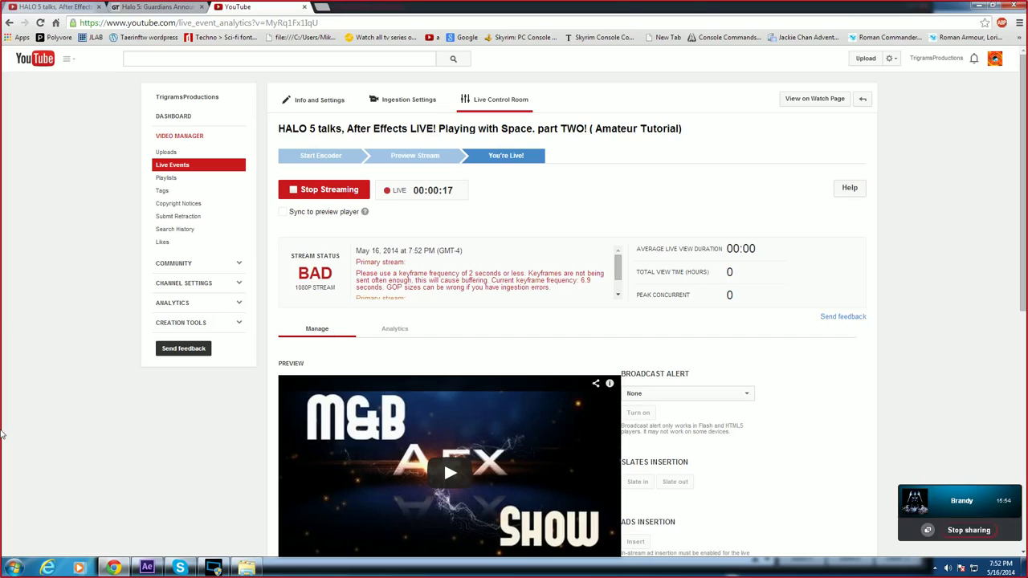
# Step: Check the Halo 5 live event's watch page against its control room and reload the watch page to load the broadcast
pyautogui.click(78, 10)
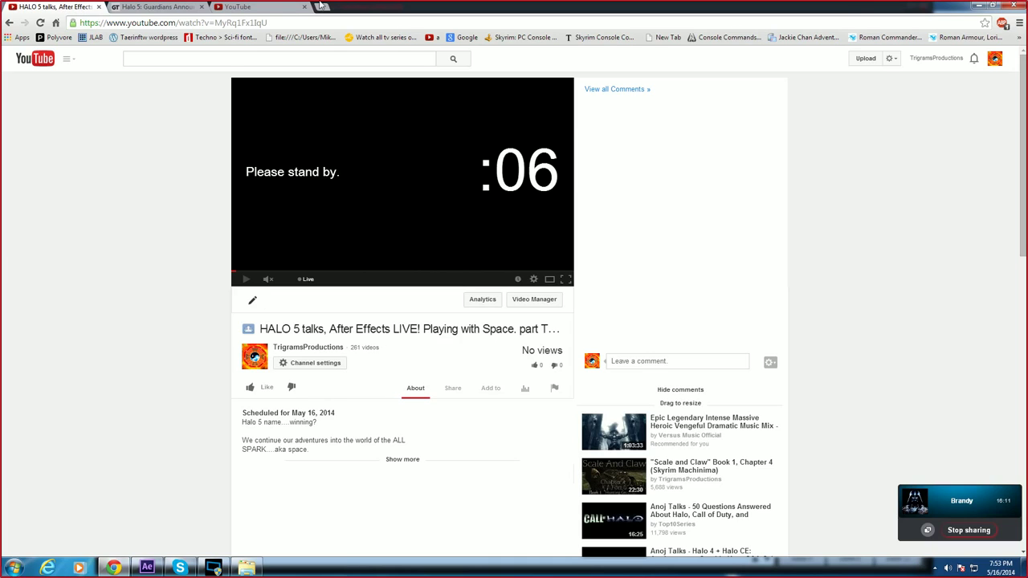
pyautogui.click(179, 7)
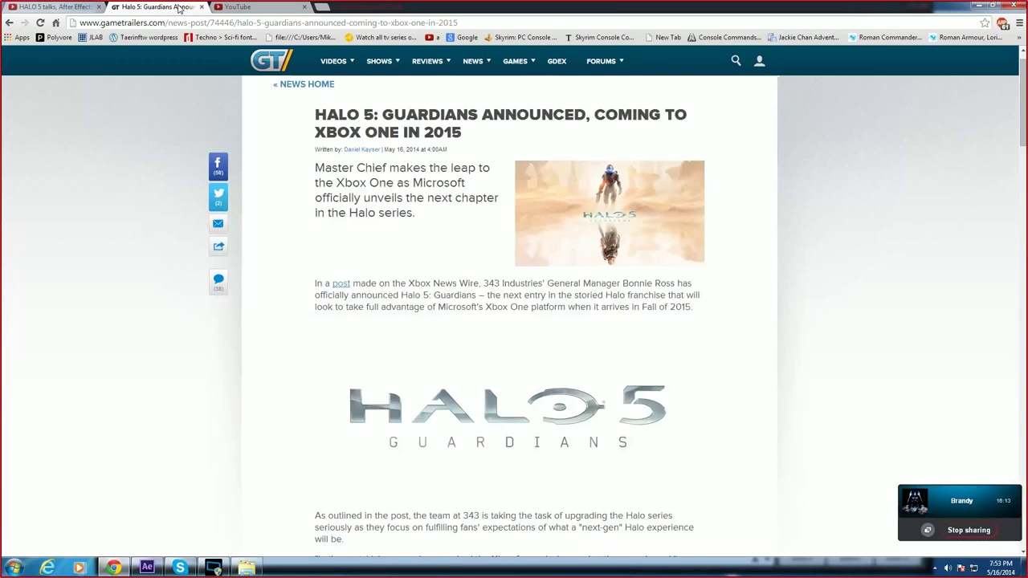
pyautogui.click(85, 9)
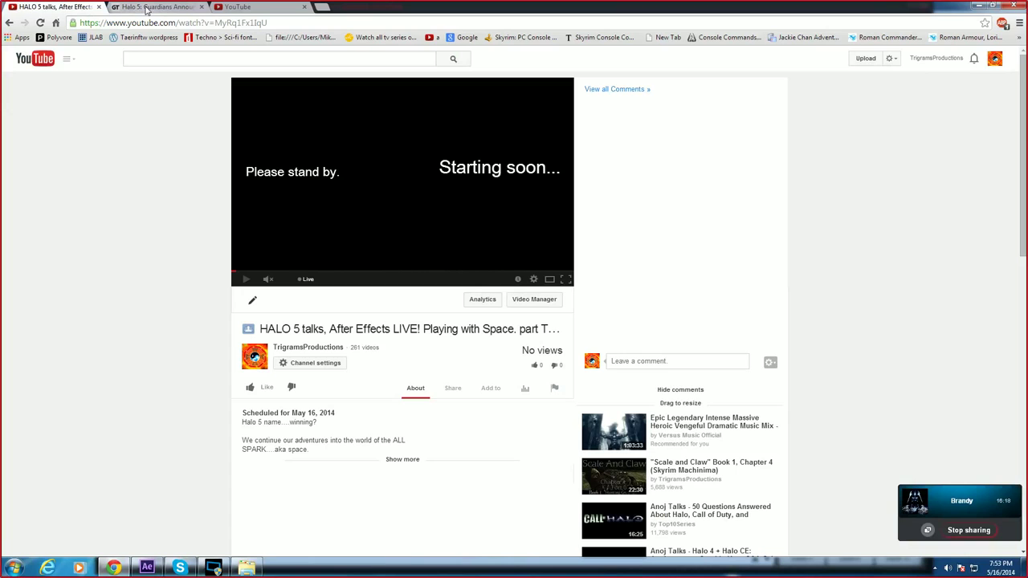
pyautogui.click(240, 8)
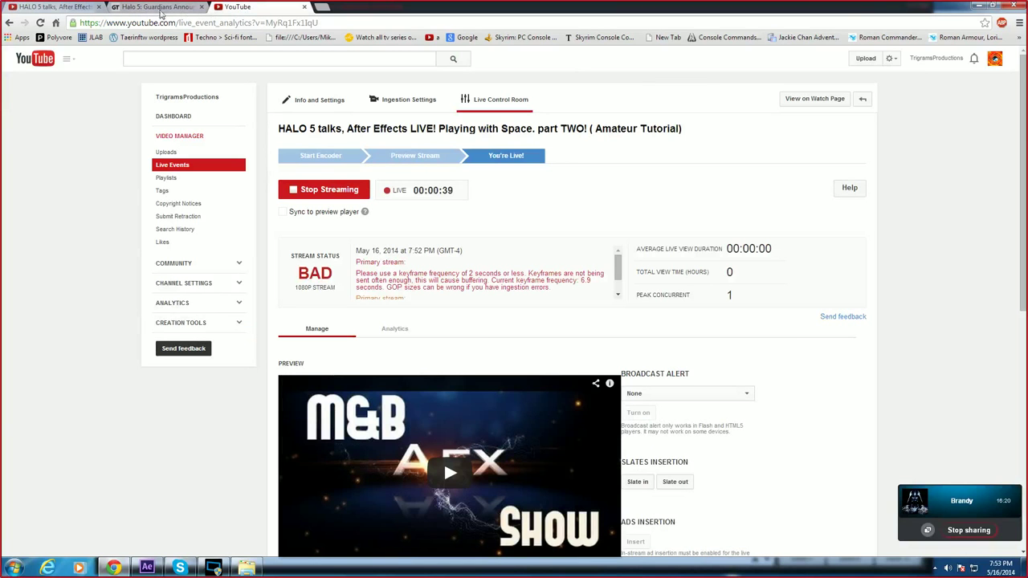
pyautogui.click(161, 10)
pyautogui.click(85, 10)
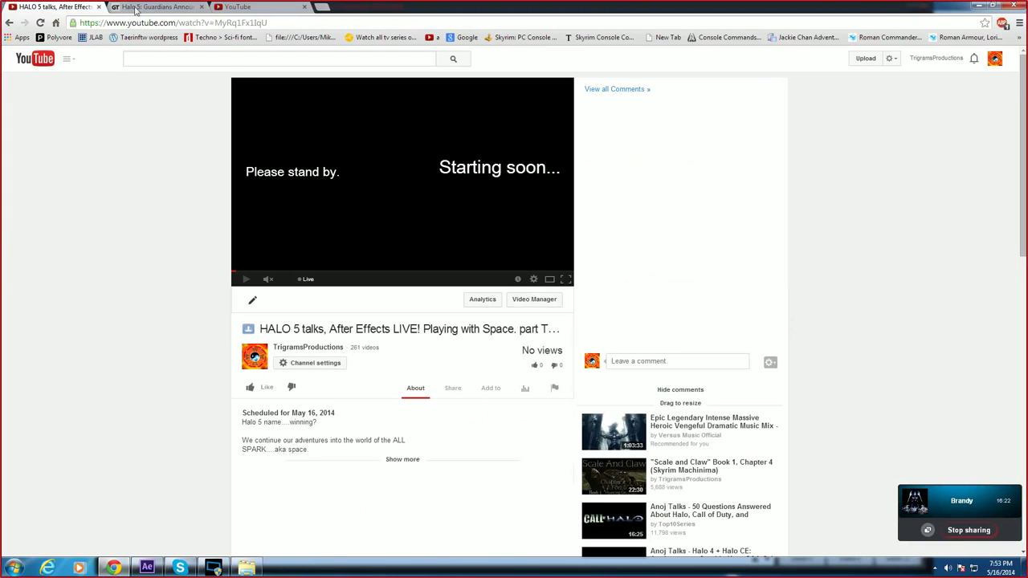
pyautogui.click(40, 23)
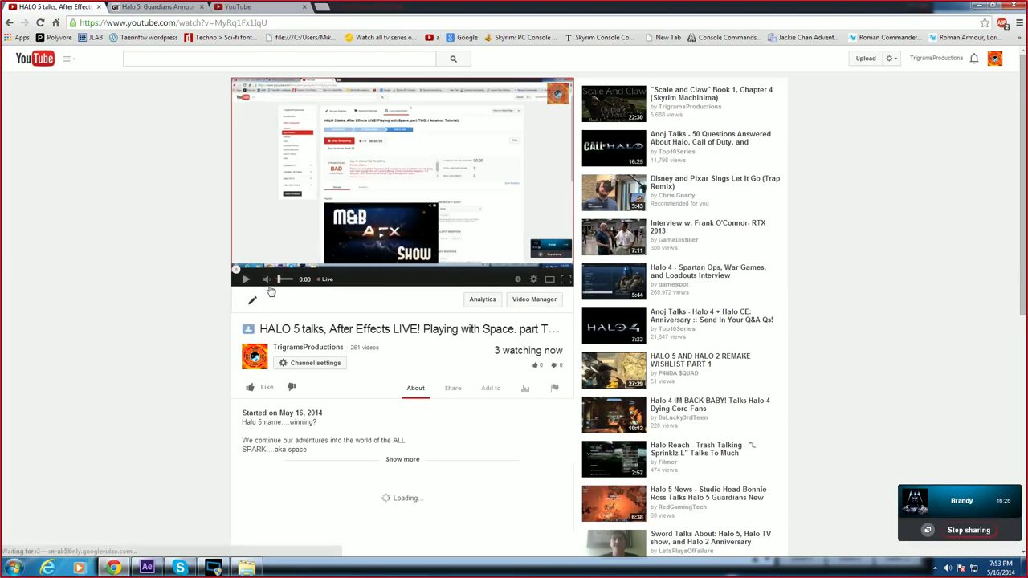
# Step: Switch to Skype and open the YouTube link received in the call's chat
pyautogui.click(166, 9)
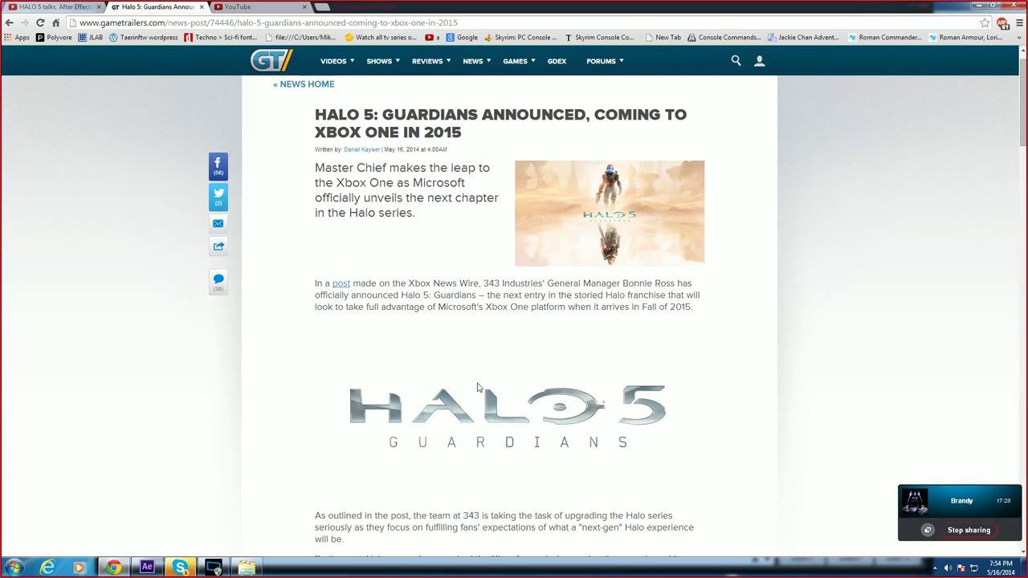
pyautogui.click(173, 568)
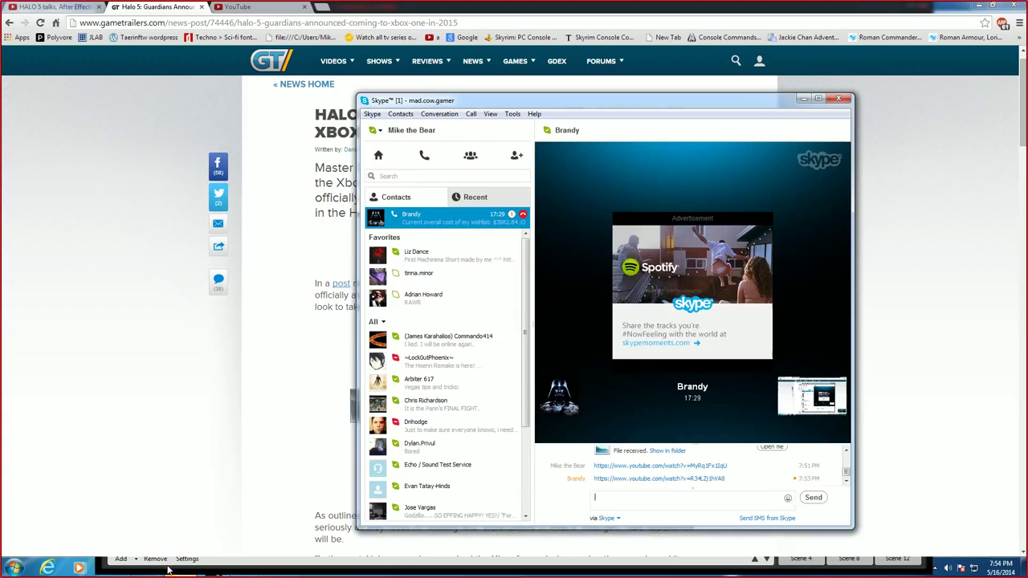
pyautogui.click(659, 479)
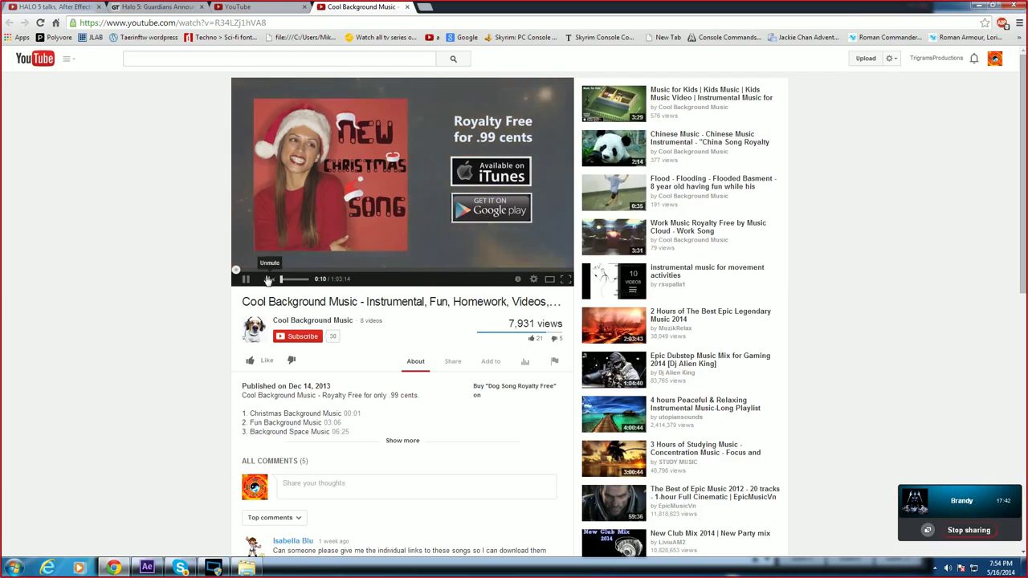
# Step: Unmute the background music video at a low volume and skip ahead to about 5:20
pyautogui.click(283, 280)
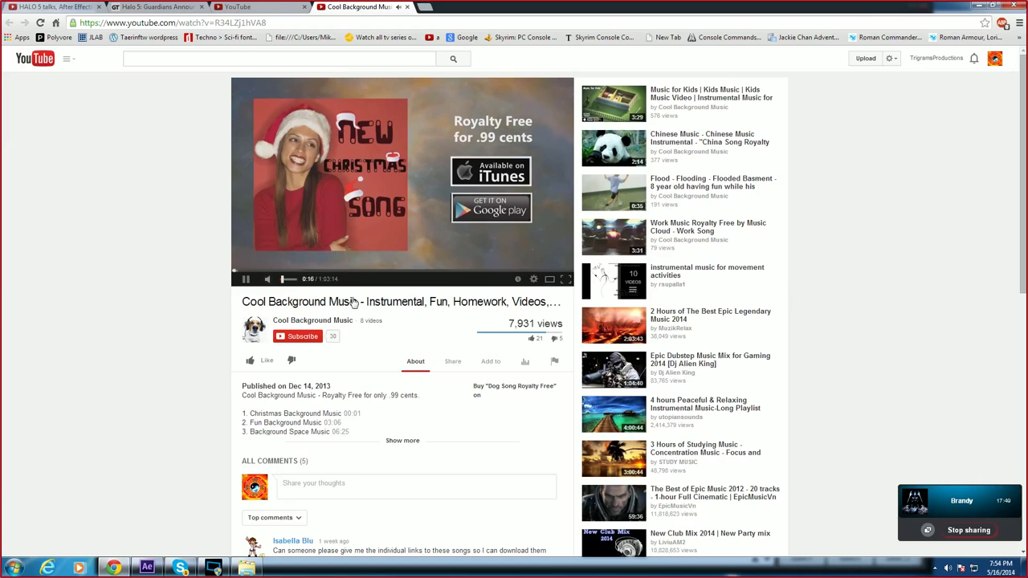
pyautogui.click(261, 272)
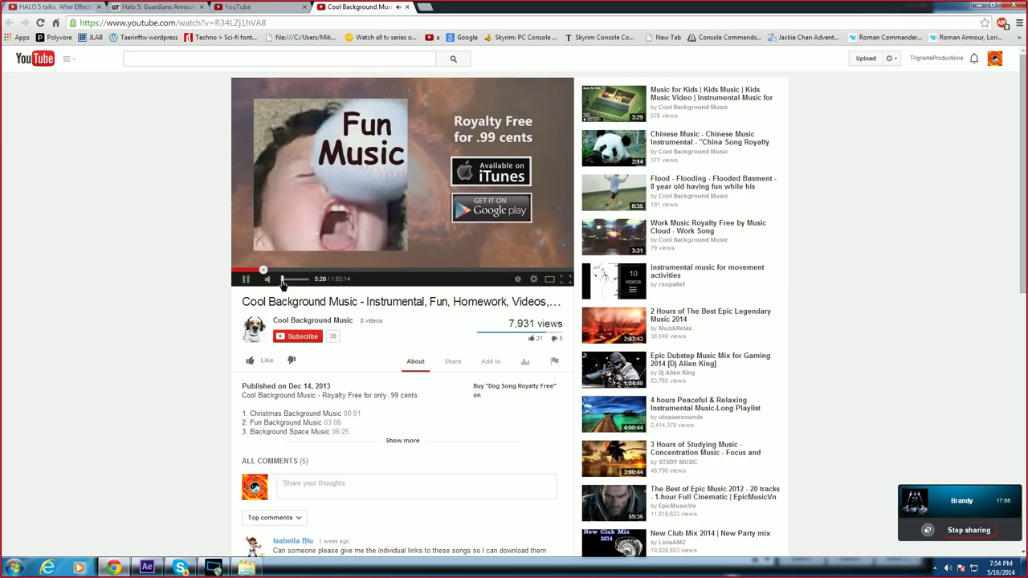
pyautogui.click(161, 8)
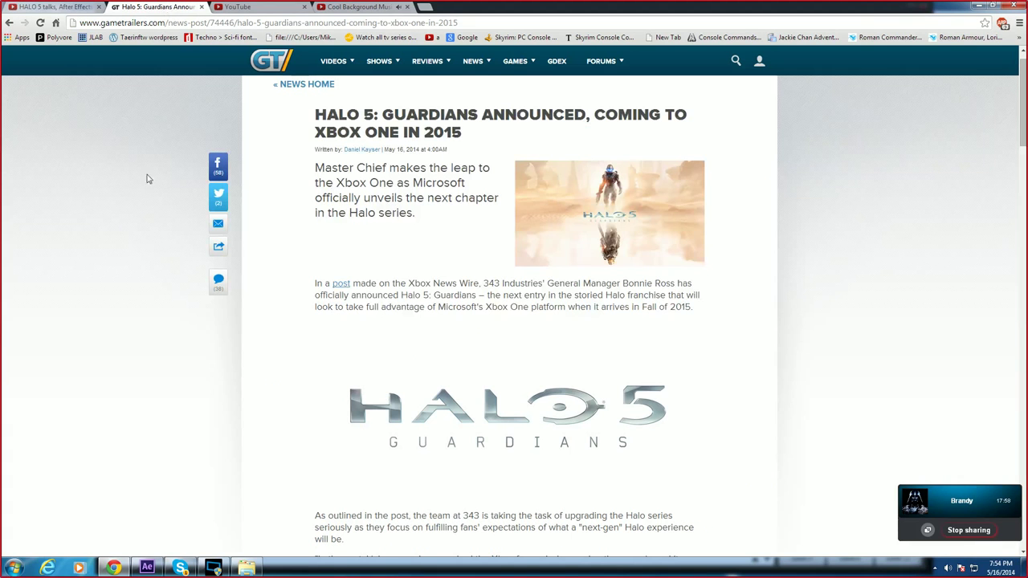
pyautogui.click(345, 7)
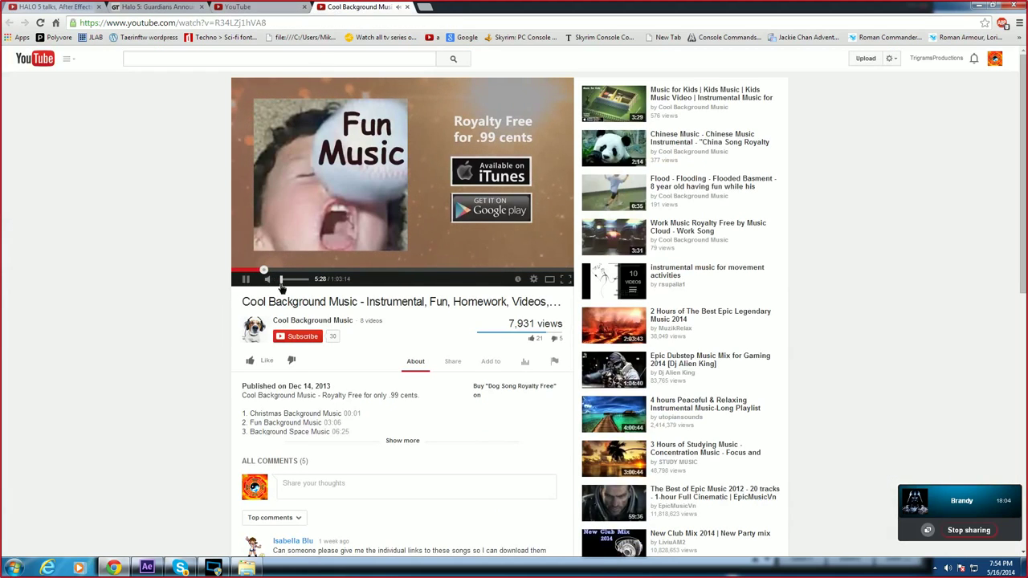
# Step: Examine the Halo 5: Guardians announcement article, from its body text to the promotional image and back
pyautogui.click(171, 8)
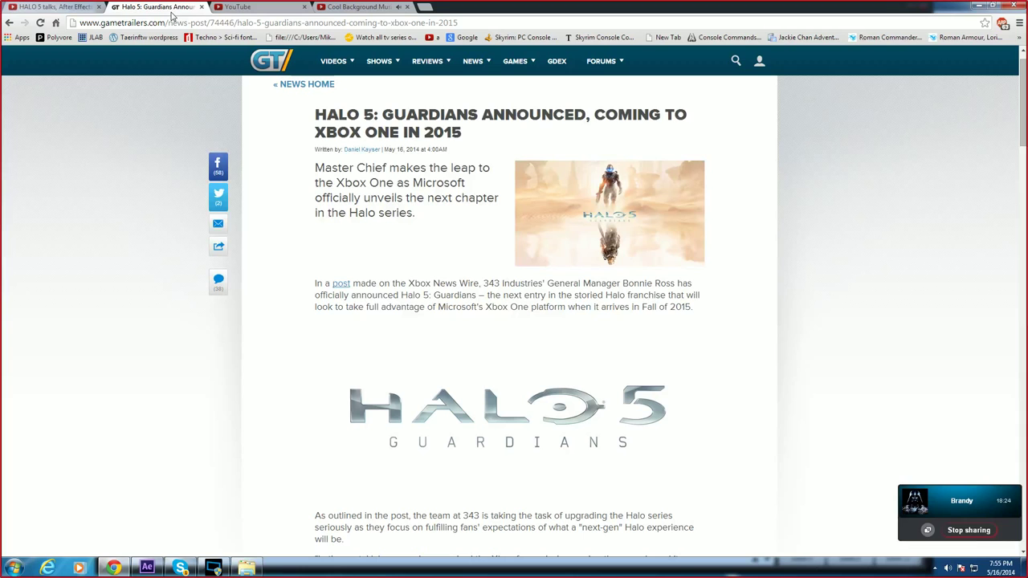
pyautogui.scroll(-5, 348, 248)
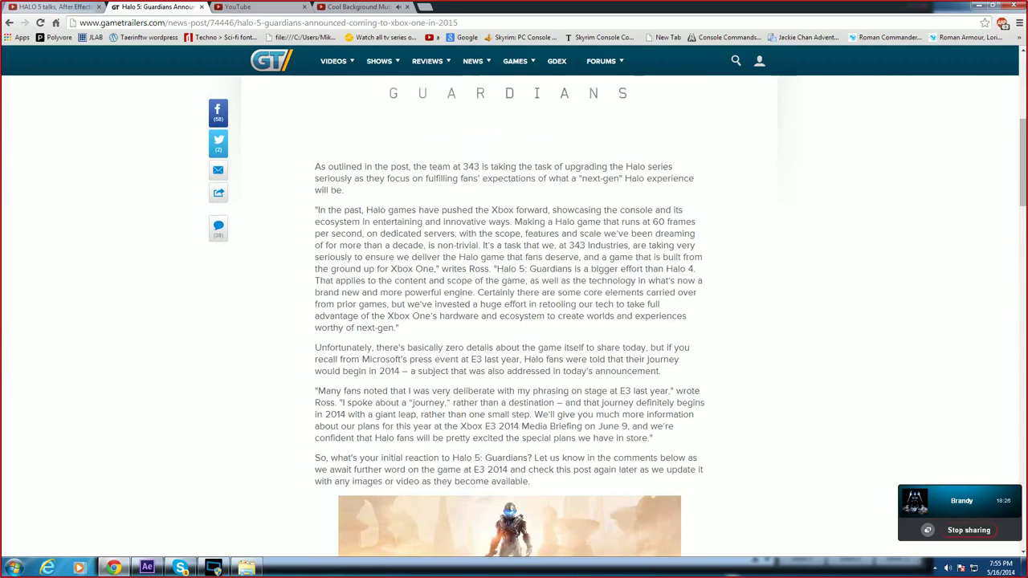
pyautogui.scroll(-4, 362, 234)
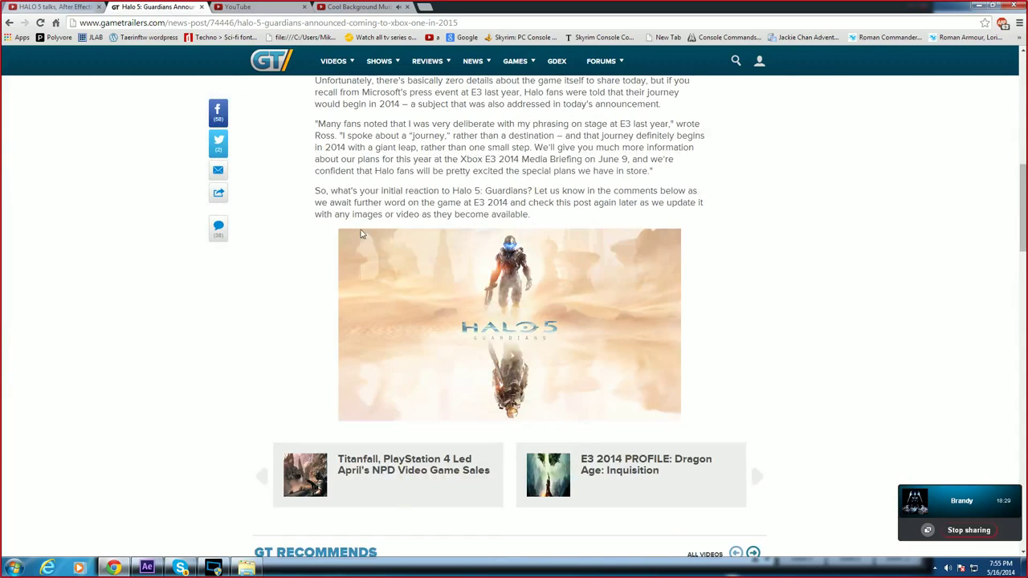
pyautogui.scroll(-1, 622, 265)
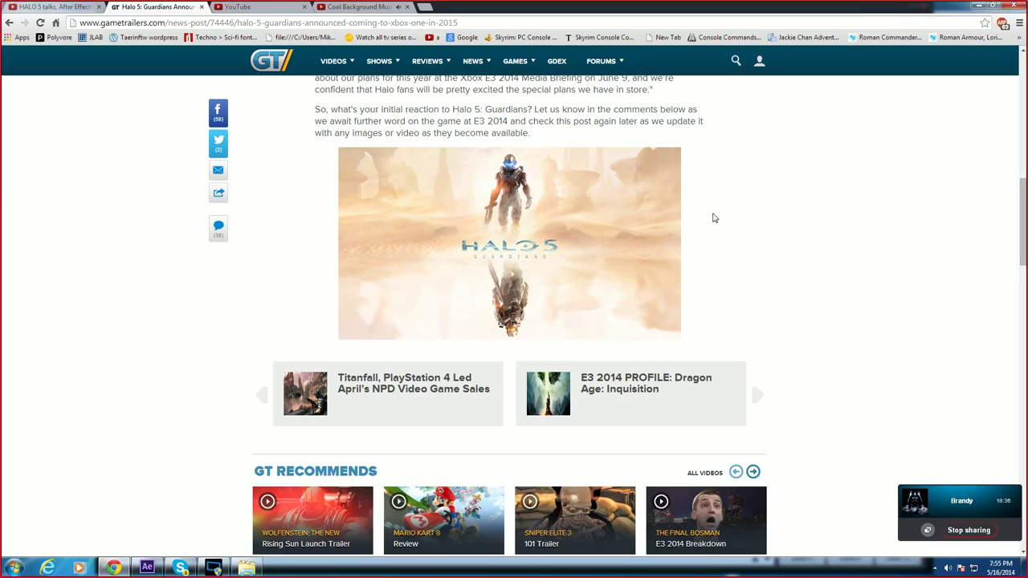
pyautogui.scroll(1, 715, 218)
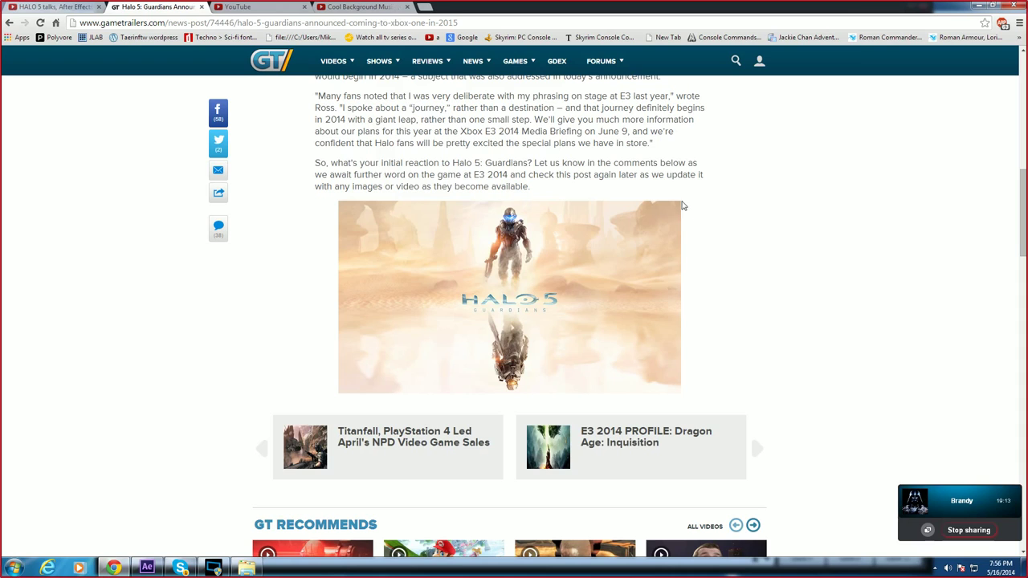
pyautogui.scroll(2, 619, 245)
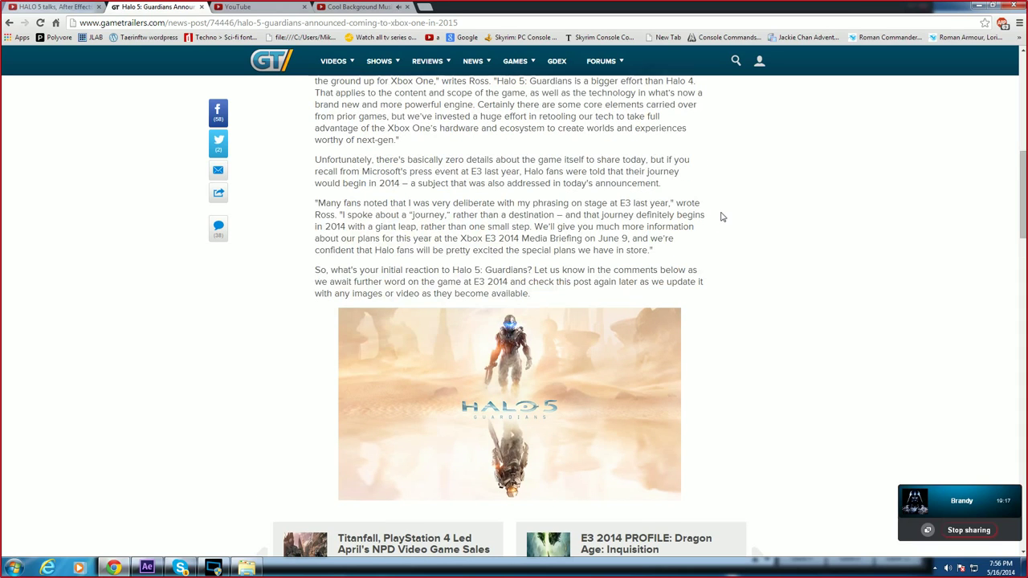
pyautogui.scroll(2, 721, 216)
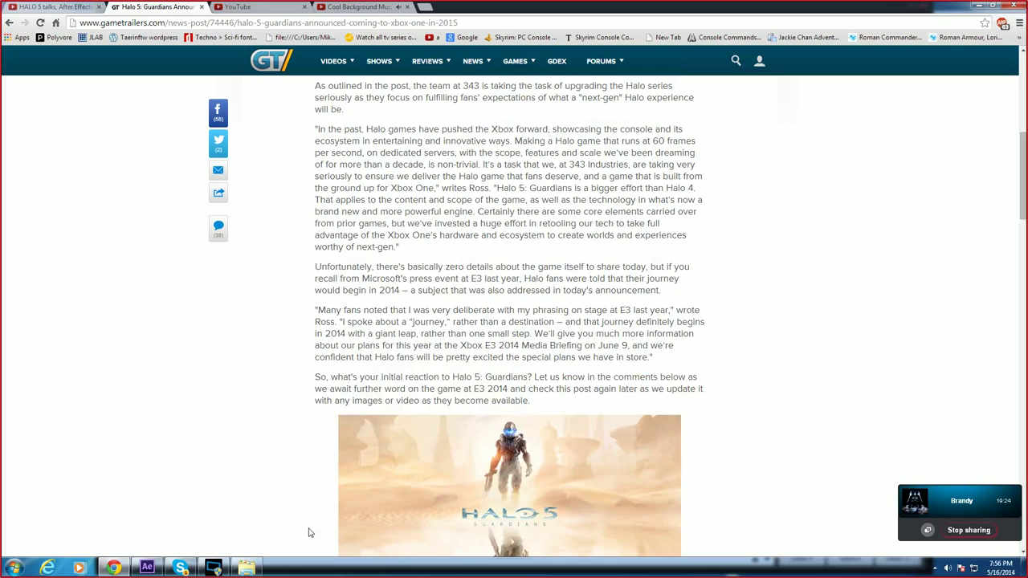
# Step: Check the Skype chat and return to the article's quote about past Halo games
pyautogui.click(194, 569)
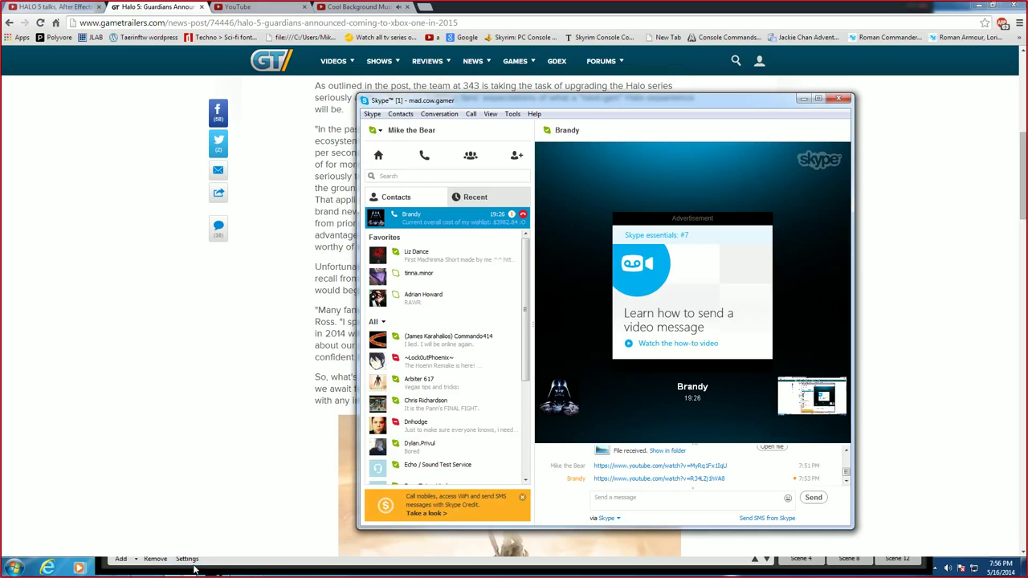
pyautogui.click(240, 375)
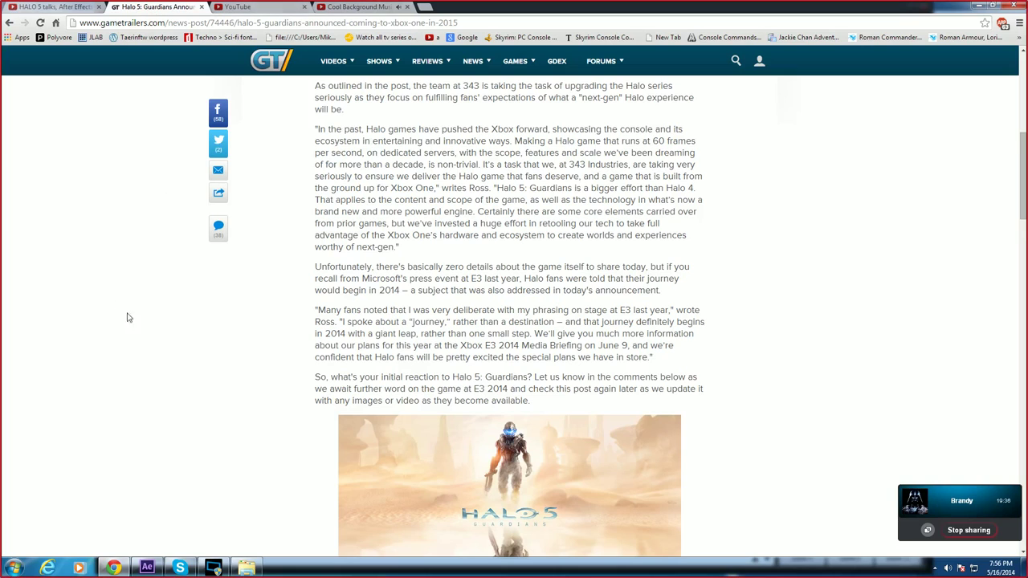
pyautogui.scroll(-1, 178, 347)
pyautogui.scroll(-1, 179, 347)
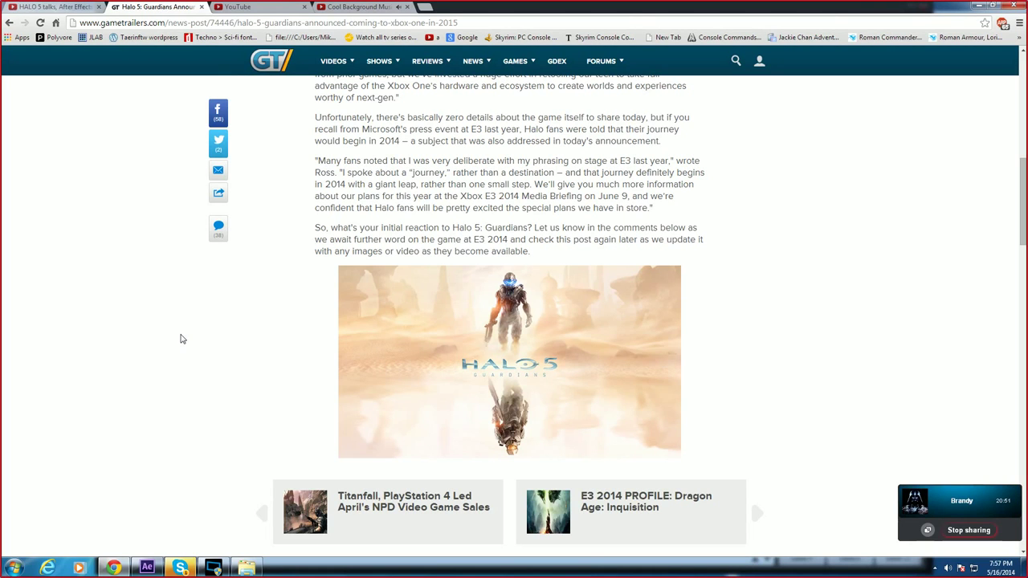
pyautogui.scroll(2, 225, 281)
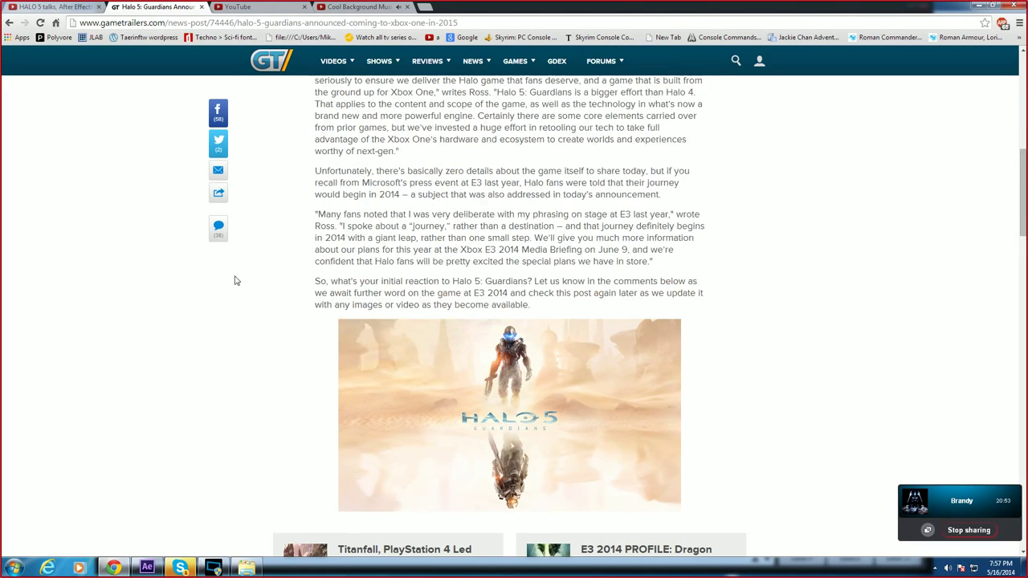
pyautogui.scroll(-2, 238, 281)
pyautogui.scroll(3, 246, 289)
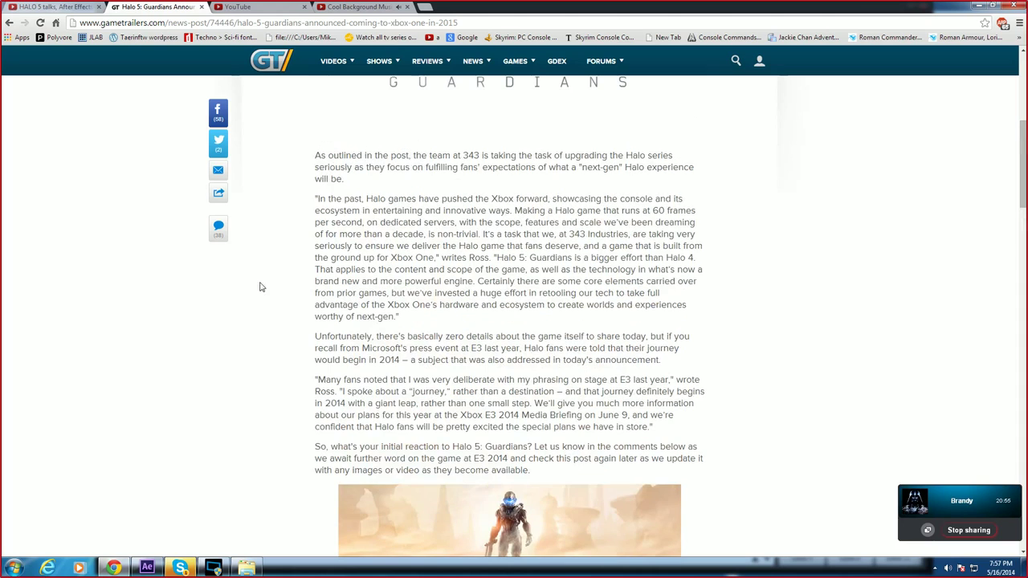
# Step: Highlight the "In the past" quote, its 343 Industries passage and the word "Guardians" while reading the article
pyautogui.moveTo(318, 198); pyautogui.dragTo(399, 317)
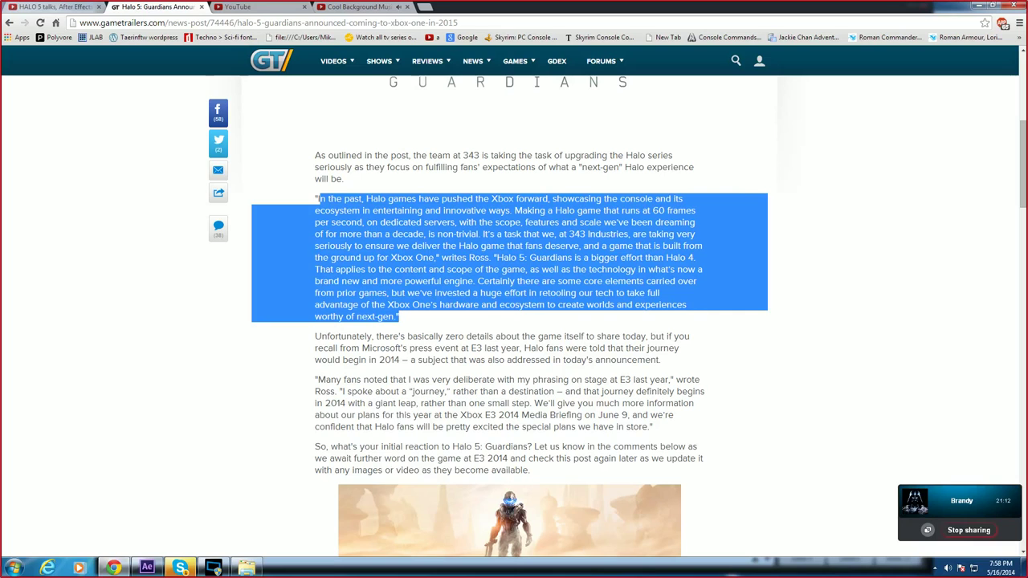
pyautogui.click(510, 257)
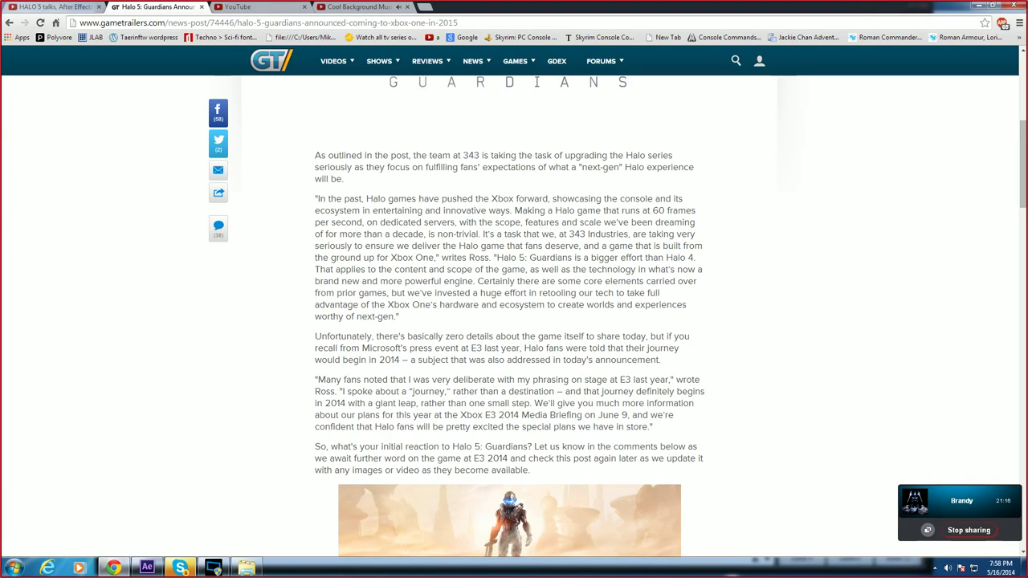
pyautogui.moveTo(559, 234); pyautogui.dragTo(442, 257)
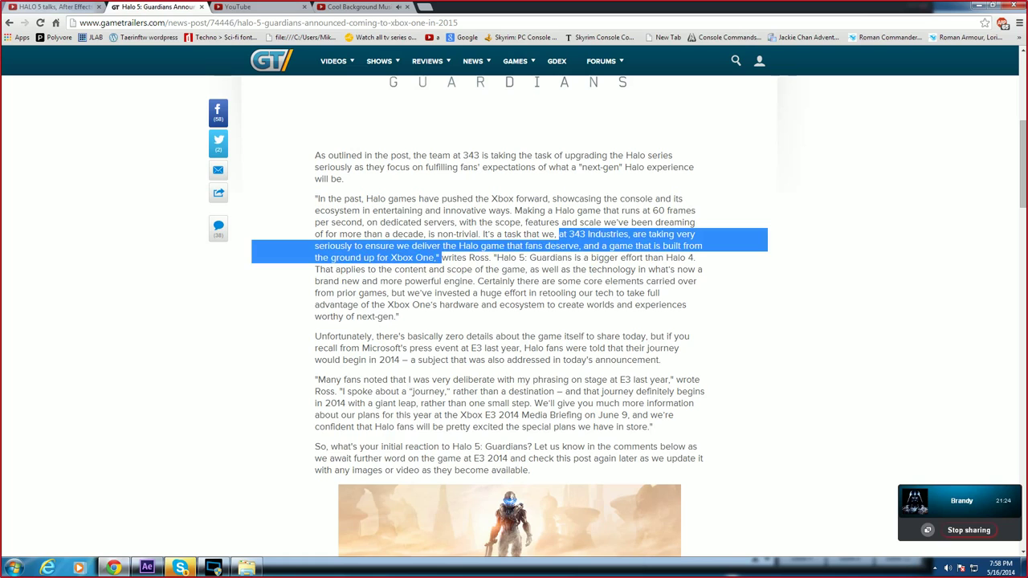
pyautogui.moveTo(574, 257); pyautogui.dragTo(529, 257)
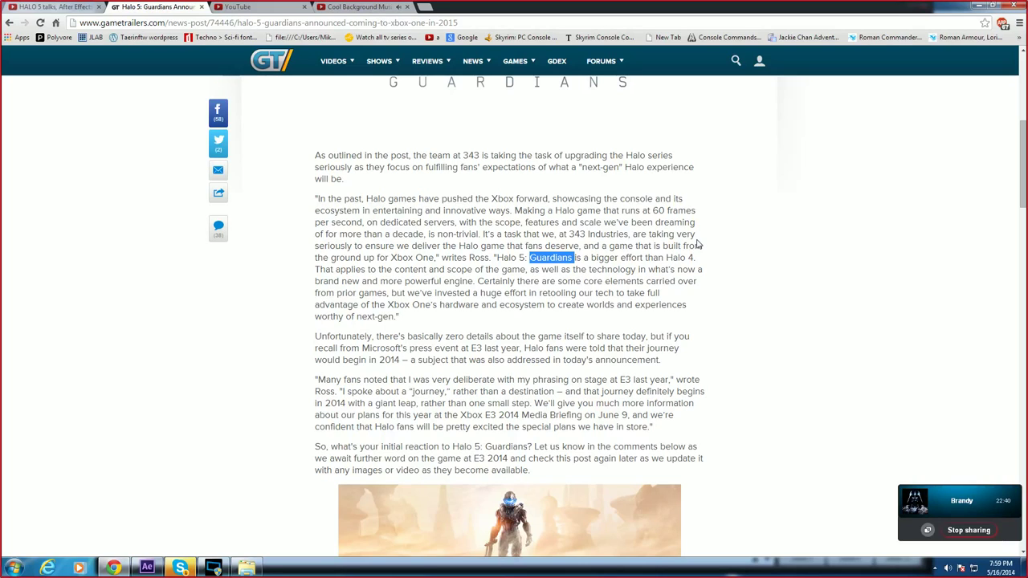
pyautogui.scroll(-3, 653, 334)
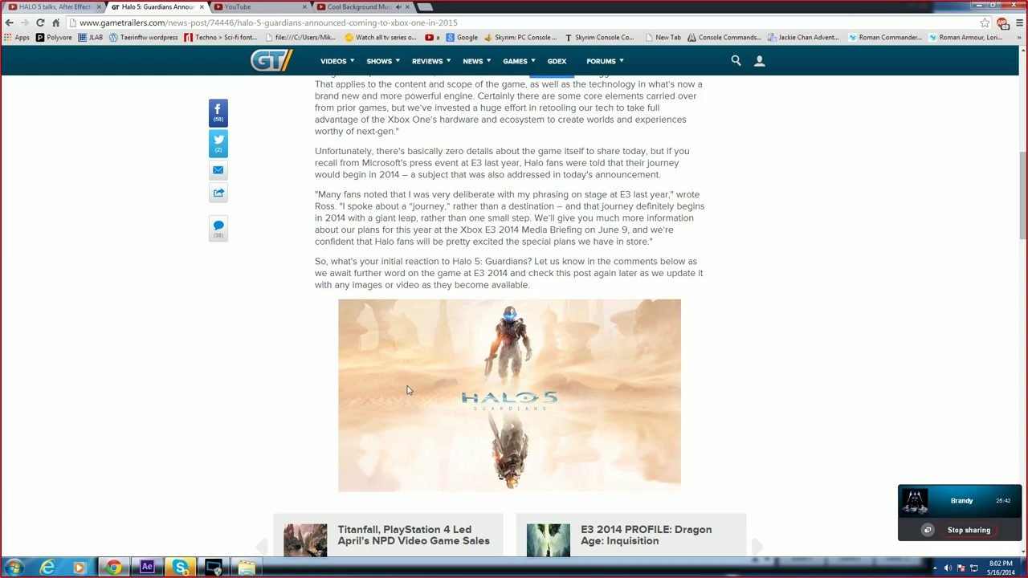
pyautogui.scroll(-1, 337, 437)
pyautogui.scroll(1, 338, 450)
# Step: Switch to After Effects and play the Comp 3 preview, leaving the playhead at 0;00;11;34
pyautogui.click(146, 568)
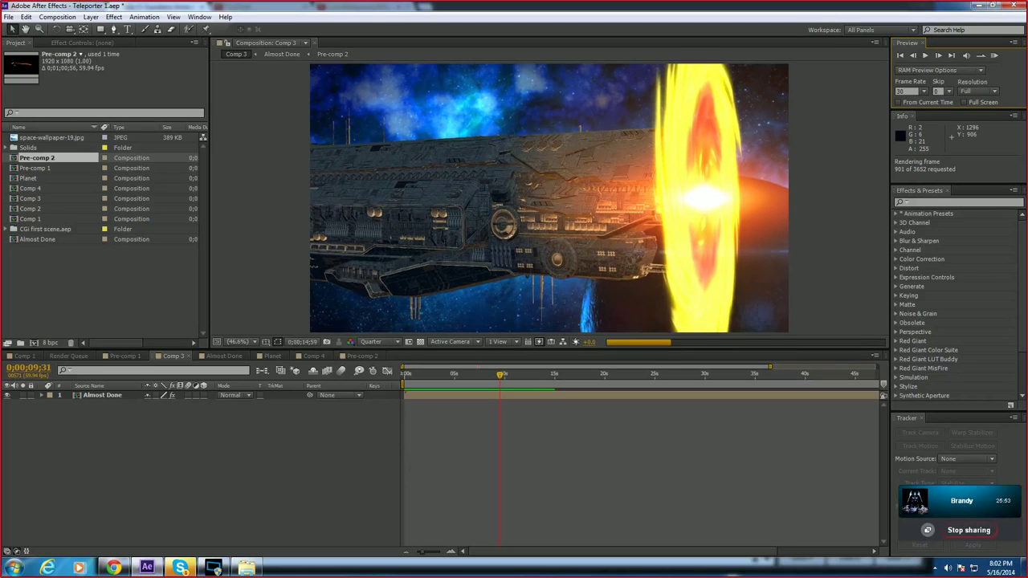
pyautogui.press('space')
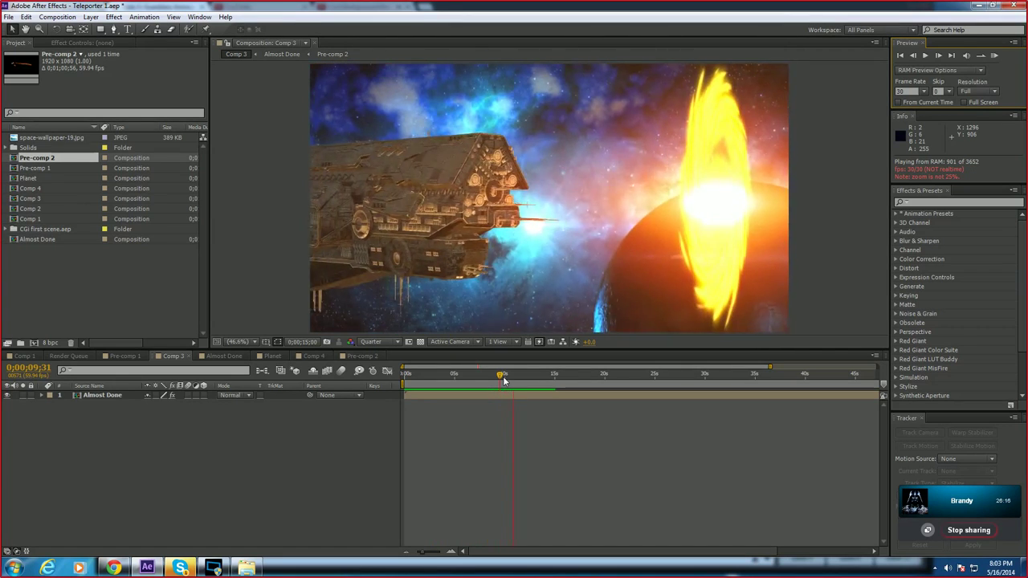
pyautogui.press('space')
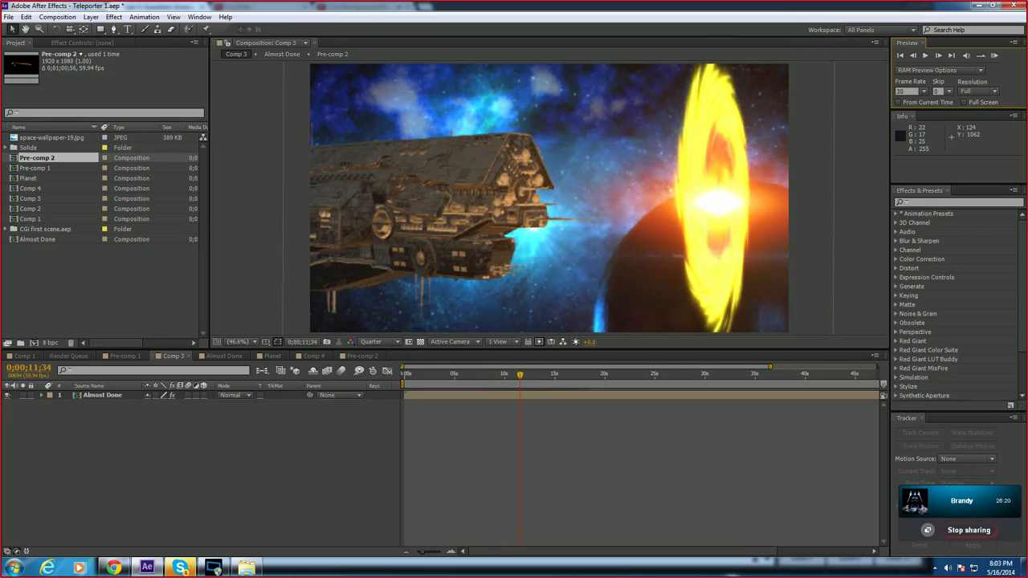
# Step: Open the Pre-comp 2 timeline and select its topmost Black Solid 13 layer
pyautogui.click(363, 356)
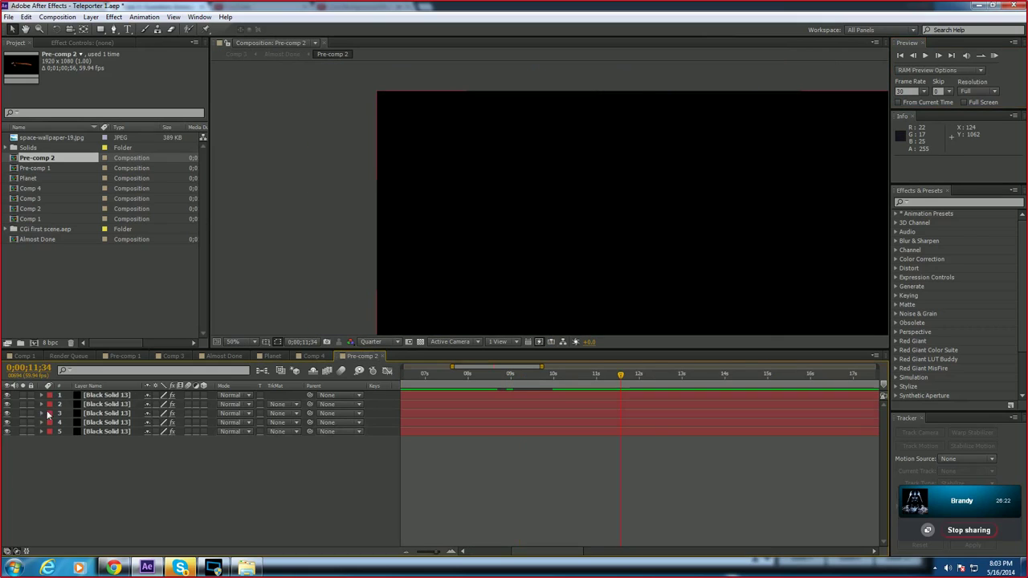
pyautogui.click(90, 405)
pyautogui.click(108, 397)
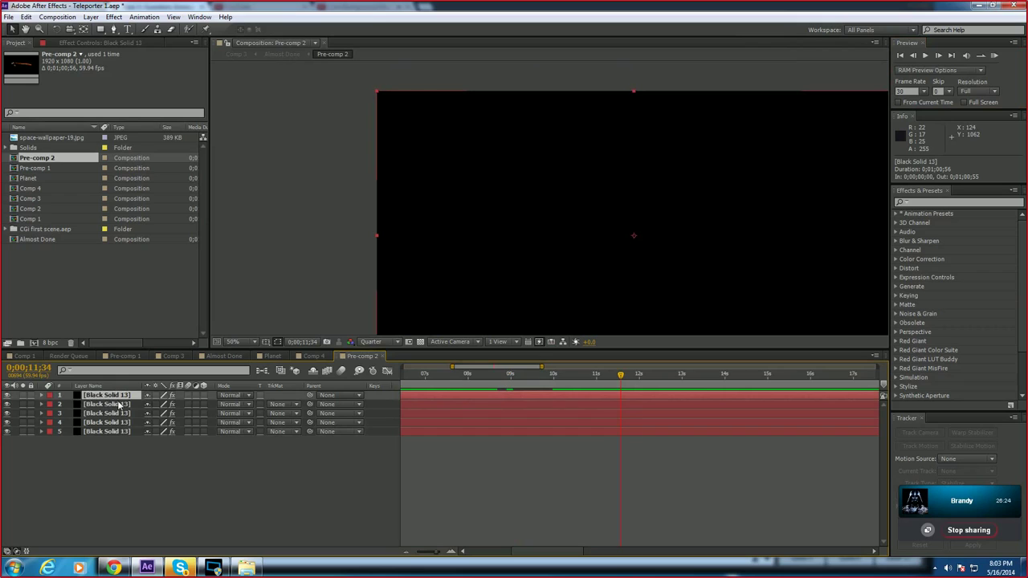
# Step: Scrub Pre-comp 2 backward and look through Comp 4, Planet, Comp 1 and Pre-comp 1, ending in the Comp 3 composition
pyautogui.moveTo(607, 378)
pyautogui.mouseDown()
pyautogui.moveTo(624, 378)
pyautogui.moveTo(538, 387)
pyautogui.mouseUp()
pyautogui.click(313, 356)
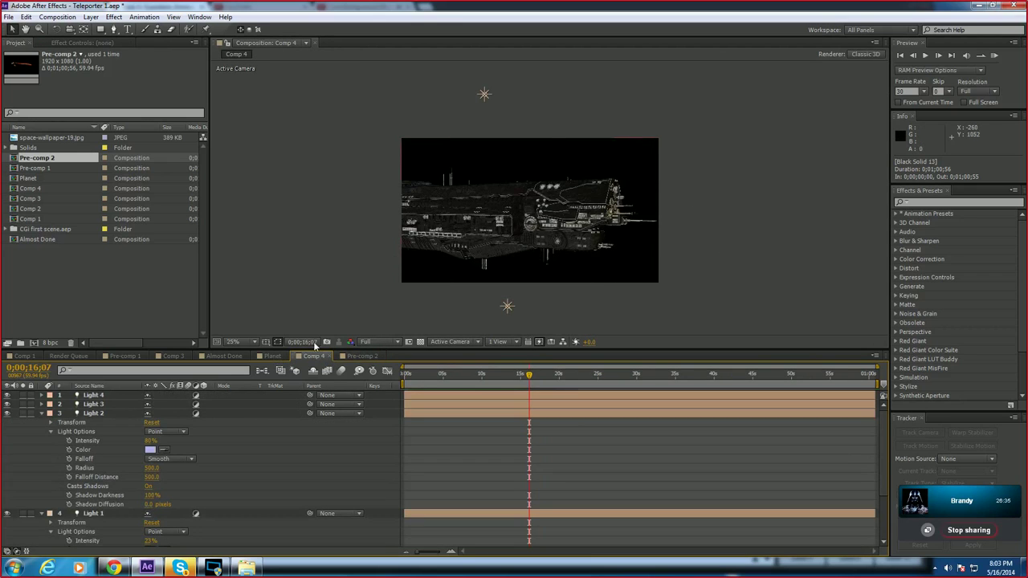
pyautogui.click(273, 356)
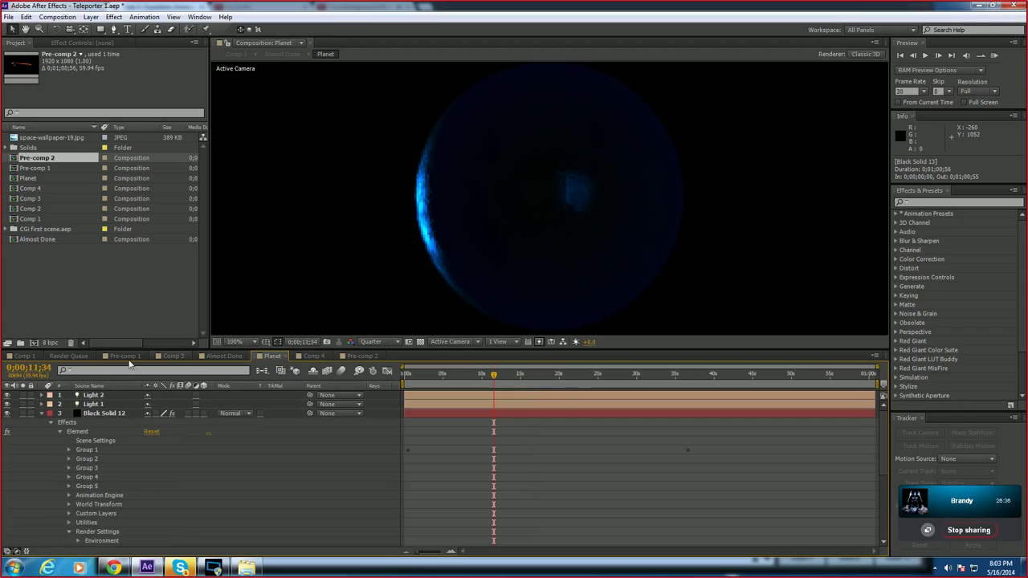
pyautogui.click(55, 358)
pyautogui.click(24, 356)
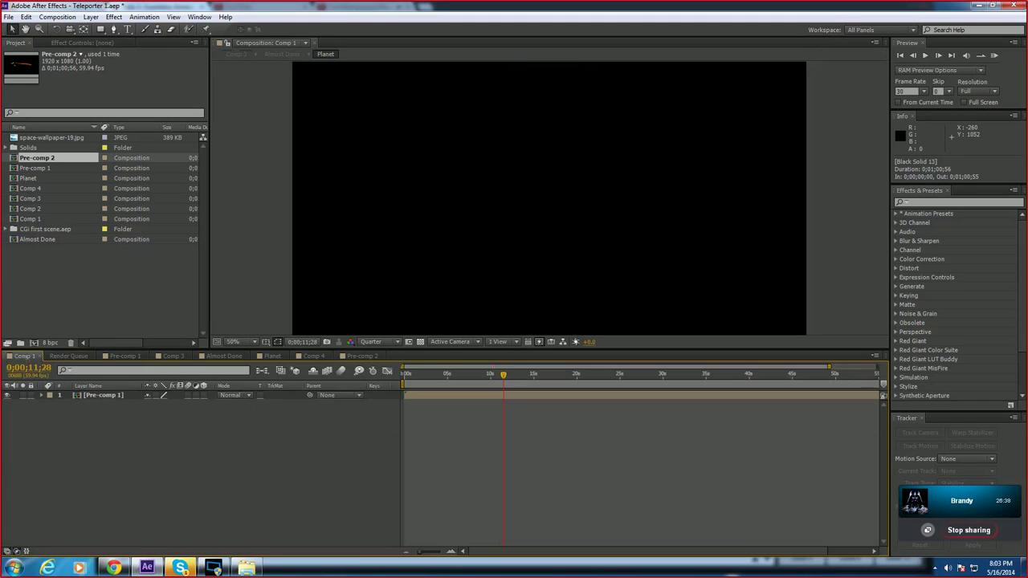
pyautogui.click(124, 356)
pyautogui.click(172, 356)
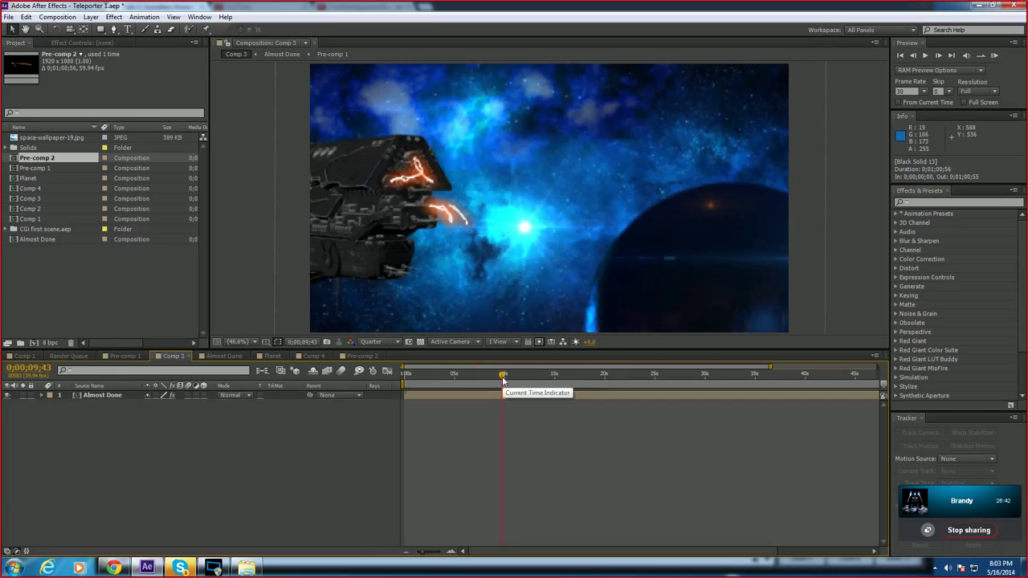
# Step: Scrub through the ship and teleporter animation in Comp 3, leaving the playhead at 0;00;13;18
pyautogui.moveTo(502, 383); pyautogui.dragTo(533, 378)
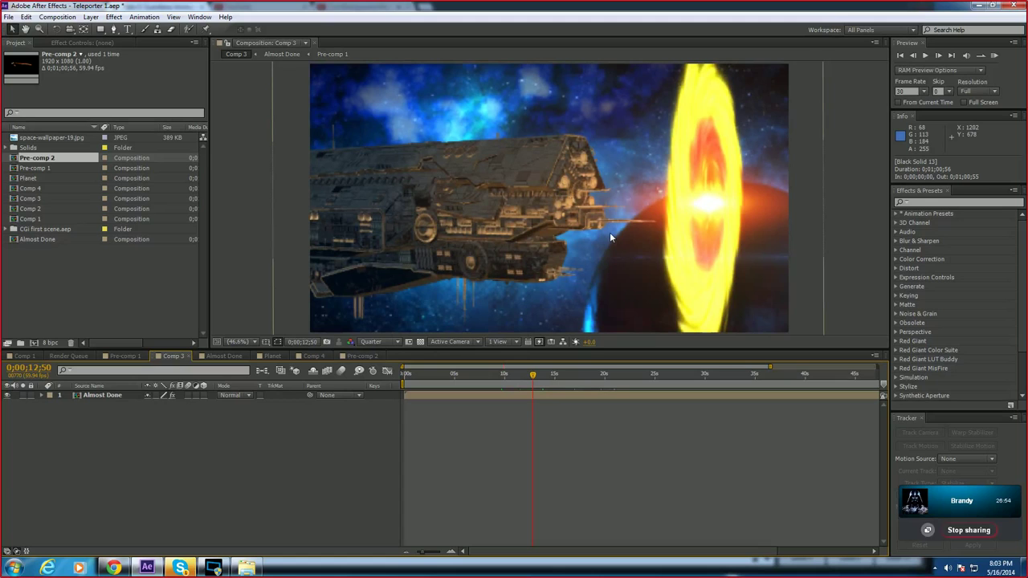
pyautogui.click(480, 375)
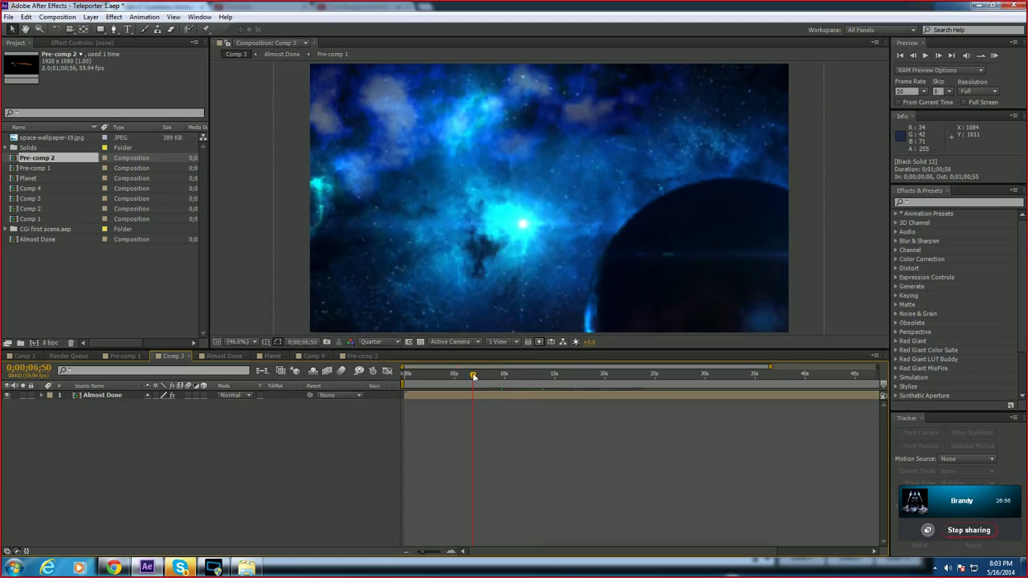
pyautogui.moveTo(480, 376); pyautogui.dragTo(502, 379)
pyautogui.click(502, 375)
pyautogui.click(538, 376)
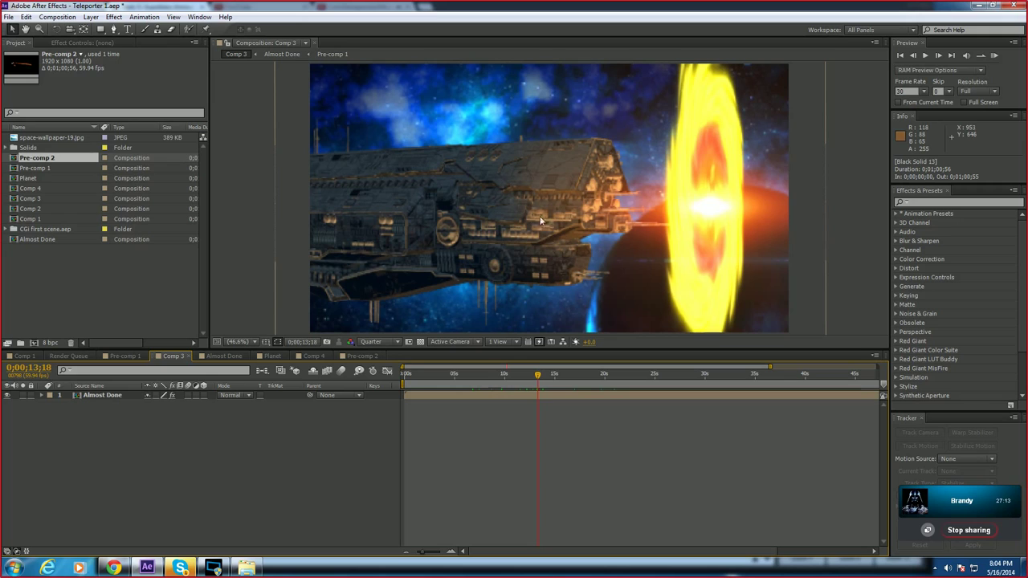
# Step: Inspect the Almost Done layers Black Solid 11, Black Solid 8 and Pre-comp 2, check the nested compositions, and return to Almost Done
pyautogui.click(229, 358)
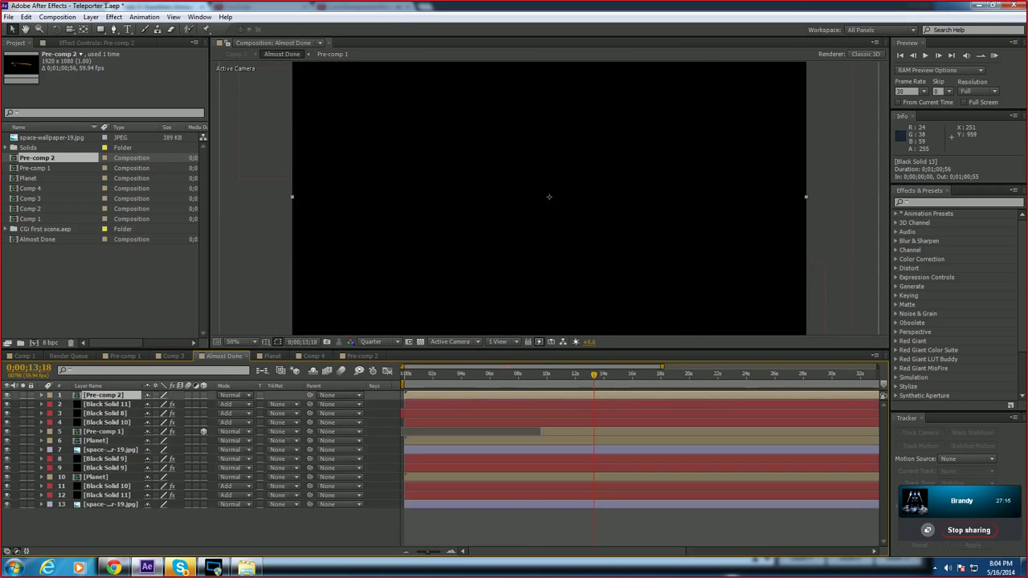
pyautogui.click(108, 404)
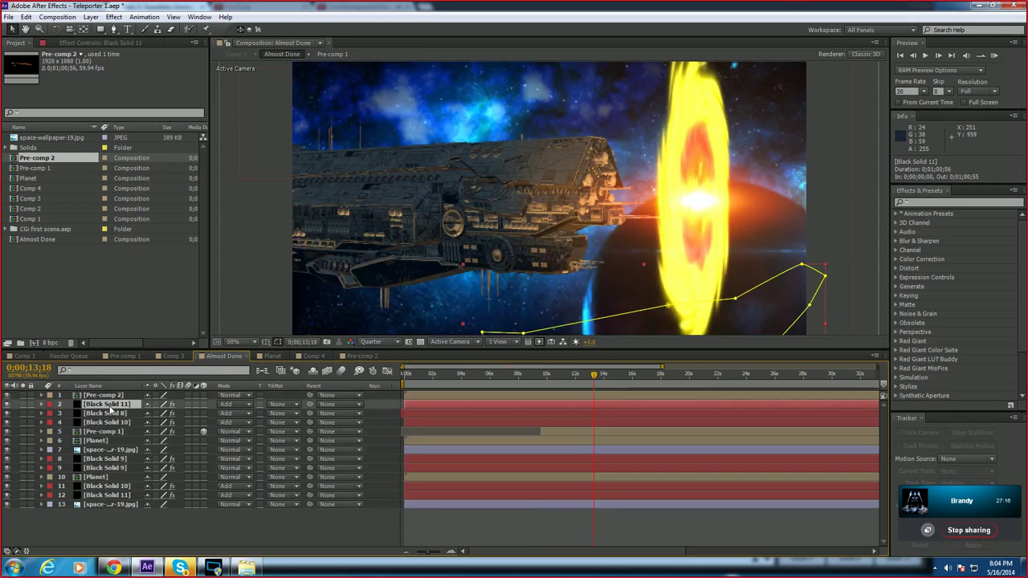
pyautogui.click(105, 413)
pyautogui.click(103, 395)
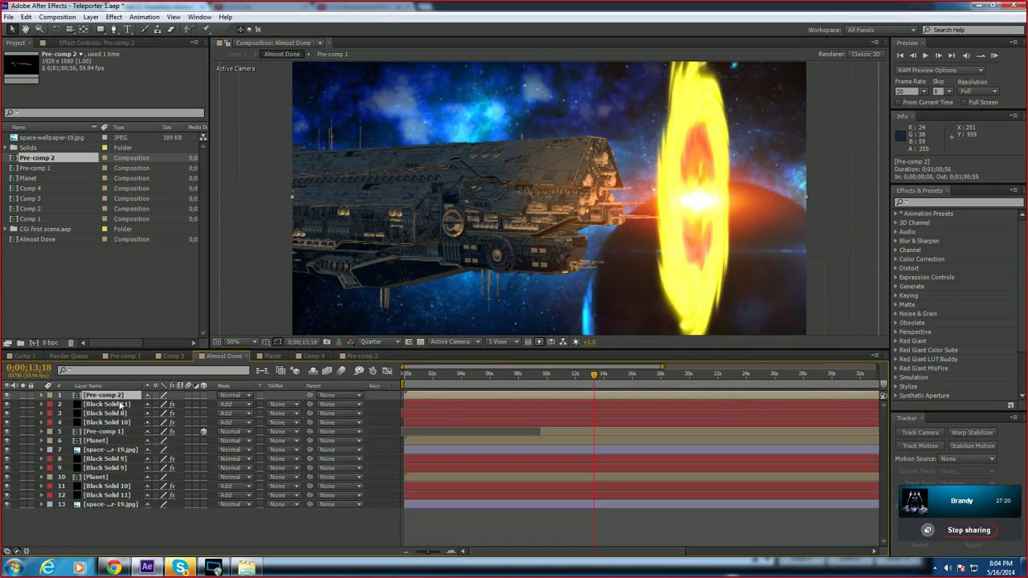
pyautogui.doubleClick(118, 396)
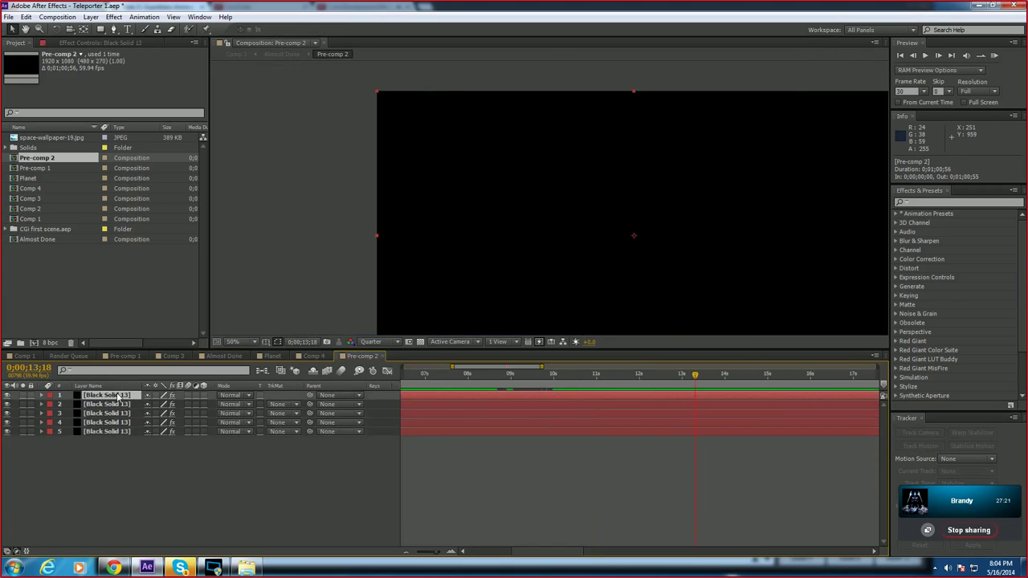
pyautogui.click(313, 356)
pyautogui.click(270, 356)
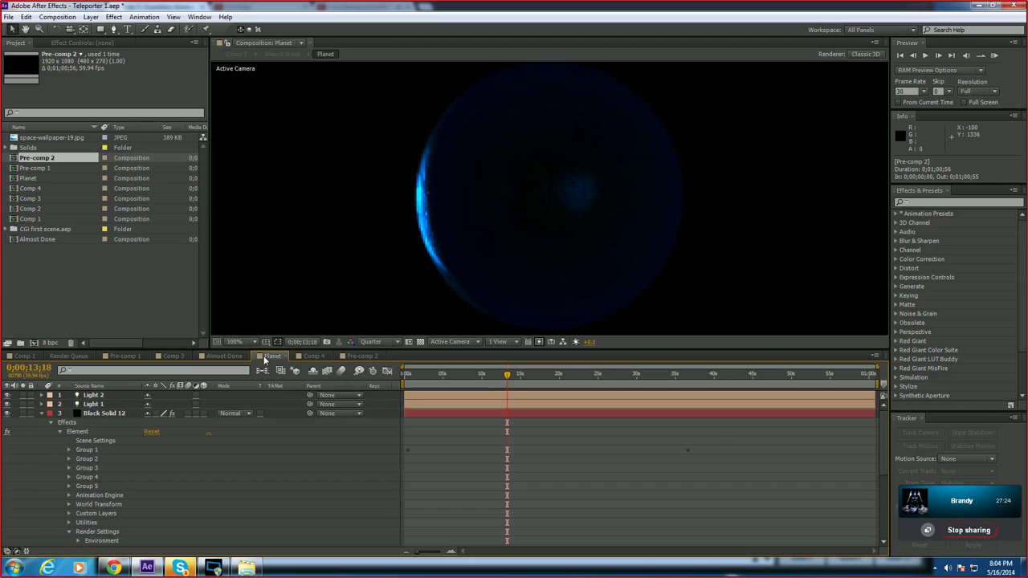
pyautogui.click(224, 356)
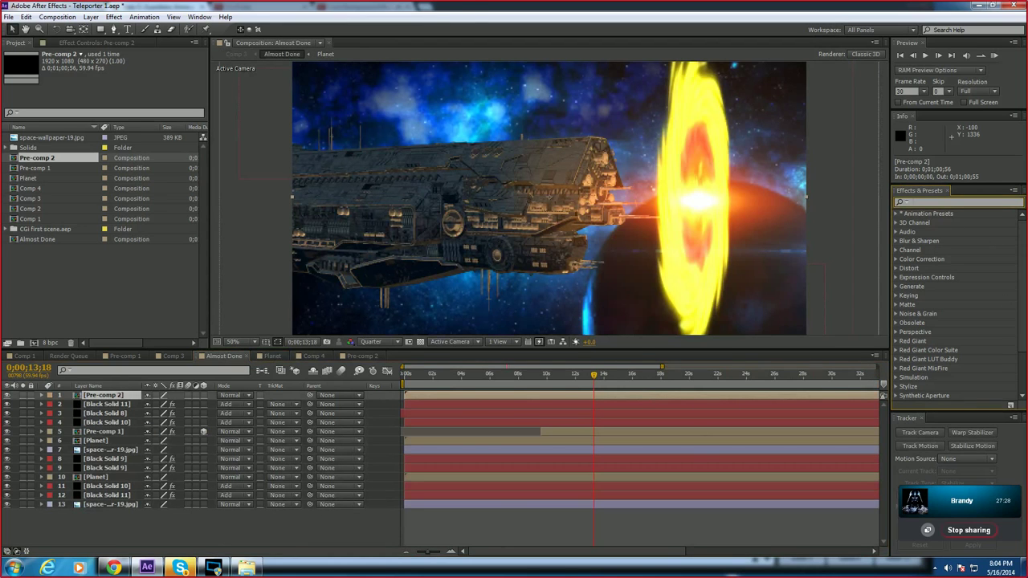
# Step: Search the effects for "lighting" and browse the Generate effects available for the upper Black Solid 11 layer
pyautogui.click(956, 201)
pyautogui.write('lighting')
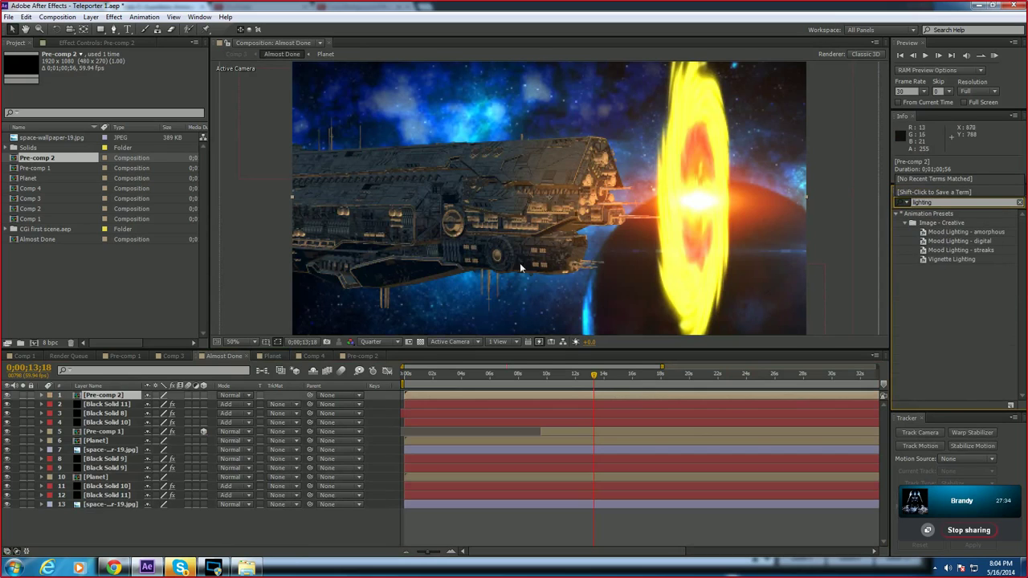
pyautogui.click(114, 17)
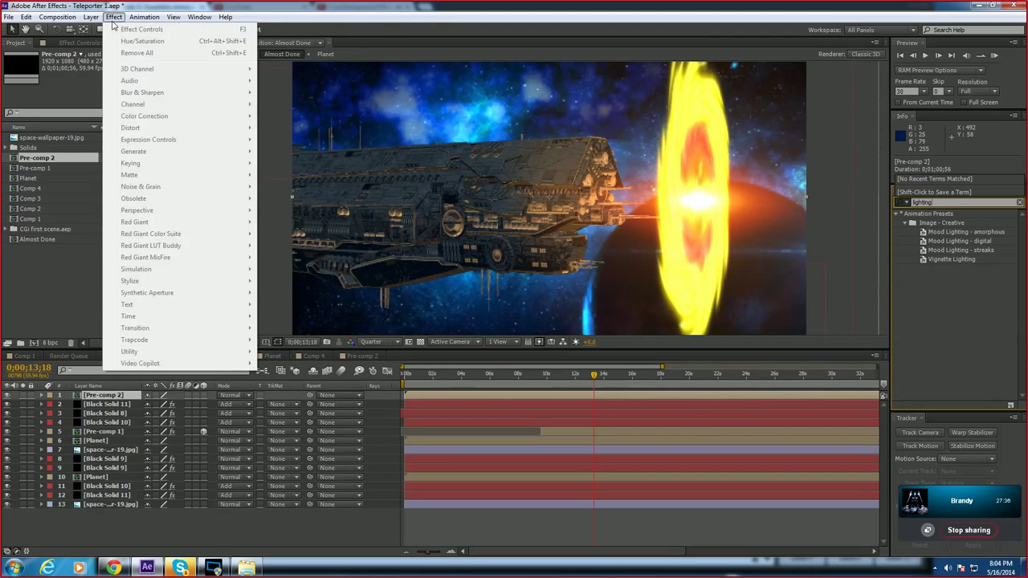
pyautogui.click(122, 402)
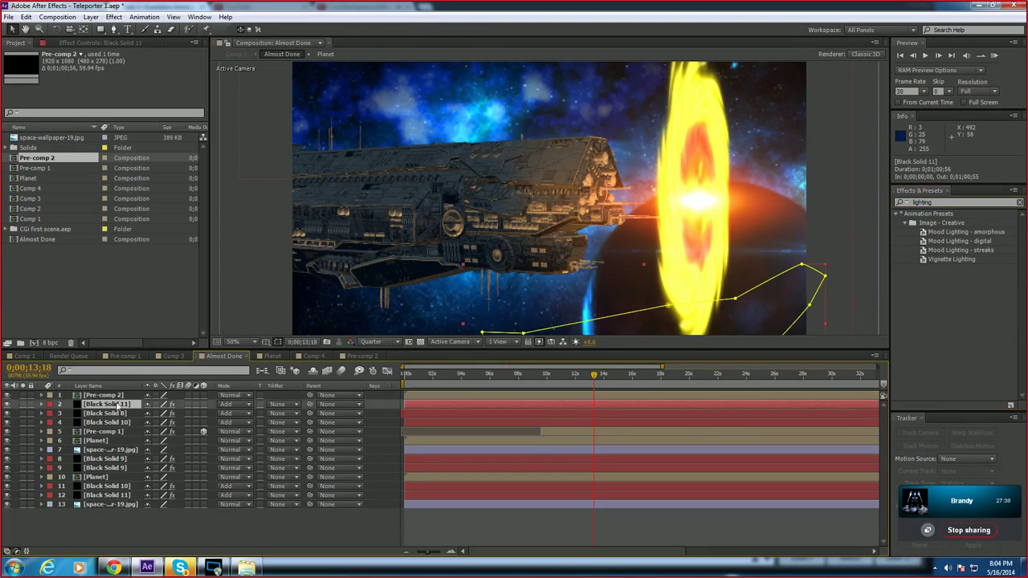
pyautogui.click(114, 17)
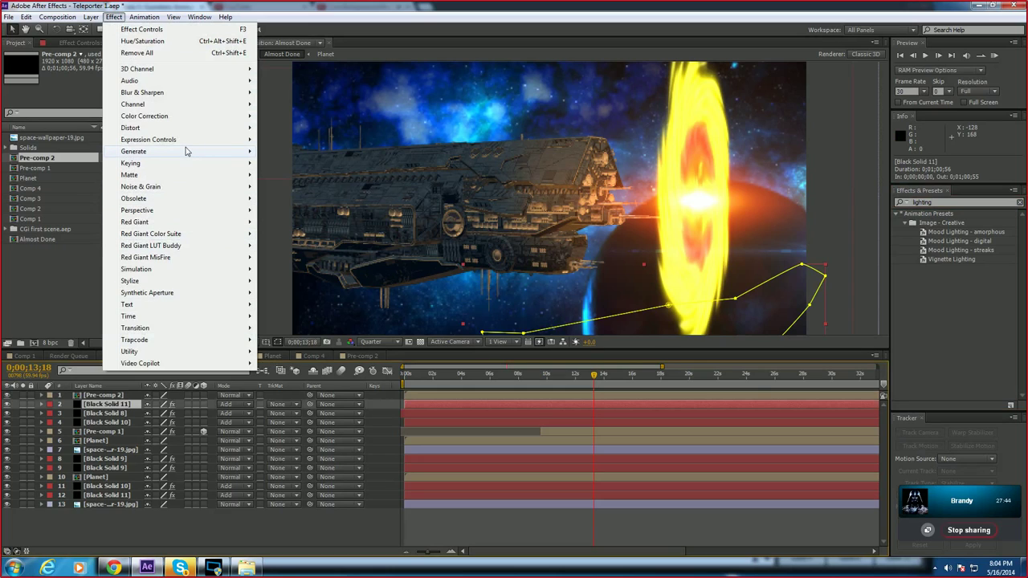
pyautogui.moveTo(185, 152)
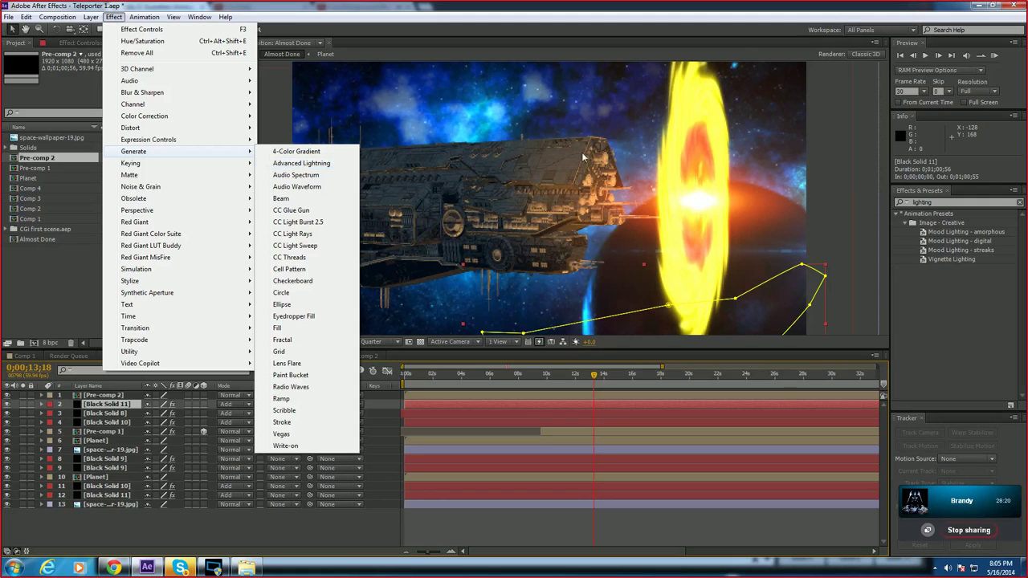
pyautogui.click(348, 534)
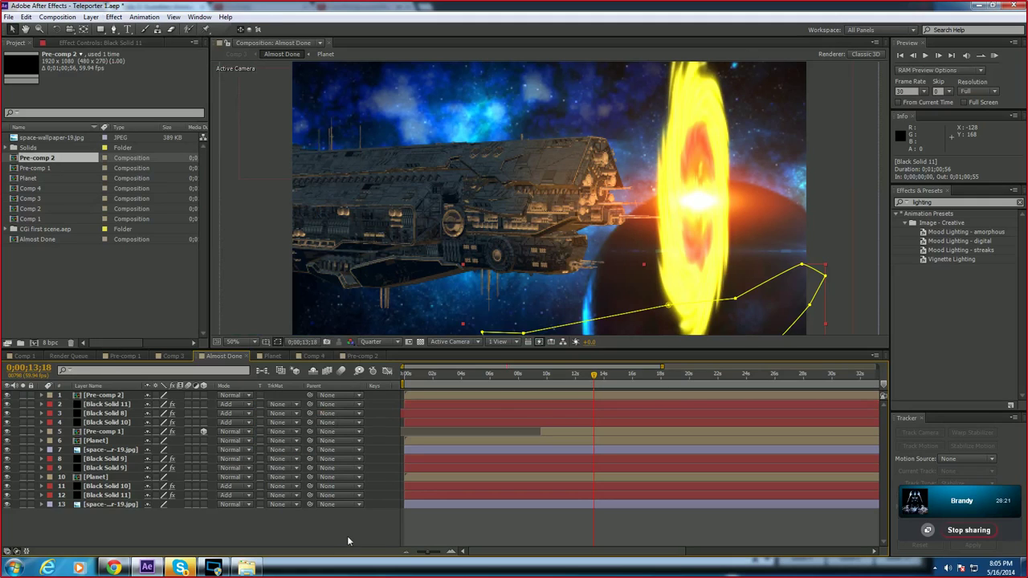
# Step: Return to Comp 3 and search the effects and presets for "aftershake"
pyautogui.click(125, 356)
pyautogui.click(171, 357)
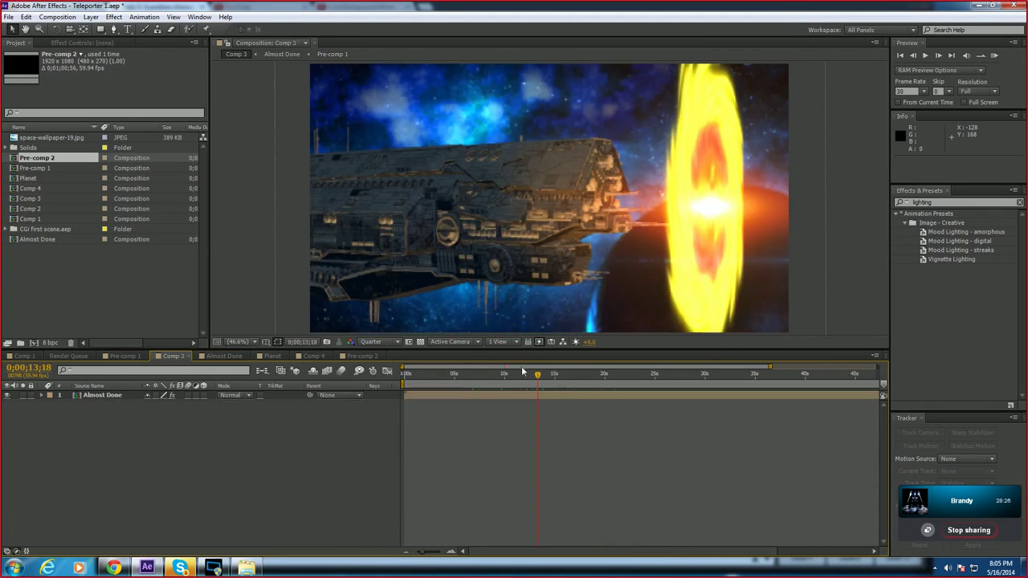
pyautogui.press('.')
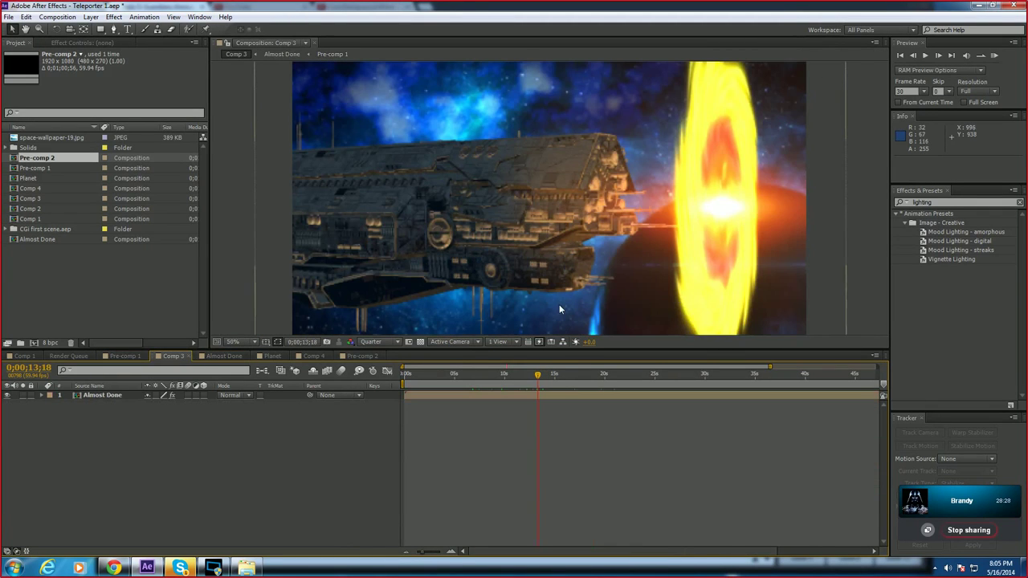
pyautogui.hotkey('ctrl', '5')
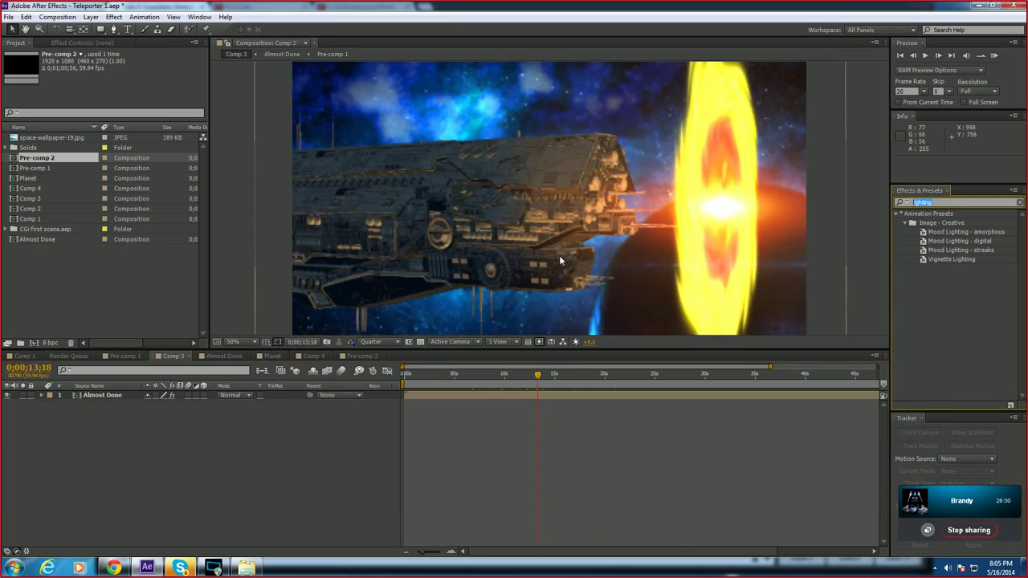
pyautogui.write('aftershake')
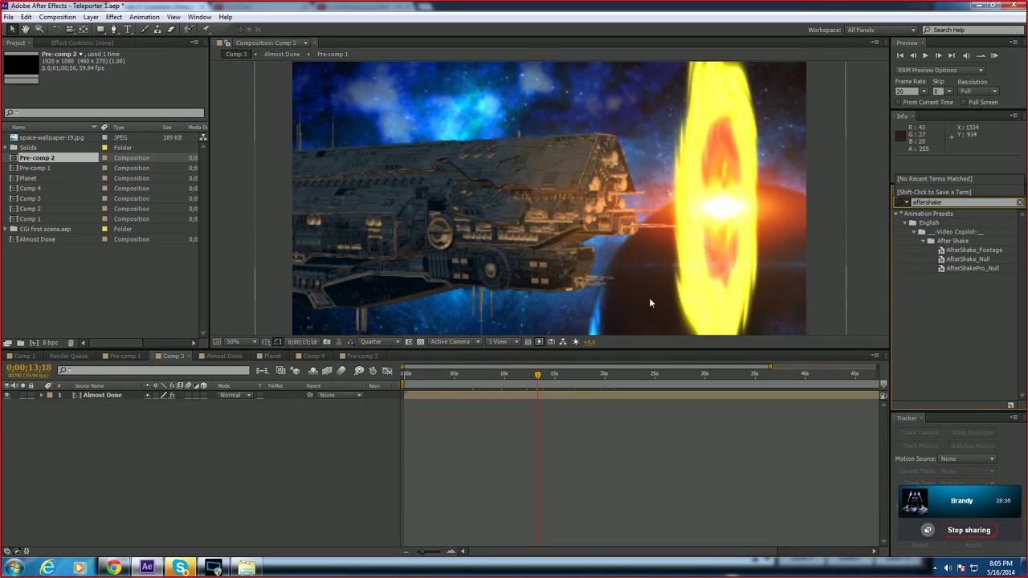
pyautogui.click(870, 231)
pyautogui.scroll(-2, 870, 232)
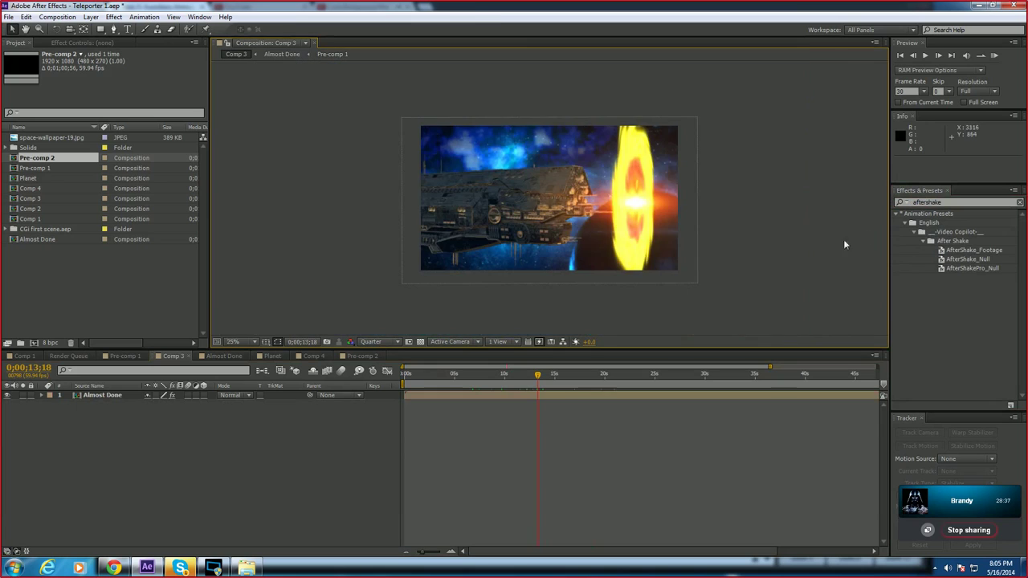
pyautogui.scroll(2, 833, 242)
# Step: Scrub and play Comp 3 from 0;00;07;55 to 0;00;09;51, undoing the stray value change
pyautogui.moveTo(537, 375); pyautogui.dragTo(482, 377)
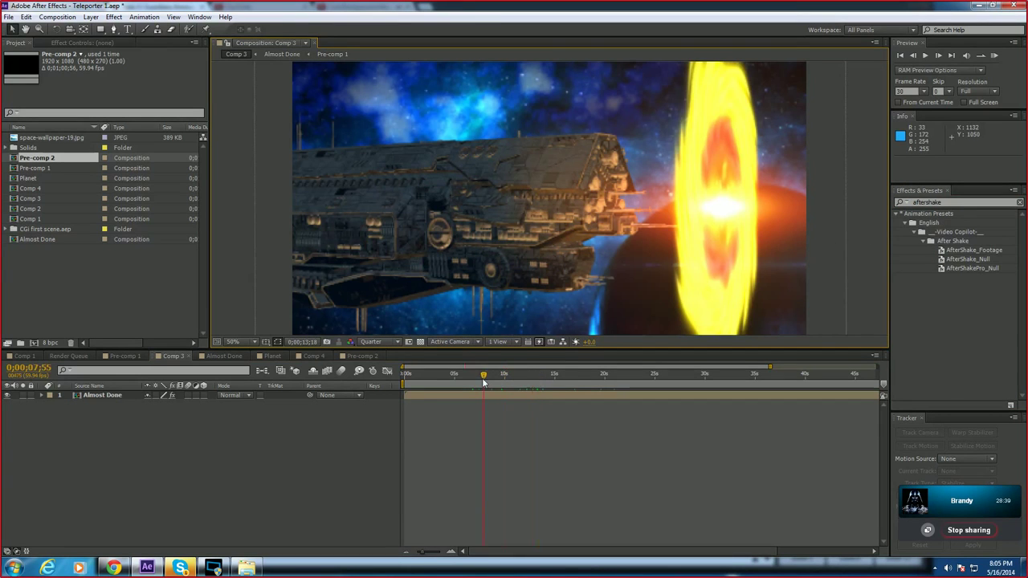
pyautogui.press('space')
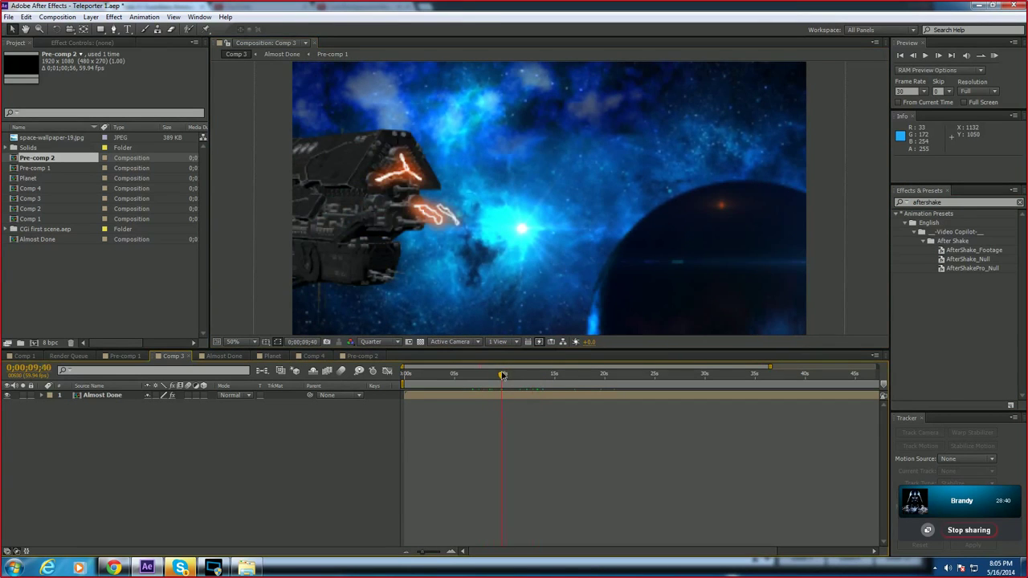
pyautogui.moveTo(512, 367); pyautogui.dragTo(516, 375)
pyautogui.hotkey('ctrl', 'z')
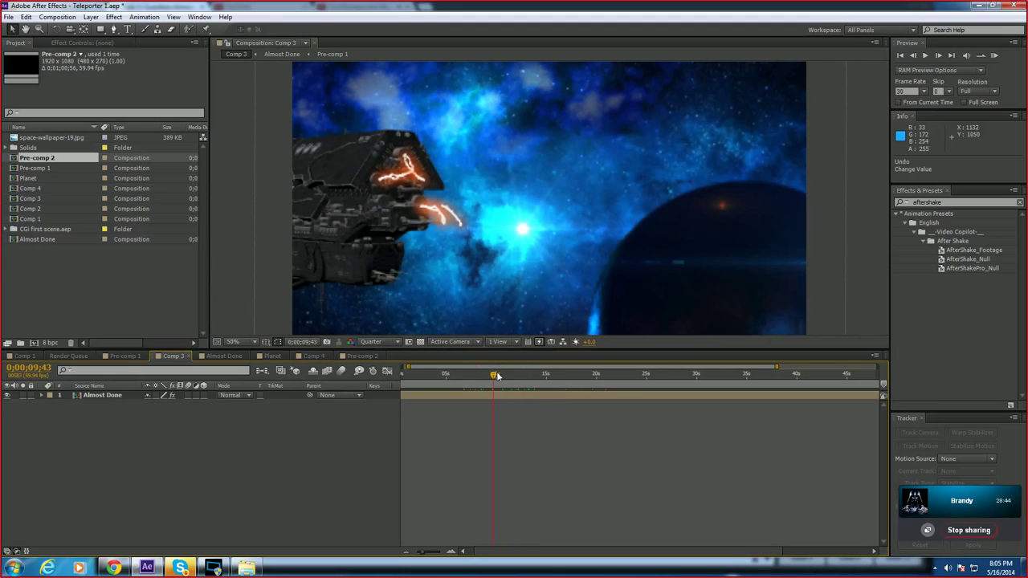
pyautogui.press('space')
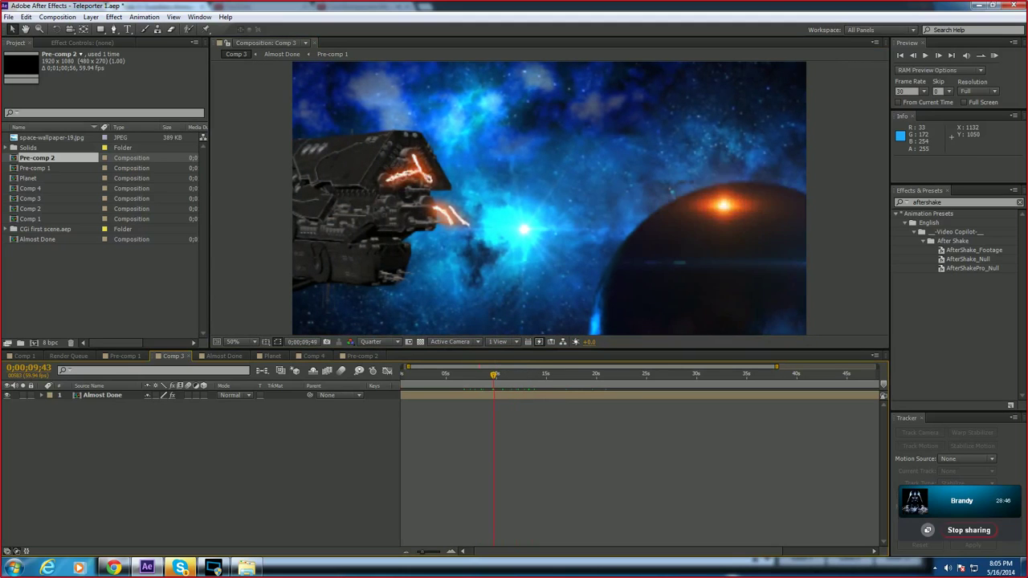
pyautogui.press('pagedown')
pyautogui.press('pagedown')
# Step: Preview the portal explosion in Comp 3 from 0;00;09;51 at Quarter resolution and set the playhead to 0;00;09;49
pyautogui.click(396, 345)
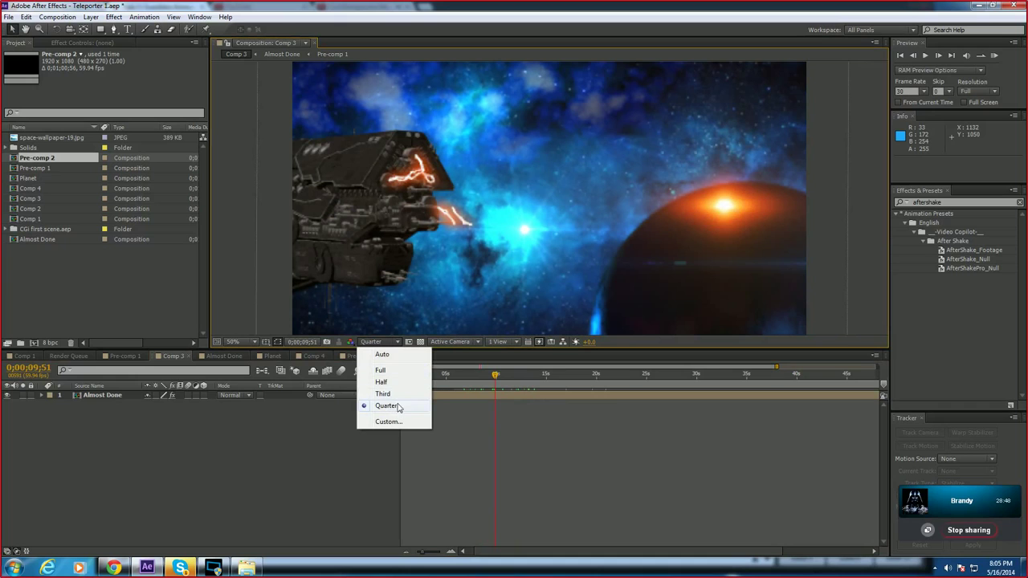
pyautogui.click(397, 407)
pyautogui.press('space')
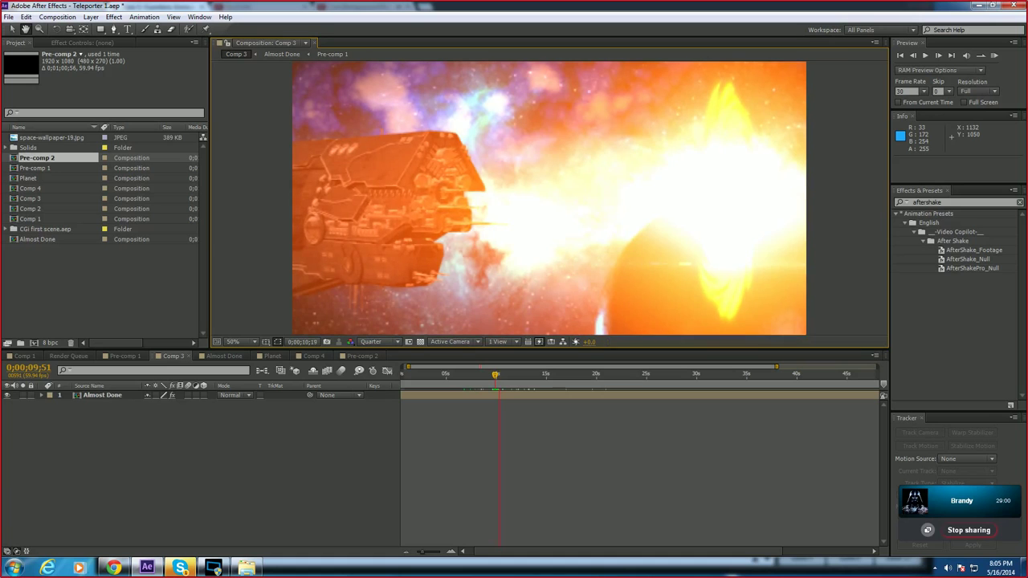
pyautogui.moveTo(499, 375); pyautogui.dragTo(492, 378)
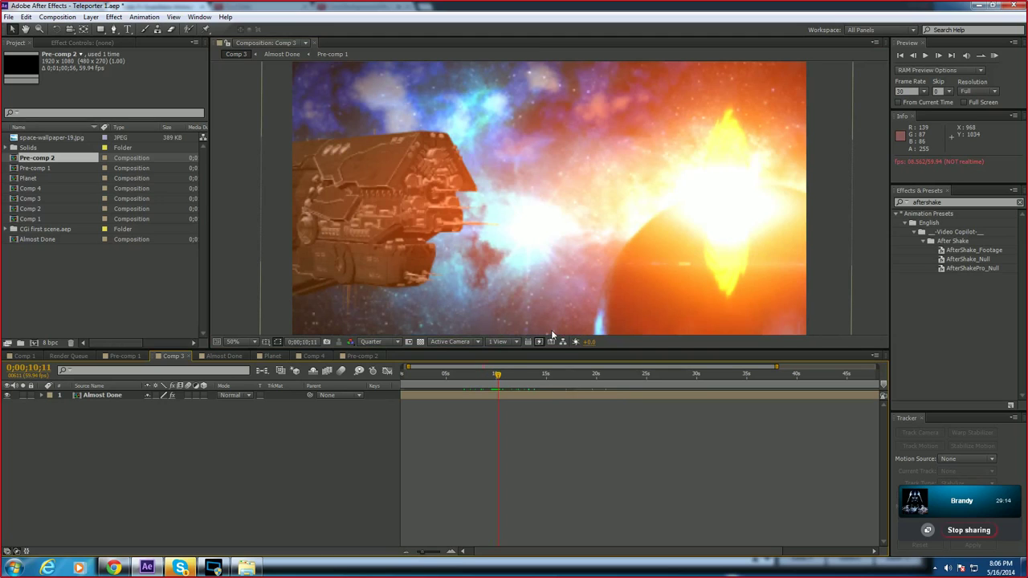
pyautogui.moveTo(498, 376); pyautogui.dragTo(495, 380)
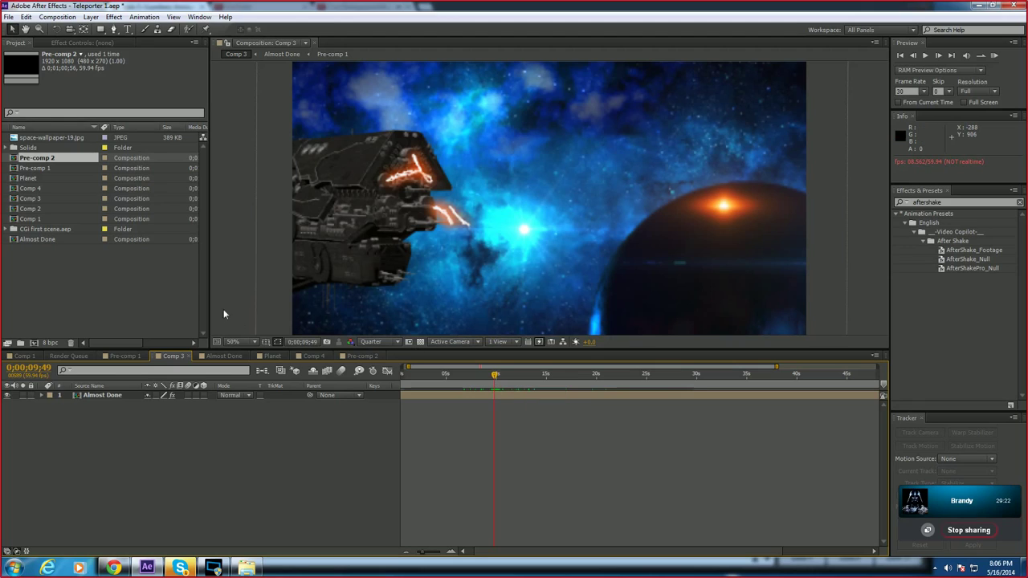
# Step: Create a new 1920 x 1080 composition at 59.94 fps and name it Portal 2
pyautogui.rightClick(86, 274)
pyautogui.click(187, 280)
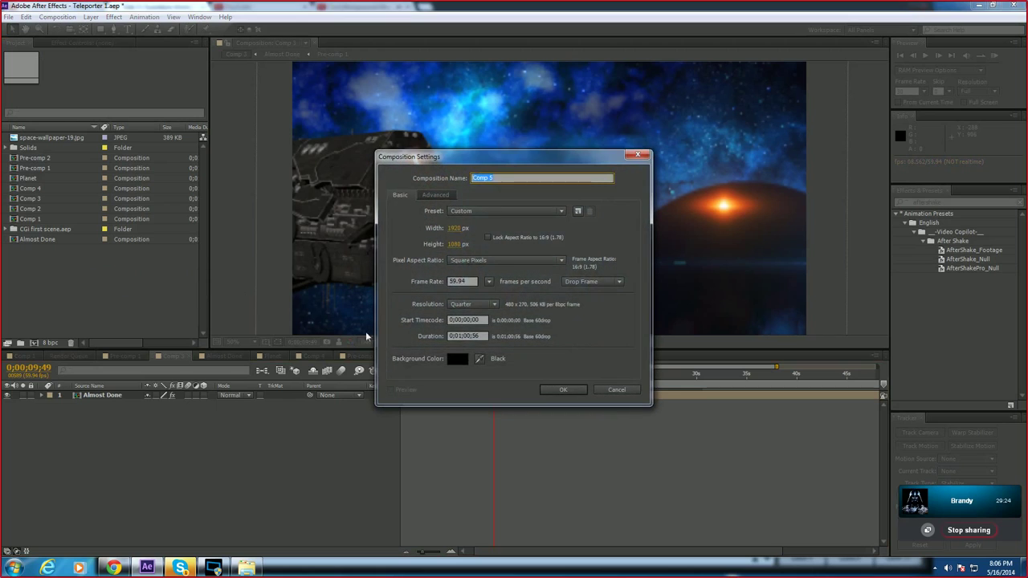
pyautogui.click(567, 389)
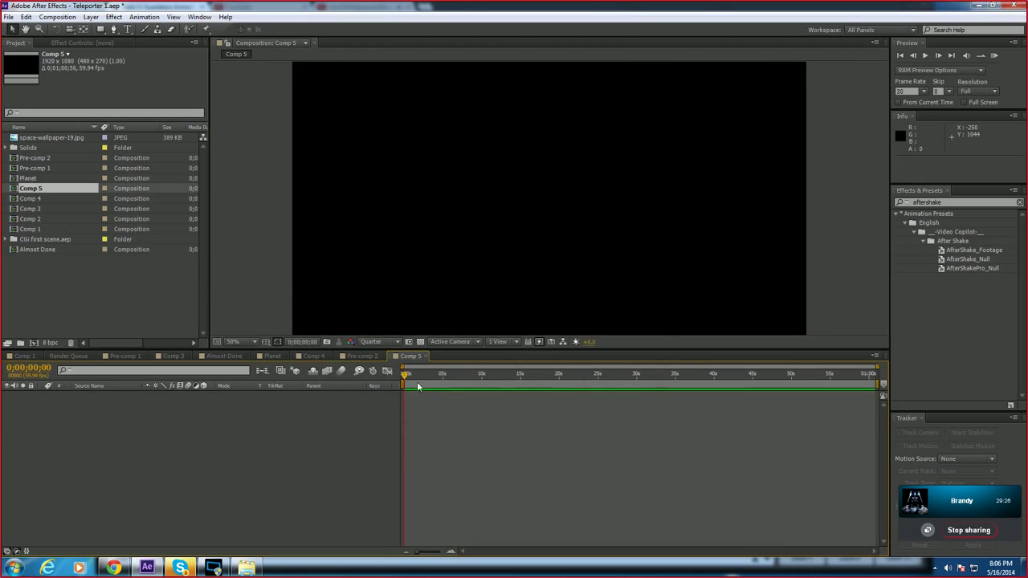
pyautogui.rightClick(415, 359)
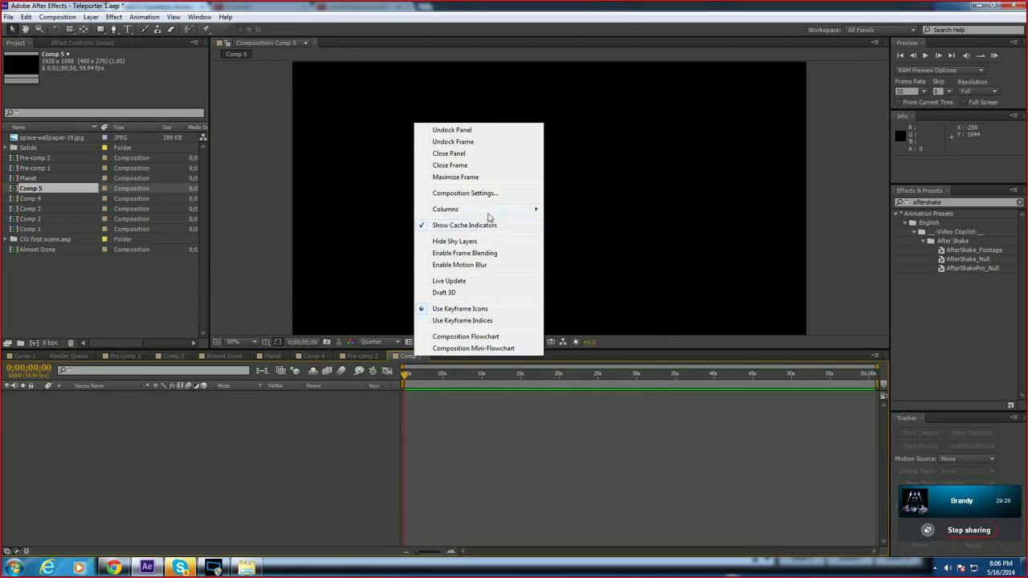
pyautogui.click(91, 298)
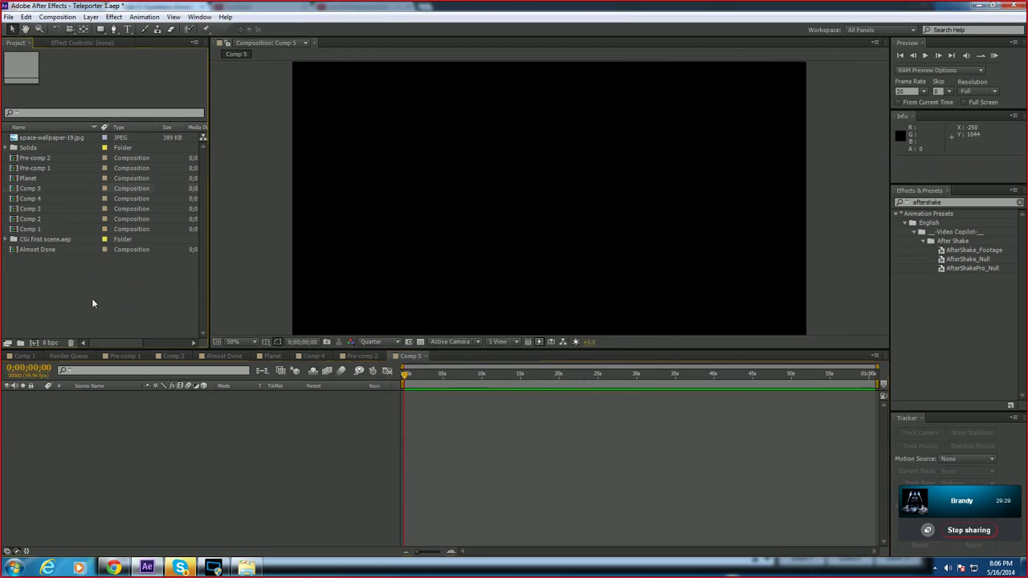
pyautogui.rightClick(409, 359)
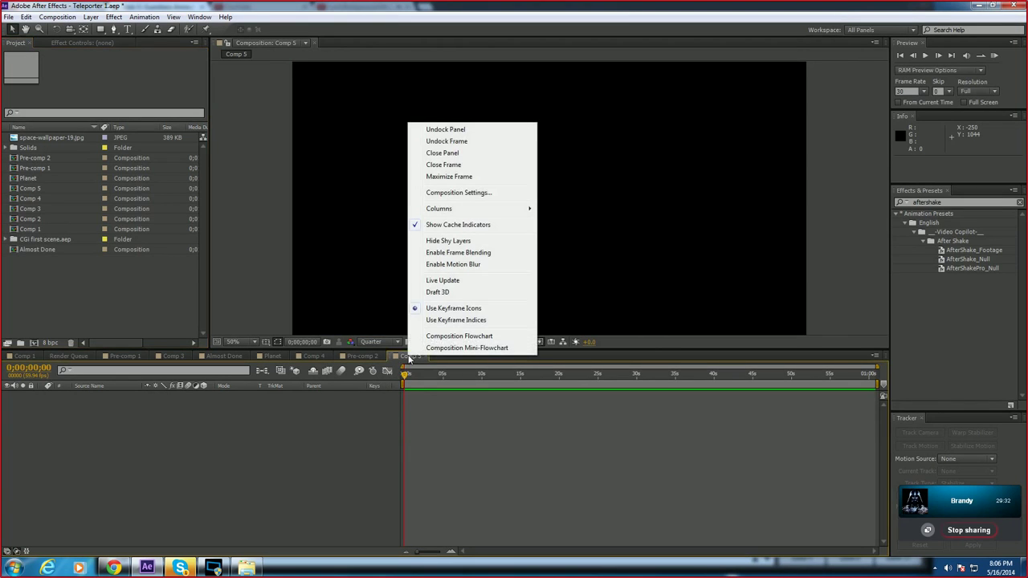
pyautogui.click(473, 196)
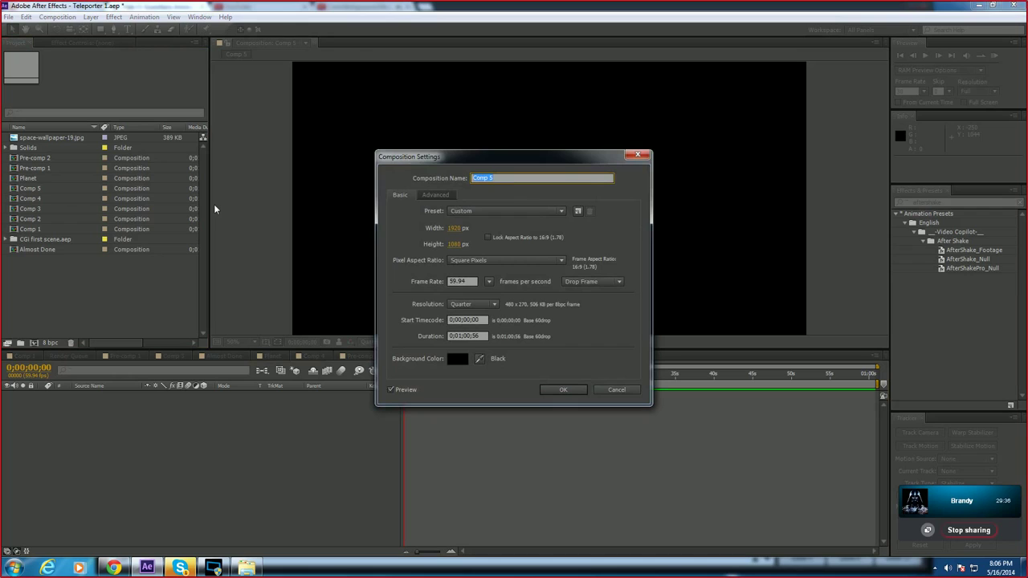
pyautogui.press('BackSpace')
pyautogui.click(567, 388)
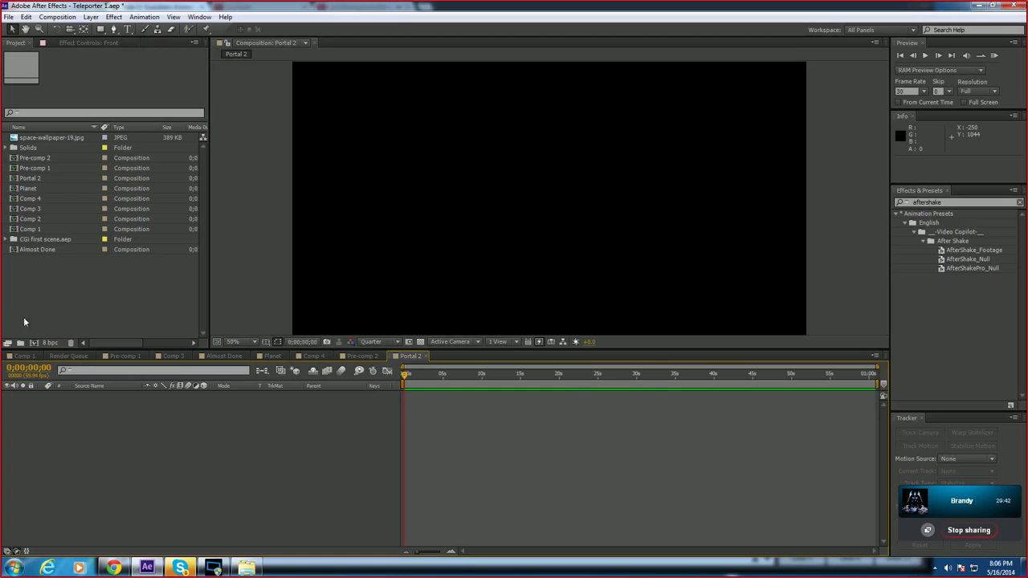
# Step: Close the Render Queue and add Pre-comp 1 as a layer in the Portal 2 composition
pyautogui.click(67, 357)
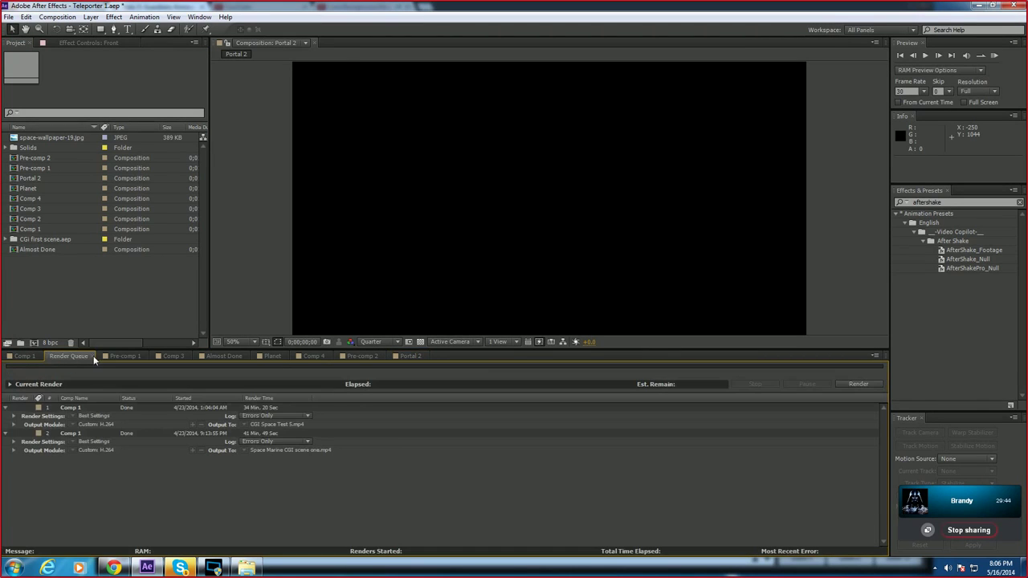
pyautogui.click(93, 356)
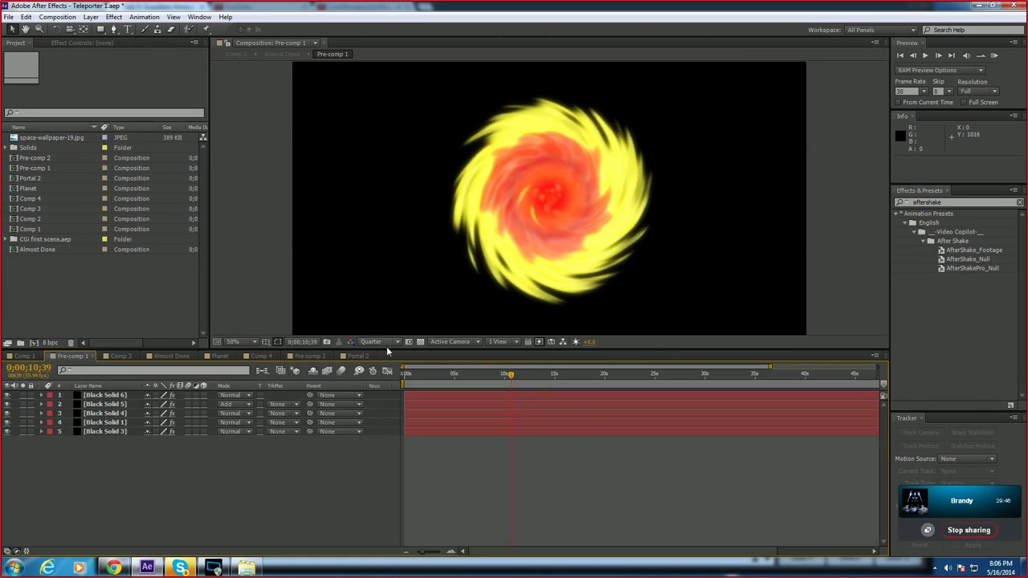
pyautogui.click(359, 356)
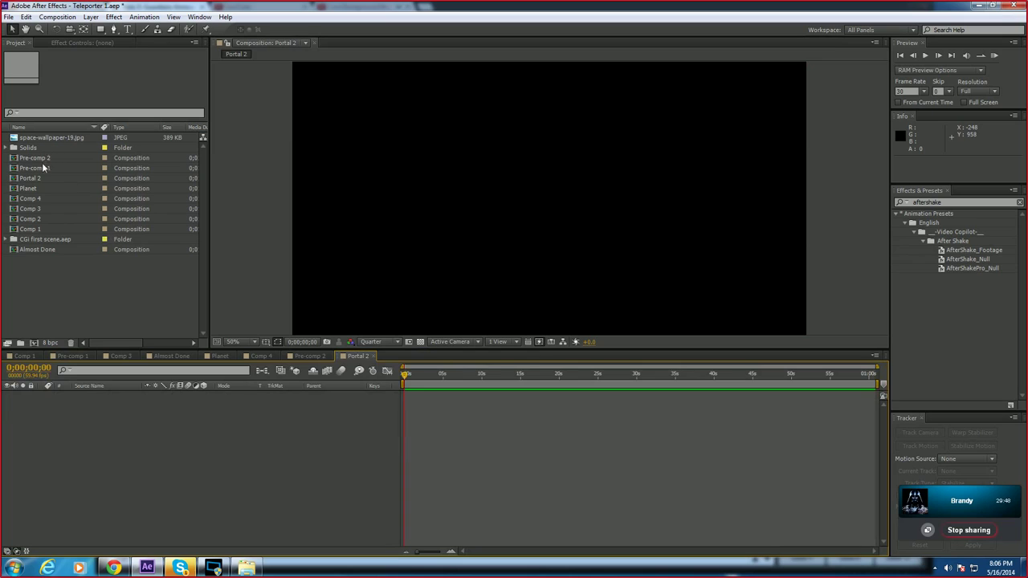
pyautogui.moveTo(44, 167); pyautogui.dragTo(337, 430)
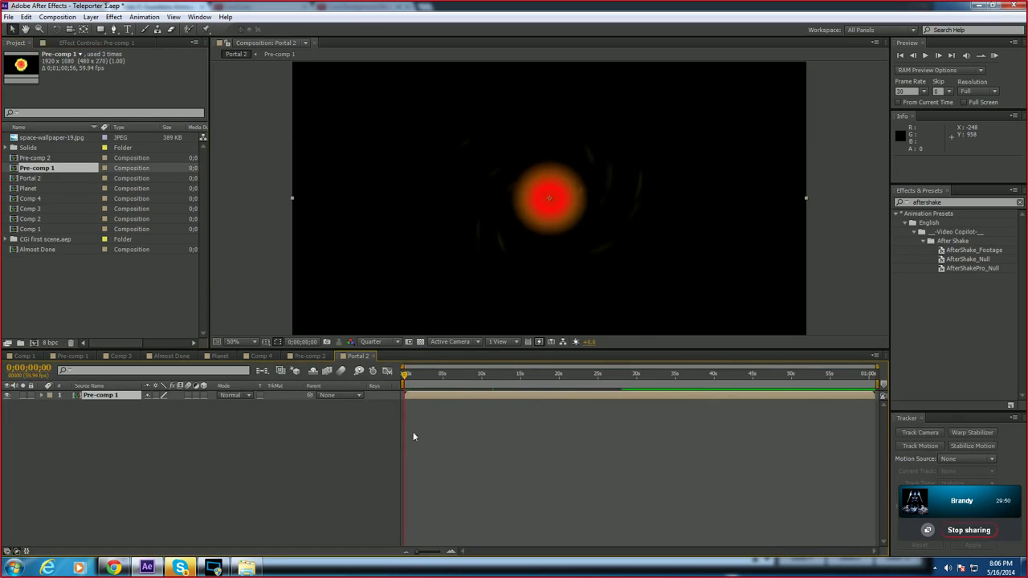
# Step: Set the Portal 2 playhead to 0;00;05;28, make the Pre-comp 1 layer 3D and deselect it
pyautogui.moveTo(407, 374); pyautogui.dragTo(447, 375)
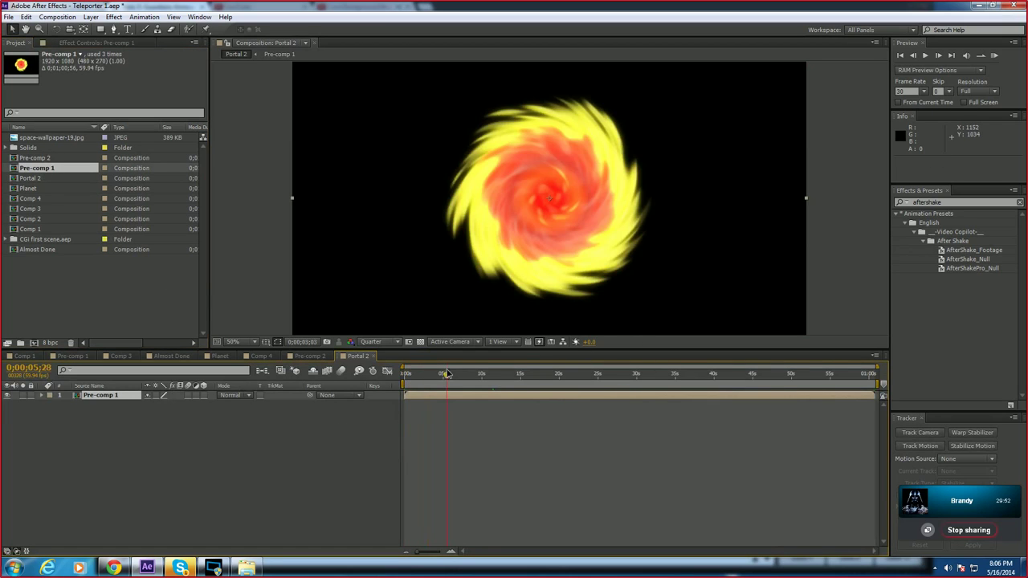
pyautogui.click(203, 395)
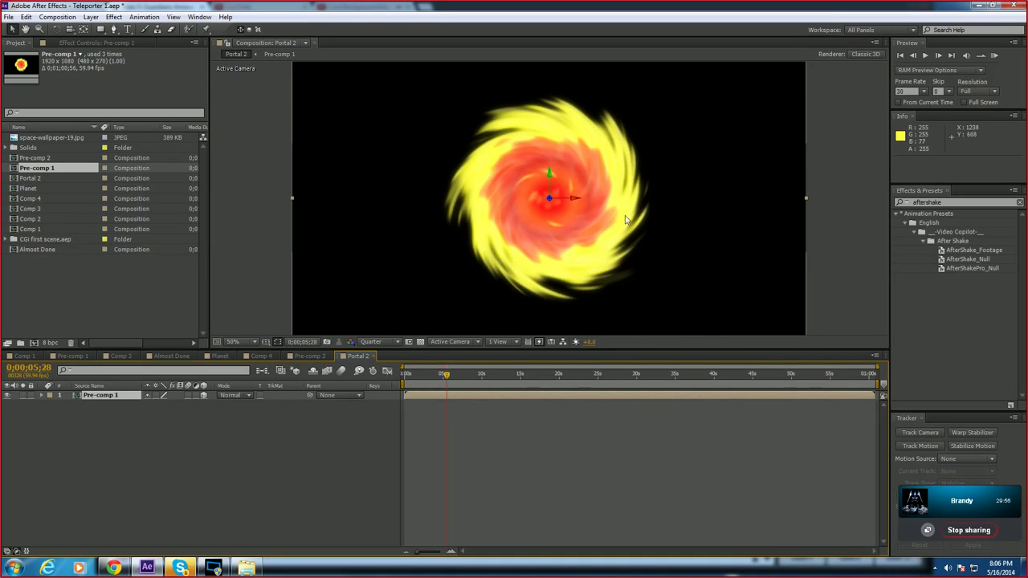
pyautogui.scroll(1, 617, 221)
pyautogui.press(',')
pyautogui.hotkey('ctrl', 'shift', 'a')
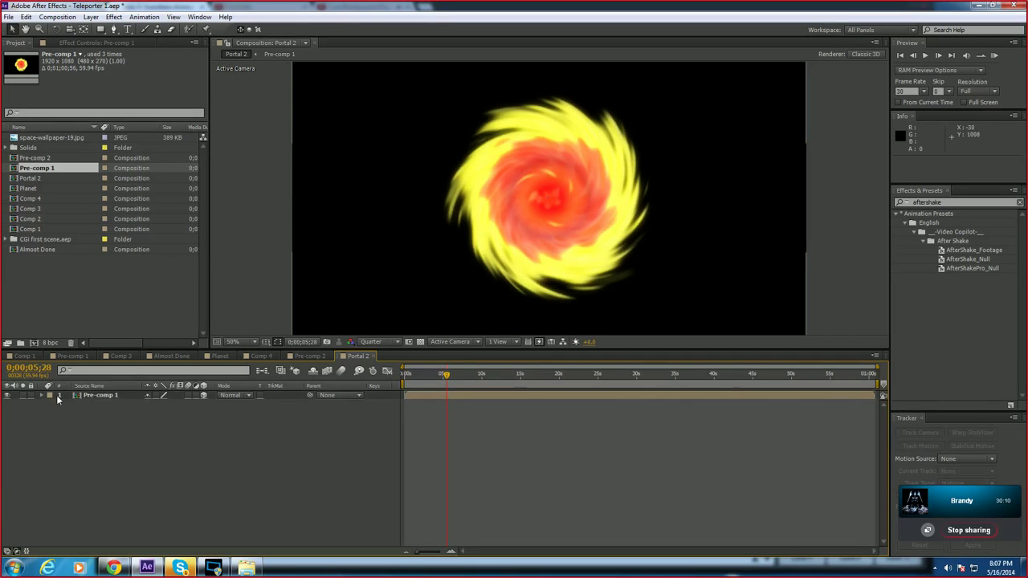
# Step: Scale the Pre-comp 1 layer in Portal 2 uniformly to 149% and play it briefly to 0;00;05;33
pyautogui.click(42, 395)
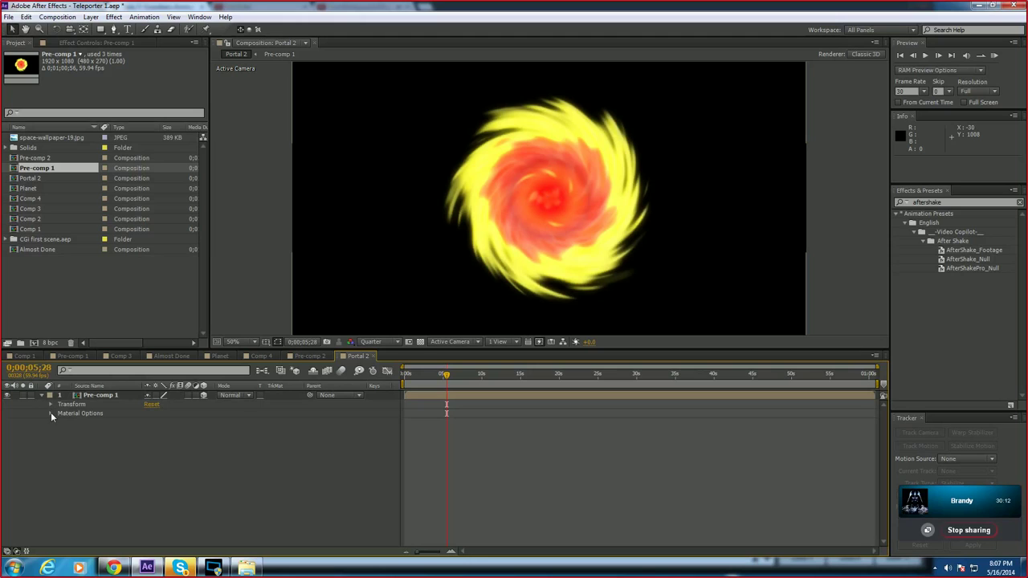
pyautogui.click(51, 405)
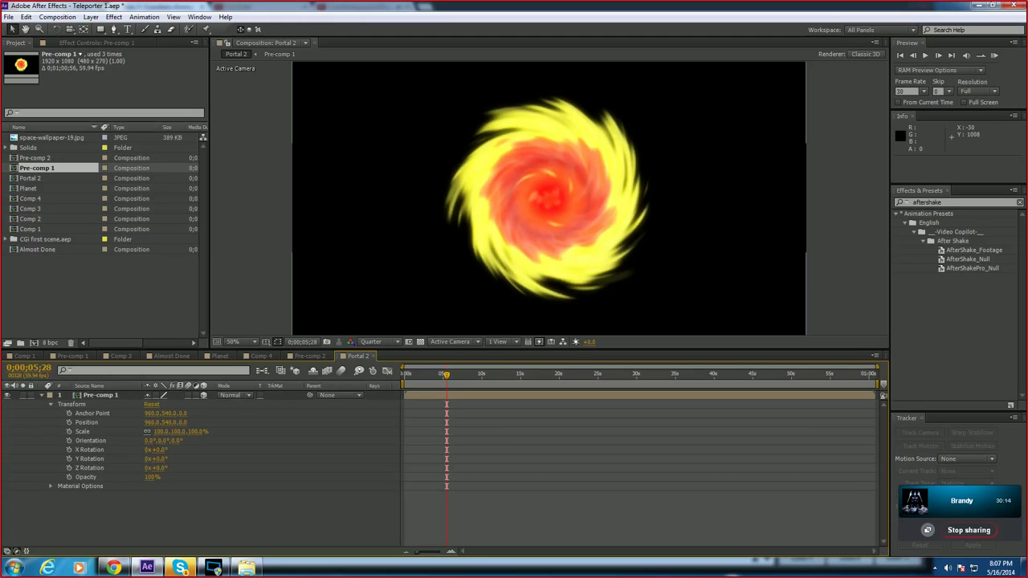
pyautogui.moveTo(161, 431); pyautogui.dragTo(186, 431)
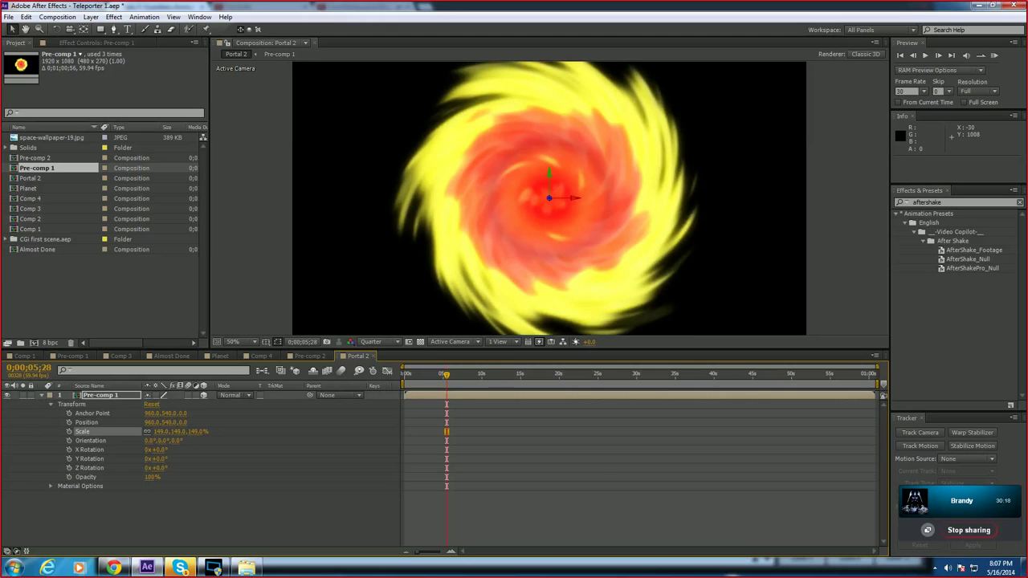
pyautogui.press('space')
pyautogui.press('space')
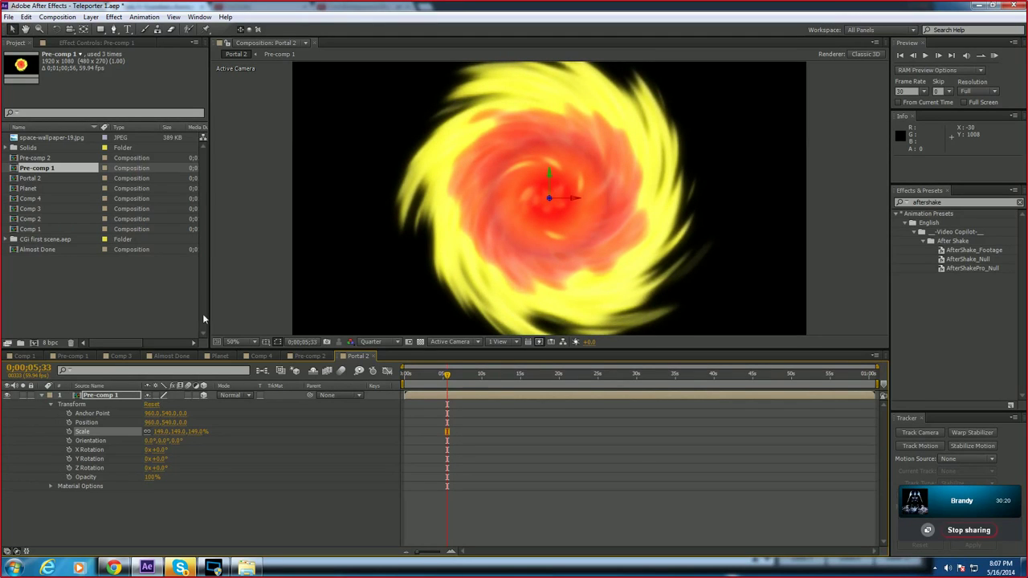
# Step: Inspect the ship and portal in Comp 3 at 0;00;16;17 and 0;00;14;44
pyautogui.click(120, 356)
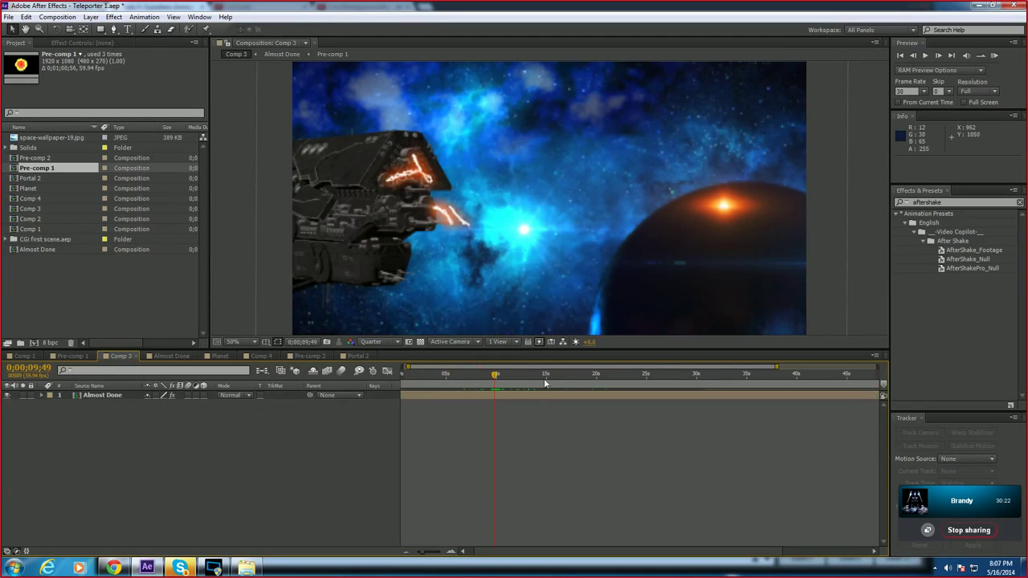
pyautogui.click(569, 377)
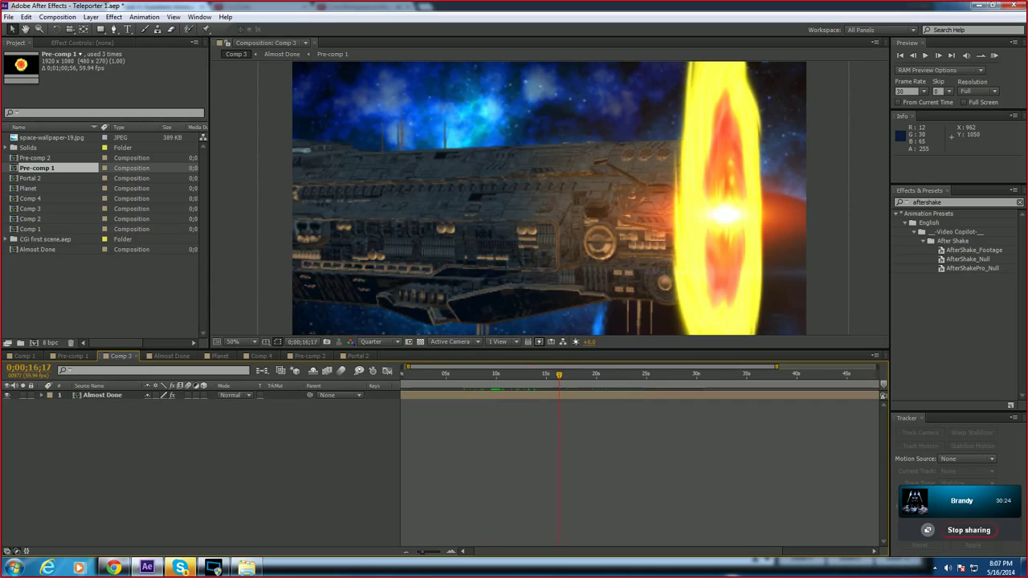
pyautogui.click(544, 378)
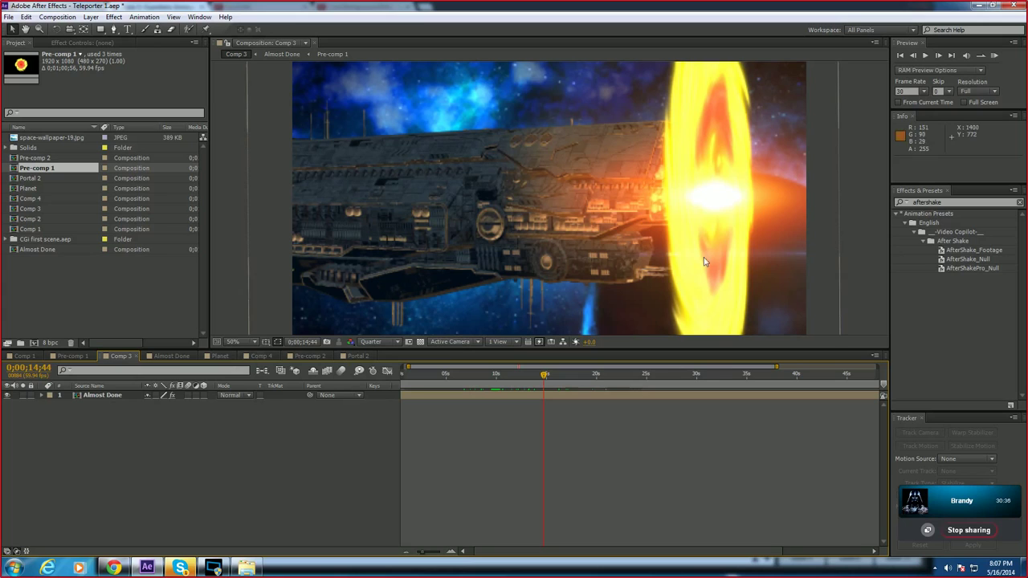
# Step: Open Almost Done and examine its upper Black Solid layers, toggling the visibility of Black Solid 8 off and on
pyautogui.click(219, 356)
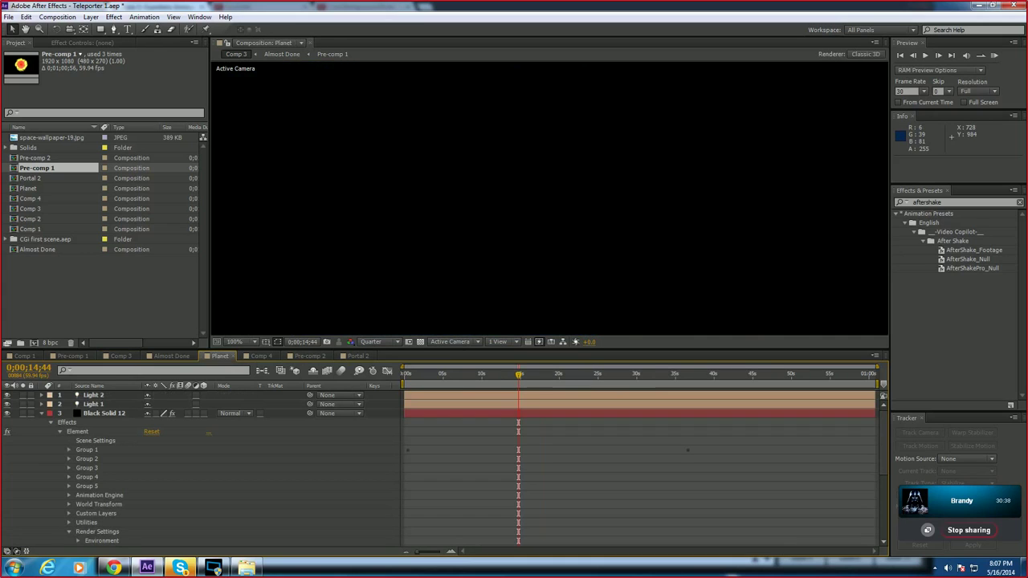
pyautogui.click(181, 356)
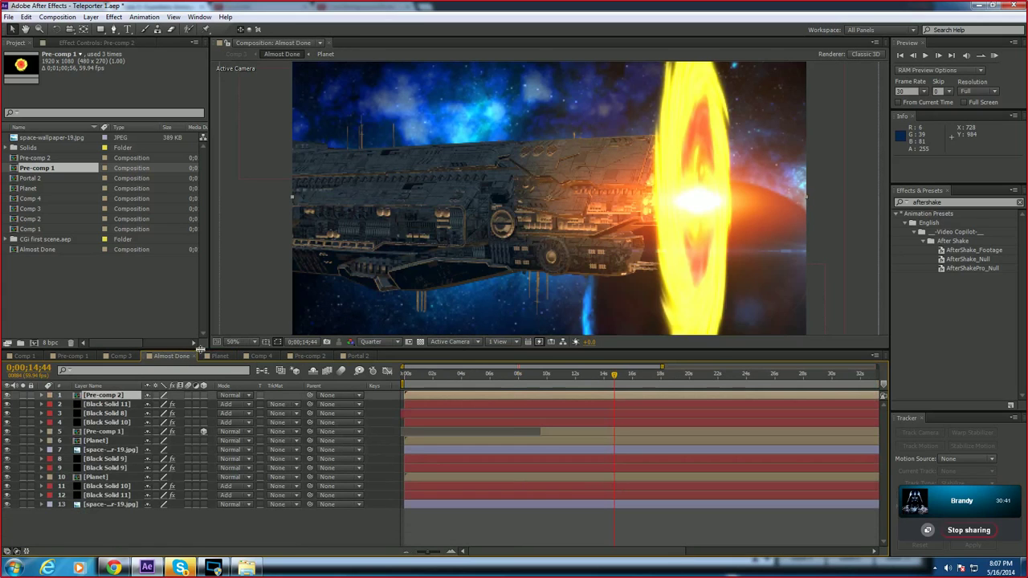
pyautogui.click(104, 405)
pyautogui.click(105, 413)
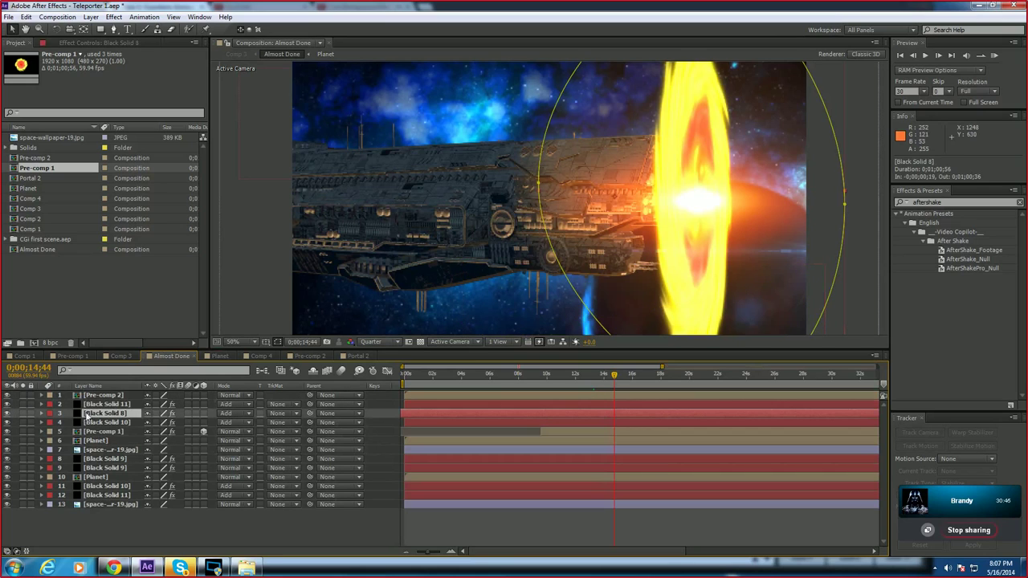
pyautogui.click(109, 422)
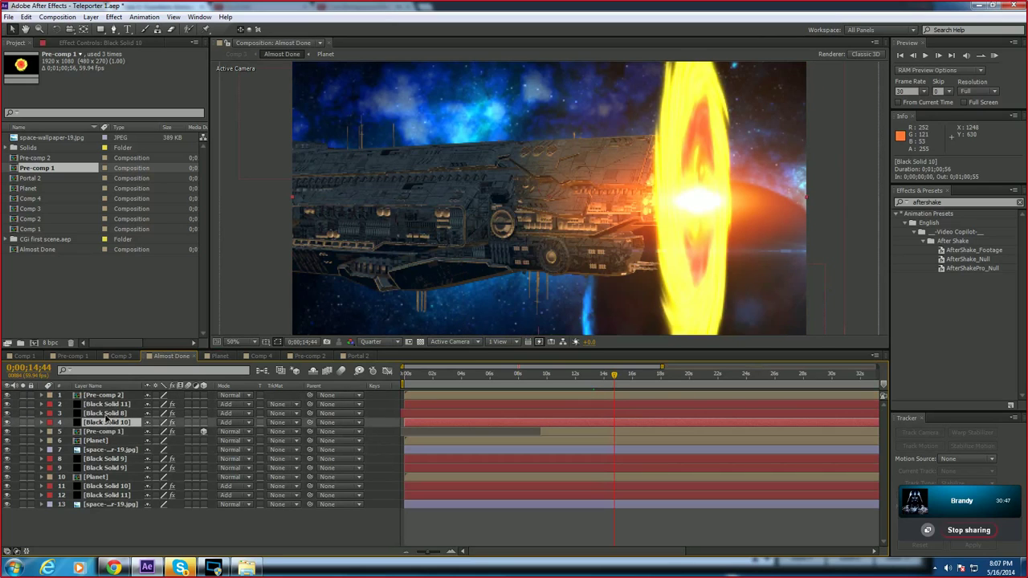
pyautogui.click(105, 415)
pyautogui.click(8, 414)
pyautogui.click(8, 415)
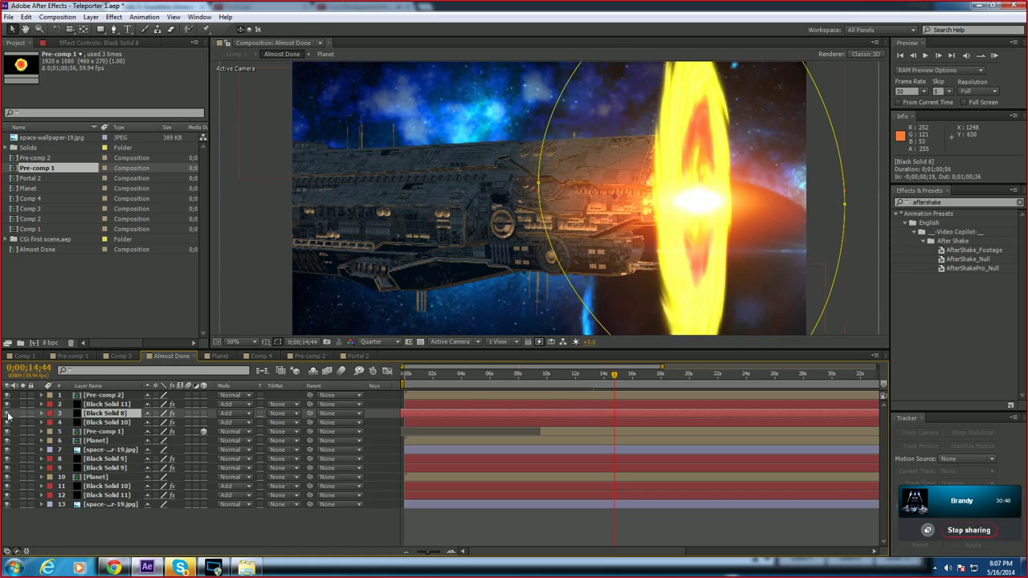
# Step: Try to transfer the Black Solid 8 layer from Almost Done into Portal 2, and collapse the Pre-comp 1 layer there
pyautogui.rightClick(120, 416)
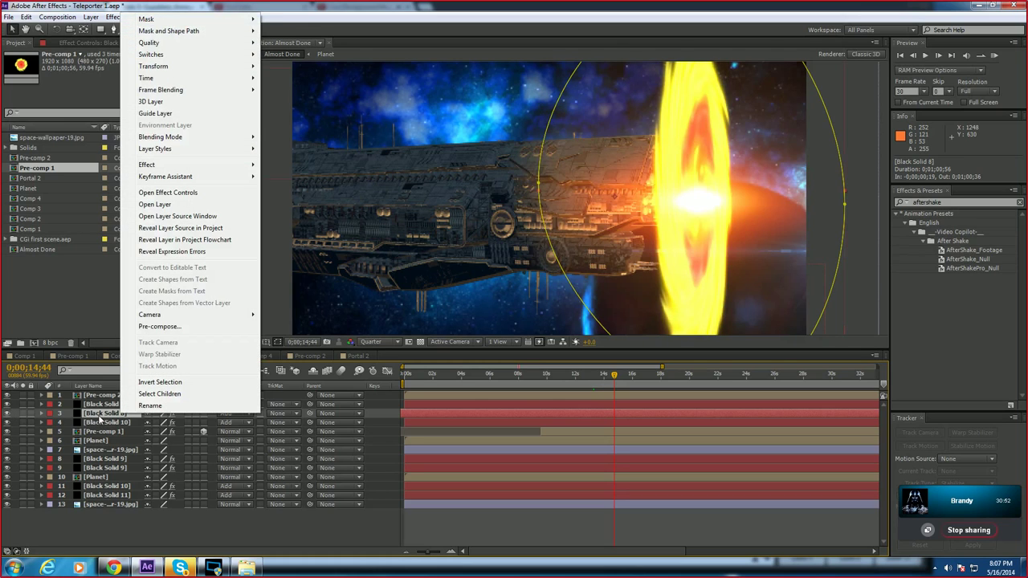
pyautogui.click(99, 419)
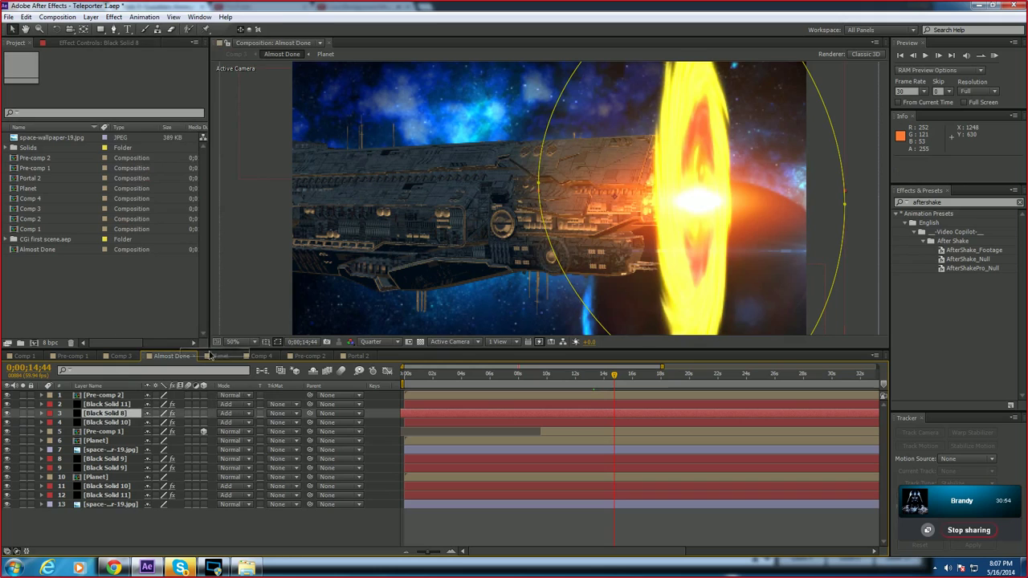
pyautogui.moveTo(208, 357); pyautogui.dragTo(218, 494)
pyautogui.rightClick(200, 510)
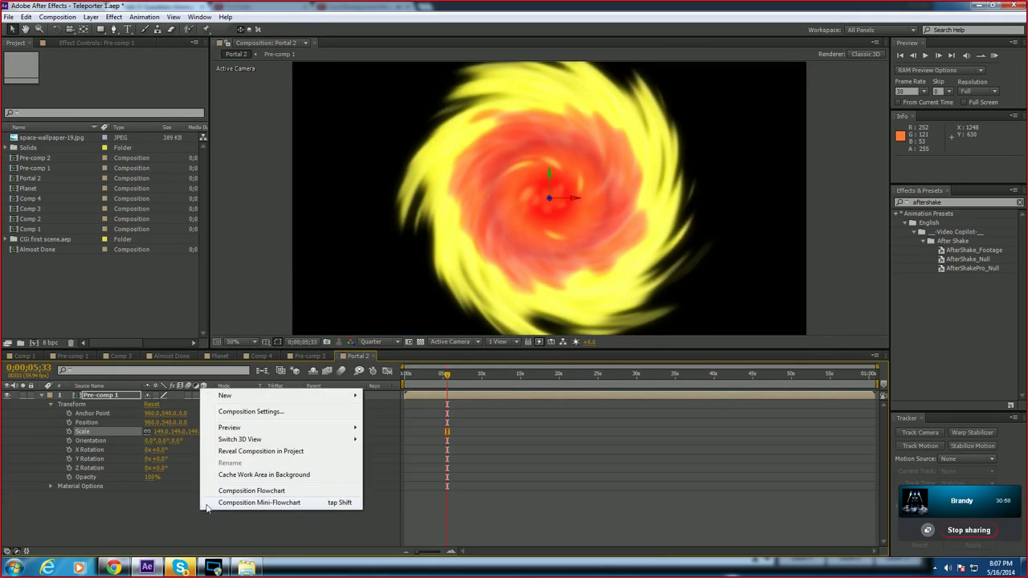
pyautogui.click(40, 396)
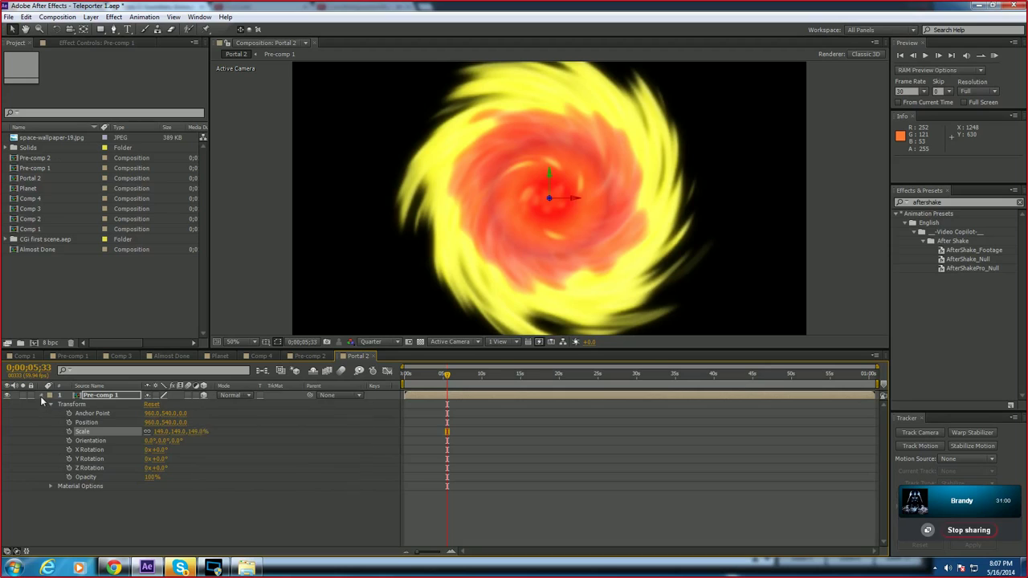
pyautogui.click(40, 396)
# Step: Return to the Almost Done composition and try to move its Black Solid 8 layer into the project items
pyautogui.click(262, 356)
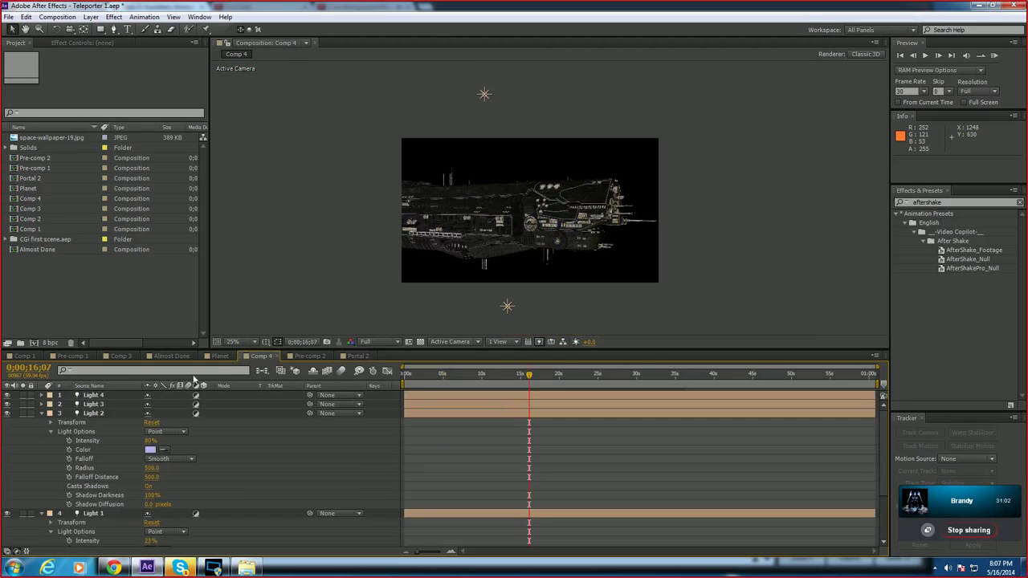
pyautogui.click(219, 356)
pyautogui.click(171, 356)
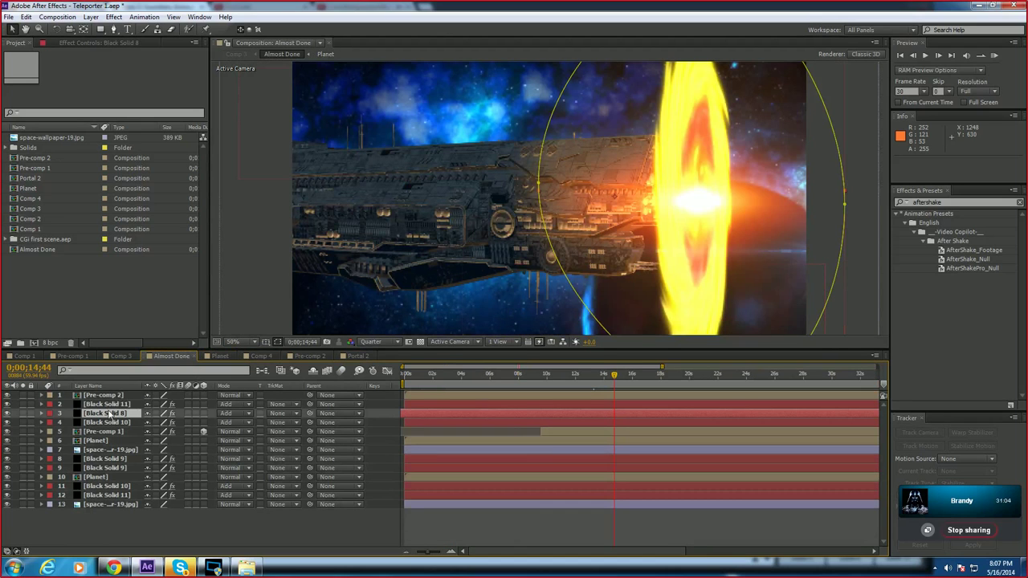
pyautogui.moveTo(111, 413); pyautogui.dragTo(112, 296)
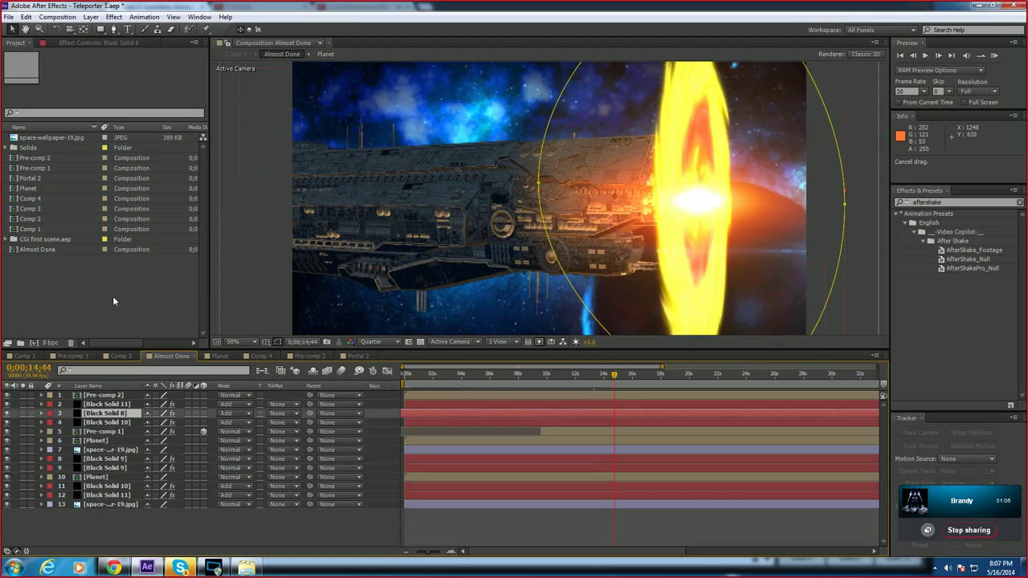
# Step: Expand the Solids folder, view the source footage of Black Solid 8 and close its viewer
pyautogui.click(8, 149)
pyautogui.doubleClick(50, 229)
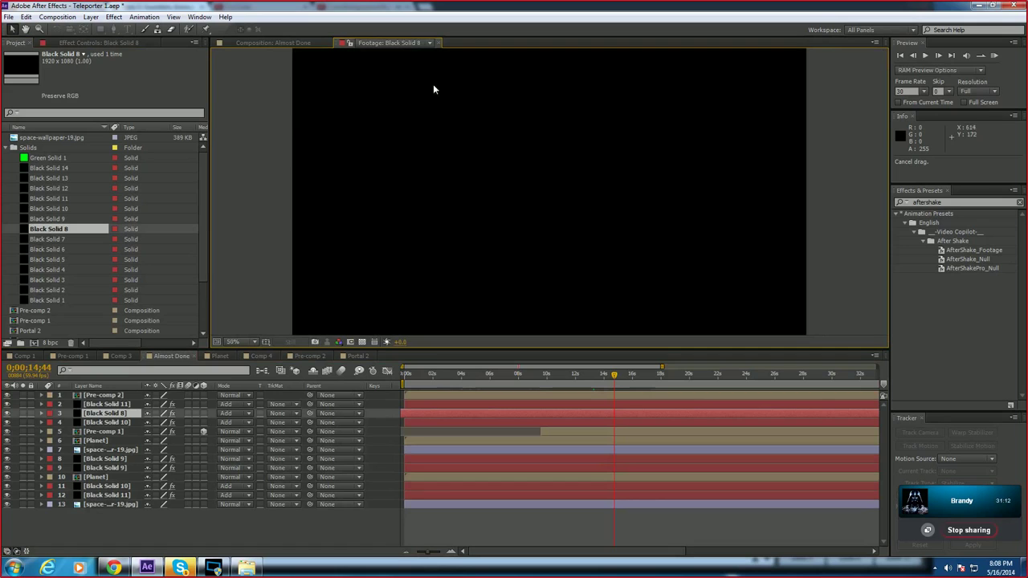
pyautogui.click(439, 43)
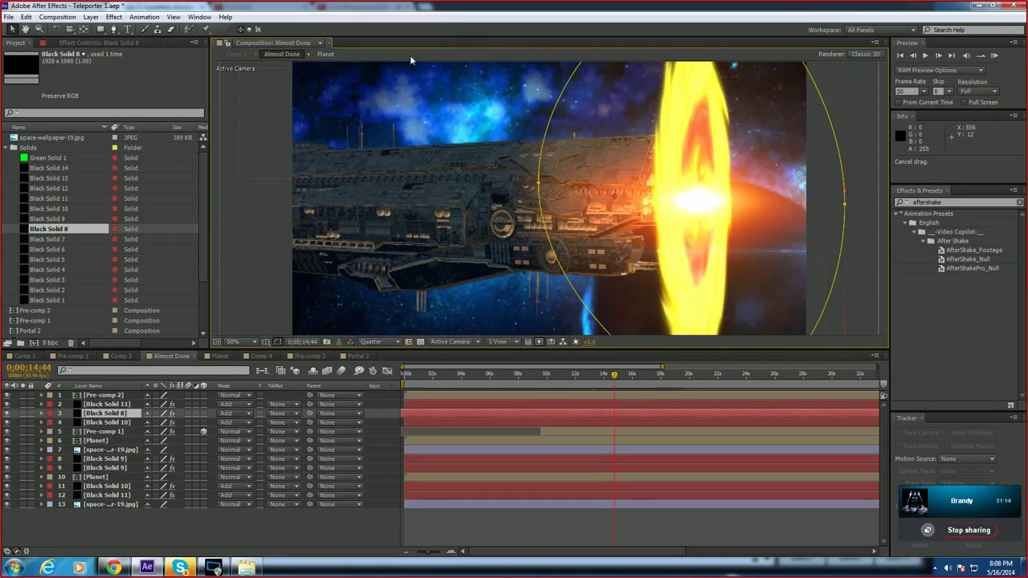
# Step: Try adding the Black Solid 8 footage beneath Pre-comp 1 in Portal 2 and delete that layer again
pyautogui.click(357, 355)
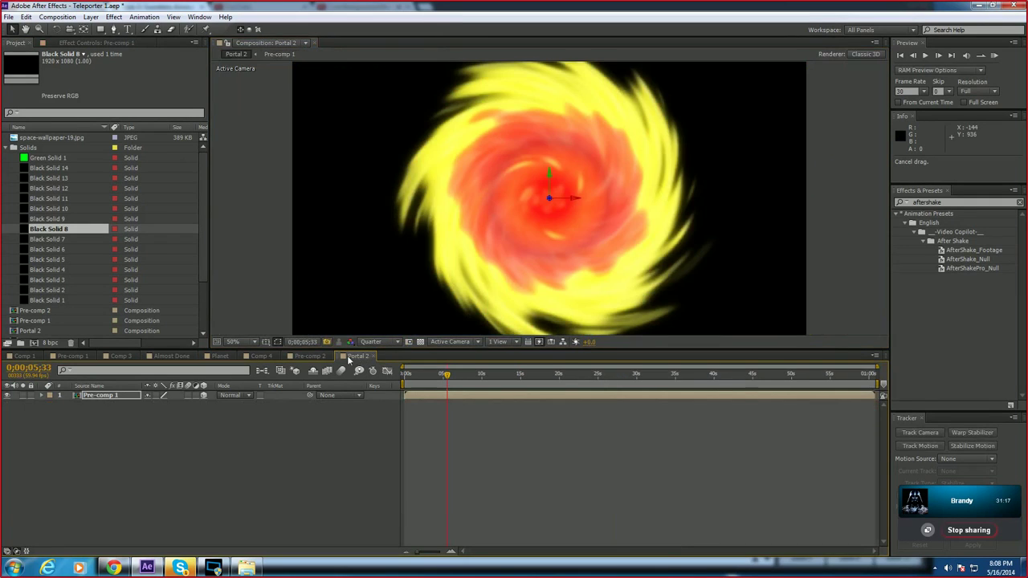
pyautogui.moveTo(76, 231); pyautogui.dragTo(129, 427)
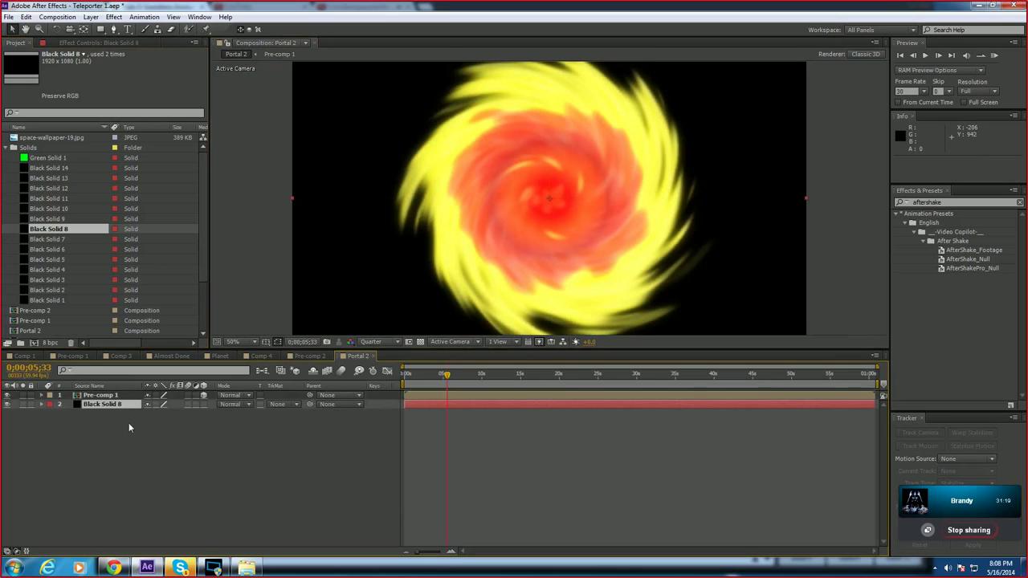
pyautogui.click(516, 375)
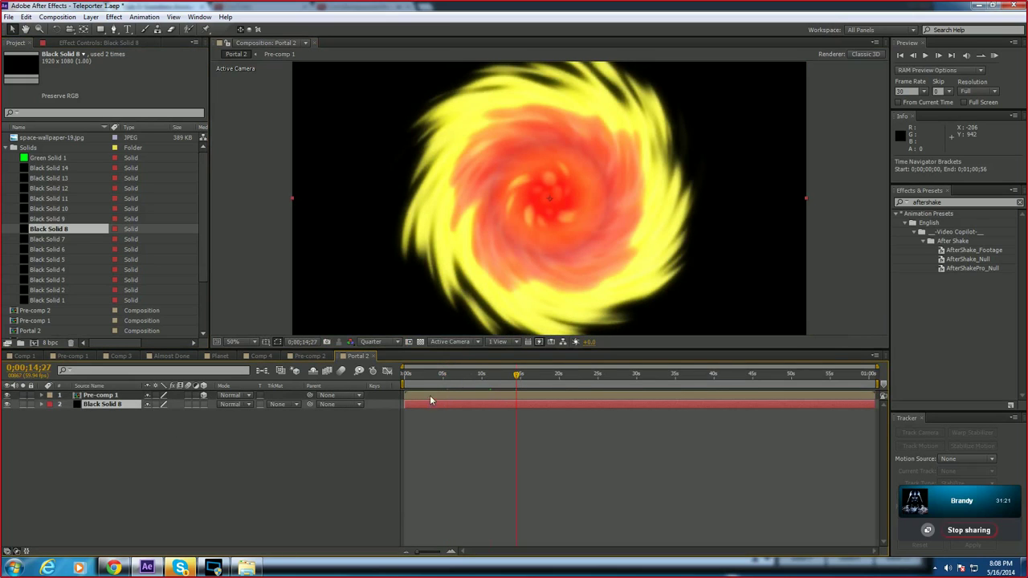
pyautogui.click(190, 434)
pyautogui.click(99, 407)
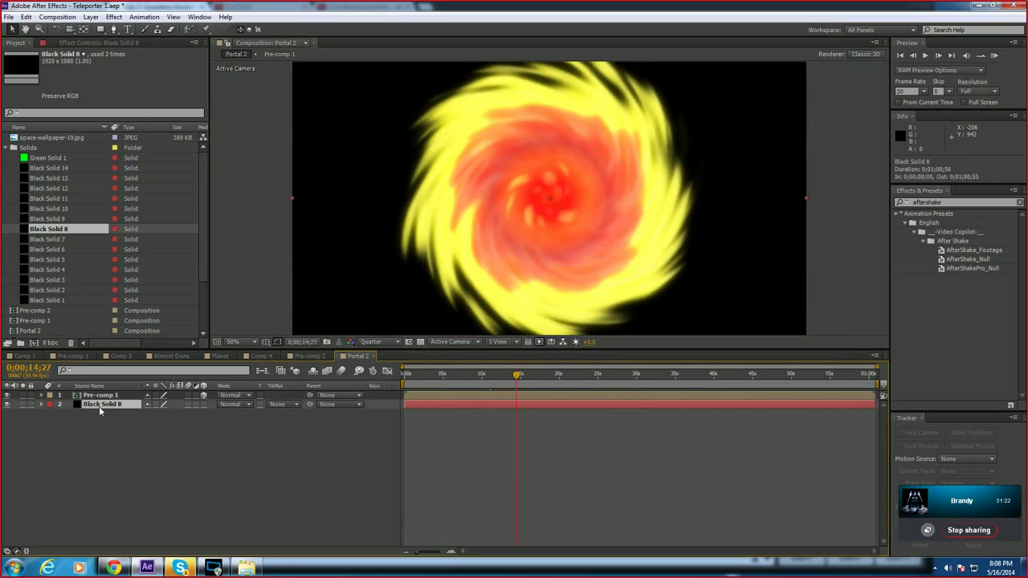
pyautogui.press('Delete')
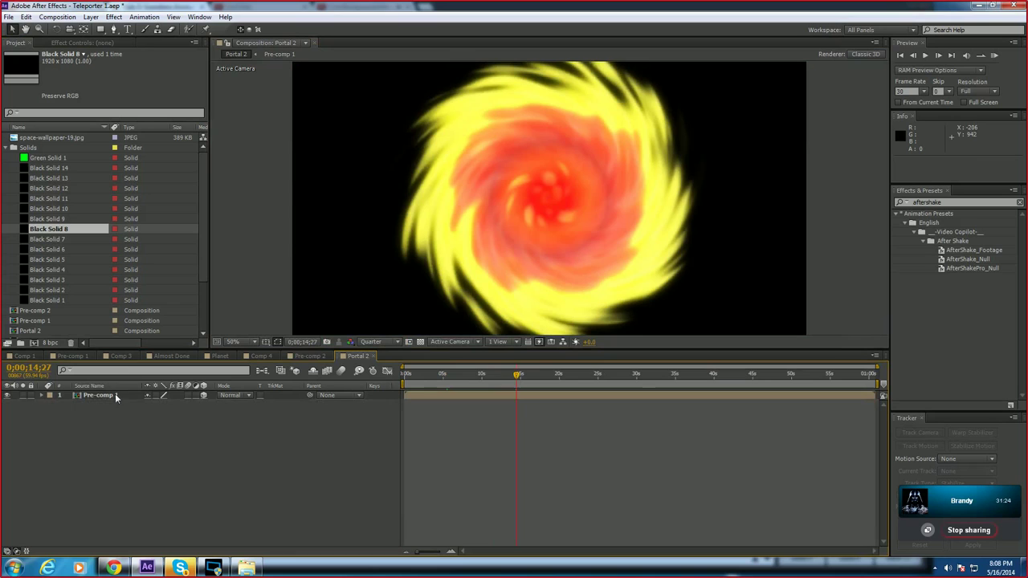
# Step: Pre-compose the Black Solid 8 layer in Almost Done as Black Solid 8 Comp 1, leaving all attributes in Almost Done
pyautogui.click(312, 356)
pyautogui.click(255, 356)
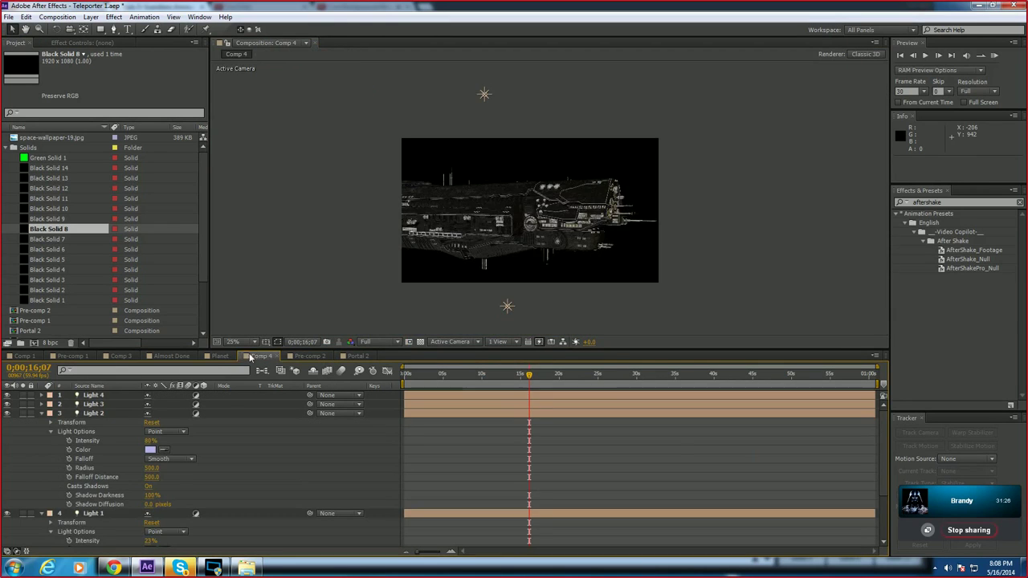
pyautogui.click(218, 356)
pyautogui.click(92, 414)
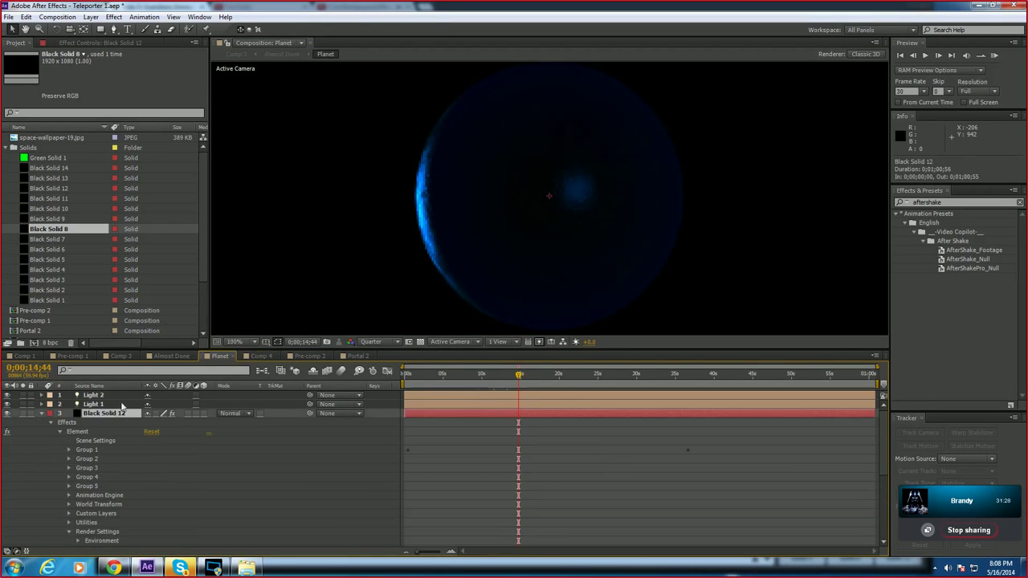
pyautogui.click(171, 356)
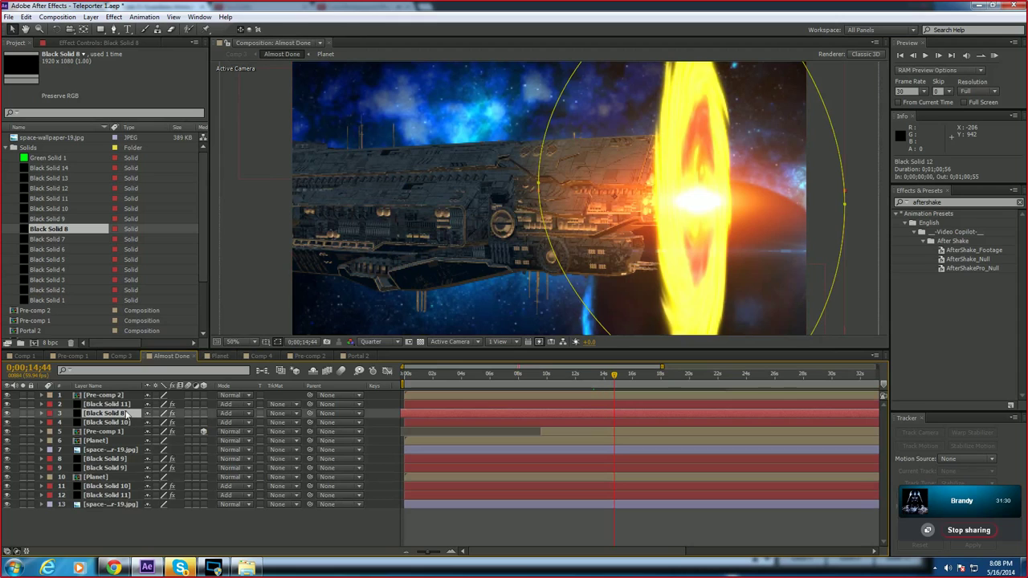
pyautogui.rightClick(124, 413)
pyautogui.click(166, 323)
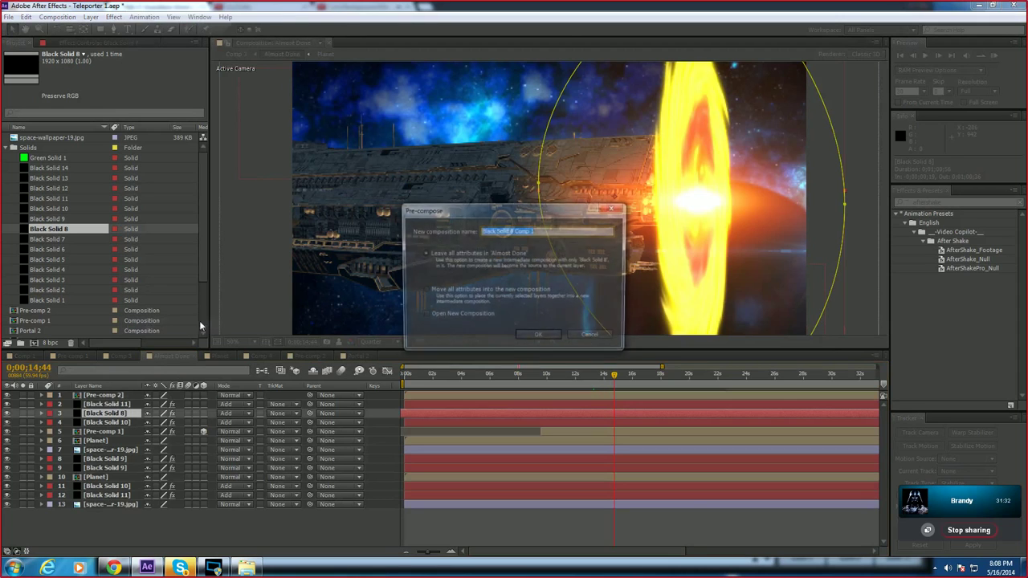
pyautogui.click(546, 340)
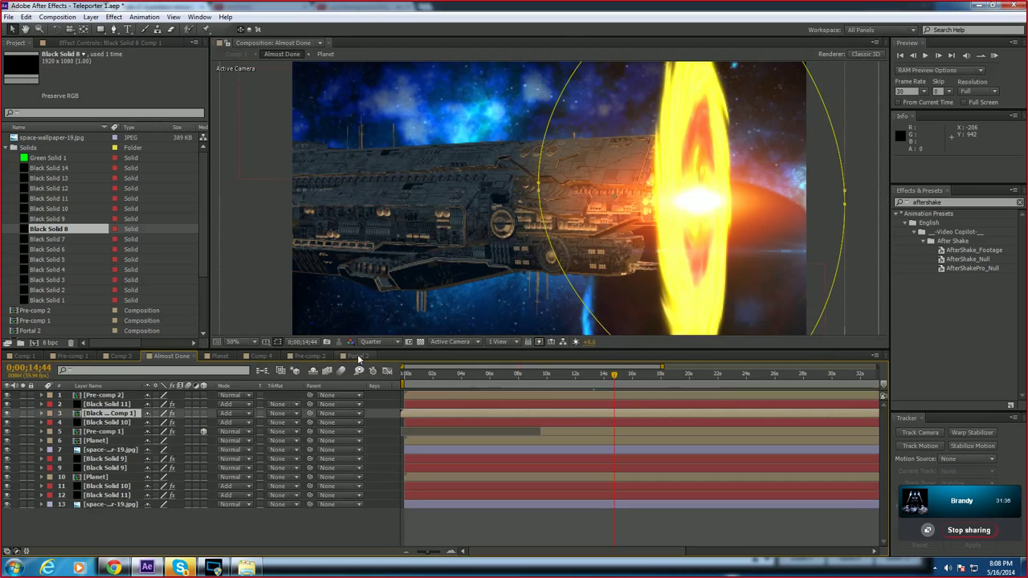
# Step: Add Black Solid 8 Comp 1 to Portal 2, move it above Pre-comp 1 and check the result at other times
pyautogui.click(9, 149)
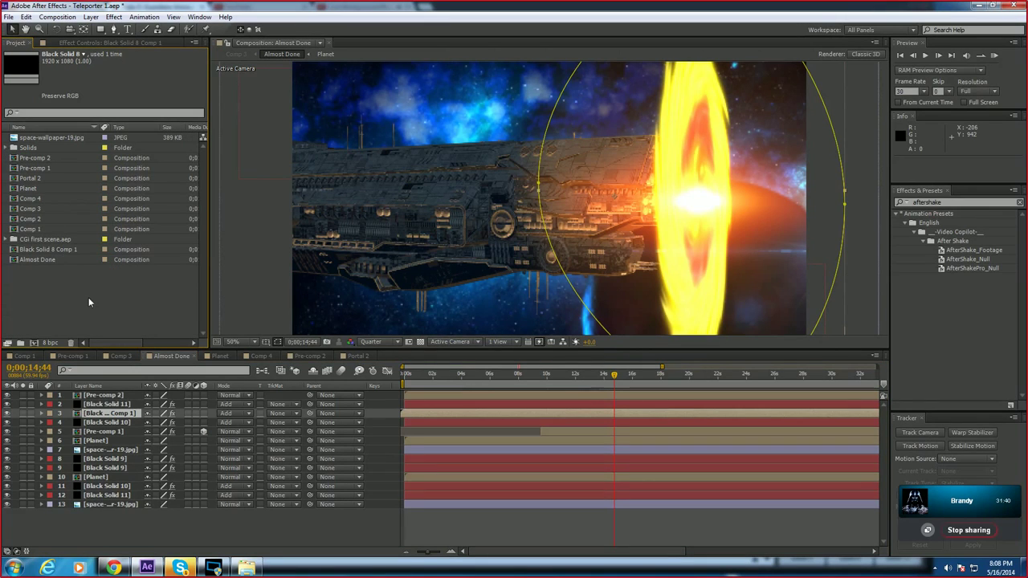
pyautogui.click(62, 250)
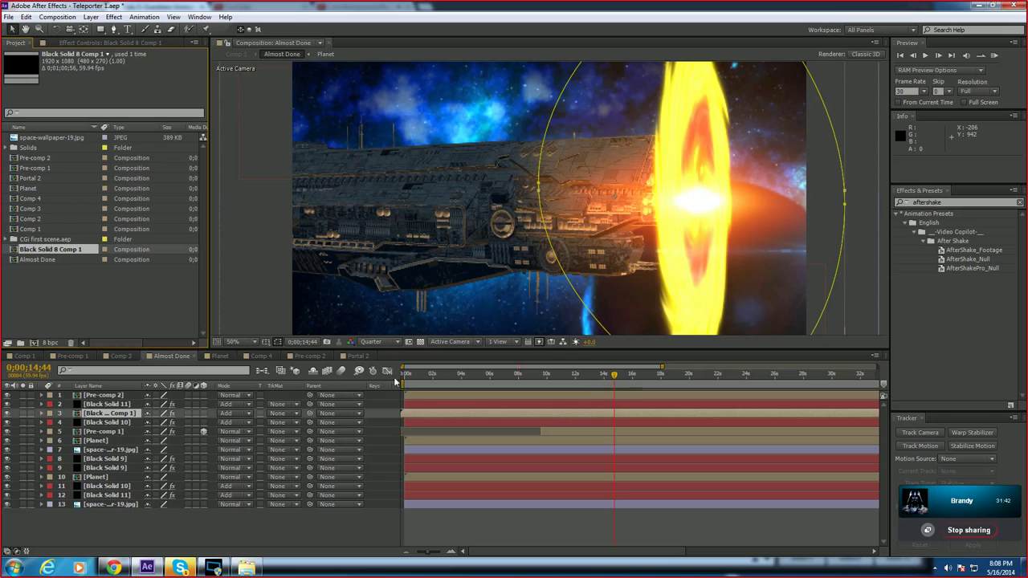
pyautogui.click(357, 356)
pyautogui.moveTo(65, 249); pyautogui.dragTo(134, 425)
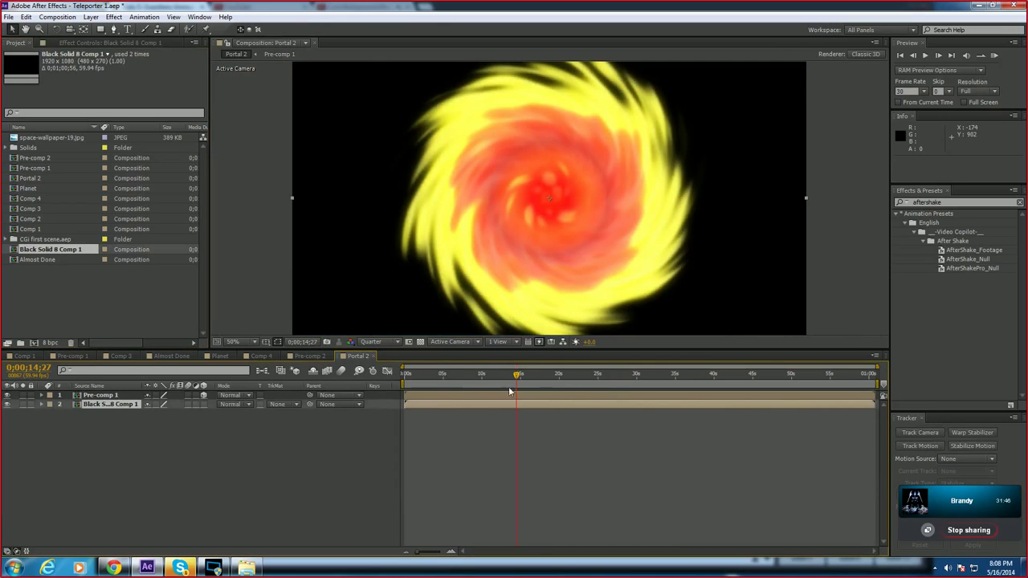
pyautogui.moveTo(517, 376)
pyautogui.mouseDown()
pyautogui.moveTo(653, 377)
pyautogui.moveTo(530, 375)
pyautogui.mouseUp()
pyautogui.scroll(-2, 584, 294)
pyautogui.moveTo(130, 406); pyautogui.dragTo(124, 395)
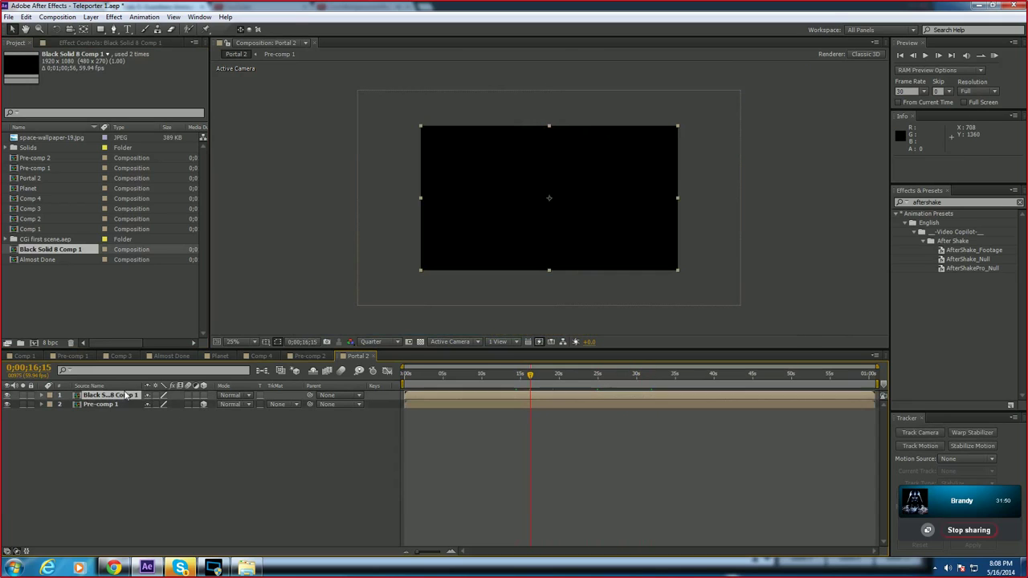
pyautogui.click(551, 376)
pyautogui.moveTo(551, 376); pyautogui.dragTo(449, 376)
pyautogui.click(129, 463)
pyautogui.click(124, 408)
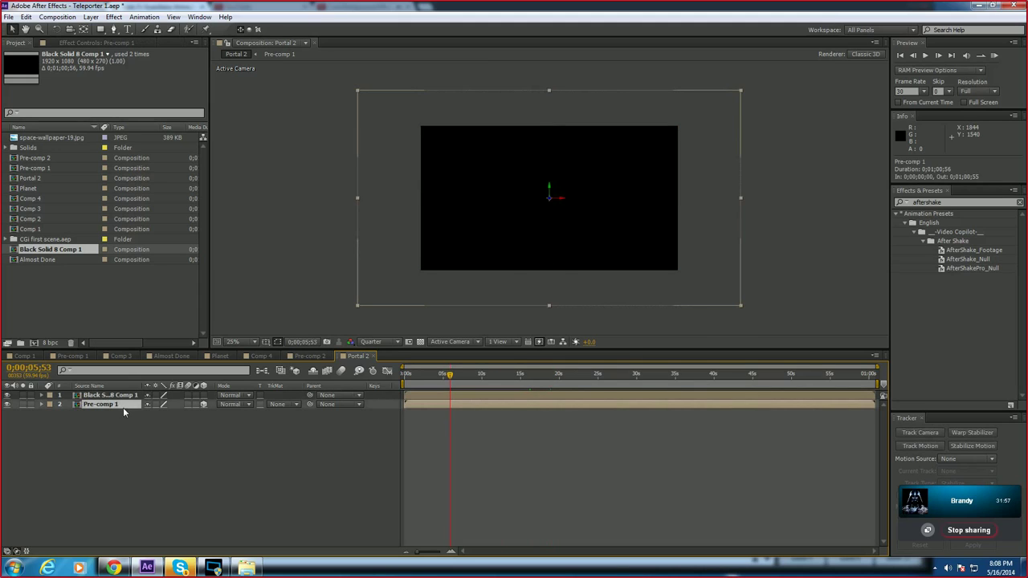
# Step: Undo the addition of Black Solid 8 Comp 1 to Portal 2 and the pre-composing of Black Solid 8
pyautogui.hotkey('ctrl', 'z')
pyautogui.hotkey('ctrl', 'z')
pyautogui.hotkey('ctrl', 'z')
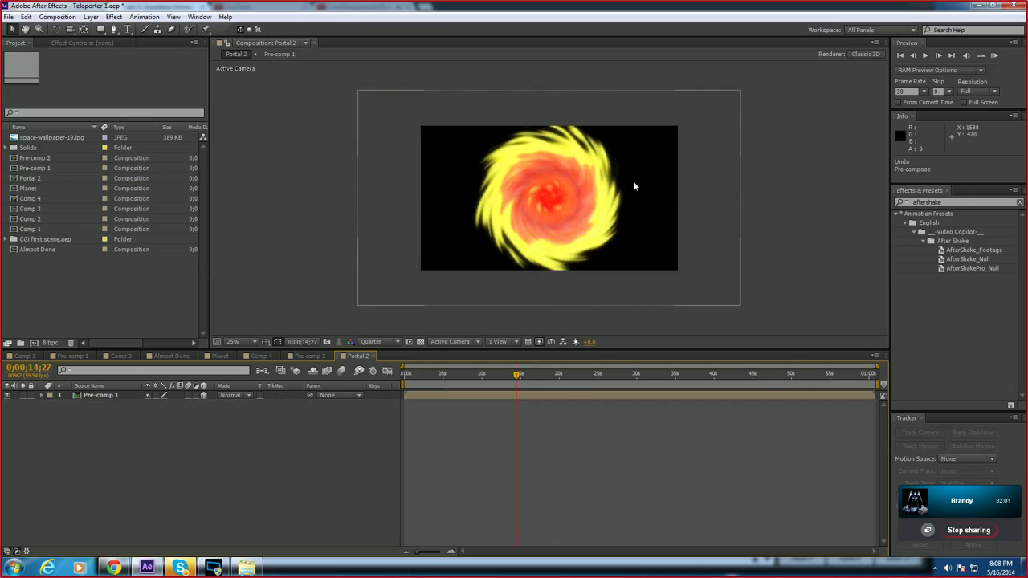
pyautogui.scroll(1, 633, 187)
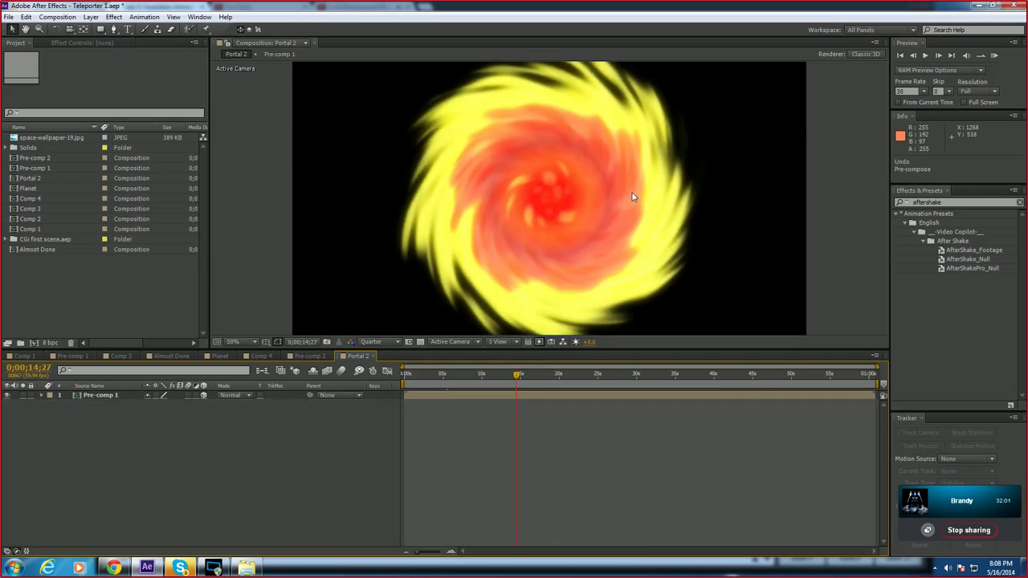
pyautogui.click(254, 343)
pyautogui.click(262, 366)
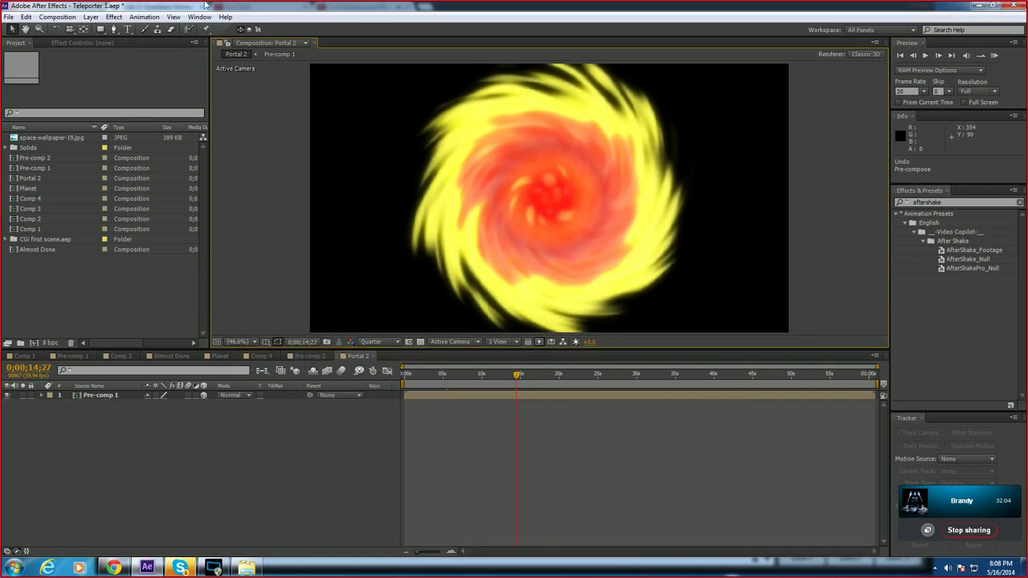
# Step: Try a point light with the preset settings in Portal 2 and delete it again
pyautogui.click(8, 17)
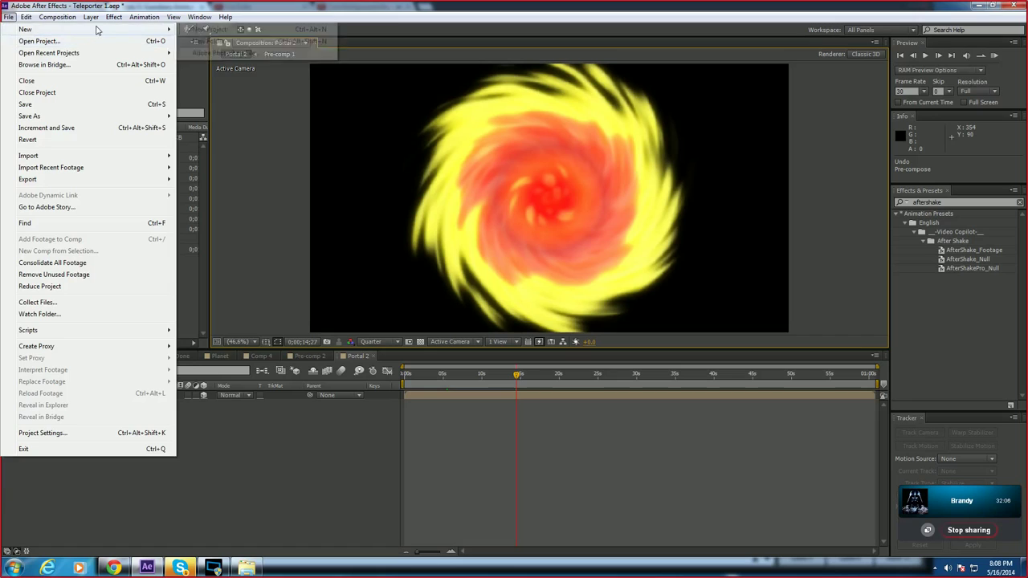
pyautogui.moveTo(109, 17)
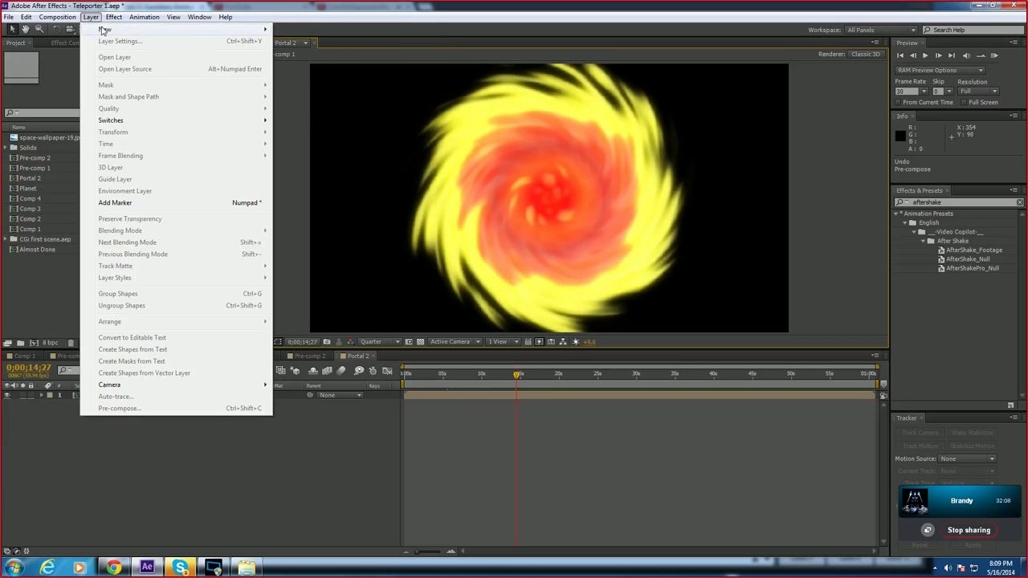
pyautogui.click(309, 53)
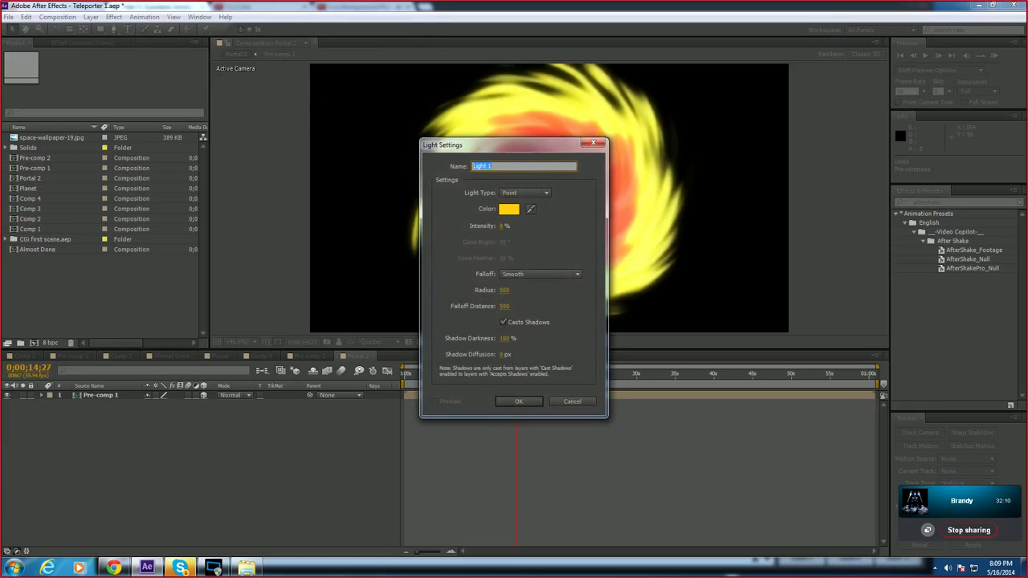
pyautogui.click(520, 402)
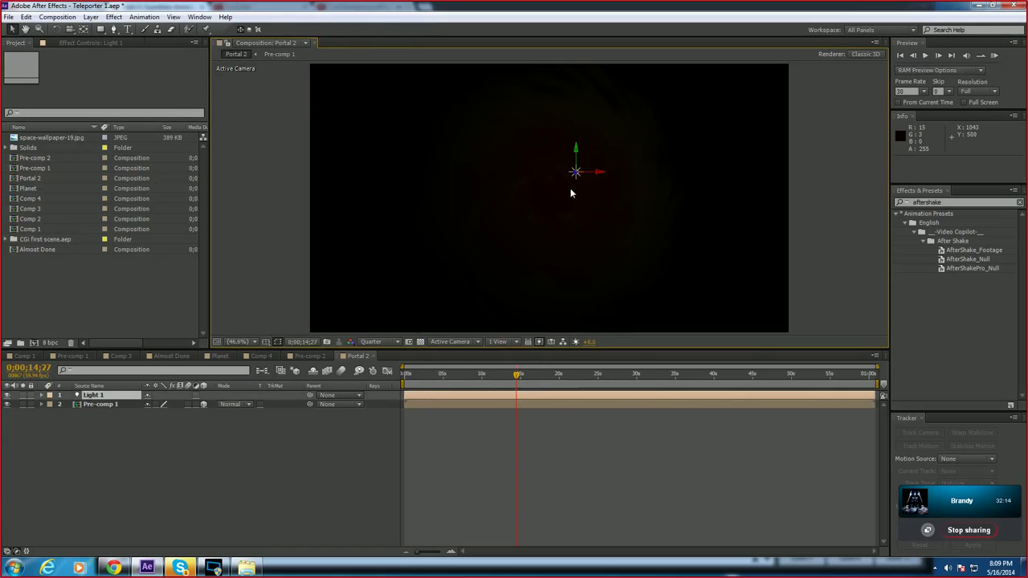
pyautogui.scroll(-2, 570, 191)
pyautogui.scroll(2, 568, 192)
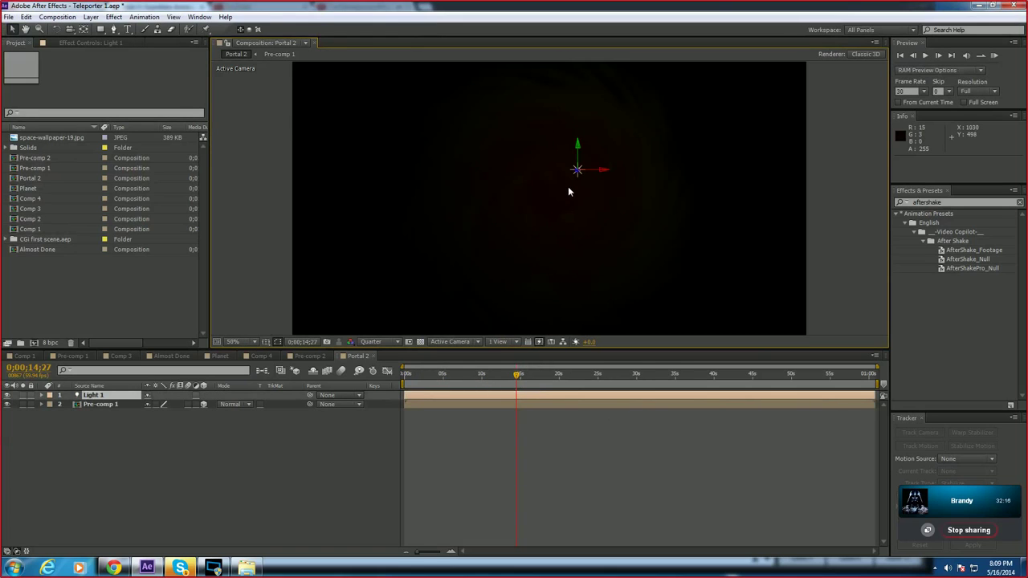
pyautogui.click(123, 21)
pyautogui.click(124, 419)
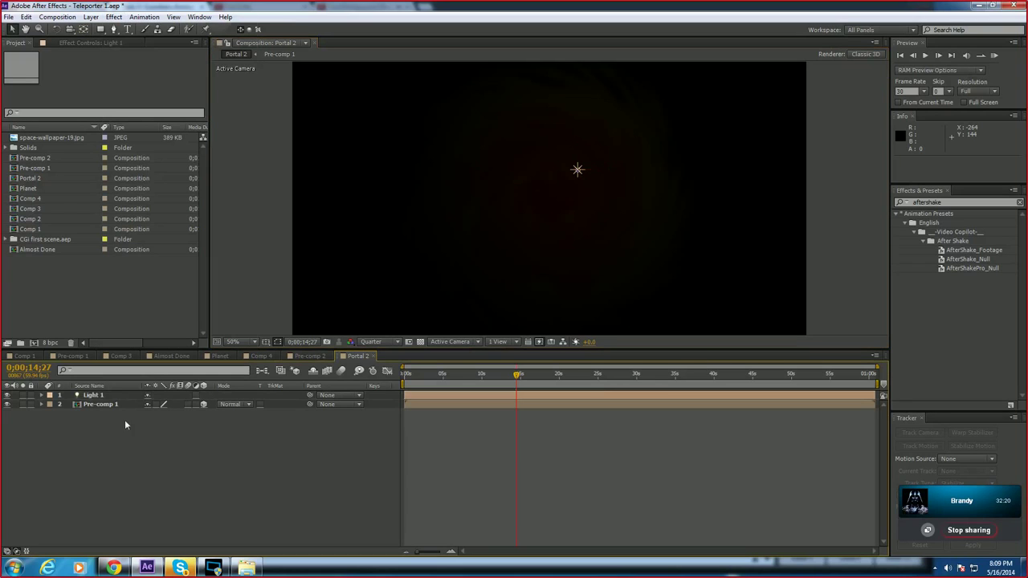
pyautogui.click(101, 397)
pyautogui.press('Delete')
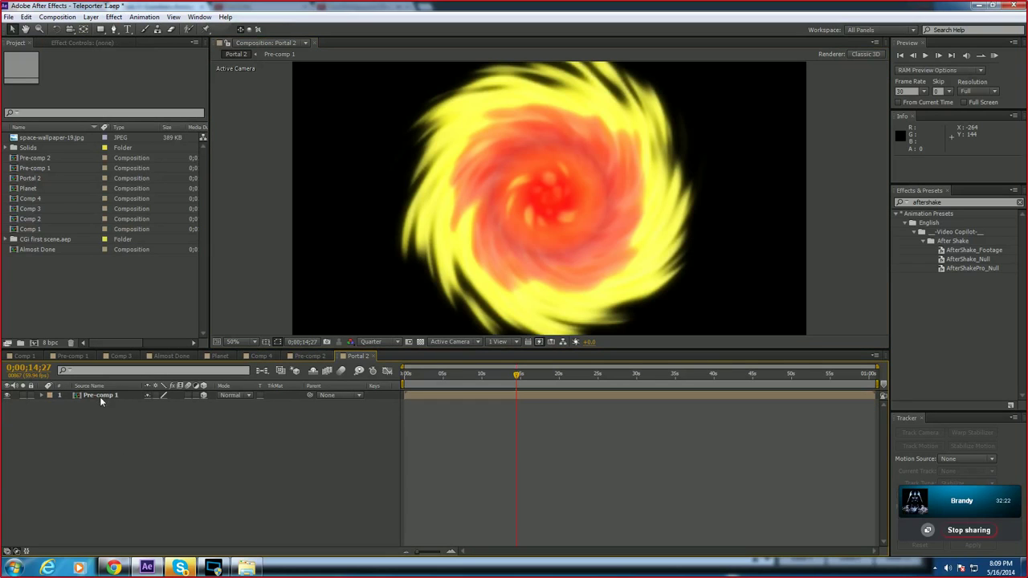
# Step: Create a black 1920 x 1080 px solid above Pre-comp 1 in Portal 2
pyautogui.rightClick(107, 436)
pyautogui.moveTo(192, 321)
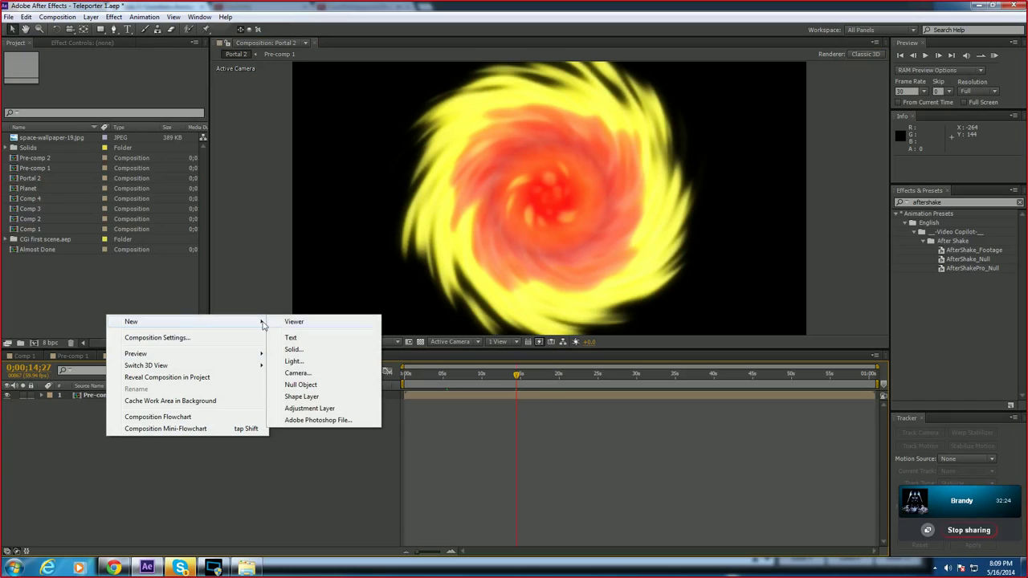
pyautogui.click(298, 351)
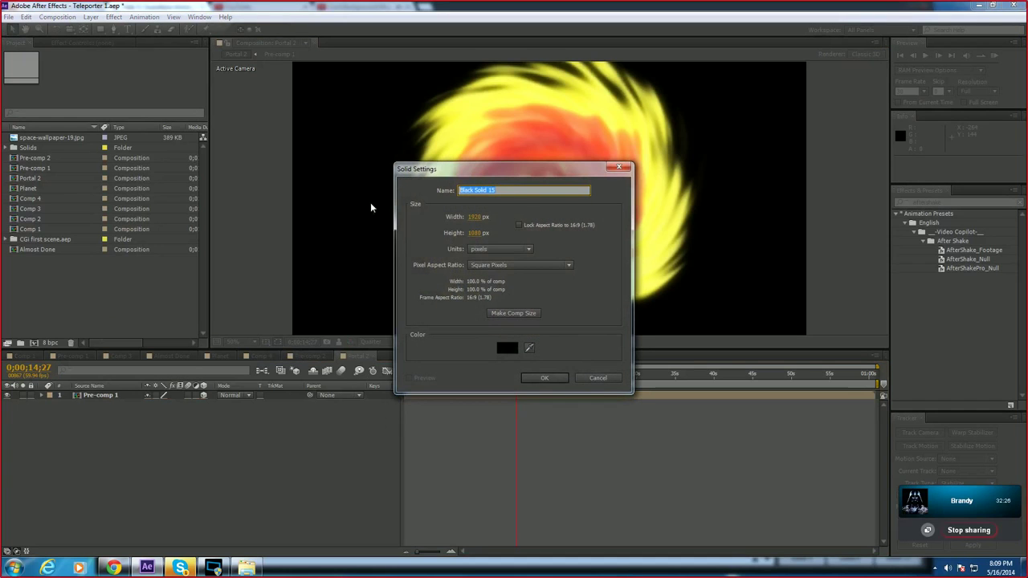
pyautogui.click(546, 375)
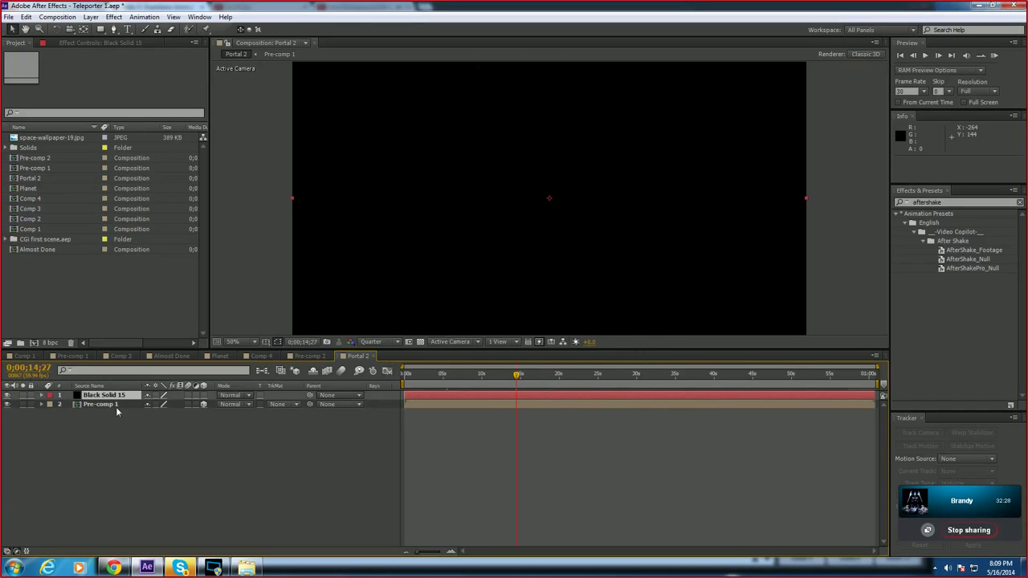
# Step: Open the Optical Flares options of the Black Solid 8 layer in the Almost Done composition
pyautogui.click(259, 356)
pyautogui.click(219, 356)
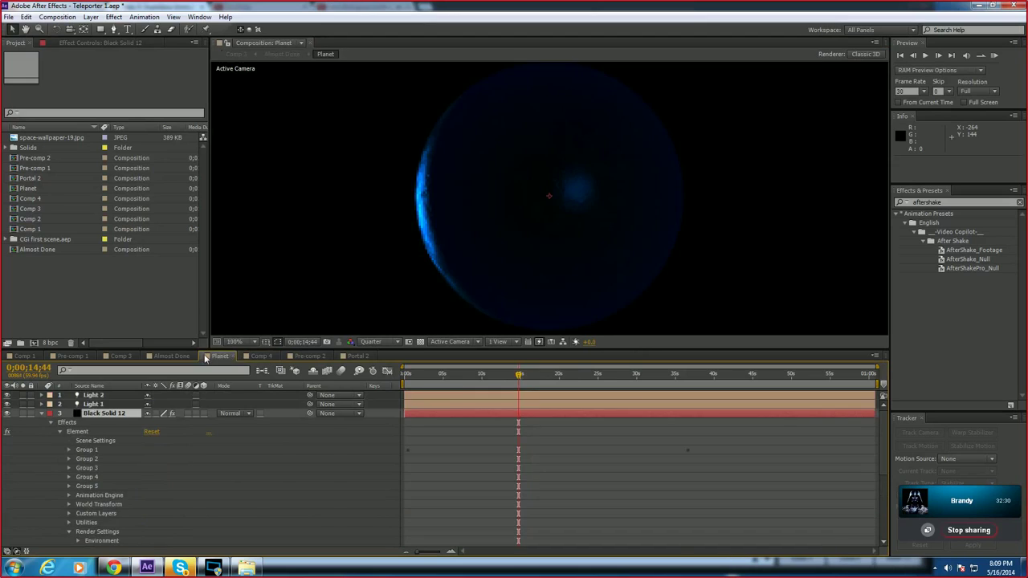
pyautogui.click(171, 356)
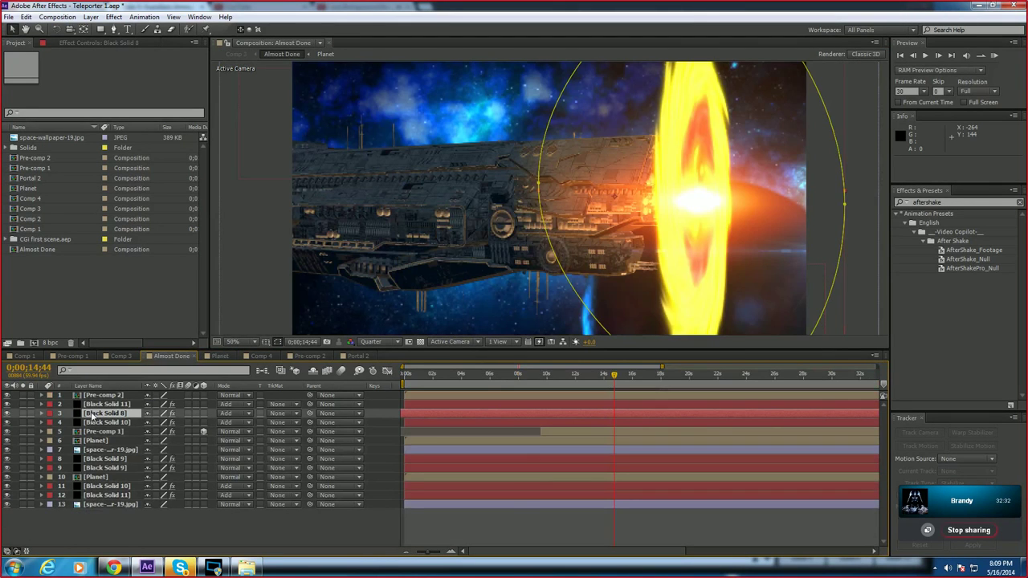
pyautogui.click(120, 43)
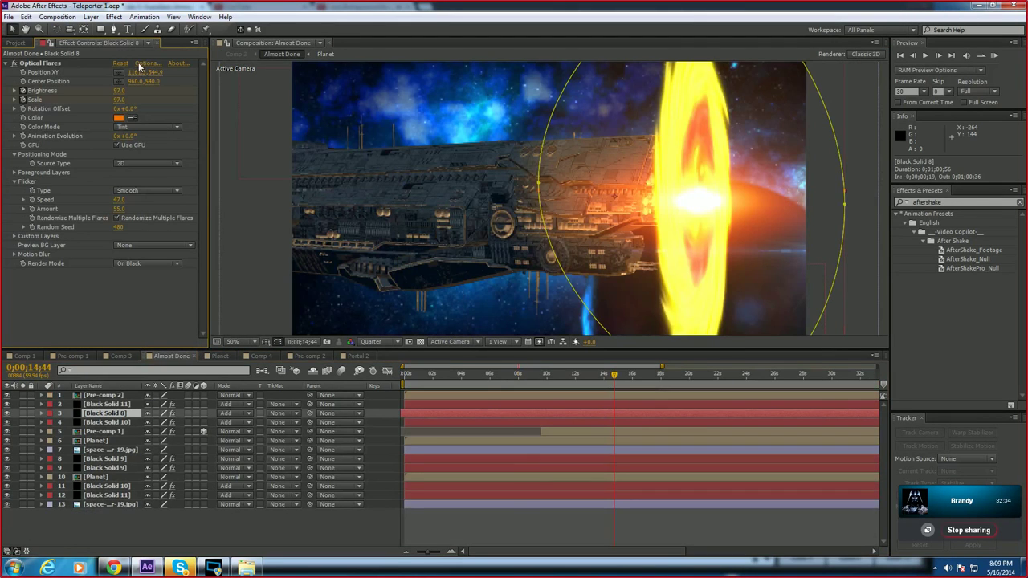
pyautogui.click(139, 67)
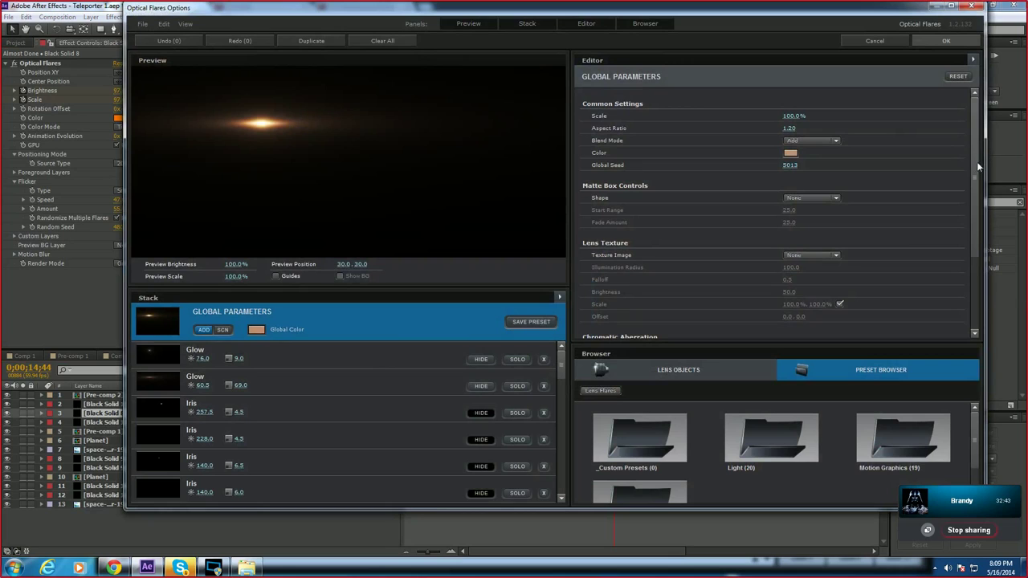
# Step: Examine the flare's global parameters and preset folders, and reposition the flare in the preview to about 61.6, 54.7
pyautogui.moveTo(975, 167)
pyautogui.mouseDown()
pyautogui.moveTo(975, 224)
pyautogui.moveTo(973, 153)
pyautogui.mouseUp()
pyautogui.scroll(-2, 976, 431)
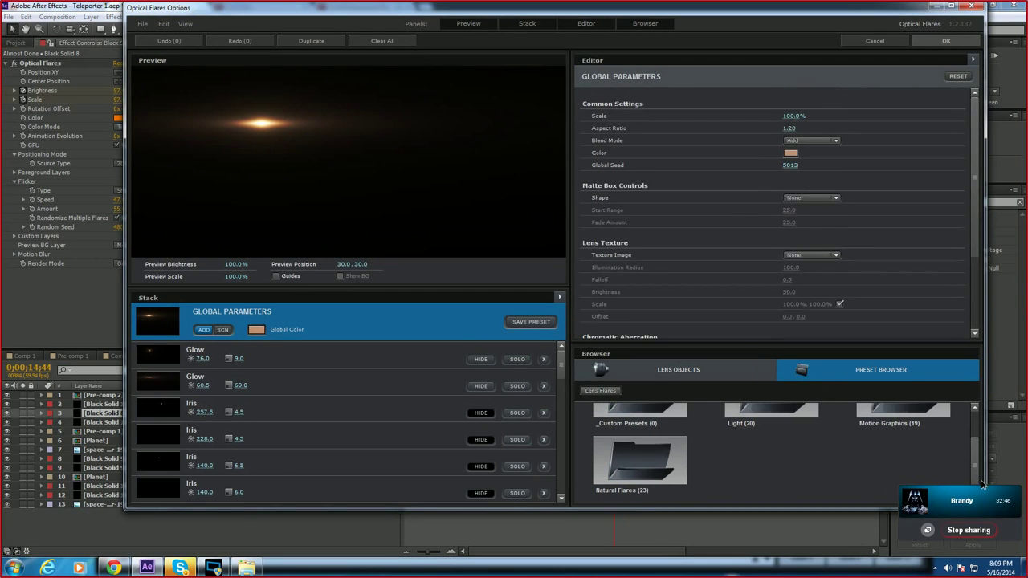
pyautogui.scroll(2, 981, 483)
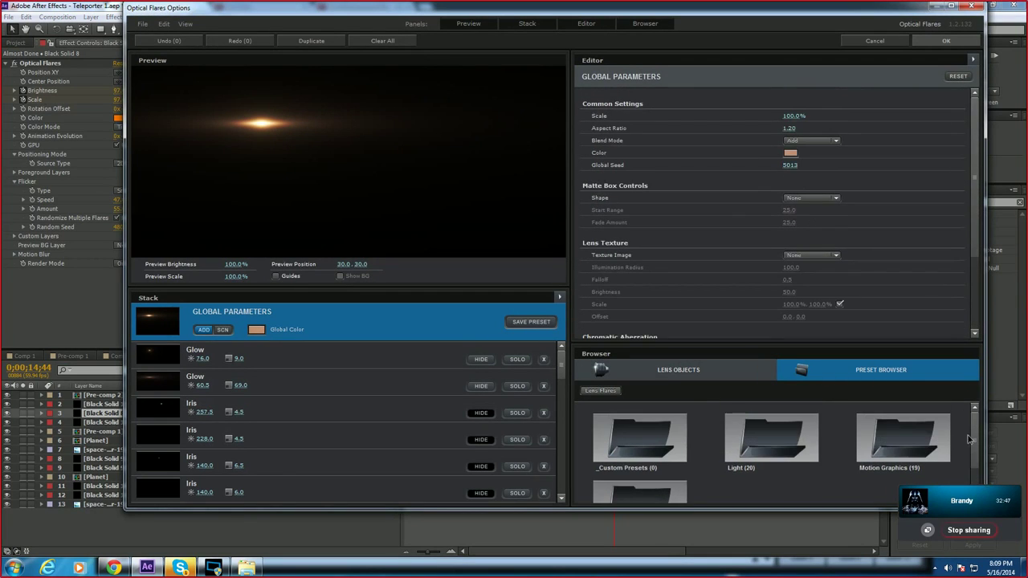
pyautogui.click(399, 172)
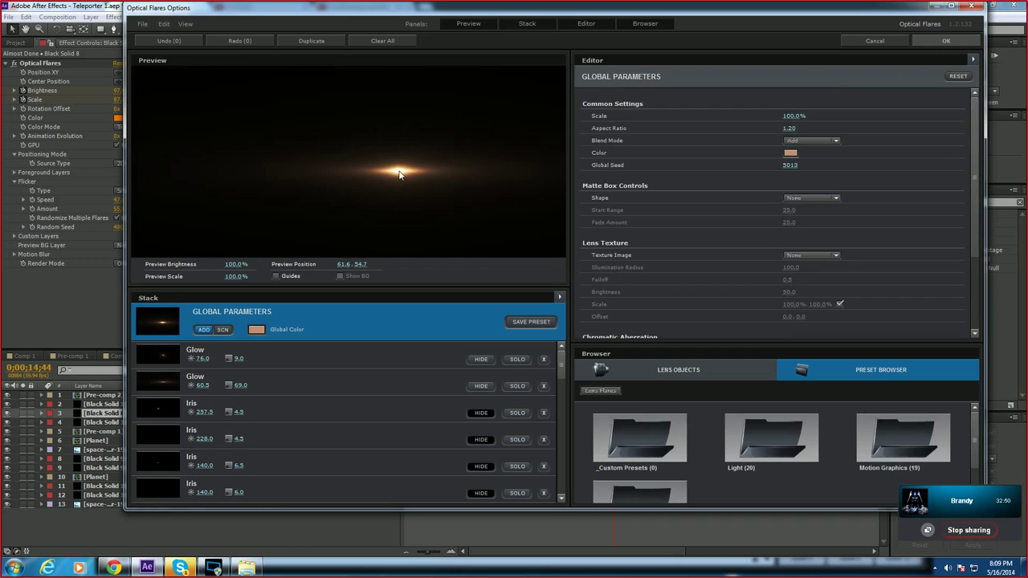
# Step: Try the Sektor Golden preset from the Motion Graphics folder on Black Solid 8 and discard the changes
pyautogui.click(913, 443)
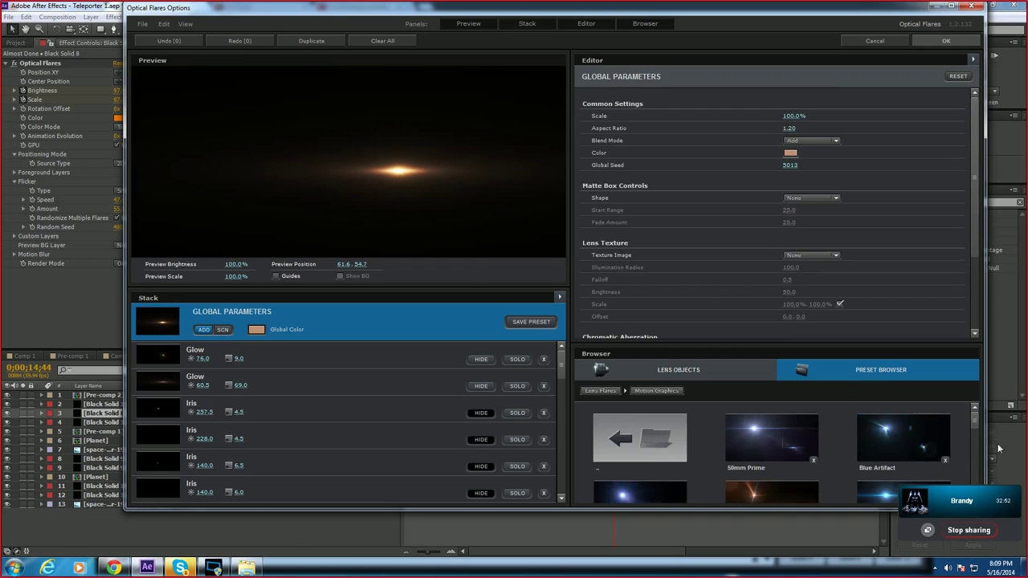
pyautogui.moveTo(980, 430); pyautogui.dragTo(981, 480)
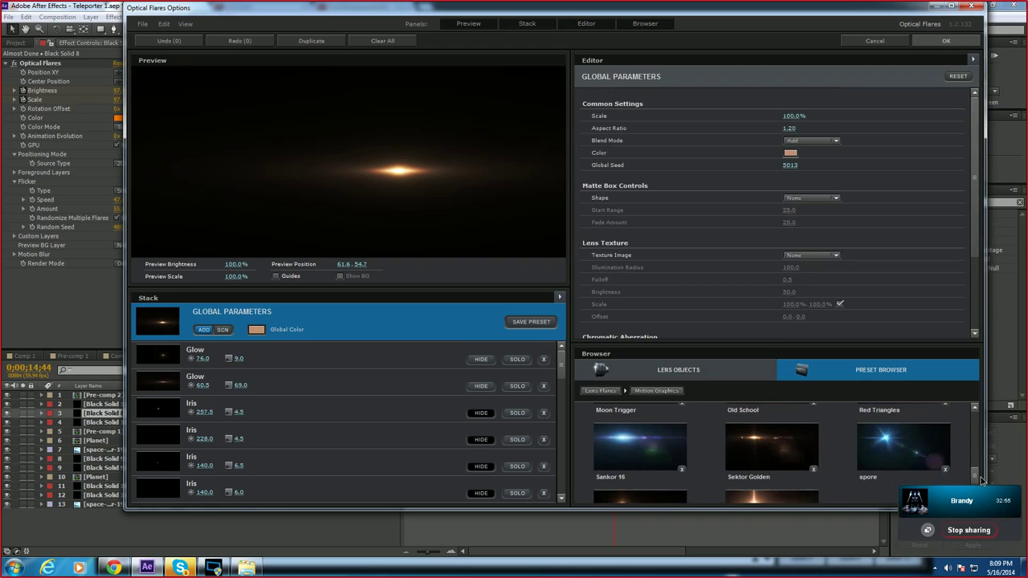
pyautogui.click(788, 455)
pyautogui.click(784, 452)
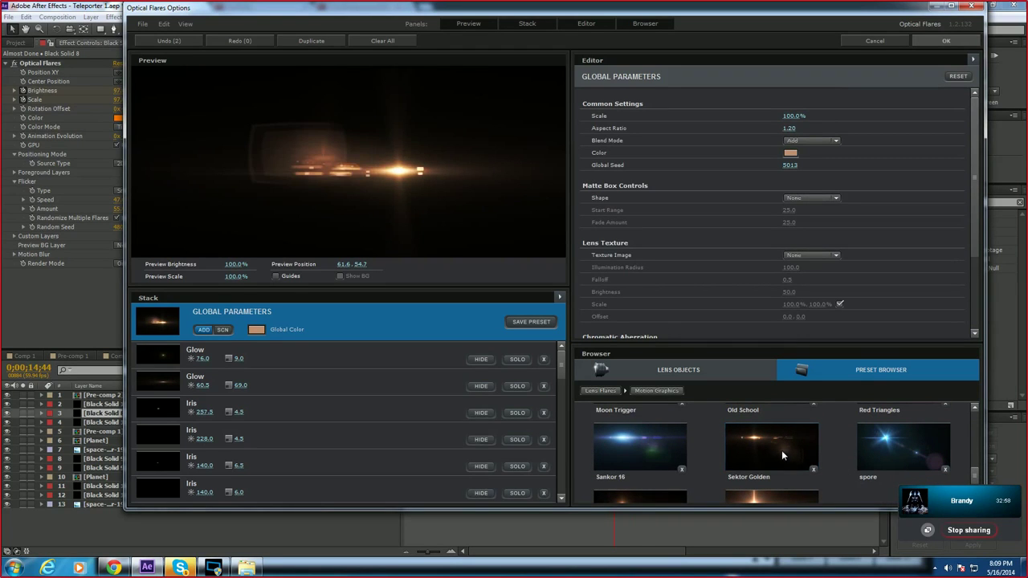
pyautogui.click(890, 39)
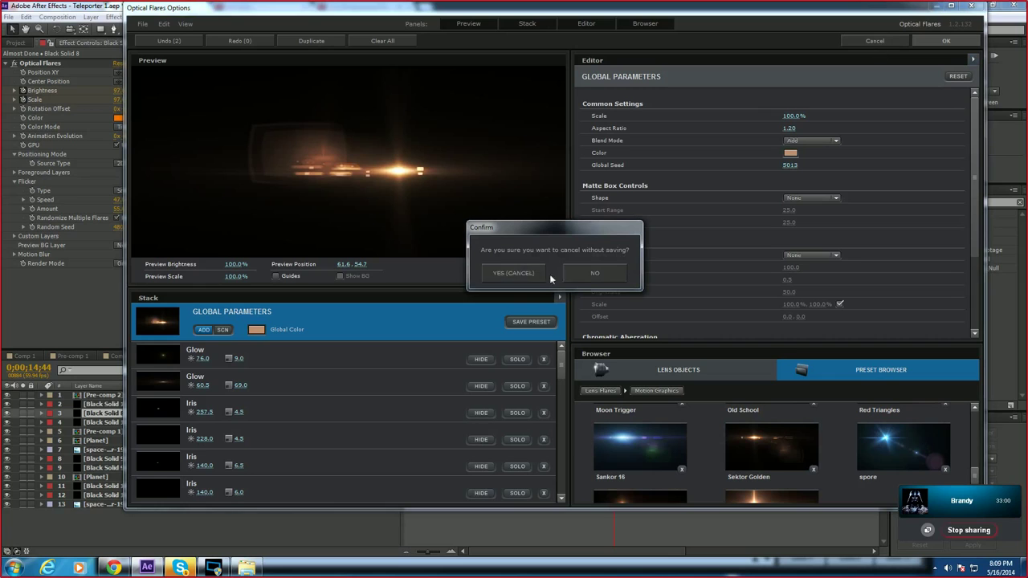
pyautogui.click(511, 274)
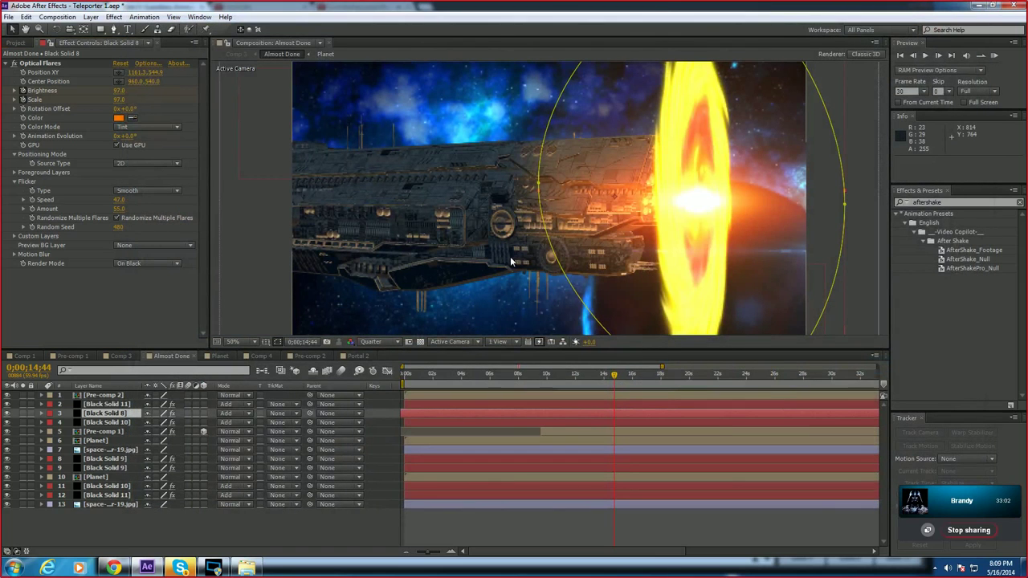
# Step: Apply the Video Copilot Optical Flares effect to the Black Solid 15 layer in the Portal 2 composition
pyautogui.click(357, 356)
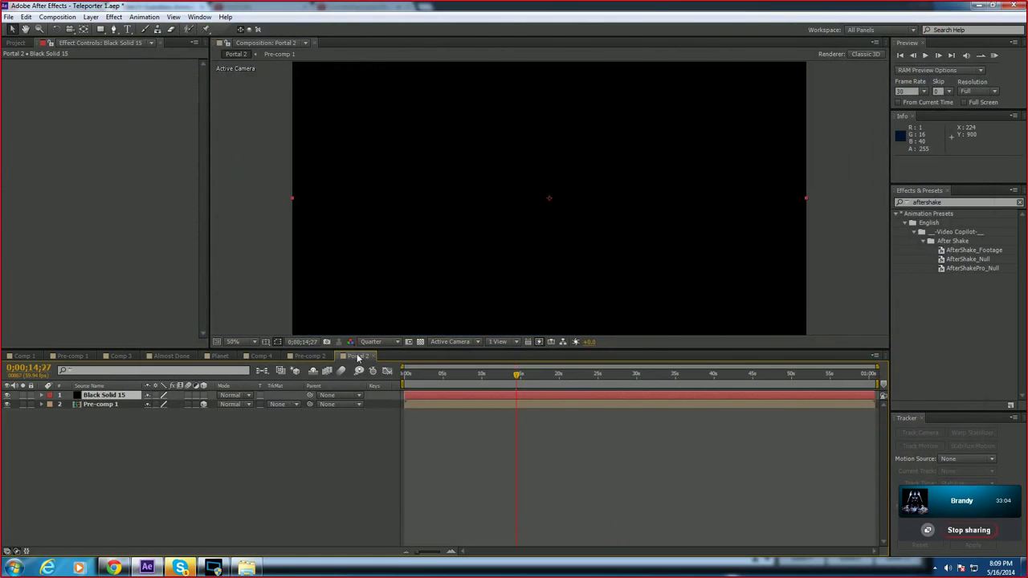
pyautogui.click(93, 17)
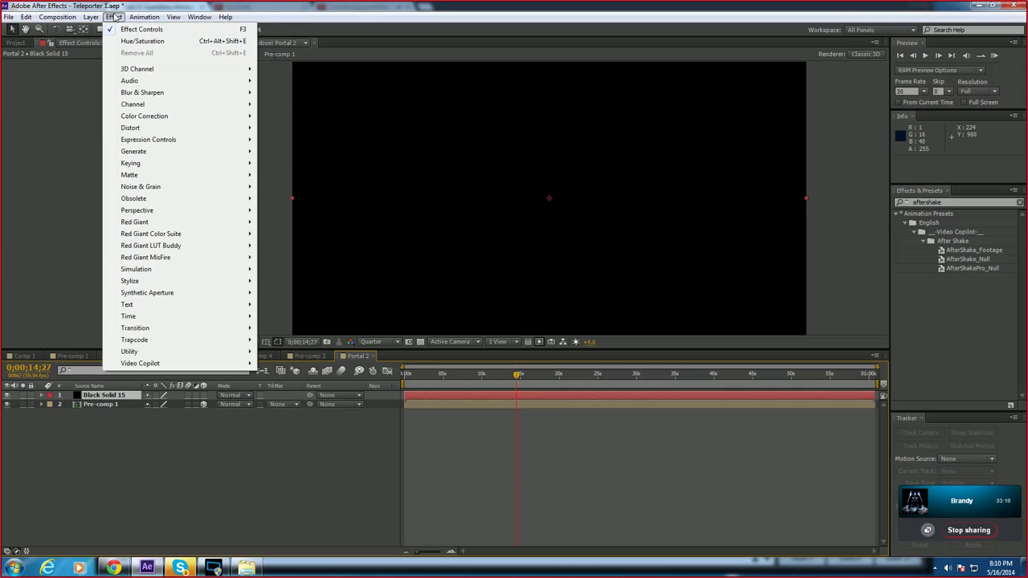
pyautogui.moveTo(211, 366)
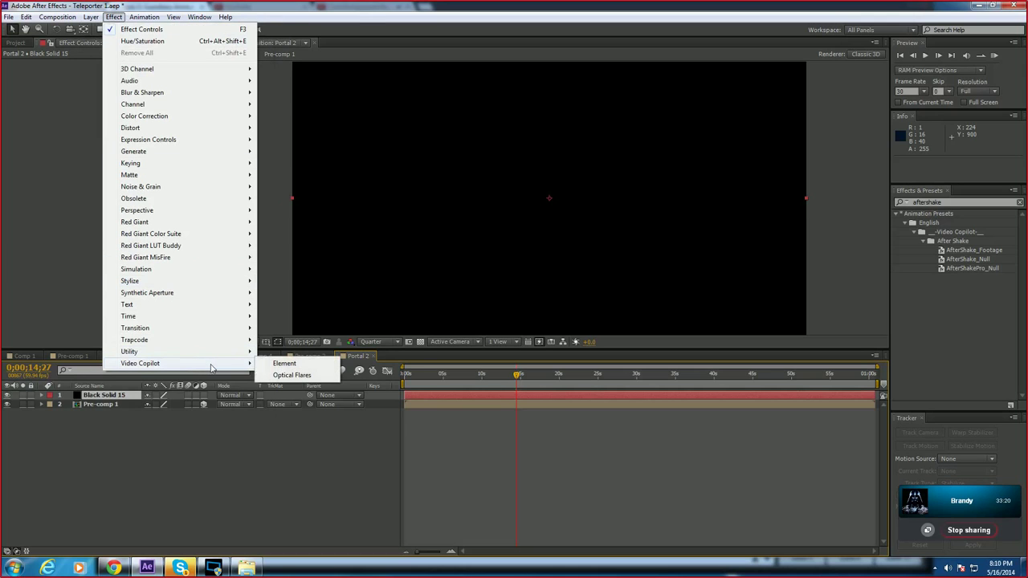
pyautogui.click(291, 375)
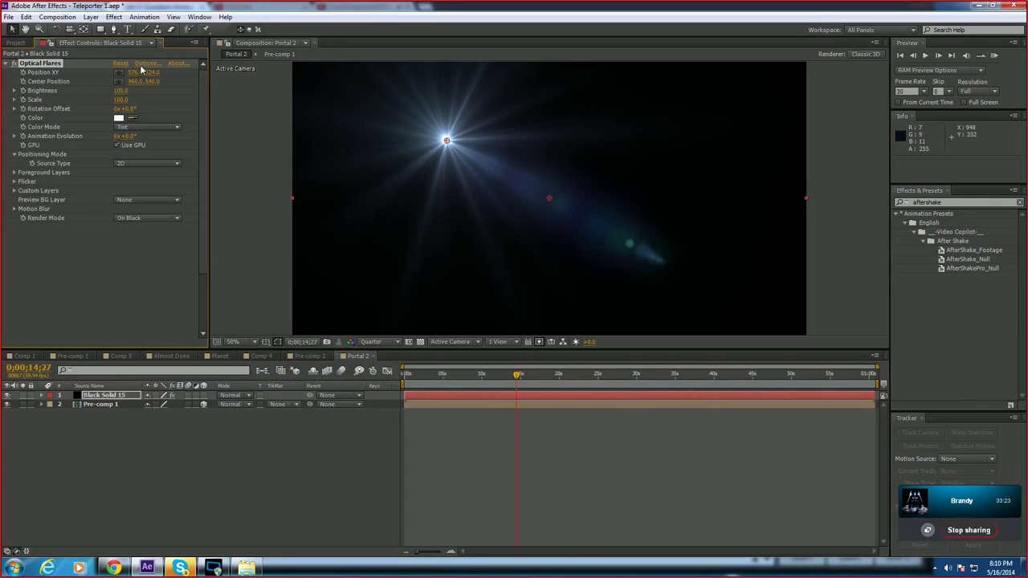
# Step: Open the new flare's options and look through the presets in the Natural Flares and Light folders
pyautogui.click(143, 64)
pyautogui.scroll(-2, 979, 440)
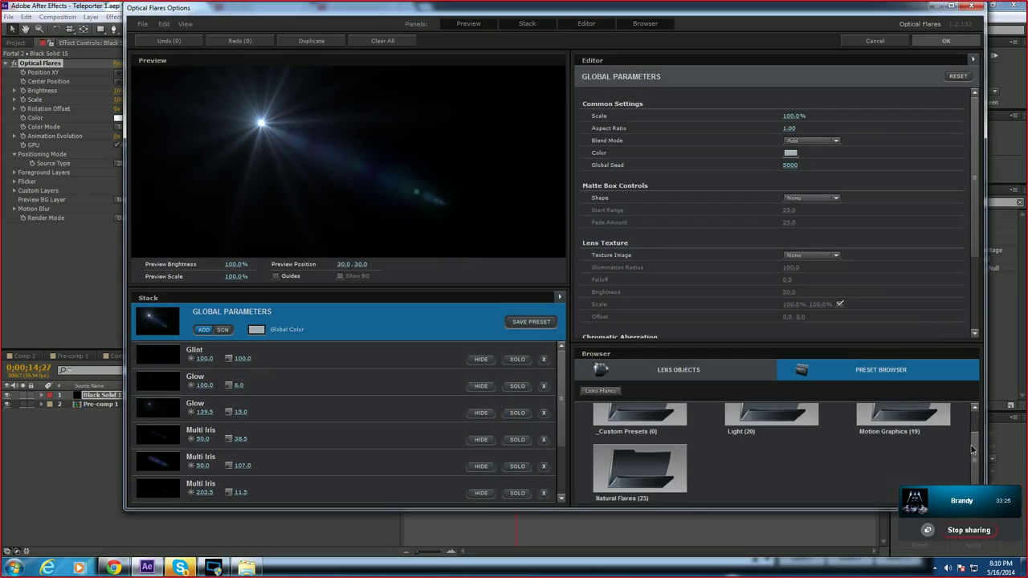
pyautogui.doubleClick(676, 457)
pyautogui.moveTo(979, 431); pyautogui.dragTo(992, 406)
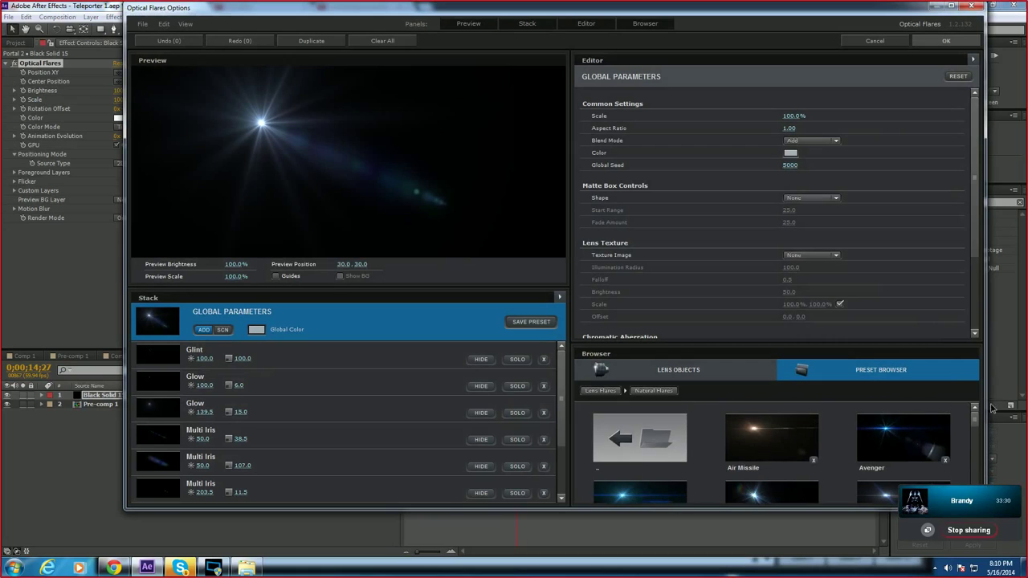
pyautogui.click(601, 390)
pyautogui.doubleClick(787, 443)
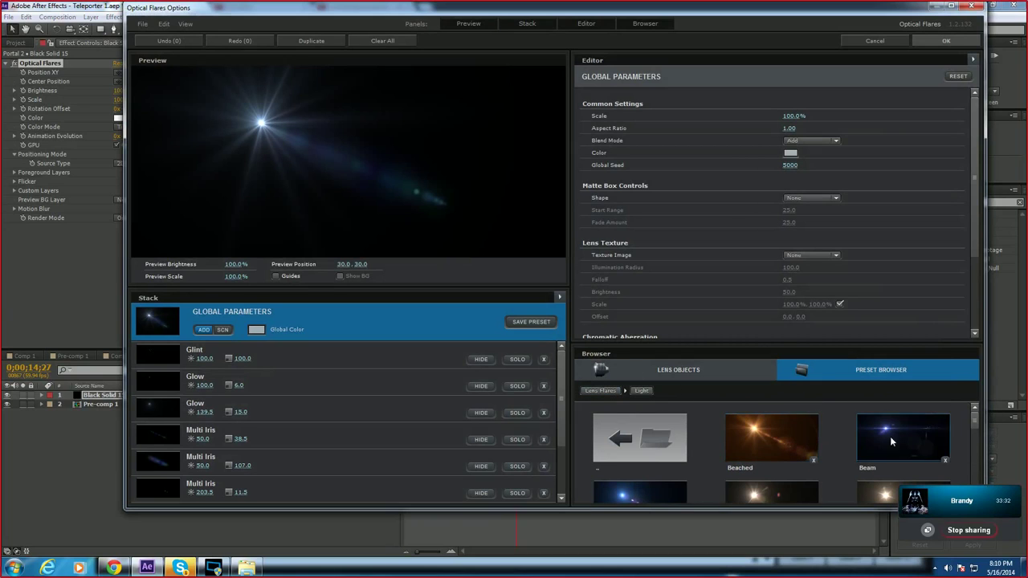
pyautogui.moveTo(974, 419); pyautogui.dragTo(980, 470)
pyautogui.scroll(5, 980, 470)
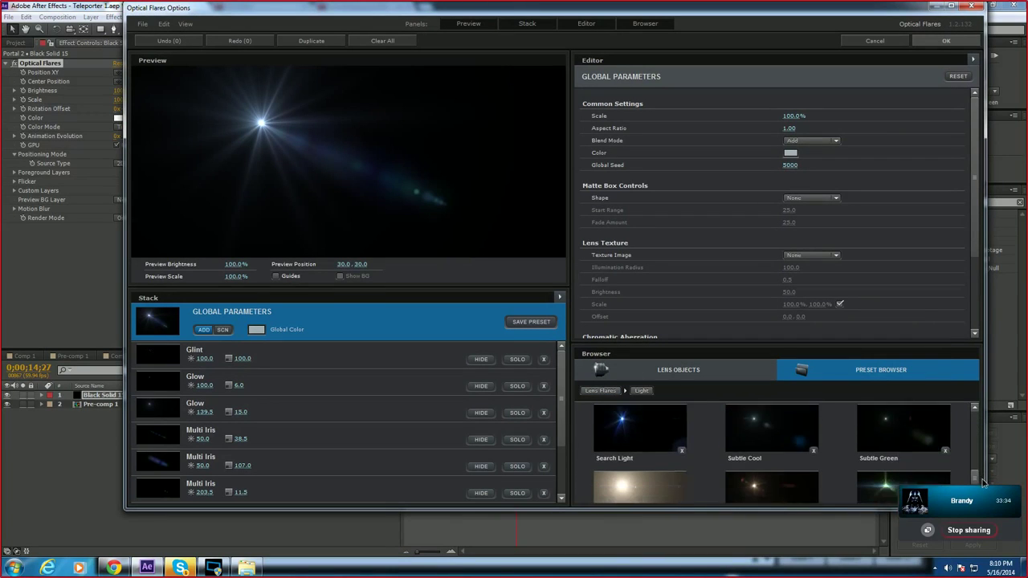
# Step: Load the Sektor Golden preset from the Motion Graphics folder and accept it for the Black Solid 15 flare
pyautogui.click(600, 391)
pyautogui.doubleClick(897, 418)
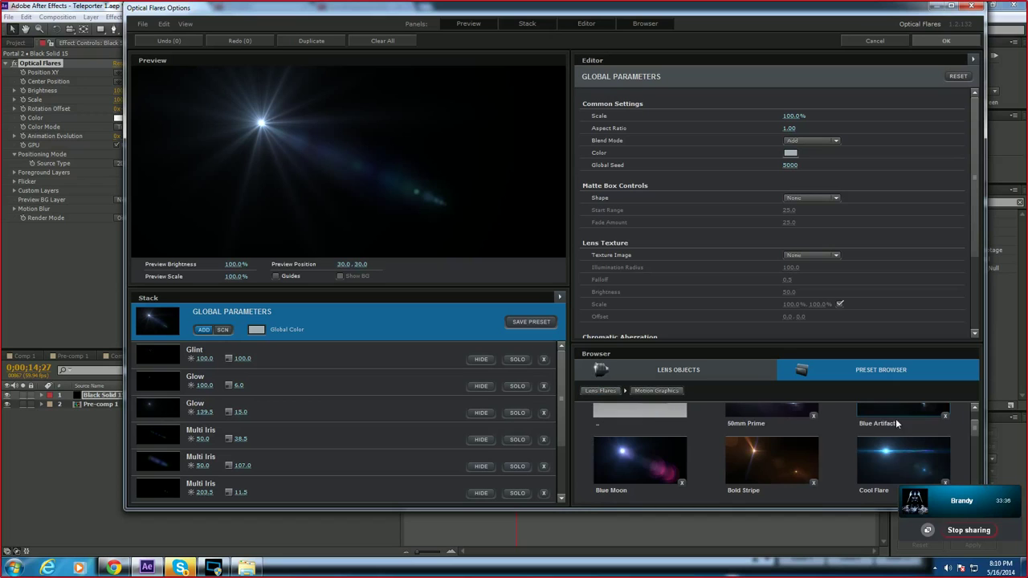
pyautogui.moveTo(974, 434); pyautogui.dragTo(974, 478)
pyautogui.click(772, 457)
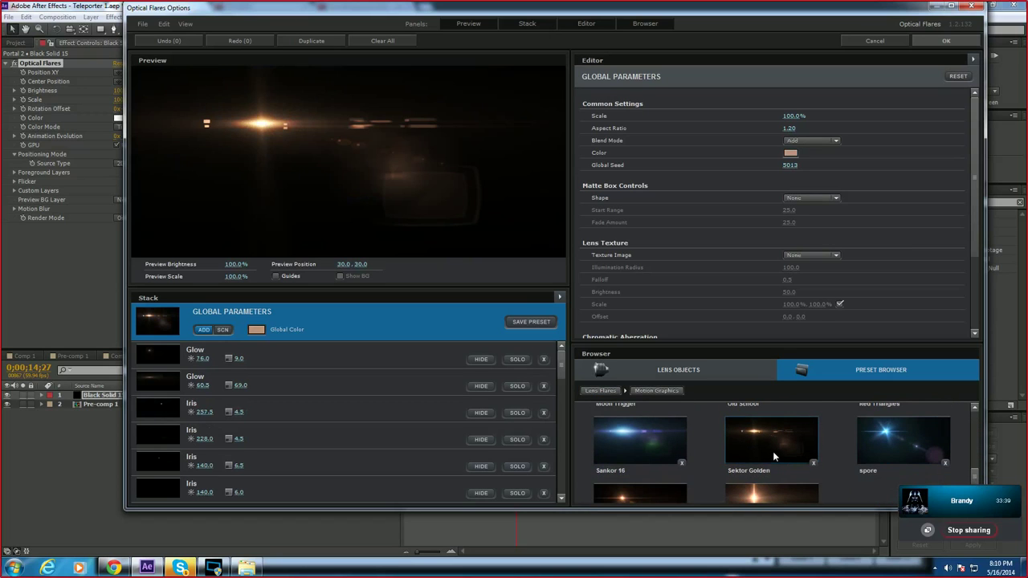
pyautogui.click(956, 41)
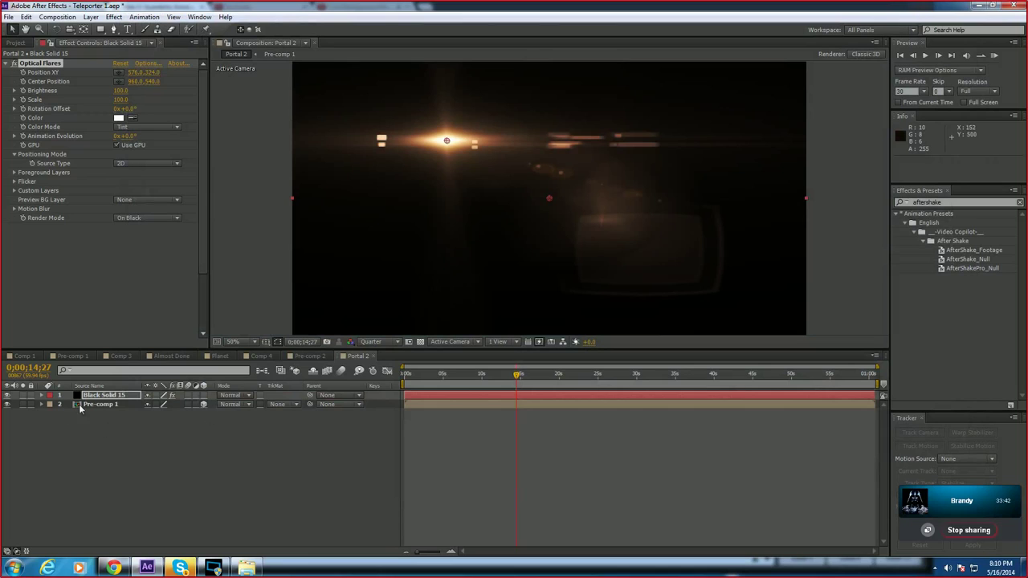
# Step: Set the Black Solid 15 layer's blend mode to Add and place the flare at the portal's centre, at 960, 538
pyautogui.click(246, 397)
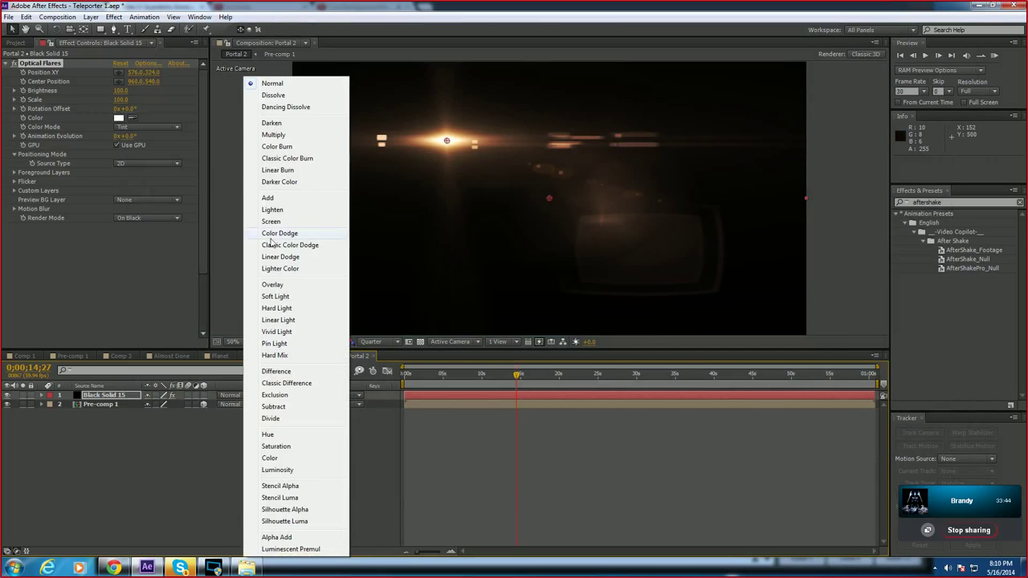
pyautogui.click(277, 201)
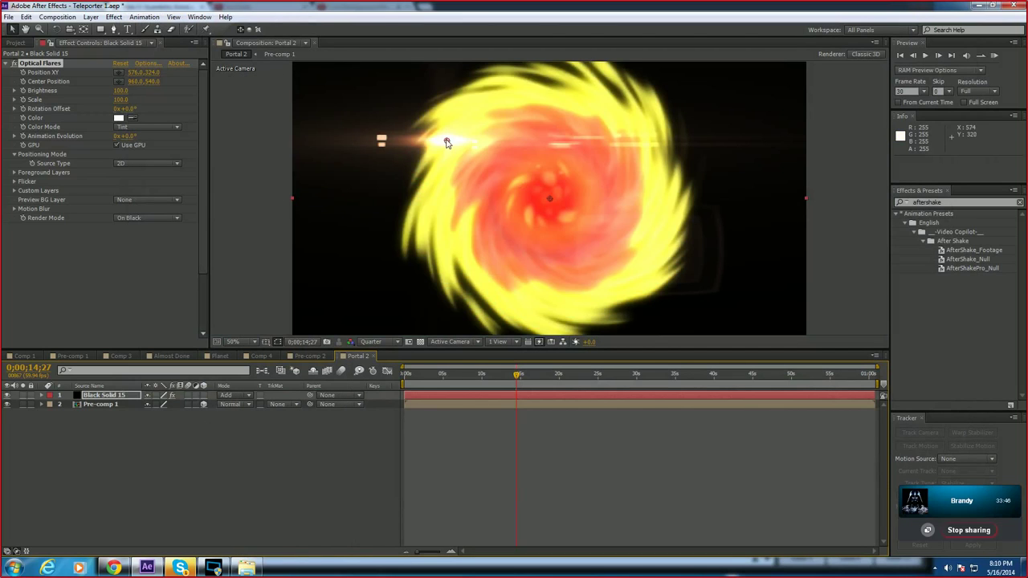
pyautogui.click(119, 72)
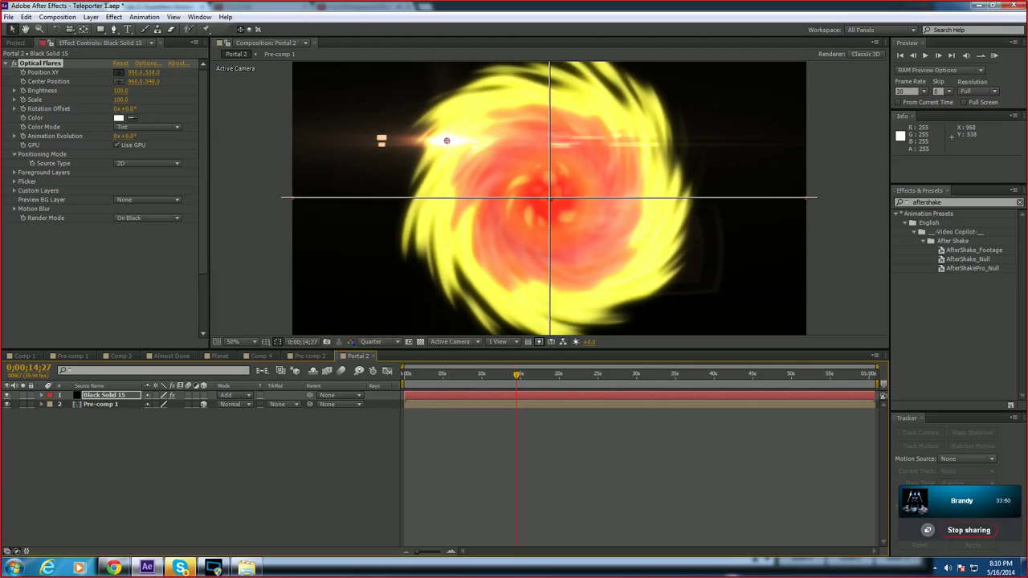
pyautogui.click(549, 197)
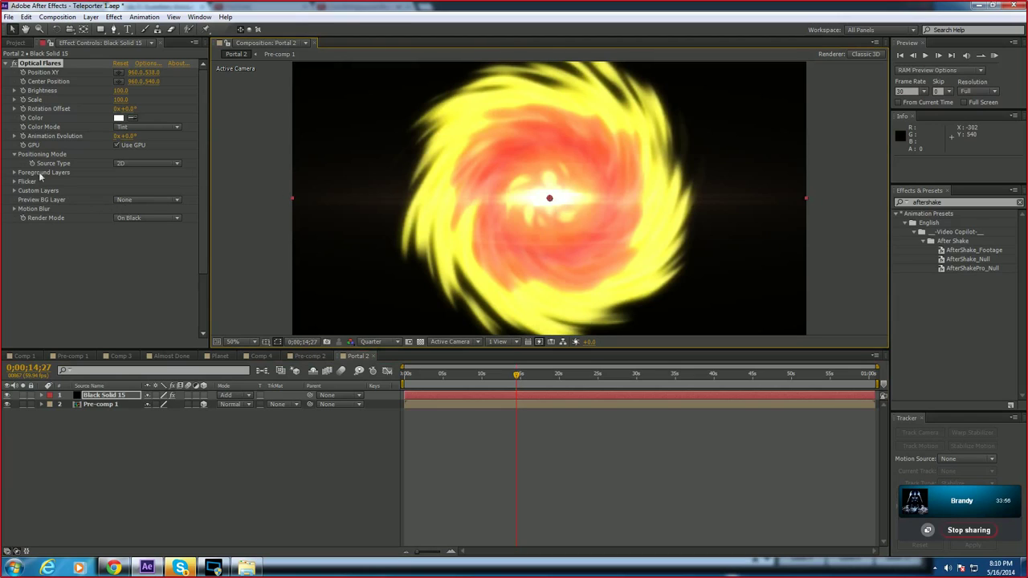
# Step: Try changing the flare's Animation Evolution and undo the change
pyautogui.click(15, 137)
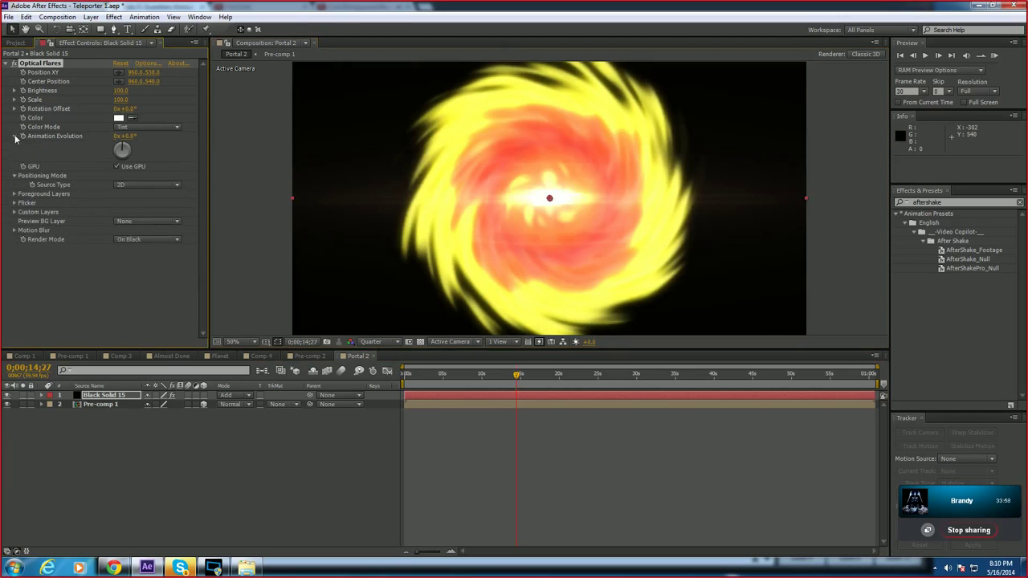
pyautogui.moveTo(124, 135); pyautogui.dragTo(202, 139)
pyautogui.hotkey('ctrl', 'z')
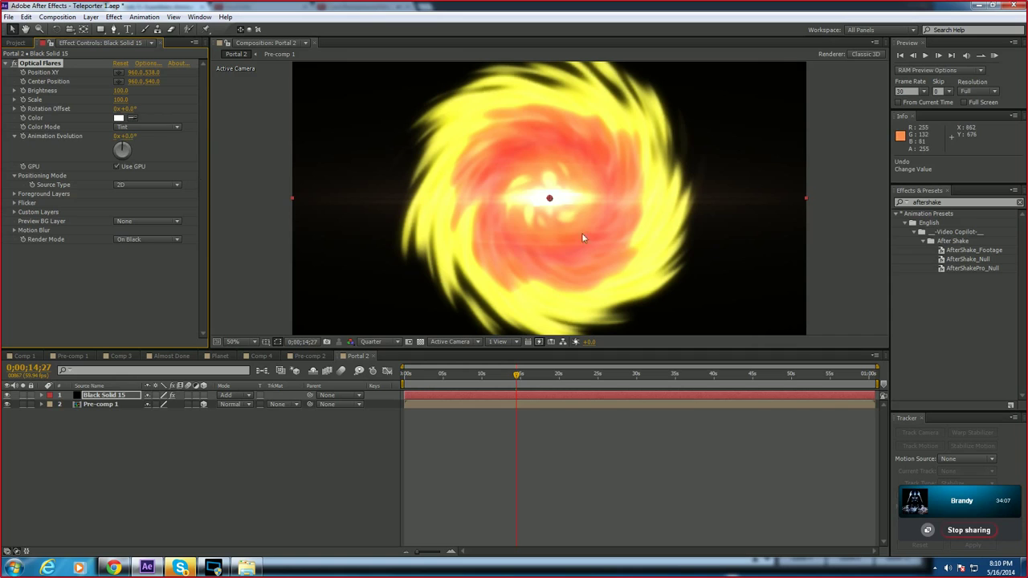
# Step: Preview the portal briefly and move the current time to 0;00;05;15
pyautogui.press('space')
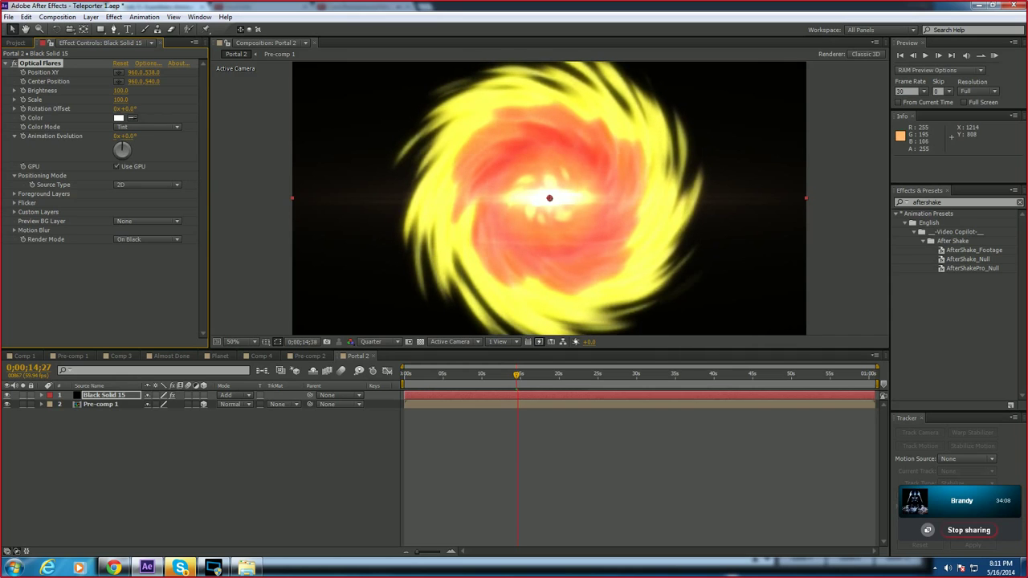
pyautogui.press('space')
pyautogui.moveTo(519, 376); pyautogui.dragTo(444, 375)
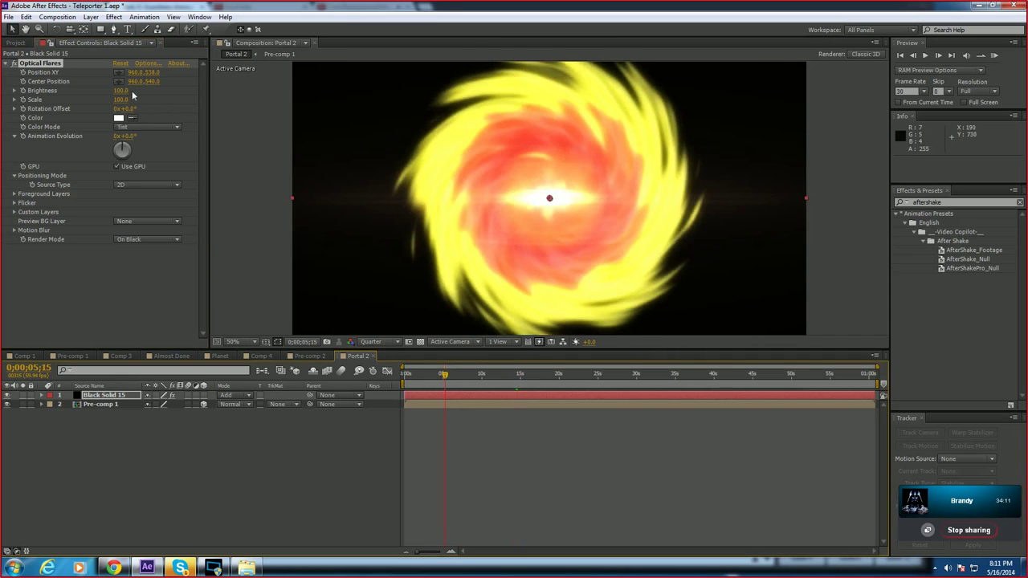
# Step: Set the flare's Scale to 120 and its Brightness to 140
pyautogui.click(121, 100)
pyautogui.write('120')
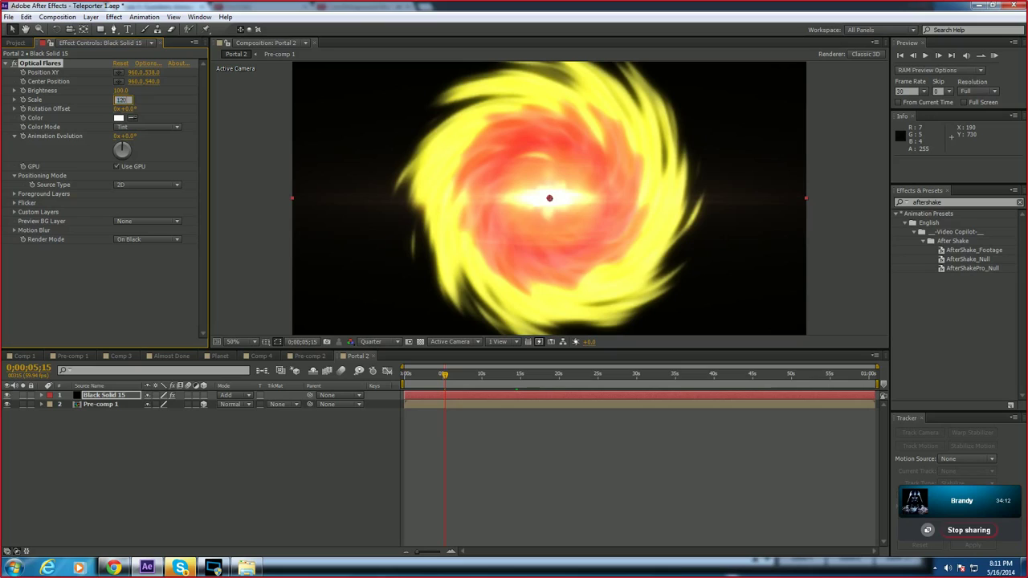
pyautogui.press('Return')
pyautogui.click(120, 91)
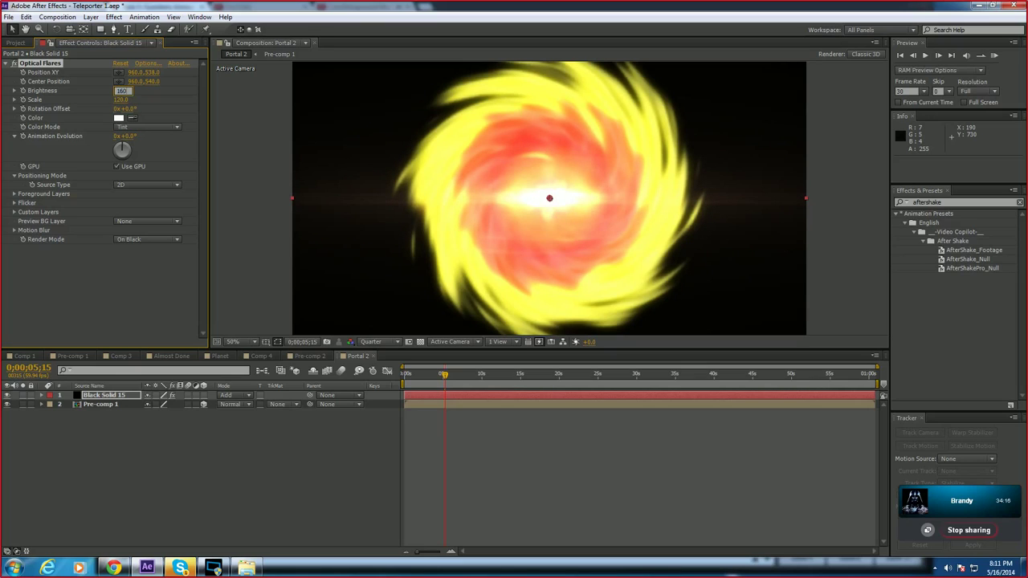
pyautogui.write('140')
pyautogui.press('Return')
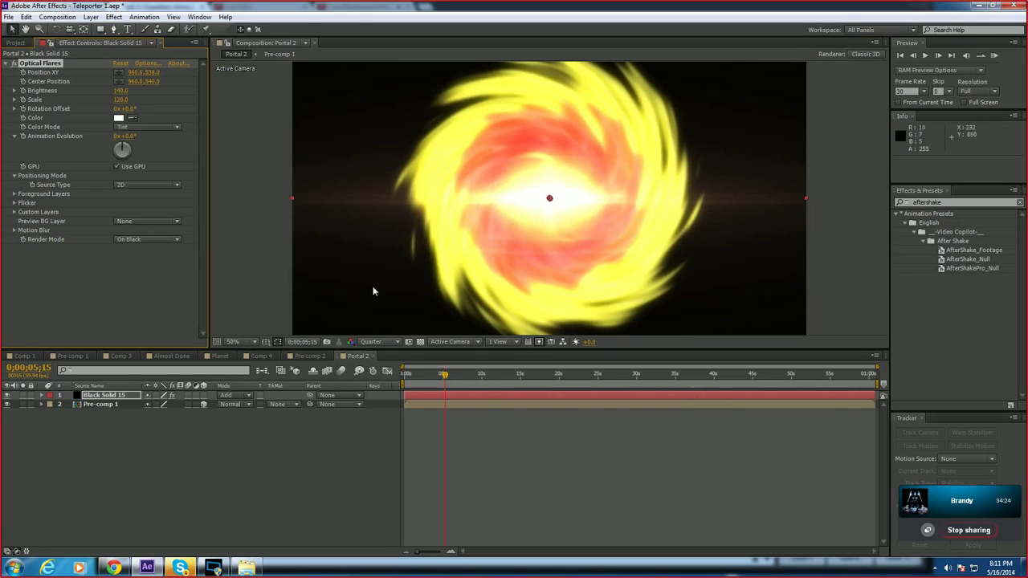
# Step: Show the flare's Flicker settings and preview the flickering portal repeatedly from around the five-second mark
pyautogui.click(14, 203)
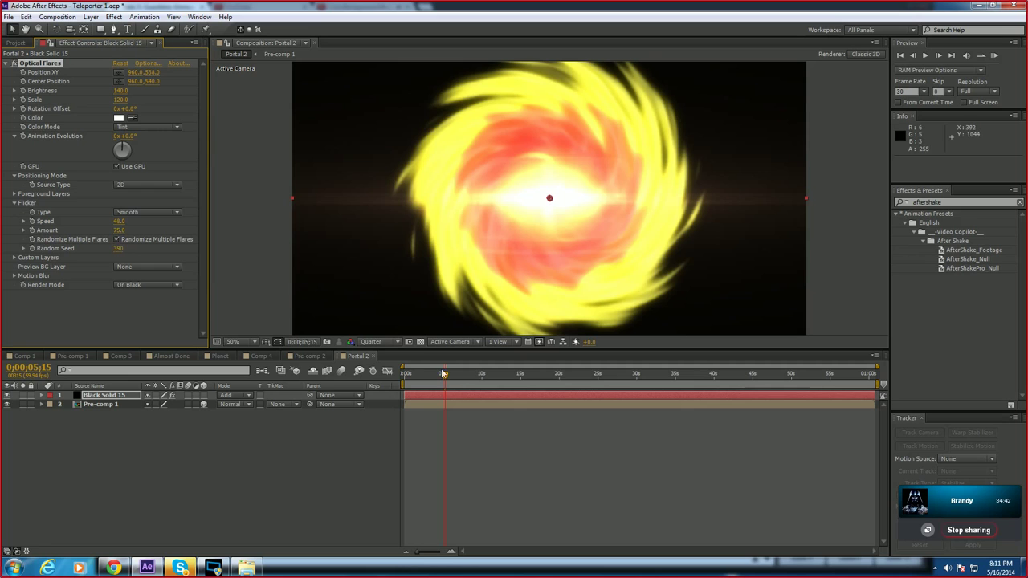
pyautogui.press('space')
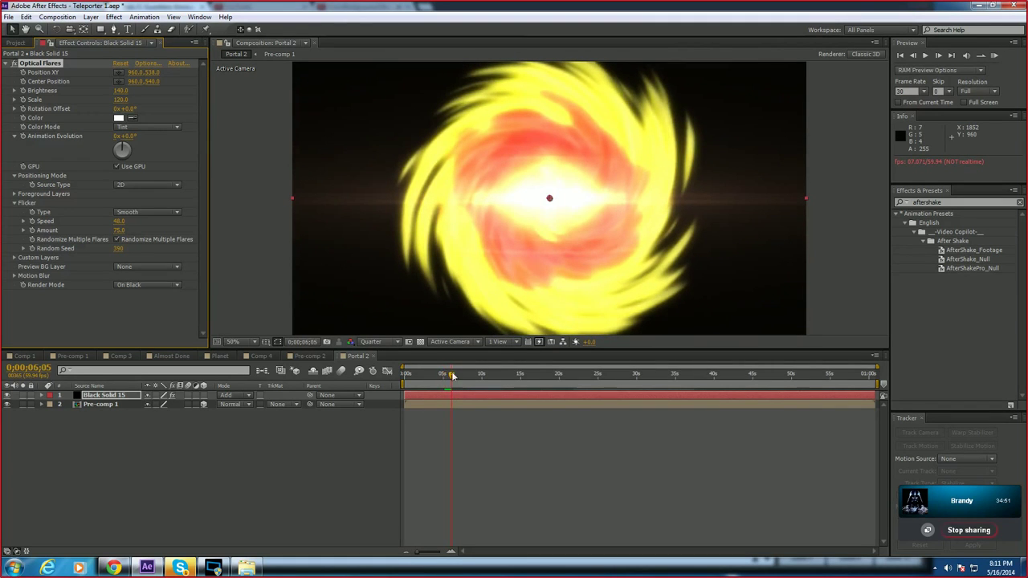
pyautogui.moveTo(447, 377); pyautogui.dragTo(446, 379)
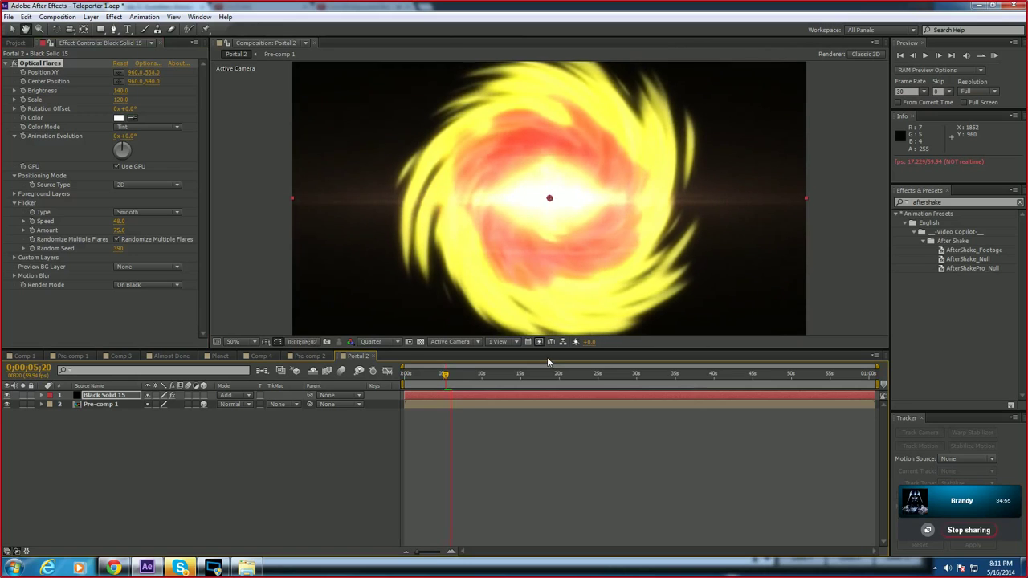
pyautogui.moveTo(452, 375); pyautogui.dragTo(447, 376)
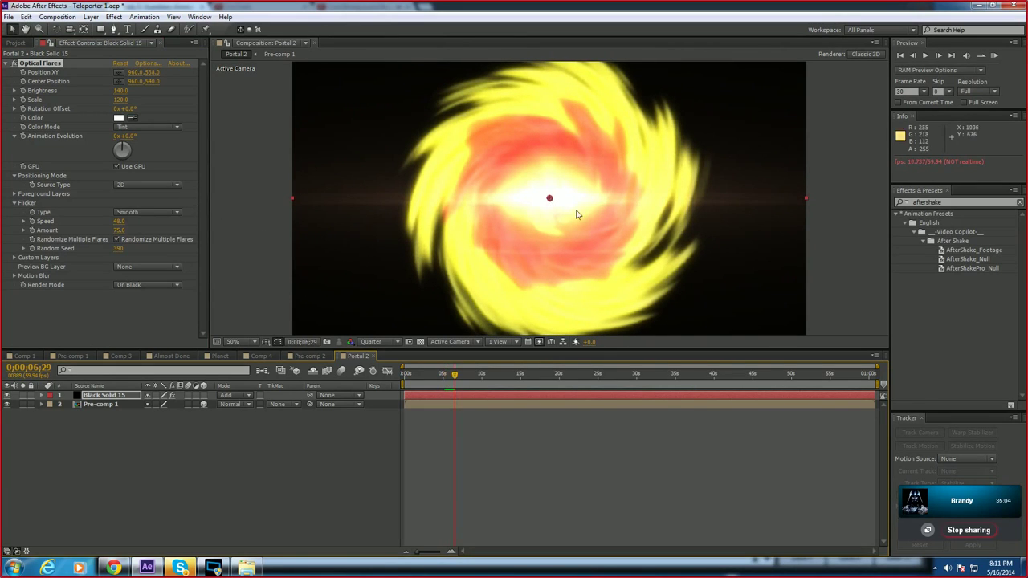
pyautogui.moveTo(455, 373); pyautogui.dragTo(446, 374)
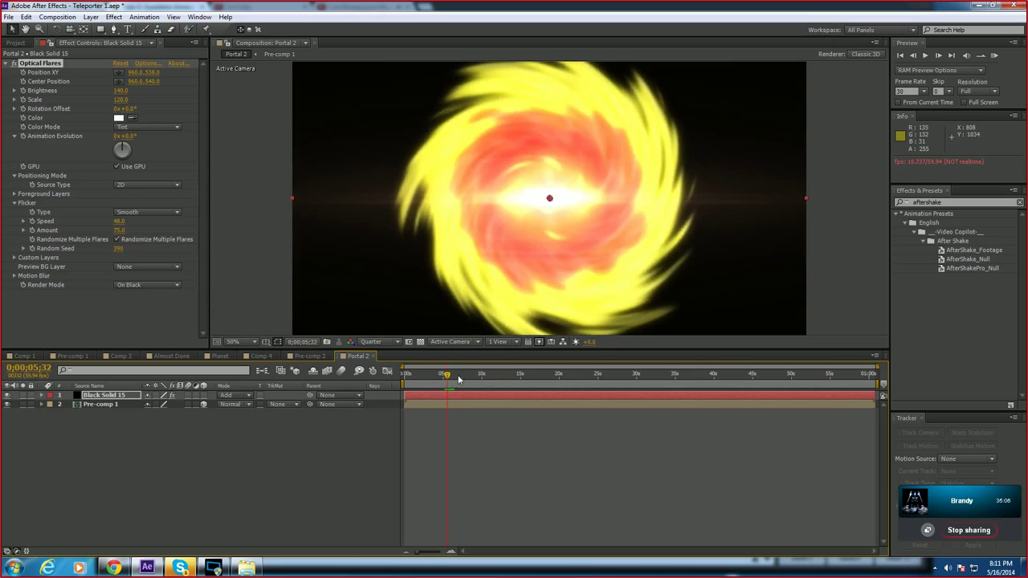
pyautogui.press('space')
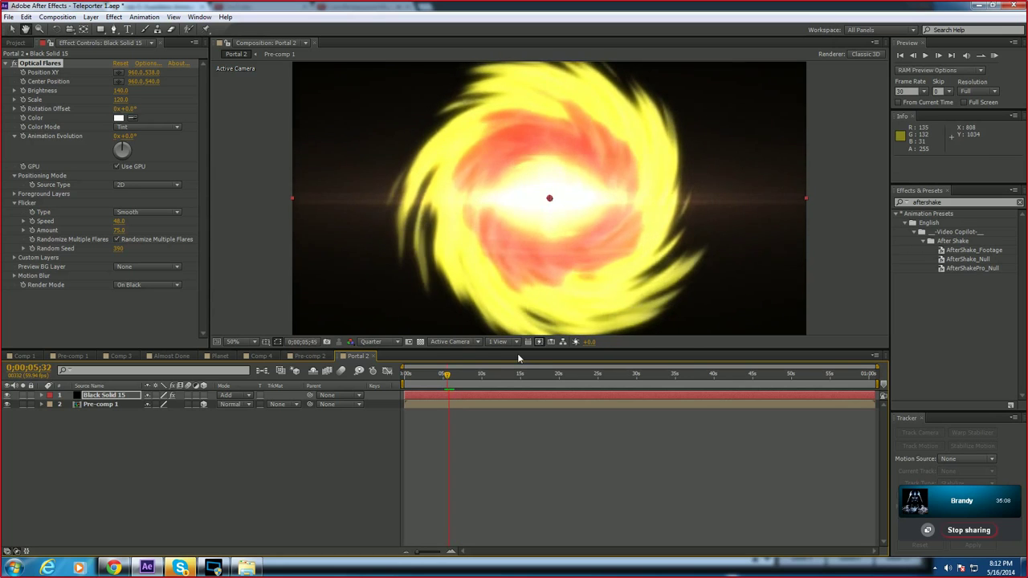
# Step: Look through the Optical Flares options, reposition the flare in their preview and accept the options
pyautogui.click(145, 64)
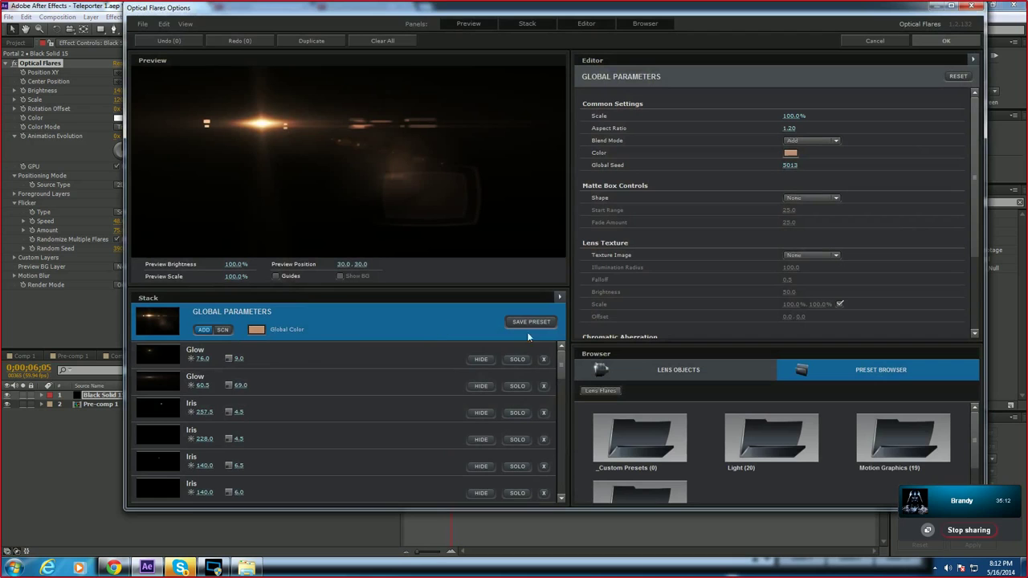
pyautogui.moveTo(296, 141); pyautogui.dragTo(505, 150)
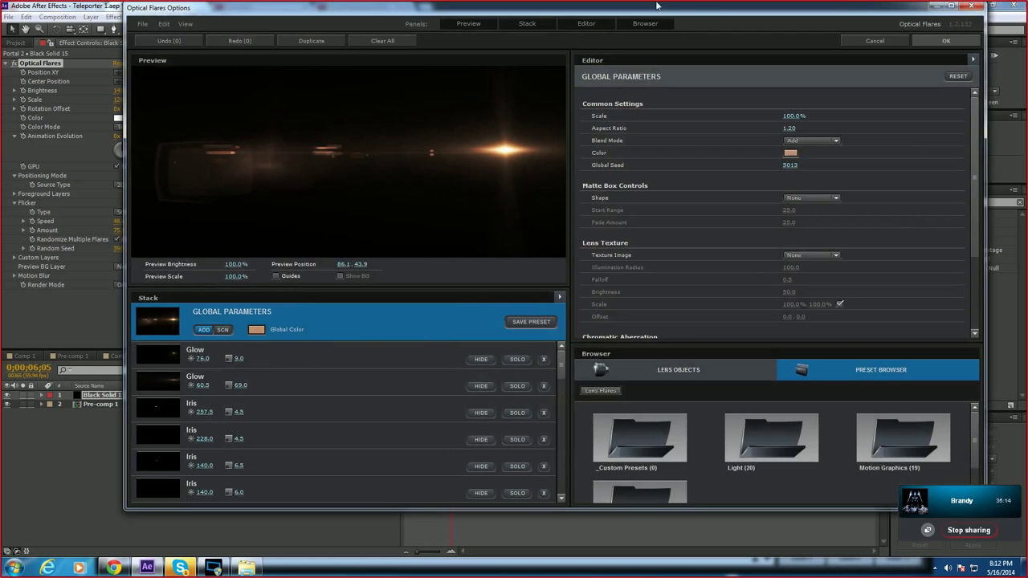
pyautogui.click(946, 41)
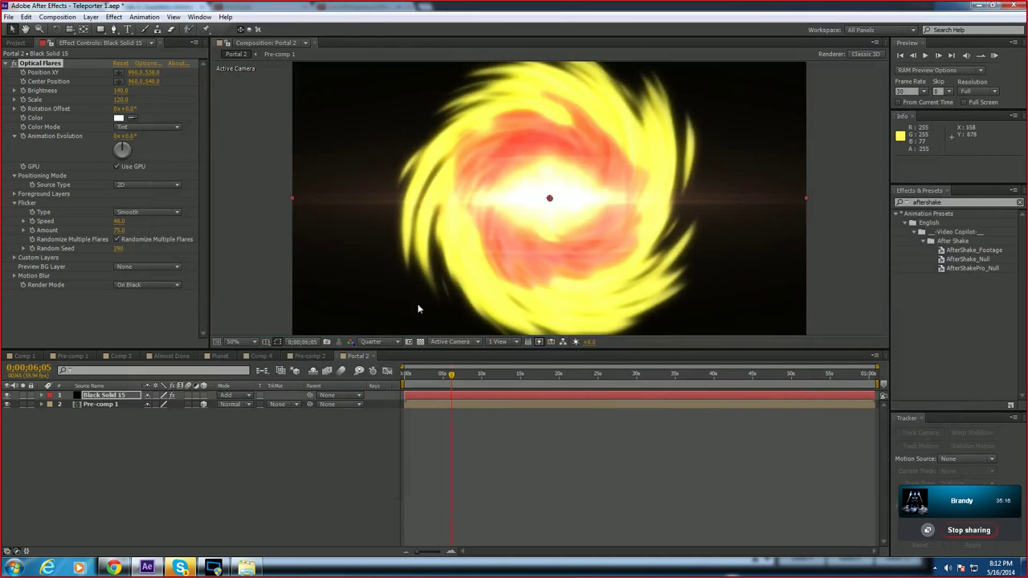
# Step: Try the 3D source type for the flare's positioning and undo the change
pyautogui.click(171, 190)
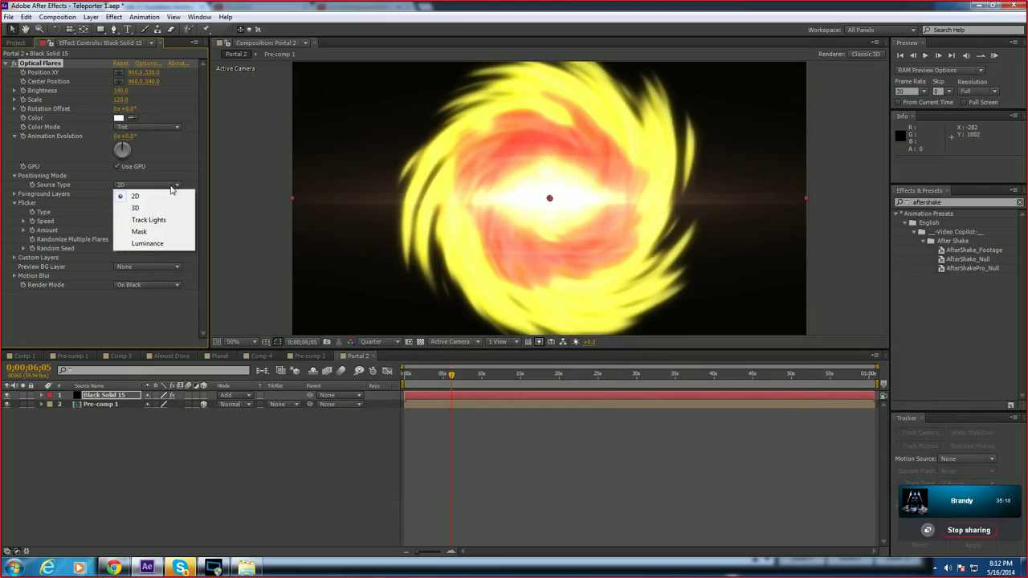
pyautogui.click(158, 205)
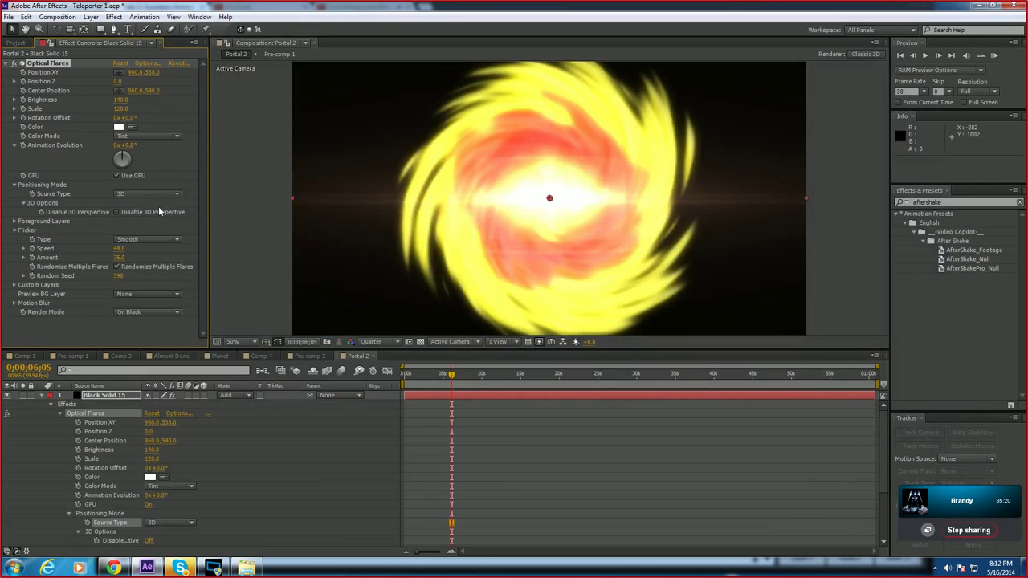
pyautogui.hotkey('ctrl', 'z')
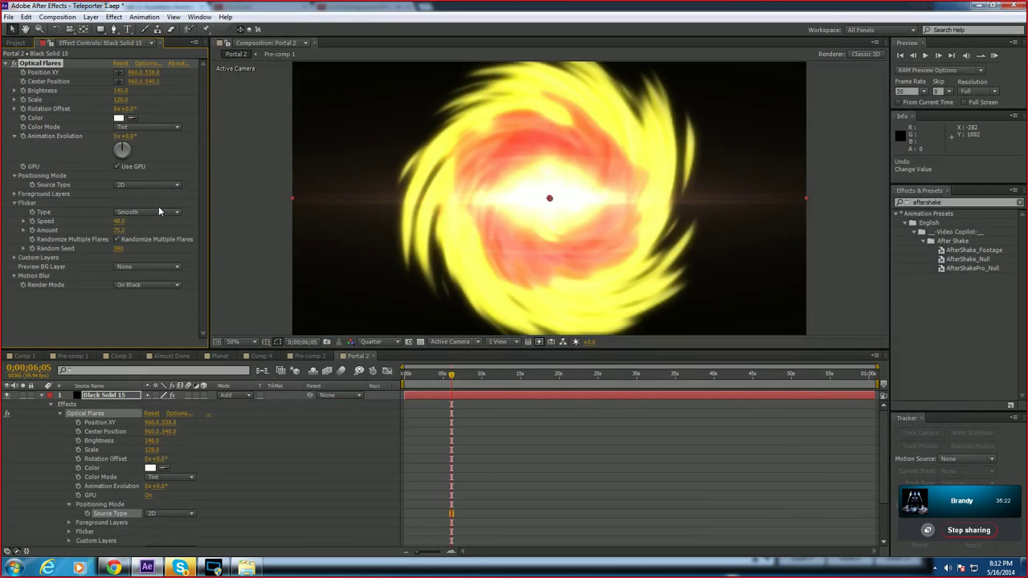
# Step: Try the Sharp flicker type for the flare and return it to Smooth
pyautogui.click(177, 213)
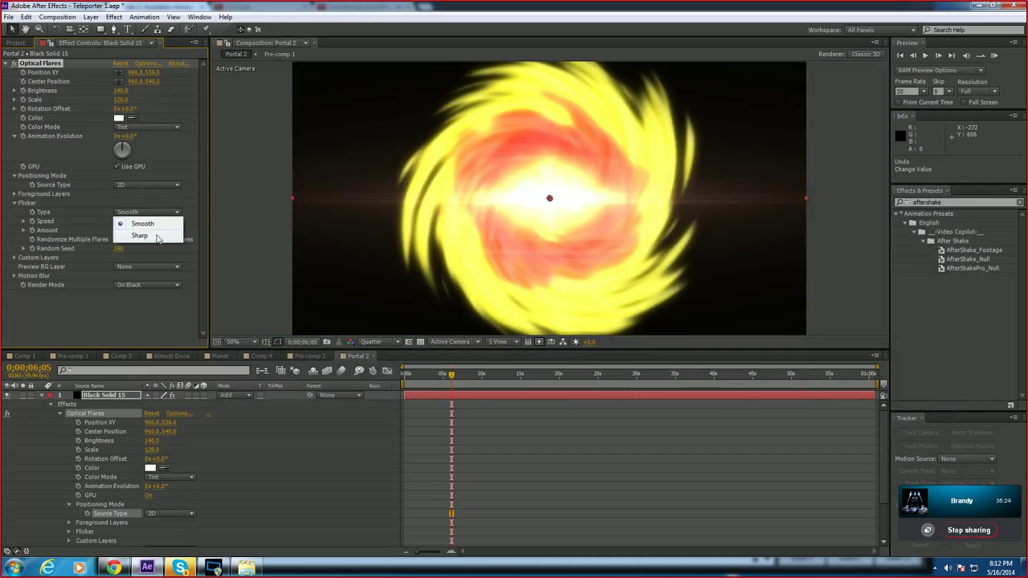
pyautogui.click(158, 235)
pyautogui.click(181, 213)
pyautogui.click(176, 223)
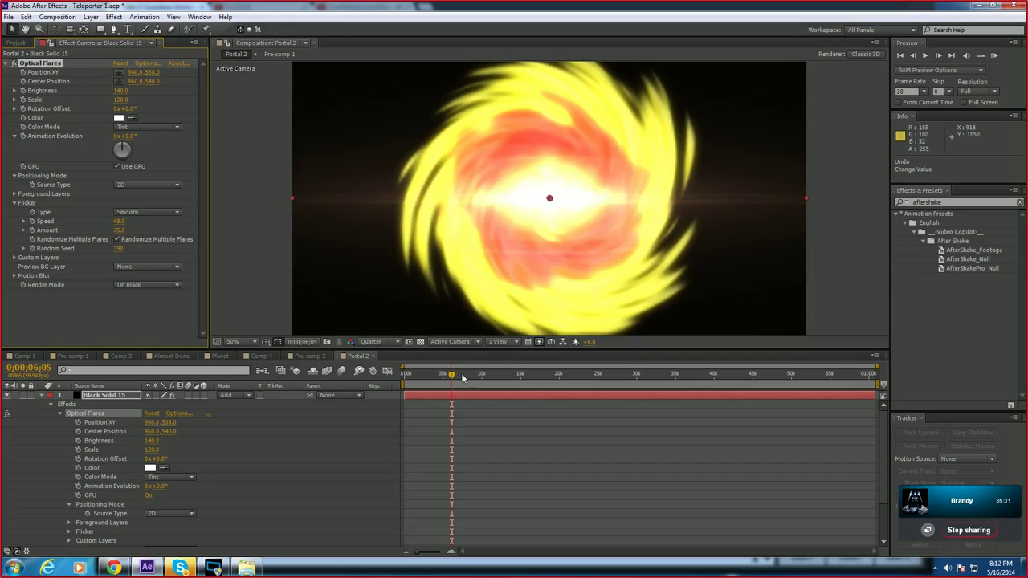
# Step: Move the current time to 0;00;04;55, collapse the Black Solid 15 properties and preview the portal
pyautogui.moveTo(454, 376); pyautogui.dragTo(443, 376)
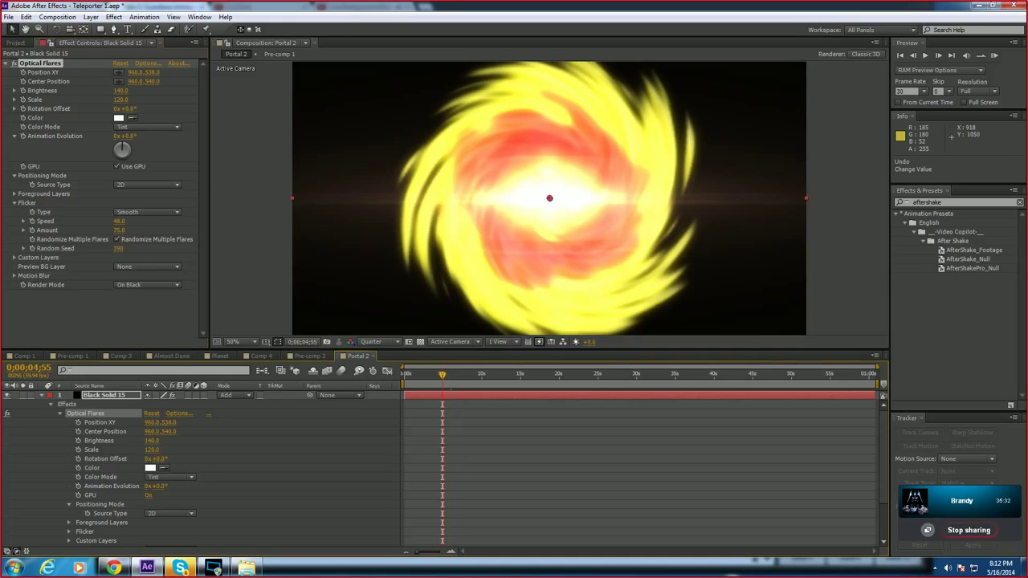
pyautogui.click(41, 396)
pyautogui.press('space')
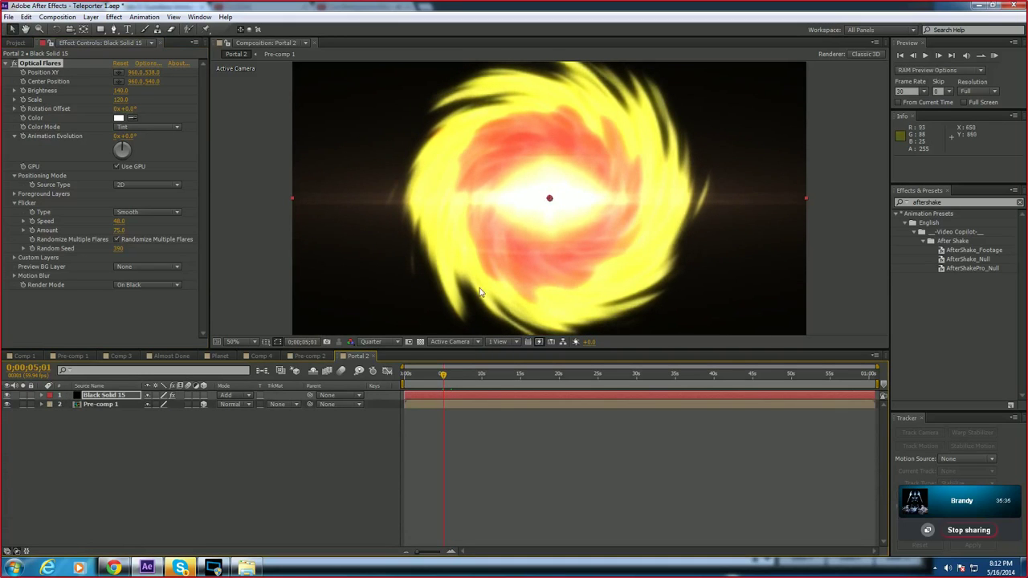
# Step: Move the flare away from the portal's centre and place its Position XY at about 1184, 528
pyautogui.moveTo(549, 198); pyautogui.dragTo(702, 222)
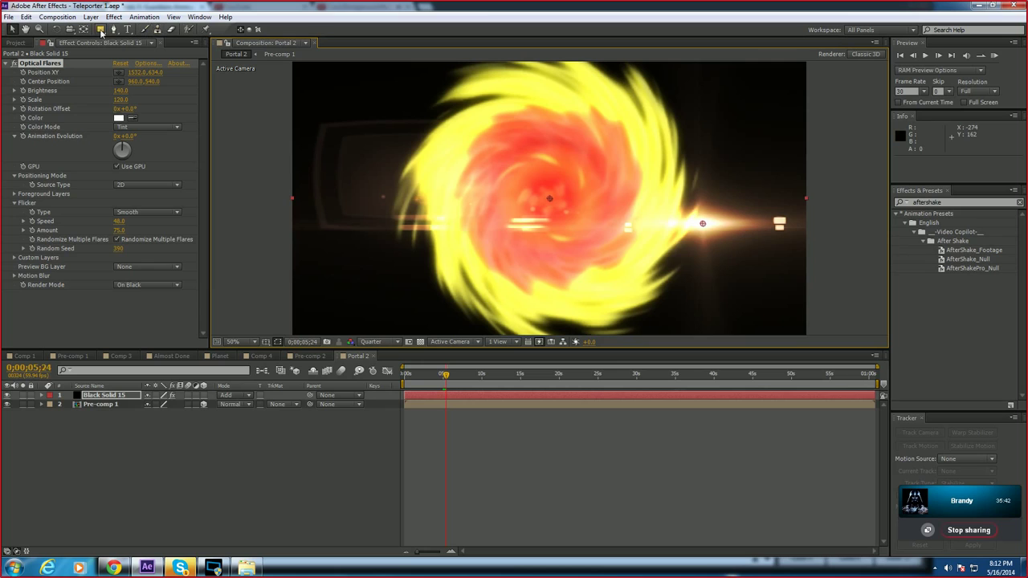
pyautogui.click(118, 73)
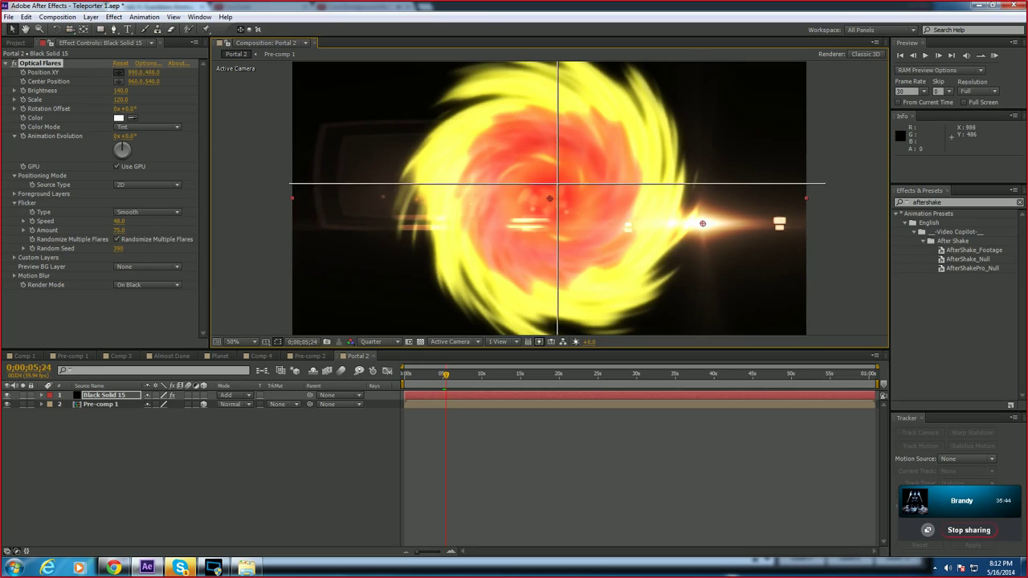
pyautogui.click(610, 195)
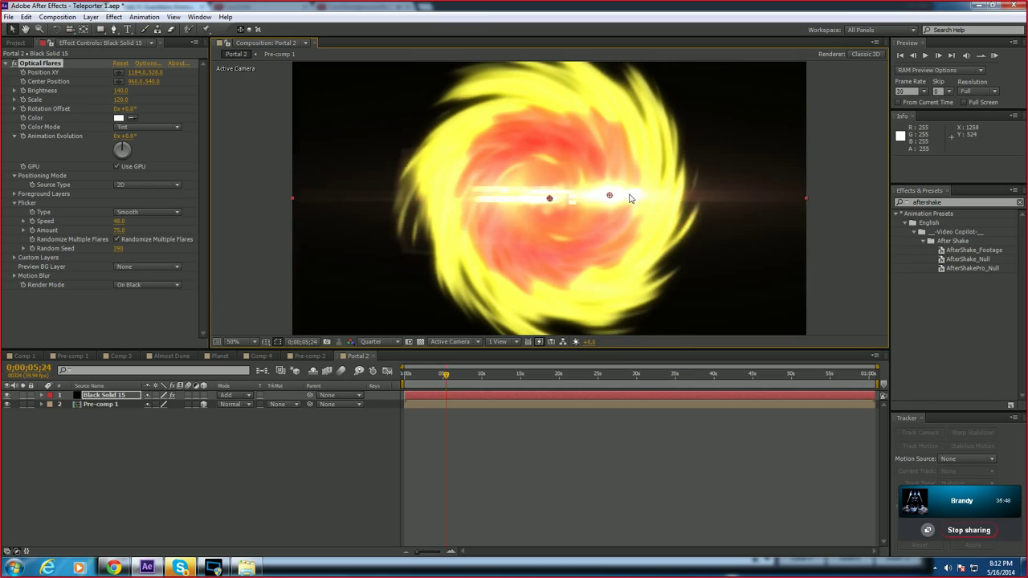
# Step: Try moving Pre-comp 1 to about 1176, 526 under the flare, and undo the portal and flare moves
pyautogui.click(100, 404)
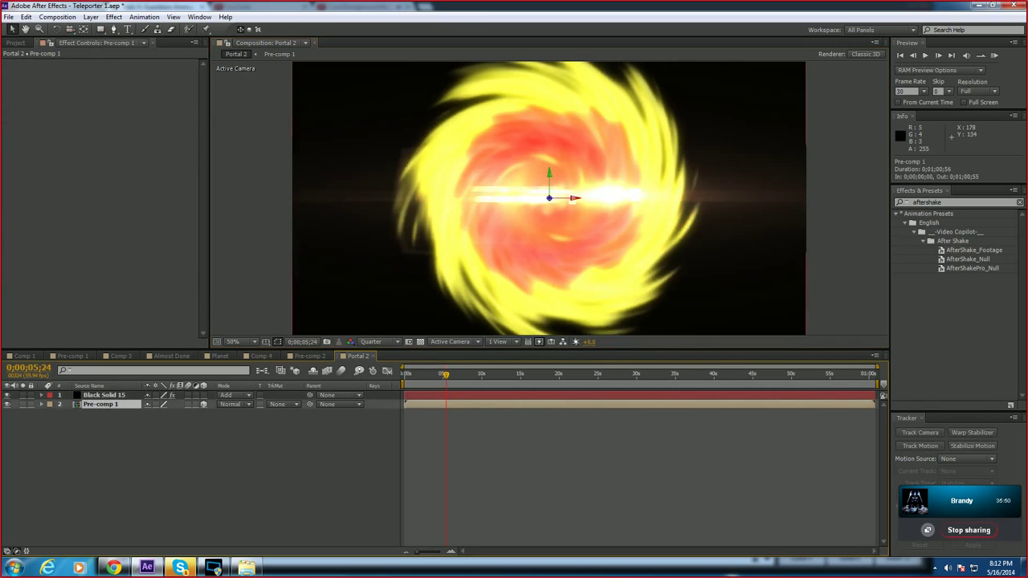
pyautogui.moveTo(551, 150); pyautogui.dragTo(587, 135)
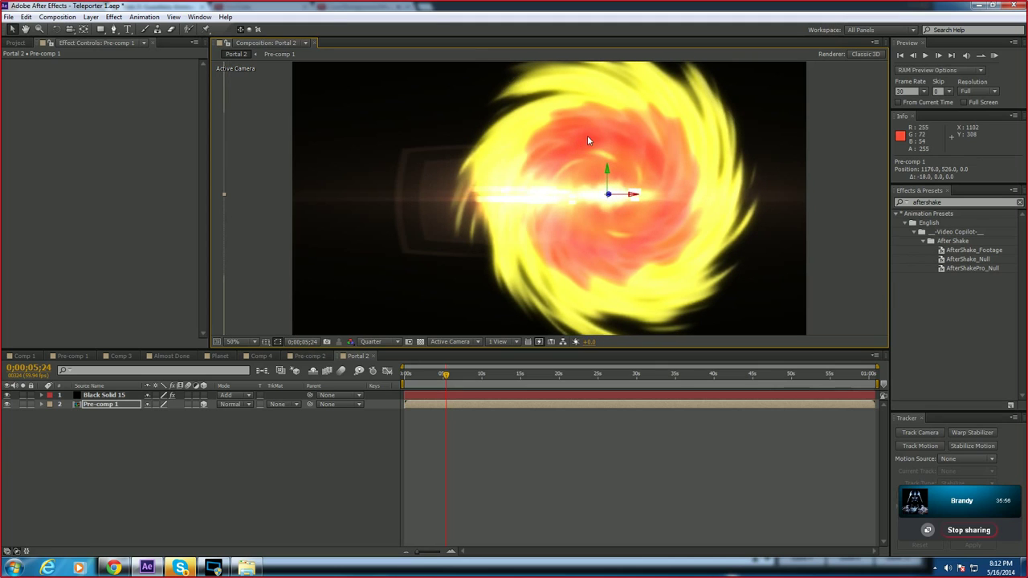
pyautogui.hotkey('ctrl', 'z')
pyautogui.hotkey('ctrl', 'z')
pyautogui.hotkey('ctrl', 'z')
pyautogui.hotkey('ctrl', 'z')
pyautogui.hotkey('ctrl', 'z')
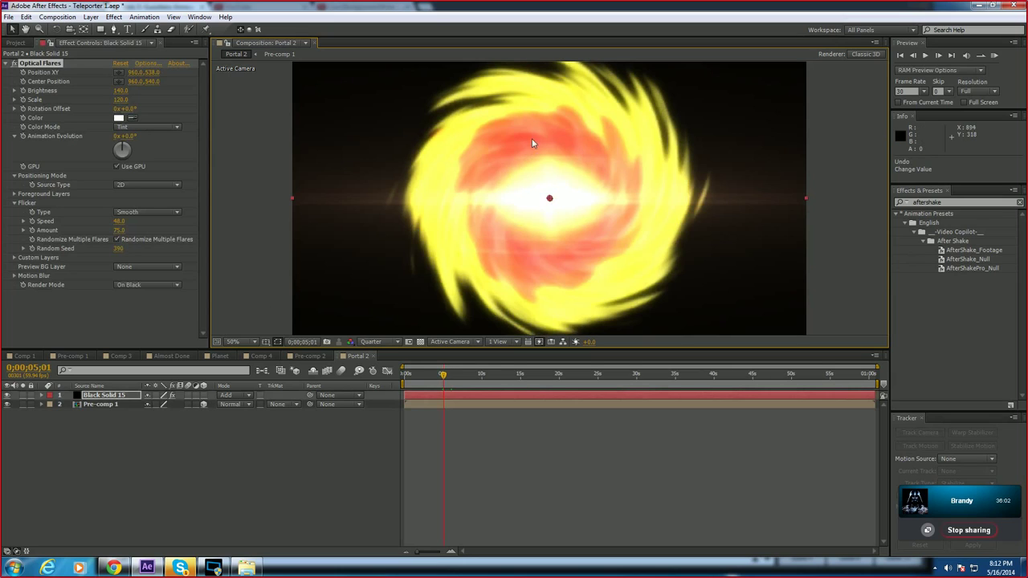
# Step: Try shifting the Black Solid 15 flare layer sideways and undo the move
pyautogui.click(42, 398)
pyautogui.click(43, 398)
pyautogui.moveTo(592, 152); pyautogui.dragTo(616, 139)
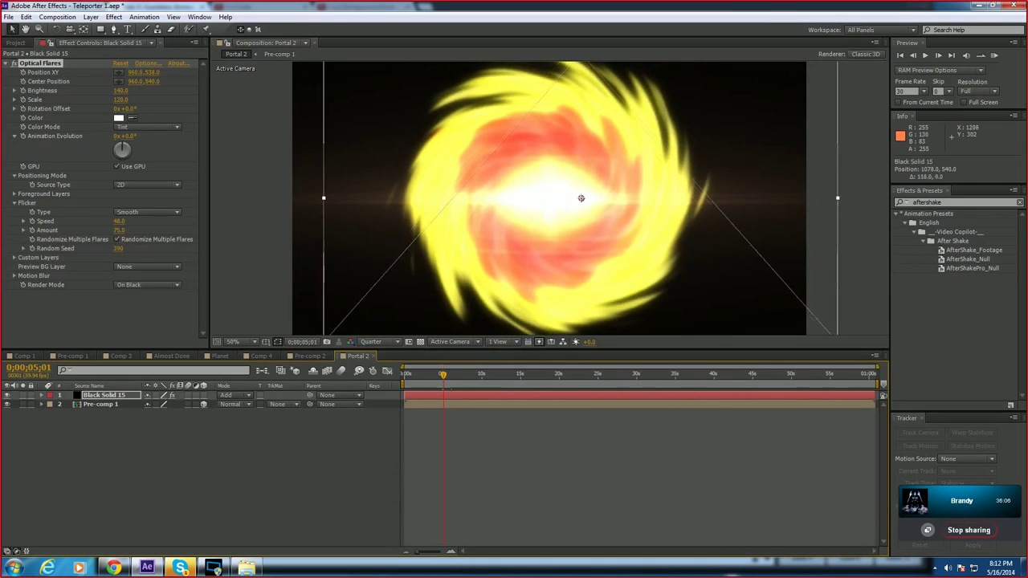
pyautogui.hotkey('ctrl', 'z')
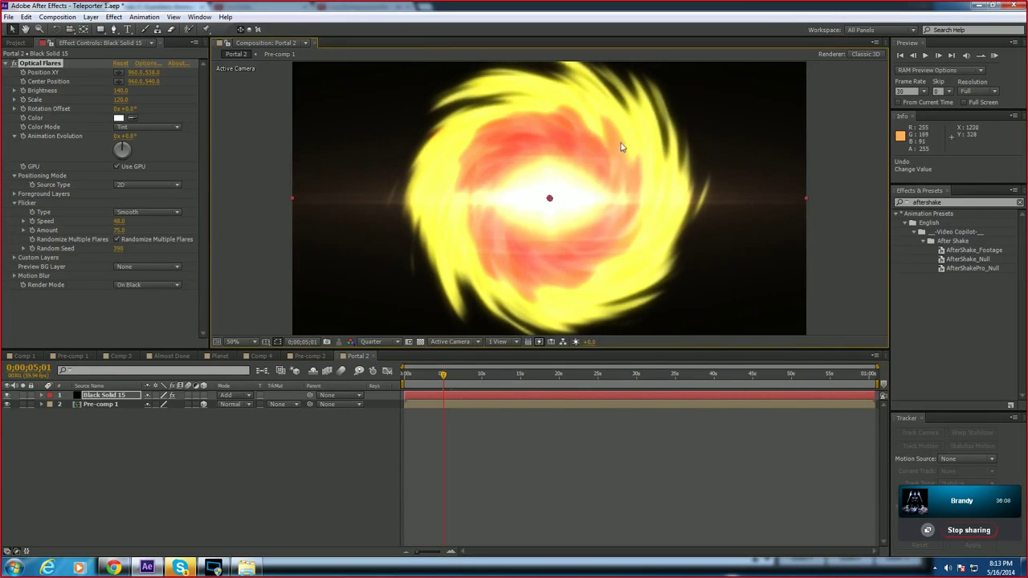
# Step: Move the Pre-comp 1 portal layer to about 1076, 542 in the composition
pyautogui.click(131, 404)
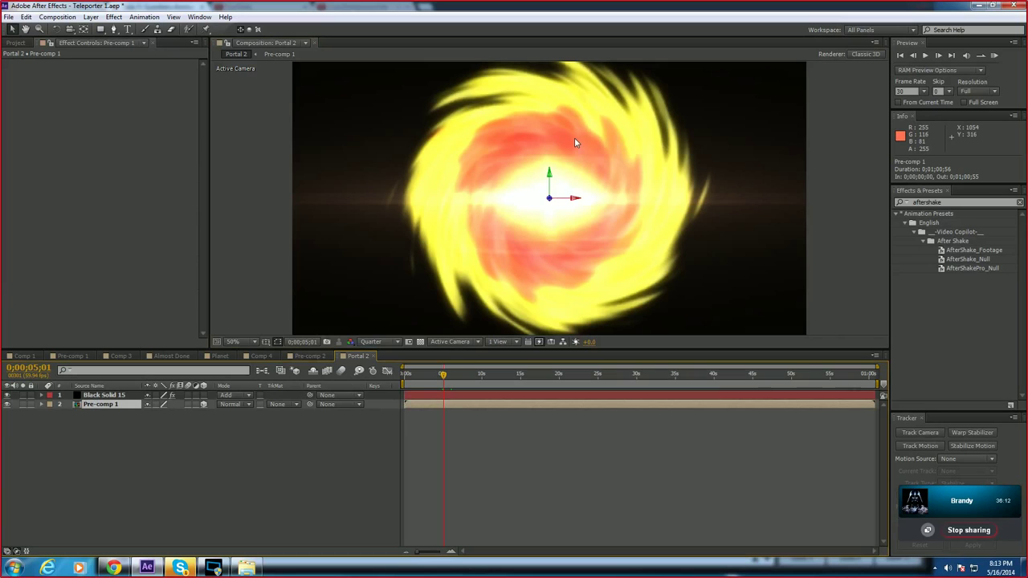
pyautogui.moveTo(568, 136); pyautogui.dragTo(600, 141)
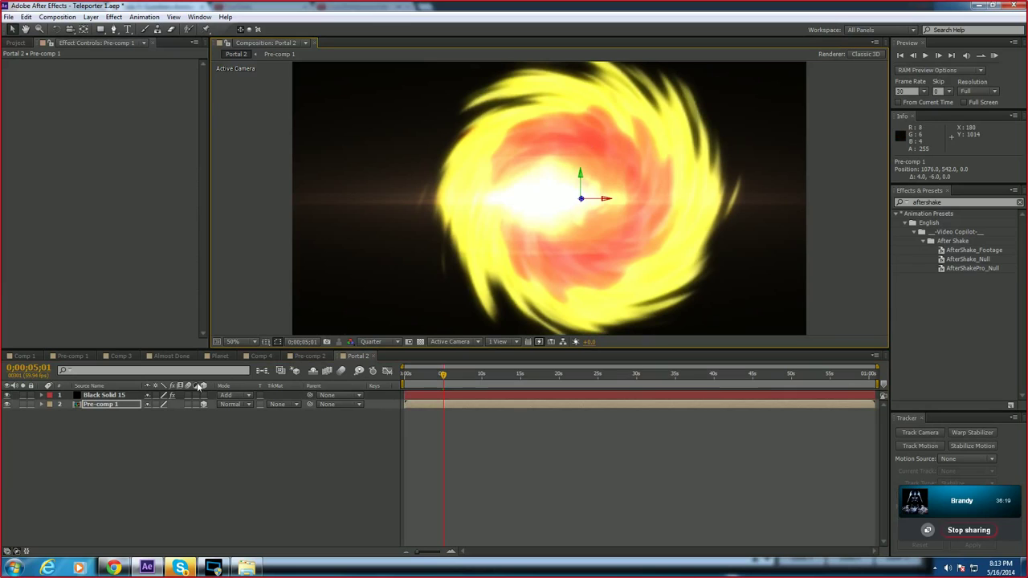
# Step: Make Black Solid 15 a 3D layer, try a 7° Y orientation on it and undo the tilt
pyautogui.click(43, 396)
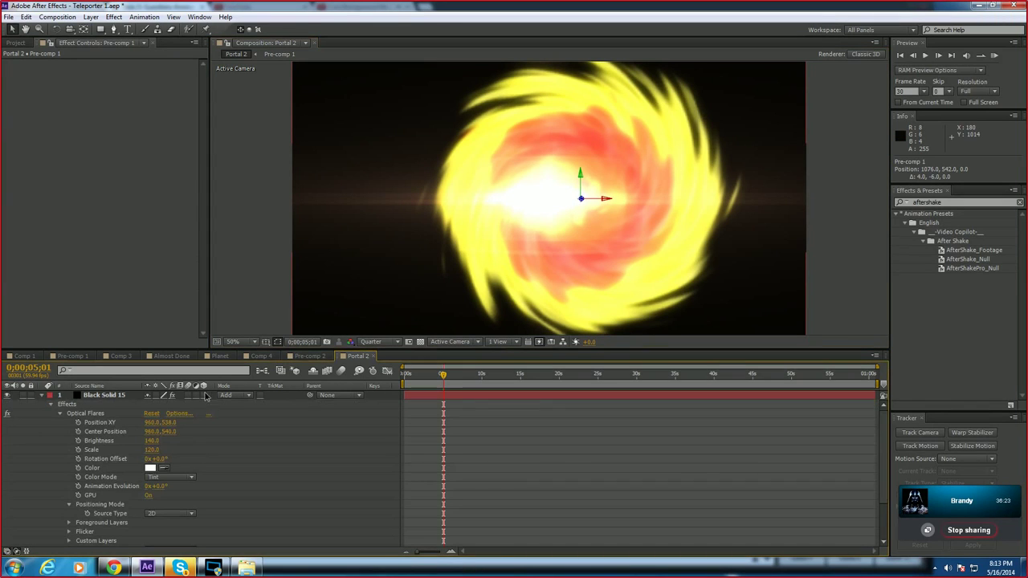
pyautogui.click(52, 406)
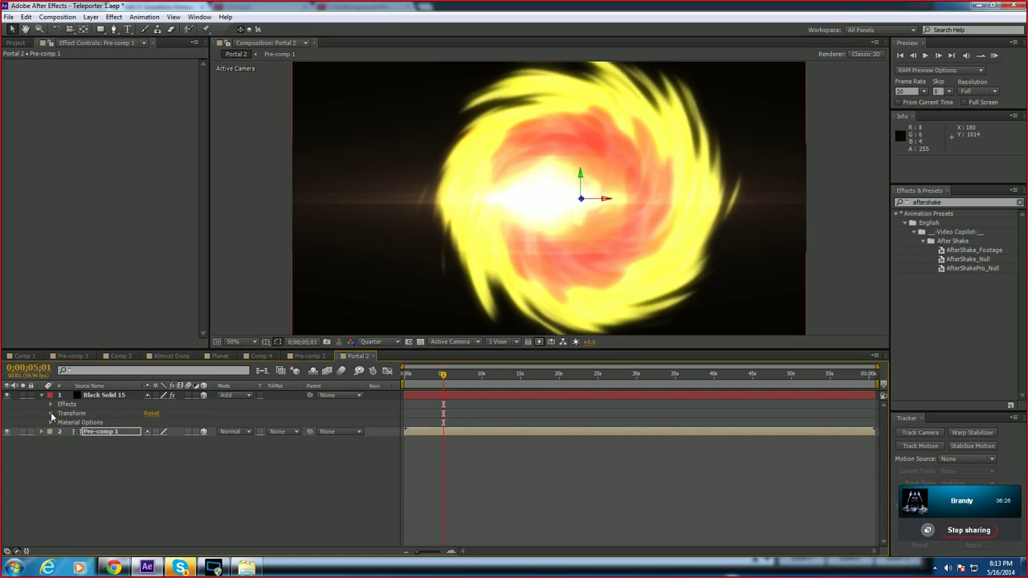
pyautogui.click(51, 414)
pyautogui.moveTo(164, 450); pyautogui.dragTo(169, 450)
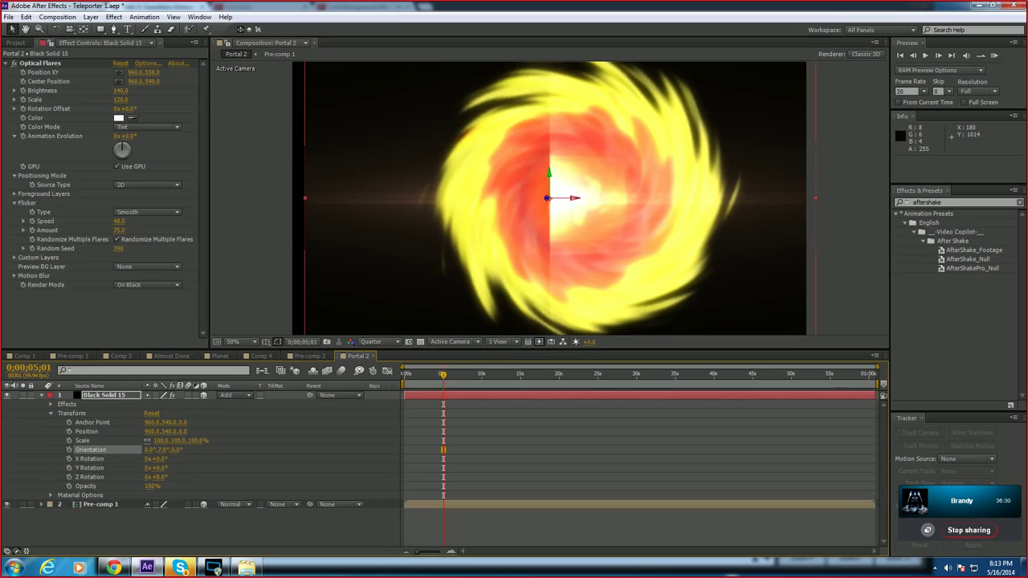
pyautogui.hotkey('ctrl', 'z')
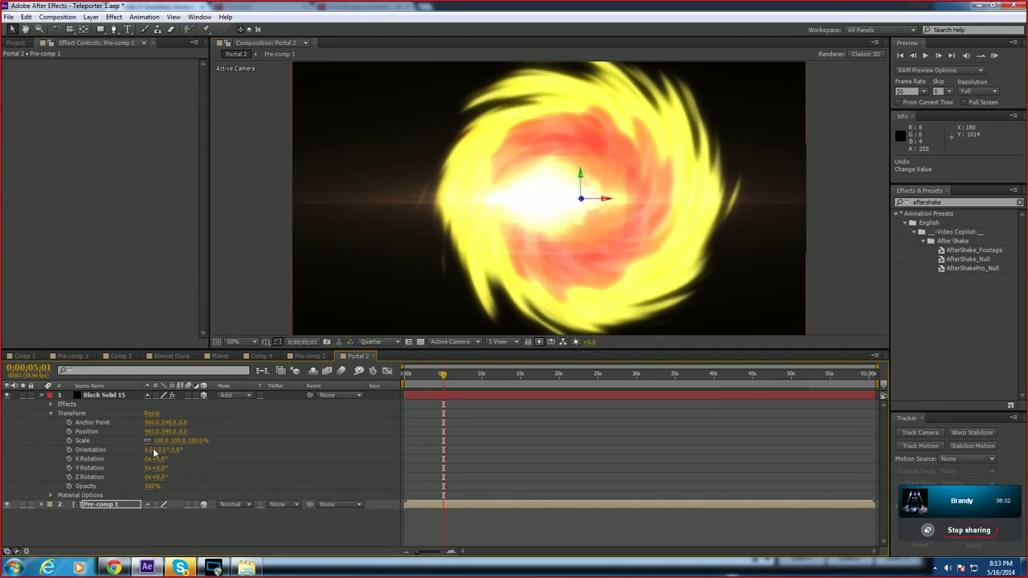
# Step: Toggle the visibility of Pre-comp 1 and Black Solid 15, and make Black Solid 15 a 2D layer again
pyautogui.click(8, 505)
pyautogui.click(8, 505)
pyautogui.click(8, 505)
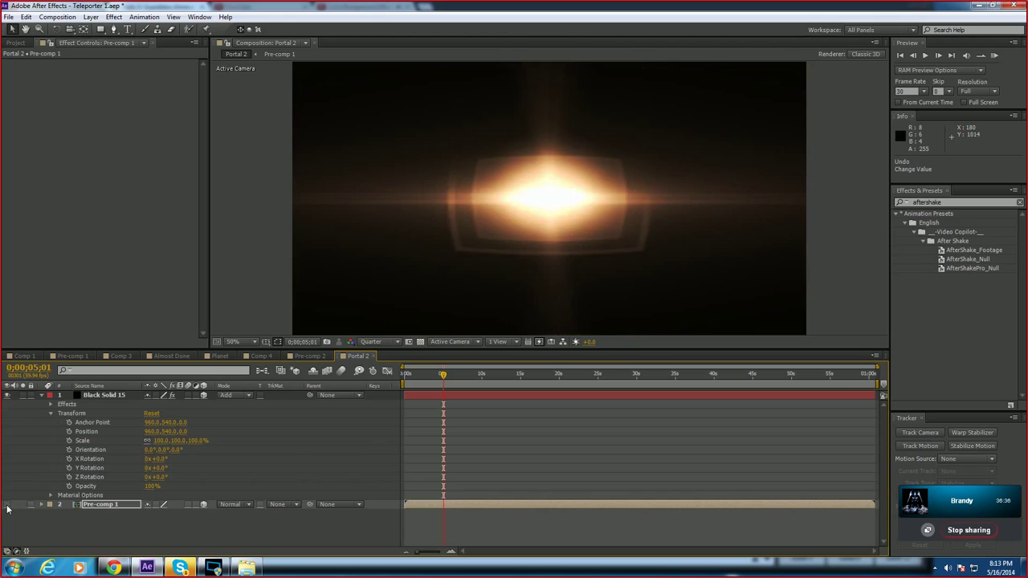
pyautogui.click(7, 506)
pyautogui.click(7, 396)
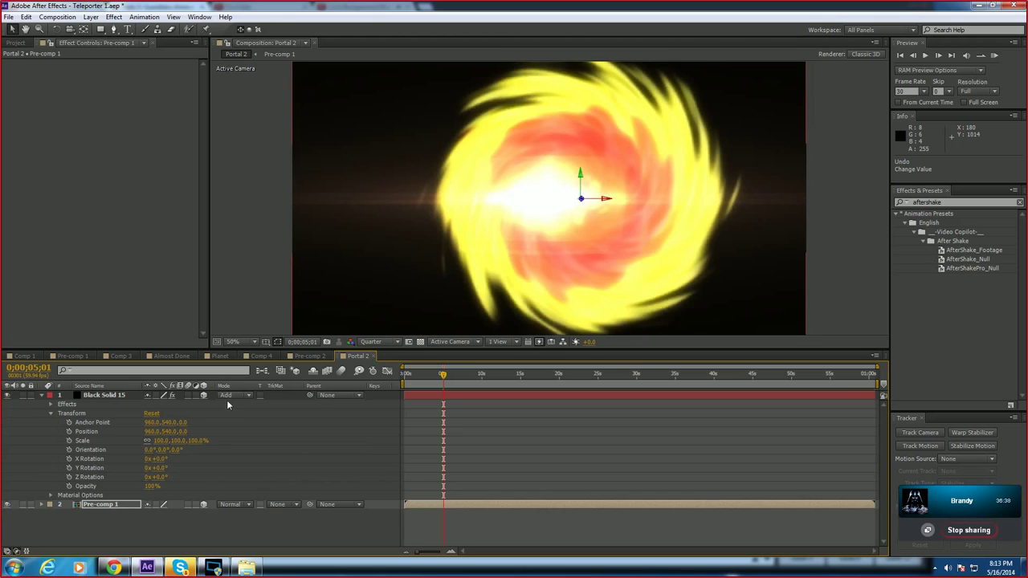
pyautogui.click(203, 396)
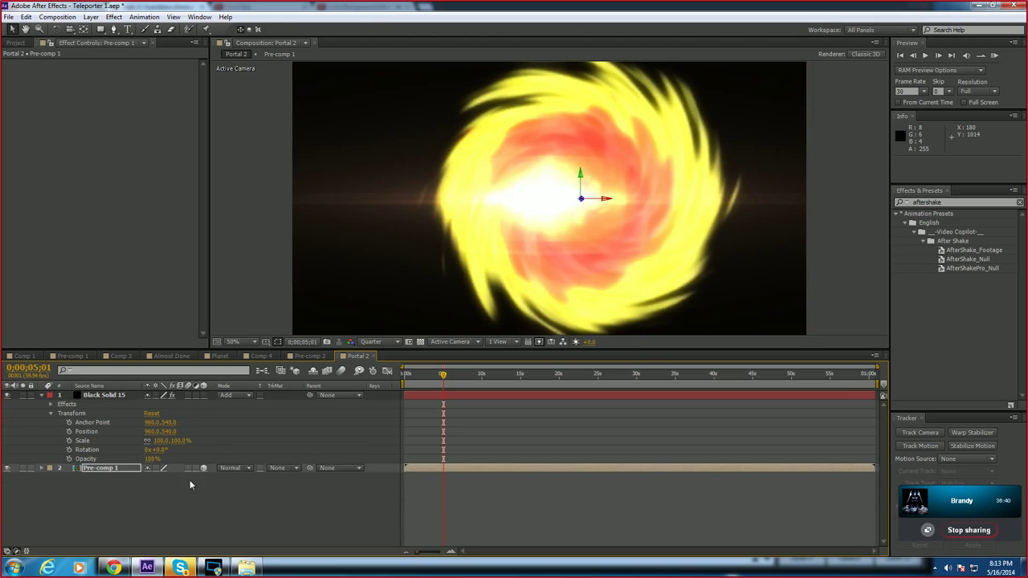
# Step: Set Pre-comp 1's Y orientation to 10° and its Scale to 205%
pyautogui.click(41, 467)
pyautogui.click(90, 496)
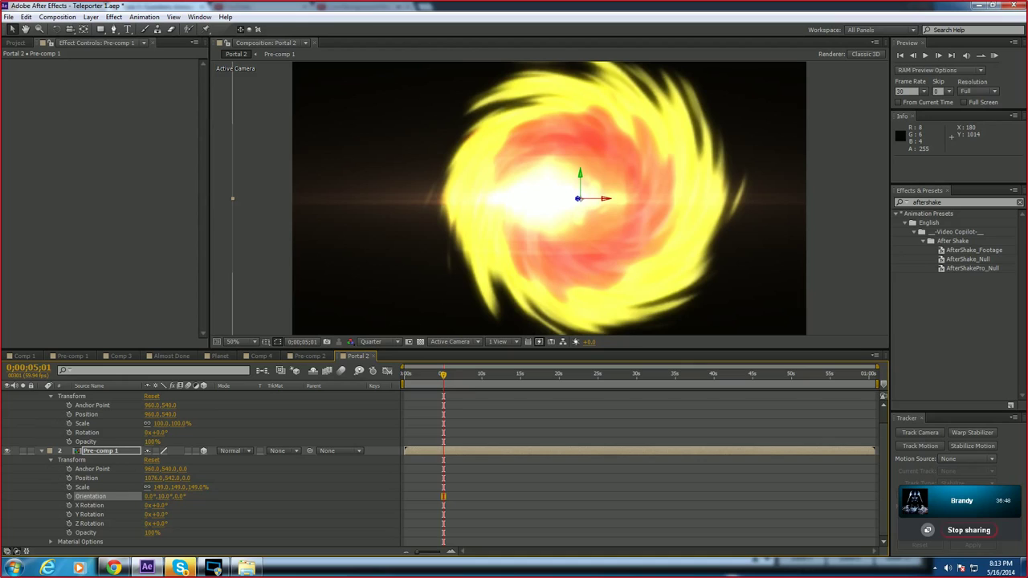
pyautogui.moveTo(165, 496); pyautogui.dragTo(162, 497)
pyautogui.moveTo(159, 487); pyautogui.dragTo(196, 487)
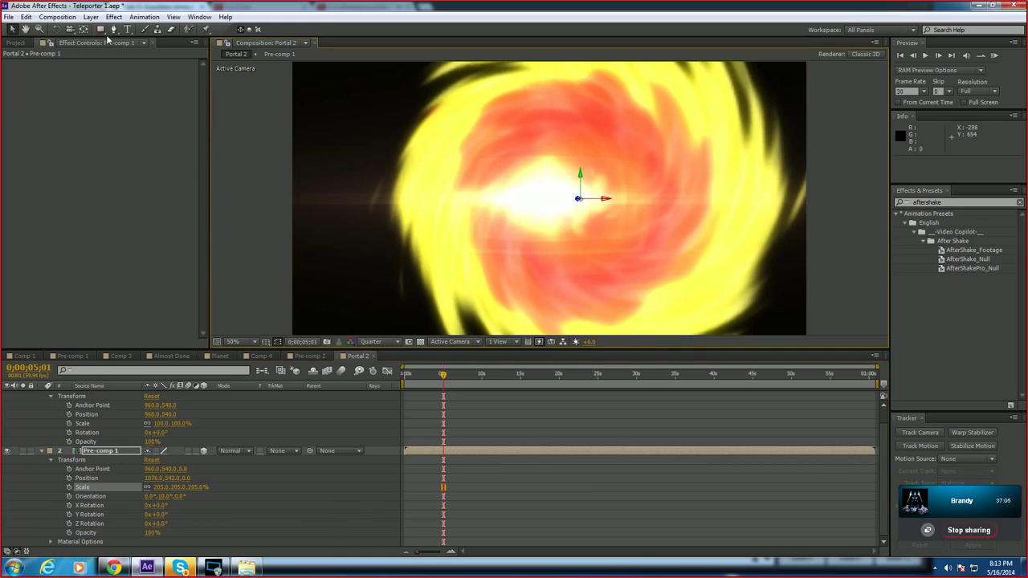
# Step: Place the Black Solid 15 flare's Position XY at 1094, 534, near the shifted portal's centre
pyautogui.scroll(1, 367, 482)
pyautogui.click(105, 396)
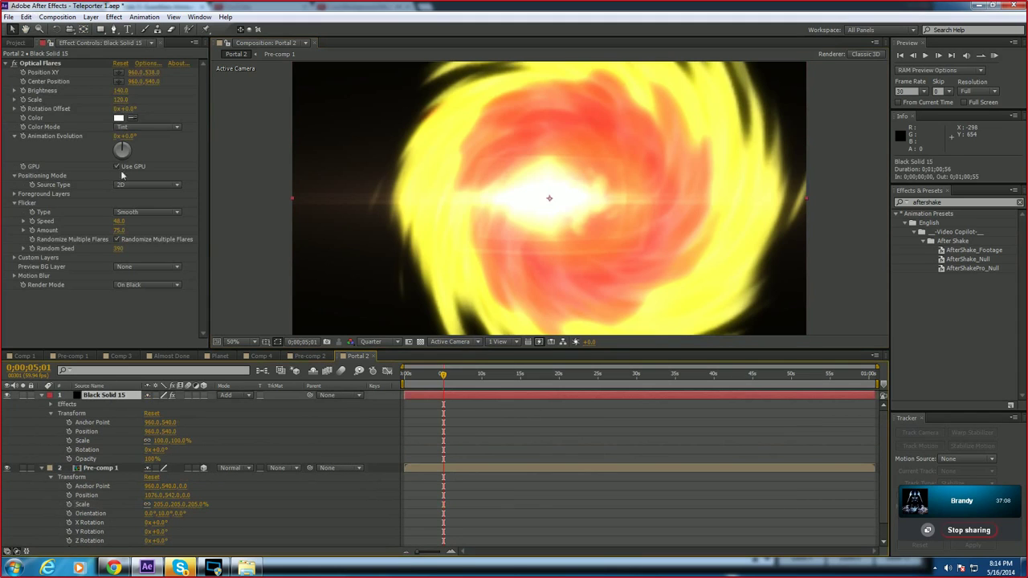
pyautogui.click(118, 73)
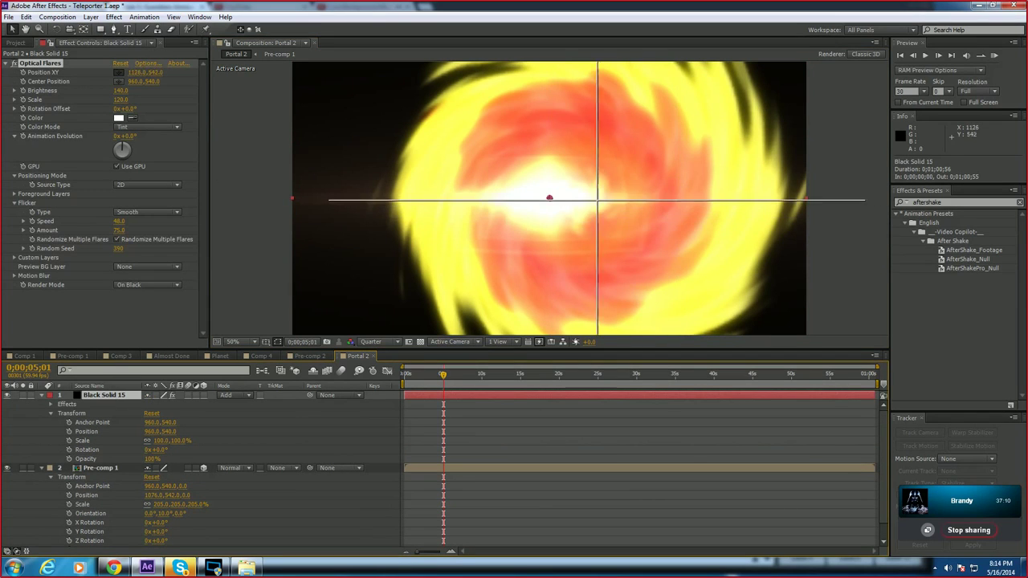
pyautogui.click(586, 199)
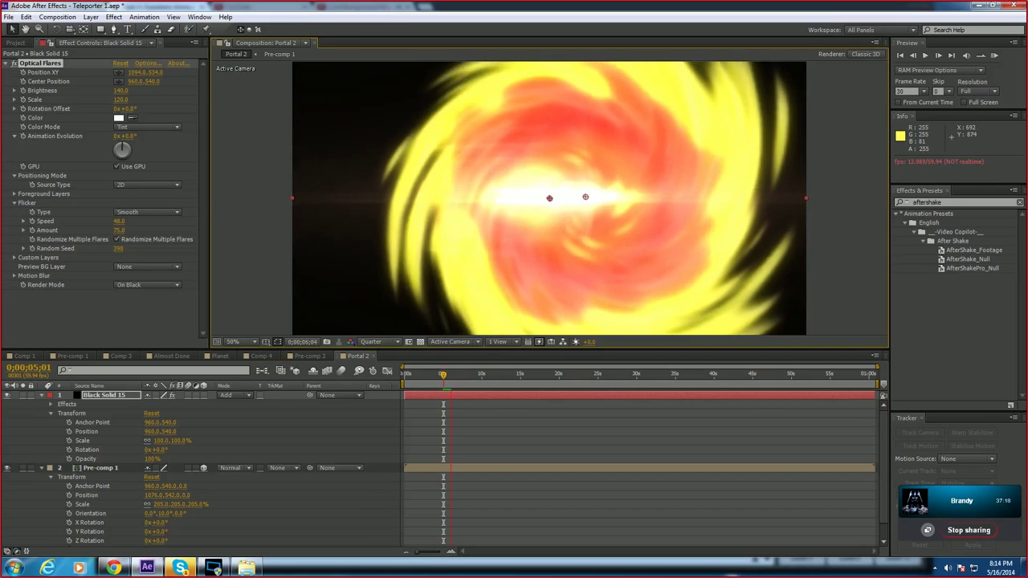
# Step: Preview the shifted portal and flare from around the six-second mark at a reduced view size
pyautogui.press(',')
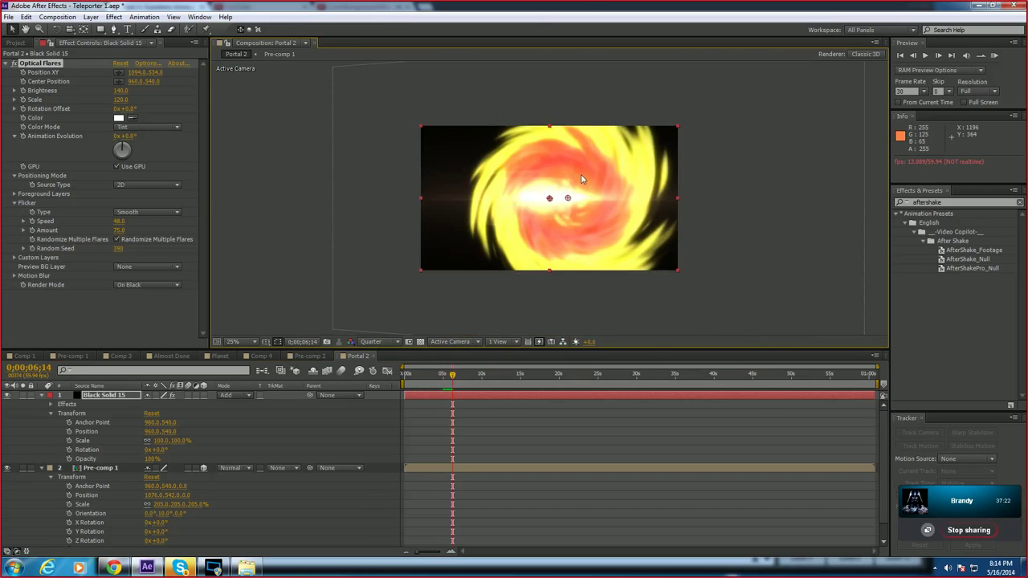
pyautogui.press('space')
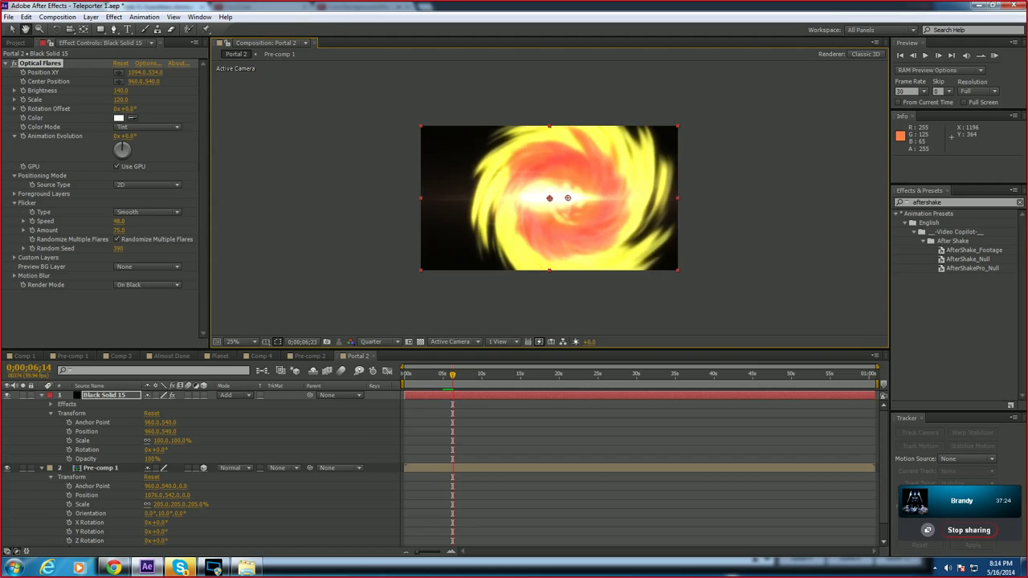
pyautogui.press('.')
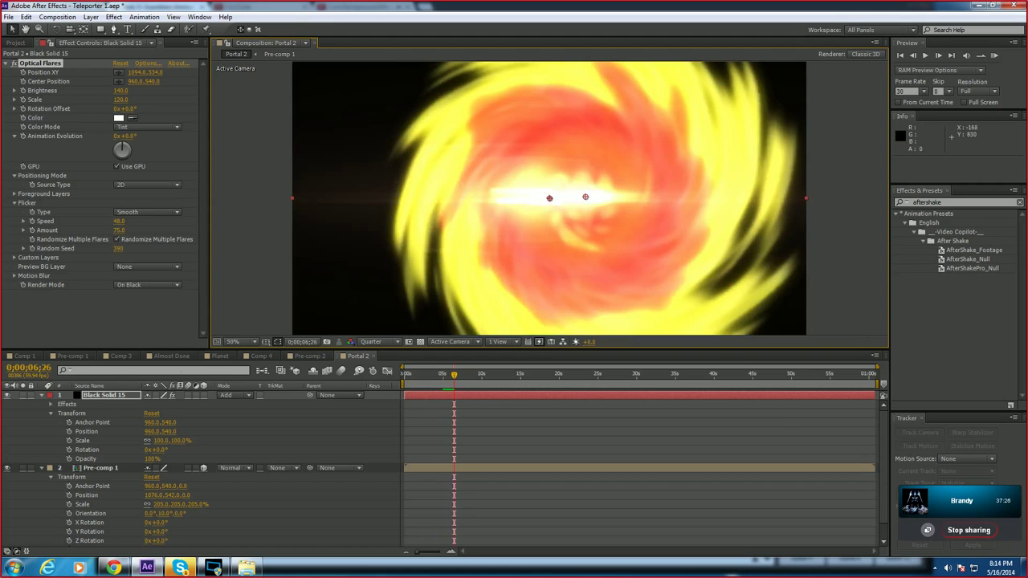
# Step: Start importing a file and browse to the New Pics folder inside Machinima on drive A
pyautogui.click(41, 396)
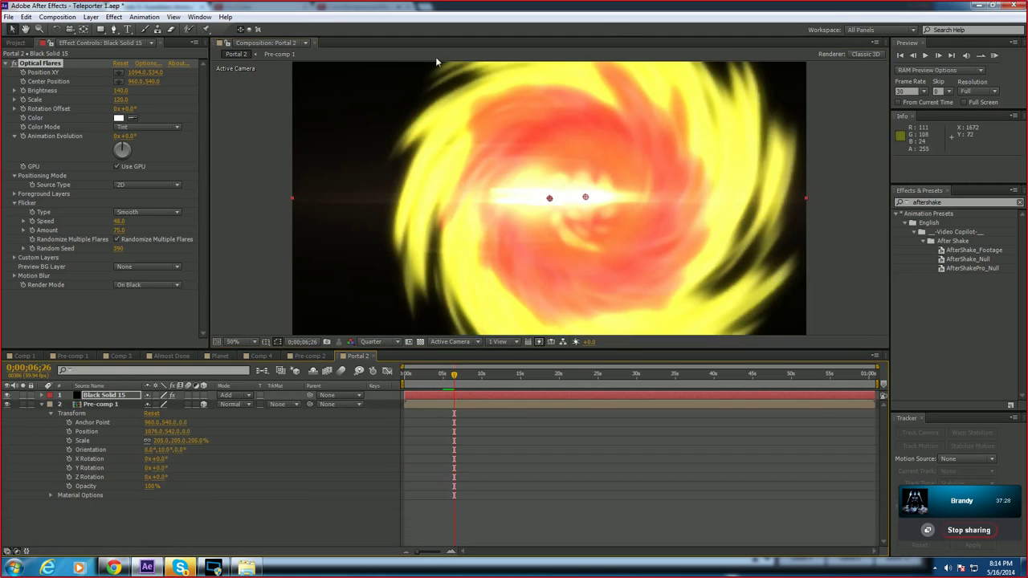
pyautogui.click(8, 18)
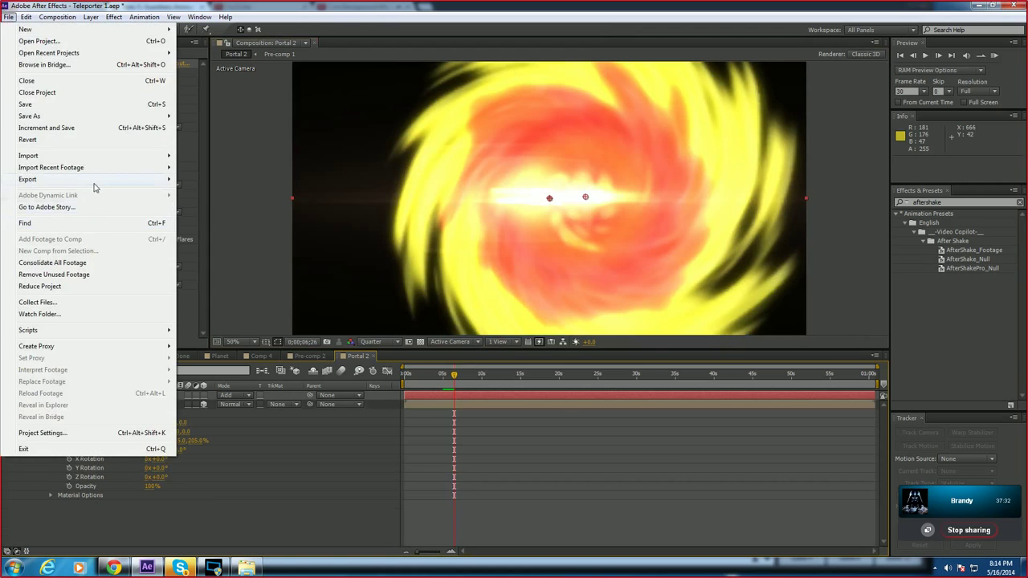
pyautogui.moveTo(100, 160)
pyautogui.click(227, 156)
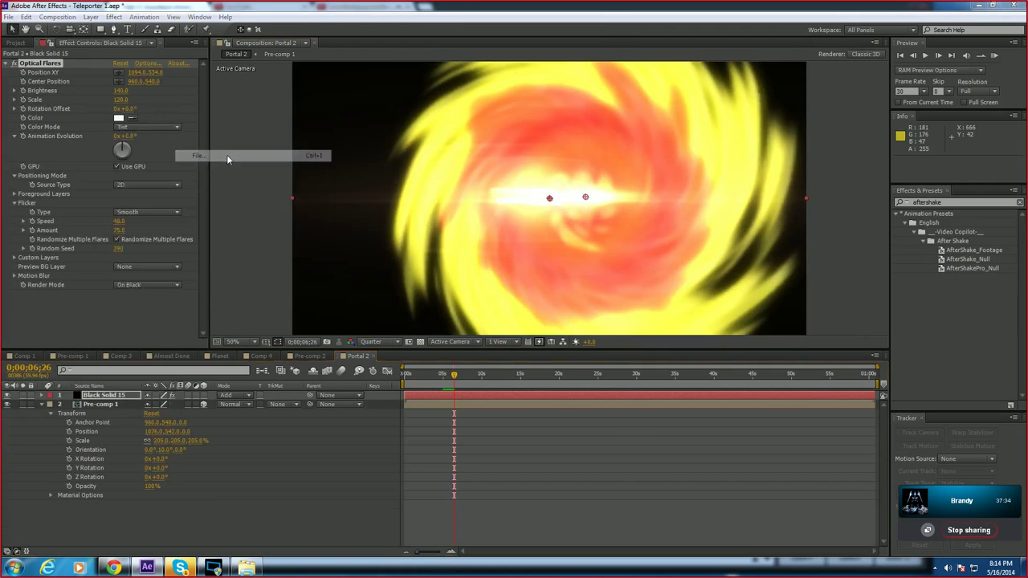
pyautogui.click(313, 133)
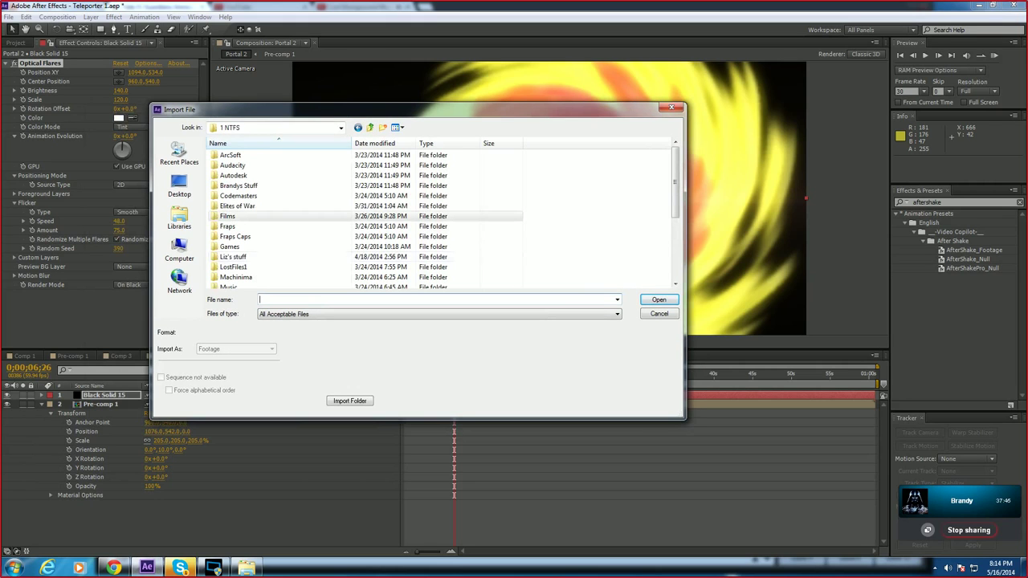
pyautogui.click(370, 127)
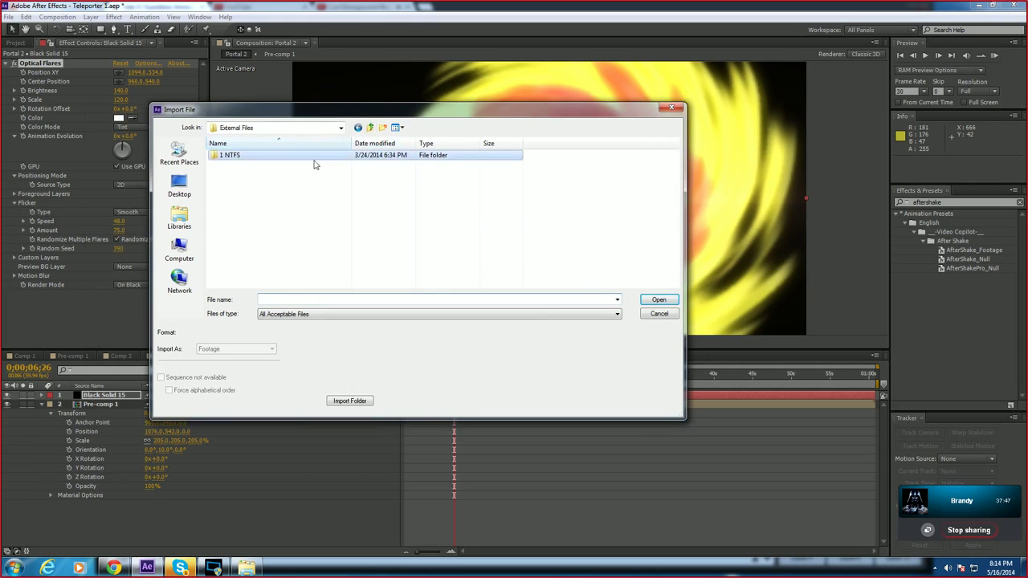
pyautogui.click(370, 127)
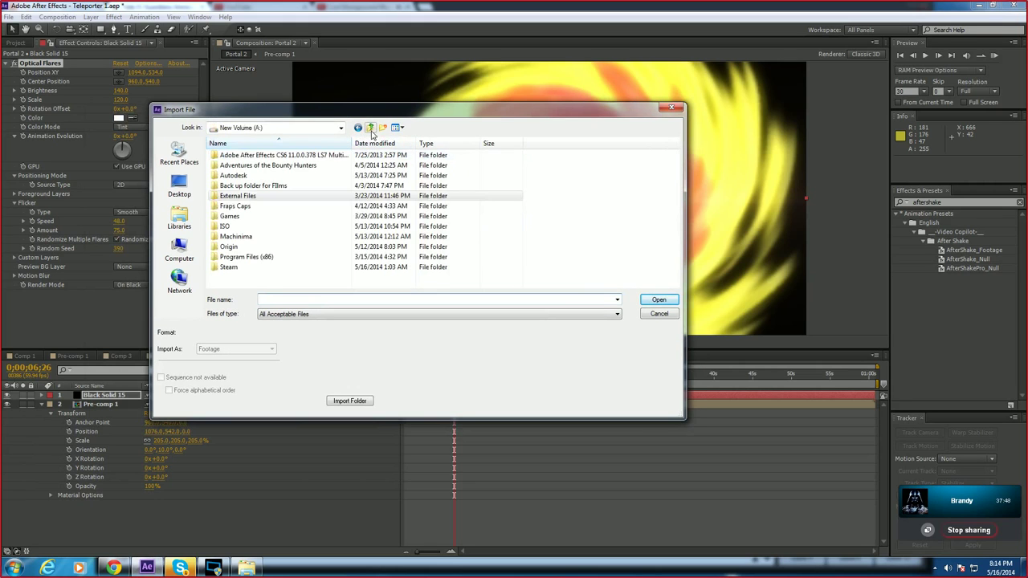
pyautogui.doubleClick(235, 239)
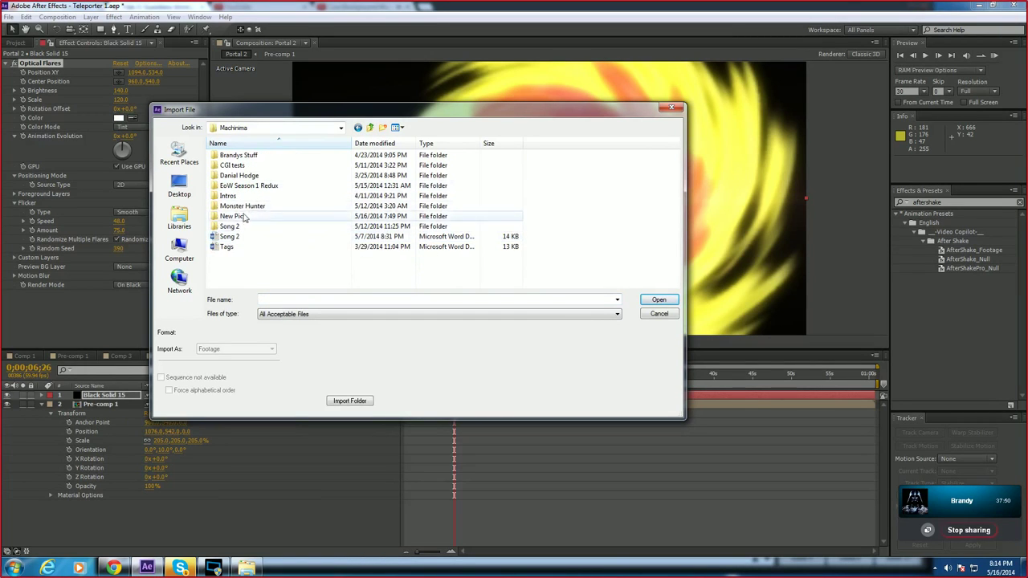
pyautogui.doubleClick(243, 217)
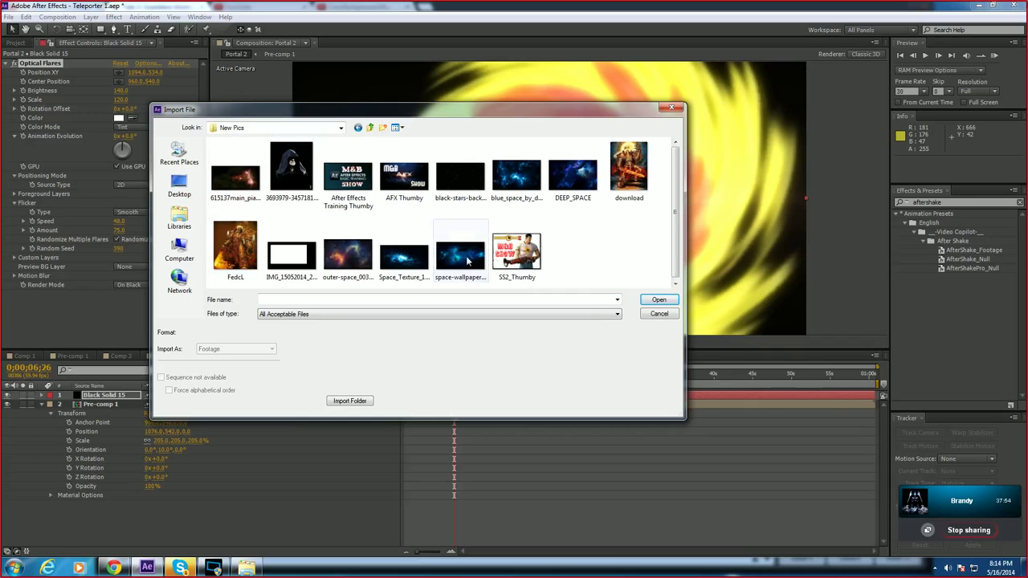
# Step: Compare the space images in New Pics and import DEEP_SPACE.jpg as footage
pyautogui.click(507, 179)
pyautogui.click(460, 176)
pyautogui.click(518, 178)
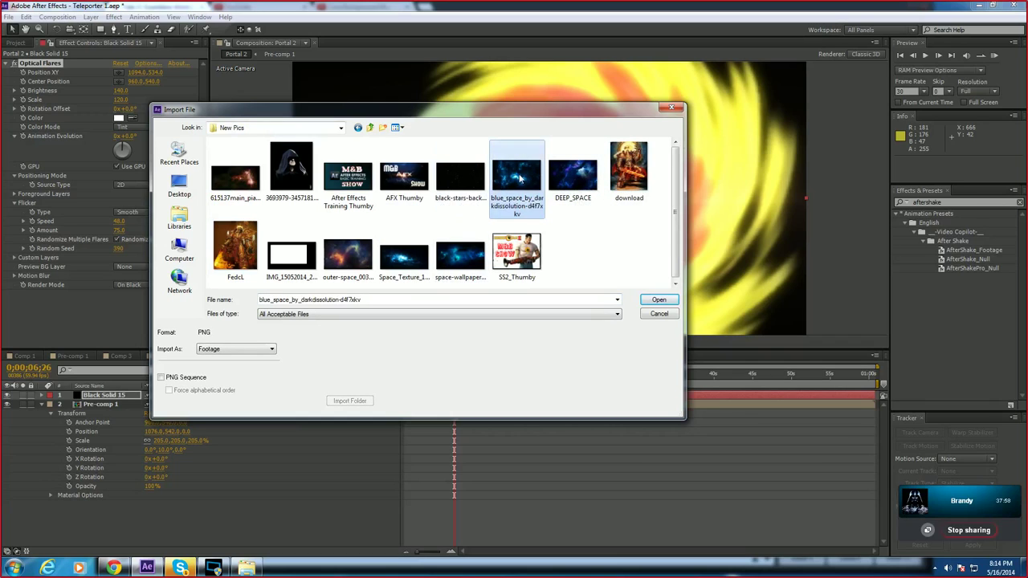
pyautogui.click(348, 255)
pyautogui.click(245, 182)
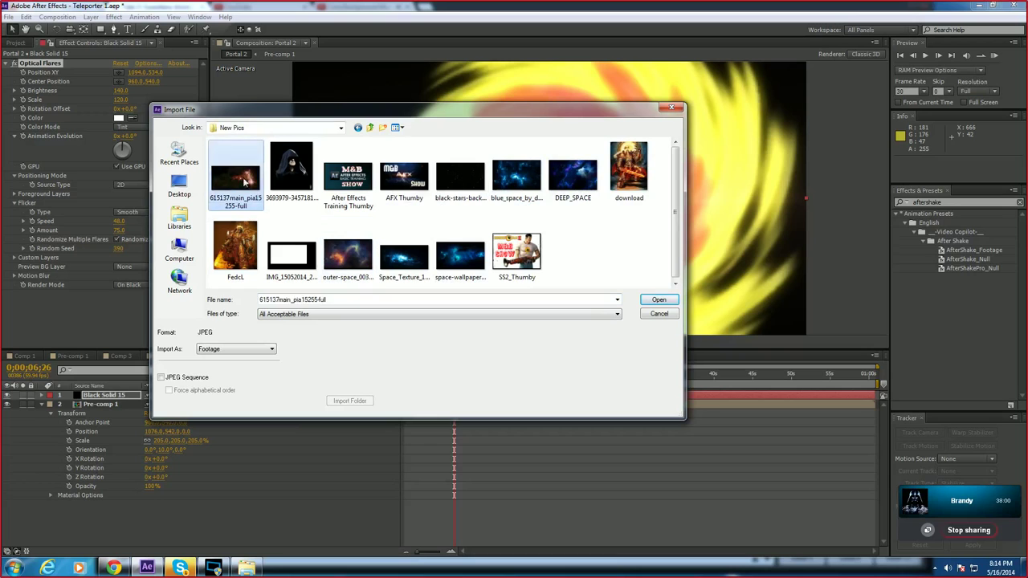
pyautogui.doubleClick(575, 178)
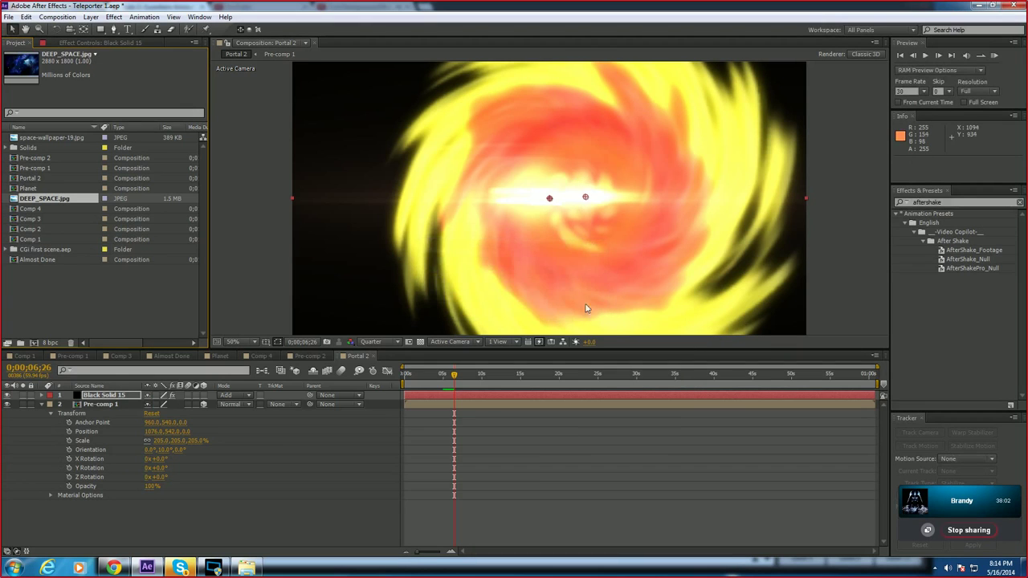
# Step: Place DEEP_SPACE.jpg beneath Pre-comp 1 as the background of Portal 2, and move the current time to 0;00;04;26
pyautogui.moveTo(64, 199); pyautogui.dragTo(95, 510)
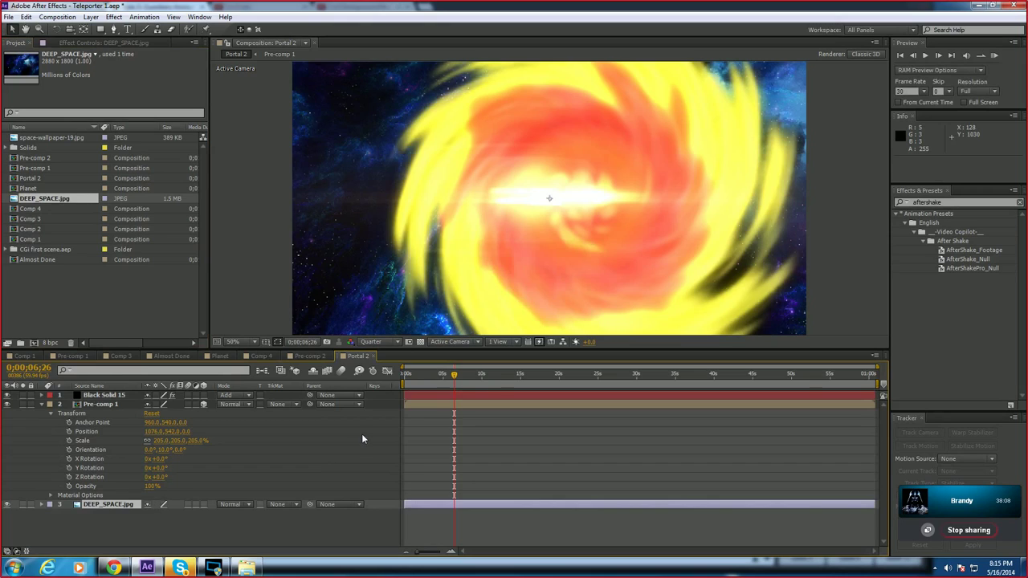
pyautogui.click(41, 404)
pyautogui.moveTo(454, 374); pyautogui.dragTo(438, 377)
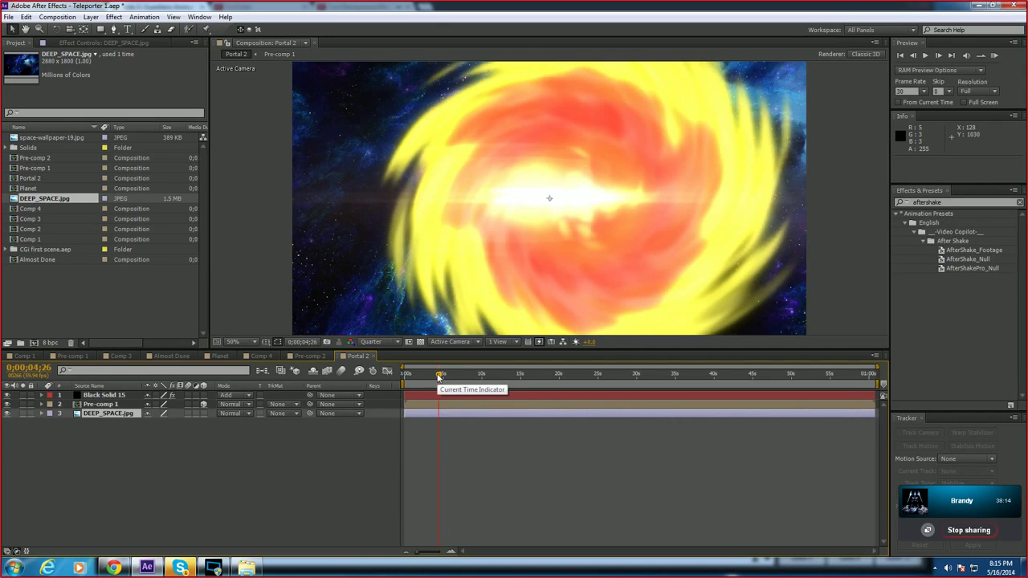
# Step: Review the ship in Comp 4 and its approach to the portal in Comp 3, and return to the Portal 2 composition
pyautogui.click(261, 356)
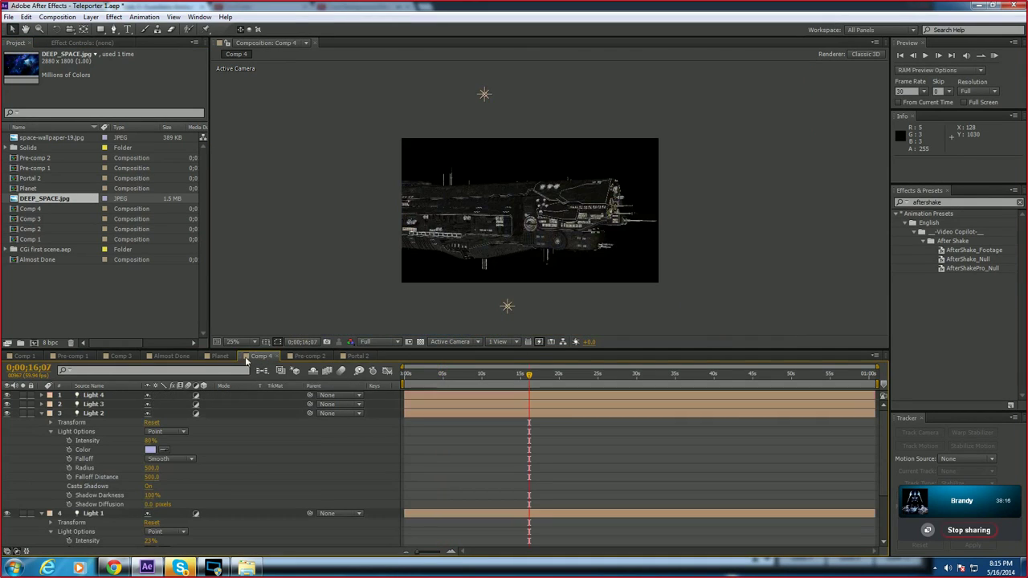
pyautogui.click(120, 356)
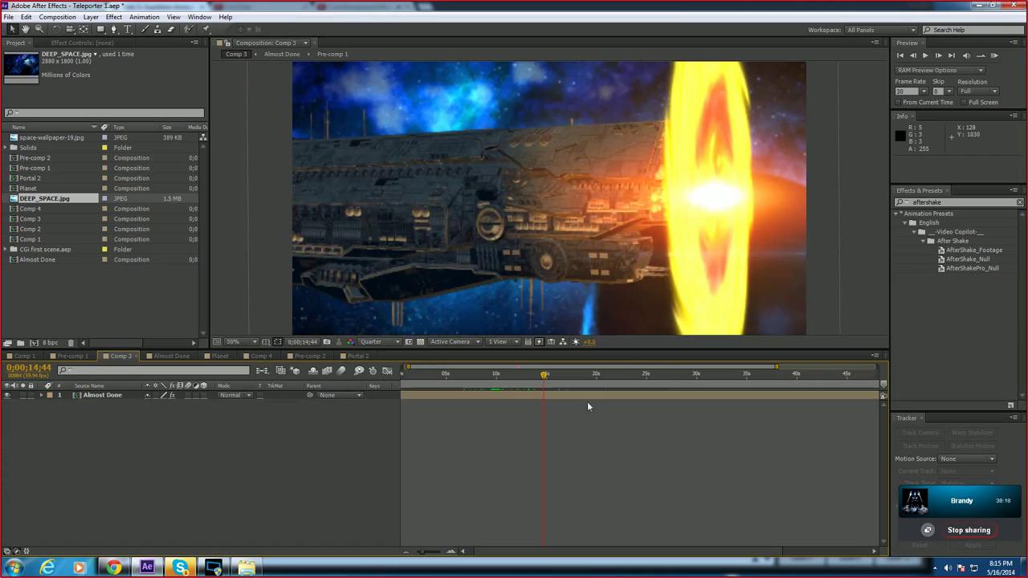
pyautogui.moveTo(543, 380); pyautogui.dragTo(526, 379)
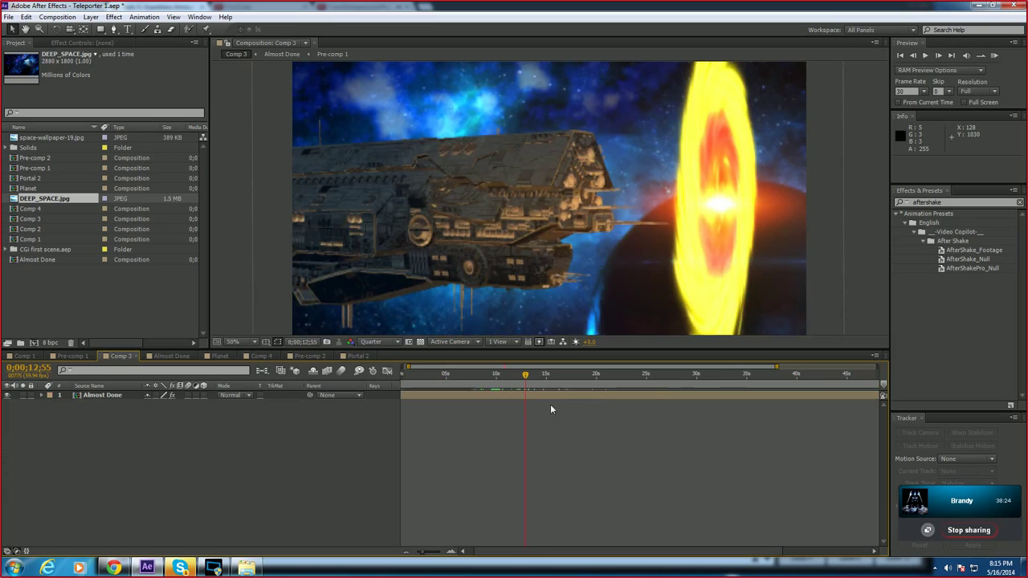
pyautogui.click(357, 355)
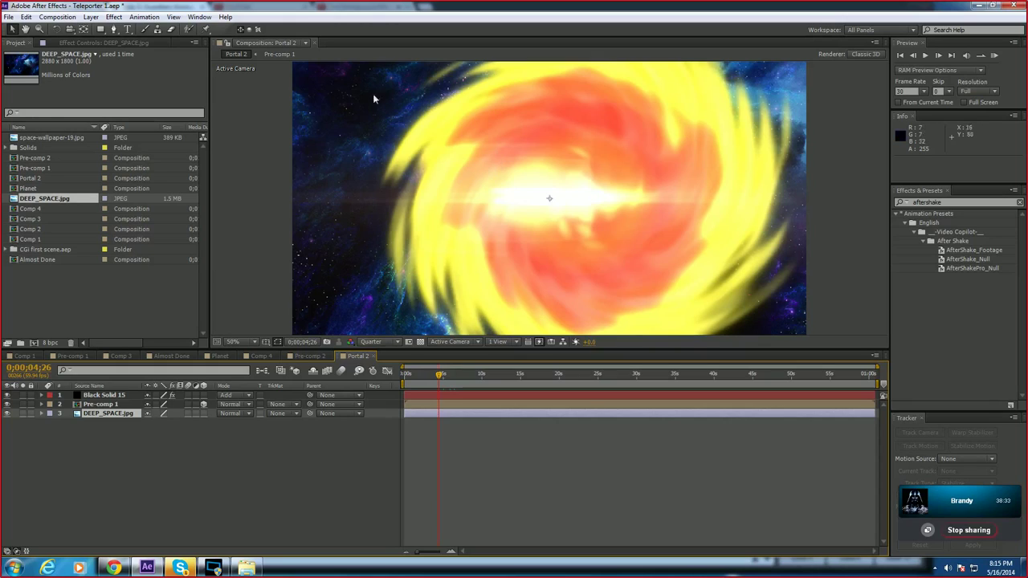
# Step: Add a comp-size black solid above the other layers in Portal 2
pyautogui.click(110, 499)
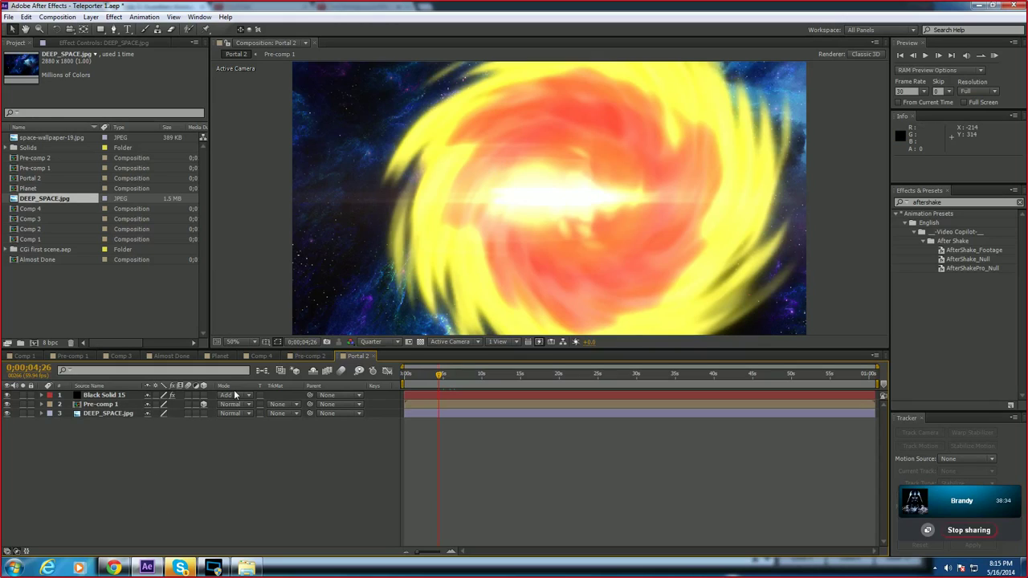
pyautogui.click(8, 17)
pyautogui.rightClick(138, 358)
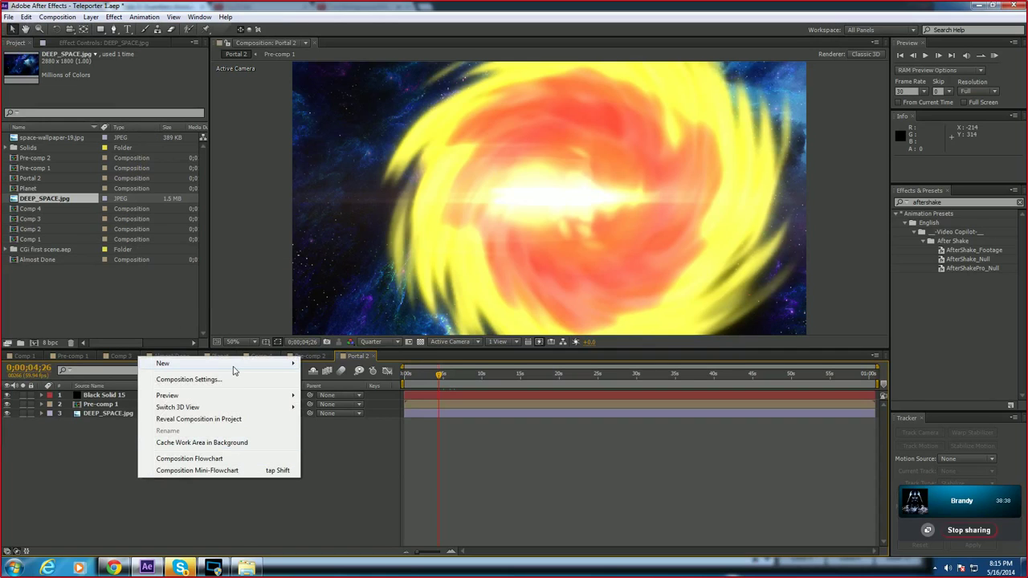
pyautogui.moveTo(287, 363)
pyautogui.click(335, 391)
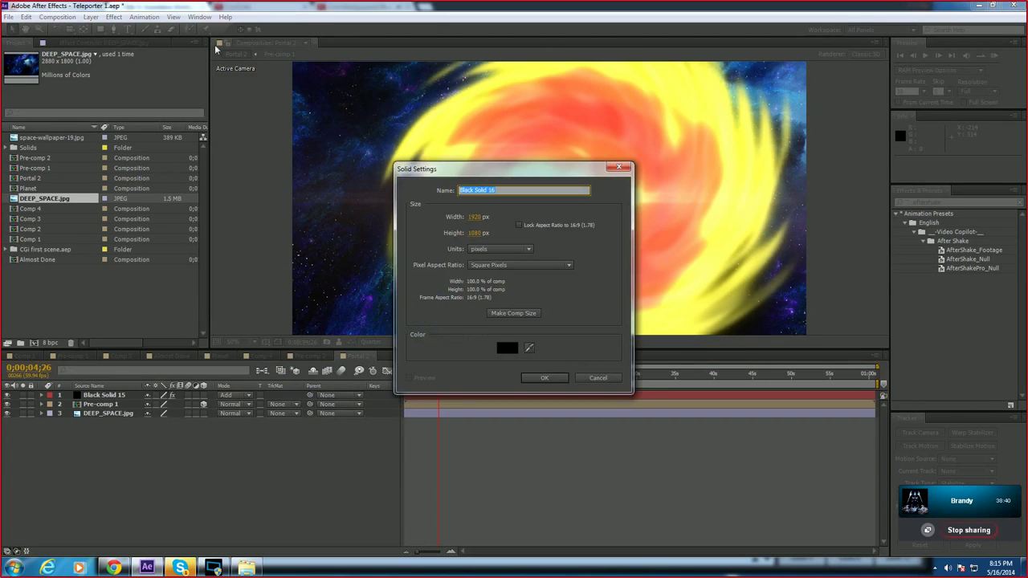
pyautogui.click(546, 378)
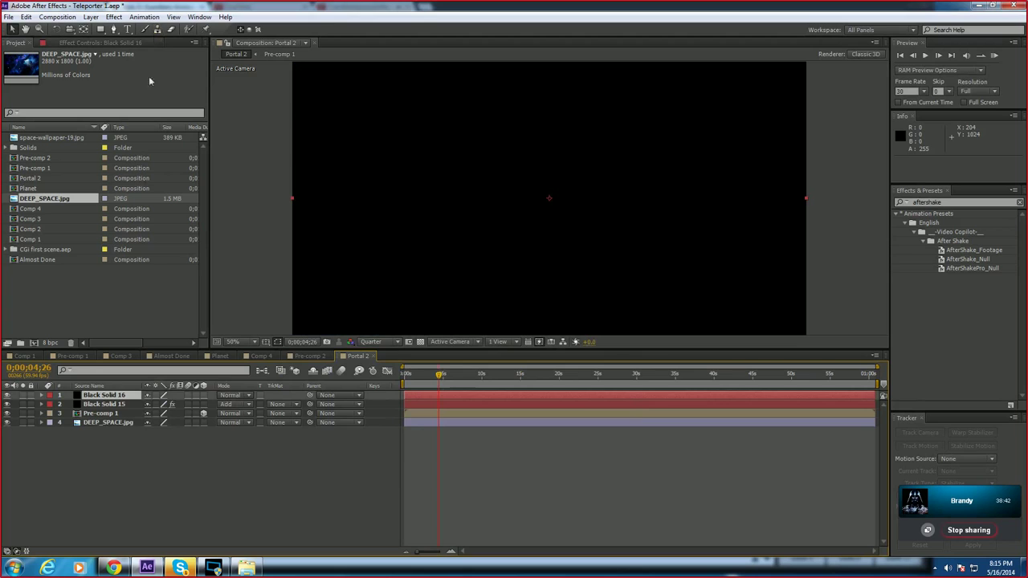
# Step: Apply the Video Copilot Element effect to the new black solid and open its Scene Setup
pyautogui.click(113, 17)
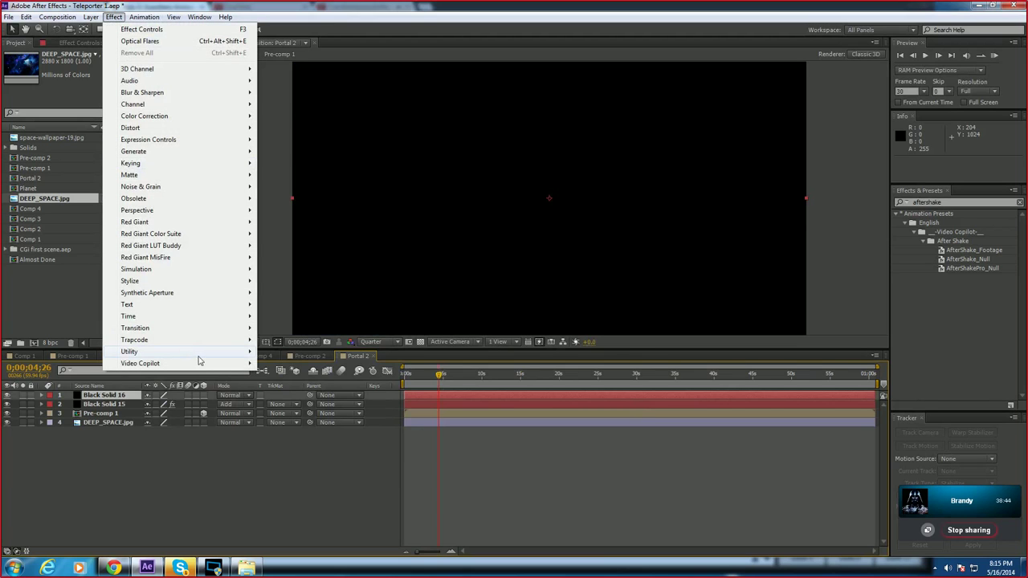
pyautogui.moveTo(217, 365)
pyautogui.click(281, 366)
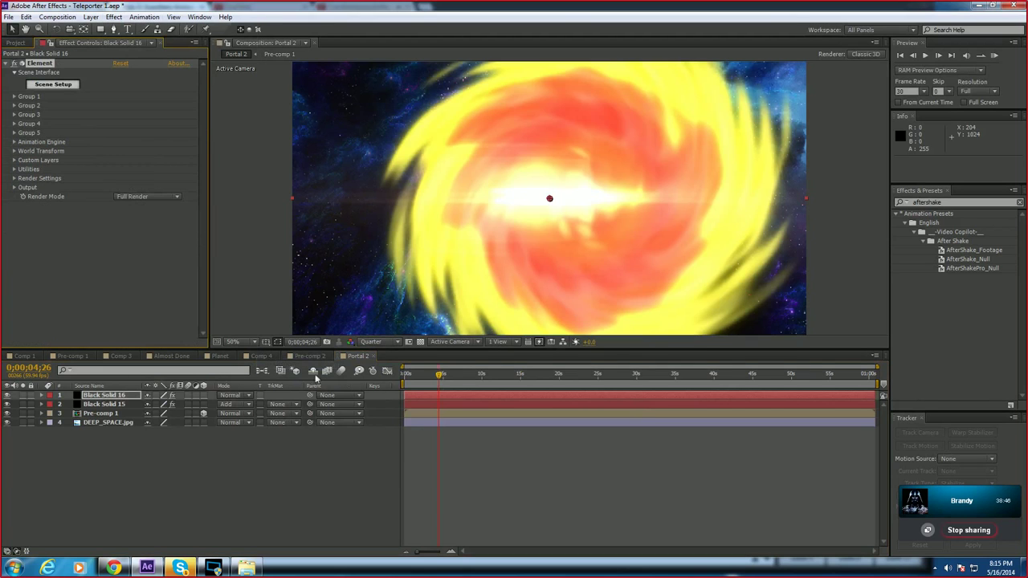
pyautogui.click(53, 83)
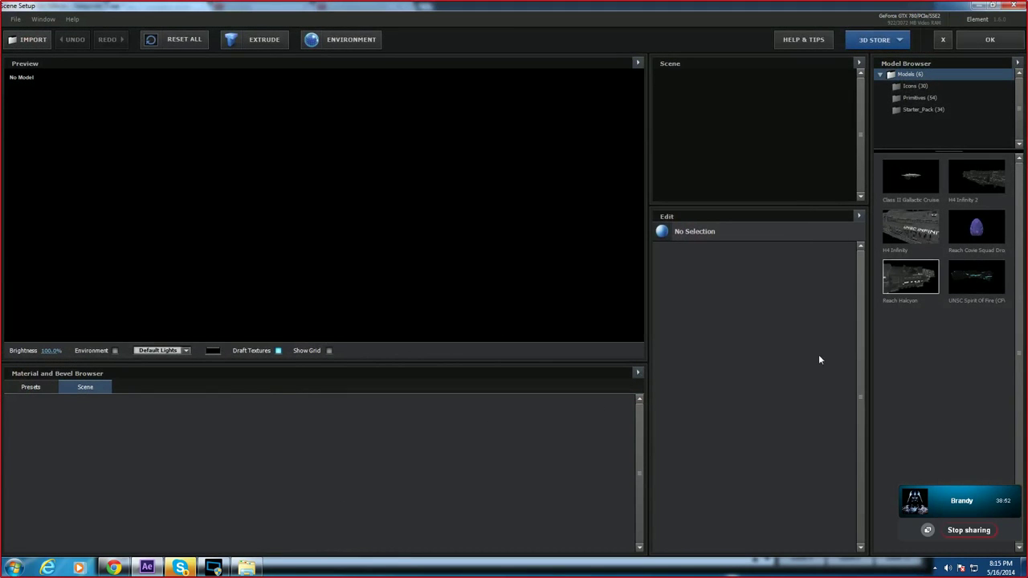
# Step: Load the H4 Infinity and H4 Infinity 2 models in turn and examine the ship's hull and nose from several angles
pyautogui.click(915, 235)
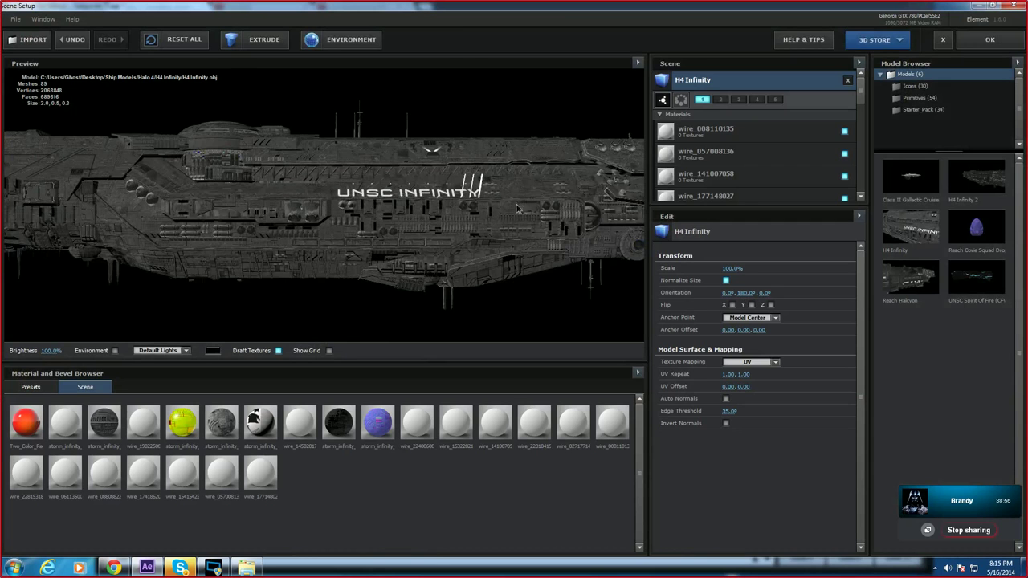
pyautogui.moveTo(519, 202); pyautogui.dragTo(385, 210)
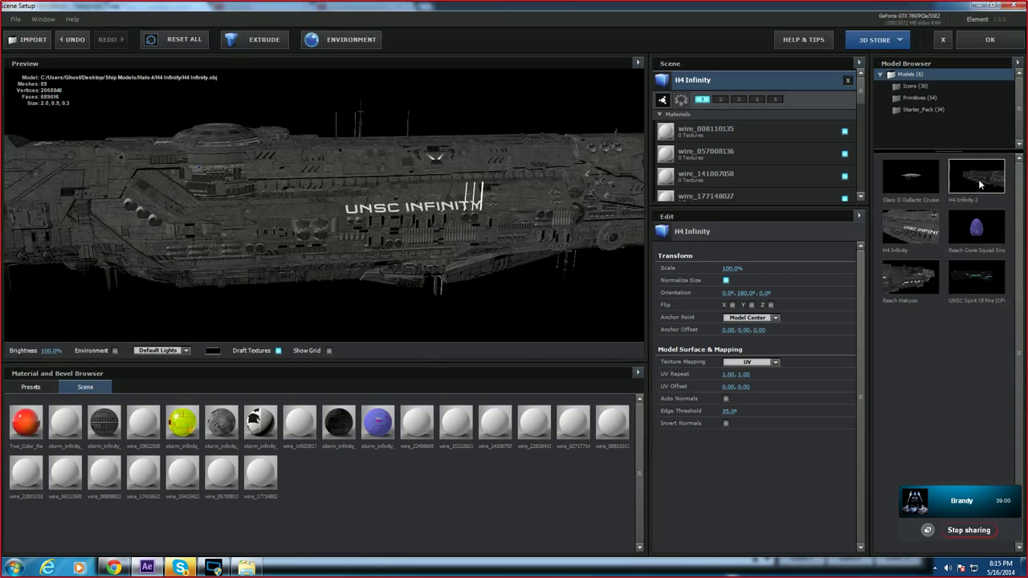
pyautogui.click(980, 184)
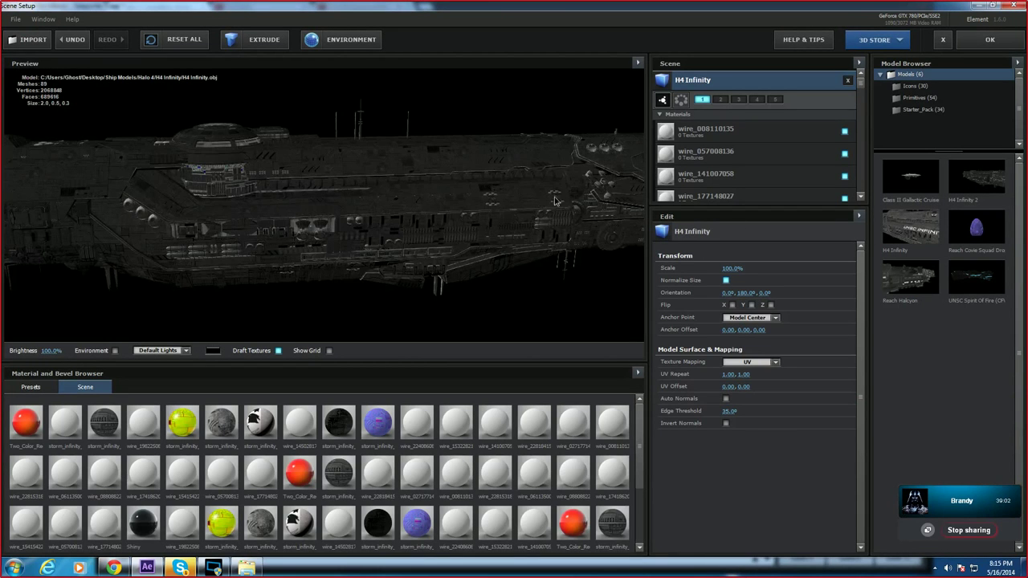
pyautogui.moveTo(554, 201); pyautogui.dragTo(470, 194)
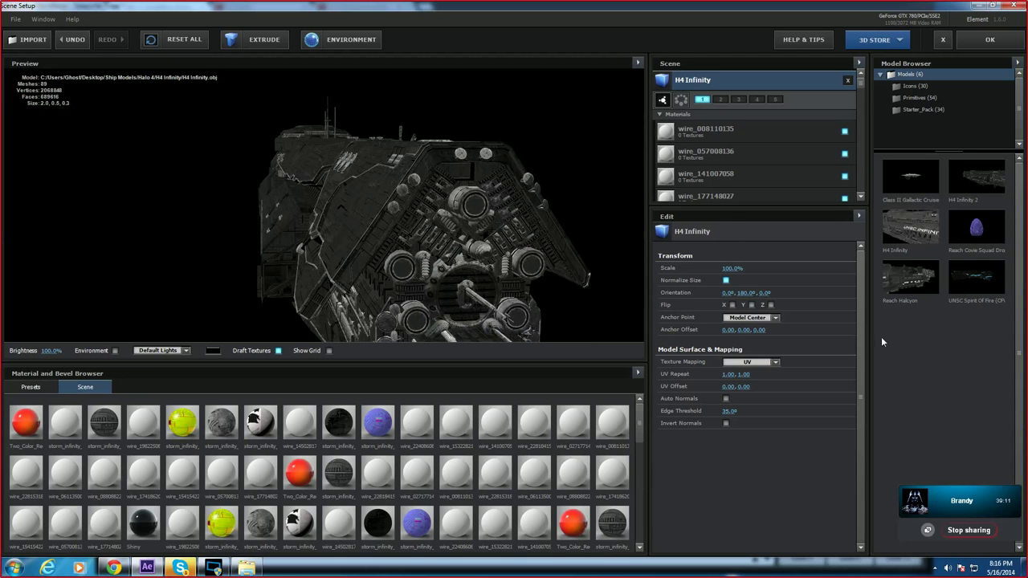
pyautogui.moveTo(386, 279); pyautogui.dragTo(413, 230)
pyautogui.scroll(3, 447, 246)
pyautogui.scroll(-3, 446, 246)
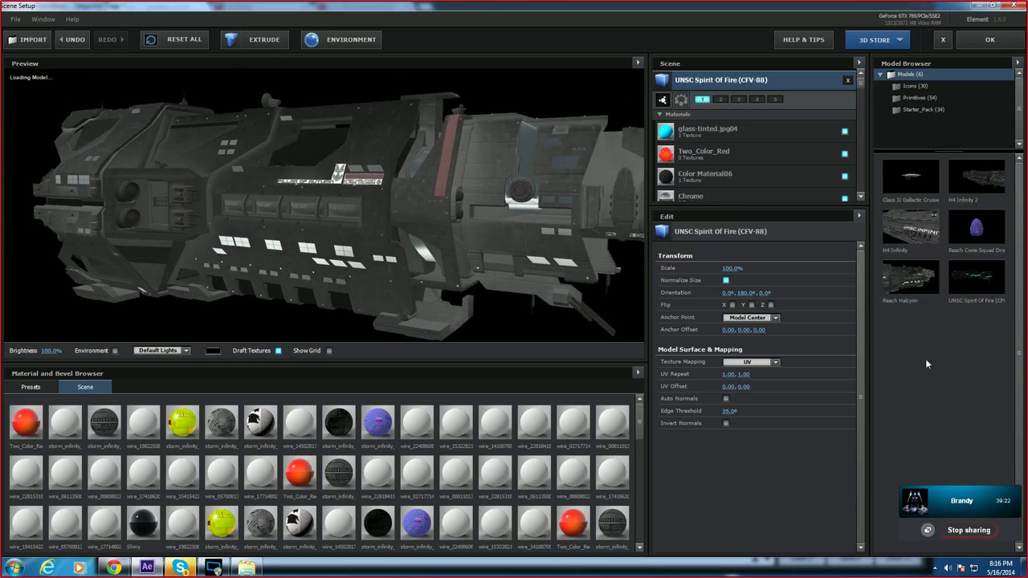
# Step: Examine the UNSC Spirit of Fire, Class II Galactic Cruiser and Reach Covie Squad Drop Pod models from several angles, keeping Scene Setup open
pyautogui.moveTo(563, 197); pyautogui.dragTo(452, 228)
pyautogui.moveTo(289, 239); pyautogui.dragTo(403, 236)
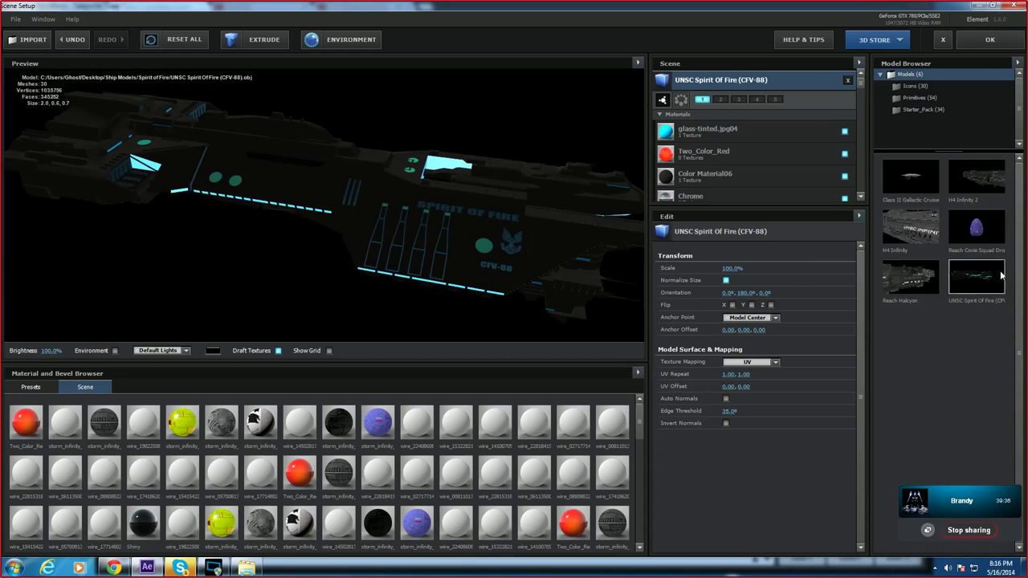
pyautogui.click(925, 186)
pyautogui.moveTo(296, 237); pyautogui.dragTo(238, 224)
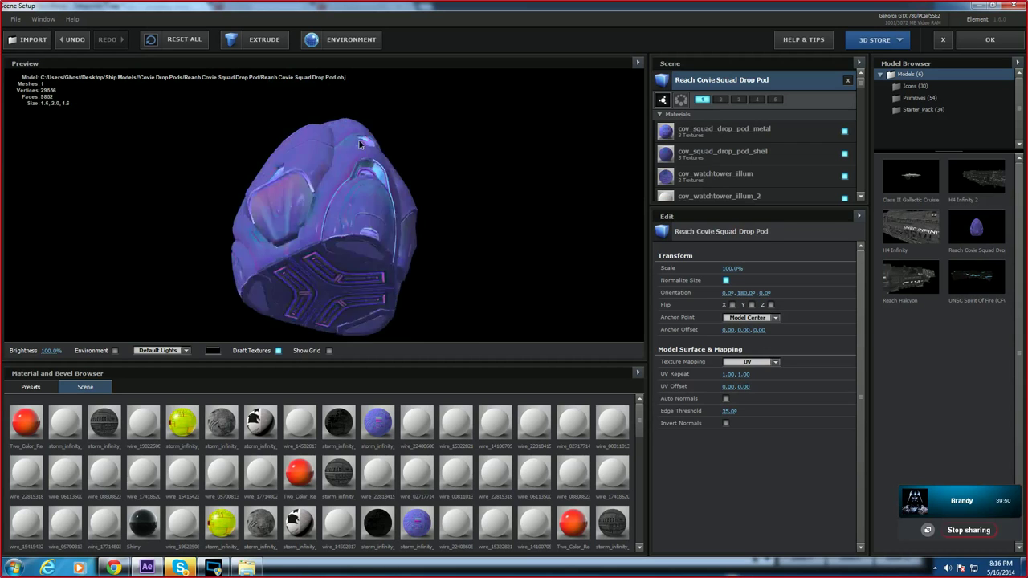
pyautogui.moveTo(359, 141); pyautogui.dragTo(488, 175)
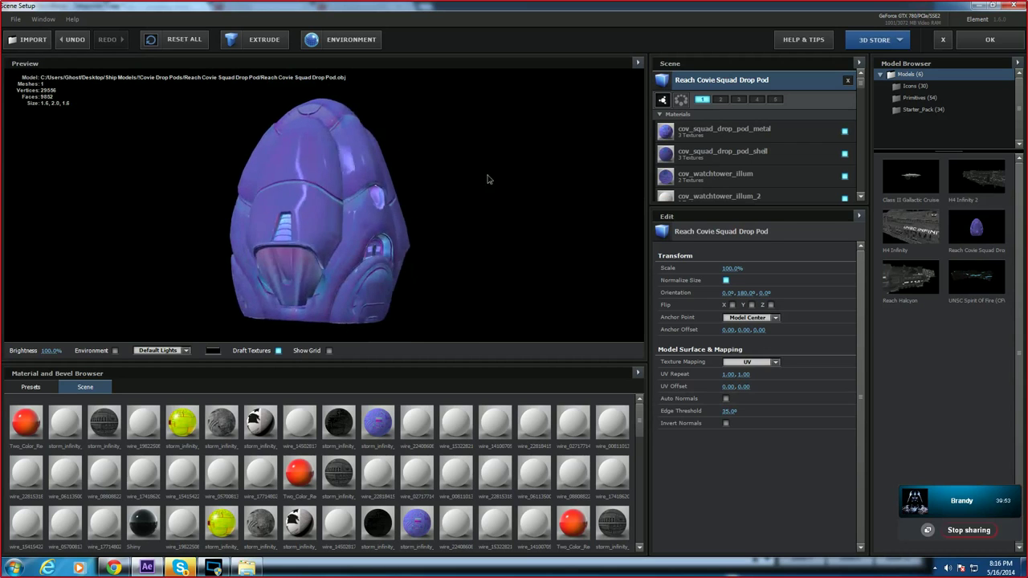
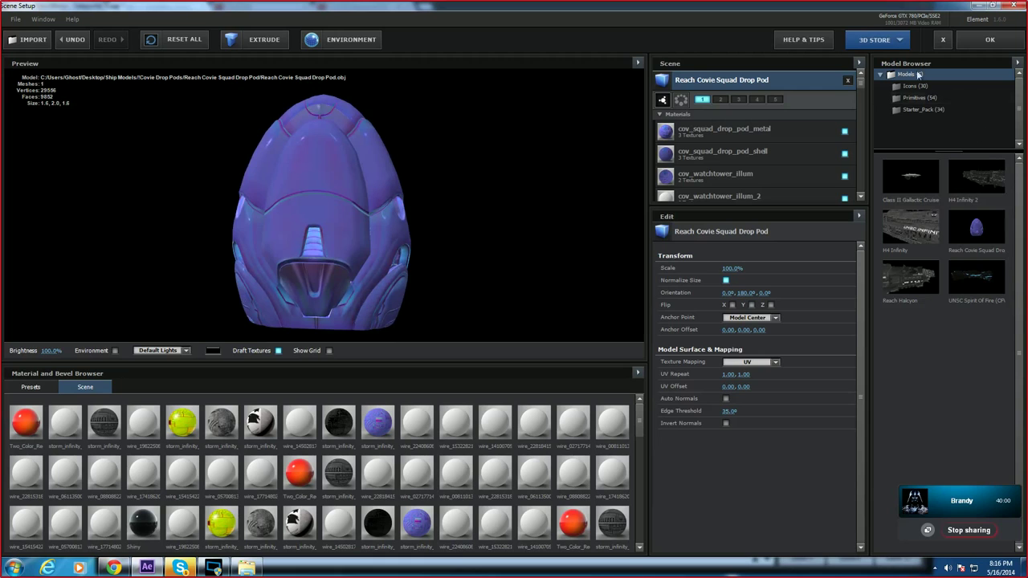
pyautogui.click(943, 41)
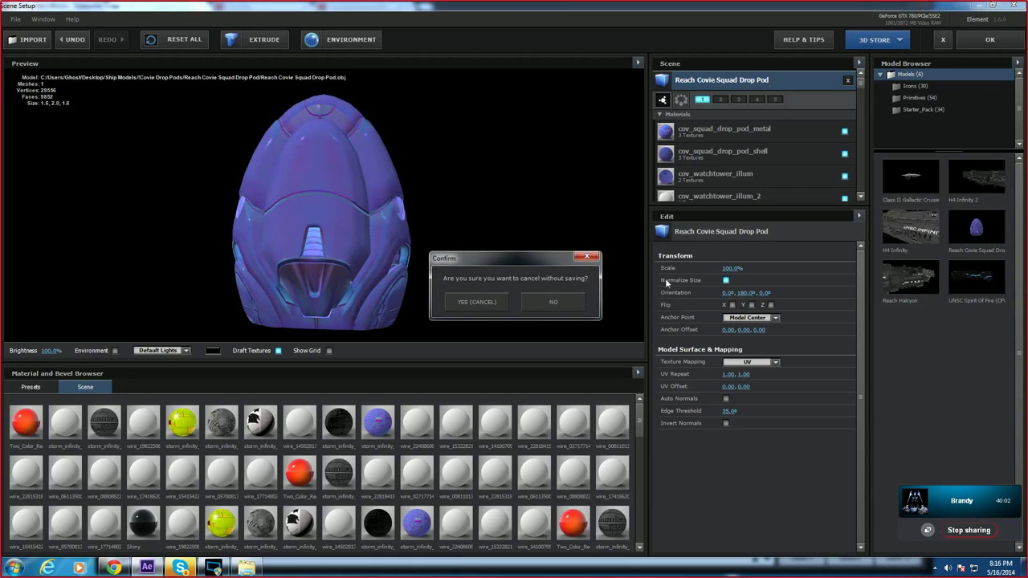
pyautogui.click(544, 303)
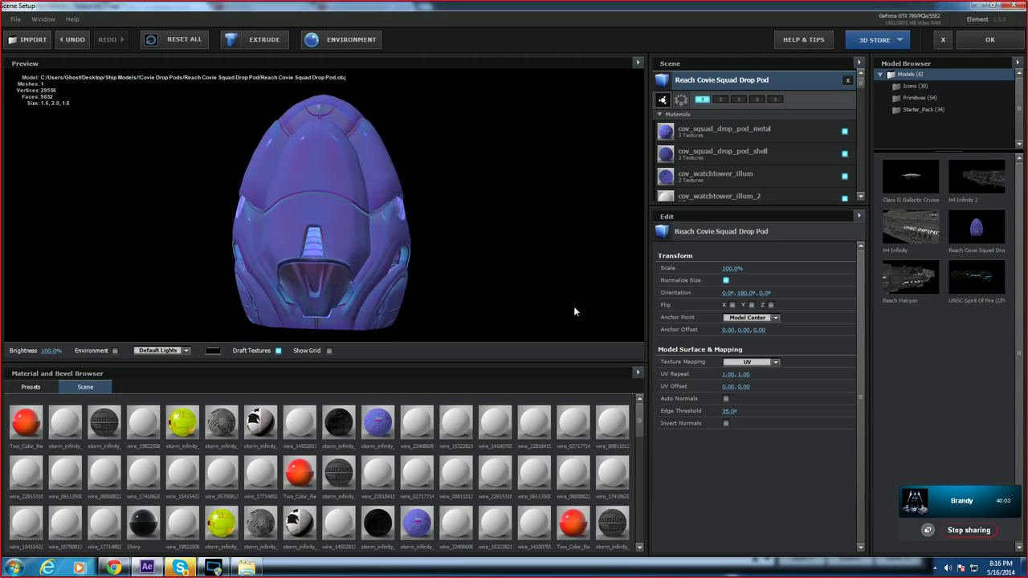
# Step: Import Reach Frigate.obj from the Reach Frigate folder in Ship Models and examine the ship from the side
pyautogui.click(13, 40)
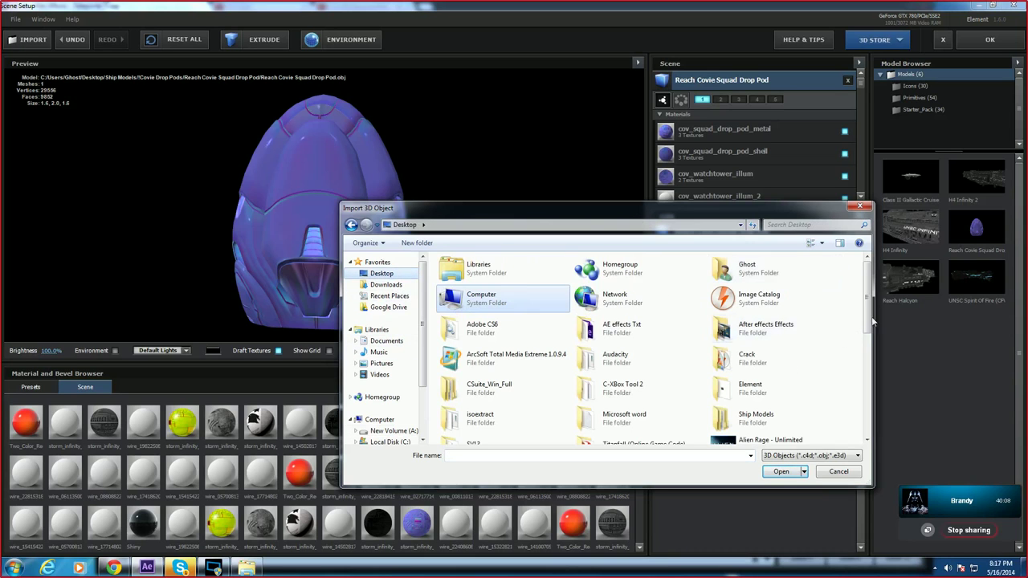
pyautogui.moveTo(867, 299); pyautogui.dragTo(867, 321)
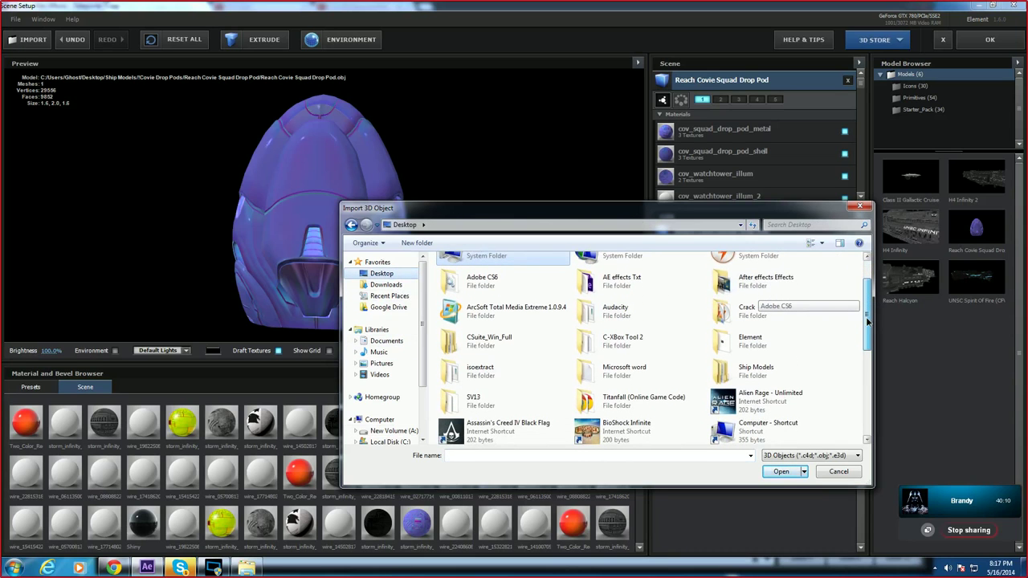
pyautogui.doubleClick(791, 368)
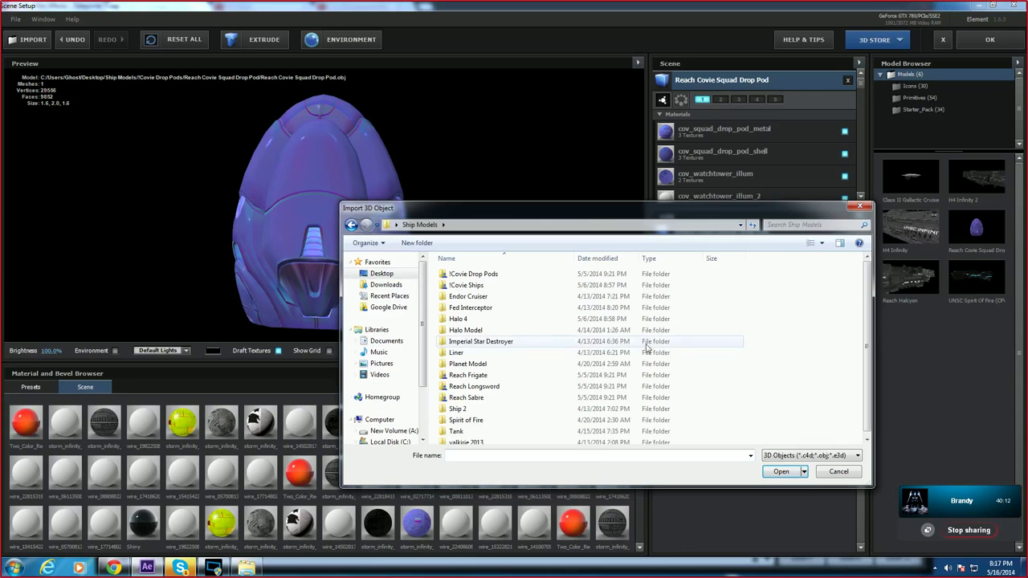
pyautogui.scroll(-1, 490, 293)
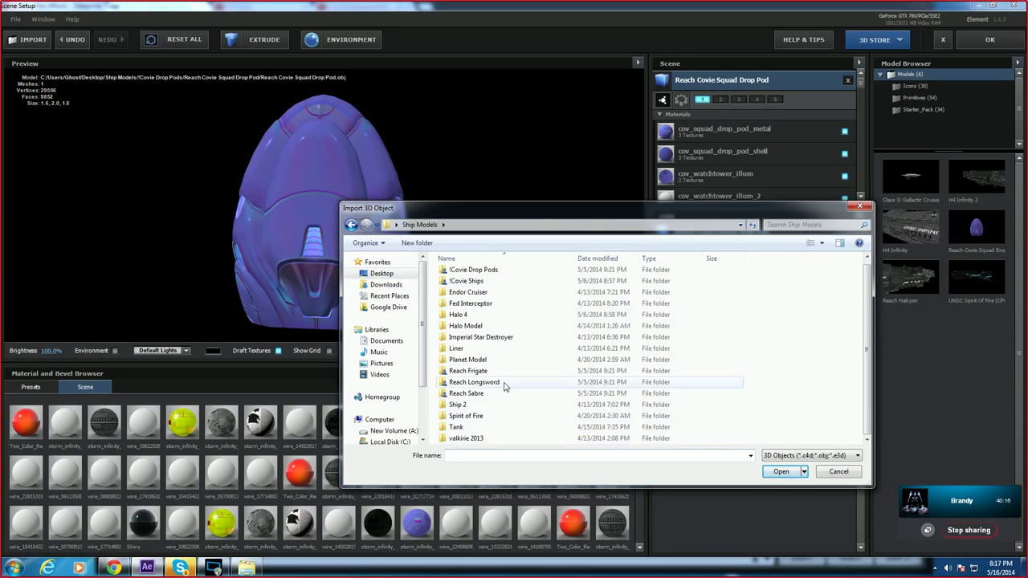
pyautogui.scroll(1, 488, 396)
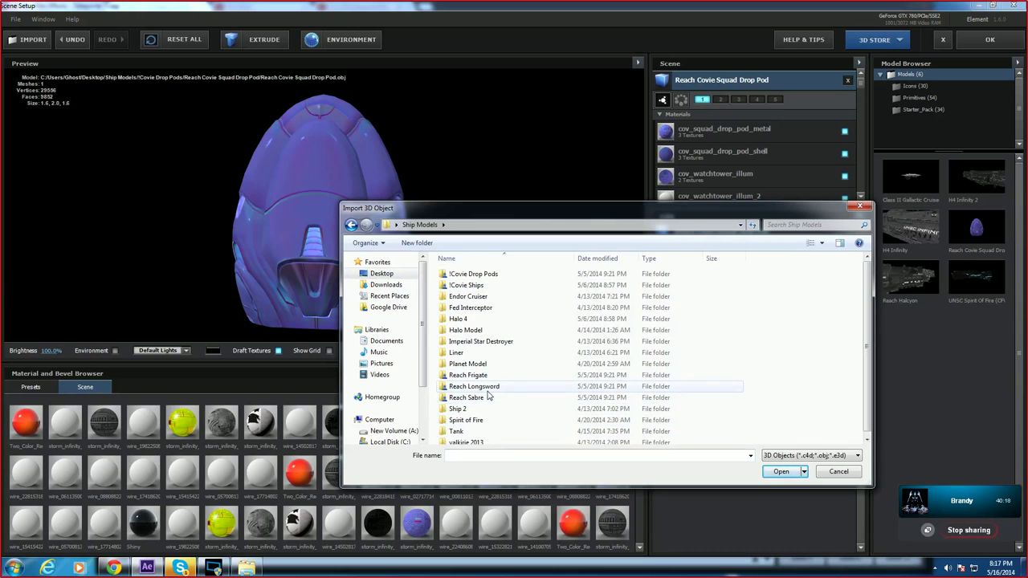
pyautogui.doubleClick(470, 375)
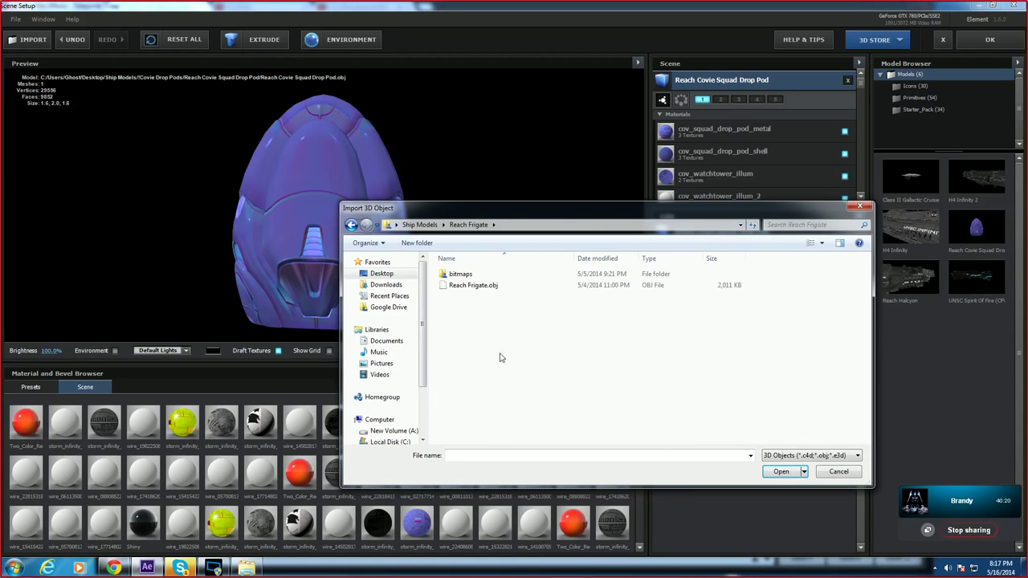
pyautogui.doubleClick(461, 275)
pyautogui.click(351, 225)
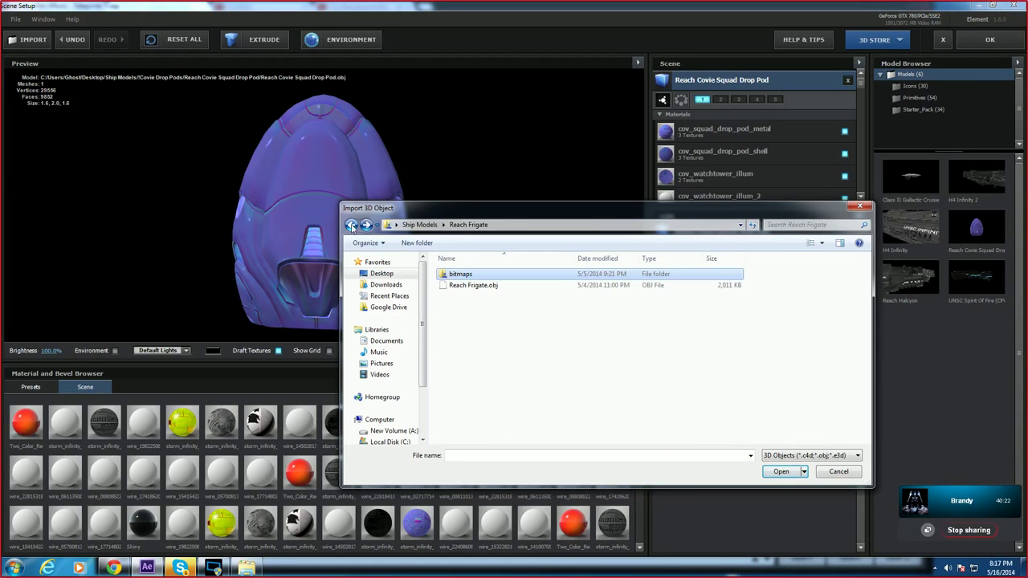
pyautogui.doubleClick(466, 286)
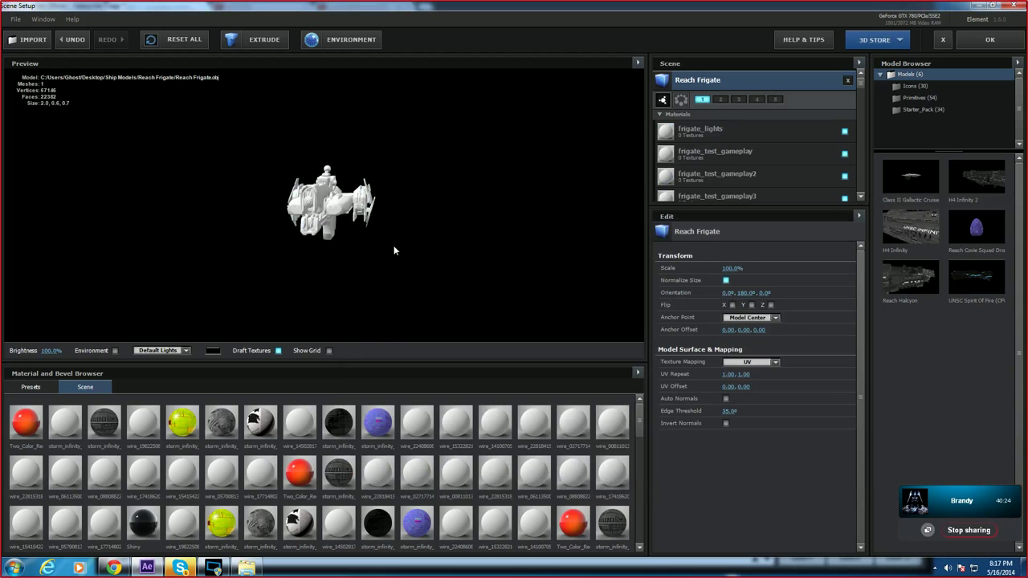
pyautogui.moveTo(292, 214); pyautogui.dragTo(610, 182)
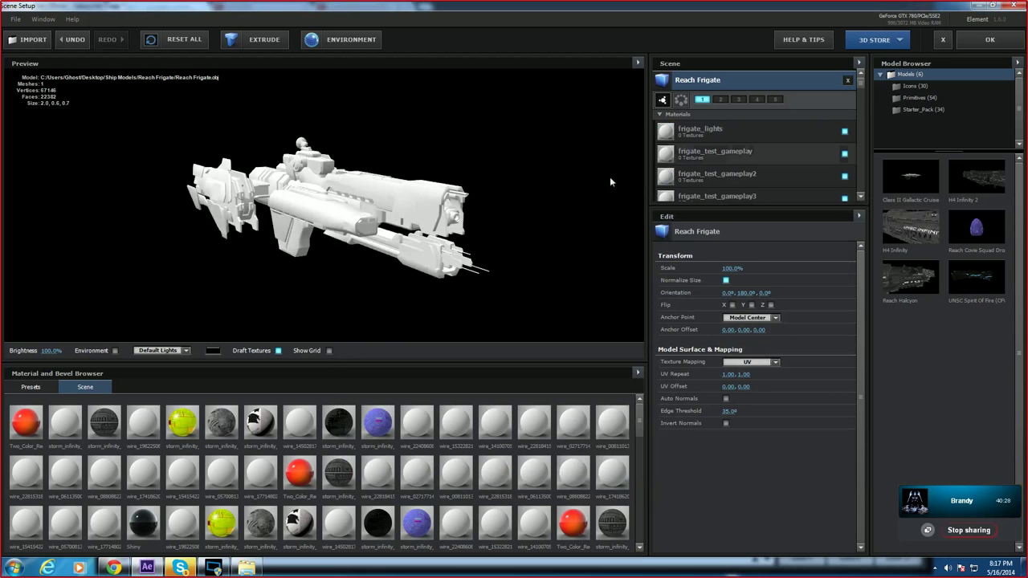
# Step: Remove the Reach Frigate and all the other loaded models from the scene
pyautogui.click(848, 81)
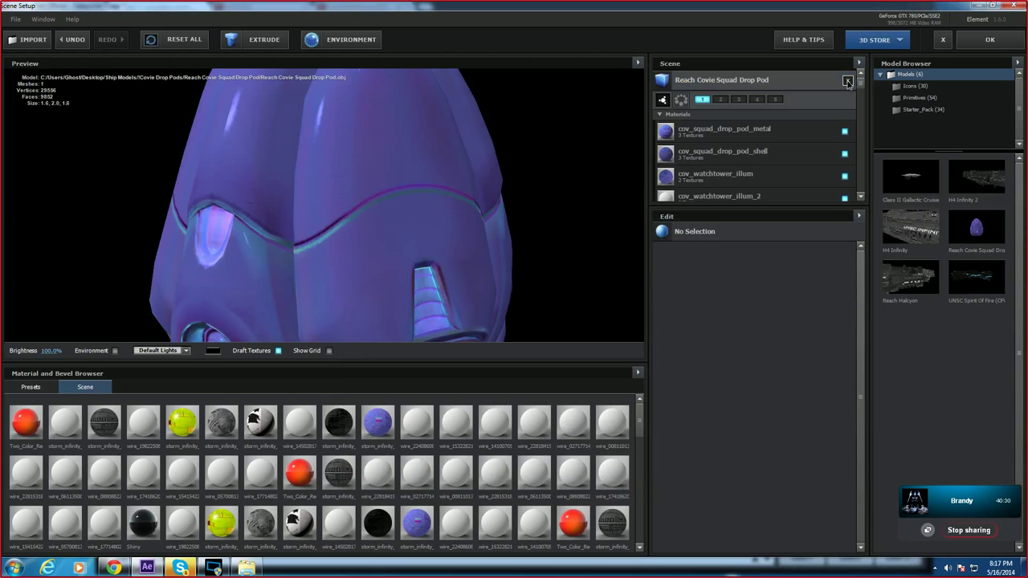
pyautogui.click(847, 81)
pyautogui.click(847, 81)
pyautogui.click(848, 81)
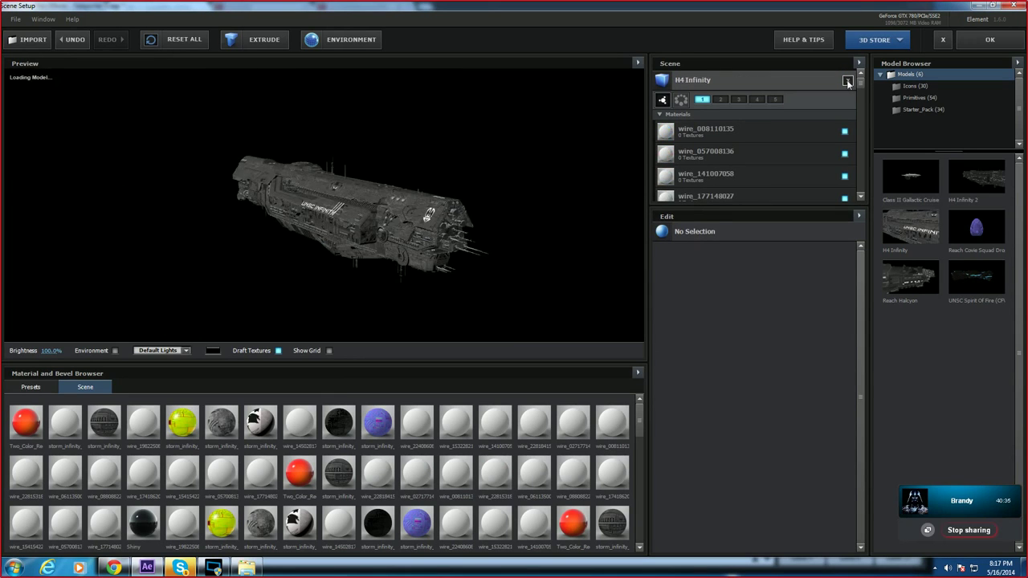
pyautogui.click(847, 81)
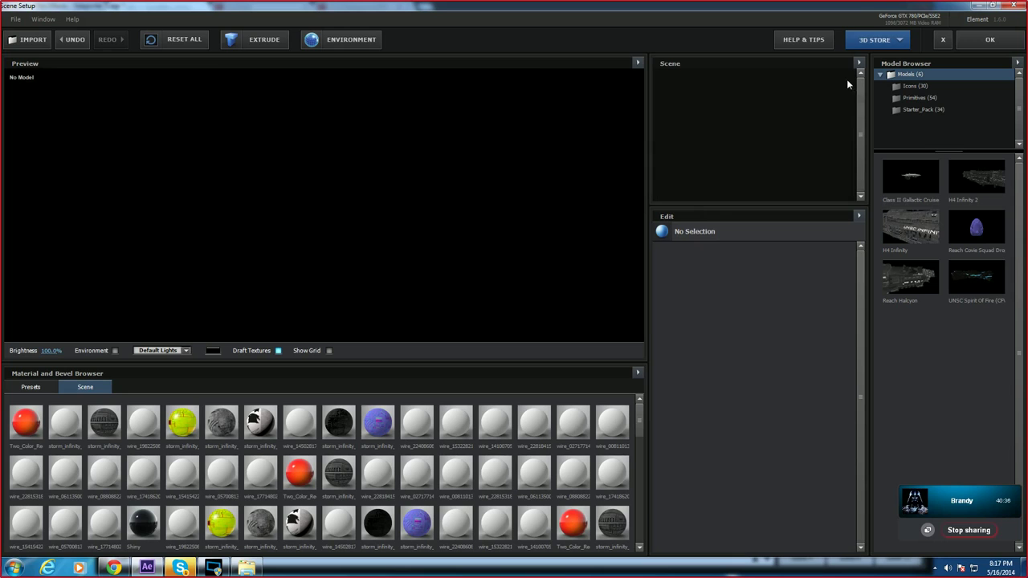
# Step: Import Reach Cruiser.obj from the !Covie Ships folder in Ship Models and view it from the side
pyautogui.click(14, 40)
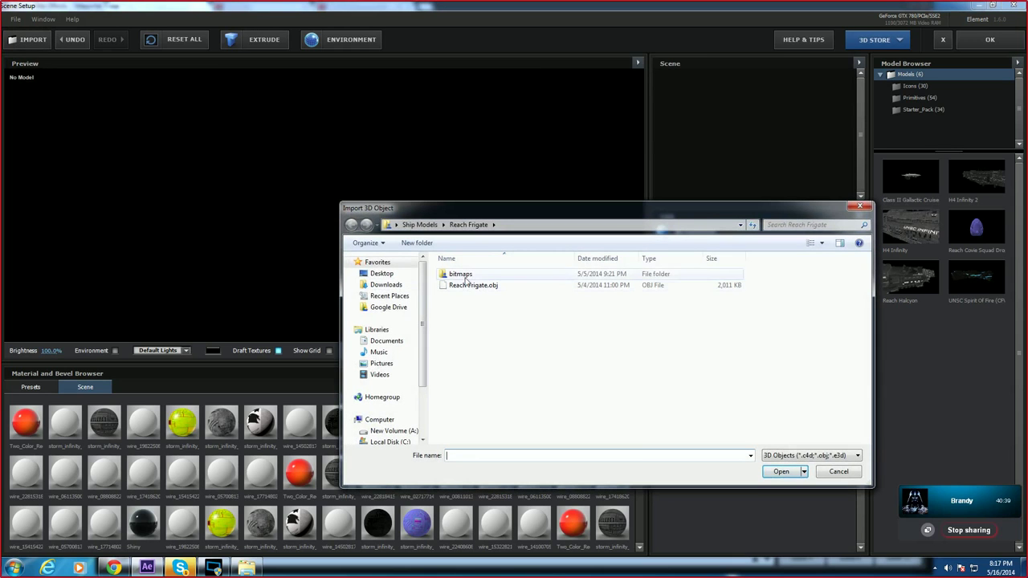
pyautogui.click(421, 225)
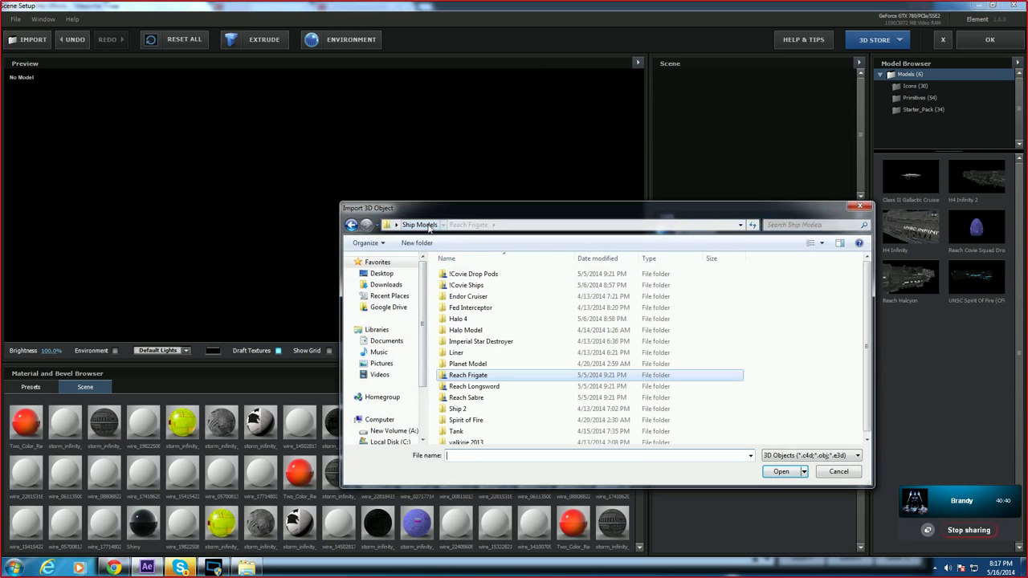
pyautogui.doubleClick(480, 287)
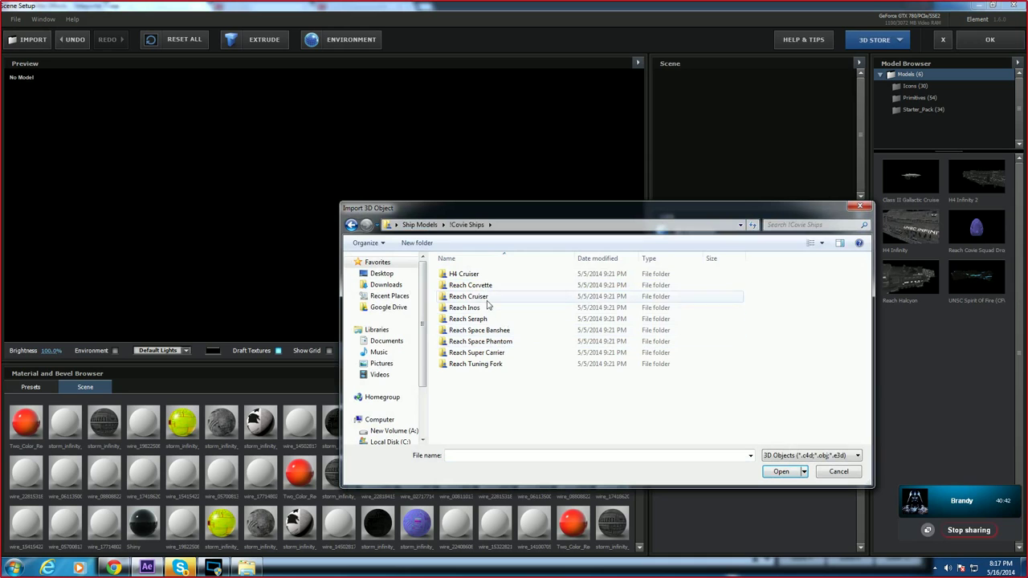
pyautogui.doubleClick(470, 297)
pyautogui.doubleClick(472, 285)
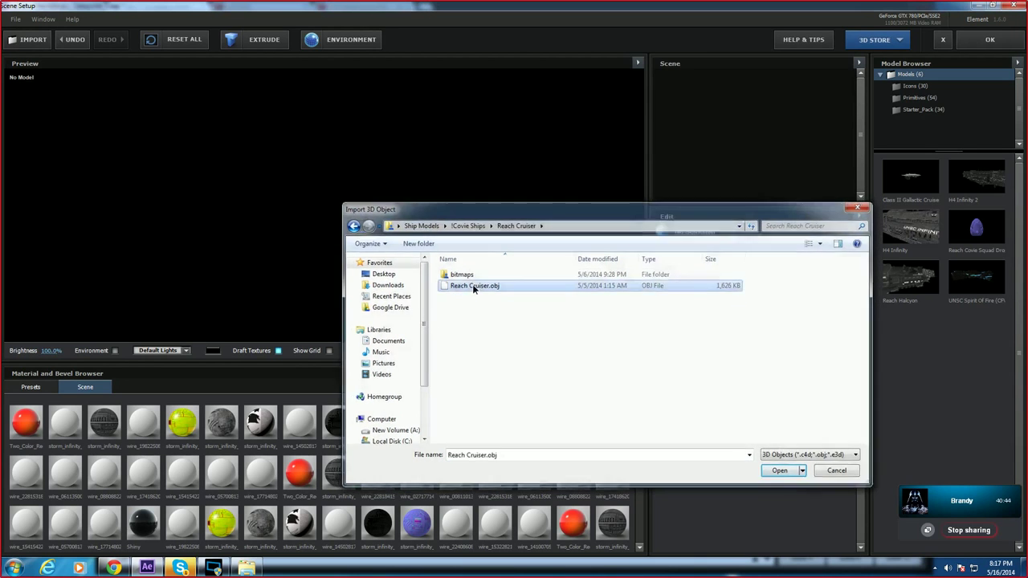
pyautogui.moveTo(336, 239); pyautogui.dragTo(623, 173)
# Step: Compare the settings of the Reach Cruiser's cruiser and cruiser_illum materials, ending with the cruiser material selected
pyautogui.click(696, 154)
pyautogui.click(702, 138)
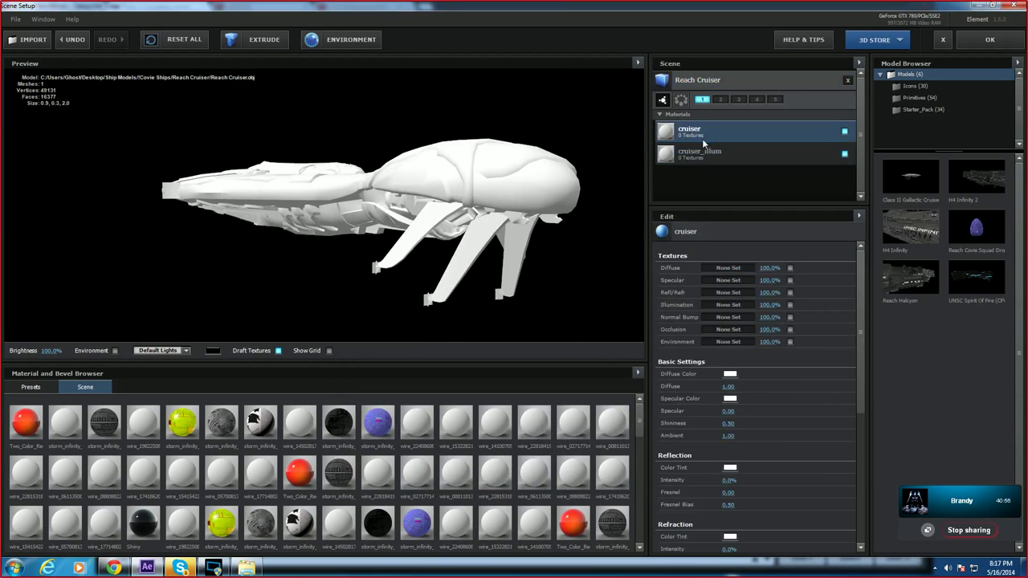
pyautogui.click(706, 153)
pyautogui.click(707, 135)
pyautogui.click(707, 151)
pyautogui.click(708, 138)
pyautogui.moveTo(536, 161); pyautogui.dragTo(460, 205)
pyautogui.doubleClick(690, 136)
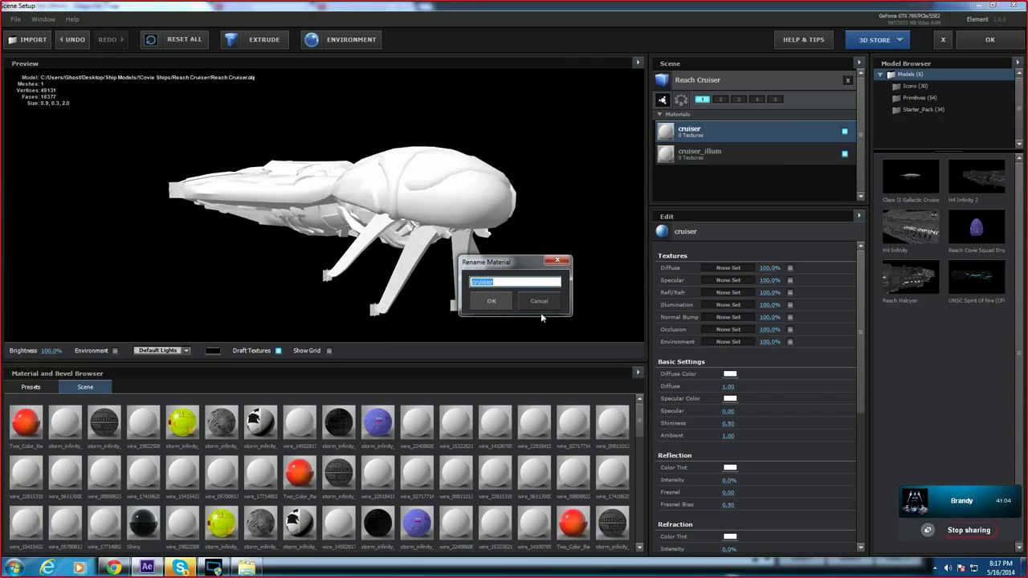
pyautogui.click(558, 260)
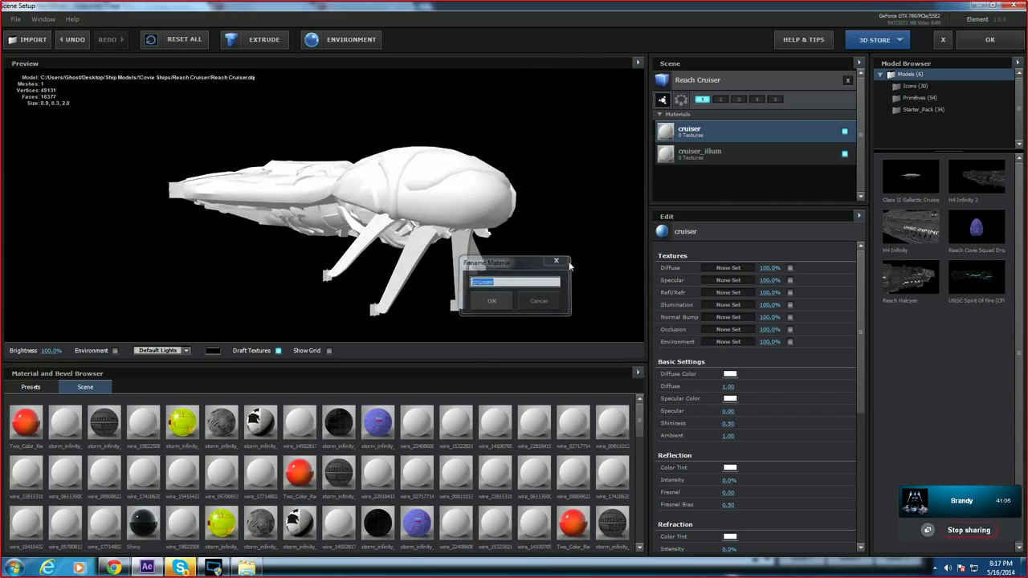
# Step: Load cruiser_diff from the Reach Cruiser bitmaps folder as the cruiser material's diffuse texture
pyautogui.click(721, 270)
pyautogui.click(807, 227)
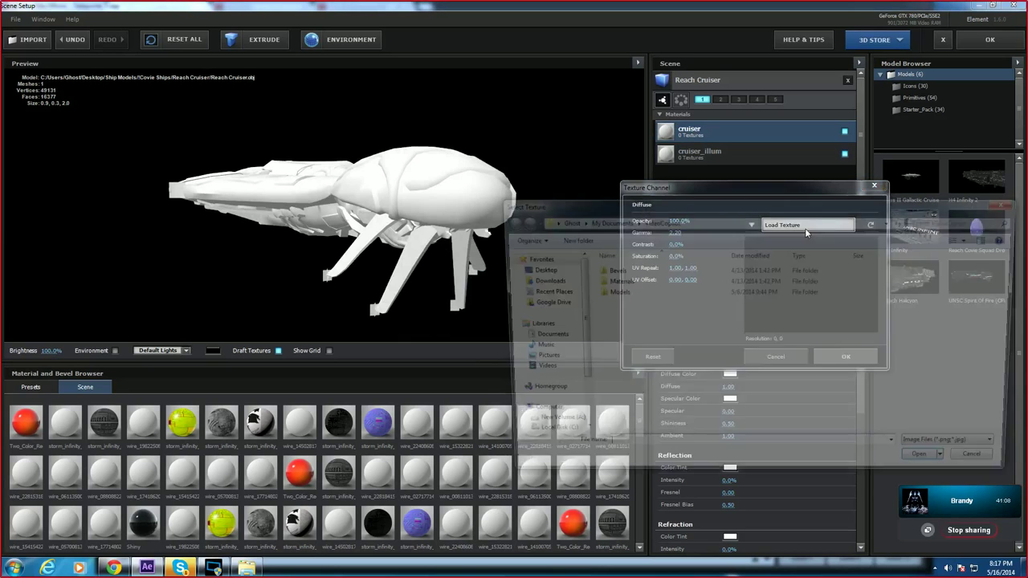
pyautogui.moveTo(560, 210); pyautogui.dragTo(464, 199)
pyautogui.click(438, 258)
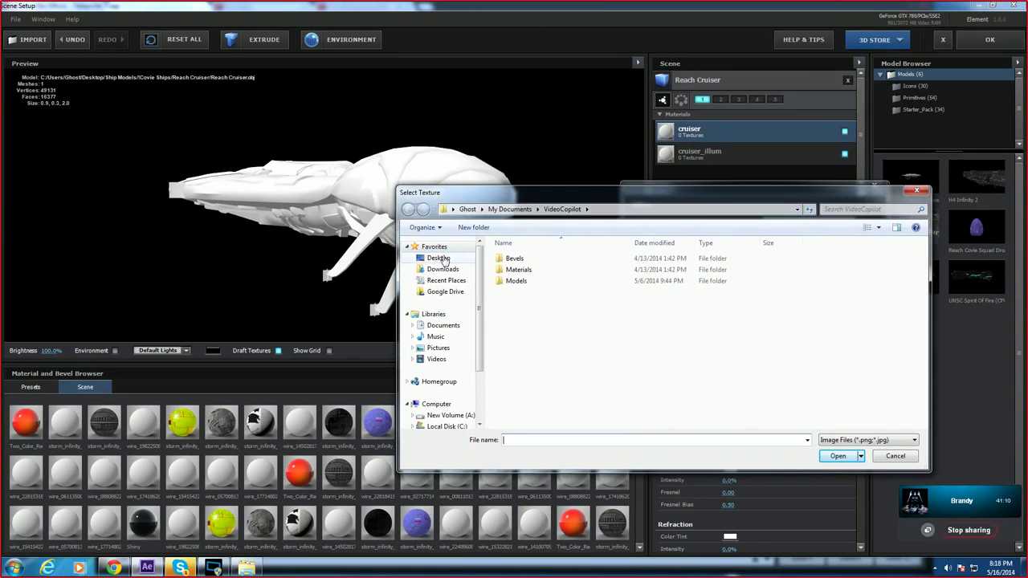
pyautogui.doubleClick(820, 407)
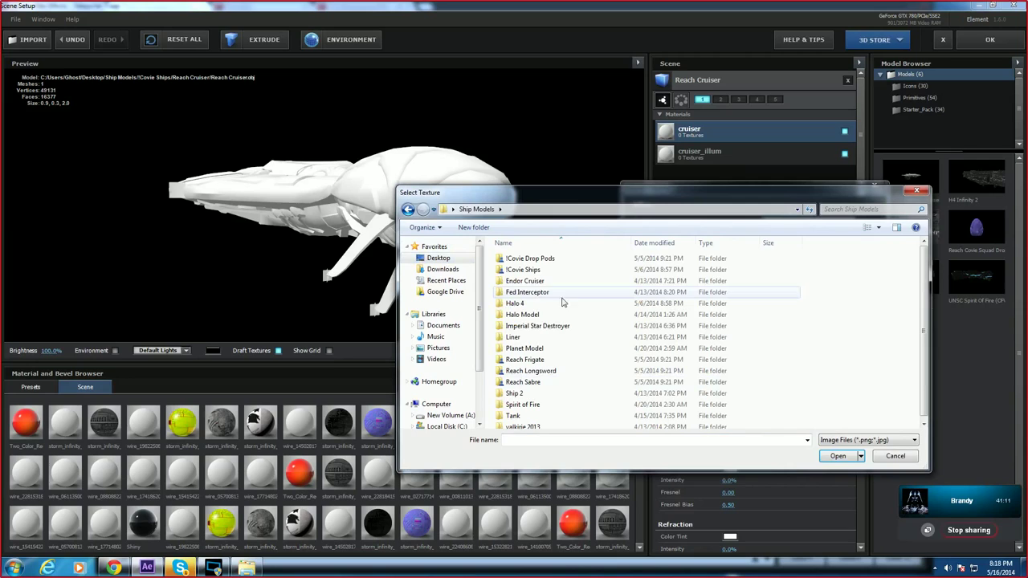
pyautogui.doubleClick(522, 270)
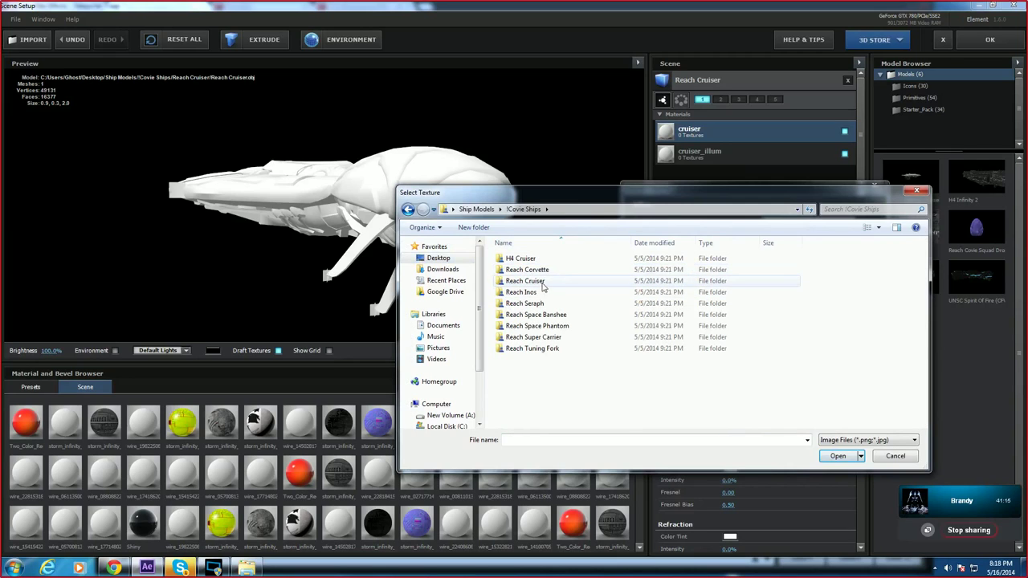
pyautogui.doubleClick(526, 281)
pyautogui.doubleClick(518, 259)
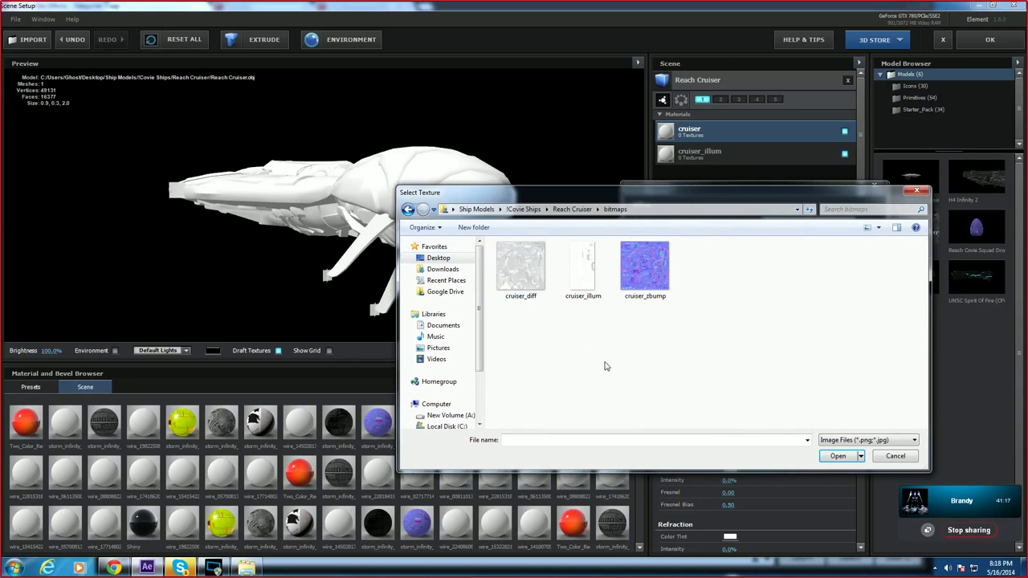
pyautogui.moveTo(582, 204); pyautogui.dragTo(591, 241)
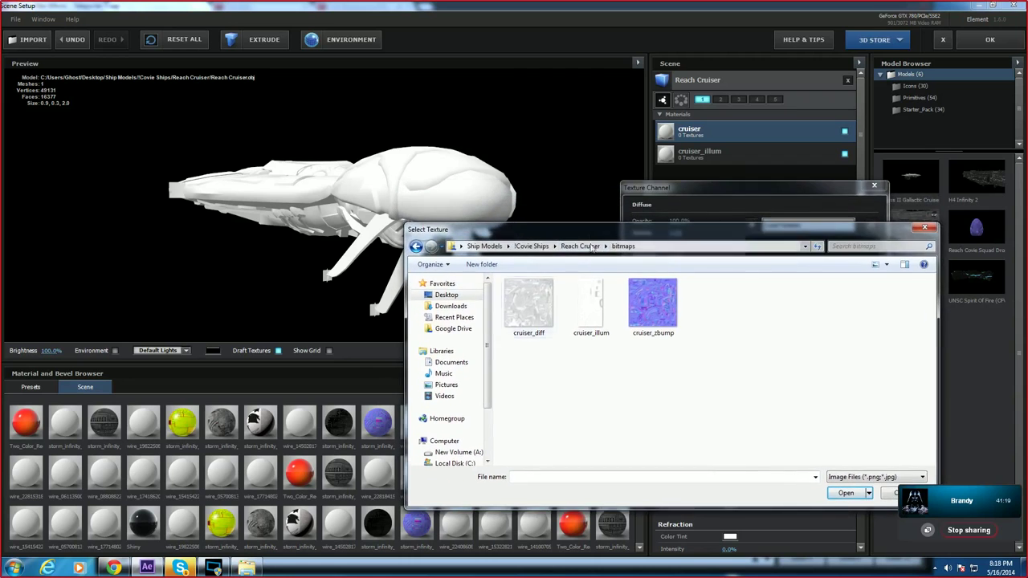
pyautogui.doubleClick(528, 303)
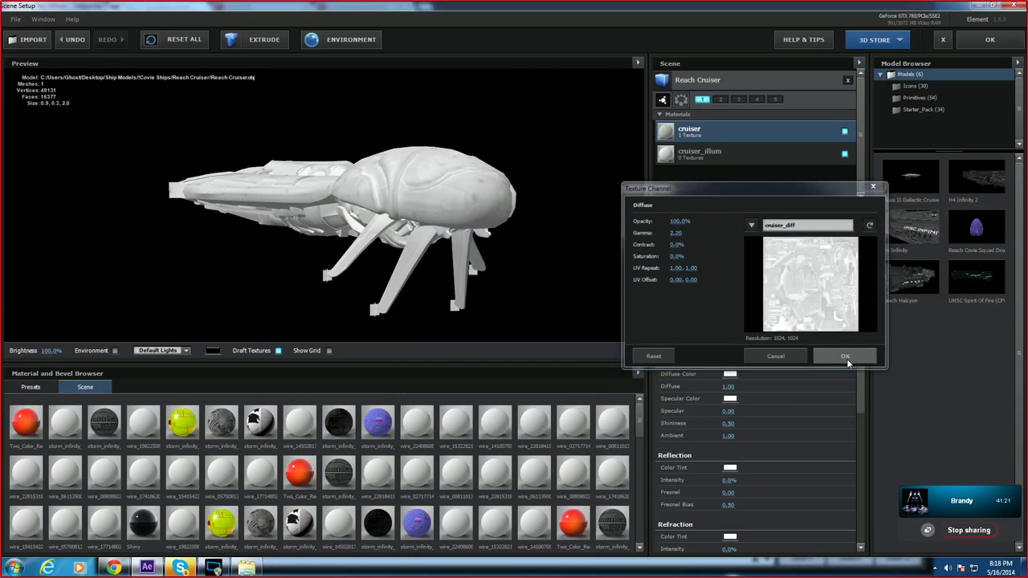
pyautogui.click(846, 357)
# Step: Load cruiser_zbump from the Reach Cruiser bitmaps folder as the cruiser material's normal bump texture
pyautogui.scroll(4, 454, 202)
pyautogui.moveTo(454, 202); pyautogui.dragTo(726, 286)
pyautogui.click(736, 318)
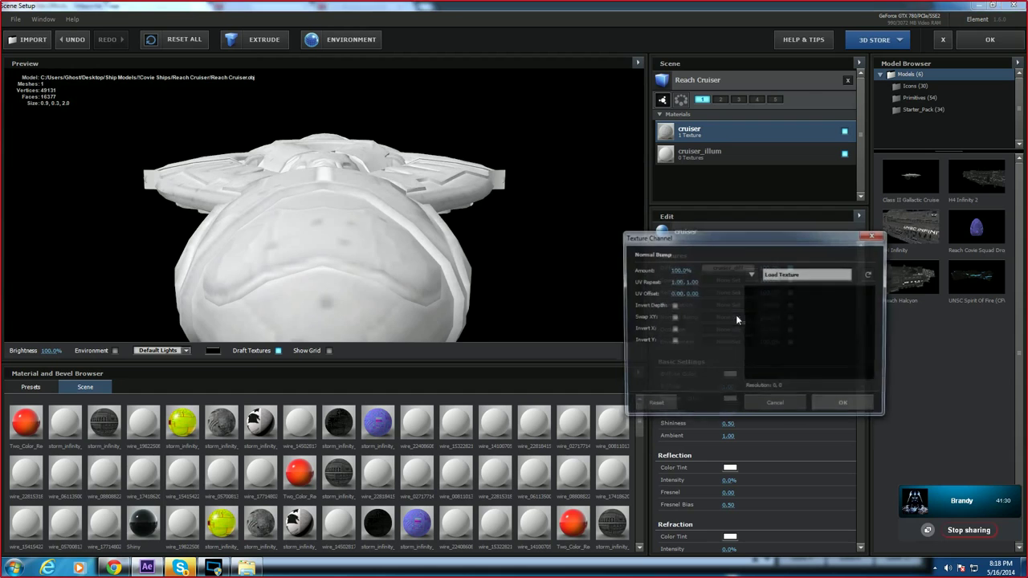
pyautogui.click(792, 274)
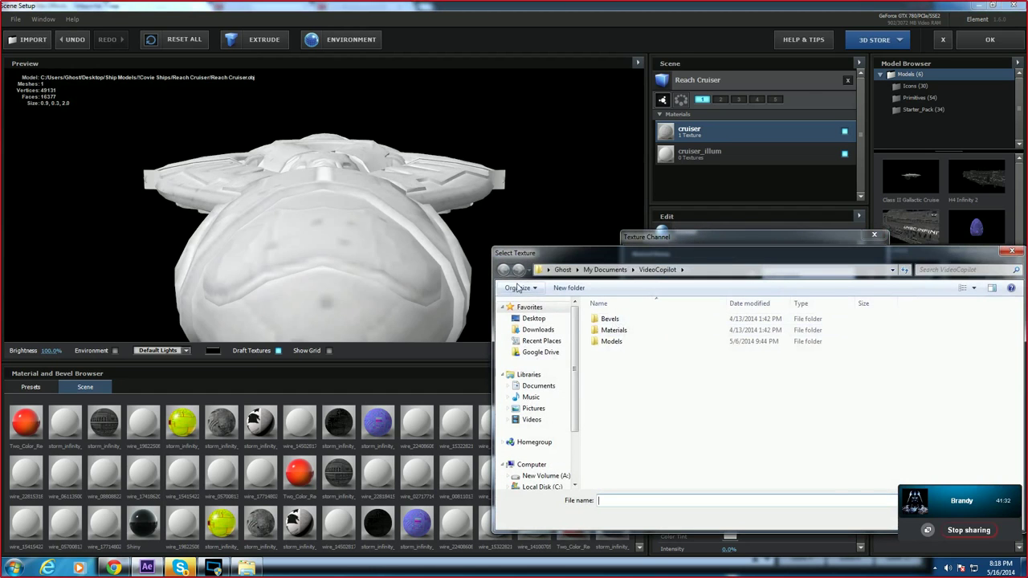
pyautogui.click(534, 318)
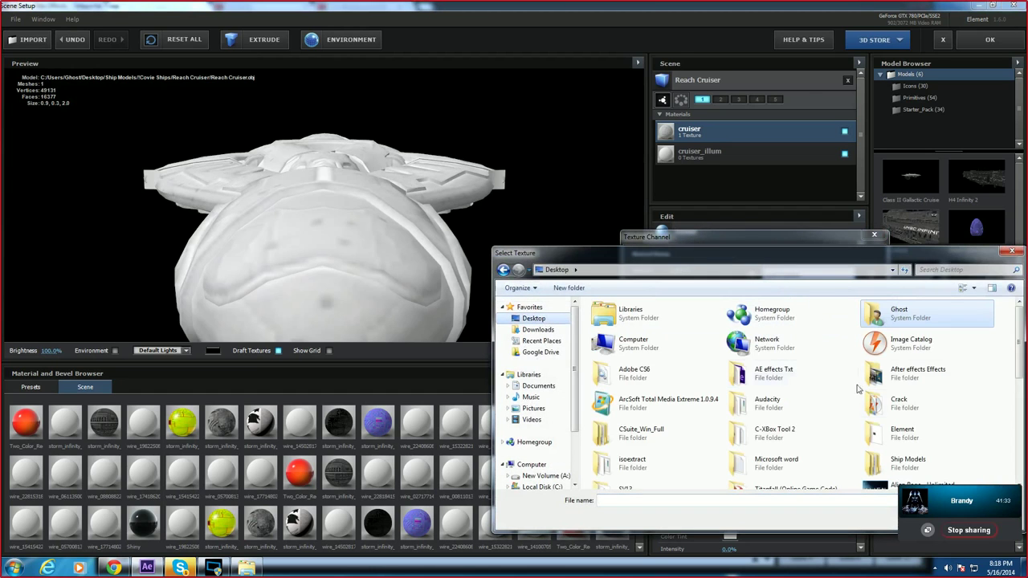
pyautogui.doubleClick(894, 454)
pyautogui.doubleClick(620, 330)
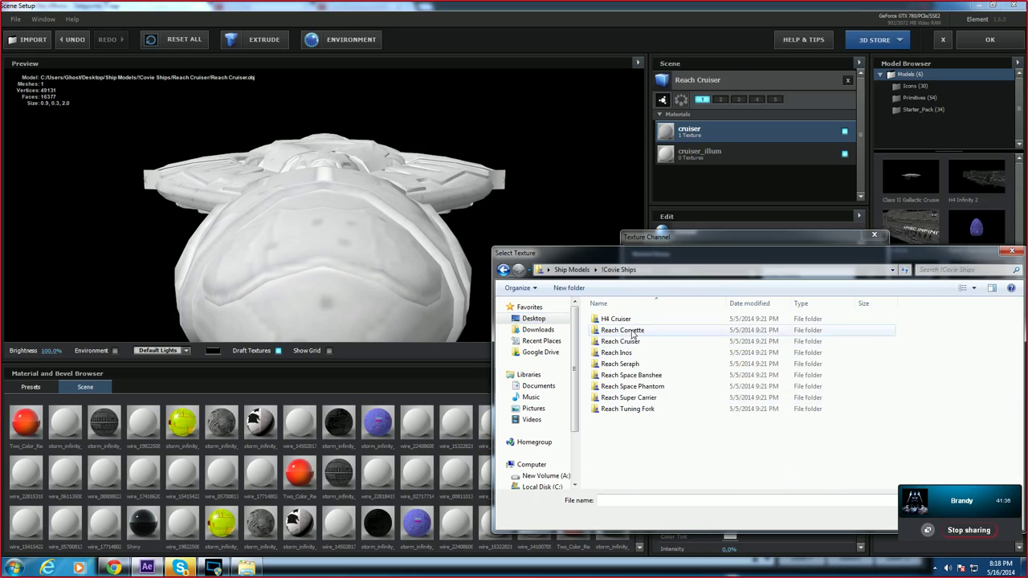
pyautogui.doubleClick(639, 343)
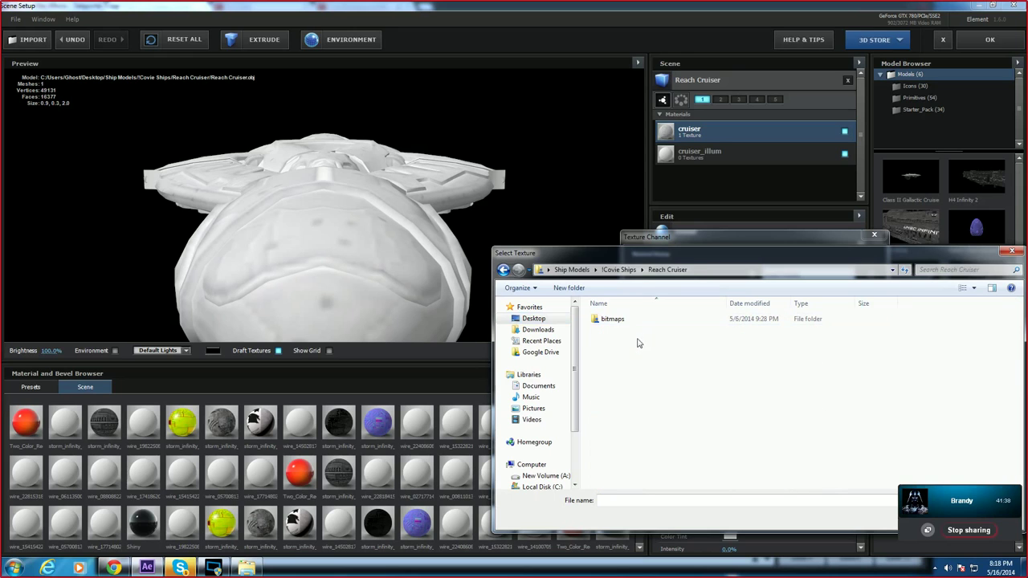
pyautogui.doubleClick(615, 320)
pyautogui.doubleClick(725, 347)
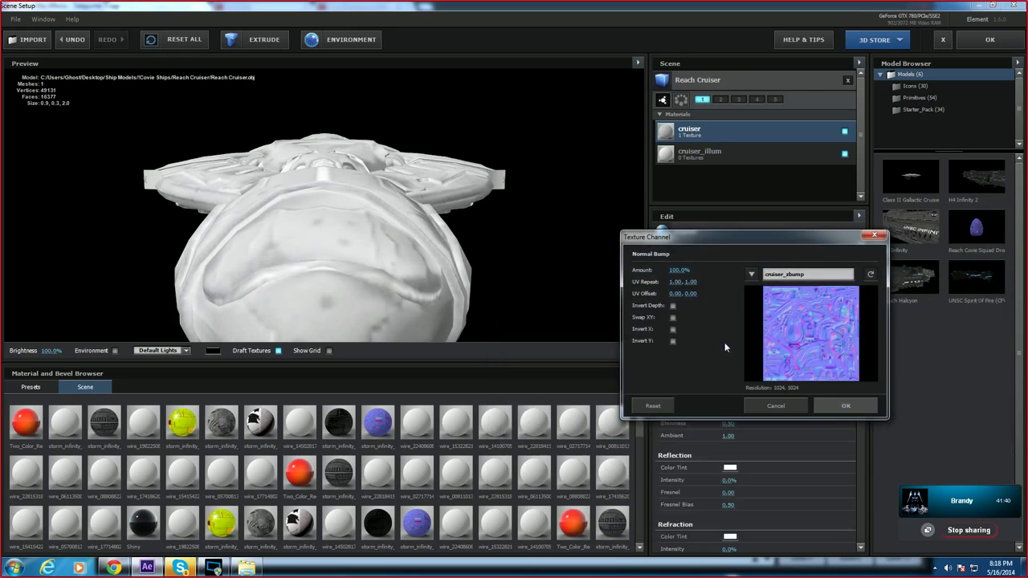
pyautogui.click(846, 407)
# Step: Inspect the textured cruiser's hull up close and check the cruiser material's illumination texture channel without loading a texture
pyautogui.moveTo(450, 241); pyautogui.dragTo(95, 219)
pyautogui.scroll(5, 409, 270)
pyautogui.scroll(-5, 419, 229)
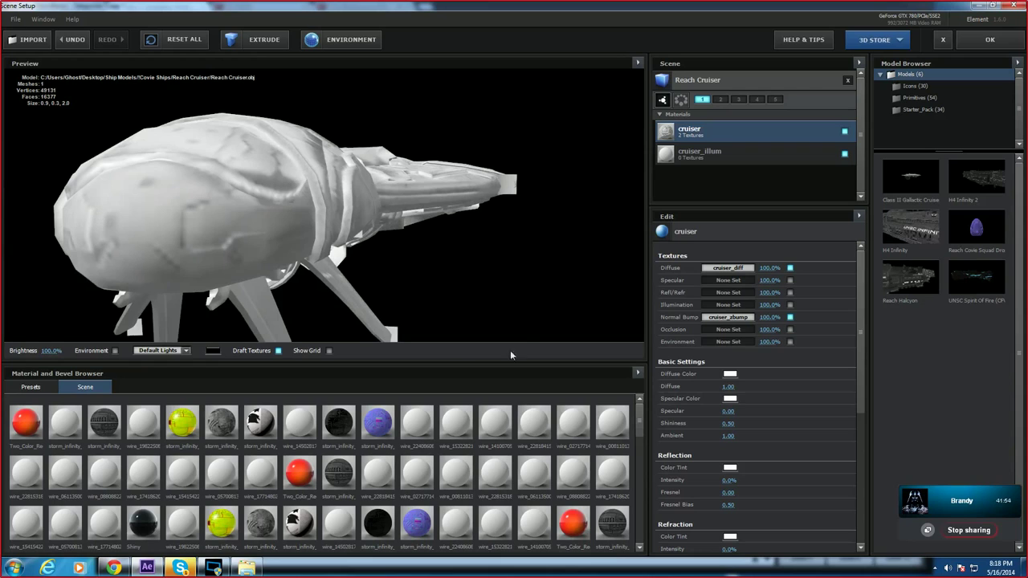
pyautogui.click(729, 305)
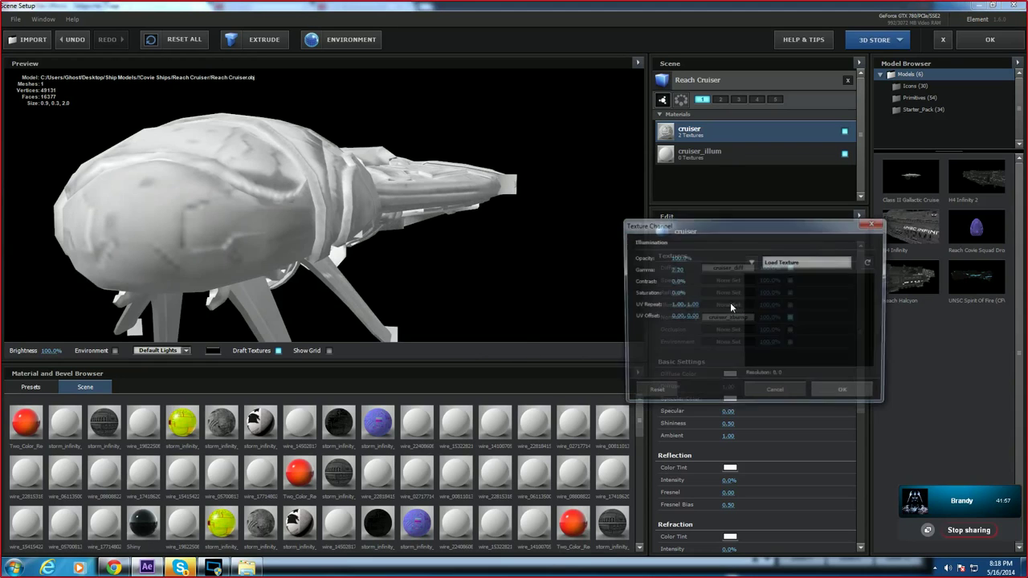
pyautogui.click(873, 225)
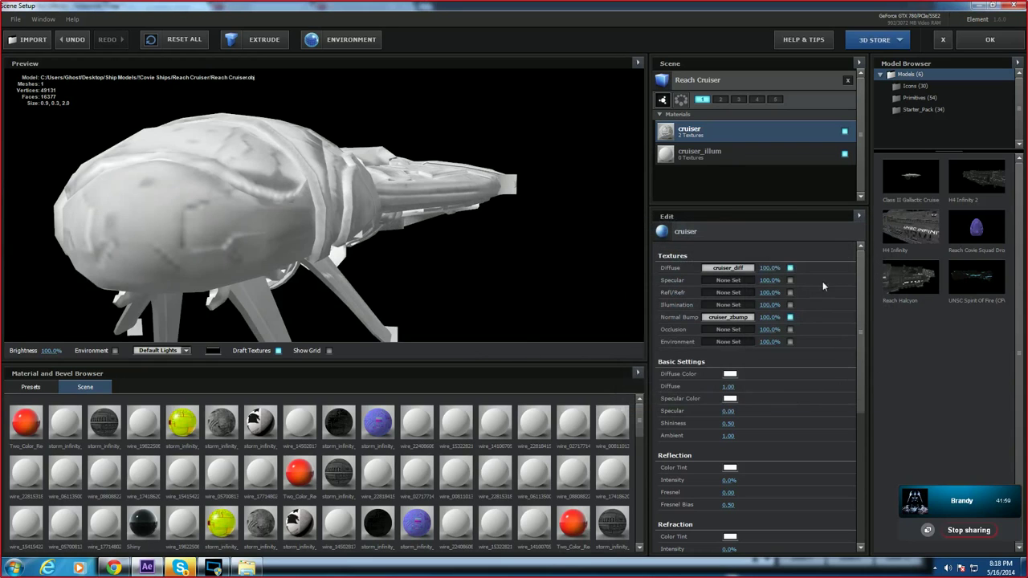
# Step: Load cruiser_zbump from the Reach Cruiser bitmaps folder as the cruiser material's occlusion texture
pyautogui.click(732, 334)
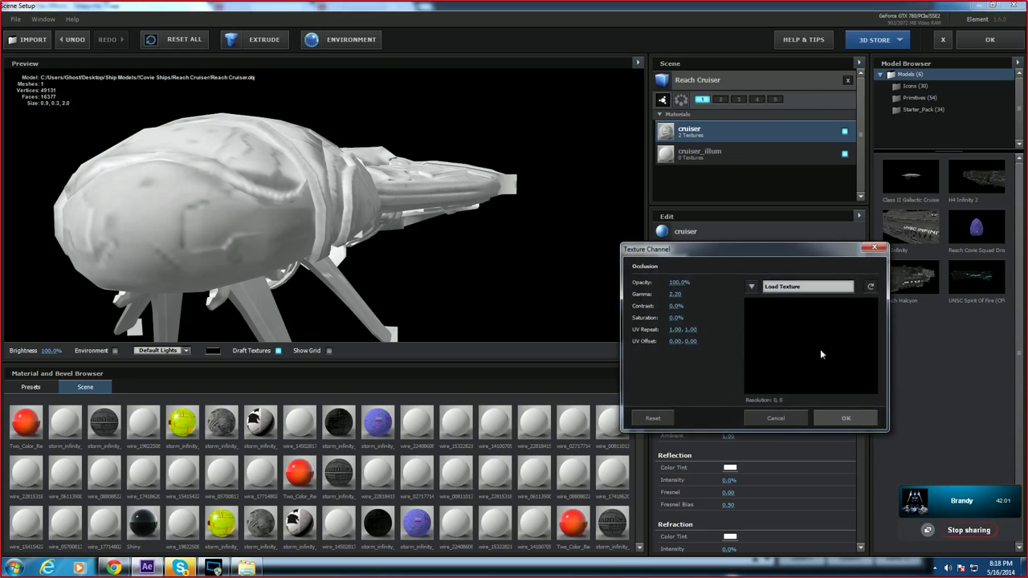
pyautogui.click(826, 291)
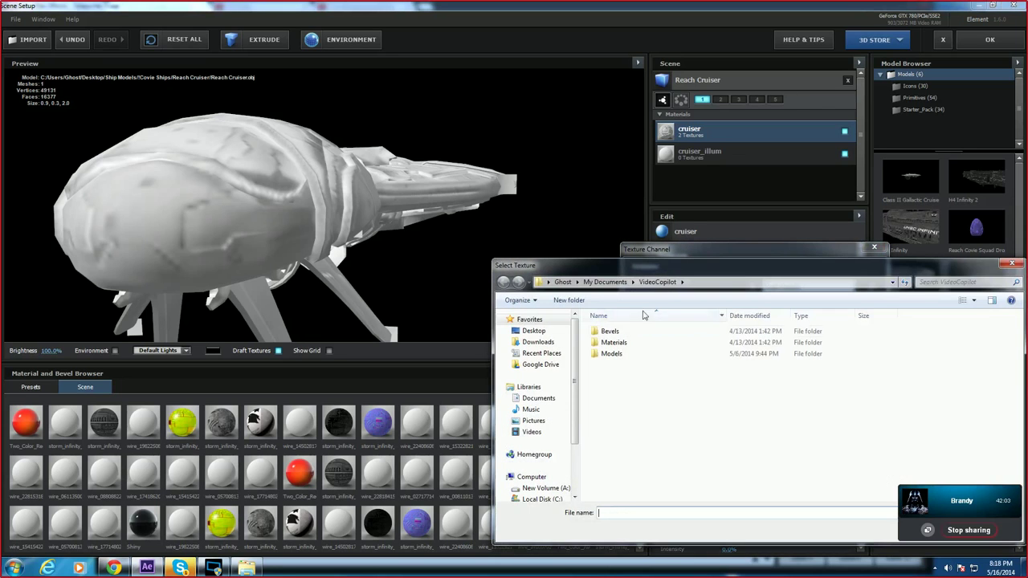
pyautogui.click(537, 332)
pyautogui.doubleClick(901, 470)
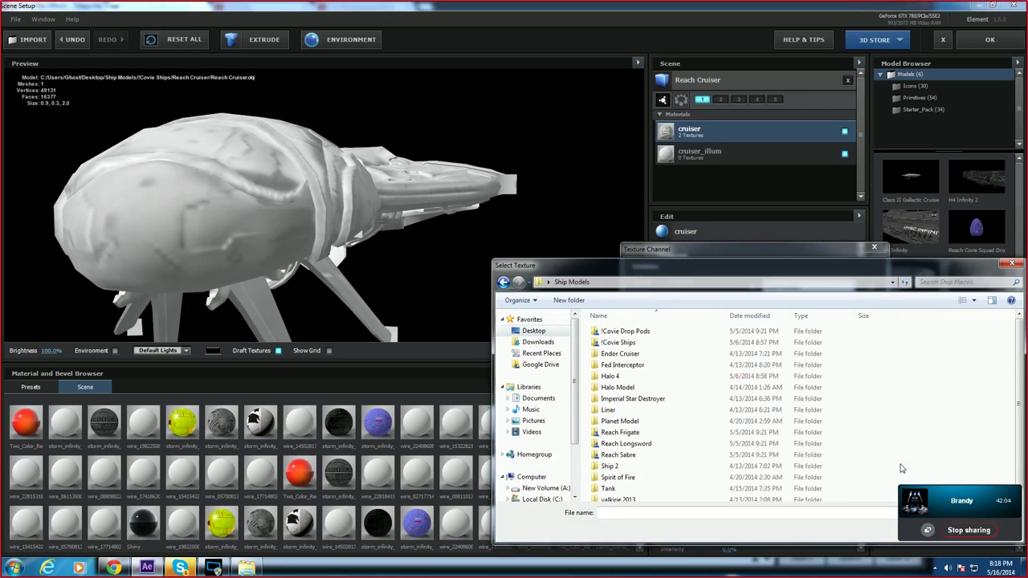
pyautogui.doubleClick(628, 343)
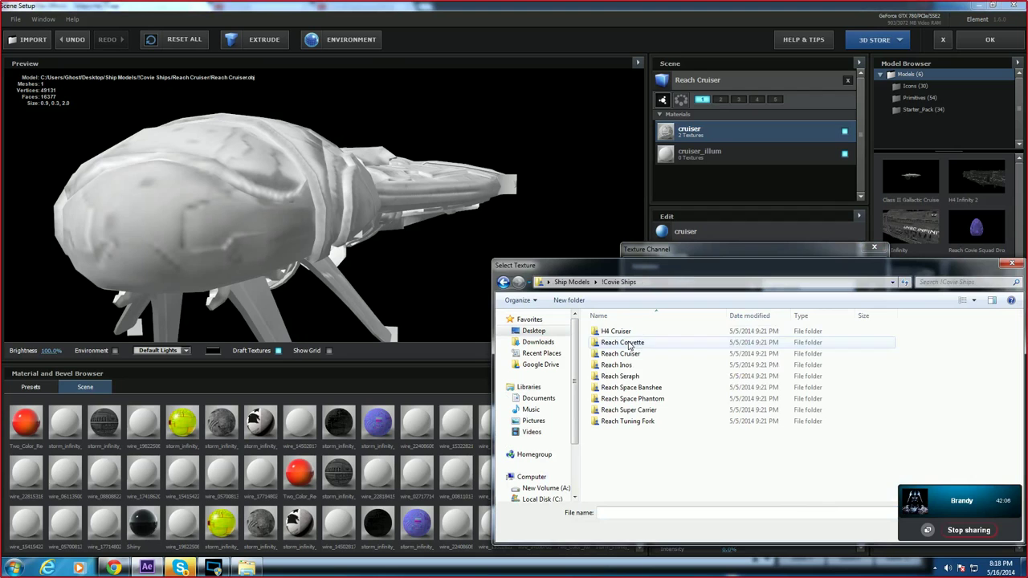
pyautogui.doubleClick(622, 354)
pyautogui.doubleClick(624, 340)
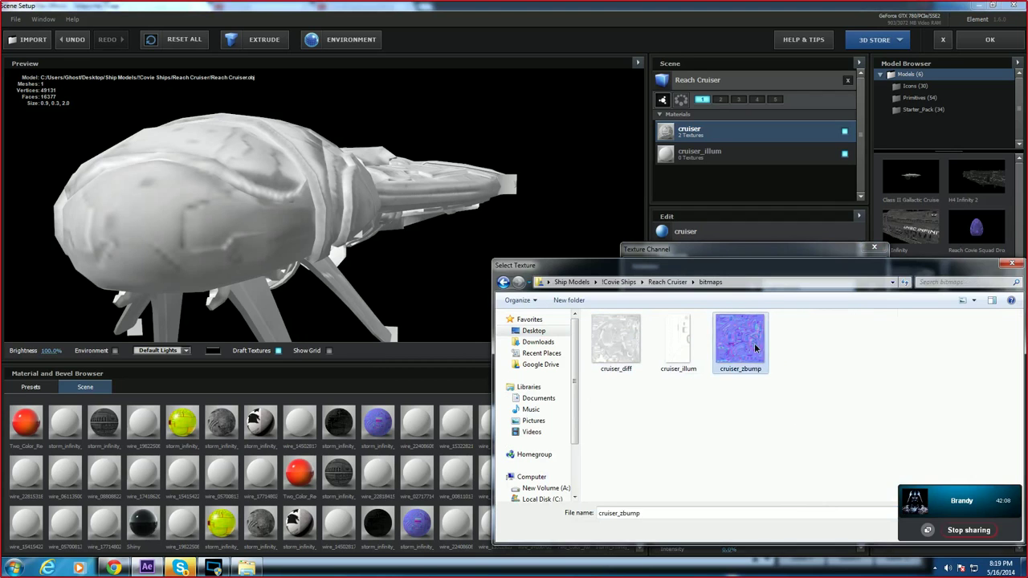
pyautogui.doubleClick(755, 348)
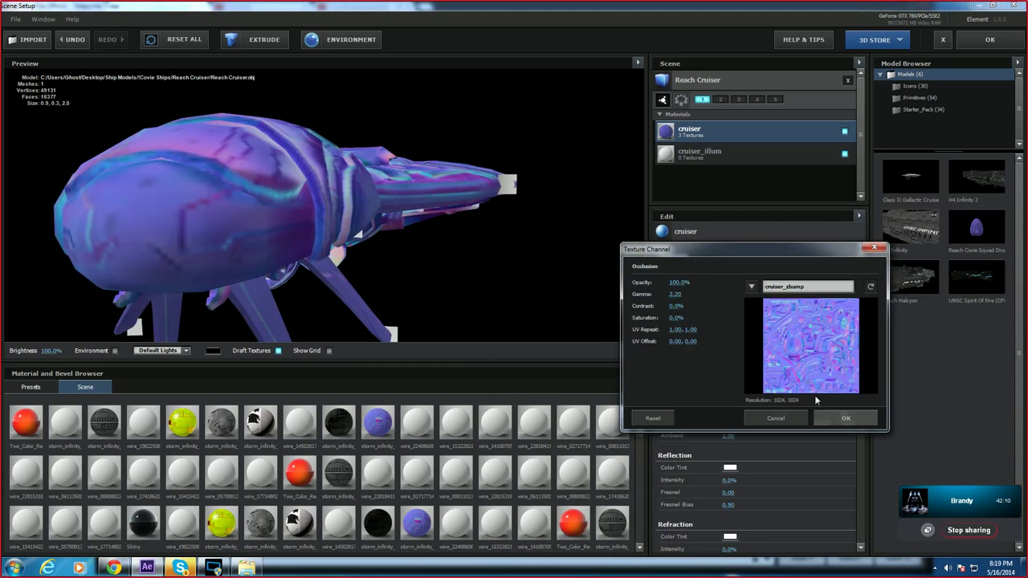
pyautogui.click(833, 417)
# Step: Review the cruiser material's normal bump and diffuse texture channels, and set its diffuse value to 0.30
pyautogui.moveTo(381, 239); pyautogui.dragTo(597, 277)
pyautogui.click(723, 319)
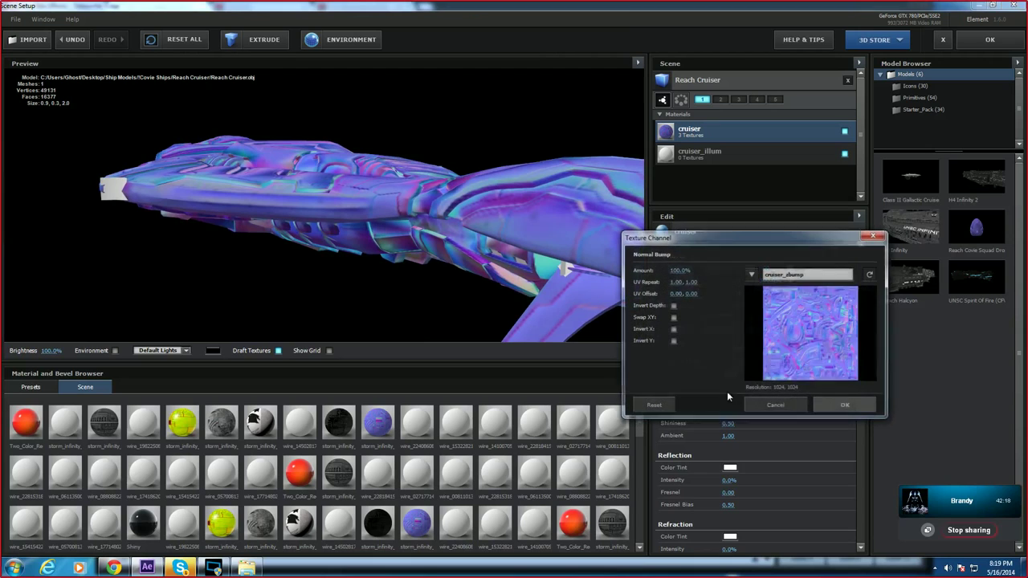
pyautogui.click(874, 237)
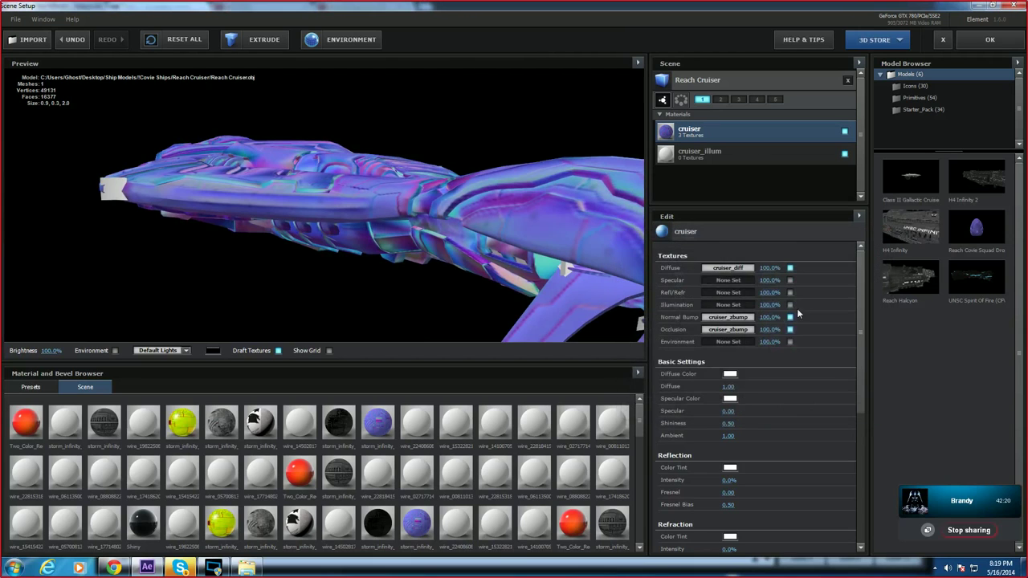
pyautogui.click(729, 269)
pyautogui.click(874, 186)
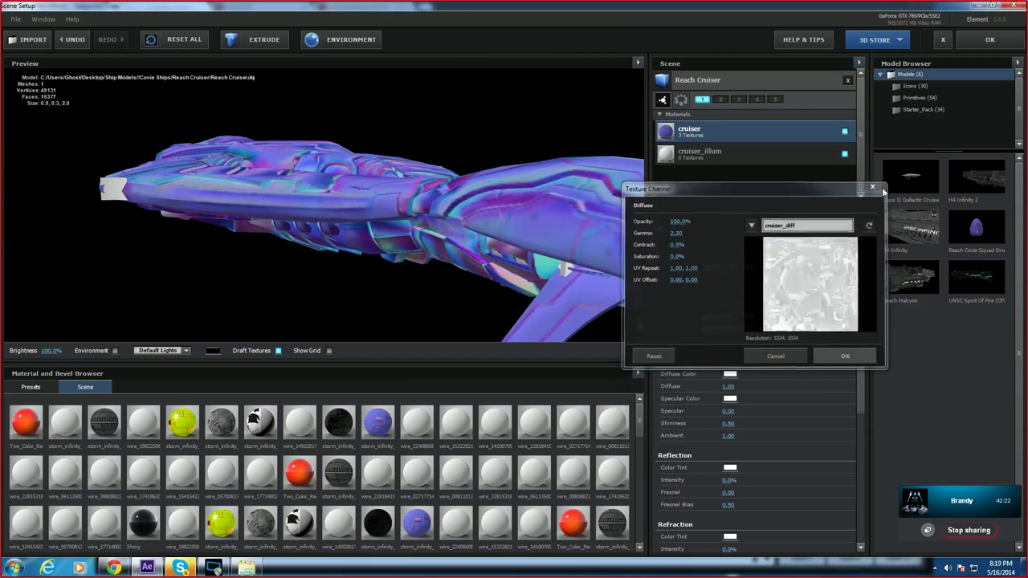
pyautogui.moveTo(728, 386); pyautogui.dragTo(589, 391)
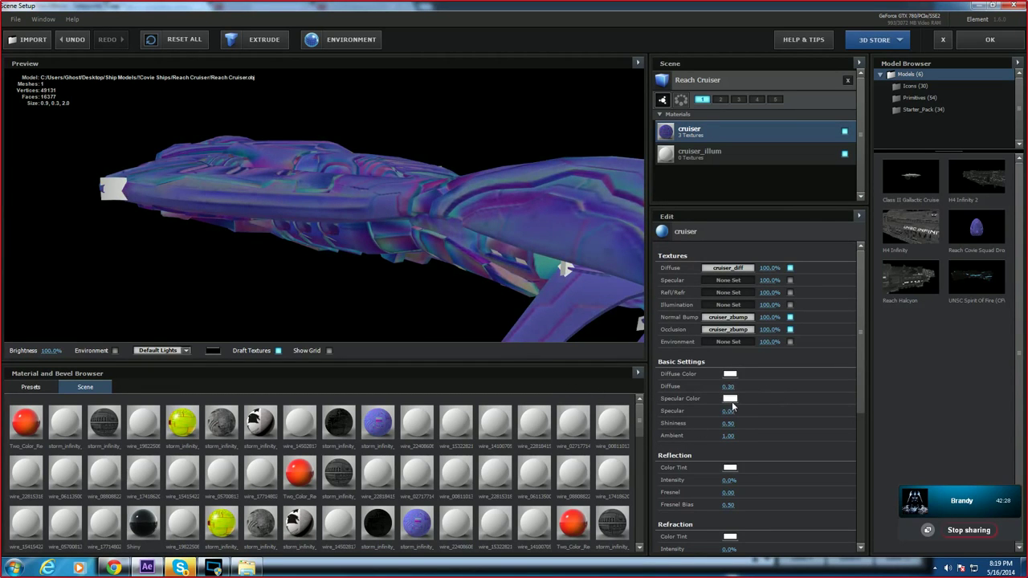
pyautogui.click(729, 374)
pyautogui.moveTo(780, 382); pyautogui.dragTo(784, 361)
pyautogui.click(747, 381)
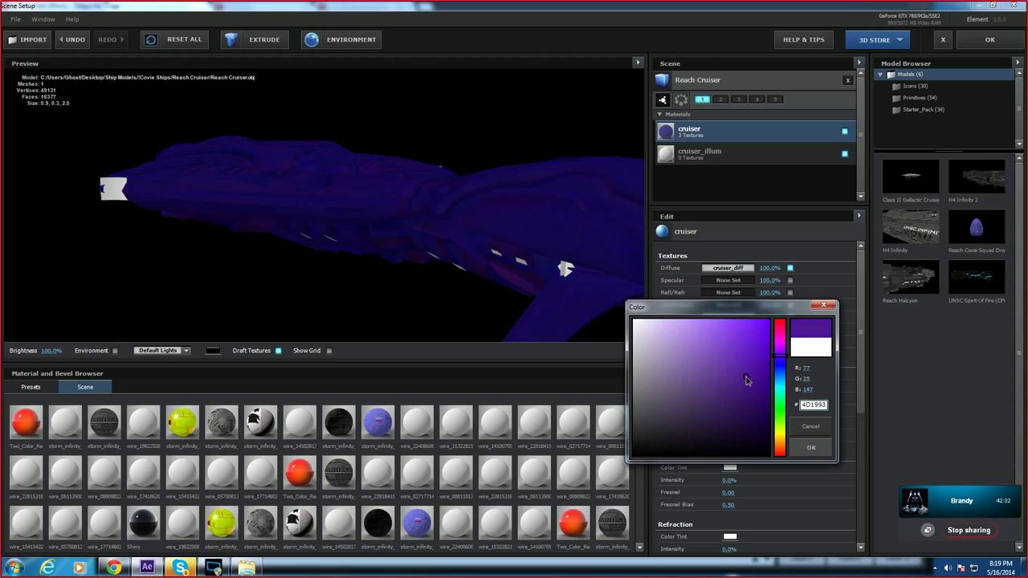
pyautogui.moveTo(757, 331)
pyautogui.mouseDown()
pyautogui.moveTo(704, 327)
pyautogui.moveTo(682, 363)
pyautogui.moveTo(681, 326)
pyautogui.mouseUp()
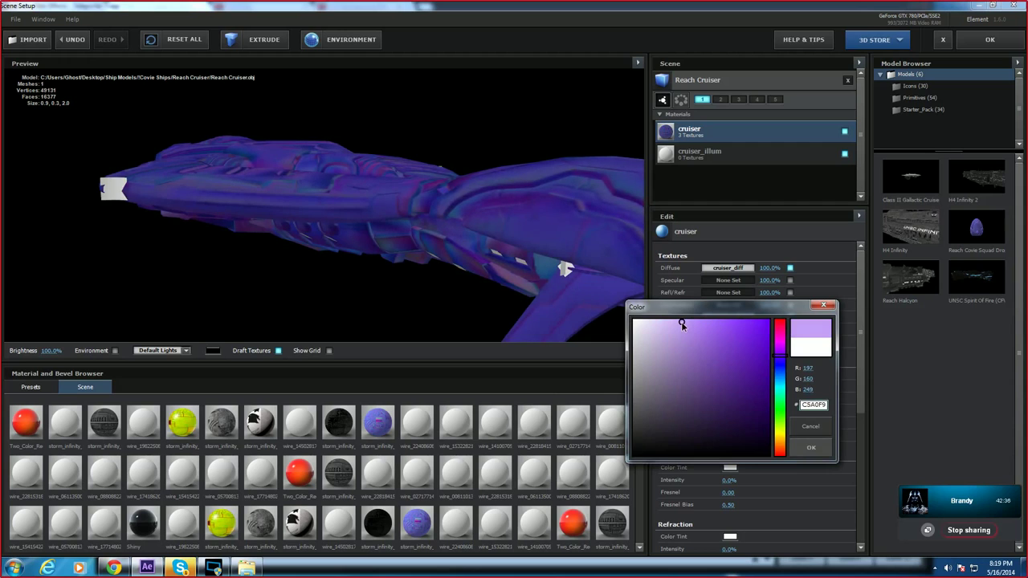
pyautogui.click(822, 428)
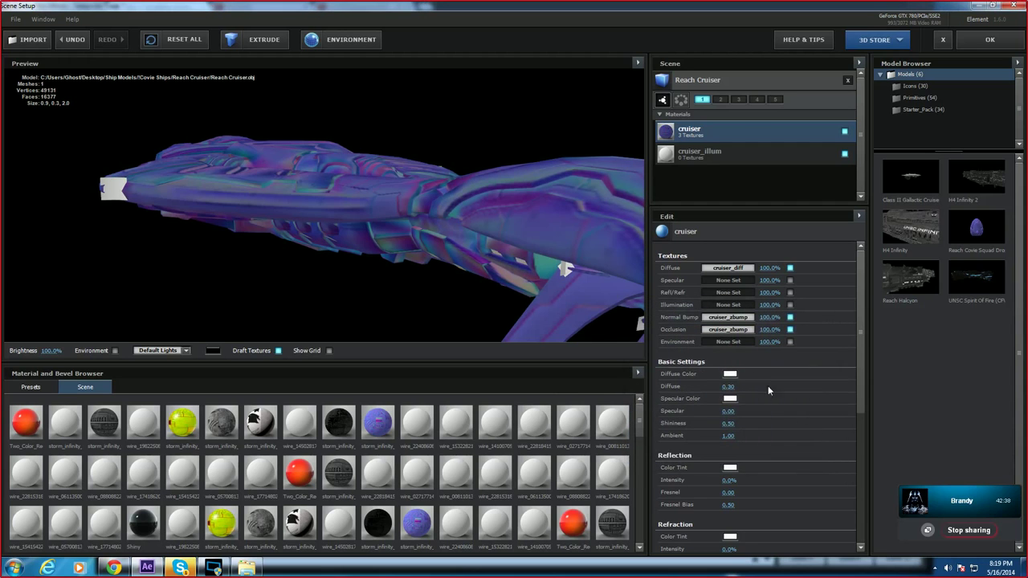
# Step: Toggle the cruiser material's normal bump texture off and back on, and disable its occlusion texture
pyautogui.click(790, 317)
pyautogui.click(791, 317)
pyautogui.click(790, 331)
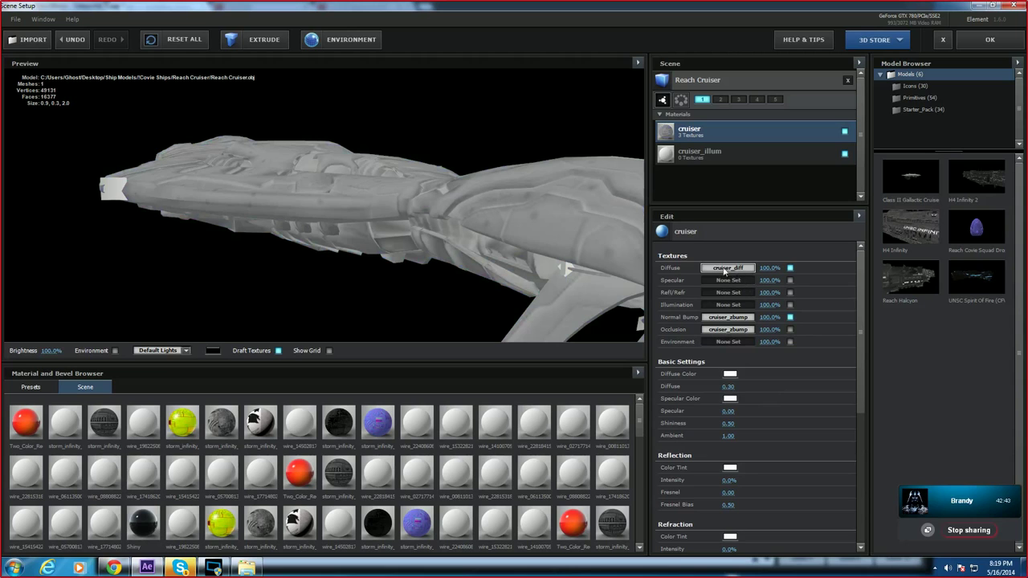
# Step: Set the cruiser material's diffuse color to a vivid purple close to 7025EE
pyautogui.click(730, 374)
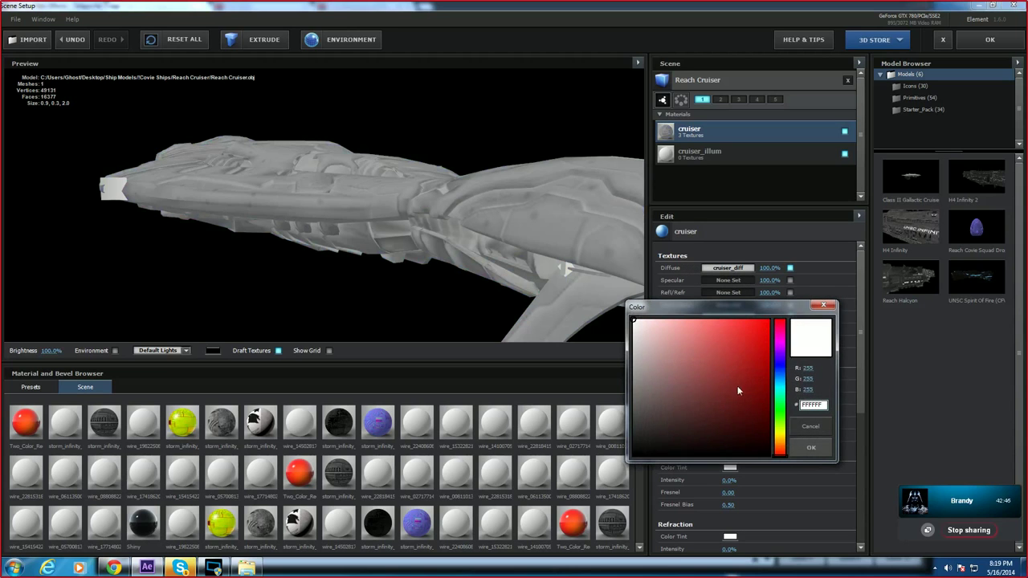
pyautogui.moveTo(779, 379); pyautogui.dragTo(779, 365)
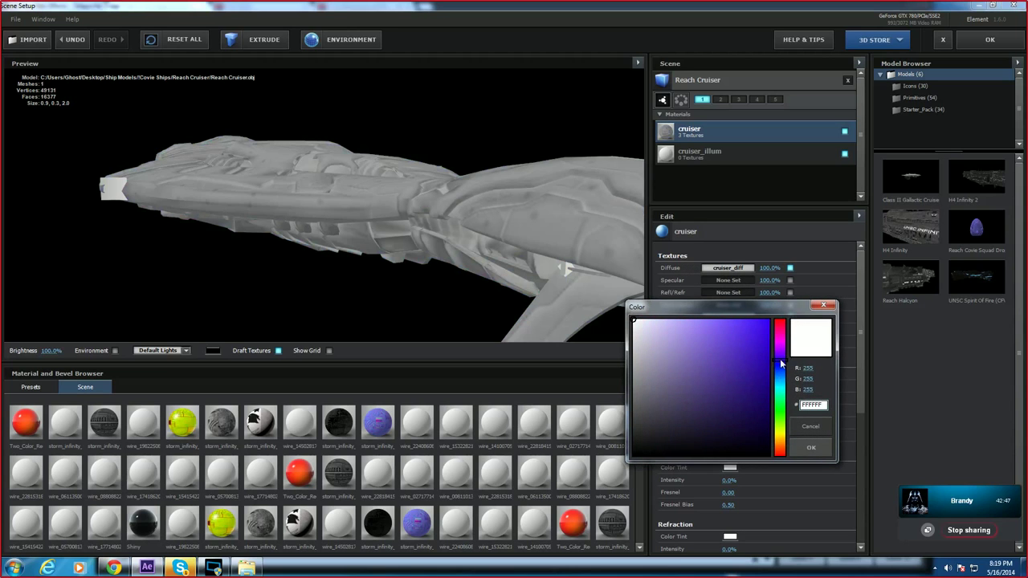
pyautogui.moveTo(729, 335)
pyautogui.mouseDown()
pyautogui.moveTo(696, 323)
pyautogui.moveTo(693, 337)
pyautogui.mouseUp()
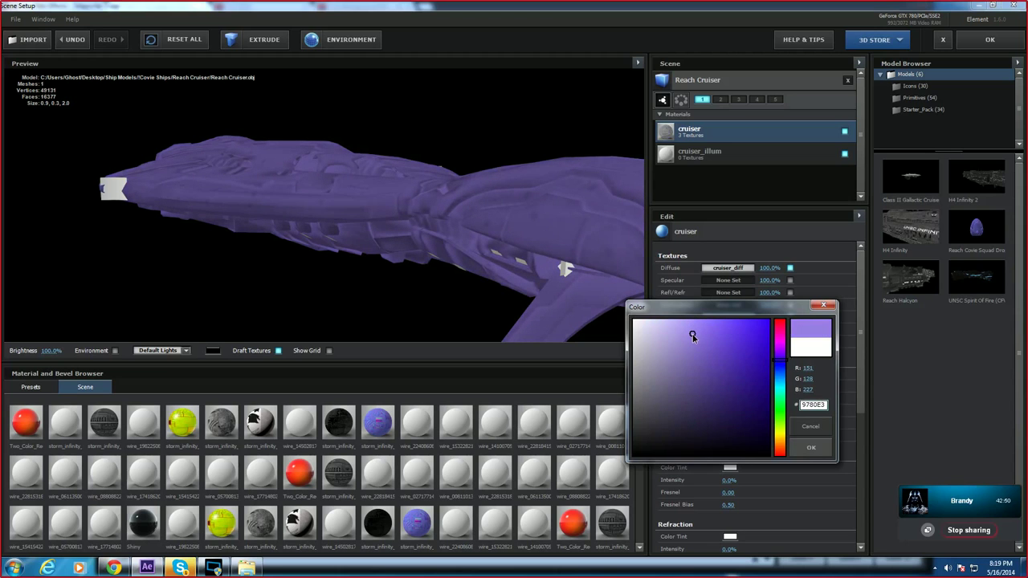
pyautogui.moveTo(692, 337)
pyautogui.mouseDown()
pyautogui.moveTo(744, 323)
pyautogui.moveTo(747, 349)
pyautogui.moveTo(742, 329)
pyautogui.mouseUp()
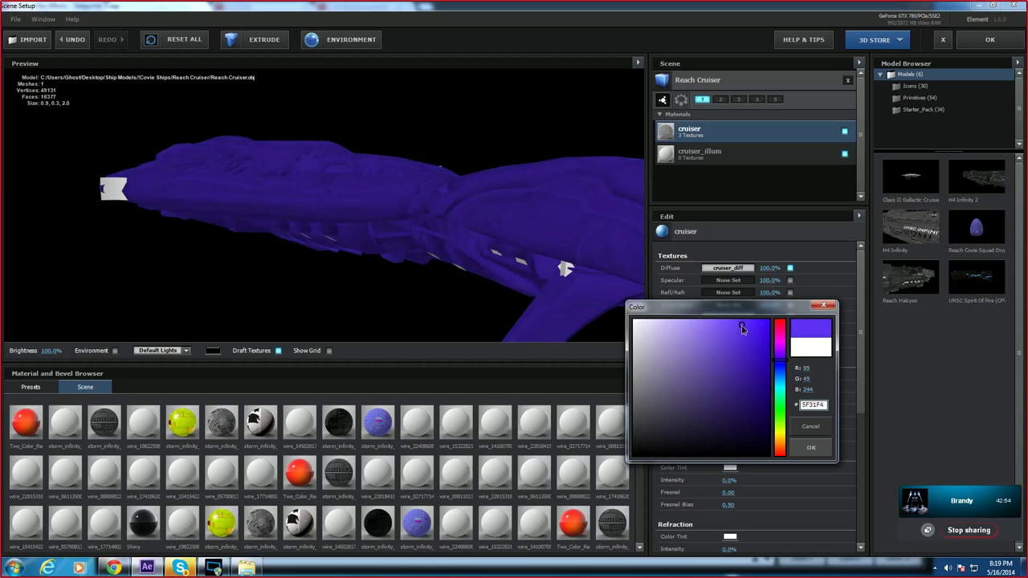
pyautogui.moveTo(777, 363); pyautogui.dragTo(780, 365)
pyautogui.click(748, 328)
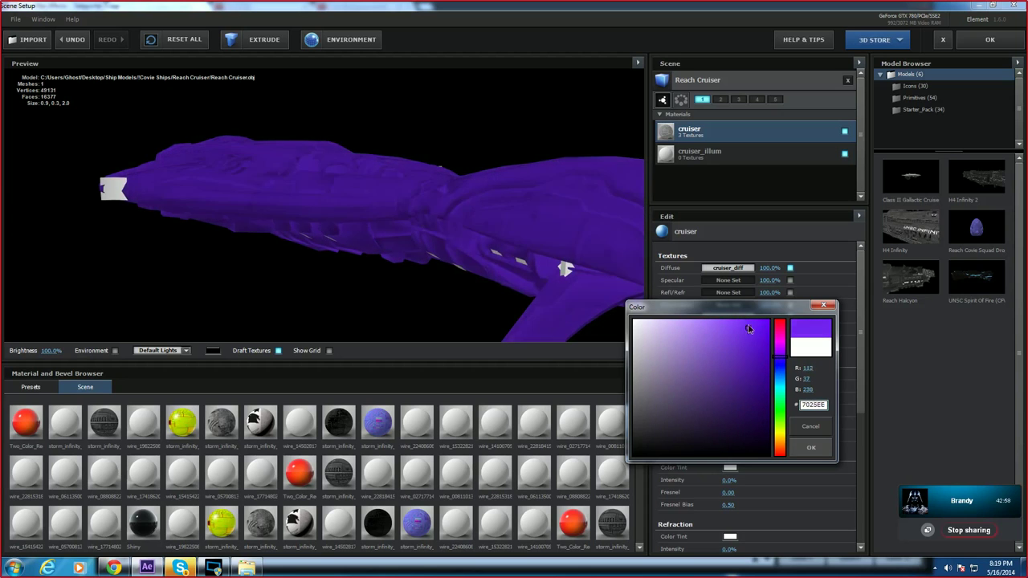
pyautogui.moveTo(749, 342)
pyautogui.mouseDown()
pyautogui.moveTo(744, 322)
pyautogui.moveTo(731, 323)
pyautogui.moveTo(747, 323)
pyautogui.mouseUp()
pyautogui.click(811, 447)
# Step: Set the cruiser material's specular to about 2.89 and shininess to about 5.06, and inspect the highlights around the ship
pyautogui.moveTo(529, 244); pyautogui.dragTo(350, 225)
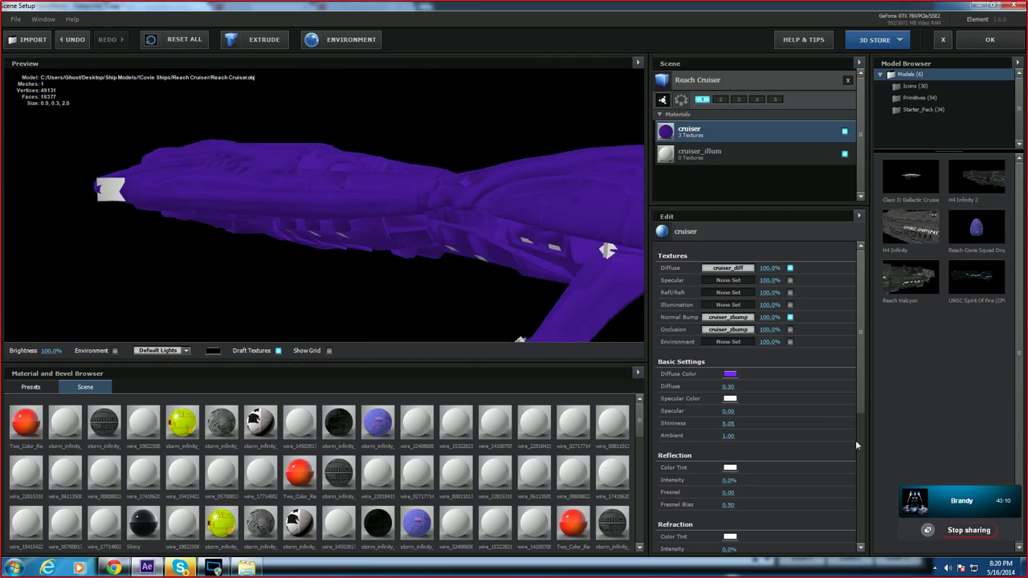
pyautogui.moveTo(740, 411); pyautogui.dragTo(904, 413)
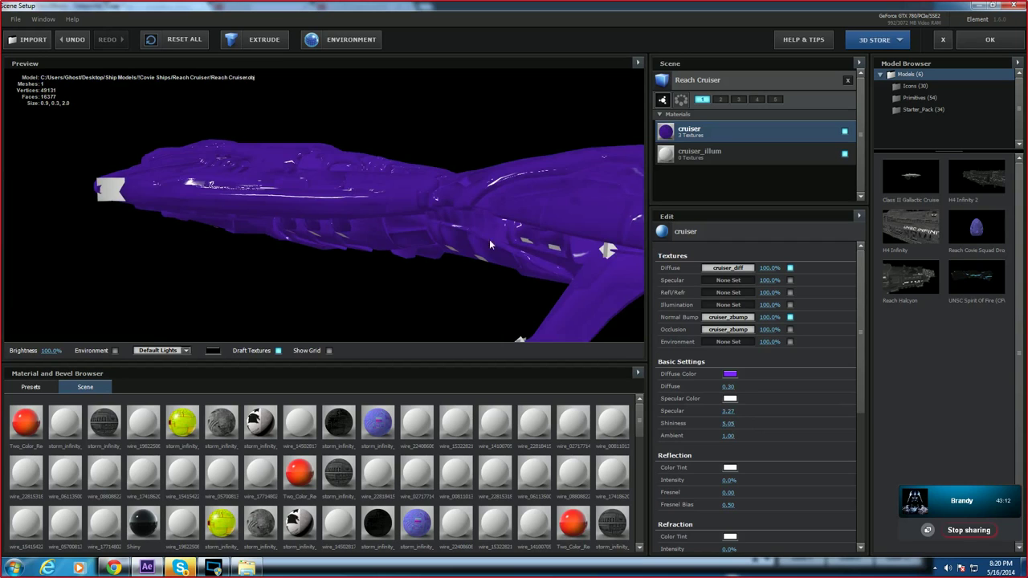
pyautogui.moveTo(489, 240); pyautogui.dragTo(399, 246)
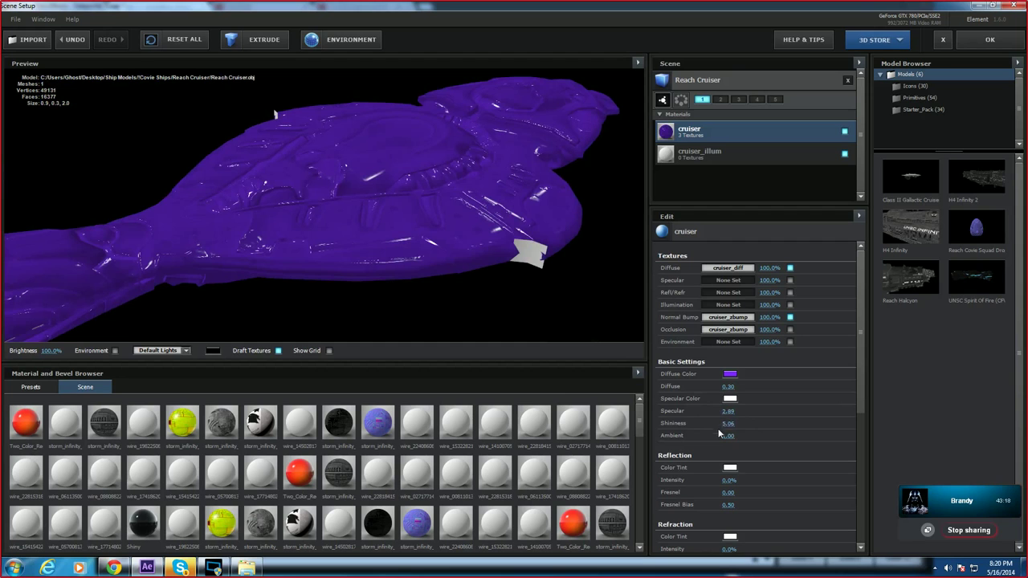
pyautogui.moveTo(562, 330); pyautogui.dragTo(368, 176)
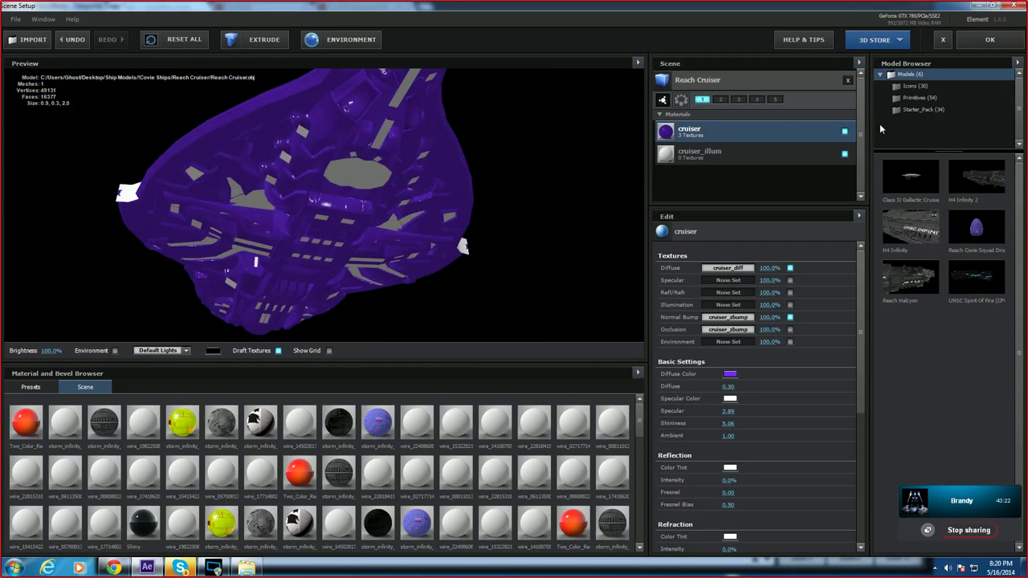
# Step: Replace the Reach Cruiser in the scene by importing H4 Cruiser.obj from the H4 Cruiser folder of !Covie Ships
pyautogui.click(848, 81)
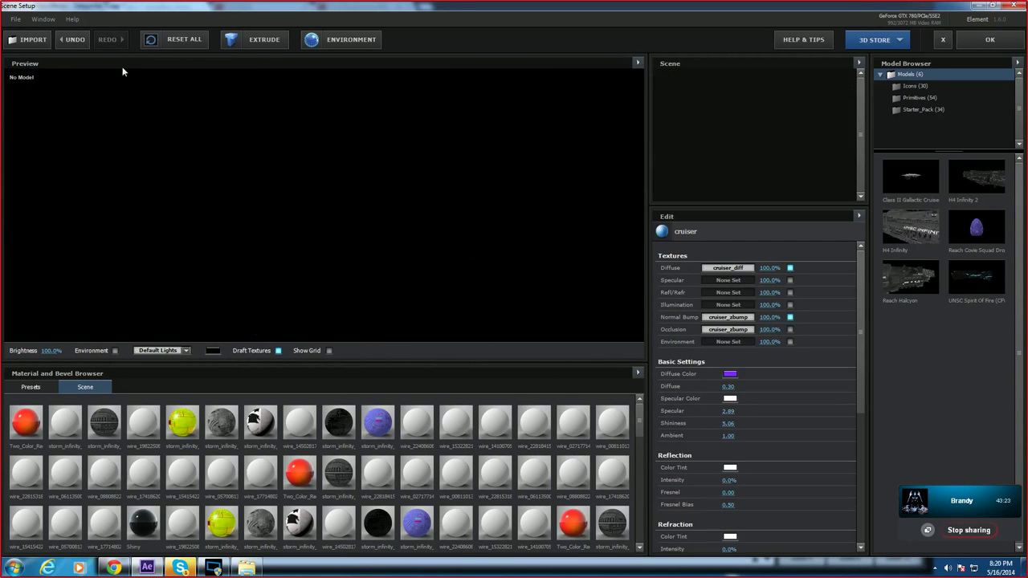
pyautogui.click(26, 40)
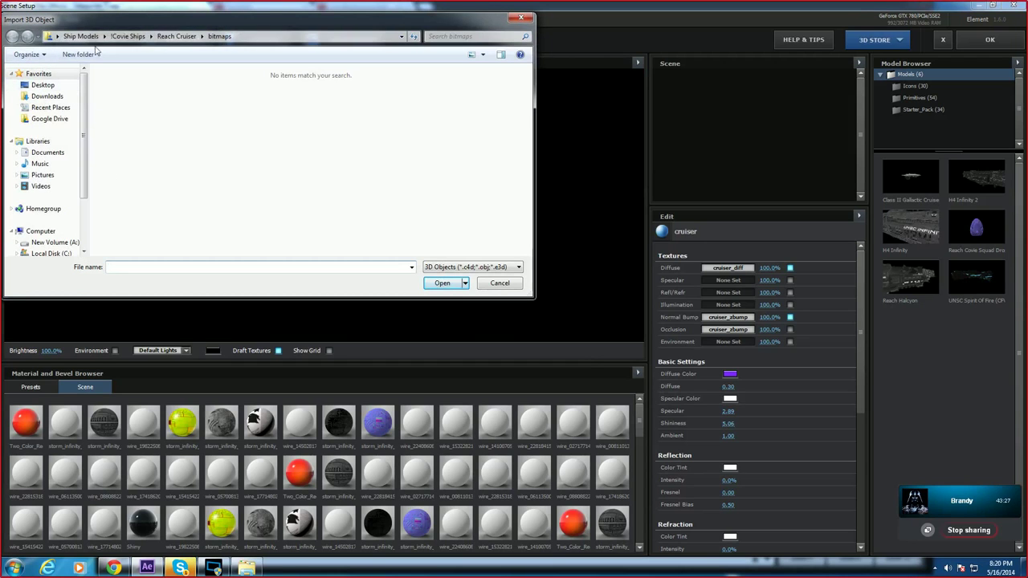
pyautogui.click(135, 38)
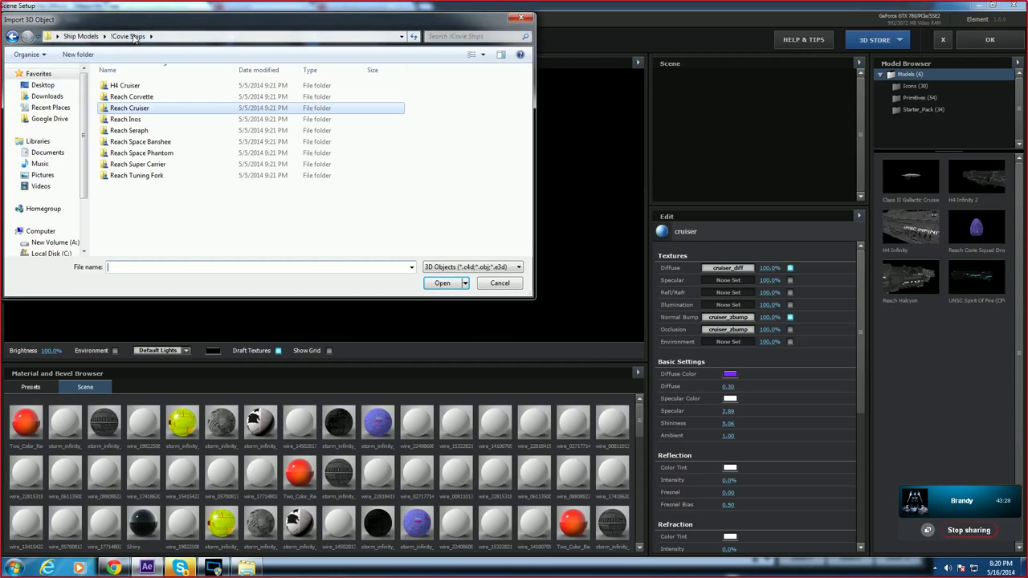
pyautogui.click(138, 97)
pyautogui.doubleClick(133, 85)
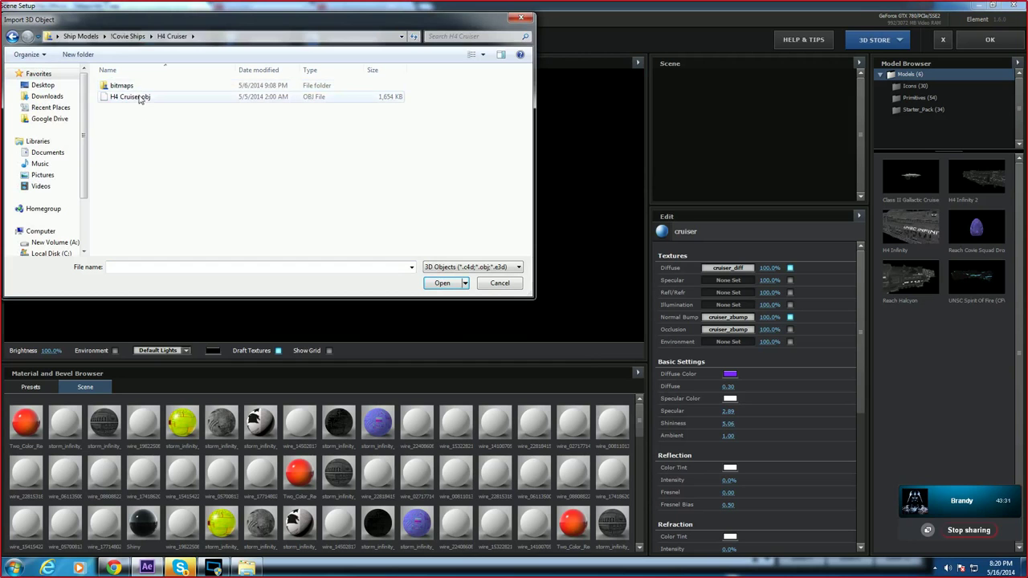
pyautogui.doubleClick(139, 97)
pyautogui.moveTo(287, 165); pyautogui.dragTo(203, 171)
# Step: Start loading a diffuse texture for the storm_cruiser_default_shell material and browse to the H4 Cruiser bitmaps folder
pyautogui.click(714, 132)
pyautogui.doubleClick(724, 151)
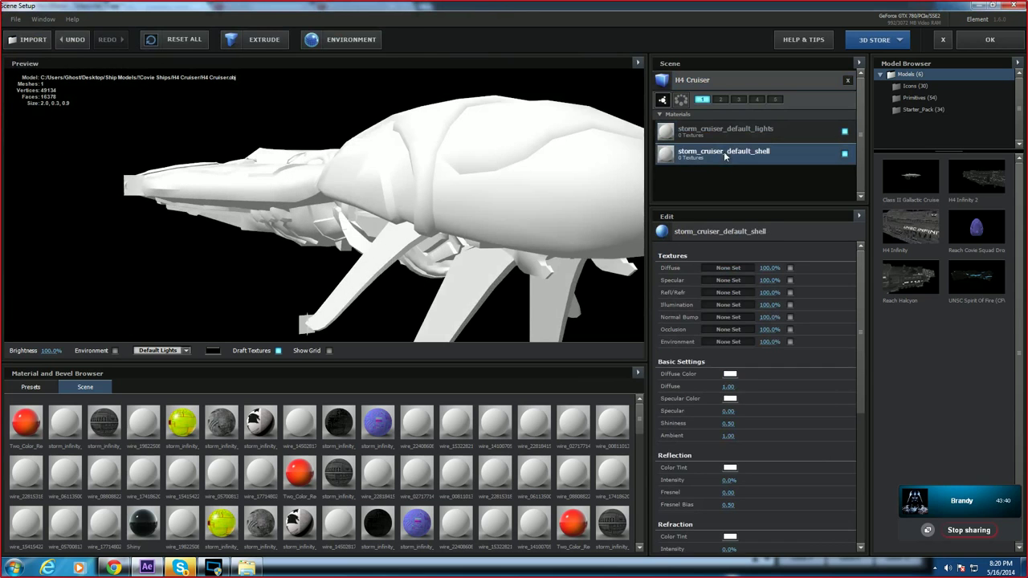
pyautogui.click(558, 262)
pyautogui.click(726, 268)
pyautogui.click(814, 229)
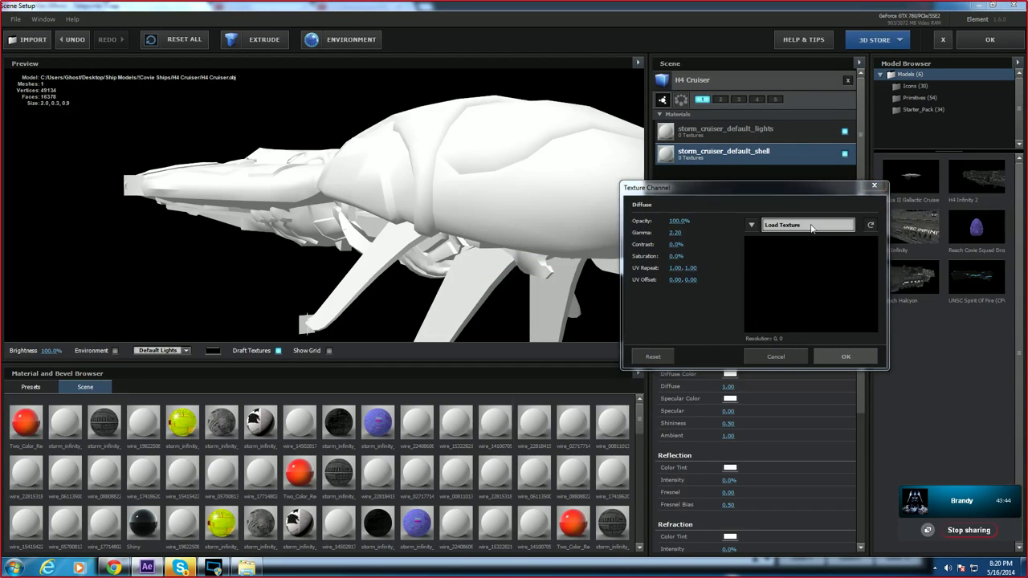
pyautogui.click(534, 269)
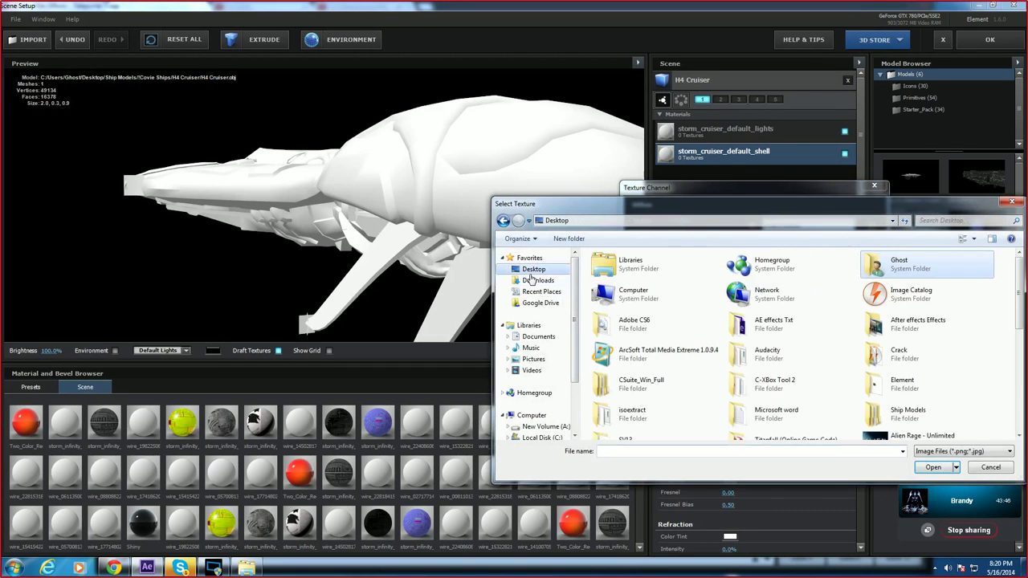
pyautogui.doubleClick(924, 414)
pyautogui.doubleClick(646, 282)
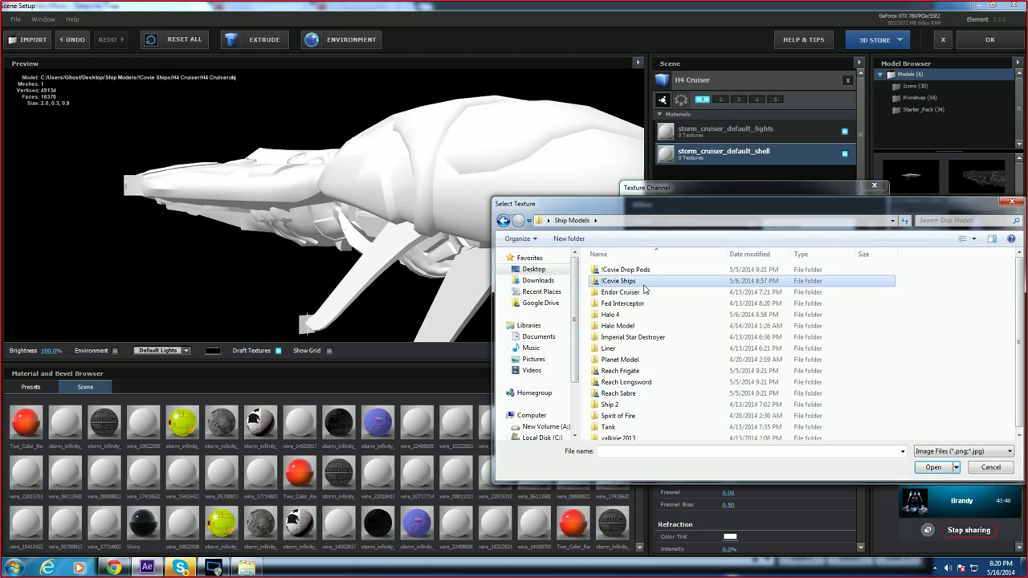
pyautogui.doubleClick(616, 270)
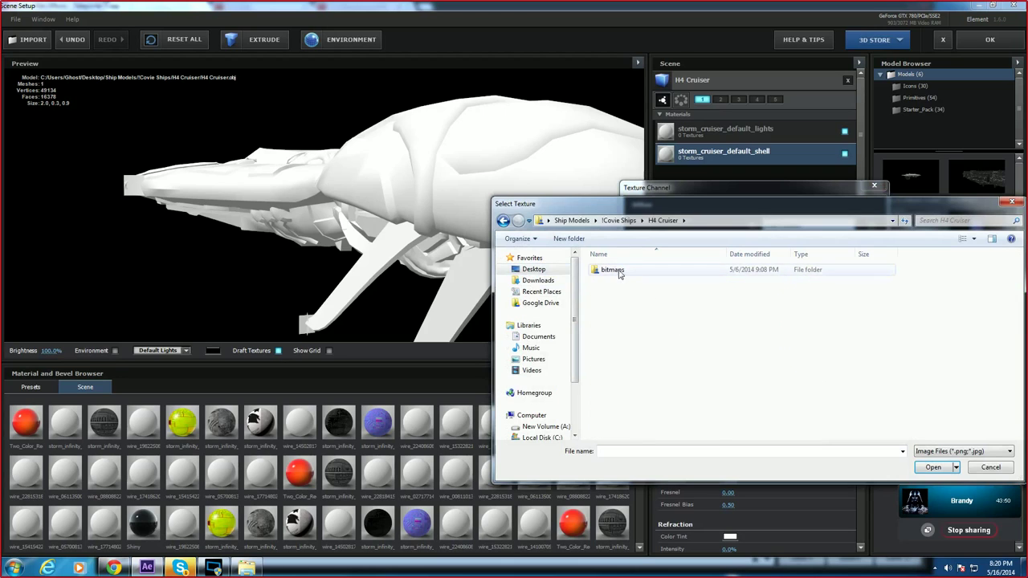
pyautogui.doubleClick(612, 271)
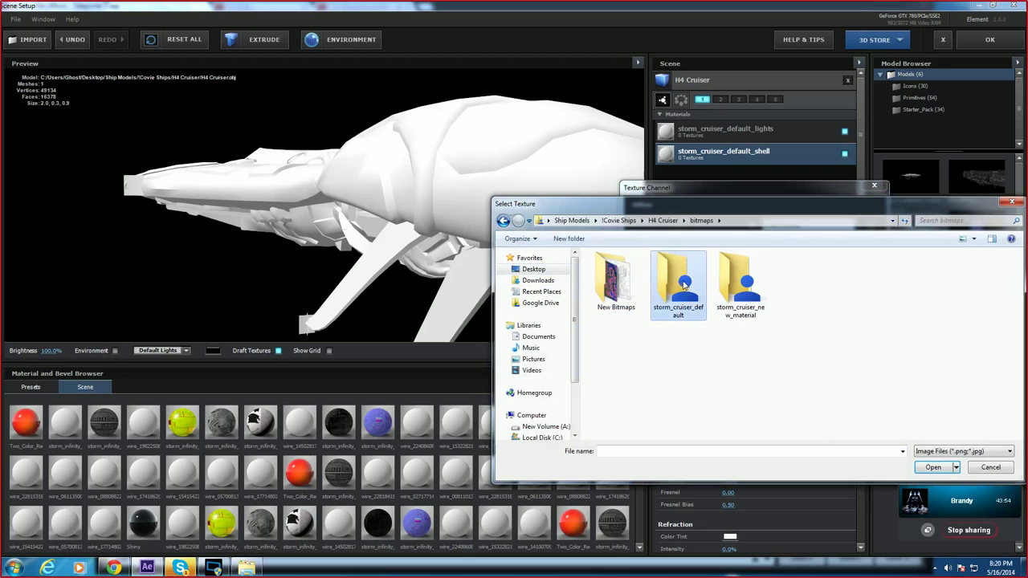
# Step: Check the storm_cruiser_new_material and storm_cruiser_default folders for textures, and open the New Bitmaps folder
pyautogui.doubleClick(762, 288)
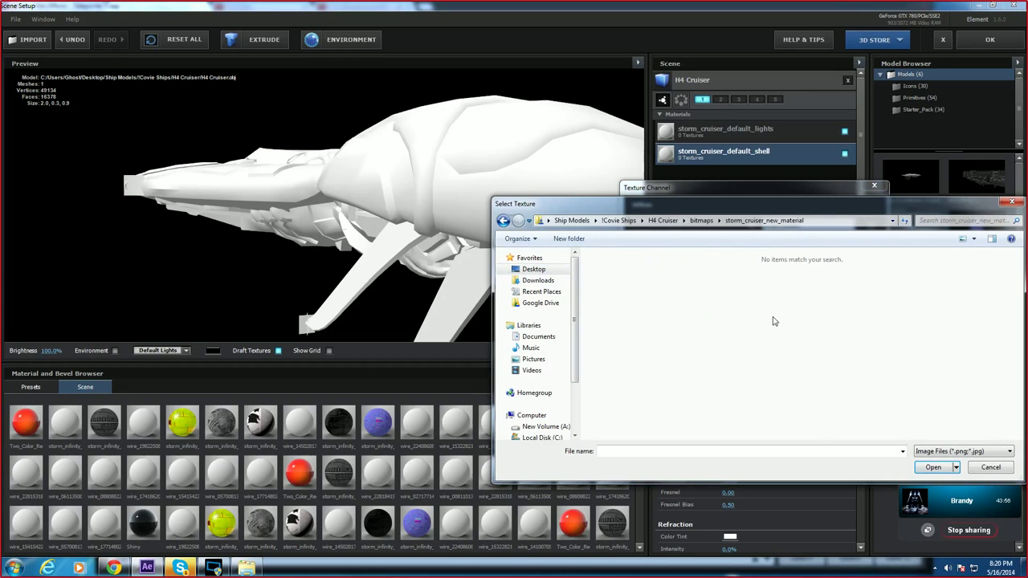
pyautogui.click(506, 224)
pyautogui.doubleClick(682, 298)
pyautogui.click(506, 227)
pyautogui.doubleClick(601, 281)
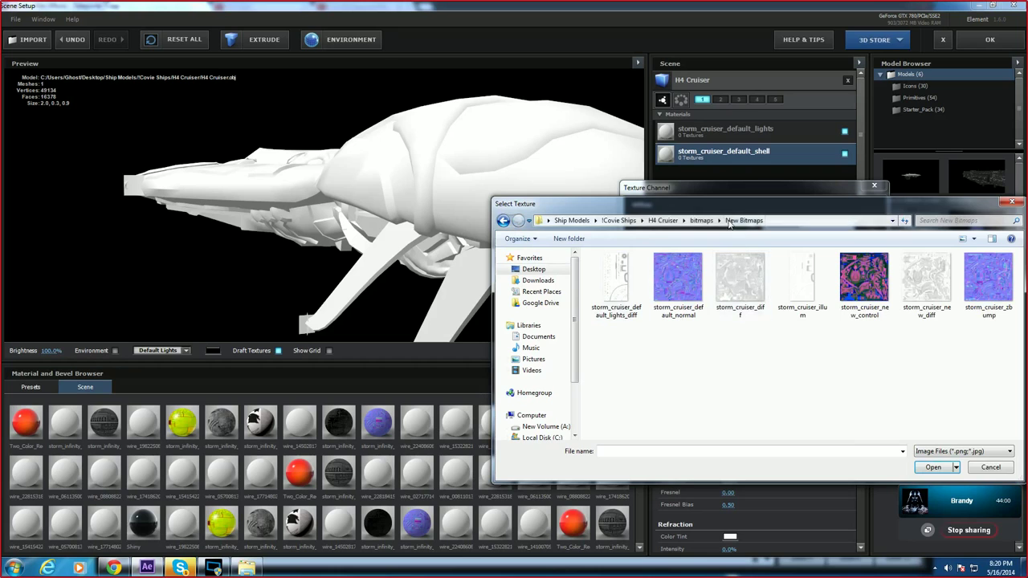
# Step: Compare the available H4 Cruiser bitmaps and load storm_cruiser_new_diff as the shell material's diffuse texture
pyautogui.moveTo(725, 208); pyautogui.dragTo(548, 209)
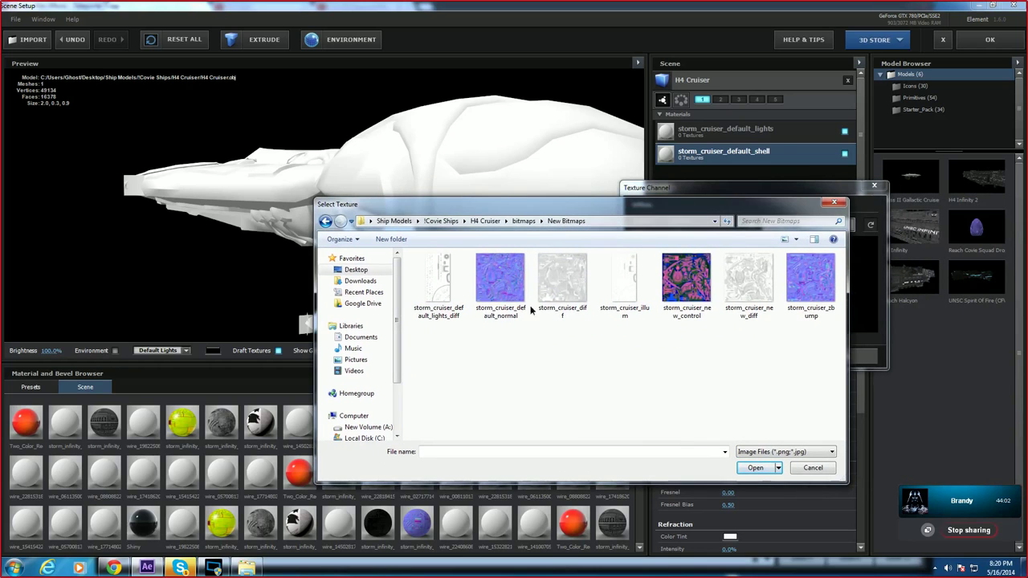
pyautogui.click(811, 277)
pyautogui.click(735, 281)
pyautogui.click(690, 277)
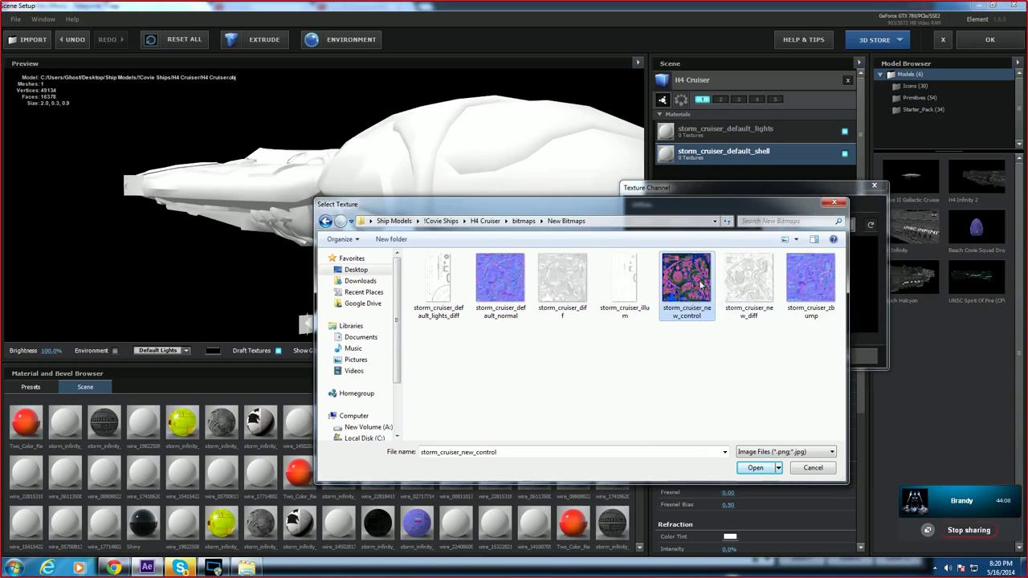
pyautogui.click(817, 286)
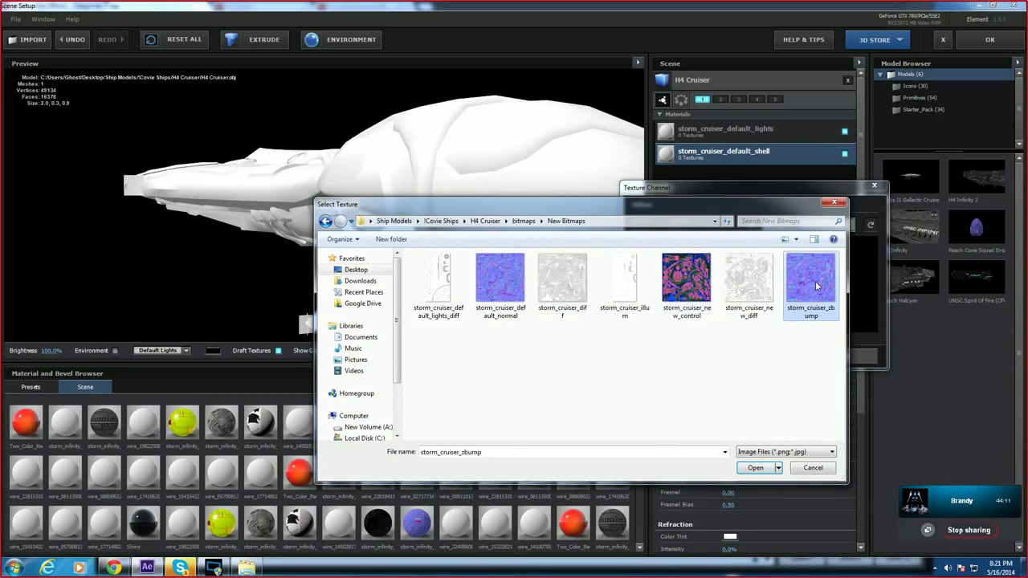
pyautogui.click(753, 295)
pyautogui.doubleClick(753, 296)
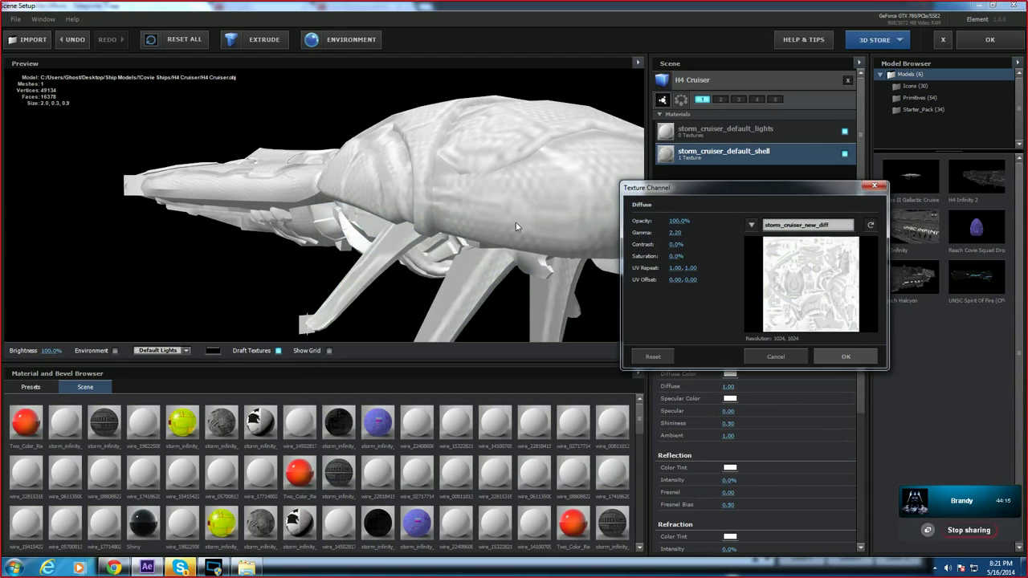
# Step: Apply storm_cruiser_new_diff as the shell material's diffuse texture and inspect it on the hull
pyautogui.click(845, 356)
pyautogui.moveTo(519, 166); pyautogui.dragTo(459, 152)
pyautogui.scroll(5, 362, 181)
pyautogui.scroll(-5, 361, 183)
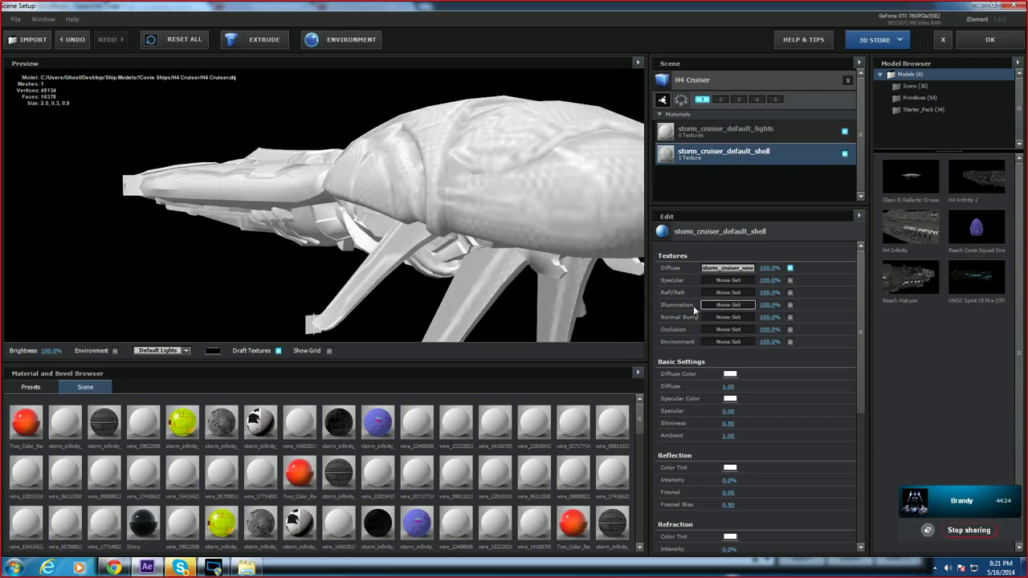
# Step: Load storm_cruiser_zbump from H4 Cruiser's New Bitmaps folder into the shell's Normal Bump channel and inspect the underside
pyautogui.click(728, 317)
pyautogui.click(829, 277)
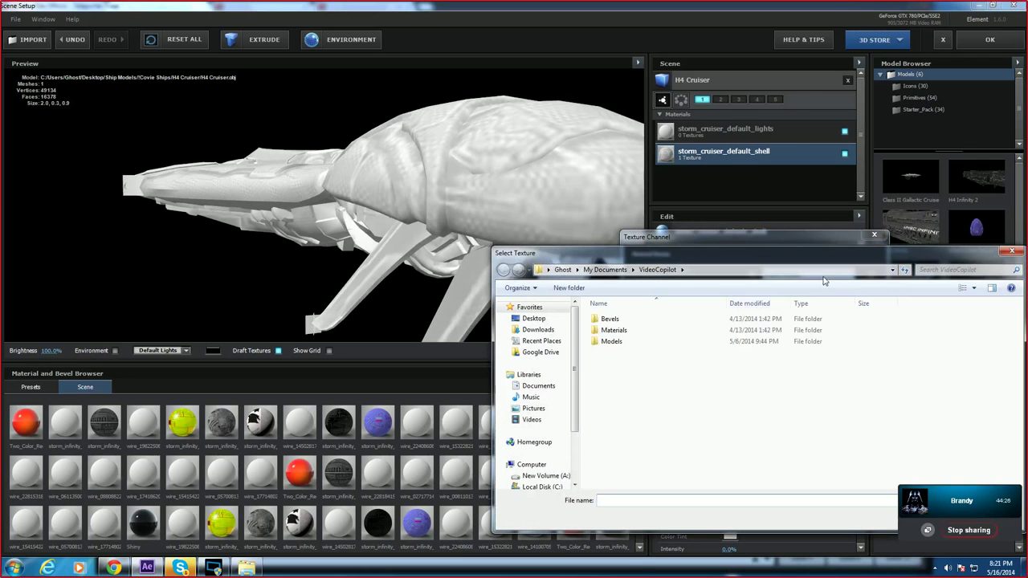
pyautogui.click(545, 320)
pyautogui.doubleClick(920, 458)
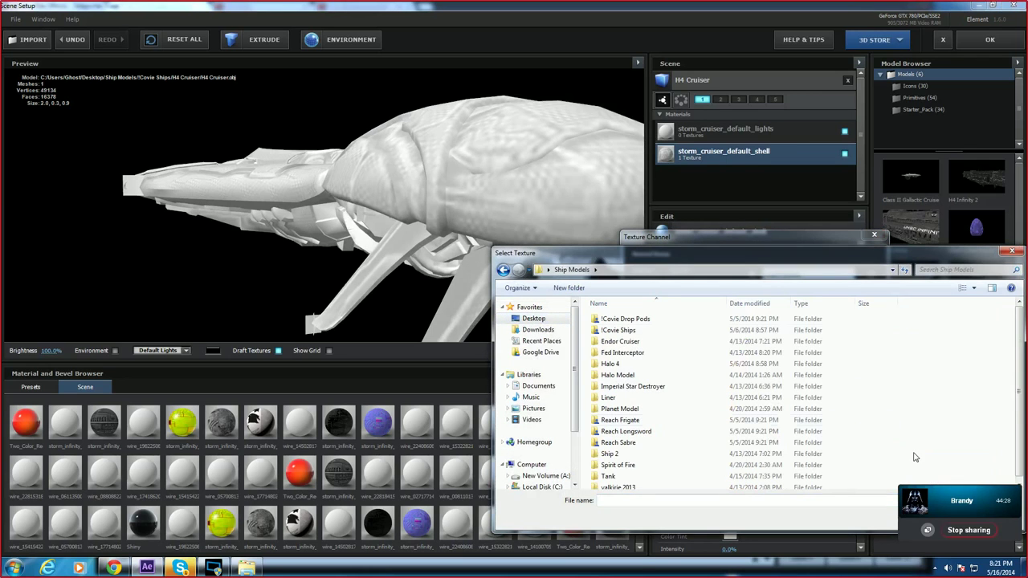
pyautogui.doubleClick(635, 330)
pyautogui.doubleClick(634, 319)
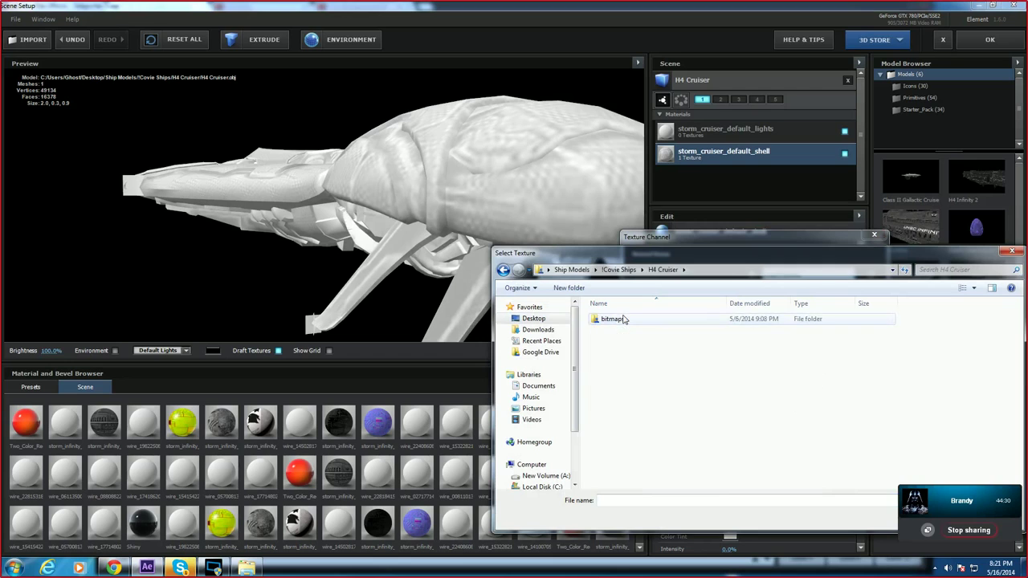
pyautogui.doubleClick(613, 319)
pyautogui.doubleClick(616, 329)
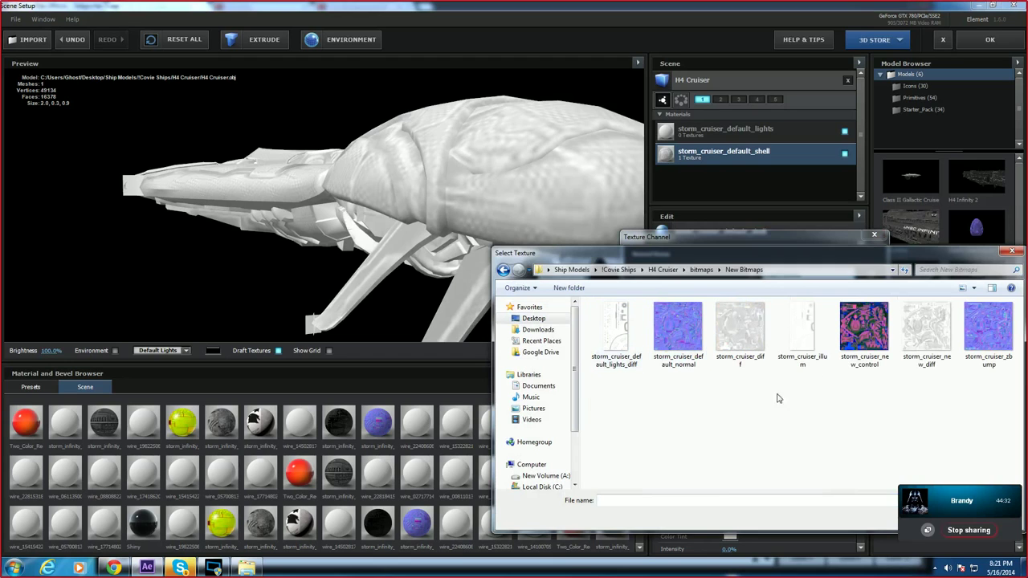
pyautogui.click(977, 340)
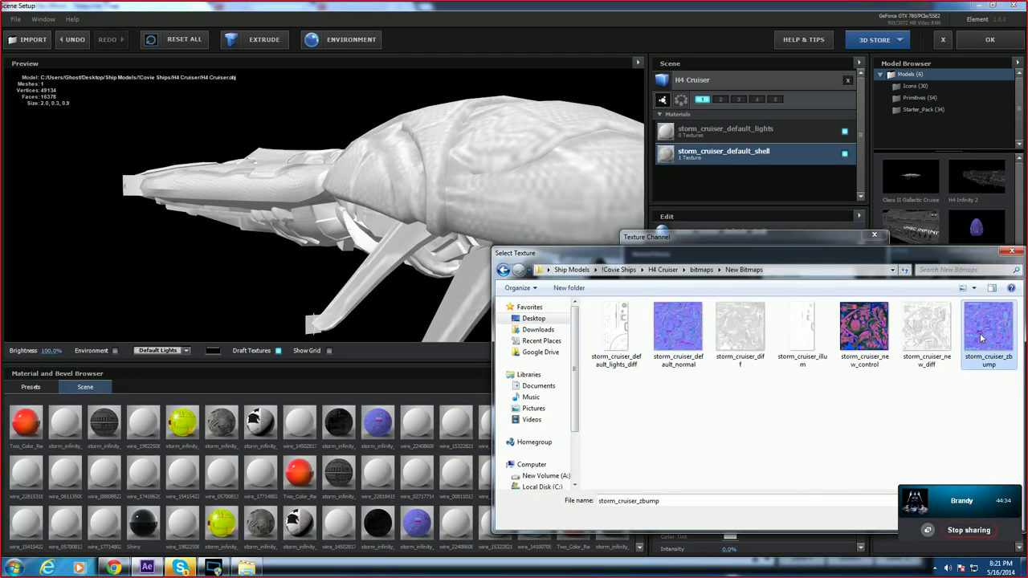
pyautogui.doubleClick(980, 335)
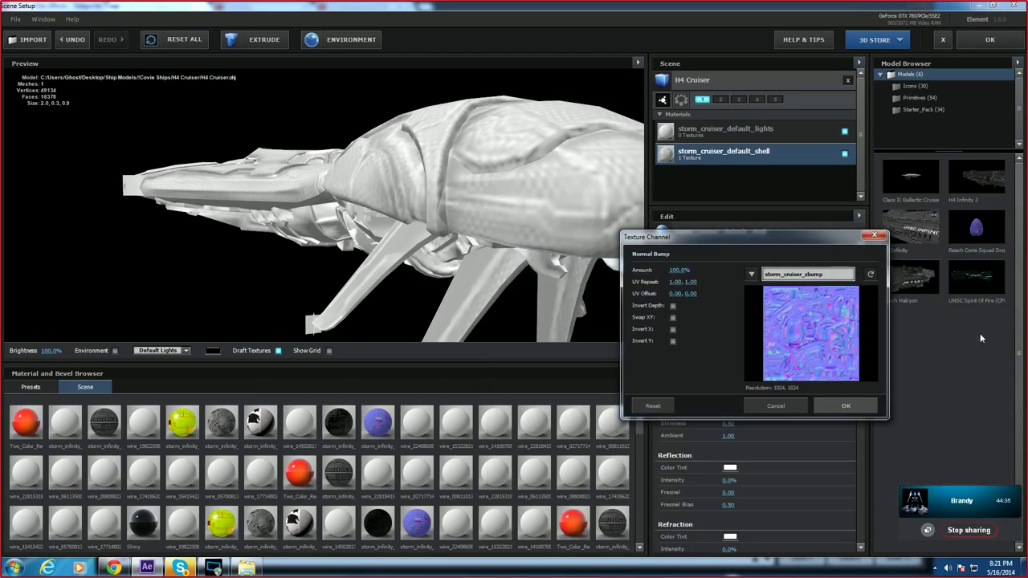
pyautogui.click(845, 406)
pyautogui.moveTo(512, 174); pyautogui.dragTo(458, 129)
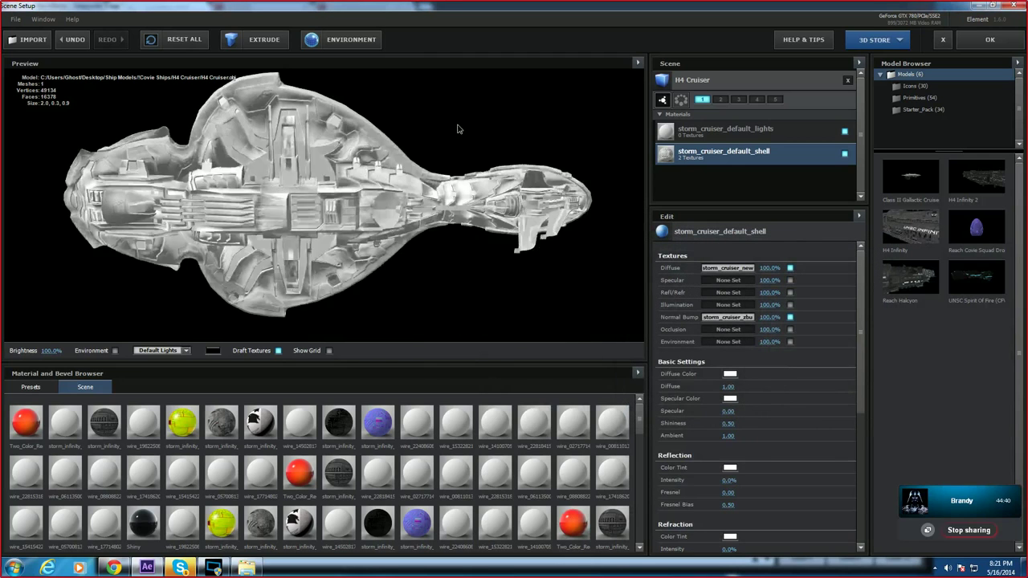
pyautogui.scroll(6, 371, 183)
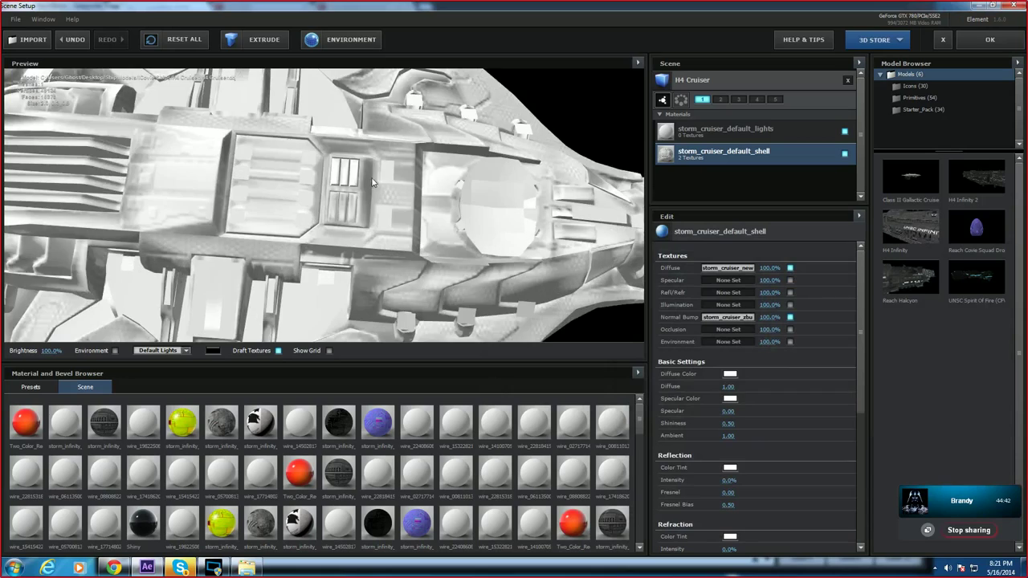
pyautogui.moveTo(372, 183); pyautogui.dragTo(462, 293)
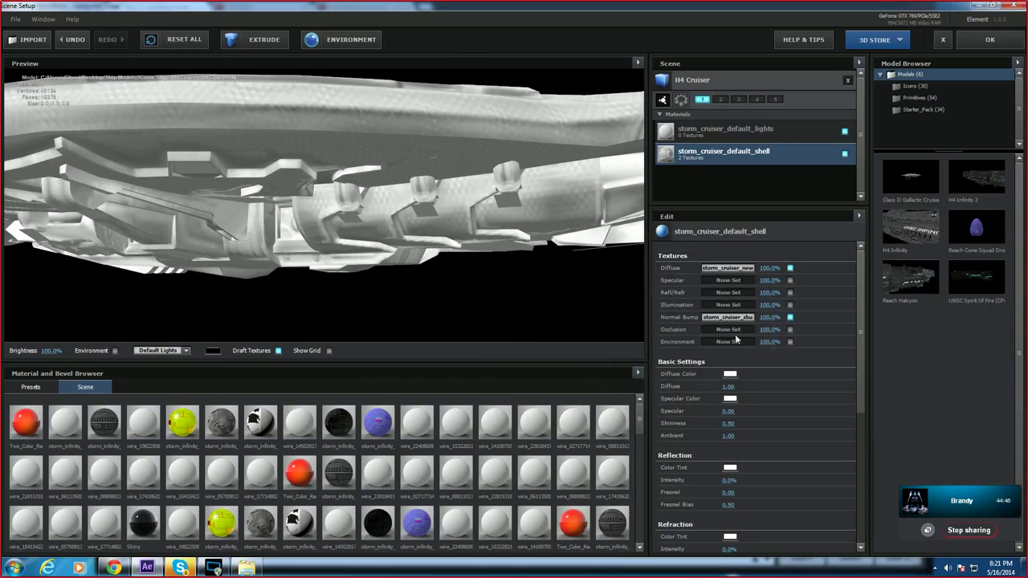
# Step: Try storm_cruiser_default_normal from the New Bitmaps folder as the shell material's Occlusion texture
pyautogui.click(736, 331)
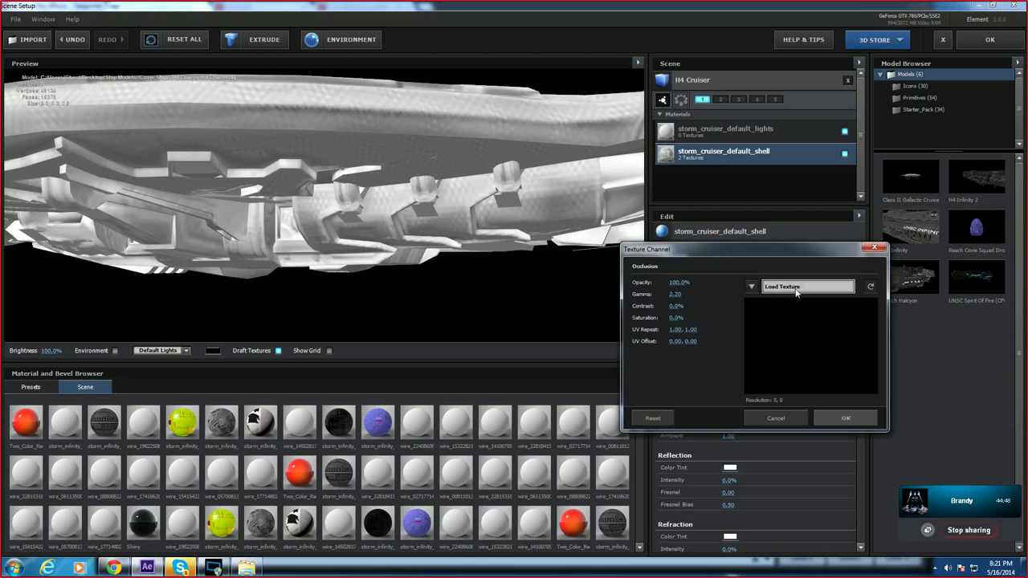
pyautogui.click(796, 294)
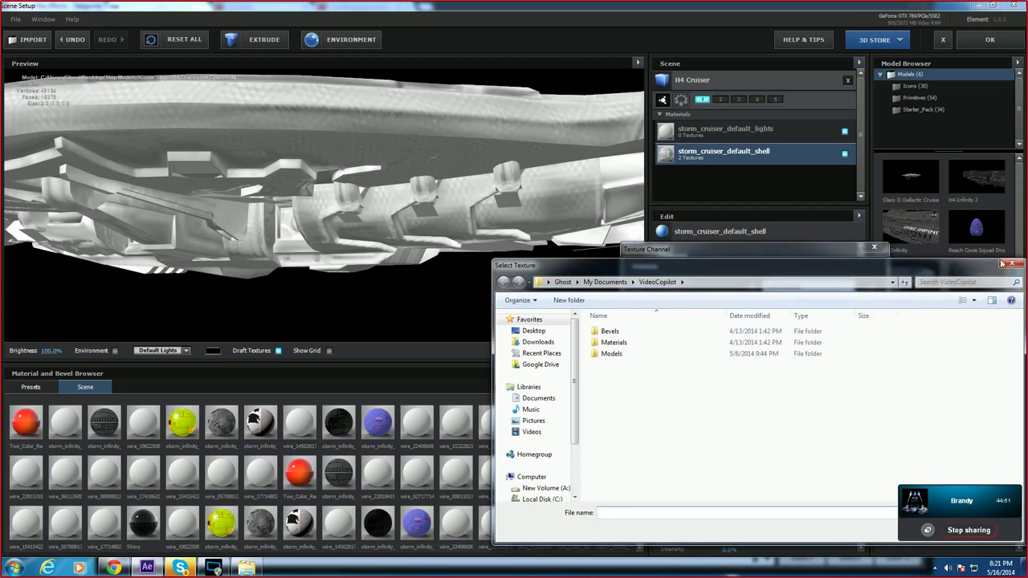
pyautogui.click(534, 331)
pyautogui.doubleClick(901, 476)
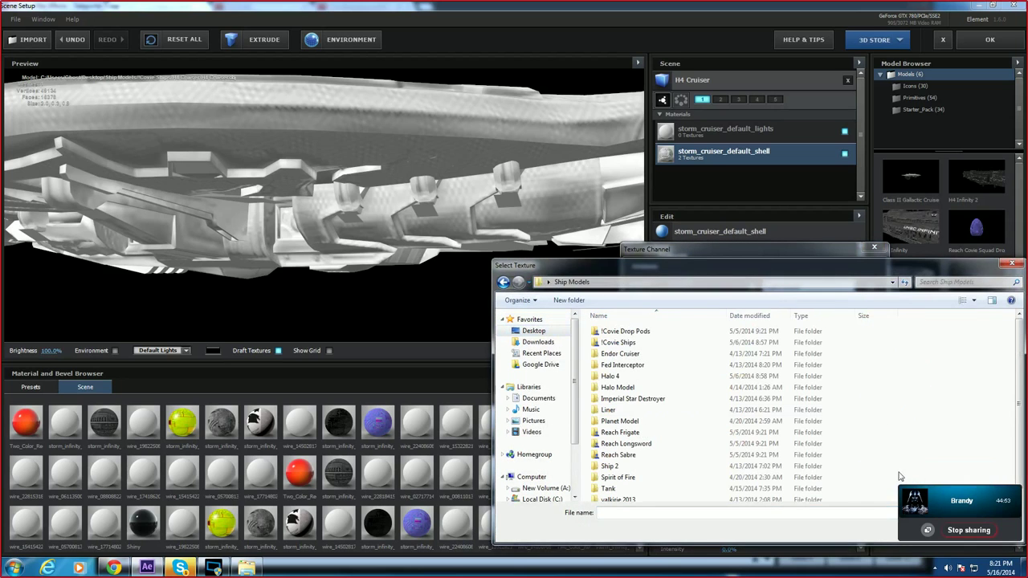
pyautogui.doubleClick(616, 343)
pyautogui.doubleClick(618, 333)
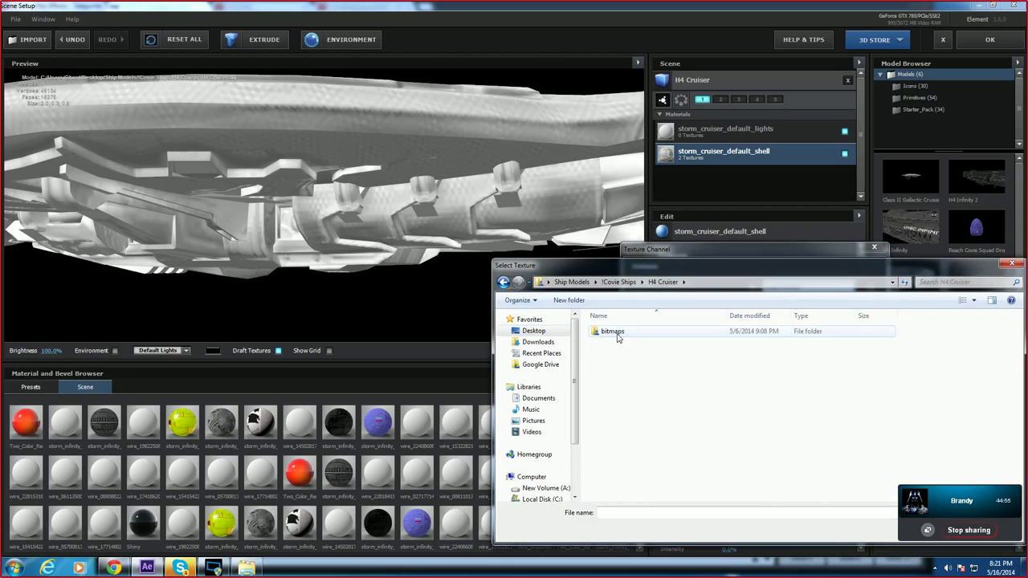
pyautogui.doubleClick(619, 337)
pyautogui.doubleClick(618, 338)
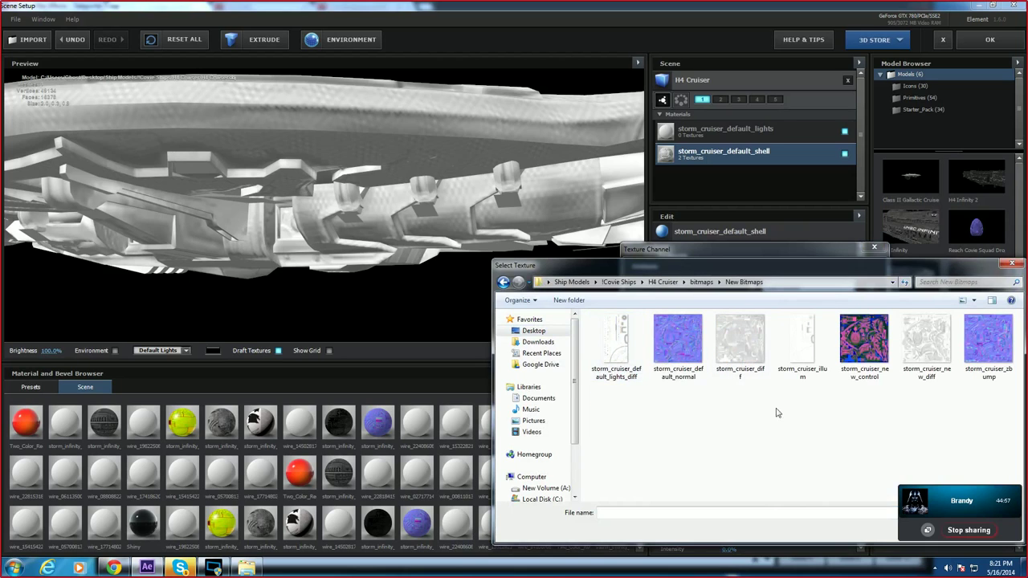
pyautogui.click(685, 346)
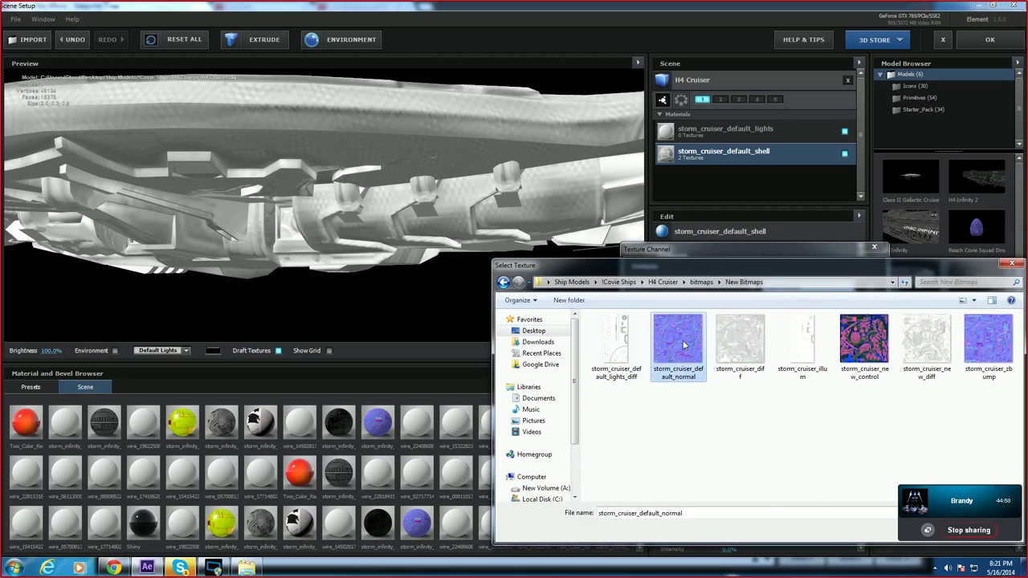
pyautogui.doubleClick(691, 332)
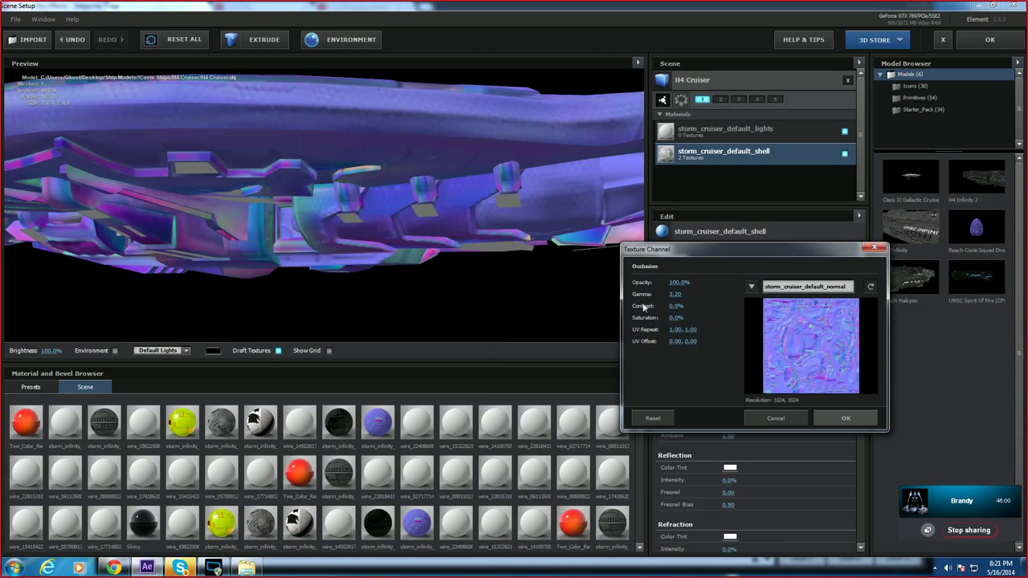
pyautogui.click(821, 414)
# Step: Inspect the hull, then clear the texture from the shell material's Occlusion channel
pyautogui.moveTo(563, 209); pyautogui.dragTo(491, 167)
pyautogui.scroll(-5, 491, 166)
pyautogui.moveTo(455, 232); pyautogui.dragTo(437, 205)
pyautogui.scroll(5, 397, 227)
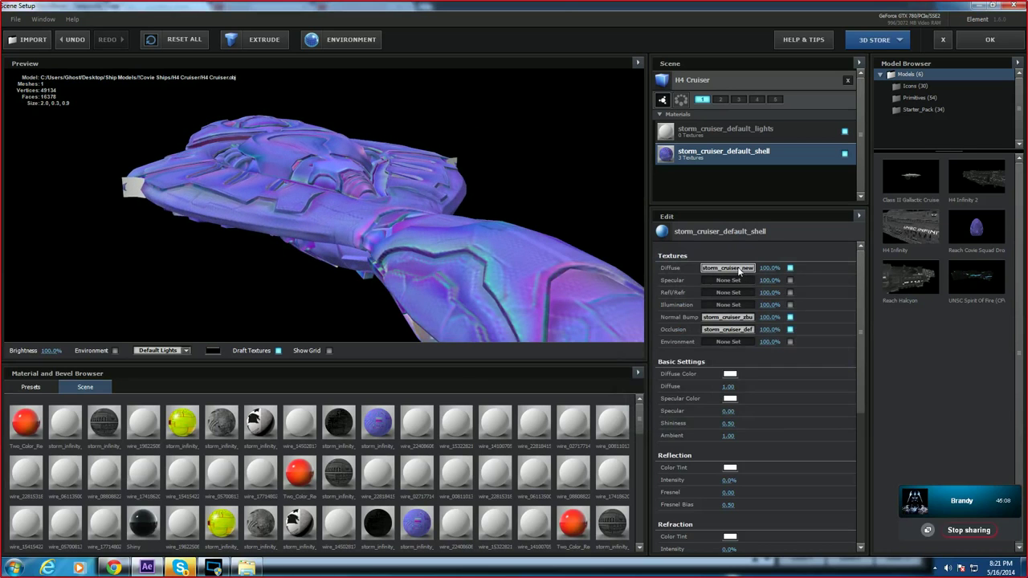
pyautogui.click(728, 330)
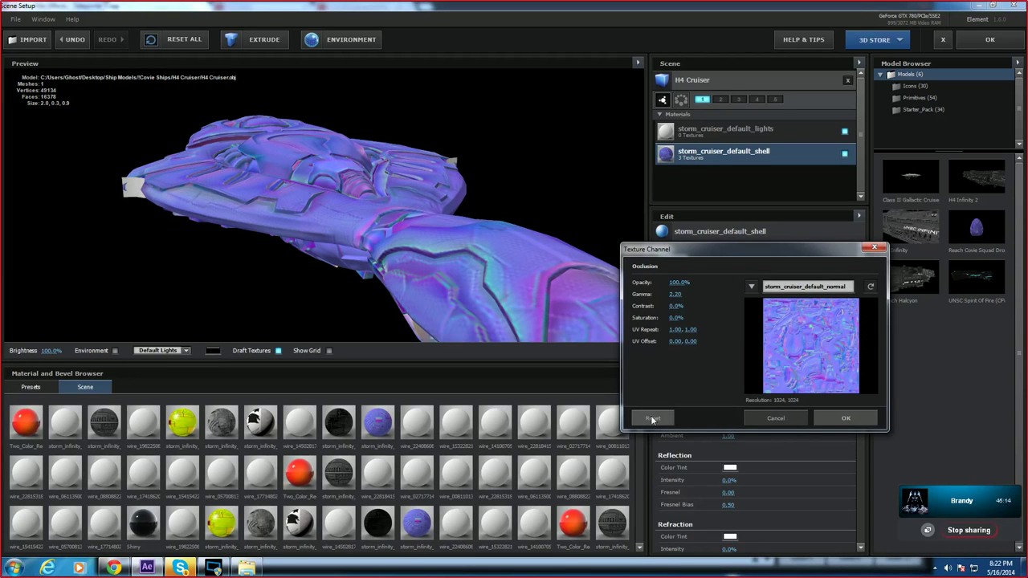
pyautogui.click(846, 418)
pyautogui.rightClick(734, 333)
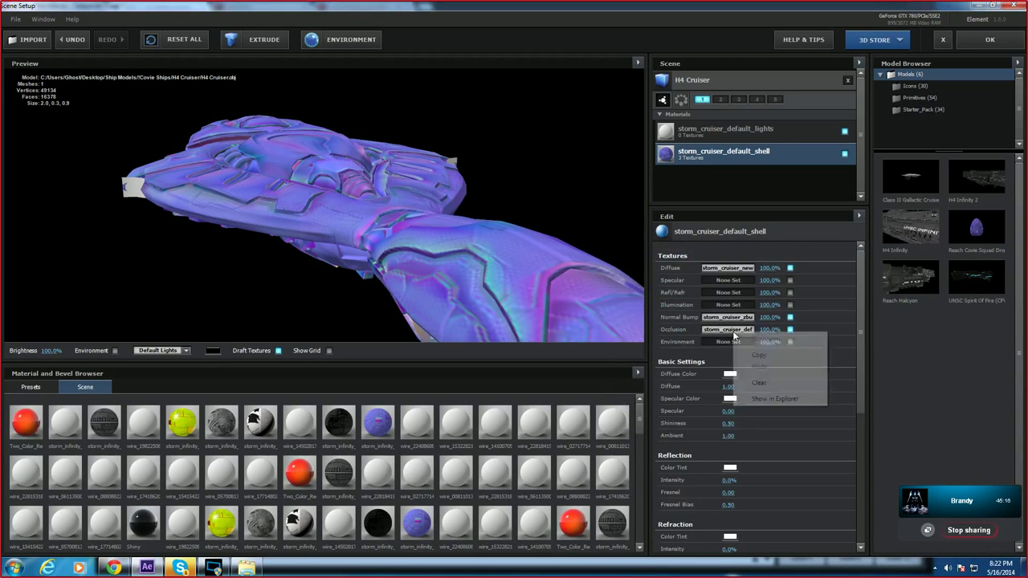
pyautogui.click(780, 382)
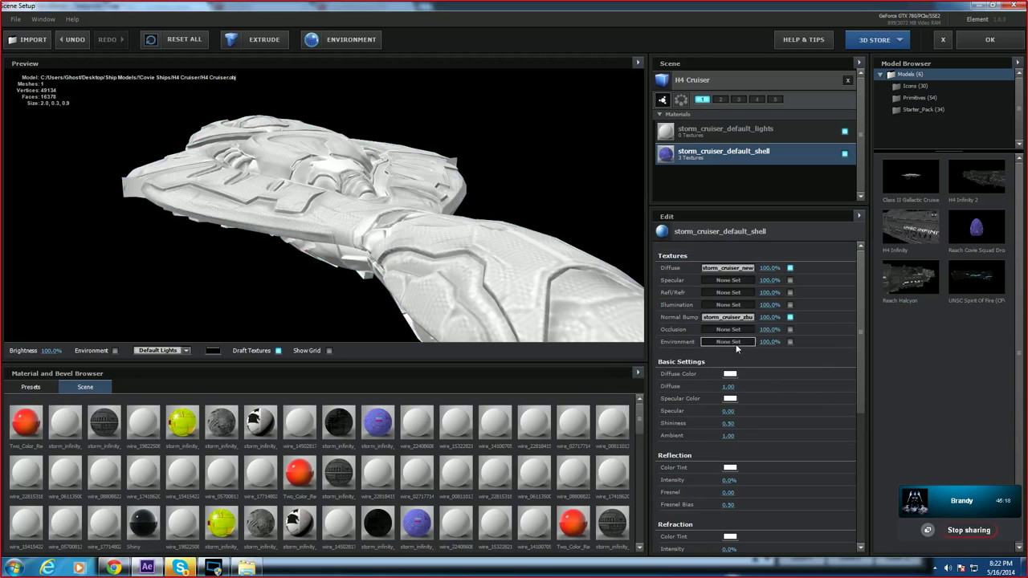
pyautogui.click(720, 282)
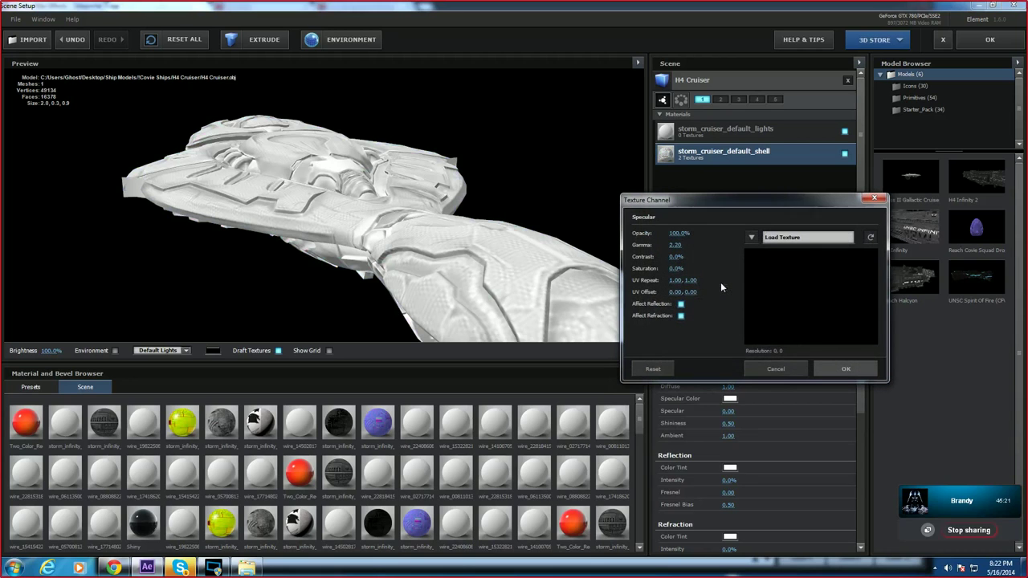
pyautogui.click(875, 200)
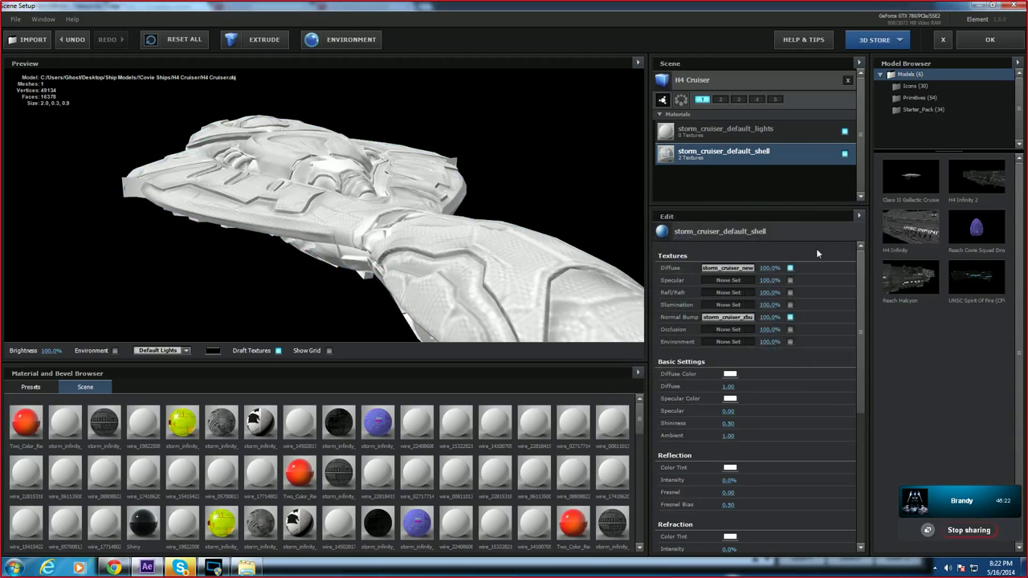
pyautogui.click(730, 344)
pyautogui.click(884, 259)
# Step: Load storm_cruiser_diff from H4 Cruiser's New Bitmaps folder as the shell material's Occlusion texture
pyautogui.click(726, 330)
pyautogui.click(806, 286)
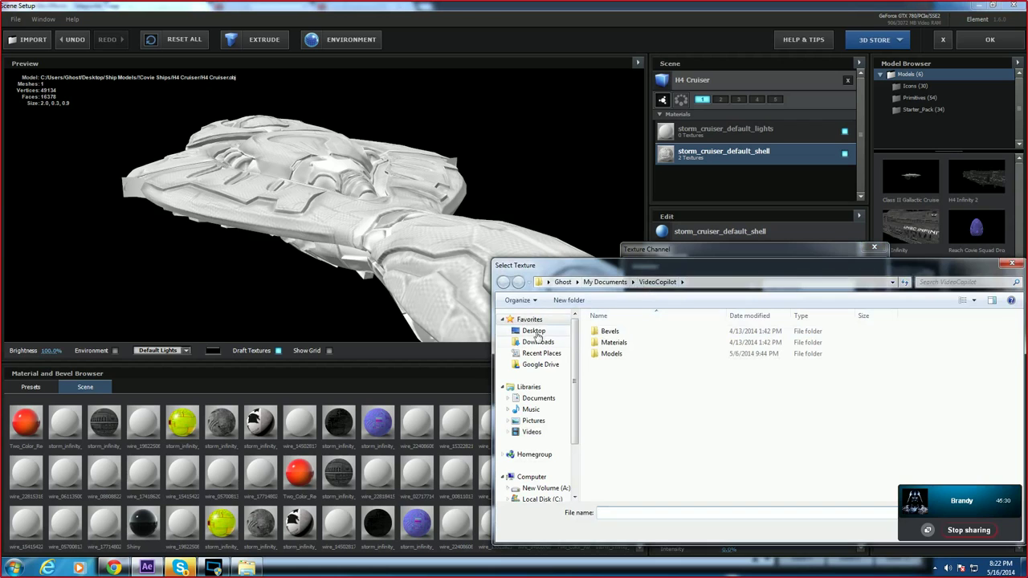
pyautogui.click(534, 332)
pyautogui.doubleClick(924, 476)
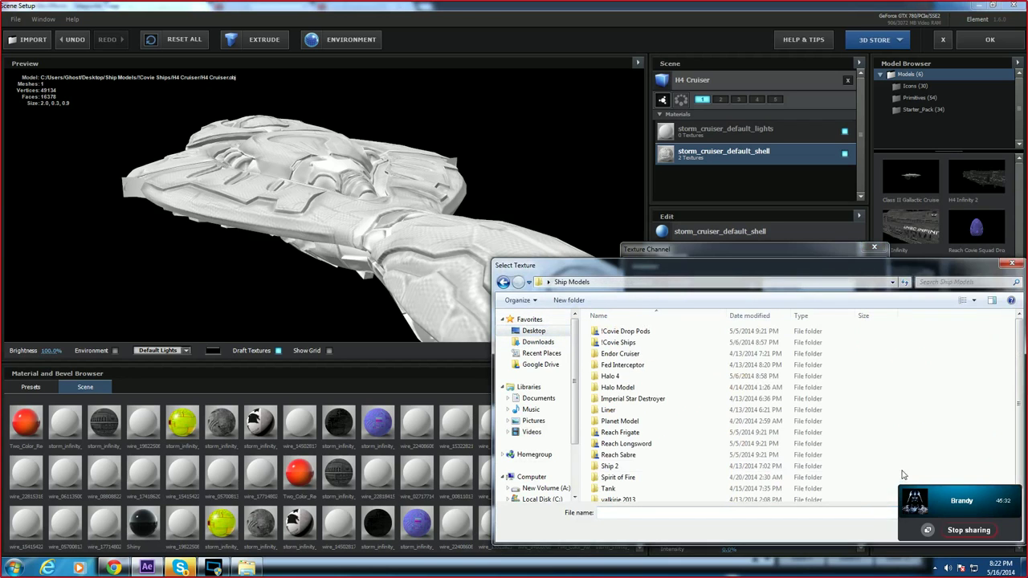
pyautogui.doubleClick(643, 344)
pyautogui.doubleClick(615, 333)
pyautogui.doubleClick(609, 332)
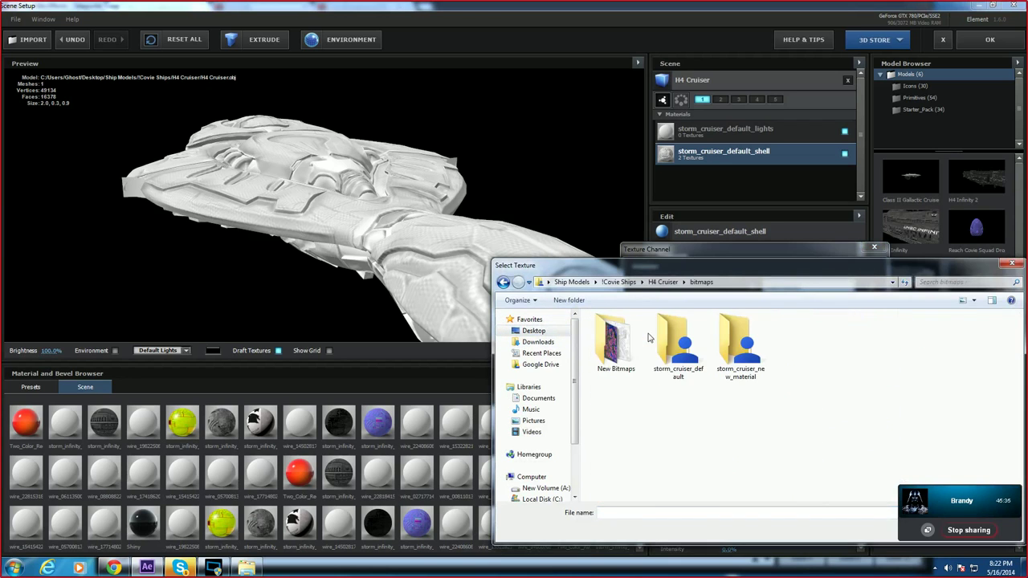
pyautogui.doubleClick(627, 344)
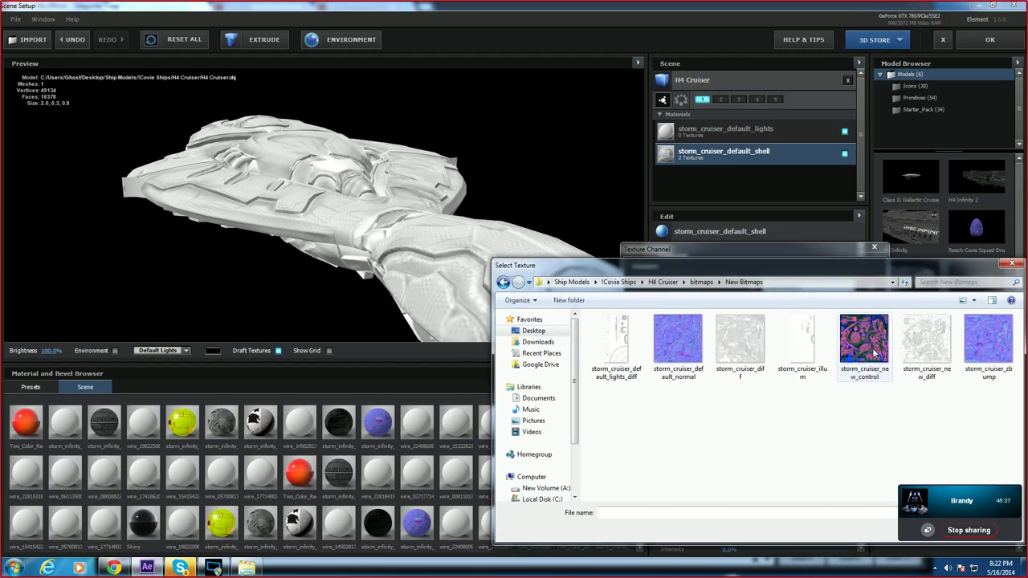
pyautogui.doubleClick(739, 341)
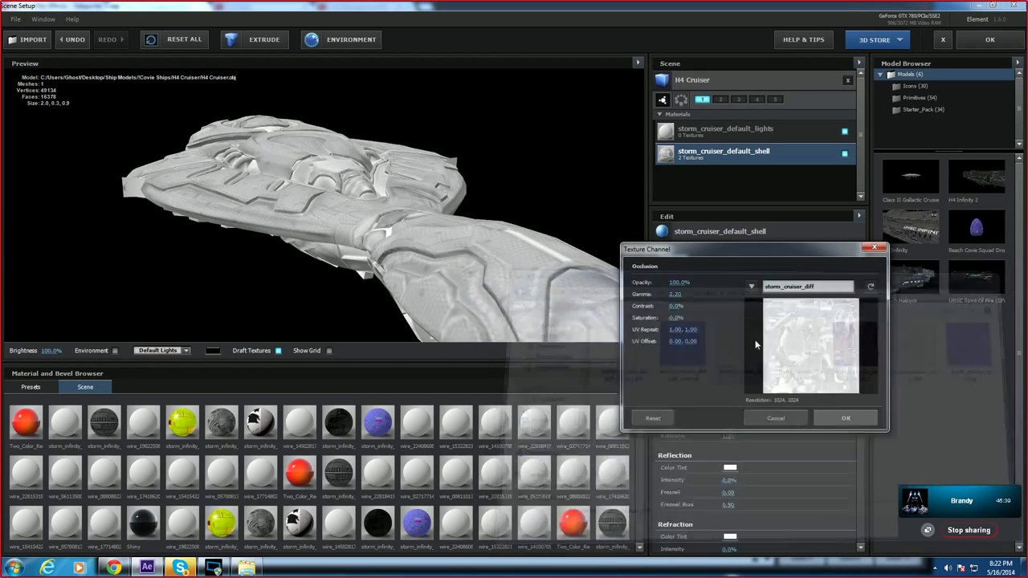
pyautogui.click(845, 418)
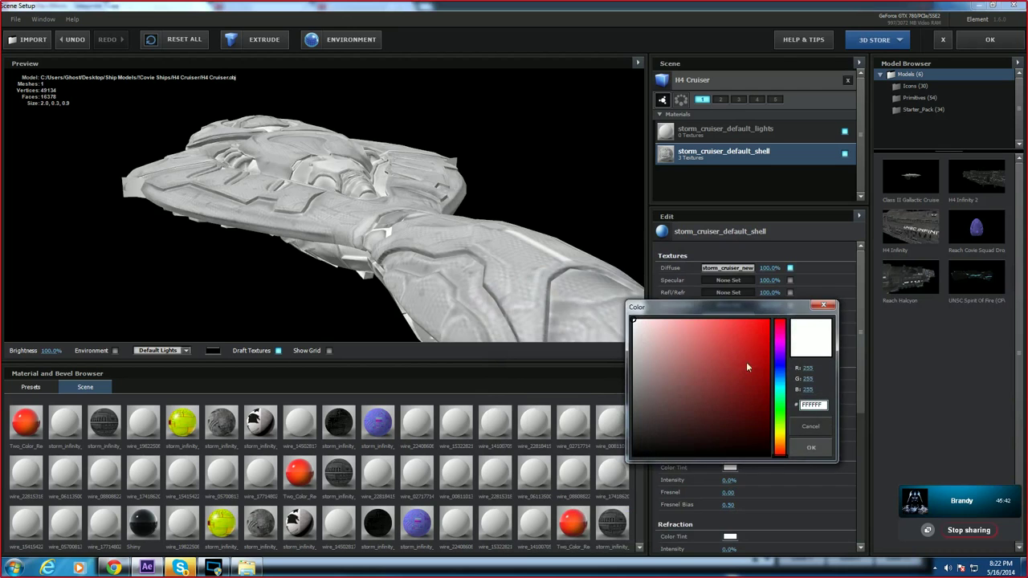
# Step: Set the shell material's diffuse color to purple, hex 9549EB
pyautogui.click(760, 351)
pyautogui.moveTo(725, 359); pyautogui.dragTo(712, 363)
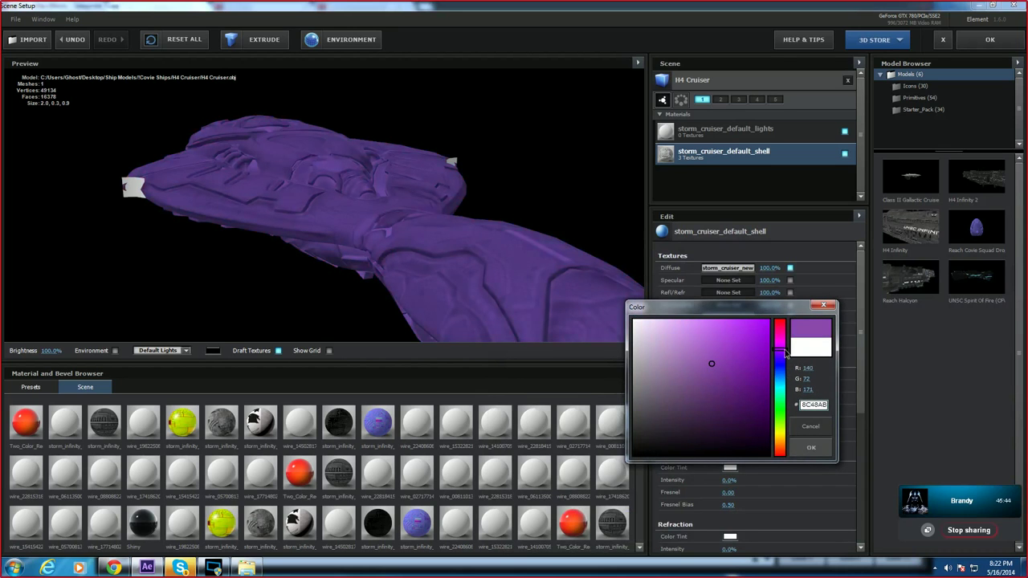
pyautogui.moveTo(785, 347); pyautogui.dragTo(785, 355)
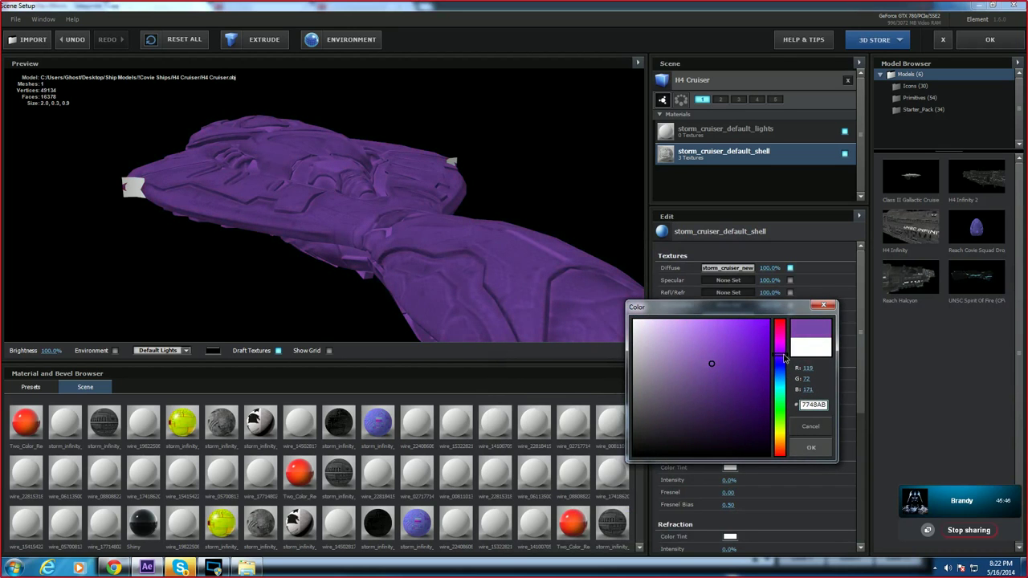
pyautogui.moveTo(722, 365)
pyautogui.mouseDown()
pyautogui.moveTo(744, 364)
pyautogui.moveTo(725, 347)
pyautogui.mouseUp()
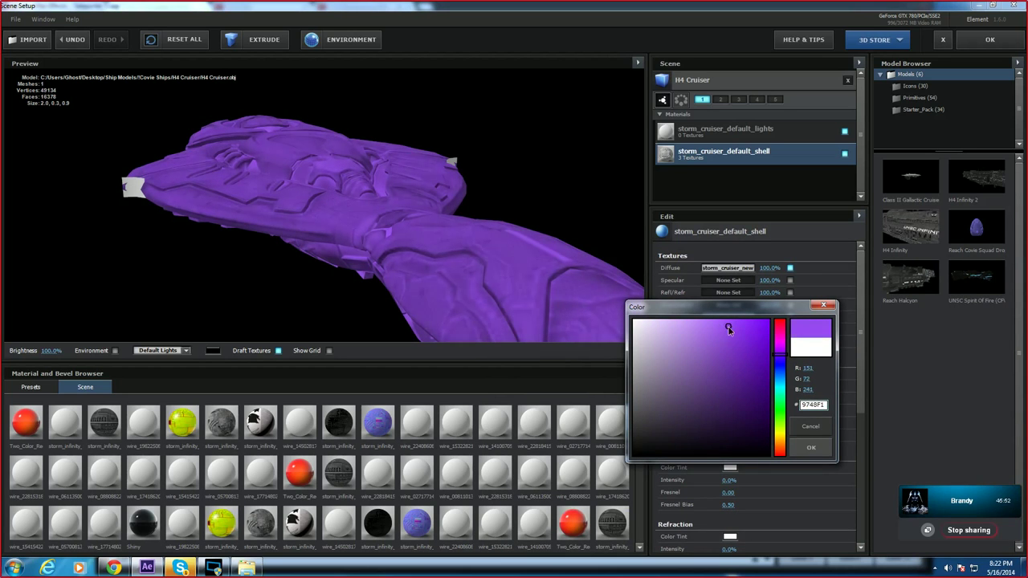
pyautogui.click(811, 448)
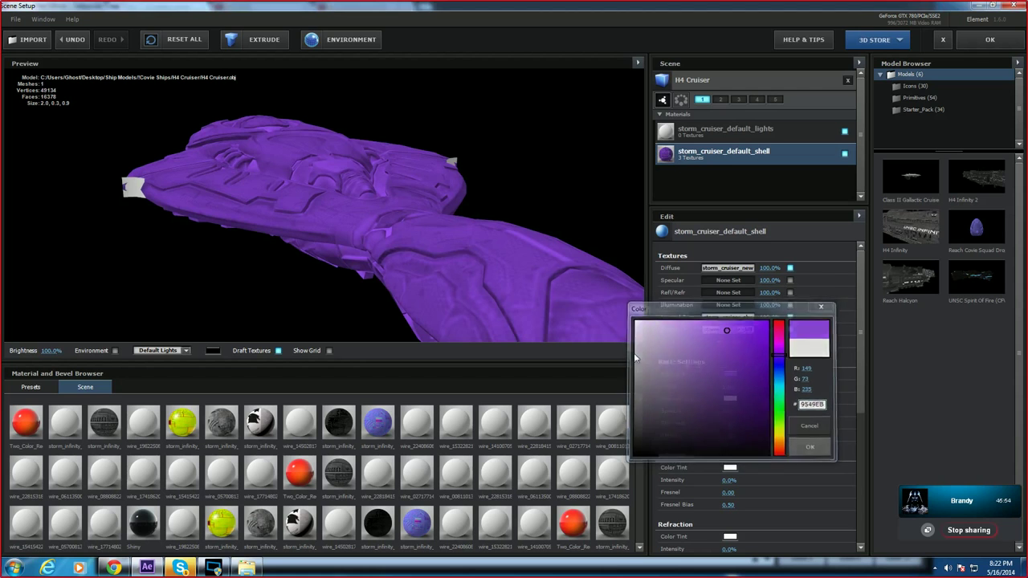
# Step: Load storm_cruiser_default_lights_diff from H4 Cruiser's New Bitmaps folder as the storm_cruiser_default_lights material's Diffuse texture
pyautogui.moveTo(523, 266); pyautogui.dragTo(505, 184)
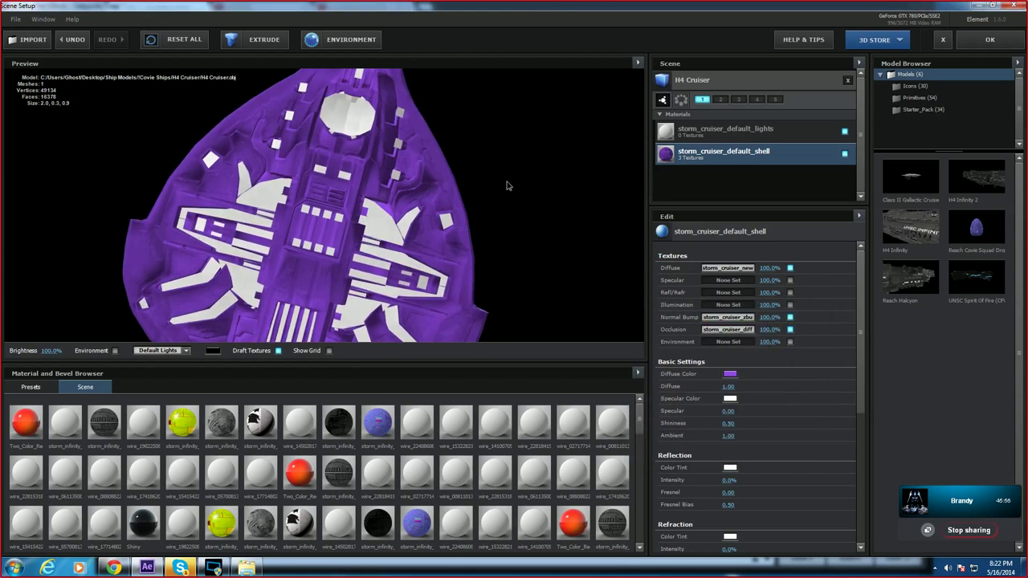
pyautogui.doubleClick(712, 132)
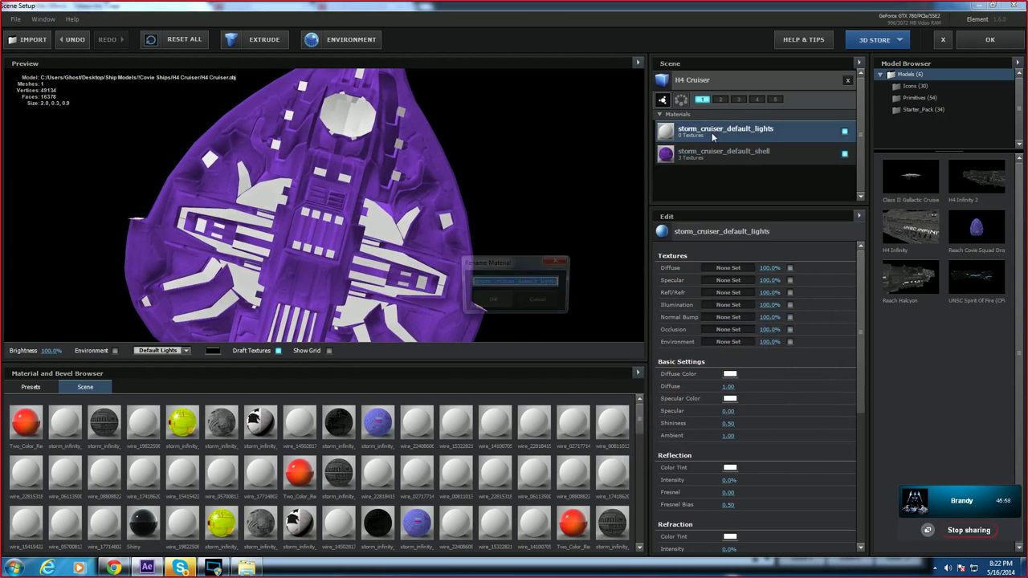
pyautogui.click(557, 260)
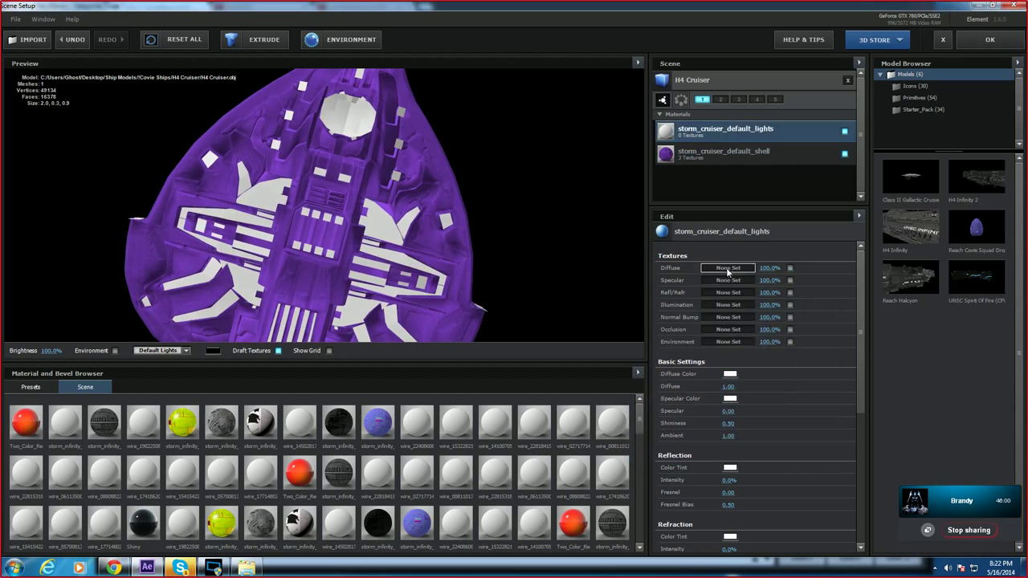
pyautogui.click(728, 267)
pyautogui.click(790, 225)
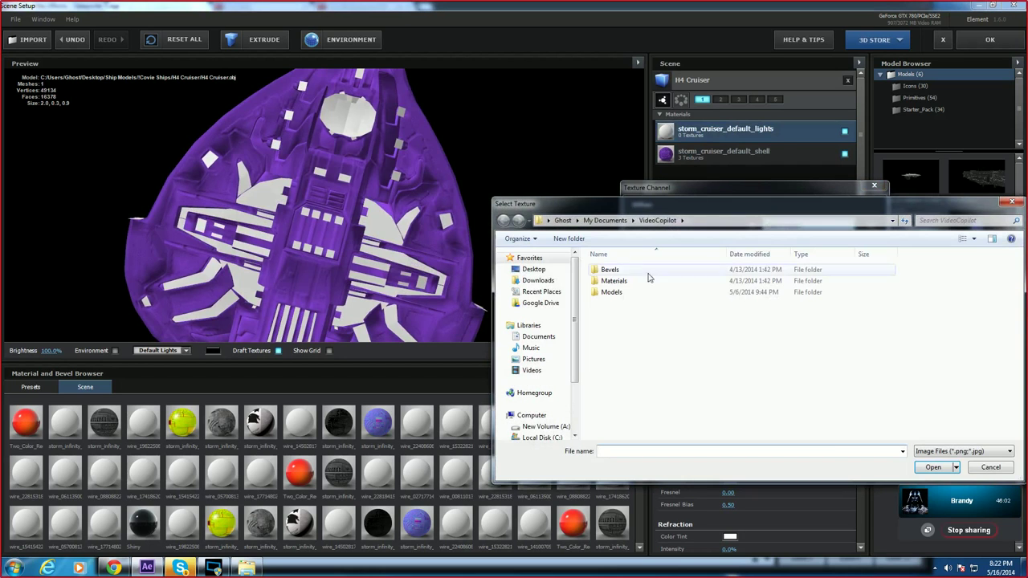
pyautogui.doubleClick(912, 414)
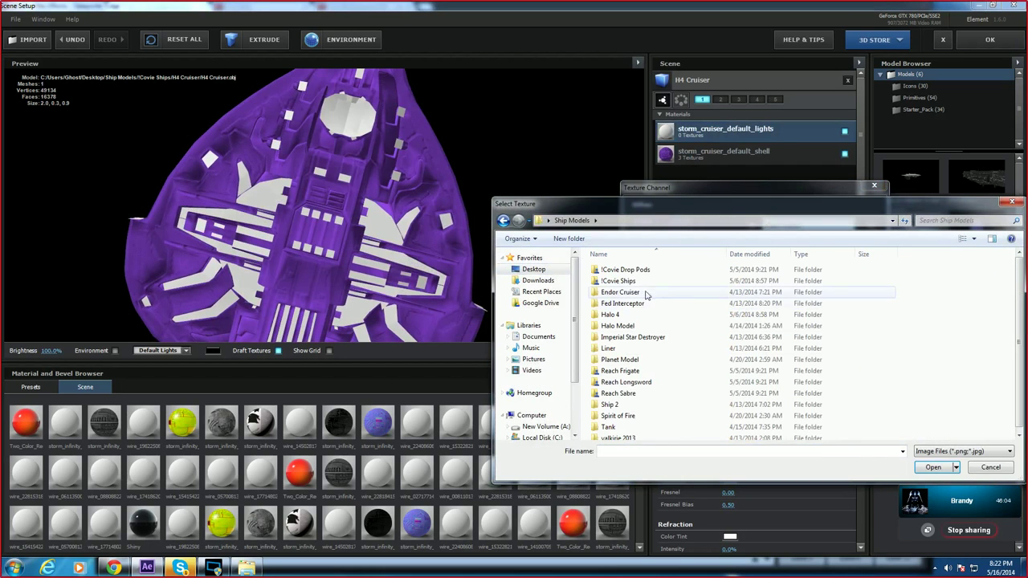
pyautogui.doubleClick(619, 280)
pyautogui.doubleClick(617, 271)
pyautogui.doubleClick(616, 272)
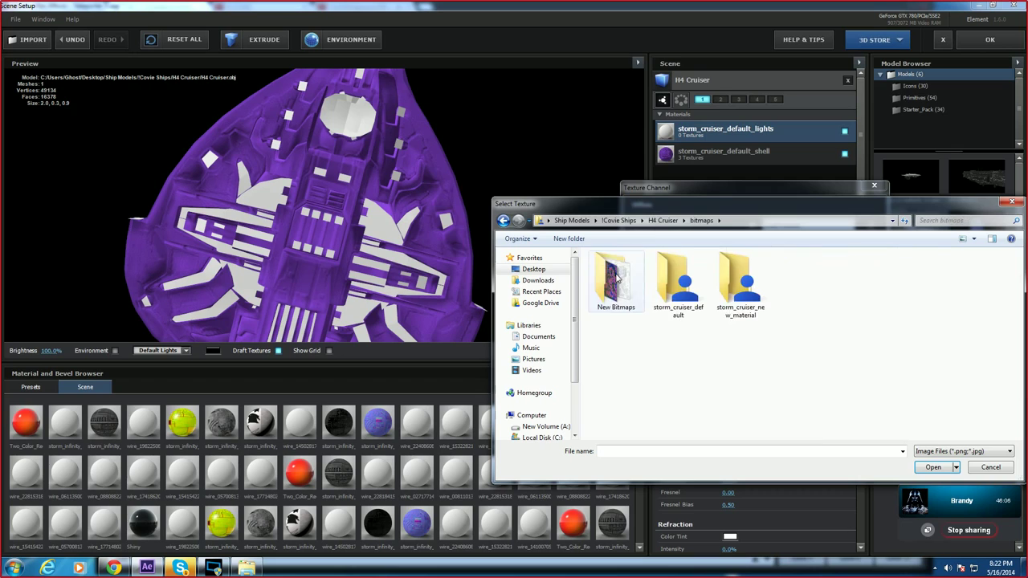
pyautogui.doubleClick(617, 277)
pyautogui.click(624, 276)
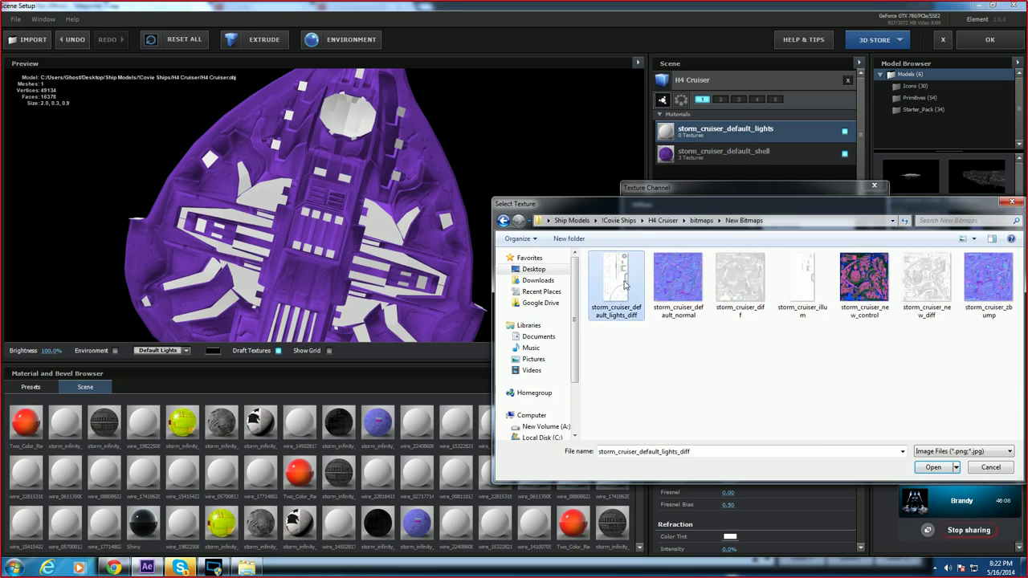
pyautogui.doubleClick(624, 281)
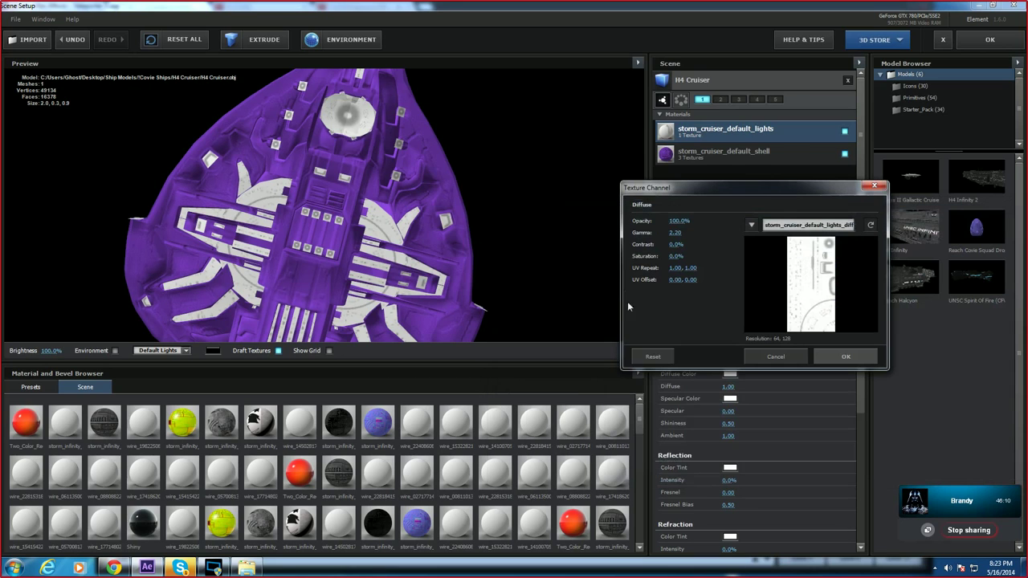
pyautogui.click(843, 357)
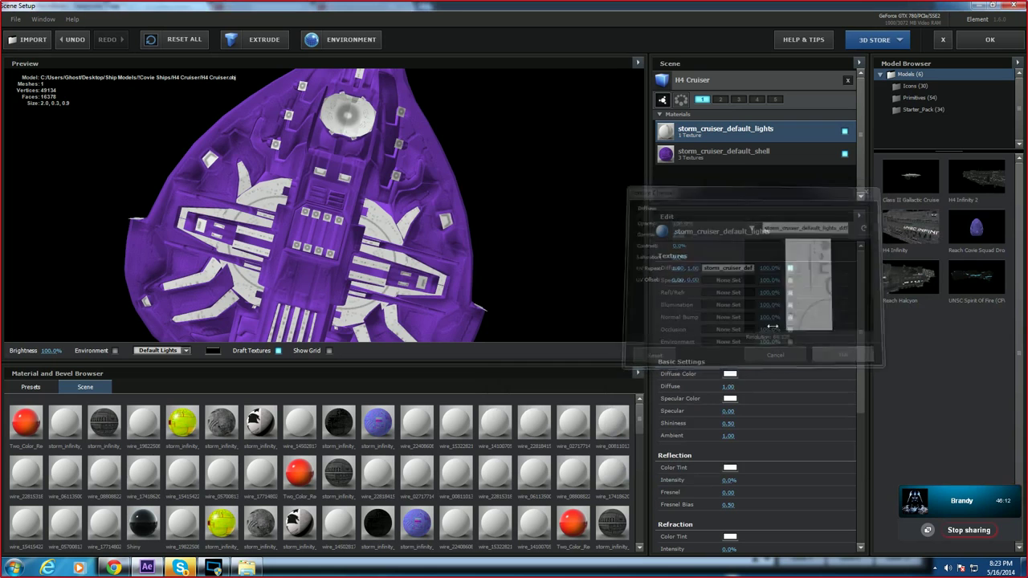
# Step: Inspect the textured light panels, then turn off the storm_cruiser_default_lights material and view the hull without it
pyautogui.scroll(5, 448, 210)
pyautogui.scroll(-3, 450, 193)
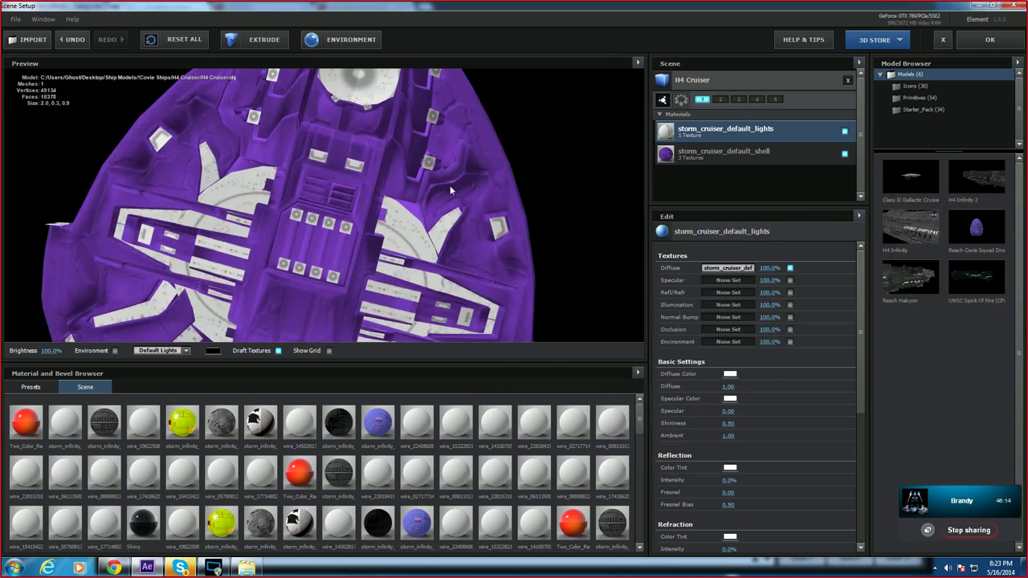
pyautogui.moveTo(449, 186); pyautogui.dragTo(473, 265)
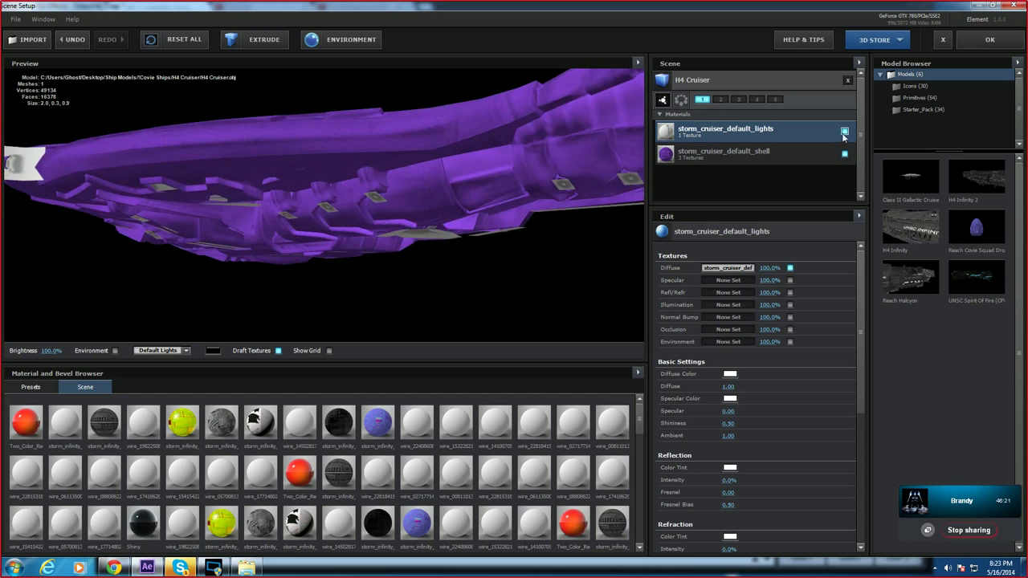
pyautogui.click(844, 133)
pyautogui.moveTo(551, 209); pyautogui.dragTo(511, 121)
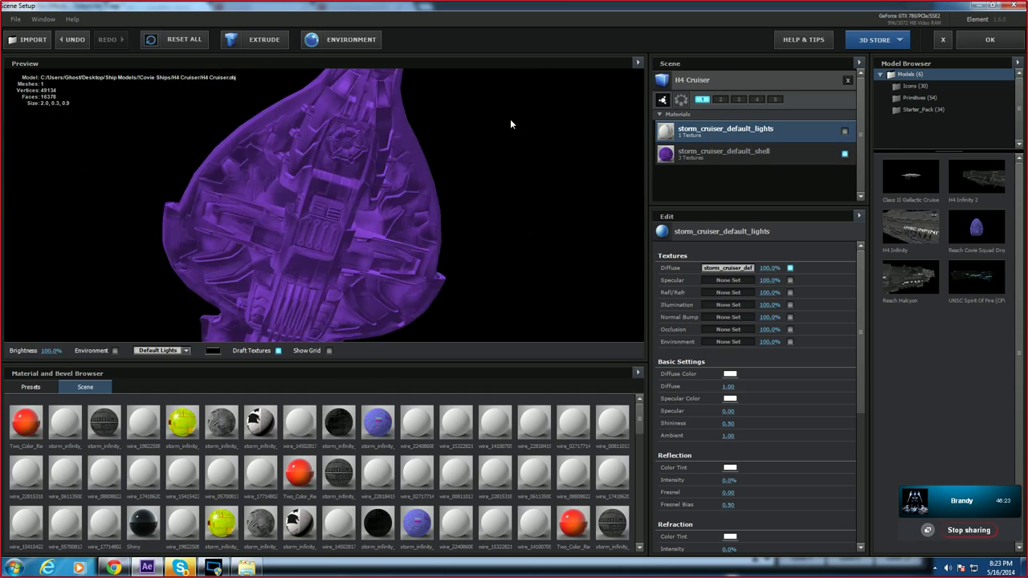
pyautogui.moveTo(445, 138); pyautogui.dragTo(446, 189)
# Step: Compare the Dramatic, Cinema and Stylized preview lighting on the ship, then set the lighting to 360
pyautogui.click(169, 354)
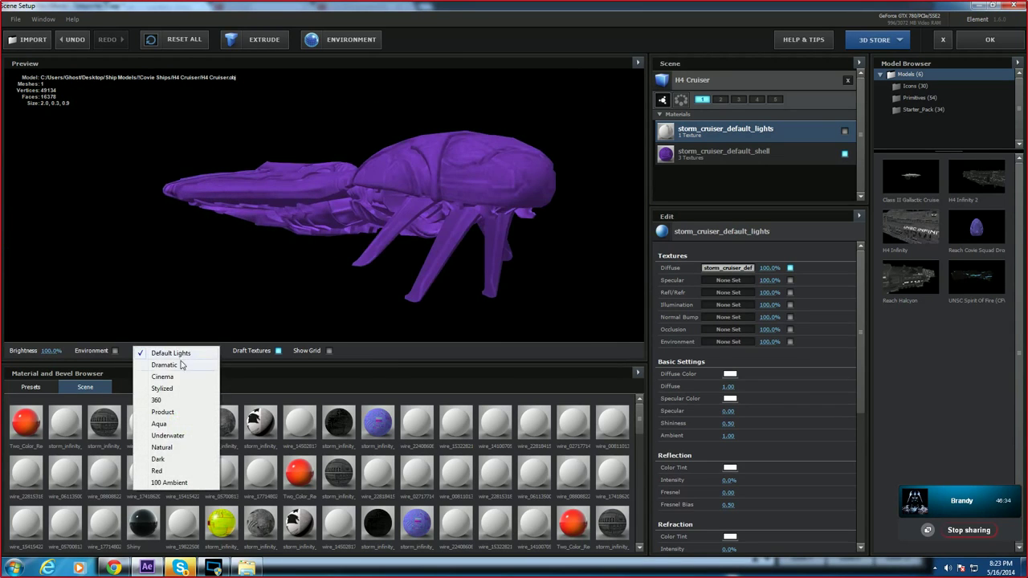
pyautogui.click(181, 367)
pyautogui.scroll(5, 477, 199)
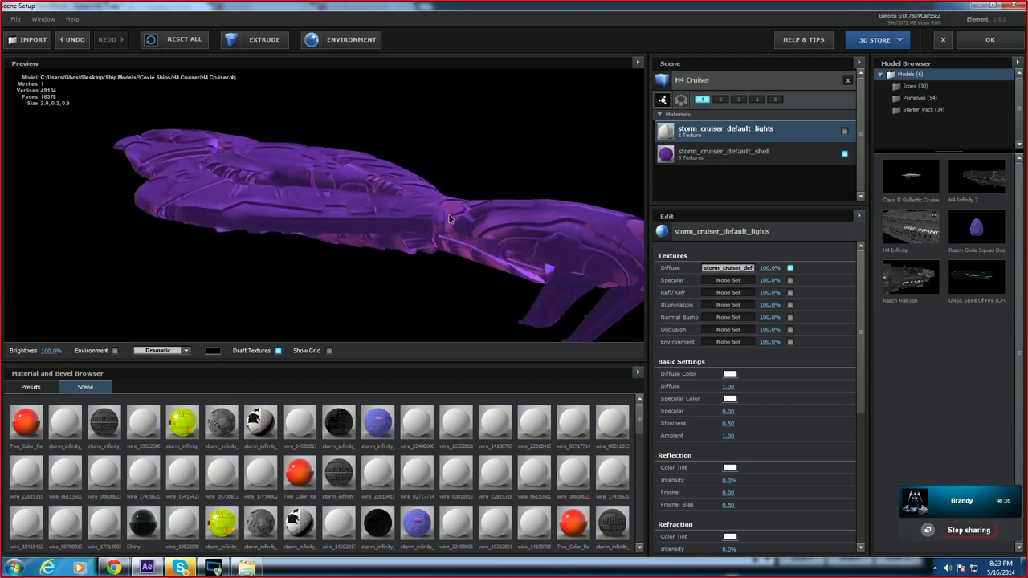
pyautogui.moveTo(478, 199); pyautogui.dragTo(455, 222)
pyautogui.click(178, 350)
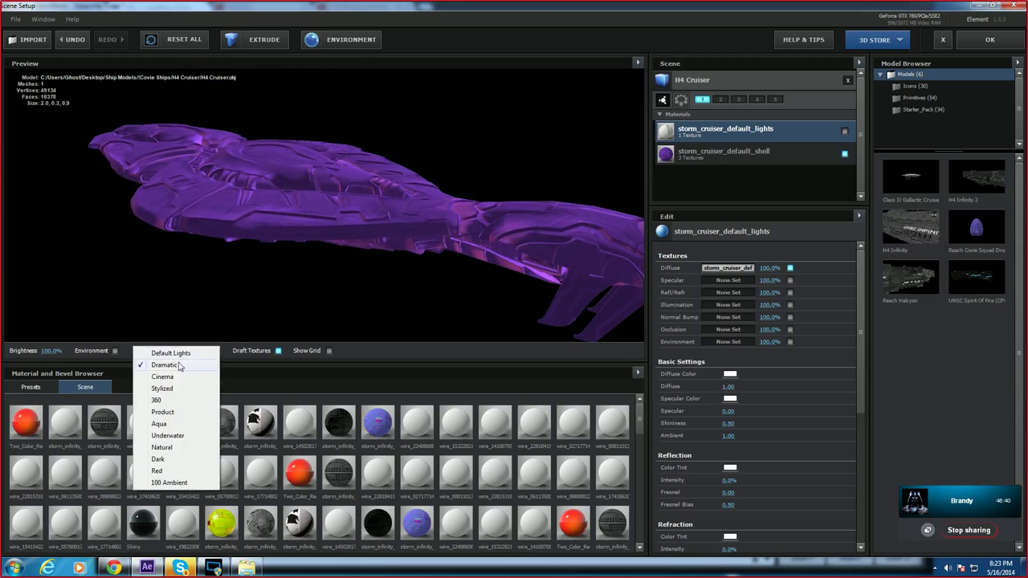
pyautogui.click(174, 378)
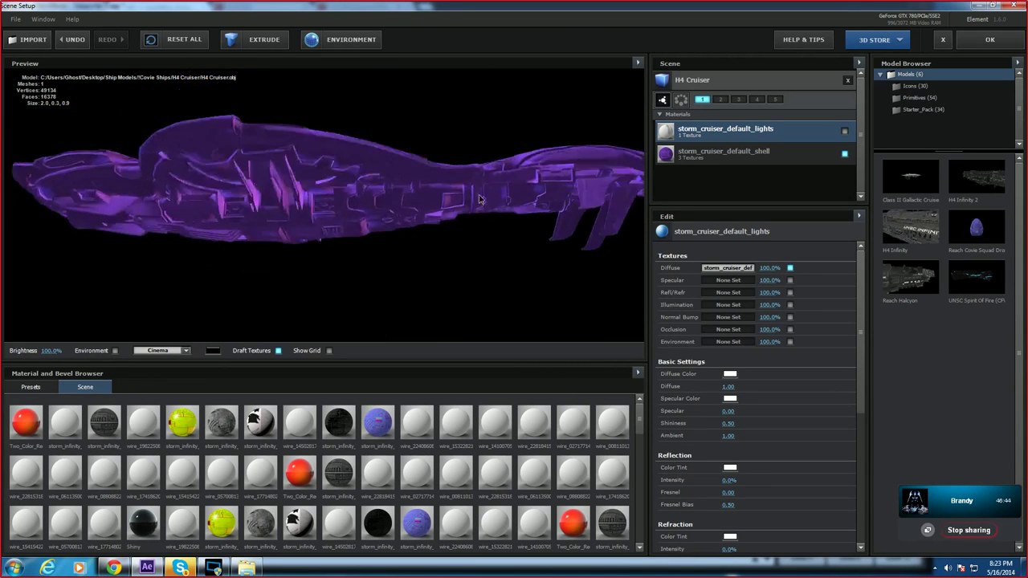
pyautogui.click(185, 351)
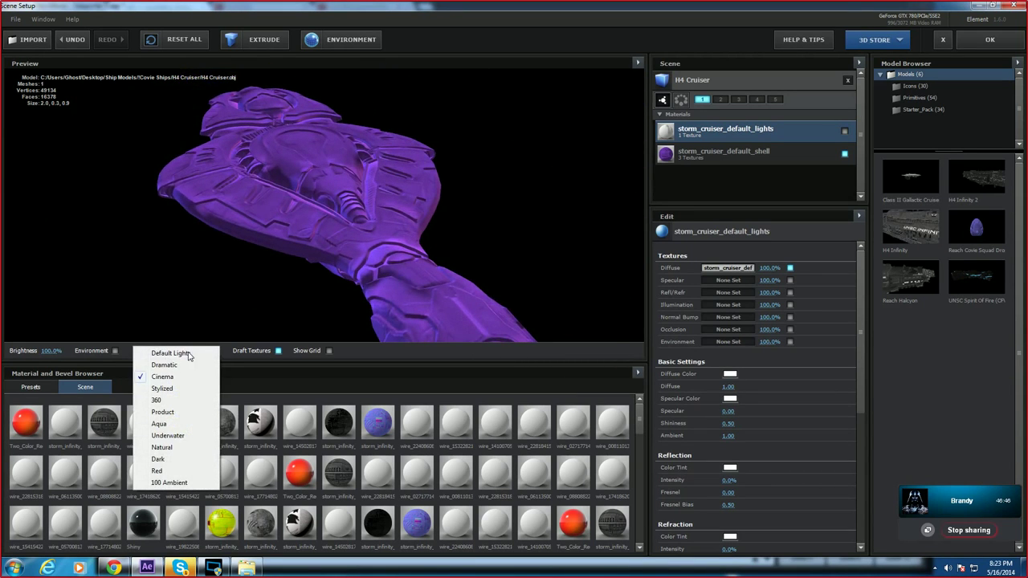
pyautogui.click(175, 389)
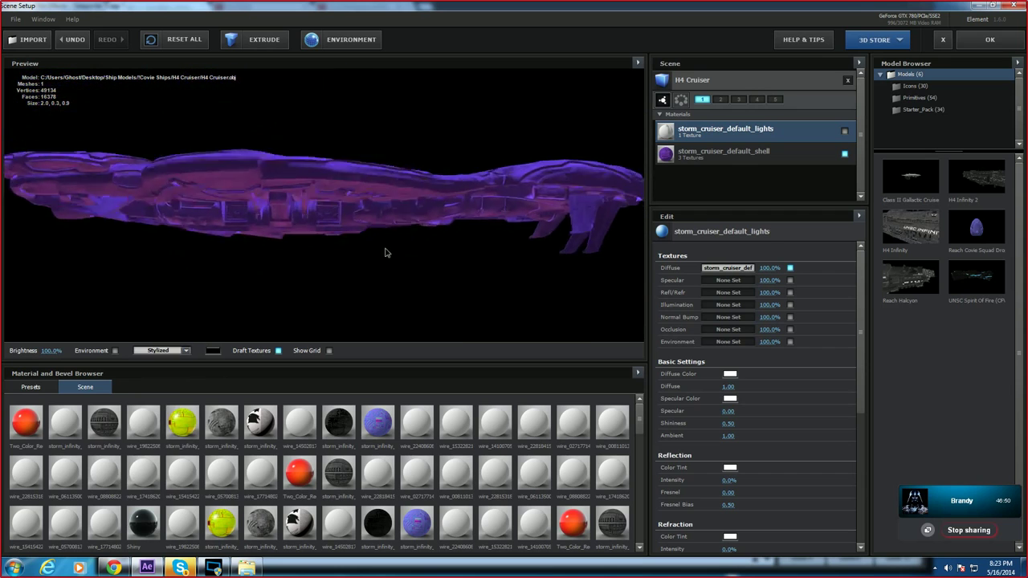
pyautogui.click(161, 351)
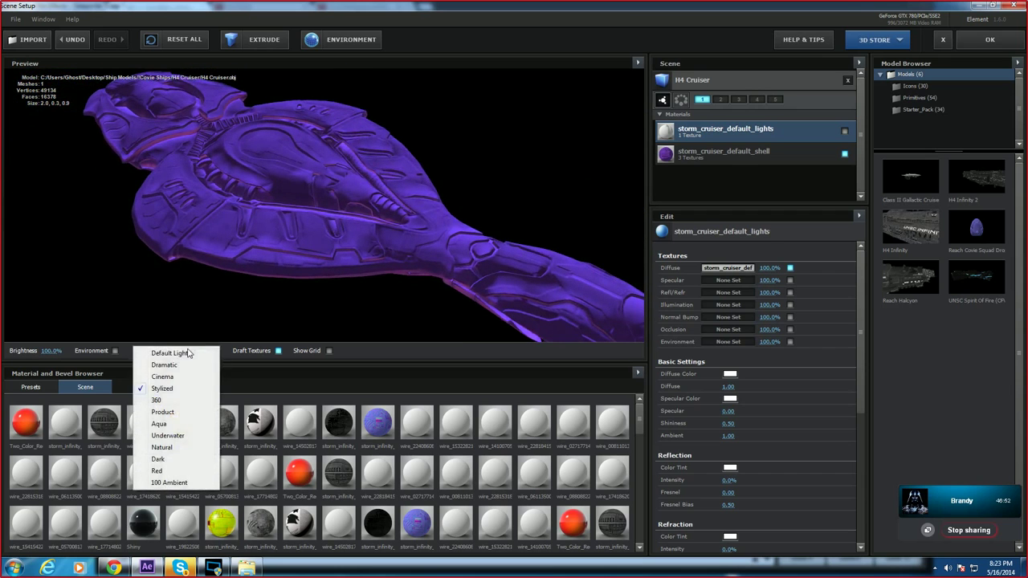
pyautogui.click(157, 400)
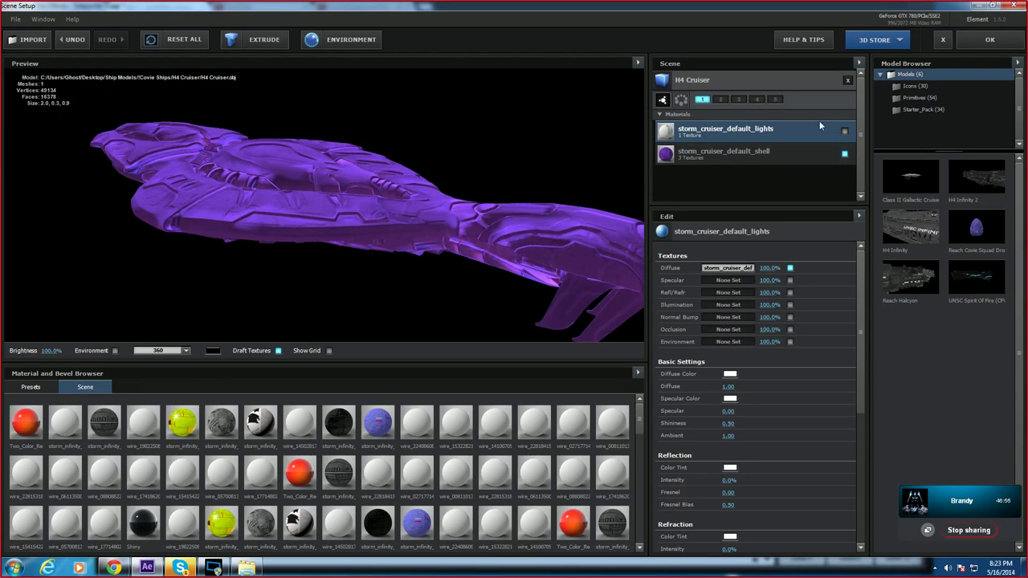
# Step: Save the ship as a model preset named H4 Cruiser in the Models folder
pyautogui.rightClick(743, 78)
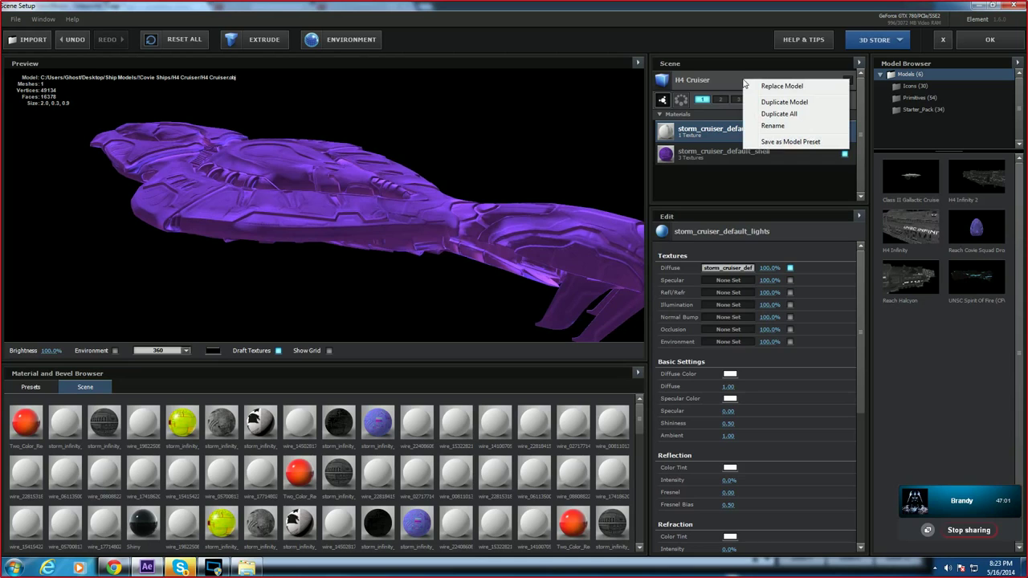
pyautogui.click(784, 143)
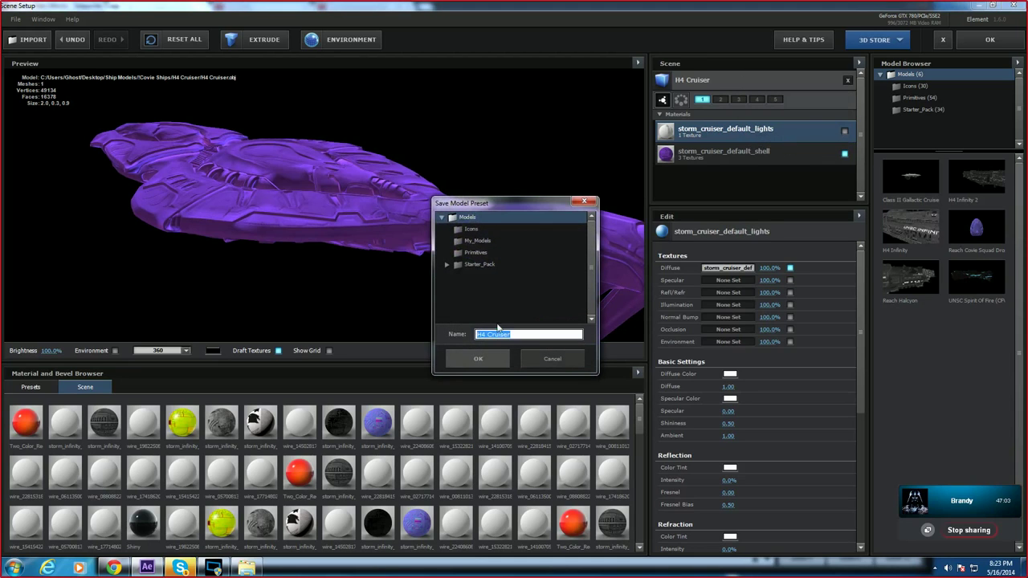
pyautogui.click(490, 359)
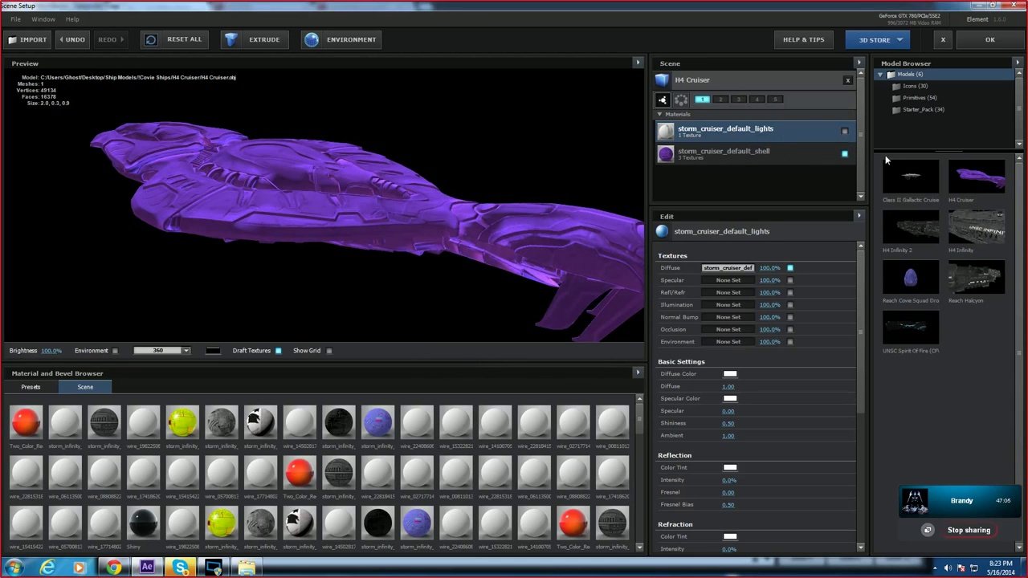
# Step: Switch the preview lighting to Aqua and turn the storm_cruiser_default_lights material back on
pyautogui.click(186, 351)
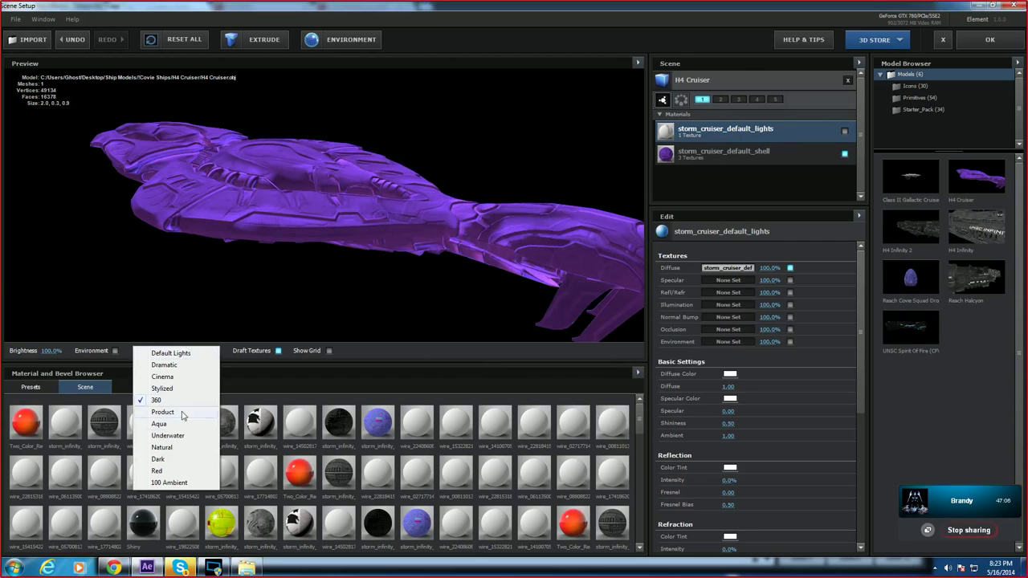
pyautogui.click(159, 423)
pyautogui.moveTo(394, 253); pyautogui.dragTo(384, 213)
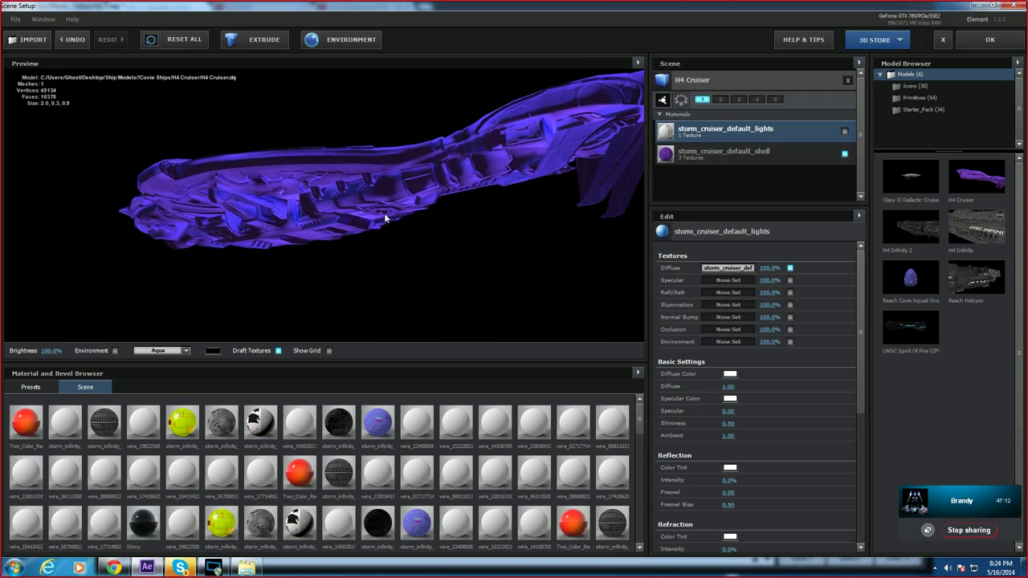
pyautogui.moveTo(483, 183); pyautogui.dragTo(428, 149)
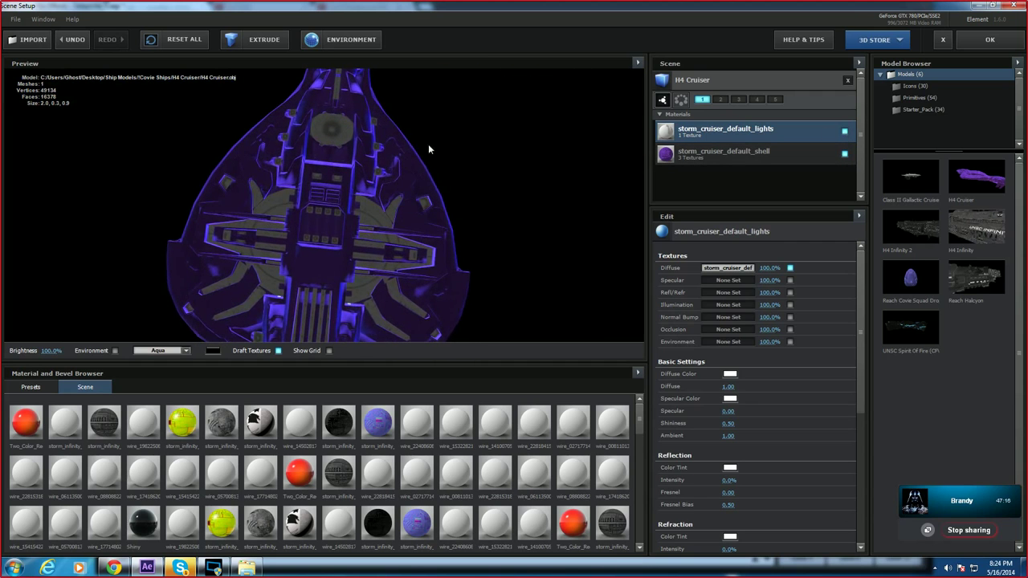
# Step: Load storm_cruiser_illum from H4 Cruiser's New Bitmaps folder as the lights material's Illumination texture
pyautogui.click(728, 317)
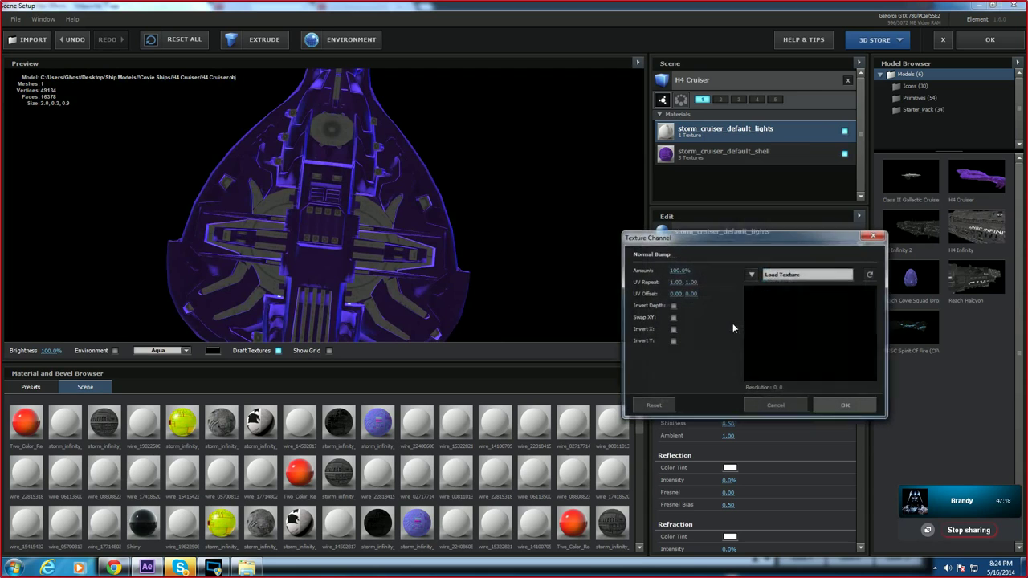
pyautogui.click(872, 239)
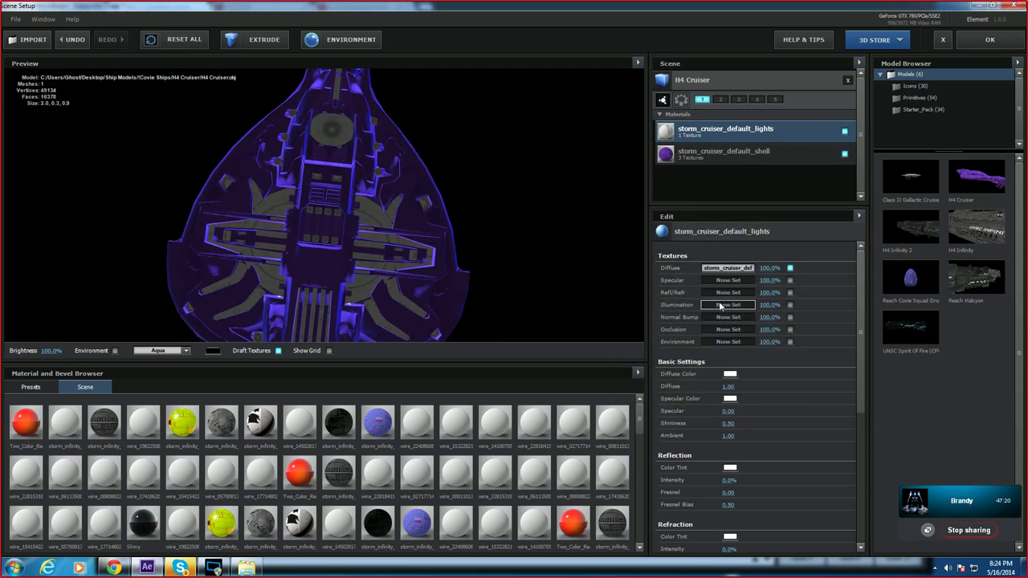
pyautogui.click(719, 306)
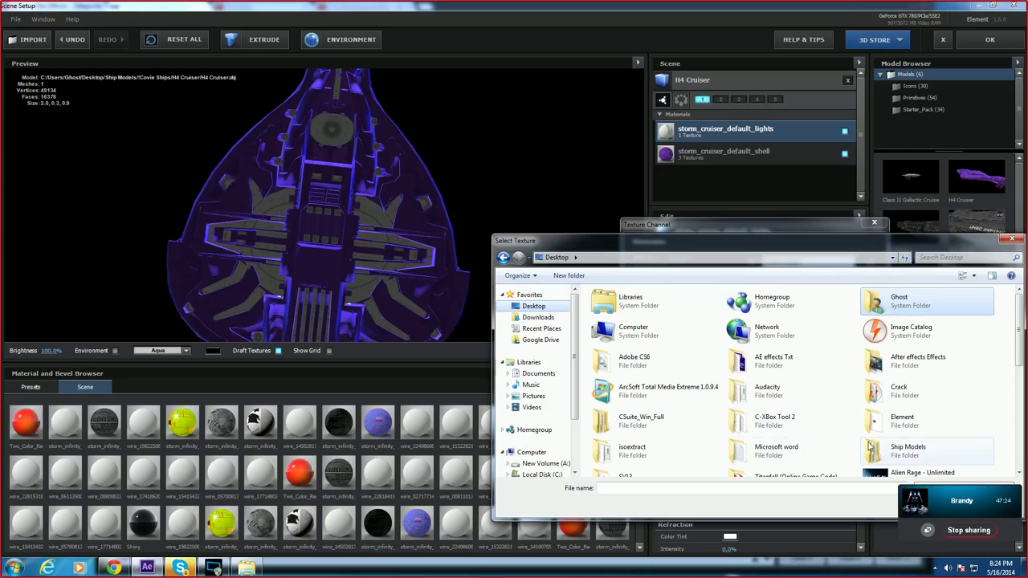
pyautogui.doubleClick(870, 448)
pyautogui.doubleClick(624, 318)
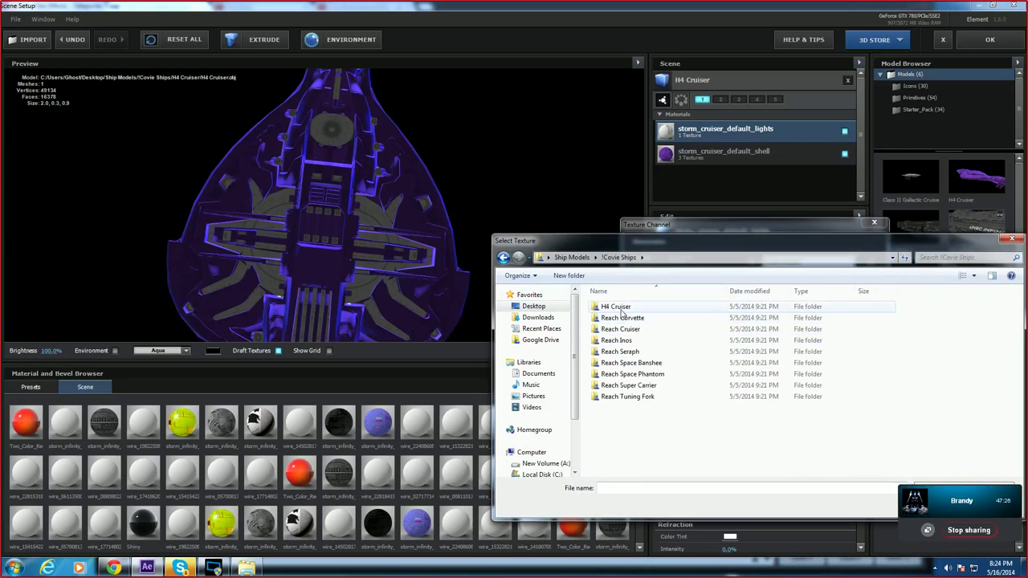
pyautogui.doubleClick(622, 313)
pyautogui.doubleClick(620, 310)
pyautogui.doubleClick(617, 318)
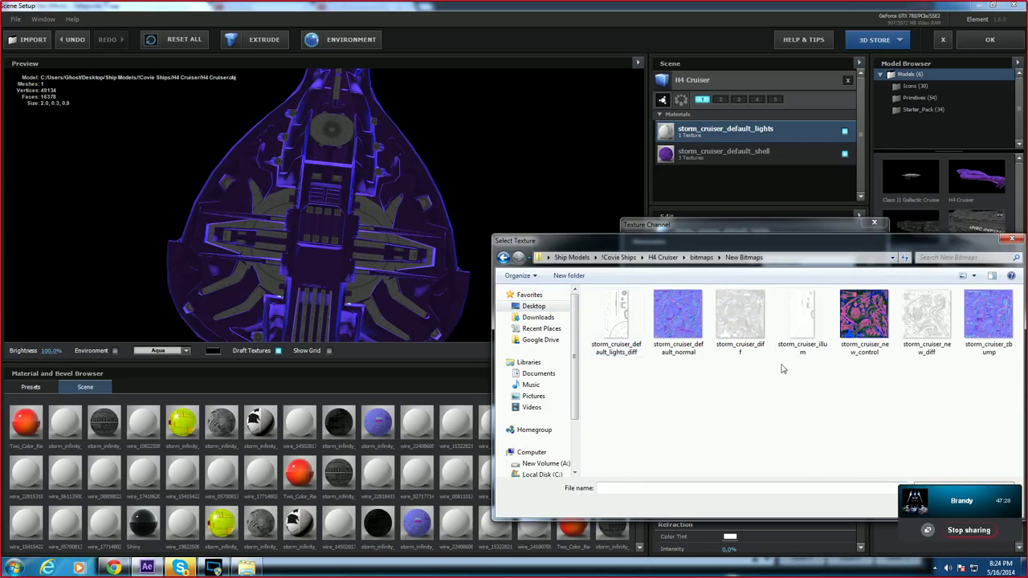
pyautogui.doubleClick(805, 323)
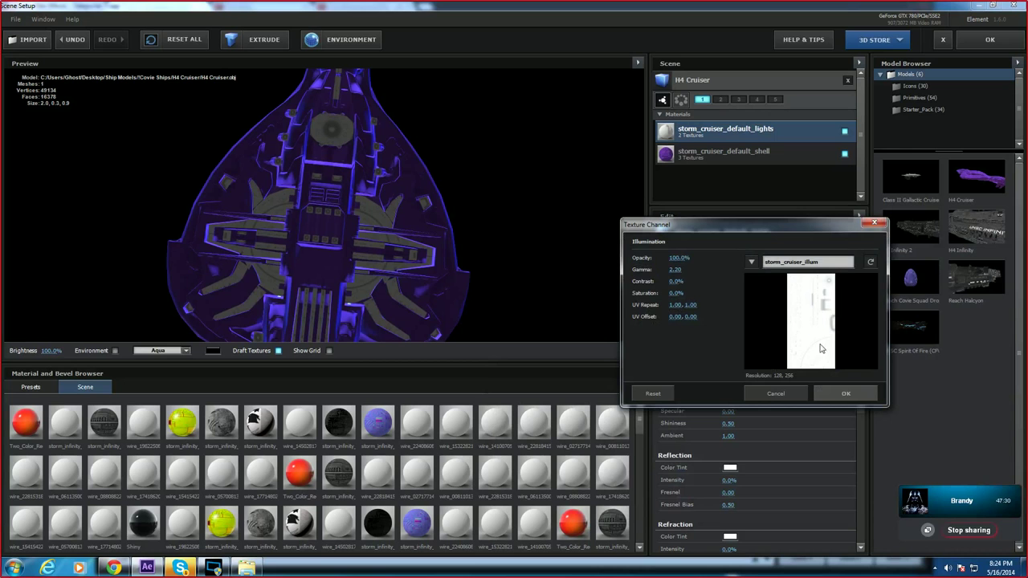
pyautogui.click(849, 392)
# Step: Examine the lights areas on the ship up close and the Diffuse texture of the storm_cruiser_default_lights material
pyautogui.scroll(5, 379, 225)
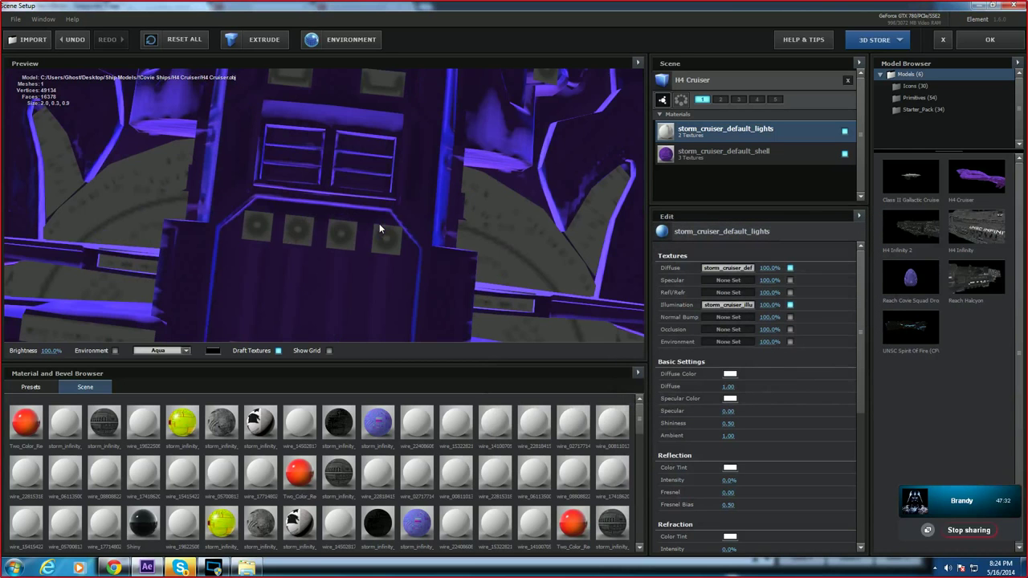
pyautogui.moveTo(490, 215); pyautogui.dragTo(503, 236)
pyautogui.scroll(-5, 551, 211)
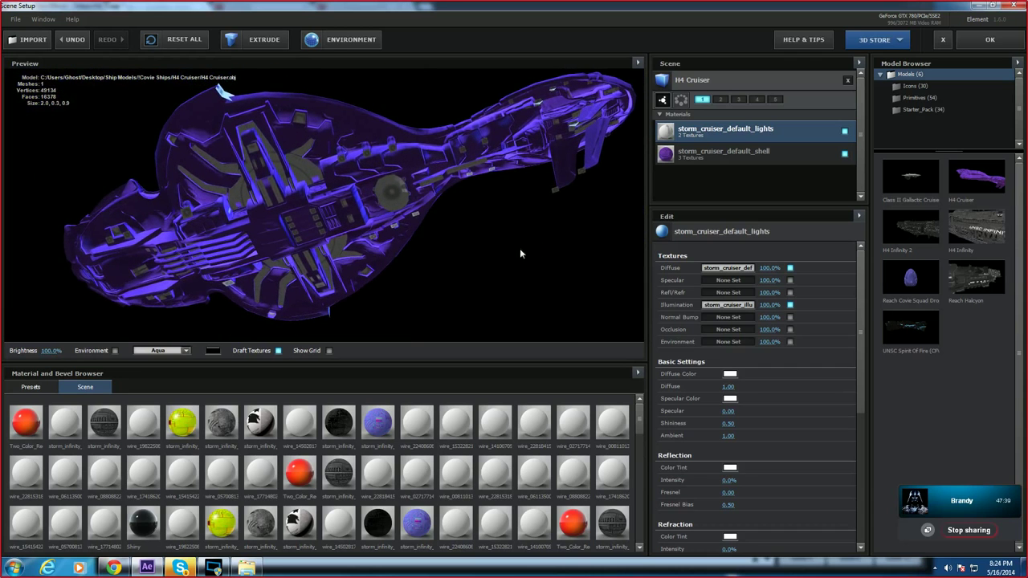
pyautogui.click(729, 268)
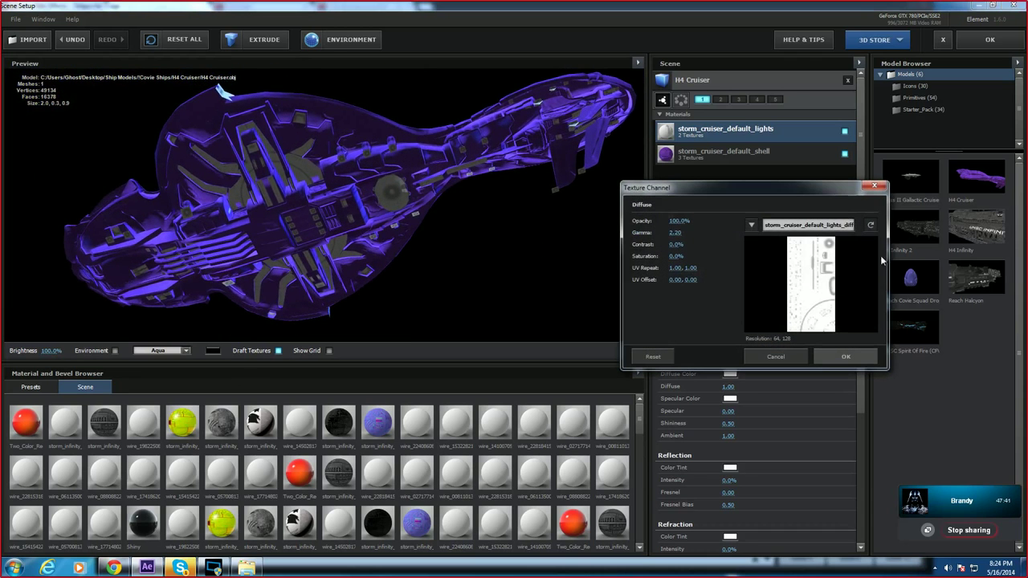
pyautogui.click(875, 187)
# Step: Clear the Diffuse and Illumination textures from the storm_cruiser_default_lights material
pyautogui.rightClick(727, 268)
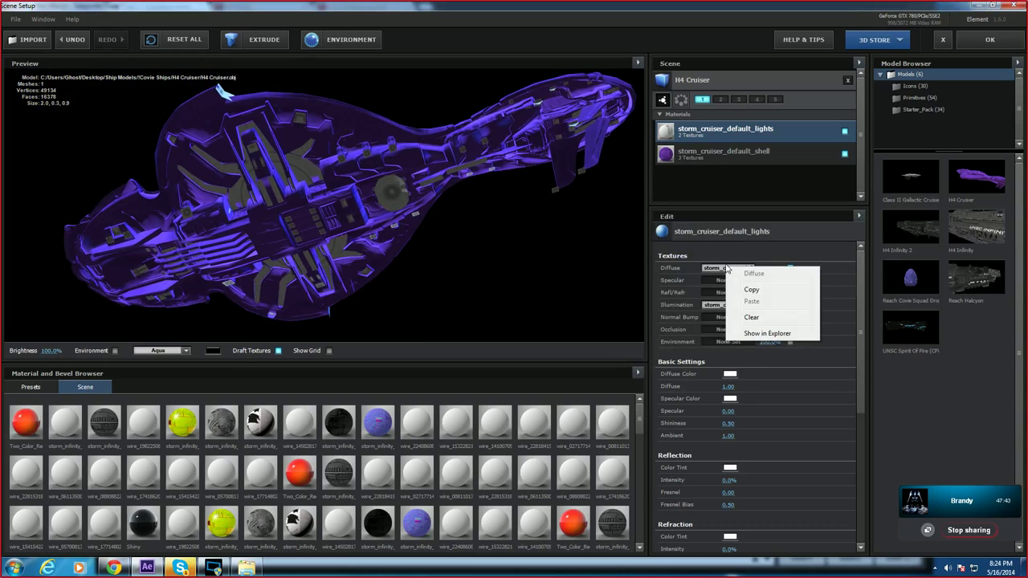
pyautogui.click(752, 318)
pyautogui.rightClick(723, 305)
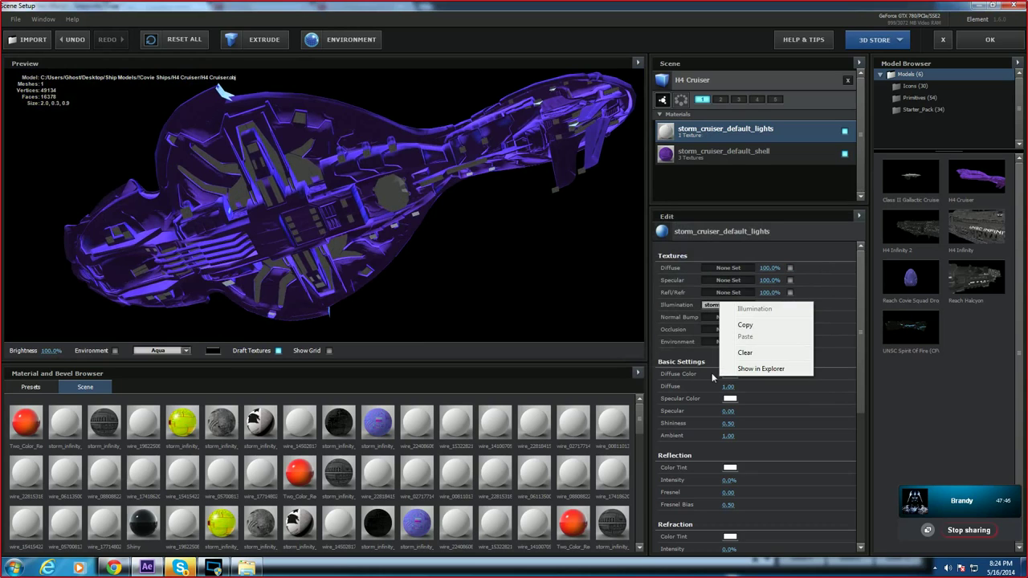
pyautogui.click(763, 353)
pyautogui.click(724, 269)
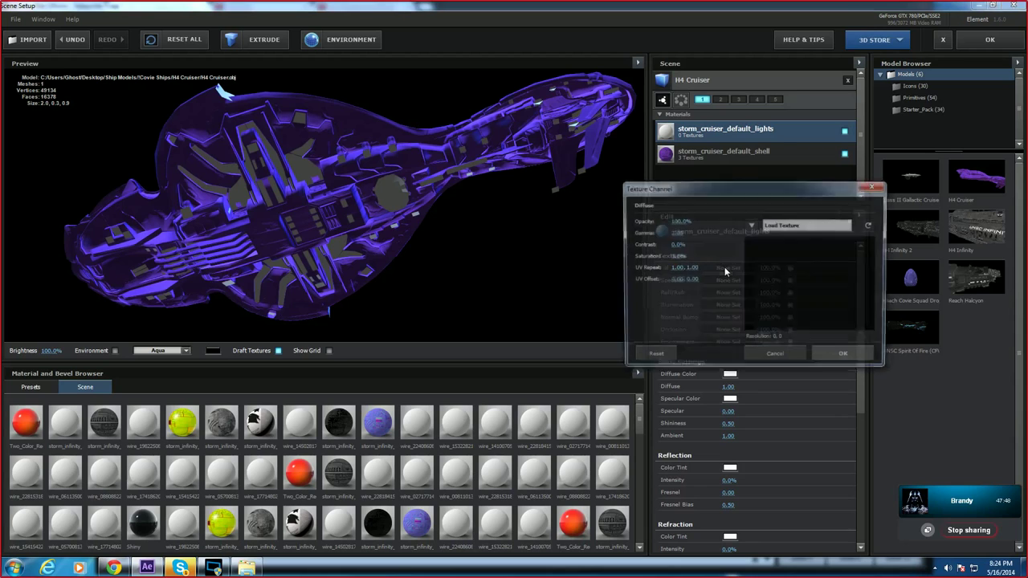
pyautogui.click(874, 187)
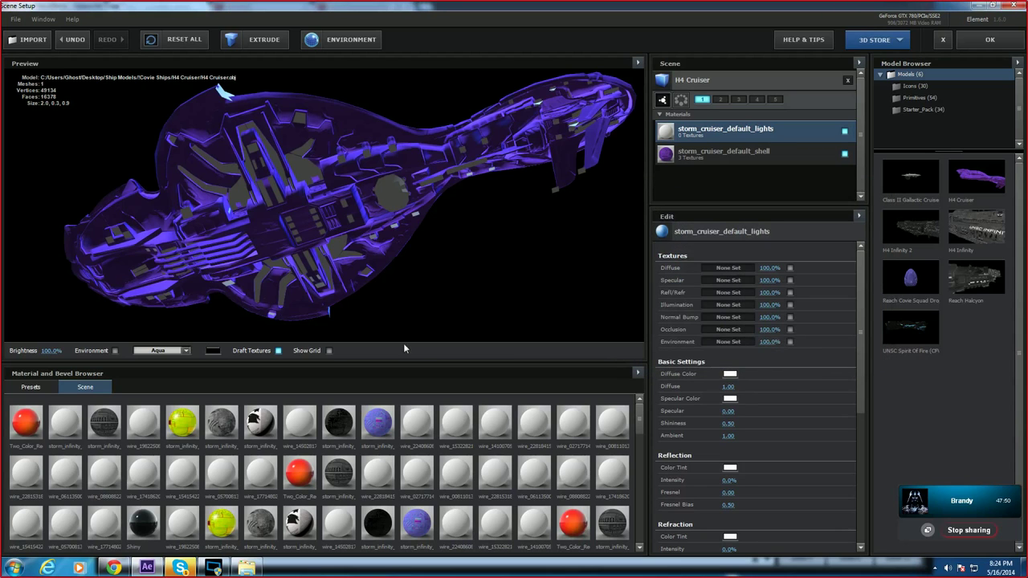
# Step: Try the Gold_Basic material preset on the ship's lights material, and reset the material
pyautogui.click(33, 387)
pyautogui.moveTo(204, 438); pyautogui.dragTo(94, 413)
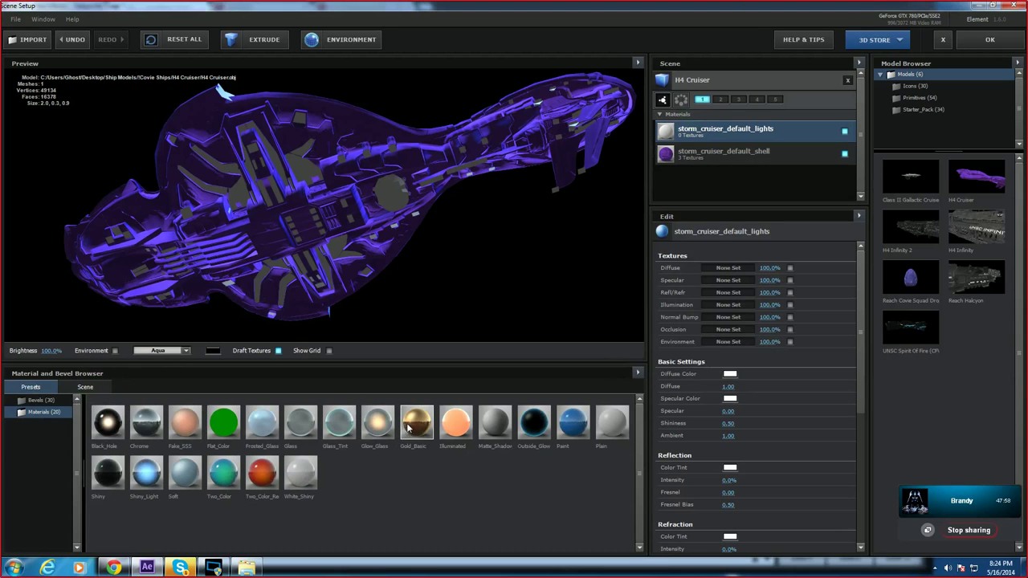
pyautogui.moveTo(408, 428); pyautogui.dragTo(721, 141)
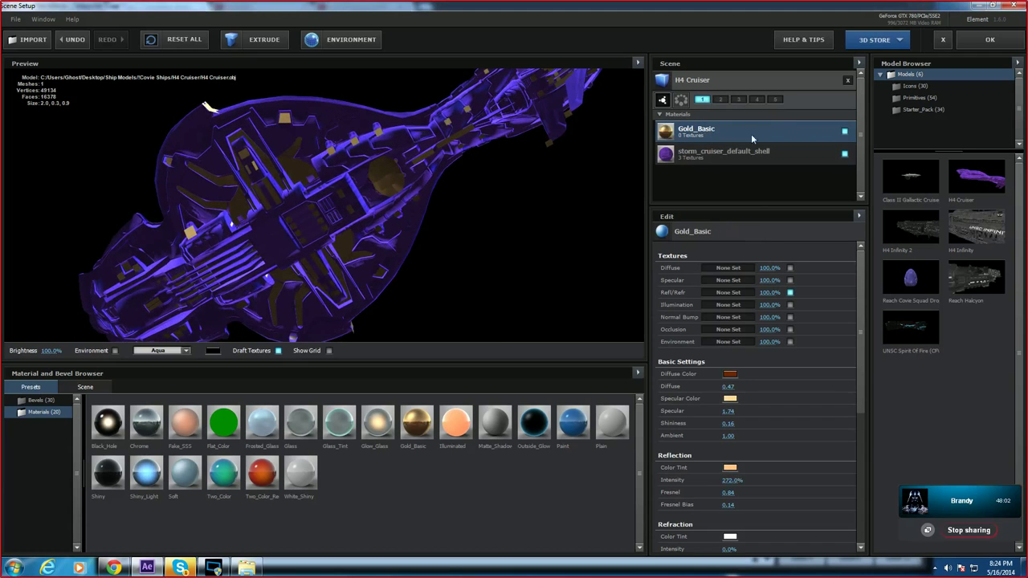
pyautogui.rightClick(751, 136)
pyautogui.click(775, 142)
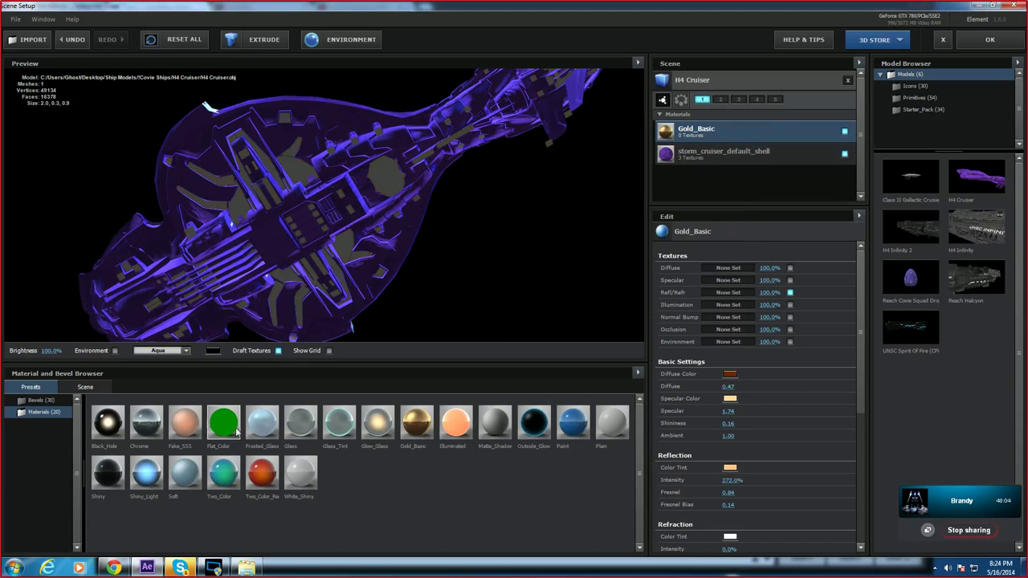
# Step: Try the Flat_Color preset on the lights material with Reach Cruiser's cruiser_illum bitmap as its Diffuse texture, and reset the material
pyautogui.moveTo(679, 152); pyautogui.dragTo(687, 140)
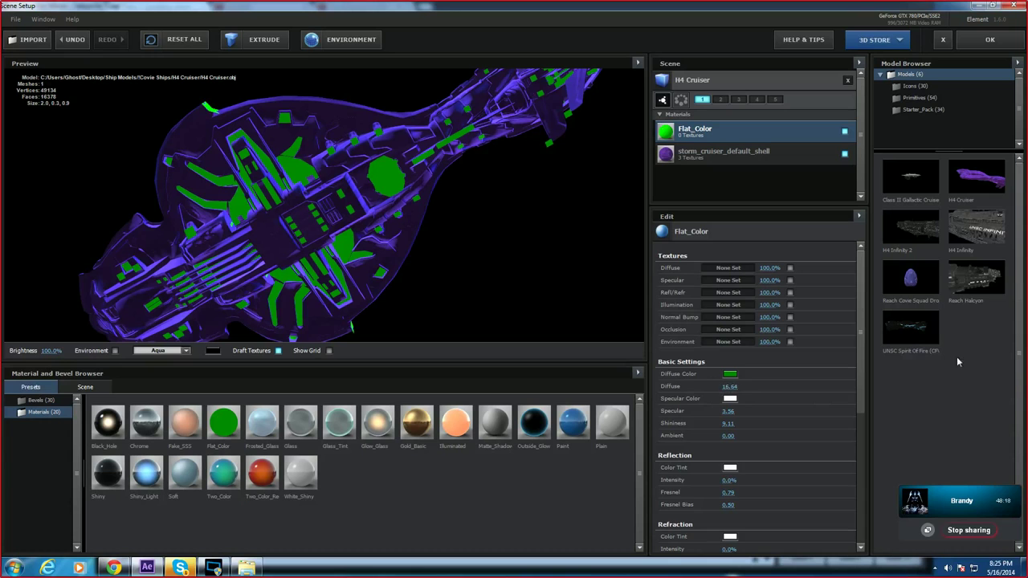
pyautogui.click(731, 272)
pyautogui.click(795, 225)
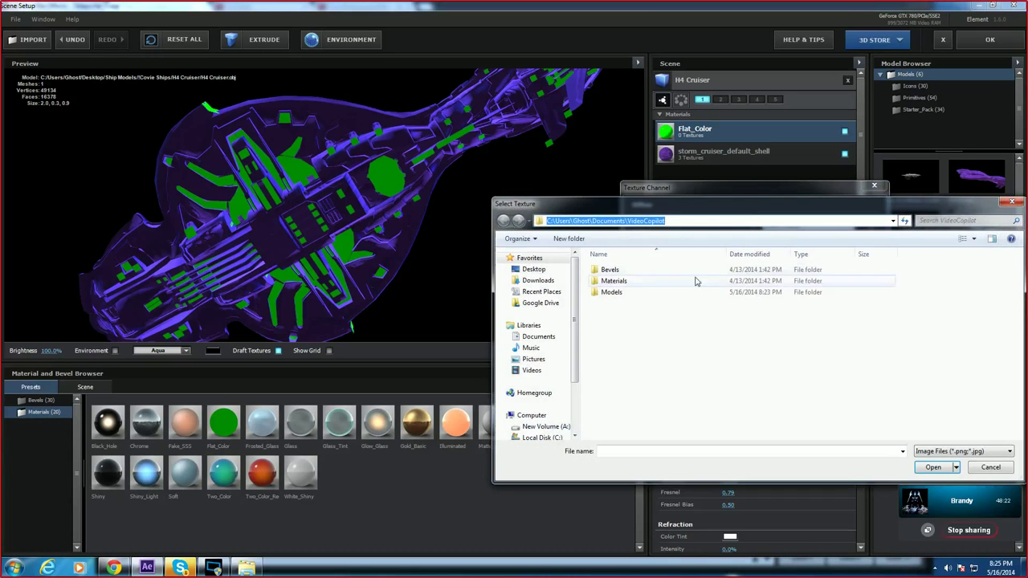
pyautogui.click(908, 411)
pyautogui.click(933, 466)
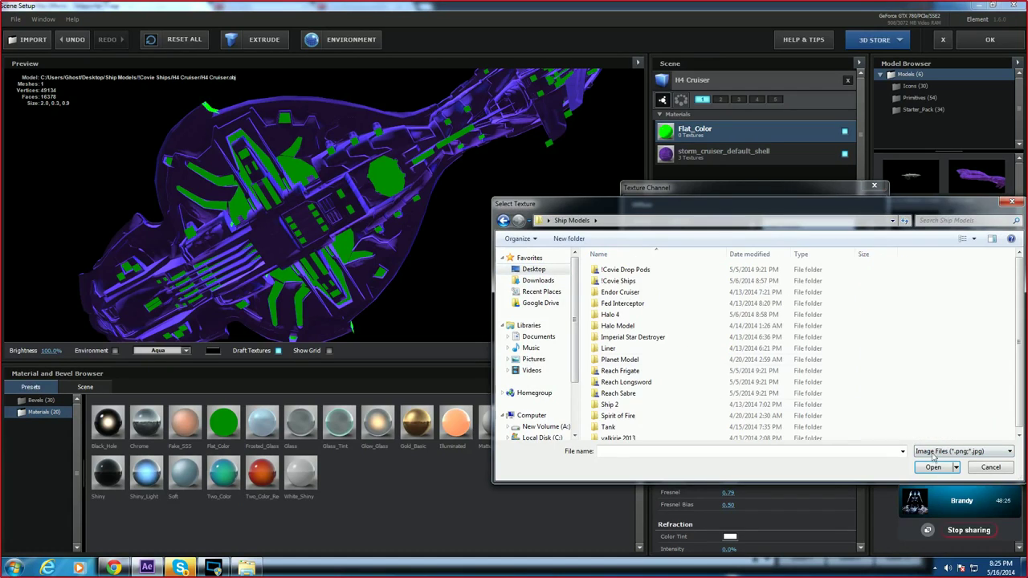
pyautogui.doubleClick(642, 280)
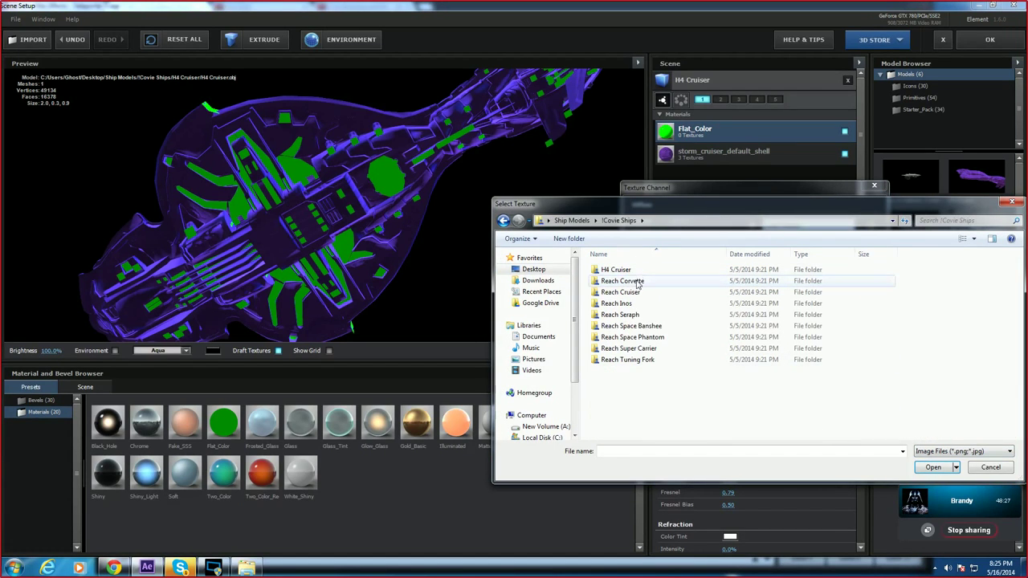
pyautogui.doubleClick(644, 291)
pyautogui.doubleClick(629, 270)
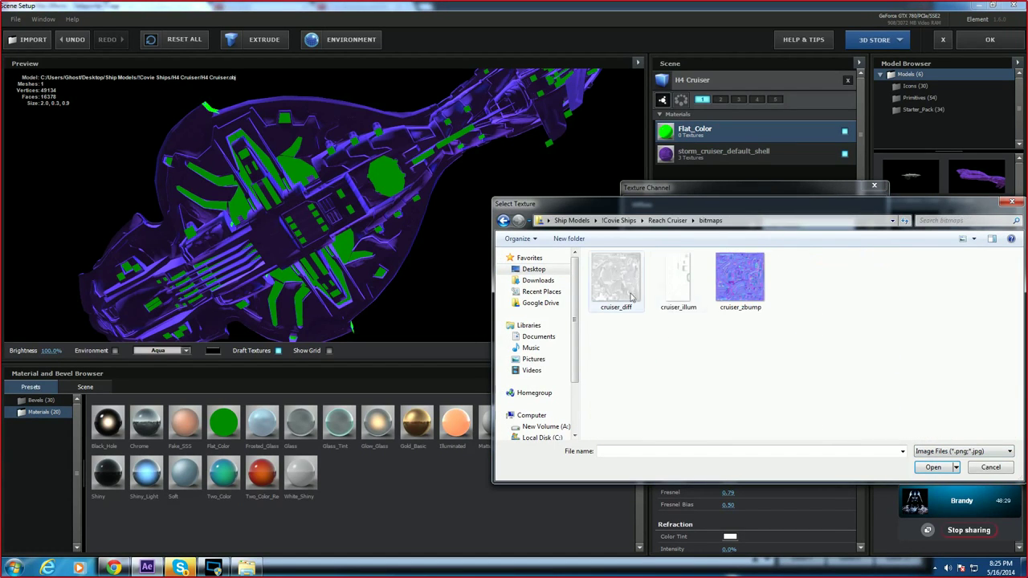
pyautogui.doubleClick(674, 285)
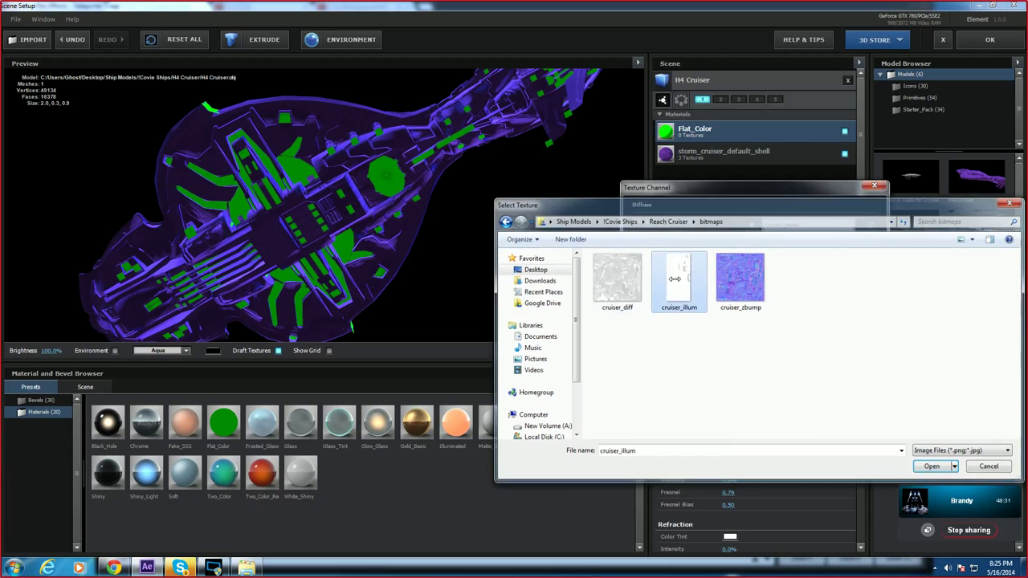
pyautogui.click(847, 361)
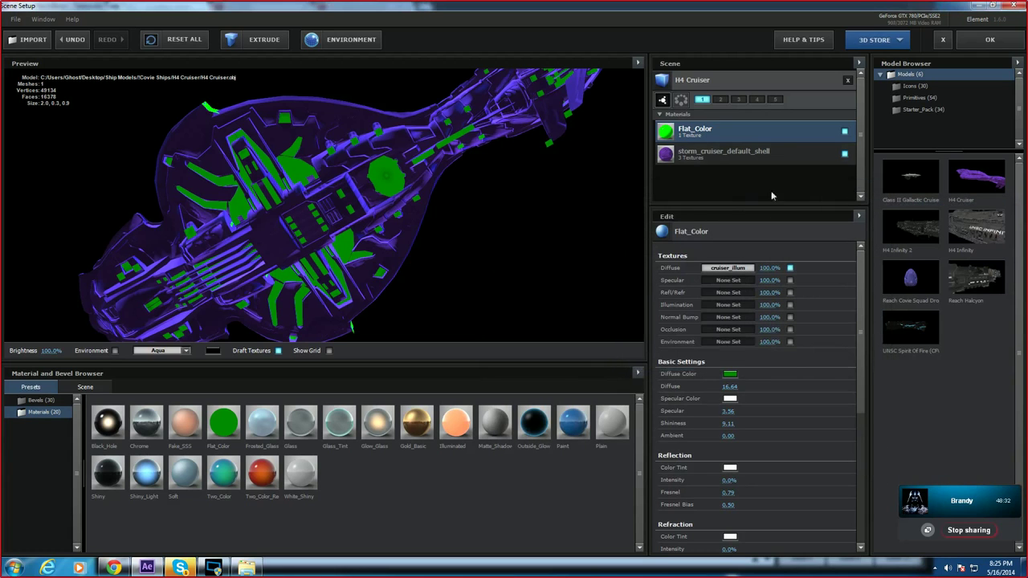
pyautogui.rightClick(707, 135)
pyautogui.click(732, 141)
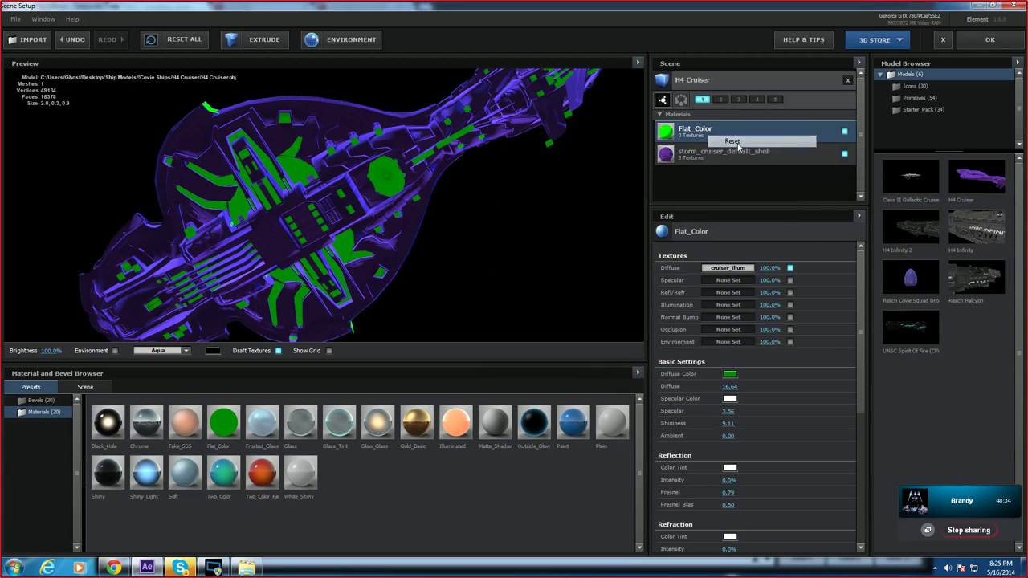
# Step: Load cruiser_illum from Reach Cruiser's bitmaps folder in !Covie Ships as the Diffuse texture of the Flat_Color lights material
pyautogui.scroll(5, 483, 211)
pyautogui.moveTo(528, 194); pyautogui.dragTo(498, 243)
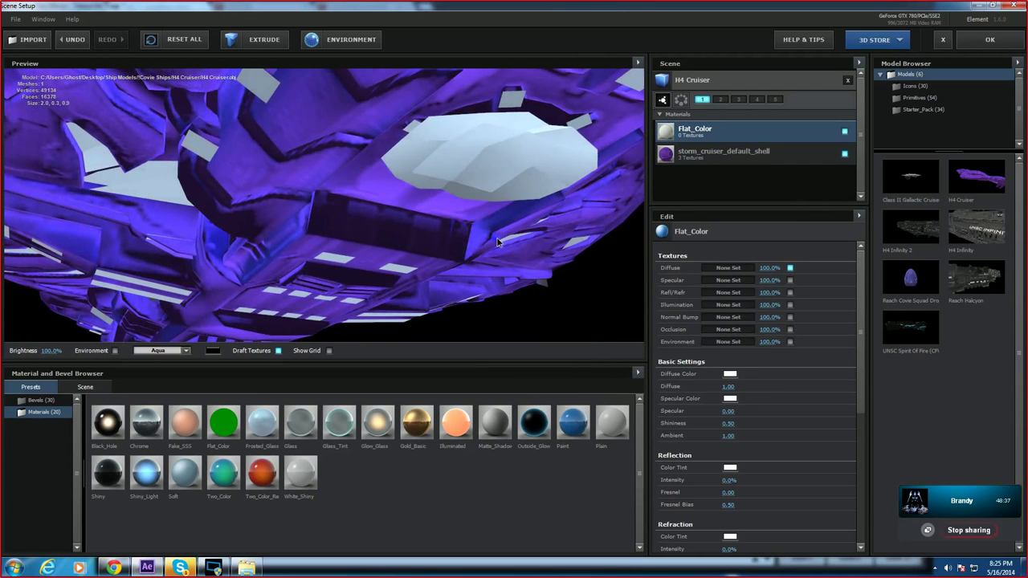
pyautogui.click(738, 269)
pyautogui.click(777, 232)
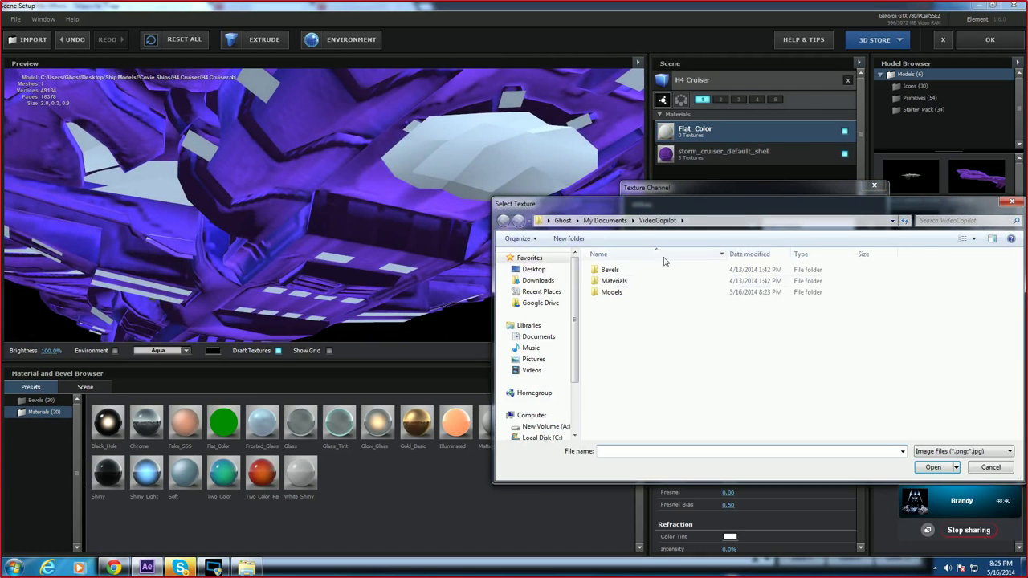
pyautogui.click(535, 270)
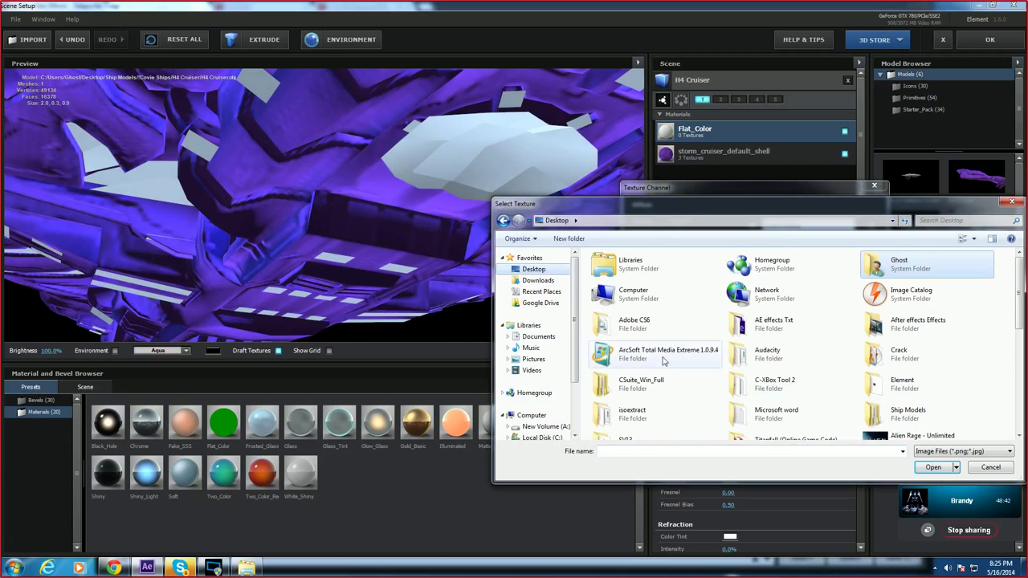
pyautogui.doubleClick(906, 413)
pyautogui.doubleClick(620, 281)
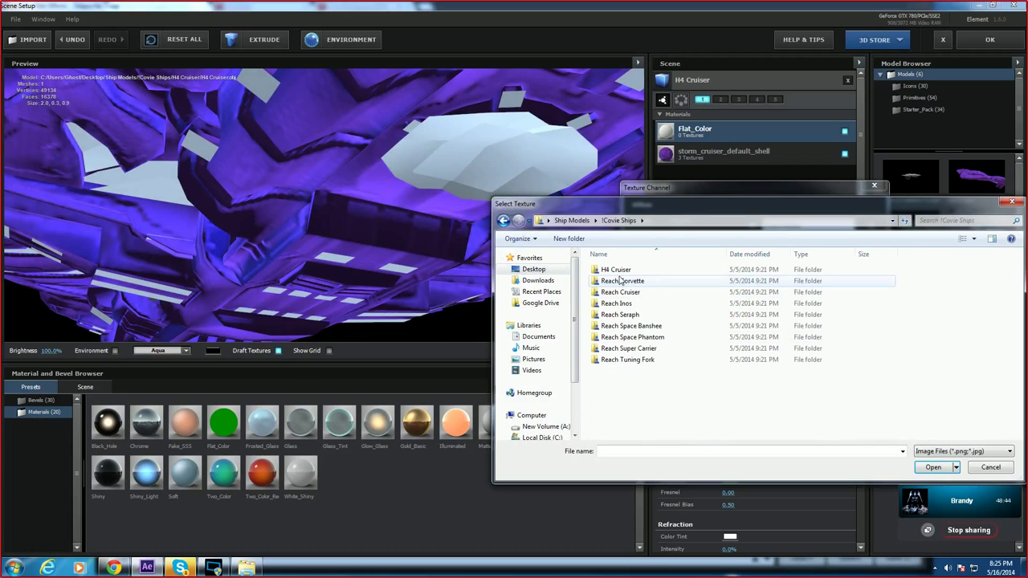
pyautogui.click(622, 281)
pyautogui.doubleClick(631, 291)
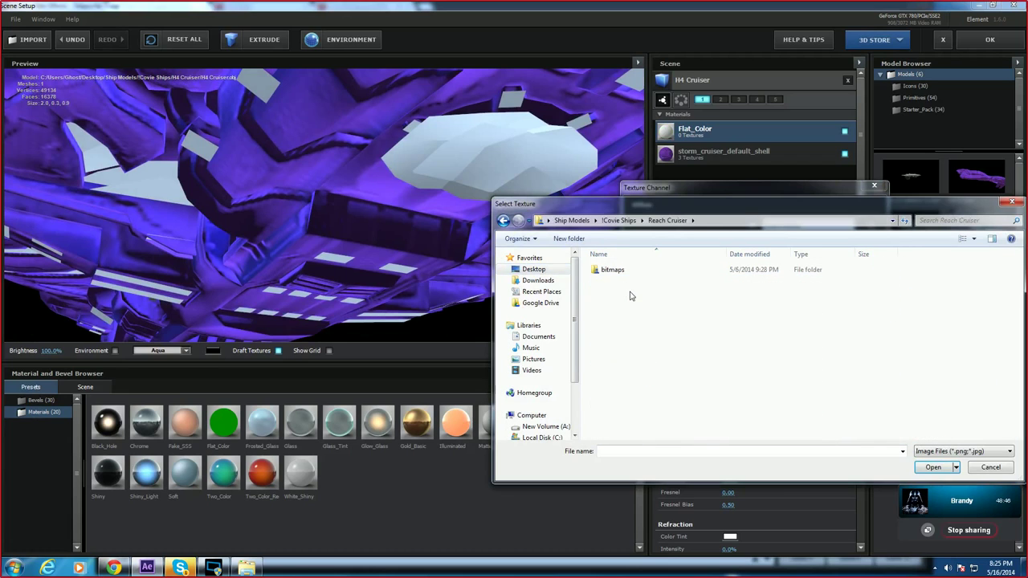
pyautogui.doubleClick(617, 271)
pyautogui.doubleClick(678, 278)
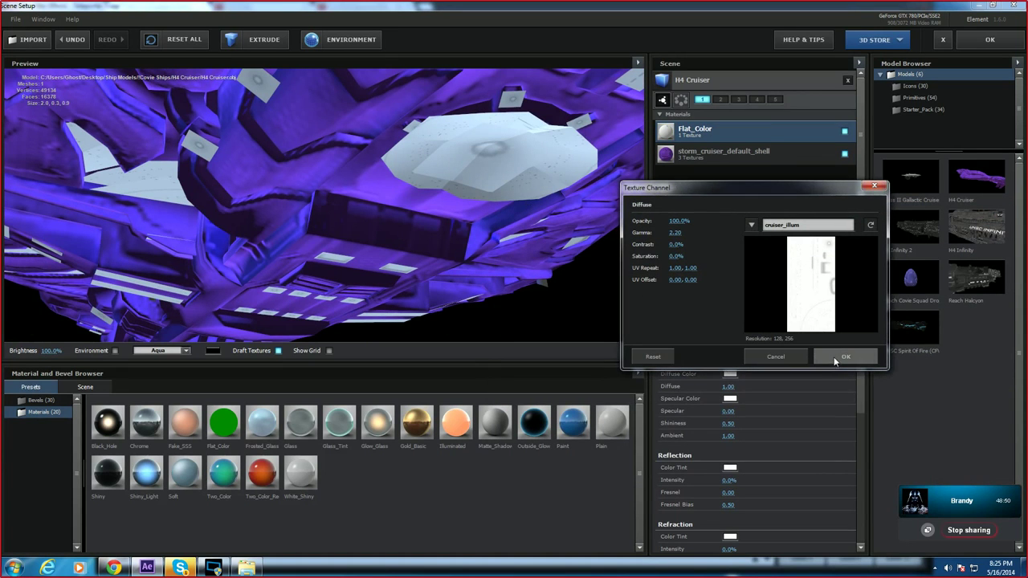
pyautogui.click(845, 357)
pyautogui.moveTo(565, 223); pyautogui.dragTo(380, 280)
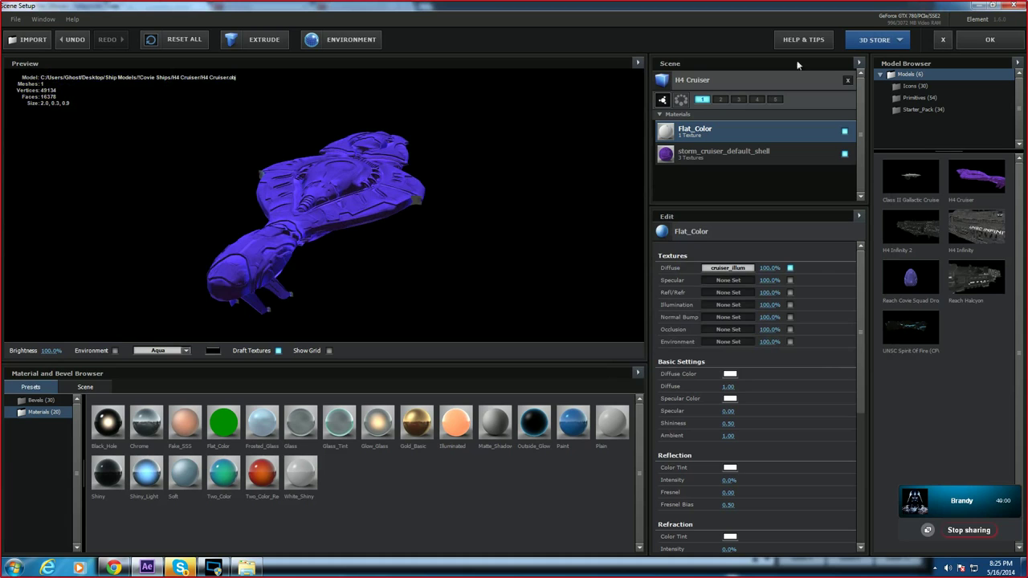
# Step: Remove the H4 Cruiser from the scene and add the H4 Infinity model preset instead
pyautogui.click(847, 80)
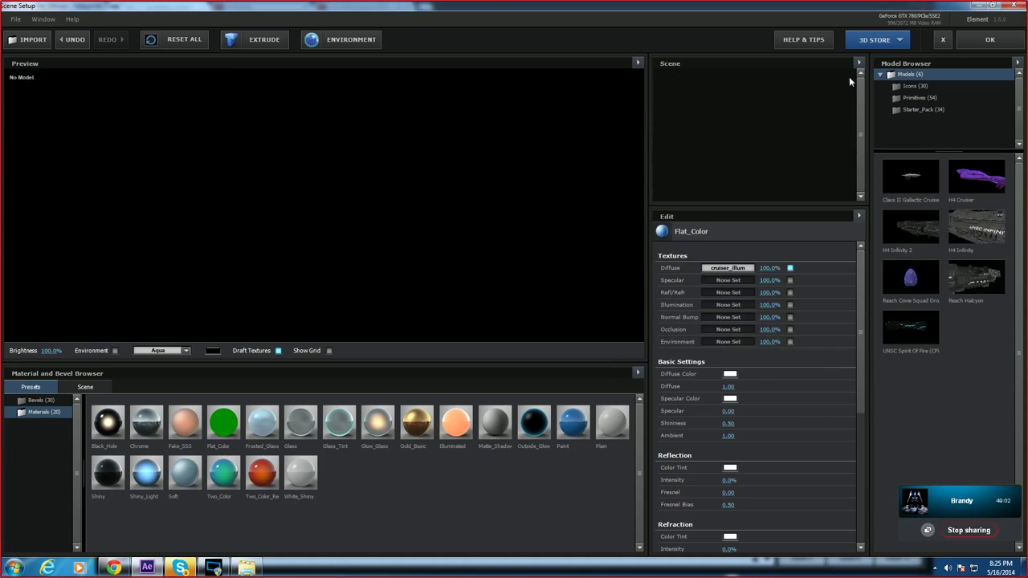
pyautogui.click(967, 228)
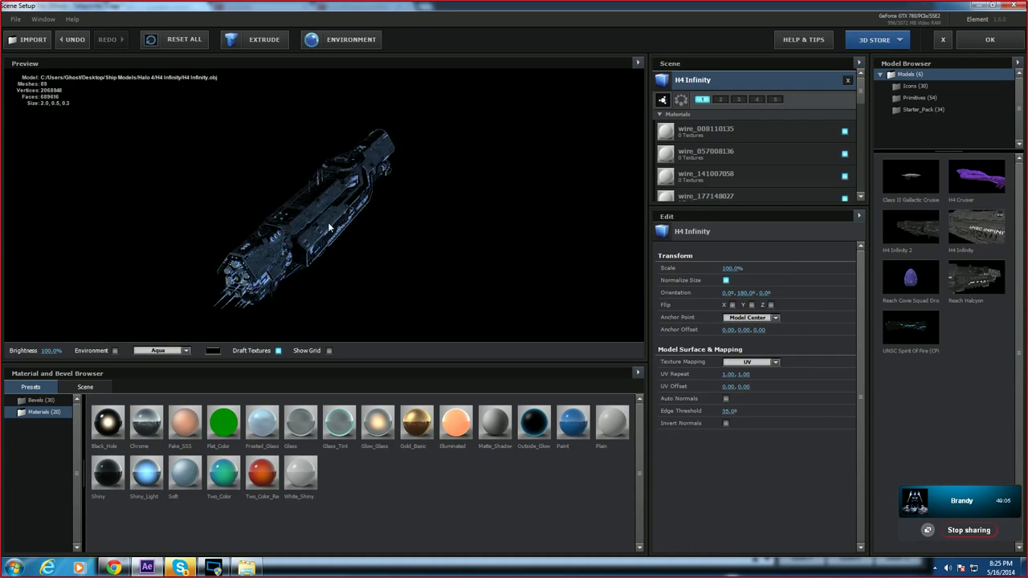
pyautogui.moveTo(329, 227); pyautogui.dragTo(383, 207)
pyautogui.scroll(3, 386, 209)
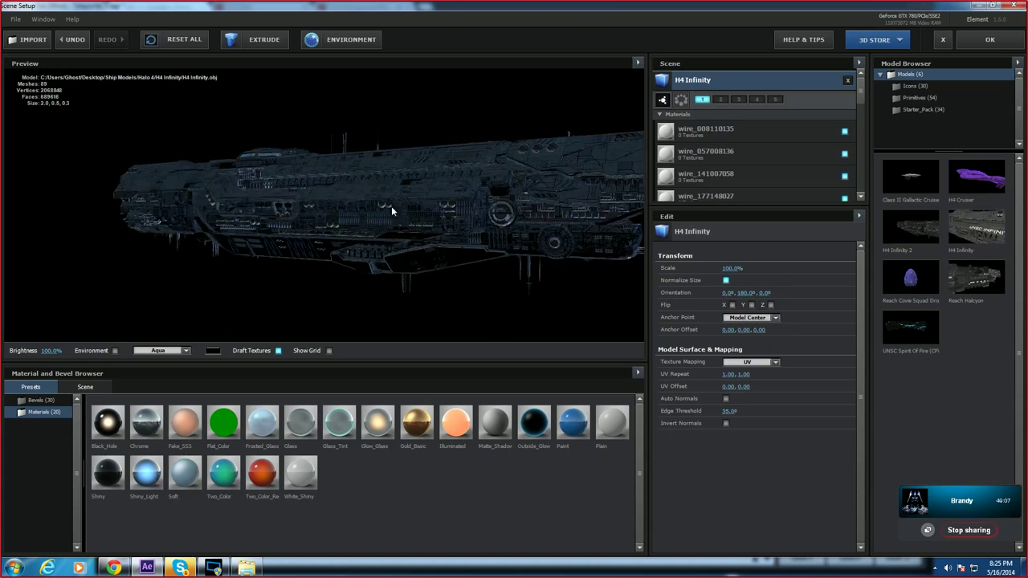
# Step: Set the preview lighting to Default Lights and accept the scene setup to return to the Portal 2 composition
pyautogui.click(184, 351)
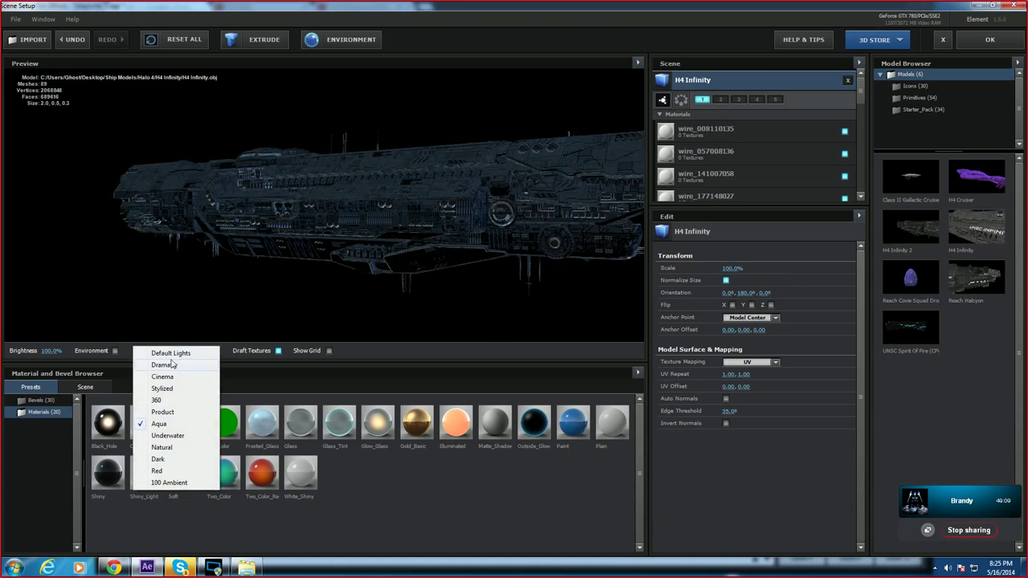
pyautogui.click(171, 354)
pyautogui.moveTo(521, 226); pyautogui.dragTo(502, 223)
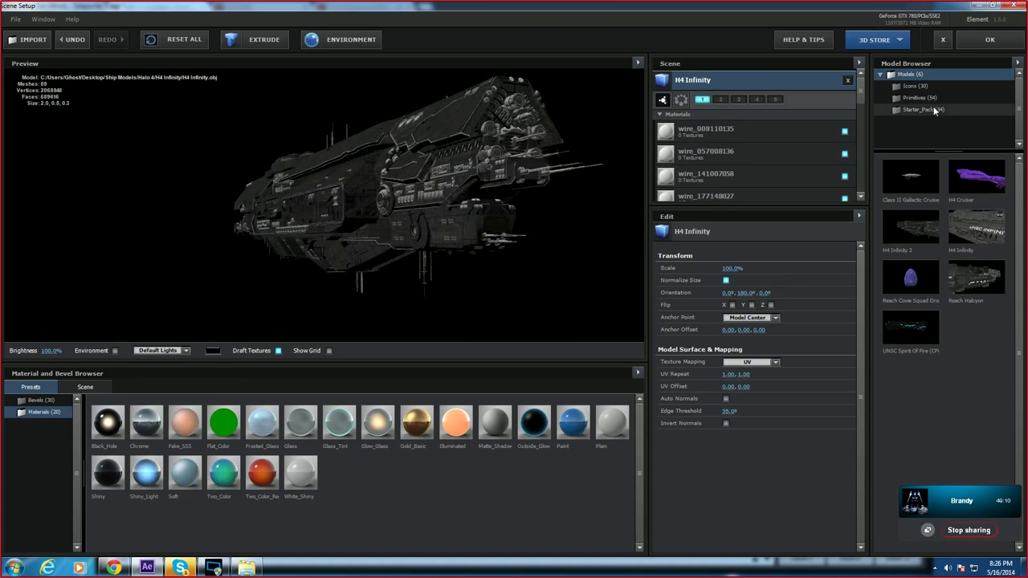
pyautogui.click(976, 47)
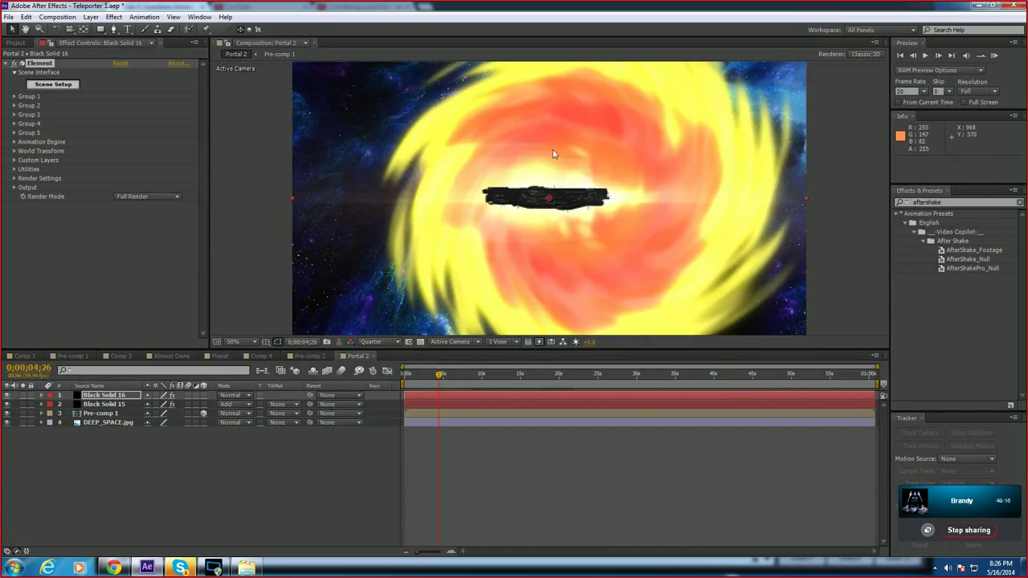
# Step: In Black Solid 15's Optical Flares options, hide the Iris elements with brightness 37.5 and 27.0 and accept the flare
pyautogui.click(108, 404)
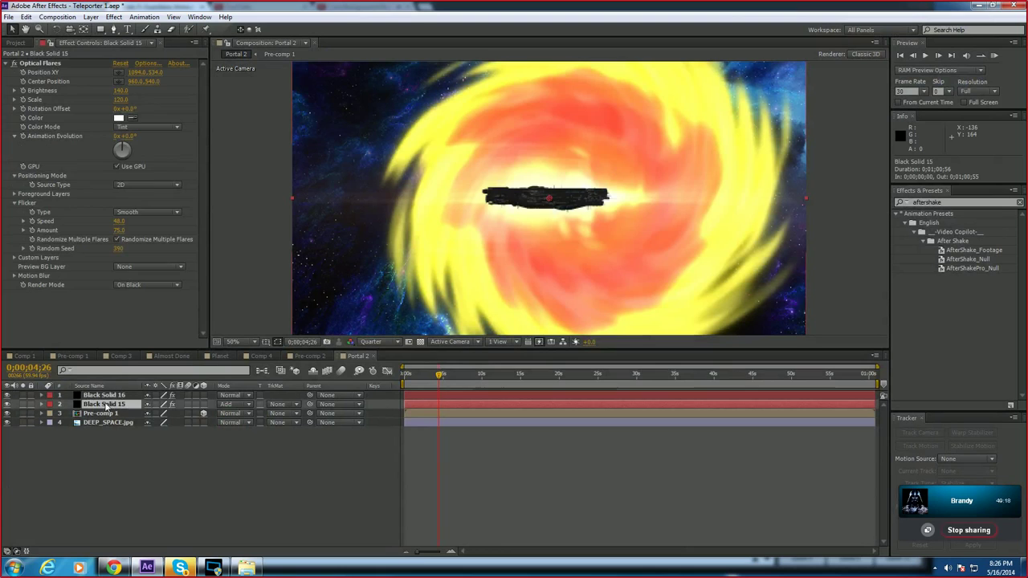
pyautogui.click(145, 63)
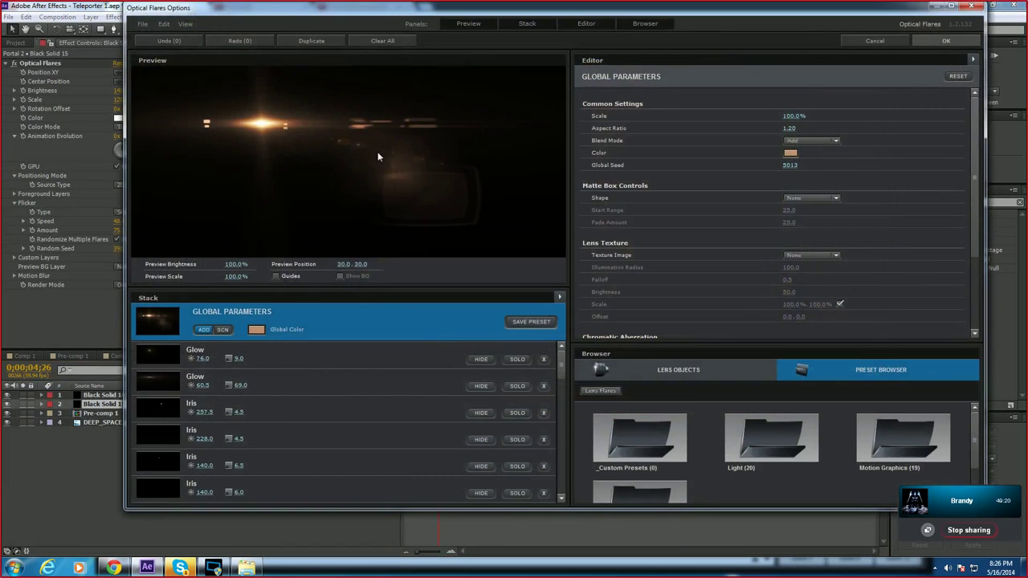
pyautogui.click(355, 347)
pyautogui.scroll(-3, 354, 348)
pyautogui.scroll(-6, 349, 360)
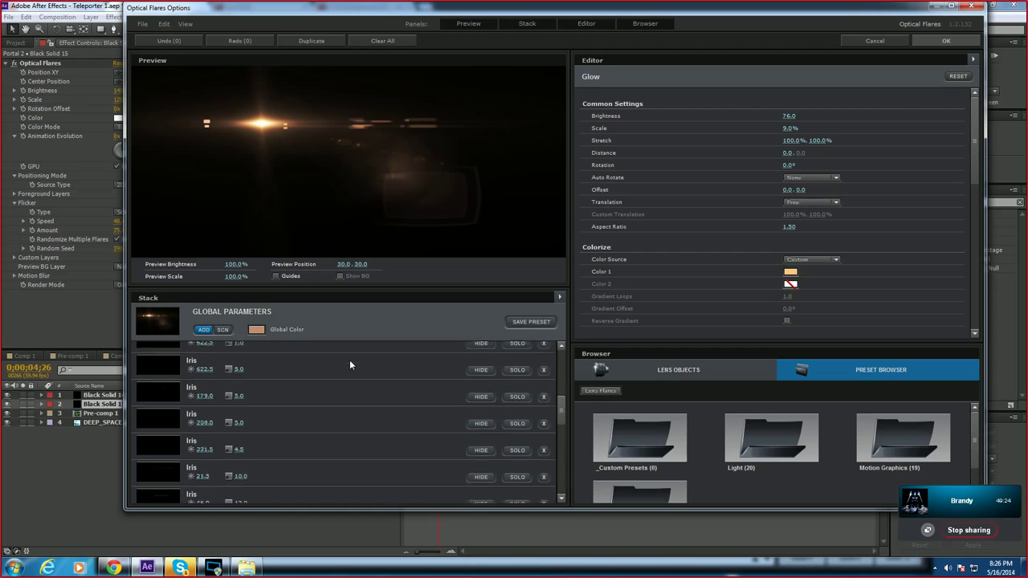
pyautogui.click(394, 424)
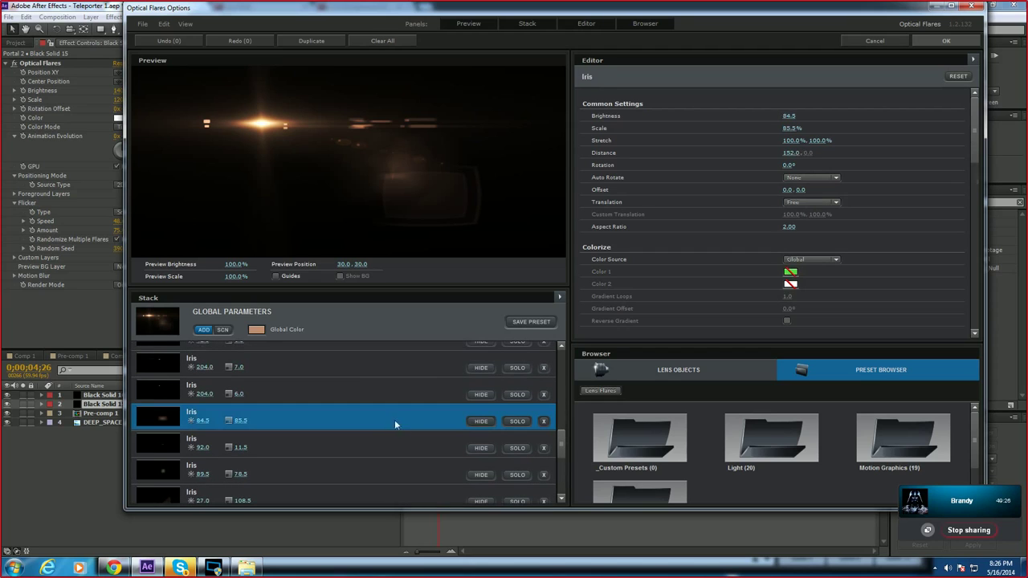
pyautogui.click(480, 422)
pyautogui.click(480, 422)
pyautogui.scroll(-3, 459, 439)
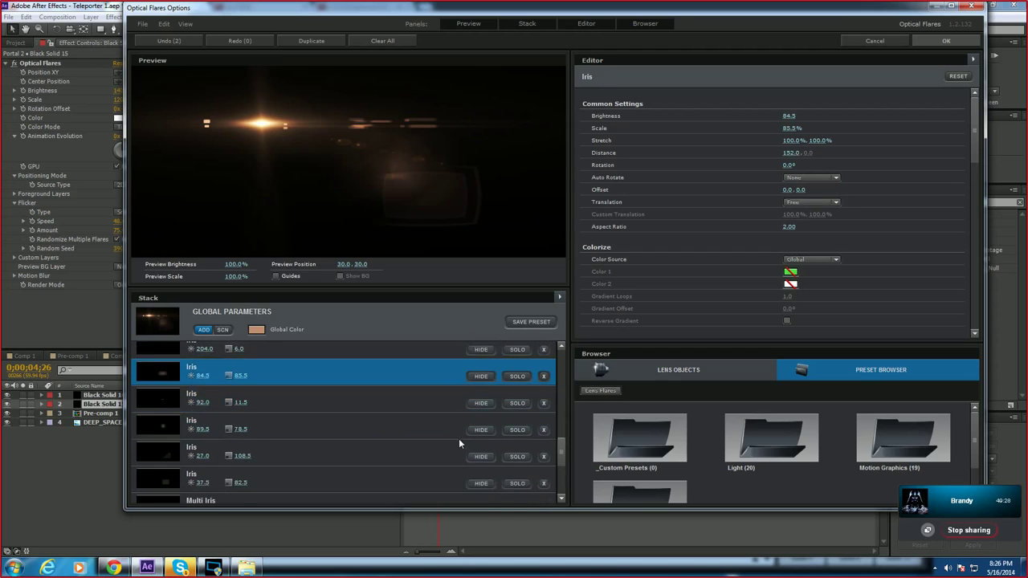
pyautogui.click(481, 436)
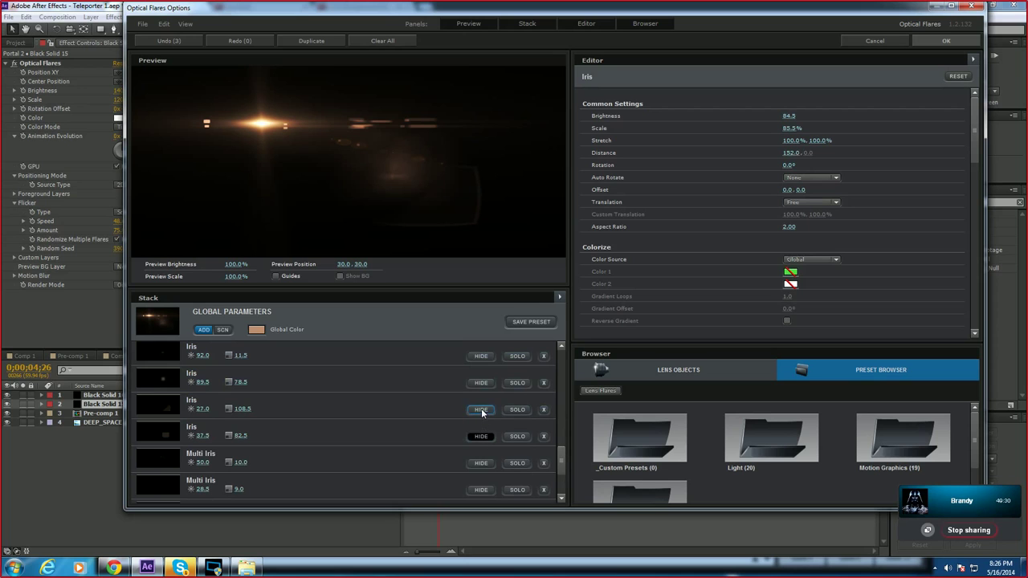
pyautogui.click(481, 411)
pyautogui.click(952, 42)
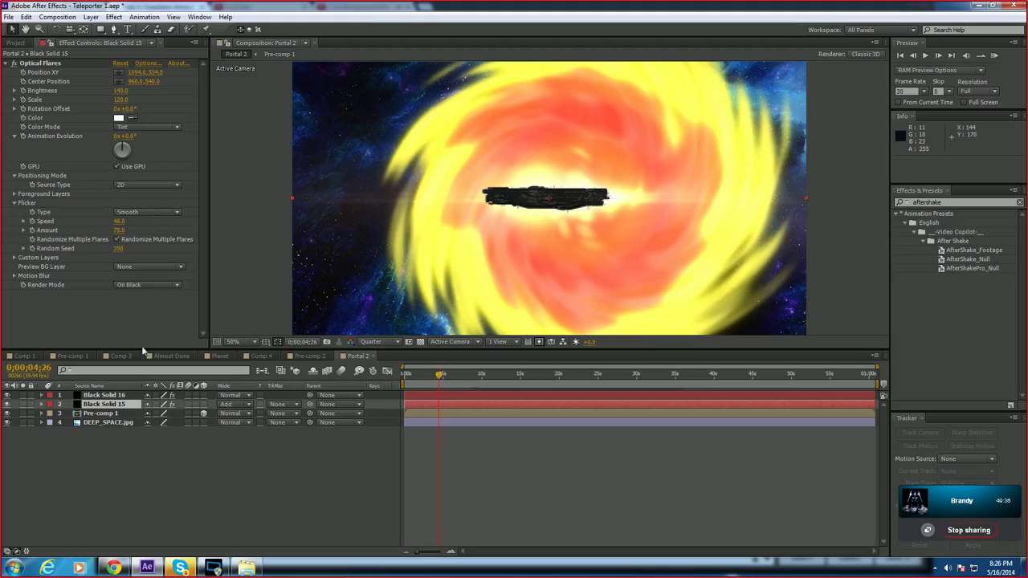
# Step: Enlarge the ship on Black Solid 16 by setting Element Group 1's Particle Size to 90.74
pyautogui.click(112, 395)
pyautogui.click(13, 97)
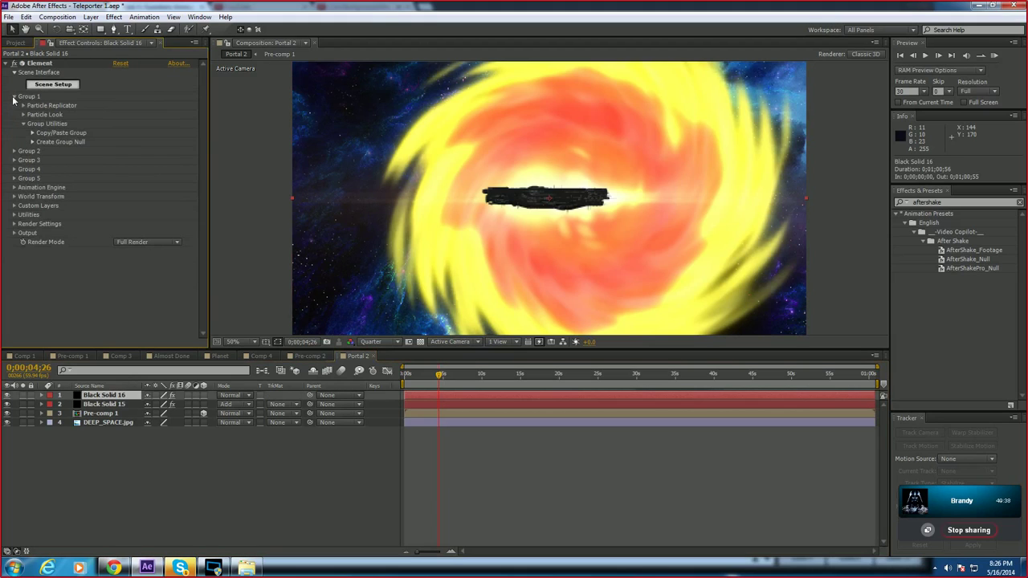
pyautogui.click(23, 115)
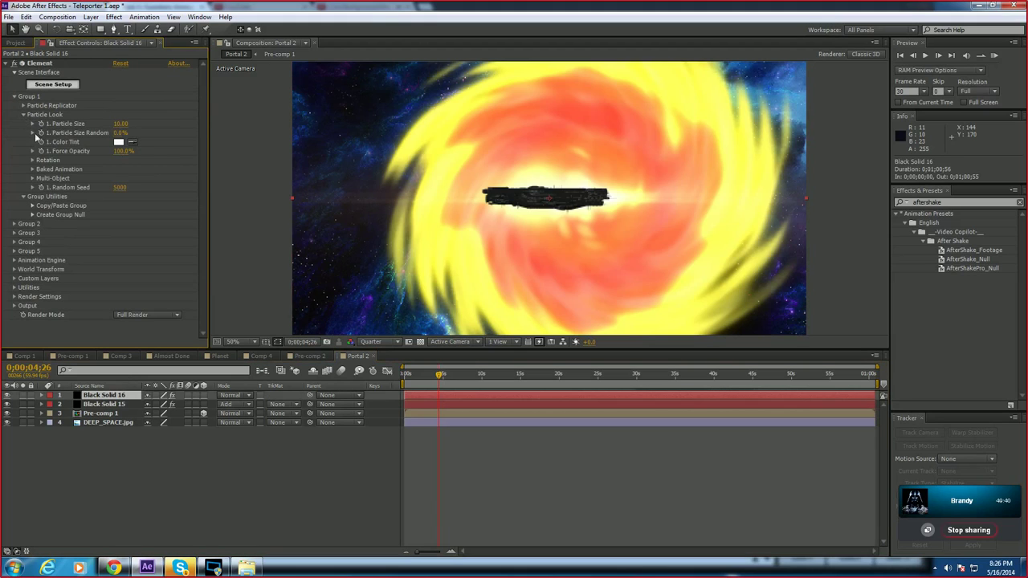
pyautogui.moveTo(121, 124); pyautogui.dragTo(366, 107)
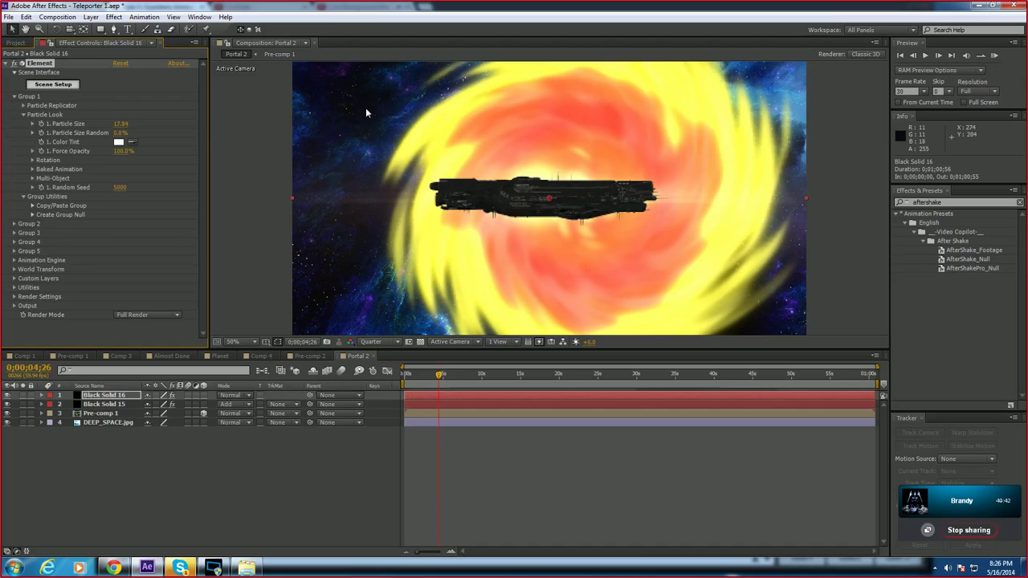
pyautogui.moveTo(121, 123)
pyautogui.mouseDown()
pyautogui.moveTo(137, 123)
pyautogui.moveTo(103, 115)
pyautogui.mouseUp()
pyautogui.moveTo(314, 145); pyautogui.dragTo(411, 166)
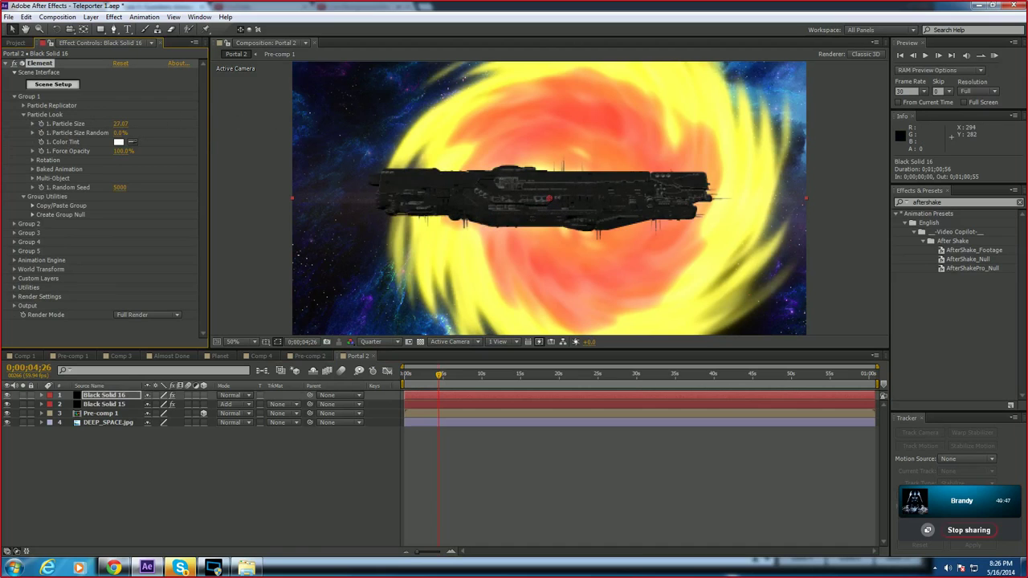
pyautogui.moveTo(121, 124); pyautogui.dragTo(145, 122)
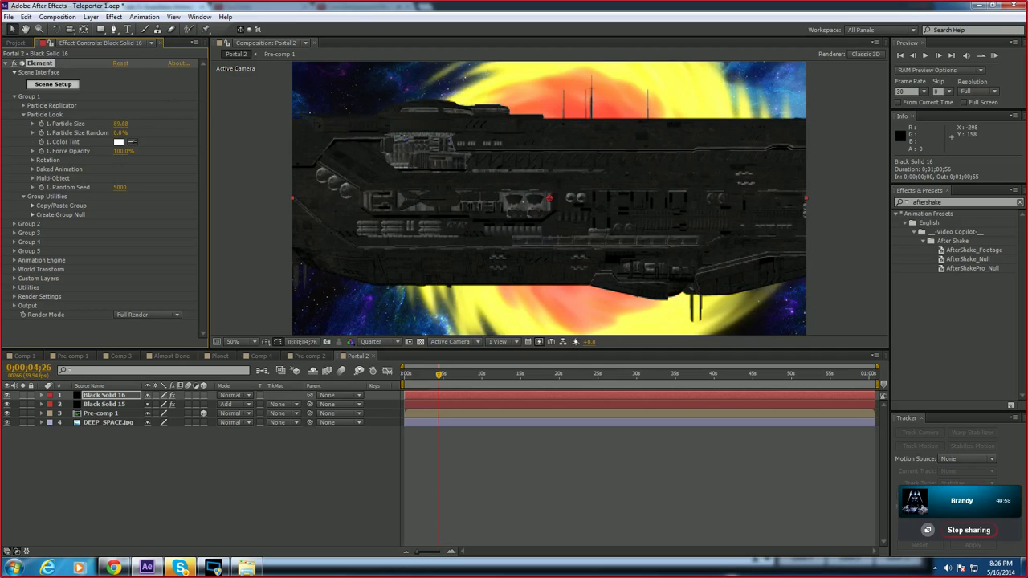
pyautogui.moveTo(153, 124); pyautogui.dragTo(157, 122)
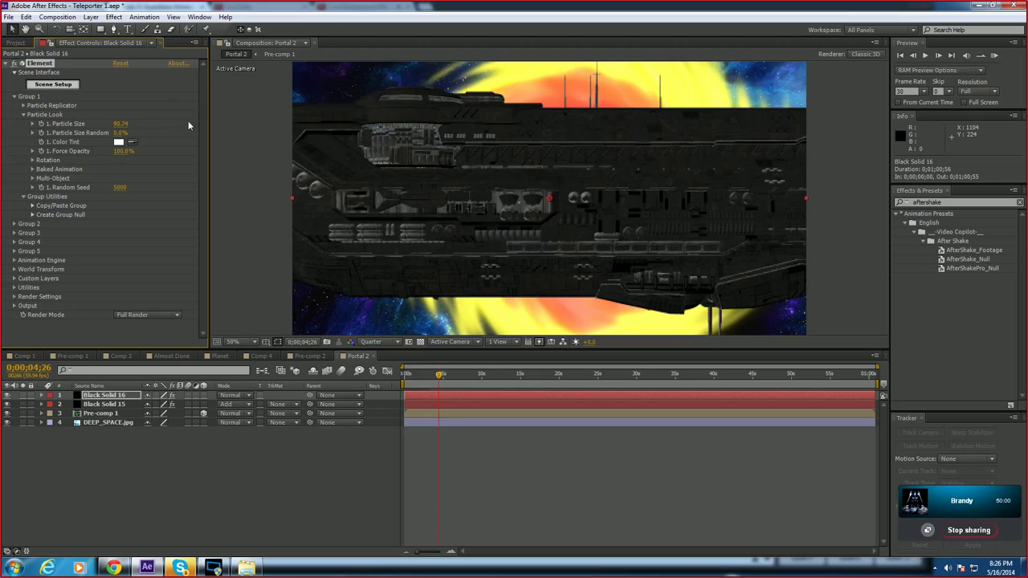
# Step: Turn the ship toward the portal by setting Group 1's Y Rotation Particle to -79°
pyautogui.click(33, 161)
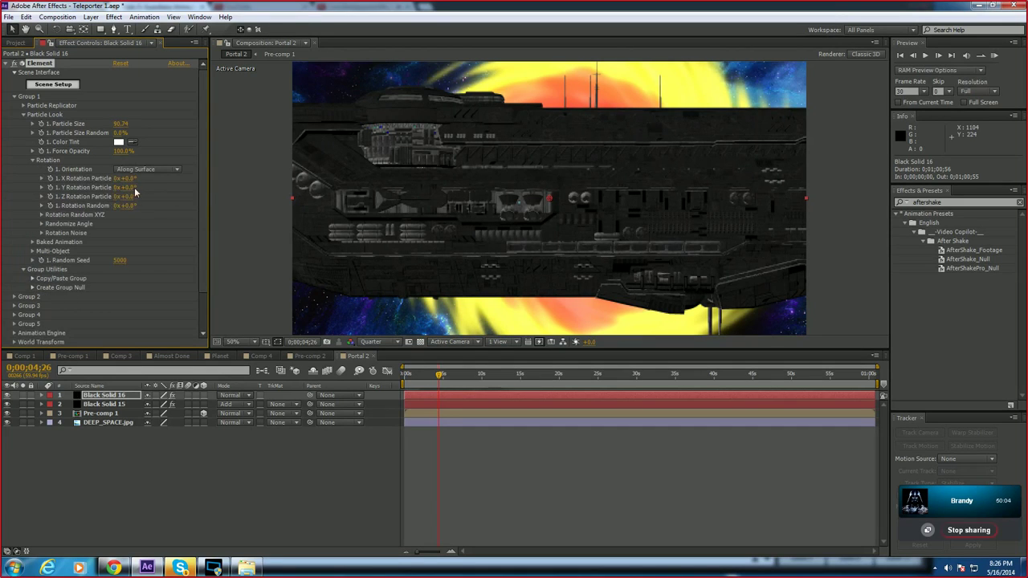
pyautogui.moveTo(158, 193); pyautogui.dragTo(115, 193)
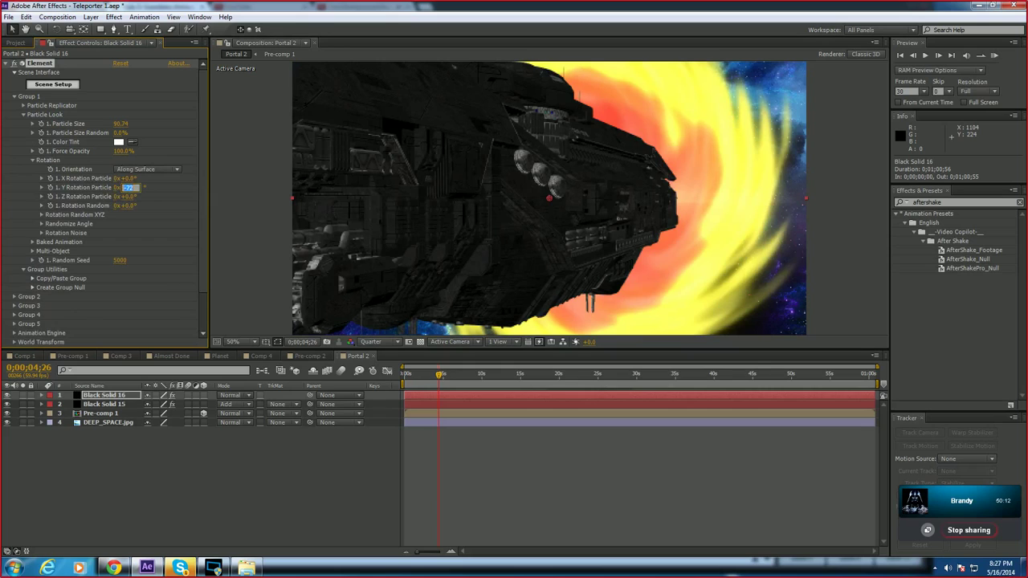
pyautogui.click(129, 188)
pyautogui.click(158, 189)
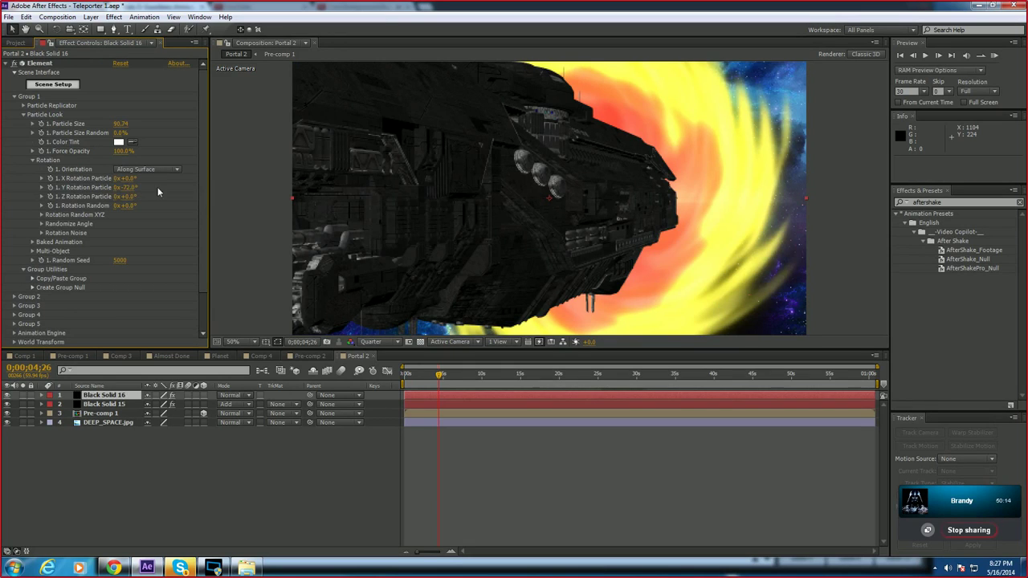
pyautogui.moveTo(129, 189); pyautogui.dragTo(123, 189)
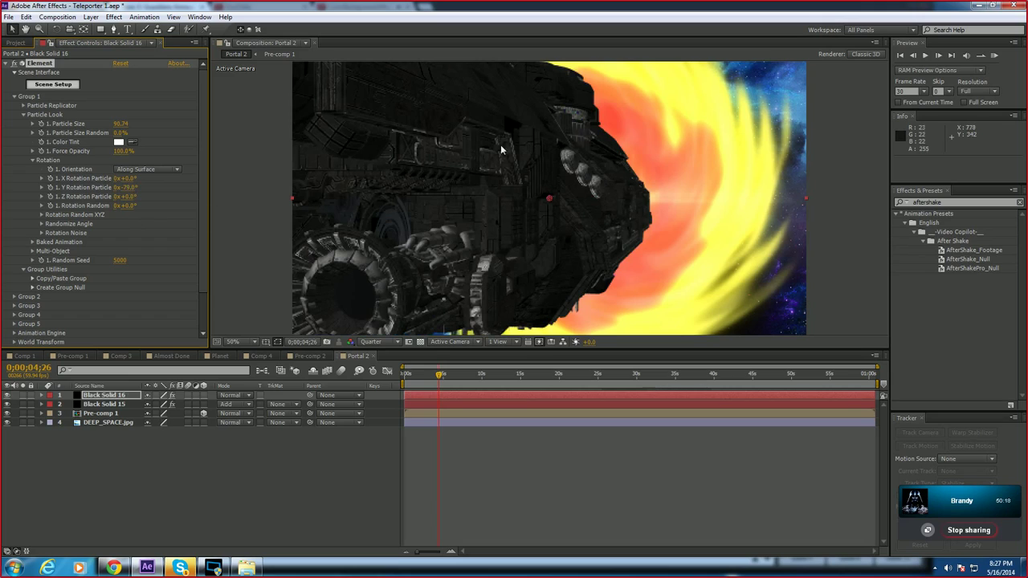
# Step: Move the ship closer to the camera with World Position XY at -264, 0 and World Position Z at -880
pyautogui.scroll(-2, 200, 209)
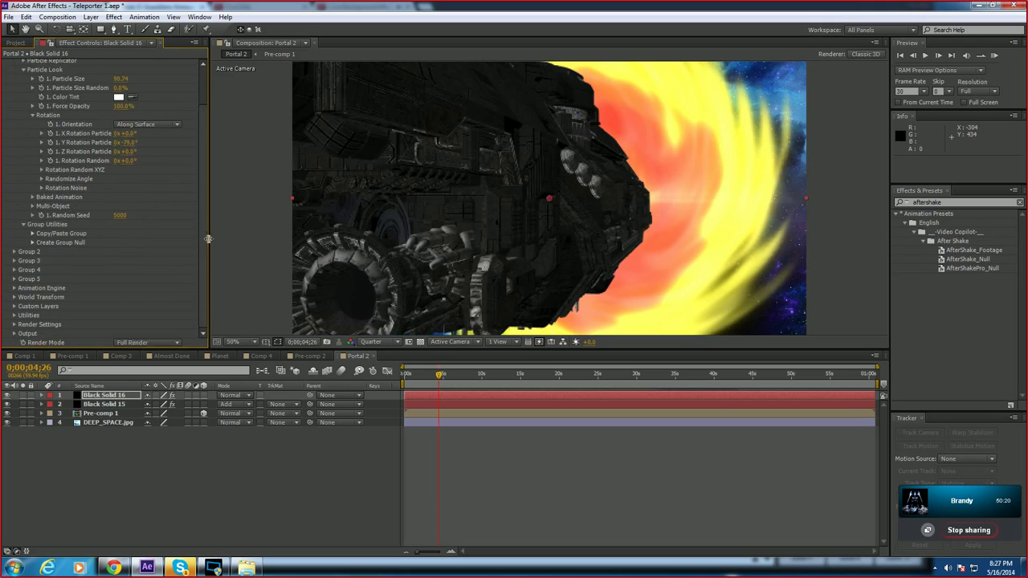
pyautogui.click(13, 298)
pyautogui.scroll(-2, 14, 302)
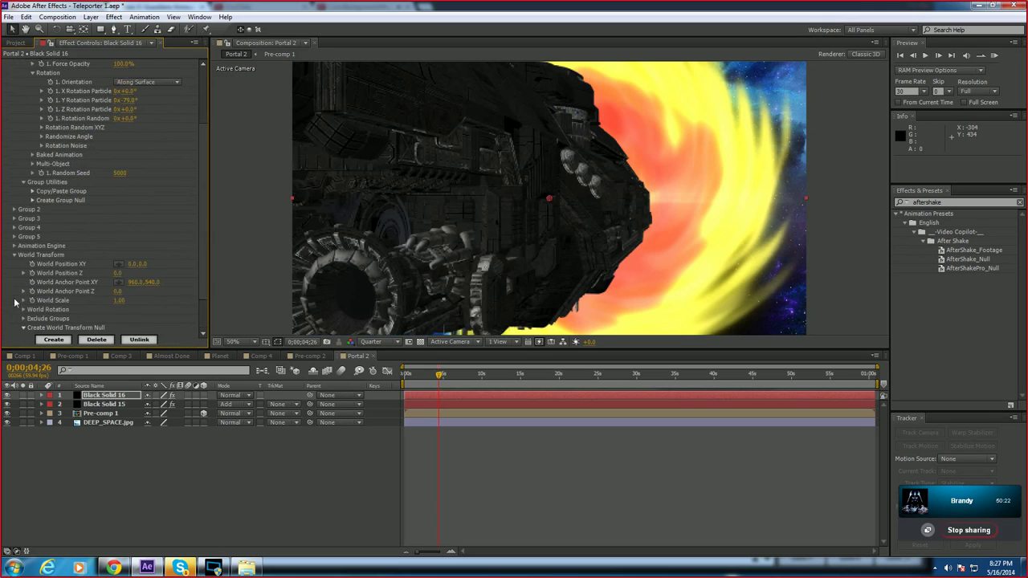
pyautogui.moveTo(118, 273)
pyautogui.mouseDown()
pyautogui.moveTo(126, 268)
pyautogui.moveTo(105, 271)
pyautogui.mouseUp()
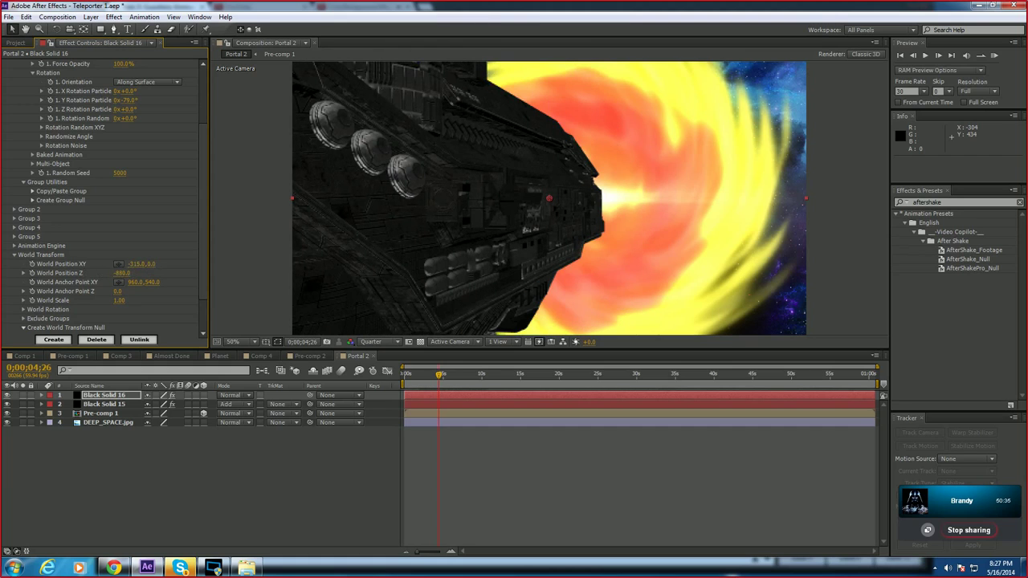
# Step: Set the scale of the Pre-comp 1 portal layer to 199%
pyautogui.click(76, 423)
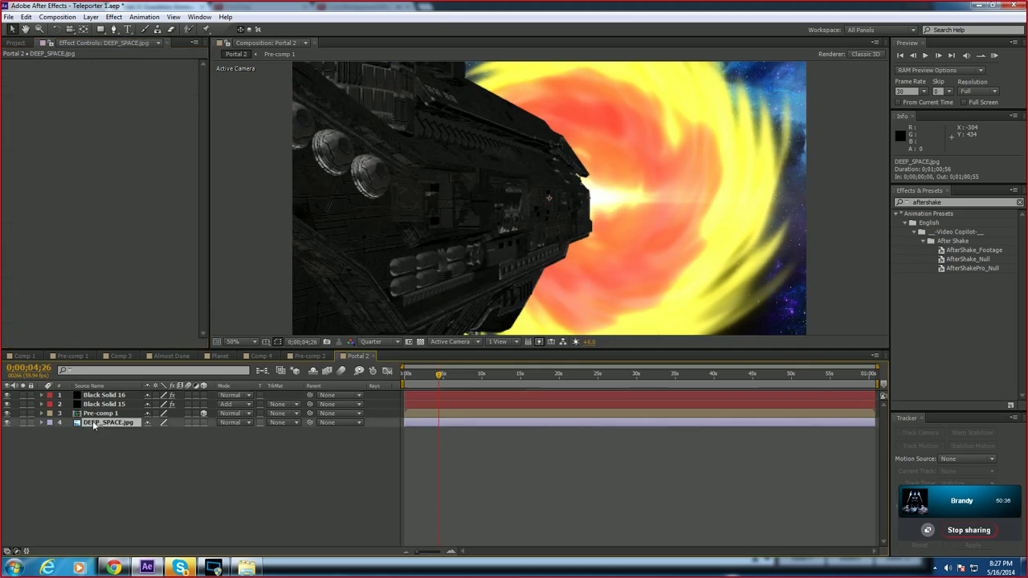
pyautogui.click(41, 414)
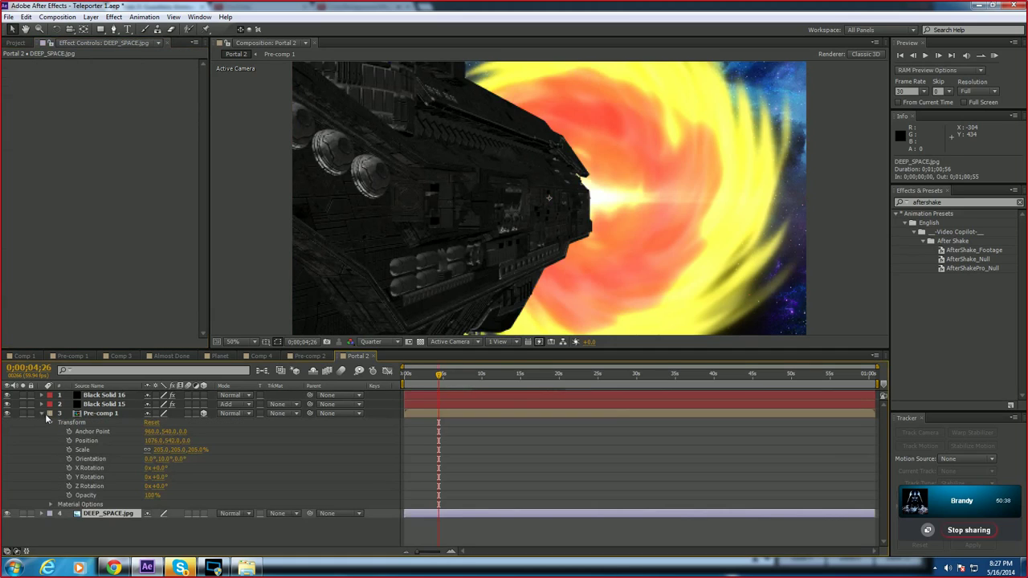
pyautogui.moveTo(160, 449); pyautogui.dragTo(192, 449)
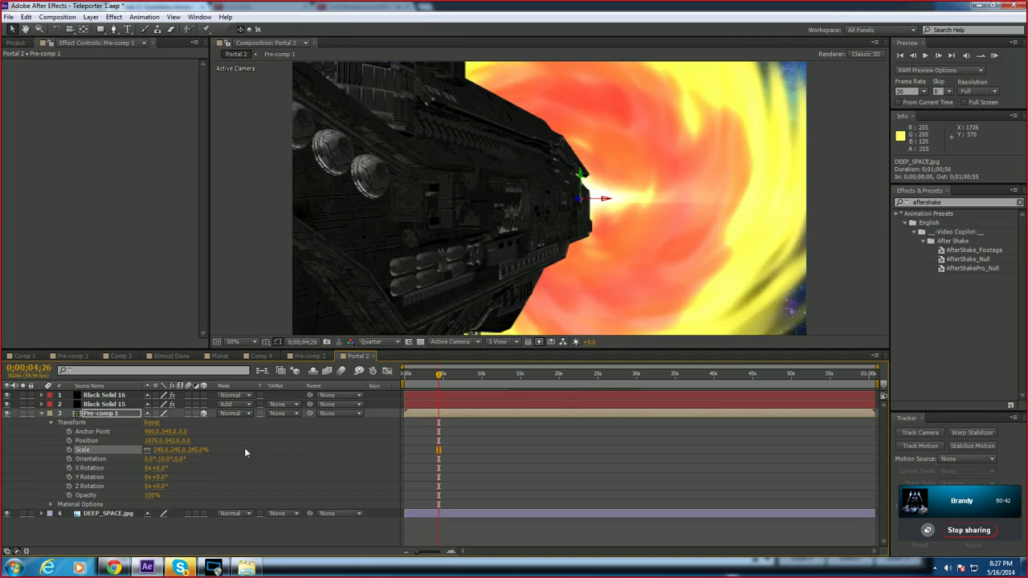
pyautogui.moveTo(171, 450); pyautogui.dragTo(163, 450)
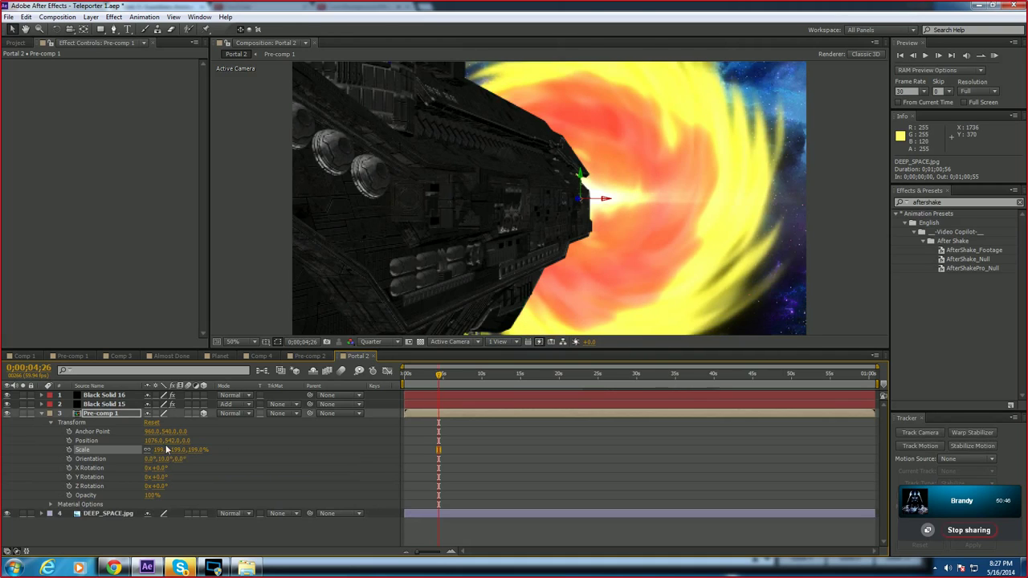
# Step: Duplicate the Black Solid 15 flare layer, place one copy above Black Solid 16, and preview the composition's playback
pyautogui.click(112, 405)
pyautogui.click(115, 395)
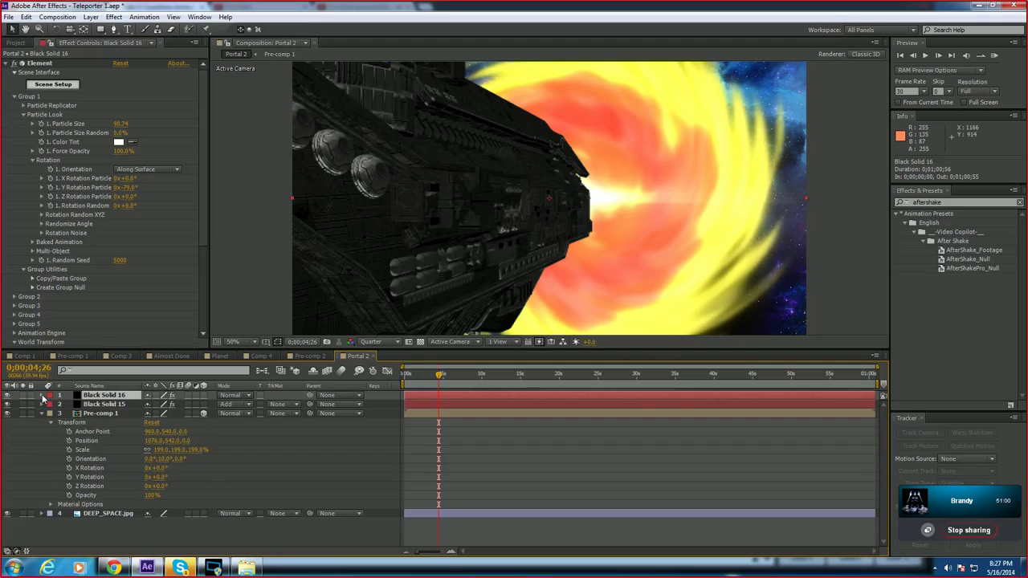
pyautogui.click(119, 406)
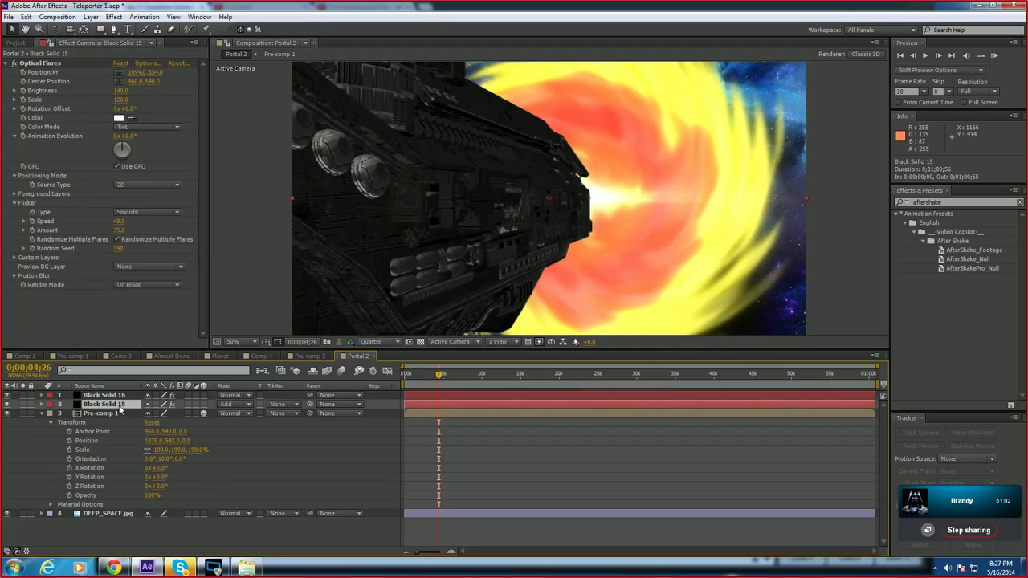
pyautogui.click(119, 397)
pyautogui.click(117, 406)
pyautogui.hotkey('ctrl', 'd')
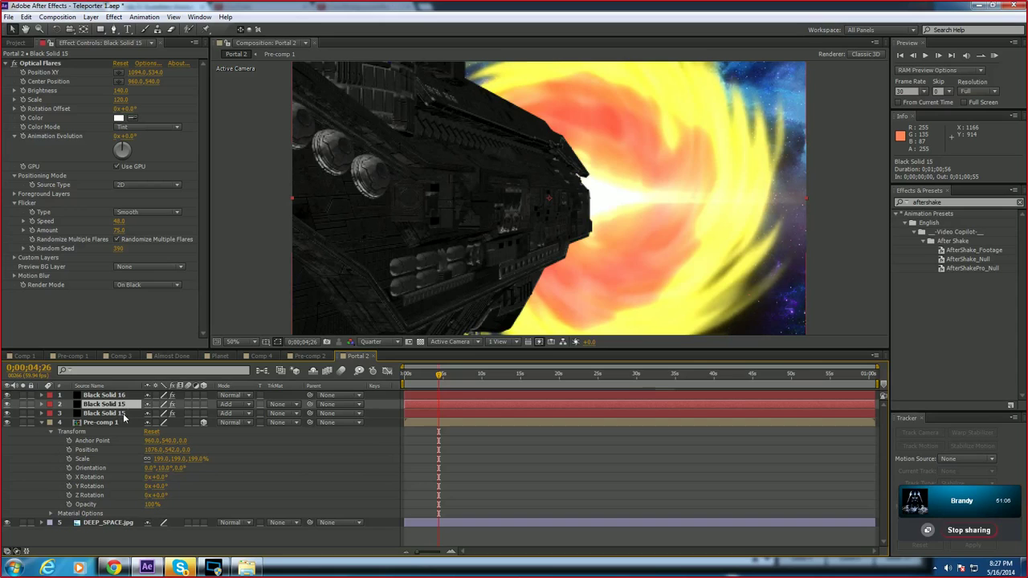
pyautogui.moveTo(124, 414); pyautogui.dragTo(143, 396)
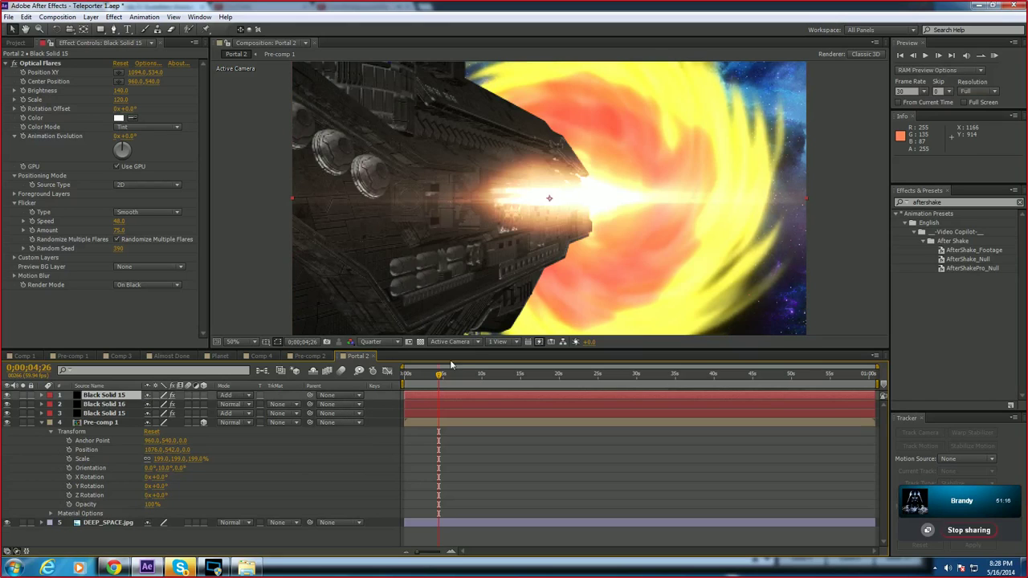
pyautogui.press('space')
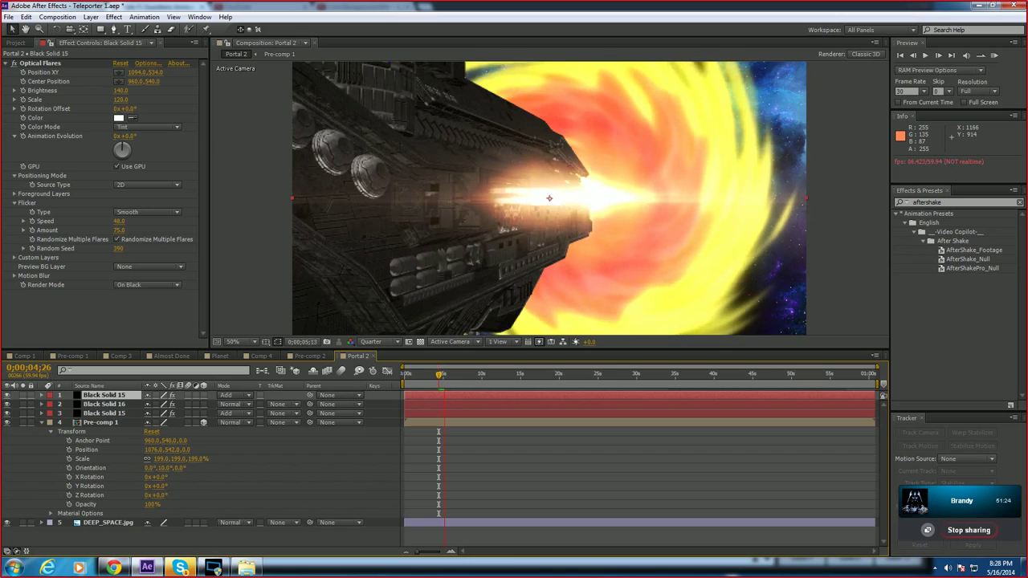
pyautogui.press('space')
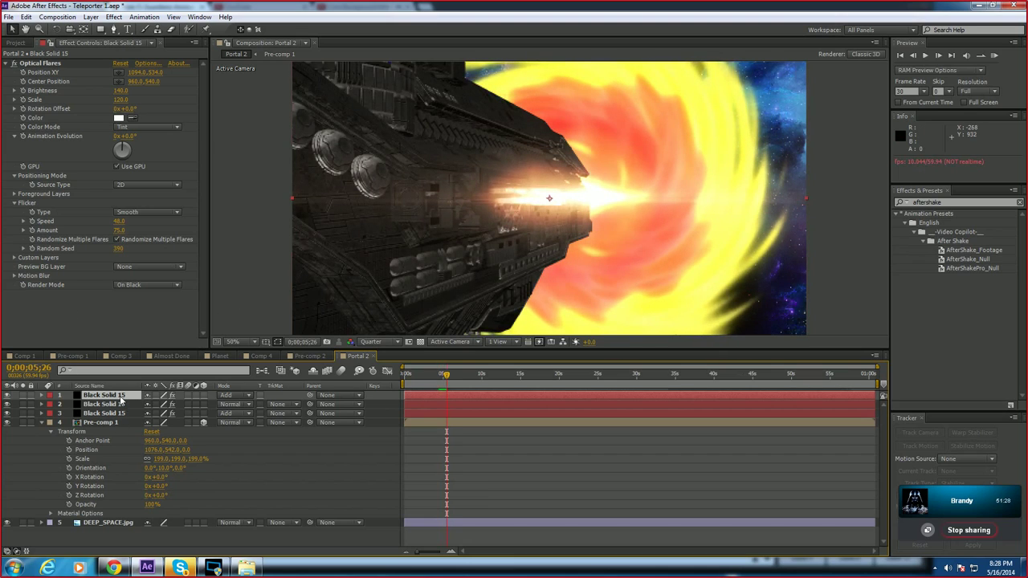
# Step: Hide the top Black Solid 15 flare and set Black Solid 16's World Position XY to -836, 0 and World Position Z to -2570
pyautogui.click(121, 404)
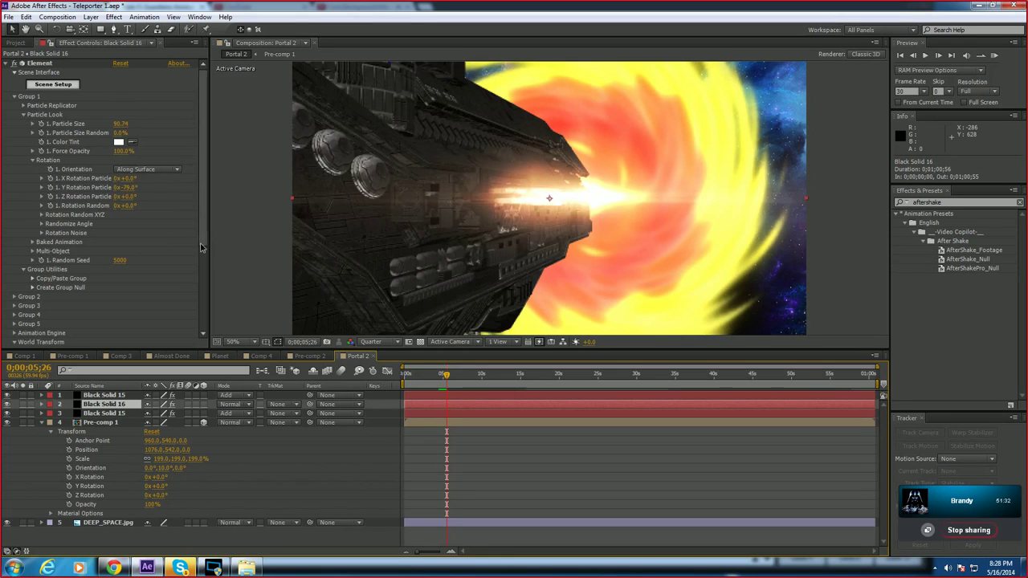
pyautogui.scroll(-5, 204, 229)
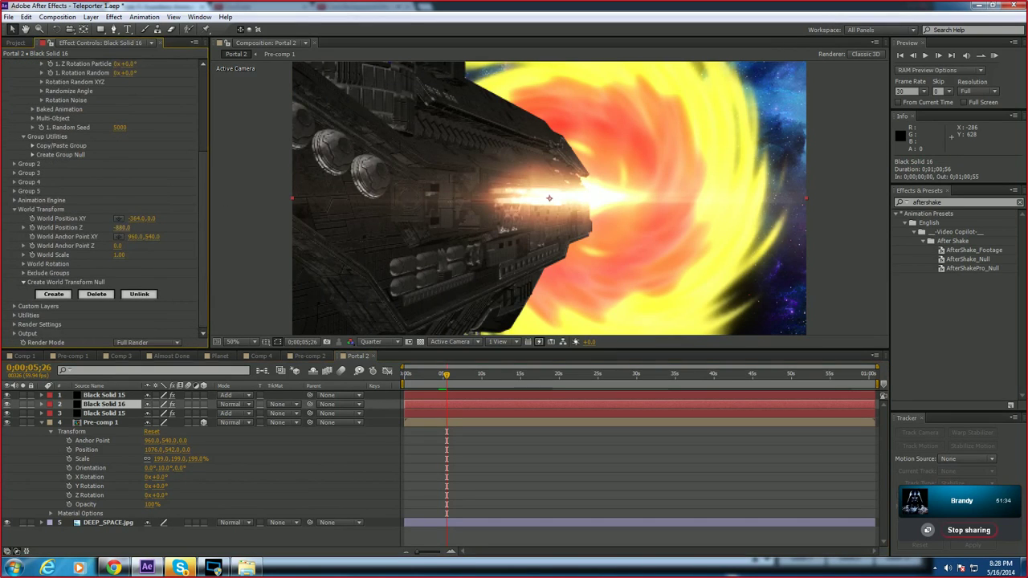
pyautogui.moveTo(122, 227)
pyautogui.mouseDown()
pyautogui.moveTo(98, 228)
pyautogui.moveTo(123, 219)
pyautogui.mouseUp()
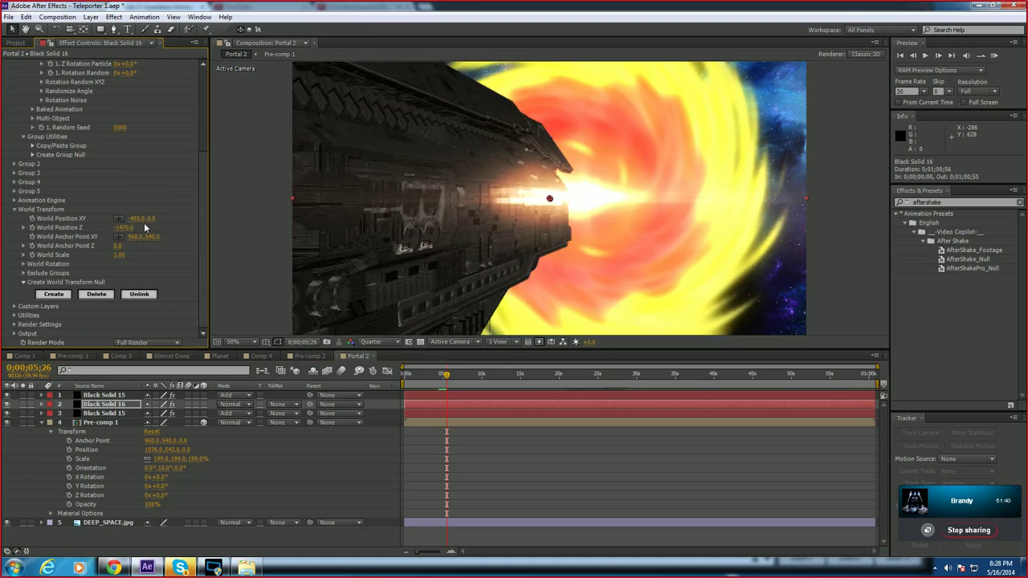
pyautogui.click(8, 396)
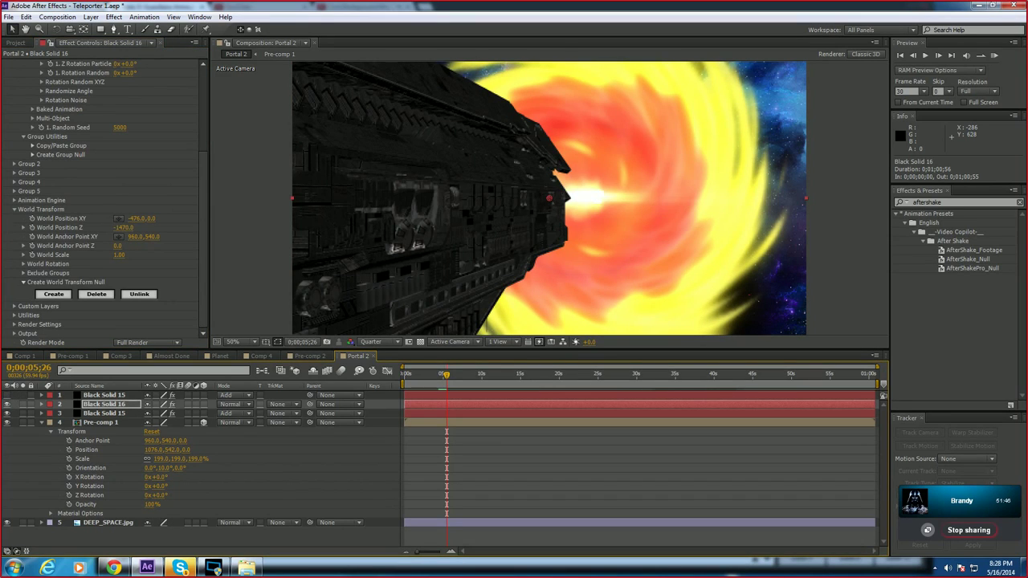
pyautogui.moveTo(137, 218); pyautogui.dragTo(34, 227)
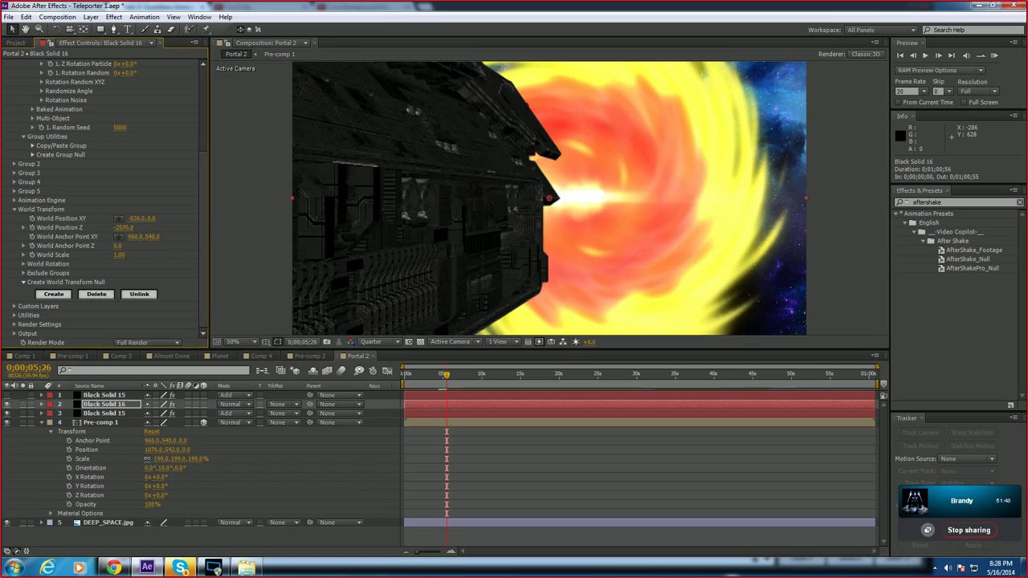
# Step: Set Black Solid 16's World Position XY to -616, 0 and World Position Z to -3200, comparing the ship's look with Comp 3
pyautogui.moveTo(124, 228)
pyautogui.mouseDown()
pyautogui.moveTo(138, 220)
pyautogui.moveTo(119, 219)
pyautogui.mouseUp()
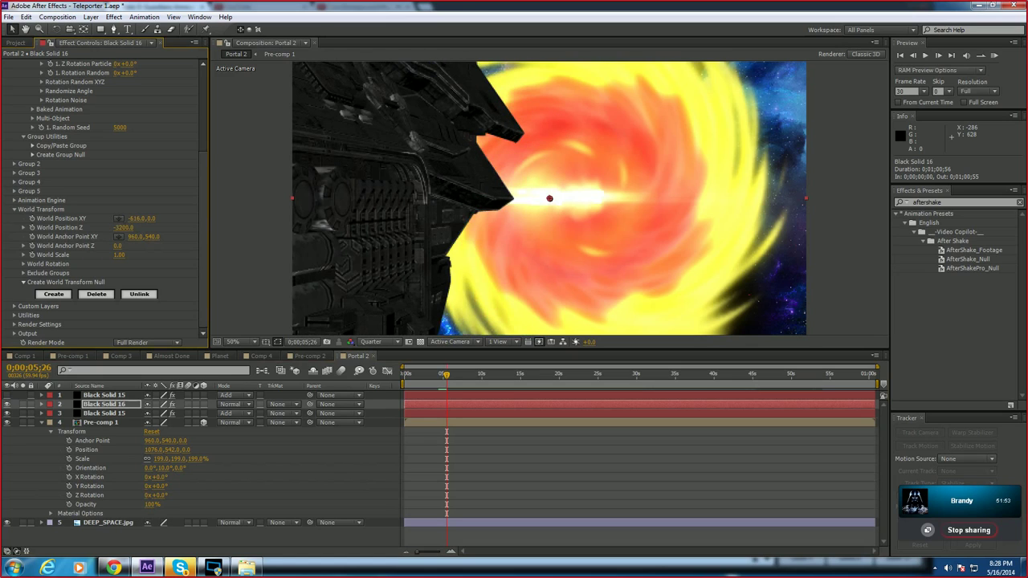
pyautogui.click(120, 355)
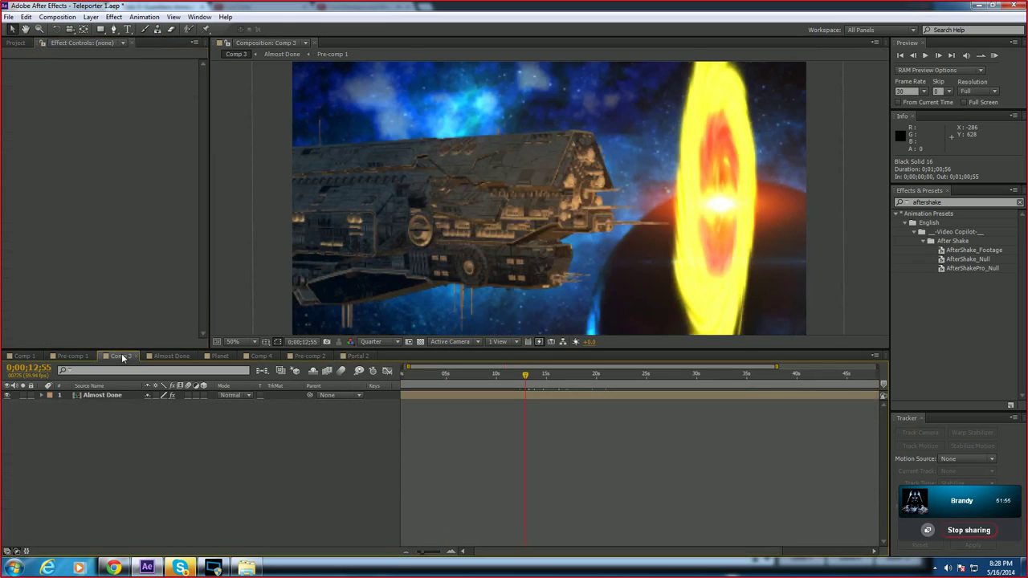
pyautogui.click(359, 355)
# Step: Try the Dramatic and Cinema options for Add Lighting in Black Solid 16's Element render settings
pyautogui.moveTo(207, 216); pyautogui.dragTo(206, 332)
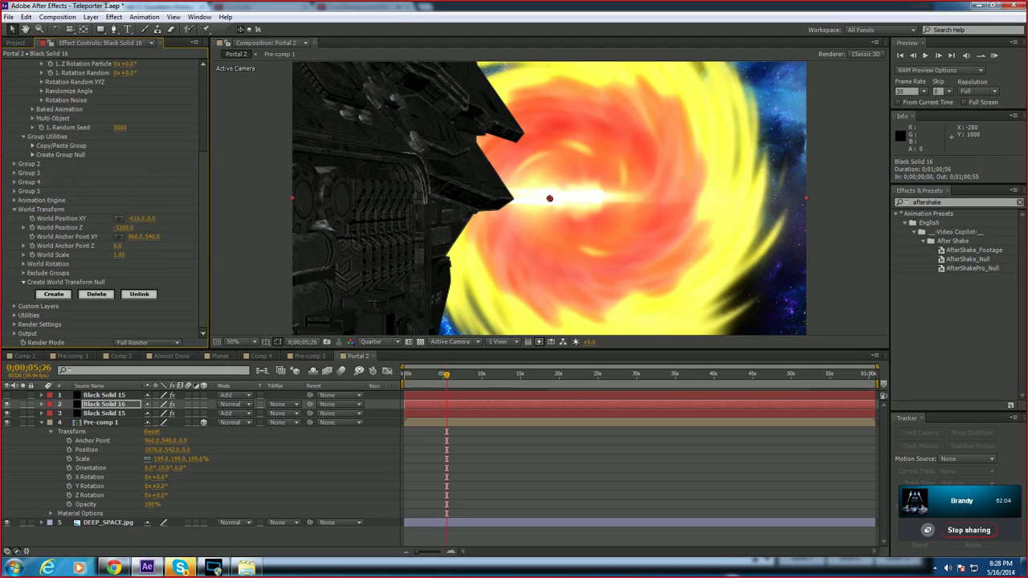
pyautogui.click(13, 325)
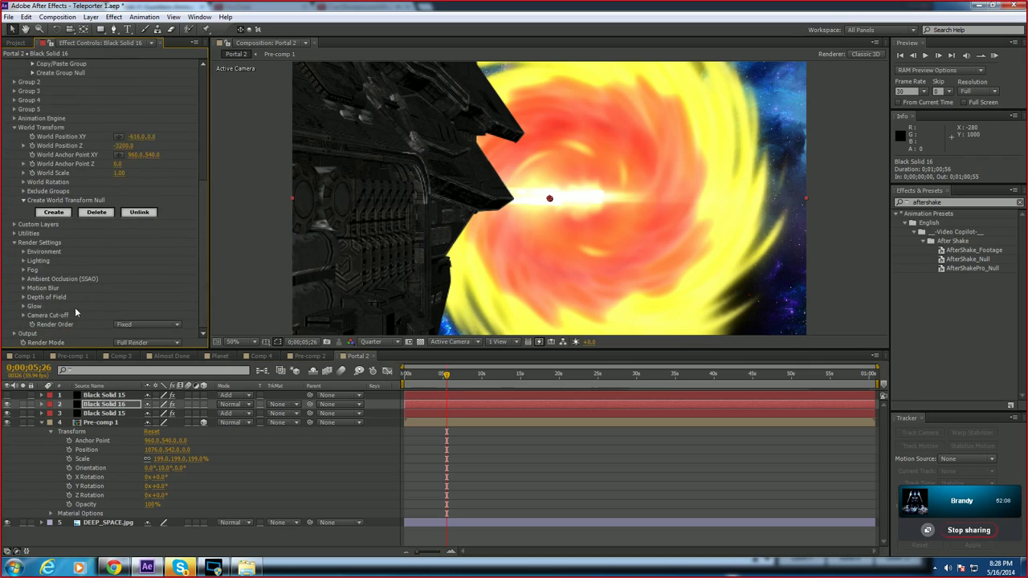
pyautogui.click(23, 261)
pyautogui.click(171, 288)
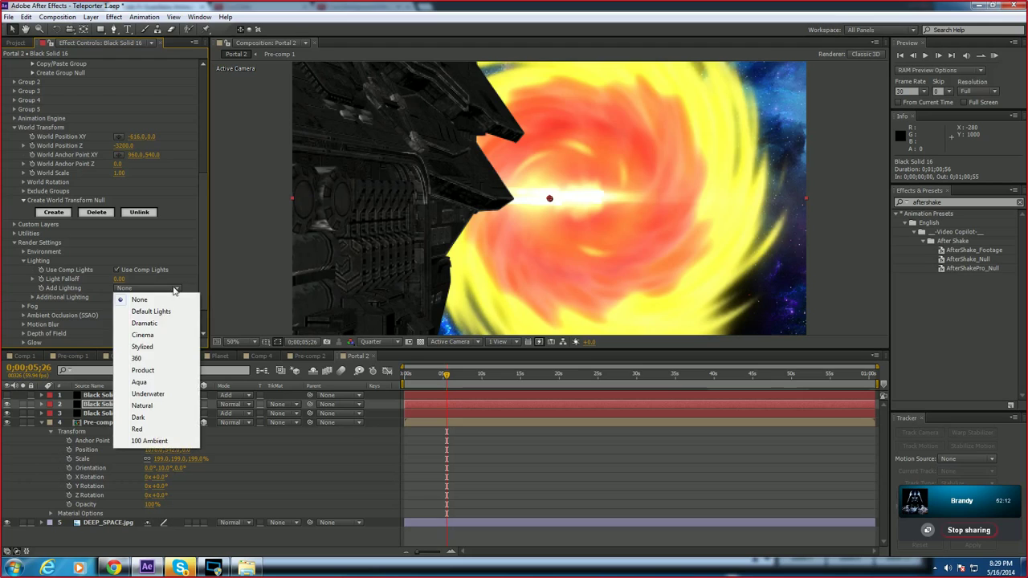
pyautogui.click(153, 323)
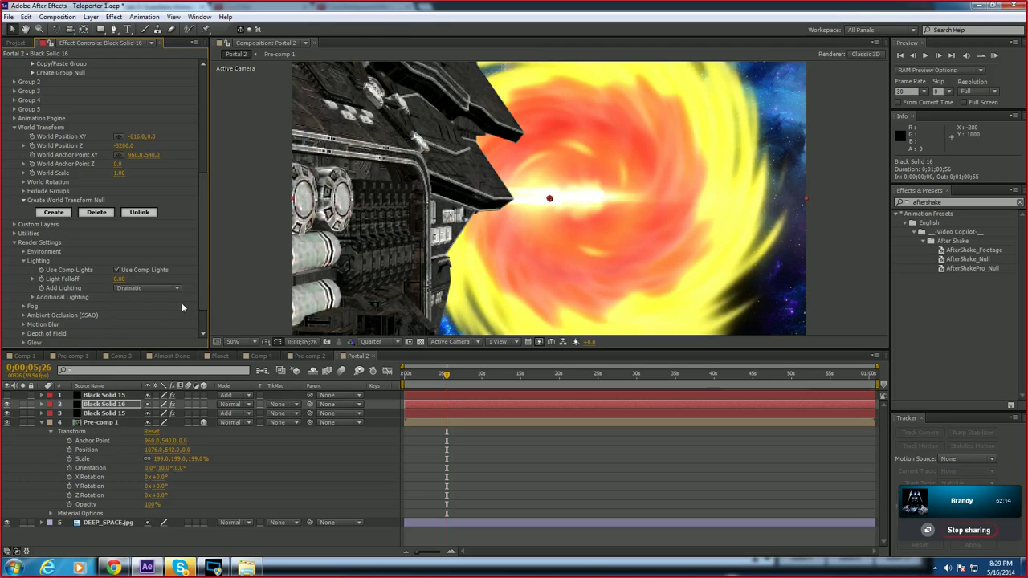
pyautogui.click(177, 289)
pyautogui.click(155, 336)
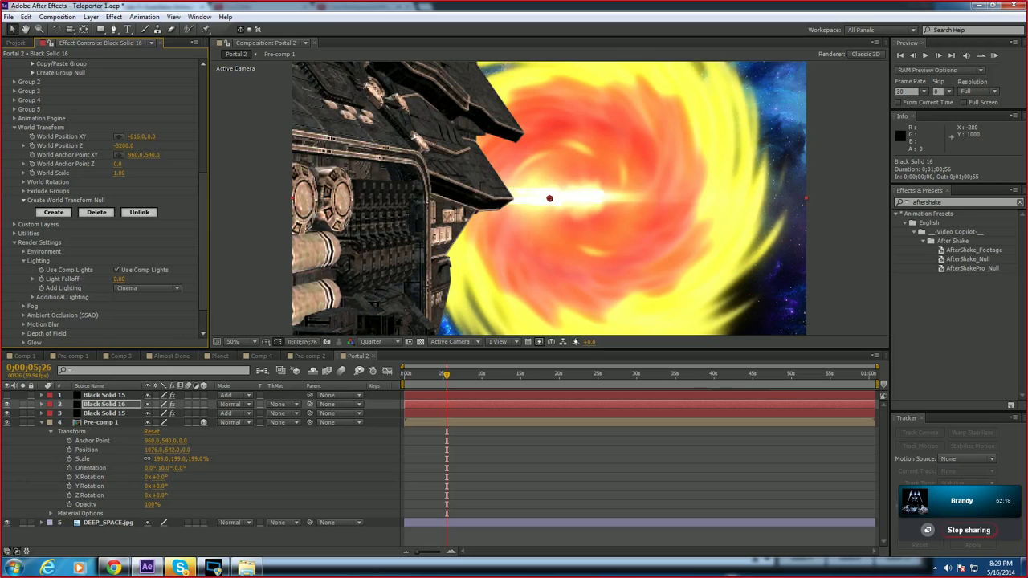
# Step: Examine the Element render settings of the upper Black Solid 9 ship layer in the Almost Done composition
pyautogui.click(131, 357)
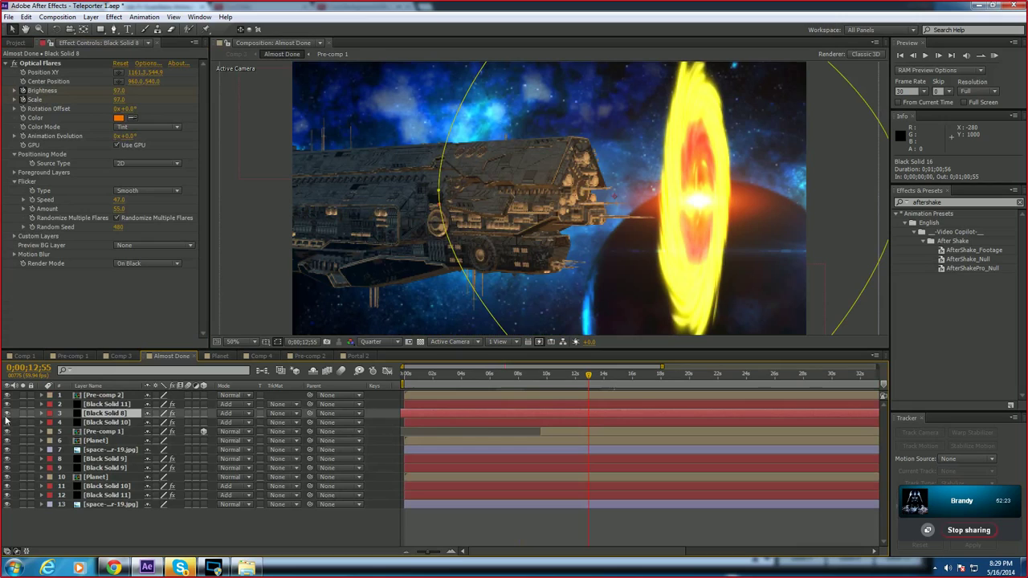
pyautogui.click(109, 423)
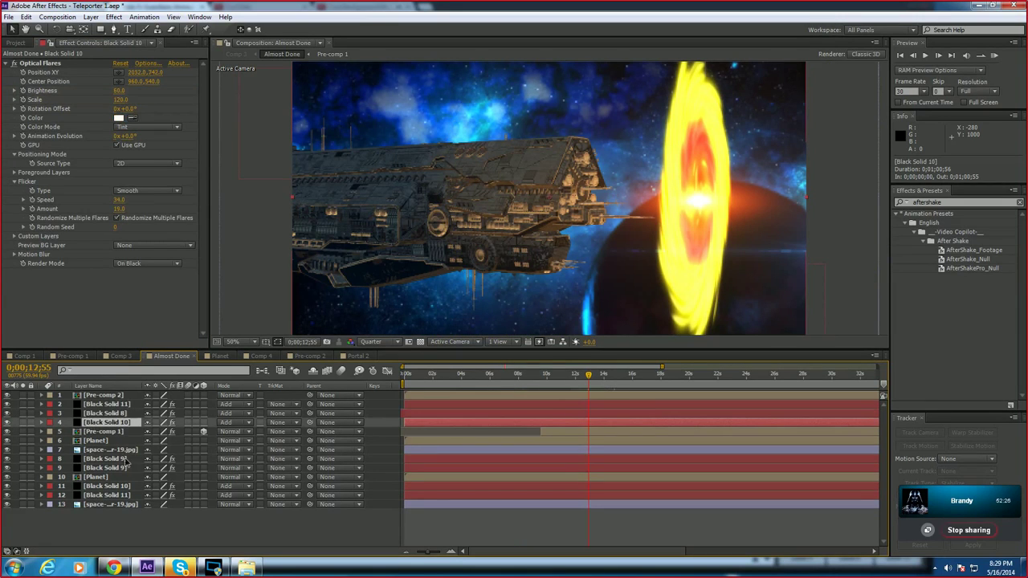
pyautogui.click(126, 460)
pyautogui.click(7, 461)
pyautogui.click(8, 464)
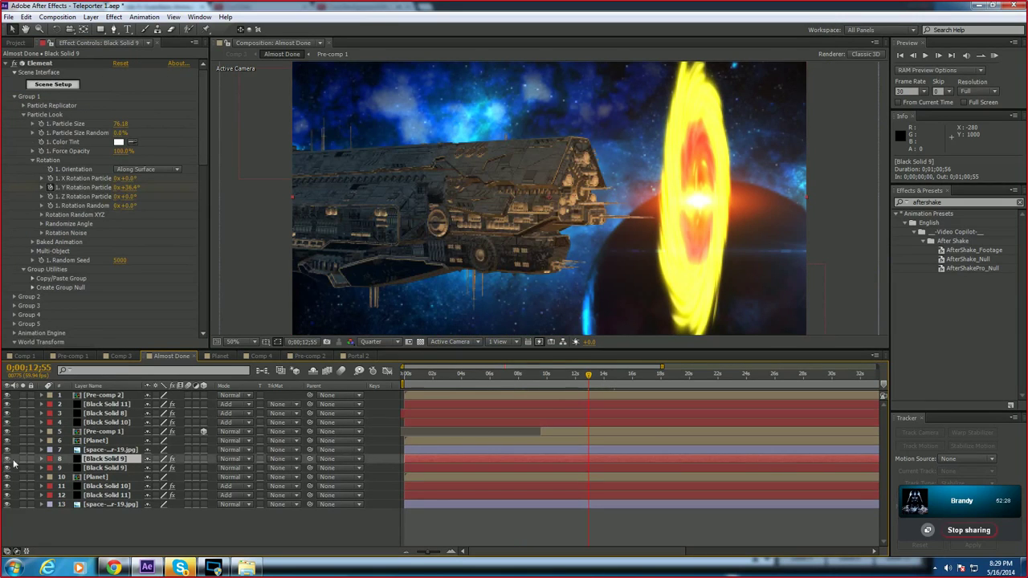
pyautogui.moveTo(205, 155); pyautogui.dragTo(210, 321)
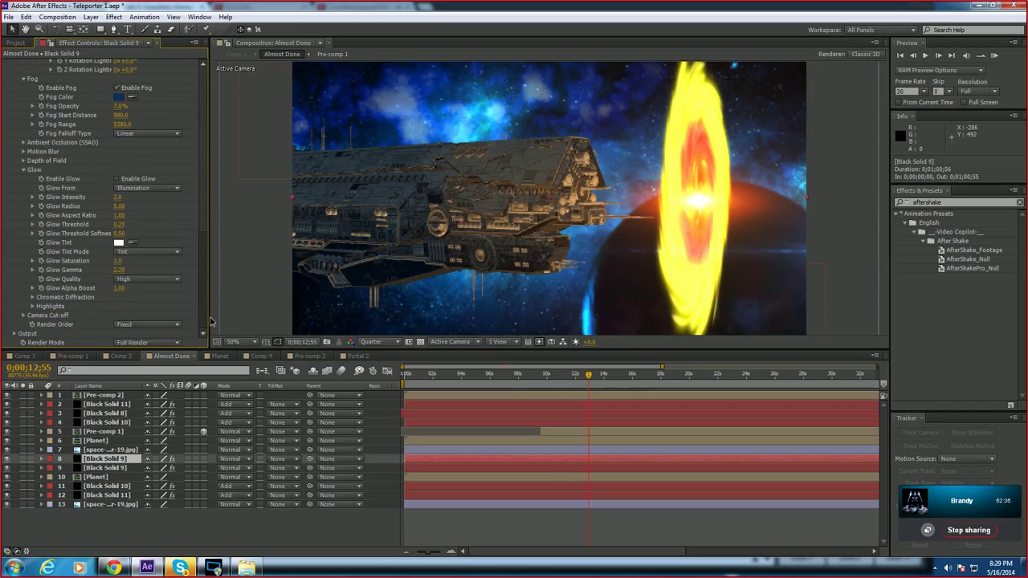
pyautogui.moveTo(211, 313)
pyautogui.mouseDown()
pyautogui.moveTo(212, 286)
pyautogui.moveTo(213, 314)
pyautogui.mouseUp()
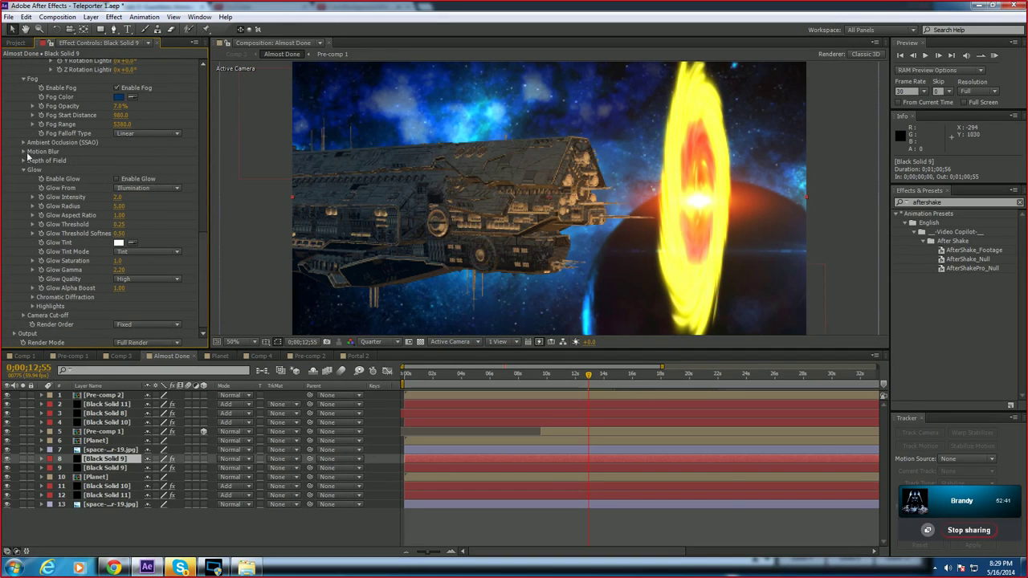
pyautogui.scroll(5, 120, 197)
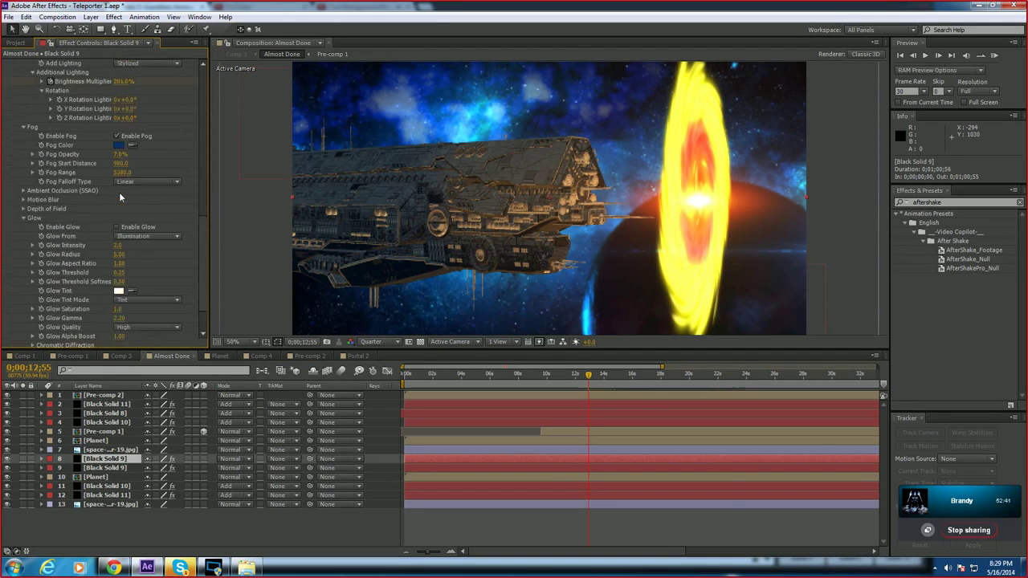
# Step: Toggle the upper Black Solid 9's visibility to compare the two ship layers, and review its lighting settings
pyautogui.click(6, 458)
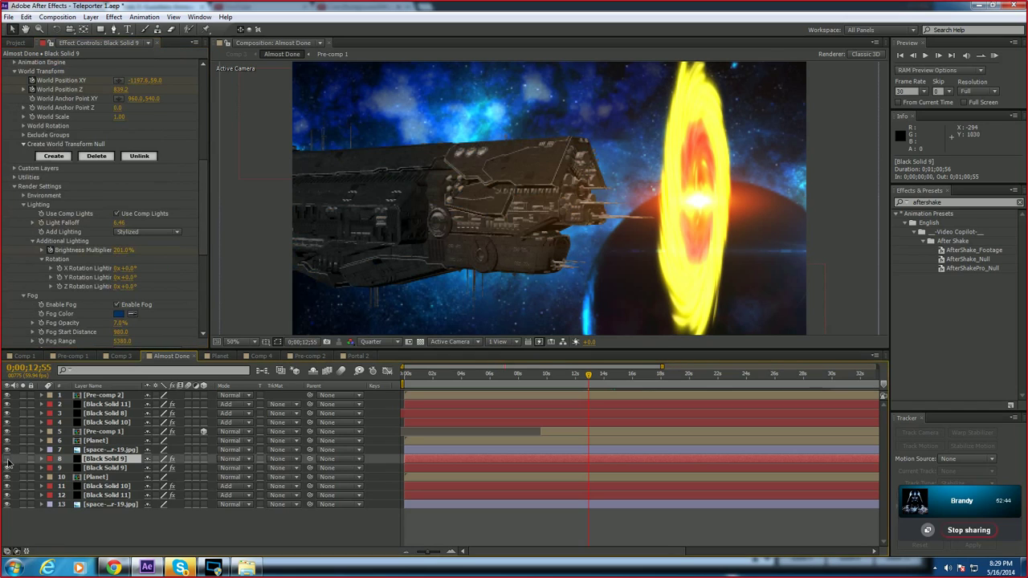
pyautogui.click(7, 459)
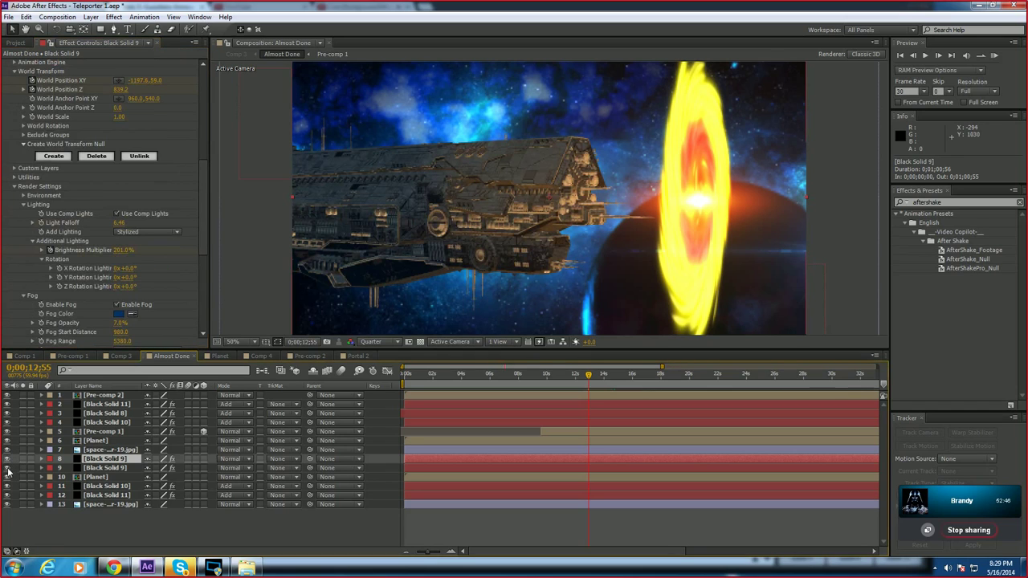
pyautogui.click(98, 470)
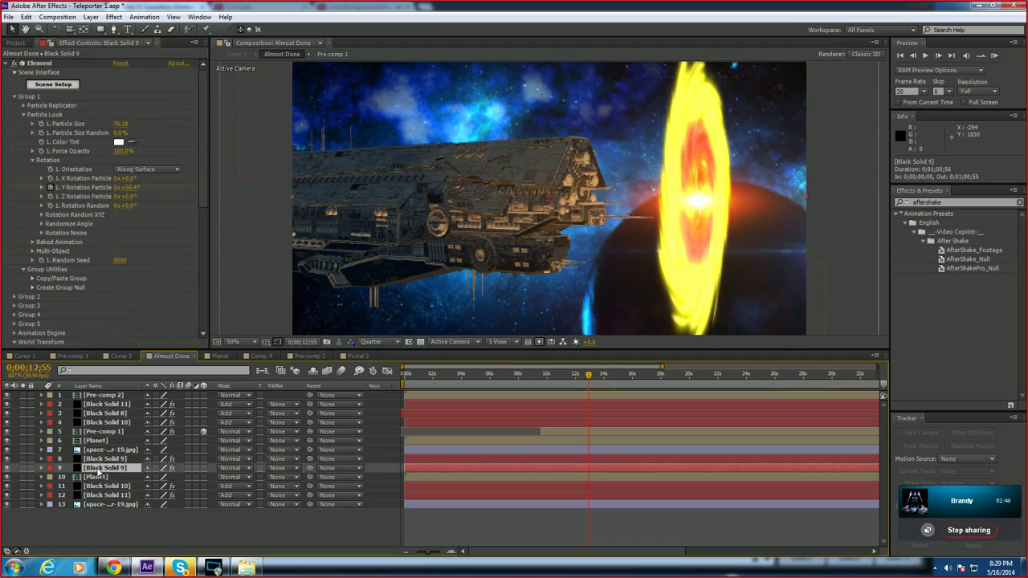
pyautogui.click(99, 459)
pyautogui.click(8, 459)
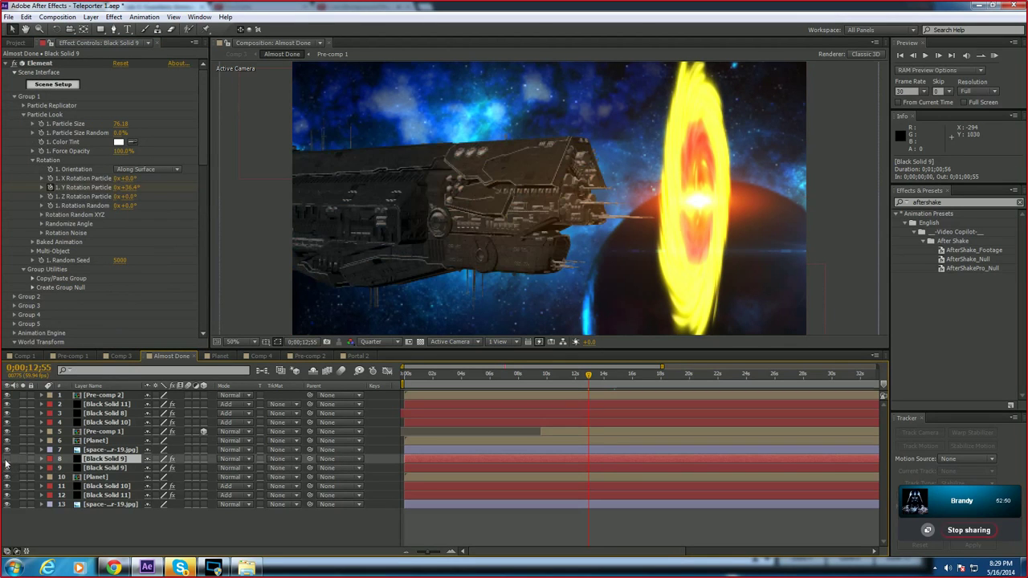
pyautogui.click(7, 459)
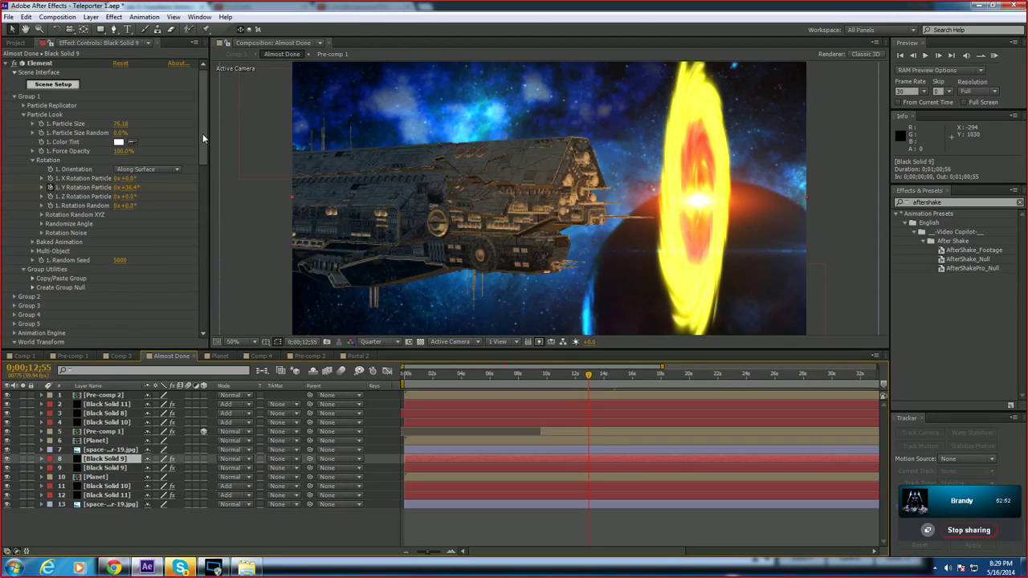
pyautogui.moveTo(202, 133); pyautogui.dragTo(201, 263)
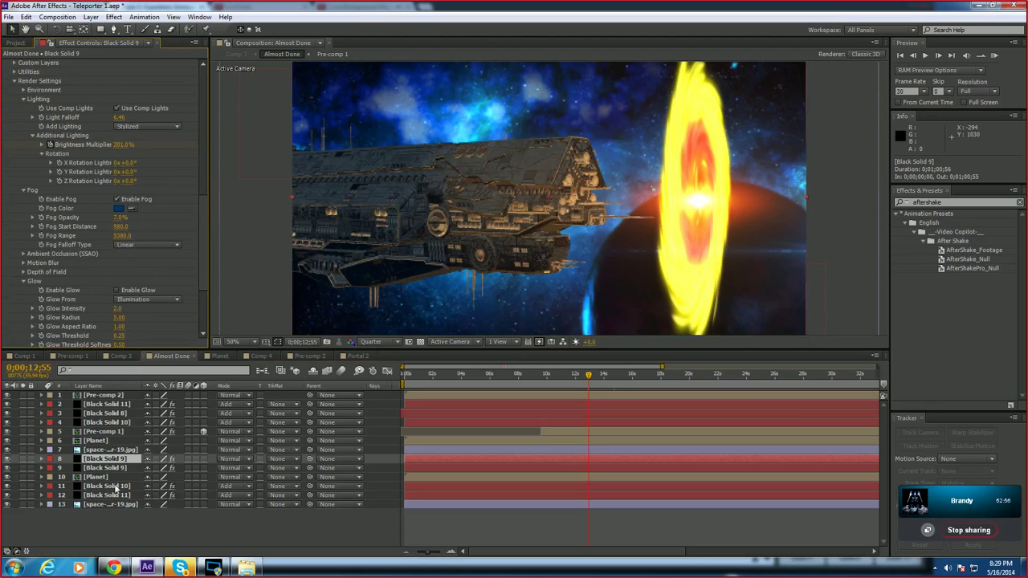
# Step: Set Add Lighting to Stylized on Portal 2's Black Solid 16 and undo the Light Falloff change
pyautogui.click(357, 356)
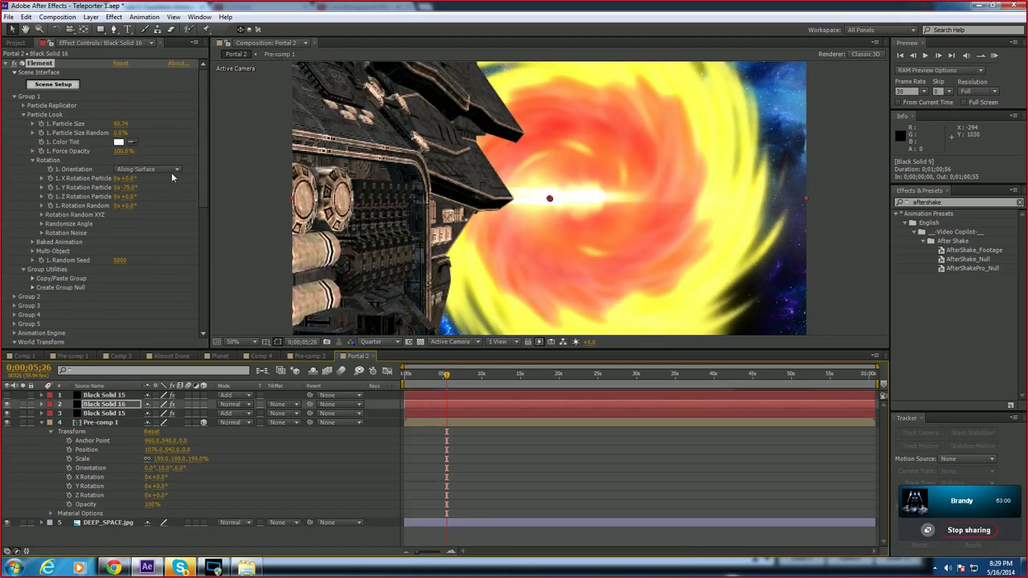
pyautogui.scroll(-5, 211, 168)
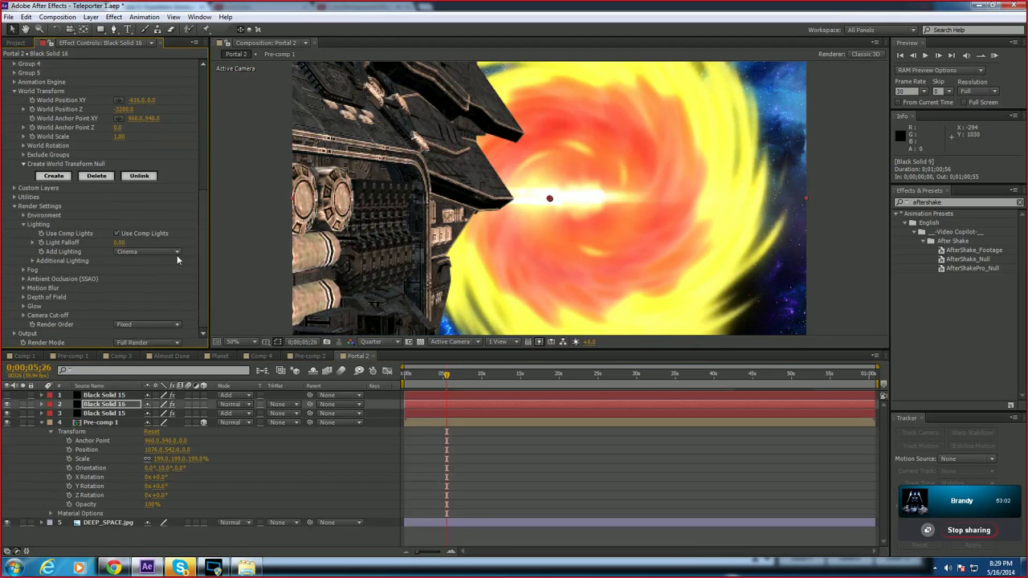
pyautogui.click(177, 253)
pyautogui.click(158, 311)
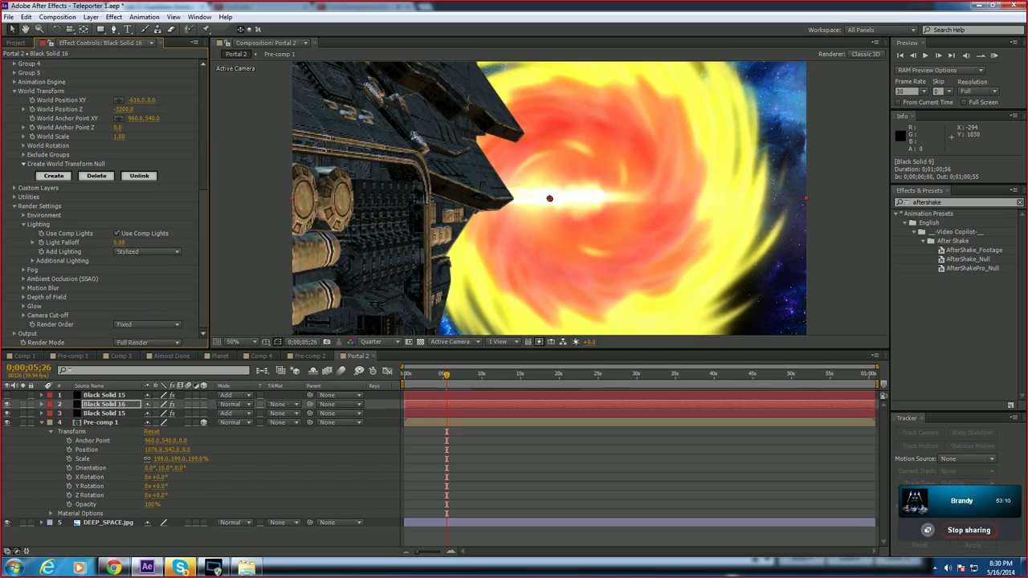
pyautogui.hotkey('ctrl', 'z')
# Step: Set the Additional Lighting Brightness Multiplier of Black Solid 16 to 174% and preview the composition's playback
pyautogui.click(32, 261)
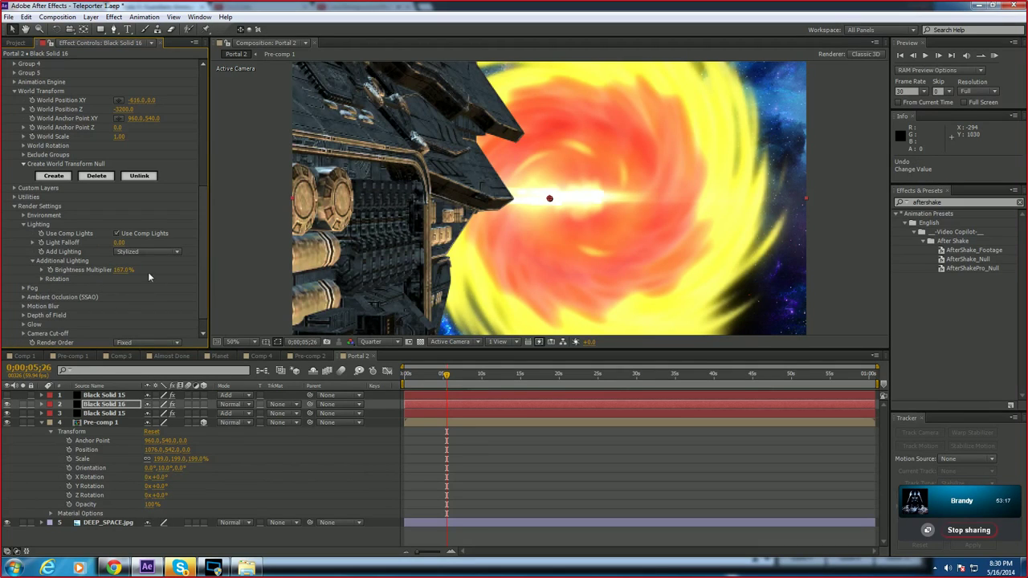
pyautogui.moveTo(125, 270); pyautogui.dragTo(140, 271)
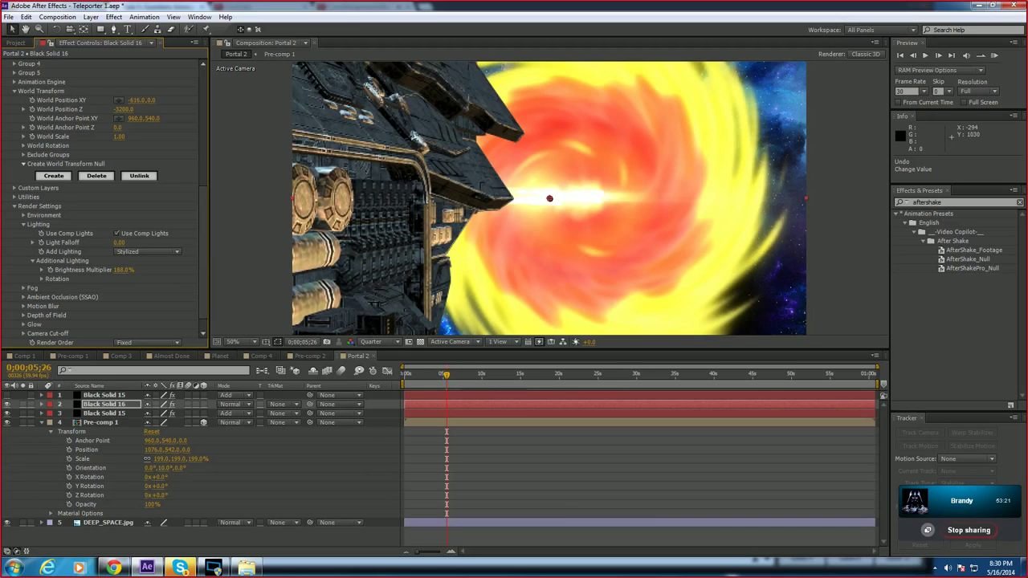
pyautogui.click(43, 279)
pyautogui.click(43, 279)
pyautogui.click(24, 289)
pyautogui.click(23, 289)
pyautogui.press('space')
pyautogui.press('space')
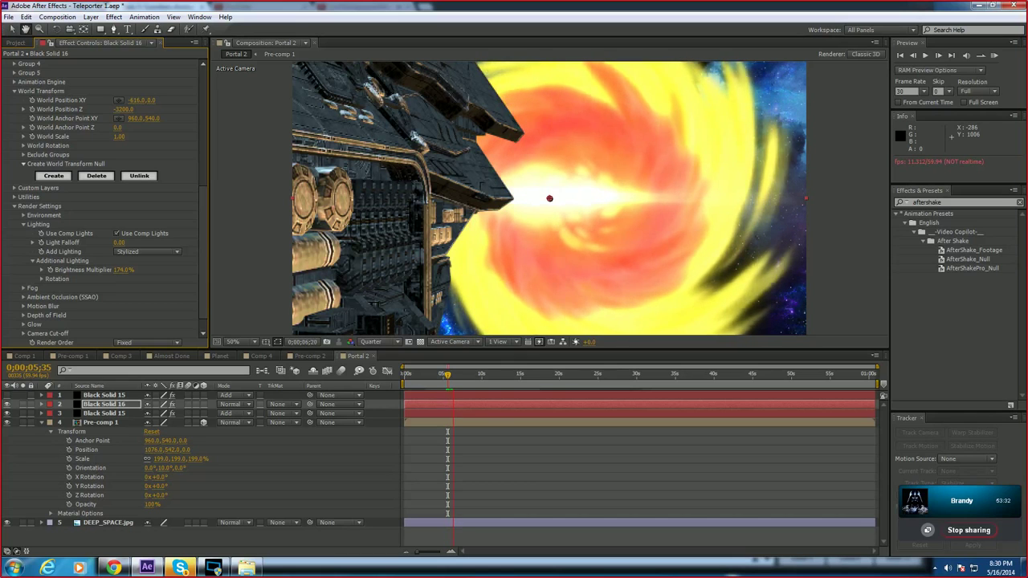
pyautogui.press('space')
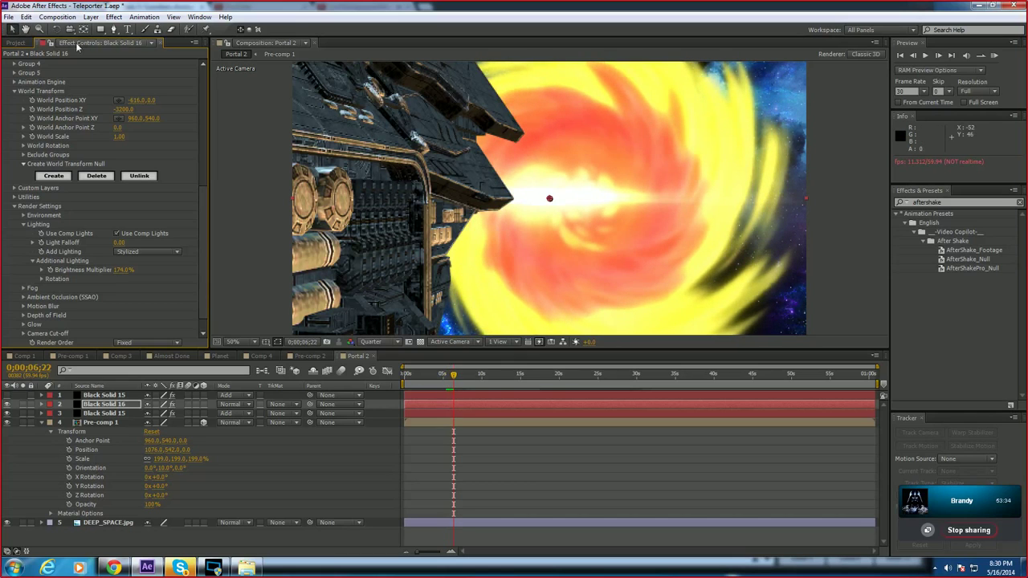
# Step: Reposition the lower Black Solid 15 flare with Position XY at 1114, 530 and Center Position at 1024, 546
pyautogui.moveTo(201, 220); pyautogui.dragTo(213, 77)
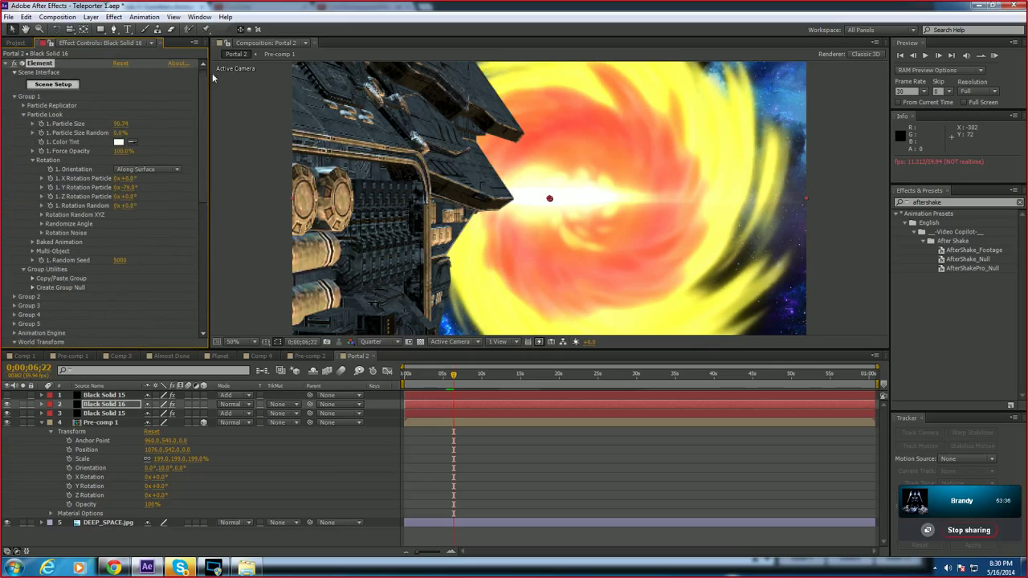
pyautogui.click(111, 414)
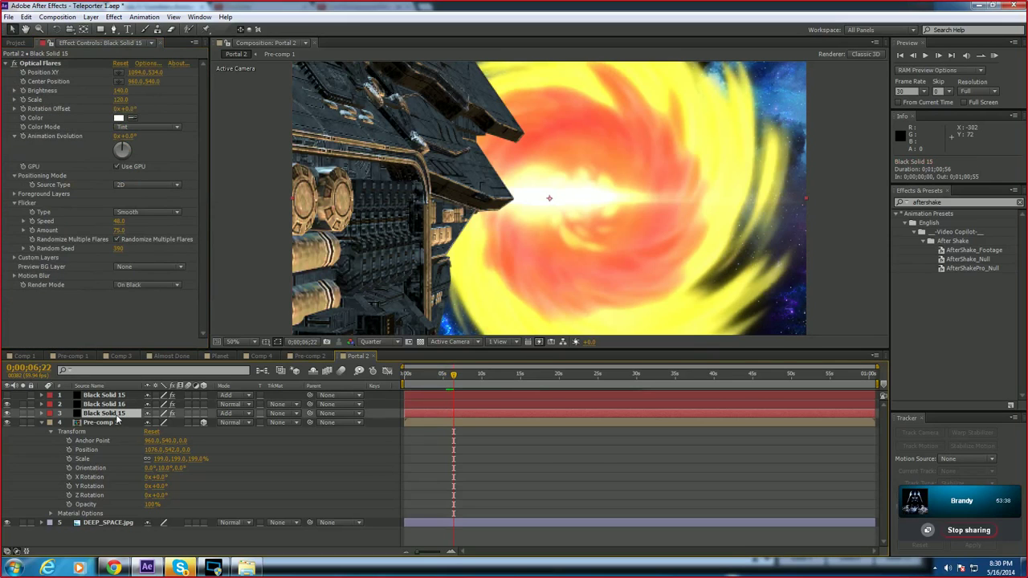
pyautogui.click(119, 72)
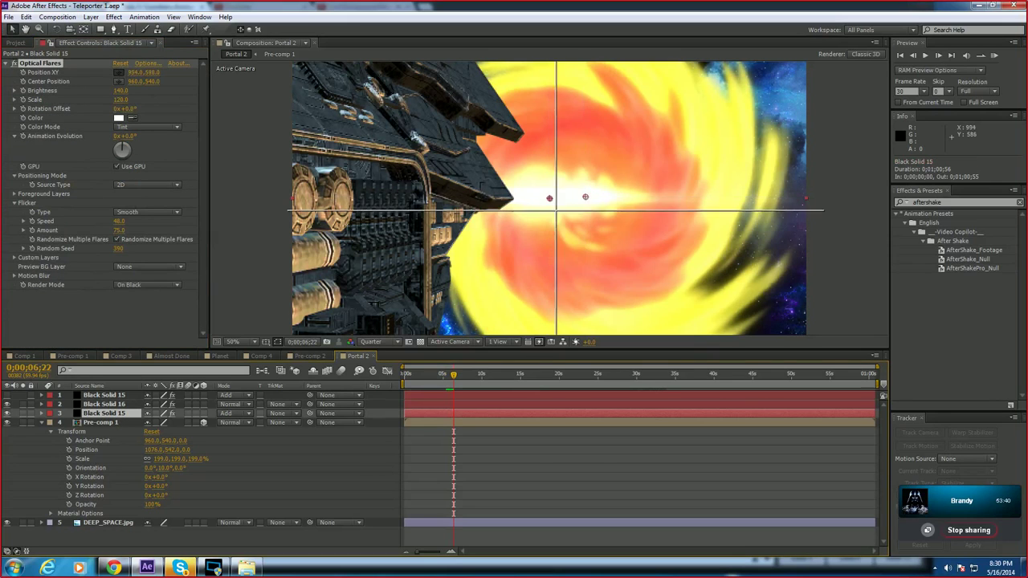
pyautogui.click(603, 198)
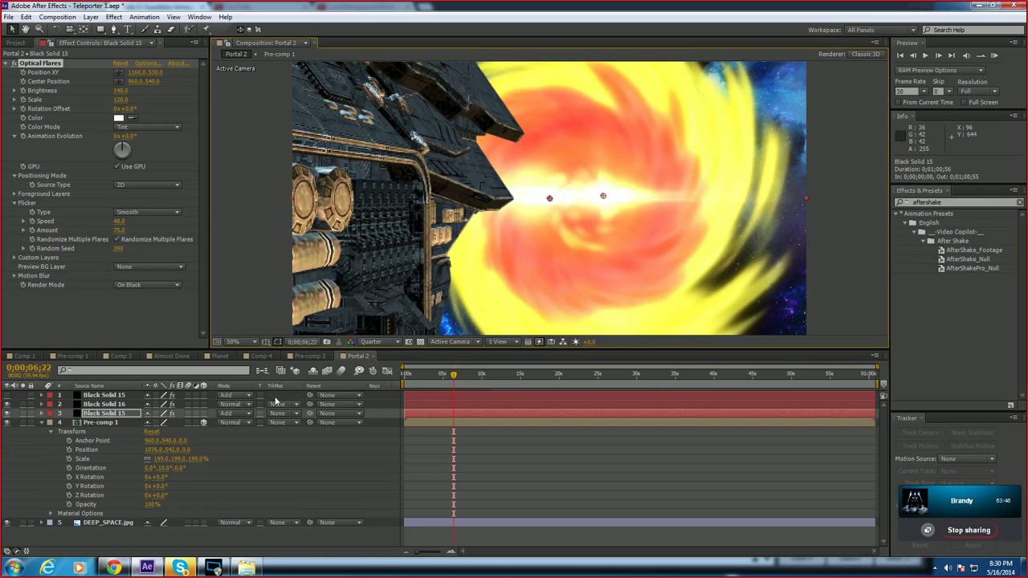
pyautogui.moveTo(551, 203)
pyautogui.mouseDown()
pyautogui.moveTo(598, 196)
pyautogui.moveTo(568, 204)
pyautogui.mouseUp()
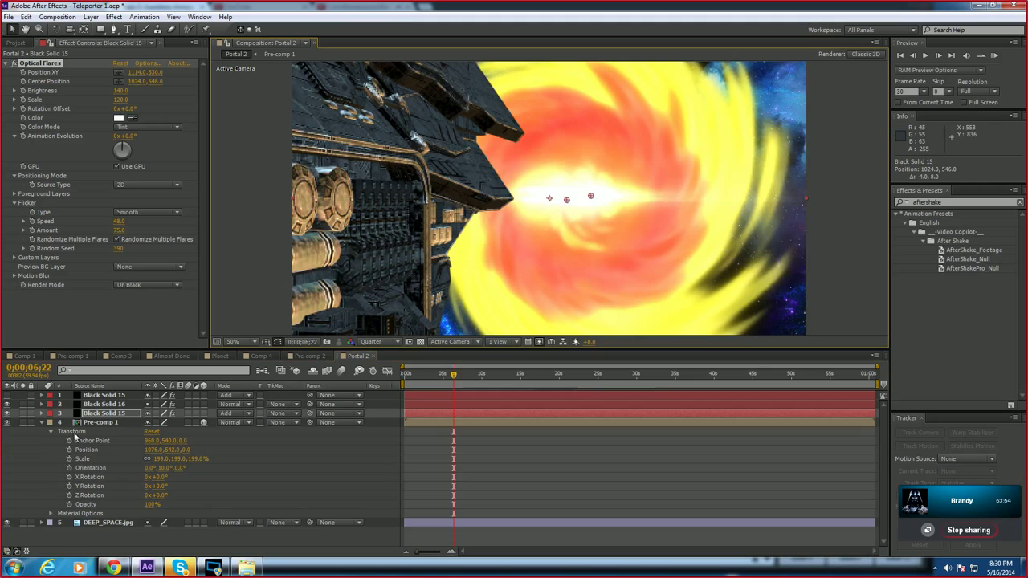
# Step: Show the top Black Solid 15 flare, shift its layer earlier in time, and preview playback from about 2:50
pyautogui.click(7, 395)
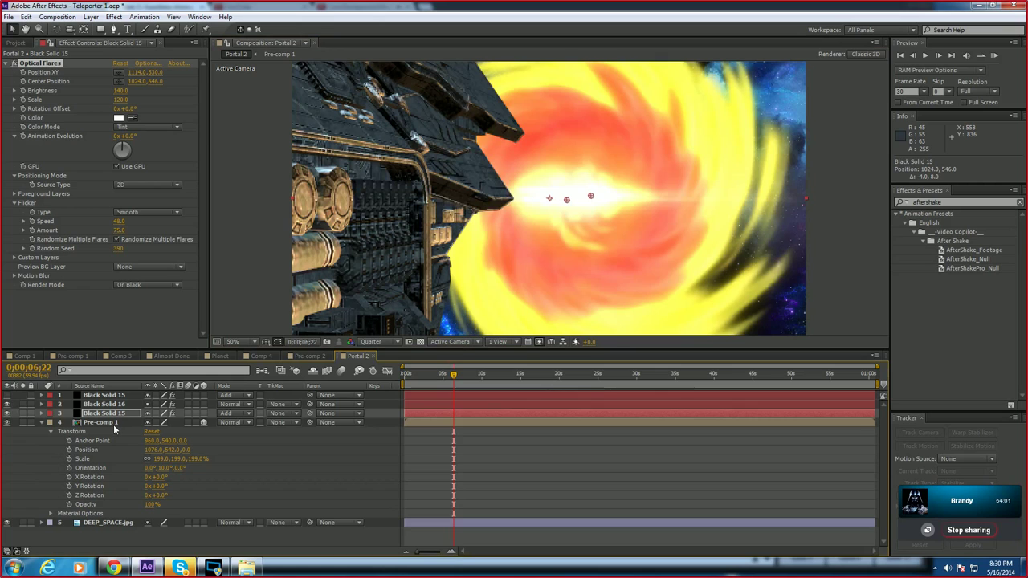
pyautogui.click(8, 395)
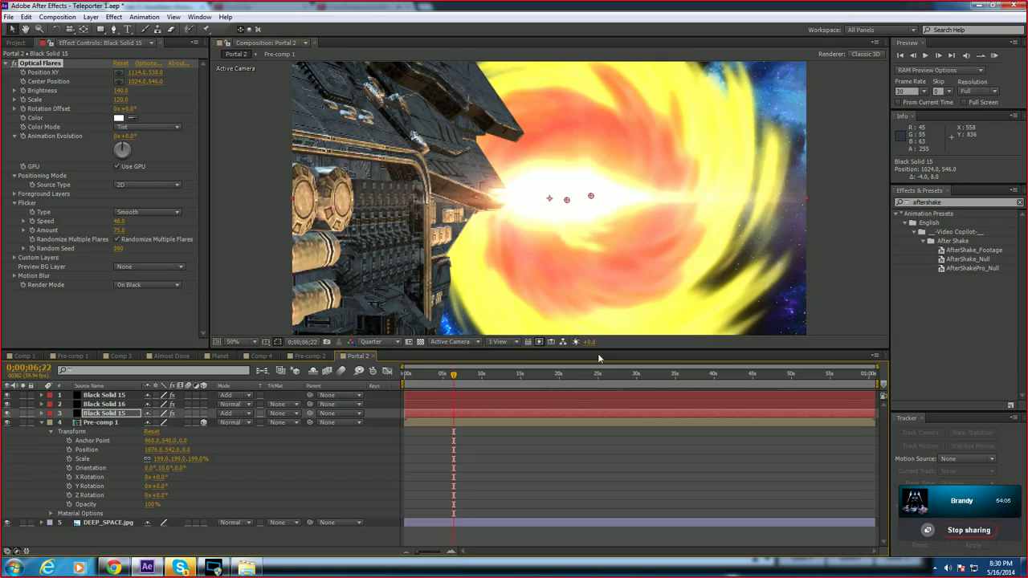
pyautogui.moveTo(462, 377); pyautogui.dragTo(427, 377)
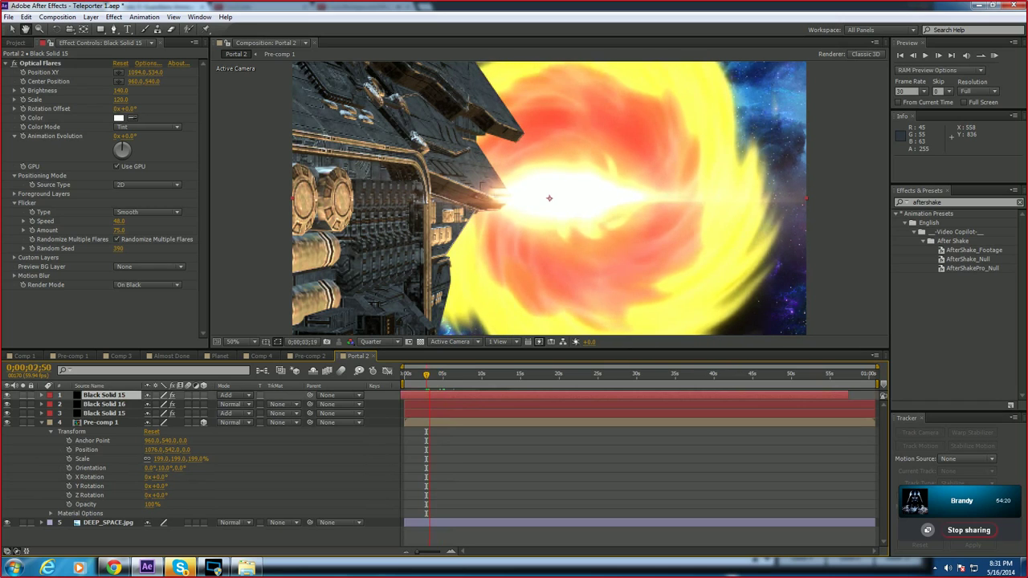
pyautogui.press('space')
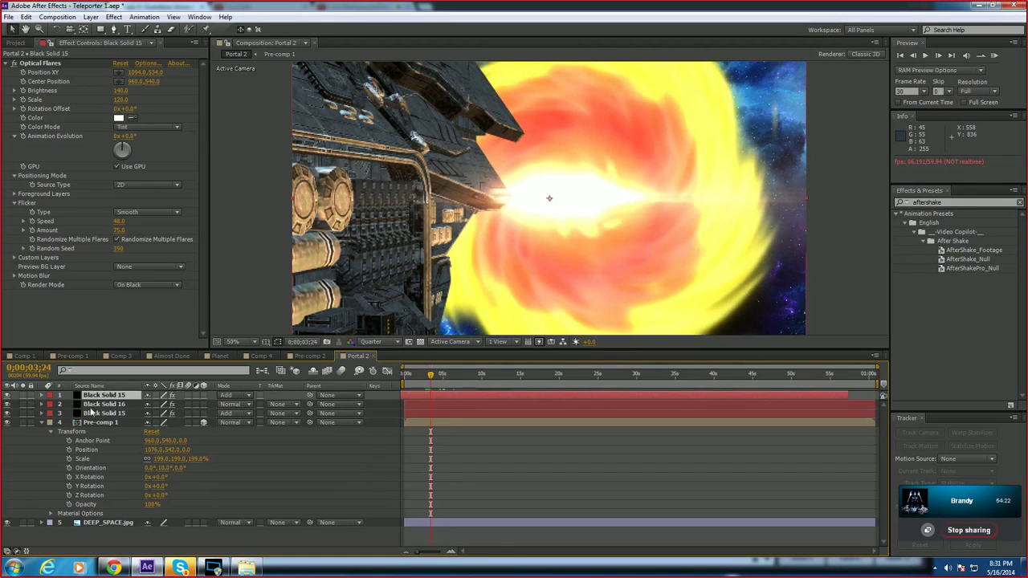
# Step: Set Black Solid 16's World Position XY to -652, 0 and World Position Z to -3310, and compare the shot with Comp 3
pyautogui.click(91, 412)
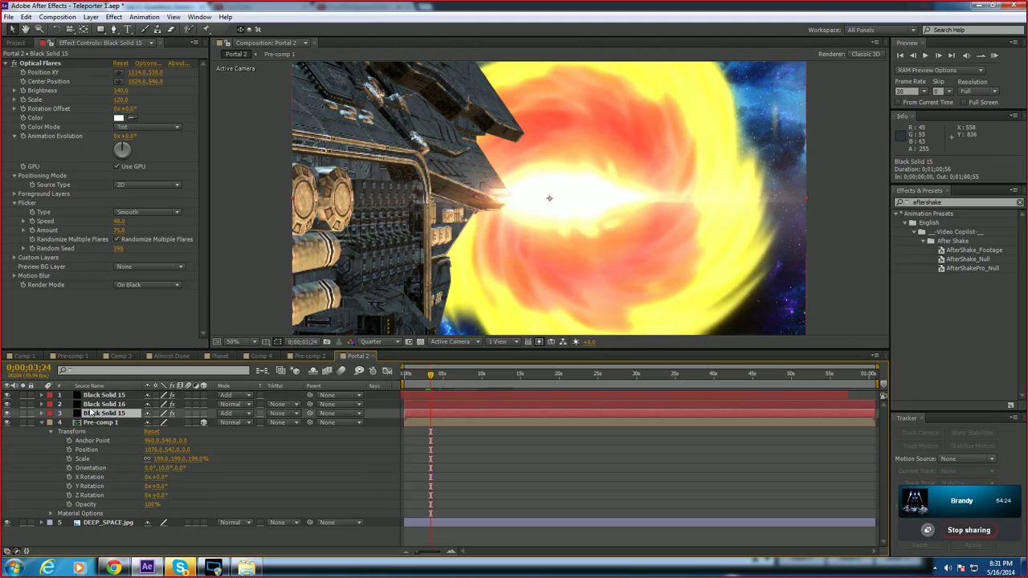
pyautogui.click(93, 405)
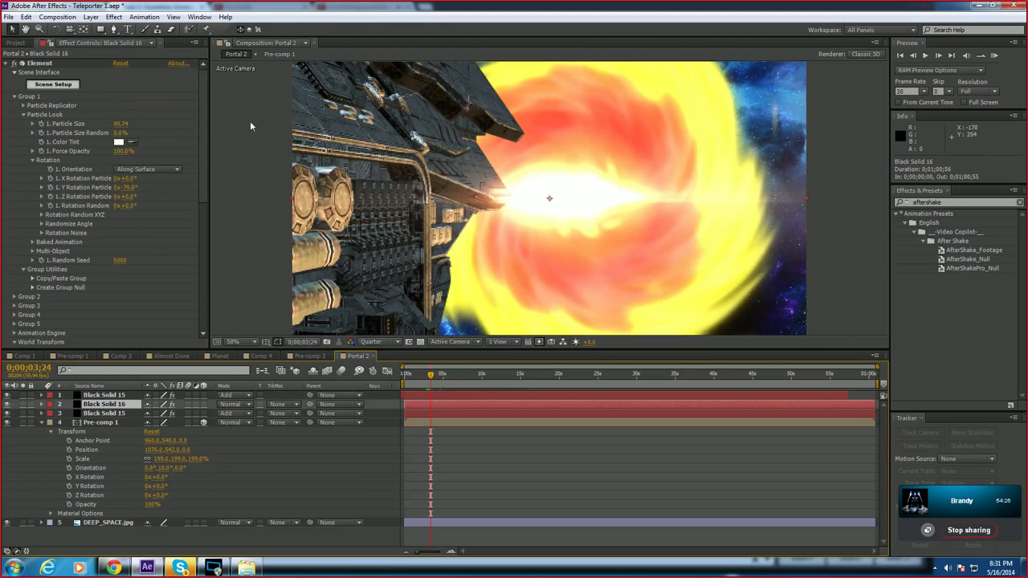
pyautogui.moveTo(200, 151); pyautogui.dragTo(217, 347)
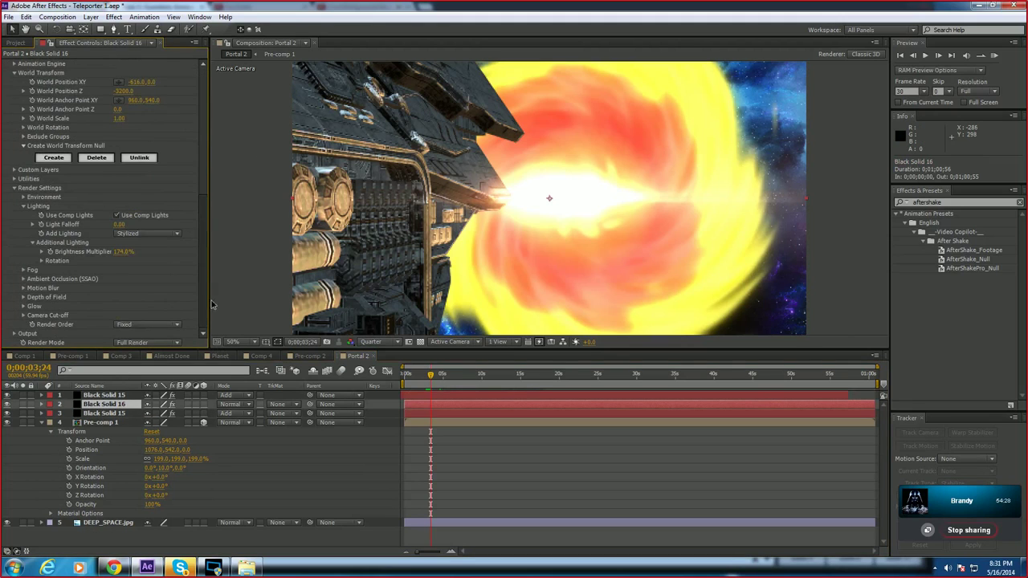
pyautogui.scroll(1, 150, 193)
pyautogui.moveTo(124, 135); pyautogui.dragTo(115, 135)
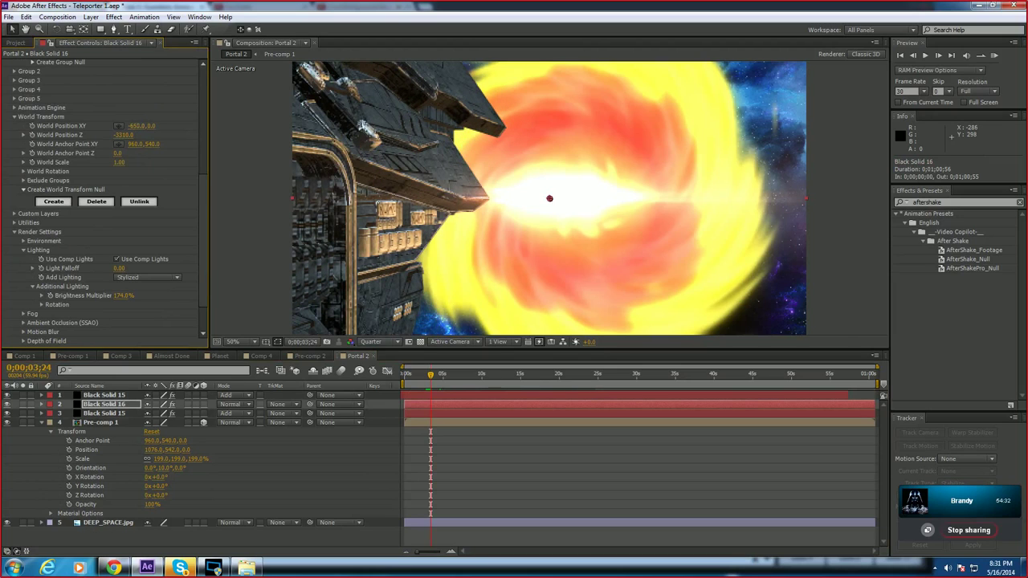
pyautogui.click(118, 135)
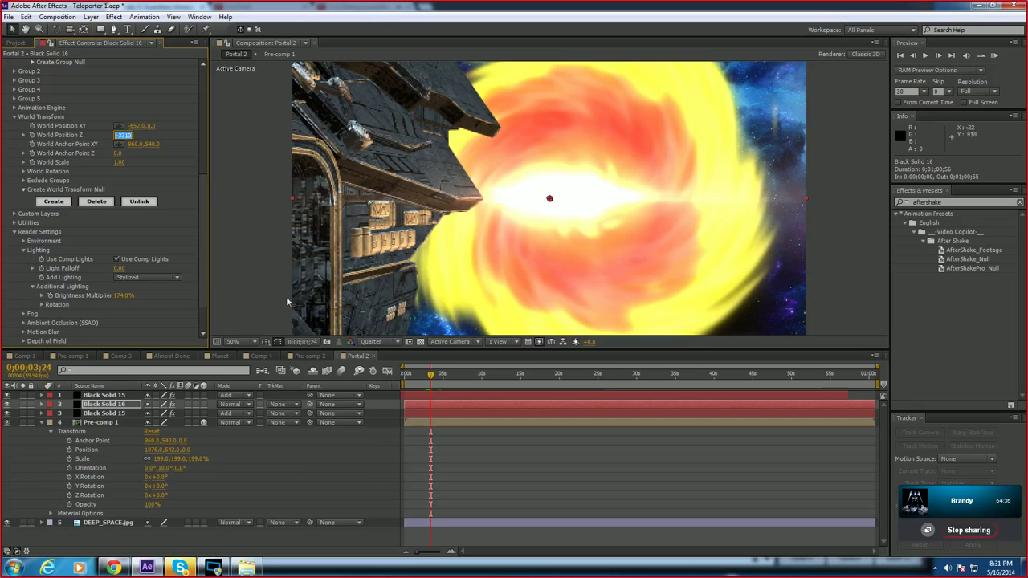
pyautogui.click(120, 356)
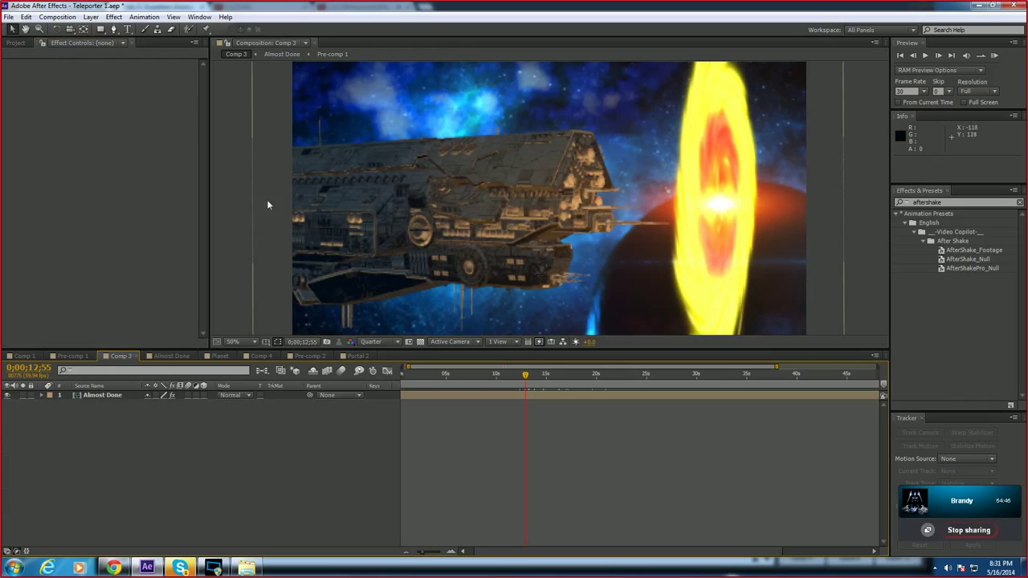
pyautogui.click(363, 356)
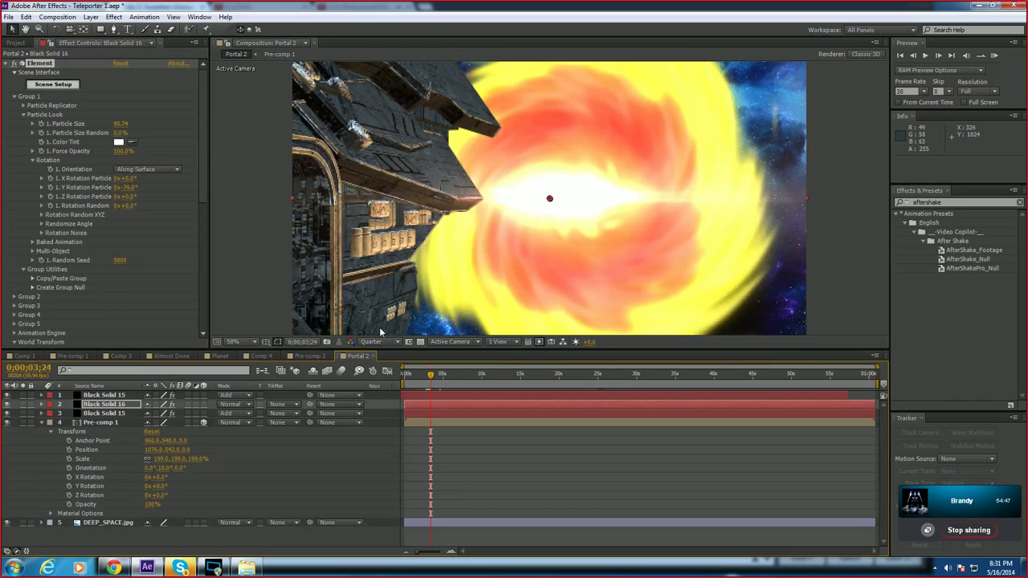
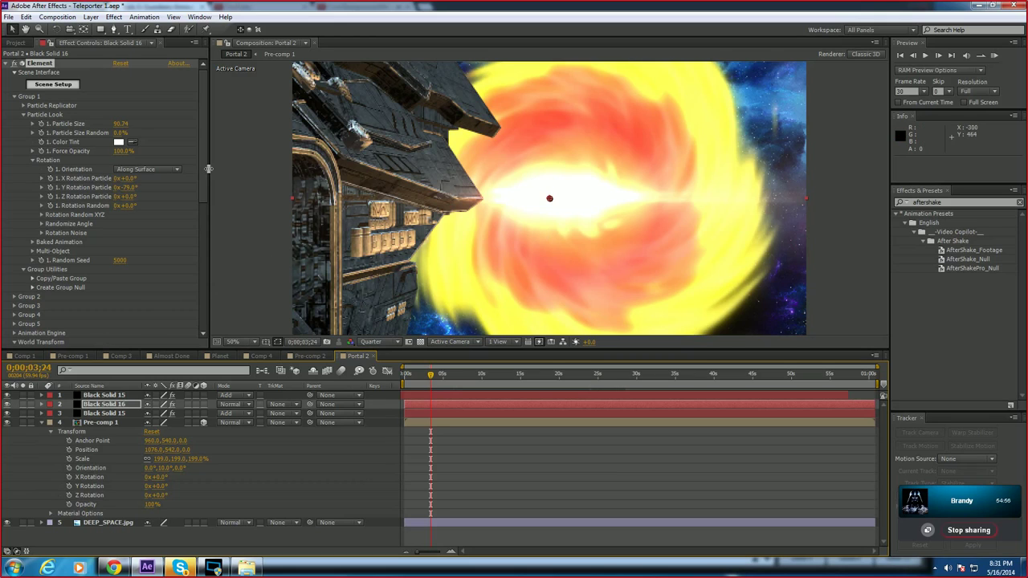
# Step: Enable keyframing for Black Solid 16's World Position XY and Z at 3:24, and try World Position Z at about -240
pyautogui.moveTo(206, 166); pyautogui.dragTo(217, 329)
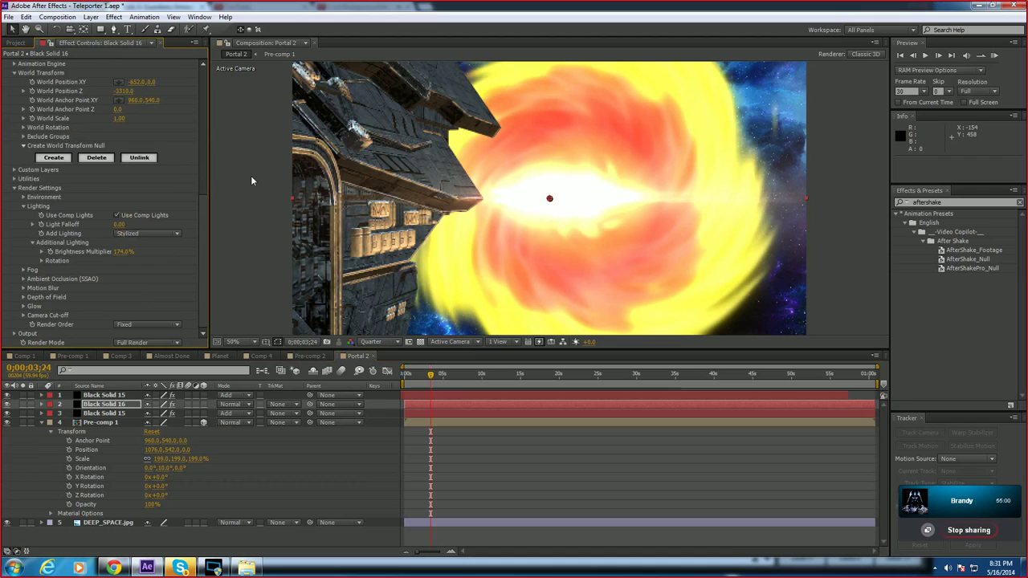
pyautogui.scroll(2, 57, 164)
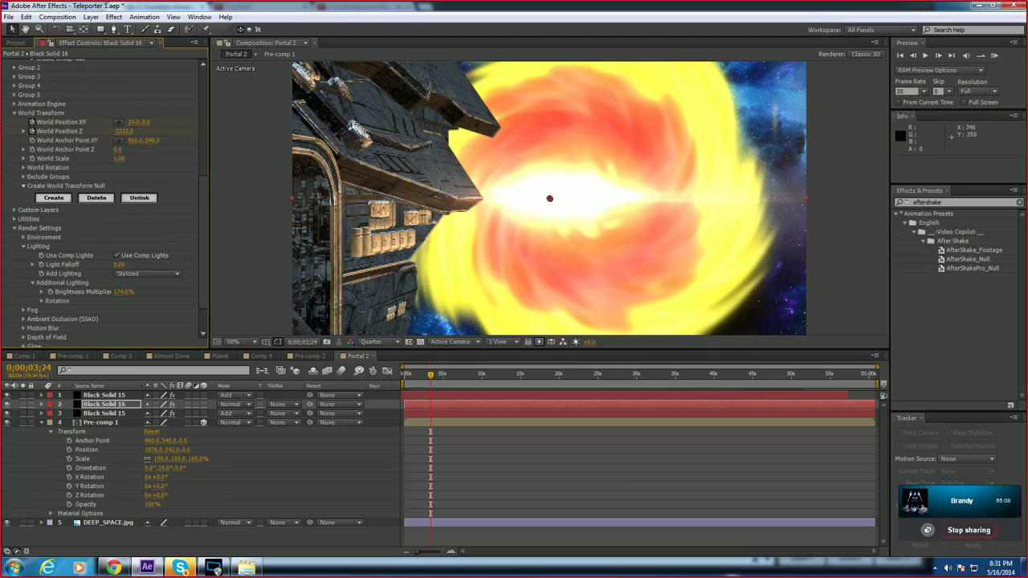
pyautogui.moveTo(264, 122); pyautogui.dragTo(332, 122)
pyautogui.hotkey('ctrl', 'z')
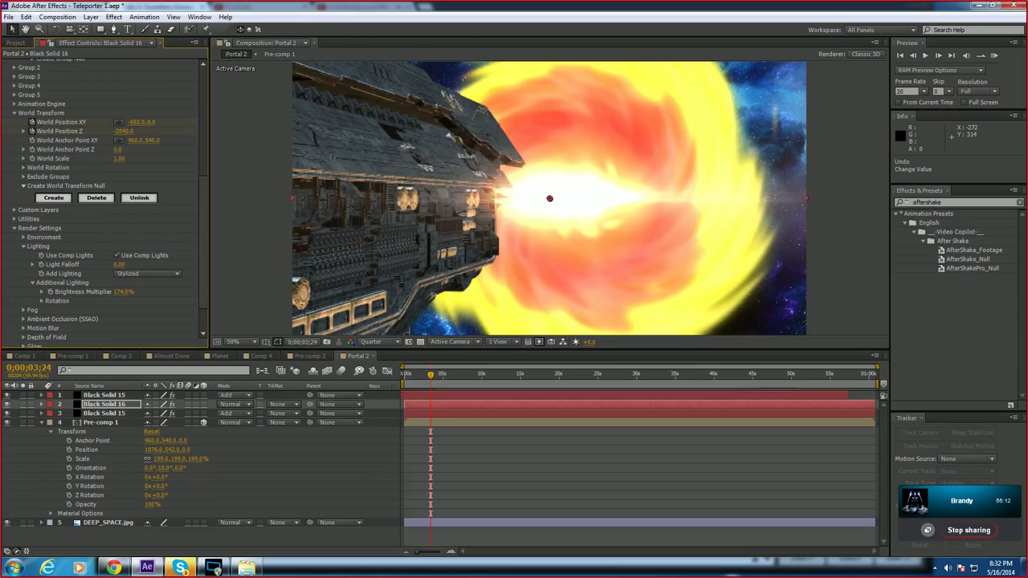
pyautogui.moveTo(124, 131); pyautogui.dragTo(205, 128)
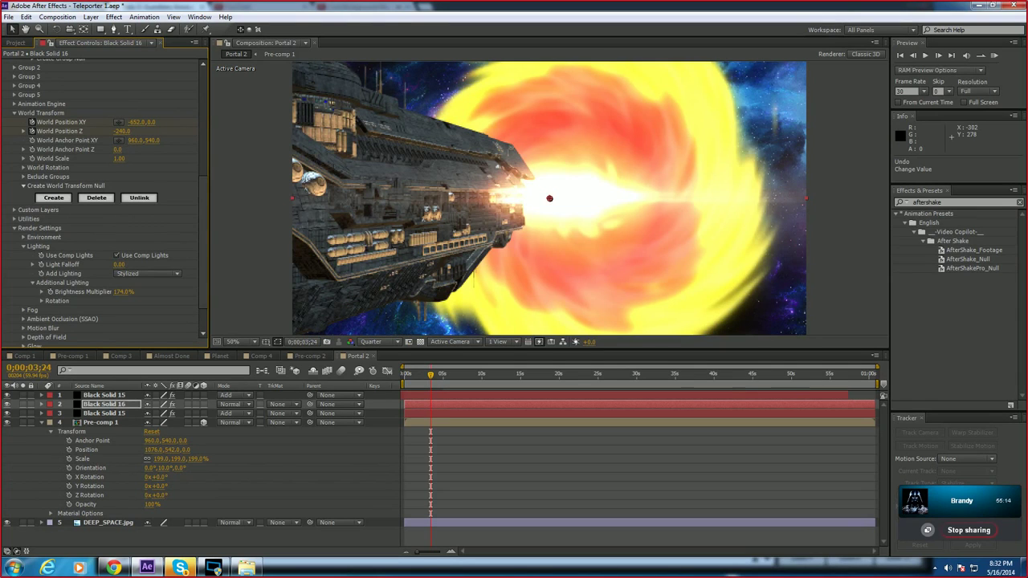
# Step: Preview the ship's motion from 1:48, return to 3:24, and undo the World Position Z change
pyautogui.click(419, 377)
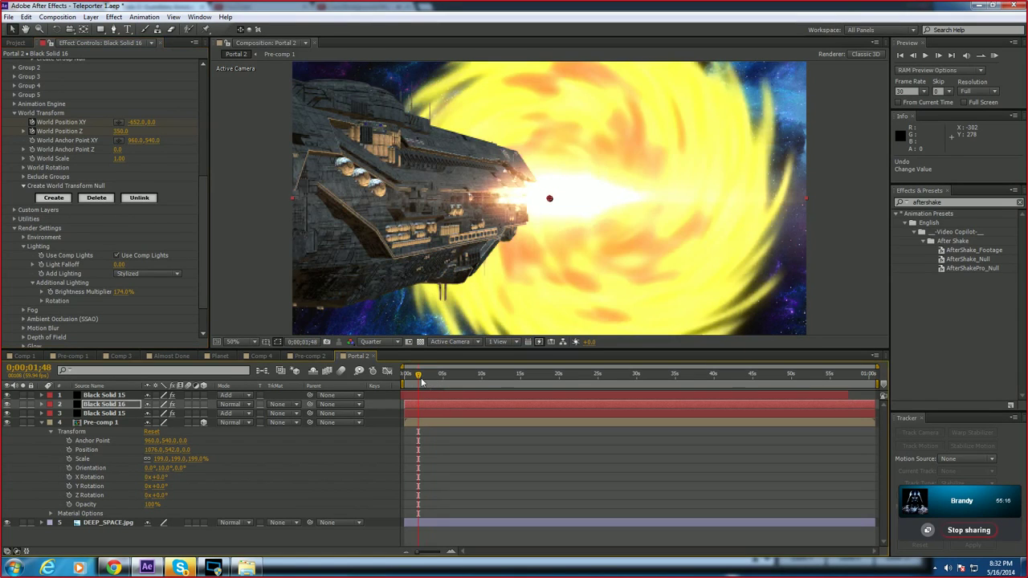
pyautogui.press('space')
pyautogui.press('space')
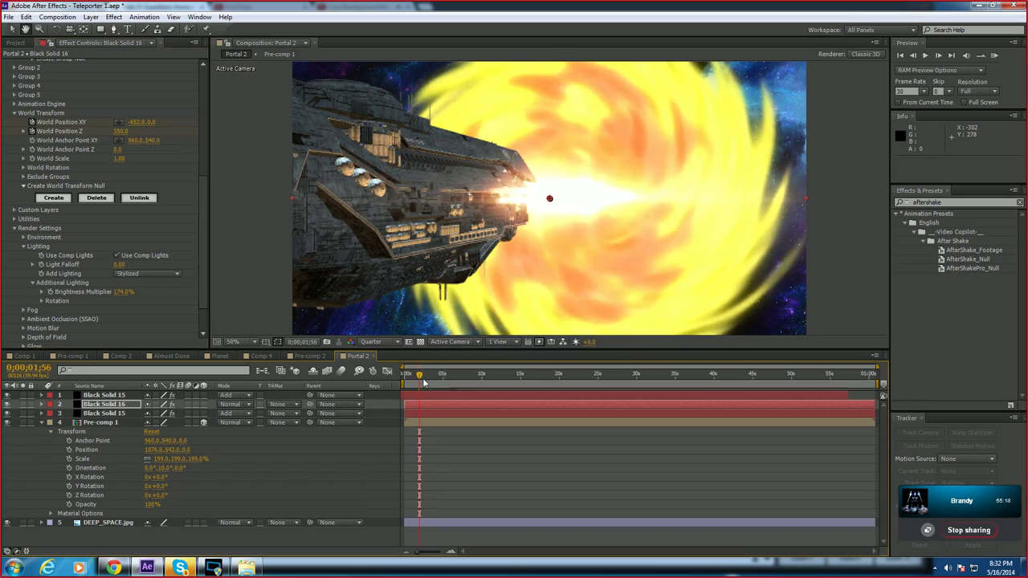
pyautogui.click(431, 378)
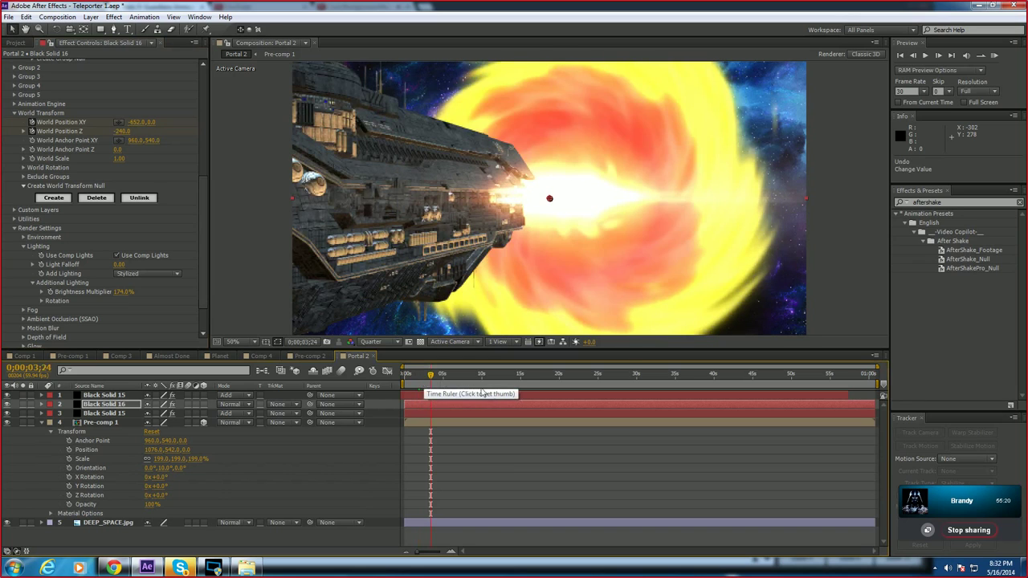
pyautogui.hotkey('ctrl', 'z')
pyautogui.hotkey('ctrl', 'z')
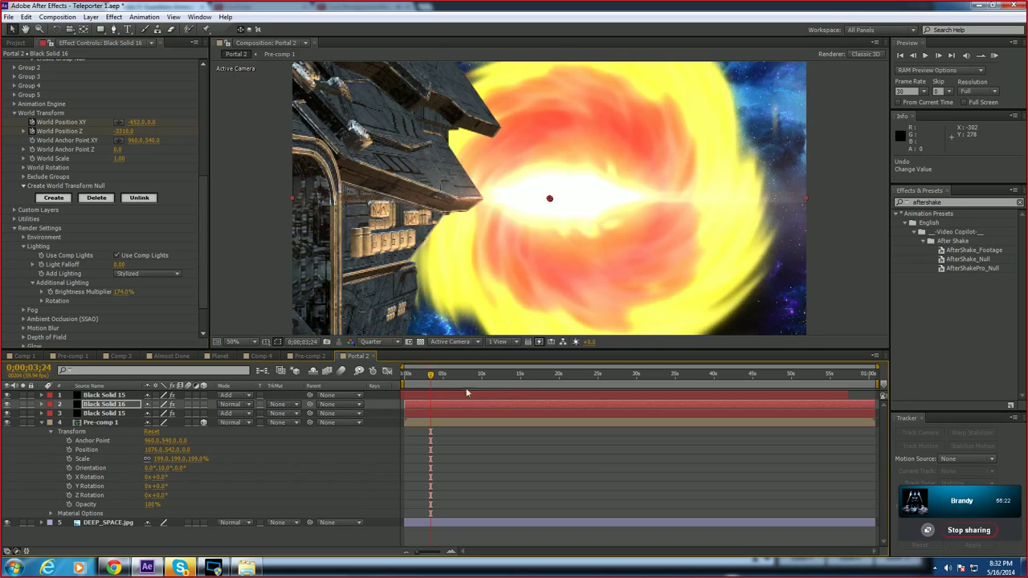
# Step: Play the portal opening from the start of the Portal 2 composition and return to the first frame
pyautogui.moveTo(432, 380); pyautogui.dragTo(406, 383)
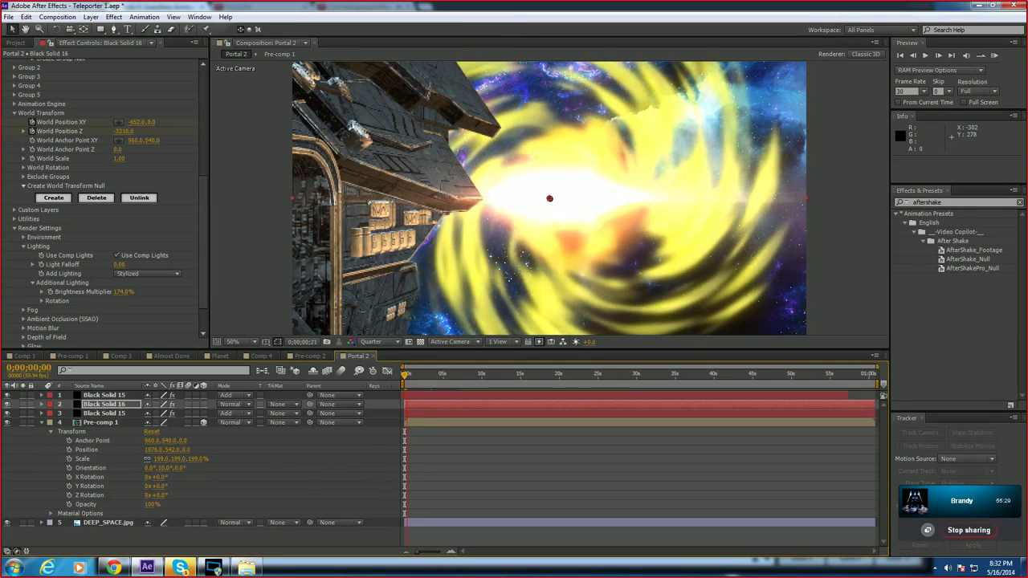
pyautogui.press('space')
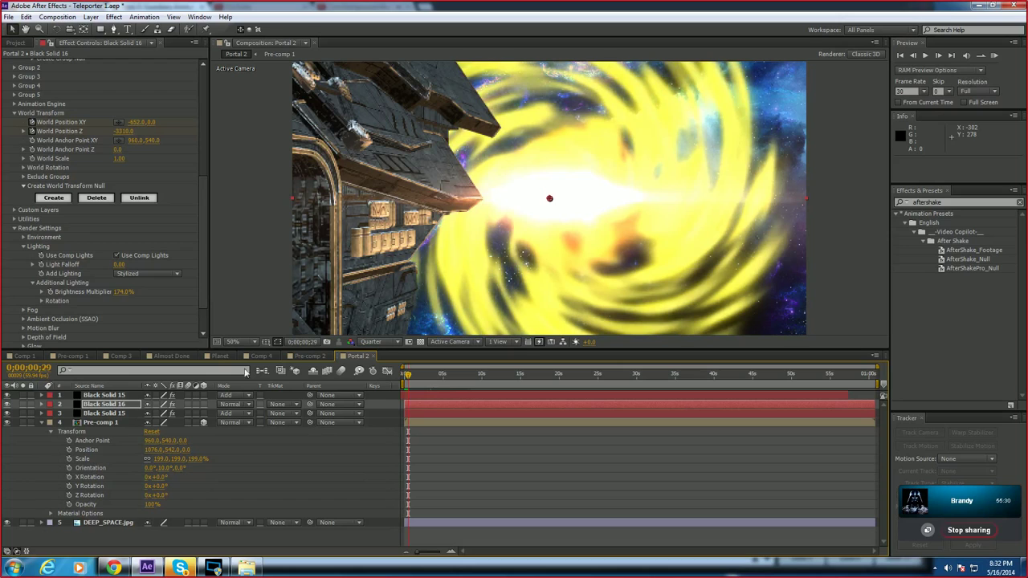
pyautogui.moveTo(409, 375); pyautogui.dragTo(398, 376)
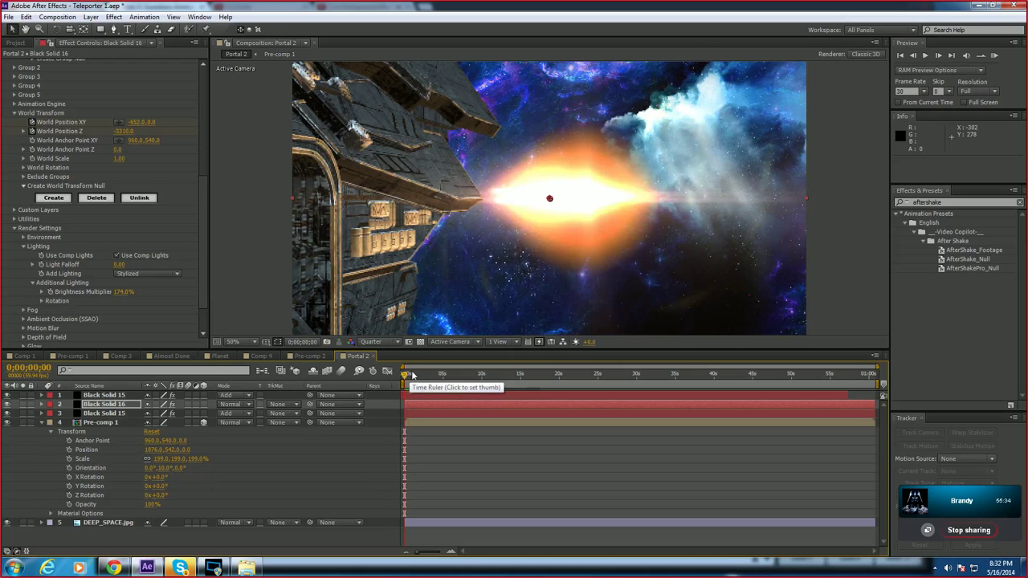
# Step: Collapse Pre-comp 1's properties and place World Position XY and Z keyframes for Black Solid 16 at 5:03
pyautogui.moveTo(412, 375); pyautogui.dragTo(444, 381)
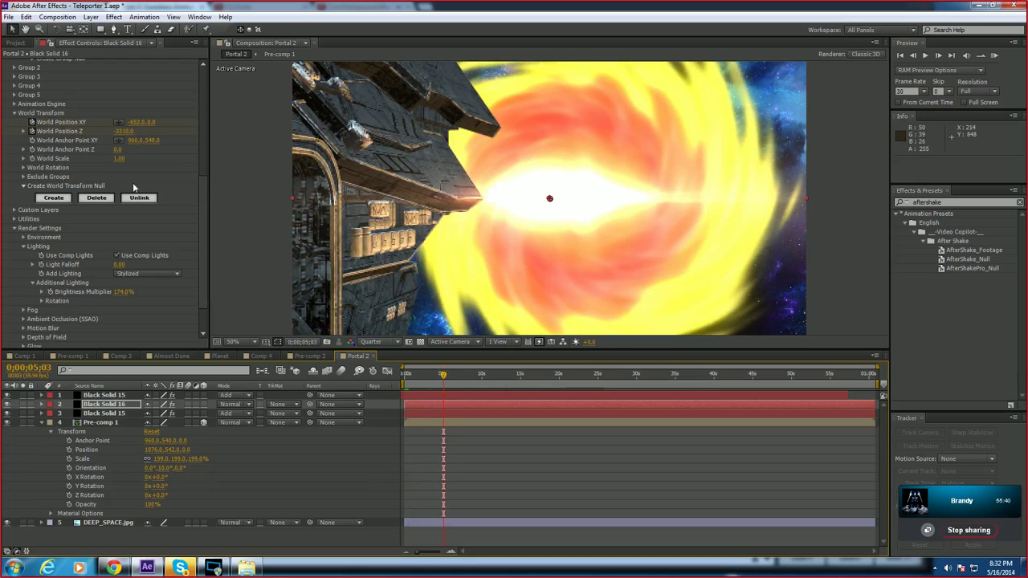
pyautogui.click(40, 422)
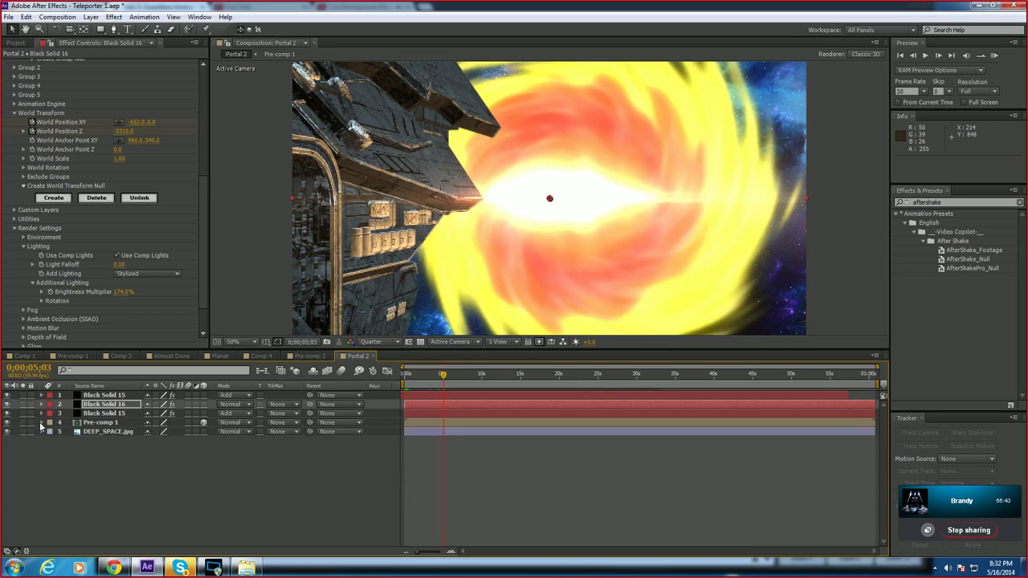
pyautogui.click(33, 131)
pyautogui.click(32, 122)
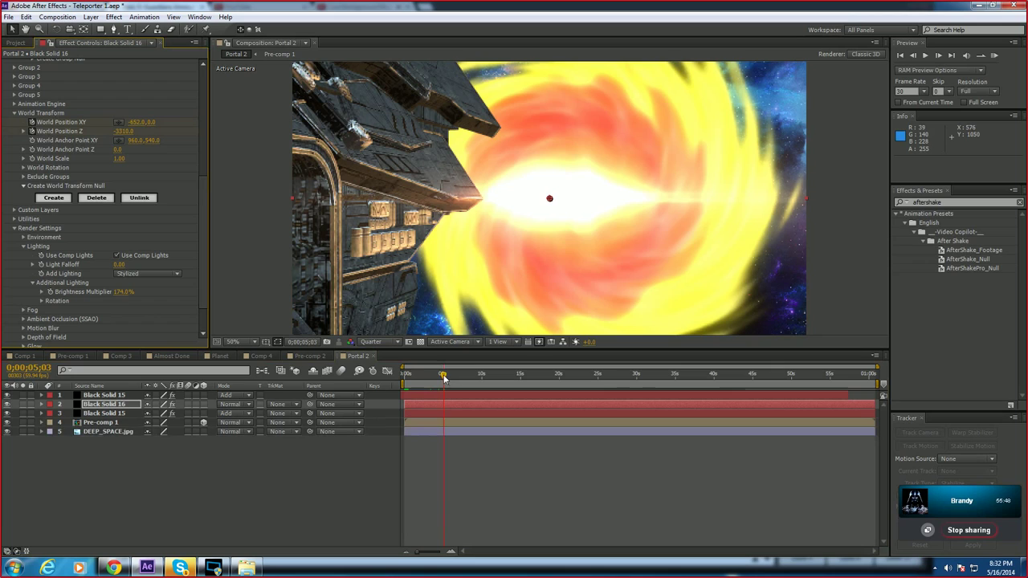
# Step: At 15:05, undo a trial World Position XY change on Black Solid 16 and set its World Position Z to 50
pyautogui.moveTo(443, 376); pyautogui.dragTo(521, 380)
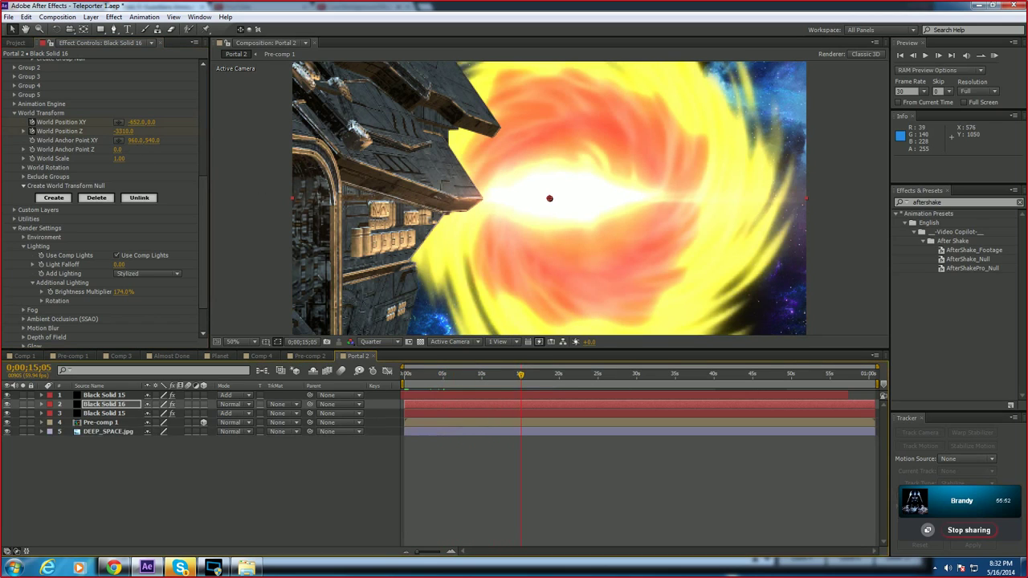
pyautogui.moveTo(129, 122); pyautogui.dragTo(215, 122)
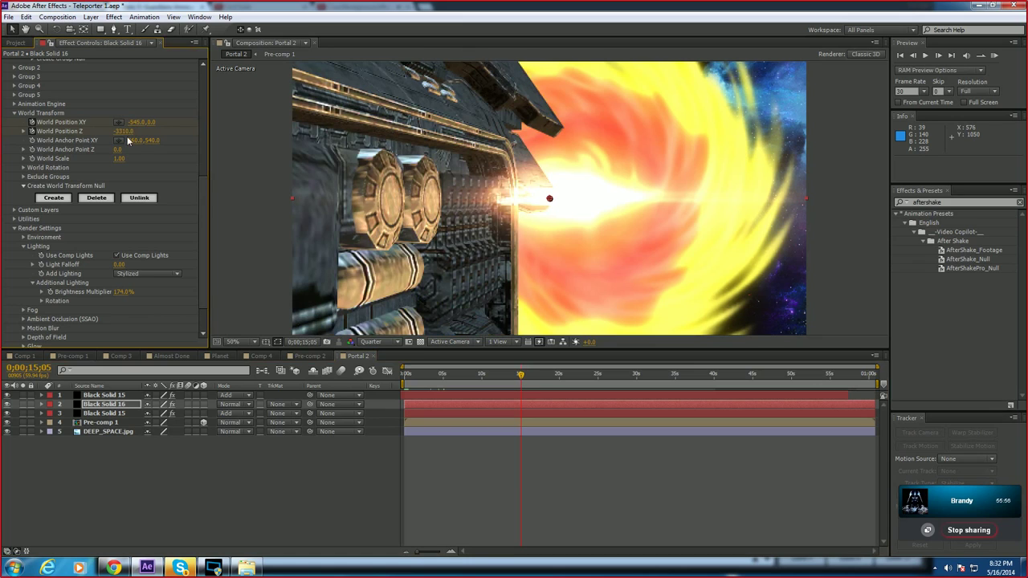
pyautogui.hotkey('ctrl', 'z')
pyautogui.hotkey('ctrl', 'z')
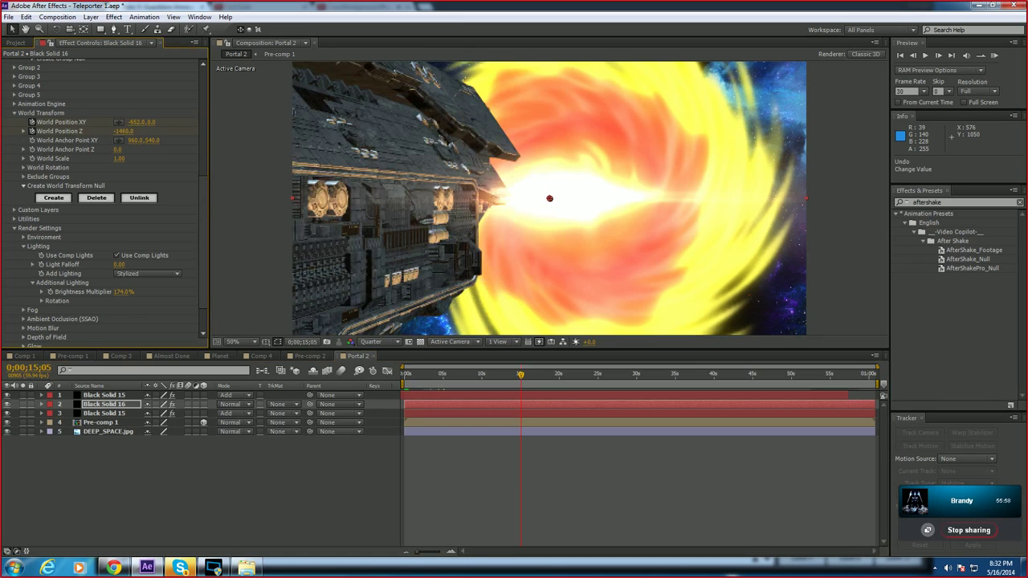
pyautogui.hotkey('ctrl', 'z')
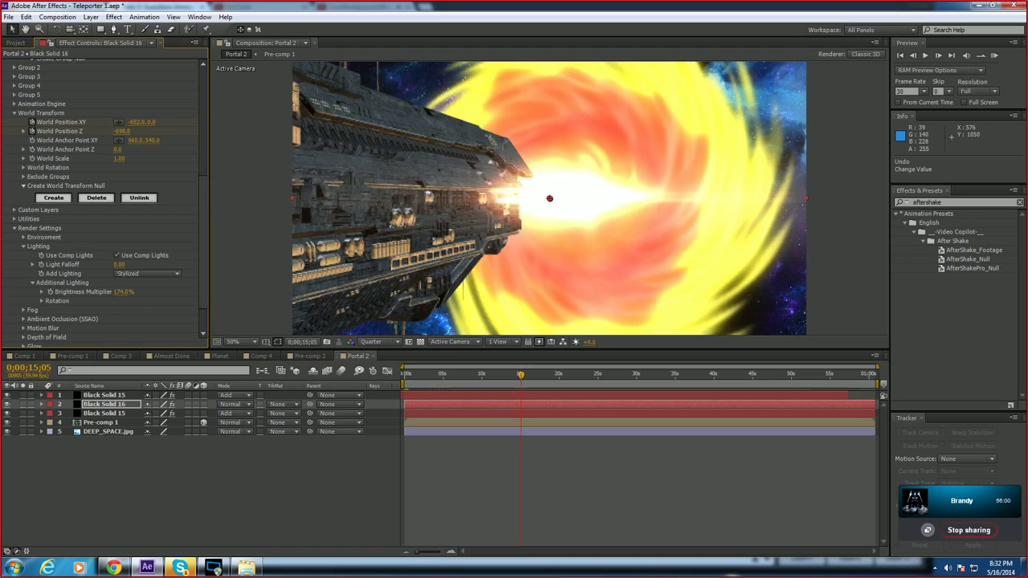
# Step: Preview the ship's keyframed movement from about 9:37 to just before 15 seconds
pyautogui.click(480, 375)
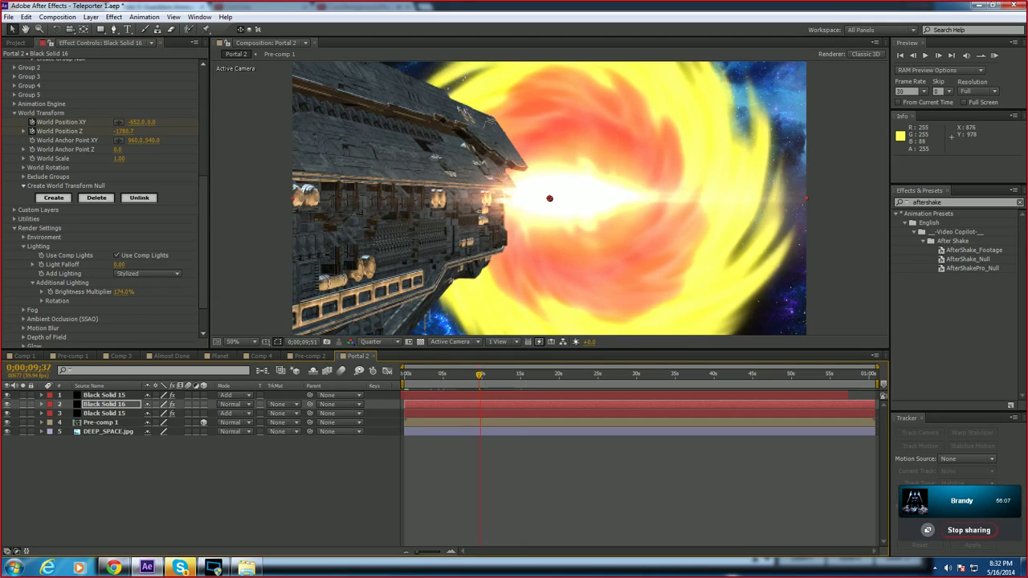
pyautogui.press('space')
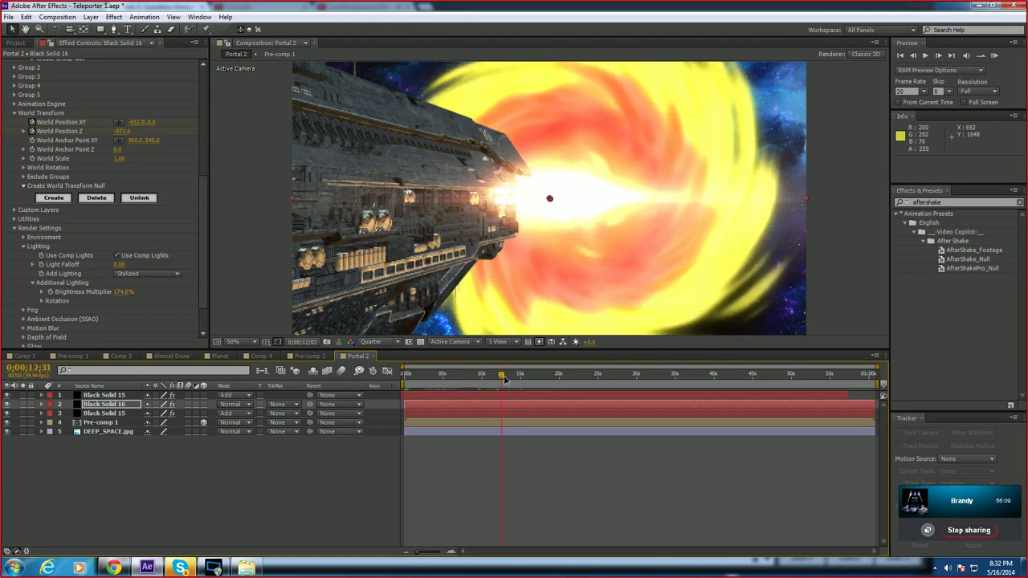
pyautogui.moveTo(498, 374); pyautogui.dragTo(520, 374)
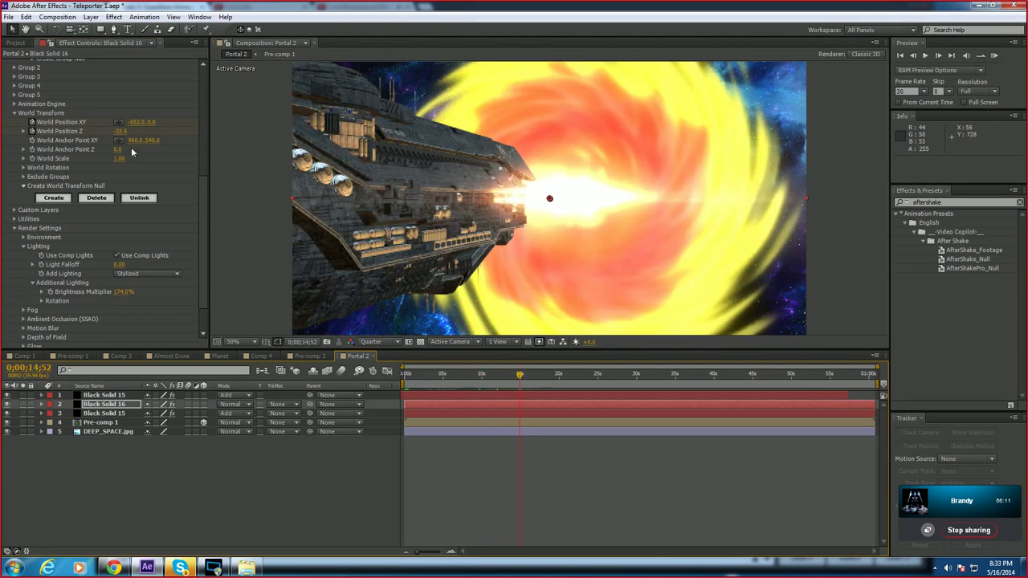
# Step: Reveal Black Solid 16's World Transform keyframes in the timeline and set World Position XY to about -523, 0 at 15:09
pyautogui.click(41, 404)
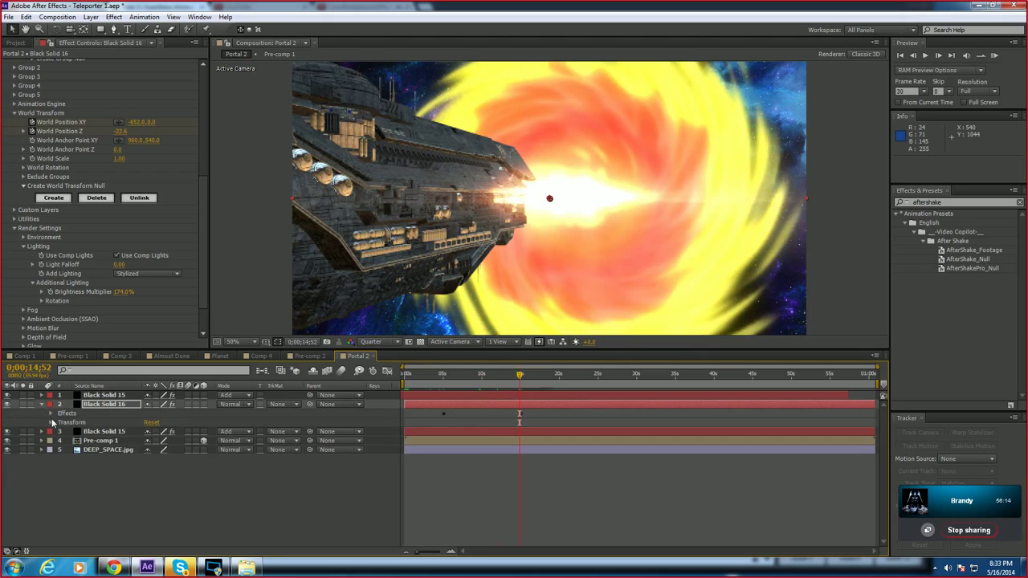
pyautogui.click(52, 413)
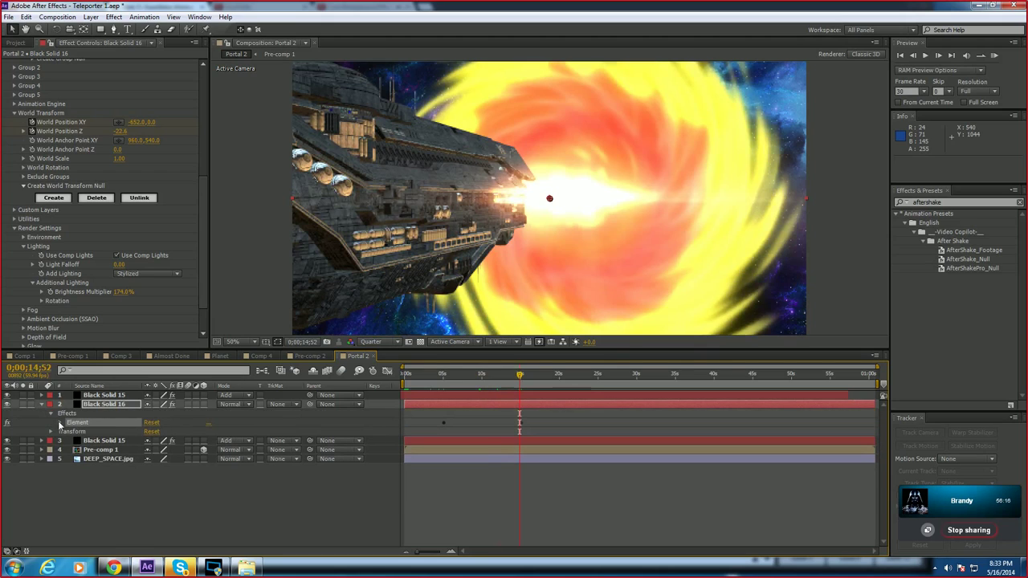
pyautogui.click(59, 423)
pyautogui.scroll(-2, 522, 470)
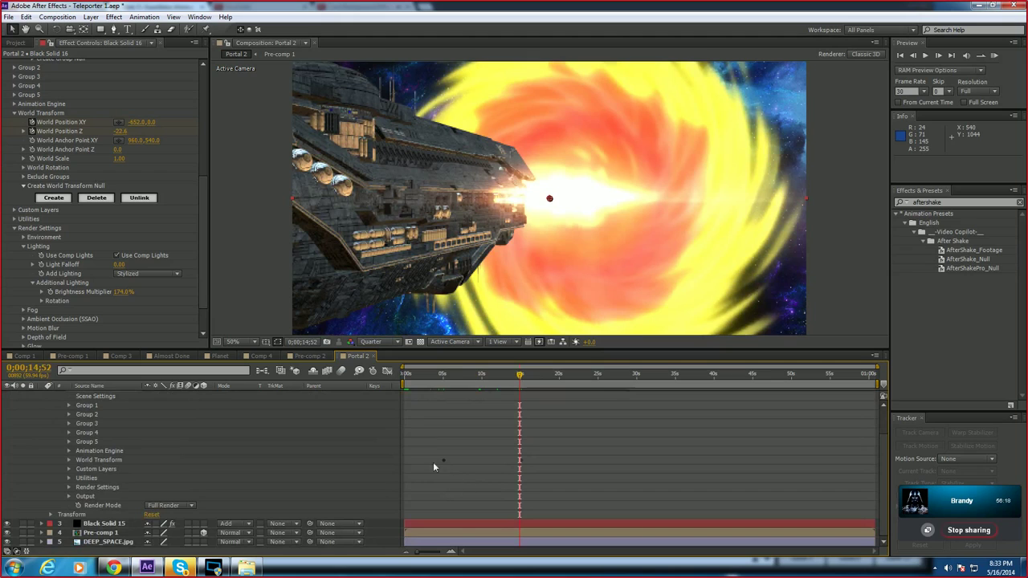
pyautogui.click(69, 459)
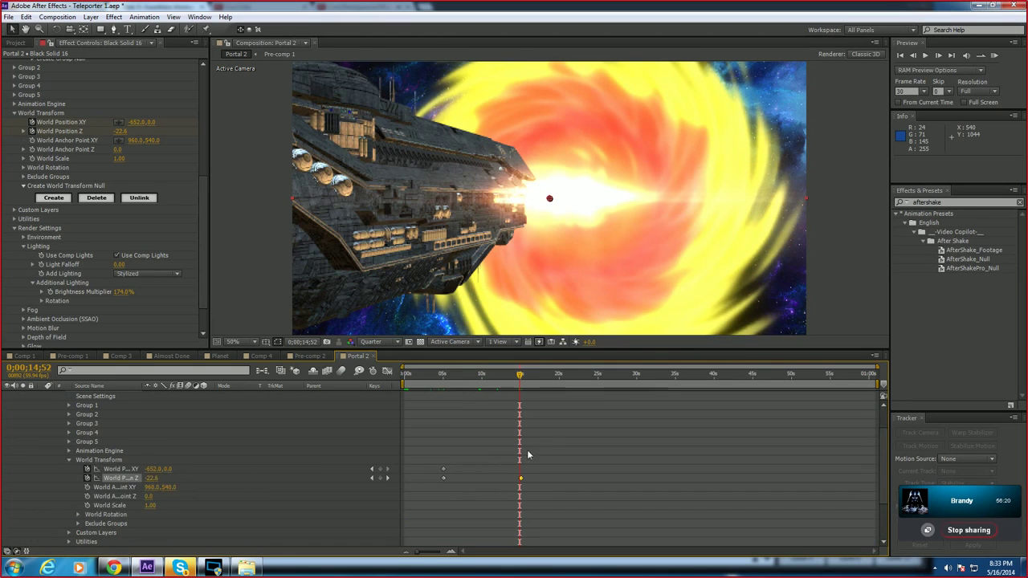
pyautogui.click(521, 376)
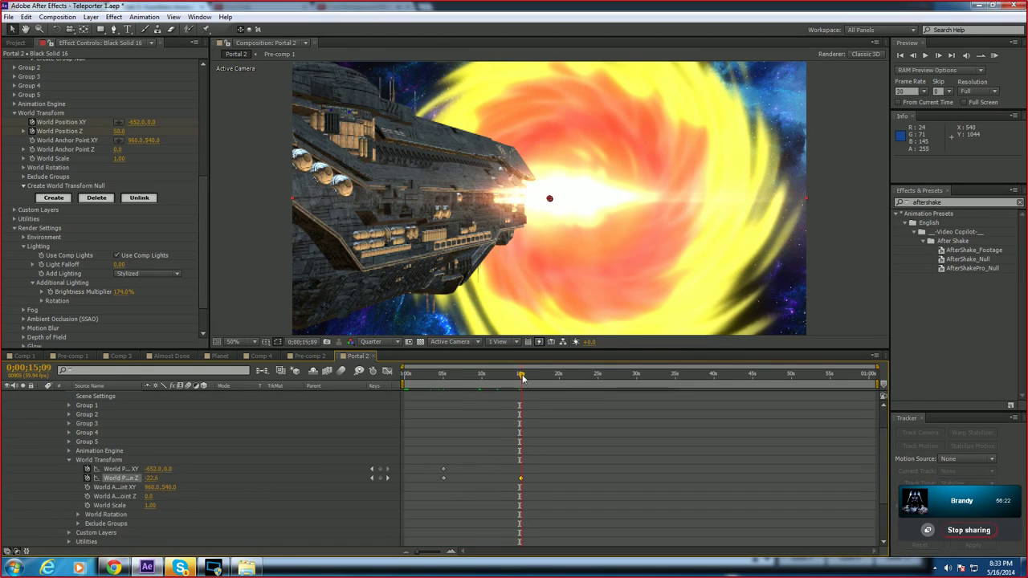
pyautogui.moveTo(156, 123); pyautogui.dragTo(170, 123)
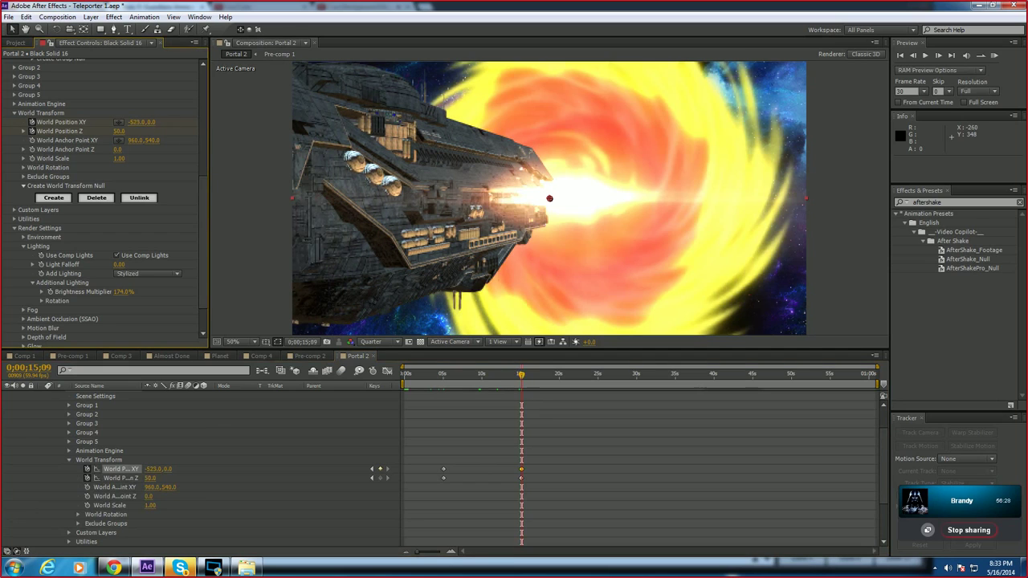
# Step: Delete Black Solid 16's World Position XY keyframe at 15:09 and its World Position Z keyframe at 15:05
pyautogui.moveTo(521, 374)
pyautogui.mouseDown()
pyautogui.moveTo(455, 377)
pyautogui.moveTo(521, 376)
pyautogui.mouseUp()
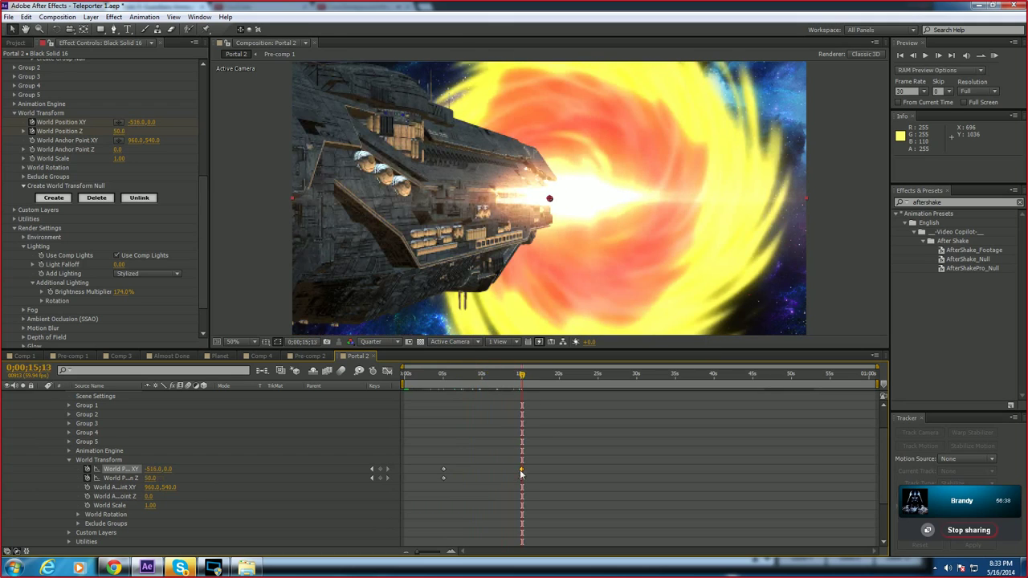
pyautogui.click(521, 470)
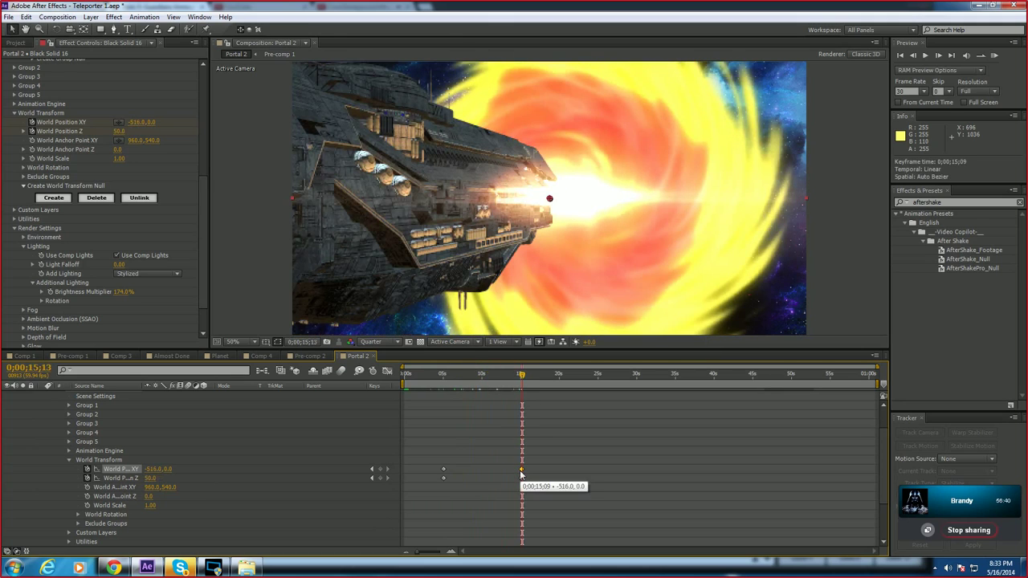
pyautogui.press('Delete')
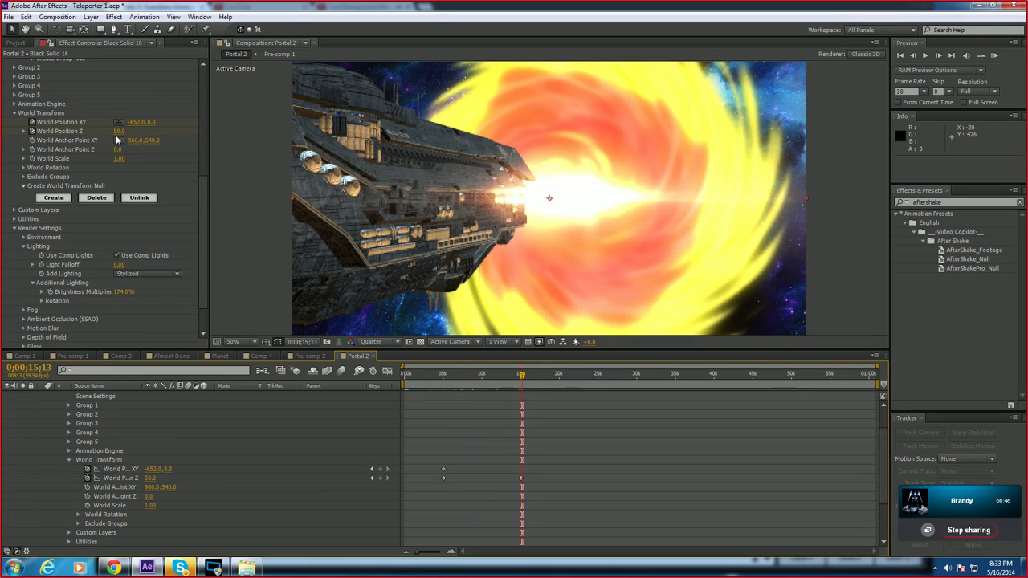
pyautogui.click(521, 479)
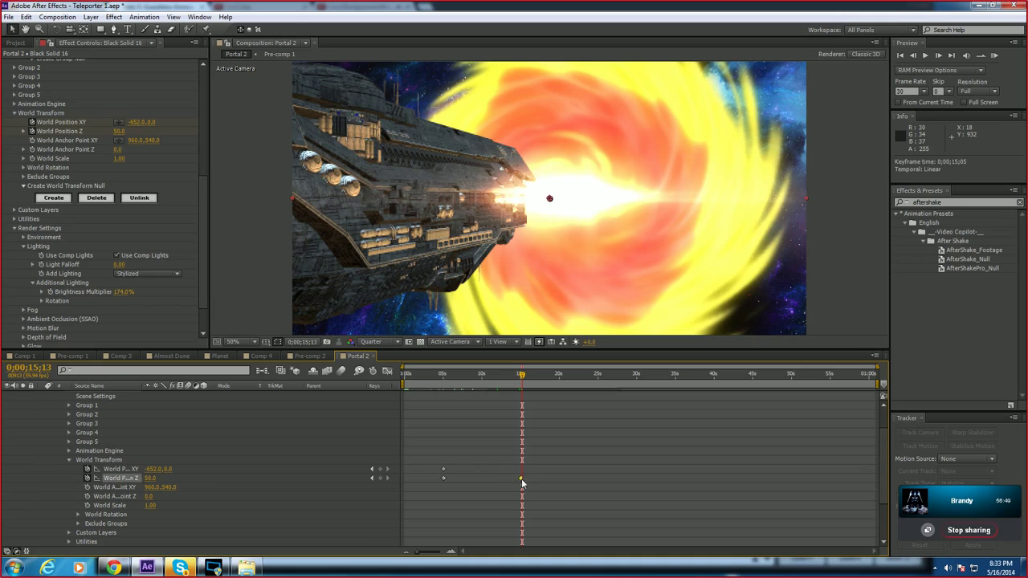
pyautogui.click(521, 376)
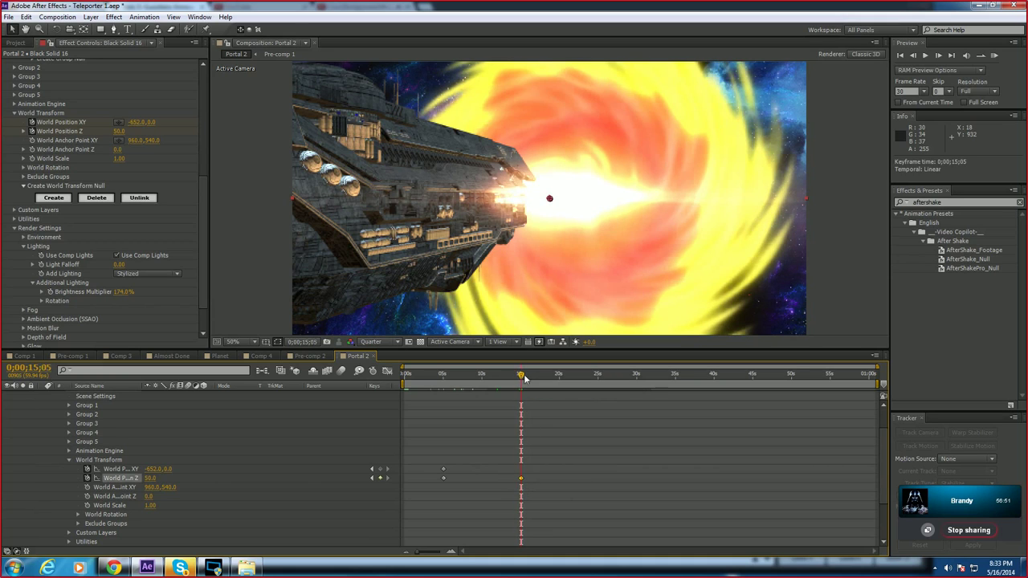
pyautogui.press('Delete')
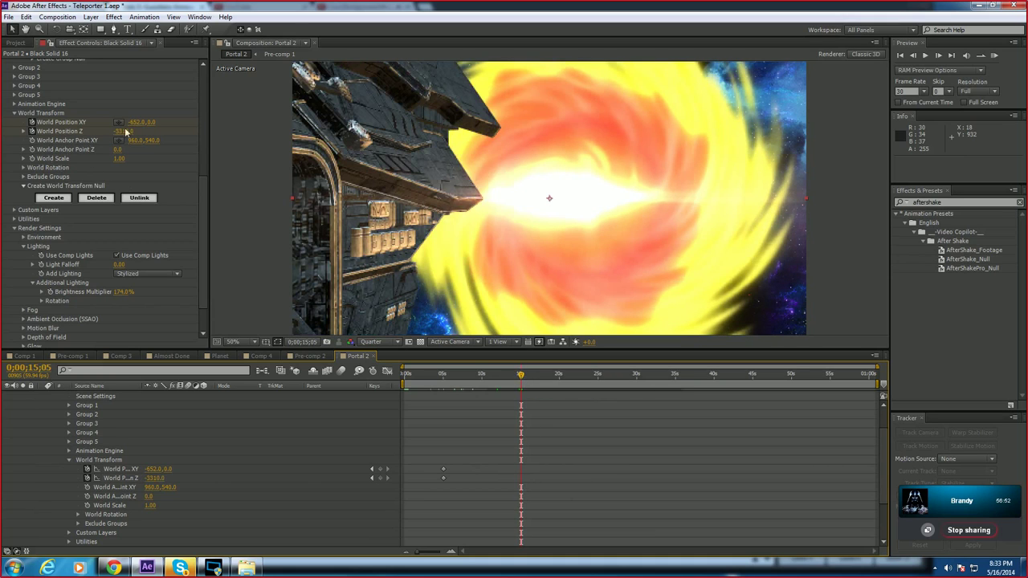
# Step: At 15:05, keyframe Black Solid 16's World Position Z at -2700 and World Position XY at -469, 0
pyautogui.hotkey('ctrl', 'z')
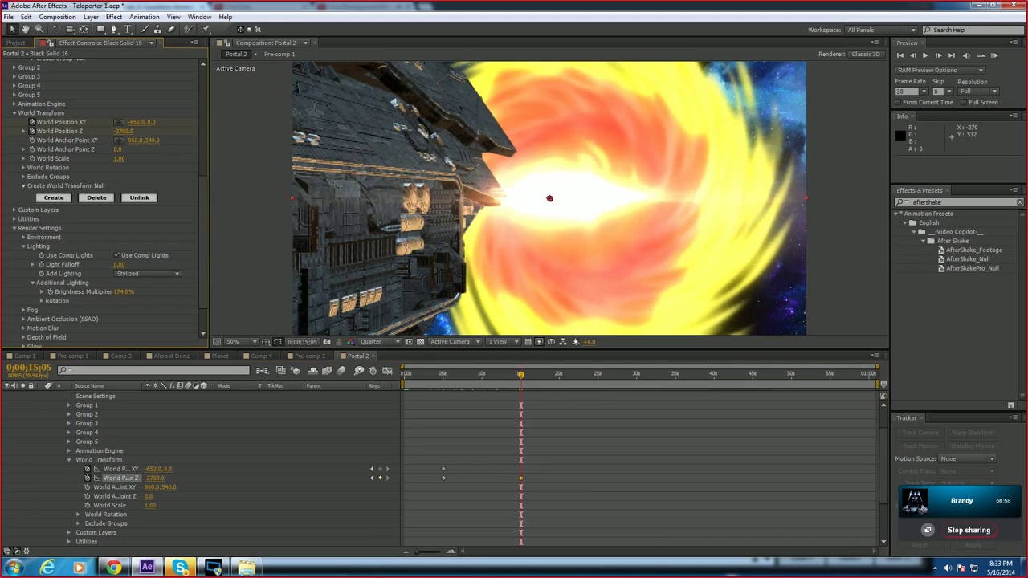
pyautogui.moveTo(133, 122); pyautogui.dragTo(147, 124)
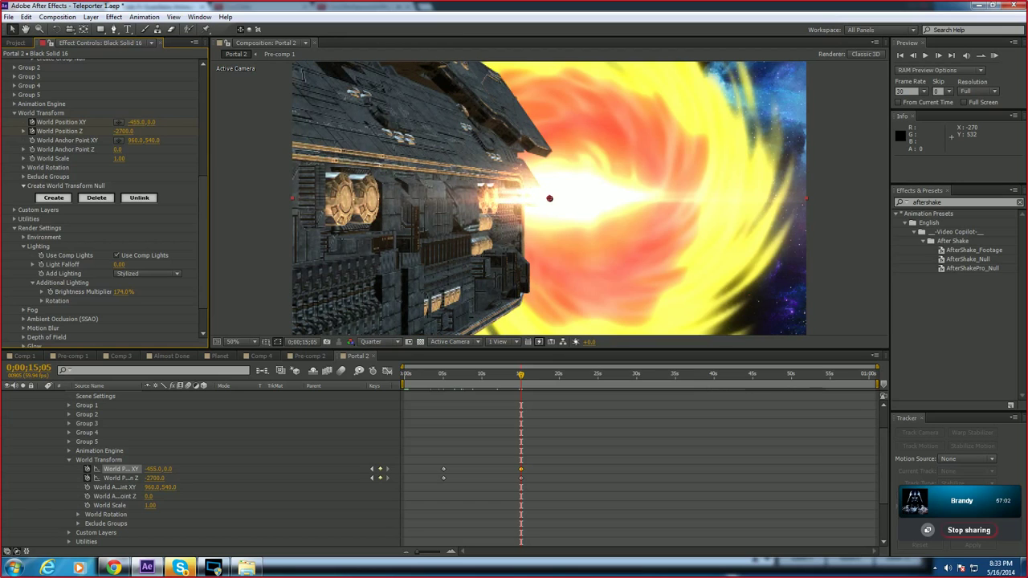
pyautogui.moveTo(135, 122); pyautogui.dragTo(124, 122)
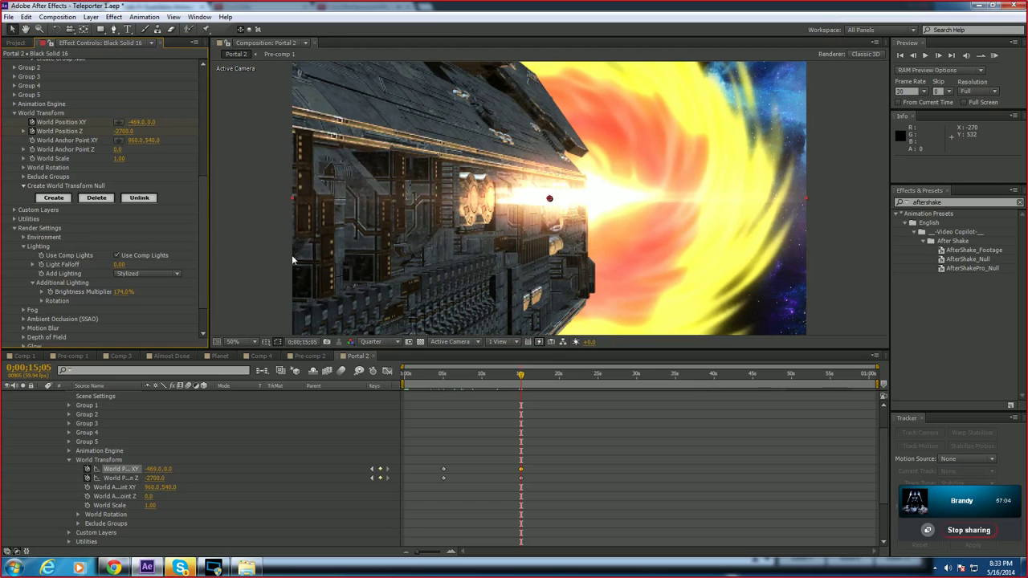
# Step: Preview the ship's revised movement from about 8:51
pyautogui.moveTo(521, 375); pyautogui.dragTo(473, 375)
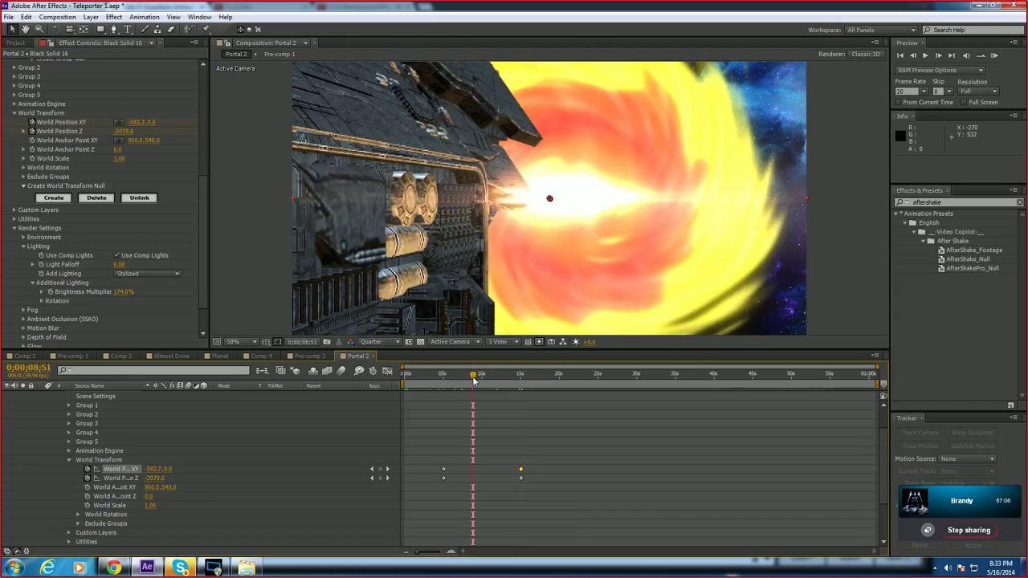
pyautogui.press('space')
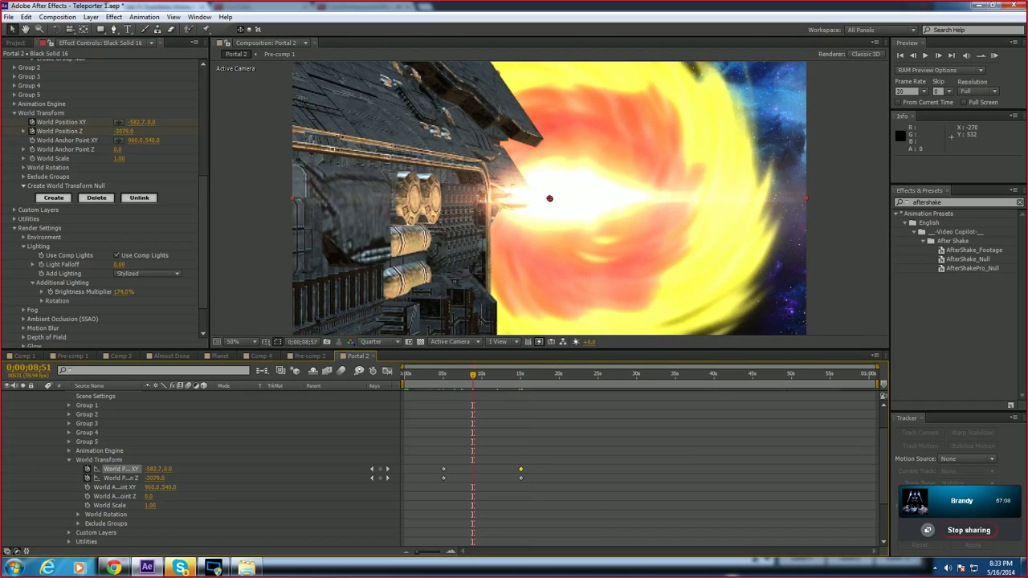
pyautogui.press('space')
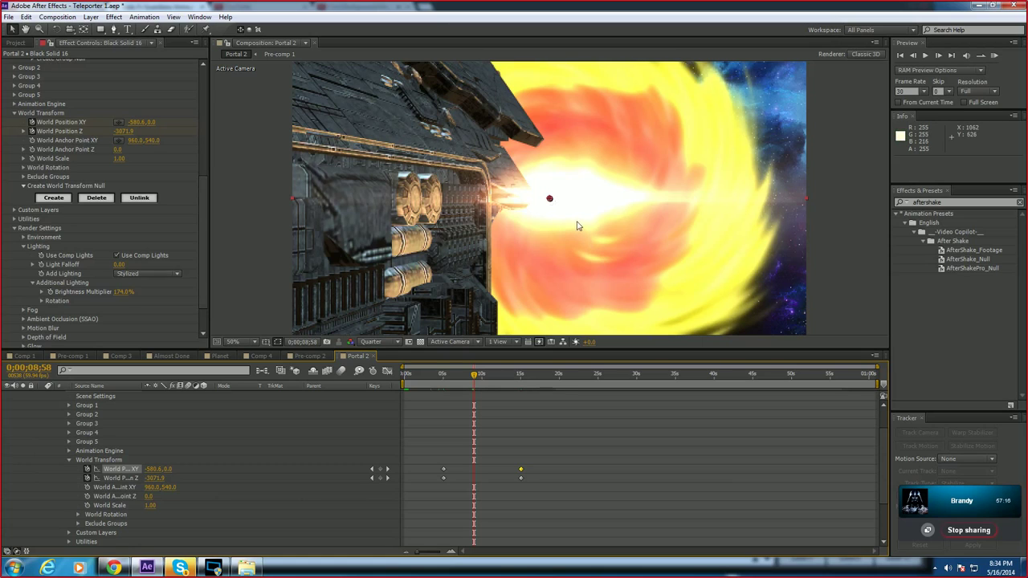
# Step: At 5:03, start keyframing the ship's Group 1 Y Rotation Particle at -79°
pyautogui.moveTo(473, 374); pyautogui.dragTo(444, 389)
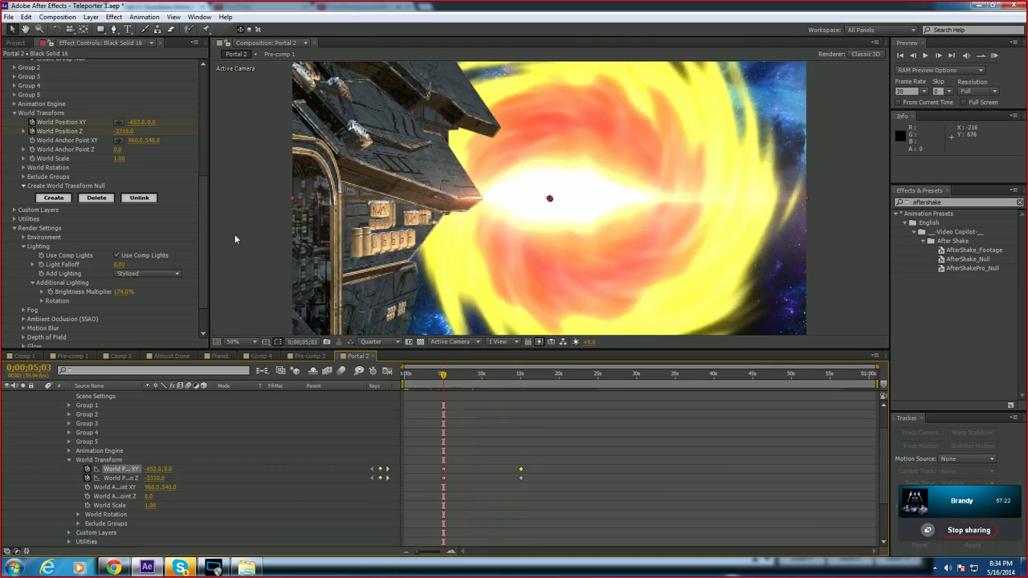
pyautogui.moveTo(203, 249); pyautogui.dragTo(187, 110)
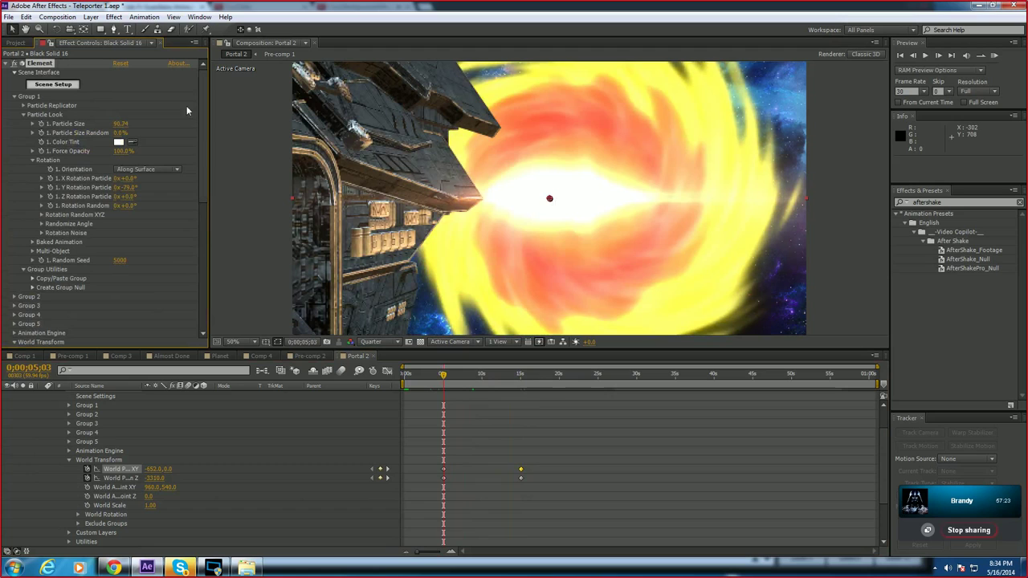
pyautogui.click(49, 187)
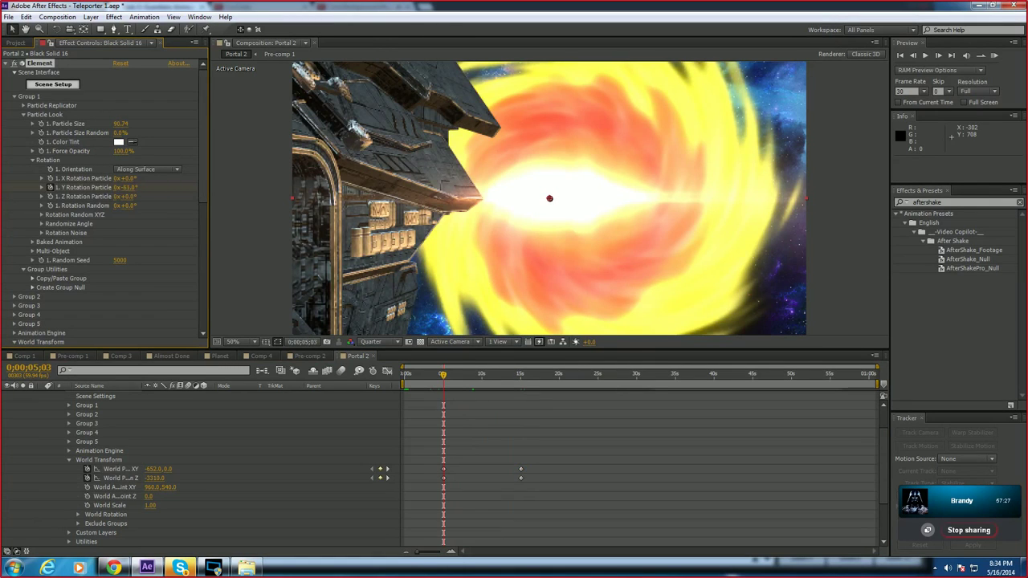
pyautogui.moveTo(124, 187)
pyautogui.mouseDown()
pyautogui.moveTo(135, 186)
pyautogui.moveTo(123, 187)
pyautogui.mouseUp()
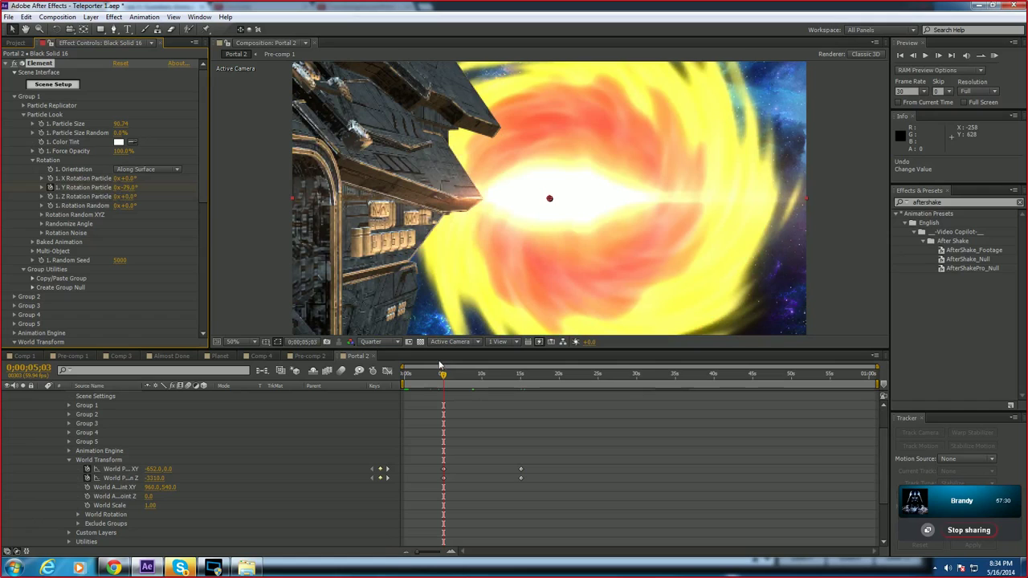
# Step: Set the ship's Group 1 Y Rotation Particle to -84° at 15:01
pyautogui.moveTo(442, 375); pyautogui.dragTo(521, 384)
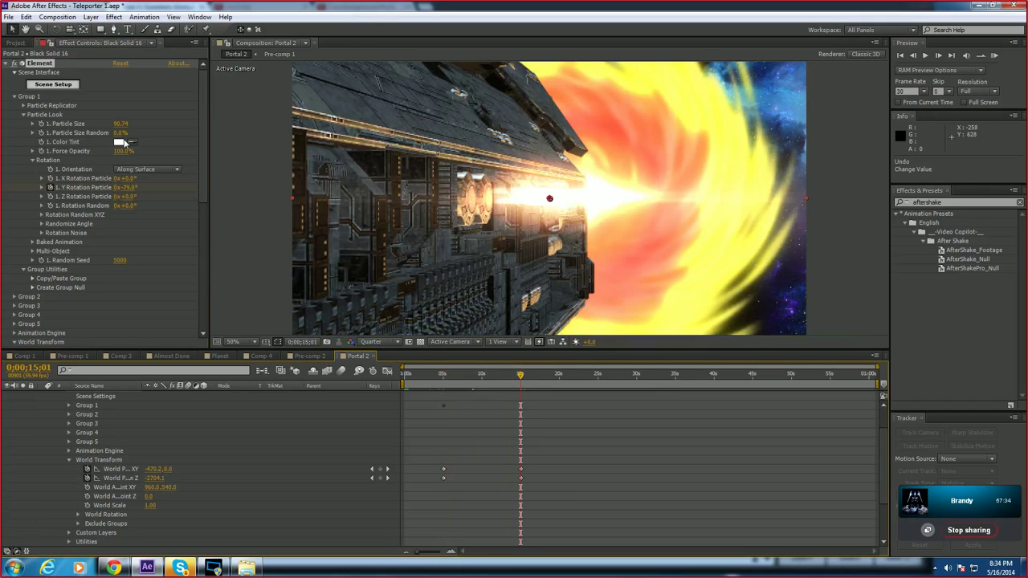
pyautogui.moveTo(126, 188); pyautogui.dragTo(131, 188)
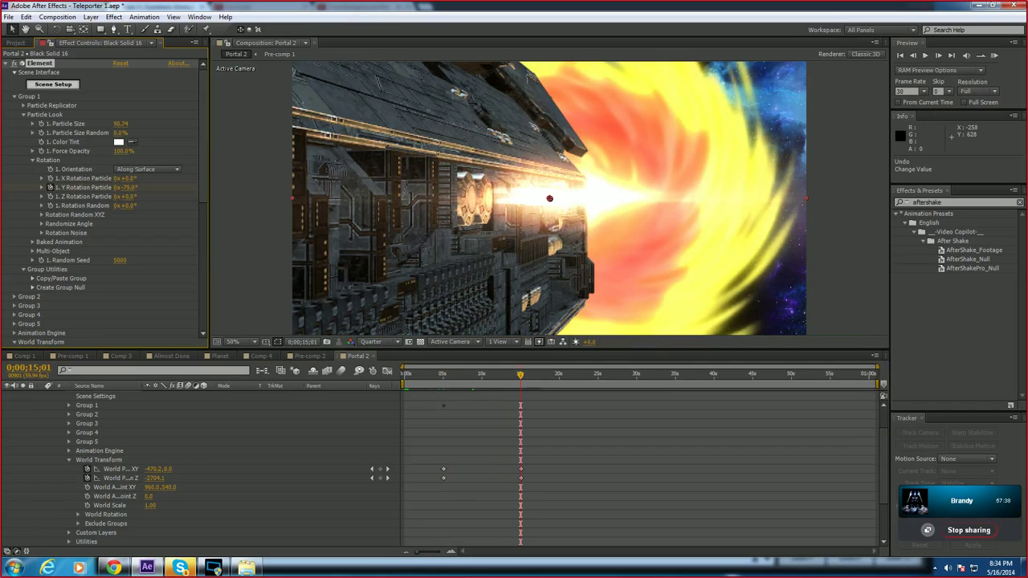
pyautogui.click(129, 187)
pyautogui.write('-84')
pyautogui.press('Return')
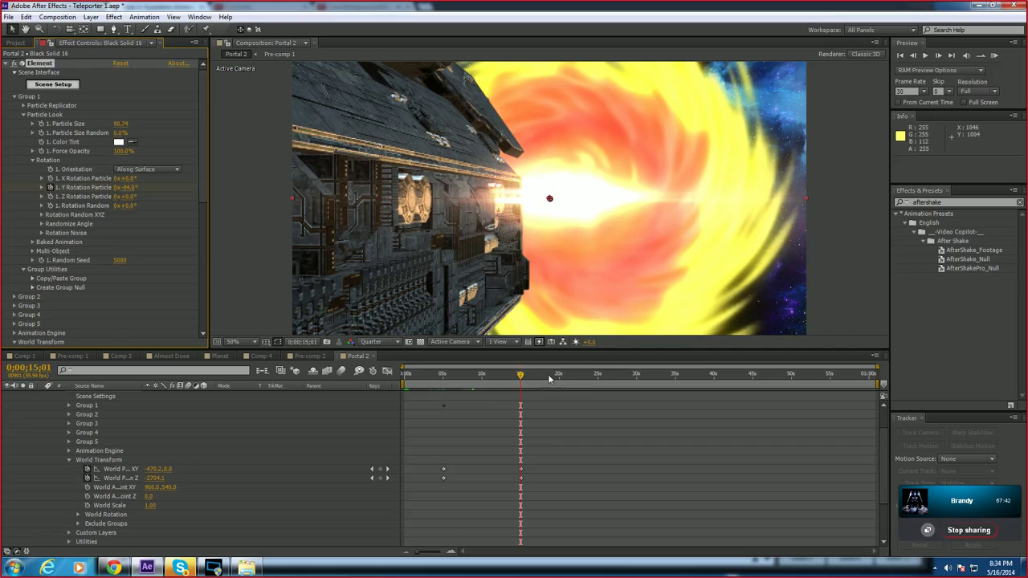
pyautogui.click(520, 469)
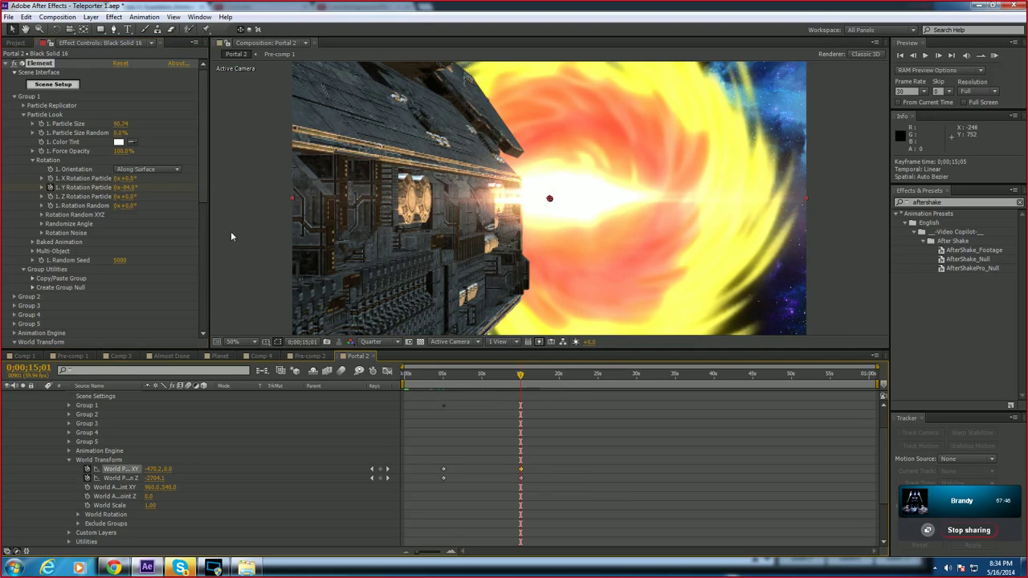
pyautogui.scroll(-10, 198, 182)
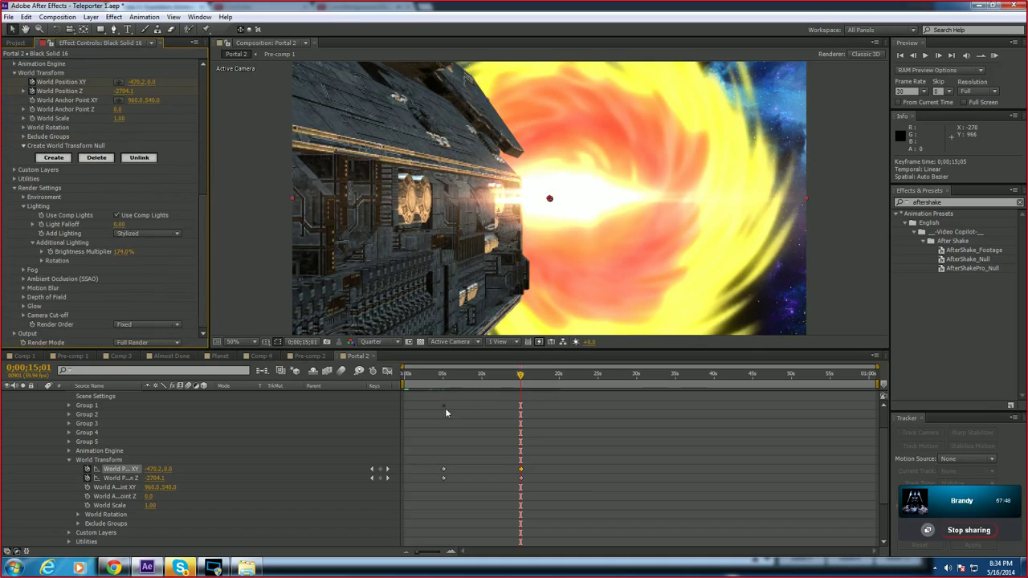
pyautogui.press('Delete')
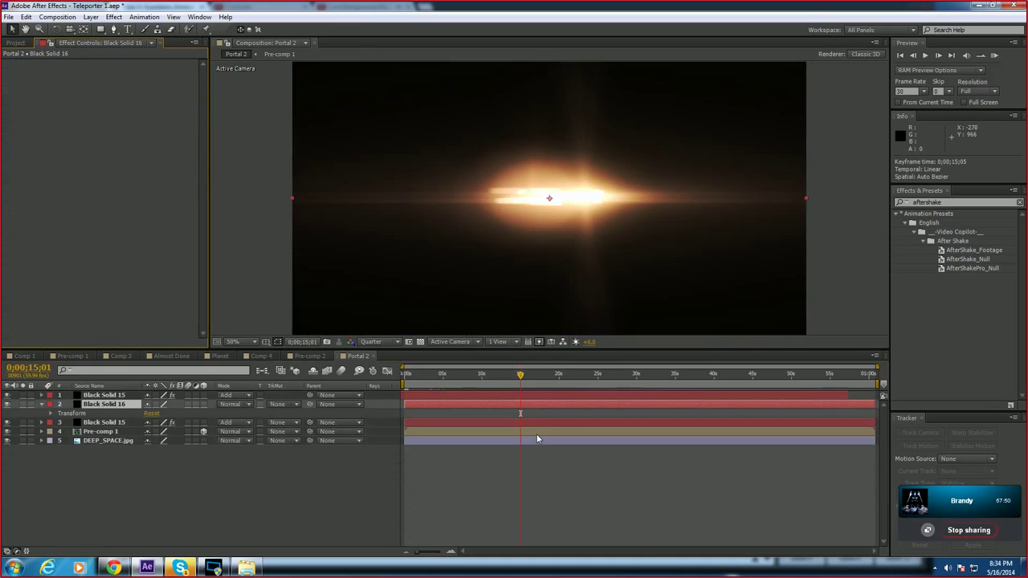
pyautogui.hotkey('ctrl', 'z')
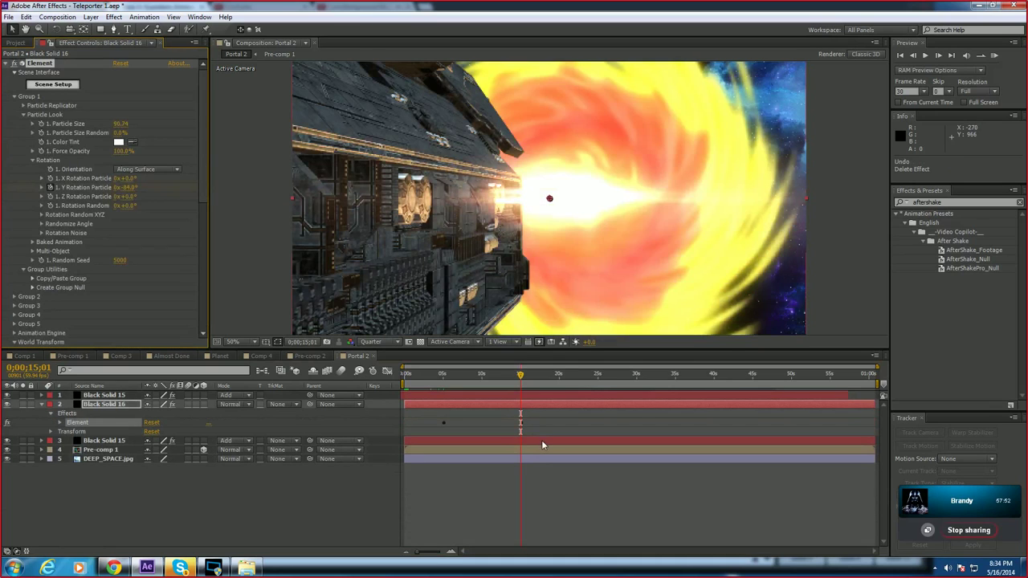
# Step: Expand Element's World Transform under Black Solid 16 in the timeline and delete the World Position XY keyframe at 15:05
pyautogui.click(60, 423)
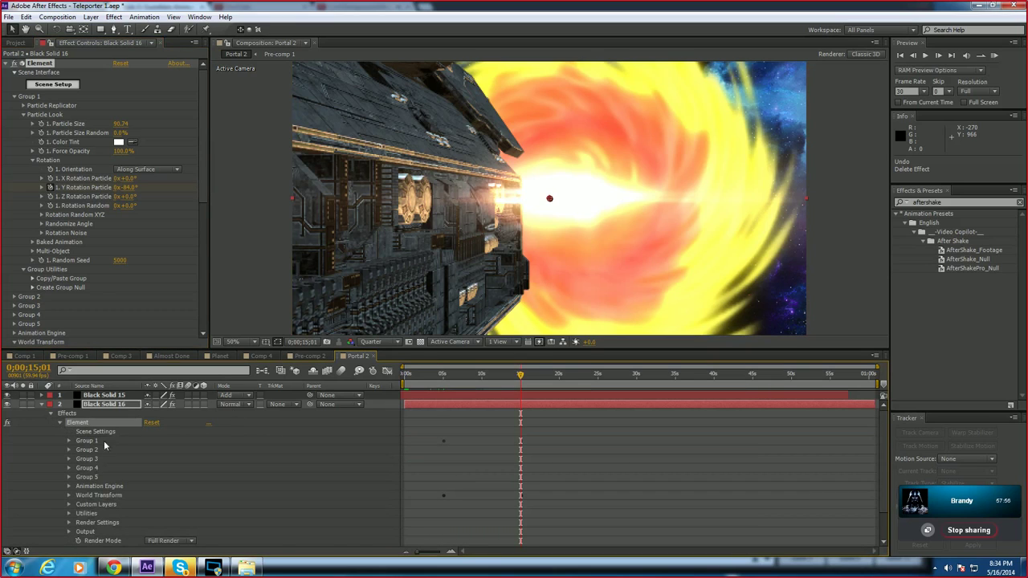
pyautogui.scroll(-2, 128, 478)
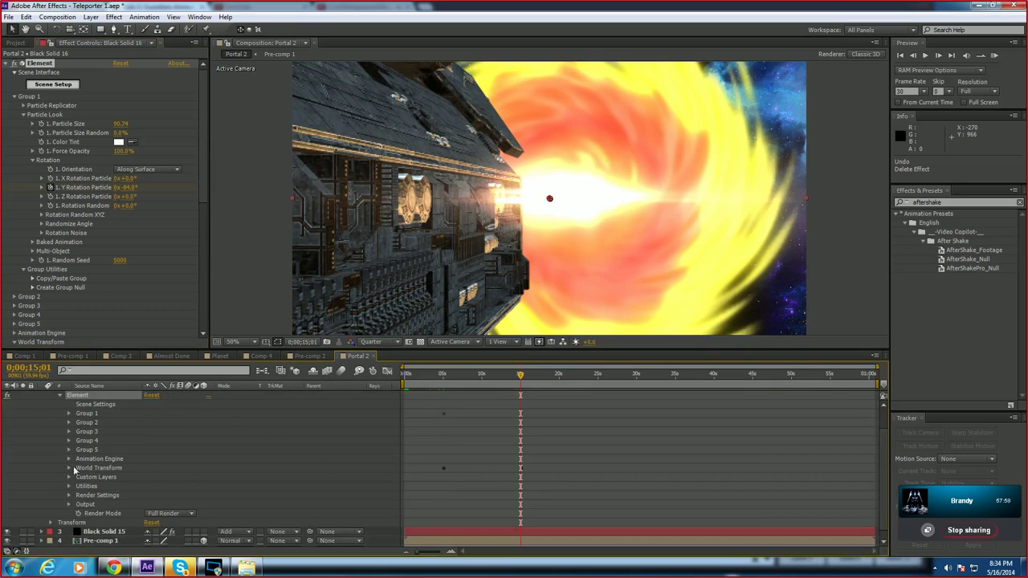
pyautogui.click(68, 468)
pyautogui.scroll(-1, 461, 443)
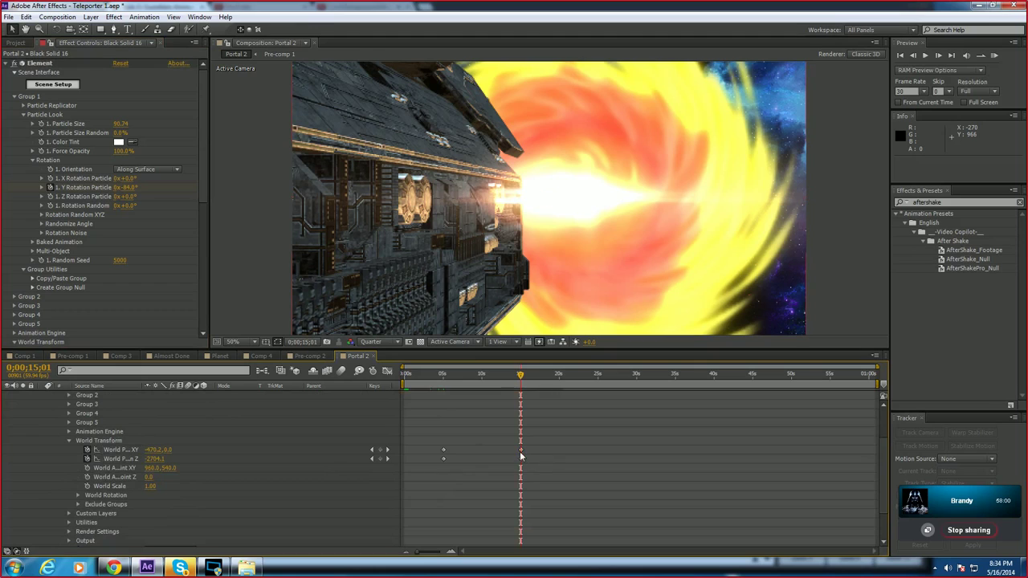
pyautogui.click(521, 450)
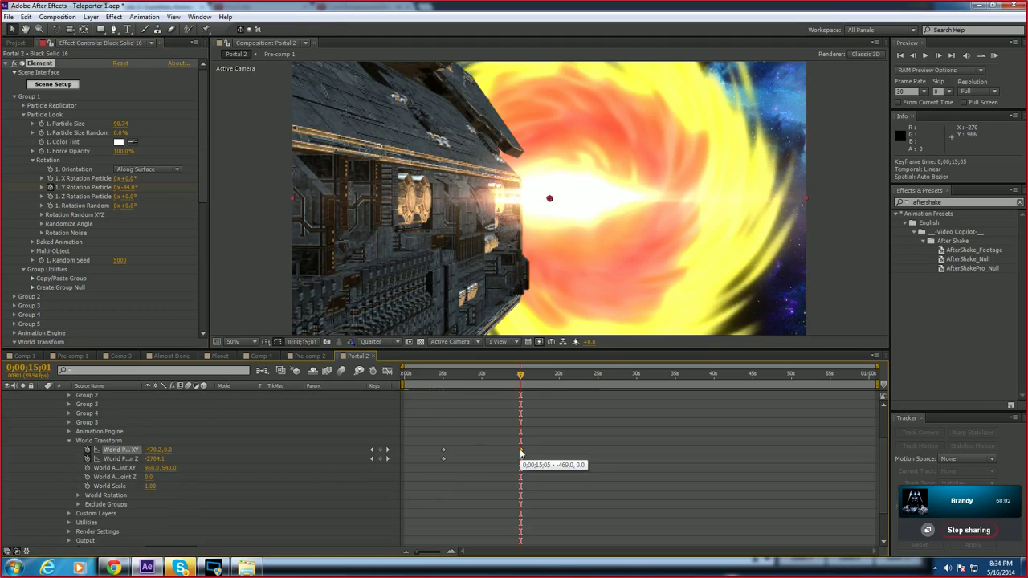
pyautogui.press('Delete')
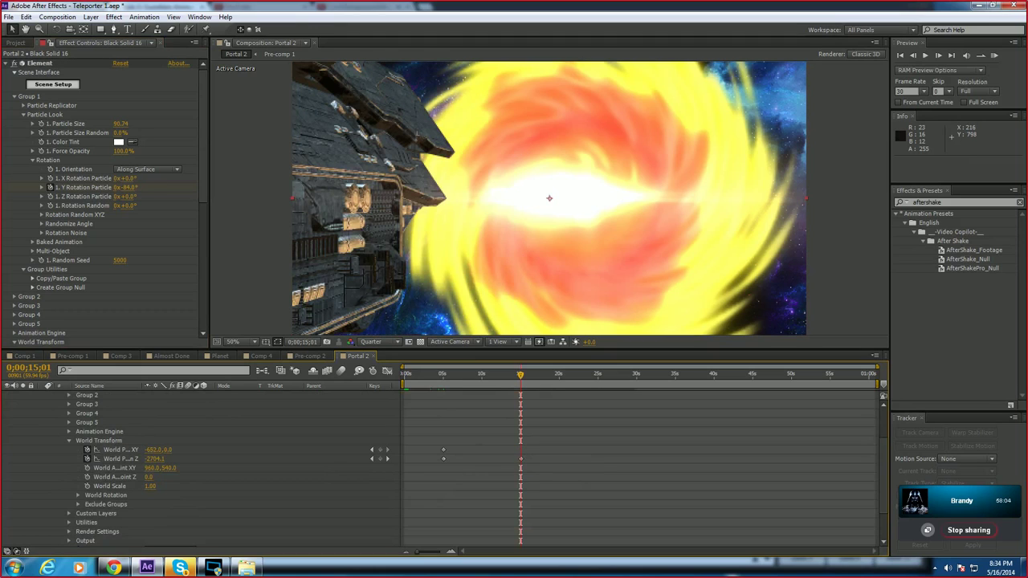
# Step: Set Black Solid 16's World Position XY to about -382, 0 at 15:01
pyautogui.scroll(-10, 179, 187)
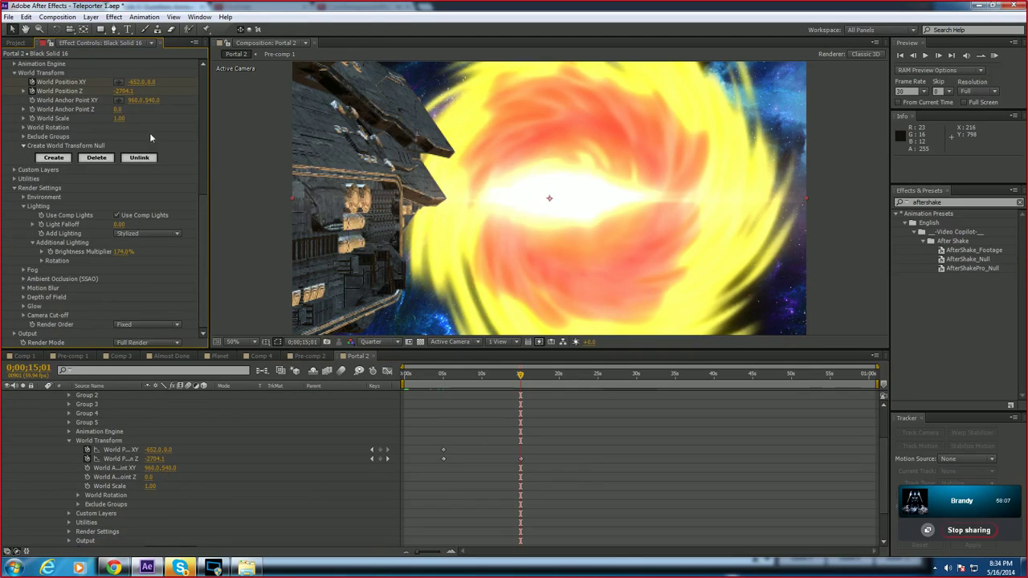
pyautogui.moveTo(137, 82); pyautogui.dragTo(167, 82)
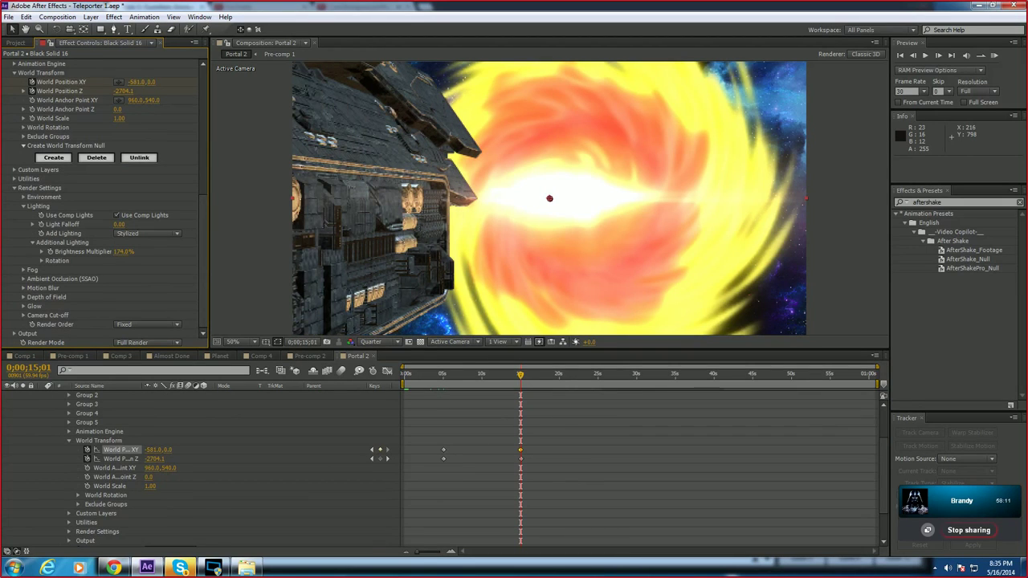
pyautogui.moveTo(141, 81); pyautogui.dragTo(207, 82)
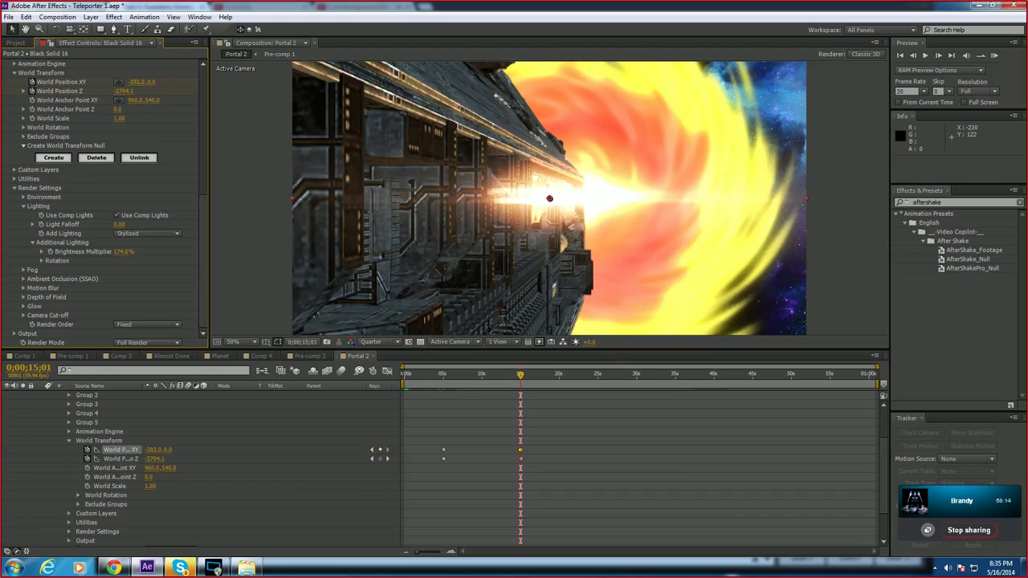
# Step: Scrub through the start of the ship's movement, between about 5:41 and 9 seconds, to check the animation
pyautogui.moveTo(512, 376); pyautogui.dragTo(446, 376)
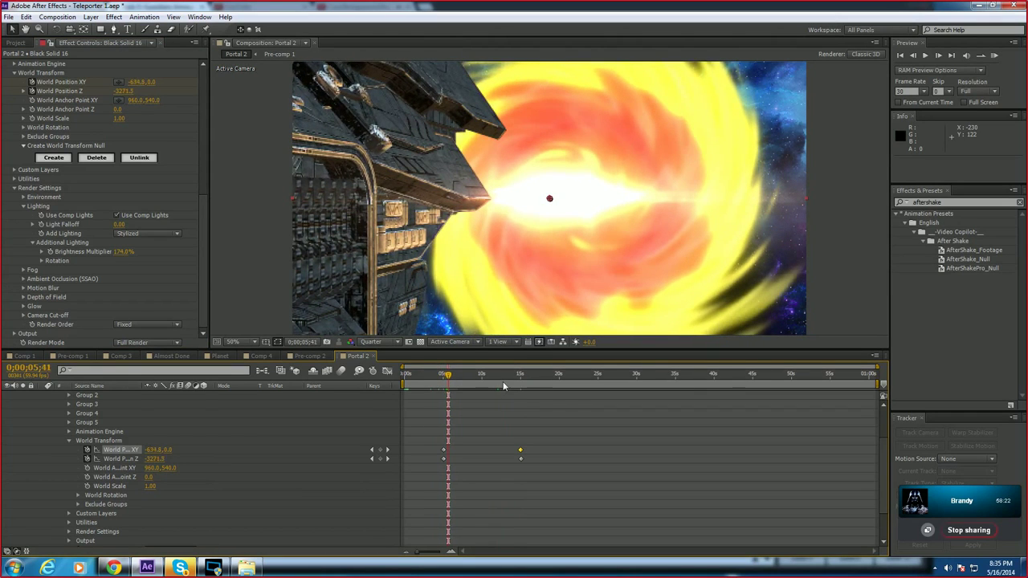
pyautogui.click(473, 376)
pyautogui.moveTo(473, 376)
pyautogui.mouseDown()
pyautogui.moveTo(522, 379)
pyautogui.moveTo(456, 377)
pyautogui.mouseUp()
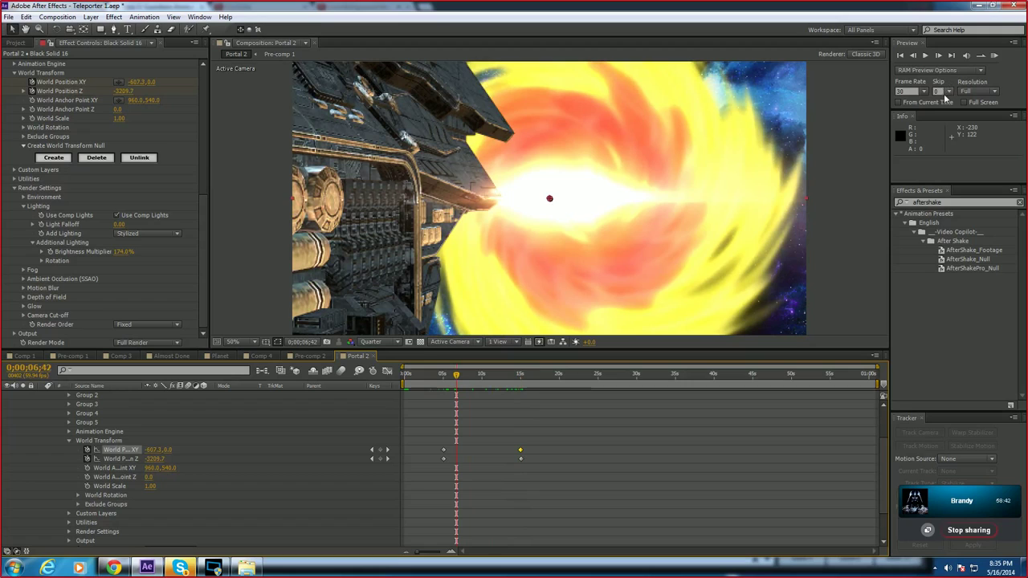
# Step: Set the RAM preview to skip 5 frames and render a RAM preview of Portal 2
pyautogui.click(948, 91)
pyautogui.click(951, 141)
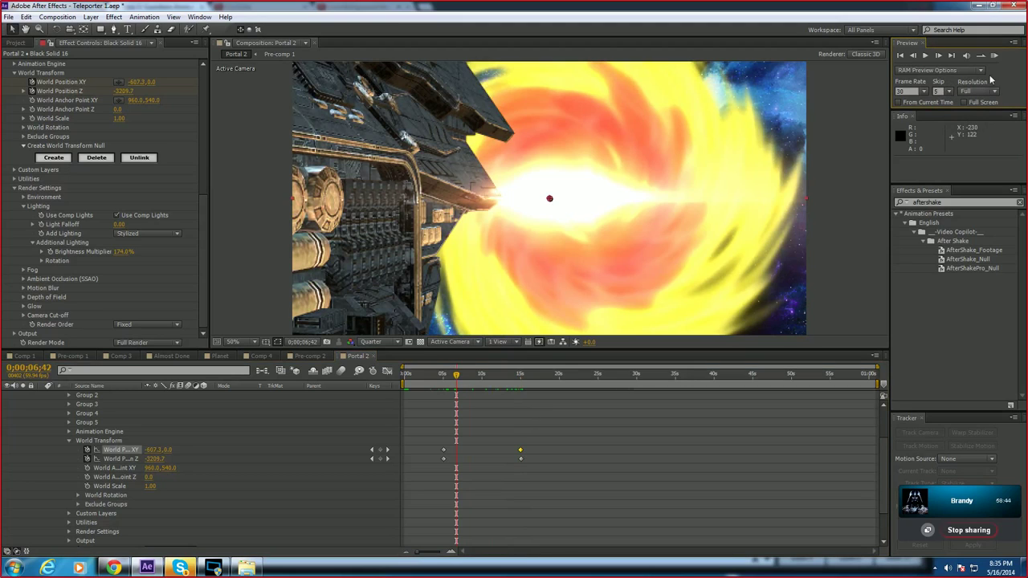
pyautogui.click(995, 55)
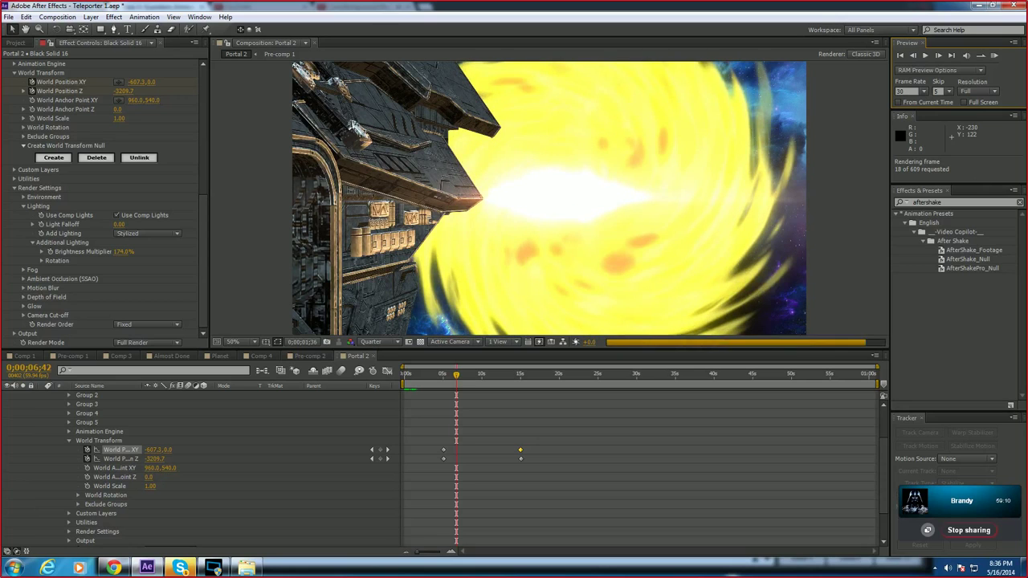
# Step: Play the RAM preview of Portal 2, set its frame skip to 0, and play the ship's approach from 6:43
pyautogui.click(926, 56)
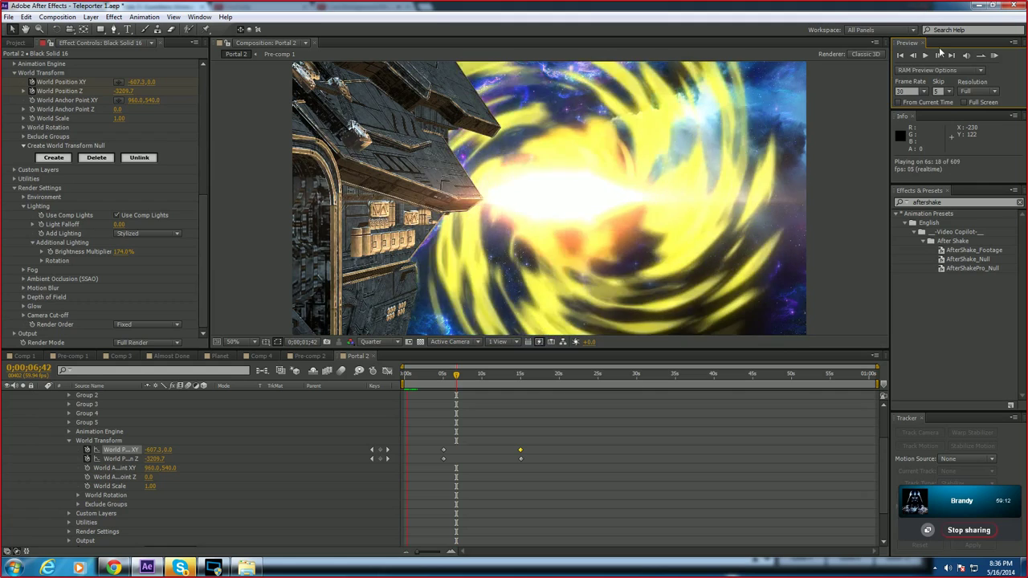
pyautogui.click(925, 56)
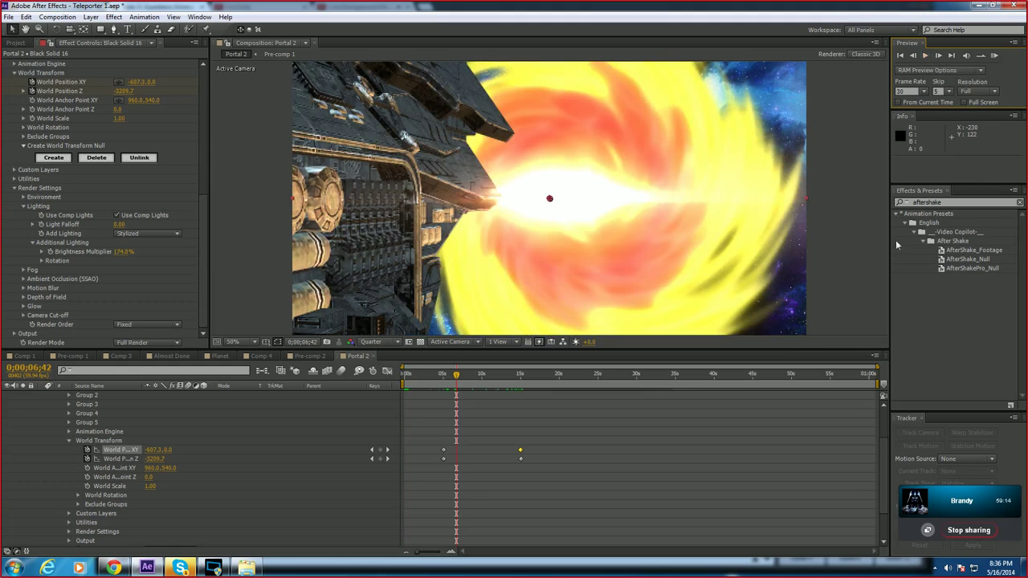
pyautogui.click(951, 92)
pyautogui.click(946, 102)
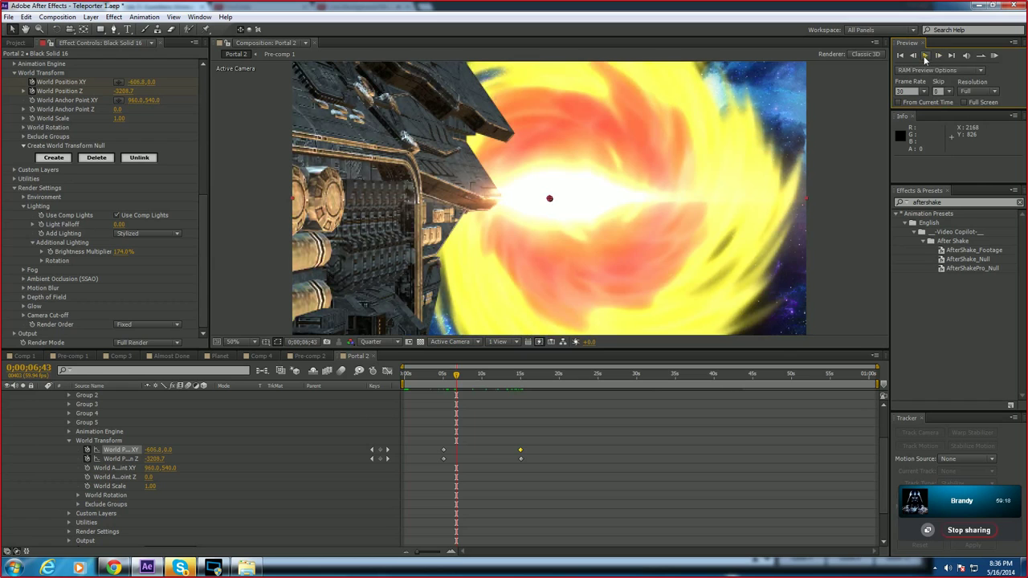
pyautogui.click(925, 55)
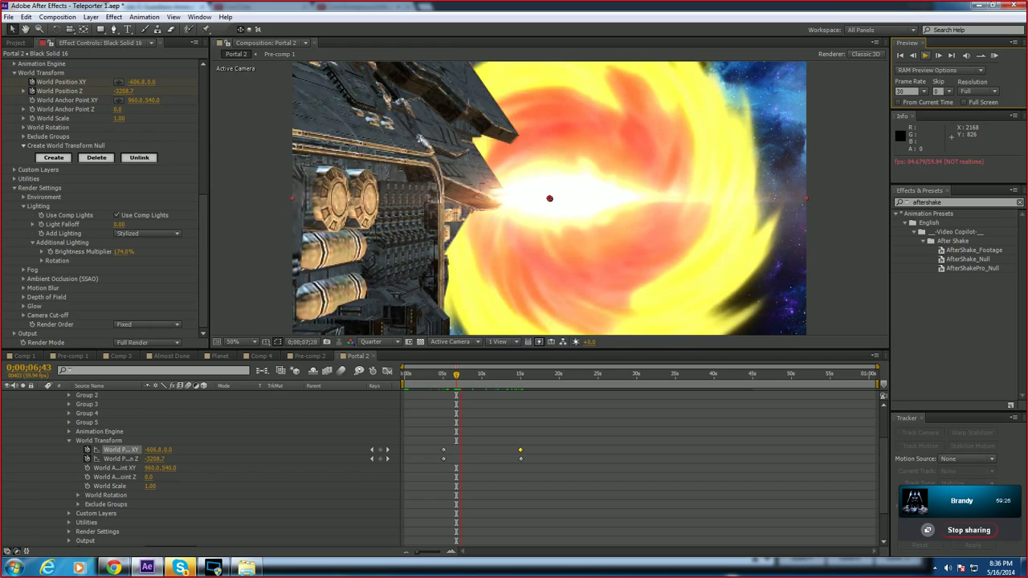
pyautogui.click(462, 375)
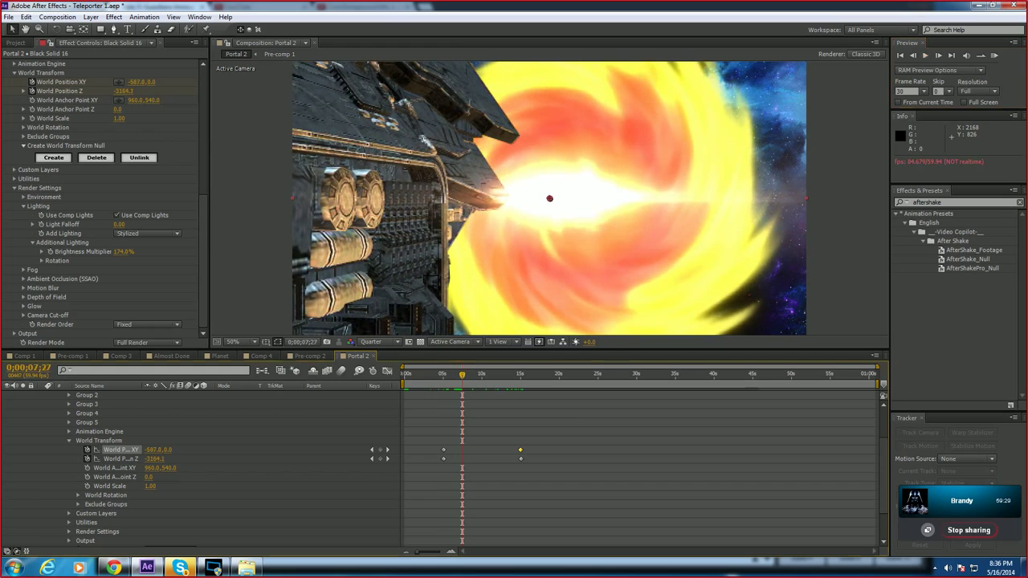
# Step: Expand Group 1's Particle Look rotation settings under Black Solid 16 and delete the Y Rotation Particle keyframe at 15:01
pyautogui.moveTo(467, 381); pyautogui.dragTo(521, 380)
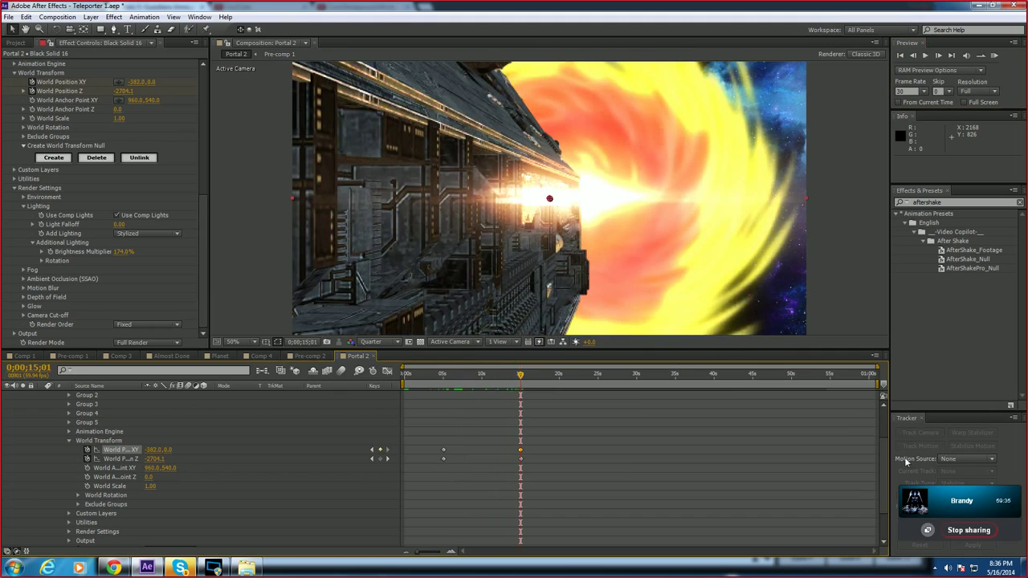
pyautogui.scroll(3, 877, 459)
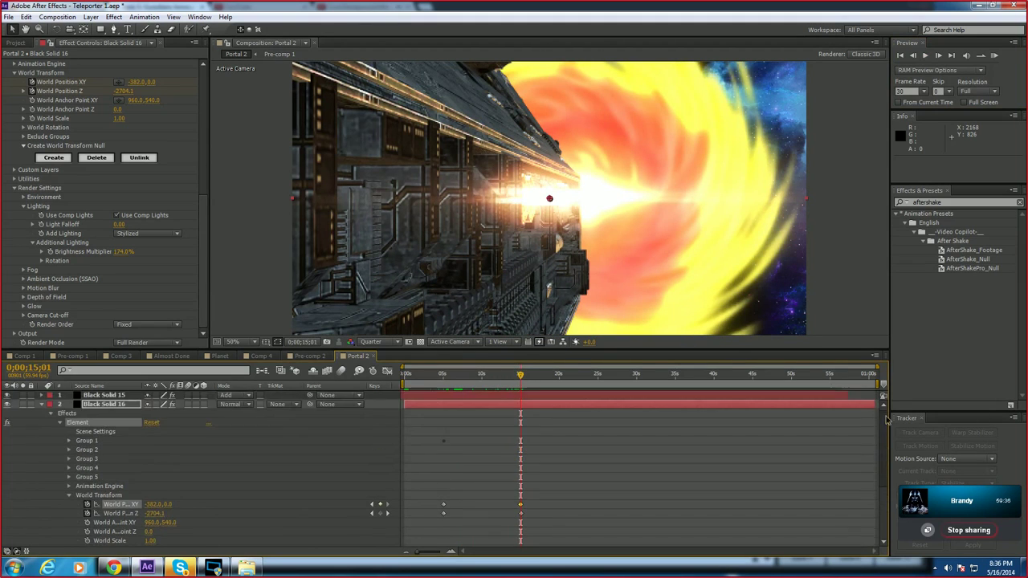
pyautogui.click(70, 441)
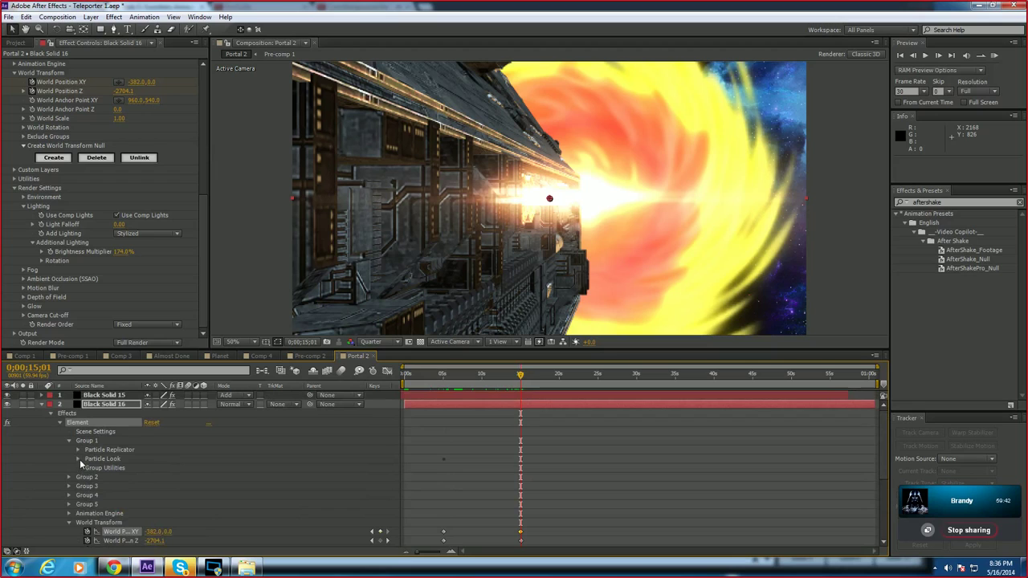
pyautogui.click(78, 459)
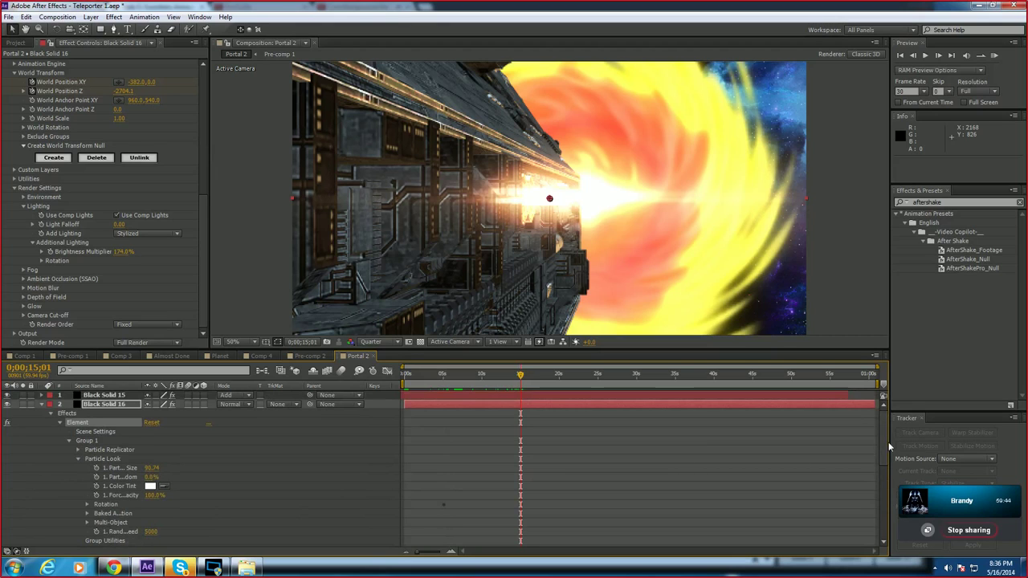
pyautogui.scroll(-3, 803, 465)
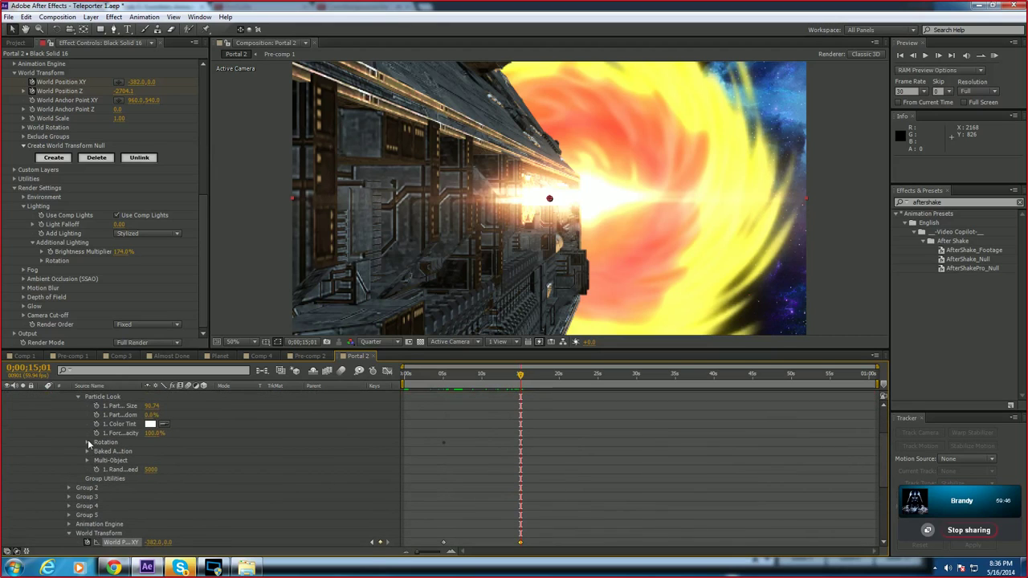
pyautogui.click(88, 442)
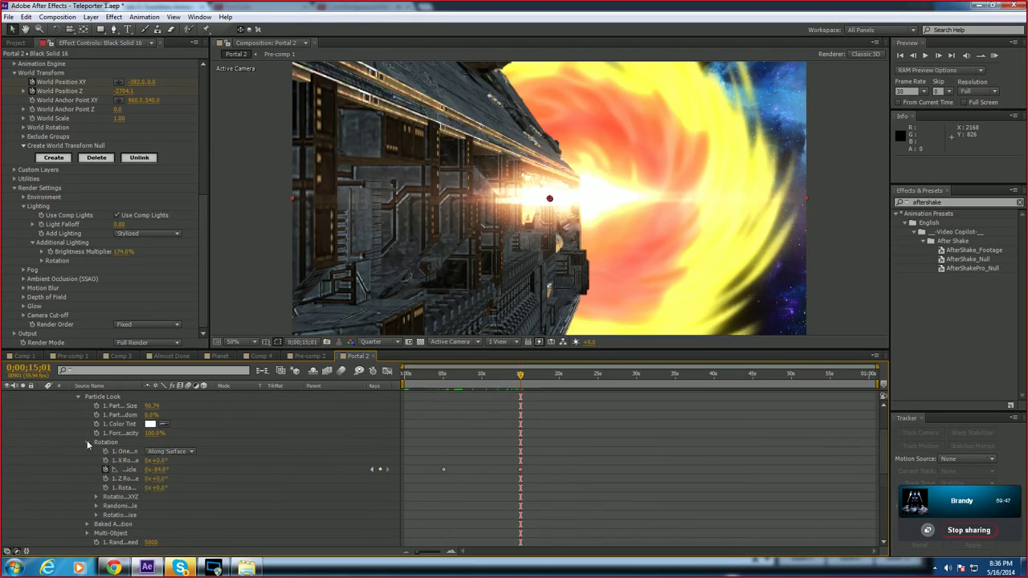
pyautogui.click(522, 471)
pyautogui.press('Delete')
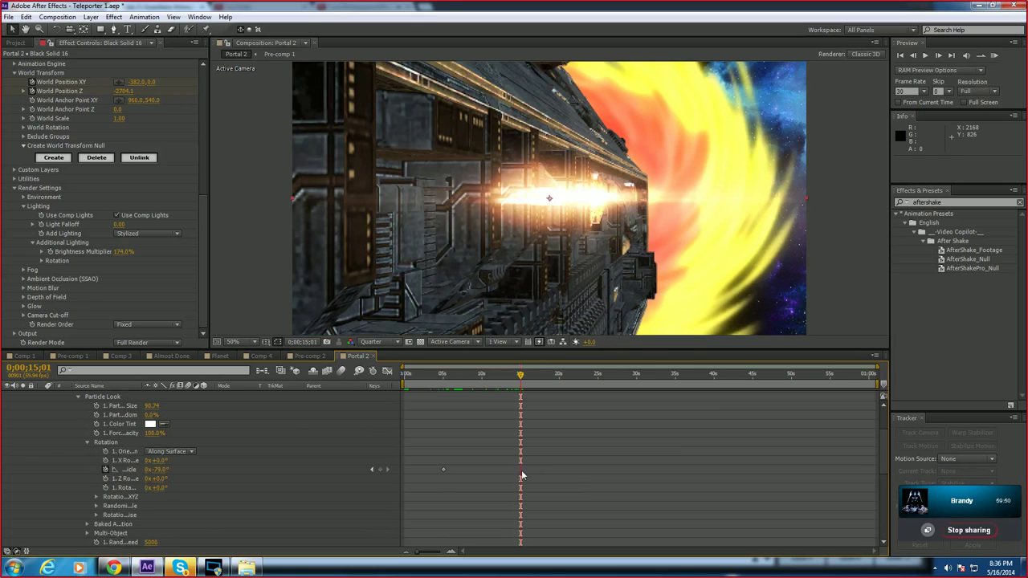
# Step: Set Group 1's Y Rotation Particle to -84° at 15:01
pyautogui.moveTo(206, 224); pyautogui.dragTo(197, 95)
pyautogui.moveTo(132, 187)
pyautogui.mouseDown()
pyautogui.moveTo(117, 187)
pyautogui.moveTo(129, 187)
pyautogui.mouseUp()
pyautogui.click(127, 187)
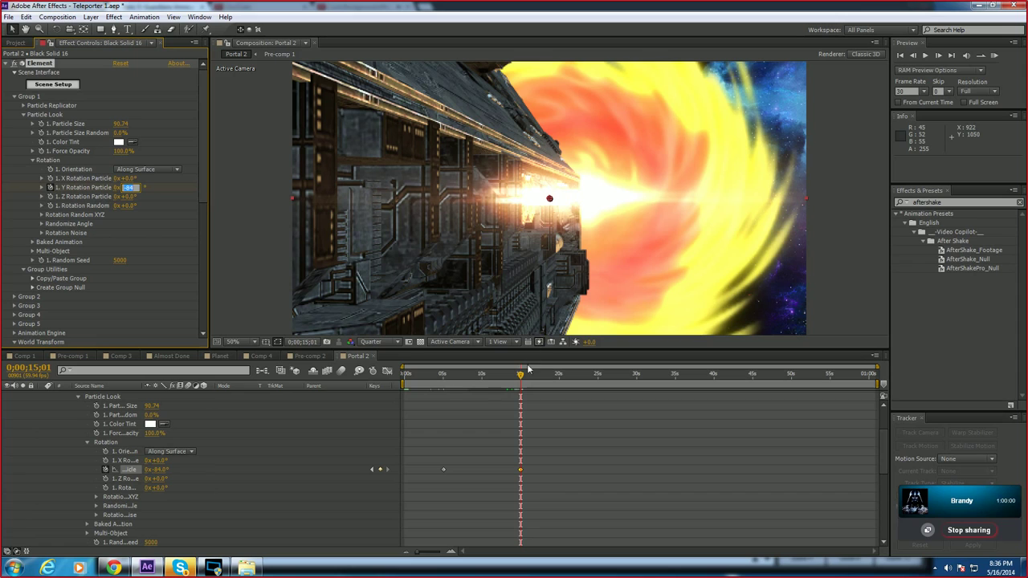
# Step: Play the ship's movement from 15:01 and again from about 13:04 to check the rotation
pyautogui.moveTo(885, 451); pyautogui.dragTo(881, 551)
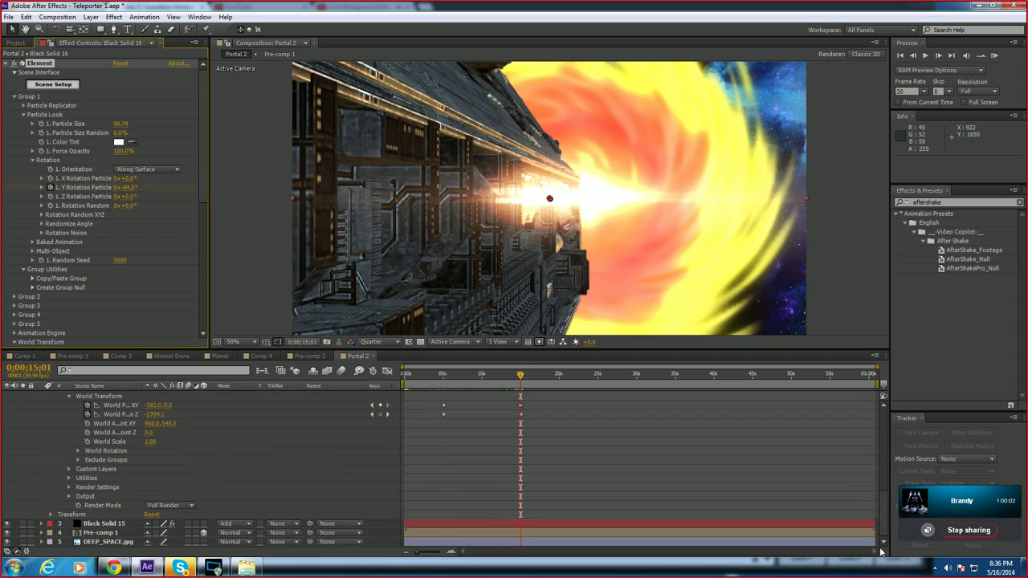
pyautogui.press('space')
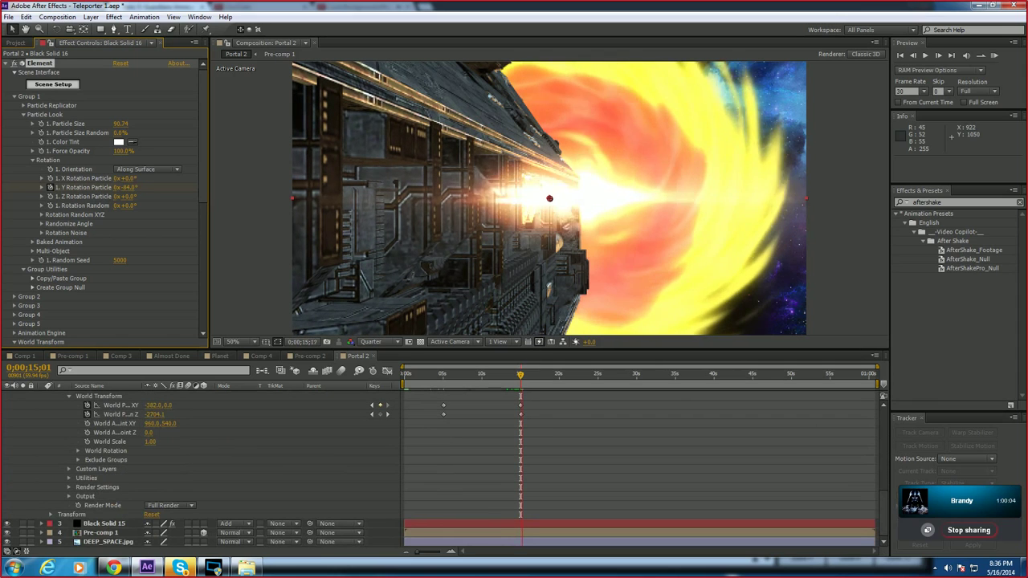
pyautogui.moveTo(520, 376)
pyautogui.mouseDown()
pyautogui.moveTo(538, 381)
pyautogui.moveTo(506, 389)
pyautogui.mouseUp()
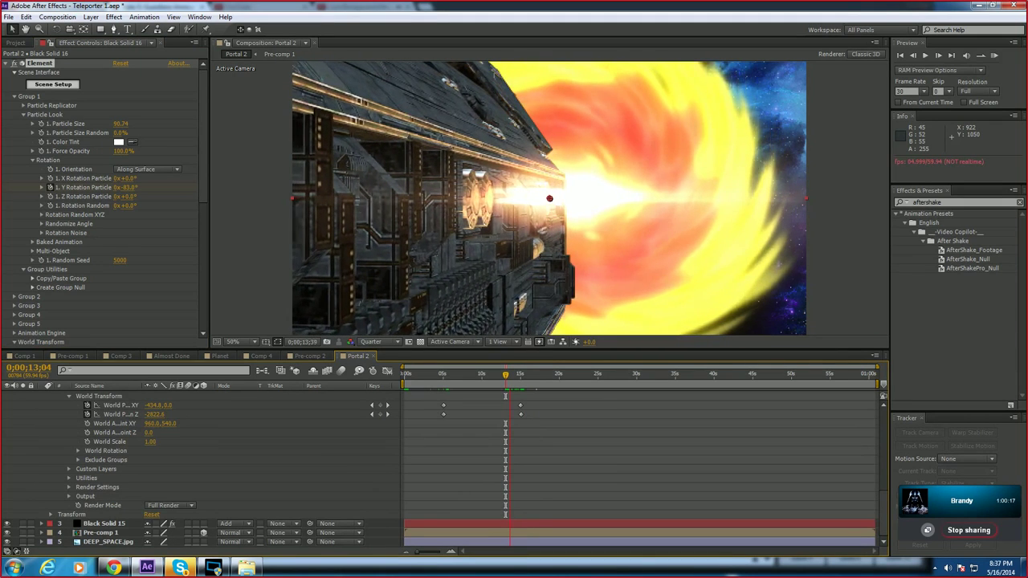
pyautogui.press('space')
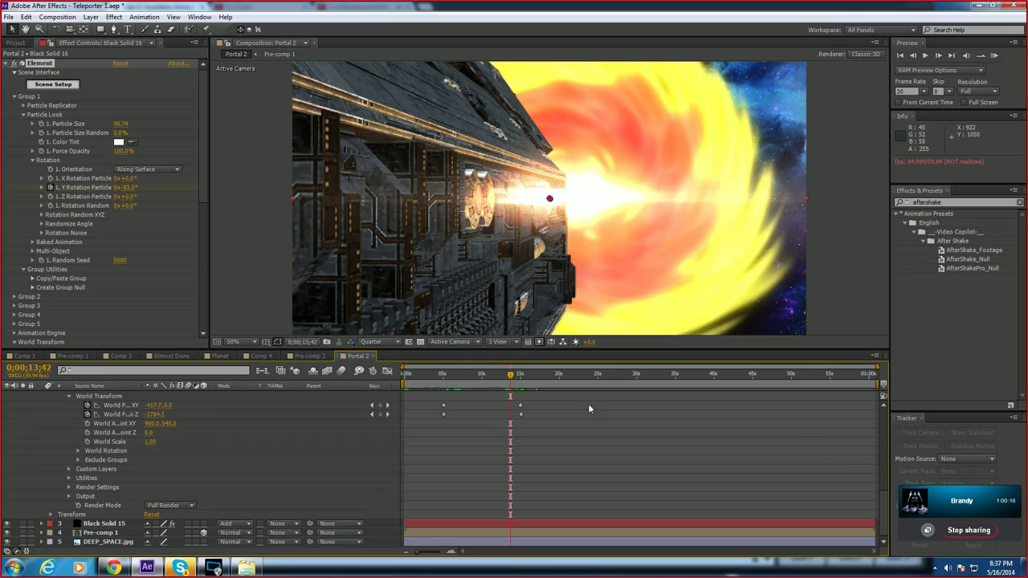
# Step: Shift Black Solid 16's World Position Z keyframe slightly earlier from 15:05 and set World Position Z to about -2498 at 15:01
pyautogui.click(520, 415)
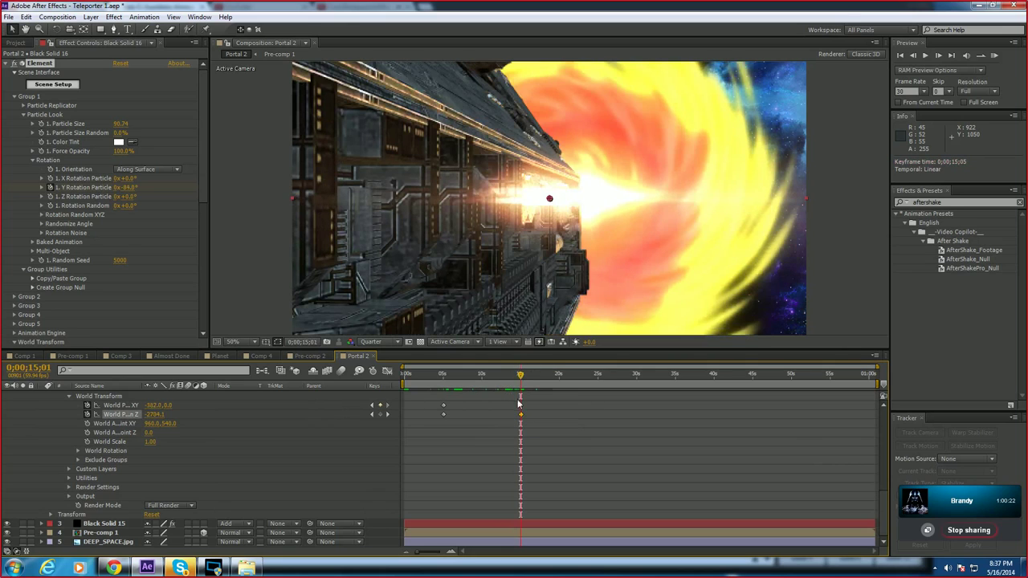
pyautogui.moveTo(521, 416); pyautogui.dragTo(520, 415)
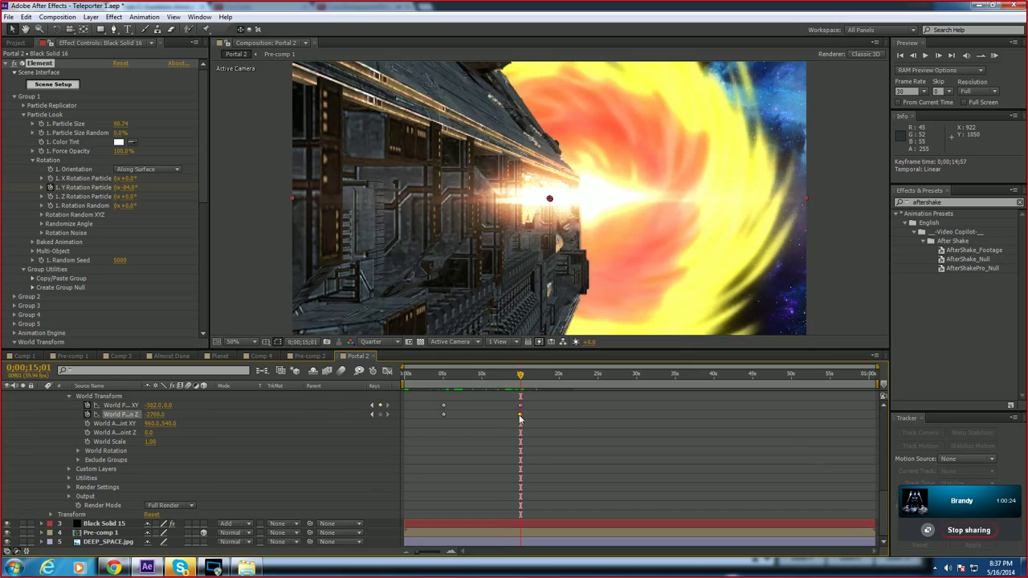
pyautogui.click(458, 418)
pyautogui.moveTo(154, 414); pyautogui.dragTo(143, 415)
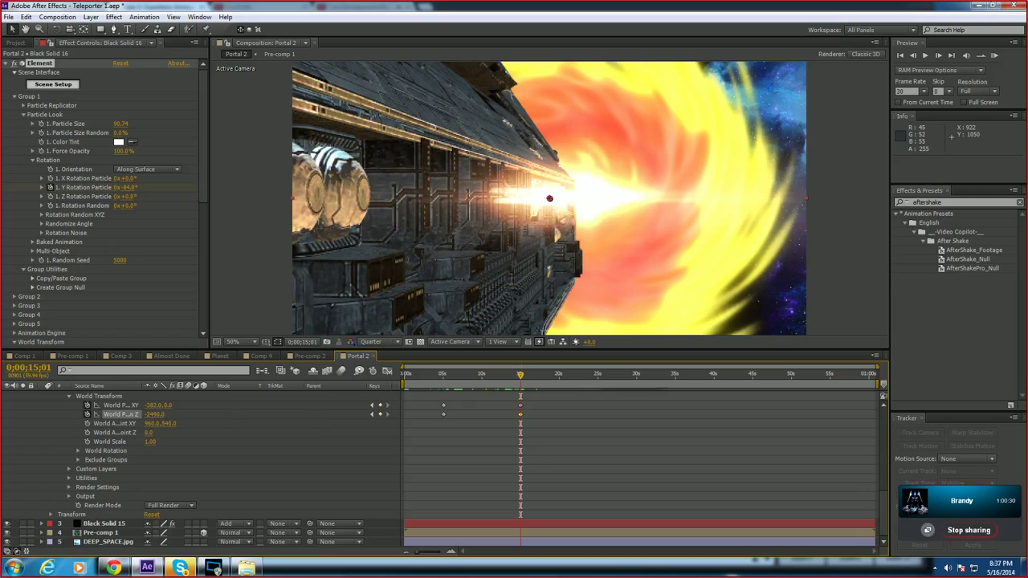
# Step: Set Black Solid 16's World Position XY to about -400, 0 at 15:05
pyautogui.click(493, 374)
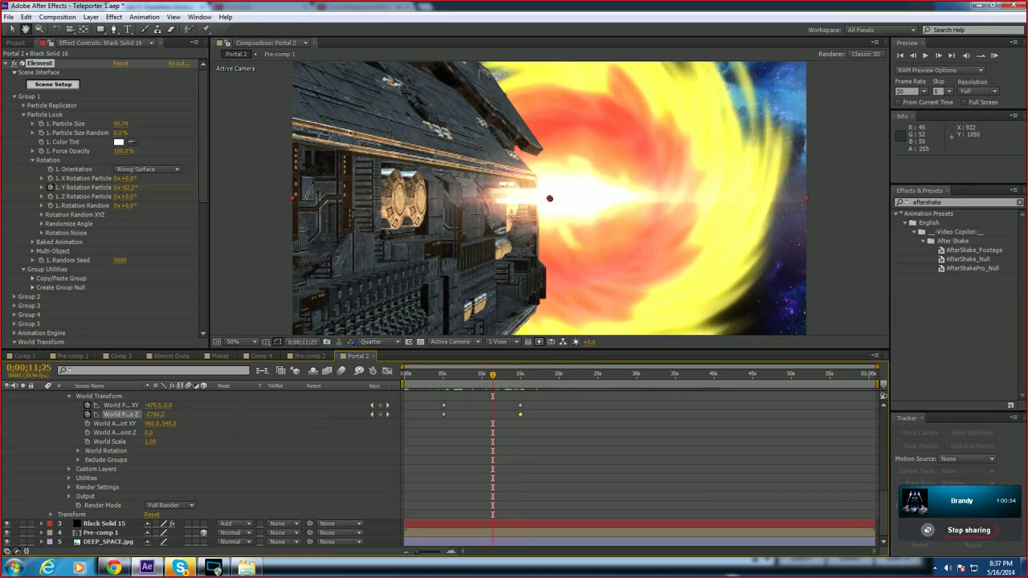
pyautogui.moveTo(495, 381); pyautogui.dragTo(519, 378)
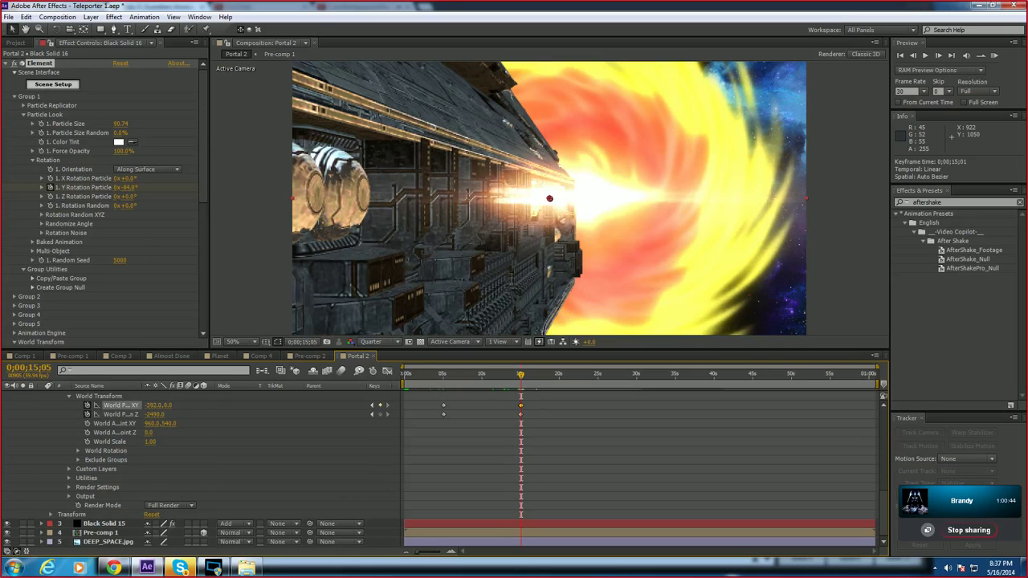
pyautogui.moveTo(152, 405); pyautogui.dragTo(81, 405)
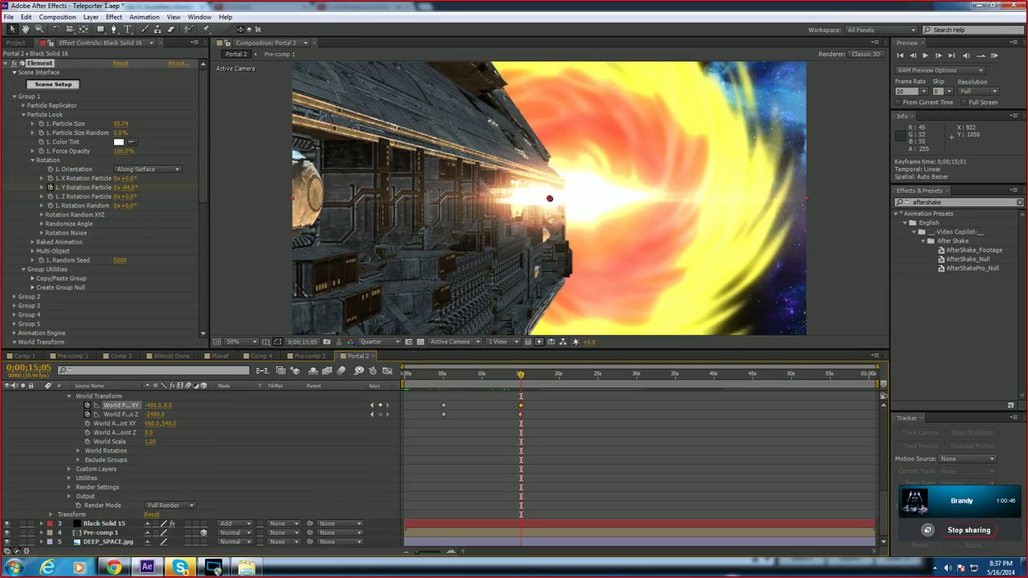
# Step: Scrub back from 15:05 and play the ship's movement from about 10:06 to check the adjusted positions
pyautogui.moveTo(521, 377); pyautogui.dragTo(515, 375)
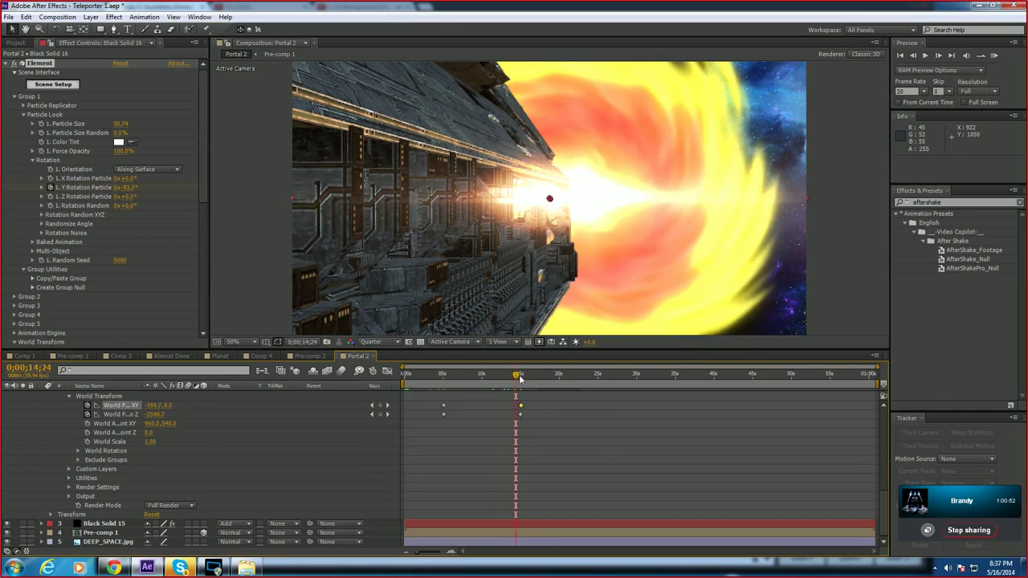
pyautogui.moveTo(518, 376); pyautogui.dragTo(482, 376)
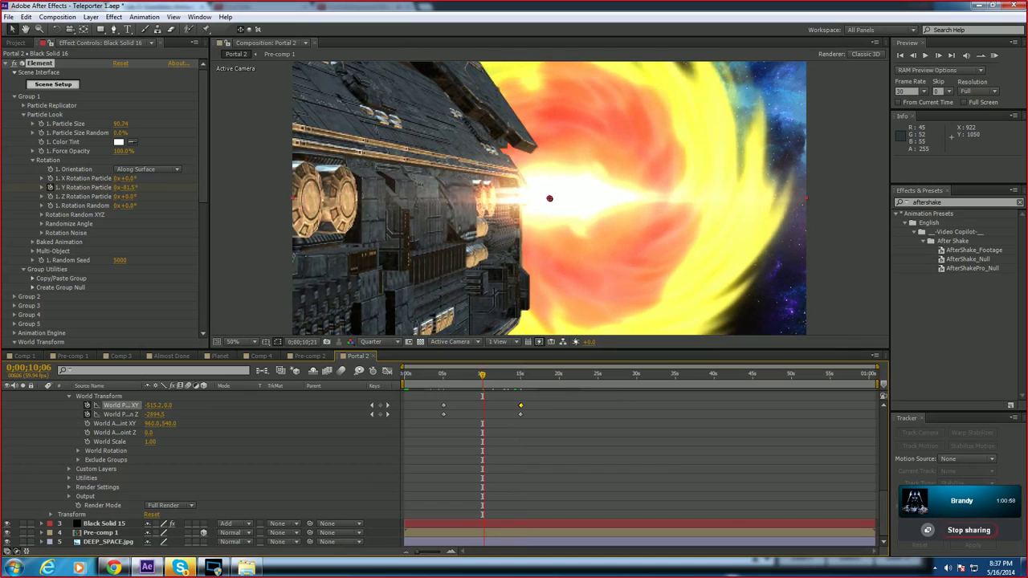
pyautogui.press('space')
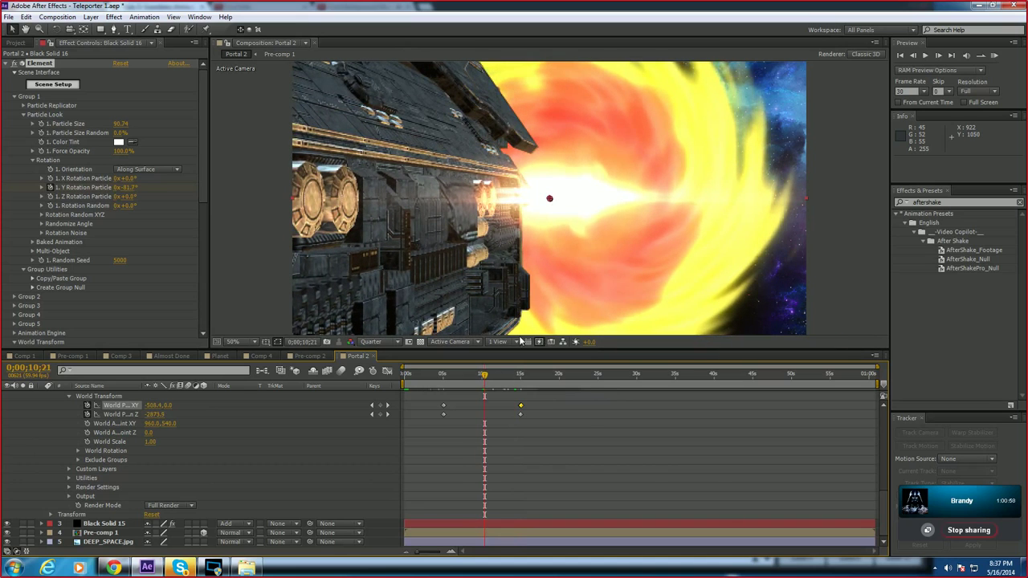
# Step: Examine Portal 2 in the 2 Views - Horizontal, 4 Views and 4 Views - Top layouts, and return to 1 View
pyautogui.click(514, 342)
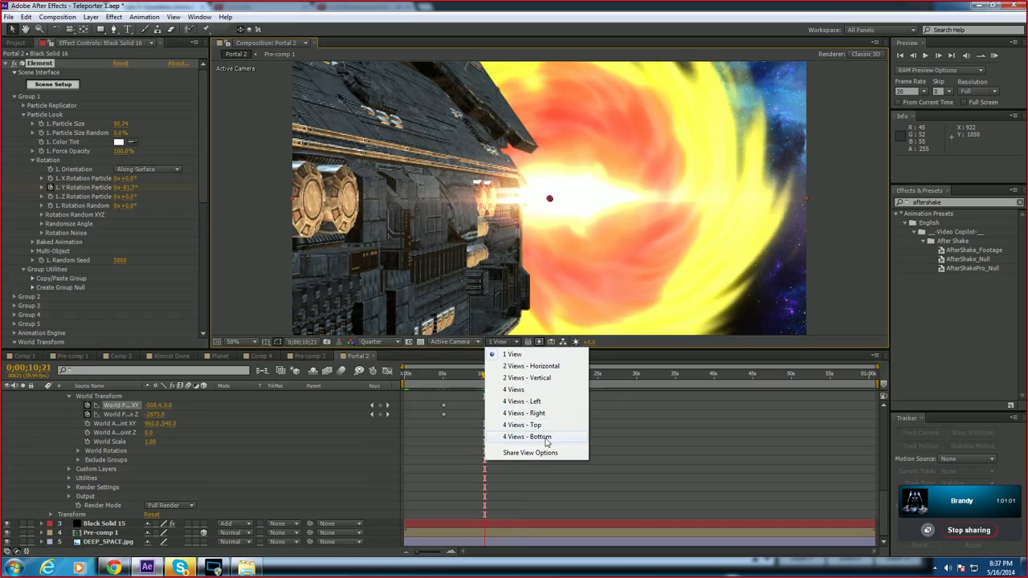
pyautogui.click(536, 367)
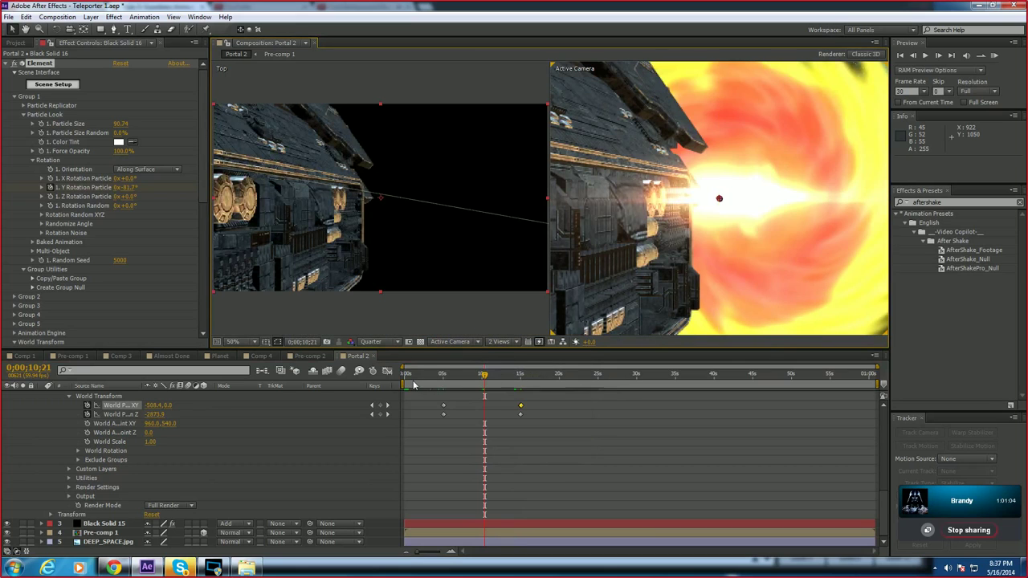
pyautogui.click(506, 342)
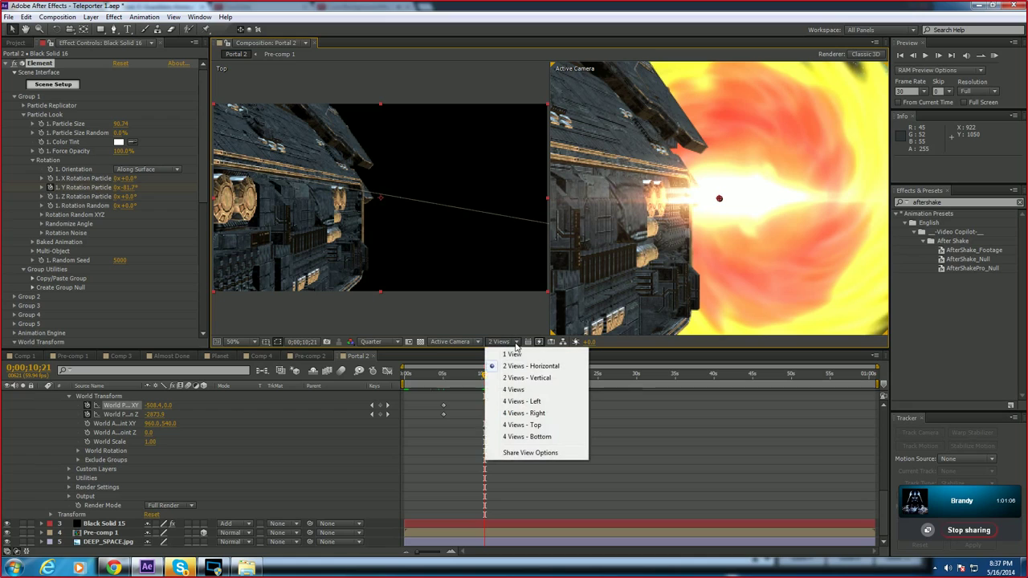
pyautogui.click(526, 390)
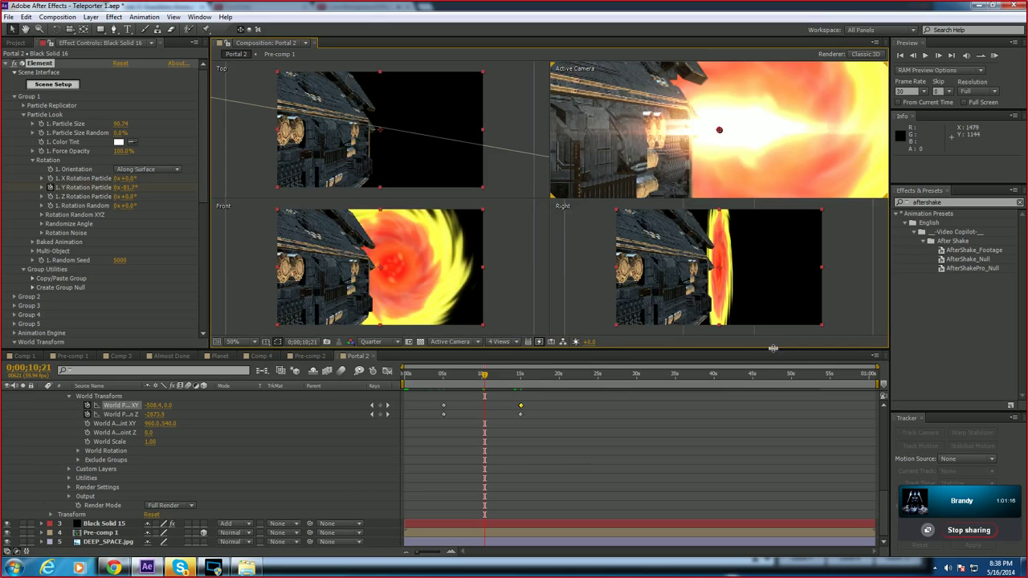
pyautogui.click(502, 343)
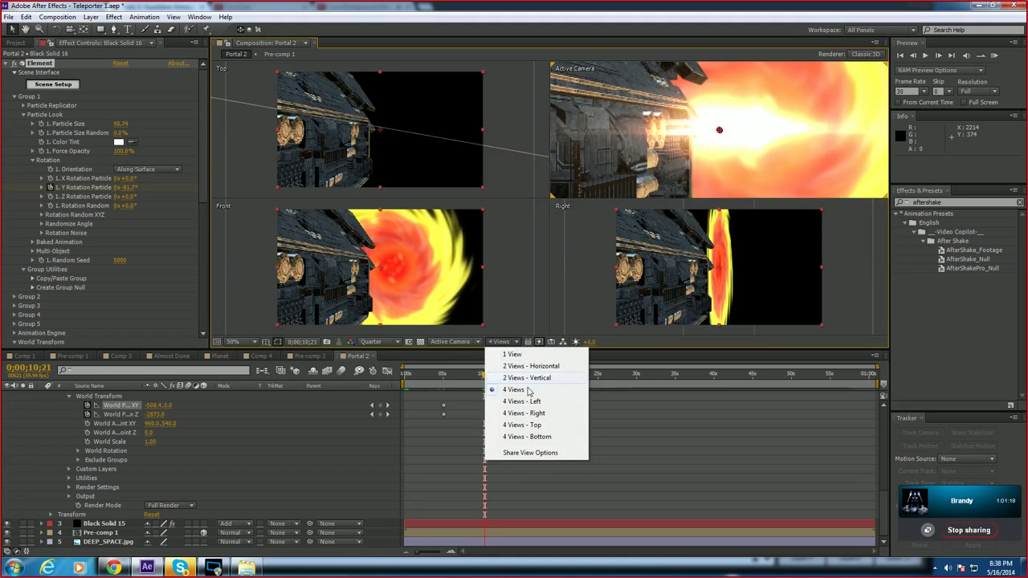
pyautogui.click(534, 424)
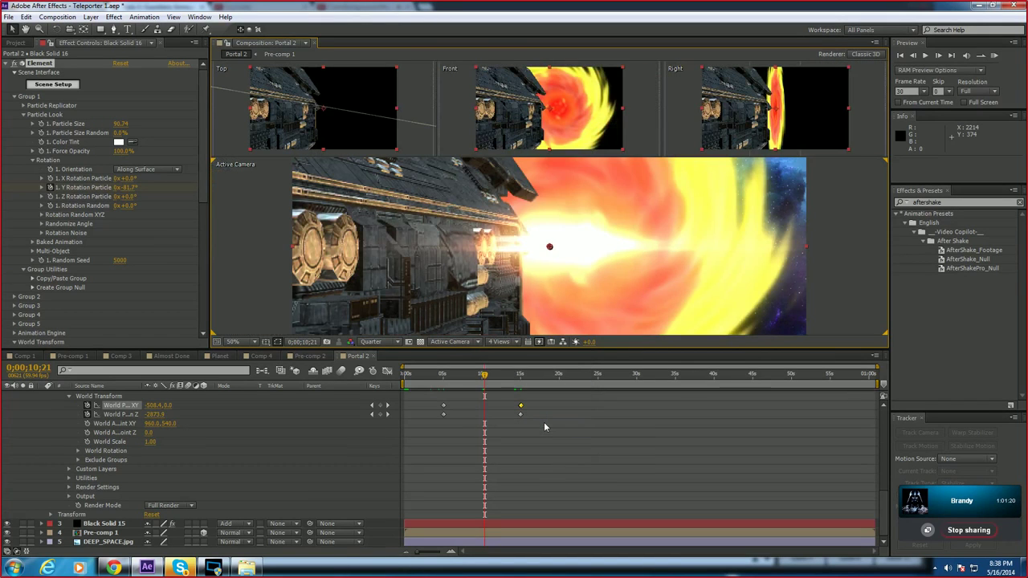
pyautogui.click(502, 343)
pyautogui.click(504, 351)
# Step: Show Portal 2 from the Left view to inspect the ship against the portal
pyautogui.click(458, 342)
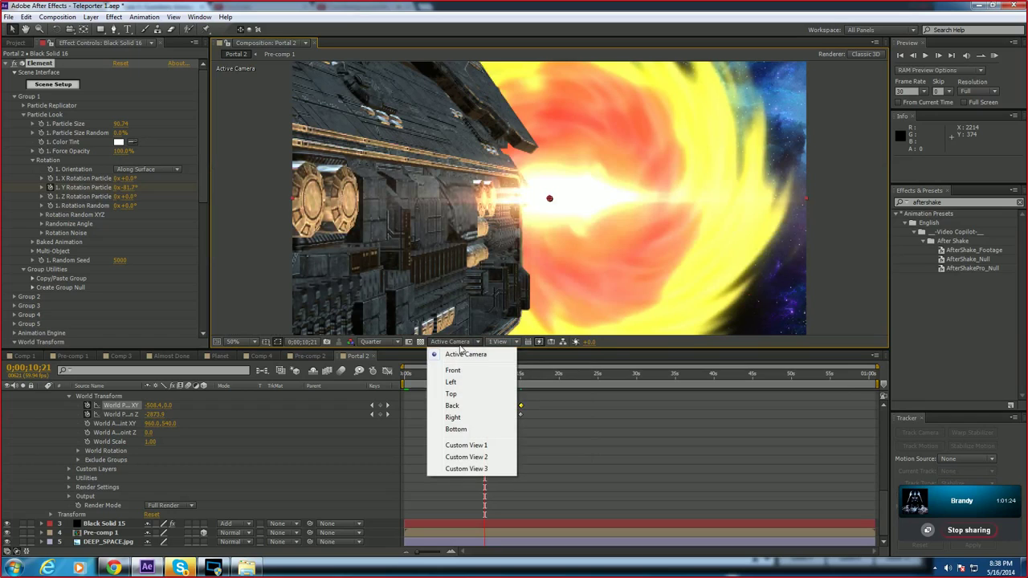
pyautogui.click(451, 382)
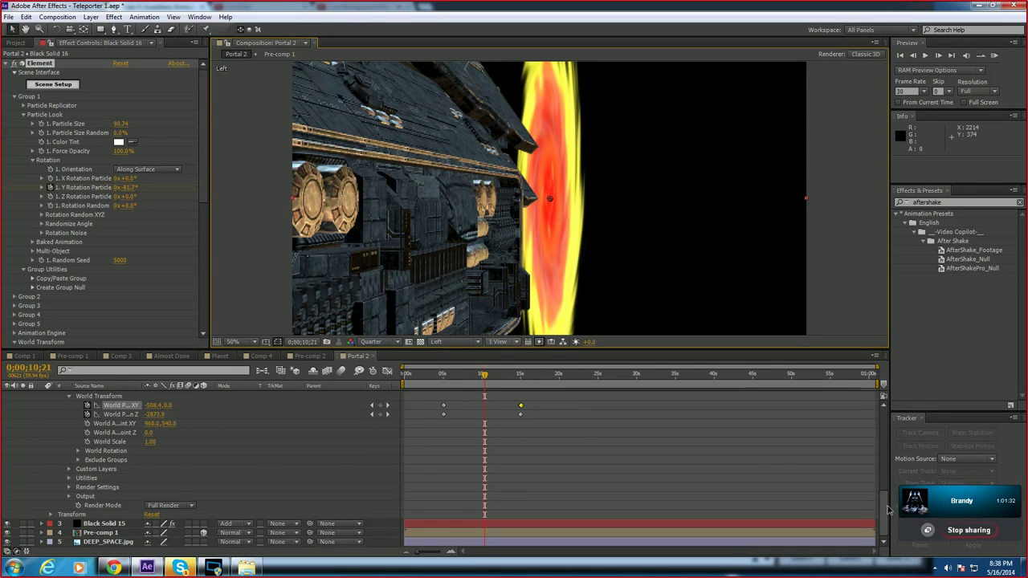
pyautogui.moveTo(884, 511); pyautogui.dragTo(889, 400)
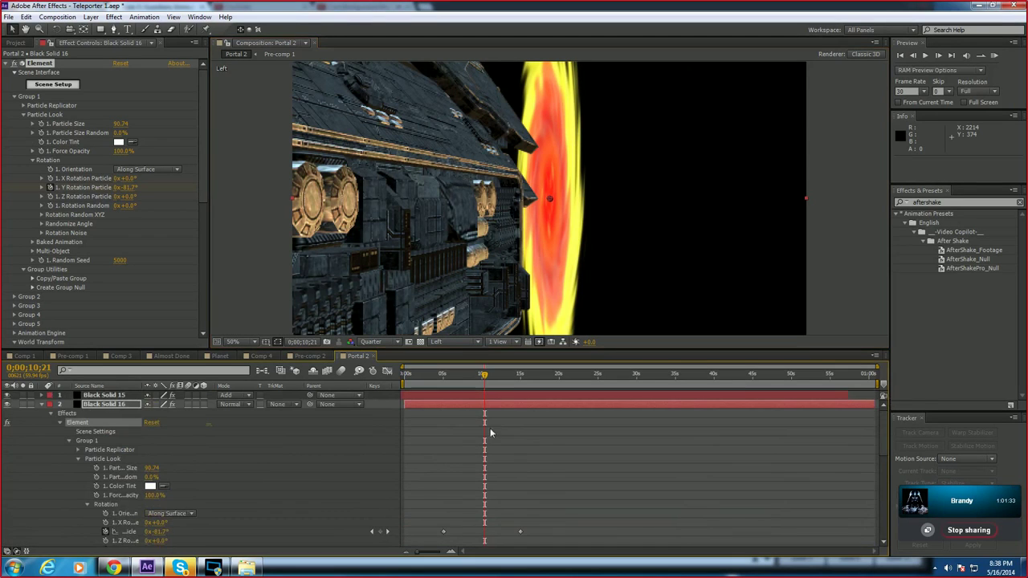
# Step: Try making Black Solid 16 a 3D layer in Portal 2, check it from the Left view, and undo the switch
pyautogui.click(41, 404)
pyautogui.click(203, 404)
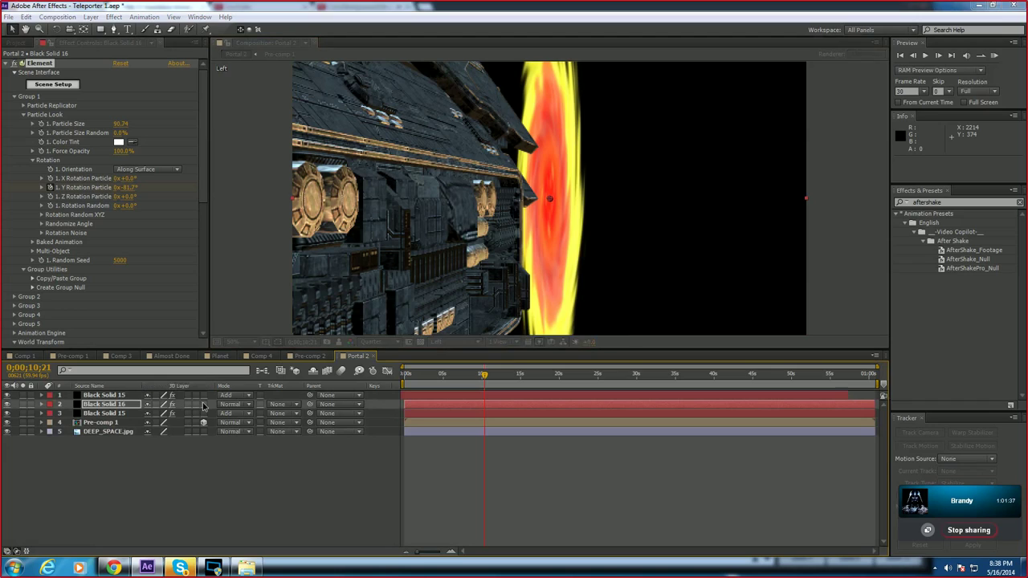
pyautogui.click(203, 404)
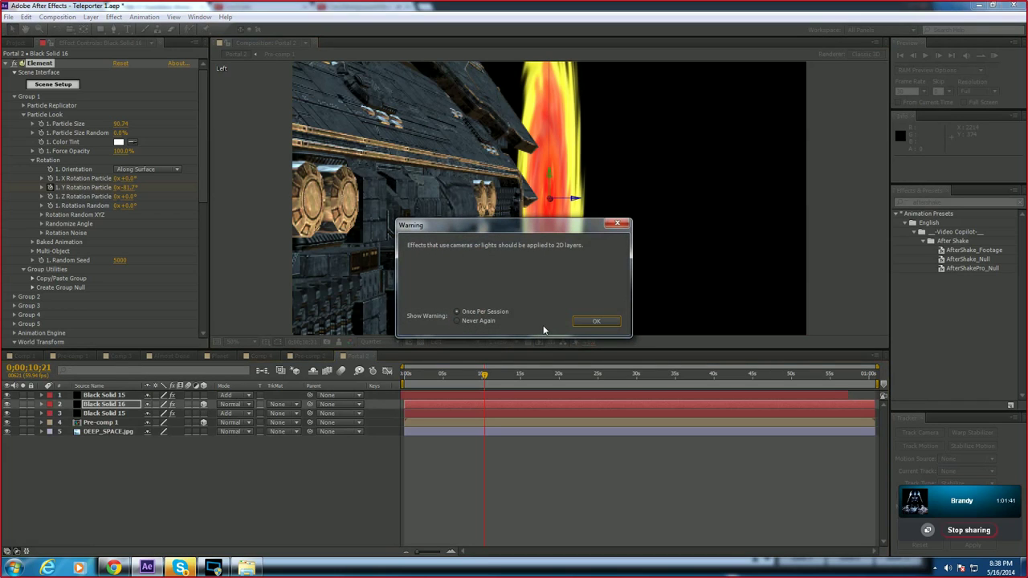
pyautogui.click(595, 321)
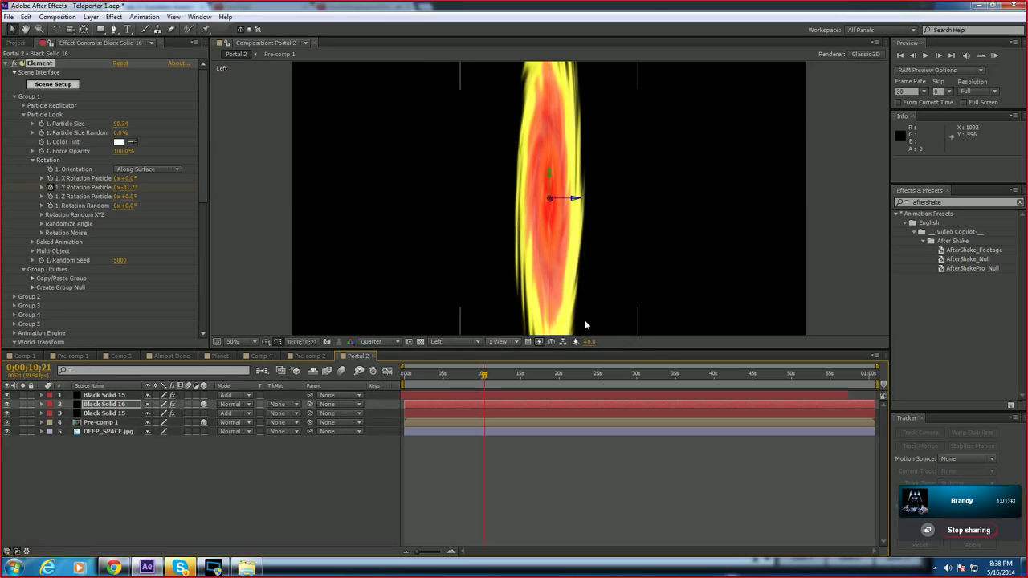
pyautogui.scroll(-3, 512, 239)
pyautogui.scroll(-2, 511, 239)
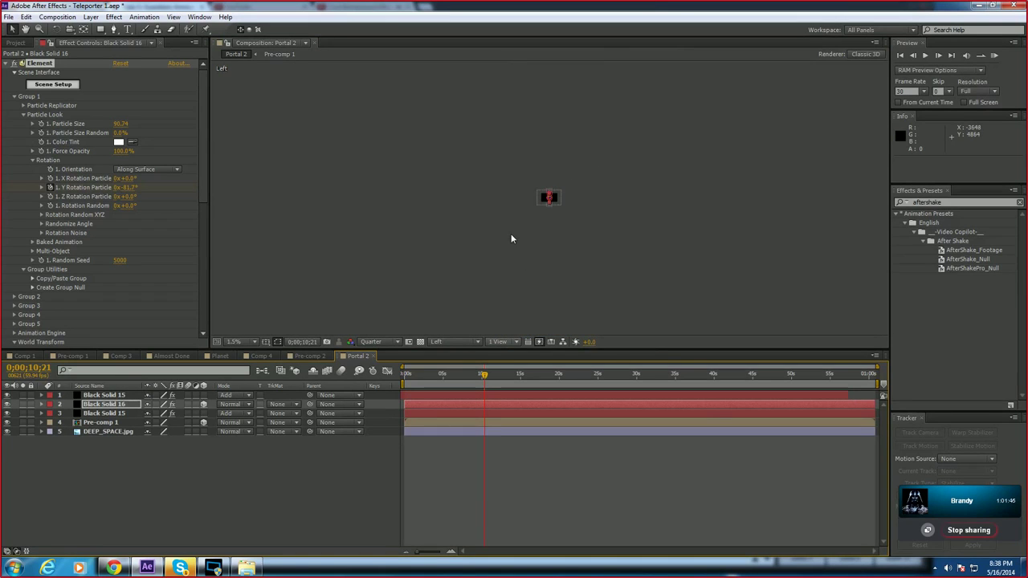
pyautogui.scroll(4, 511, 239)
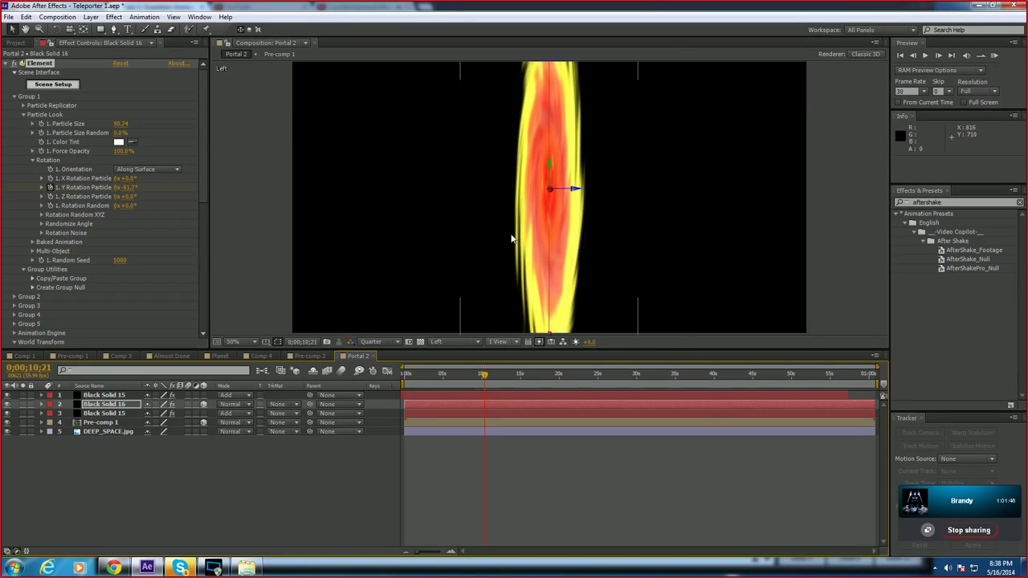
pyautogui.hotkey('ctrl', 'z')
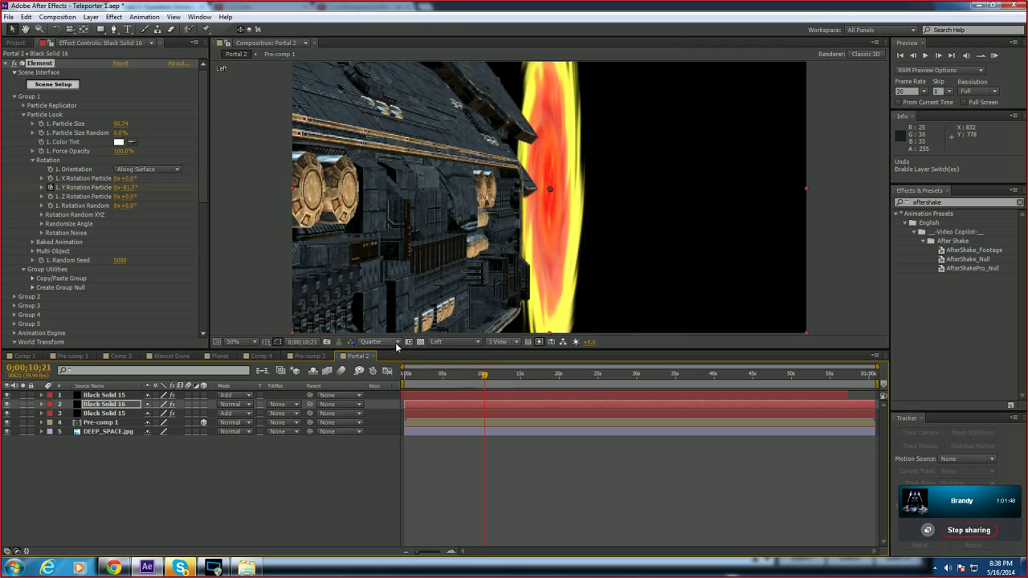
# Step: Show Portal 2 through the Active Camera, play the ship's movement from 10:21, and move to about 11:50
pyautogui.click(468, 343)
pyautogui.click(467, 356)
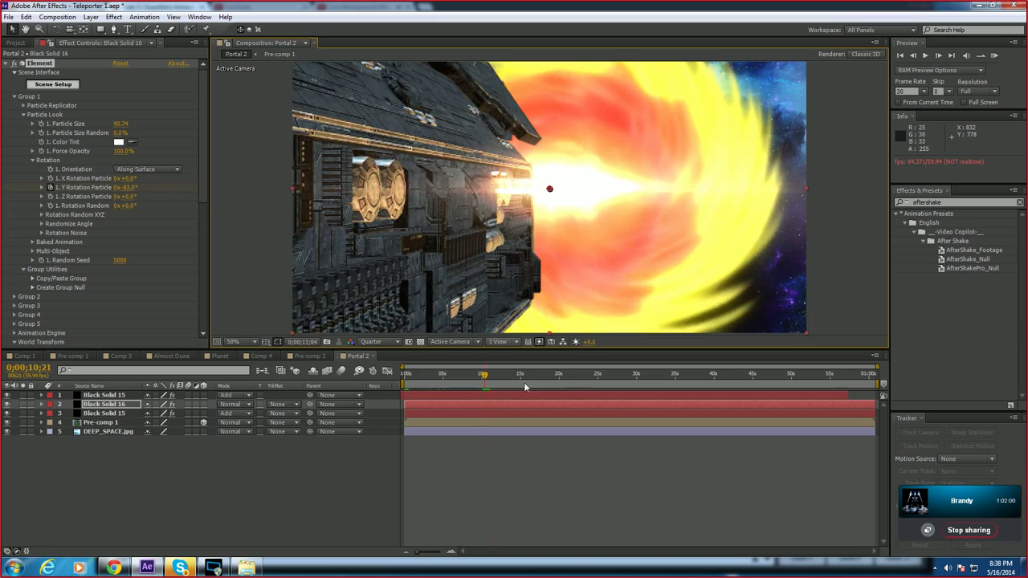
pyautogui.moveTo(492, 376)
pyautogui.mouseDown()
pyautogui.moveTo(531, 376)
pyautogui.moveTo(496, 375)
pyautogui.mouseUp()
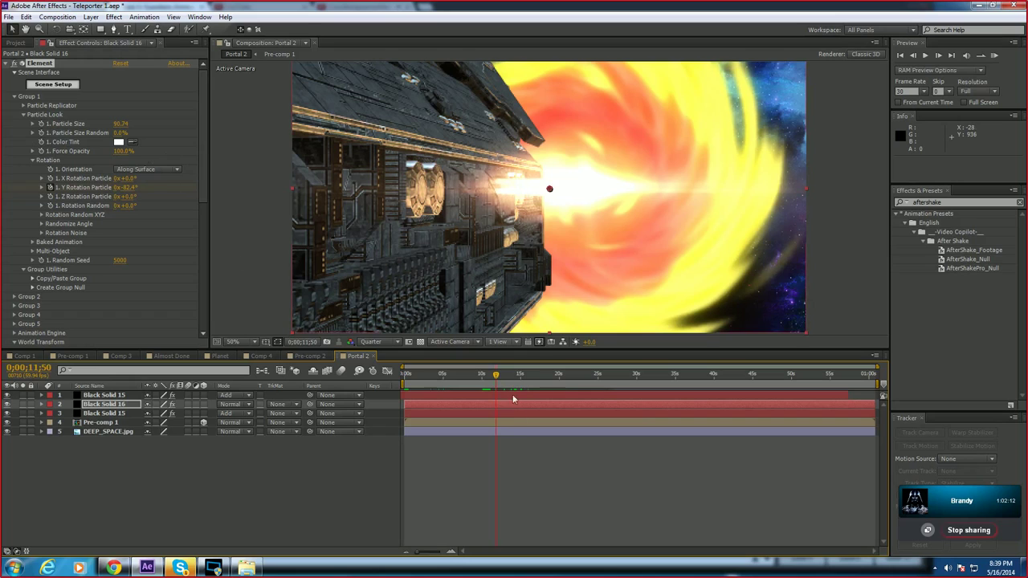
# Step: Try changing Black Solid 16's Y Rotation Particle keyframe at 5:03 to about -72°, and undo the change
pyautogui.click(42, 405)
pyautogui.scroll(1, 878, 430)
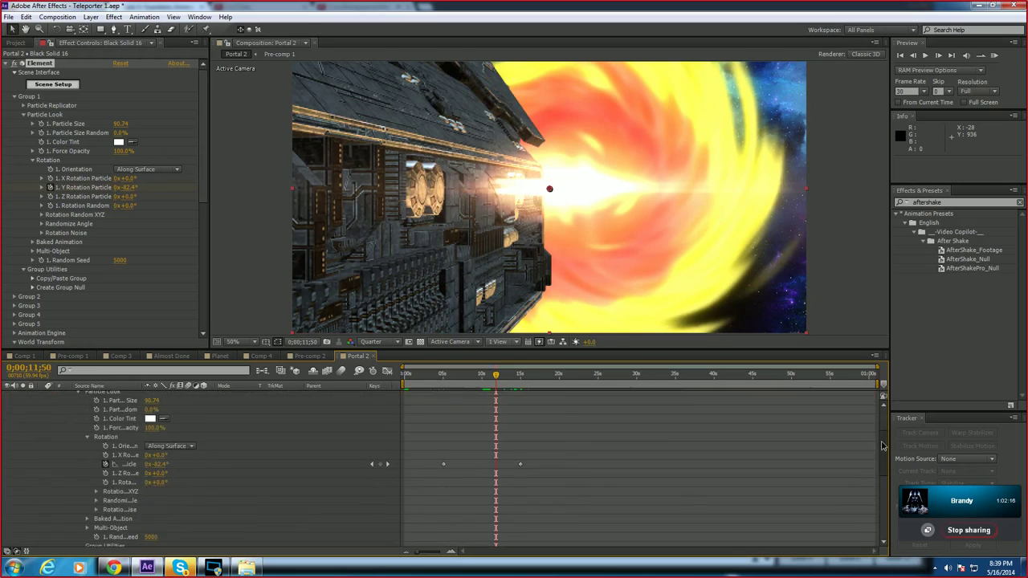
pyautogui.scroll(-2, 884, 424)
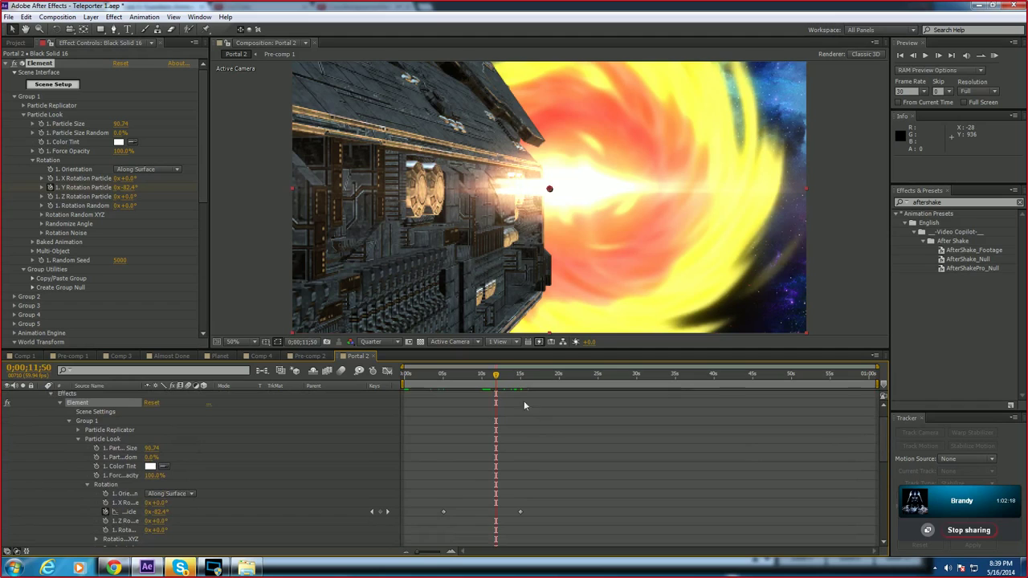
pyautogui.moveTo(502, 379); pyautogui.dragTo(448, 400)
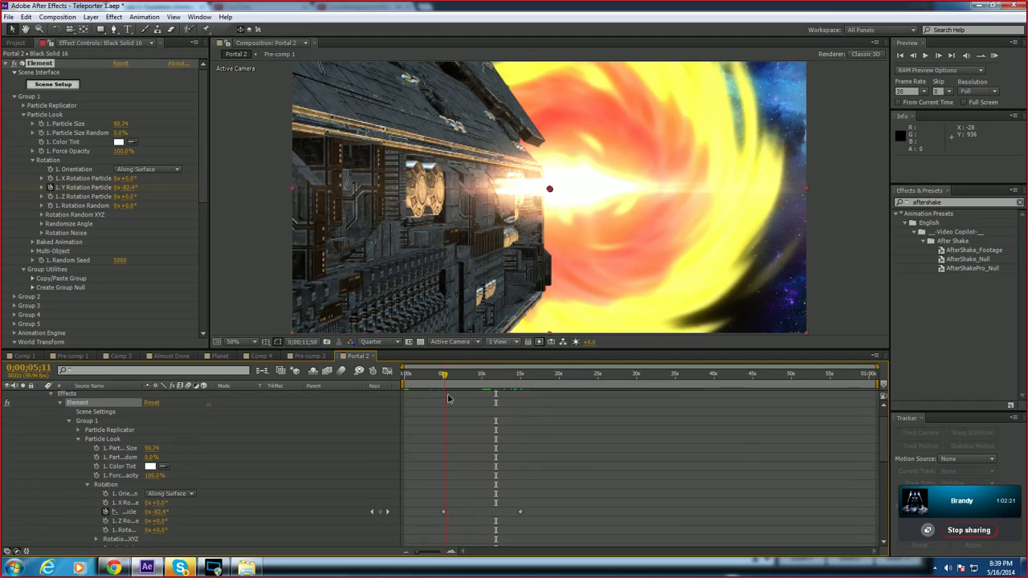
pyautogui.click(445, 513)
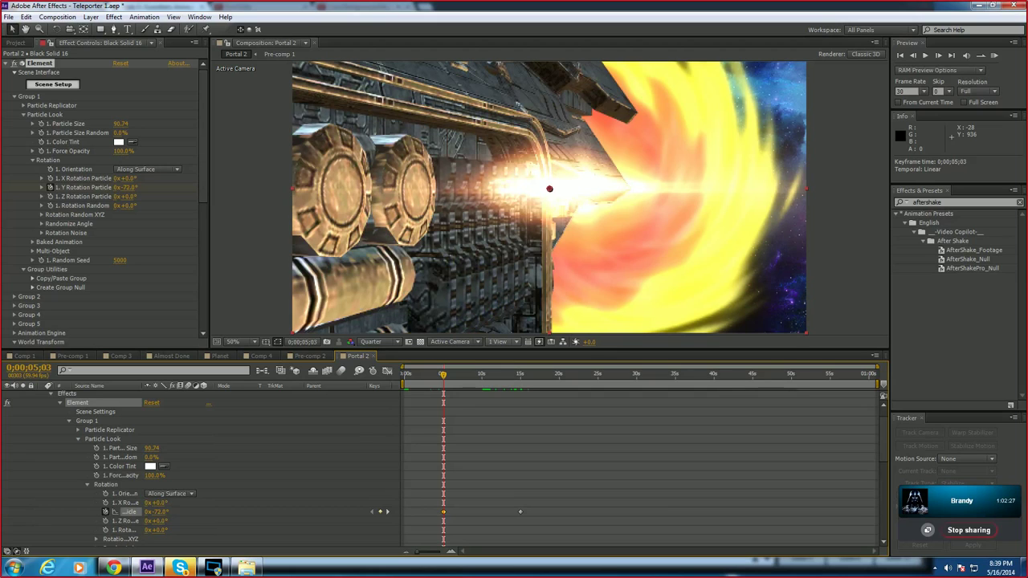
pyautogui.hotkey('ctrl', 'z')
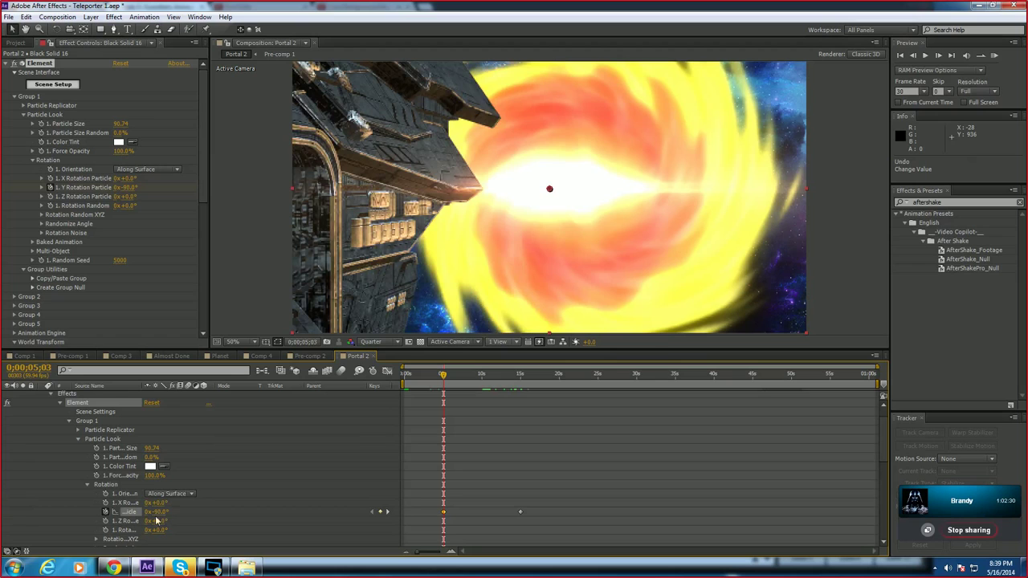
# Step: Move Black Solid 16's World Position XY keyframe at 14:48 to about 13.5 seconds and delete the extra one near 15 seconds
pyautogui.moveTo(442, 374); pyautogui.dragTo(515, 380)
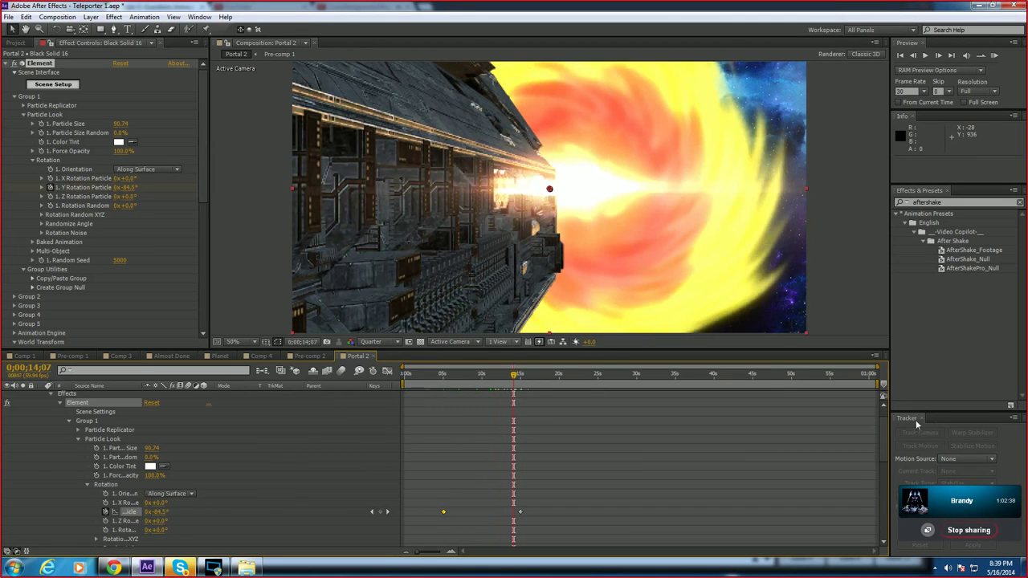
pyautogui.moveTo(884, 425); pyautogui.dragTo(884, 478)
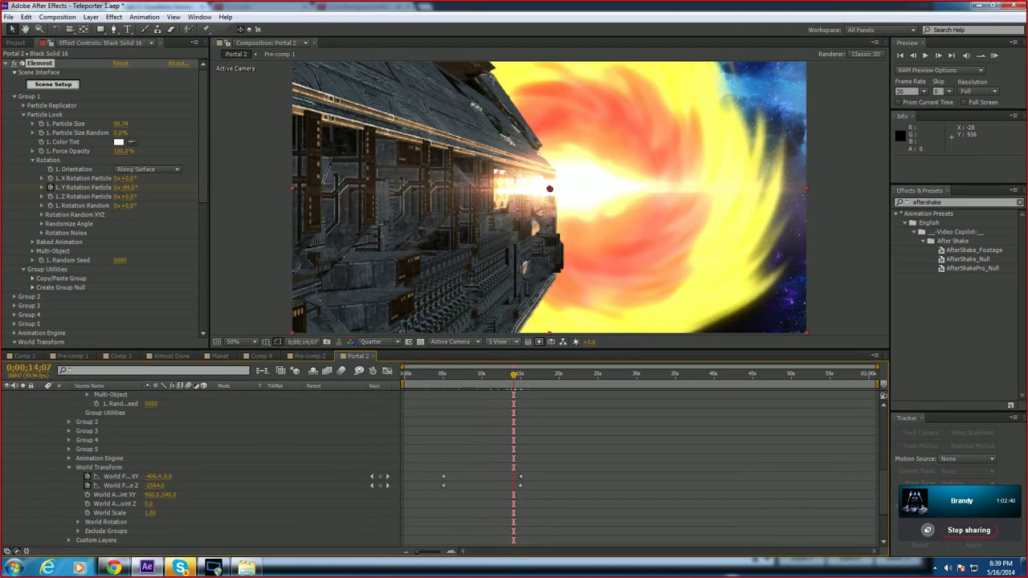
pyautogui.click(520, 476)
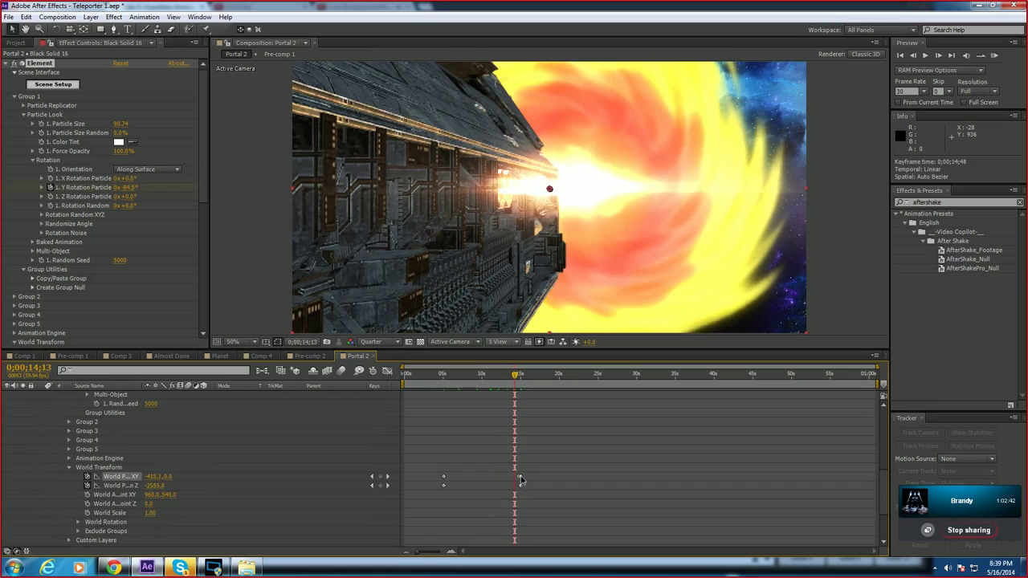
pyautogui.moveTo(520, 477); pyautogui.dragTo(509, 478)
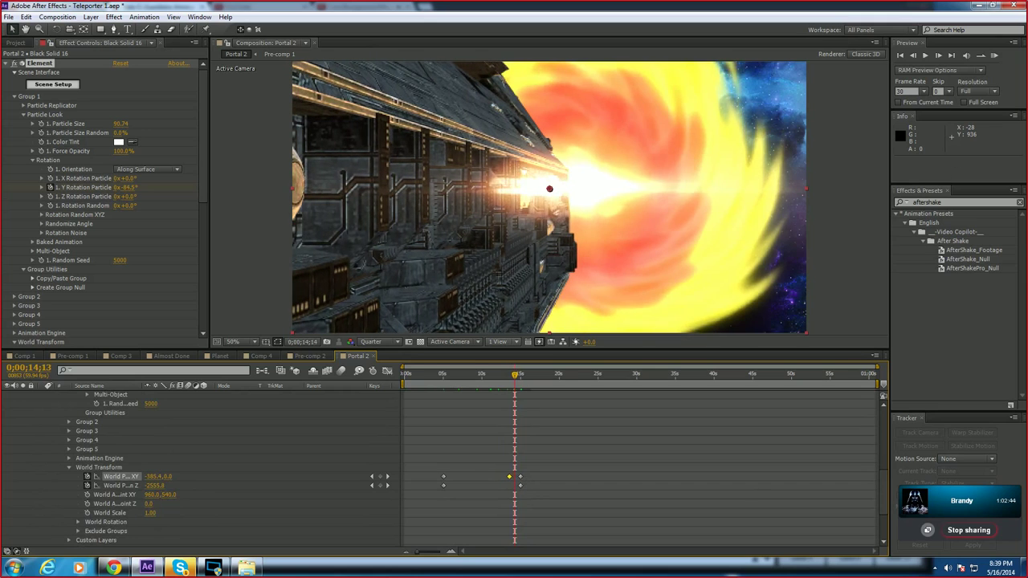
pyautogui.press('space')
pyautogui.click(521, 477)
pyautogui.press('Delete')
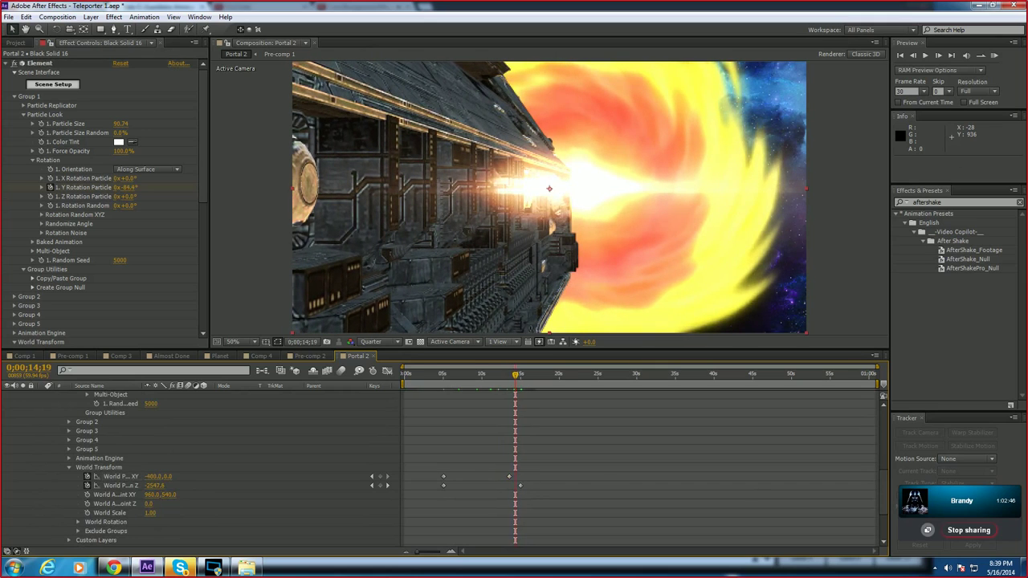
# Step: Try Black Solid 16's second World Position XY keyframe at 14:53, 10:15 and about 23 seconds, and place it at about 18:04
pyautogui.moveTo(509, 476); pyautogui.dragTo(520, 477)
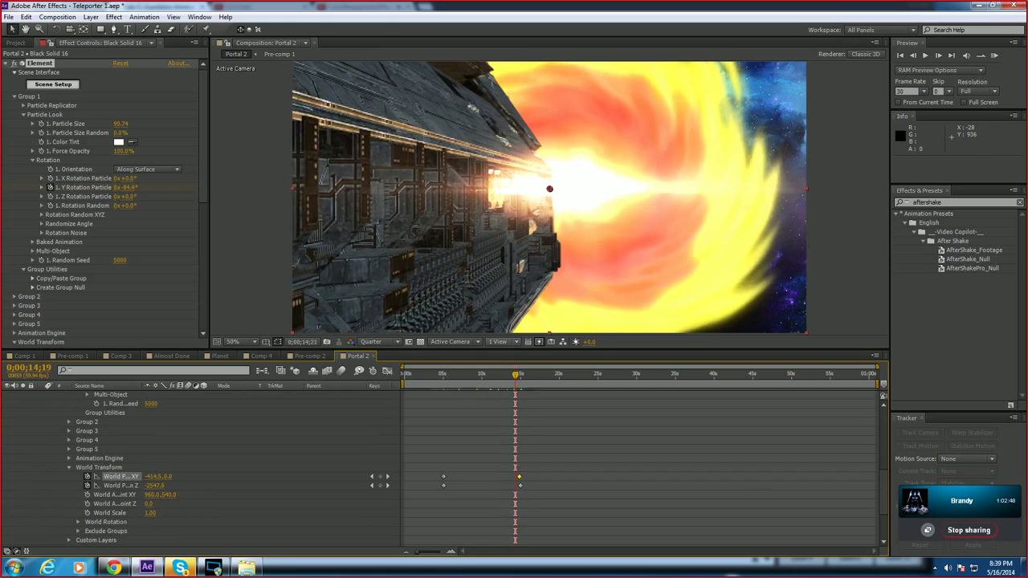
pyautogui.press('space')
pyautogui.click(519, 476)
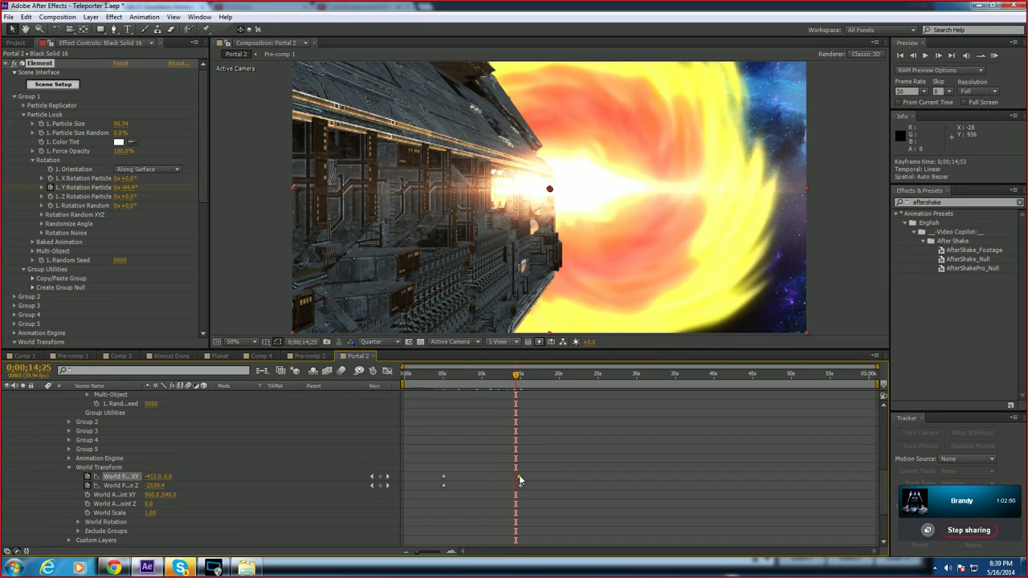
pyautogui.click(520, 486)
pyautogui.moveTo(520, 477); pyautogui.dragTo(503, 478)
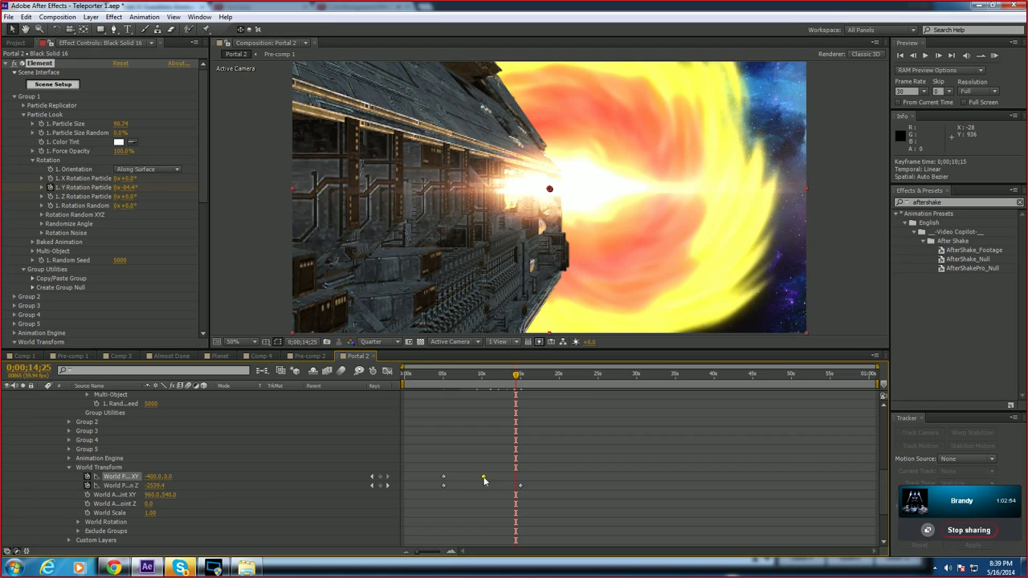
pyautogui.click(471, 448)
pyautogui.moveTo(484, 476); pyautogui.dragTo(584, 475)
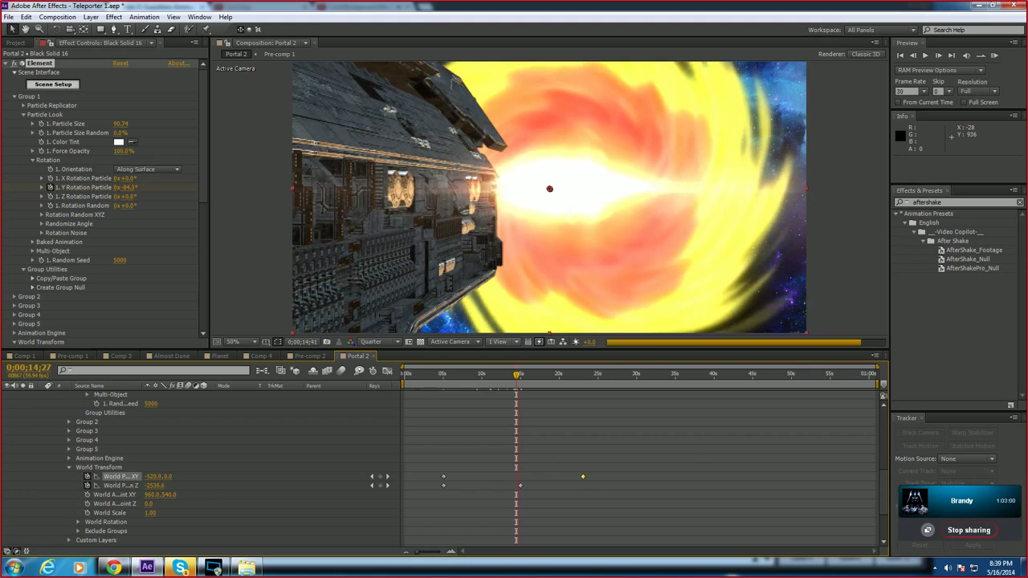
pyautogui.press('space')
pyautogui.moveTo(582, 479); pyautogui.dragTo(542, 483)
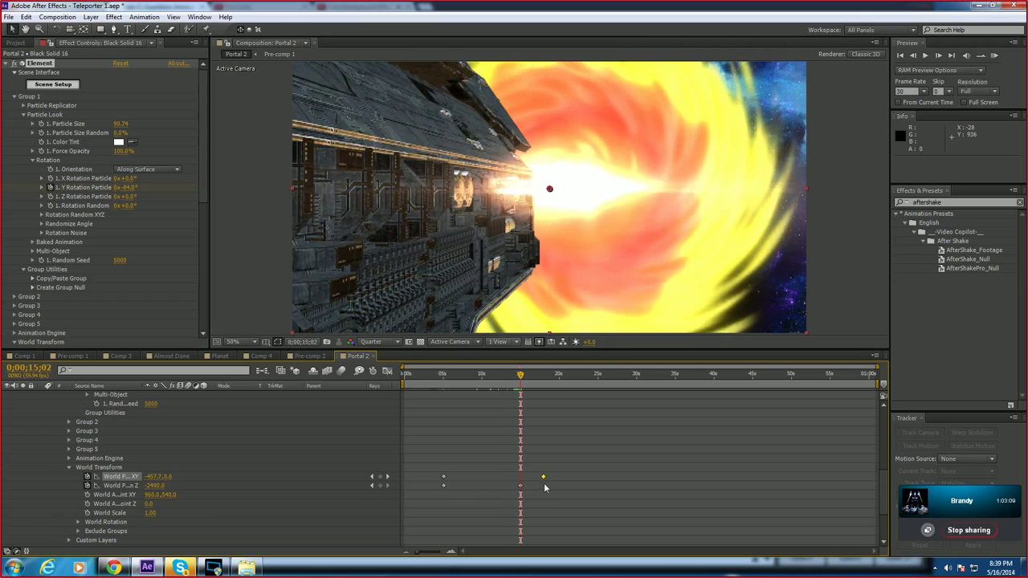
# Step: Retime Black Solid 16's second World Position Z keyframe, placing it at about 18:49
pyautogui.moveTo(522, 486); pyautogui.dragTo(580, 485)
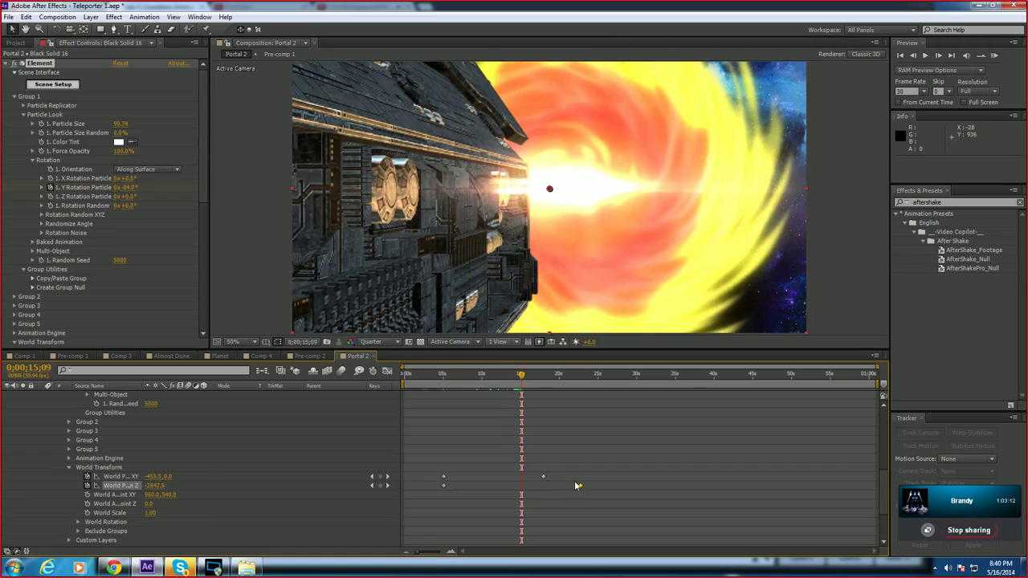
pyautogui.moveTo(576, 486); pyautogui.dragTo(493, 487)
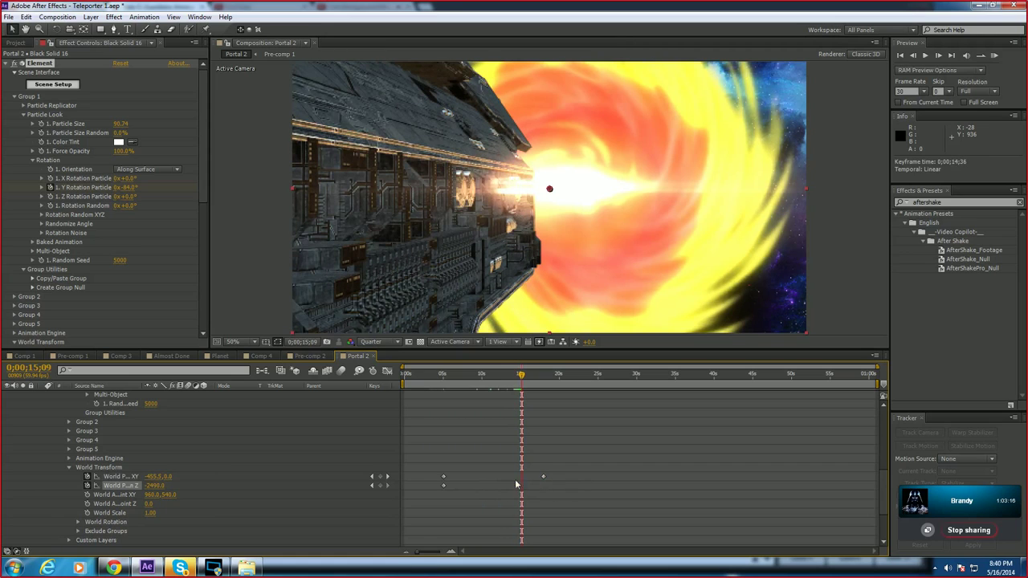
pyautogui.moveTo(522, 376); pyautogui.dragTo(482, 392)
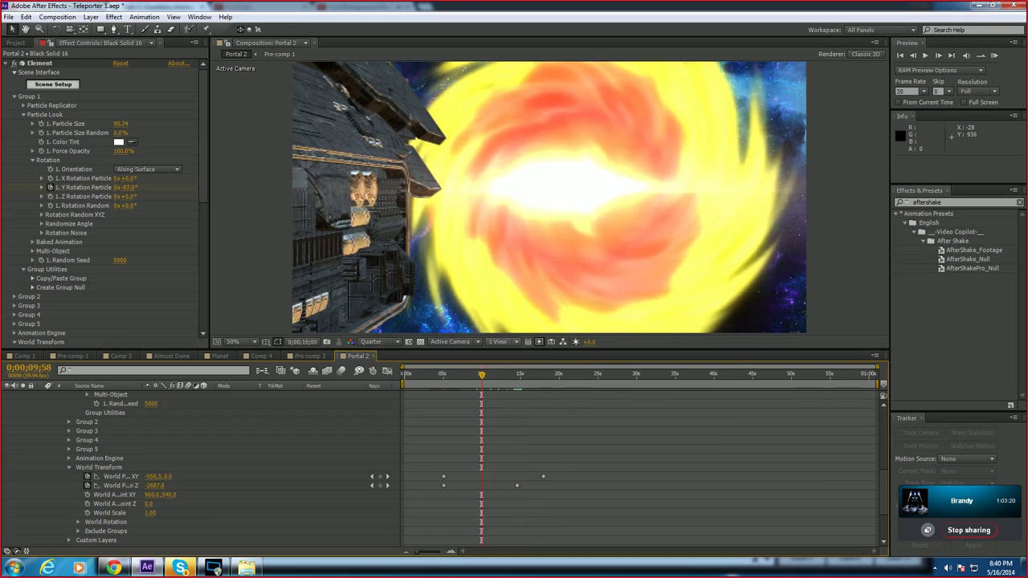
pyautogui.moveTo(518, 486); pyautogui.dragTo(551, 488)
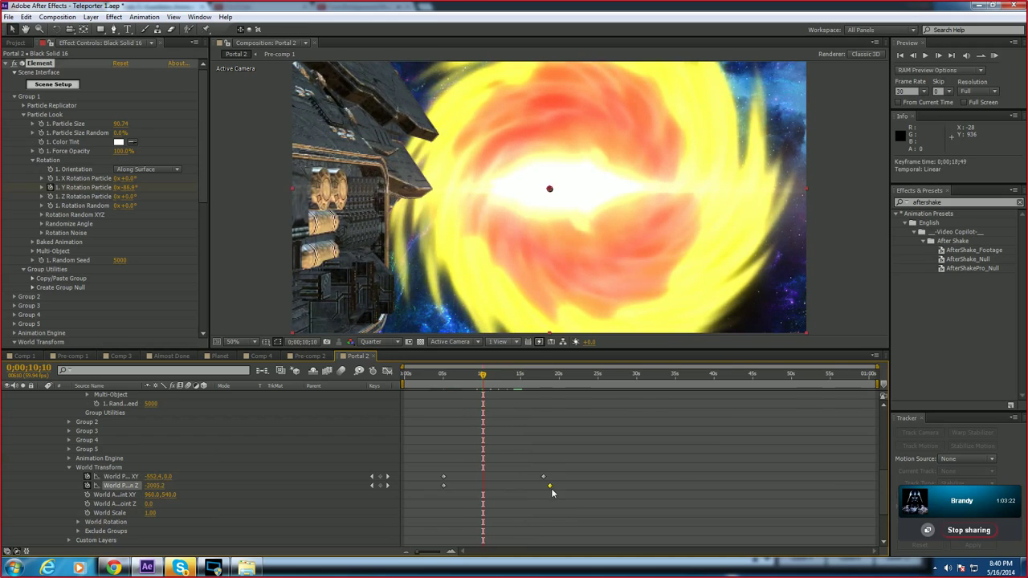
# Step: Move Black Solid 16's second World Position XY keyframe to about 23 seconds and play the ship's movement from 10:15 and 17:06
pyautogui.click(545, 476)
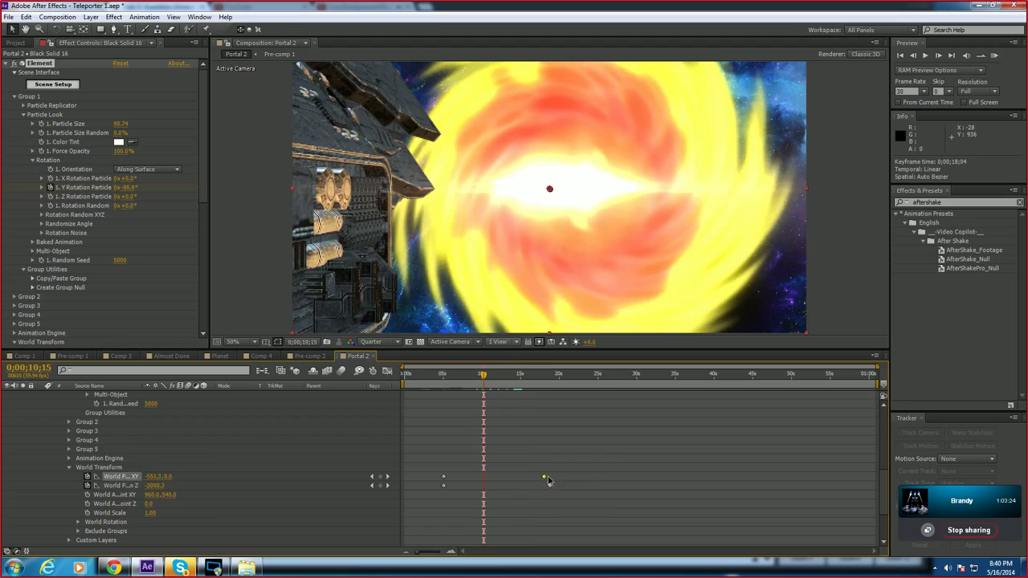
pyautogui.press('space')
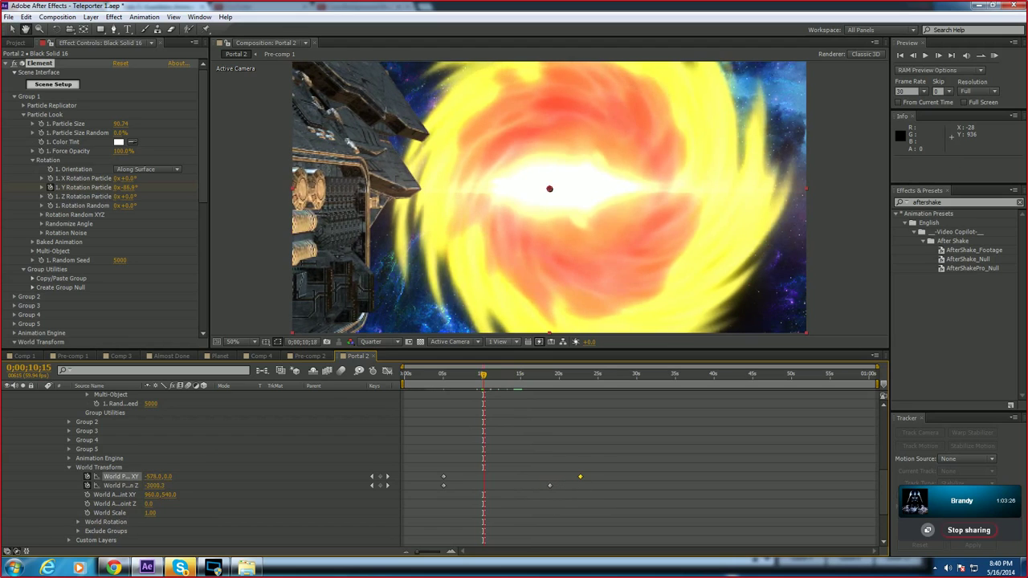
pyautogui.click(538, 377)
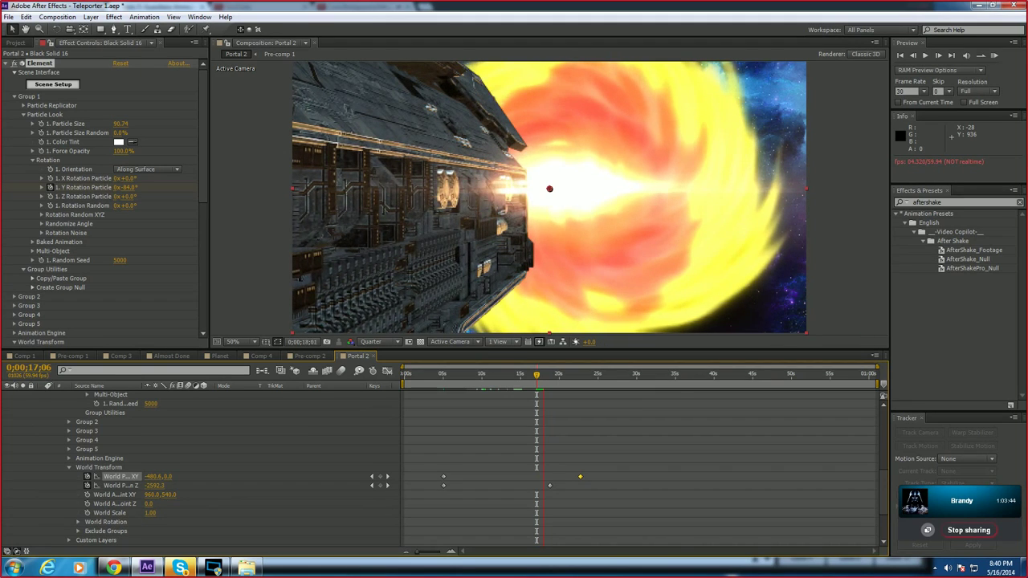
# Step: Move Black Solid 16's second Y Rotation Particle keyframe to about 18:02 and set its rotation to about -96°
pyautogui.moveTo(887, 486); pyautogui.dragTo(883, 398)
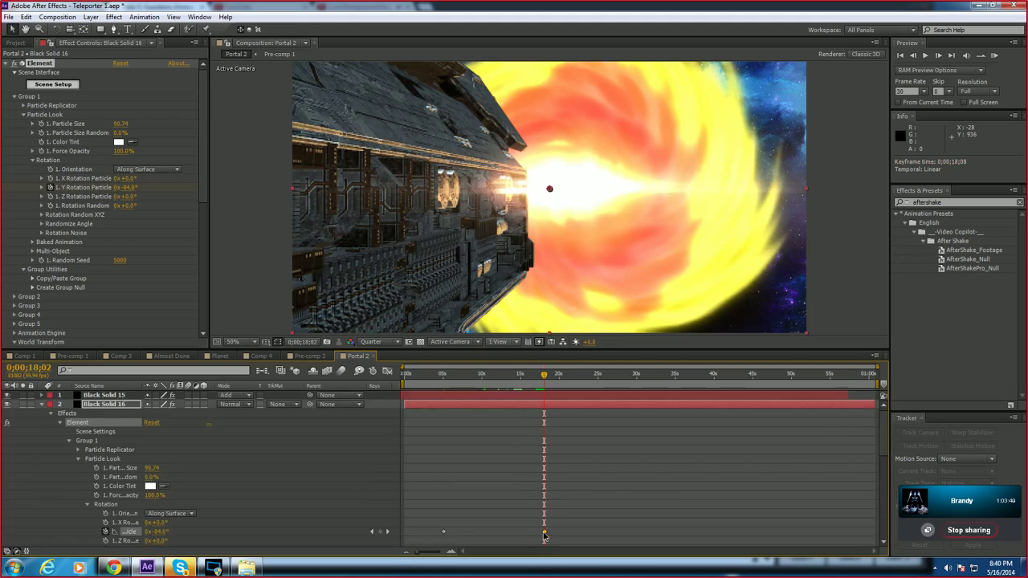
pyautogui.click(545, 532)
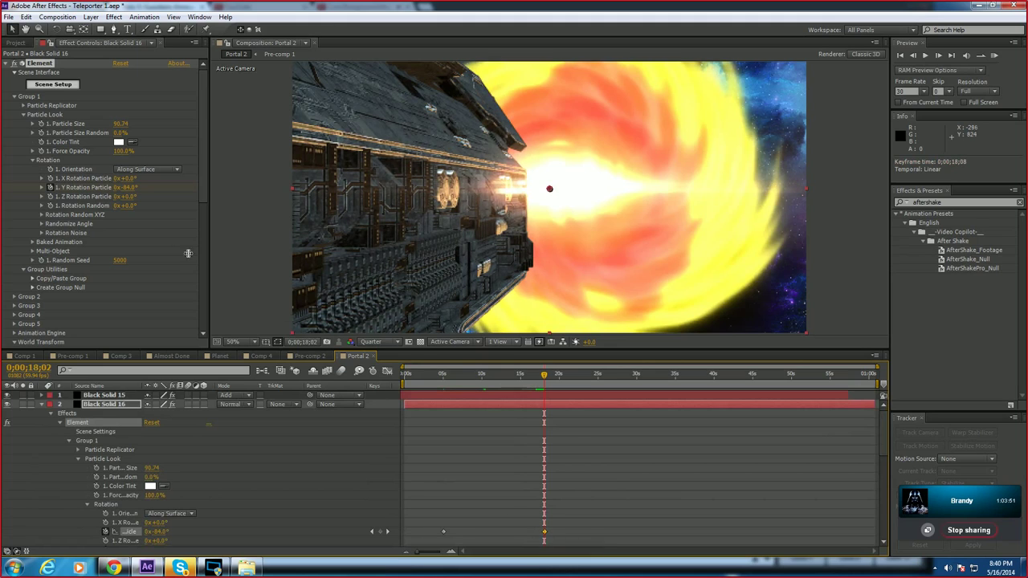
pyautogui.doubleClick(545, 532)
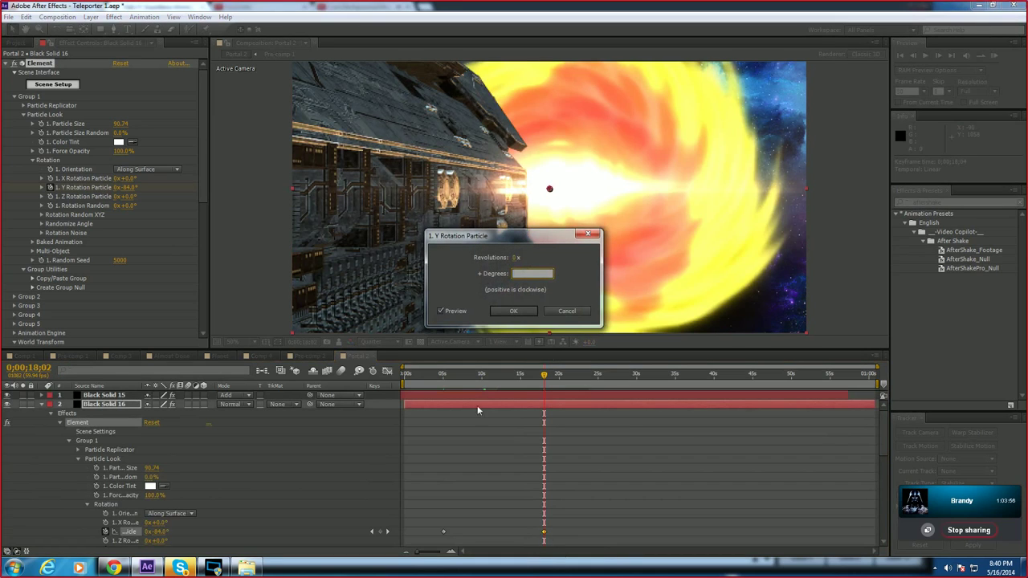
pyautogui.click(564, 313)
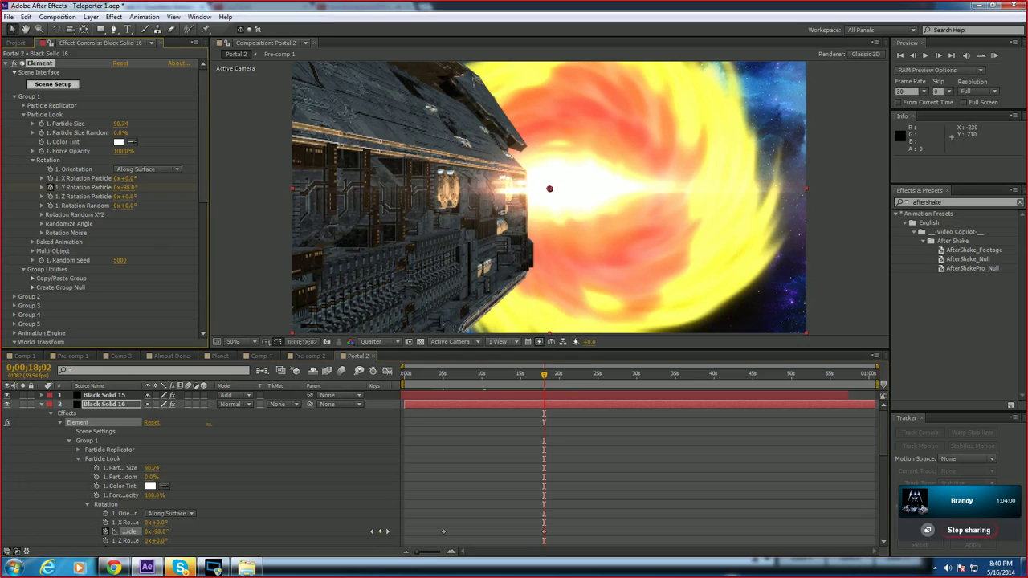
pyautogui.moveTo(130, 188); pyautogui.dragTo(120, 191)
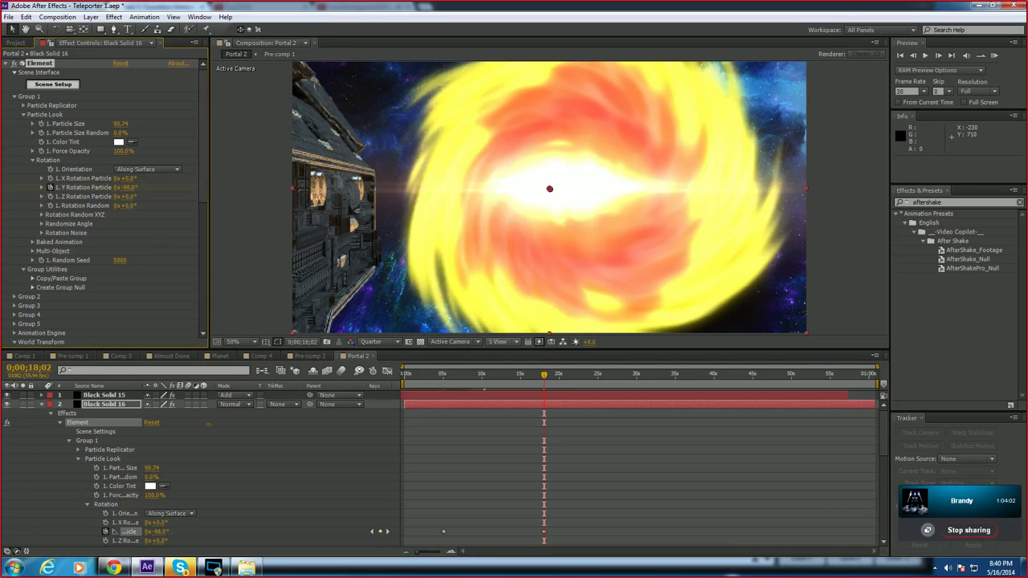
# Step: Undo the last rotation change, try -90° for Black Solid 16's Y Rotation Particle keyframe at 18:02, and set it to -86°
pyautogui.hotkey('ctrl', 'z')
pyautogui.click(130, 187)
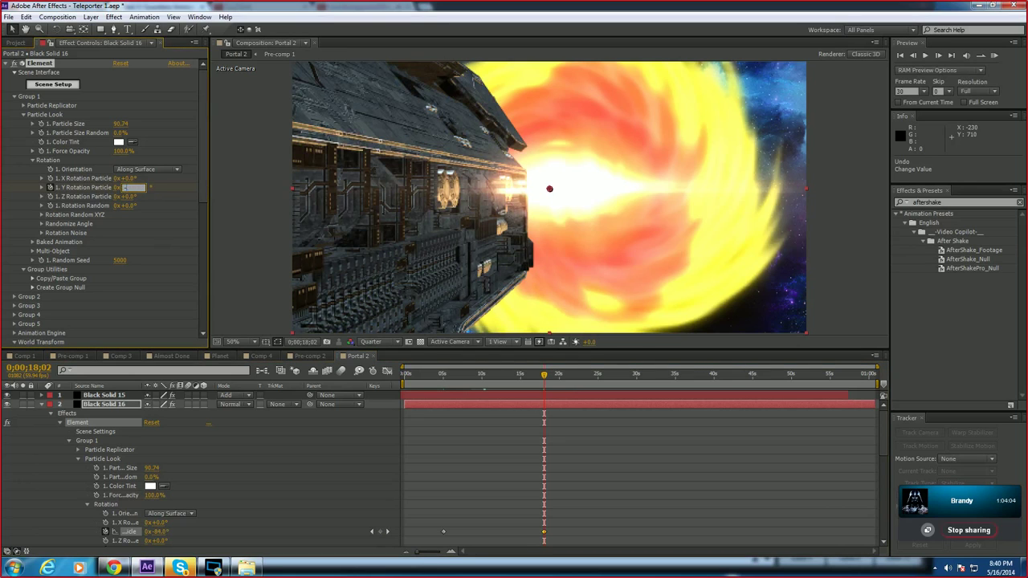
pyautogui.write('-90')
pyautogui.press('Return')
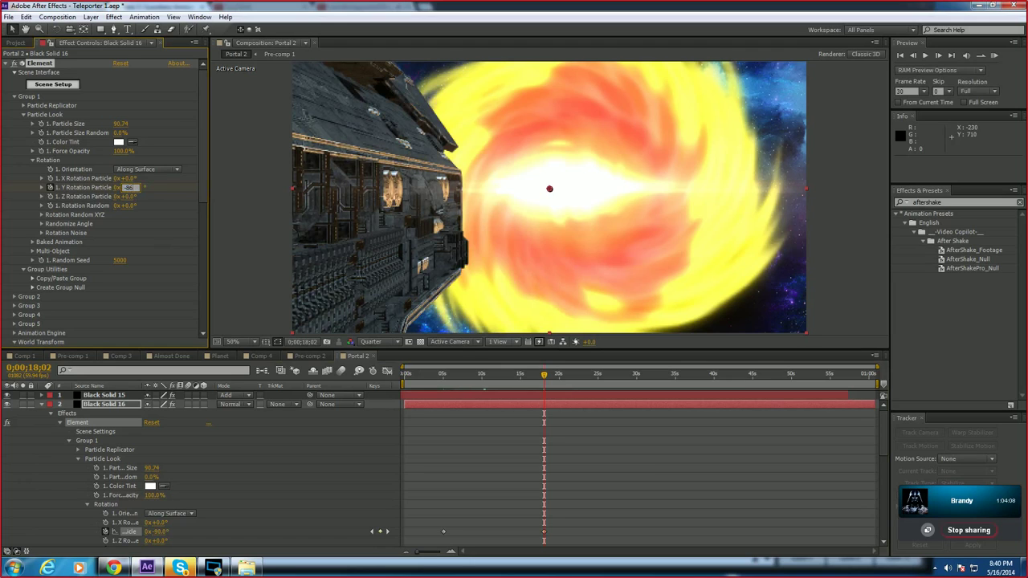
pyautogui.press('Return')
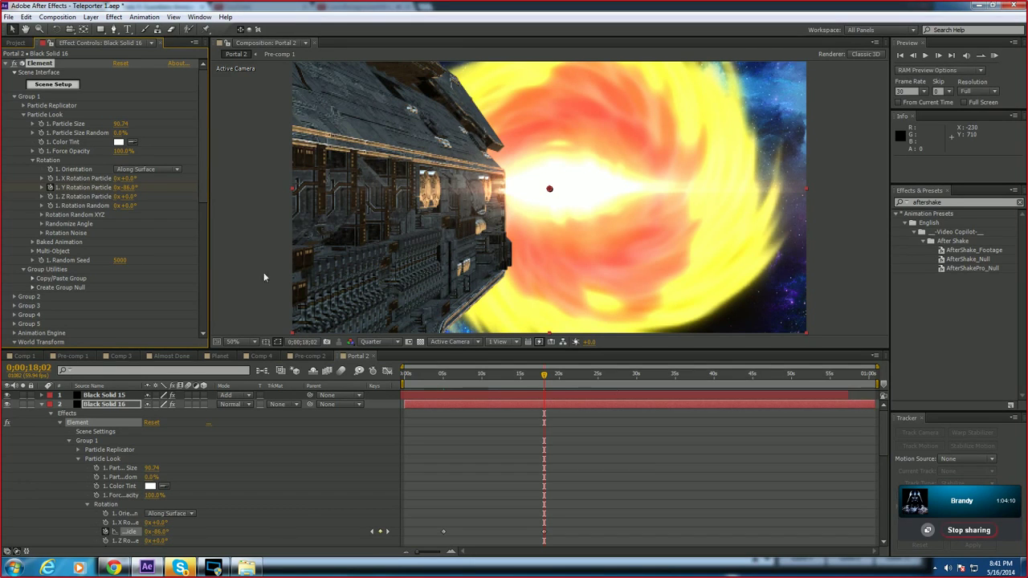
pyautogui.click(544, 531)
pyautogui.doubleClick(549, 533)
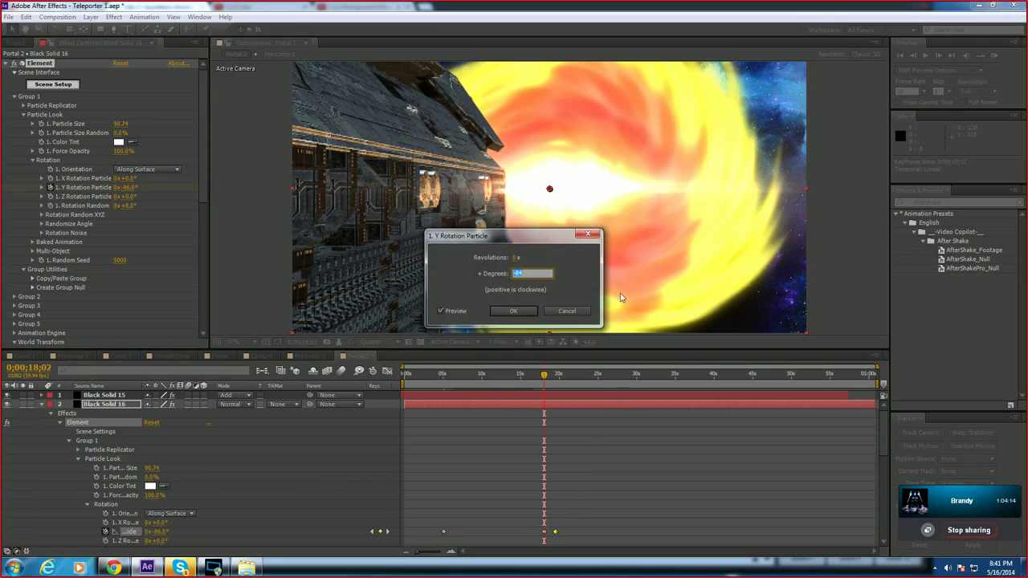
pyautogui.click(587, 236)
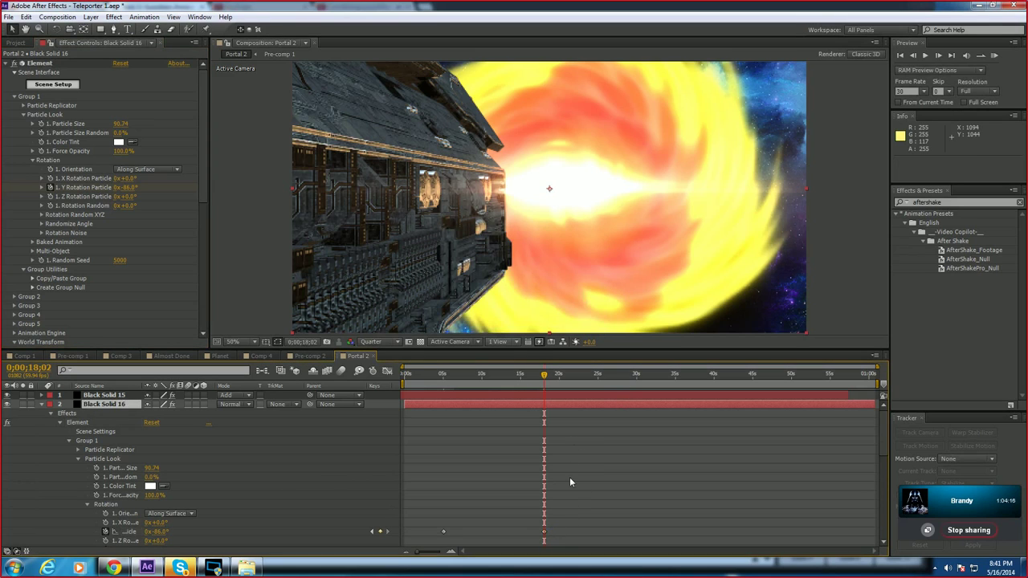
# Step: Play the ship's movement toward the portal from about 16:15
pyautogui.click(531, 374)
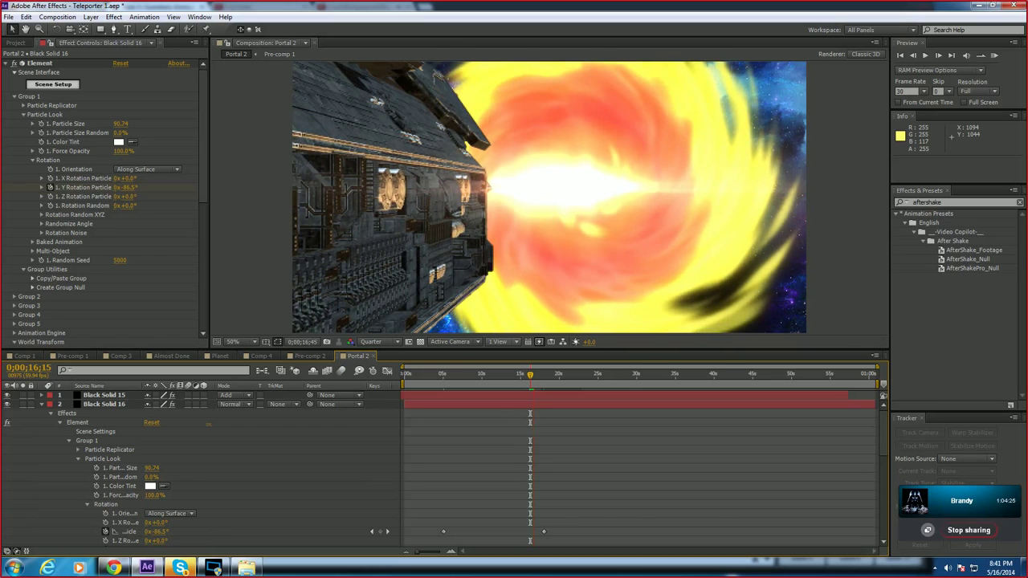
pyautogui.press('space')
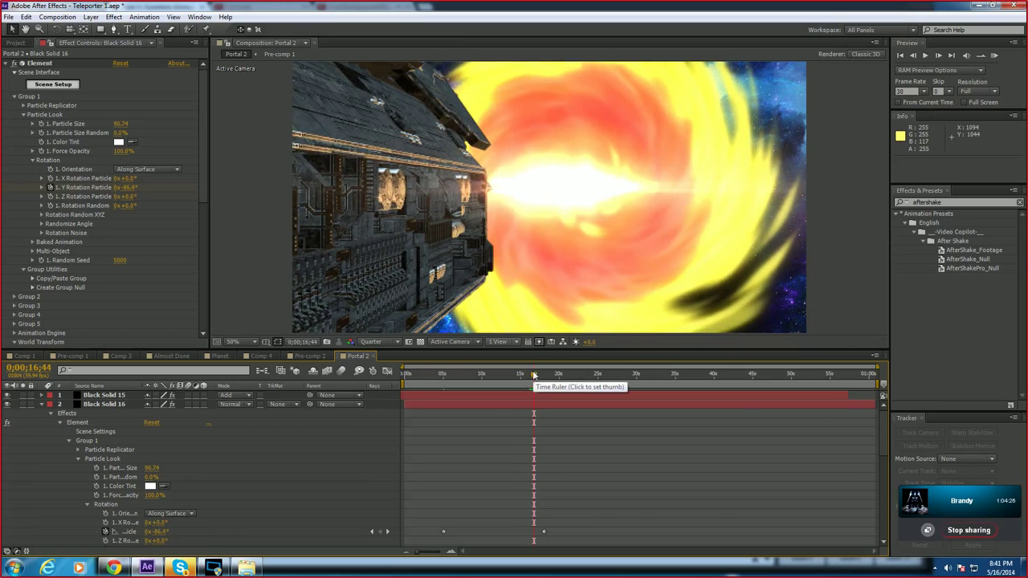
pyautogui.moveTo(882, 416); pyautogui.dragTo(882, 487)
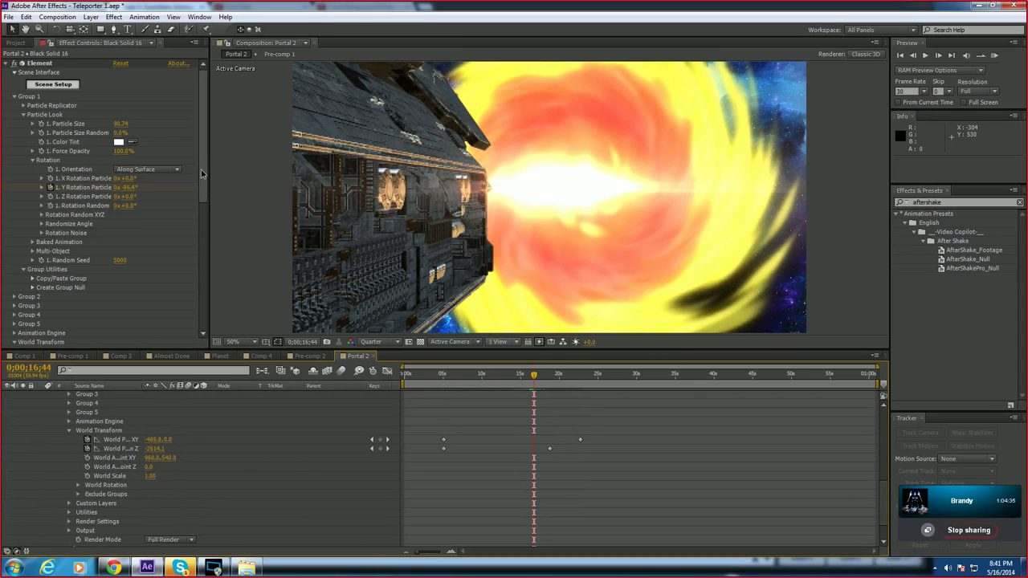
pyautogui.scroll(-5, 105, 215)
pyautogui.click(118, 209)
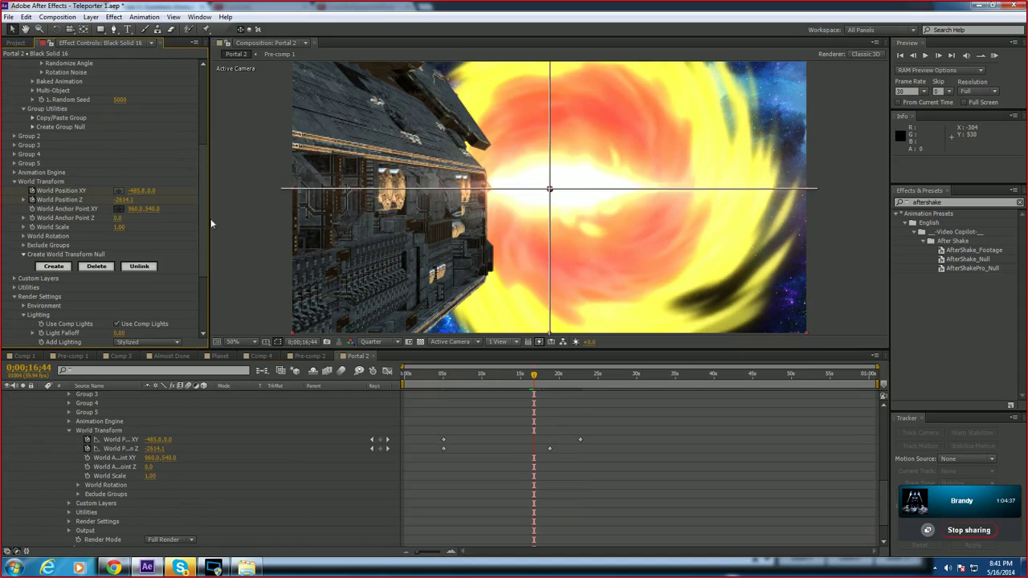
pyautogui.click(627, 195)
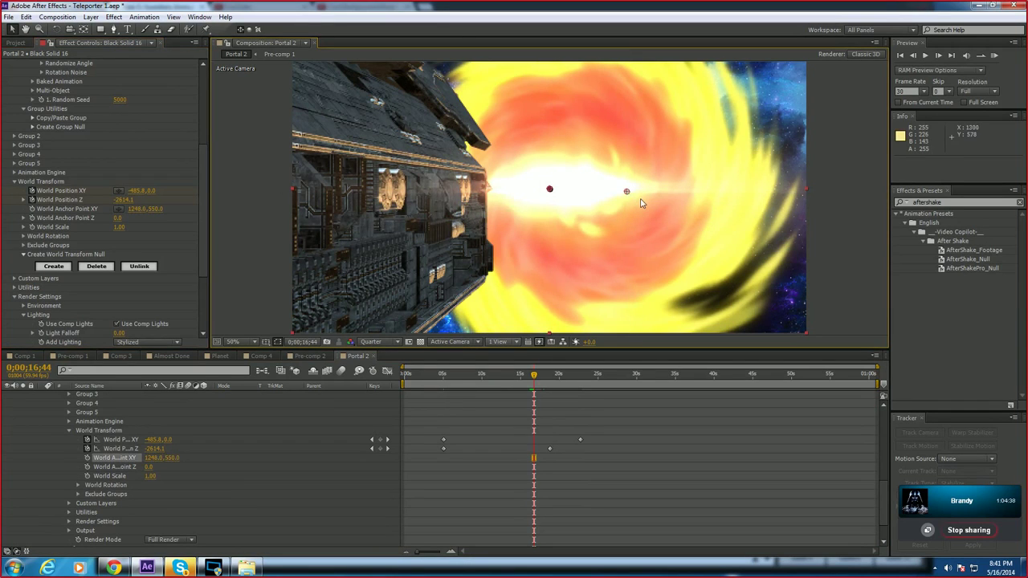
pyautogui.hotkey('ctrl', 'z')
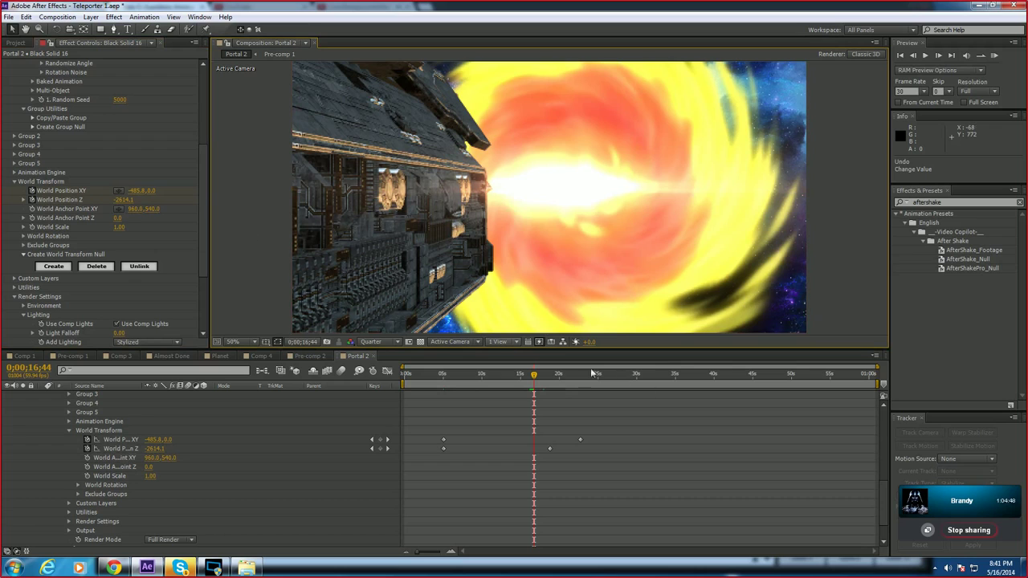
# Step: Remove the World Position XY and World Position Z animation from the ship layer's Element effect at about 0;00;08;50
pyautogui.moveTo(535, 376); pyautogui.dragTo(470, 372)
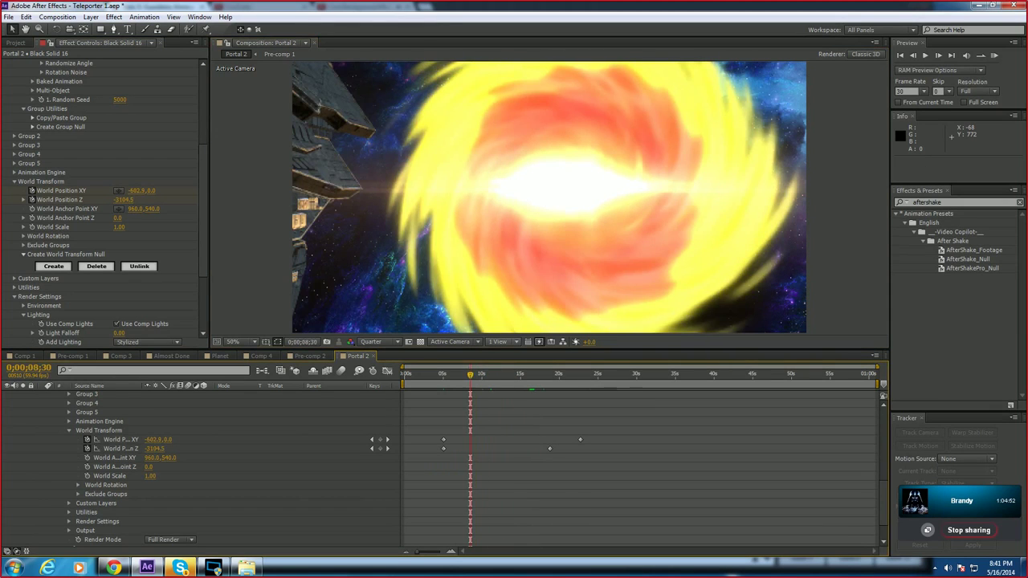
pyautogui.press('space')
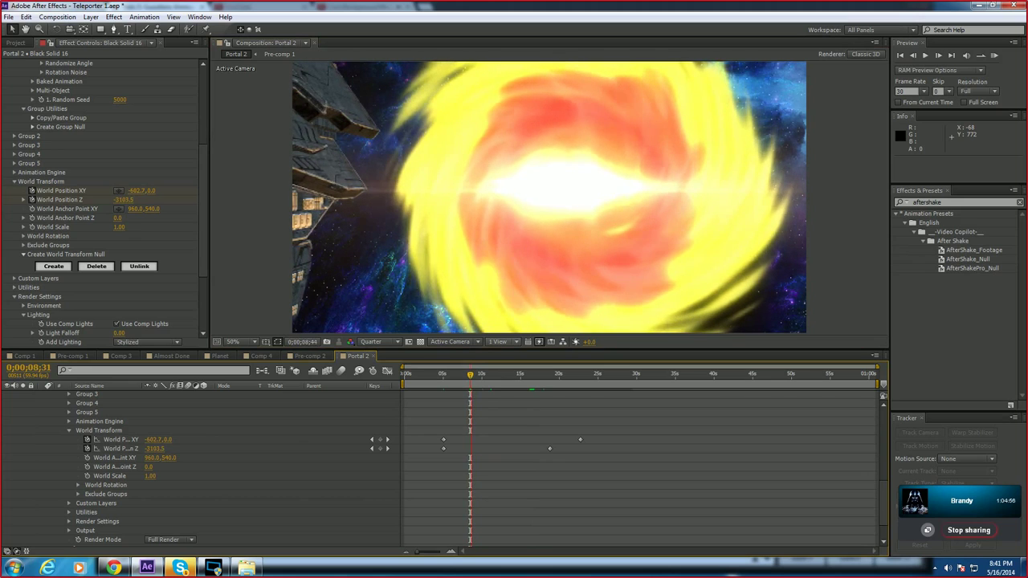
pyautogui.press('space')
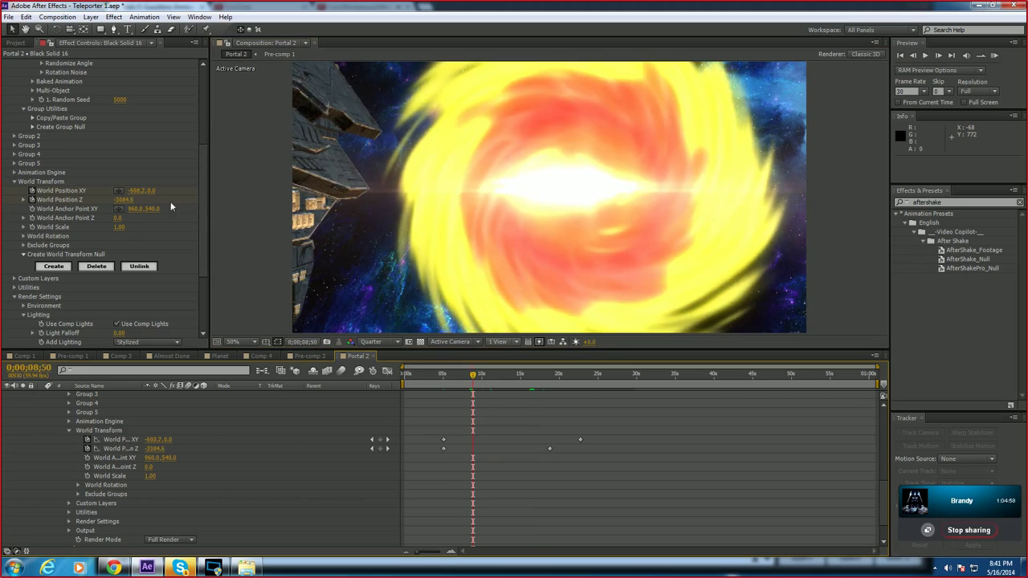
pyautogui.click(32, 190)
pyautogui.click(33, 199)
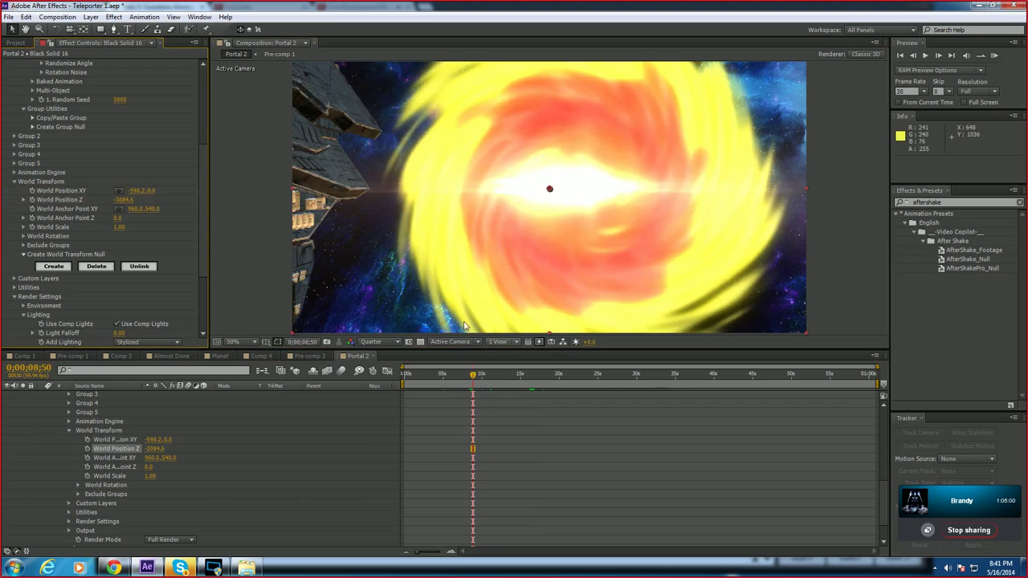
# Step: At 0;00;05;11, set the ship's World Position Z to -2224.6 and its World Position XY to -341.2, 0.0
pyautogui.moveTo(472, 382); pyautogui.dragTo(575, 380)
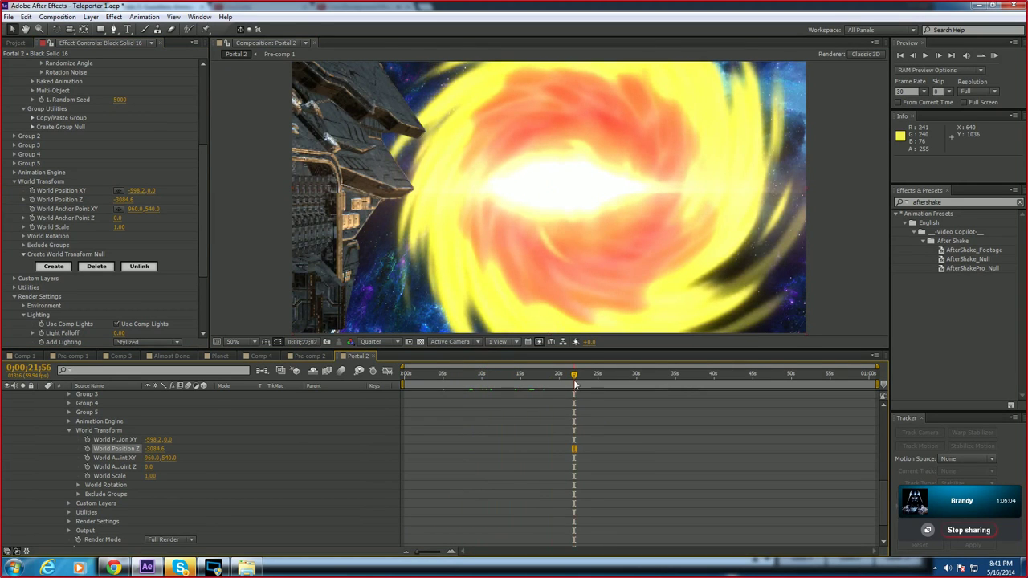
pyautogui.press('pagedown')
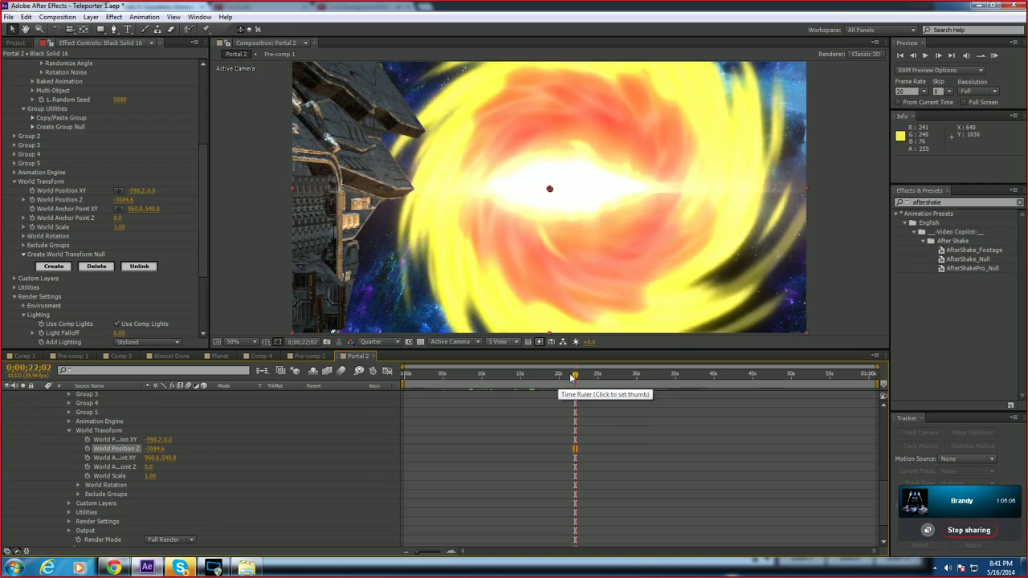
pyautogui.press('pagedown')
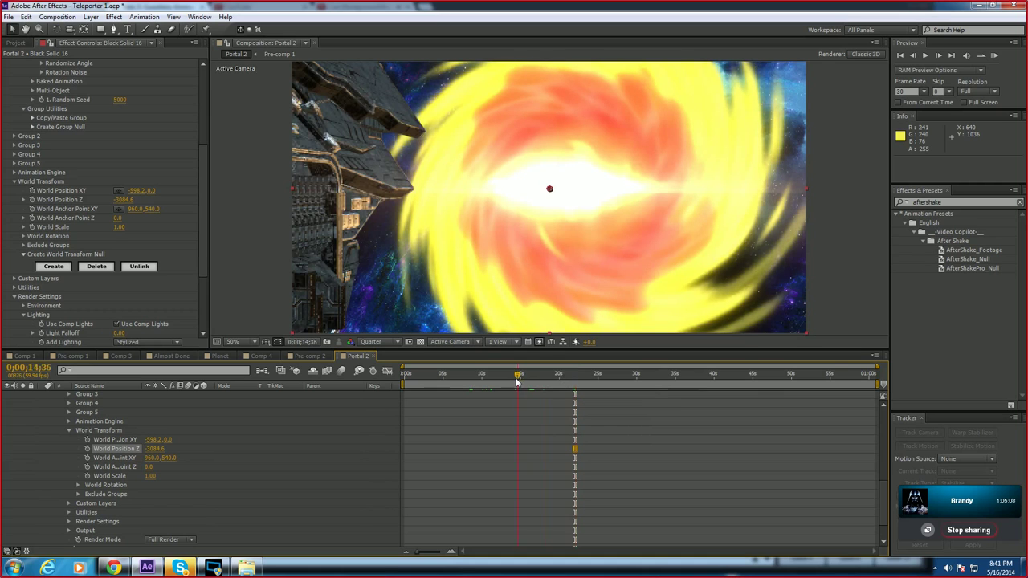
pyautogui.press('space')
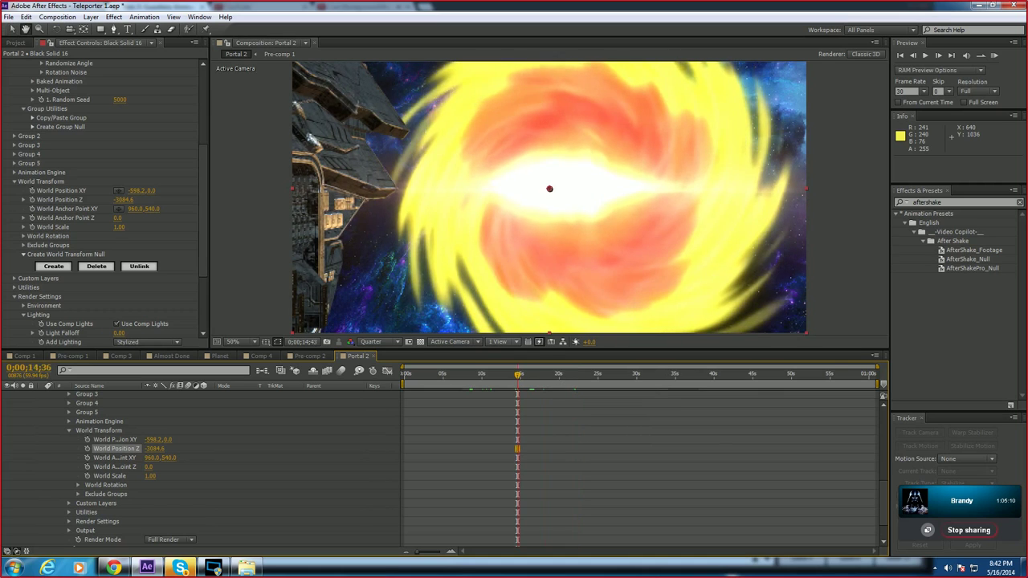
pyautogui.moveTo(517, 377); pyautogui.dragTo(456, 382)
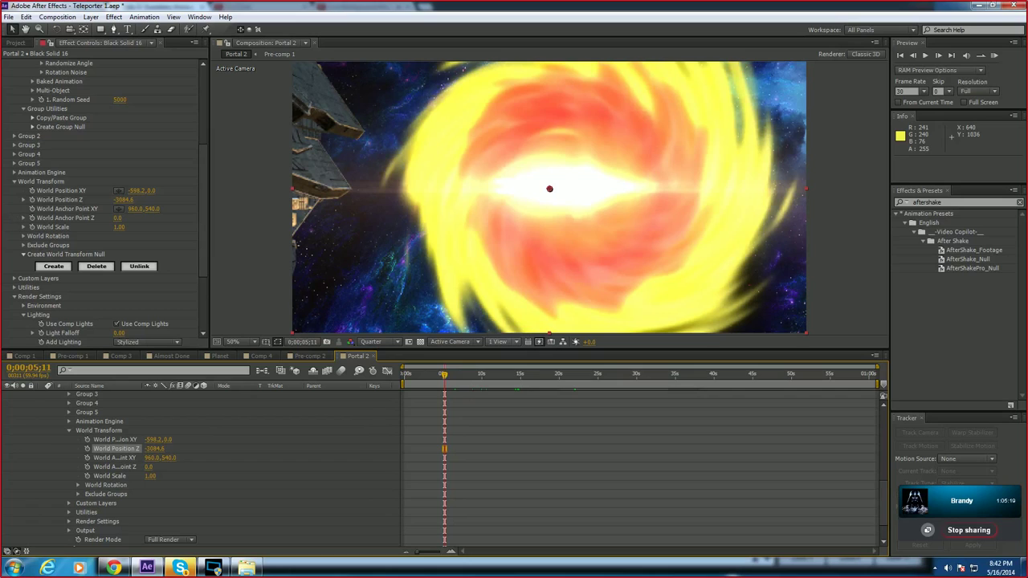
pyautogui.moveTo(124, 199); pyautogui.dragTo(148, 199)
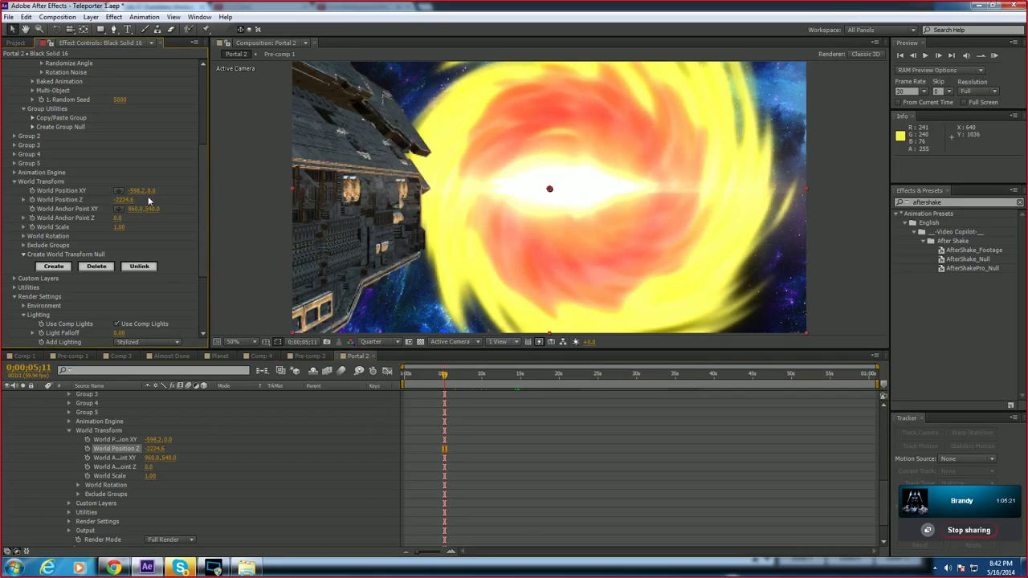
pyautogui.moveTo(125, 190); pyautogui.dragTo(155, 192)
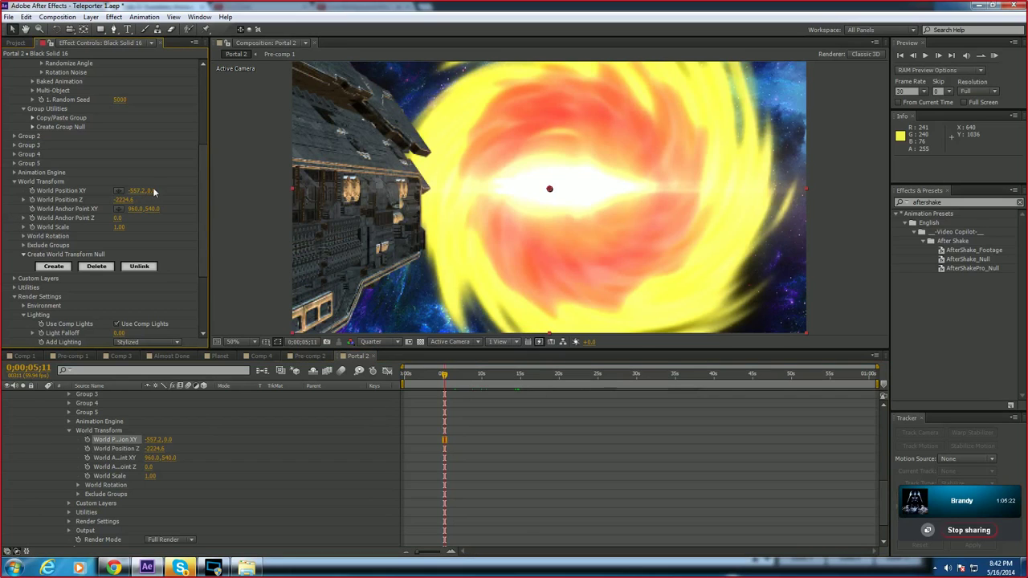
pyautogui.click(156, 192)
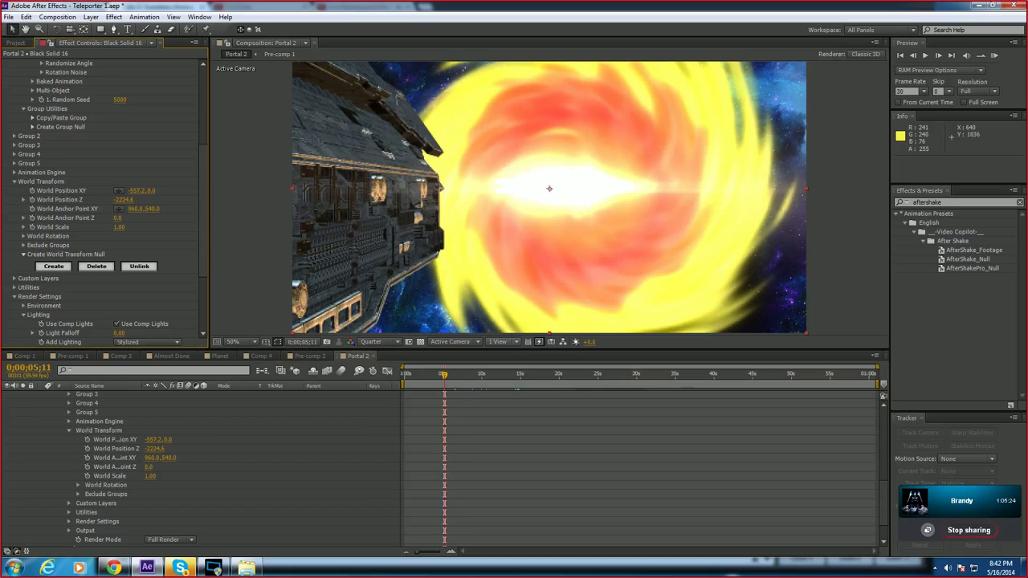
pyautogui.moveTo(135, 191); pyautogui.dragTo(160, 189)
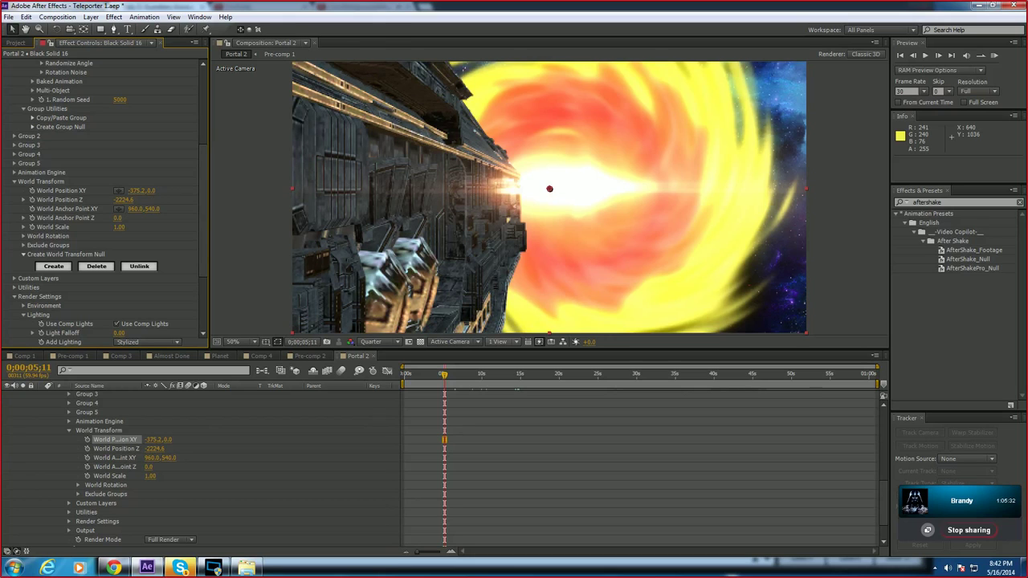
pyautogui.moveTo(138, 191); pyautogui.dragTo(142, 191)
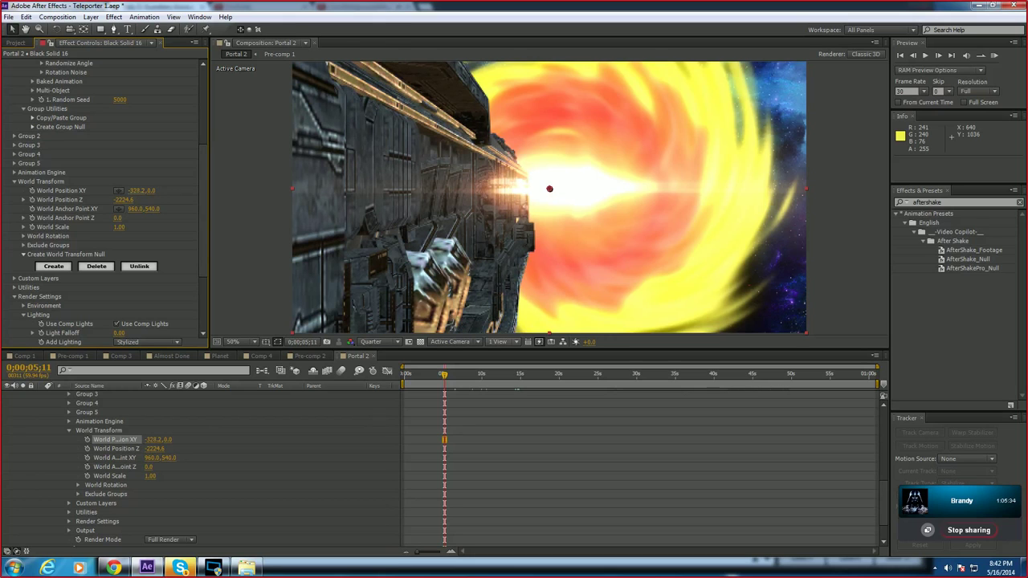
pyautogui.moveTo(142, 190); pyautogui.dragTo(139, 190)
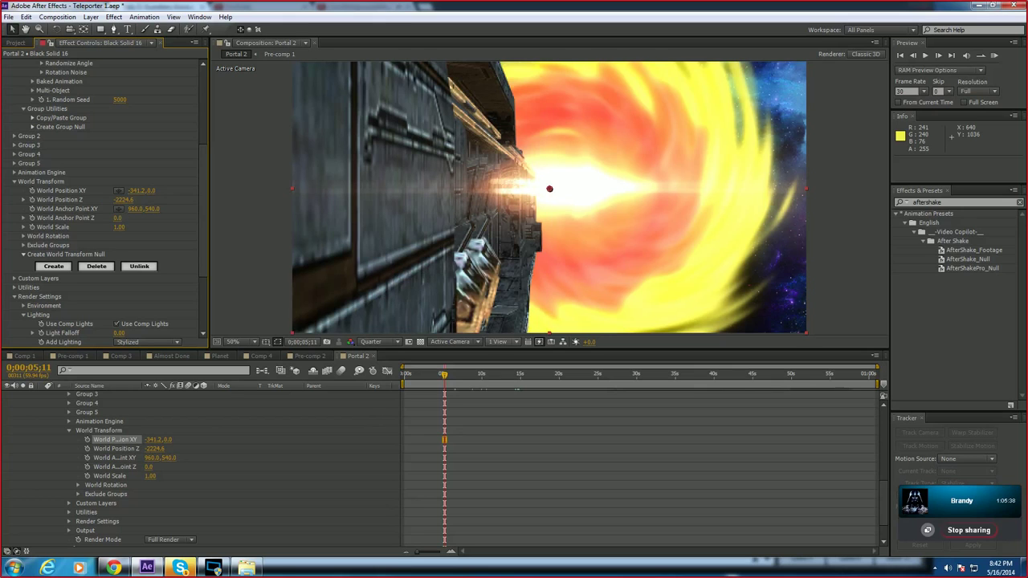
# Step: At 0;00;05;20, set Group 1's Y Rotation Particle to -88.9° in the Element effect
pyautogui.press('pagedown')
pyautogui.press('pagedown')
pyautogui.press('pagedown')
pyautogui.press('pagedown')
pyautogui.press('pagedown')
pyautogui.press('pagedown')
pyautogui.press('pagedown')
pyautogui.press('pagedown')
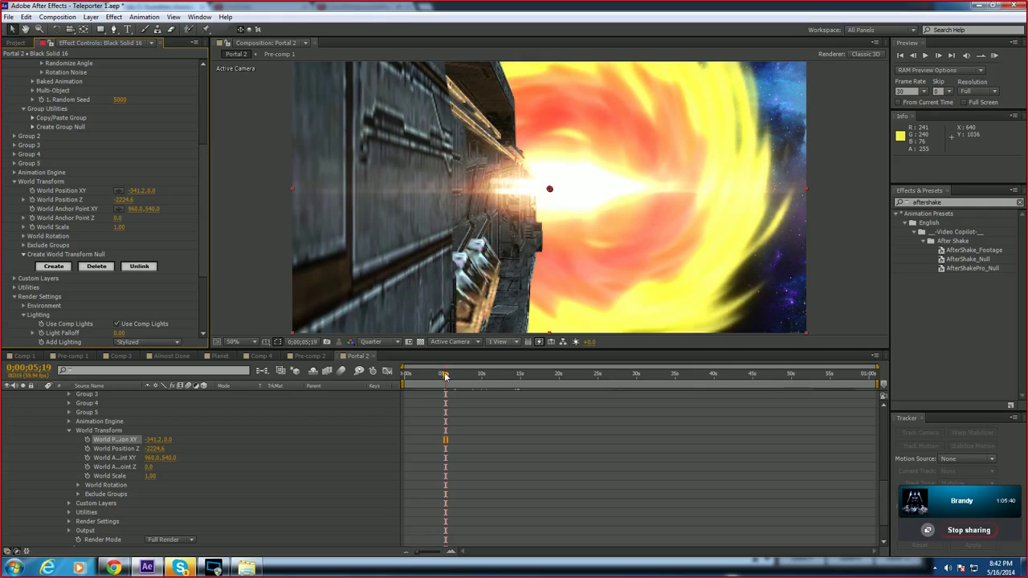
pyautogui.moveTo(444, 375); pyautogui.dragTo(441, 376)
pyautogui.moveTo(442, 376); pyautogui.dragTo(445, 376)
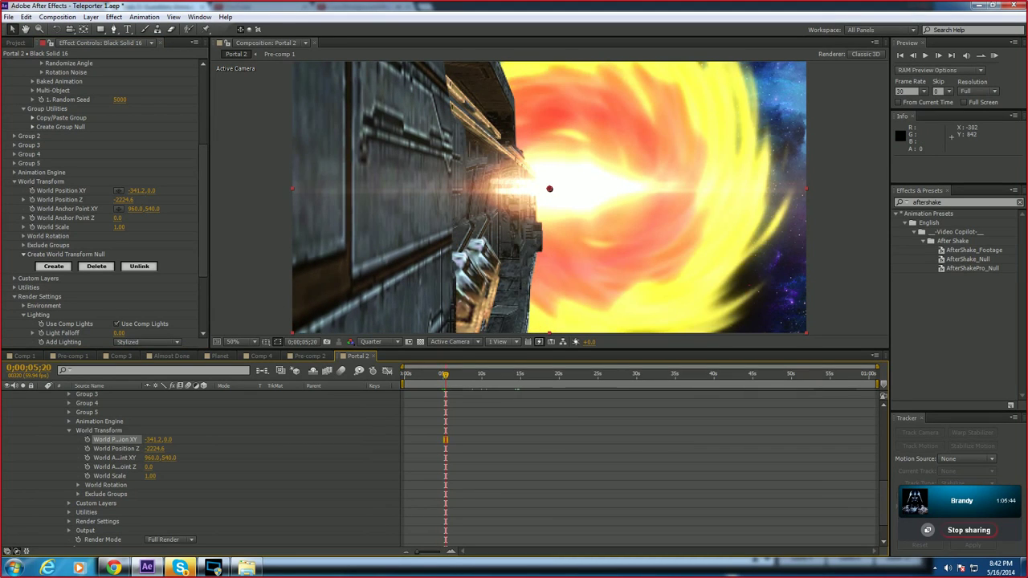
pyautogui.scroll(6, 206, 197)
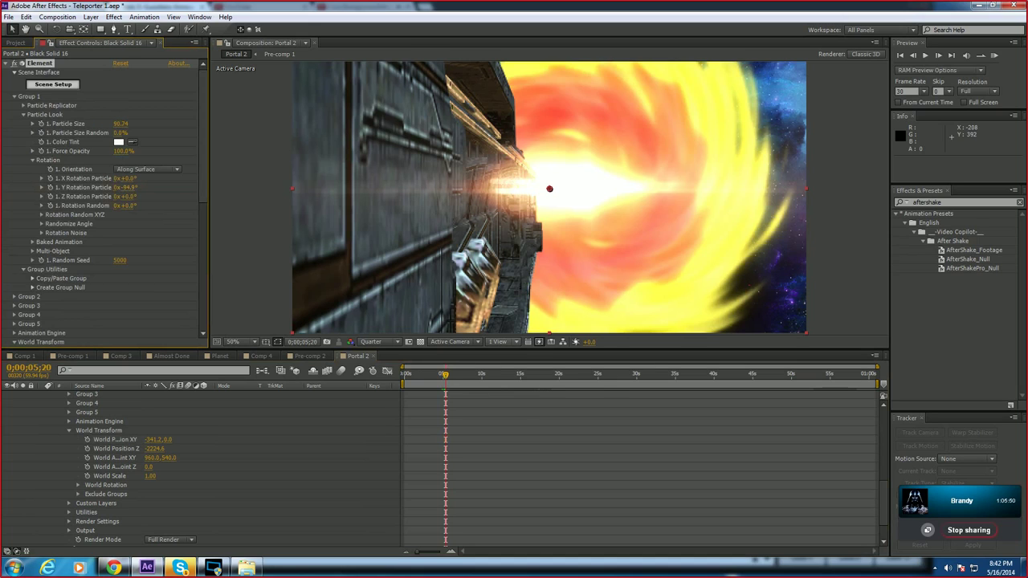
pyautogui.moveTo(134, 188); pyautogui.dragTo(138, 188)
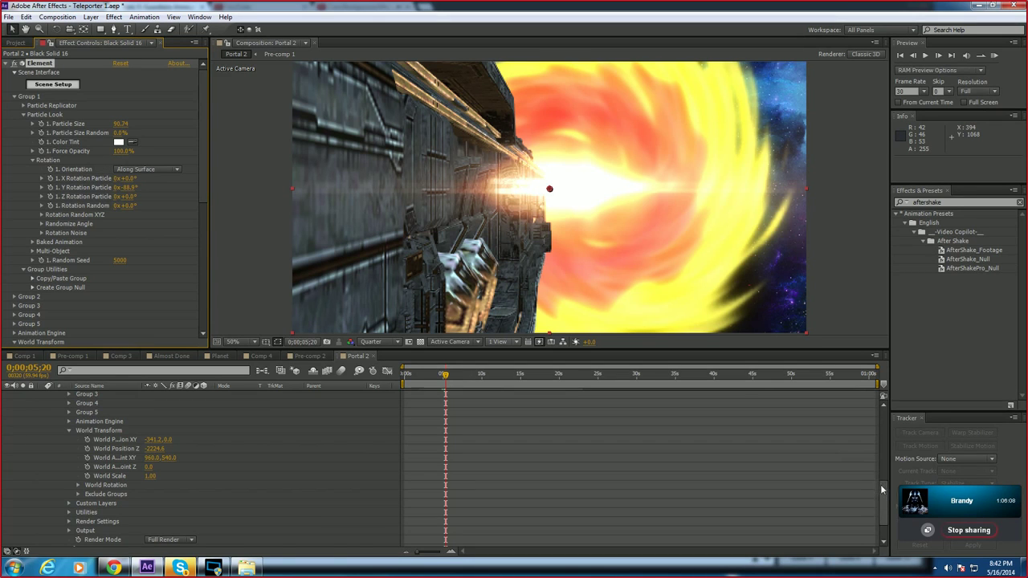
# Step: Start keyframing World Position XY and World Position Z at 0;00;04;59 in the Element effect's World Transform
pyautogui.moveTo(880, 484)
pyautogui.mouseDown()
pyautogui.moveTo(874, 455)
pyautogui.moveTo(884, 513)
pyautogui.moveTo(886, 498)
pyautogui.mouseUp()
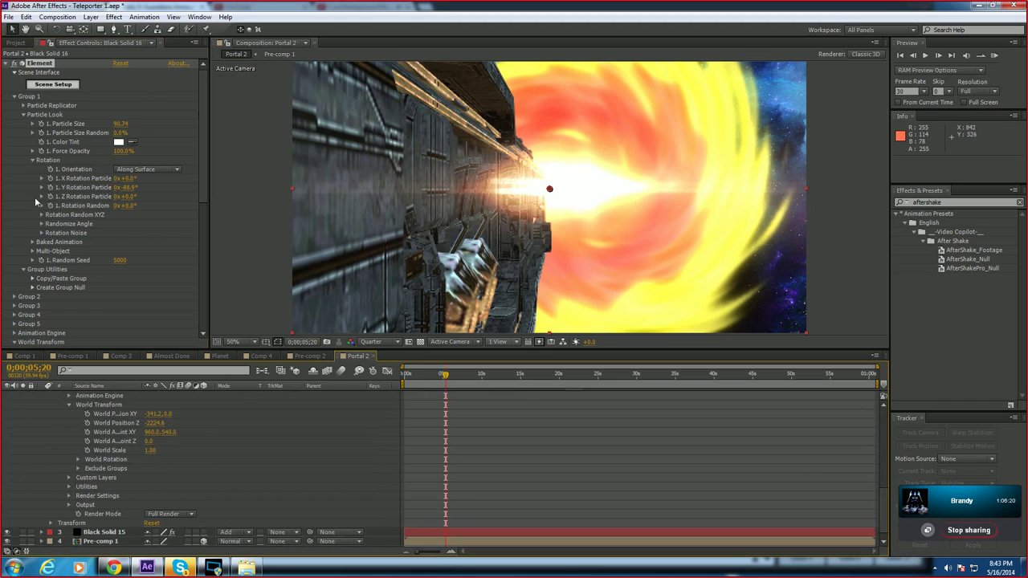
pyautogui.moveTo(450, 382); pyautogui.dragTo(444, 379)
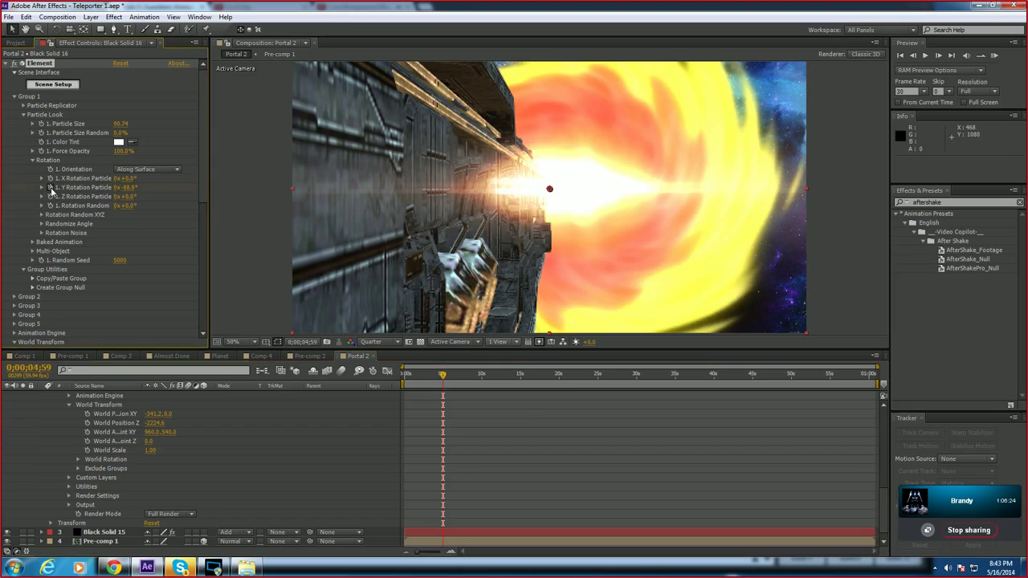
pyautogui.moveTo(204, 152); pyautogui.dragTo(210, 277)
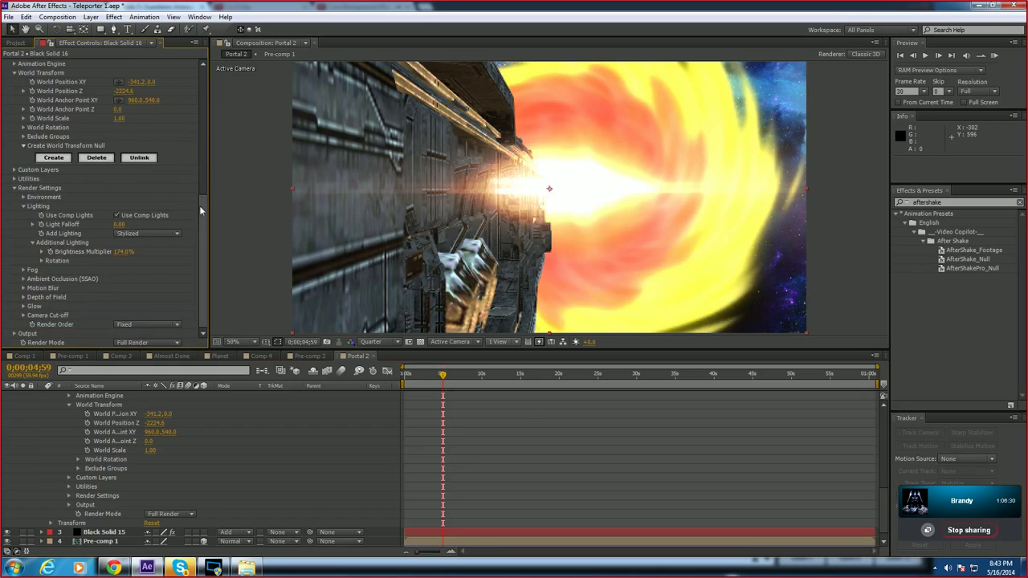
pyautogui.scroll(3, 170, 178)
pyautogui.click(32, 146)
pyautogui.click(32, 137)
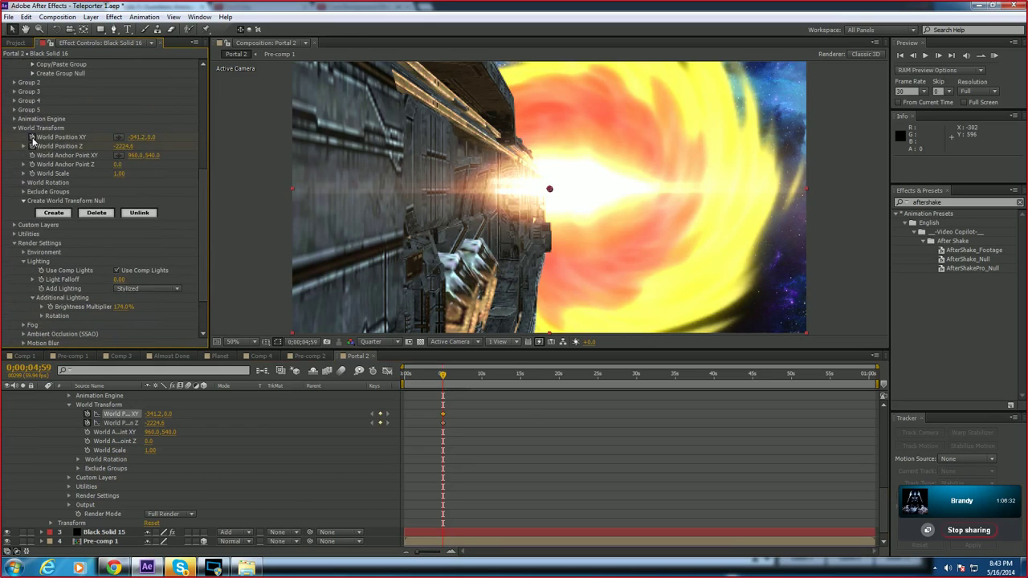
# Step: Set the ship's starting keyframes to World Position XY -384.2, 0.0 and World Position Z -3514.6
pyautogui.click(110, 150)
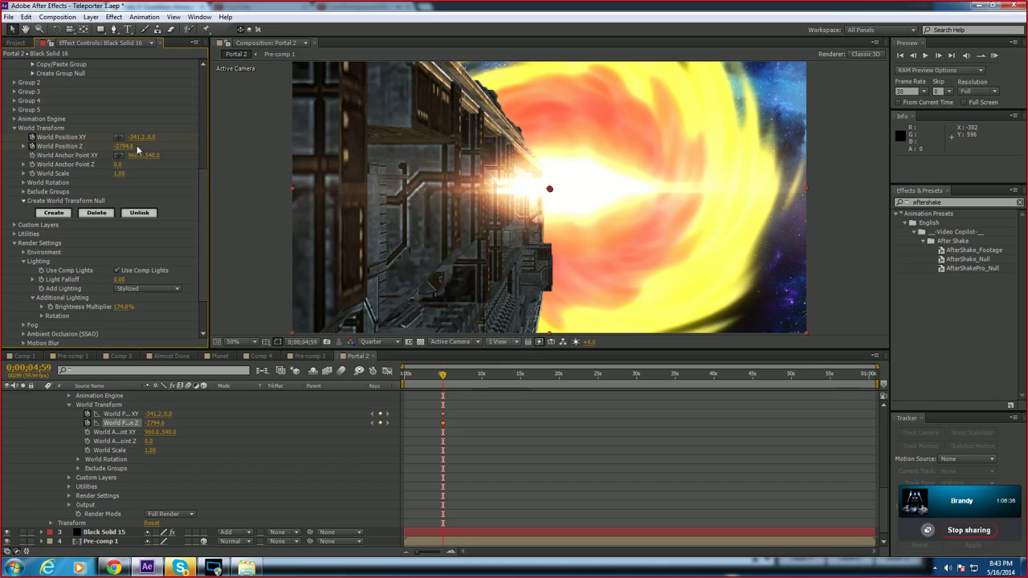
pyautogui.moveTo(138, 137); pyautogui.dragTo(132, 137)
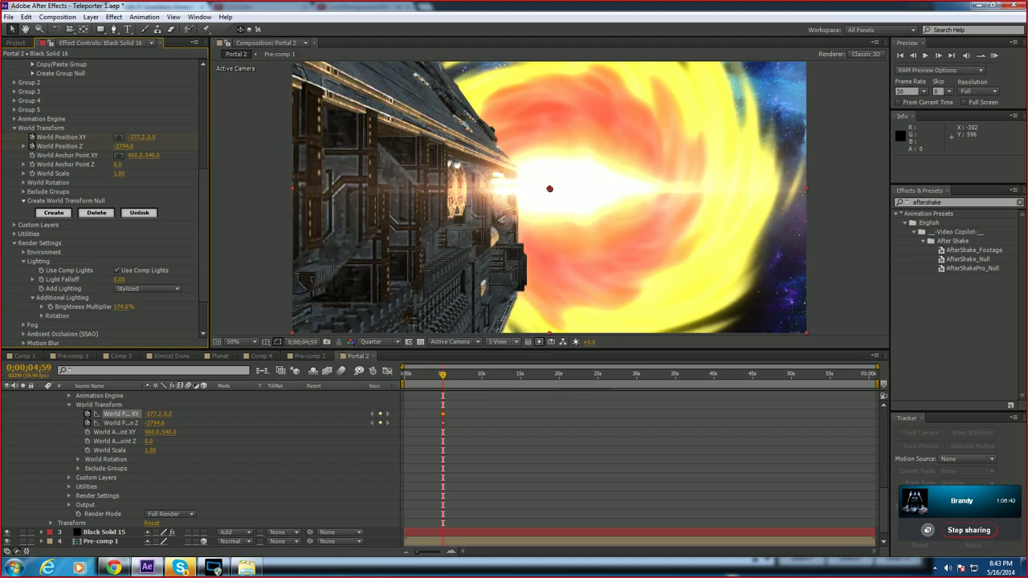
pyautogui.moveTo(124, 146); pyautogui.dragTo(0, 146)
pyautogui.moveTo(124, 146)
pyautogui.mouseDown()
pyautogui.moveTo(133, 137)
pyautogui.moveTo(110, 146)
pyautogui.mouseUp()
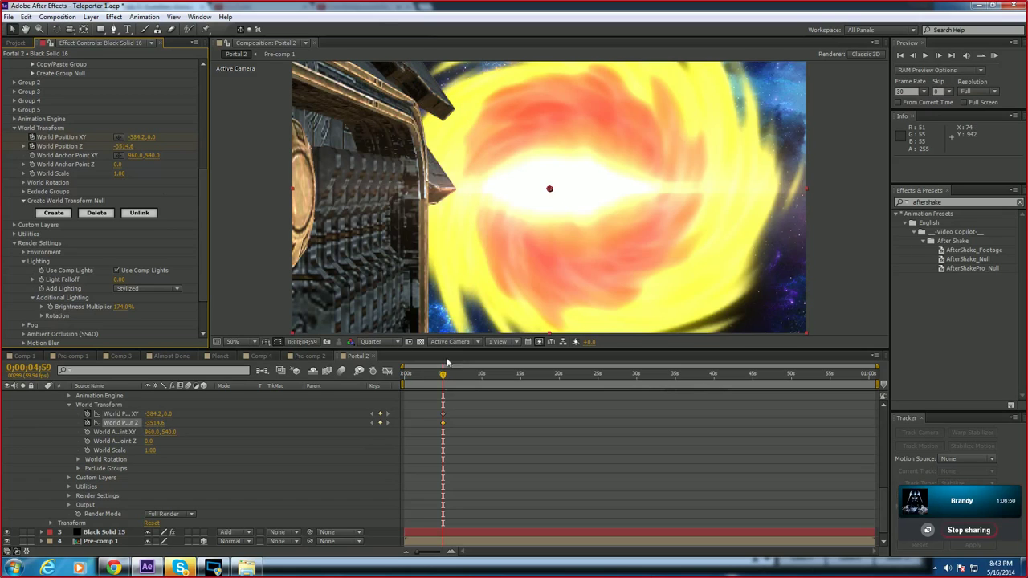
# Step: At 0;00;12;15, keyframe the ship's World Position Z at -1744.6 and its World Position XY at -331.2, 0.0
pyautogui.moveTo(442, 379); pyautogui.dragTo(499, 376)
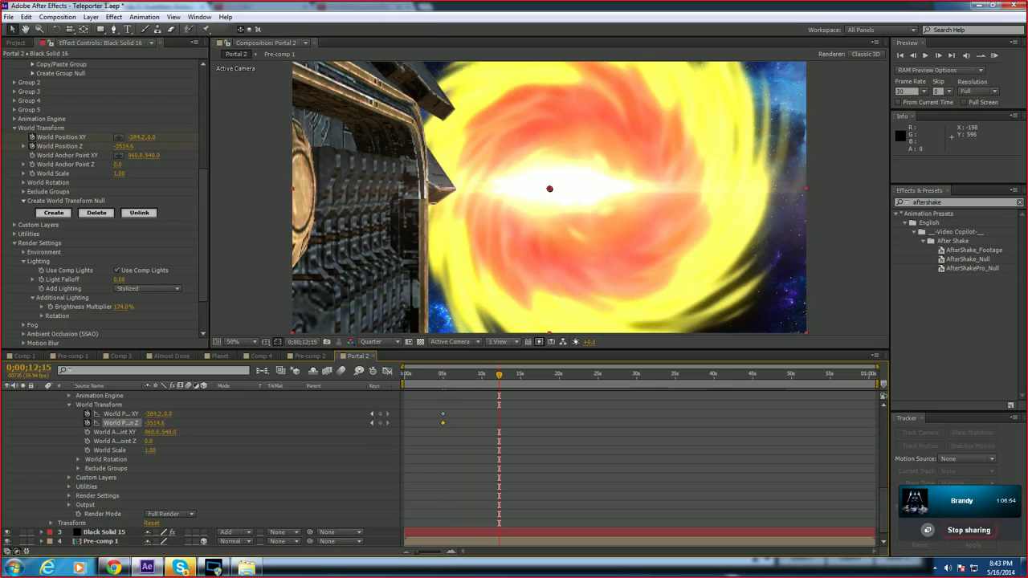
pyautogui.moveTo(128, 146); pyautogui.dragTo(165, 147)
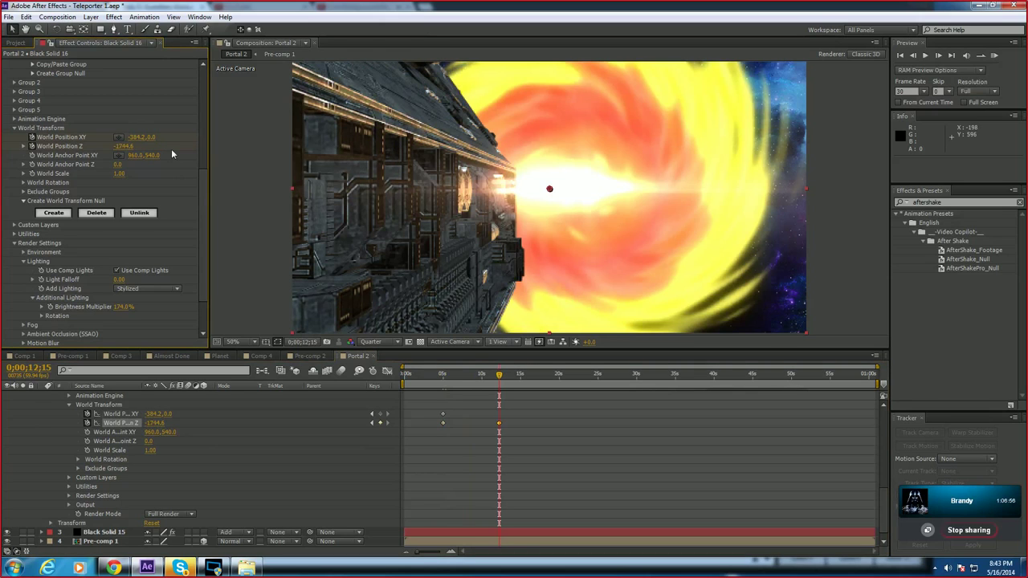
pyautogui.moveTo(136, 137); pyautogui.dragTo(155, 137)
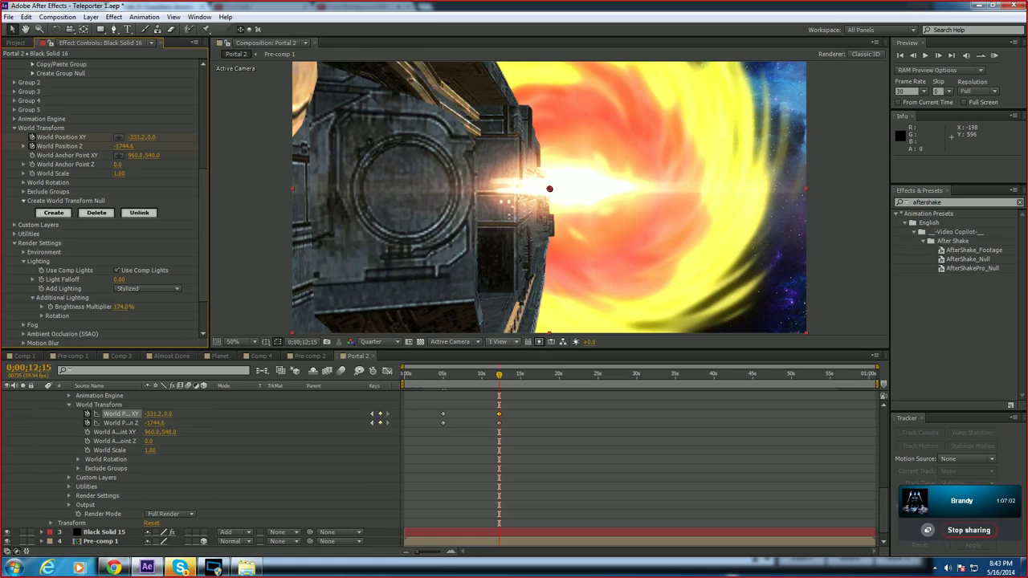
# Step: Preview the ship's movement toward the portal between its start and end keyframes
pyautogui.moveTo(498, 375); pyautogui.dragTo(450, 384)
pyautogui.press('space')
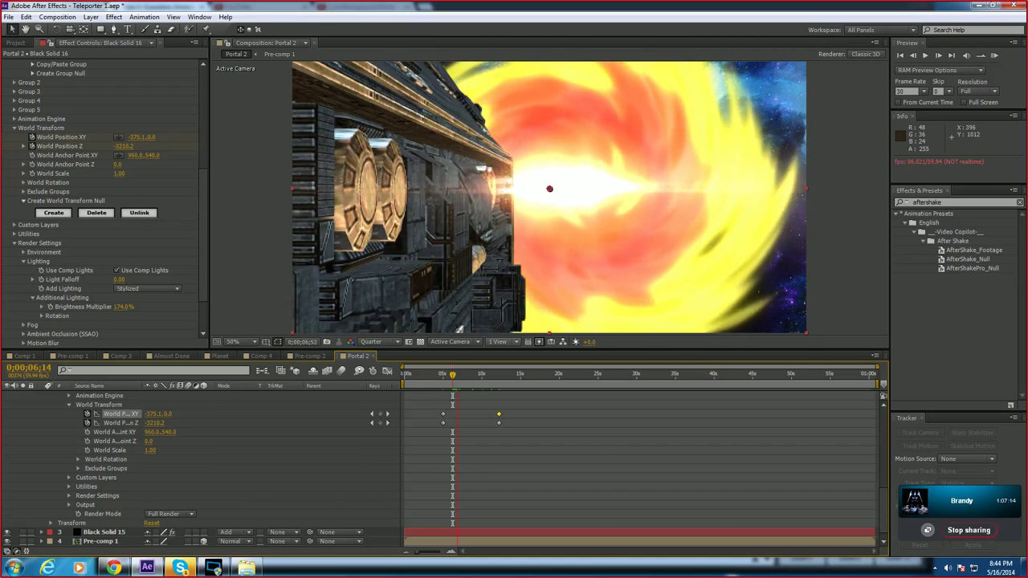
pyautogui.click(466, 376)
pyautogui.moveTo(466, 376); pyautogui.dragTo(490, 375)
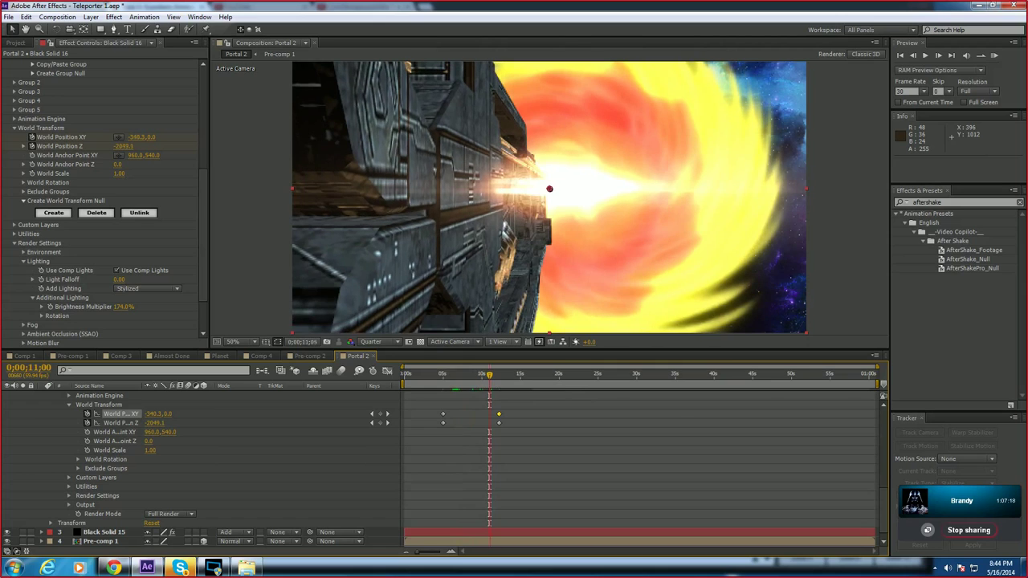
# Step: Return to the ship's starting keyframes at 0;00;04;59 and bring Group 1's particle Rotation settings into view
pyautogui.click(443, 413)
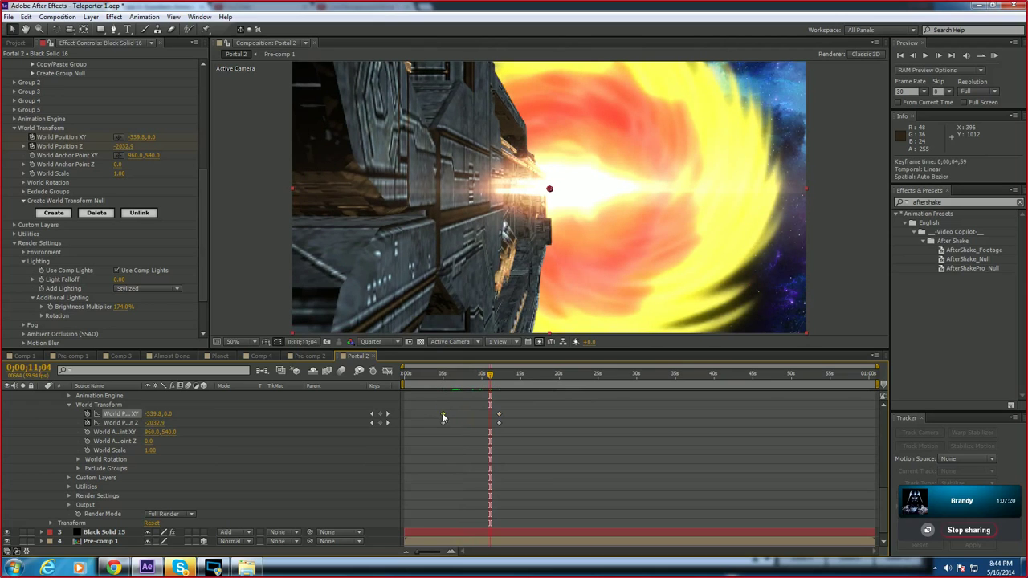
pyautogui.moveTo(493, 376); pyautogui.dragTo(439, 381)
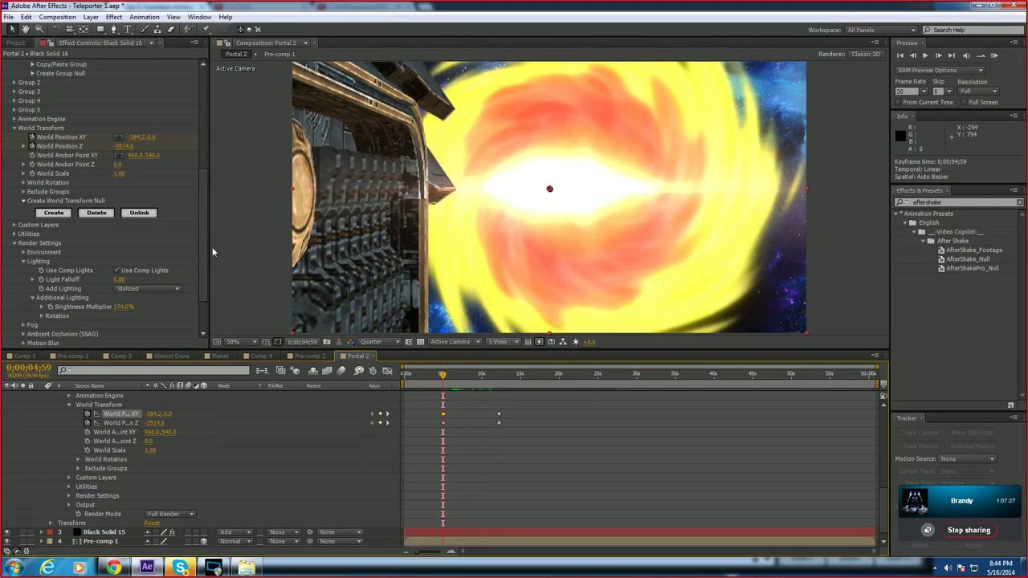
pyautogui.scroll(10, 145, 201)
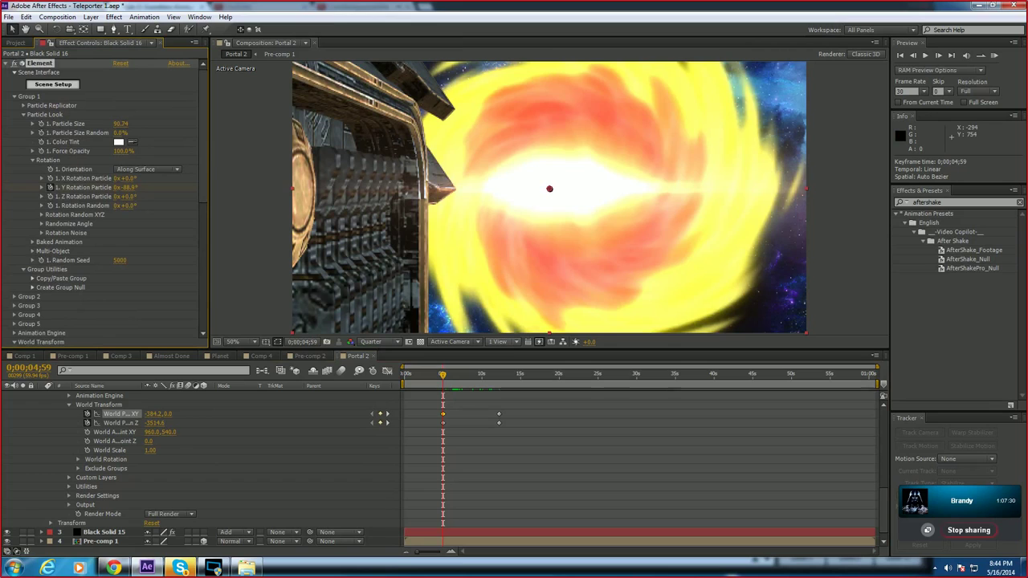
# Step: Try different Y Rotation Particle values, including 89°, for the ship at 0;00;04;59, undoing each change
pyautogui.click(169, 190)
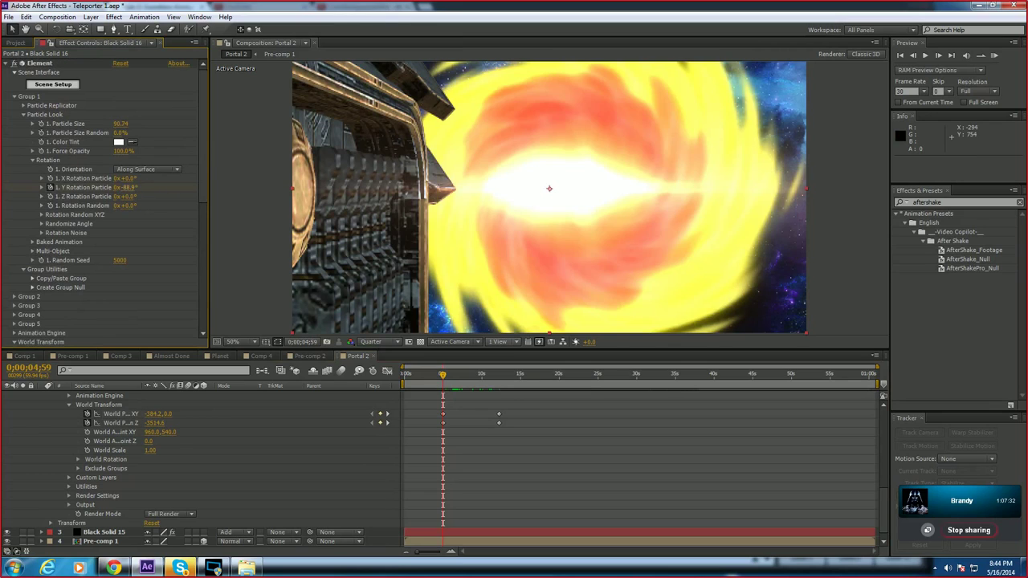
pyautogui.moveTo(127, 187); pyautogui.dragTo(130, 187)
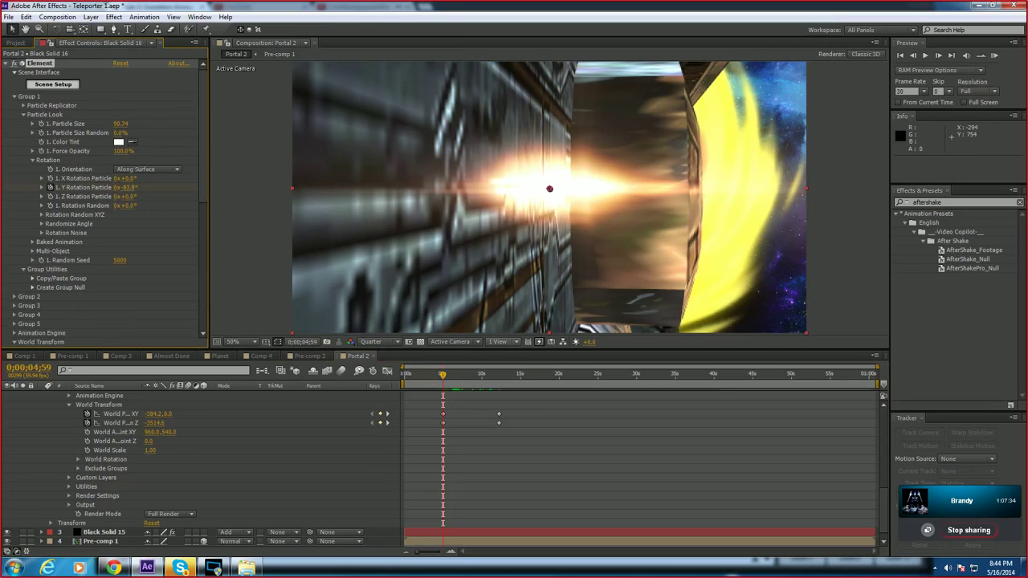
pyautogui.hotkey('ctrl', 'z')
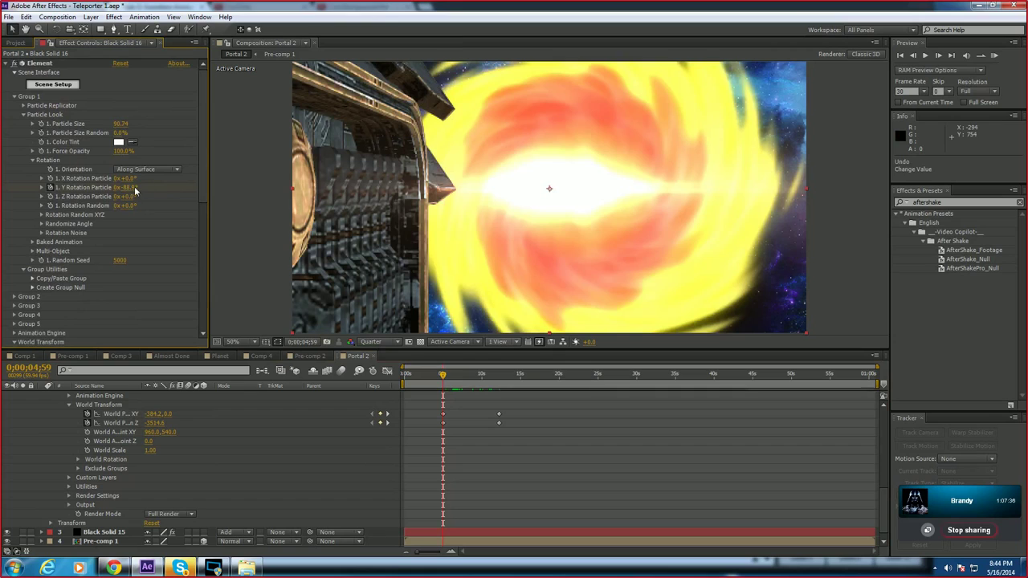
pyautogui.click(133, 188)
pyautogui.write('8')
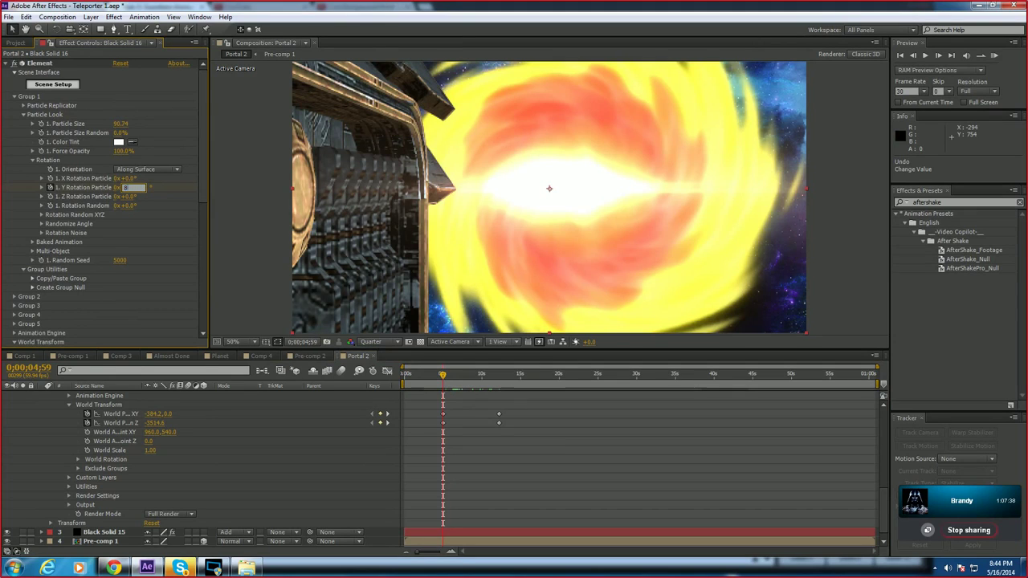
pyautogui.write('9')
pyautogui.press('Return')
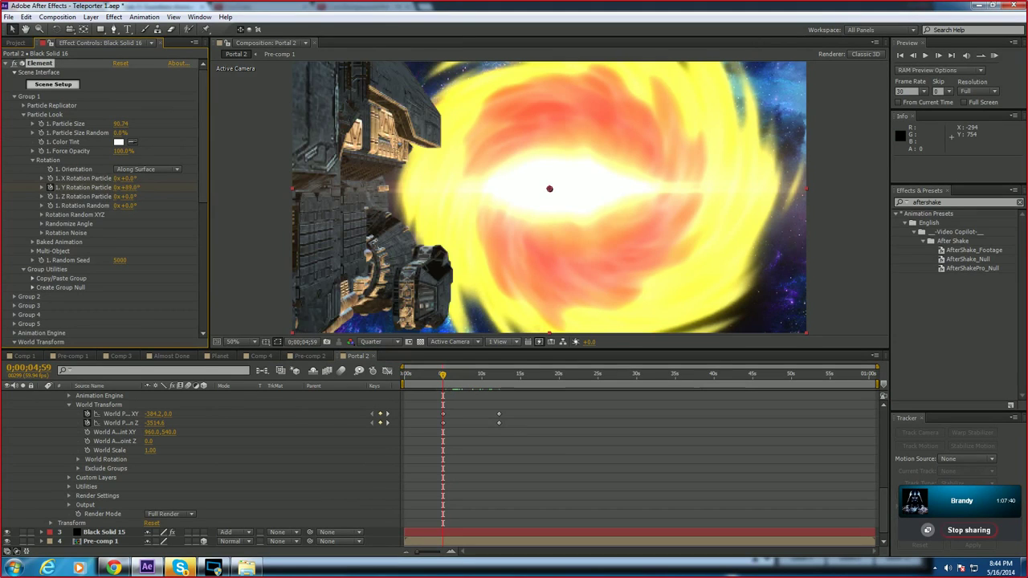
pyautogui.hotkey('ctrl', 'z')
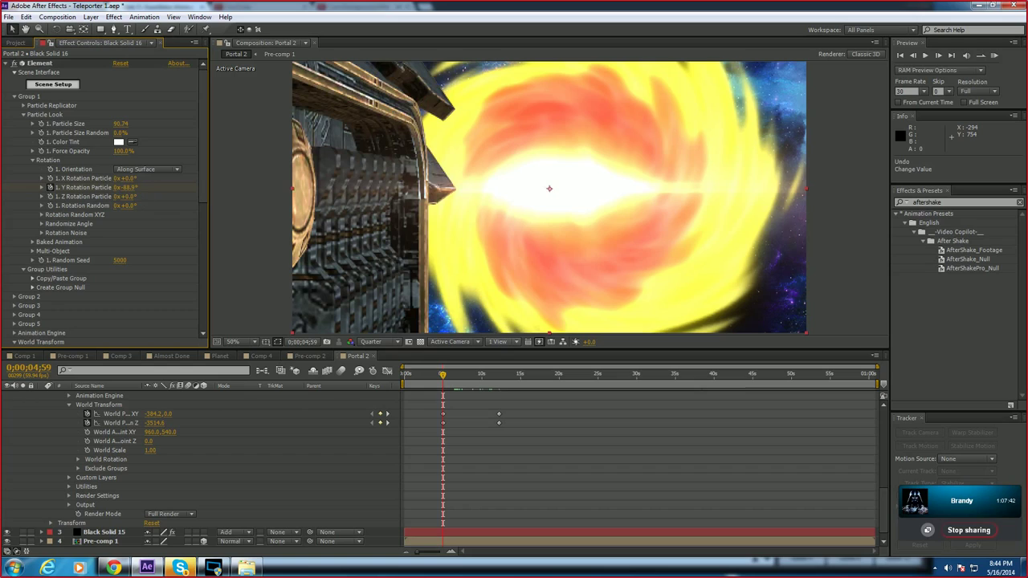
# Step: Set the ship's Y Rotation Particle keyframe at 0;00;04;59 to -86°, after trying -89°
pyautogui.click(128, 187)
pyautogui.write('-89')
pyautogui.press('Return')
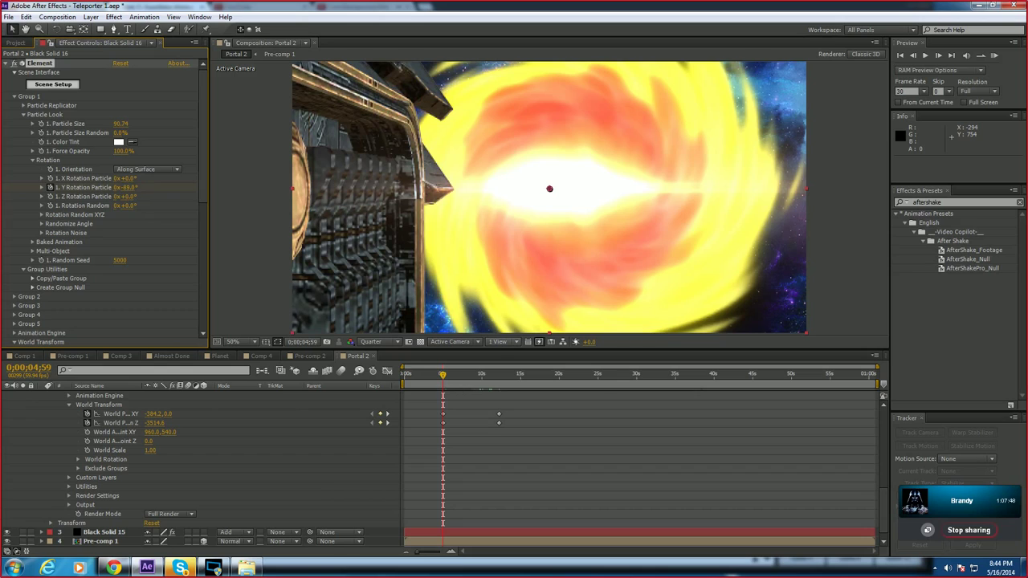
pyautogui.click(129, 188)
pyautogui.press('Return')
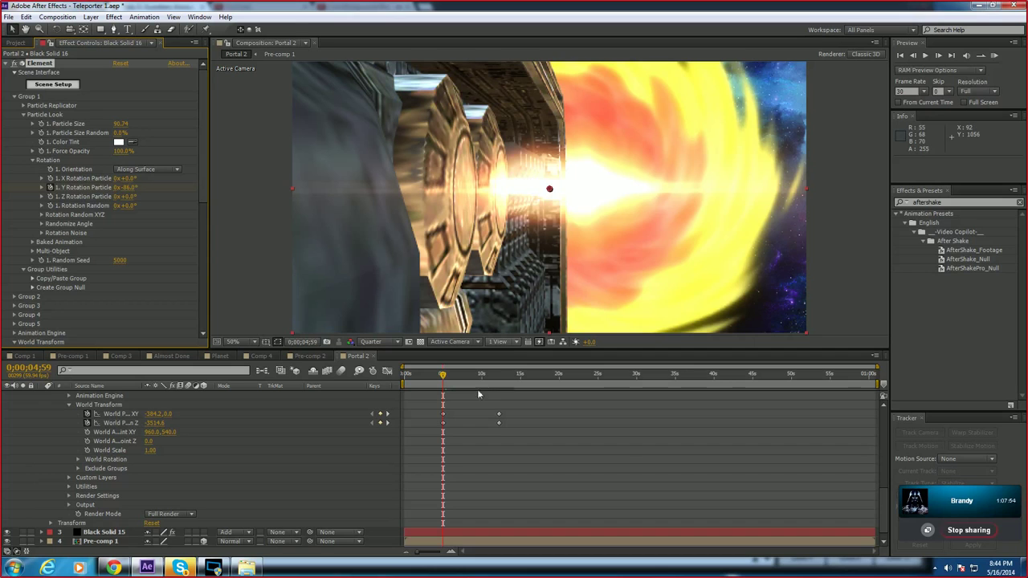
# Step: Preview the ship's flight from its starting keyframes, switching the viewer resolution to Full and back to Quarter
pyautogui.press('space')
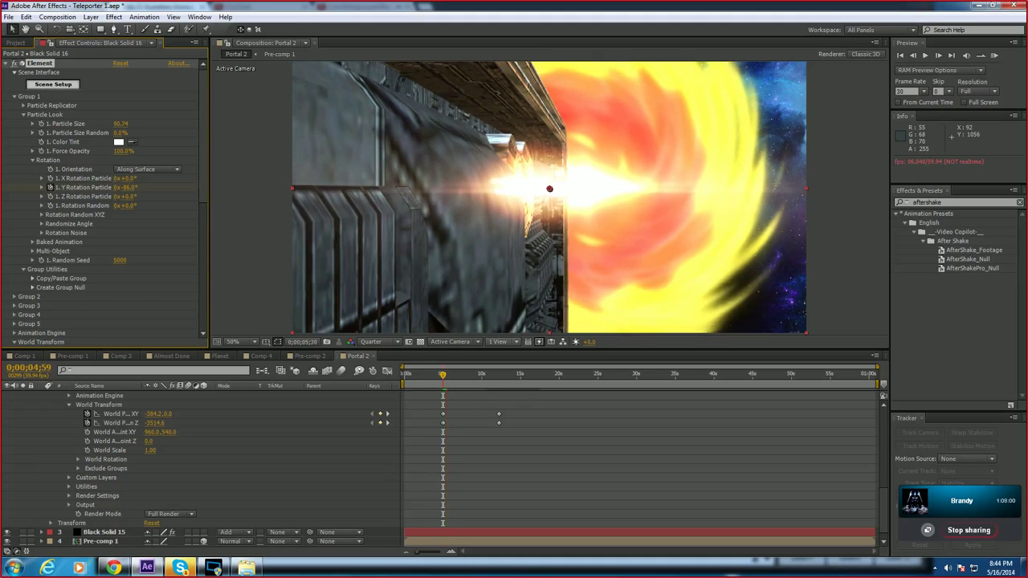
pyautogui.press('space')
pyautogui.click(396, 342)
pyautogui.click(383, 375)
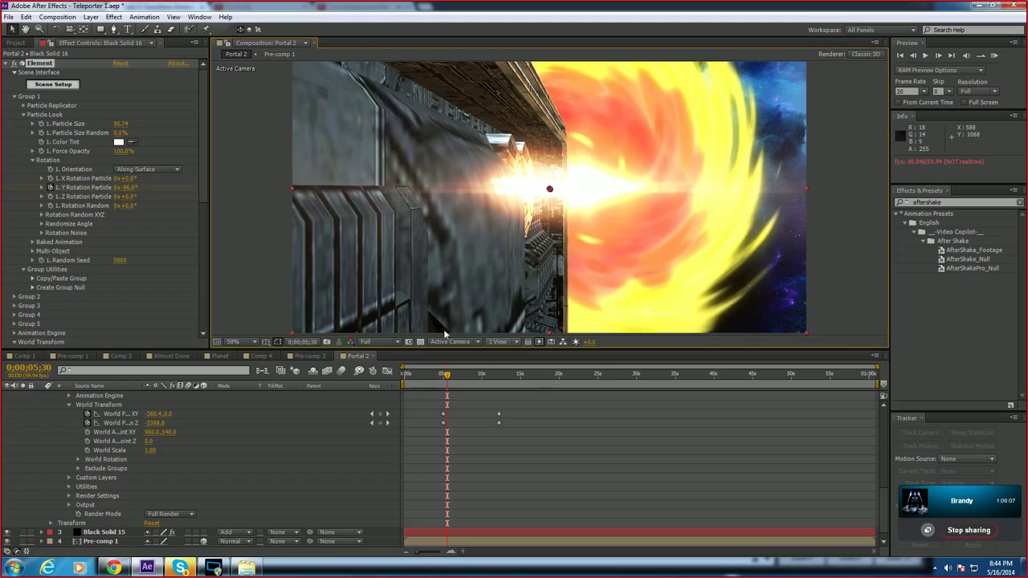
pyautogui.click(390, 342)
pyautogui.click(385, 405)
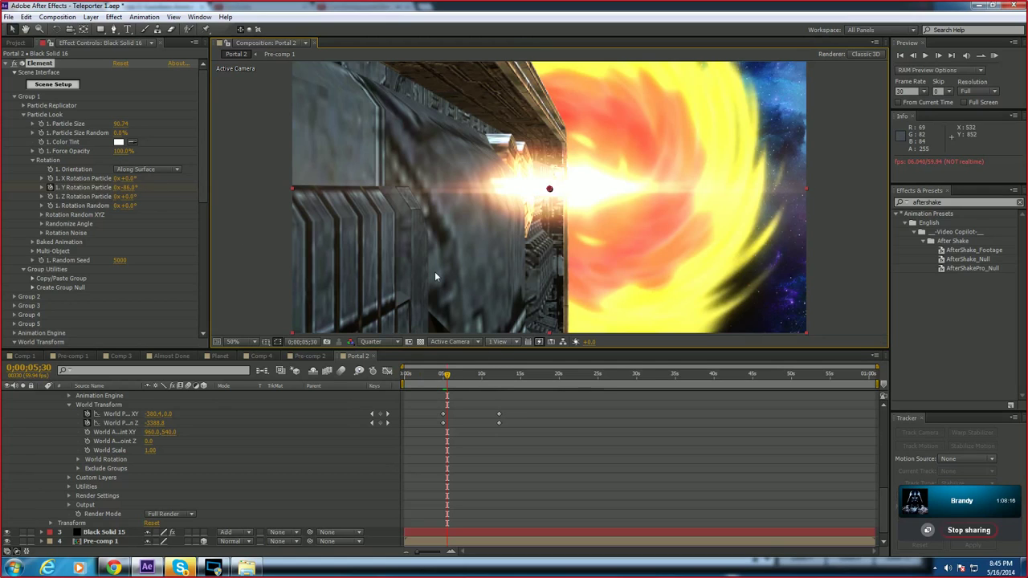
pyautogui.press('space')
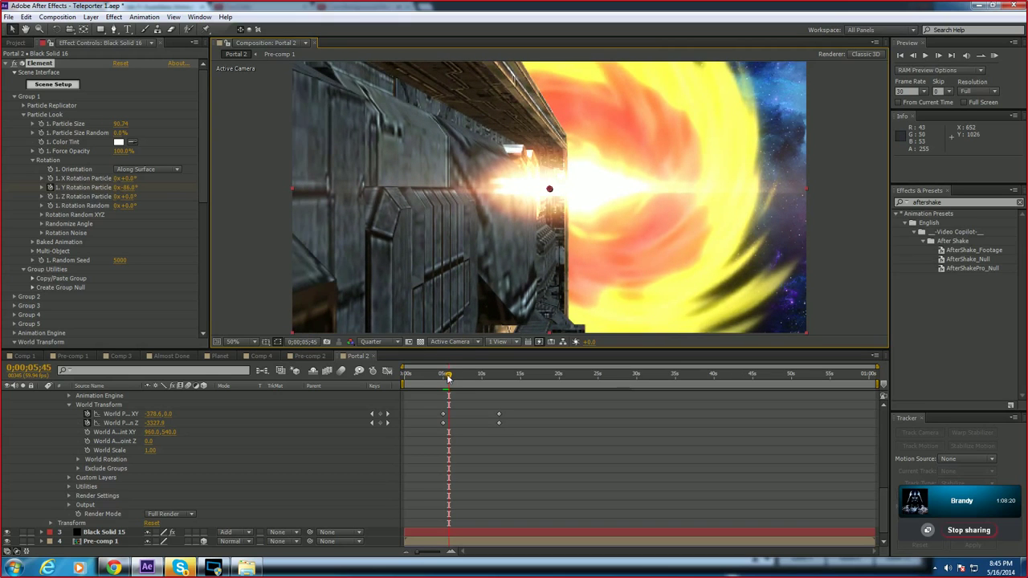
# Step: At 0;00;12;15, keyframe the ship's Y Rotation Particle at -88.5°, after trying -89°
pyautogui.moveTo(449, 378); pyautogui.dragTo(498, 380)
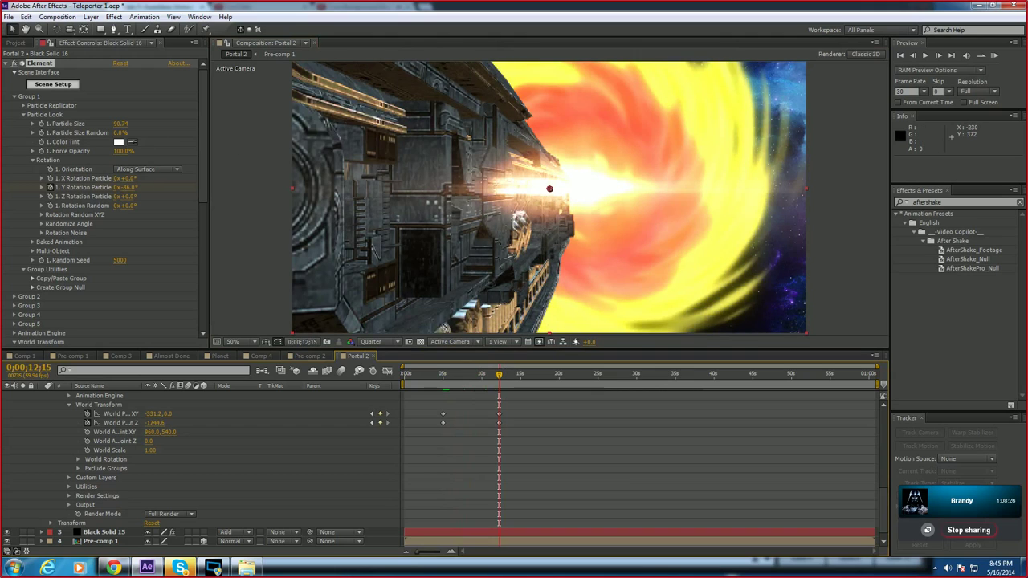
pyautogui.click(129, 187)
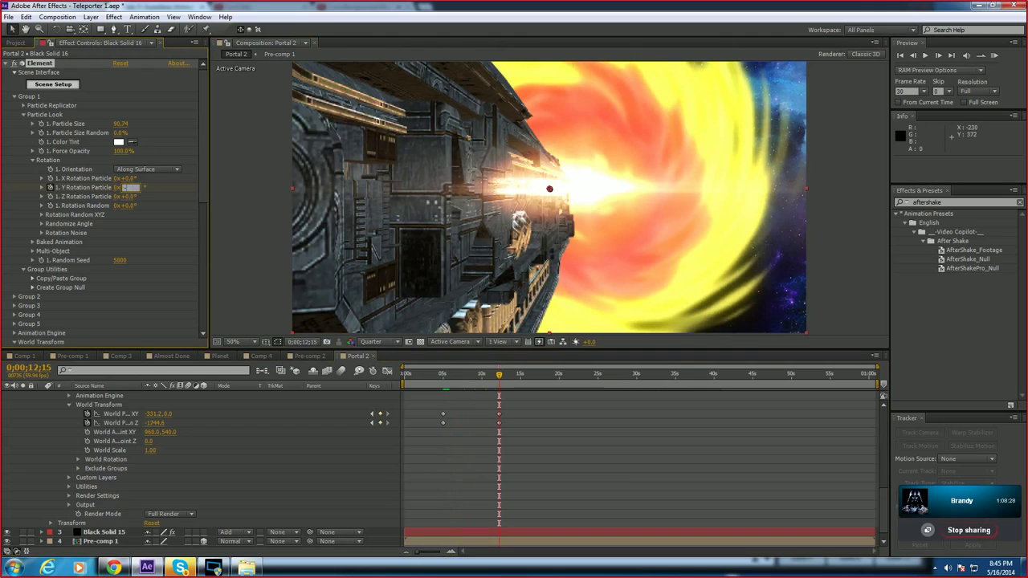
pyautogui.write('-89')
pyautogui.press('Return')
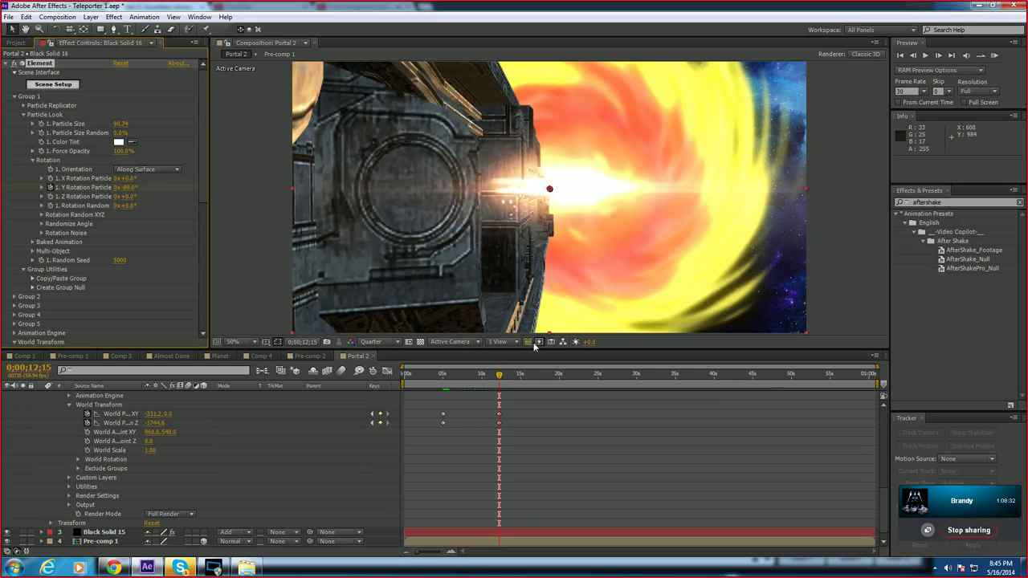
pyautogui.click(126, 187)
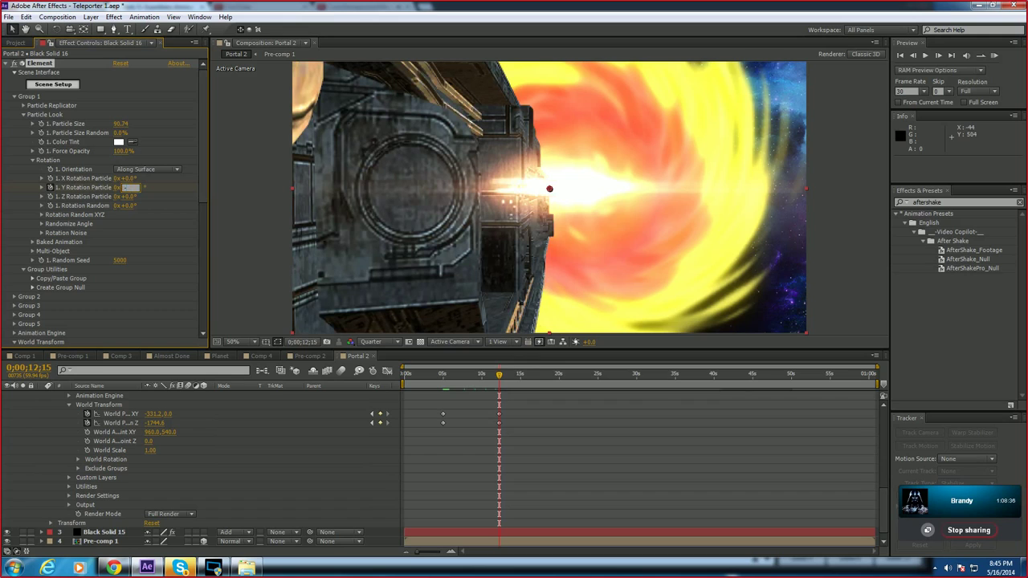
pyautogui.press('Return')
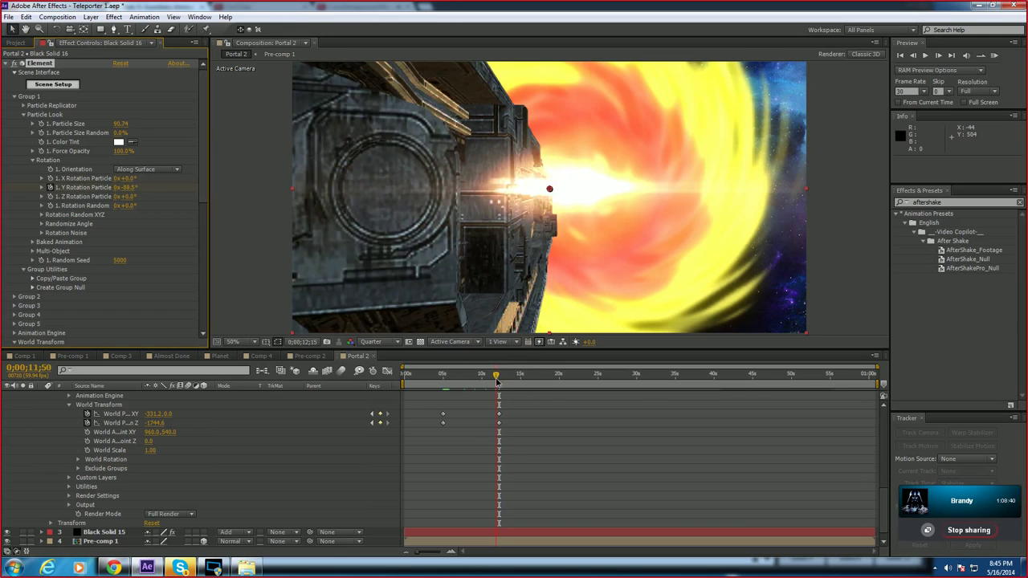
# Step: Preview the ship's combined movement and rotation from about 0;00;04;59 onward toward the portal
pyautogui.moveTo(499, 374); pyautogui.dragTo(440, 376)
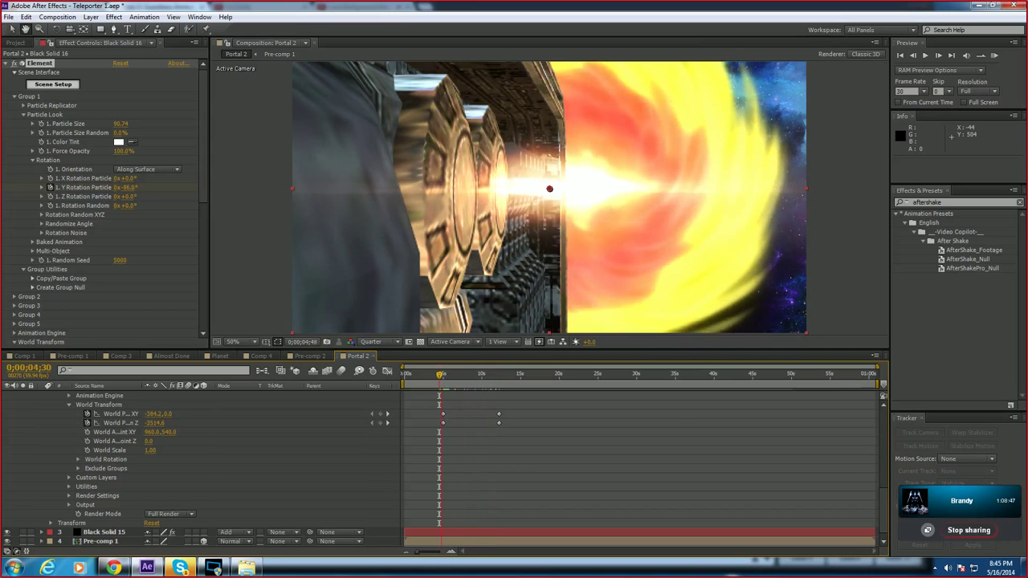
pyautogui.moveTo(440, 375); pyautogui.dragTo(445, 375)
pyautogui.press('space')
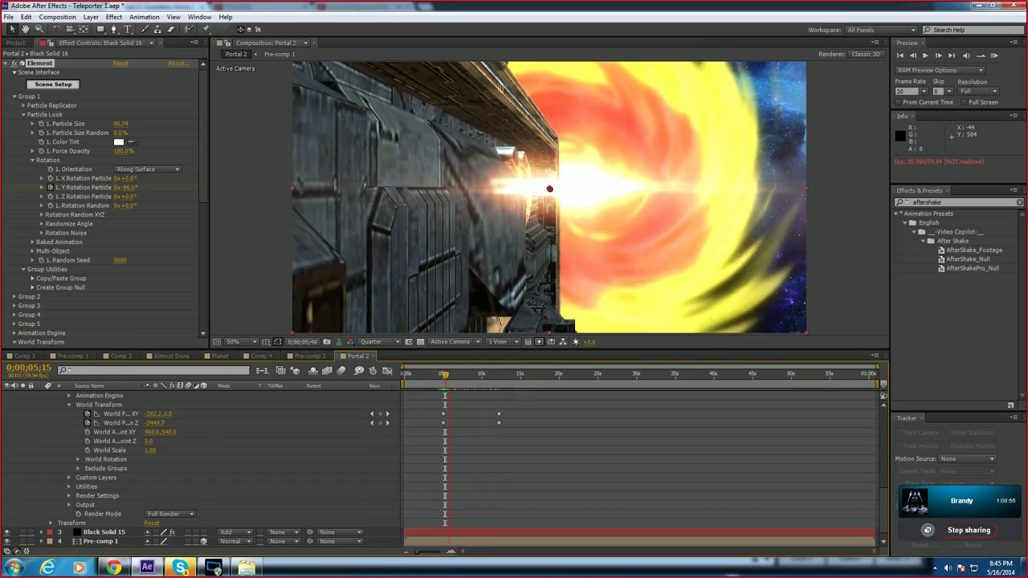
pyautogui.moveTo(445, 374); pyautogui.dragTo(484, 377)
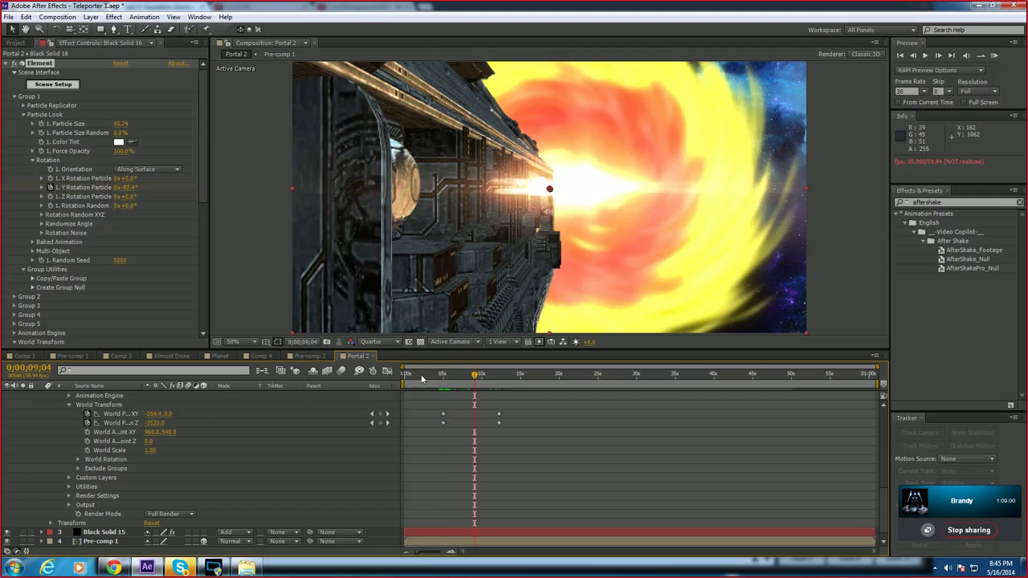
# Step: Add an intermediate Y Rotation Particle keyframe of -88° for the ship at 0;00;08;47
pyautogui.moveTo(474, 377); pyautogui.dragTo(492, 380)
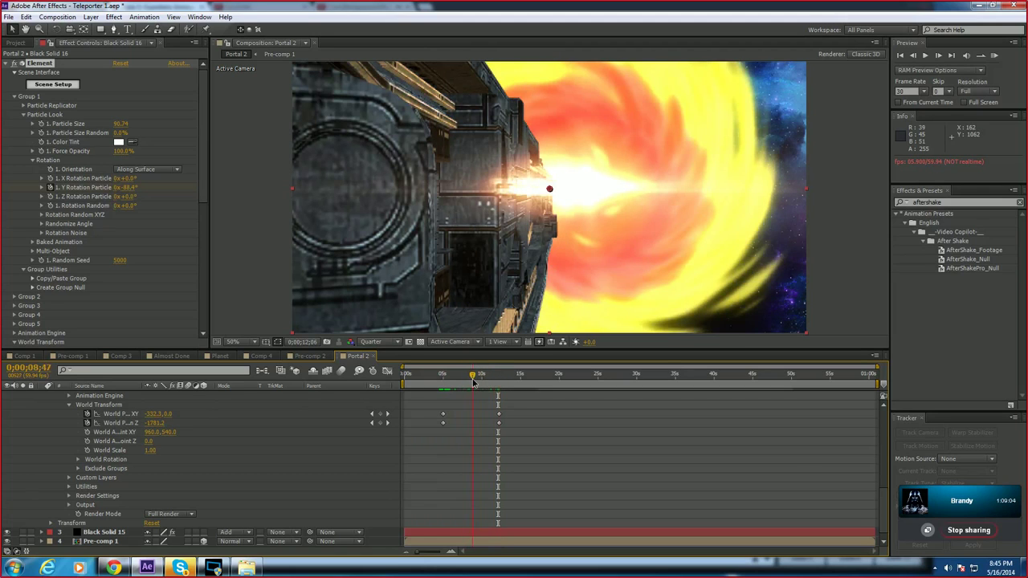
pyautogui.click(128, 187)
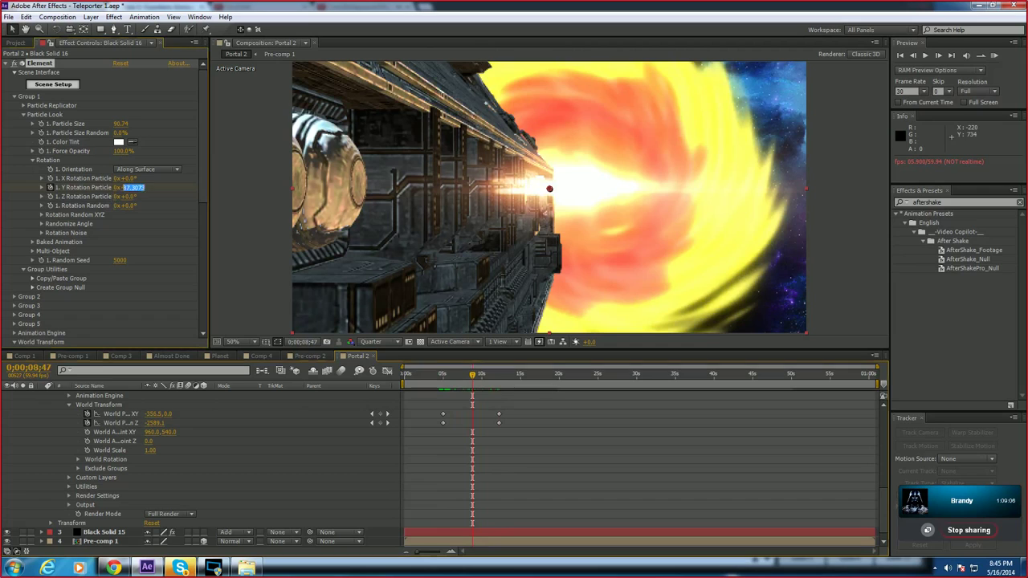
pyautogui.write('-8')
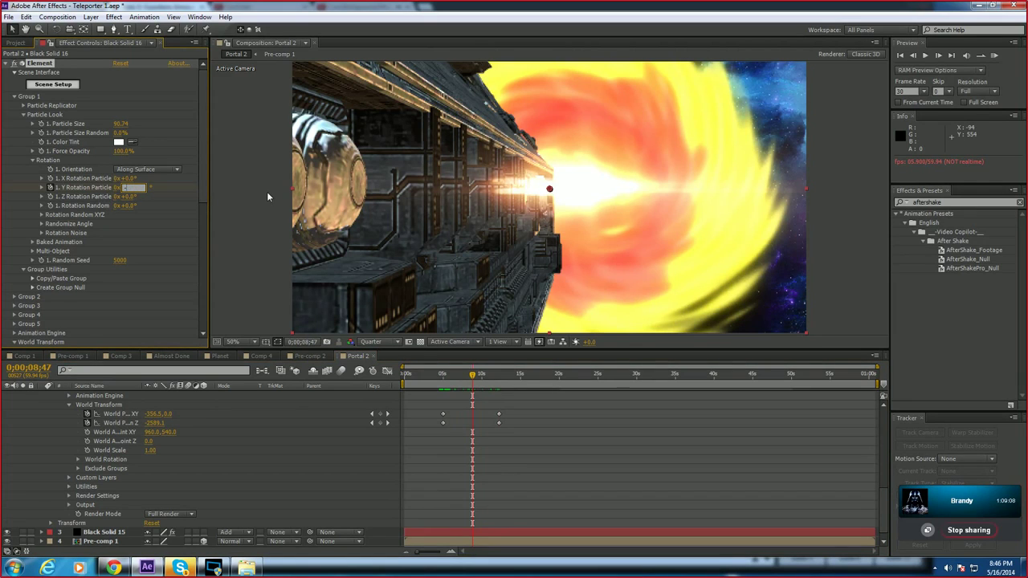
pyautogui.write('8')
pyautogui.press('Return')
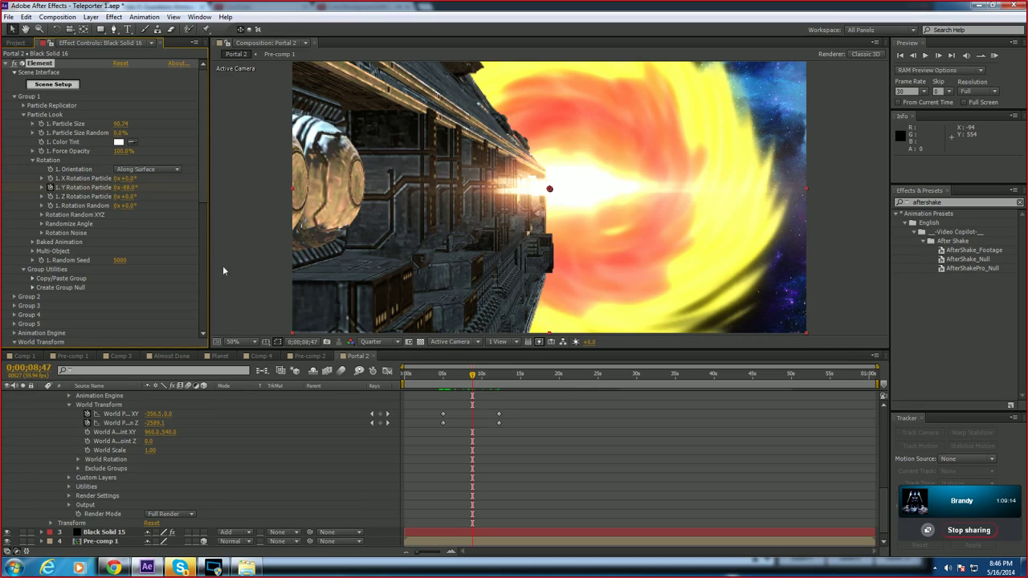
# Step: Refine the Y Rotation Particle keyframe at 0;00;08;47, trying -89° and settling between -87° and -88°, and preview the turn
pyautogui.moveTo(471, 380)
pyautogui.mouseDown()
pyautogui.moveTo(454, 376)
pyautogui.moveTo(499, 376)
pyautogui.moveTo(474, 377)
pyautogui.mouseUp()
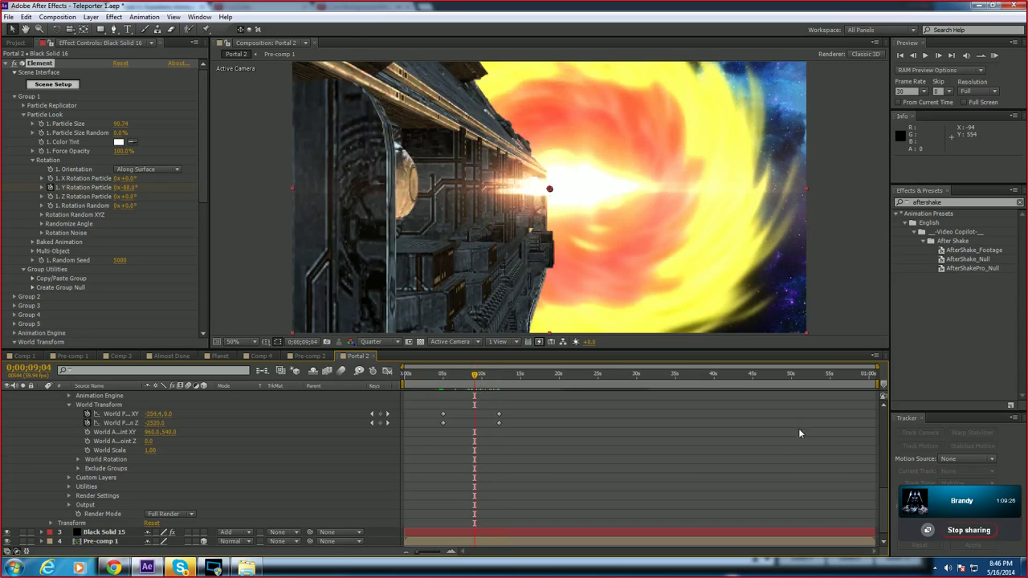
pyautogui.scroll(10, 871, 516)
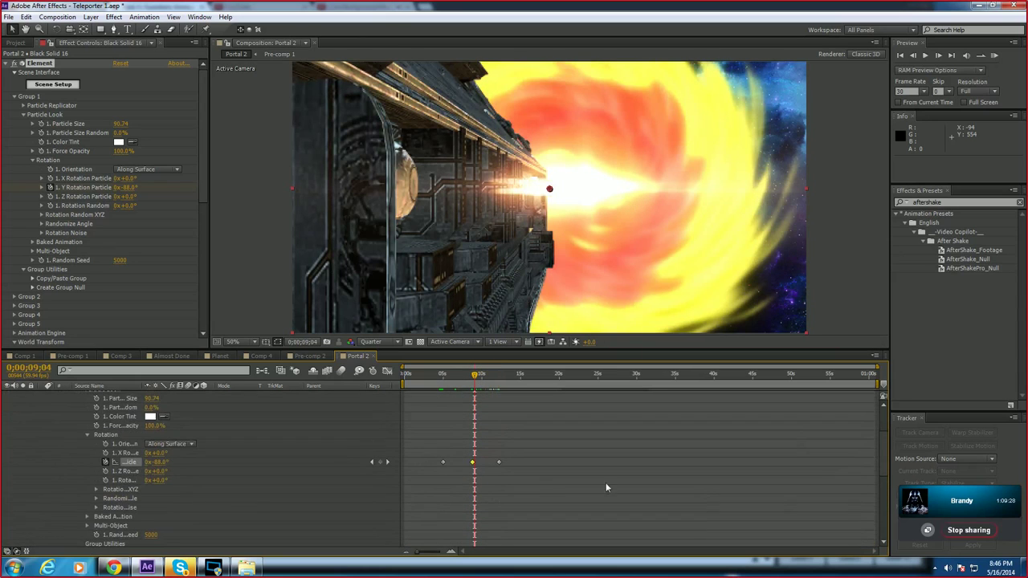
pyautogui.click(473, 463)
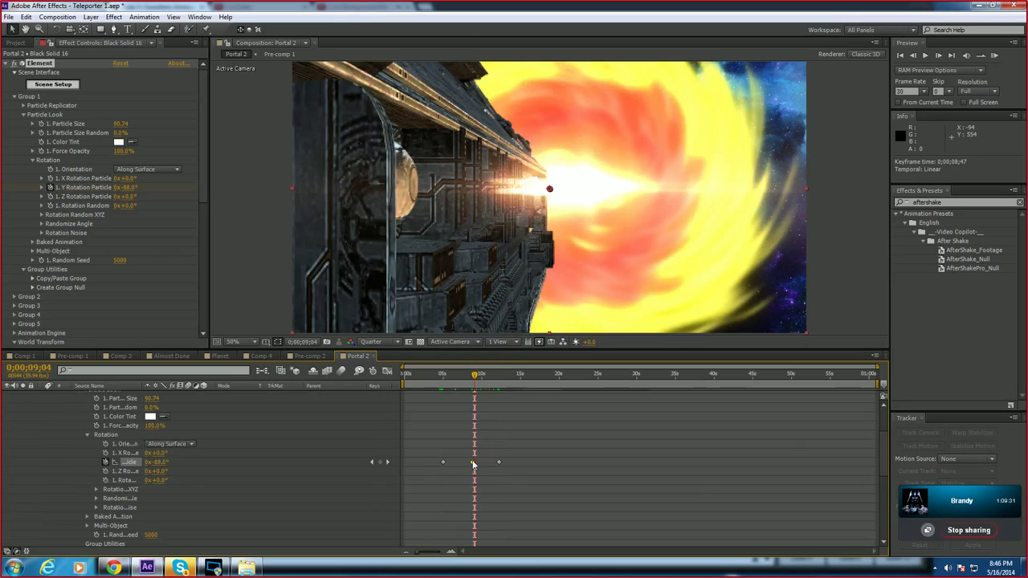
pyautogui.doubleClick(473, 464)
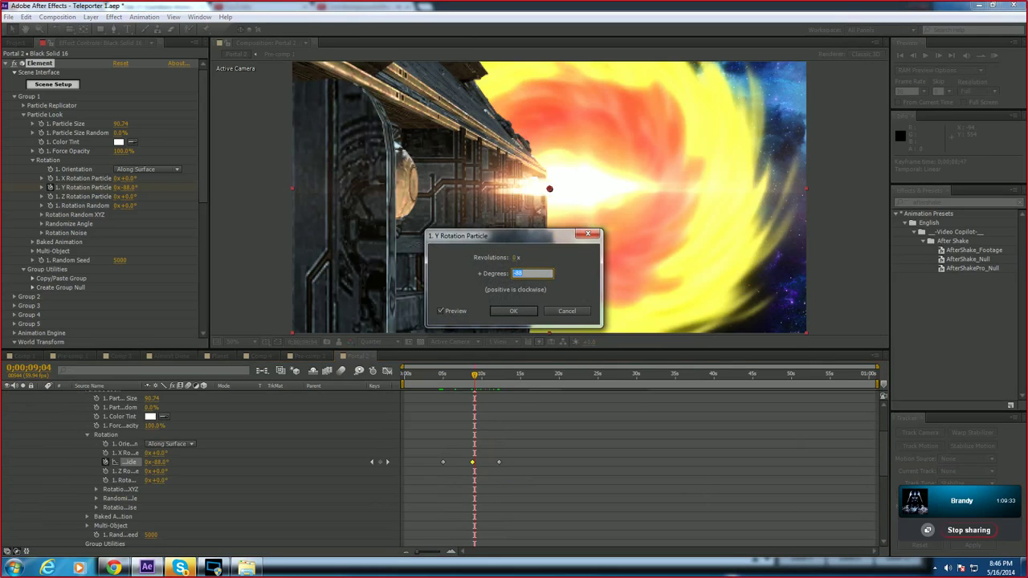
pyautogui.press('Return')
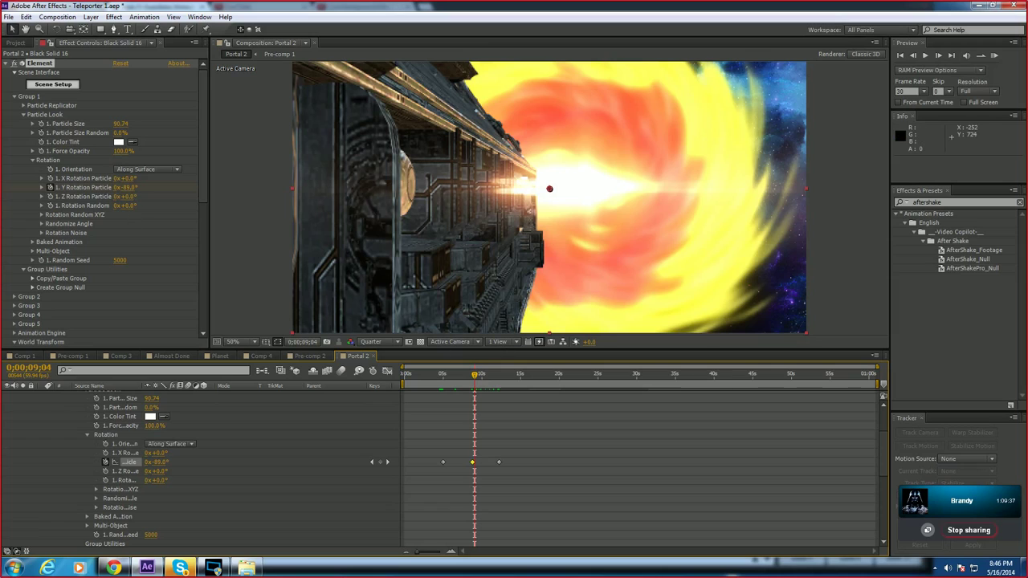
pyautogui.doubleClick(473, 463)
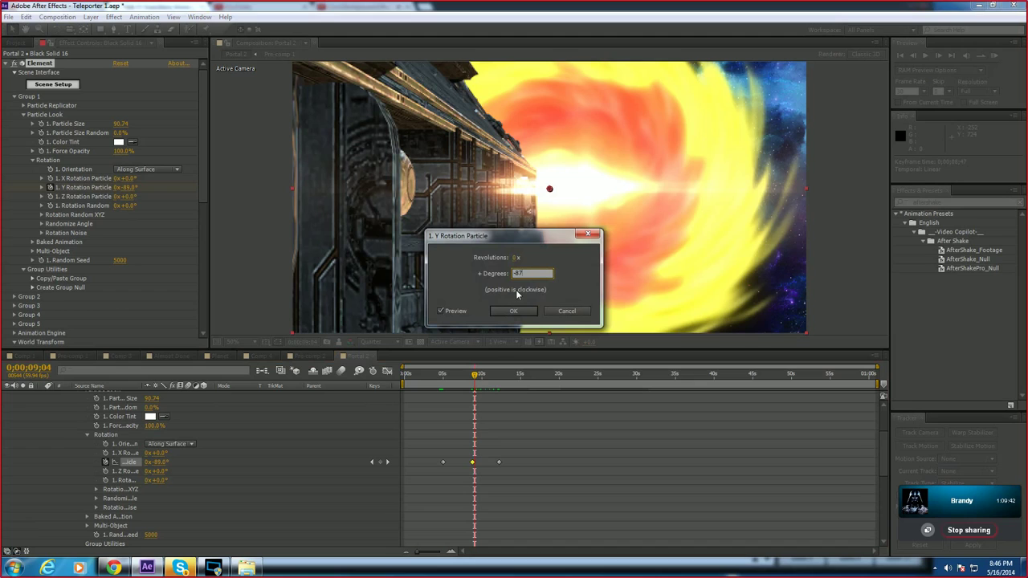
pyautogui.press('Return')
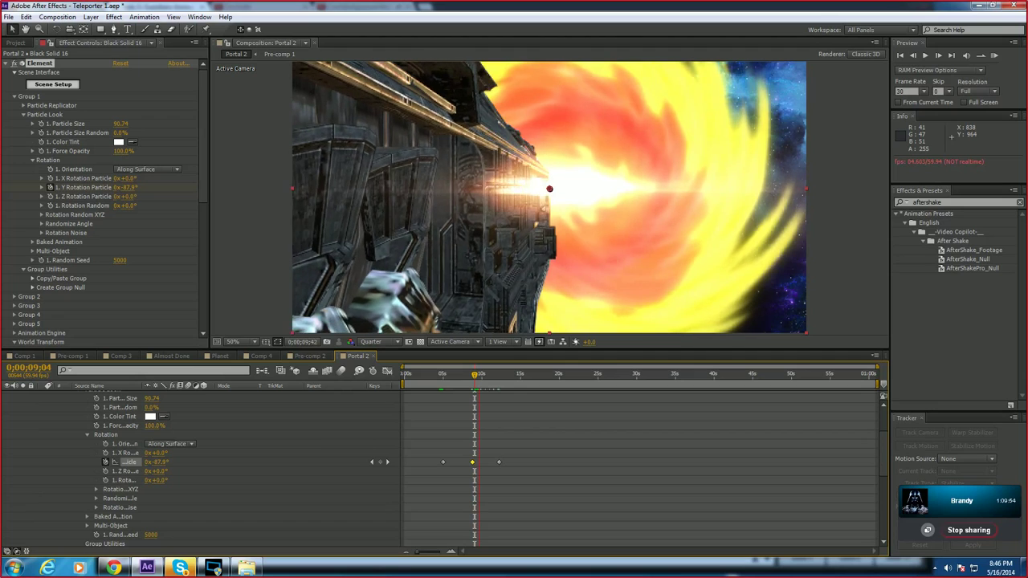
pyautogui.press('space')
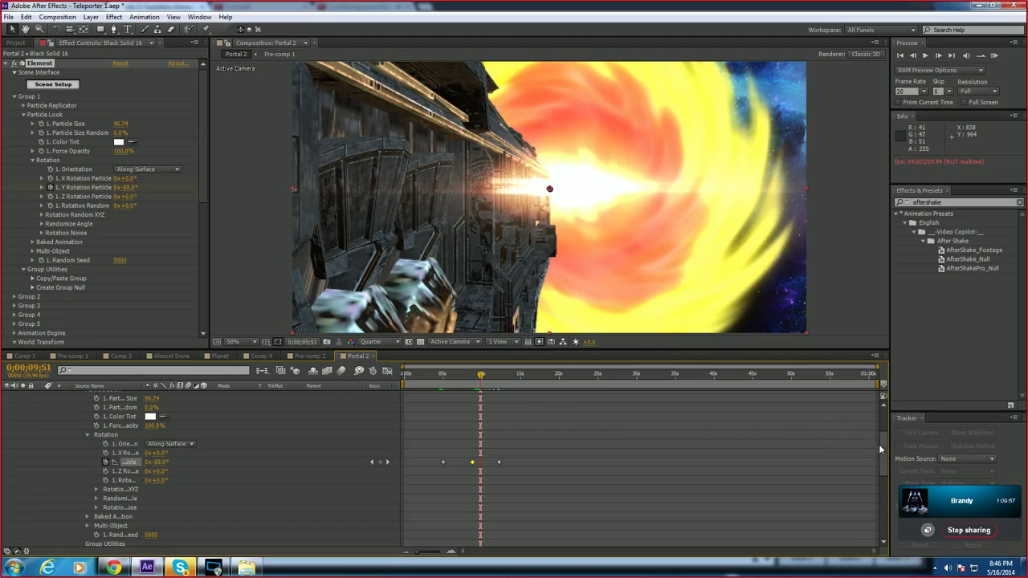
# Step: Reposition the glowing portal layer (Pre-comp 1) to about 1000, 556 px, shifting it toward the ship
pyautogui.moveTo(881, 450); pyautogui.dragTo(889, 525)
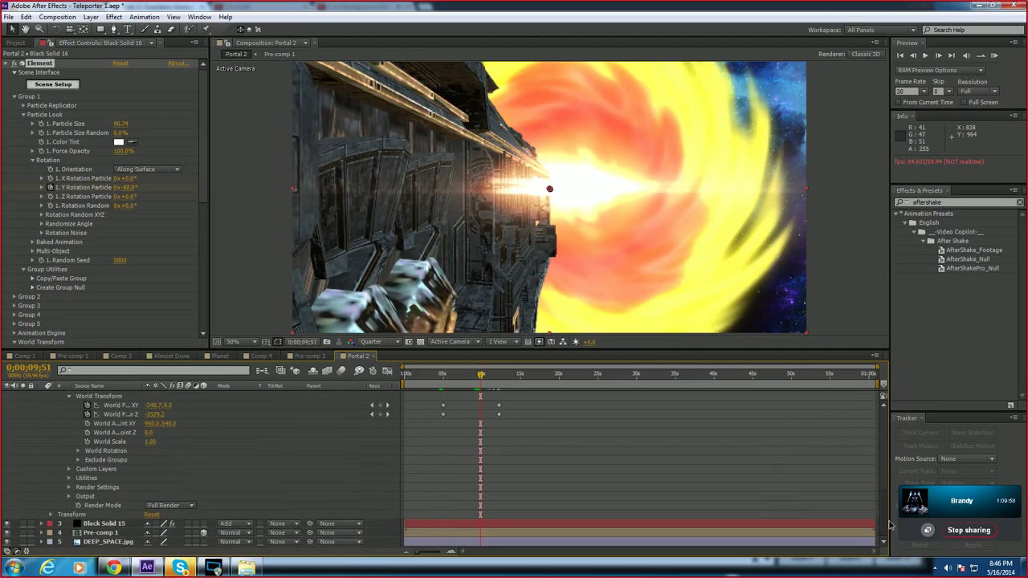
pyautogui.click(850, 291)
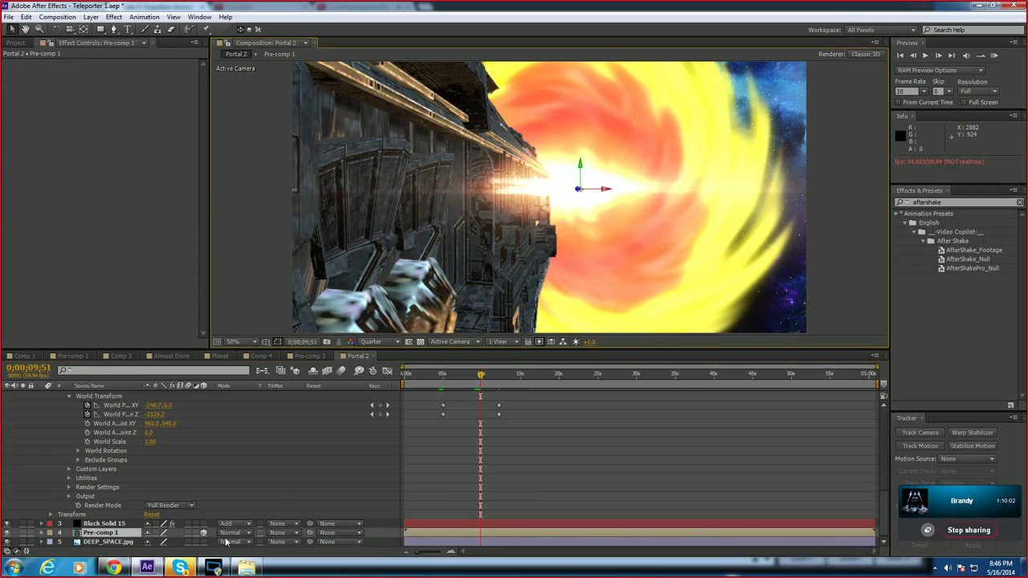
pyautogui.moveTo(707, 226); pyautogui.dragTo(680, 228)
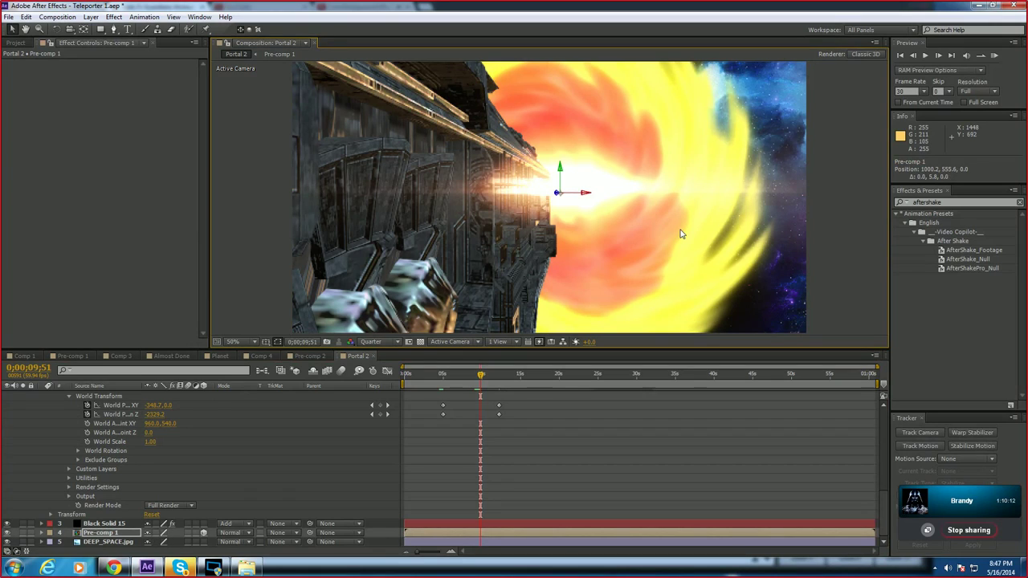
# Step: Step back through the portal move and earlier value changes, then redo them to restore the repositioned portal
pyautogui.hotkey('ctrl', 'z')
pyautogui.hotkey('ctrl', 'z')
pyautogui.hotkey('ctrl', 'z')
pyautogui.hotkey('ctrl', 'z')
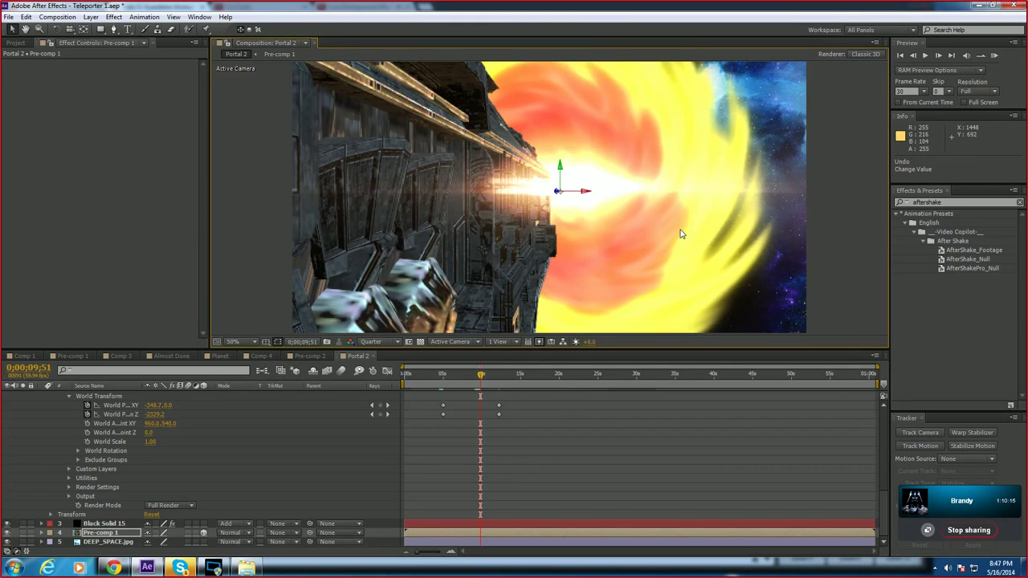
pyautogui.hotkey('ctrl', 'z')
pyautogui.hotkey('ctrl', 'z')
pyautogui.hotkey('ctrl', 'z')
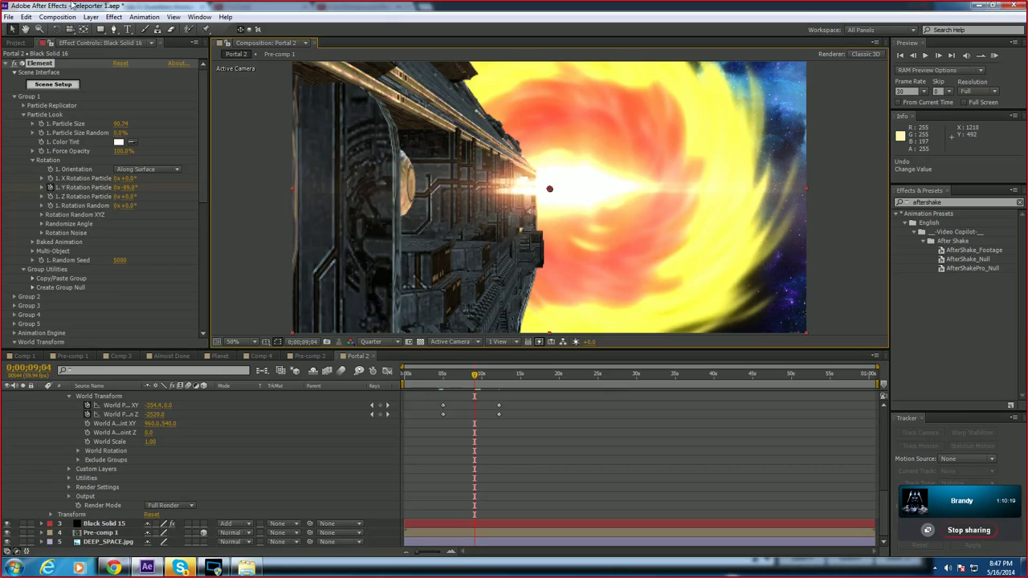
pyautogui.click(26, 17)
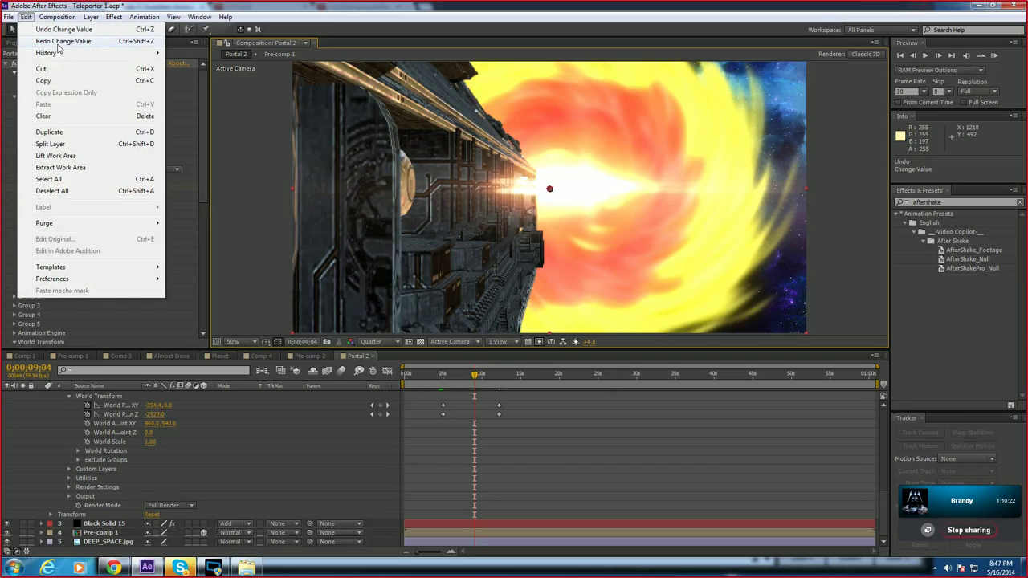
pyautogui.click(57, 42)
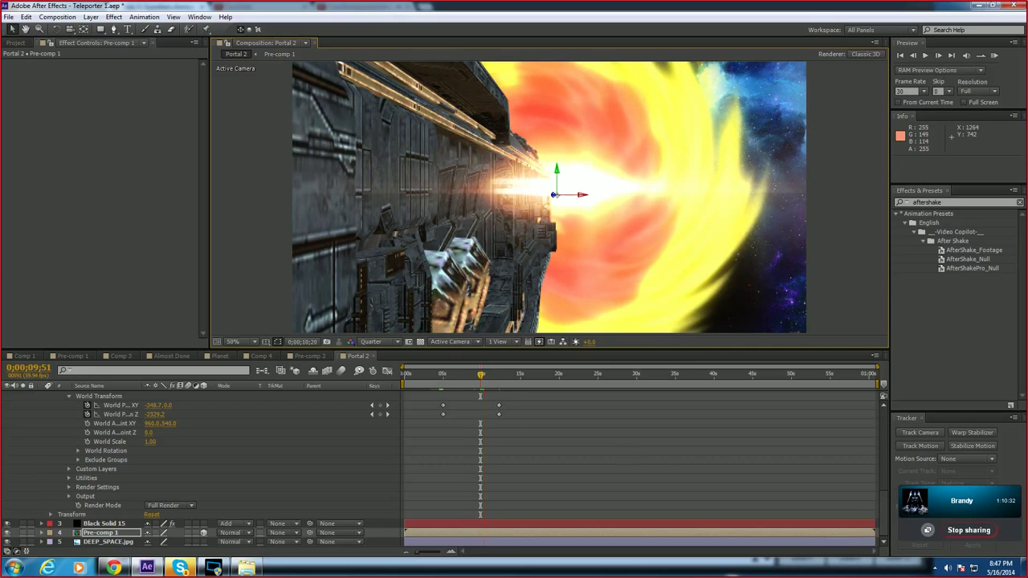
# Step: Shift the Pre-comp 1 portal layer further toward the ship and down, to about 953, 585 px
pyautogui.press('space')
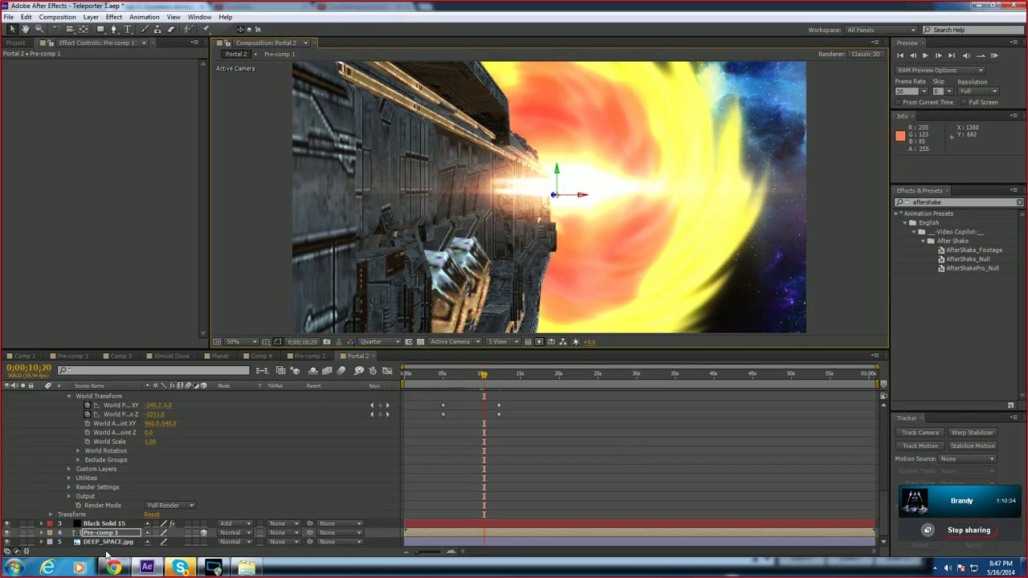
pyautogui.click(109, 541)
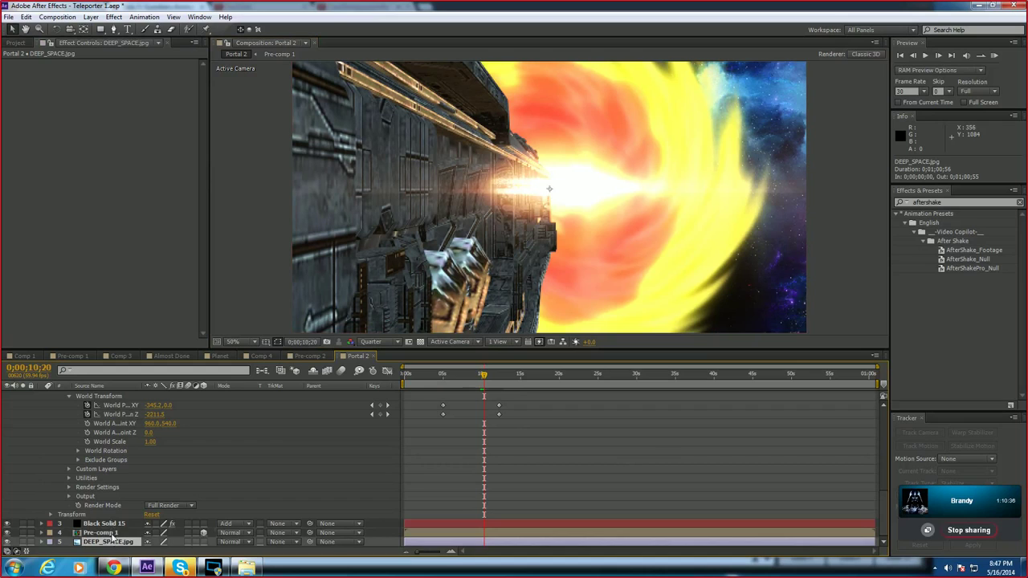
pyautogui.click(608, 235)
pyautogui.moveTo(630, 222); pyautogui.dragTo(624, 228)
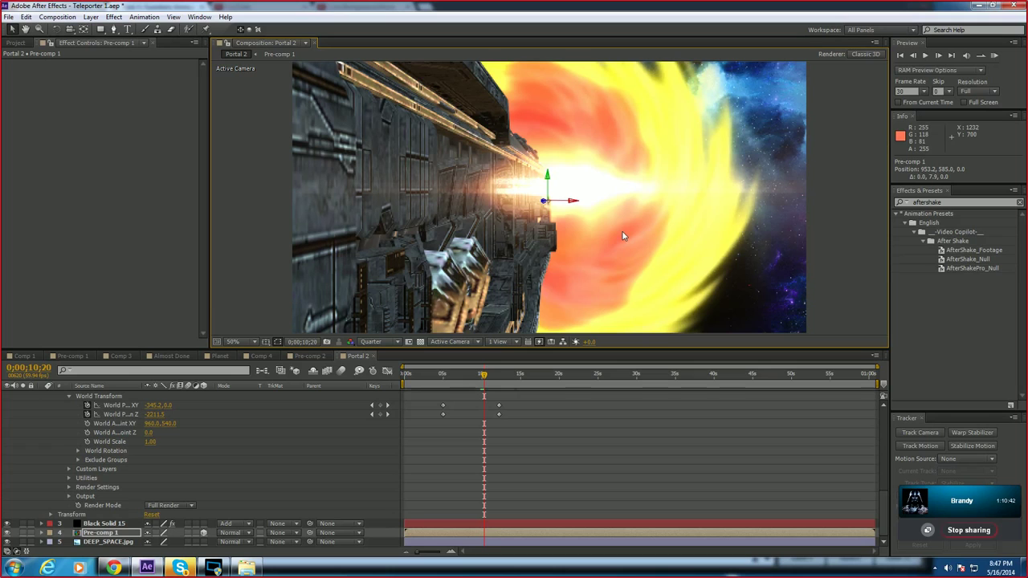
# Step: Preview the ship's flight against the repositioned portal, including playback from 0;00;04;59
pyautogui.press('space')
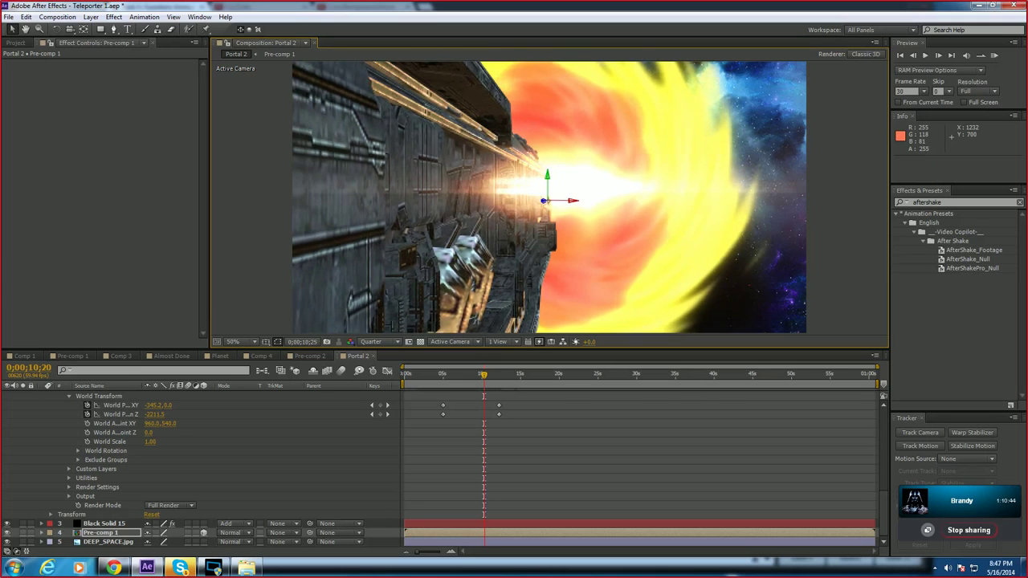
pyautogui.press('space')
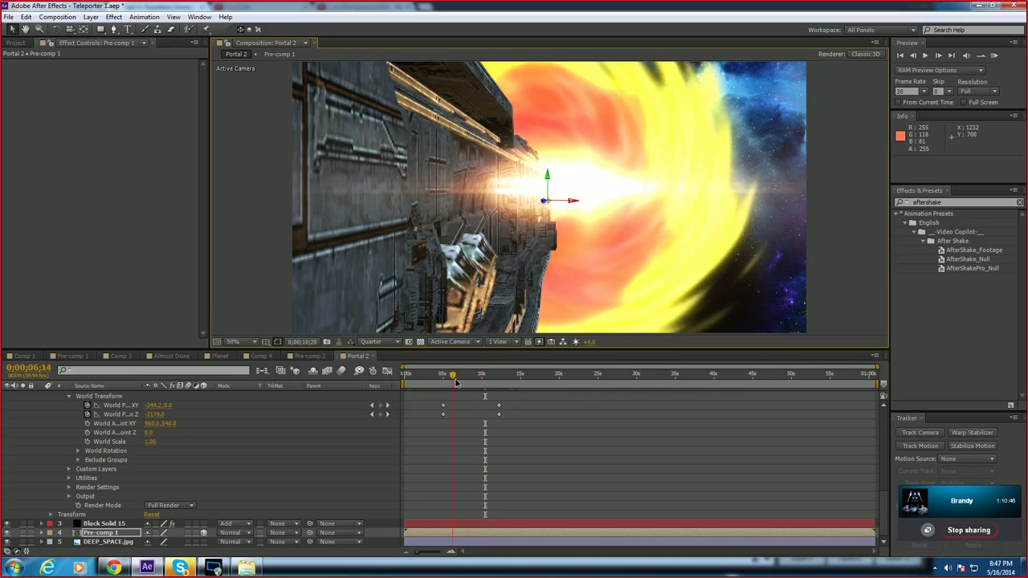
pyautogui.moveTo(447, 386); pyautogui.dragTo(443, 386)
pyautogui.press('space')
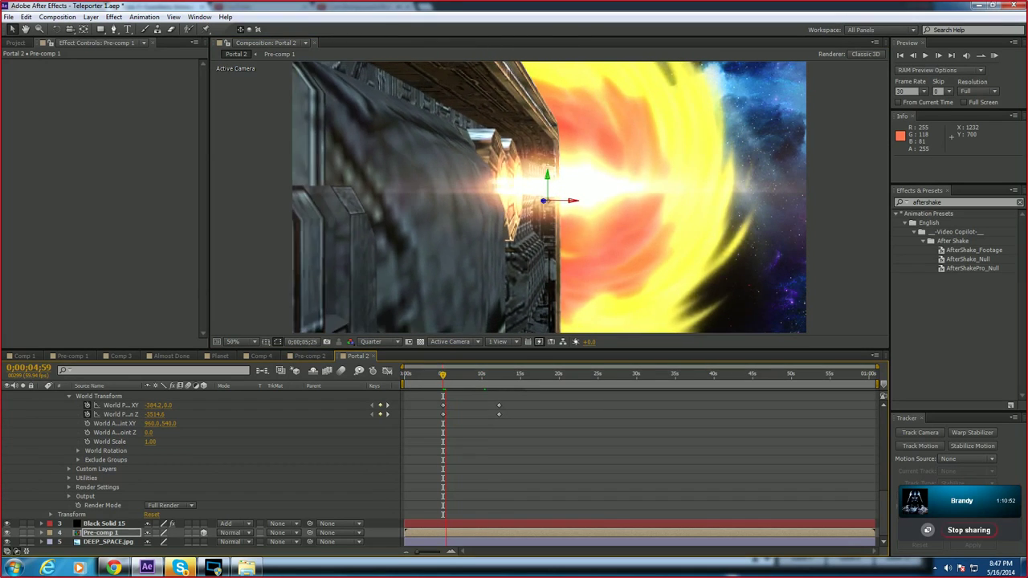
pyautogui.press('space')
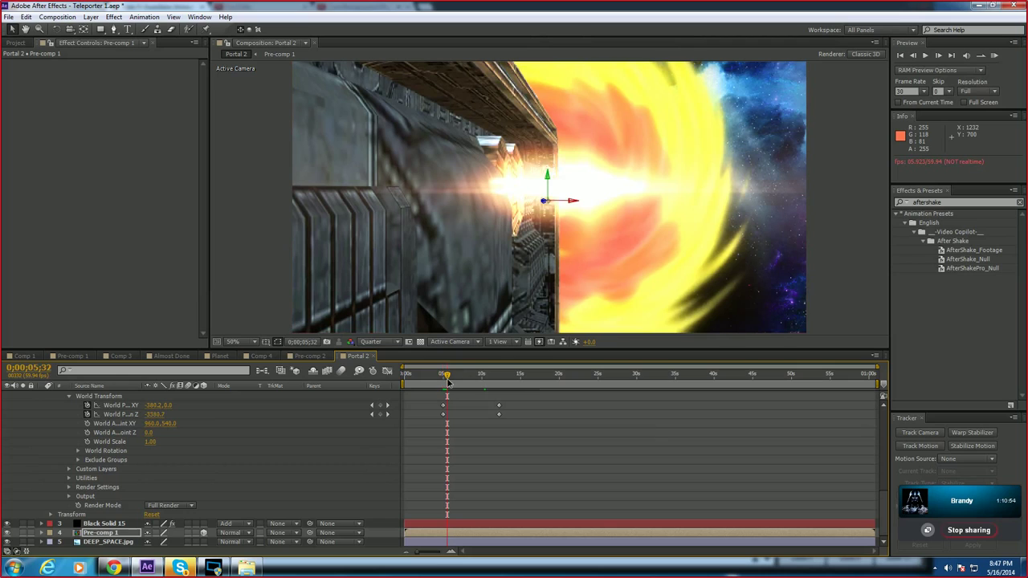
# Step: At 0;00;08;22, set the World Position XY of Black Solid 16's Element ship to -350.5, 0.0
pyautogui.moveTo(459, 378); pyautogui.dragTo(470, 378)
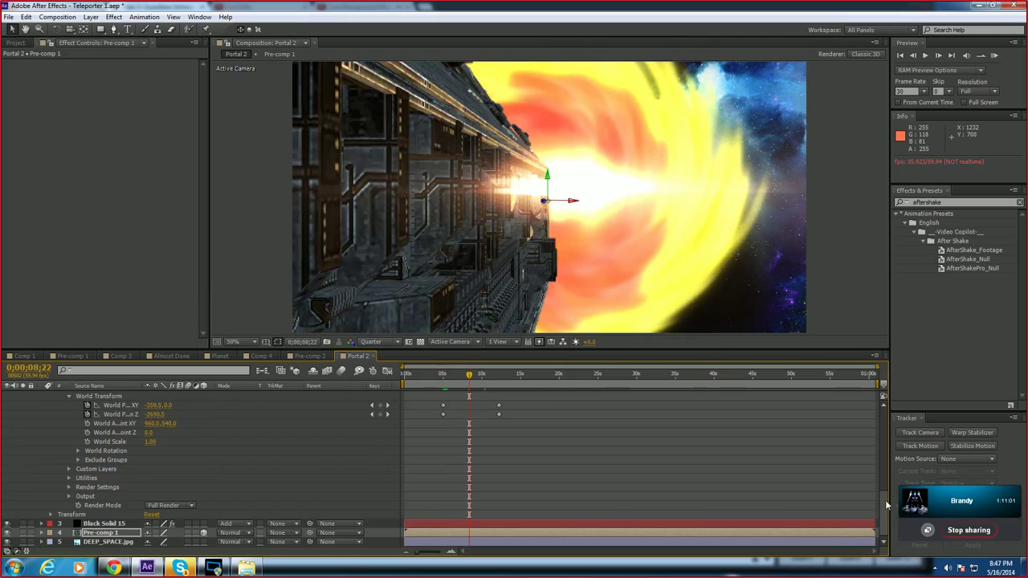
pyautogui.moveTo(885, 499); pyautogui.dragTo(884, 404)
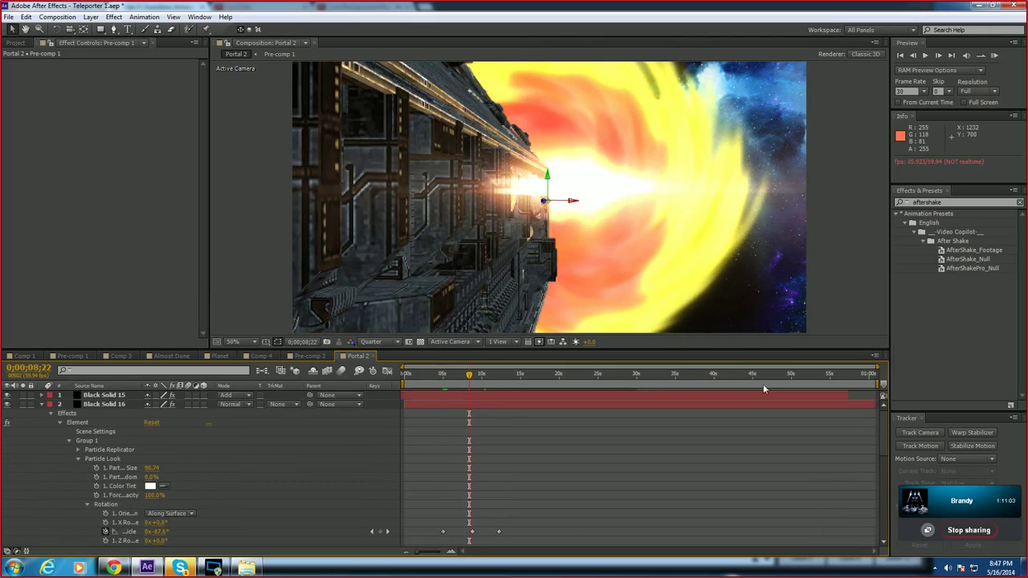
pyautogui.click(105, 405)
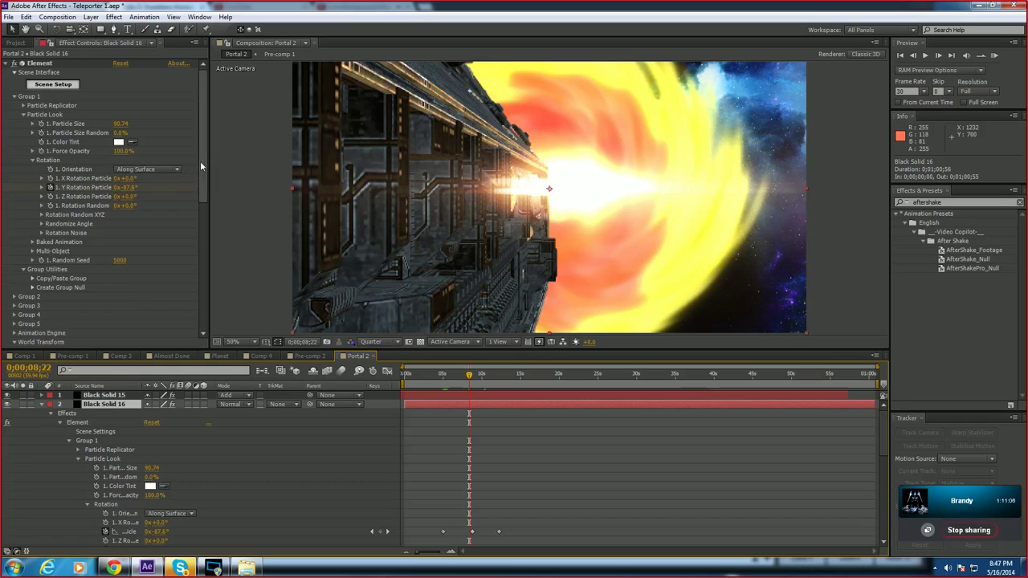
pyautogui.moveTo(204, 161); pyautogui.dragTo(196, 224)
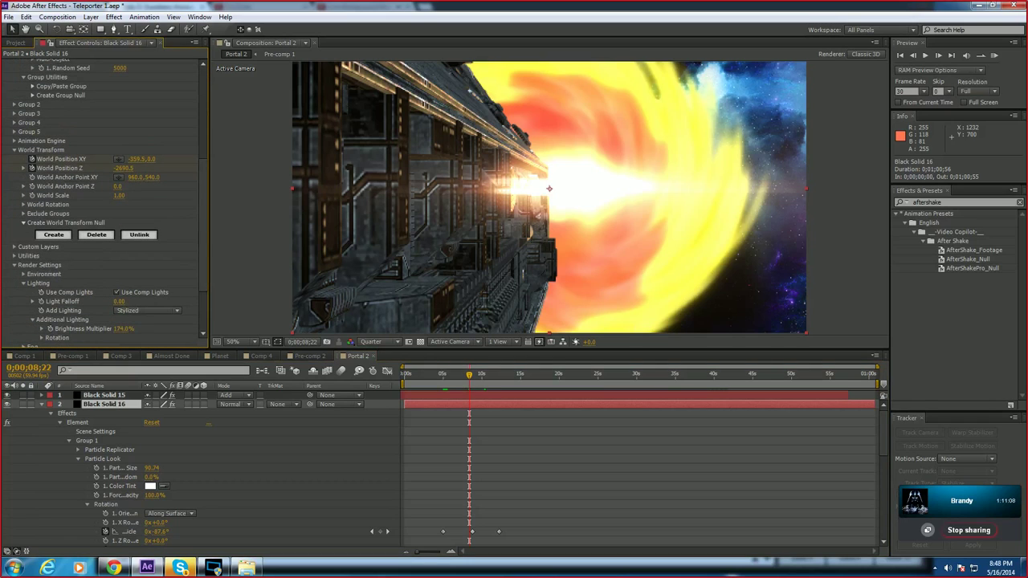
pyautogui.moveTo(136, 159); pyautogui.dragTo(140, 159)
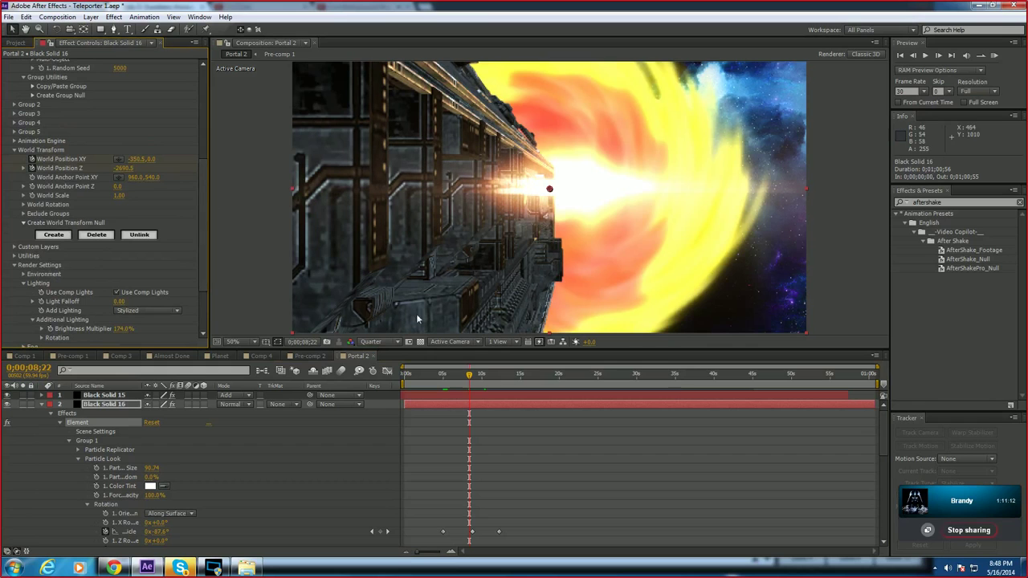
# Step: Preview the ship's adjusted path from 0;00;05;57 through 0;00;11;50
pyautogui.moveTo(470, 375); pyautogui.dragTo(451, 376)
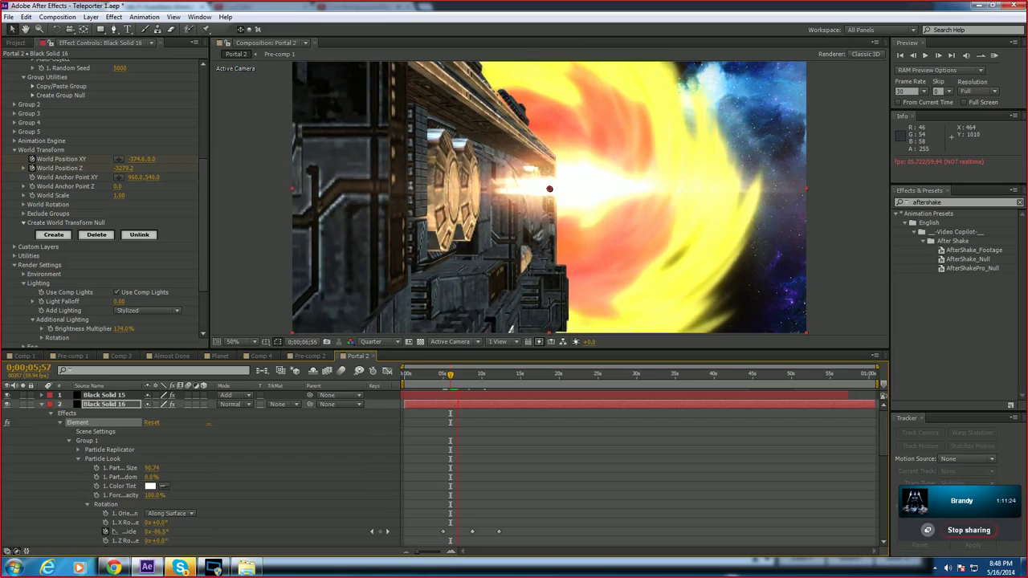
pyautogui.click(457, 376)
pyautogui.moveTo(462, 379); pyautogui.dragTo(496, 383)
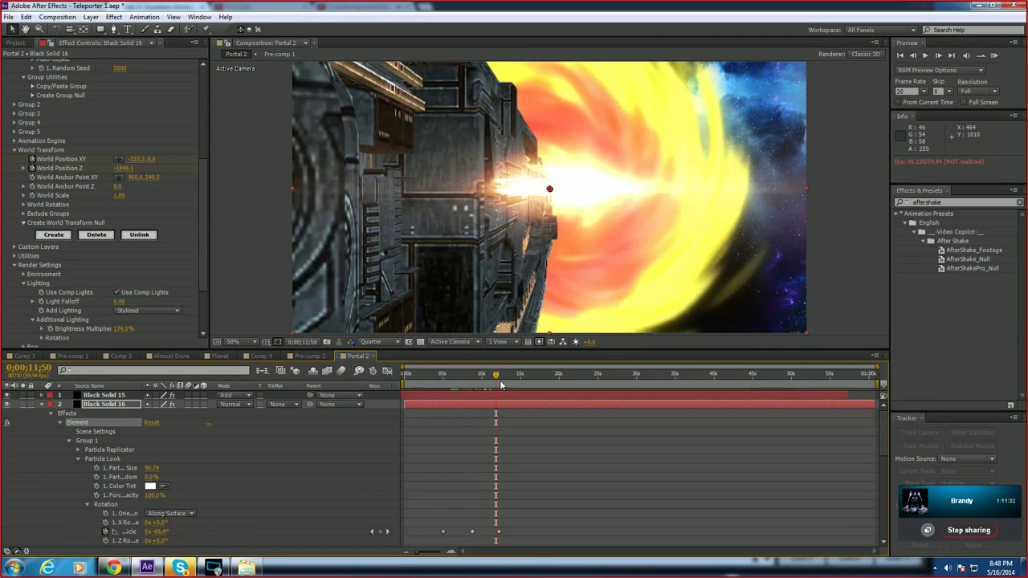
# Step: Check the Y Rotation Particle keyframe at 0;00;08;47 and set the one at 0;00;12;15 to -88.8°
pyautogui.click(498, 534)
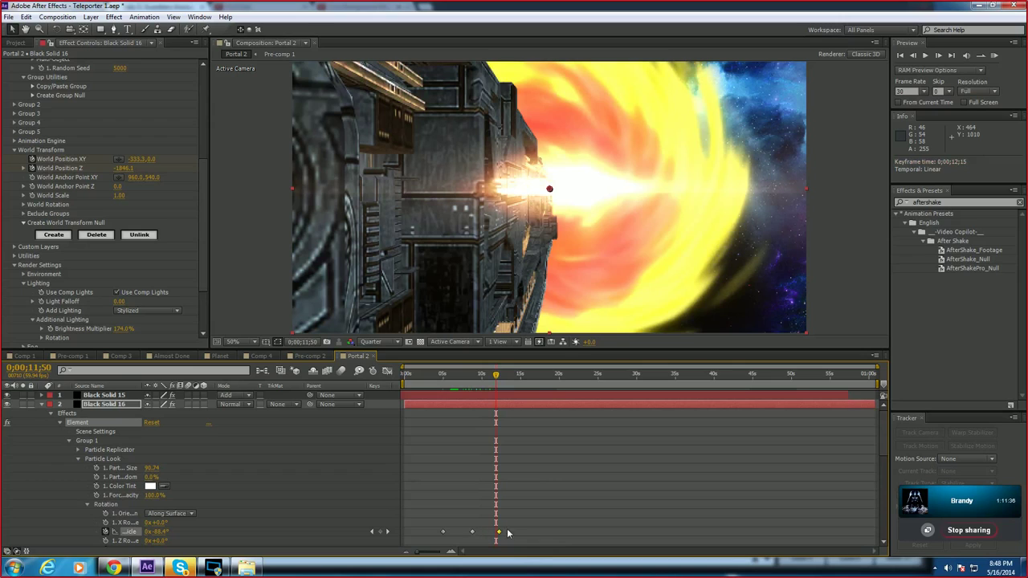
pyautogui.doubleClick(473, 534)
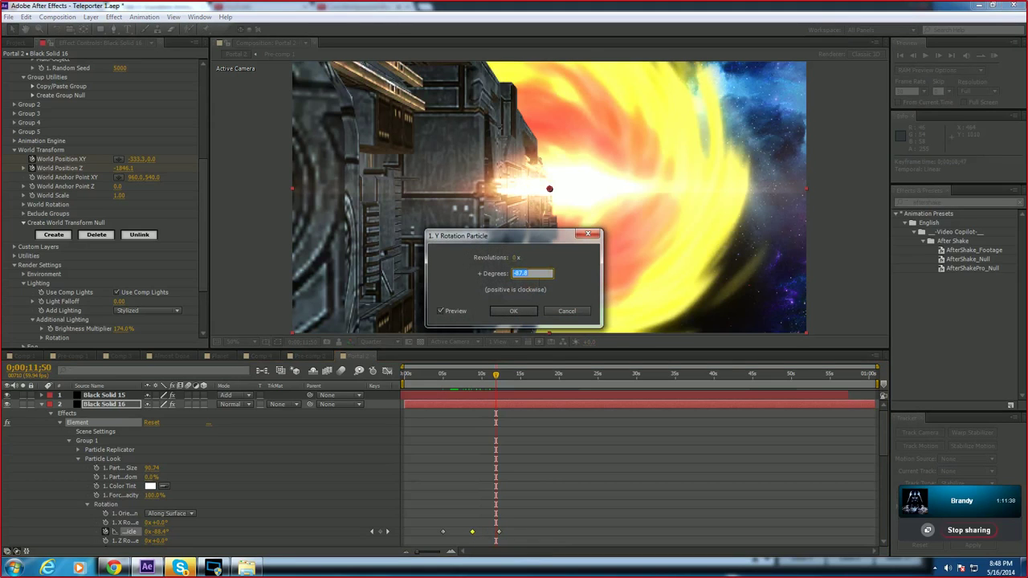
pyautogui.click(517, 310)
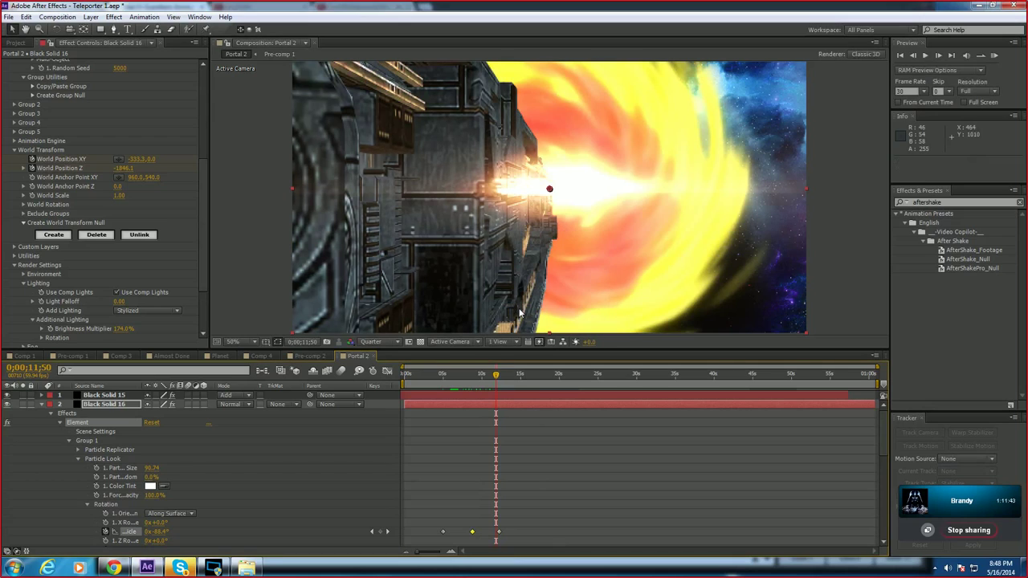
pyautogui.doubleClick(499, 531)
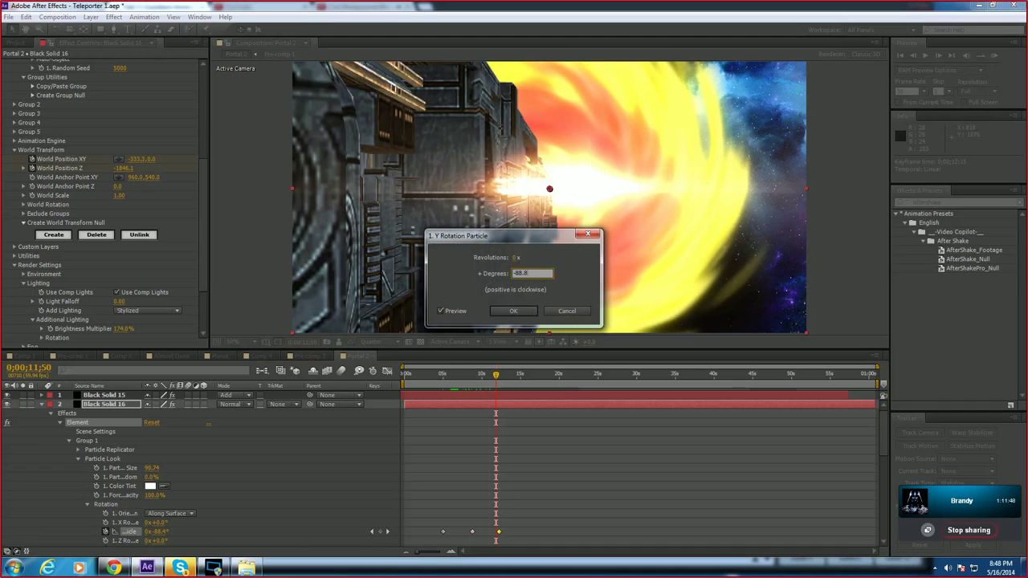
pyautogui.press('Return')
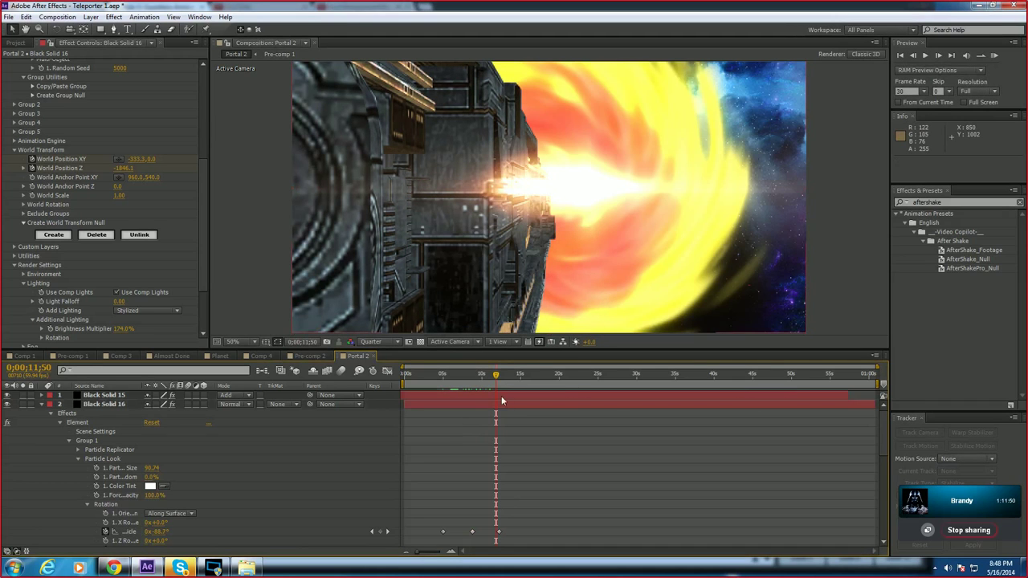
# Step: Preview the ship's revised turn from 0;00;06;09 and inspect the frames around 0;00;07;53
pyautogui.moveTo(496, 375); pyautogui.dragTo(452, 375)
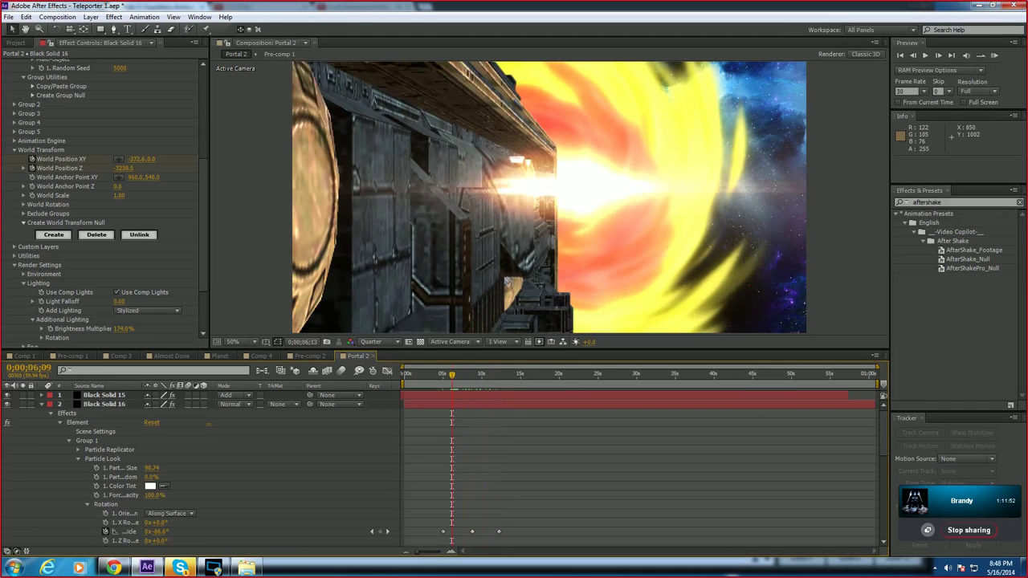
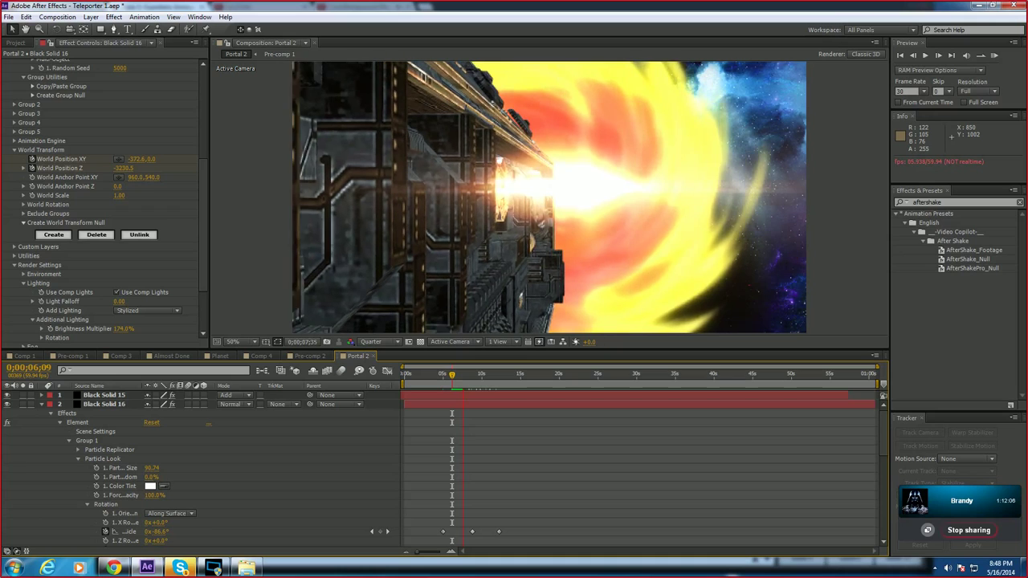
pyautogui.press('space')
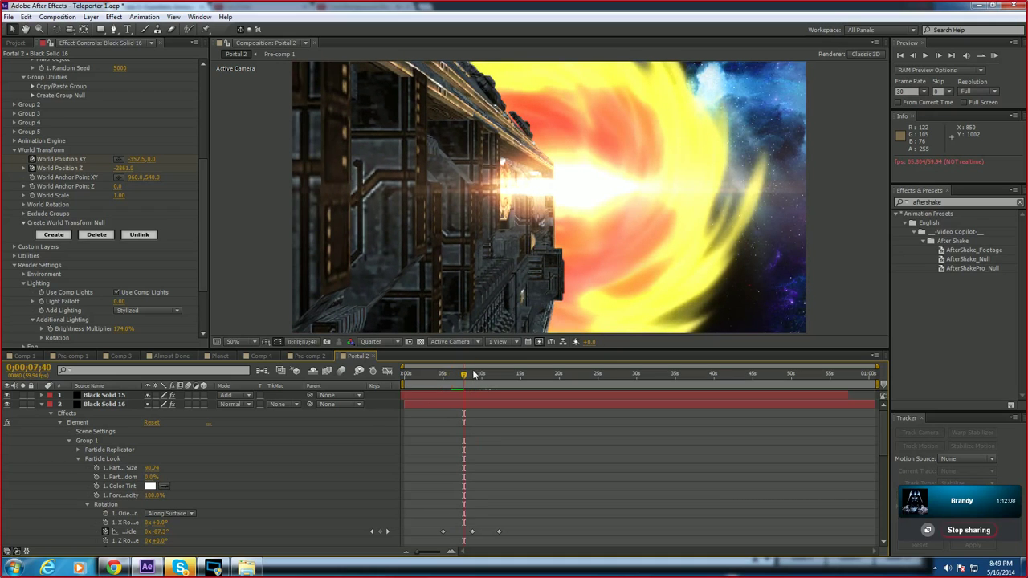
pyautogui.moveTo(474, 374)
pyautogui.mouseDown()
pyautogui.moveTo(438, 390)
pyautogui.moveTo(468, 377)
pyautogui.mouseUp()
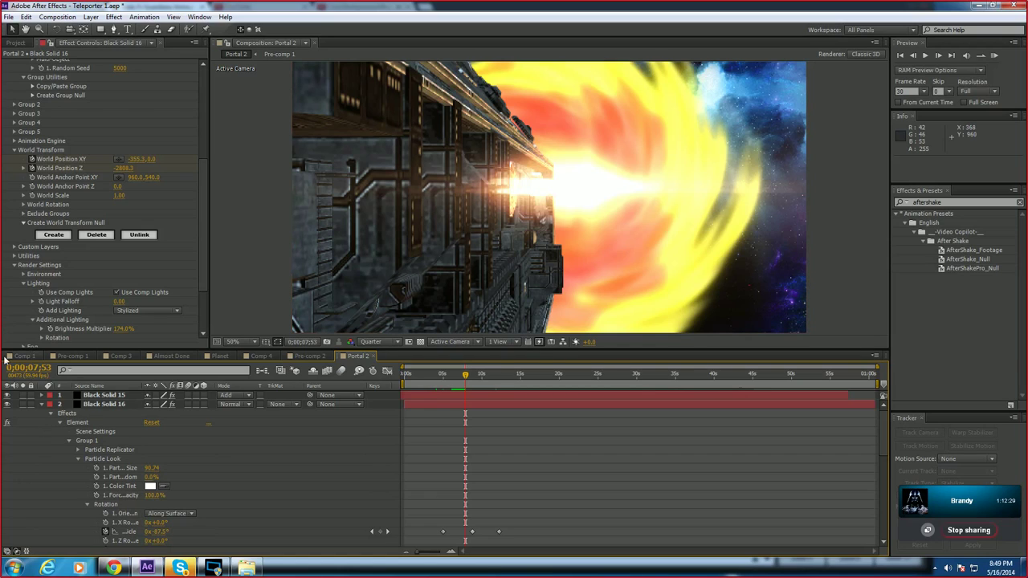
# Step: Collapse Black Solid 16's properties and add a new comp-sized black solid above the other layers in Portal 2
pyautogui.click(43, 406)
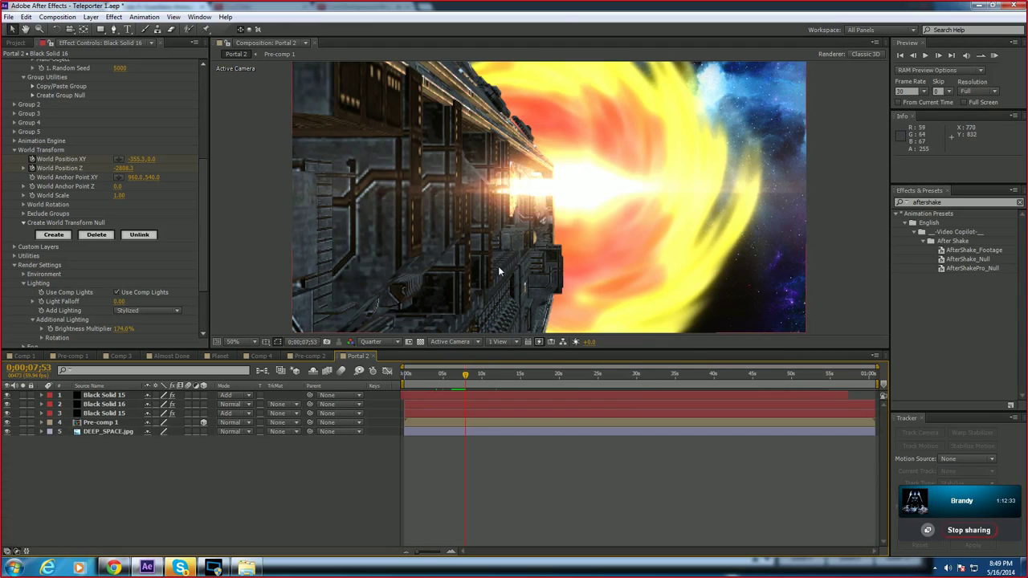
pyautogui.moveTo(468, 378)
pyautogui.mouseDown()
pyautogui.moveTo(441, 379)
pyautogui.moveTo(450, 376)
pyautogui.mouseUp()
pyautogui.rightClick(358, 356)
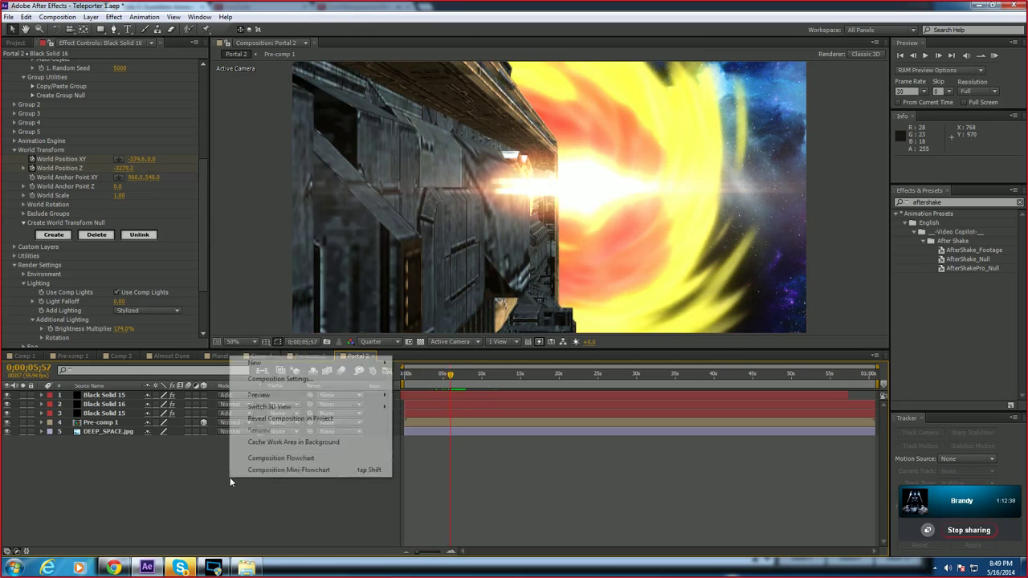
pyautogui.moveTo(338, 363)
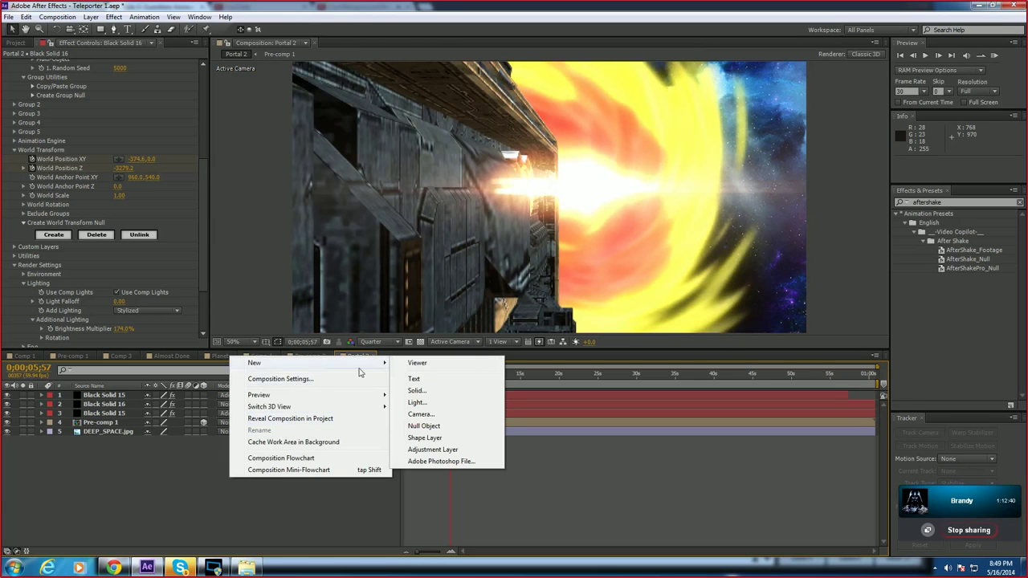
pyautogui.click(452, 392)
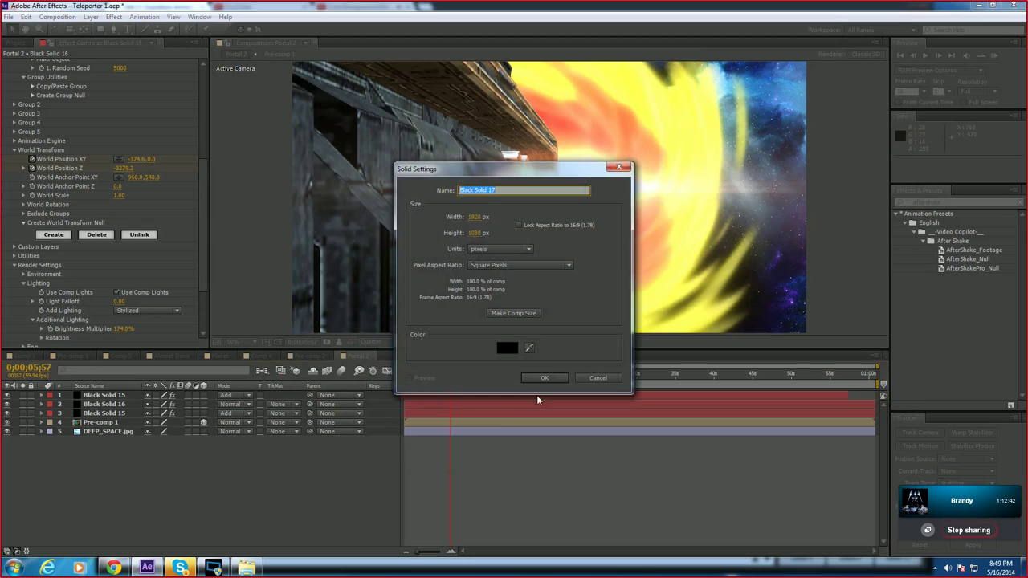
pyautogui.click(538, 380)
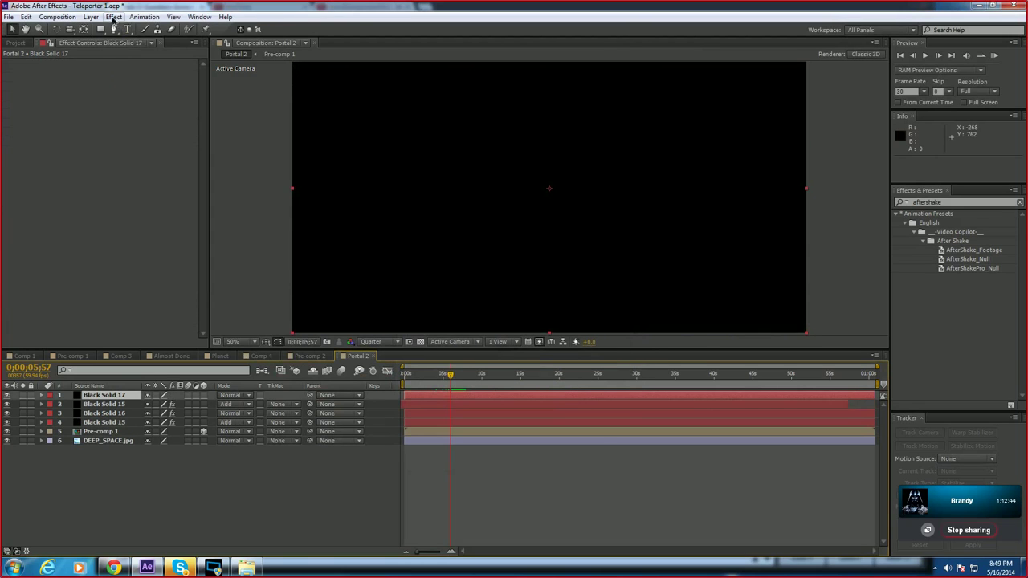
# Step: Apply the Advanced Lightning effect to Black Solid 17 and set its lightning type to Strike
pyautogui.click(114, 18)
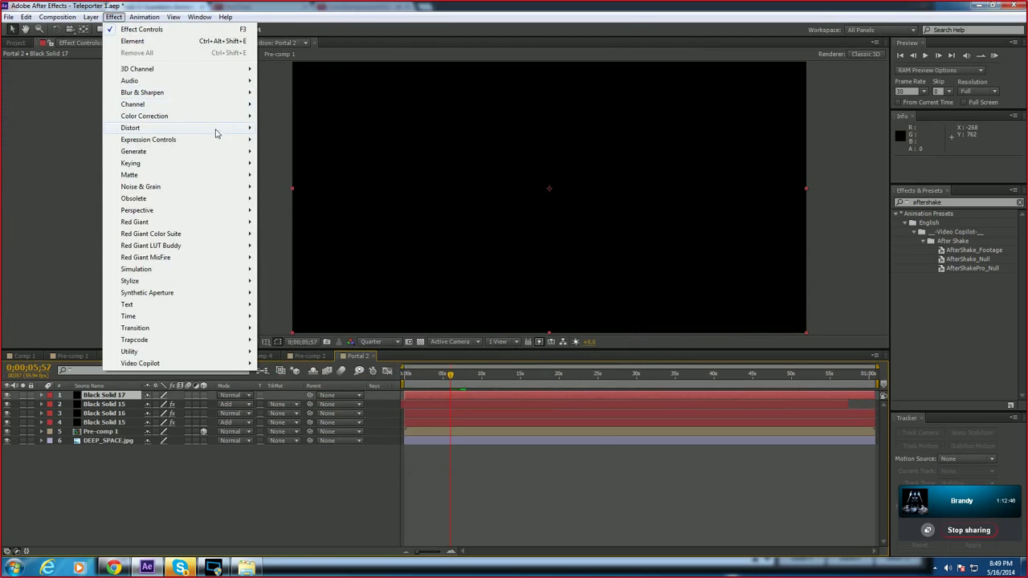
pyautogui.moveTo(213, 154)
pyautogui.click(301, 163)
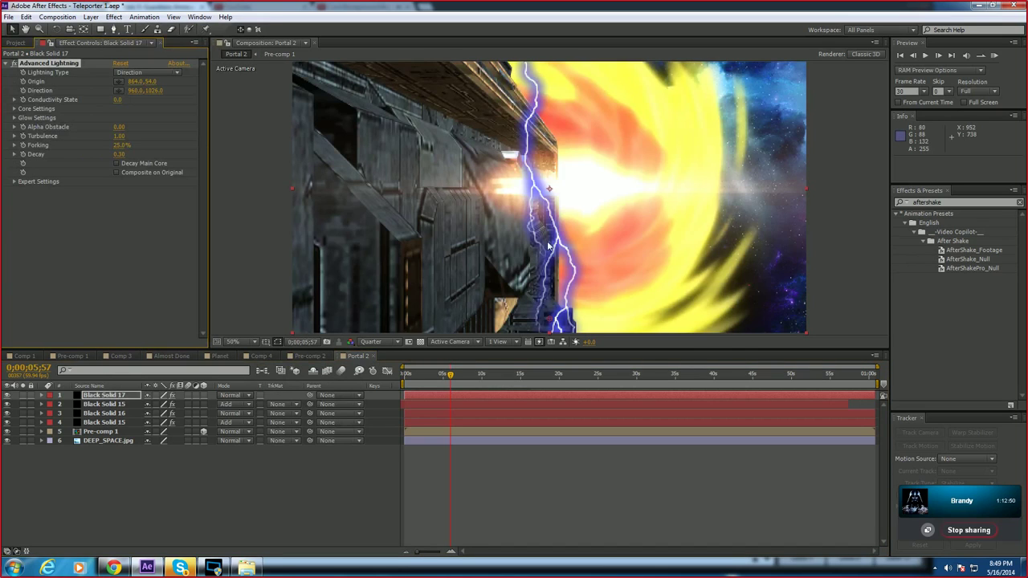
pyautogui.click(174, 73)
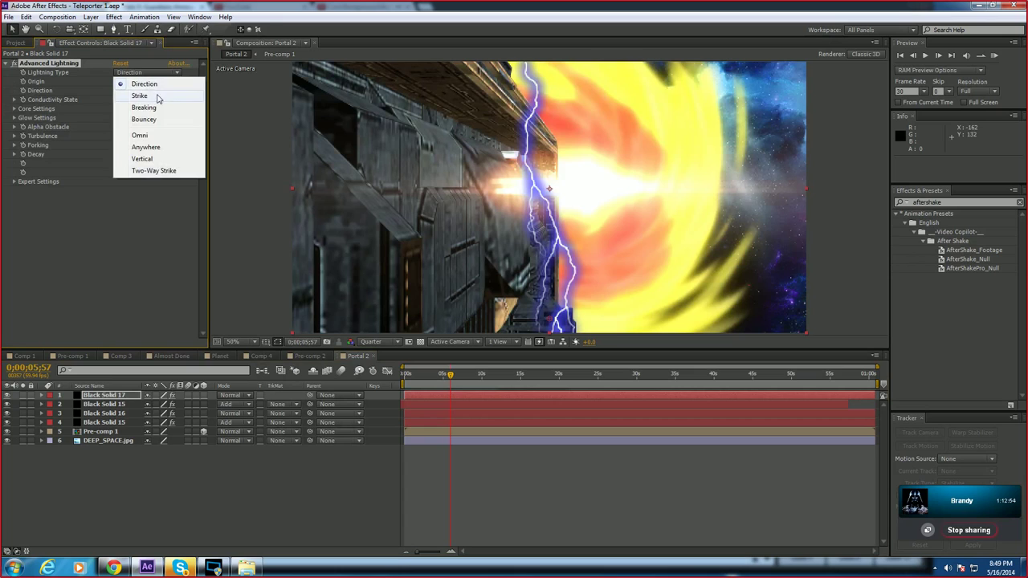
pyautogui.click(156, 95)
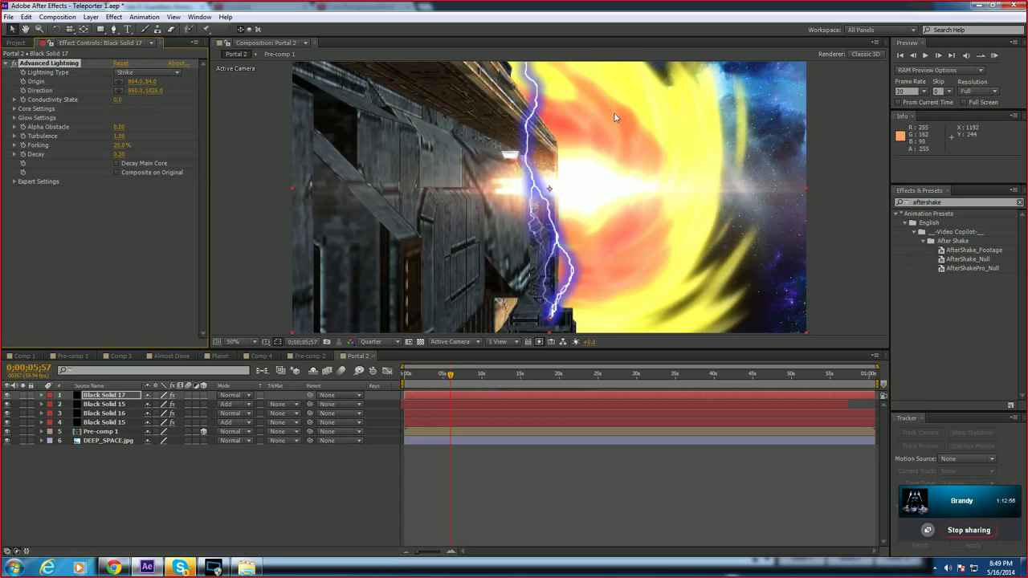
# Step: Place the lightning's origin at about 1520, 154 over the portal and its direction point at about 894, 740 on the ship
pyautogui.press(',')
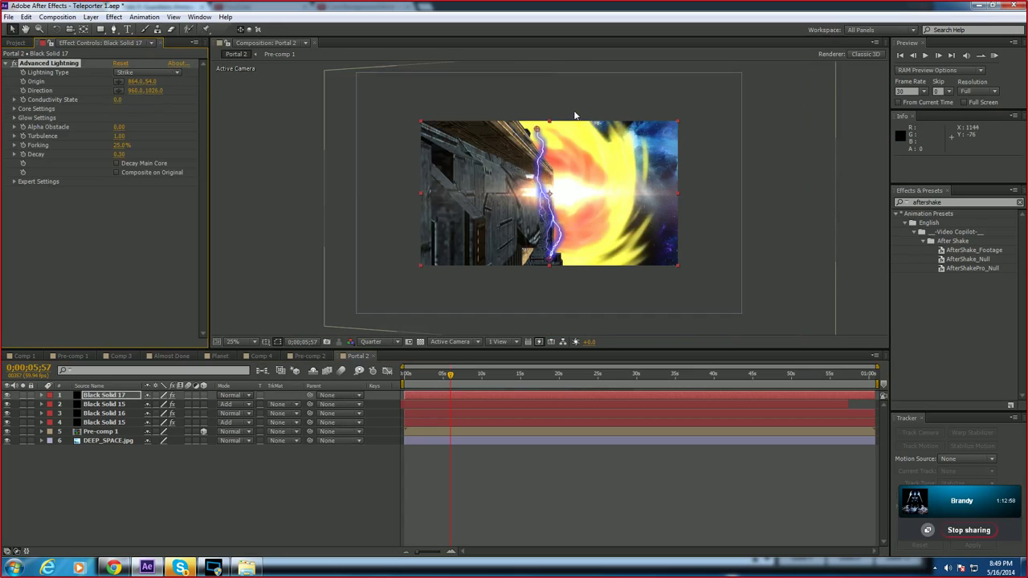
pyautogui.moveTo(537, 127); pyautogui.dragTo(625, 144)
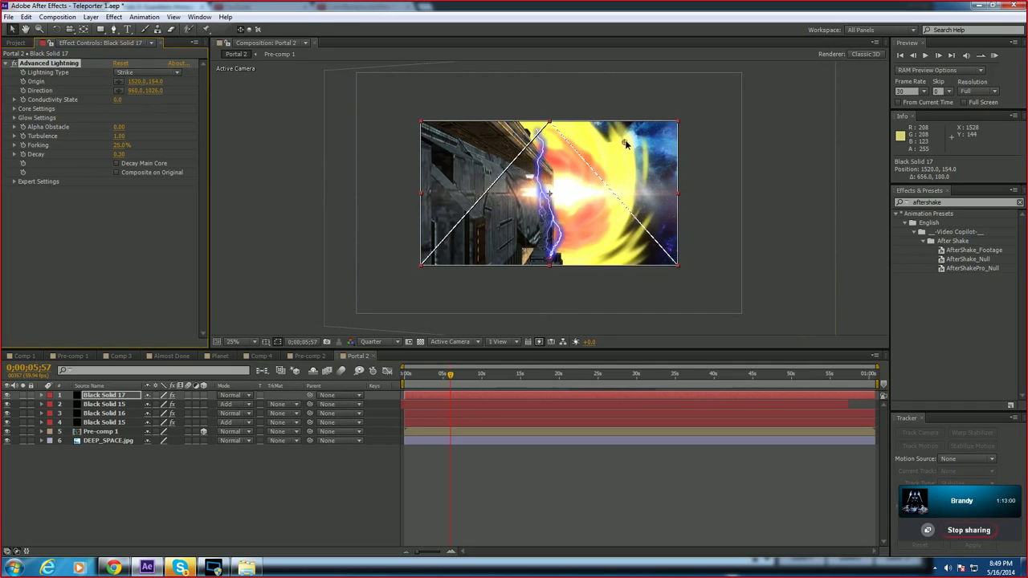
pyautogui.press('.')
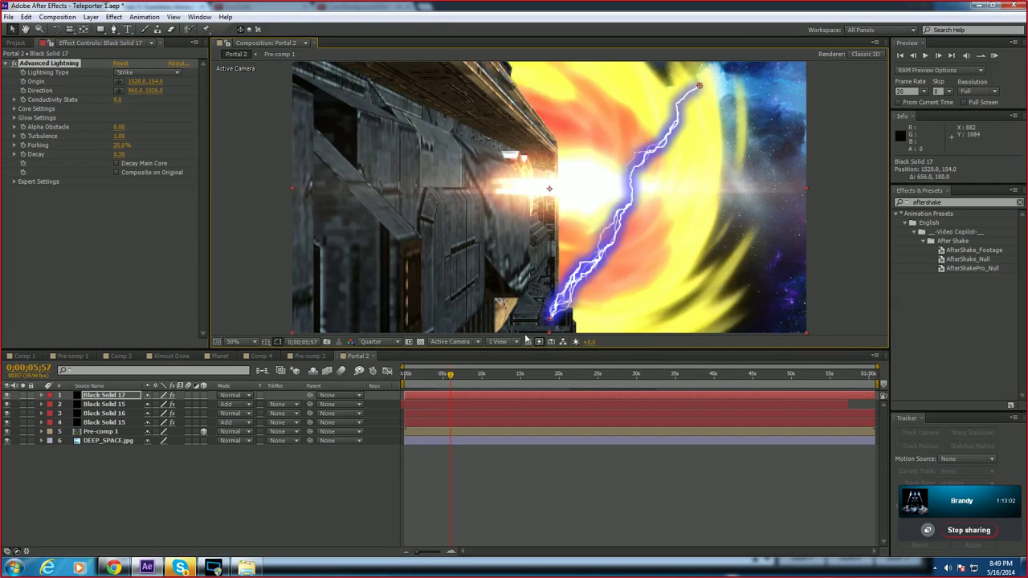
pyautogui.moveTo(551, 320); pyautogui.dragTo(548, 278)
pyautogui.moveTo(537, 225); pyautogui.dragTo(533, 246)
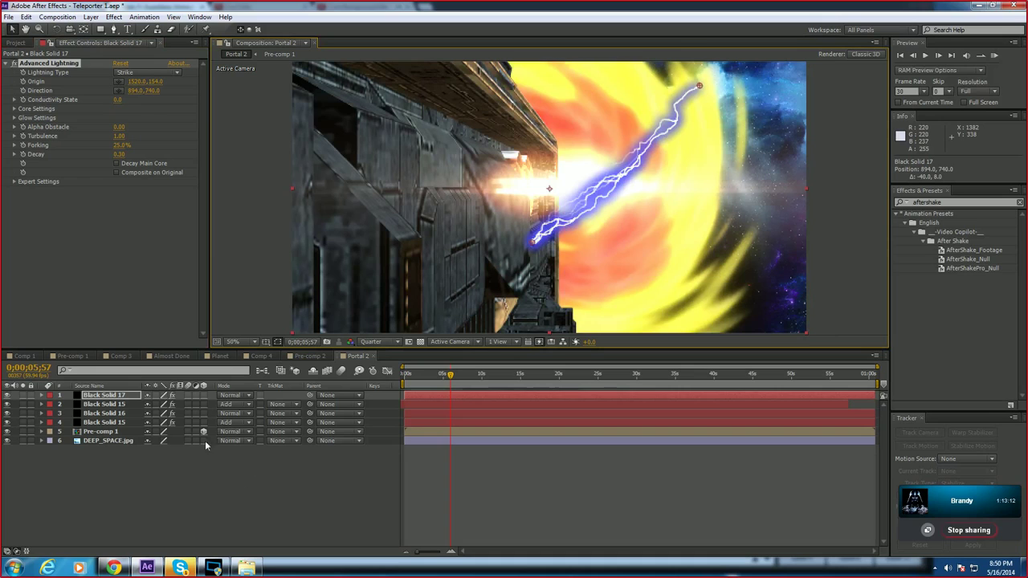
# Step: Make Black Solid 17 a 3D layer and move the lightning's origin to about 1162, 537 and its direction point to about 522, 704
pyautogui.click(204, 395)
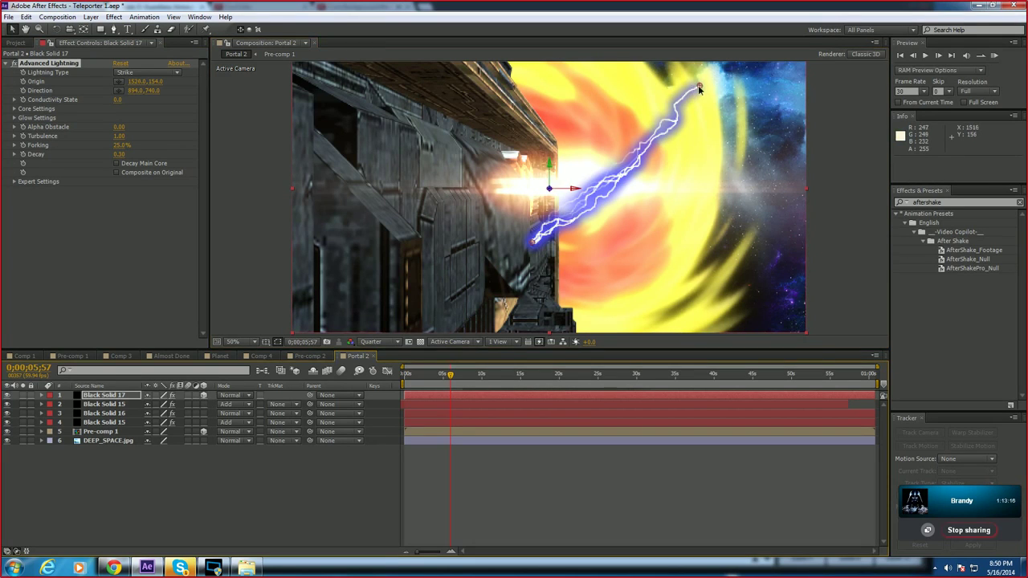
pyautogui.moveTo(698, 85); pyautogui.dragTo(679, 106)
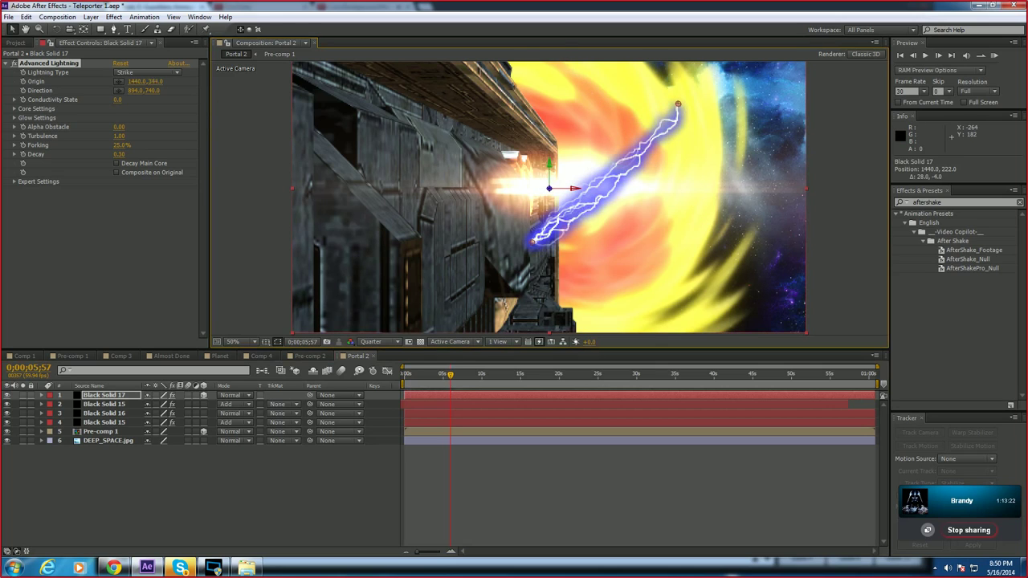
pyautogui.moveTo(221, 81); pyautogui.dragTo(231, 81)
pyautogui.moveTo(130, 81); pyautogui.dragTo(4, 82)
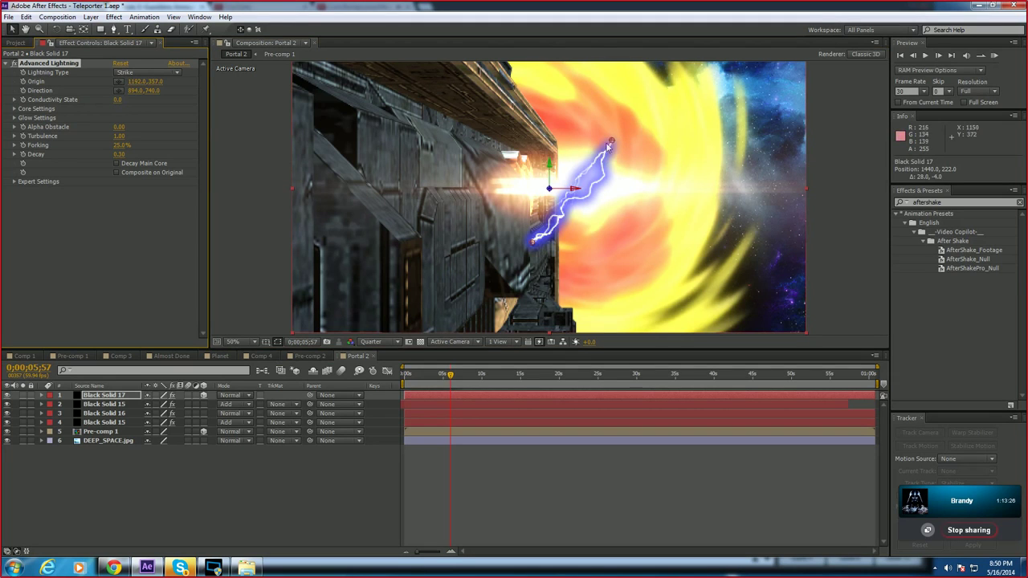
pyautogui.moveTo(611, 142); pyautogui.dragTo(609, 189)
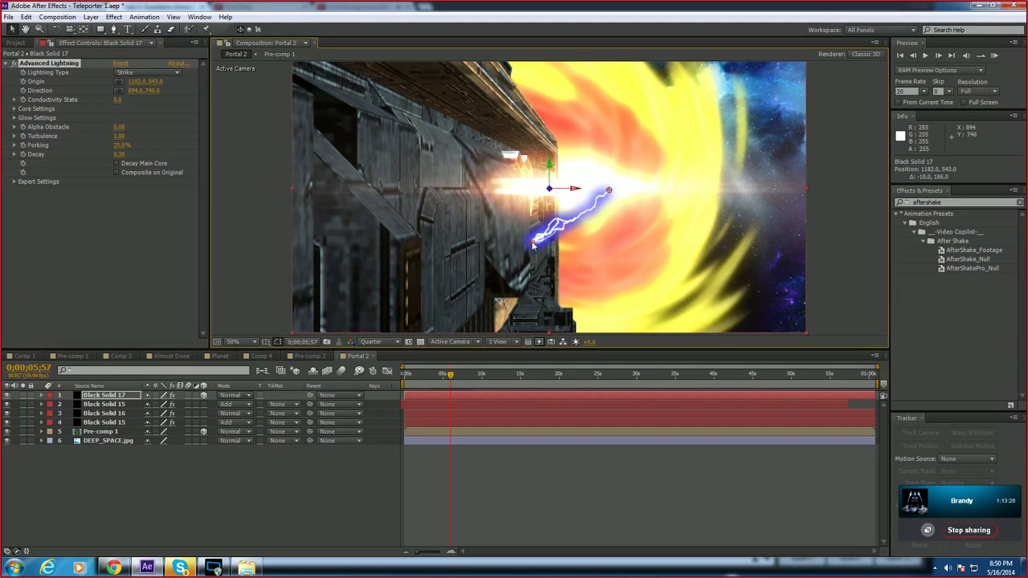
pyautogui.moveTo(533, 241); pyautogui.dragTo(436, 234)
pyautogui.moveTo(610, 190)
pyautogui.mouseDown()
pyautogui.moveTo(585, 190)
pyautogui.moveTo(644, 194)
pyautogui.moveTo(604, 191)
pyautogui.mouseUp()
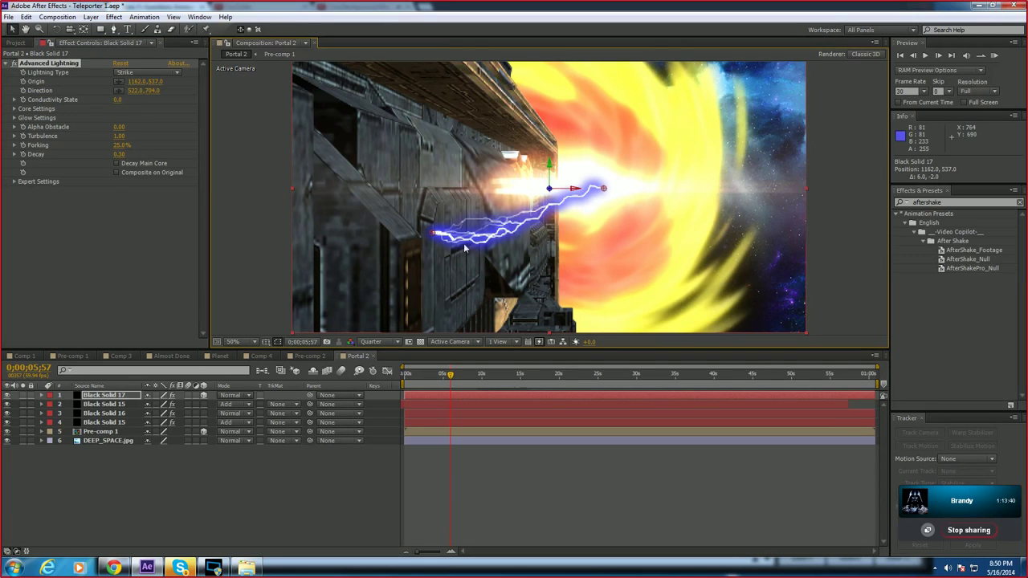
# Step: Apply the Bulge effect to Black Solid 17 and undo the trial enlargement of the bulge and the accidental layer shift
pyautogui.click(113, 404)
pyautogui.click(121, 395)
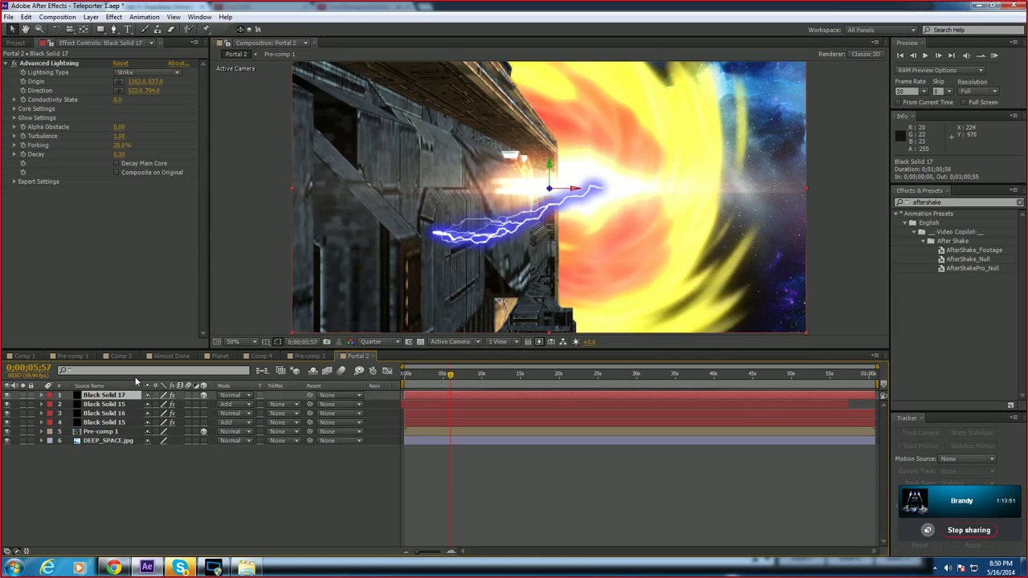
pyautogui.click(114, 17)
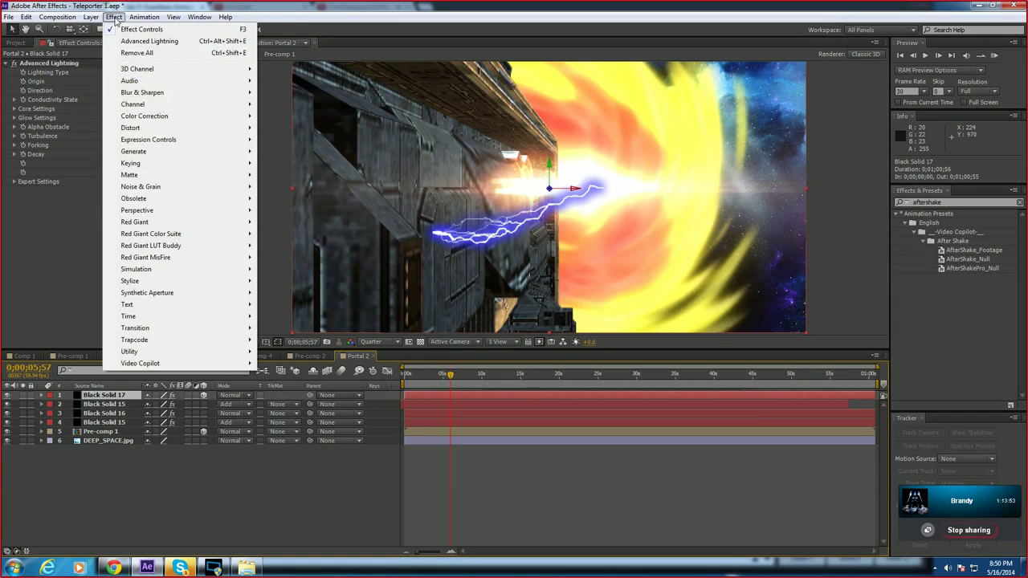
pyautogui.moveTo(170, 129)
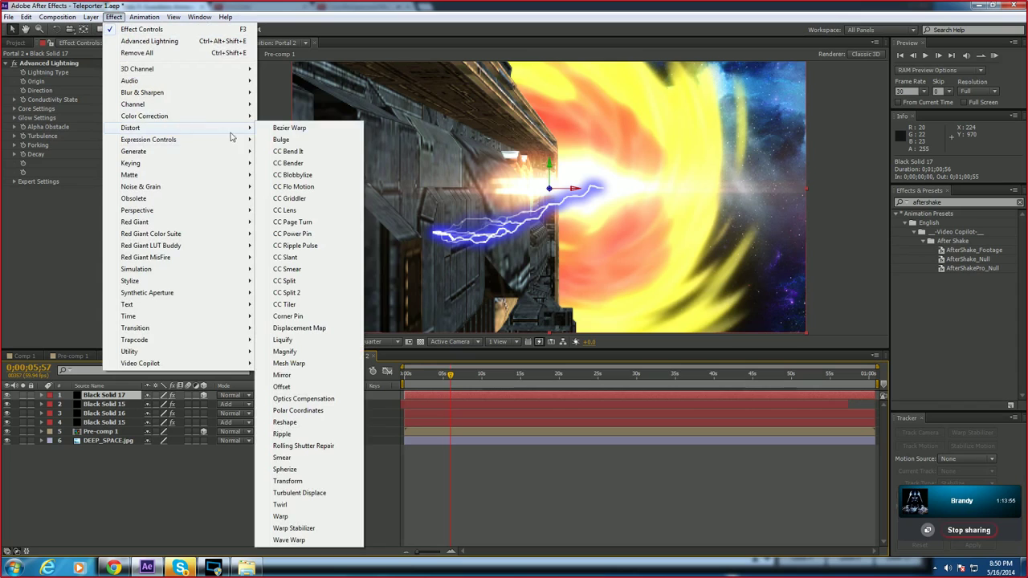
pyautogui.click(302, 141)
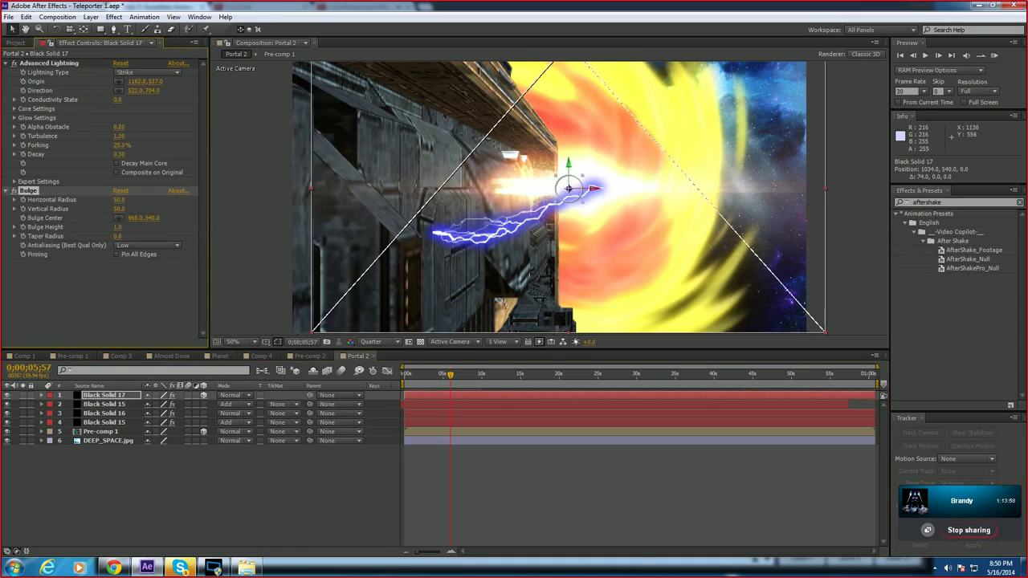
pyautogui.moveTo(569, 188); pyautogui.dragTo(514, 227)
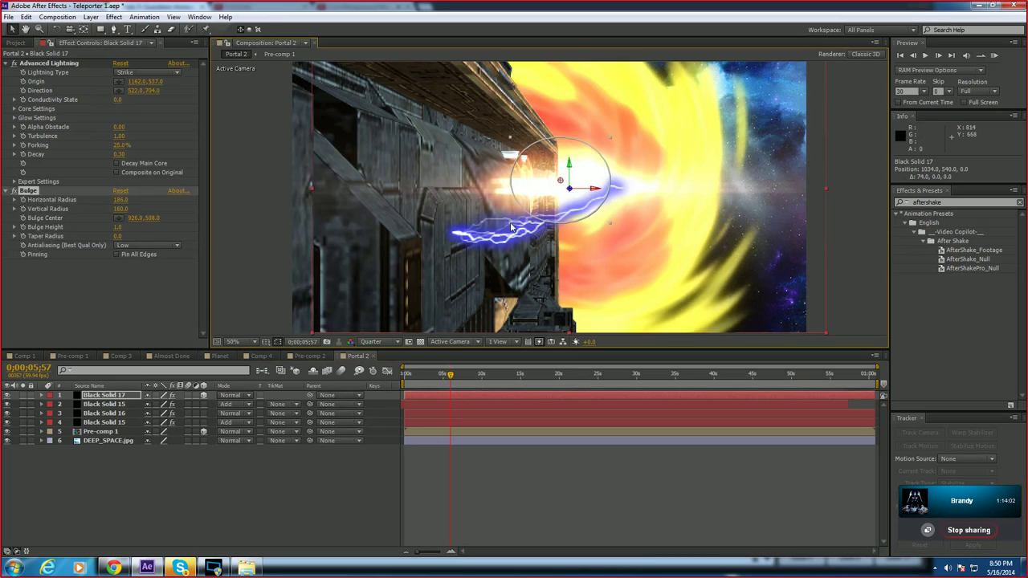
pyautogui.hotkey('ctrl', 'z')
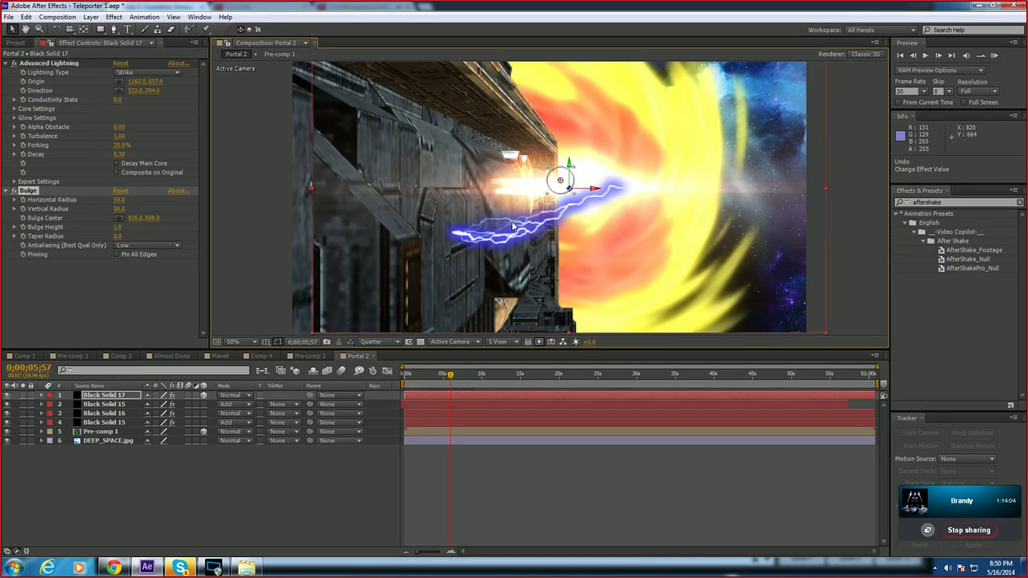
pyautogui.hotkey('ctrl', 'z')
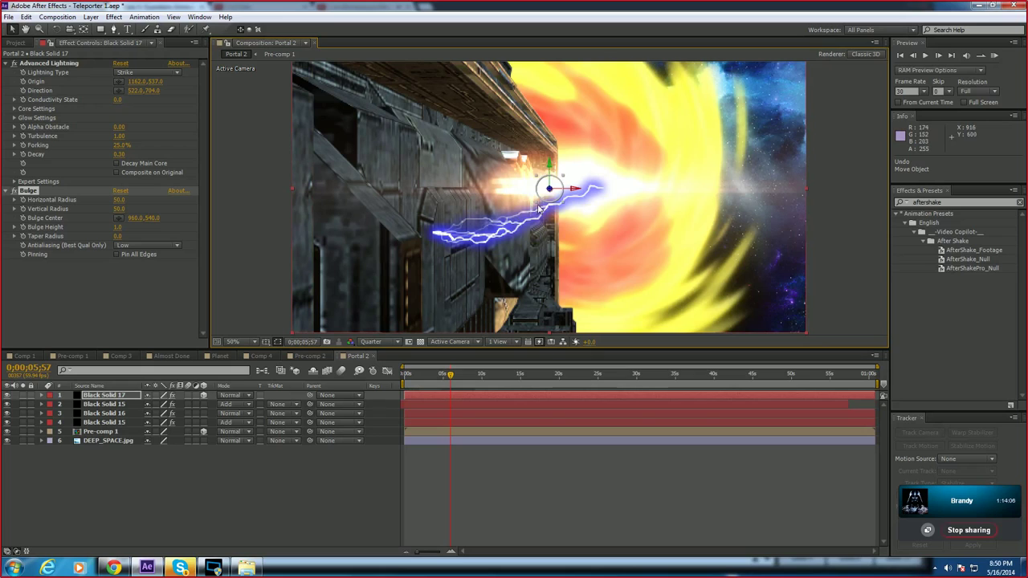
# Step: Try a bulge of about 342 by 114 radius centred near 643, 712 over the lightning, and remove the Bulge effect
pyautogui.moveTo(543, 207); pyautogui.dragTo(577, 276)
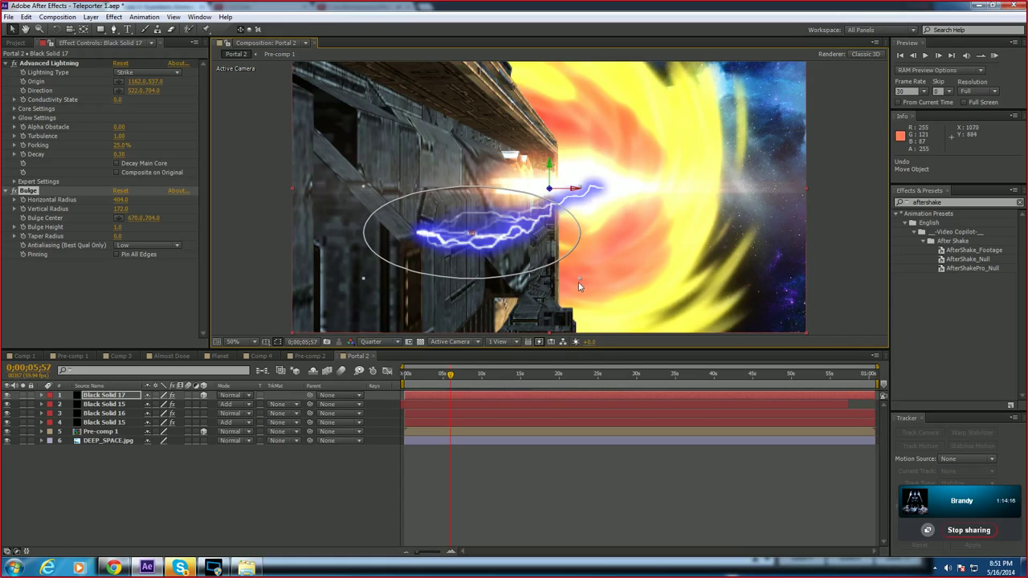
pyautogui.moveTo(578, 282); pyautogui.dragTo(563, 261)
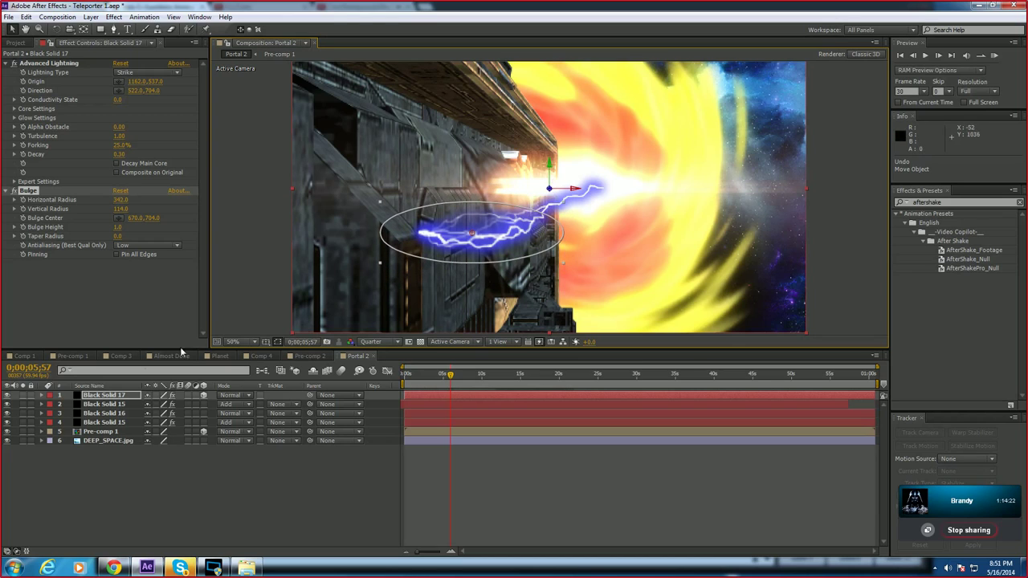
pyautogui.moveTo(148, 218); pyautogui.dragTo(115, 220)
pyautogui.click(162, 217)
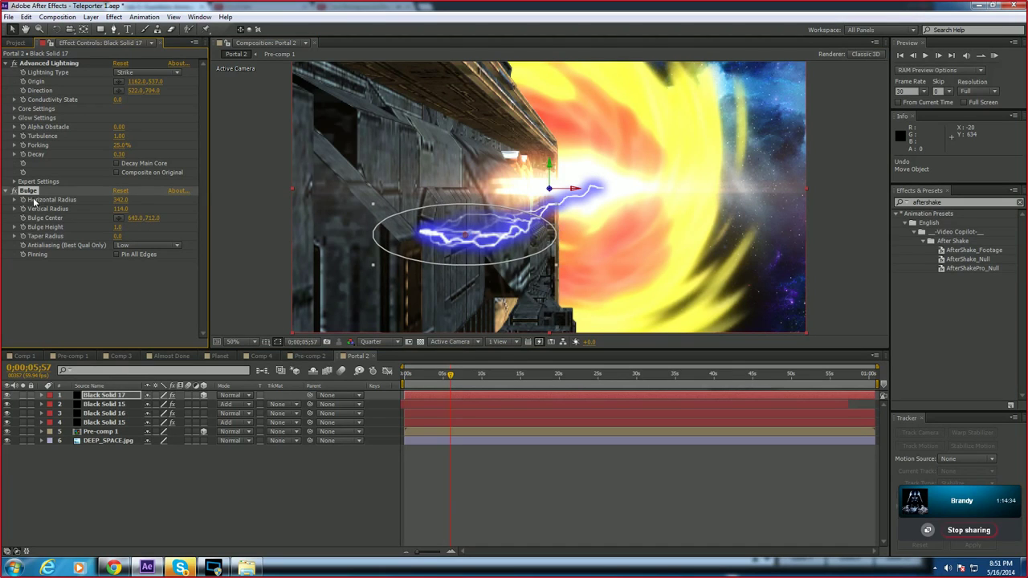
pyautogui.press('Delete')
# Step: Try bending the lightning with Bezier Warp, lowering the top left vertex to 0, 245 and the top left tangent to 639.9, 134, and remove the effect
pyautogui.click(114, 17)
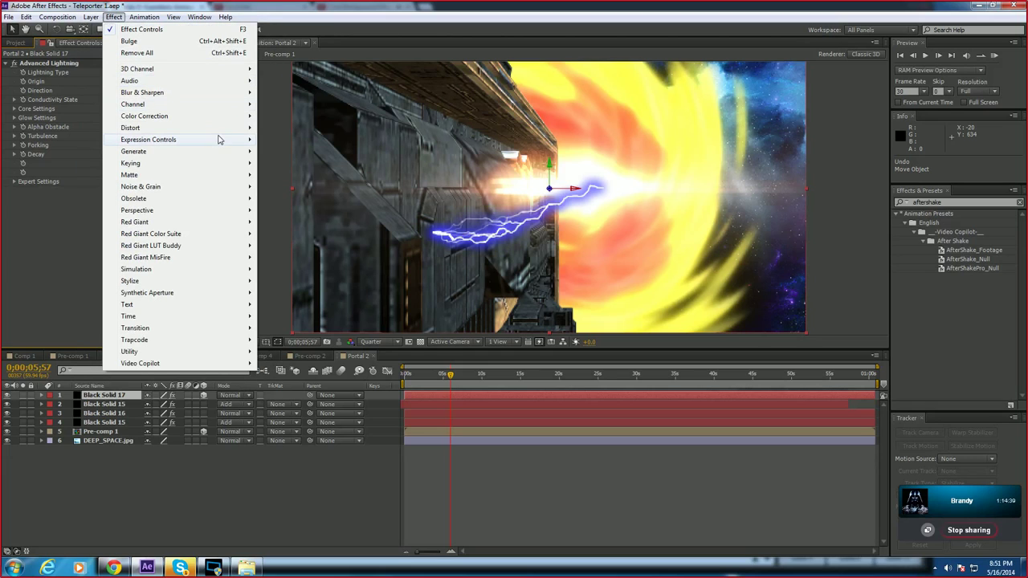
pyautogui.moveTo(217, 137)
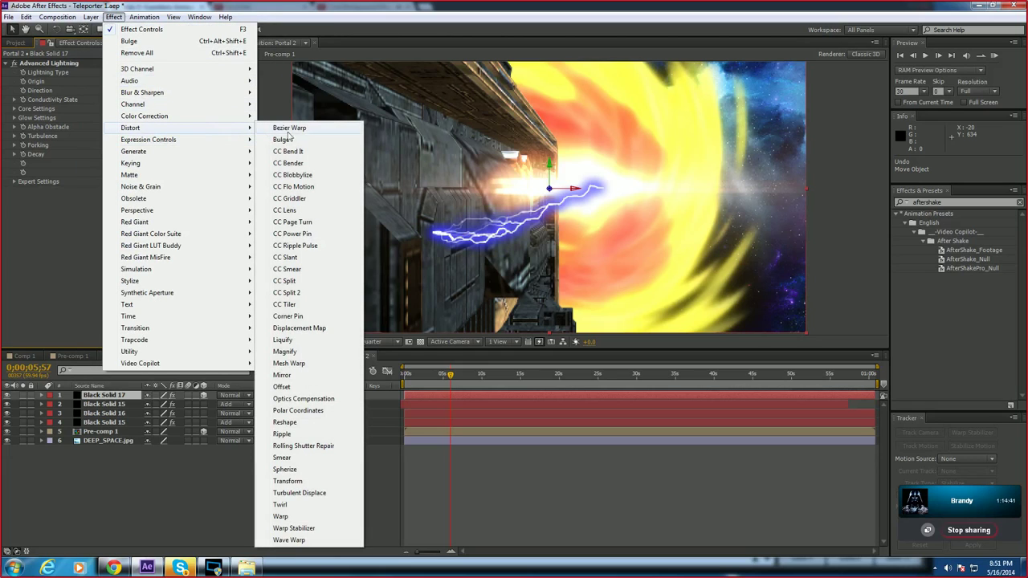
pyautogui.click(311, 134)
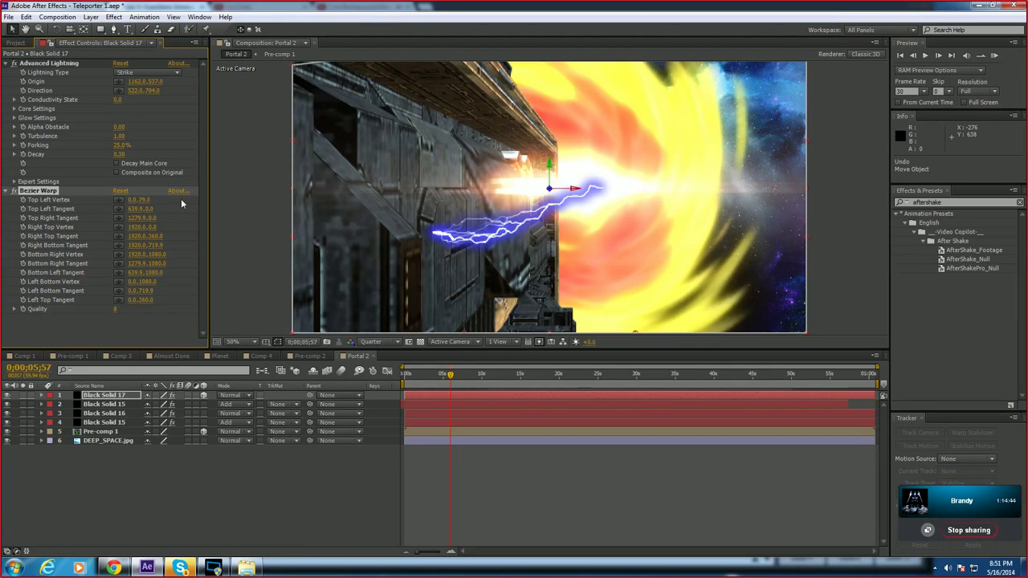
pyautogui.moveTo(218, 204); pyautogui.dragTo(227, 204)
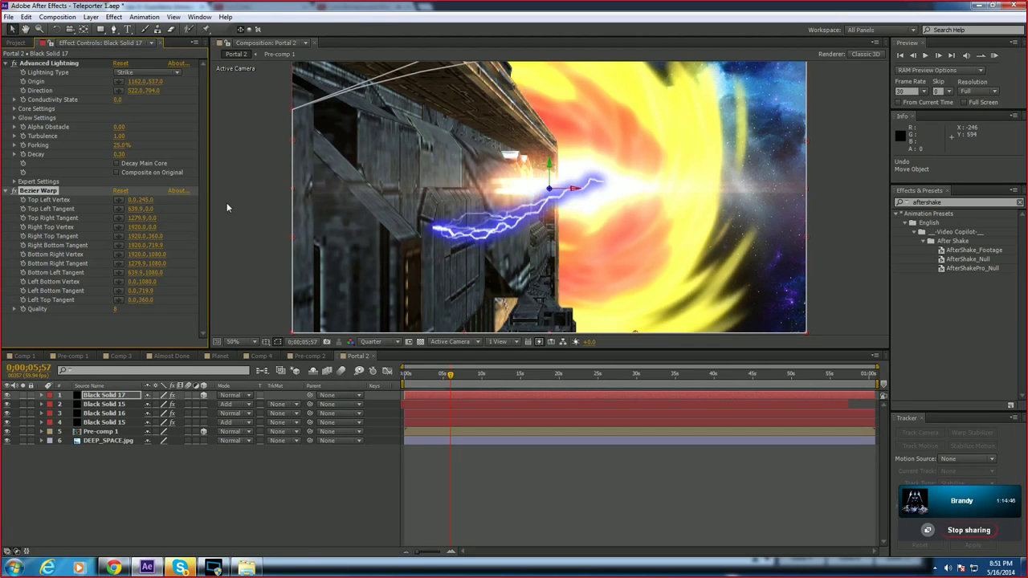
pyautogui.scroll(-1, 416, 188)
pyautogui.scroll(1, 416, 188)
pyautogui.moveTo(148, 209); pyautogui.dragTo(233, 208)
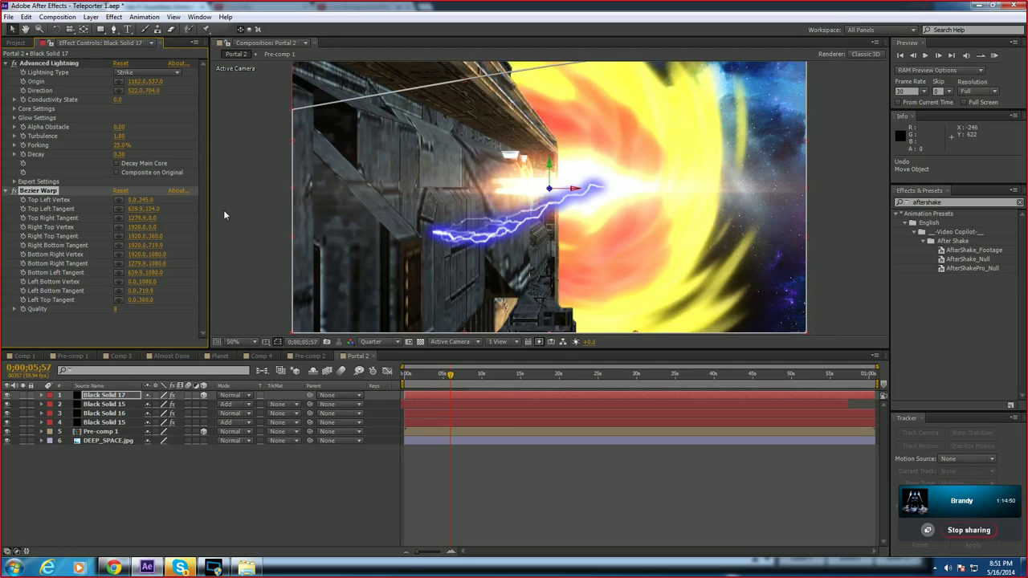
pyautogui.hotkey('ctrl', 'z')
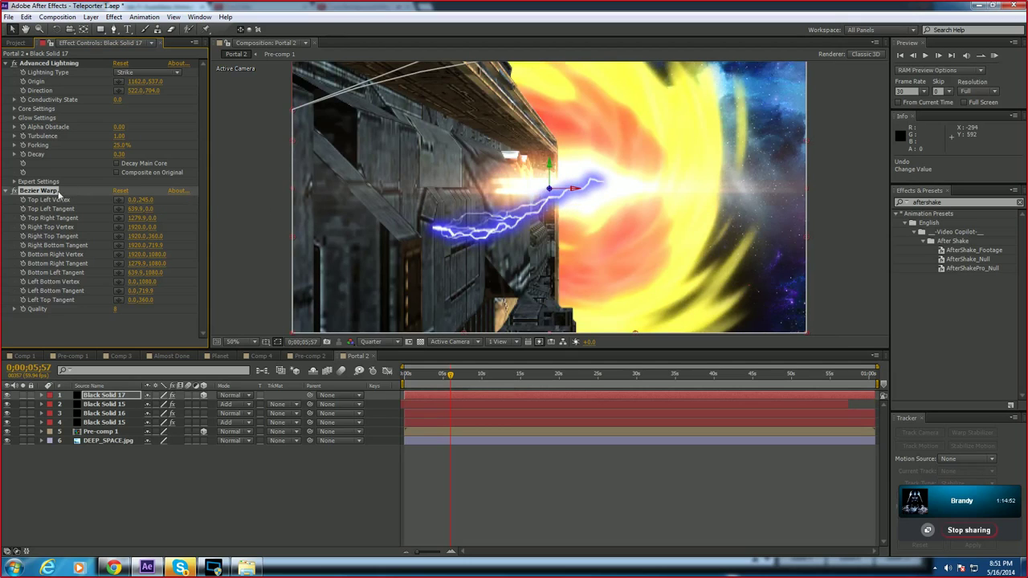
pyautogui.press('Delete')
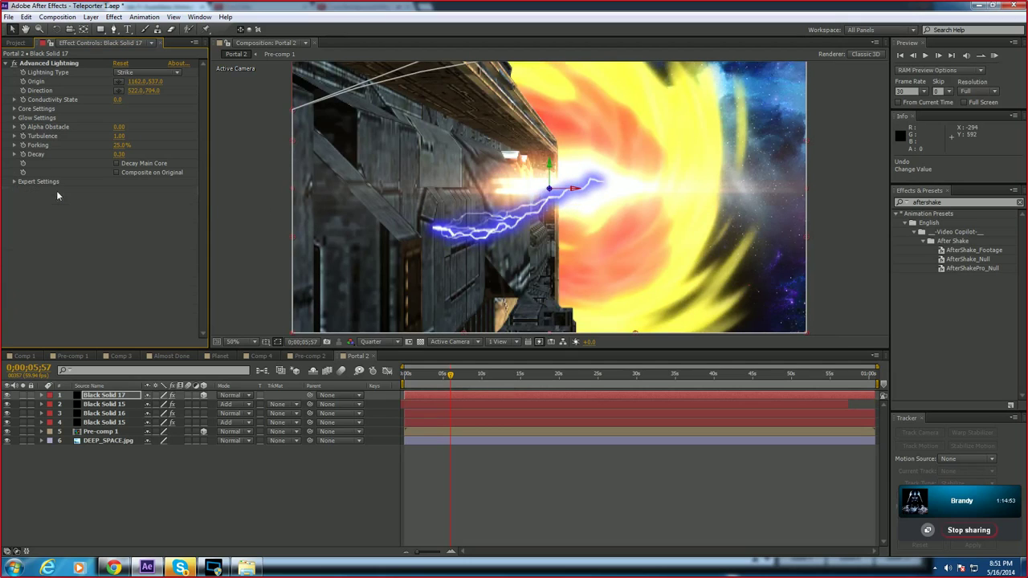
# Step: Apply CC Slant to the lightning on Black Solid 17 and set its Slant to 118
pyautogui.click(114, 16)
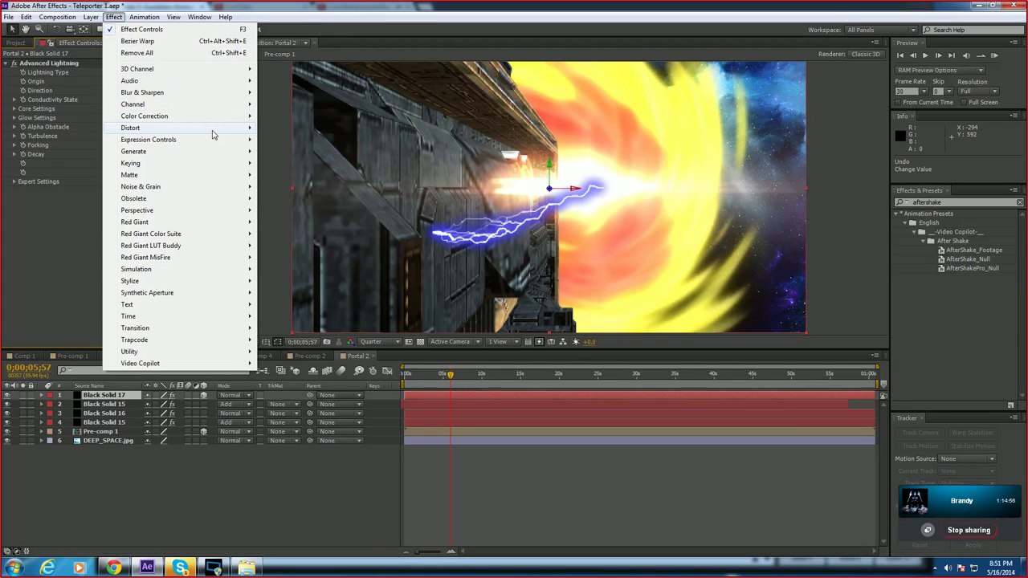
pyautogui.moveTo(232, 134)
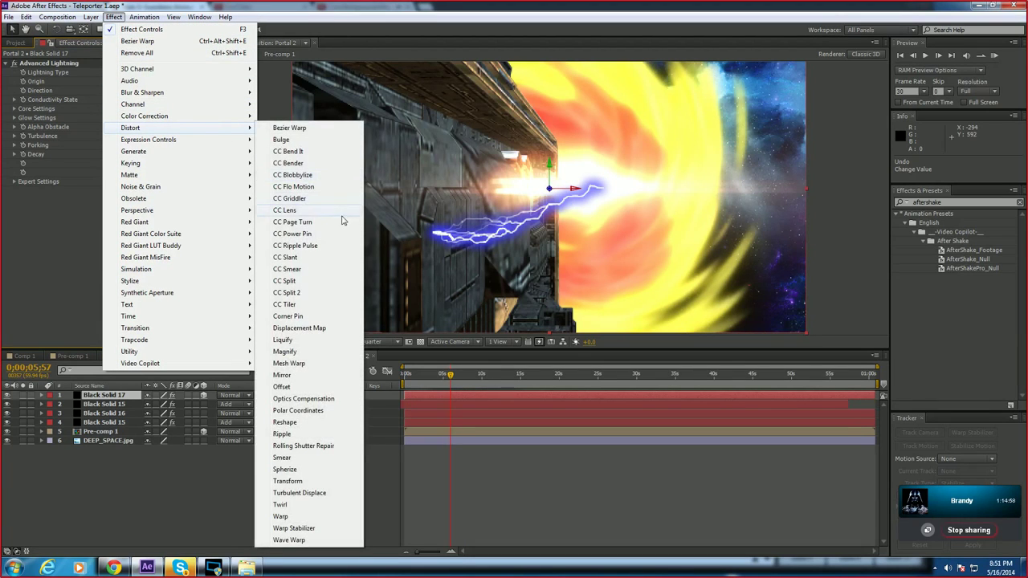
pyautogui.click(314, 258)
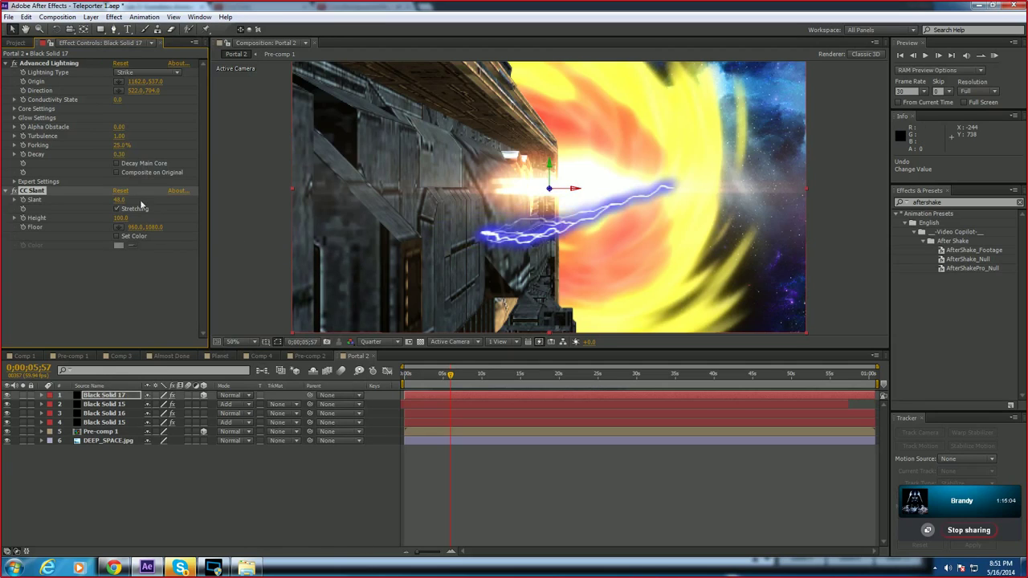
pyautogui.moveTo(120, 199); pyautogui.dragTo(162, 204)
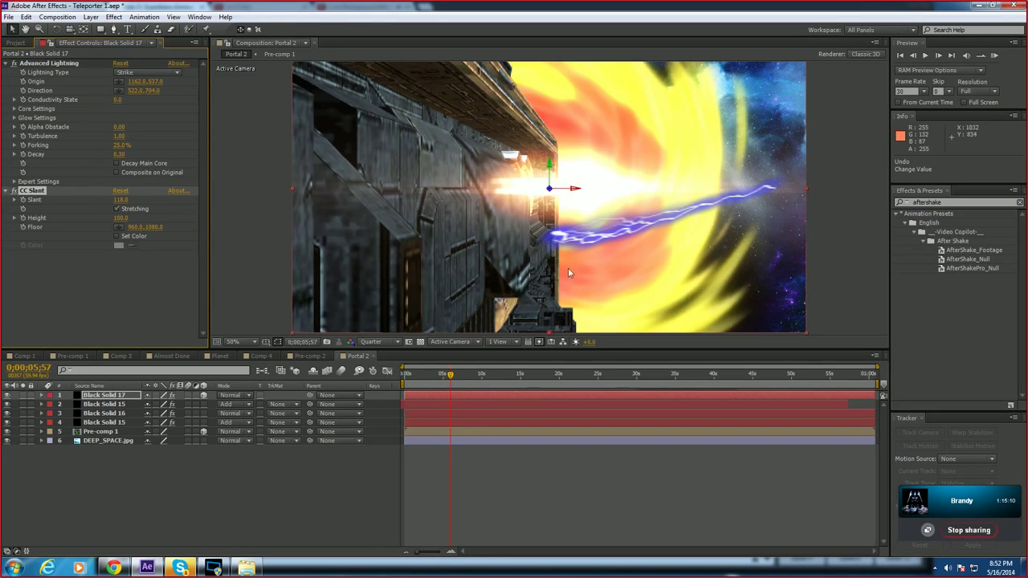
pyautogui.click(574, 226)
pyautogui.scroll(-1, 574, 223)
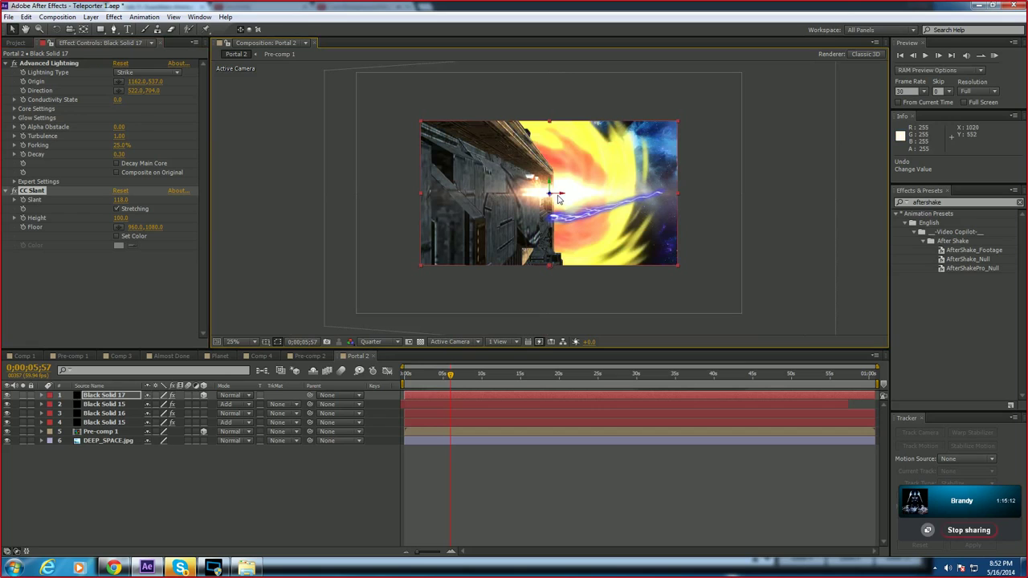
# Step: Move Black Solid 17 to about 924, 548 and remove its CC Slant effect
pyautogui.moveTo(557, 195)
pyautogui.mouseDown()
pyautogui.moveTo(568, 195)
pyautogui.moveTo(553, 196)
pyautogui.mouseUp()
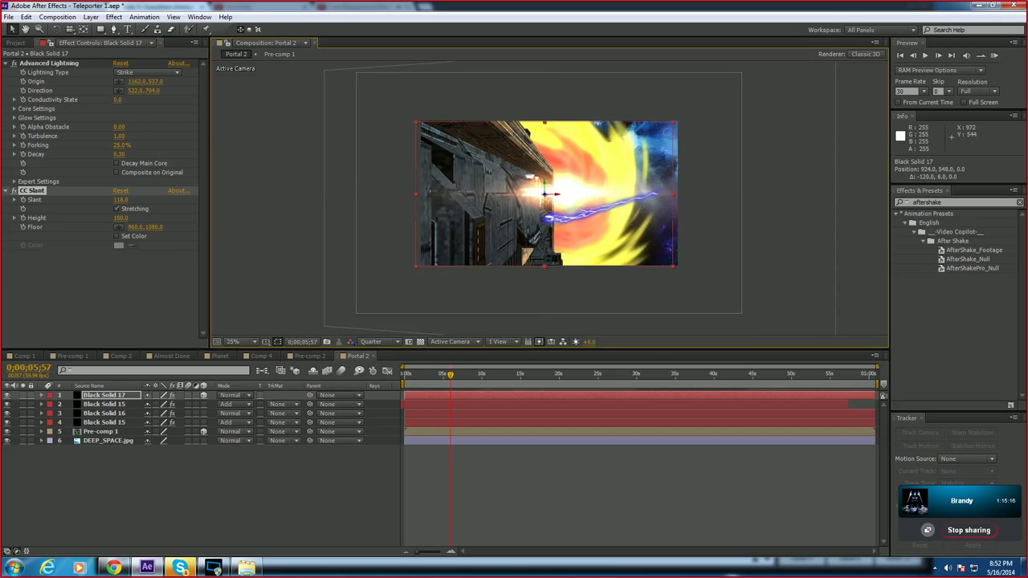
pyautogui.press('Delete')
# Step: Apply the Liquify effect to Black Solid 17 and push the lightning bolt out of shape with the Warp tool
pyautogui.click(92, 19)
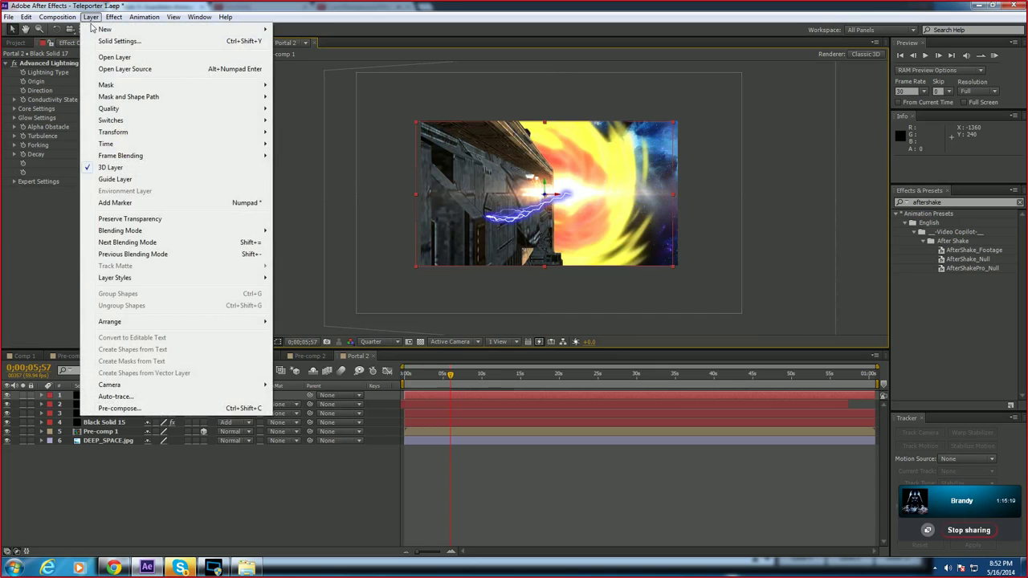
pyautogui.moveTo(110, 18)
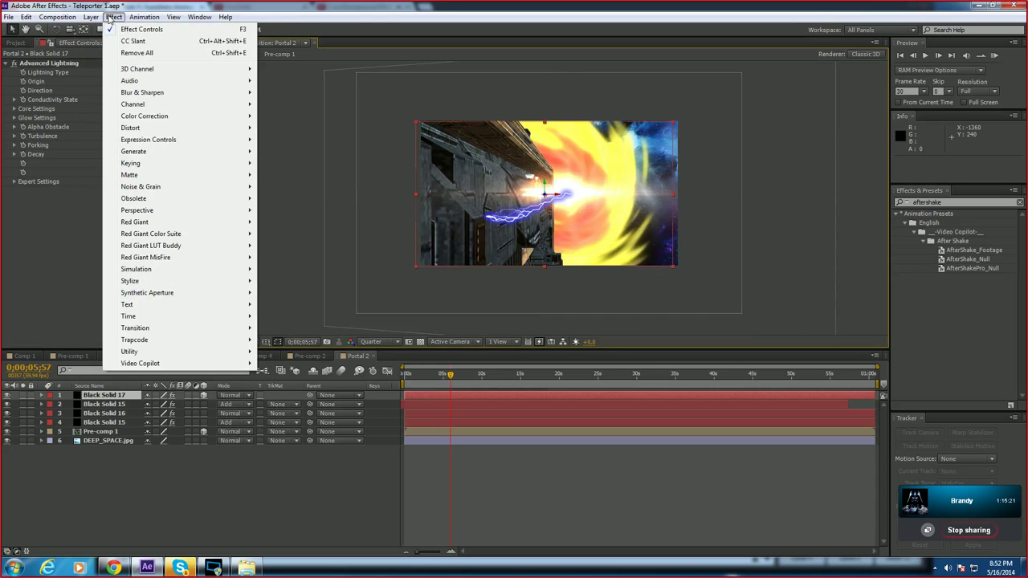
pyautogui.moveTo(192, 128)
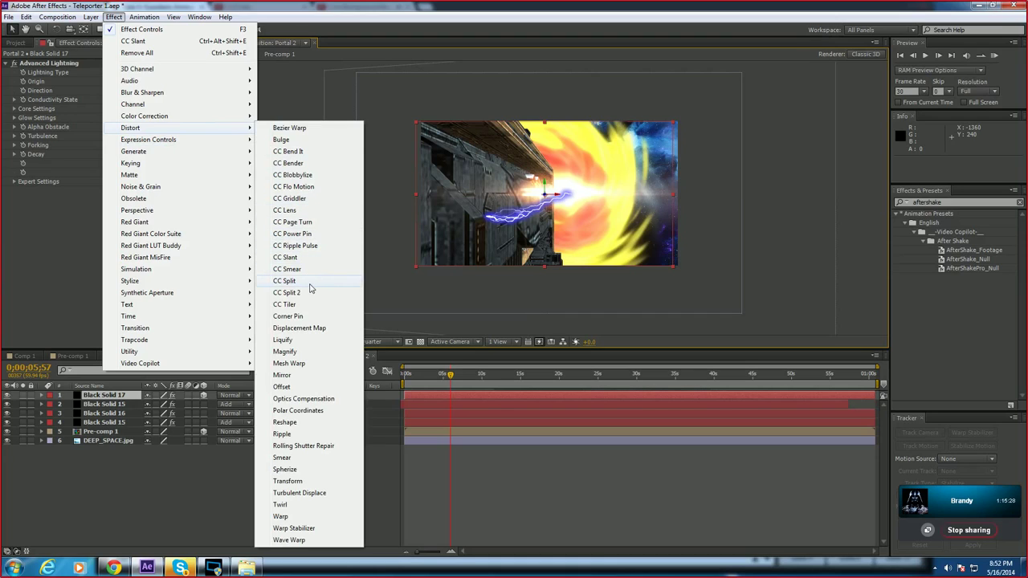
pyautogui.click(294, 340)
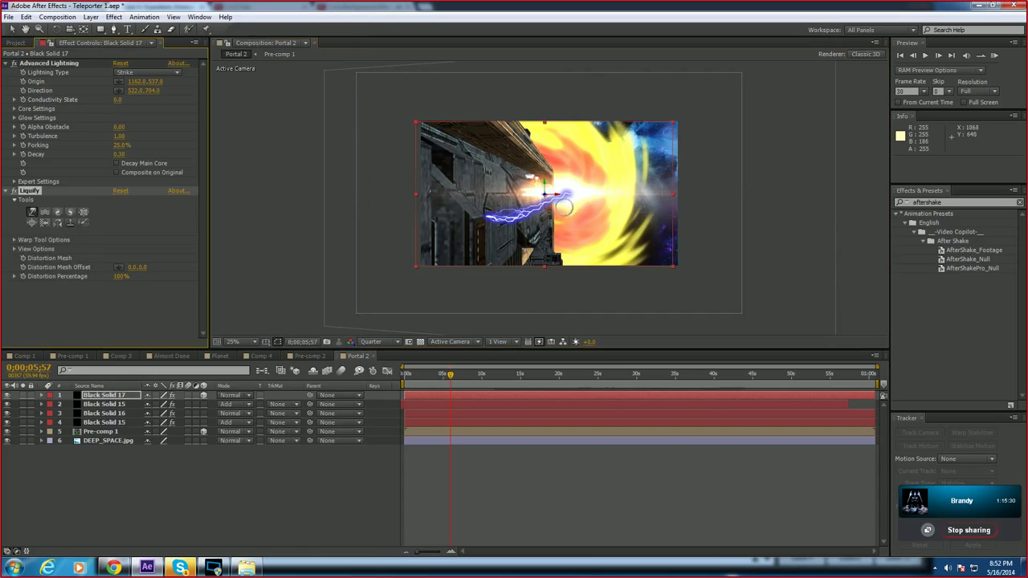
pyautogui.press('.')
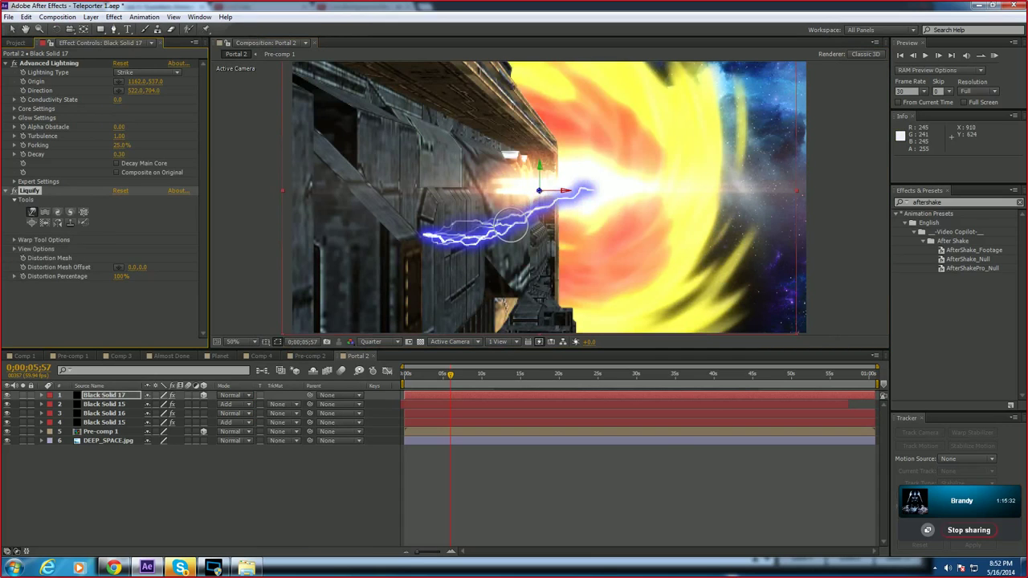
pyautogui.moveTo(441, 237)
pyautogui.mouseDown()
pyautogui.moveTo(514, 221)
pyautogui.moveTo(578, 164)
pyautogui.moveTo(540, 214)
pyautogui.moveTo(527, 267)
pyautogui.moveTo(517, 208)
pyautogui.moveTo(518, 265)
pyautogui.moveTo(510, 218)
pyautogui.moveTo(487, 266)
pyautogui.moveTo(498, 230)
pyautogui.mouseUp()
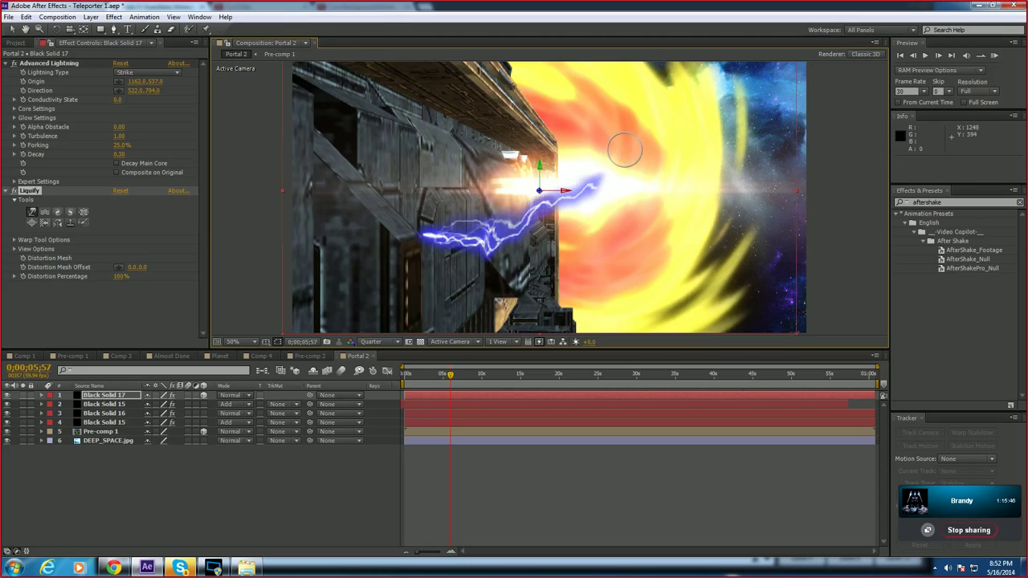
# Step: Go through Liquify's Turbulence, Pucker and Twirl tools and swell the ship-side part of the lightning with the Bloat tool
pyautogui.click(44, 212)
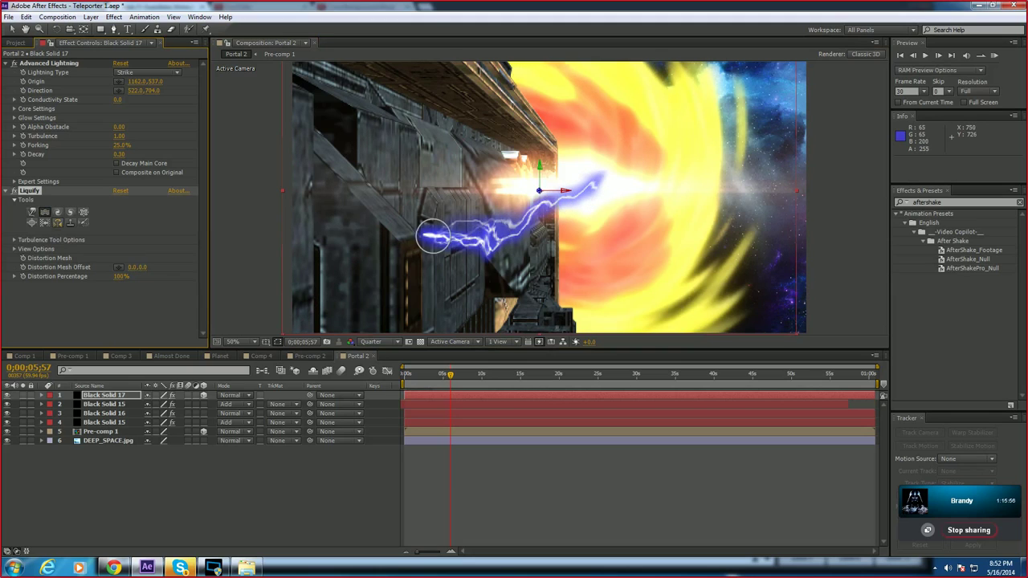
pyautogui.click(85, 213)
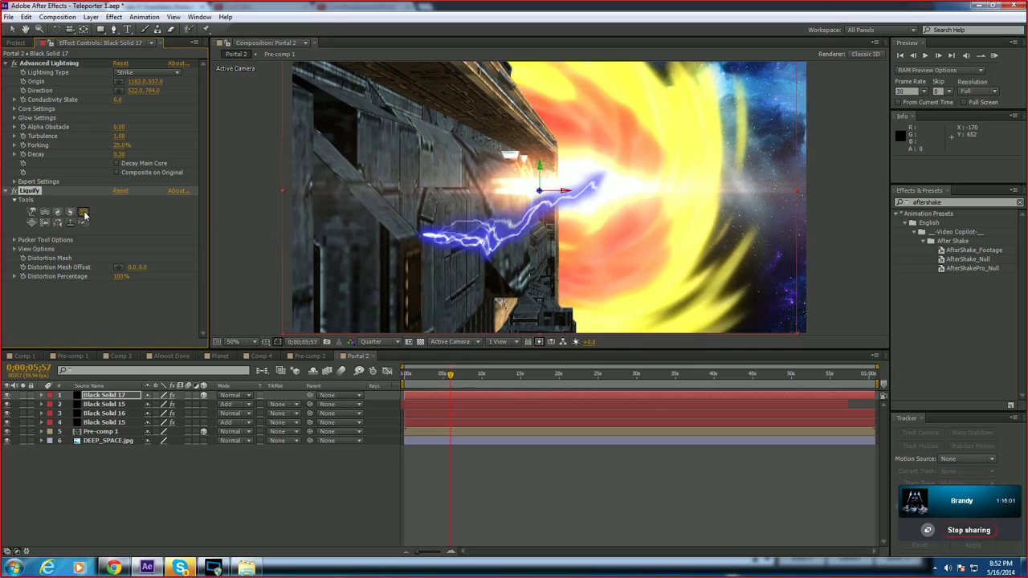
pyautogui.click(70, 213)
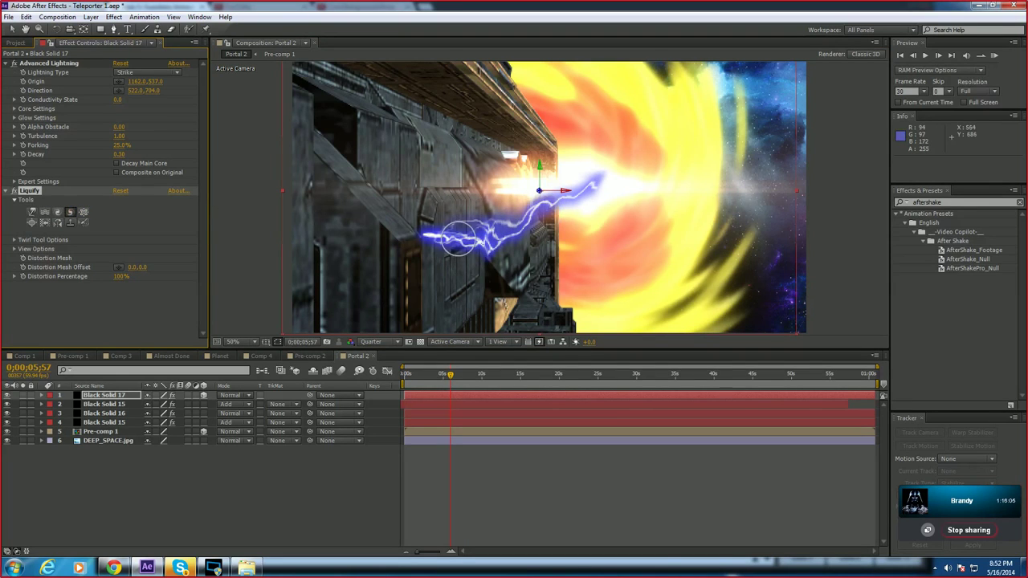
pyautogui.click(32, 224)
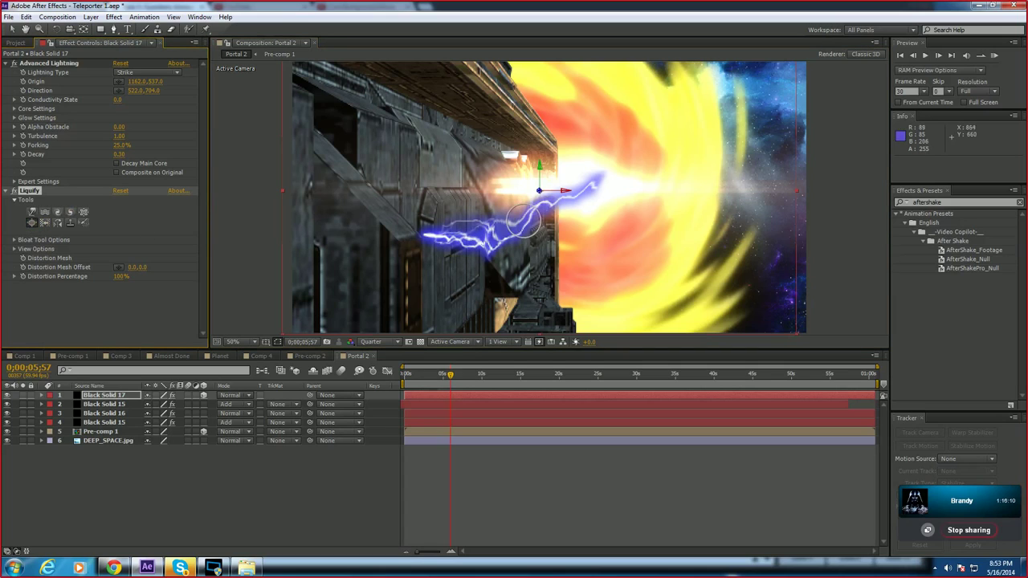
pyautogui.click(433, 244)
pyautogui.click(463, 231)
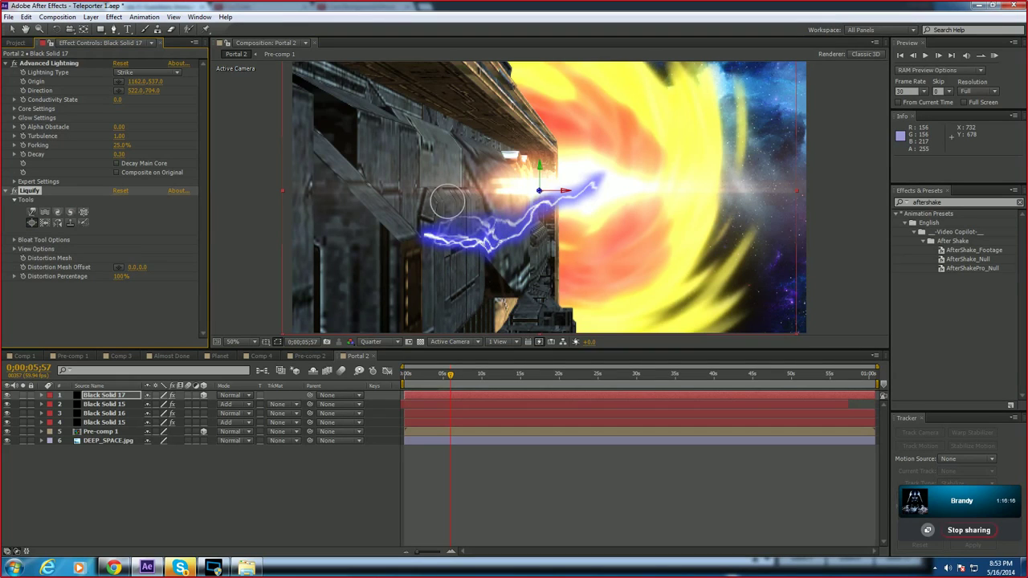
# Step: Set the Advanced Lightning origin to 1370, 448, farther into the portal
pyautogui.click(119, 82)
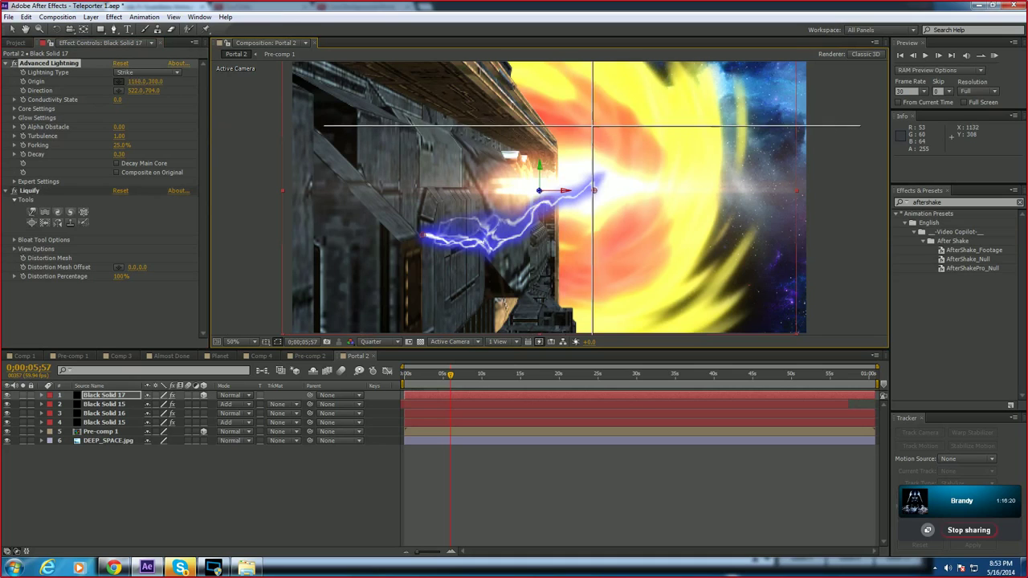
pyautogui.click(649, 166)
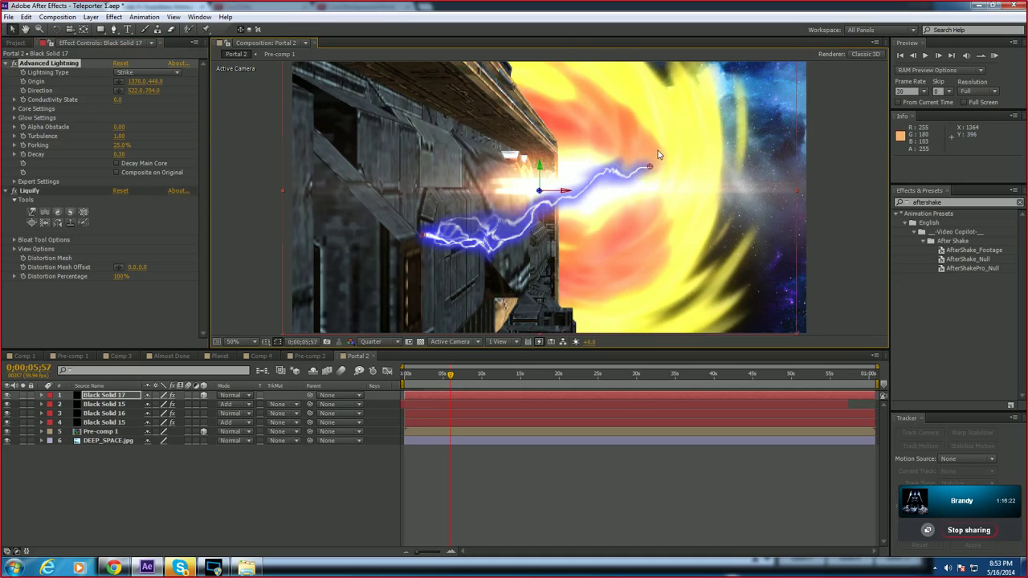
# Step: Look through the remaining Liquify tools and try the Clone tool on the middle of the lightning
pyautogui.click(32, 213)
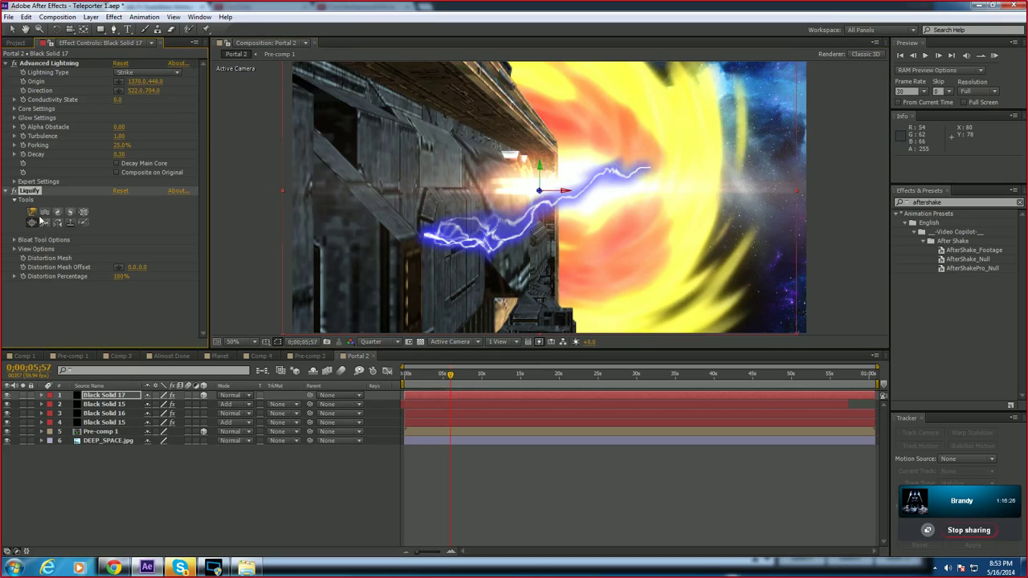
pyautogui.click(45, 223)
pyautogui.click(32, 223)
pyautogui.click(57, 223)
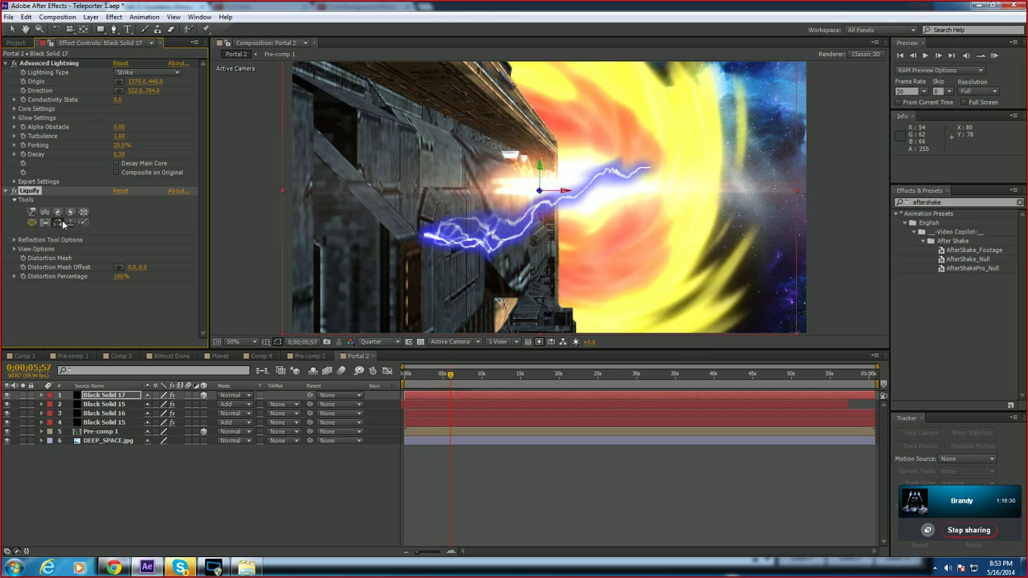
pyautogui.click(71, 223)
pyautogui.click(84, 223)
pyautogui.click(70, 224)
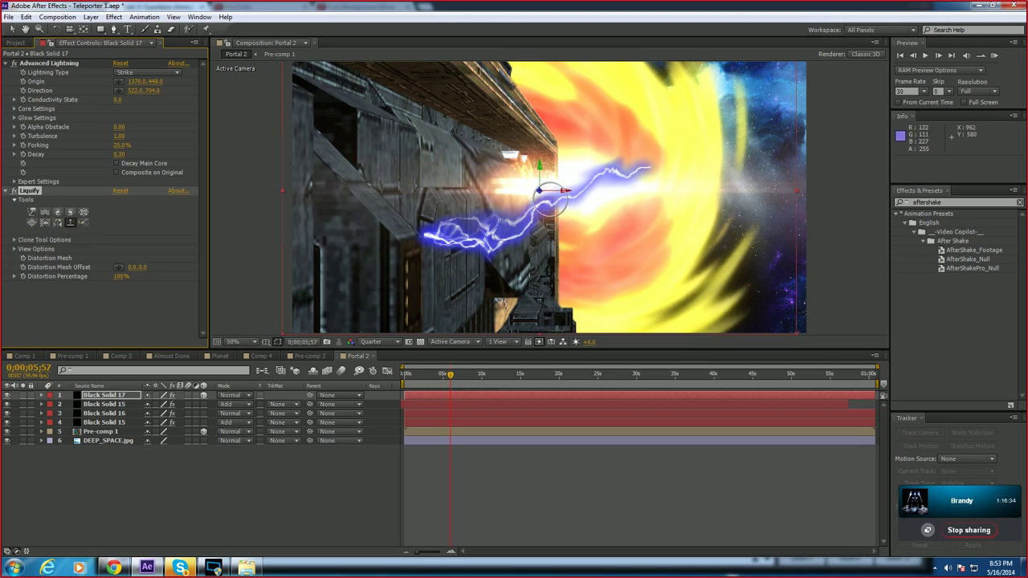
pyautogui.click(552, 201)
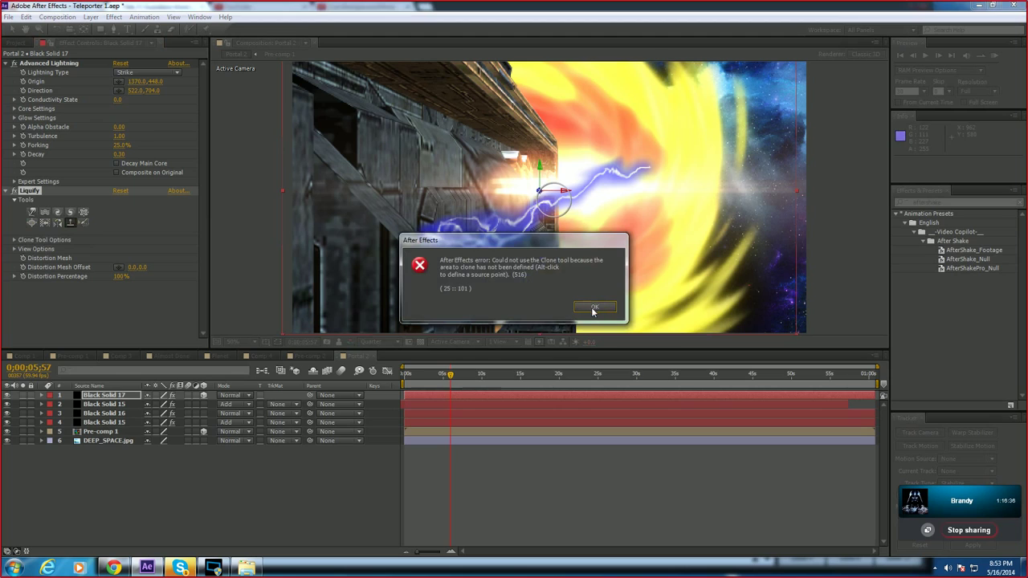
pyautogui.click(591, 310)
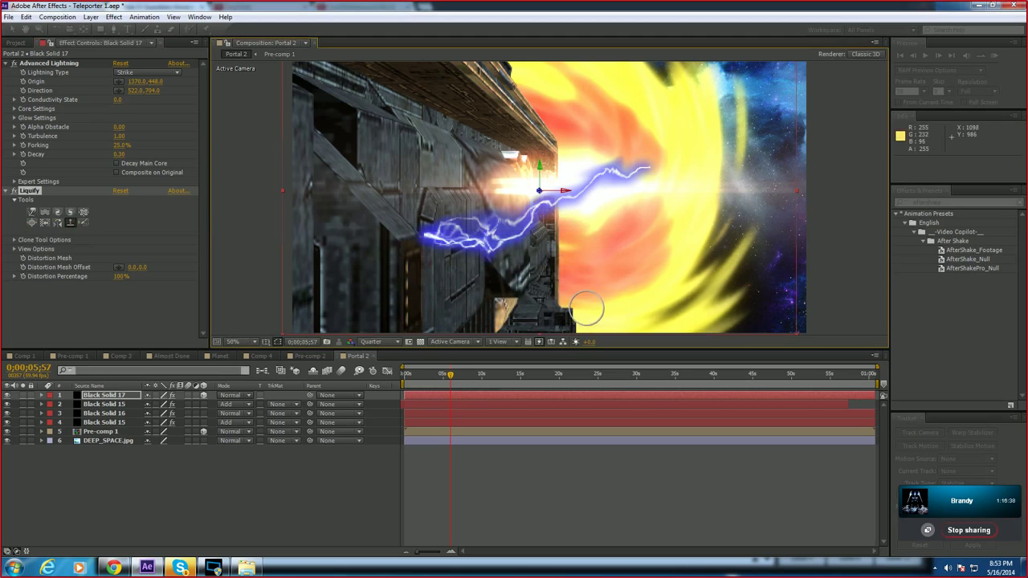
# Step: Restore the warped part of the lightning with Liquify's Reconstruction tool and undo the last stroke
pyautogui.click(84, 224)
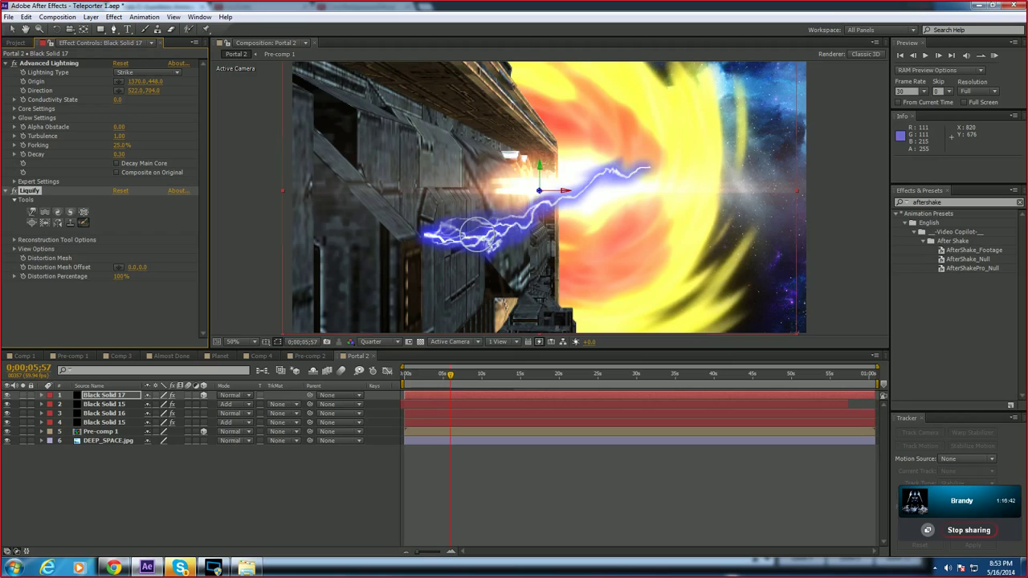
pyautogui.moveTo(476, 235)
pyautogui.mouseDown()
pyautogui.moveTo(409, 246)
pyautogui.moveTo(471, 252)
pyautogui.moveTo(441, 294)
pyautogui.mouseUp()
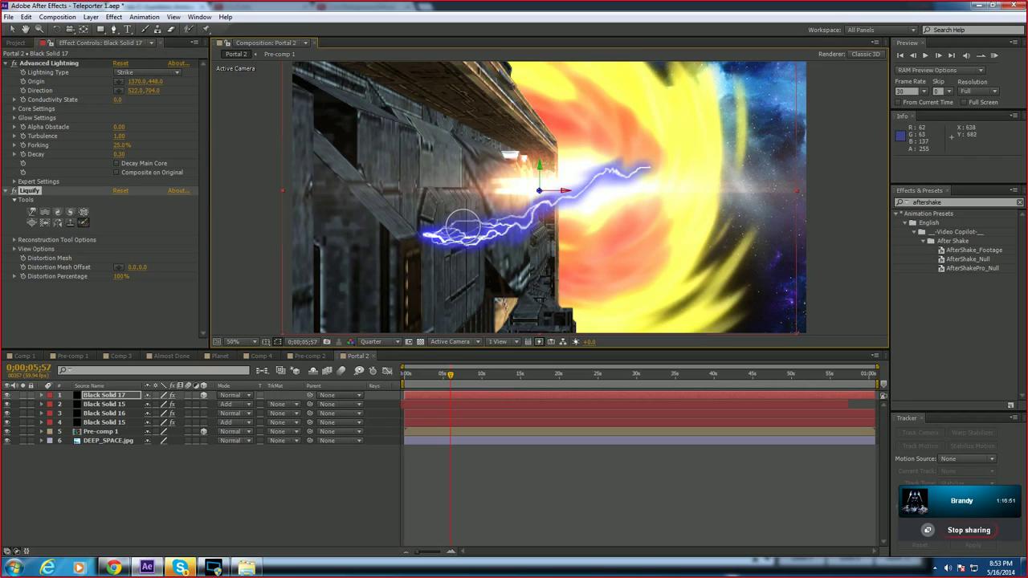
pyautogui.hotkey('ctrl', 'z')
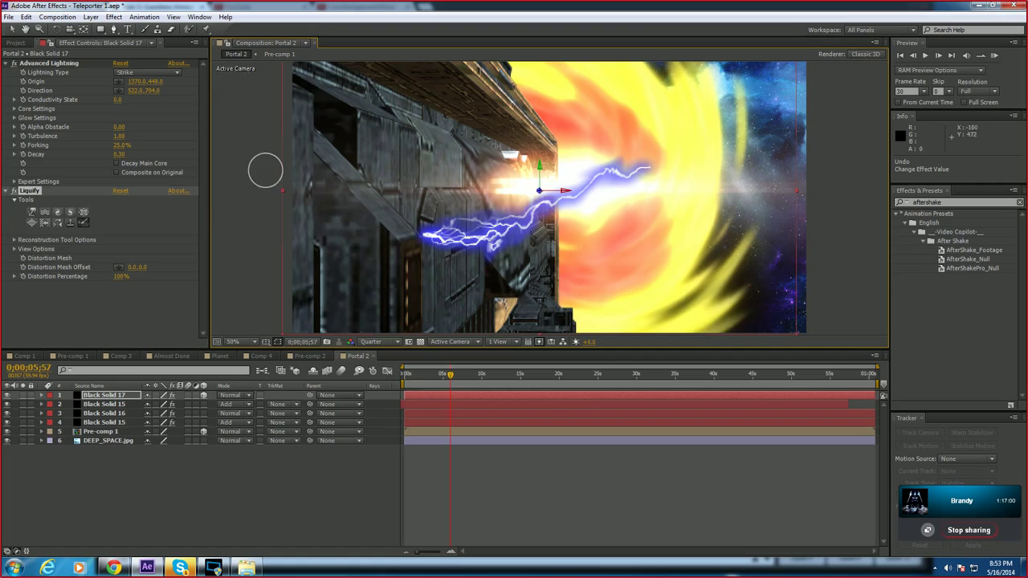
# Step: Try twisting the ship-side part of the lightning with Liquify's Twirl tool, and remove the Liquify effect
pyautogui.click(57, 213)
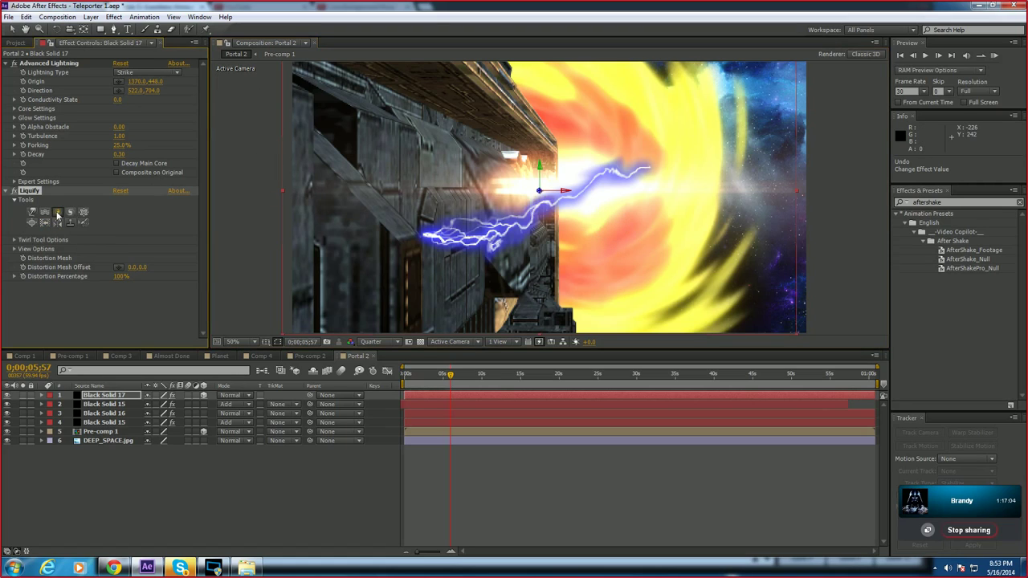
pyautogui.moveTo(471, 239)
pyautogui.mouseDown()
pyautogui.moveTo(526, 222)
pyautogui.moveTo(552, 232)
pyautogui.moveTo(488, 254)
pyautogui.mouseUp()
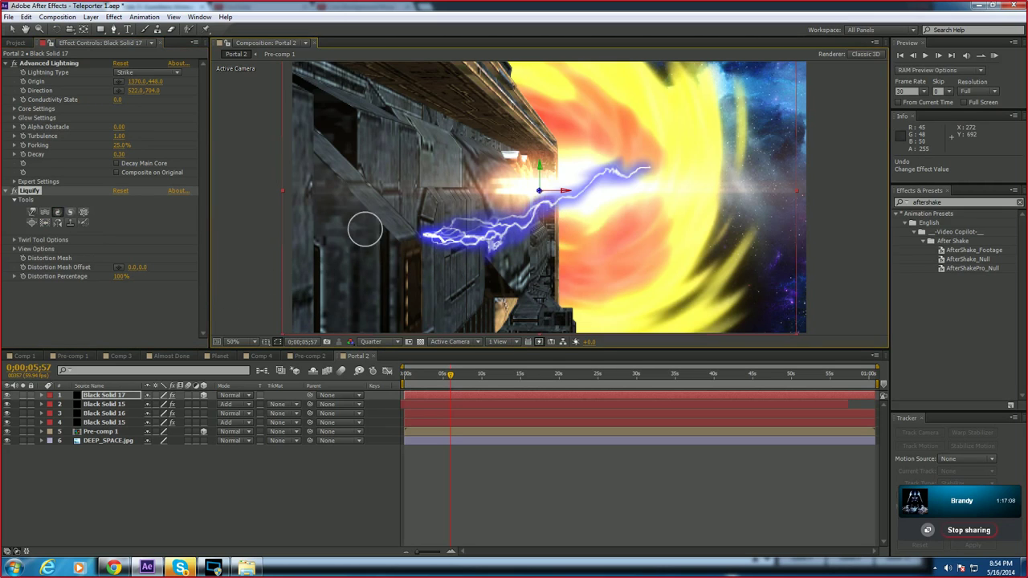
pyautogui.press(',')
pyautogui.press('.')
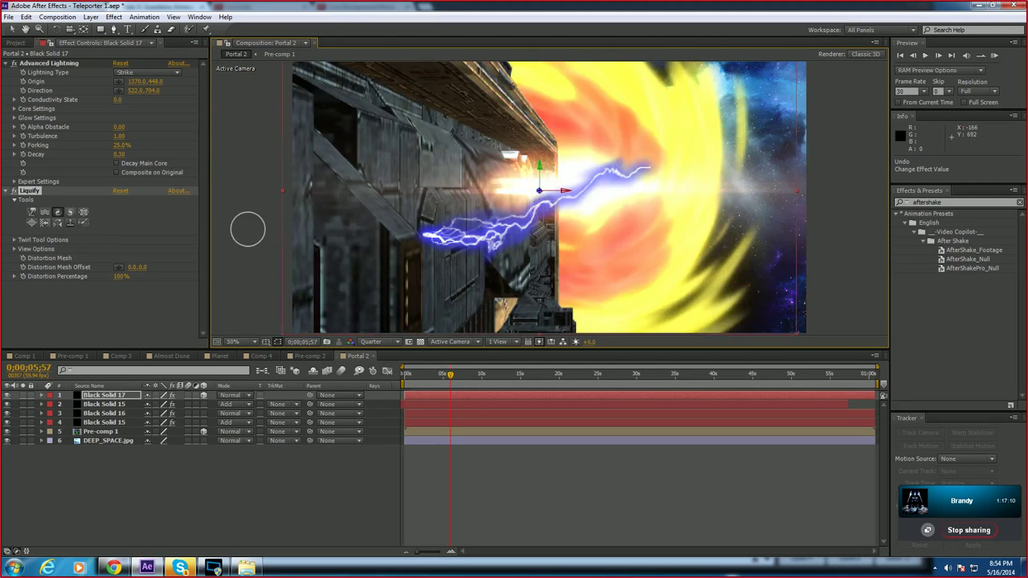
pyautogui.click(29, 202)
pyautogui.click(34, 192)
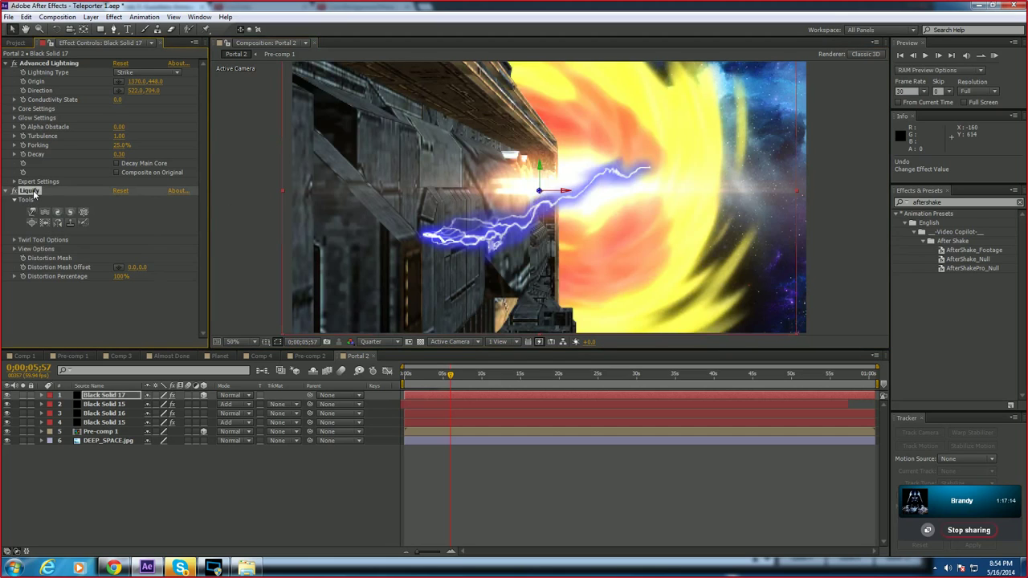
pyautogui.press('Delete')
# Step: Try CC Light Rays on Black Solid 17 with an intensity of 391, and remove the effect
pyautogui.click(114, 17)
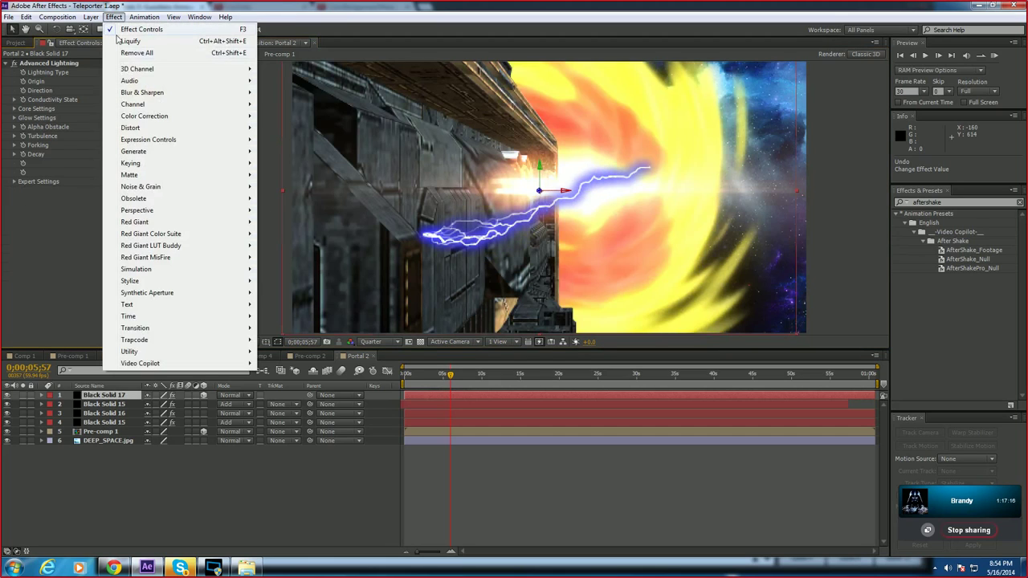
pyautogui.moveTo(169, 155)
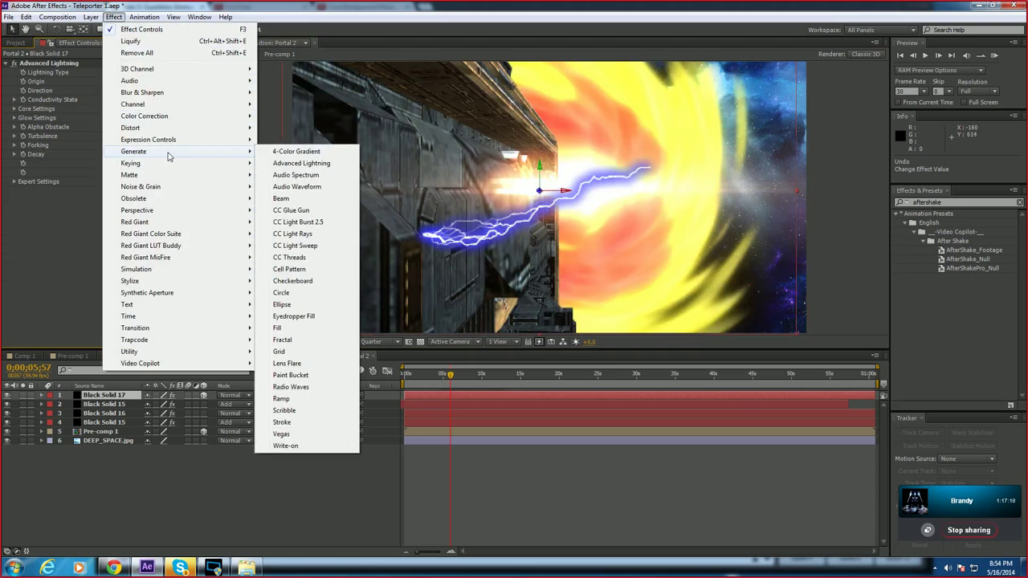
pyautogui.click(317, 233)
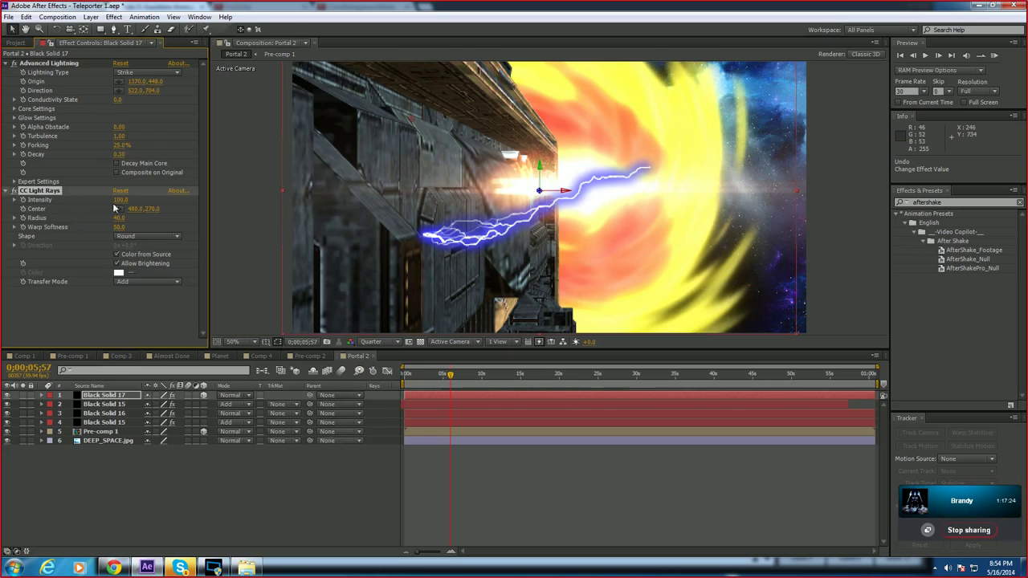
pyautogui.moveTo(121, 199); pyautogui.dragTo(287, 211)
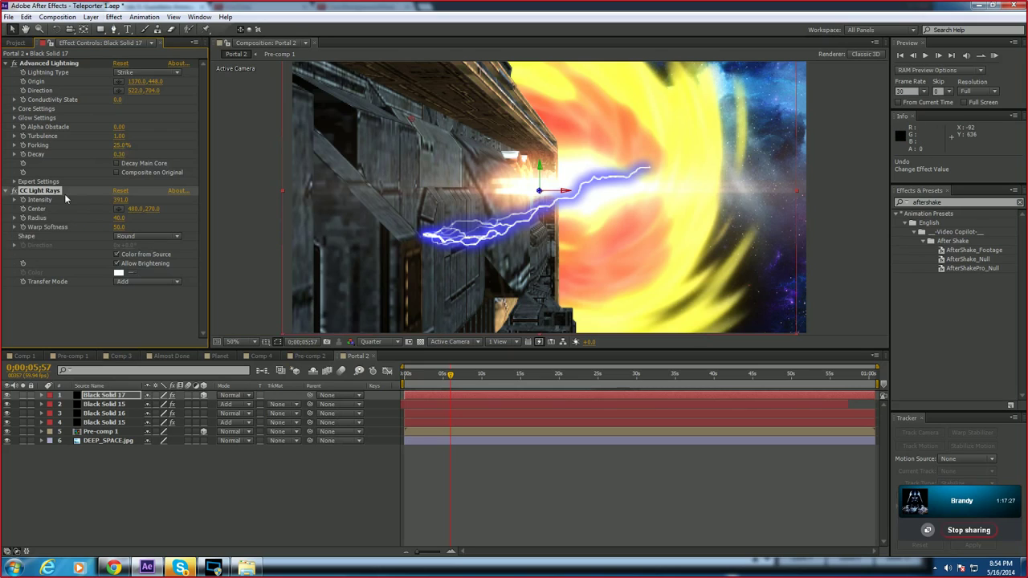
pyautogui.press('Delete')
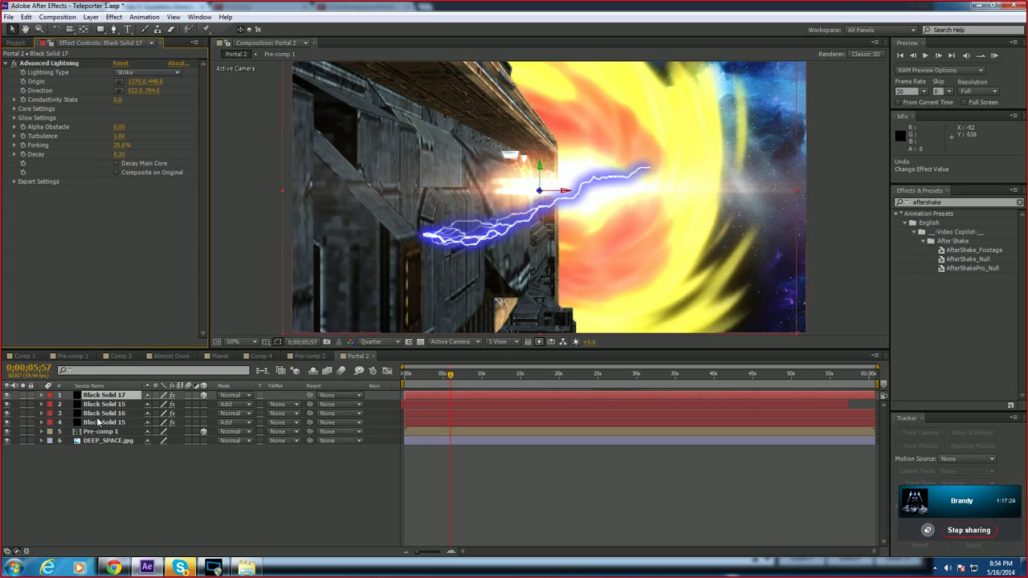
# Step: Delete the Black Solid 17 lightning layer from the Portal 2 composition
pyautogui.click(120, 442)
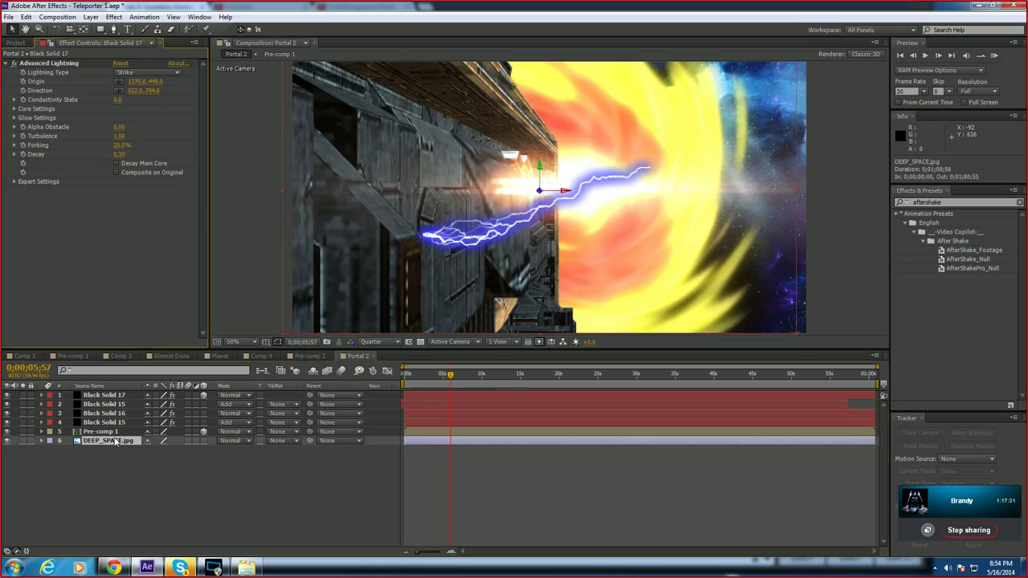
pyautogui.click(114, 433)
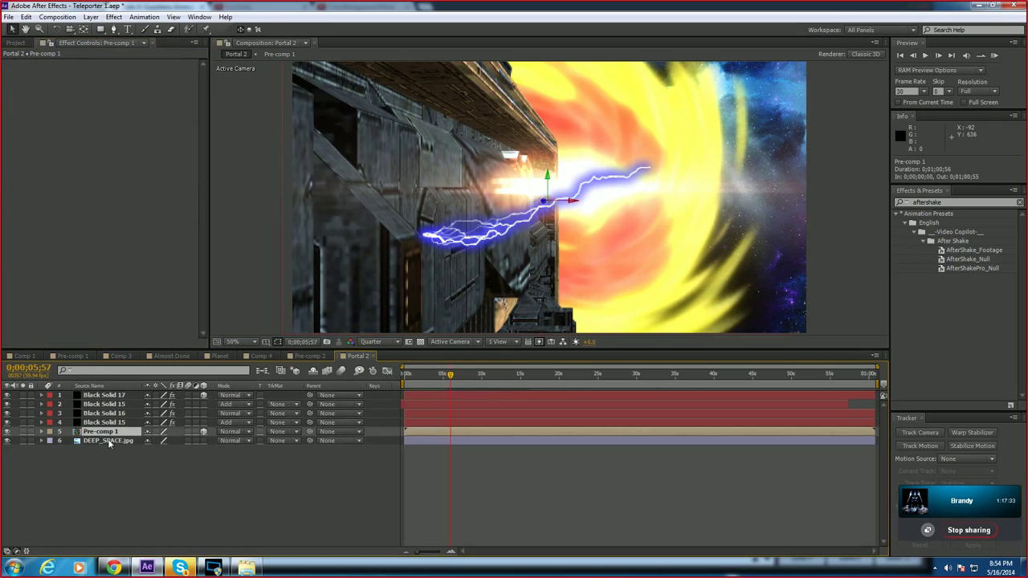
pyautogui.click(108, 441)
pyautogui.click(121, 396)
pyautogui.press('Delete')
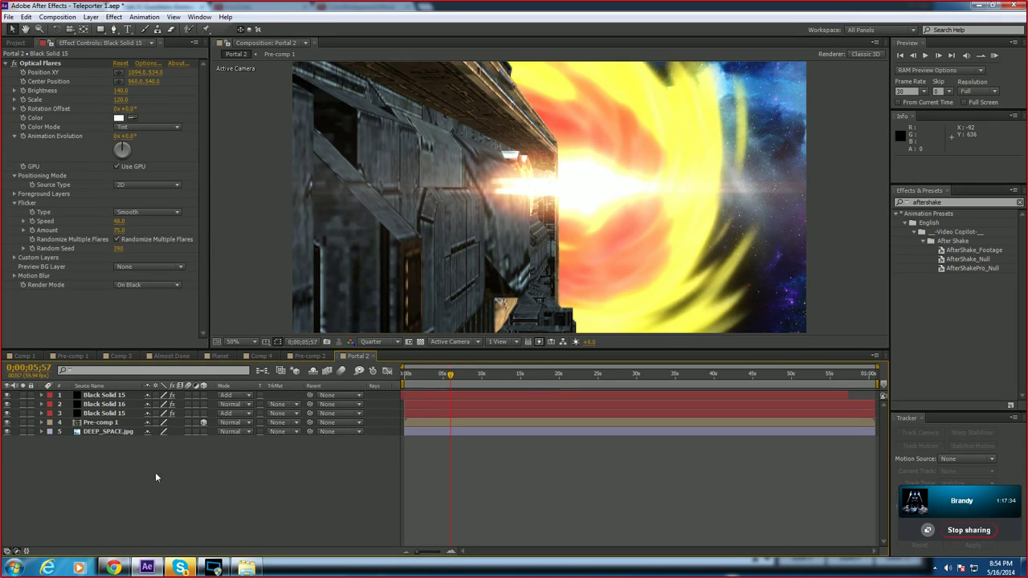
# Step: Try CC Light Rays on the Pre-comp 1 layer, testing the Square shape and switching Color from Source off and on
pyautogui.click(106, 425)
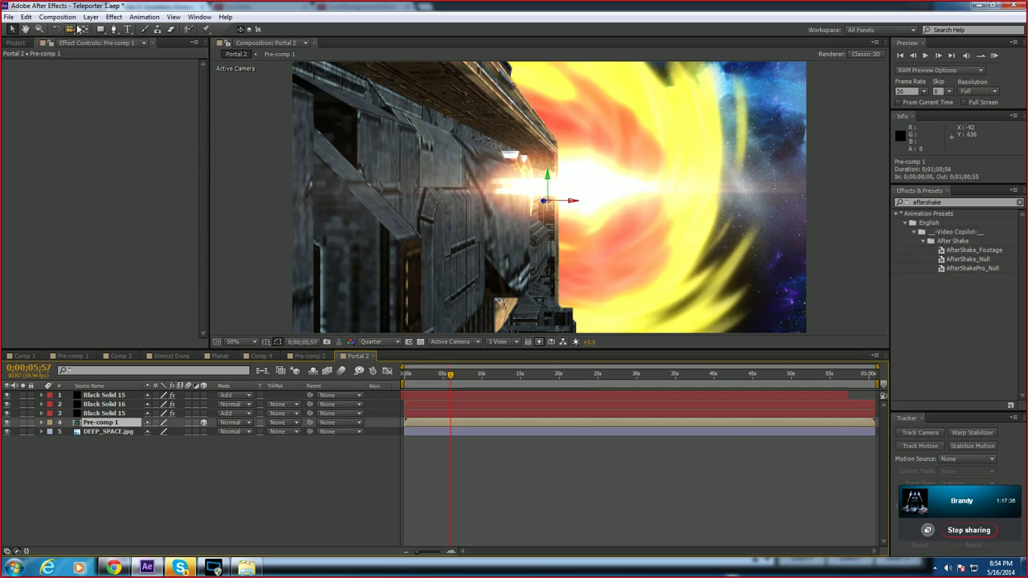
pyautogui.click(114, 17)
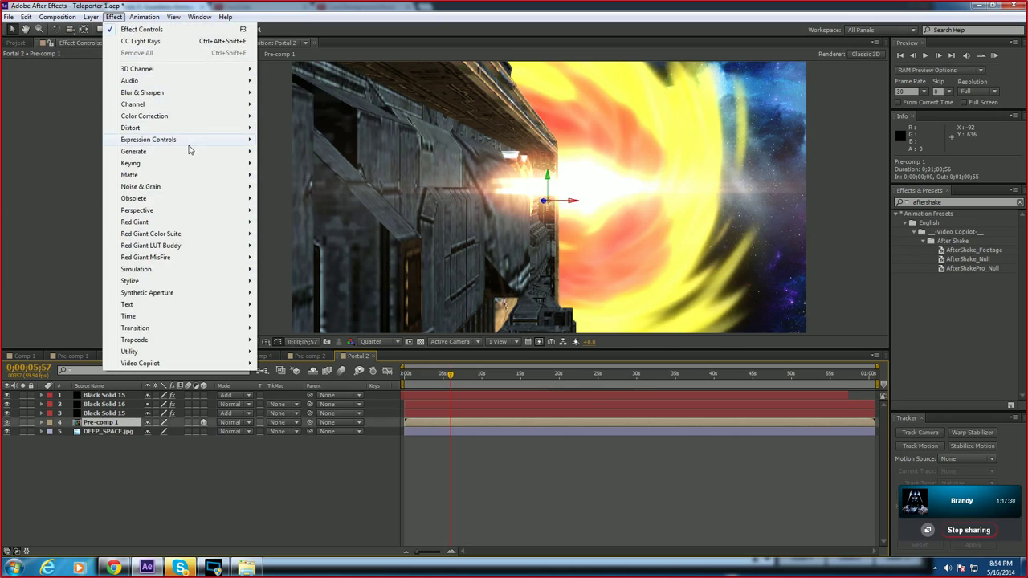
pyautogui.moveTo(207, 154)
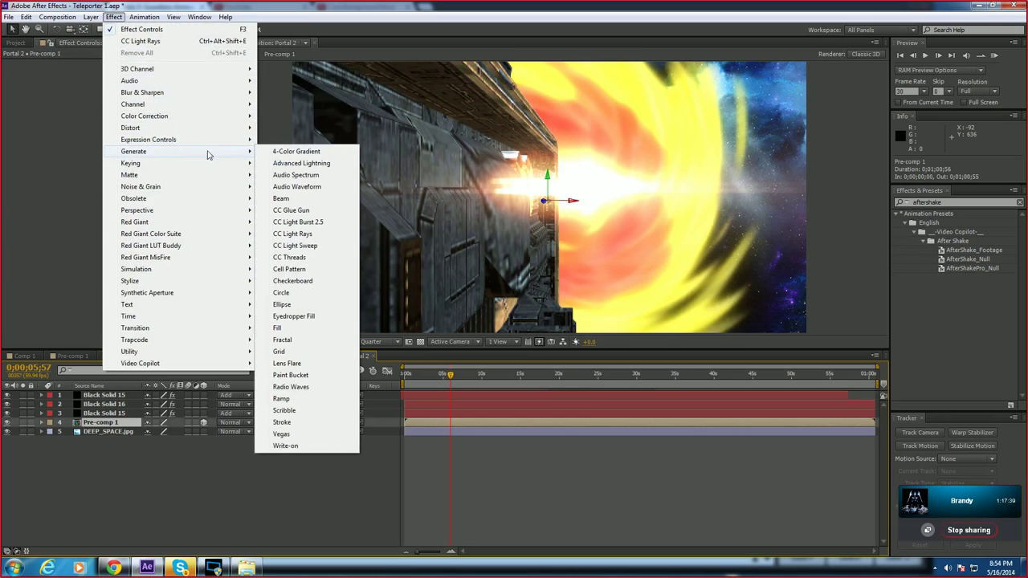
pyautogui.click(305, 234)
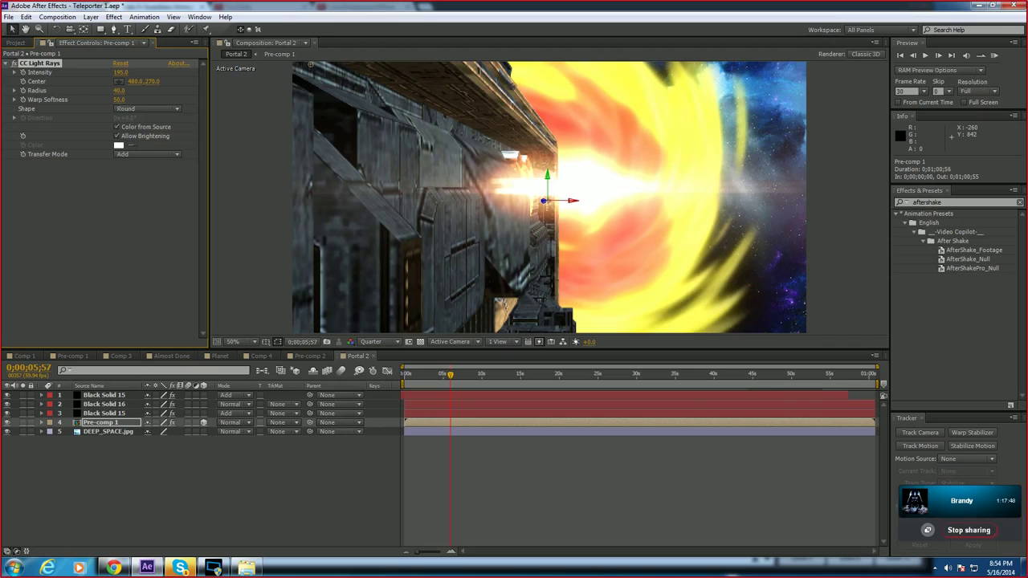
pyautogui.click(172, 109)
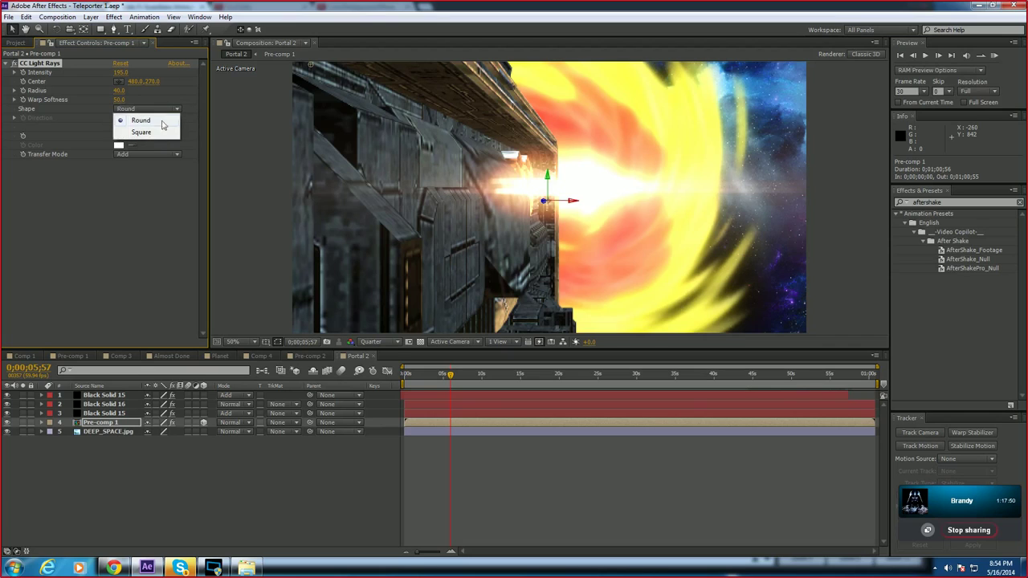
pyautogui.click(151, 133)
pyautogui.click(169, 110)
pyautogui.click(157, 122)
pyautogui.click(117, 129)
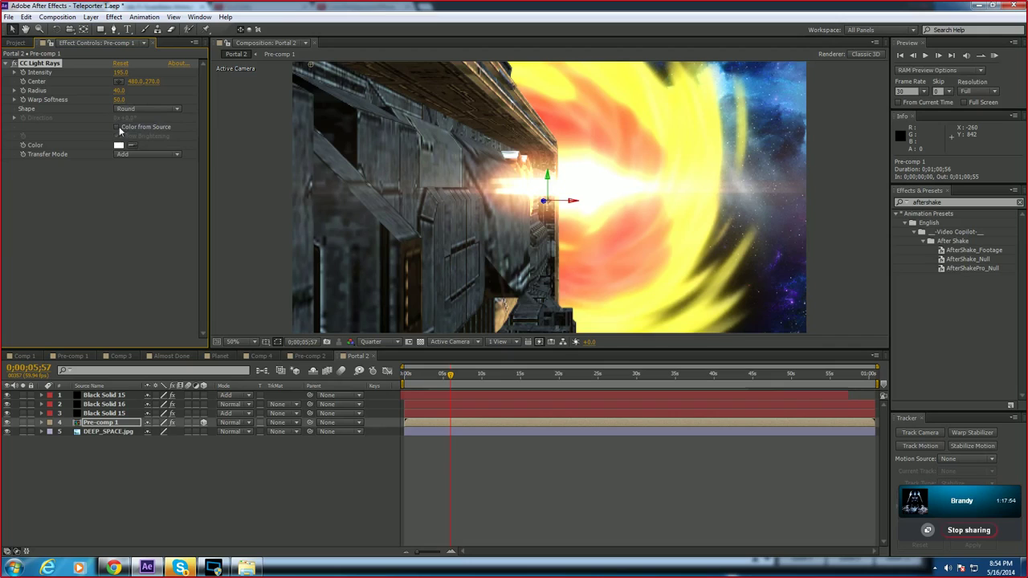
pyautogui.click(118, 128)
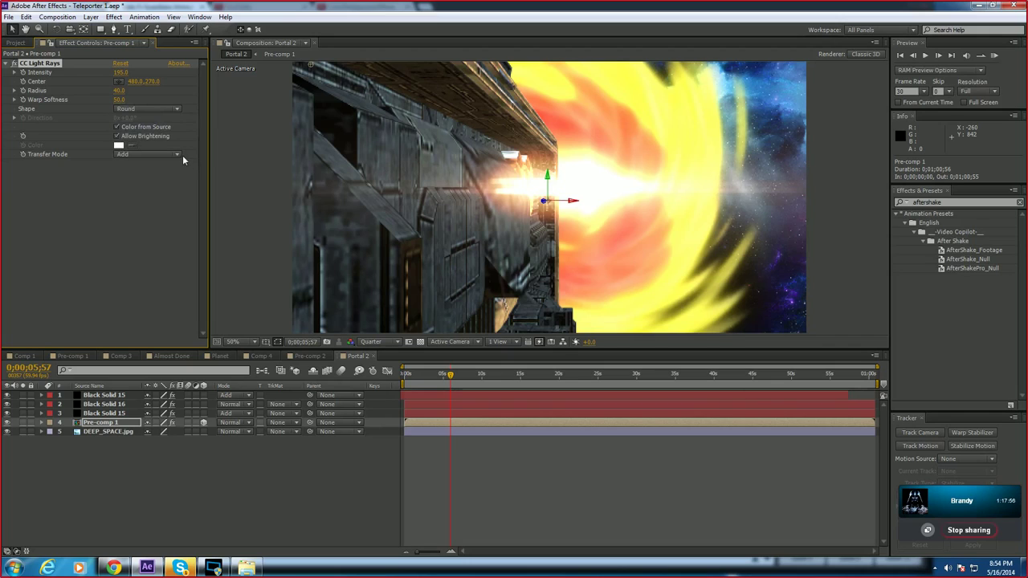
# Step: Try another Transfer Mode for CC Light Rays on Pre-comp 1, and remove the effect
pyautogui.click(136, 155)
pyautogui.click(142, 190)
pyautogui.click(84, 248)
pyautogui.click(45, 64)
pyautogui.press('Delete')
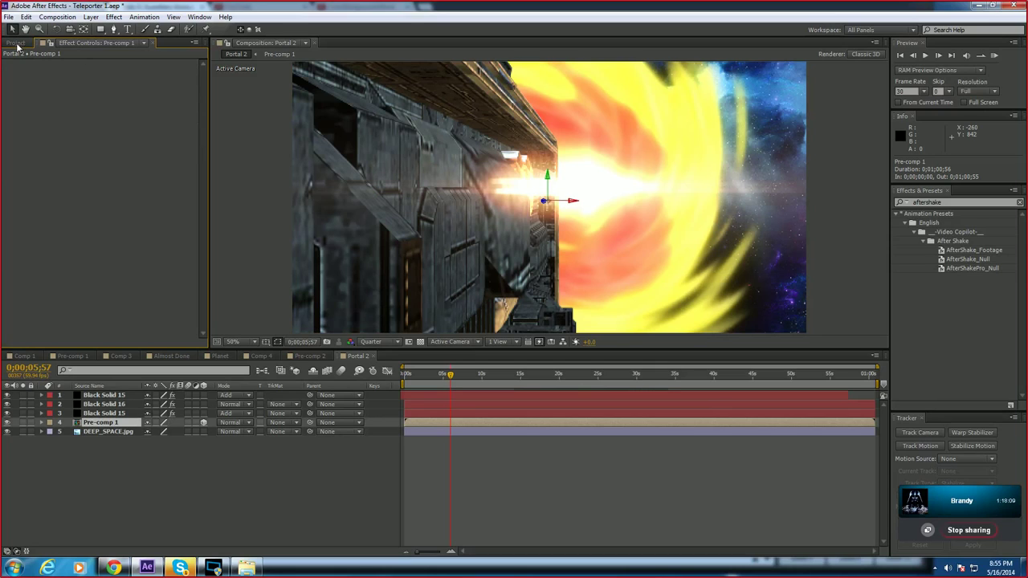
# Step: Look at the solid layers inside Pre-comp 1 and the project items, and return to the Portal 2 composition
pyautogui.doubleClick(118, 424)
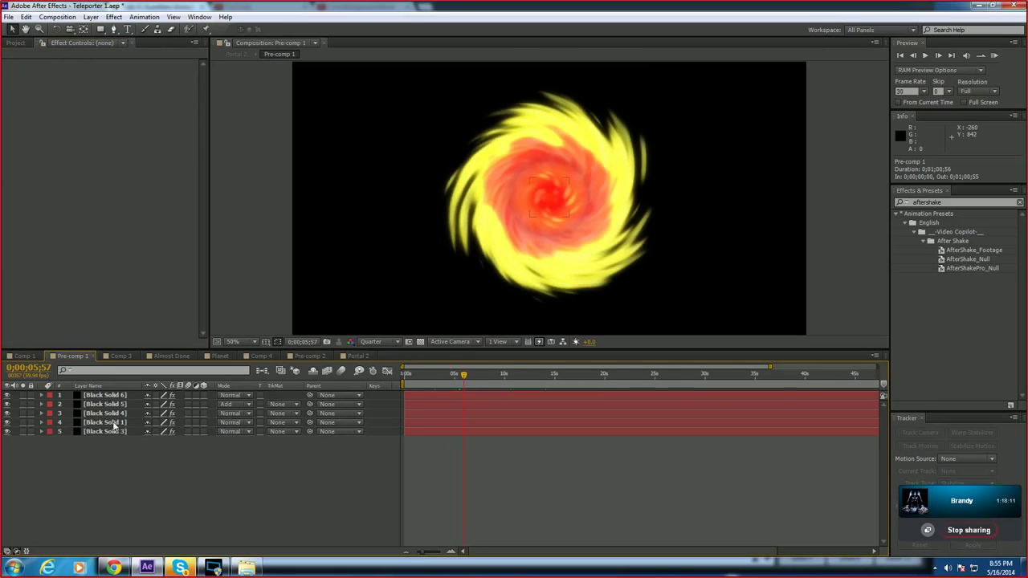
pyautogui.moveTo(202, 464); pyautogui.dragTo(101, 399)
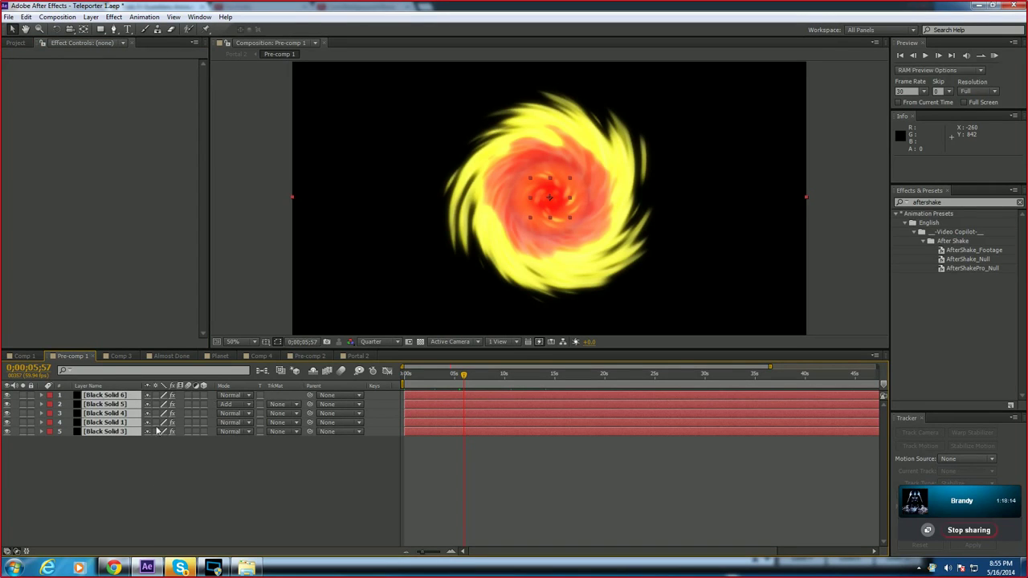
pyautogui.click(20, 42)
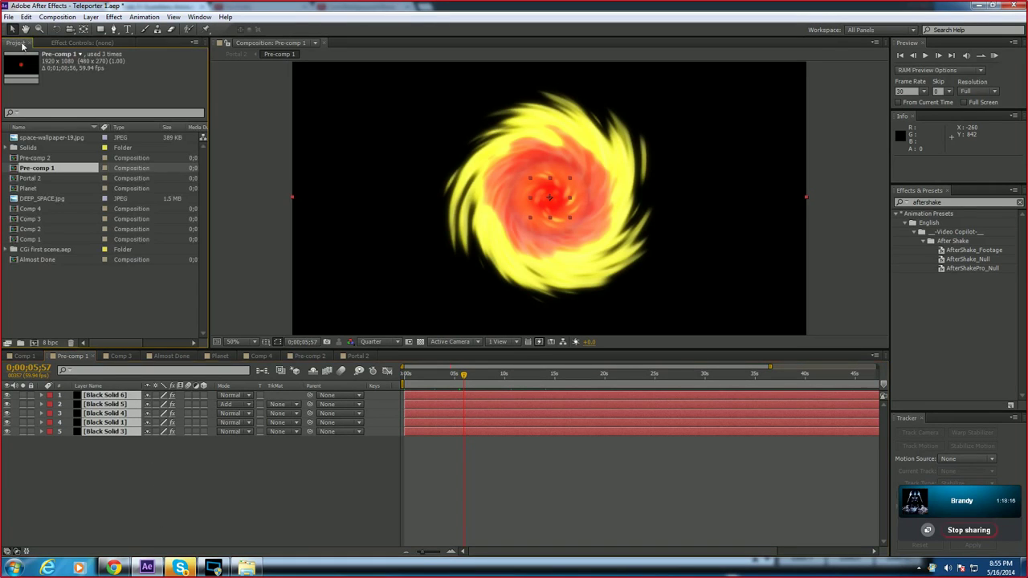
pyautogui.click(347, 355)
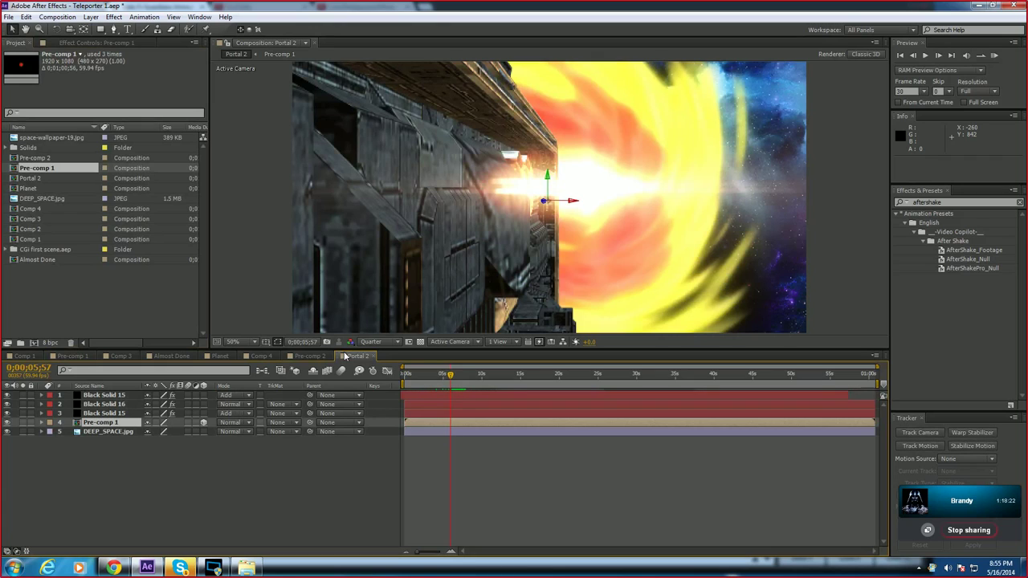
# Step: Switch to Skype, open the latest YouTube link in the call chat, and skim the After Effects Element 3D Lightning video full screen
pyautogui.click(181, 568)
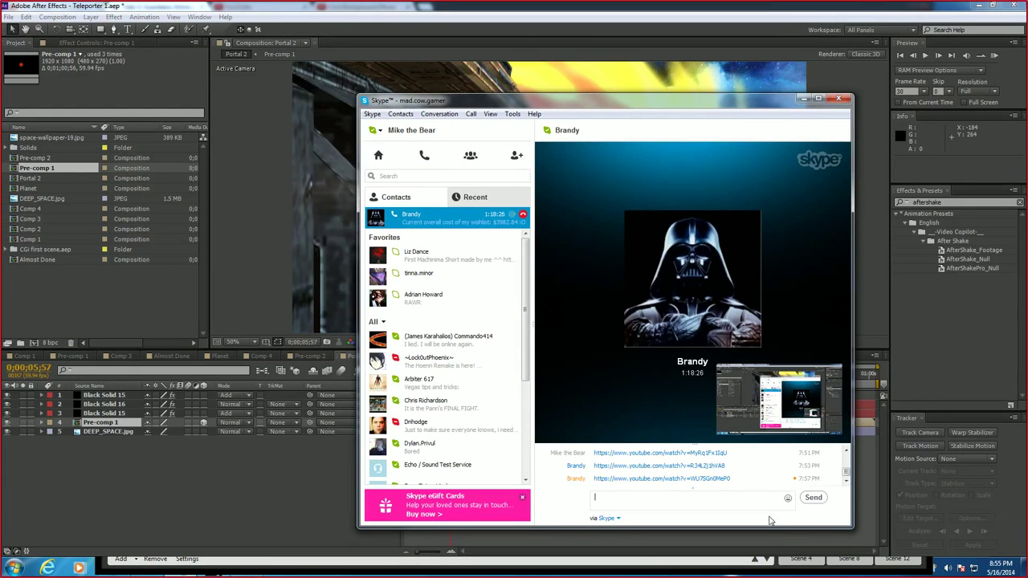
pyautogui.click(653, 480)
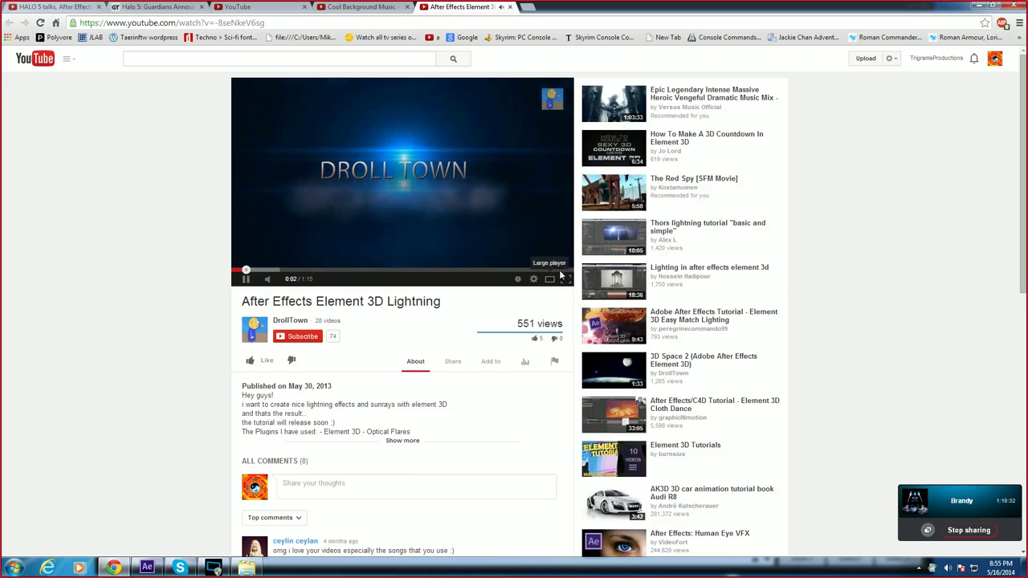
pyautogui.click(565, 279)
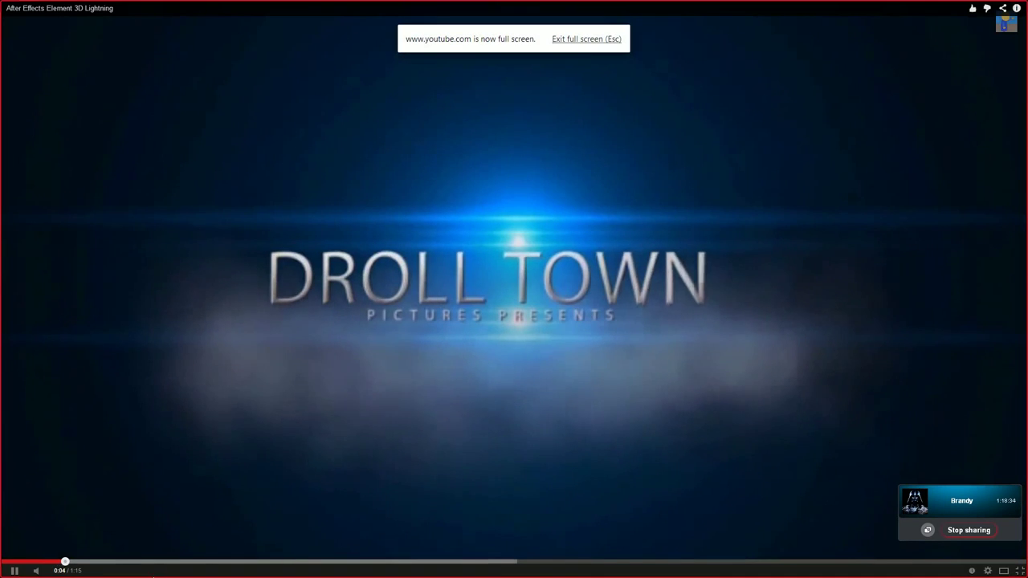
pyautogui.click(158, 562)
pyautogui.click(294, 562)
pyautogui.moveTo(296, 565); pyautogui.dragTo(454, 562)
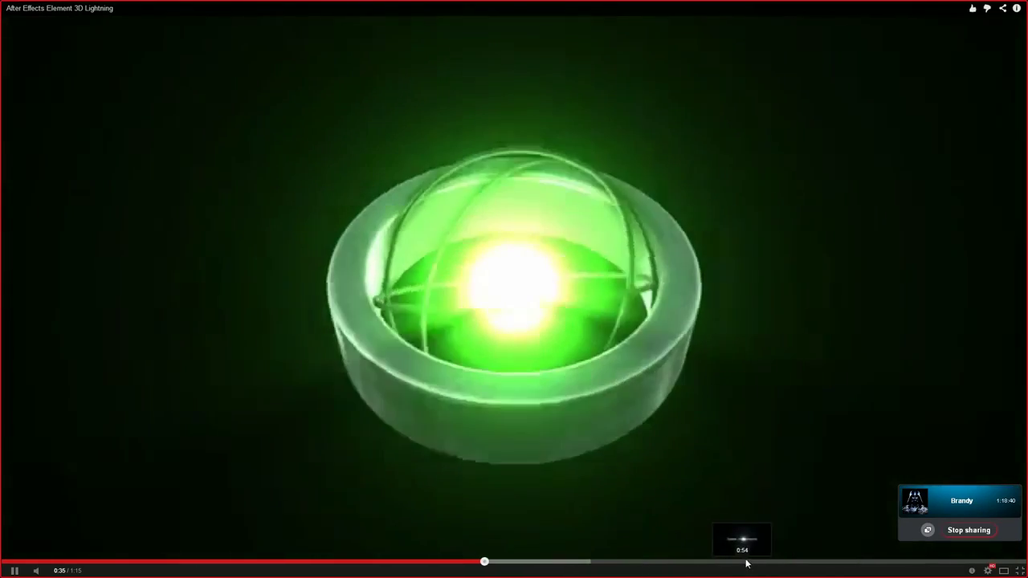
pyautogui.click(744, 562)
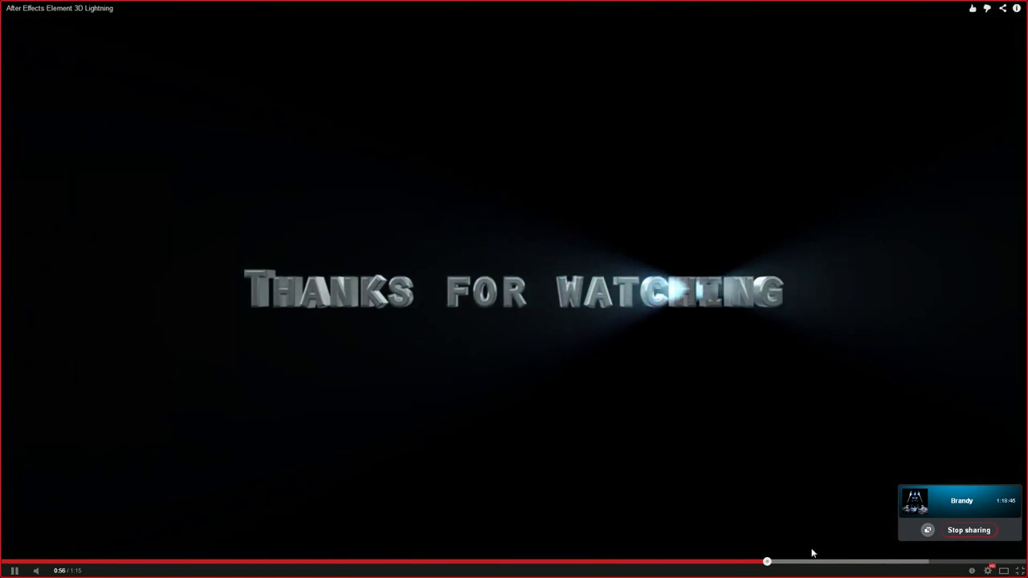
pyautogui.press('Escape')
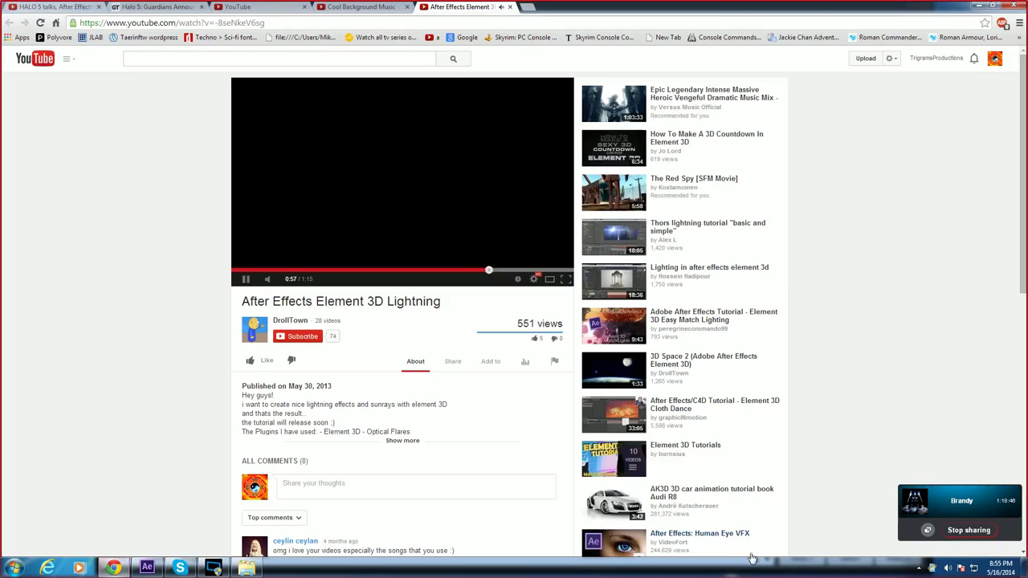
# Step: Pause the After Effects Element 3D Lightning video and look through its comments
pyautogui.click(248, 279)
pyautogui.scroll(-5, 294, 363)
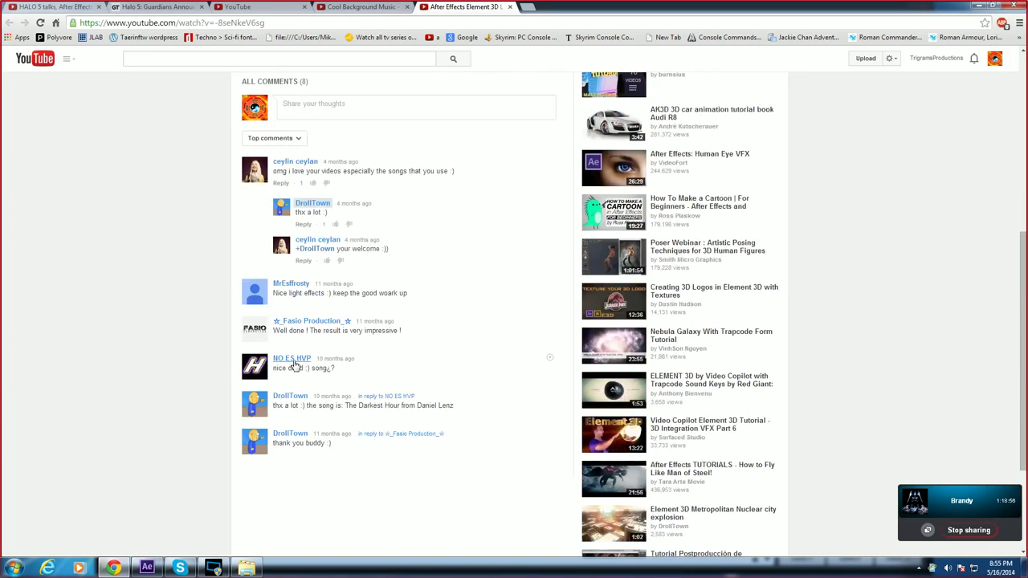
pyautogui.scroll(5, 294, 366)
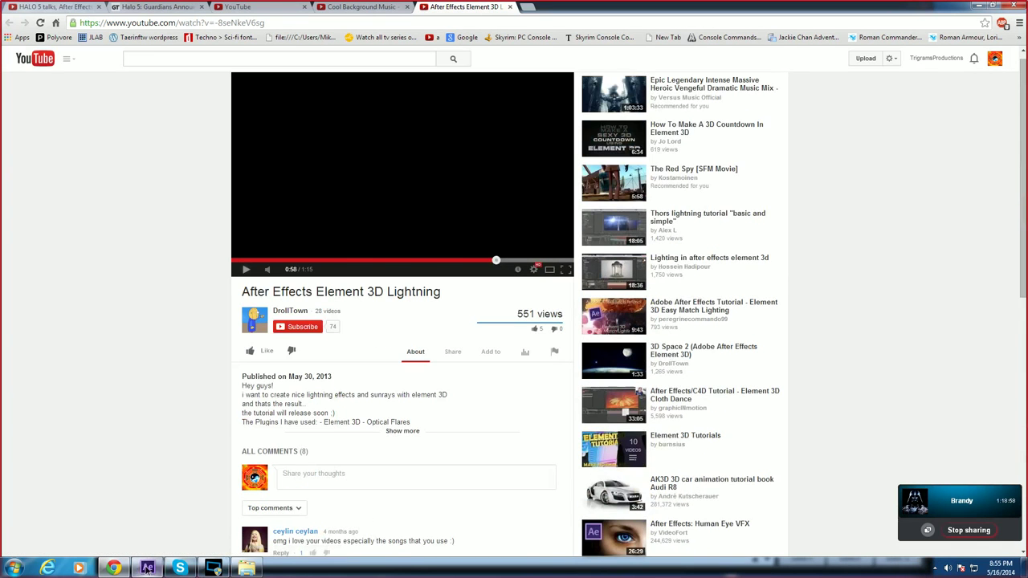
# Step: Switch to After Effects, check at 0;00;05;49 which Portal 2 layer holds the spaceship, and expand Black Solid 16's properties
pyautogui.click(146, 568)
pyautogui.moveTo(453, 378); pyautogui.dragTo(445, 383)
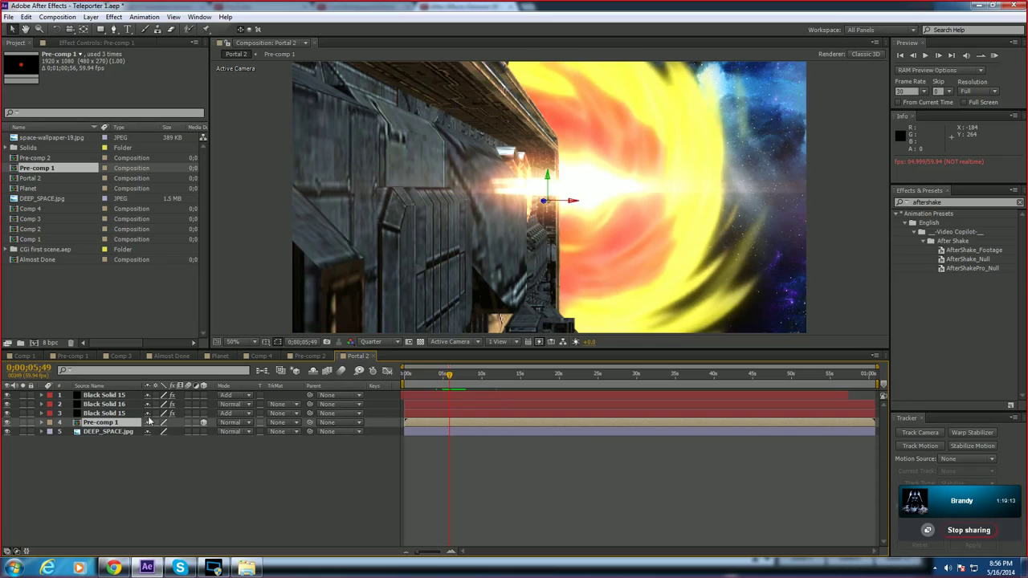
pyautogui.click(42, 413)
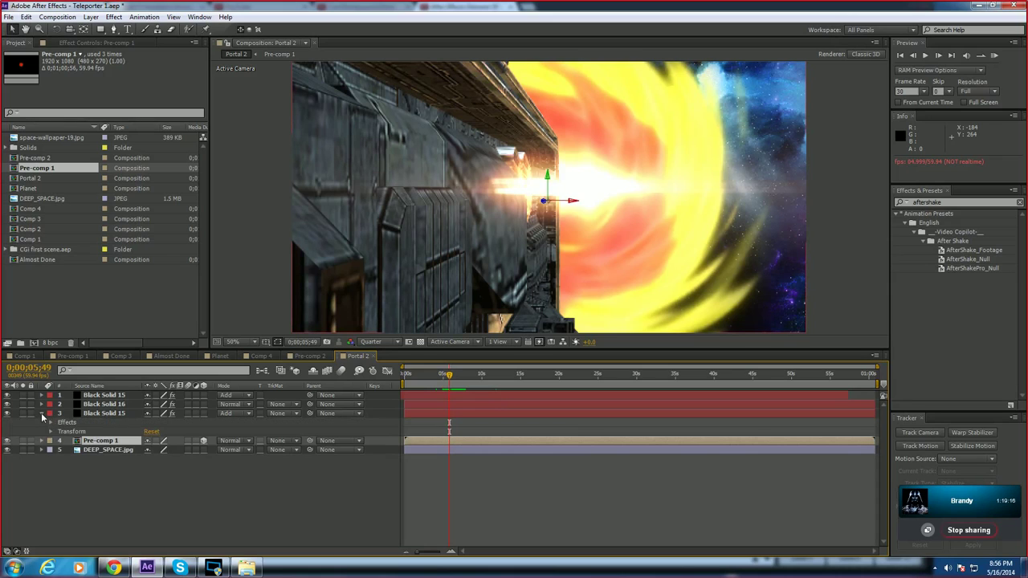
pyautogui.click(51, 416)
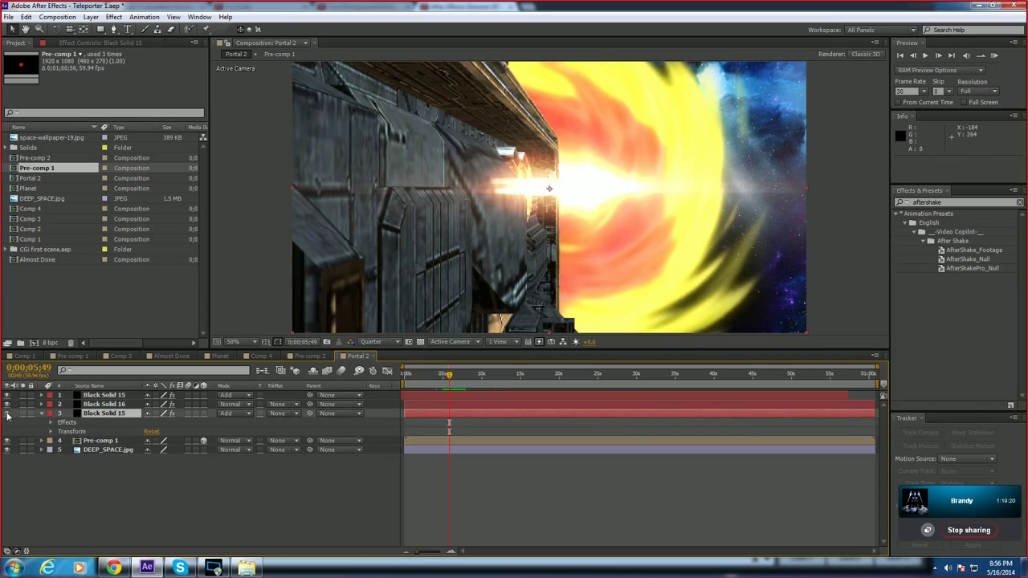
pyautogui.click(121, 406)
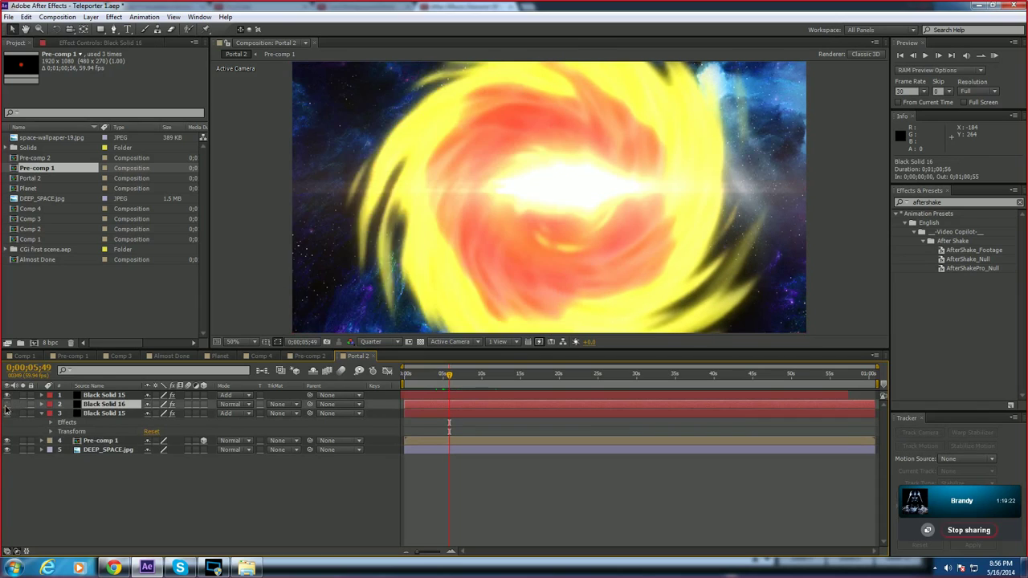
pyautogui.click(42, 404)
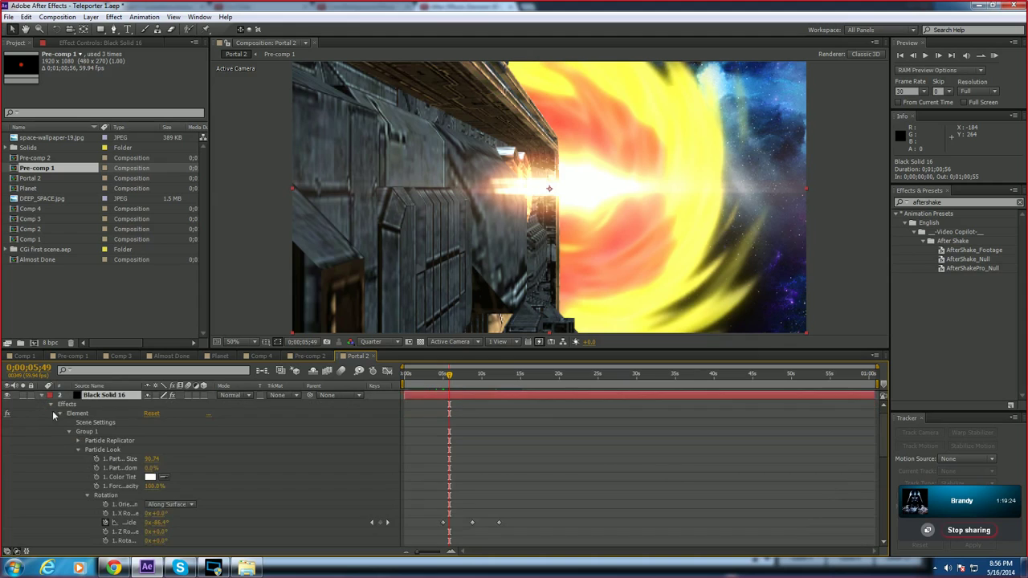
# Step: Move the current time to 0;00;06;55 and show the Element effect controls of Black Solid 16
pyautogui.scroll(-2, 670, 473)
pyautogui.scroll(-1, 670, 473)
pyautogui.moveTo(452, 385); pyautogui.dragTo(463, 378)
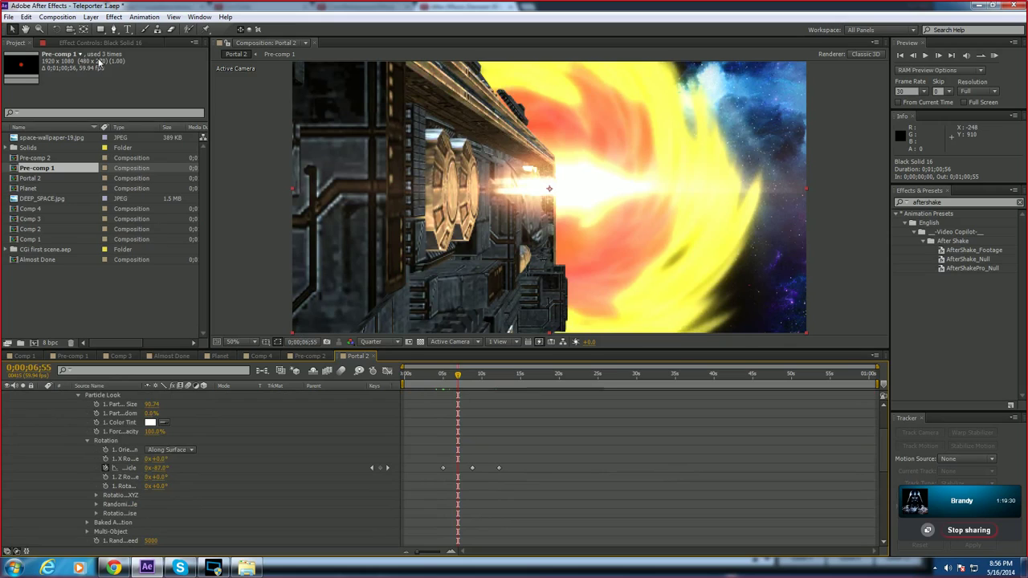
pyautogui.click(96, 43)
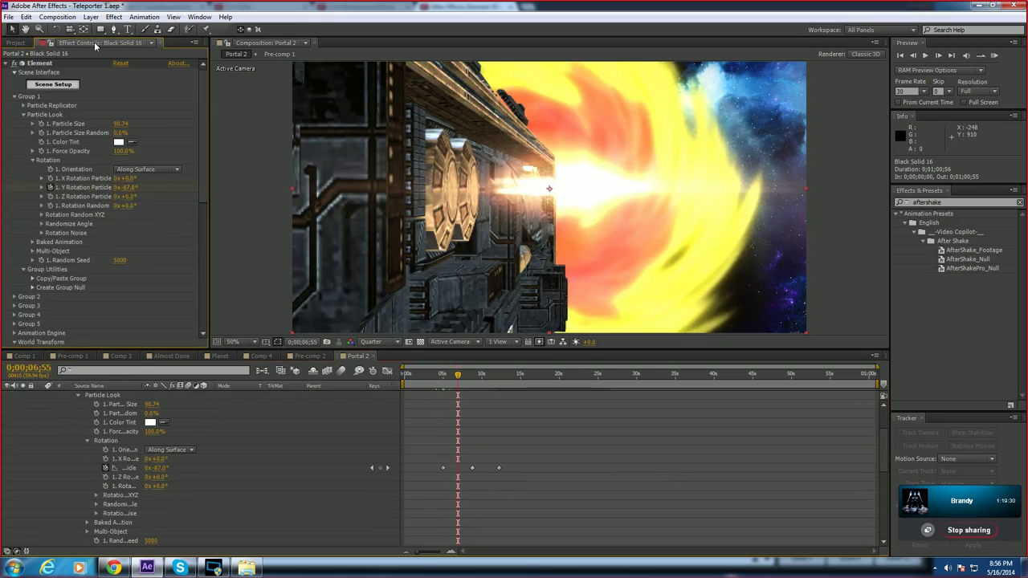
# Step: Try a Group 1 Y Rotation Particle value of -87.2° at 0;00;06;55, and undo it
pyautogui.click(131, 188)
pyautogui.write('-87')
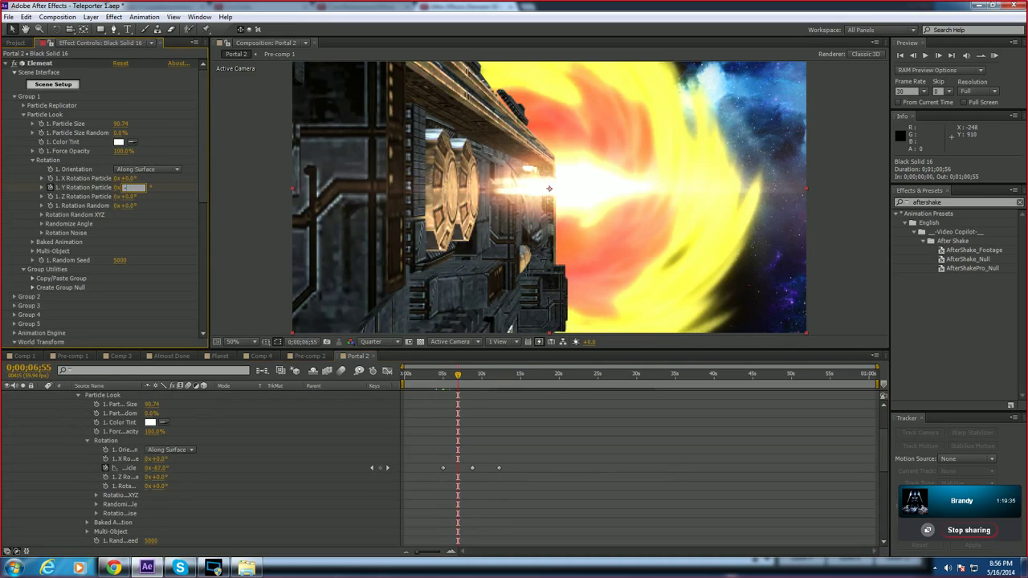
pyautogui.write('.2')
pyautogui.press('Return')
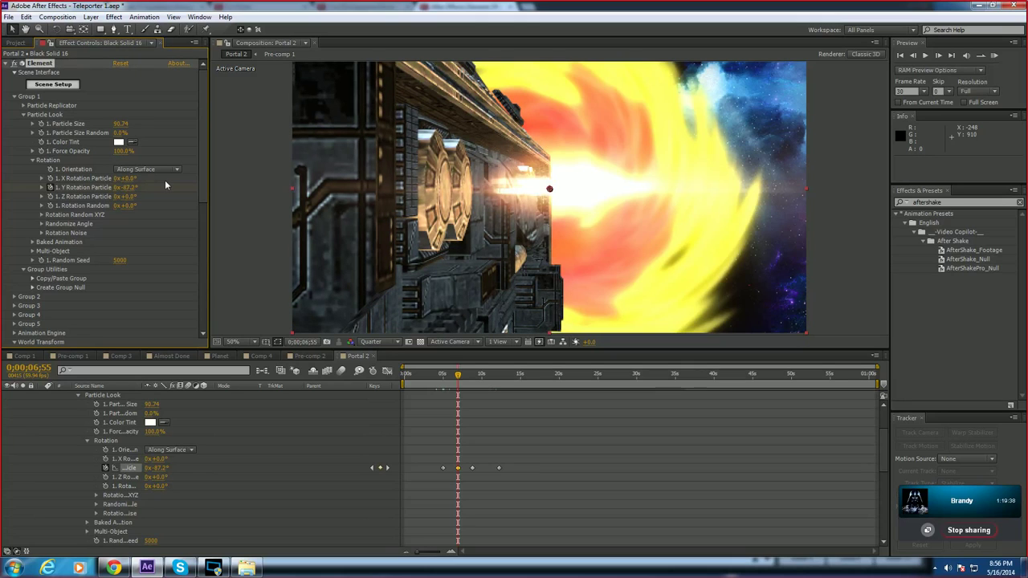
pyautogui.hotkey('ctrl', 'z')
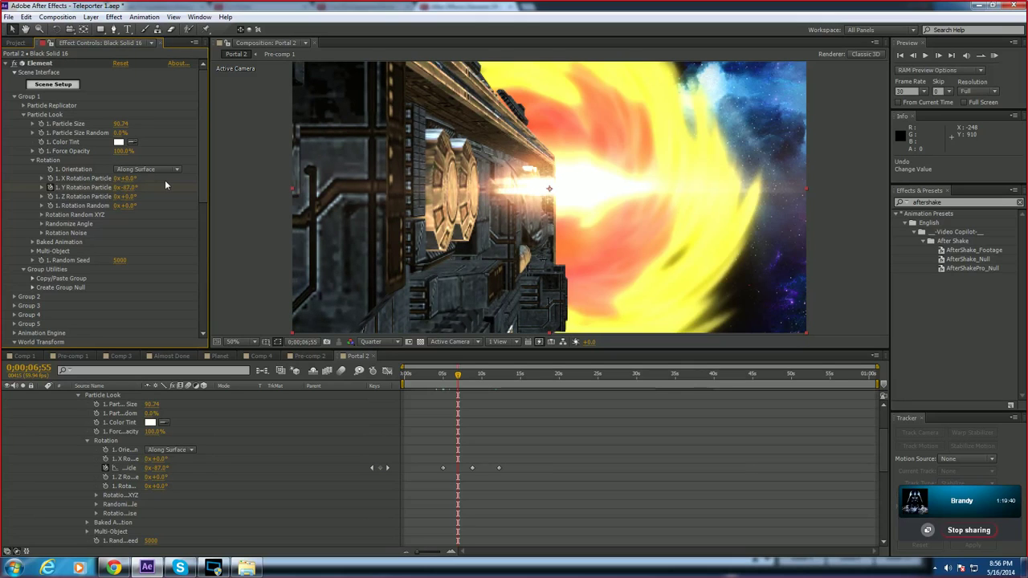
# Step: Add a Y Rotation Particle keyframe for Group 1 at 0;00;06;55 and set it to -87°
pyautogui.click(472, 469)
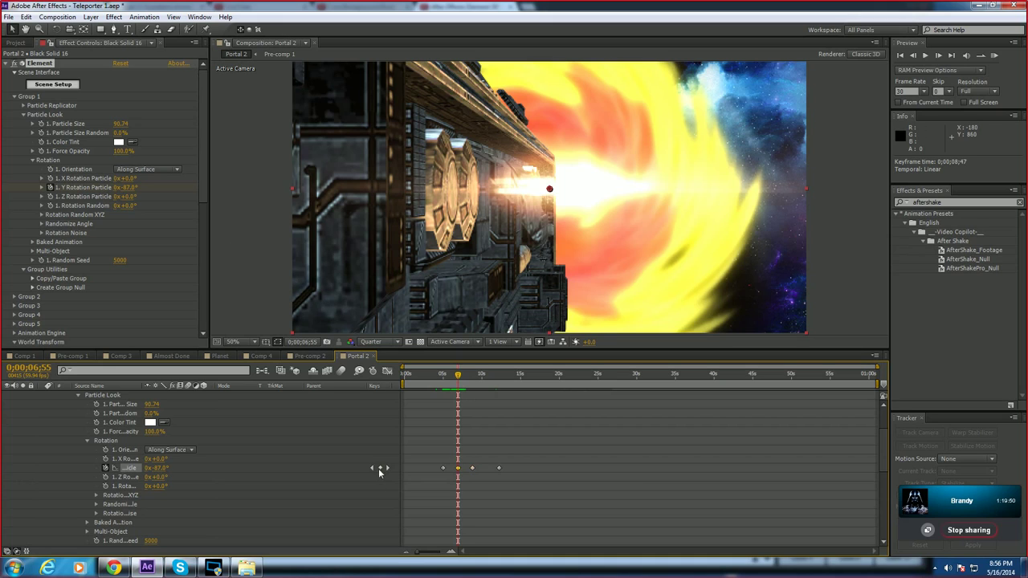
pyautogui.doubleClick(458, 468)
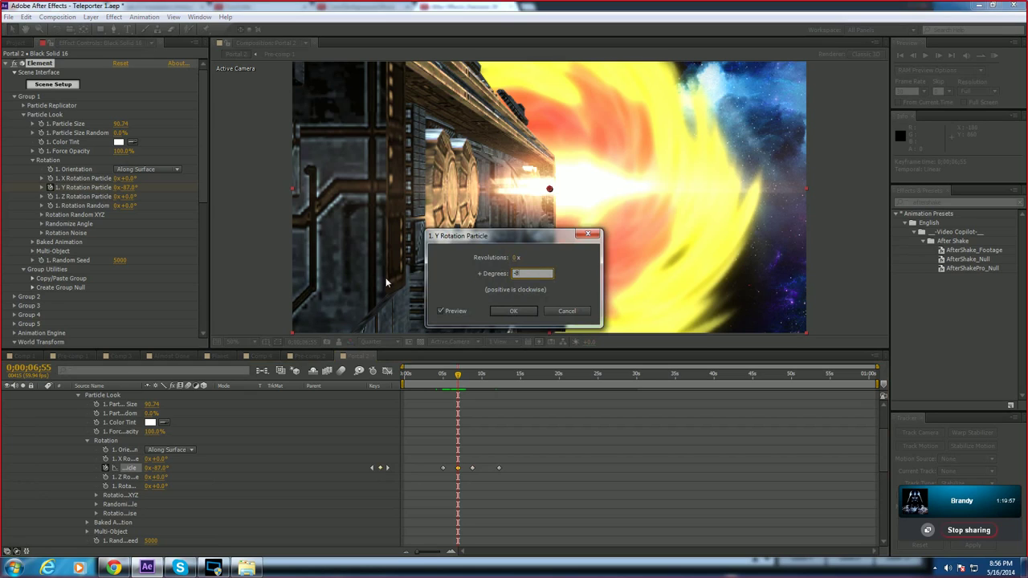
pyautogui.write('-87')
pyautogui.press('Return')
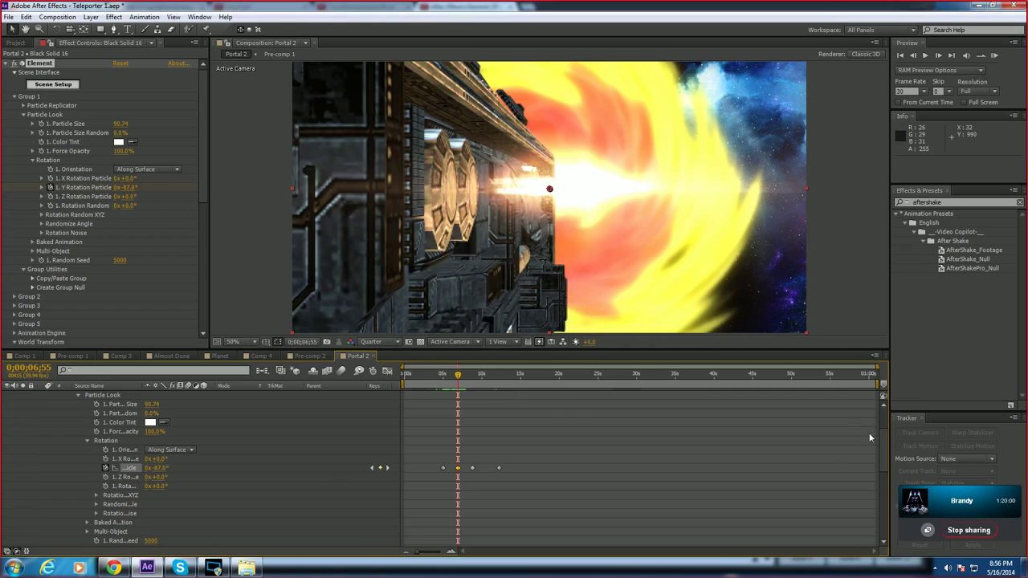
# Step: Add a World Position XY keyframe to Black Solid 16 at 0;00;06;55 with an X value of -359.9
pyautogui.scroll(-10, 881, 432)
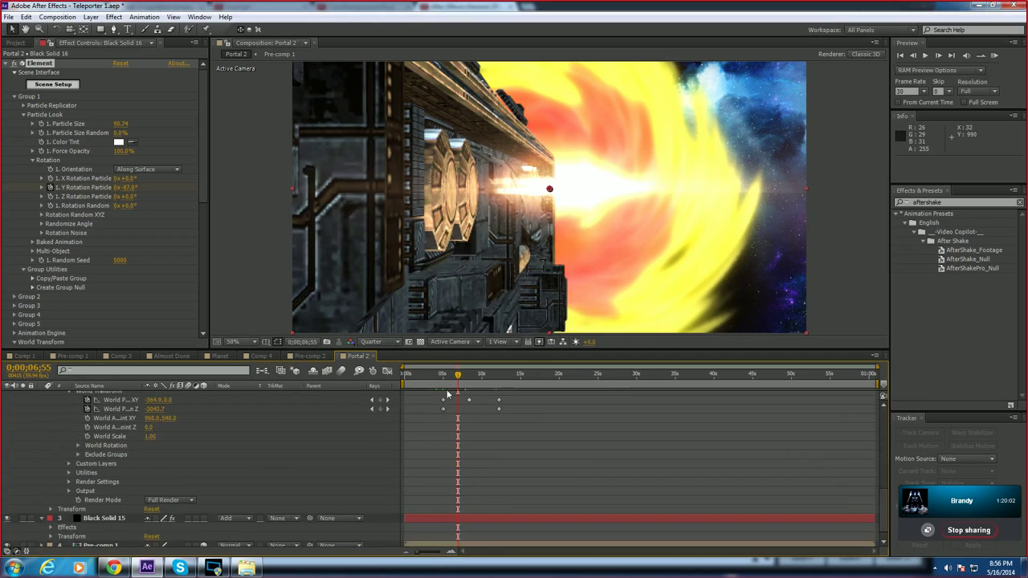
pyautogui.click(460, 402)
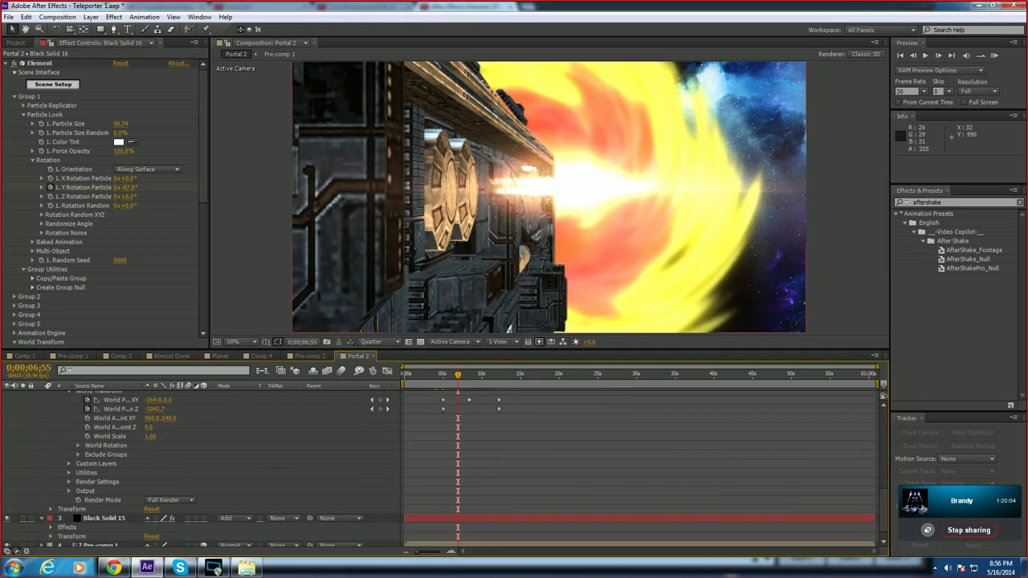
pyautogui.click(157, 400)
pyautogui.write('-359.9')
pyautogui.press('Return')
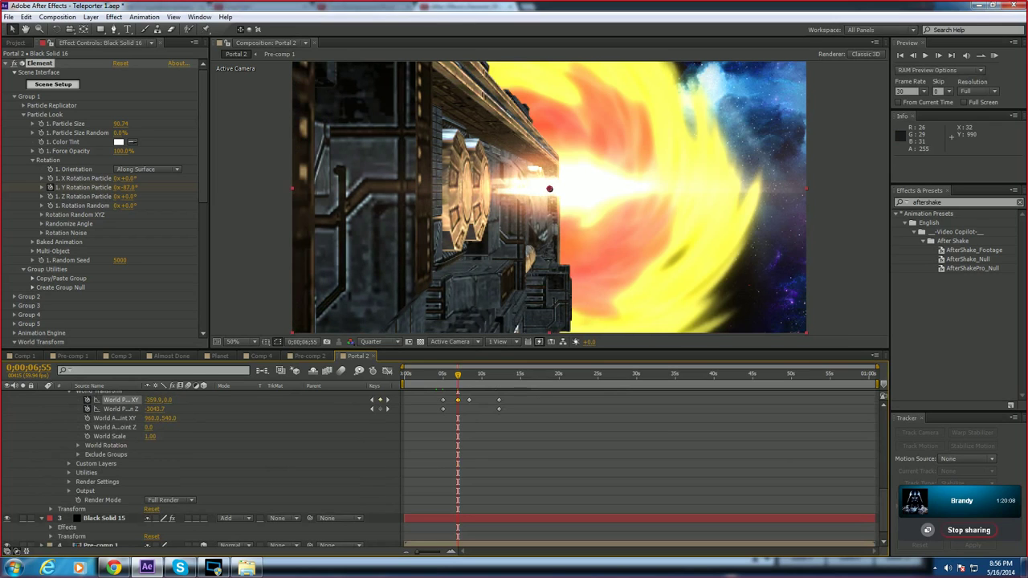
# Step: Preview the ship's motion from 0;00;04;40 and move the new World Position XY keyframe to 0;00;06;34
pyautogui.moveTo(465, 384); pyautogui.dragTo(439, 375)
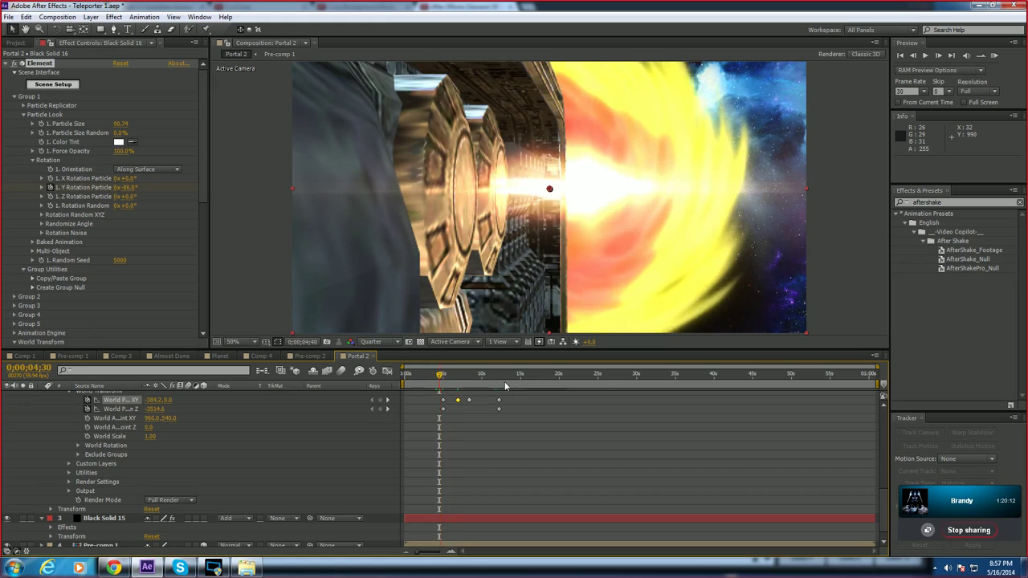
pyautogui.hotkey('shift', 'pagedown')
pyautogui.press('space')
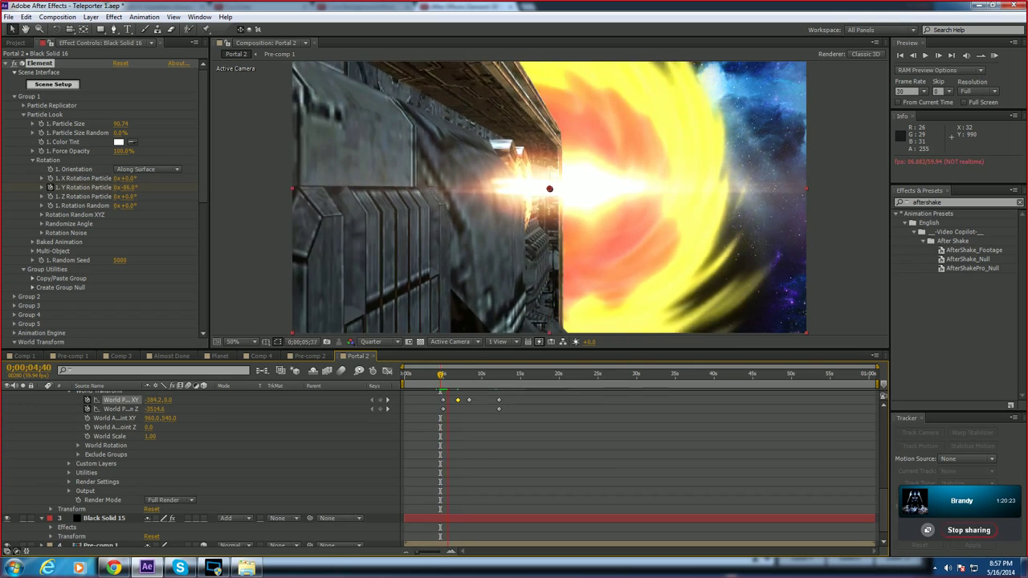
pyautogui.moveTo(458, 400); pyautogui.dragTo(456, 402)
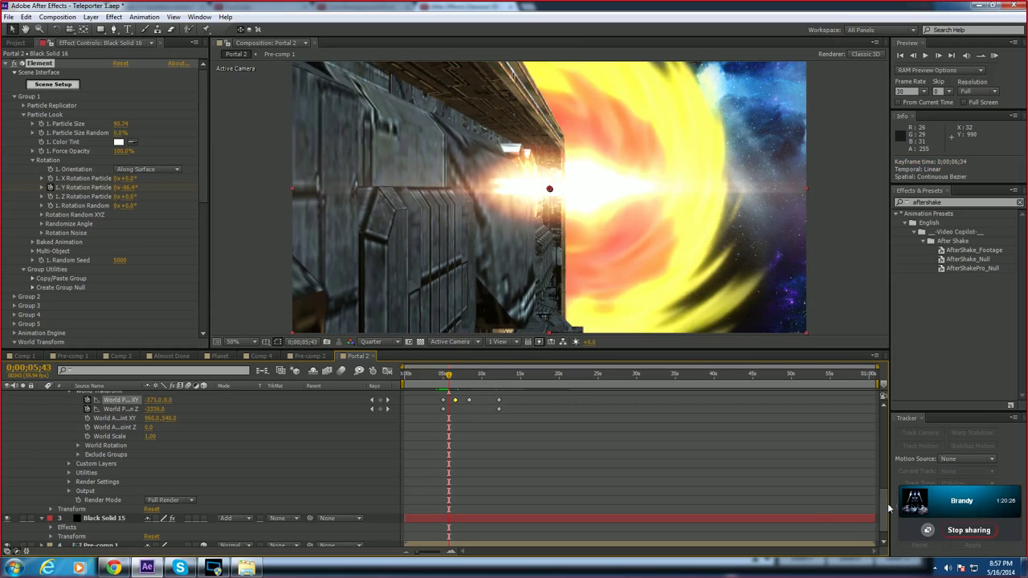
# Step: Move Group 1's second Y Rotation Particle keyframe to 0;00;06;59 and play the motion back from 0;00;05;49
pyautogui.moveTo(883, 506); pyautogui.dragTo(880, 483)
pyautogui.scroll(5, 882, 487)
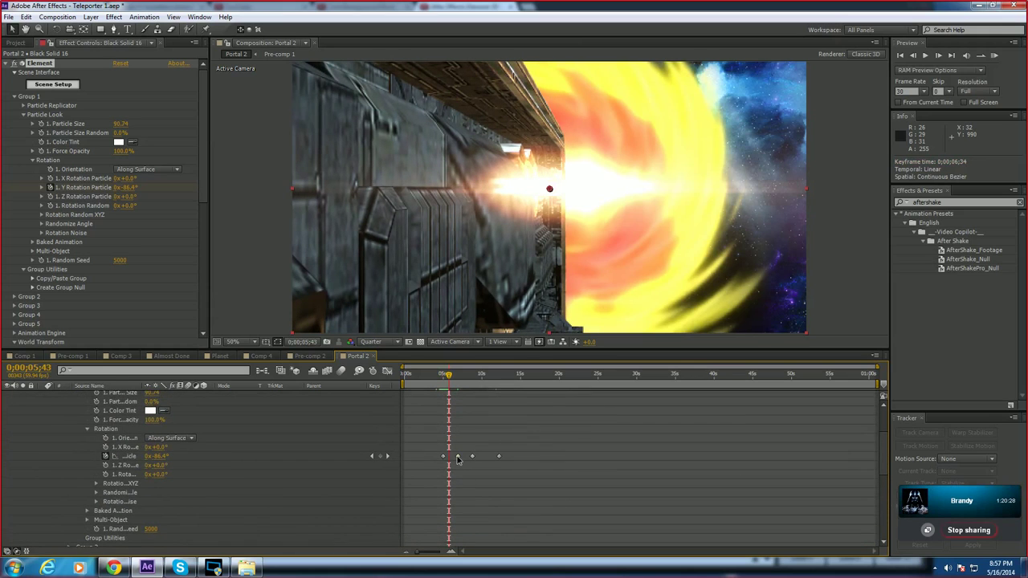
pyautogui.moveTo(458, 458); pyautogui.dragTo(454, 459)
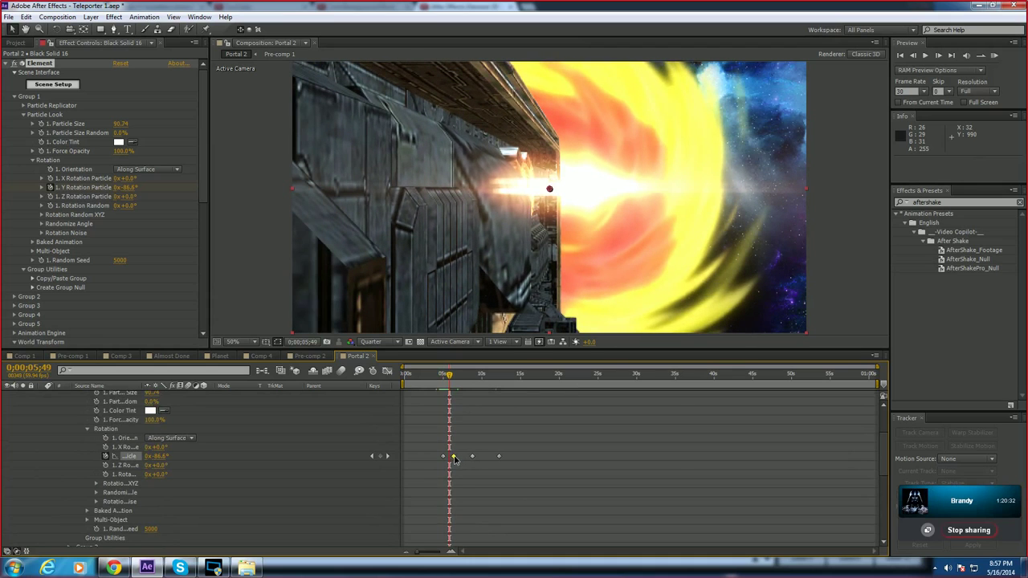
pyautogui.moveTo(454, 459); pyautogui.dragTo(459, 459)
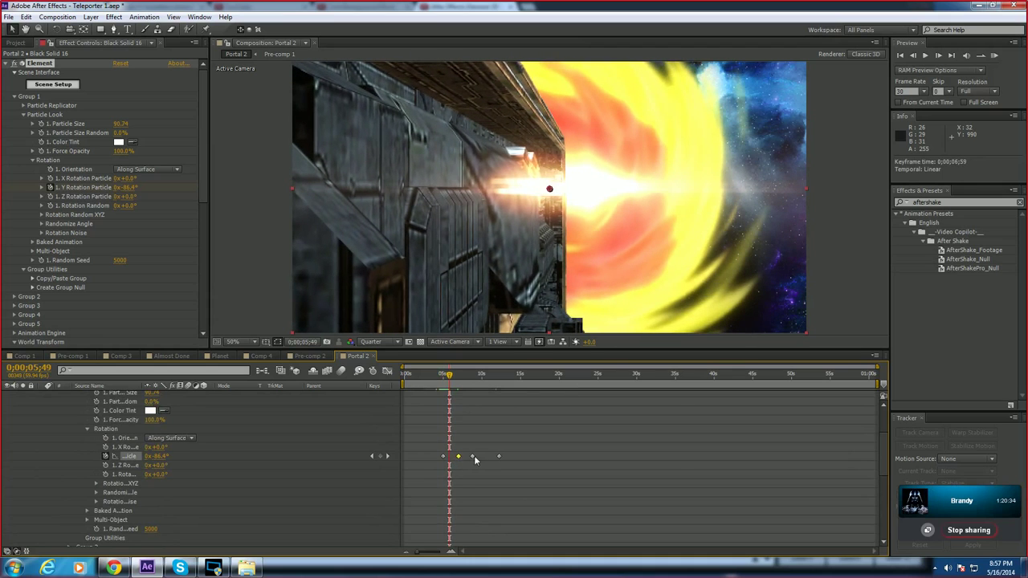
pyautogui.press('space')
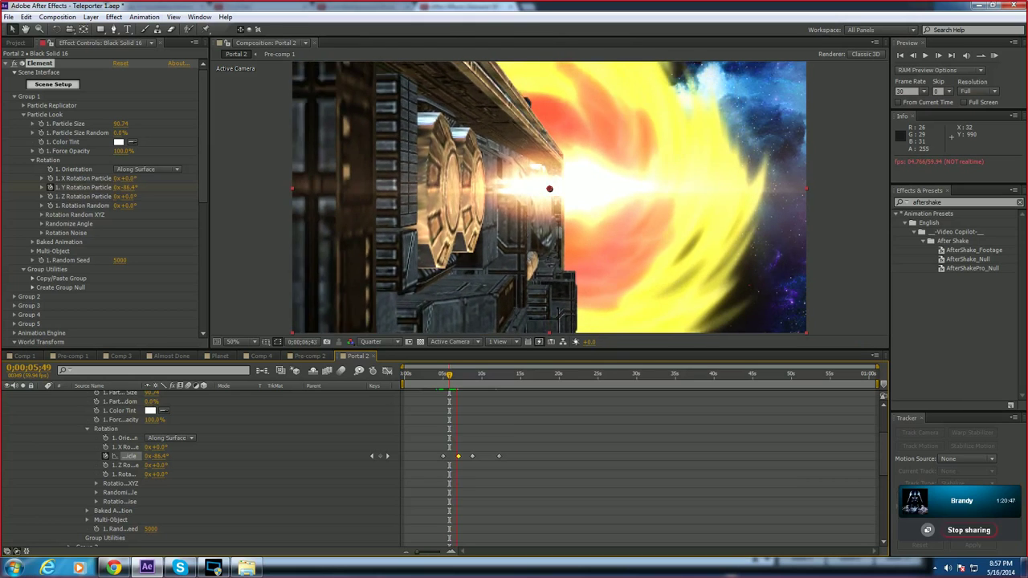
pyautogui.press('space')
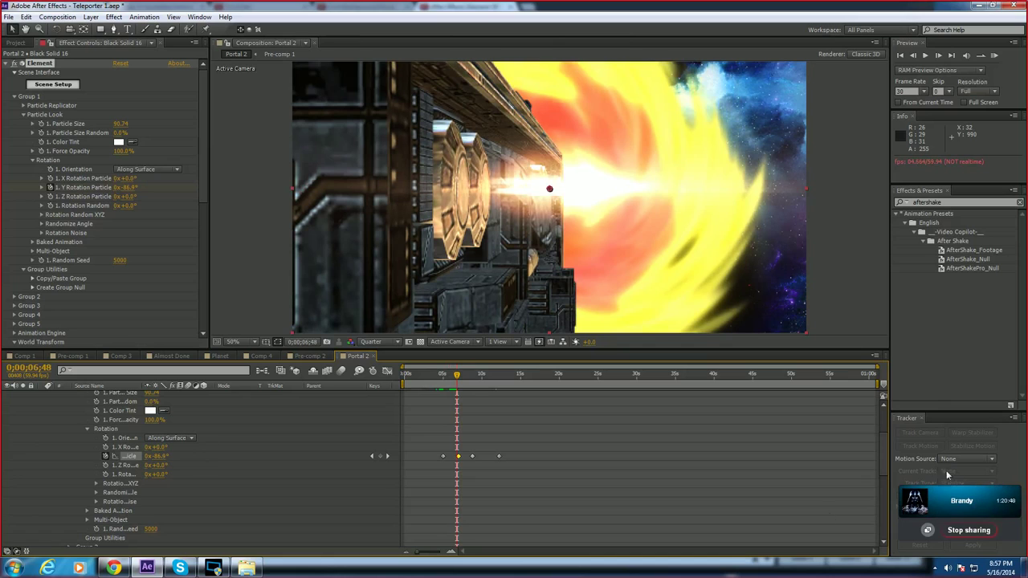
# Step: Compare the shot with the topmost Black Solid 15 layer hidden and shown, moving the current time to 0;00;04;59
pyautogui.scroll(3, 883, 450)
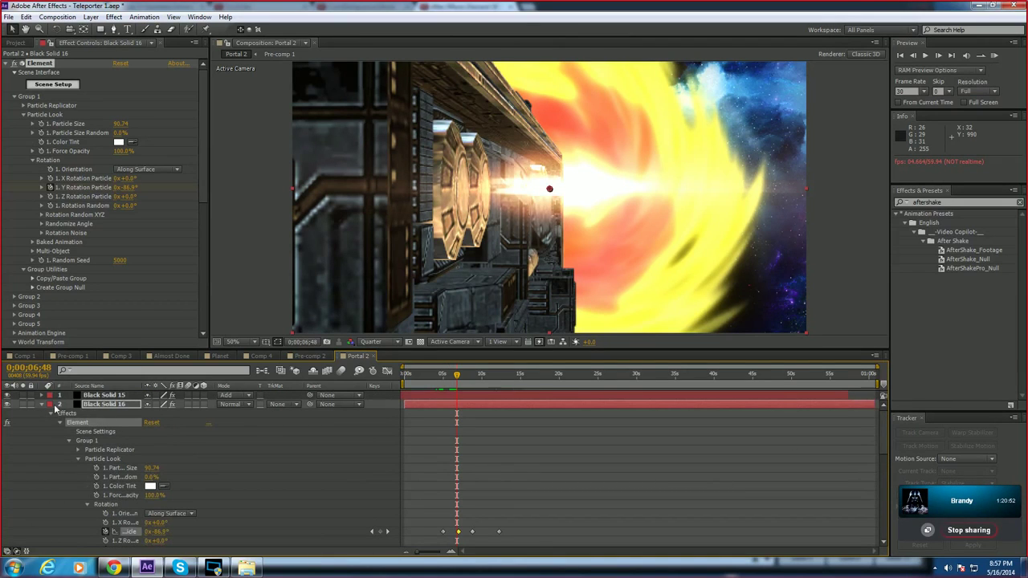
pyautogui.click(7, 395)
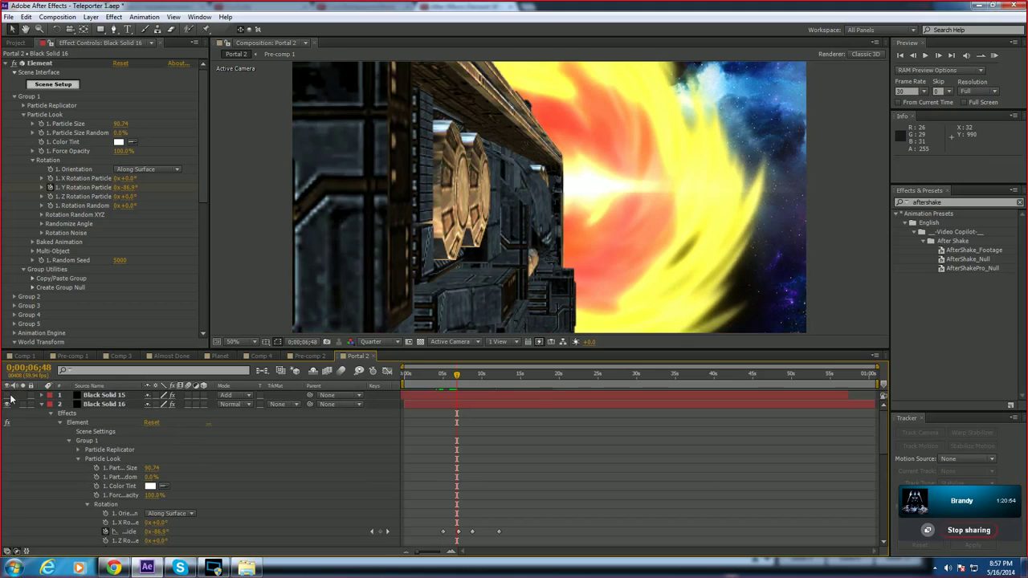
pyautogui.moveTo(457, 380); pyautogui.dragTo(443, 384)
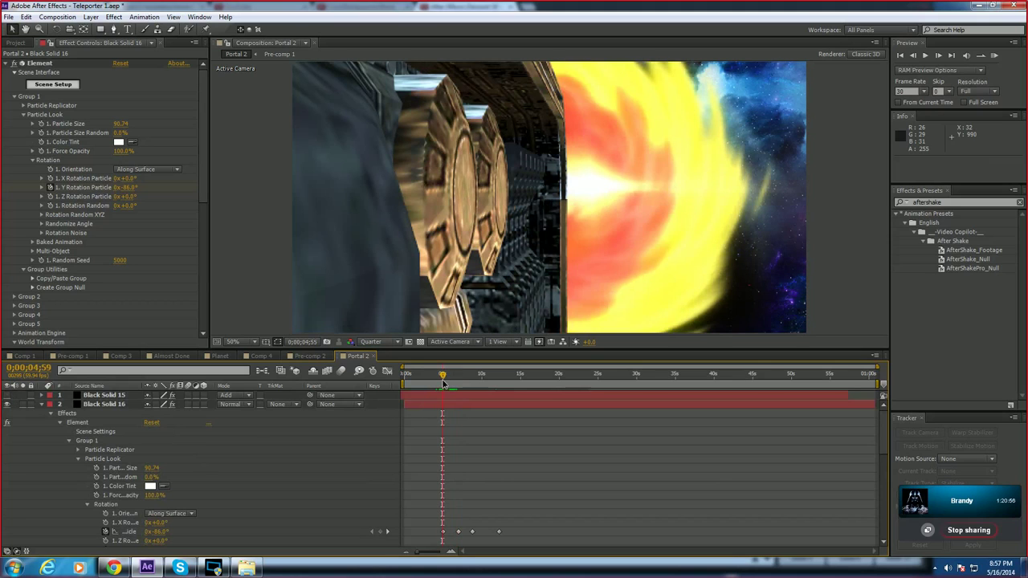
pyautogui.click(8, 395)
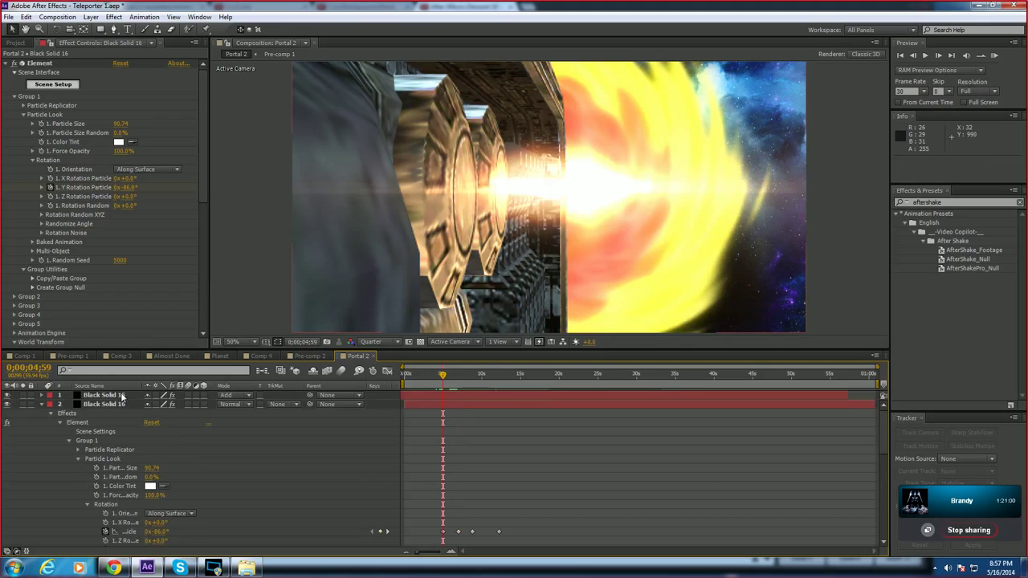
# Step: Set the topmost Black Solid 15 layer's opacity to 63% and play the shot back from 0;00;04;59
pyautogui.click(43, 397)
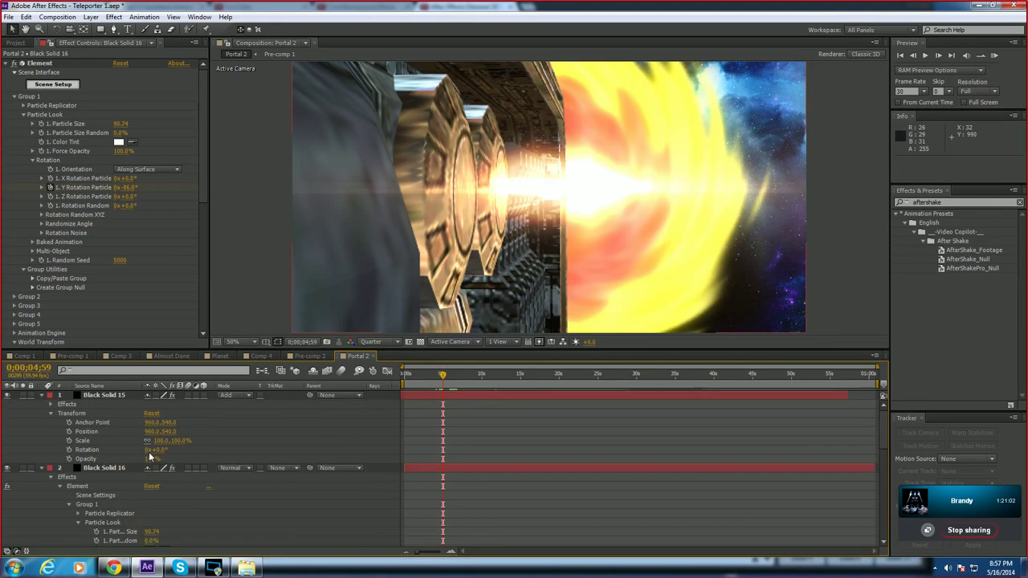
pyautogui.moveTo(150, 456); pyautogui.dragTo(138, 466)
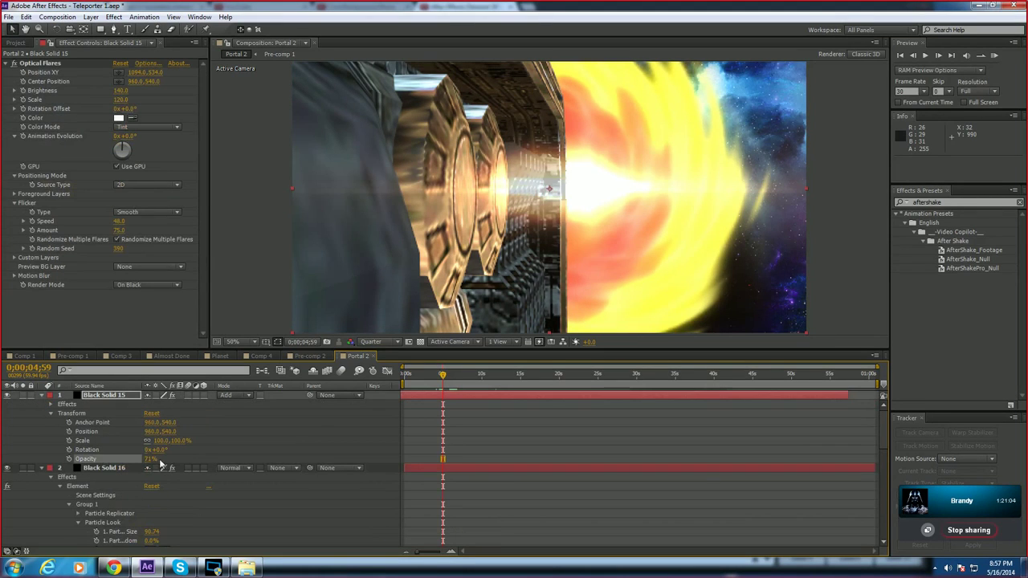
pyautogui.click(150, 458)
pyautogui.write('63')
pyautogui.press('Return')
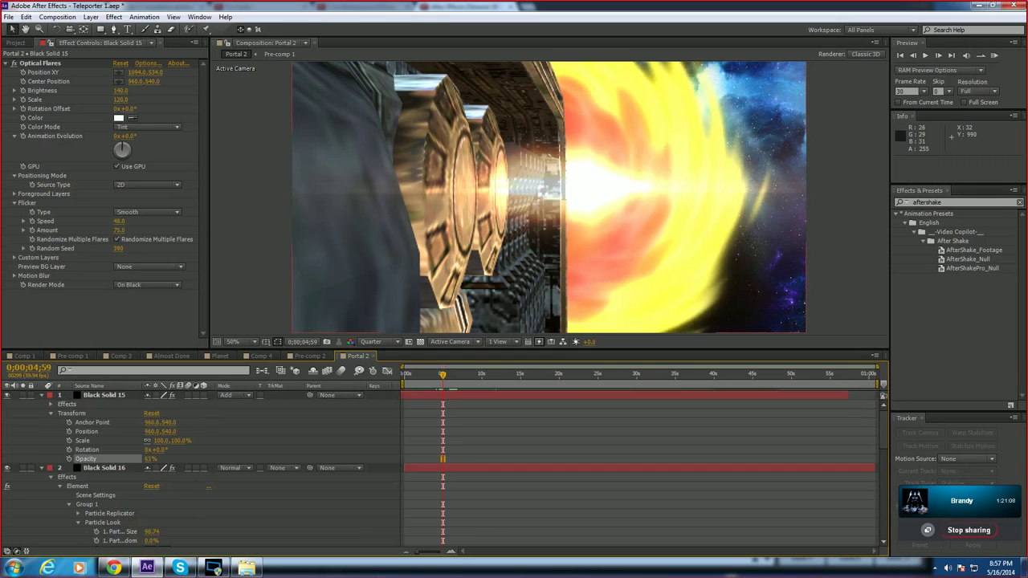
pyautogui.press('space')
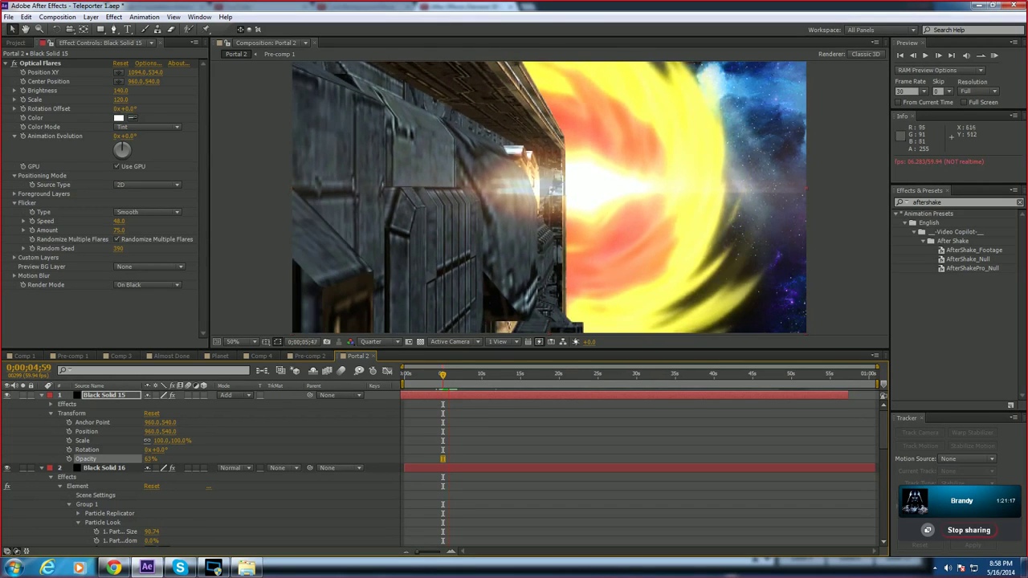
pyautogui.press('space')
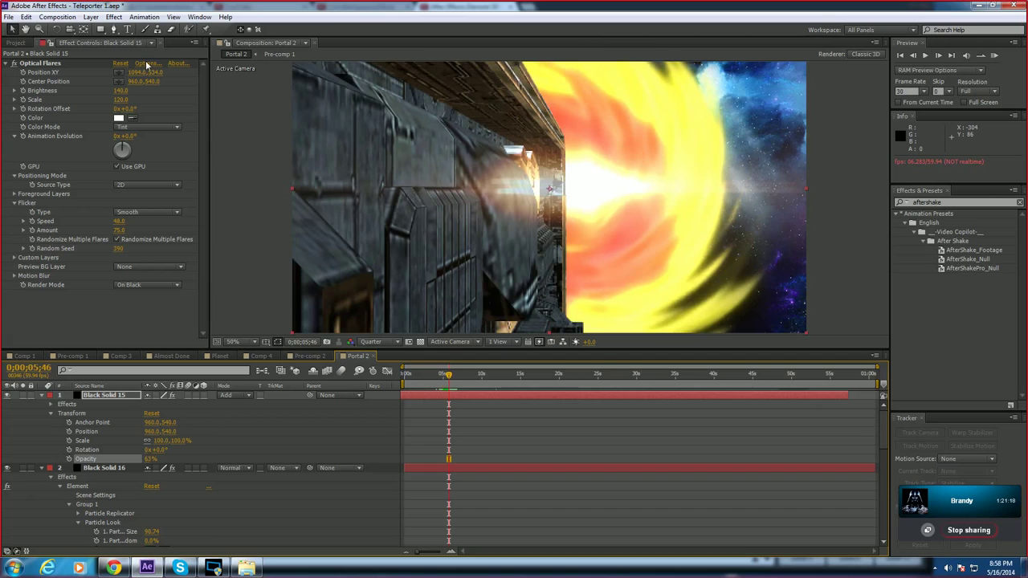
# Step: Open the Optical Flares options of Black Solid 15 and hide the first seven Iris elements, from brightness 257.5 through 305.5
pyautogui.click(145, 62)
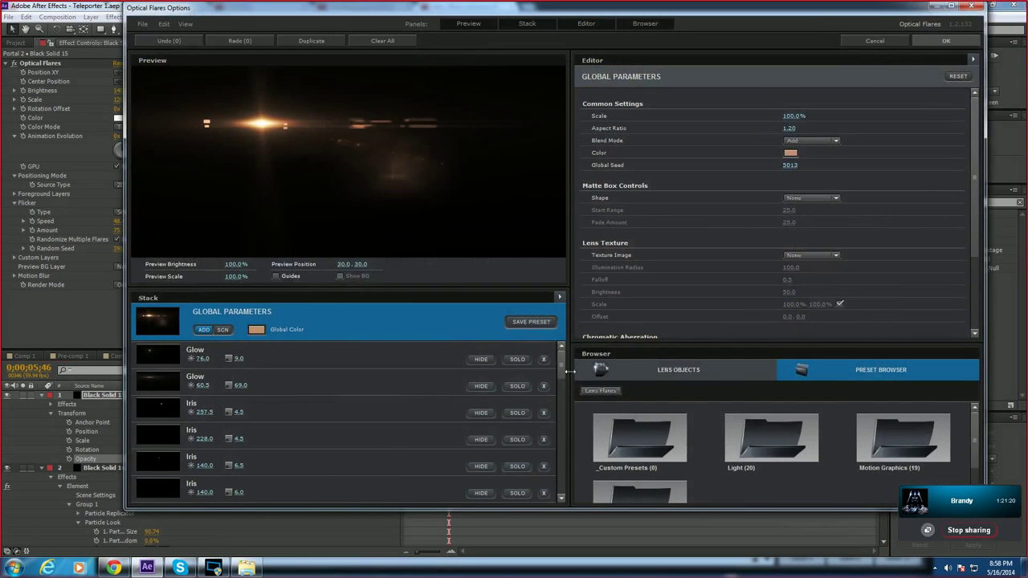
pyautogui.click(244, 380)
pyautogui.click(480, 385)
pyautogui.click(480, 385)
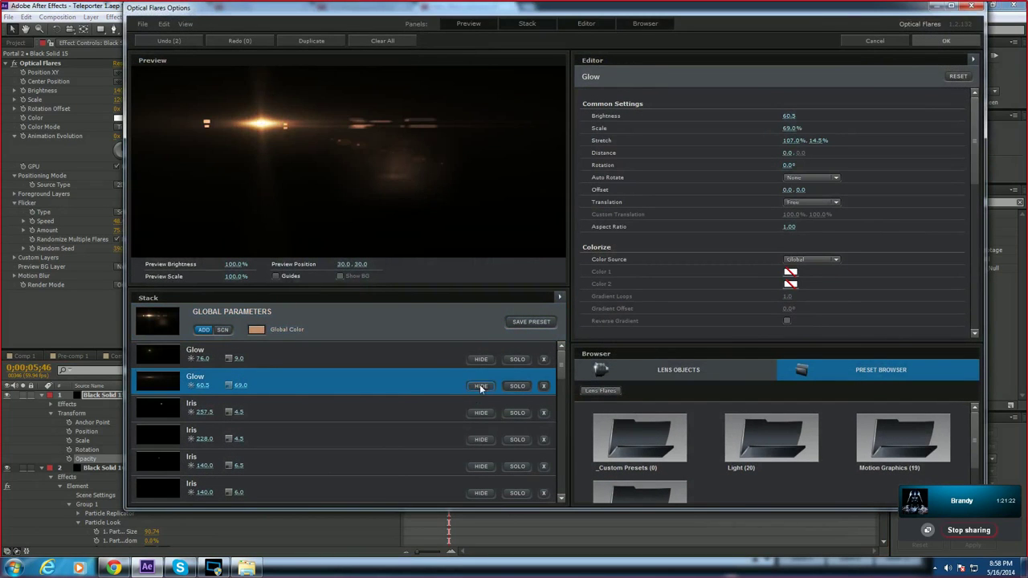
pyautogui.scroll(-1, 406, 368)
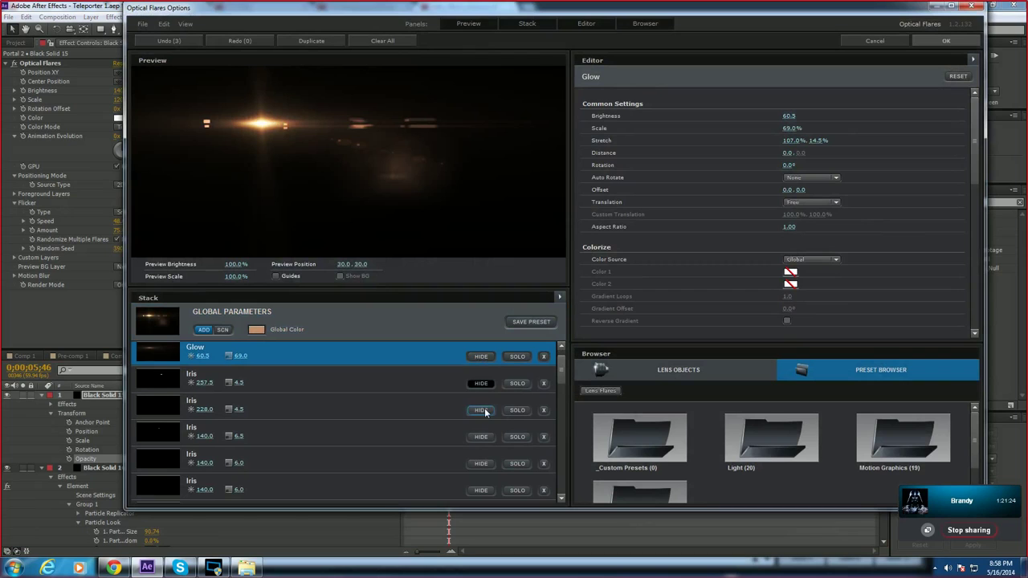
pyautogui.click(480, 490)
pyautogui.scroll(-2, 483, 471)
pyautogui.scroll(-1, 484, 474)
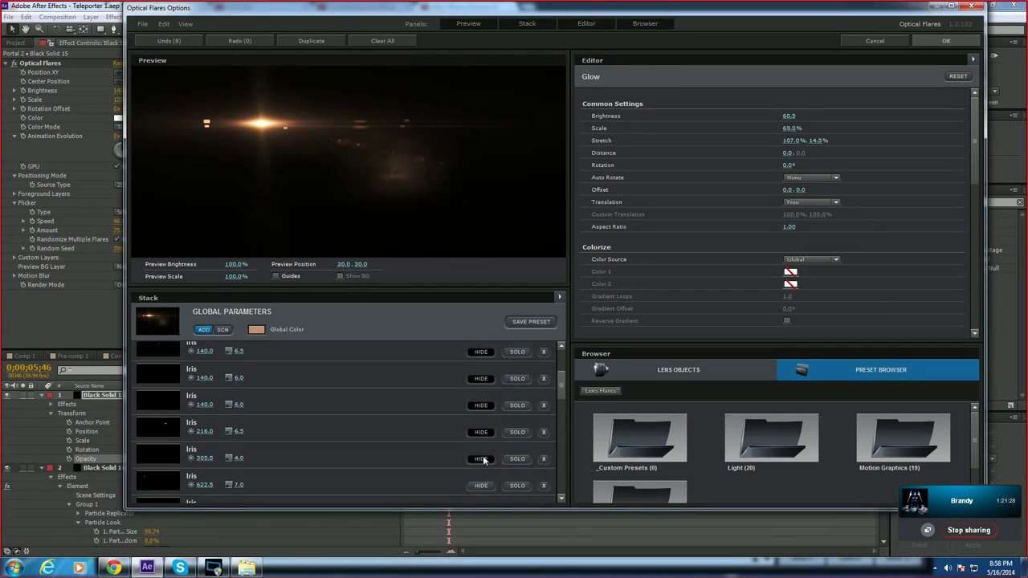
# Step: Test hiding the size 7.0 Iris of brightness 622.5, show it again, and hide the 179.0 and 208.0 brightness Iris elements
pyautogui.click(481, 486)
pyautogui.scroll(-1, 485, 485)
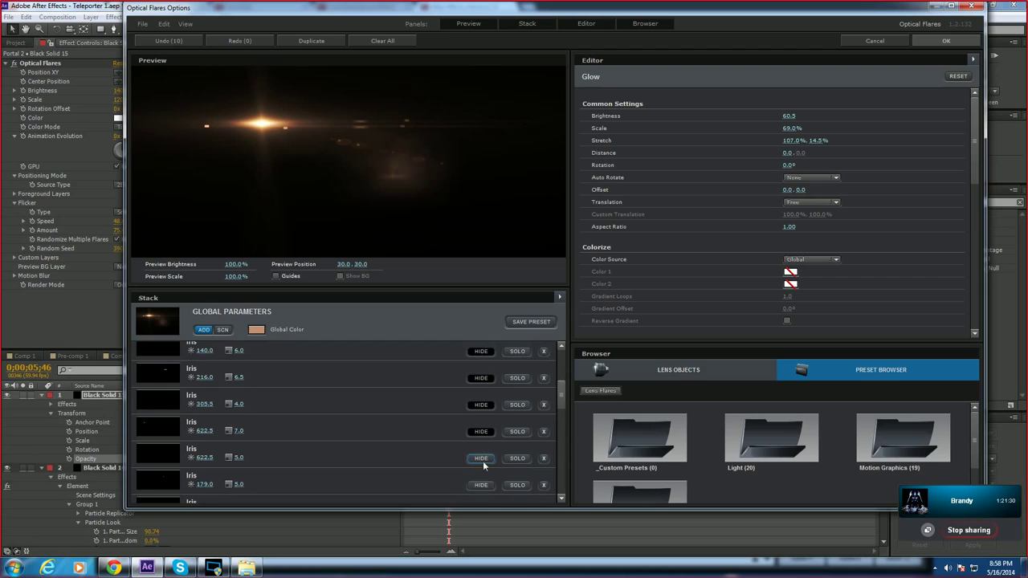
pyautogui.click(482, 486)
pyautogui.click(482, 485)
pyautogui.scroll(-2, 430, 426)
pyautogui.click(485, 471)
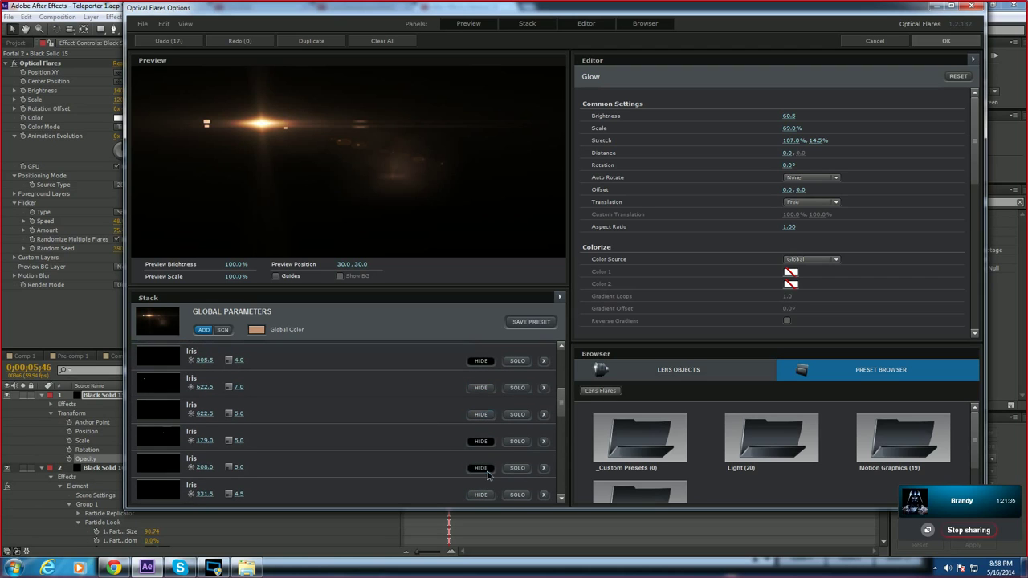
pyautogui.click(480, 493)
pyautogui.scroll(-2, 446, 456)
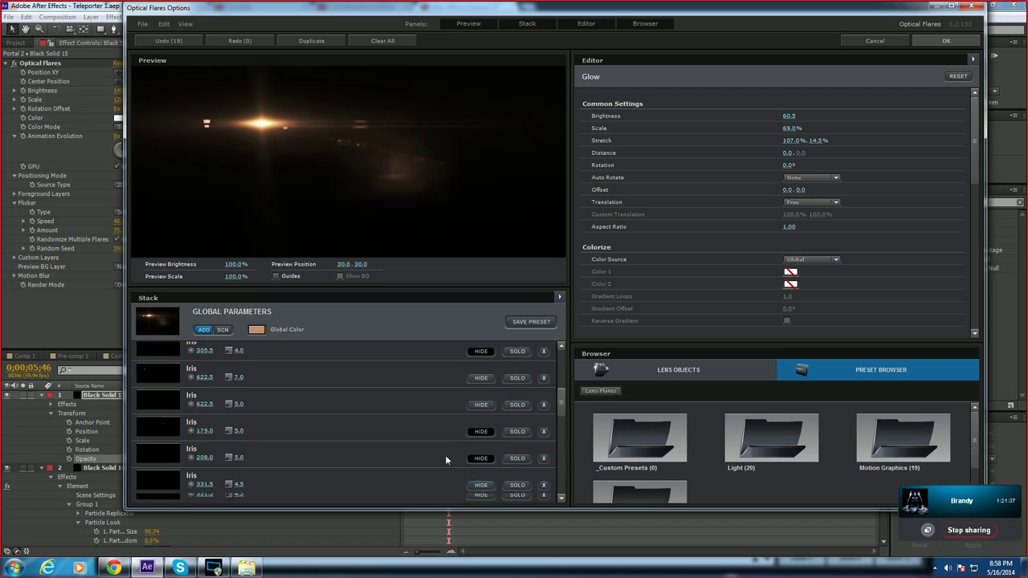
# Step: Hide the Iris elements with brightness 42.5, both 204.0 ones, and those with brightness 27.0 and 37.5
pyautogui.click(476, 448)
pyautogui.scroll(-4, 437, 437)
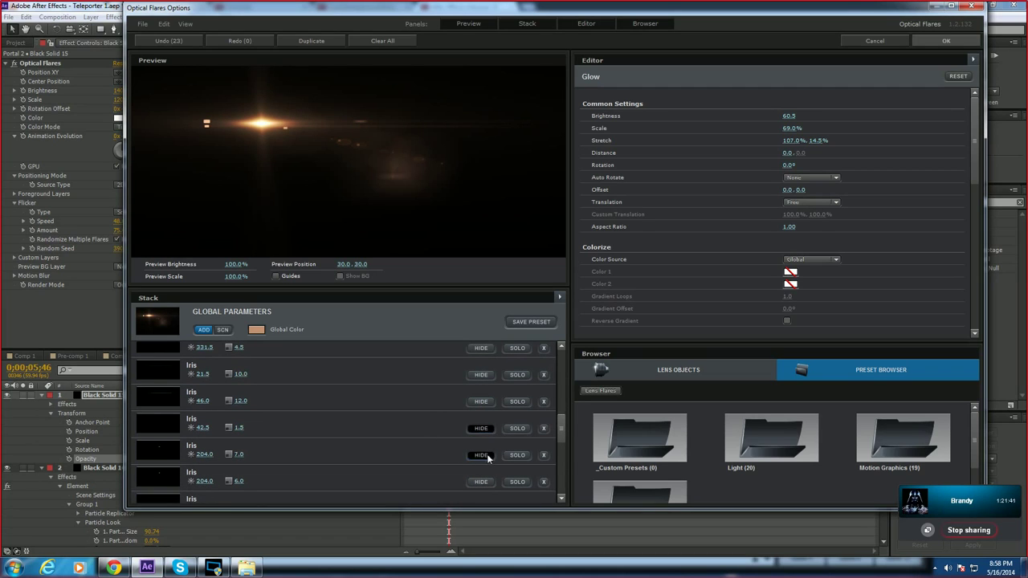
pyautogui.scroll(-3, 478, 384)
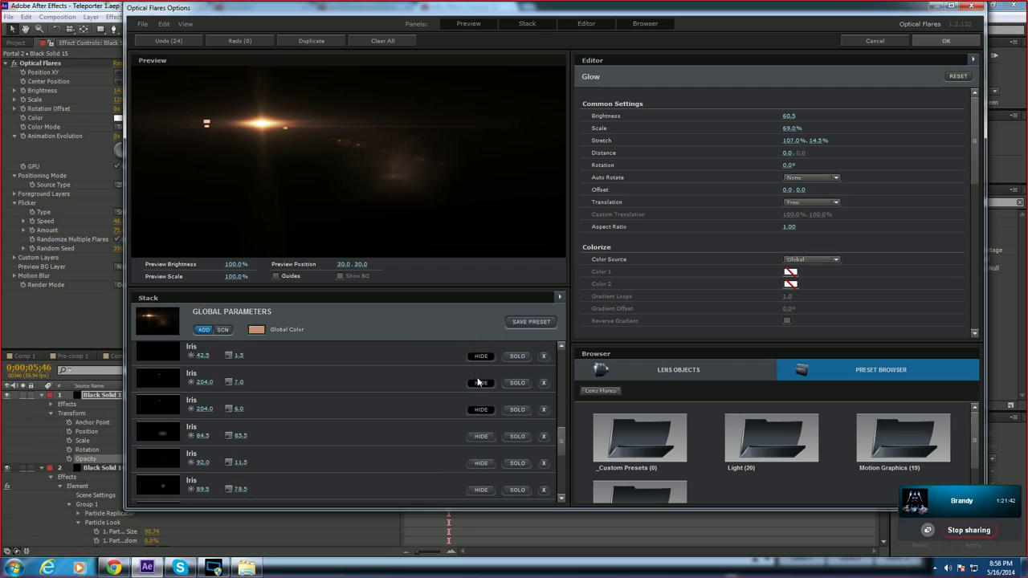
pyautogui.click(486, 437)
pyautogui.scroll(-6, 458, 448)
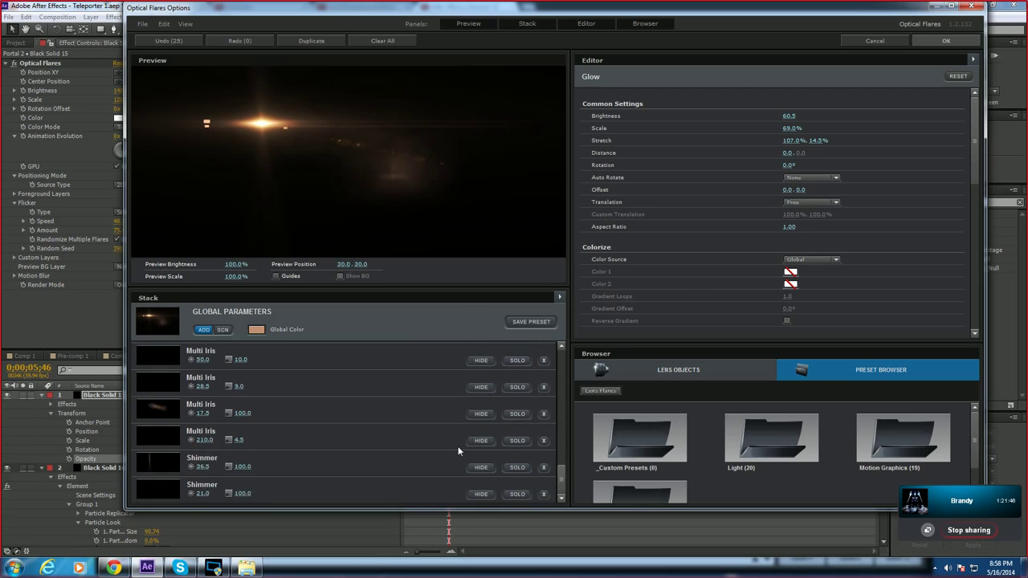
# Step: Review the lower Iris elements in the flare stack and apply the Optical Flares changes
pyautogui.scroll(6, 458, 445)
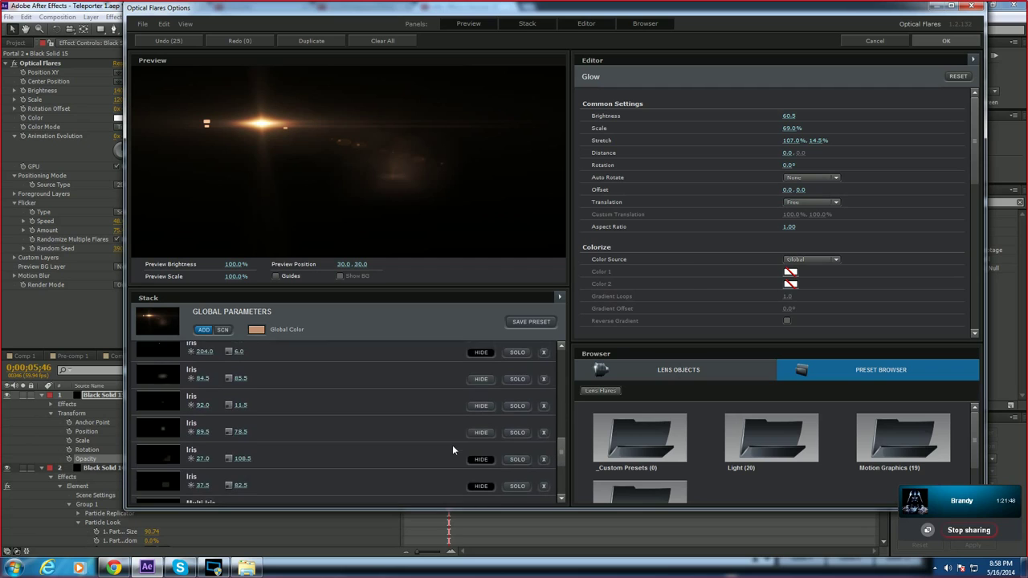
pyautogui.scroll(1, 453, 445)
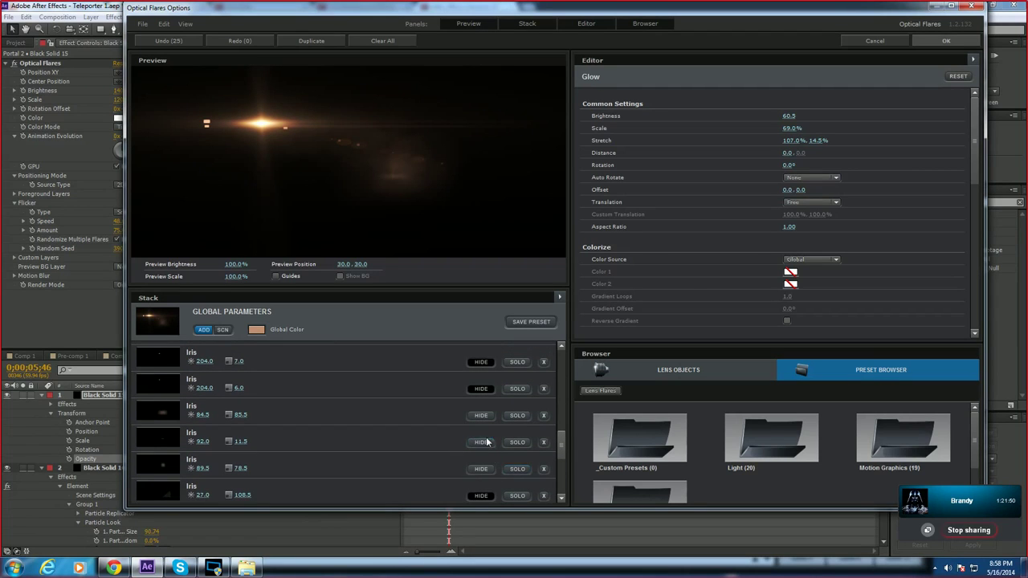
pyautogui.scroll(2, 383, 432)
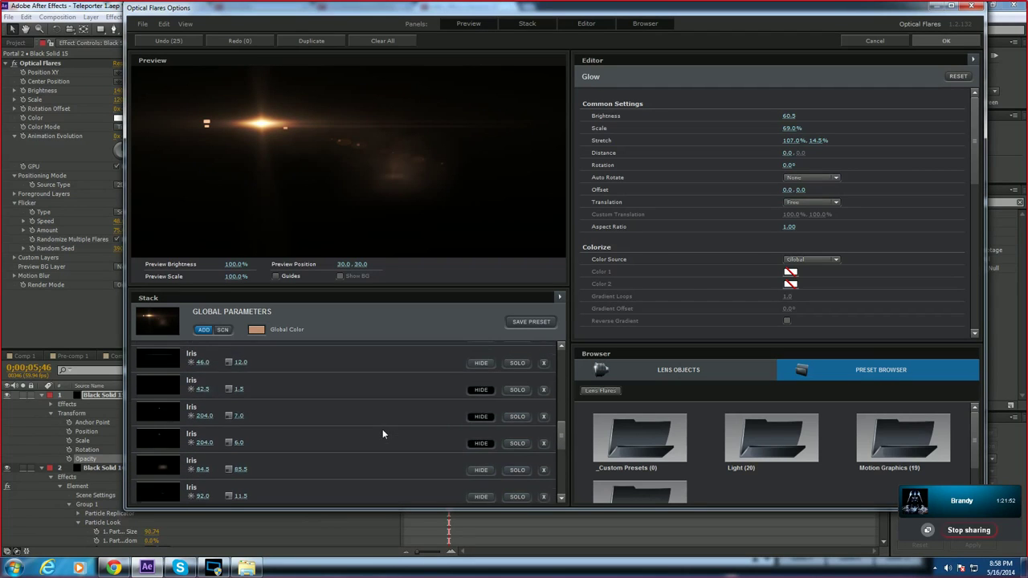
pyautogui.scroll(1, 383, 431)
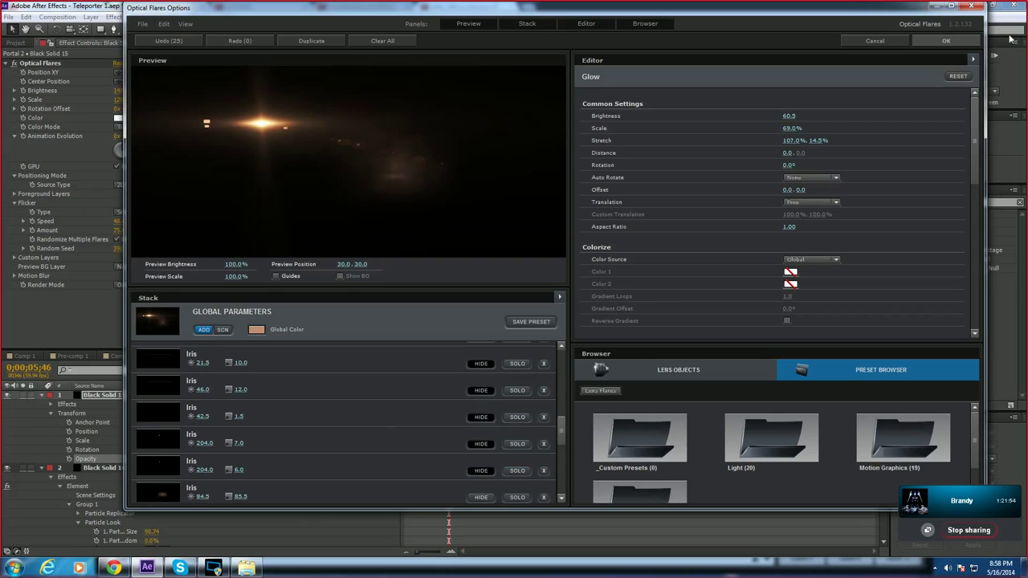
pyautogui.click(948, 42)
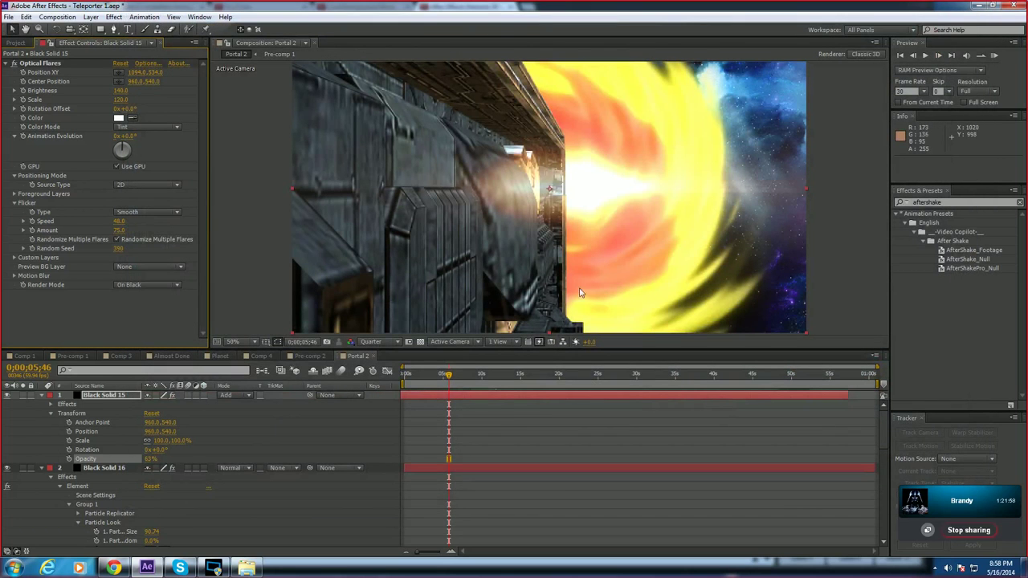
# Step: Preview the ship's flight past the portal from about 0;00;05;46 to 0;00;07;10, replaying it from 0;00;06;05
pyautogui.press('space')
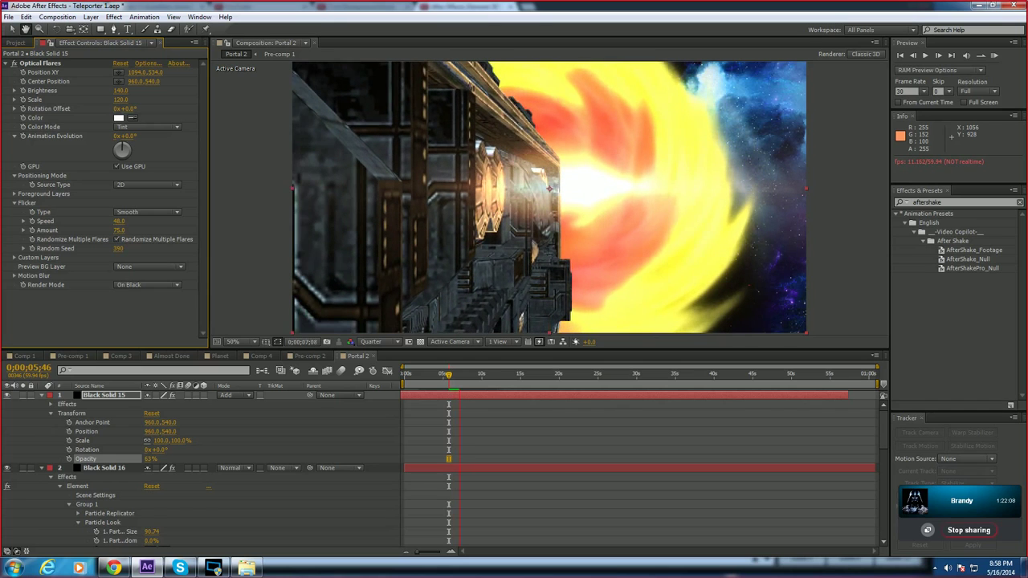
pyautogui.press('space')
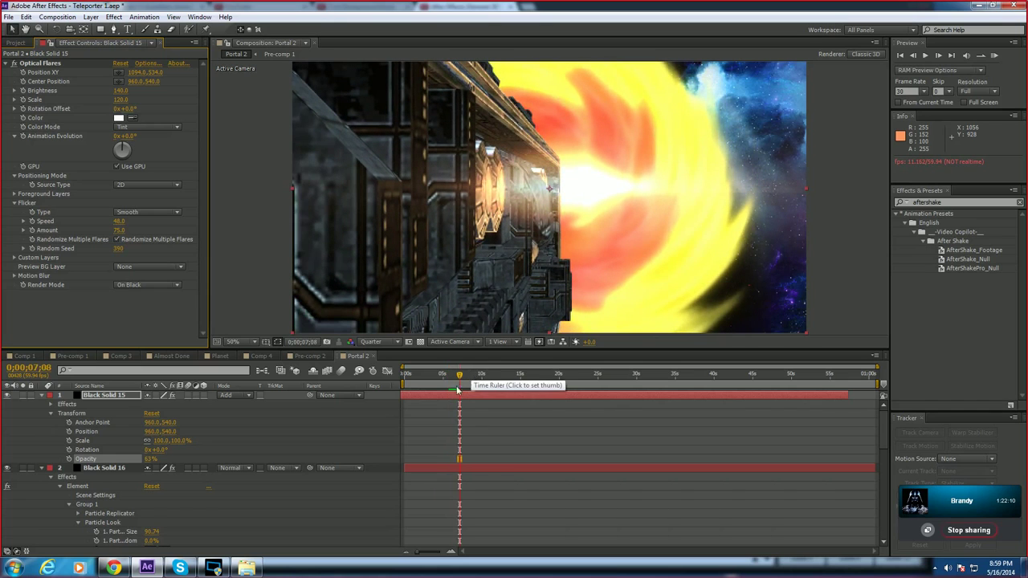
pyautogui.moveTo(457, 390); pyautogui.dragTo(450, 384)
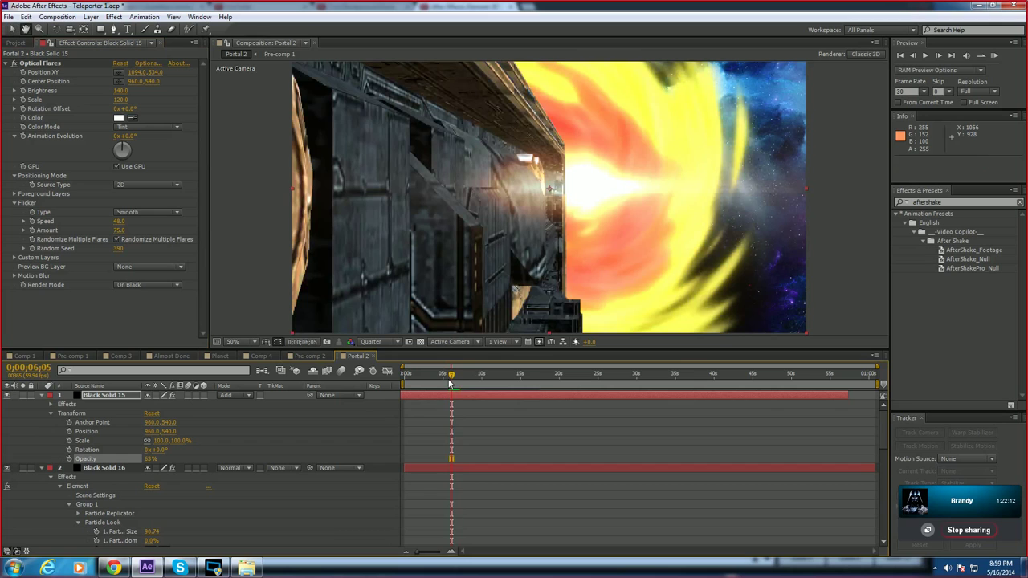
pyautogui.press('space')
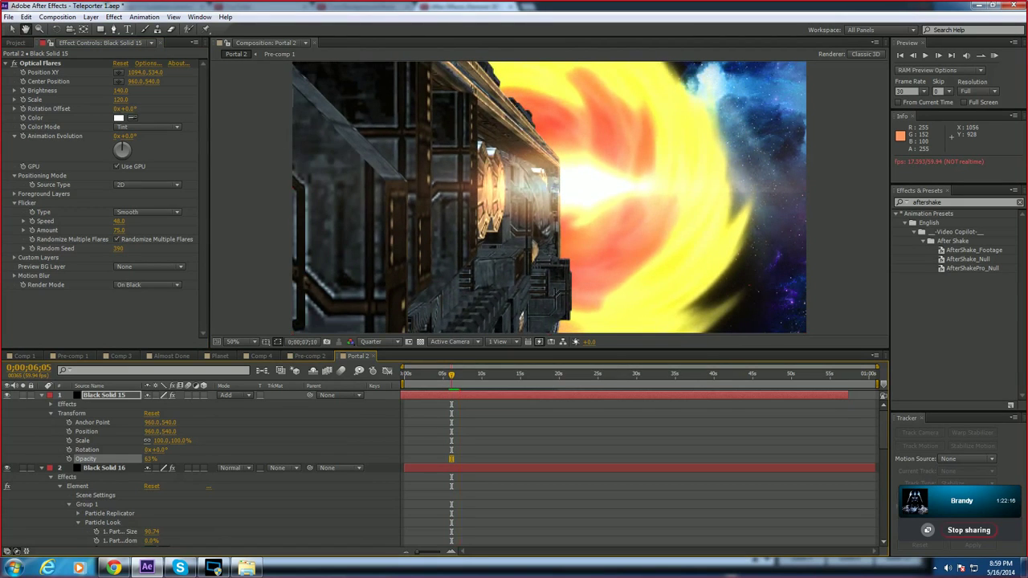
pyautogui.press('space')
# Step: Delete the third World Position XY keyframe of the Element effect on Black Solid 16
pyautogui.moveTo(882, 422); pyautogui.dragTo(885, 459)
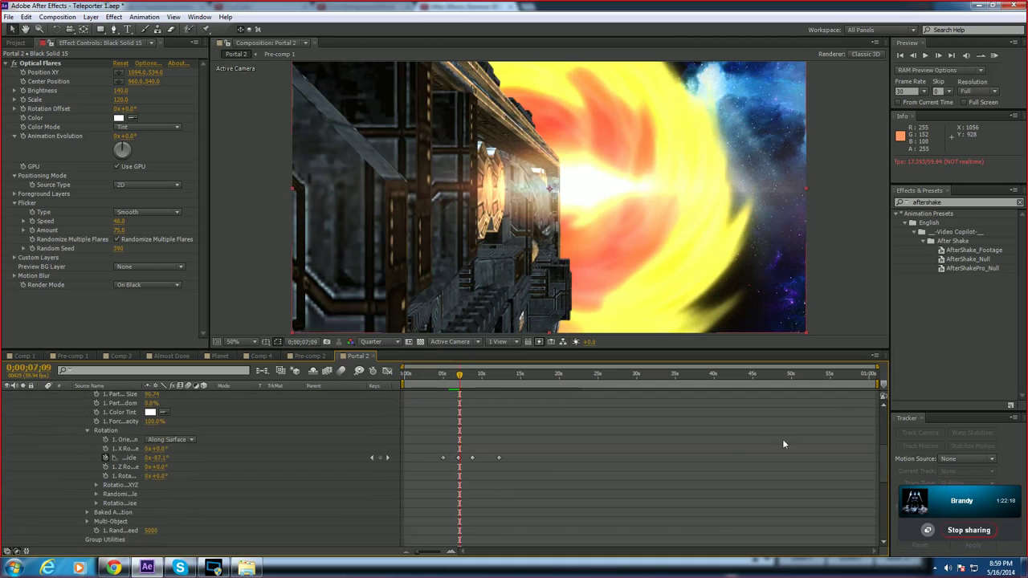
pyautogui.scroll(-4, 883, 460)
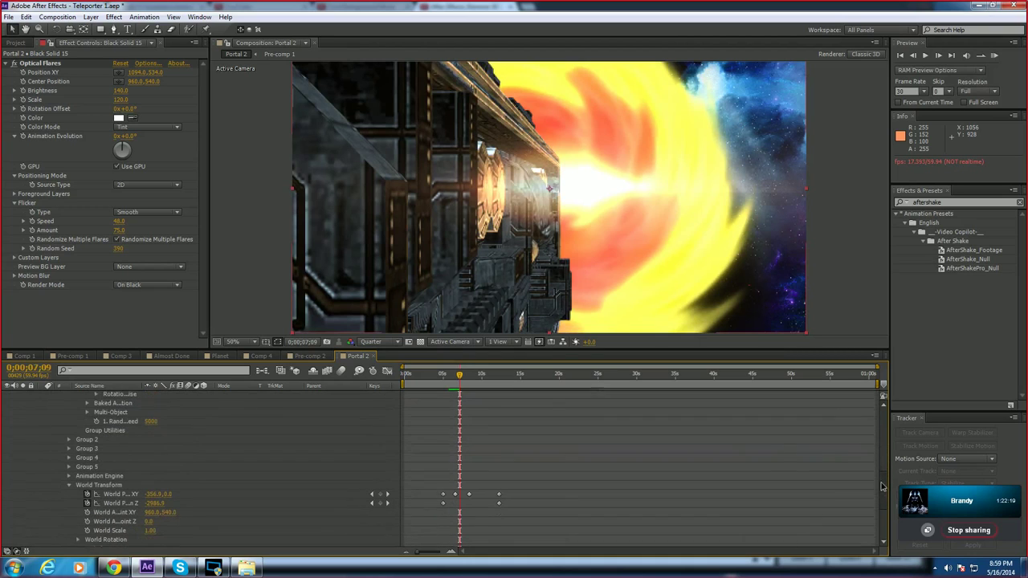
pyautogui.click(470, 493)
pyautogui.moveTo(469, 495); pyautogui.dragTo(479, 495)
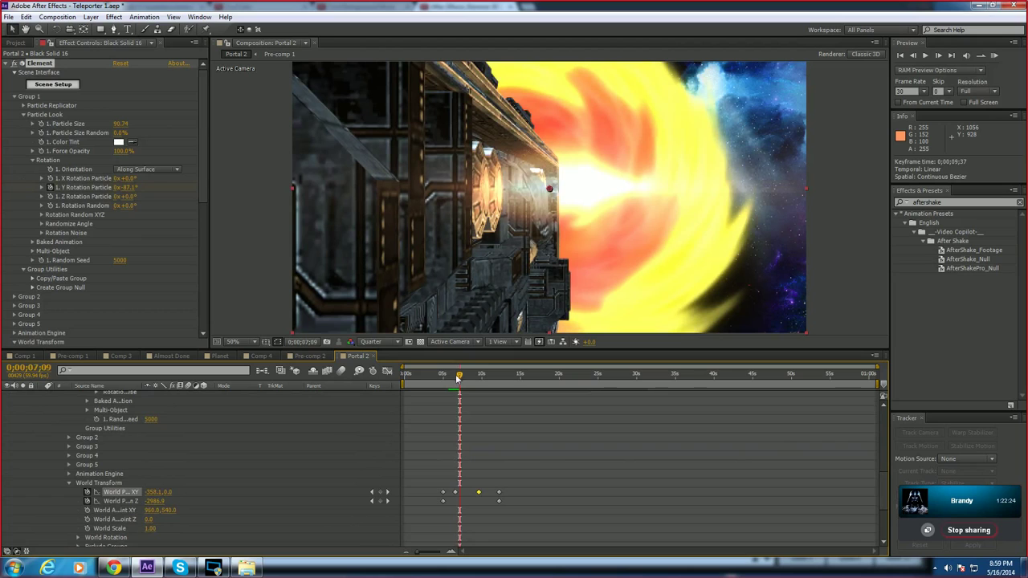
pyautogui.moveTo(457, 377); pyautogui.dragTo(453, 378)
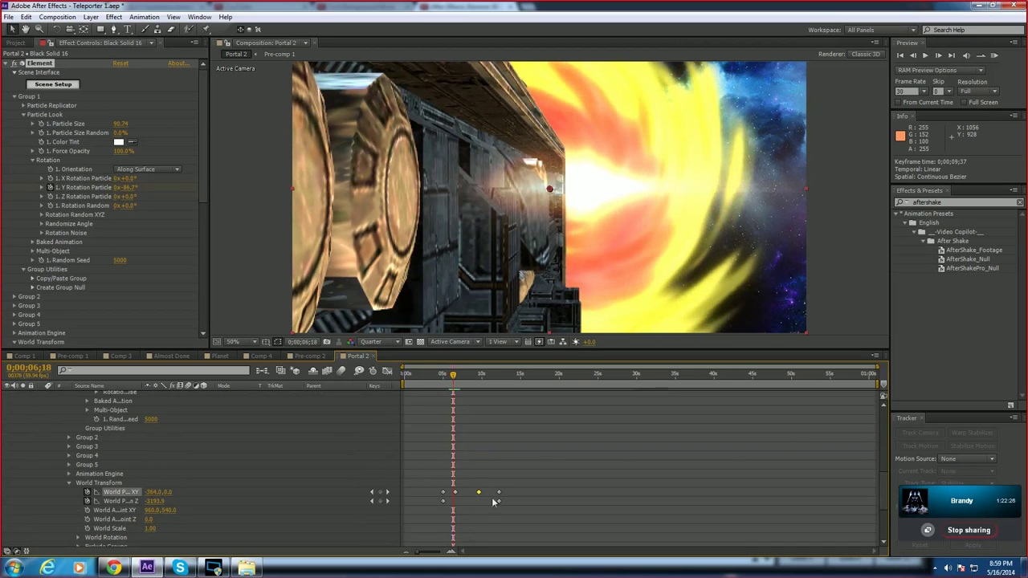
pyautogui.press('Delete')
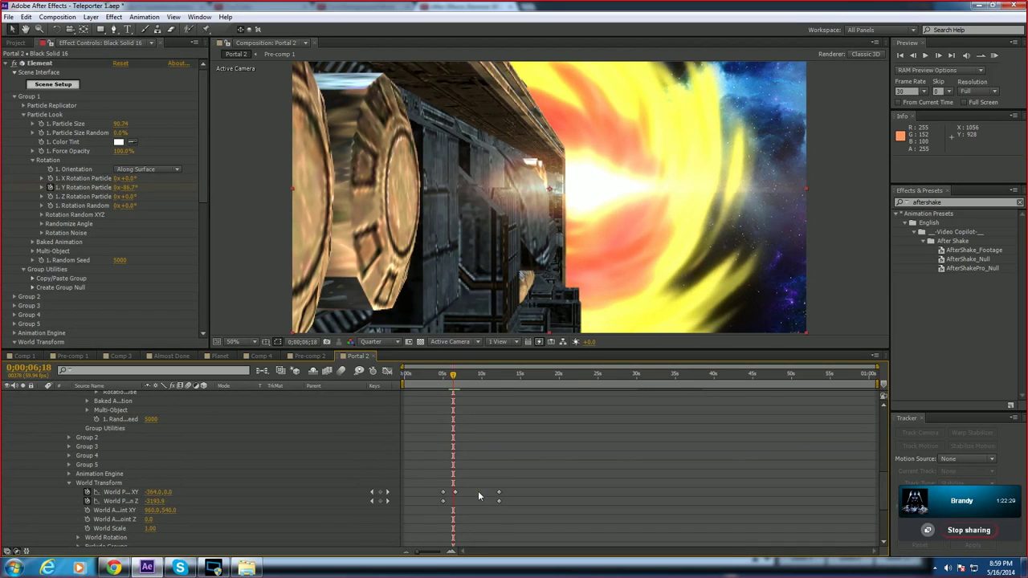
# Step: Move the last World Position XY keyframe to 0;00;12;57 and add one at 0;00;12;10 with X at -315.7
pyautogui.moveTo(453, 375); pyautogui.dragTo(496, 388)
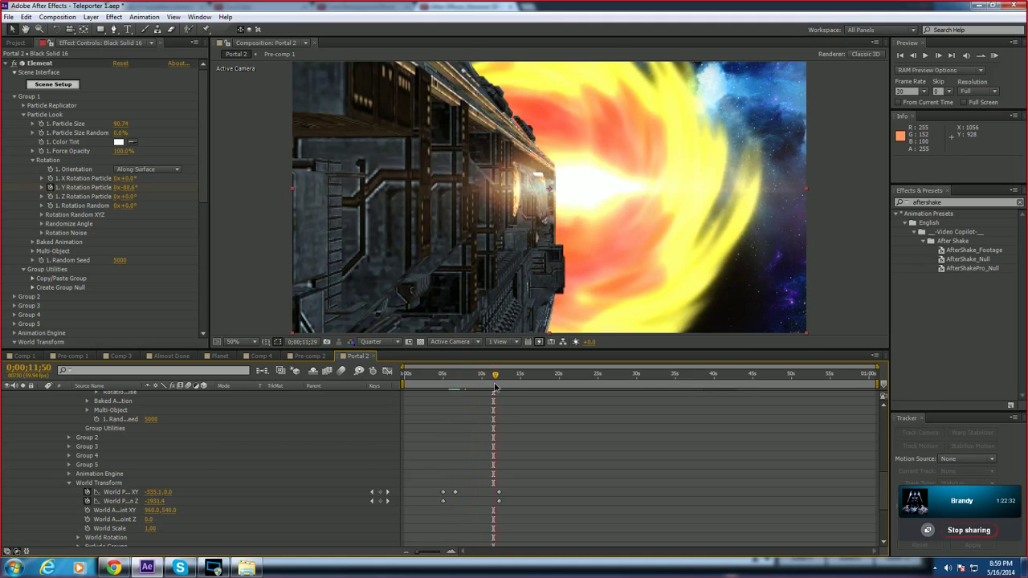
pyautogui.click(500, 492)
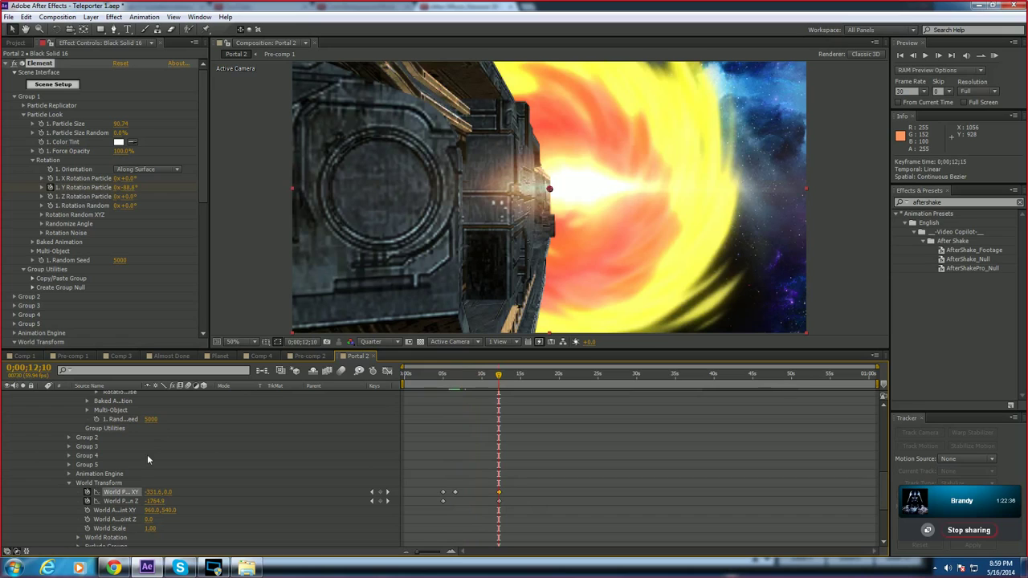
pyautogui.moveTo(505, 492); pyautogui.dragTo(505, 491)
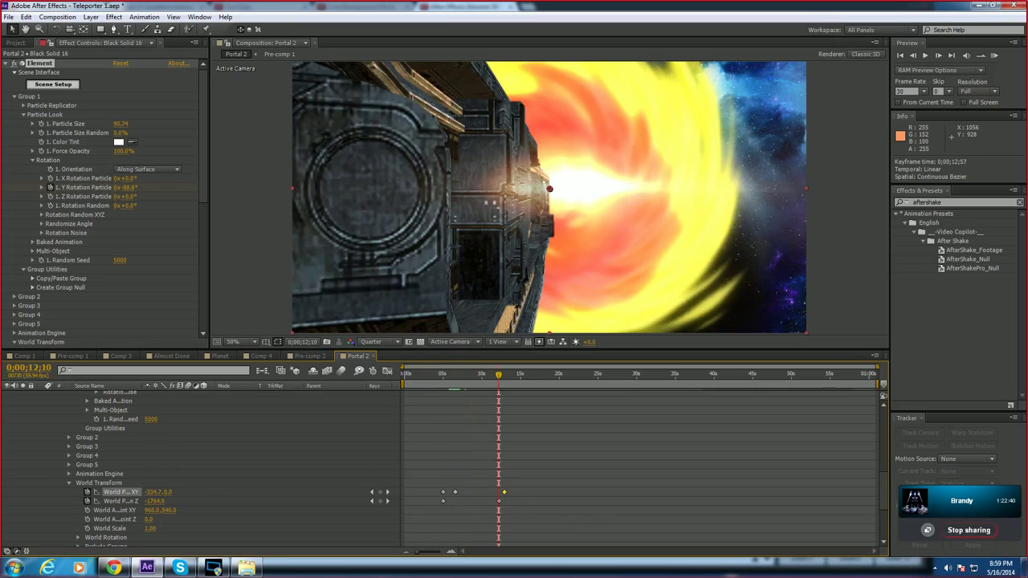
pyautogui.moveTo(151, 492); pyautogui.dragTo(158, 492)
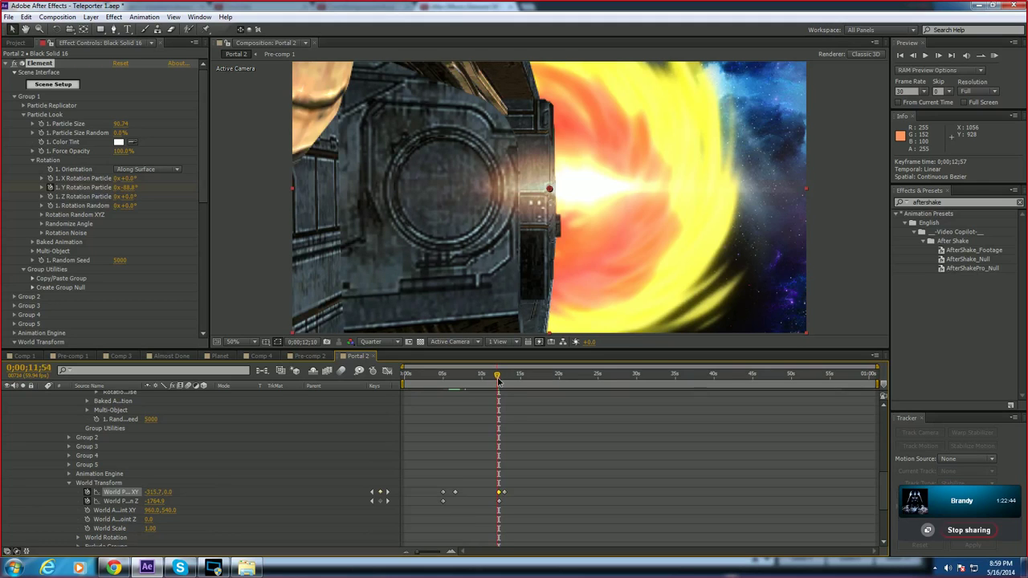
# Step: Preview the revised ship motion from 0;00;04;59 through 0;00;07;23
pyautogui.moveTo(496, 375); pyautogui.dragTo(443, 379)
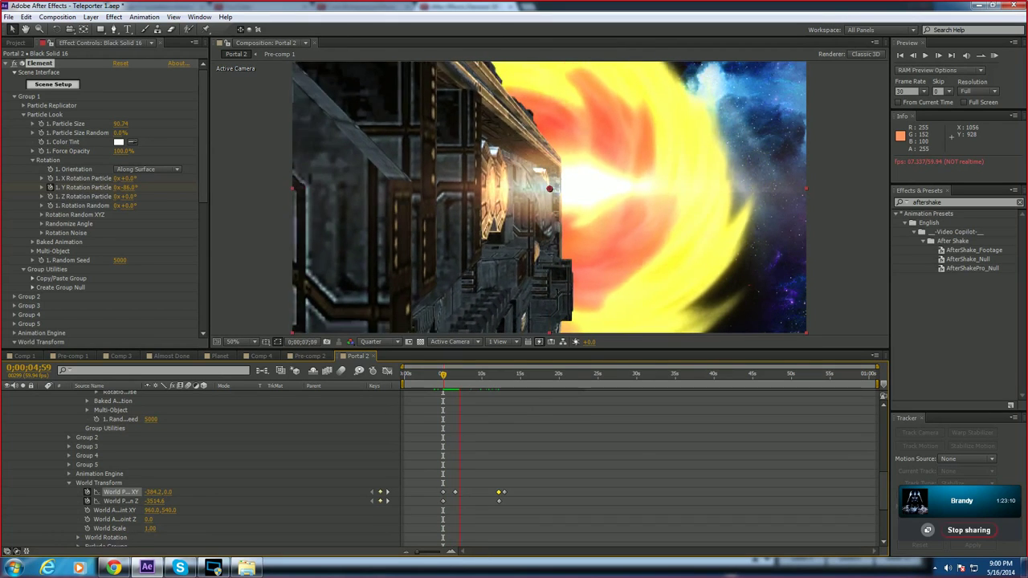
pyautogui.press('space')
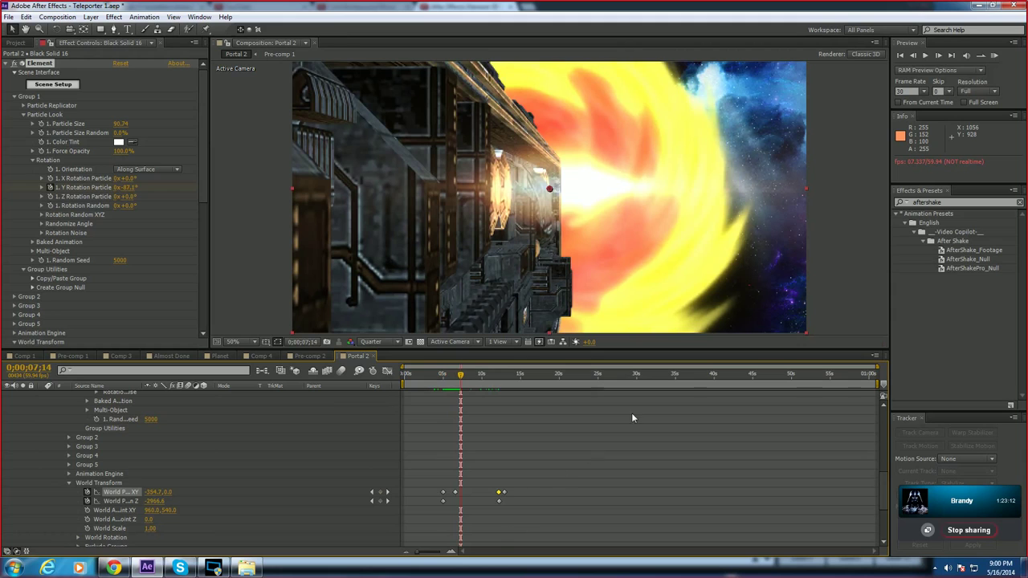
pyautogui.scroll(-1, 637, 399)
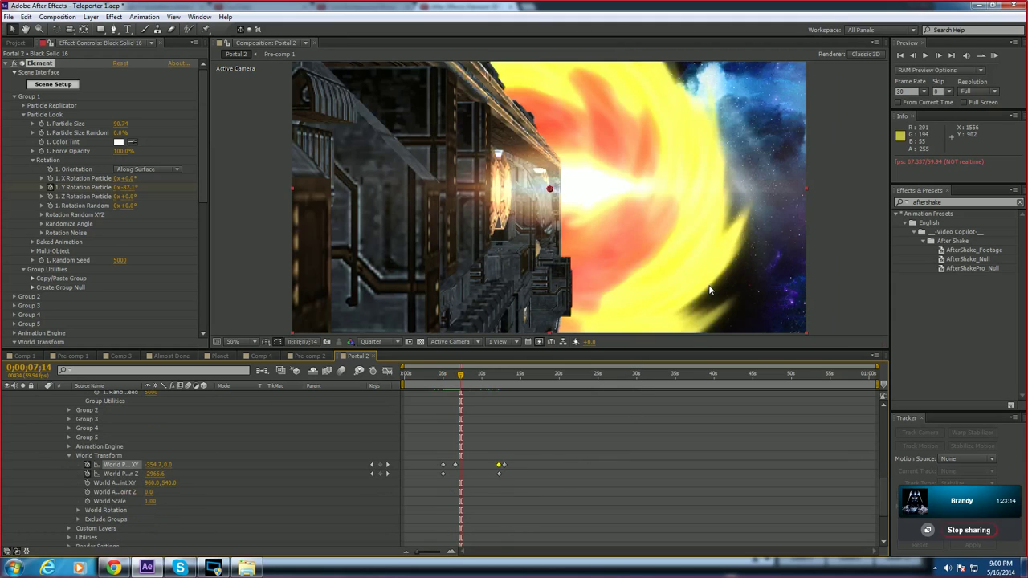
pyautogui.press('space')
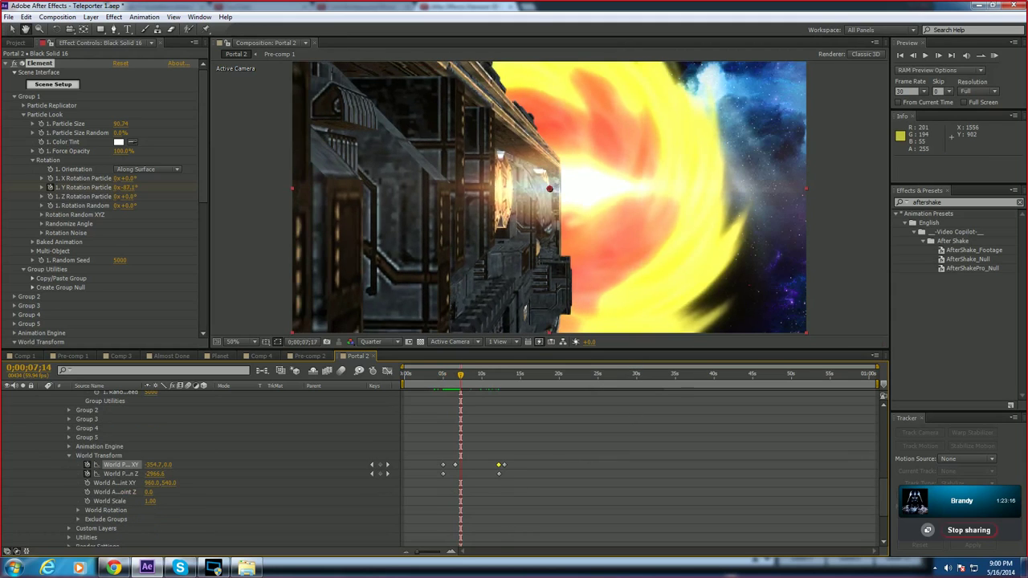
pyautogui.press('space')
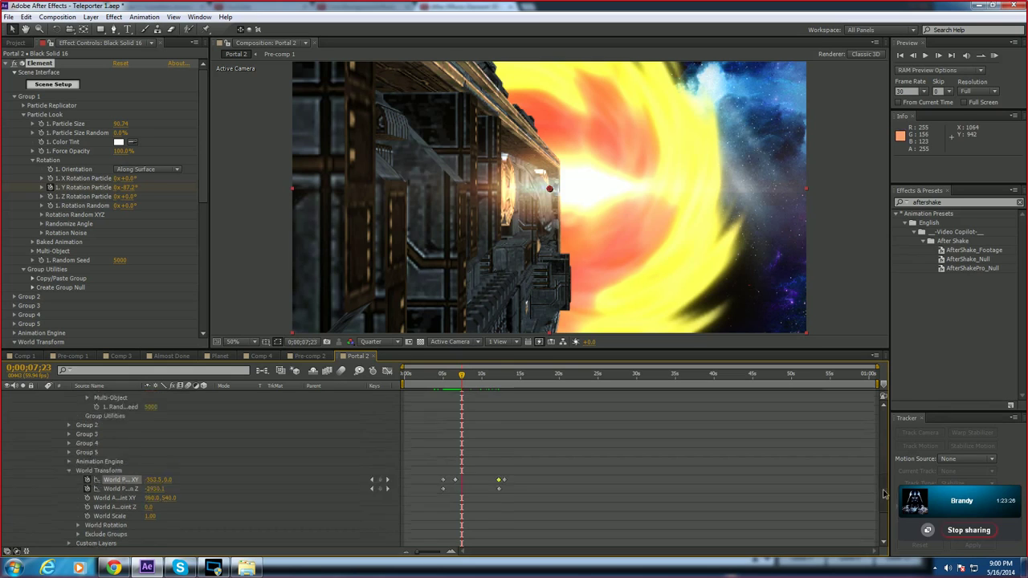
# Step: Collapse the solid layers' properties, duplicate the Pre-comp 1 portal layer and place the copy at the top of the layer stack
pyautogui.scroll(10, 129, 429)
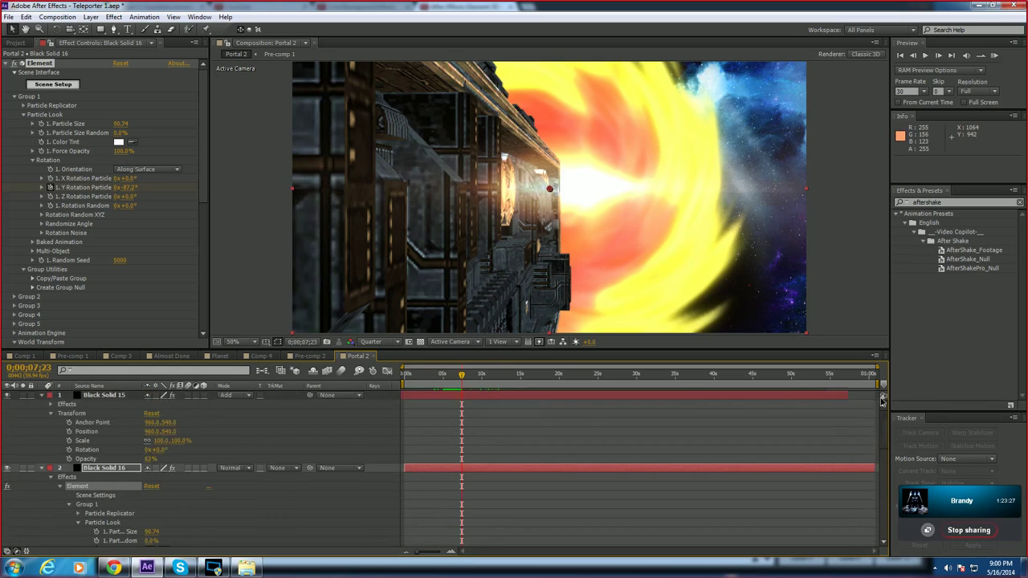
pyautogui.click(42, 395)
pyautogui.click(42, 404)
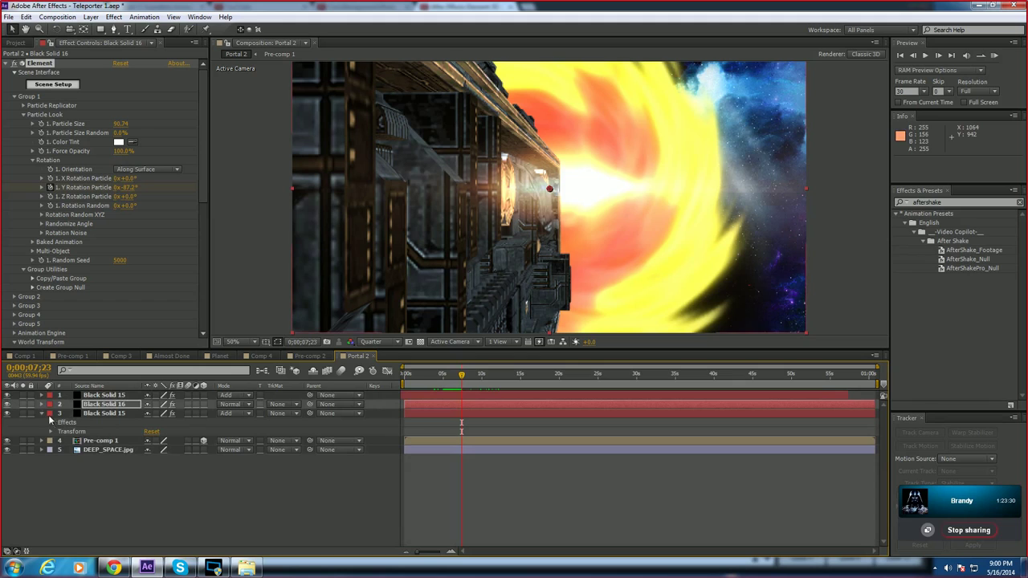
pyautogui.click(43, 413)
pyautogui.click(85, 424)
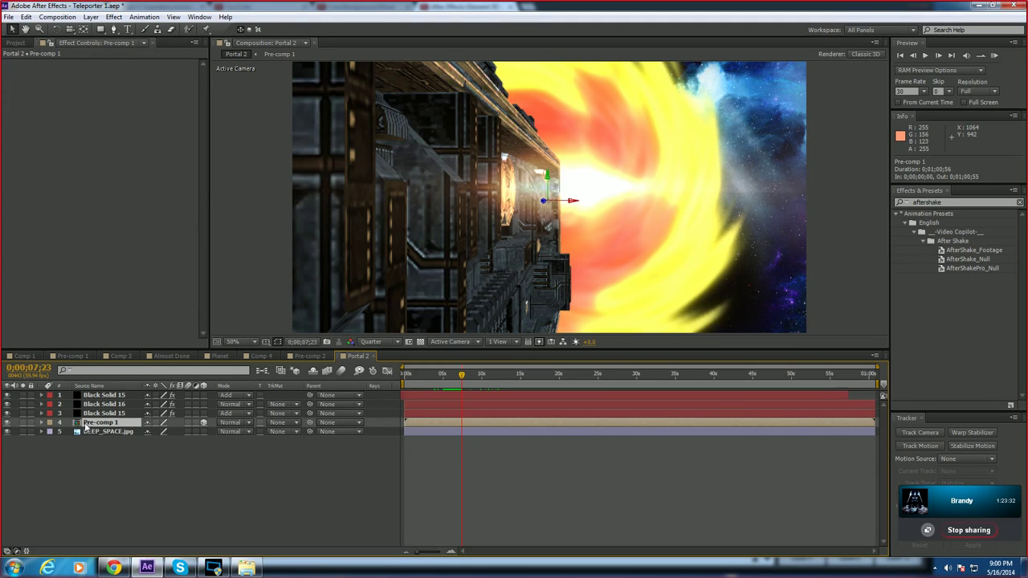
pyautogui.hotkey('ctrl', 'd')
pyautogui.moveTo(110, 430); pyautogui.dragTo(118, 396)
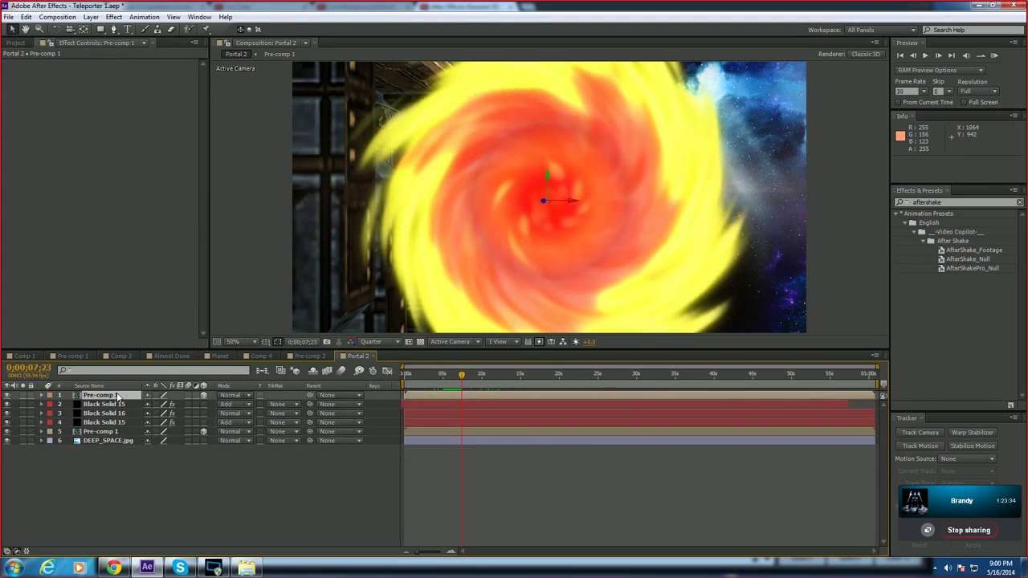
# Step: Try the Add blending mode on the top Pre-comp 1 copy, then try Screen on Black Solid 15 and undo it
pyautogui.click(232, 396)
pyautogui.click(283, 199)
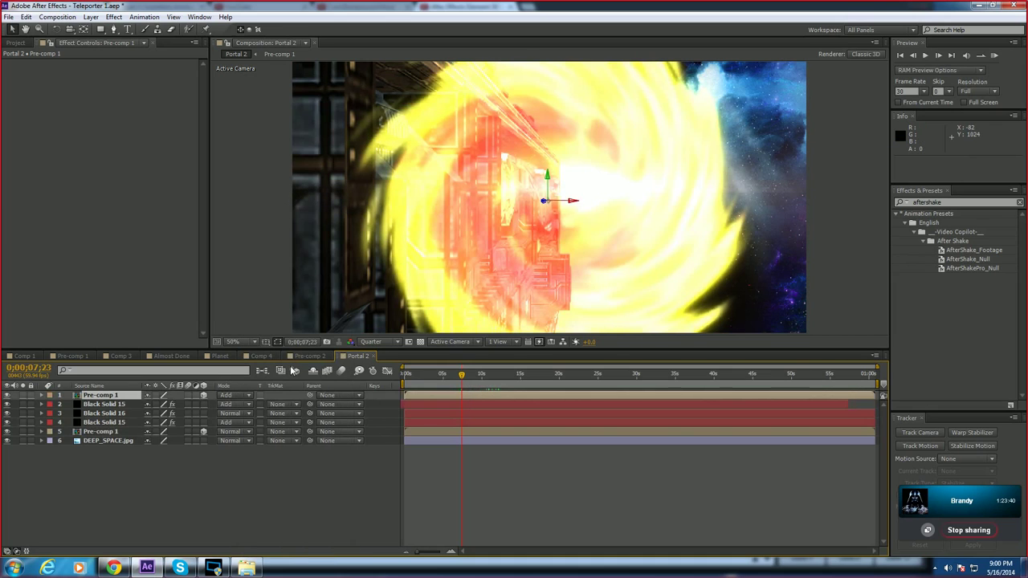
pyautogui.click(241, 404)
pyautogui.click(277, 222)
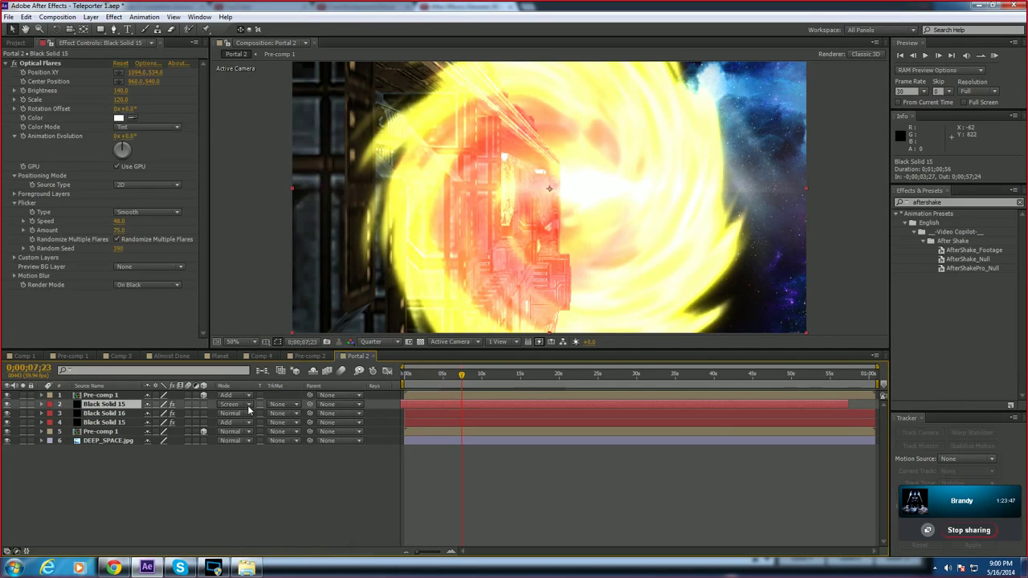
pyautogui.hotkey('ctrl', 'z')
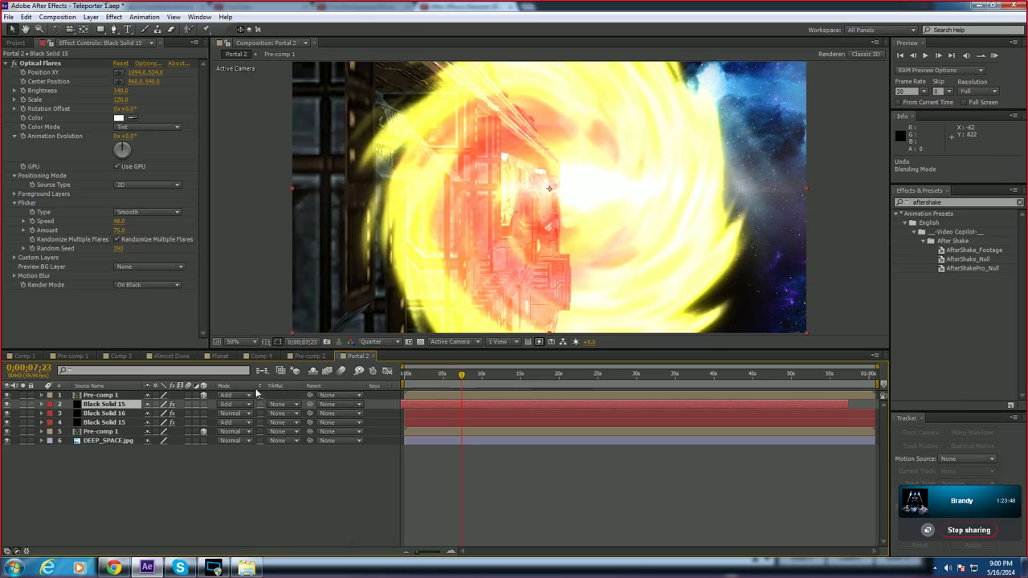
# Step: Try the Screen blending mode on the top Pre-comp 1 copy, then set it to Overlay
pyautogui.click(249, 397)
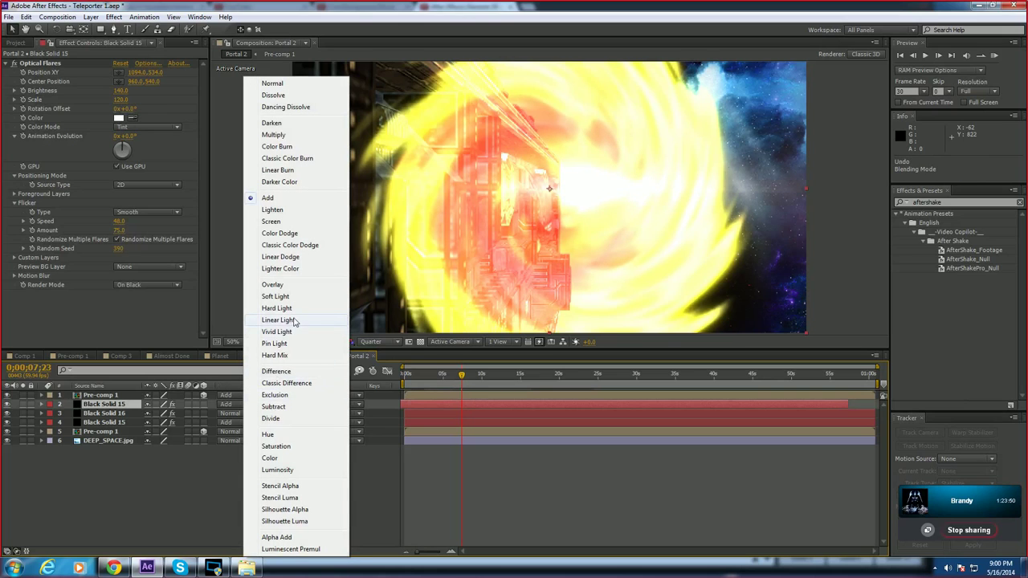
pyautogui.click(287, 224)
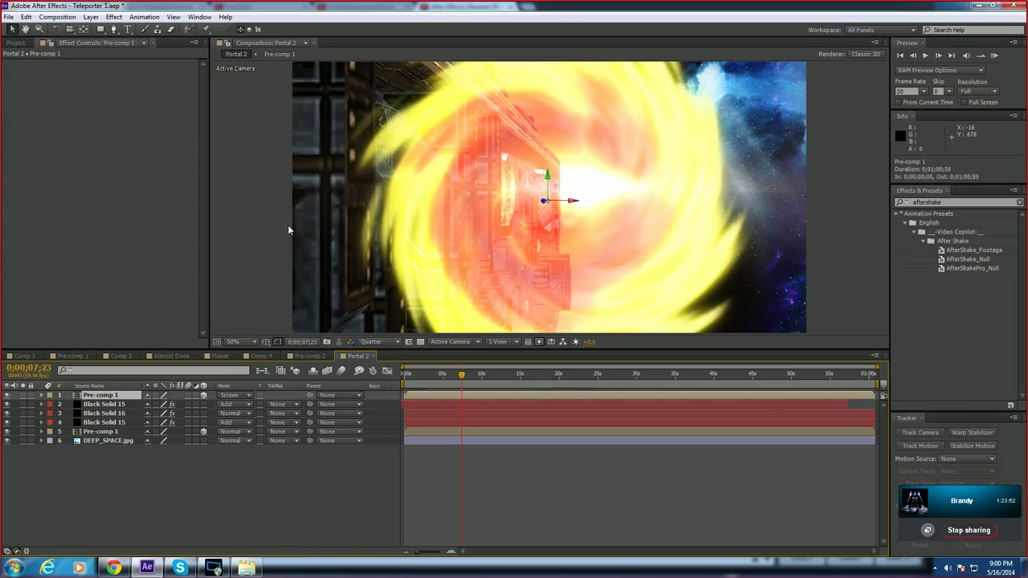
pyautogui.click(245, 396)
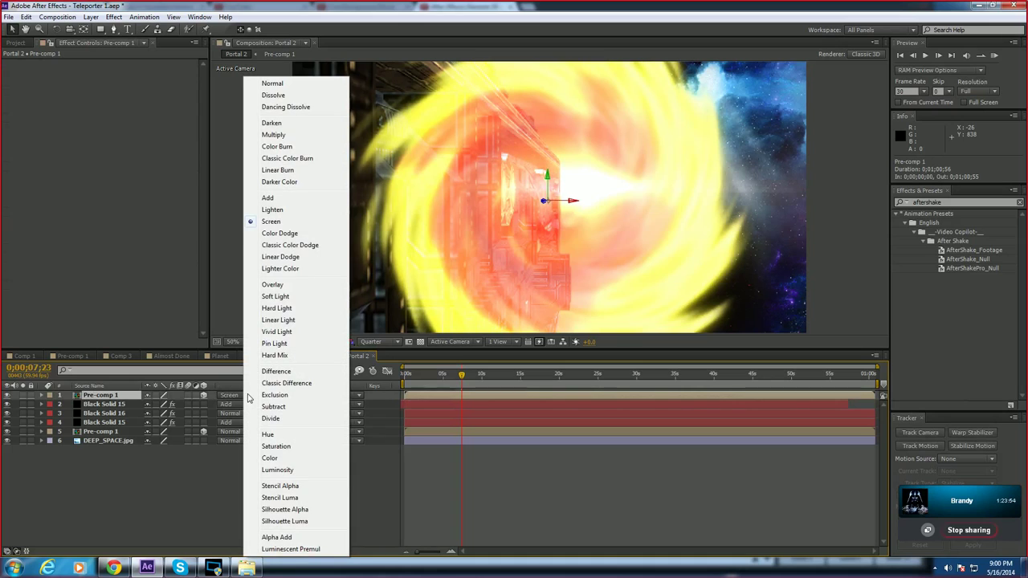
pyautogui.click(289, 284)
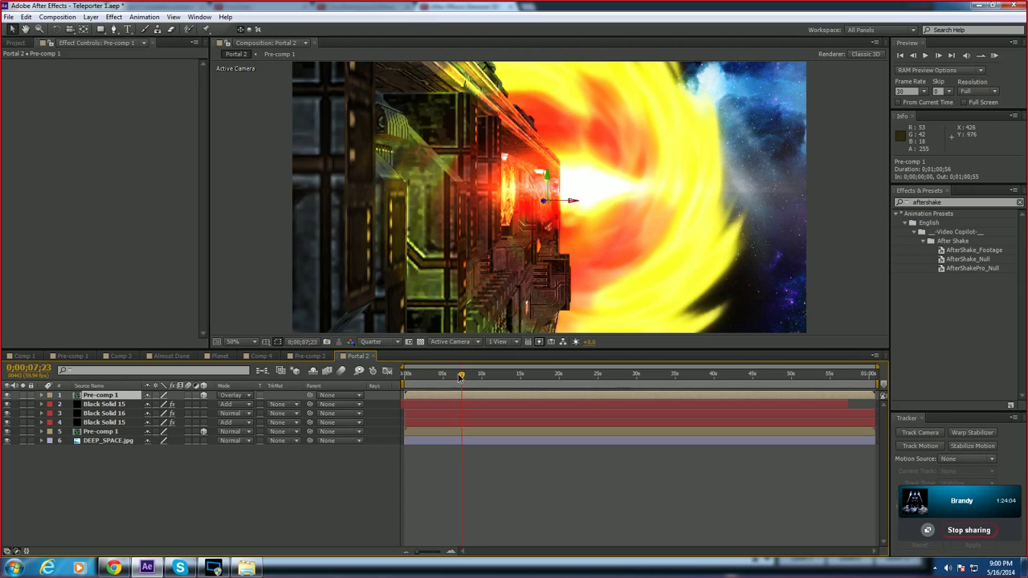
# Step: Move the Overlay Pre-comp 1 copy directly above the original Pre-comp 1 and toggle its visibility to compare the portal at 0;00;10;02
pyautogui.moveTo(461, 377); pyautogui.dragTo(483, 377)
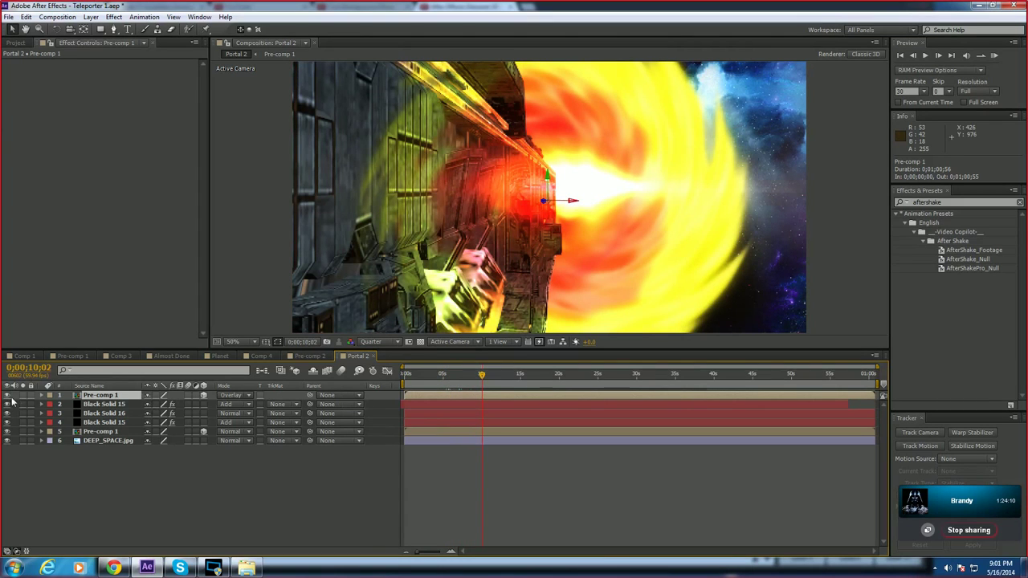
pyautogui.click(8, 396)
pyautogui.click(8, 396)
pyautogui.moveTo(97, 396); pyautogui.dragTo(102, 431)
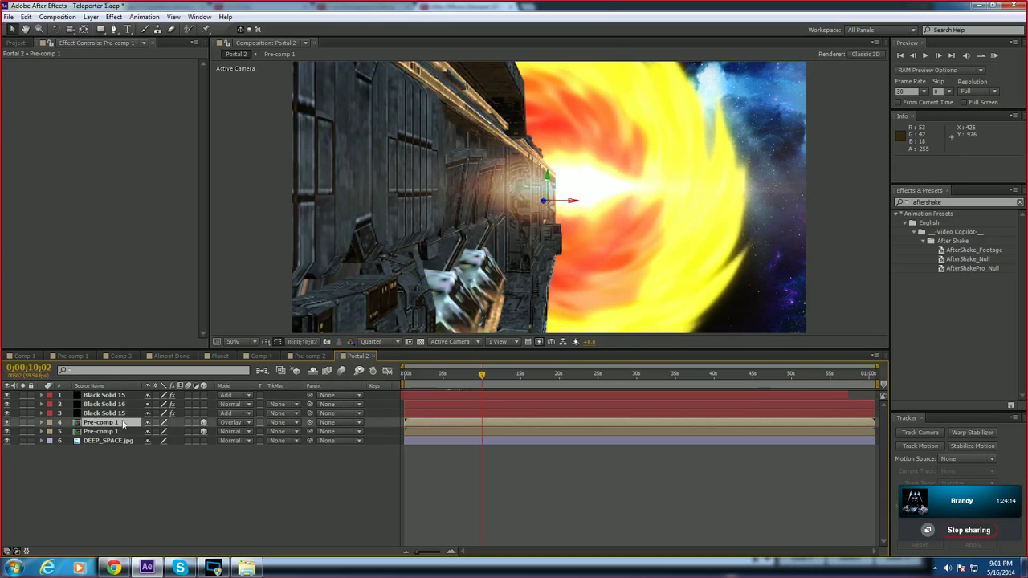
pyautogui.click(8, 424)
pyautogui.click(8, 424)
# Step: Open the Almost Done composition at 0;00;10;02 and toggle the Pre-comp 1 portal layer's visibility to inspect its effect
pyautogui.click(231, 356)
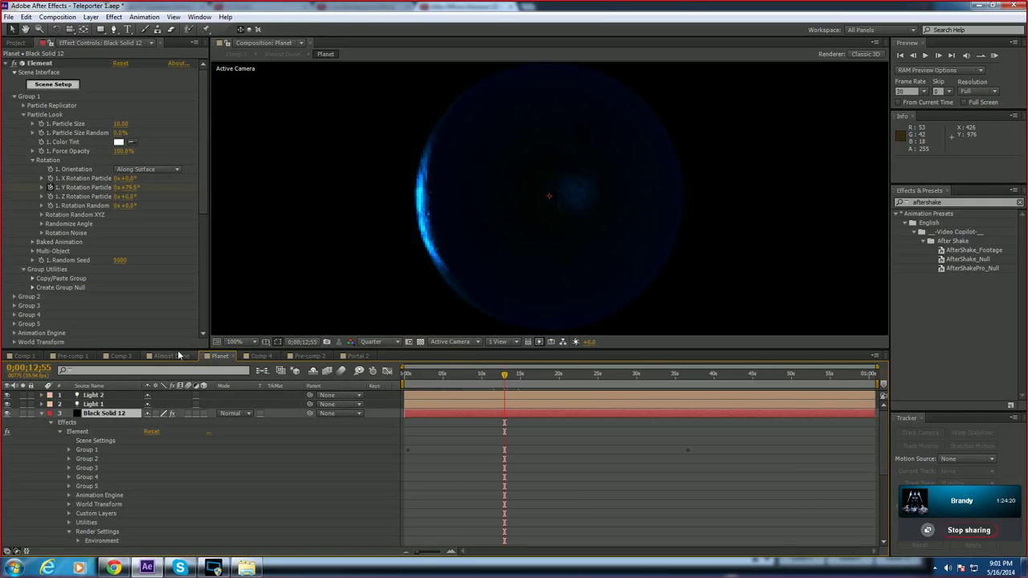
pyautogui.click(129, 357)
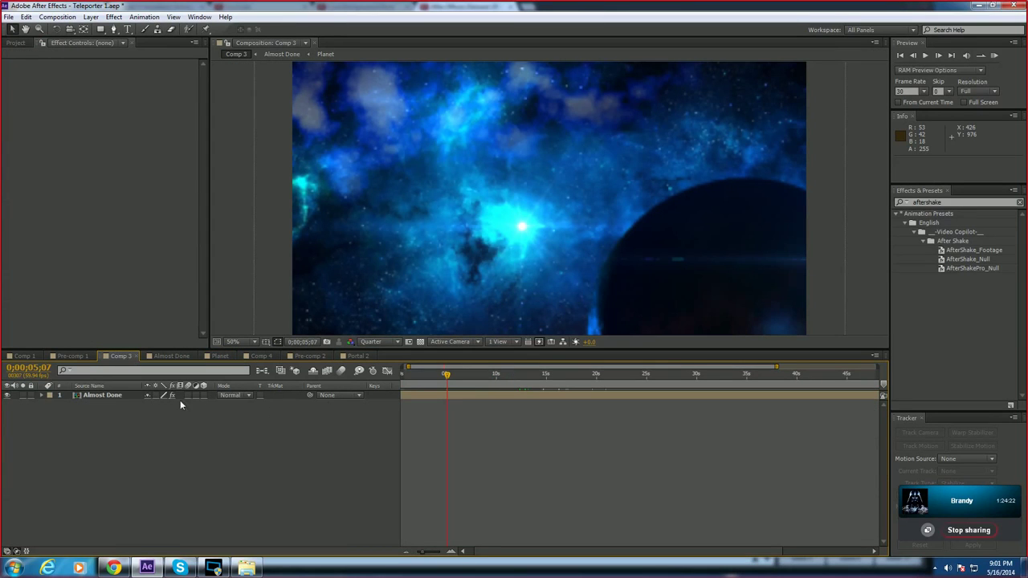
pyautogui.click(171, 355)
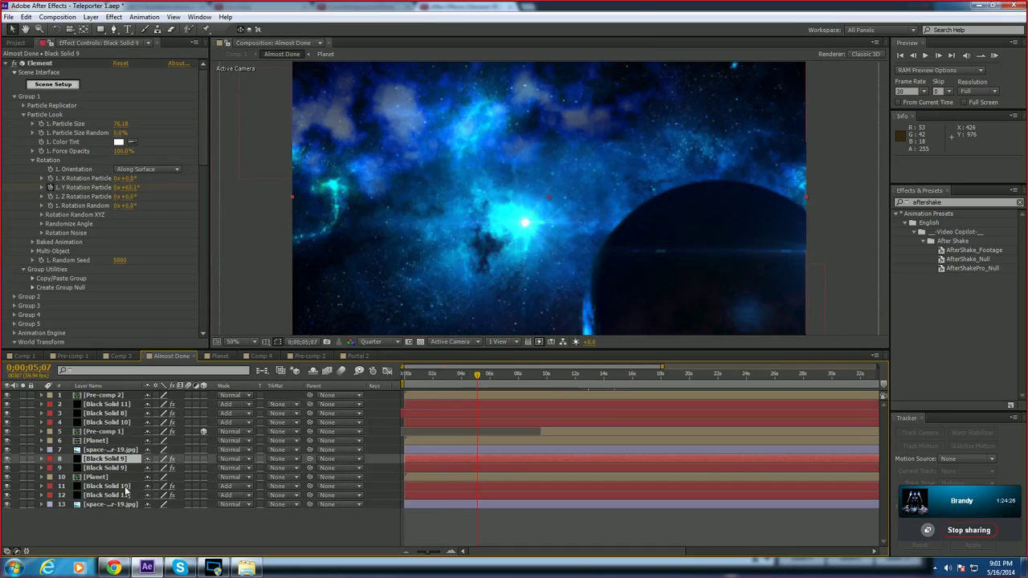
pyautogui.click(113, 399)
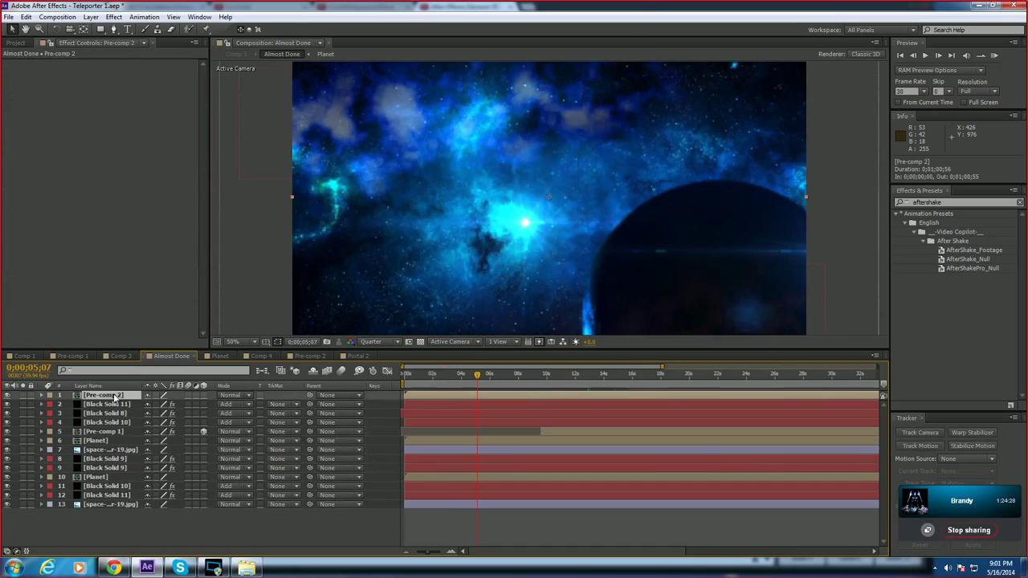
pyautogui.click(548, 377)
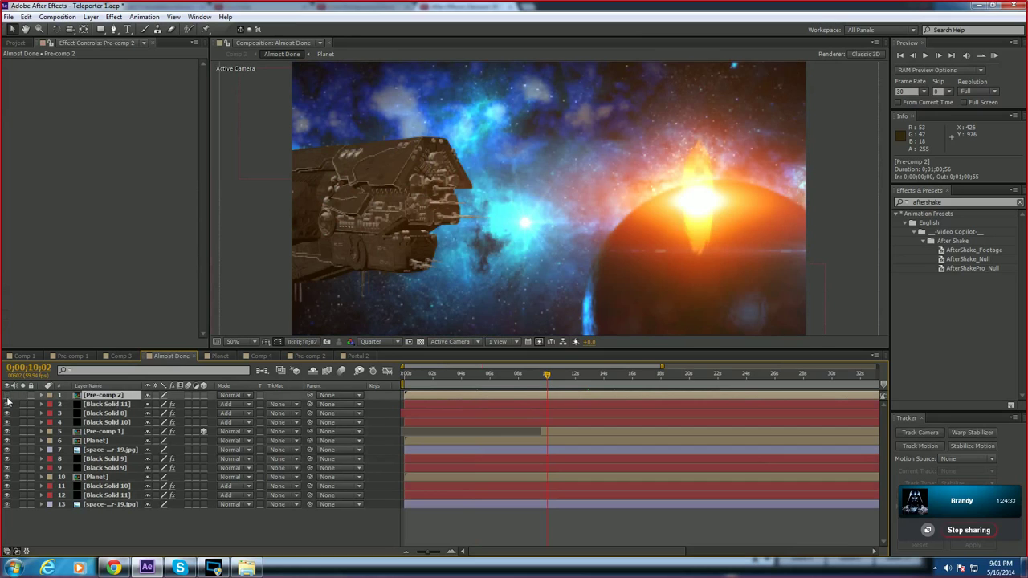
pyautogui.click(27, 431)
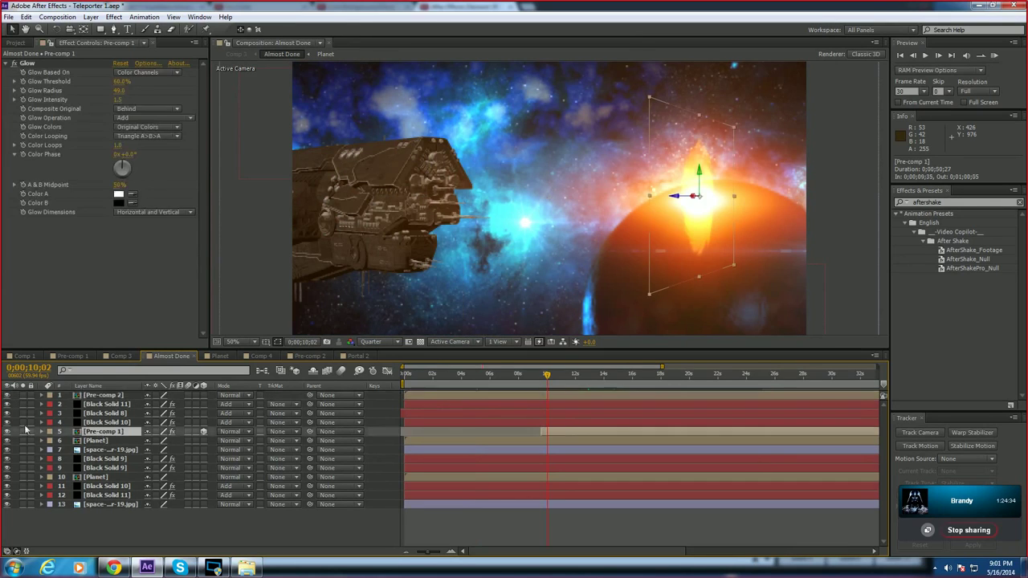
pyautogui.click(8, 432)
pyautogui.click(7, 432)
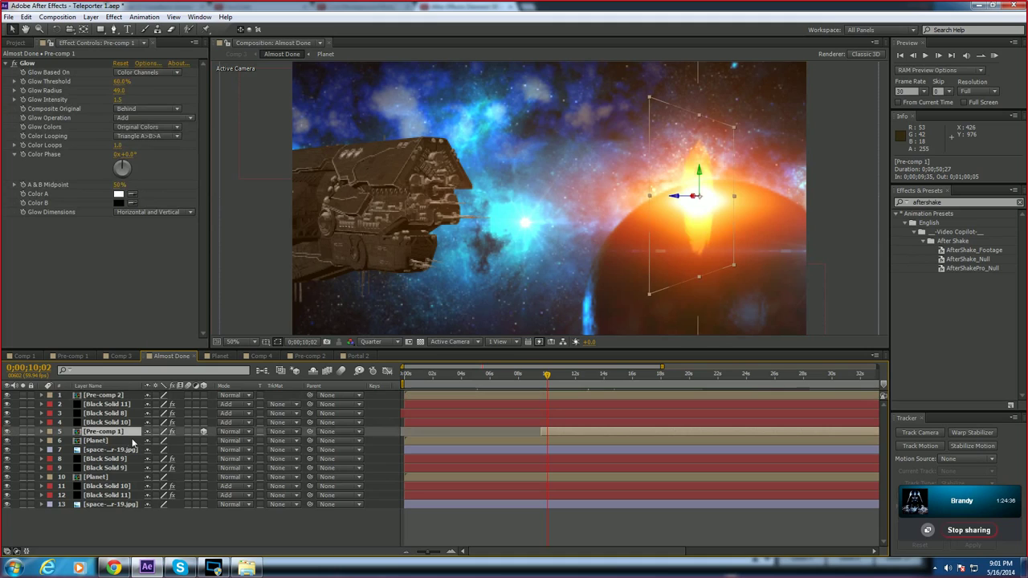
# Step: Duplicate the Pre-comp 1 portal layer in Almost Done, try the Screen blending mode on the upper copy, then set it to Overlay
pyautogui.hotkey('ctrl', 'd')
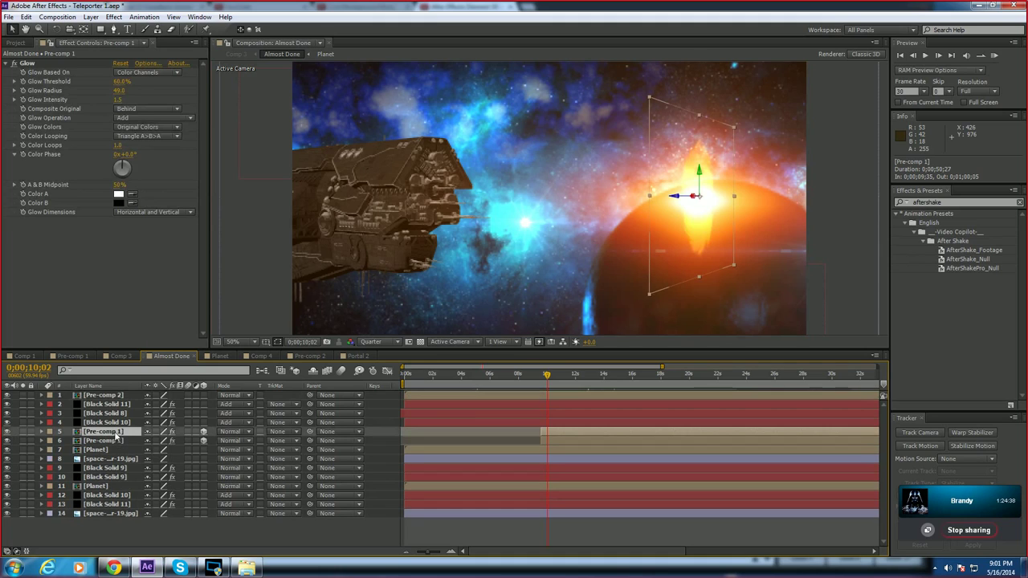
pyautogui.click(295, 432)
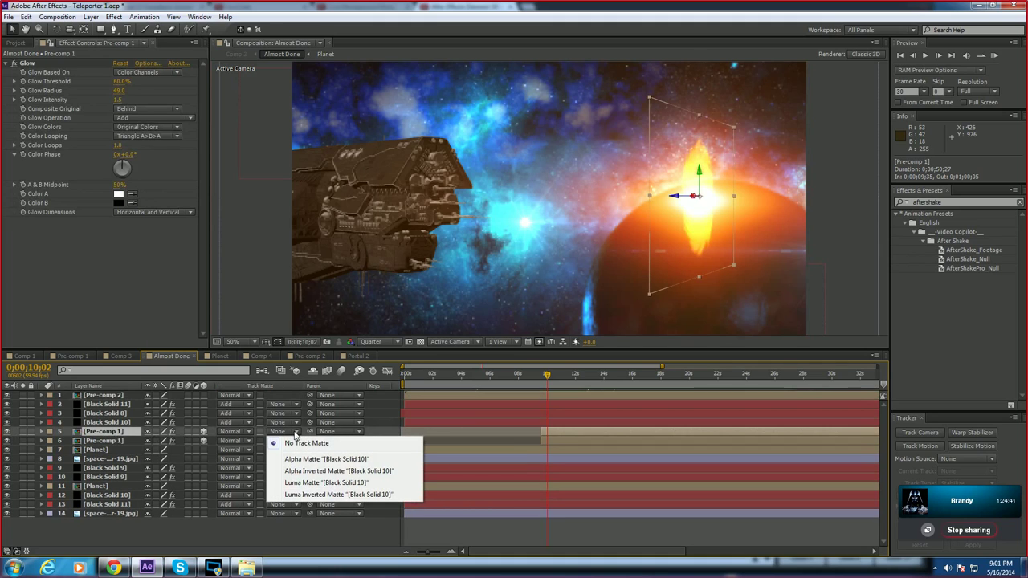
pyautogui.click(355, 432)
pyautogui.click(249, 440)
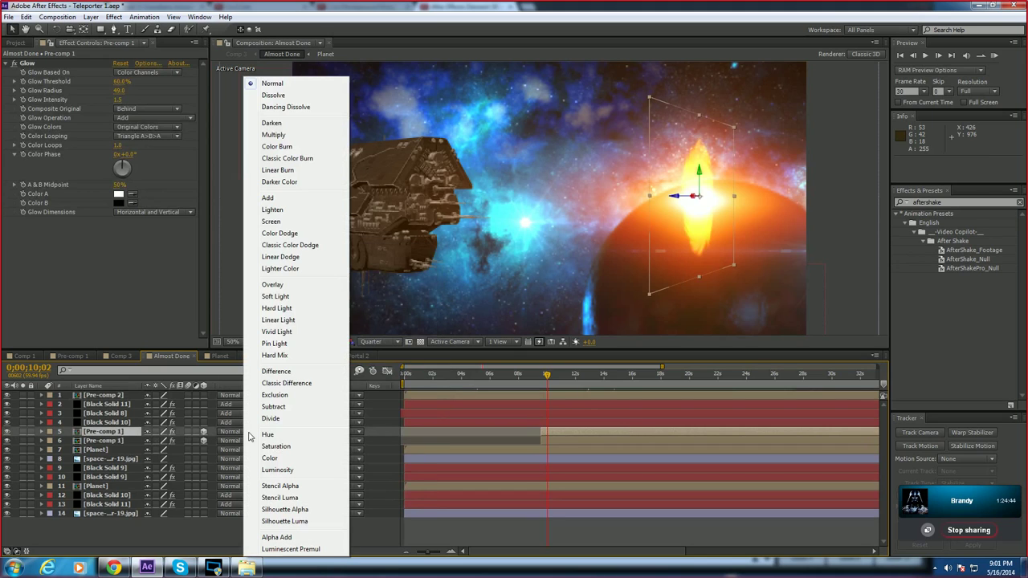
pyautogui.click(293, 223)
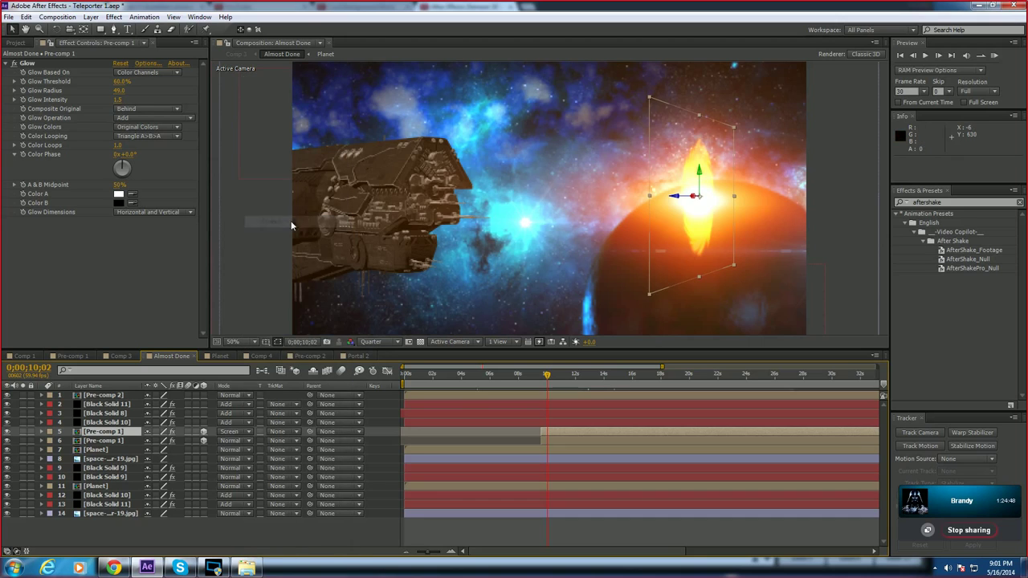
pyautogui.click(248, 434)
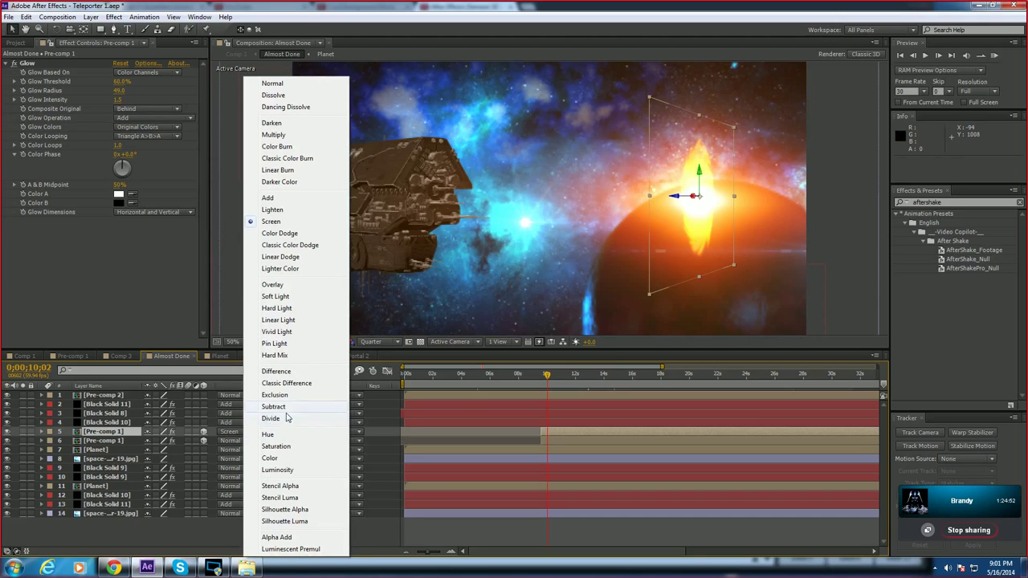
pyautogui.click(291, 287)
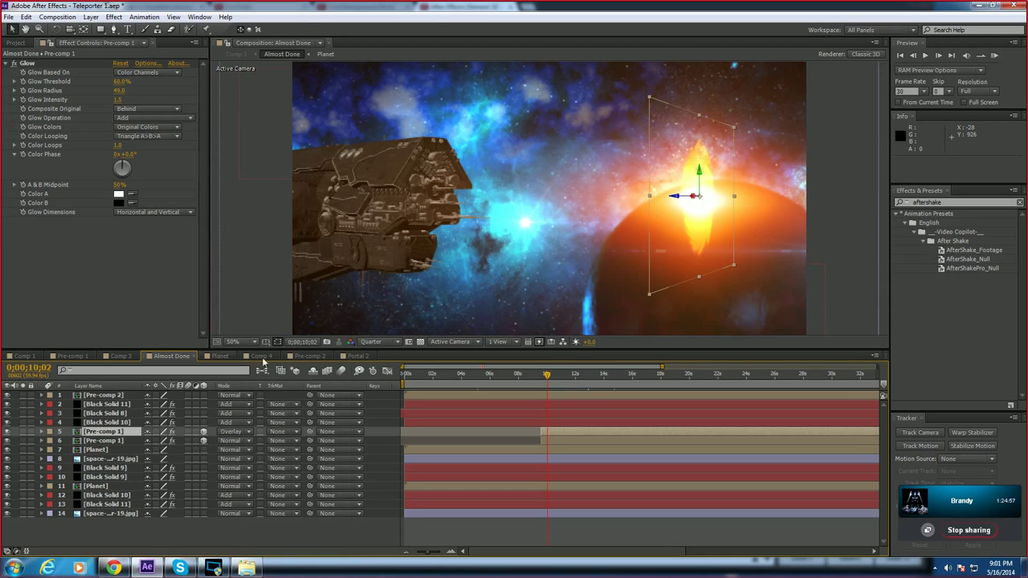
# Step: Compare the portal's look in Comp 3 and Portal 2 by previewing both compositions from 0;00;10;02
pyautogui.click(356, 356)
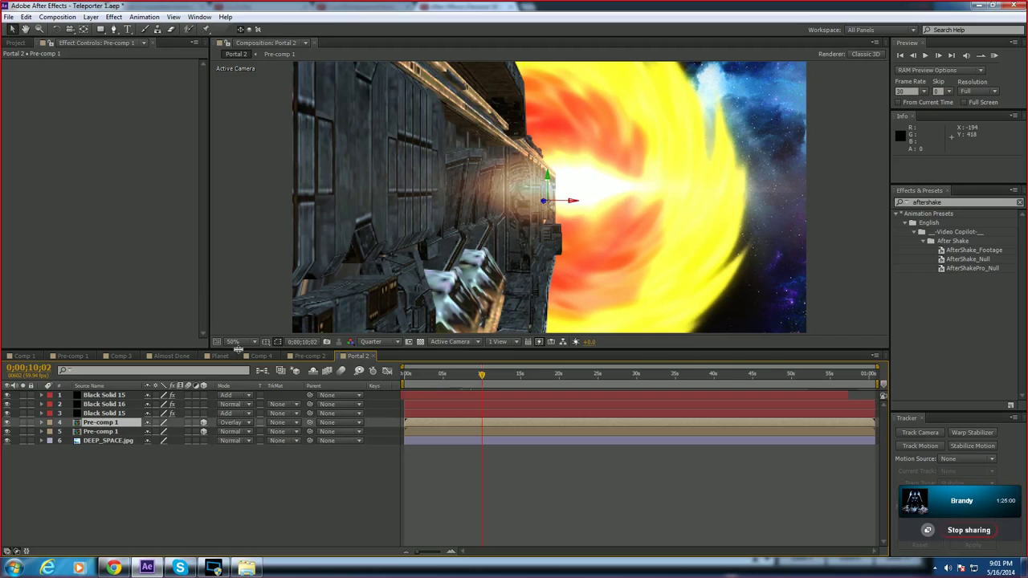
pyautogui.click(132, 358)
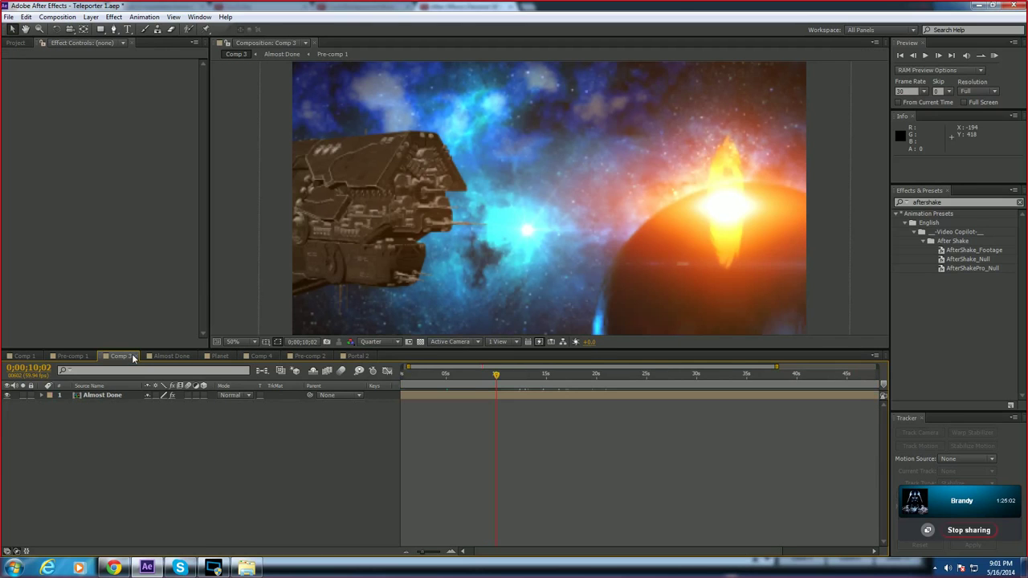
pyautogui.press('space')
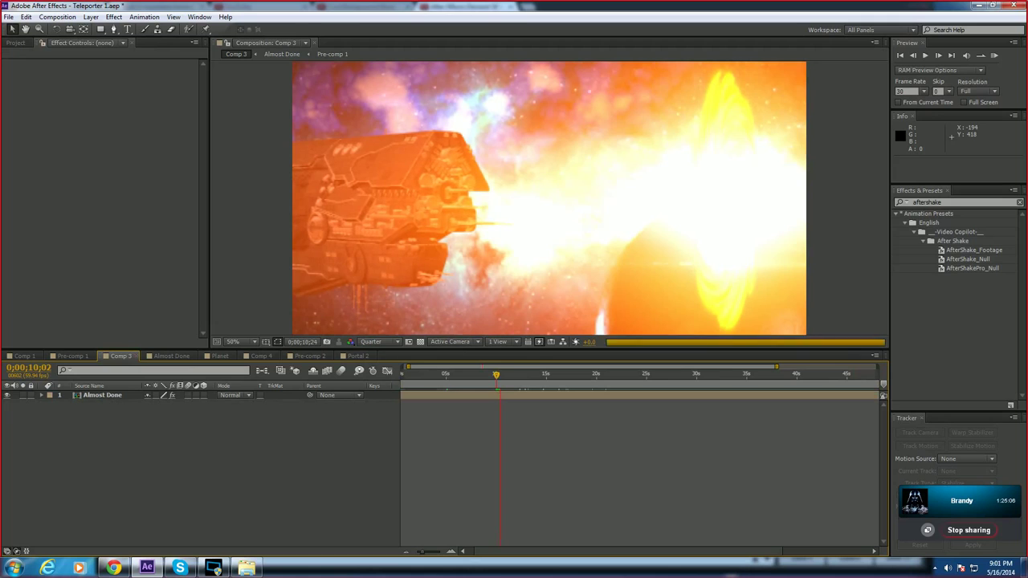
pyautogui.click(358, 357)
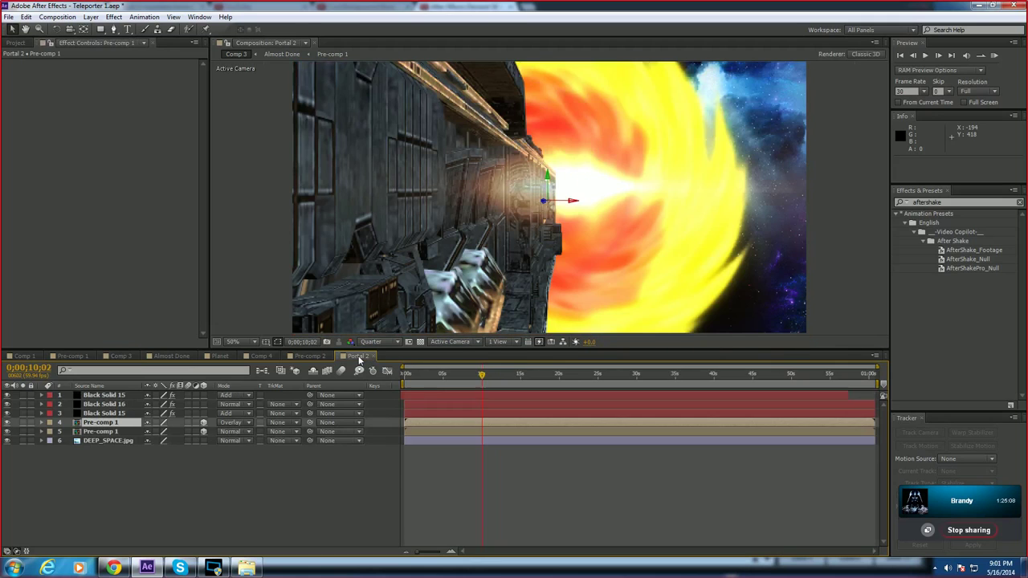
pyautogui.press('space')
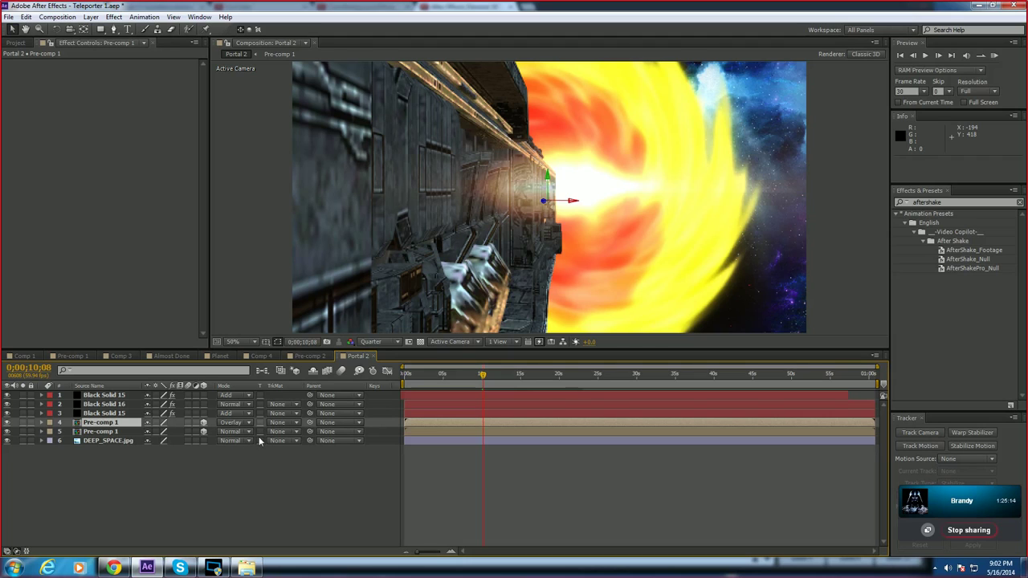
# Step: Create a full-frame black solid on top of the Portal 2 layer stack and apply the Optical Flares effect to it
pyautogui.scroll(-2, 583, 246)
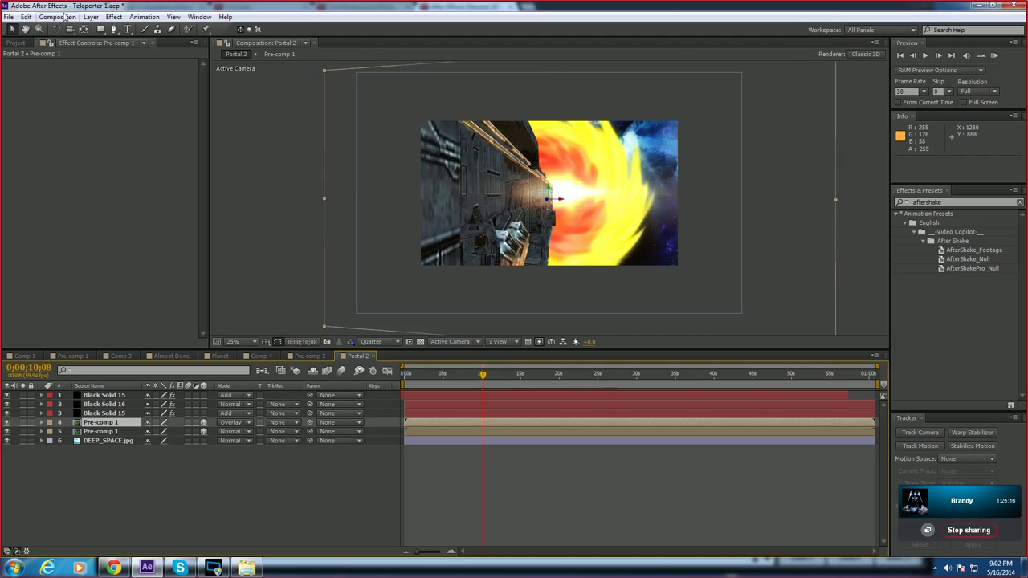
pyautogui.rightClick(82, 474)
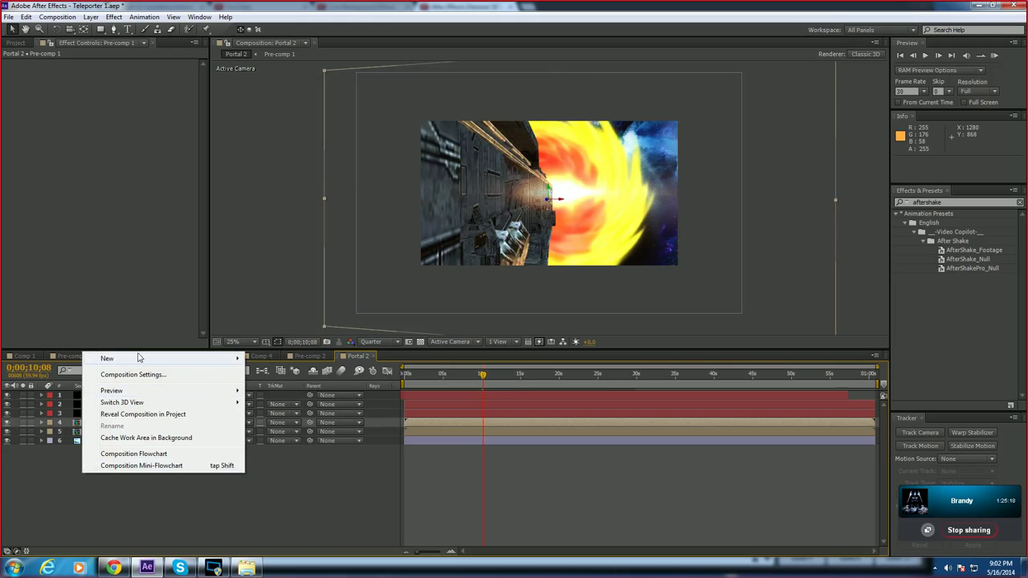
pyautogui.moveTo(139, 358)
pyautogui.click(301, 392)
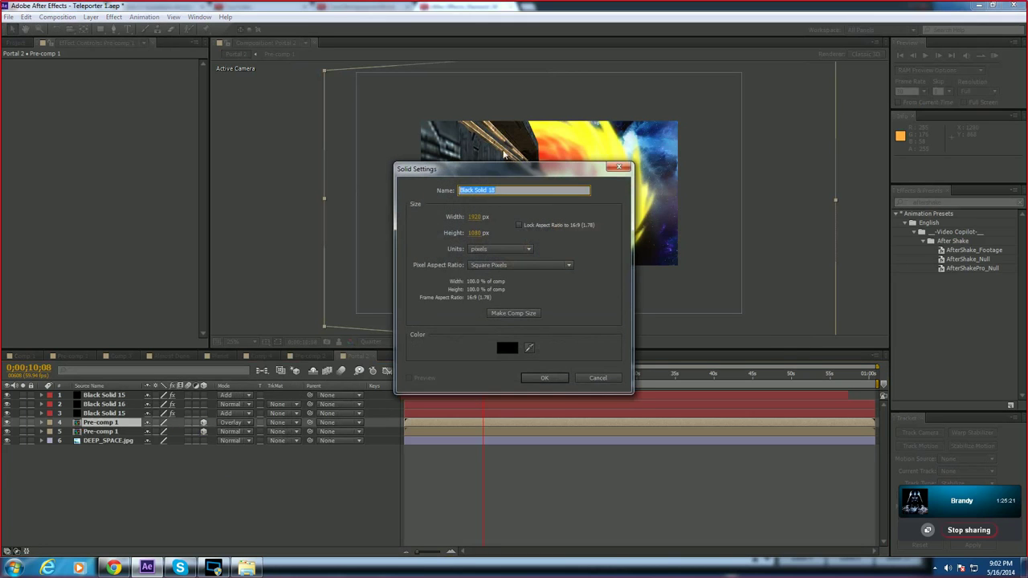
pyautogui.click(544, 378)
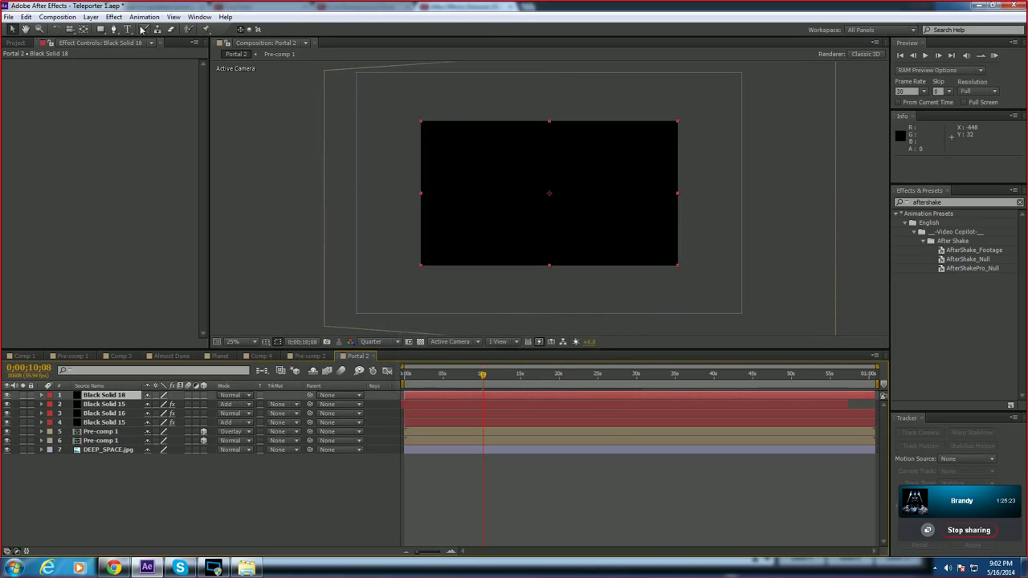
pyautogui.click(114, 17)
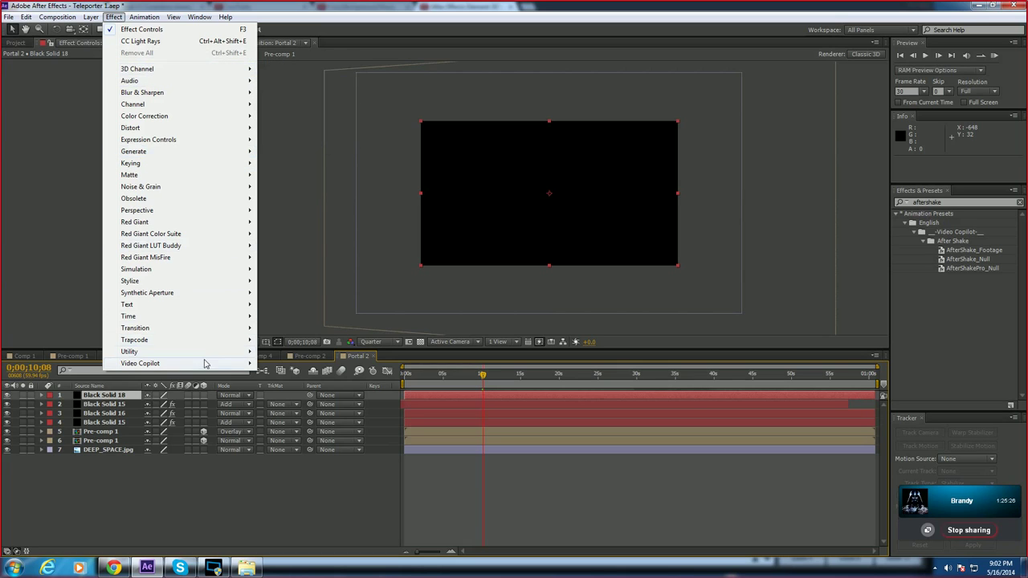
pyautogui.moveTo(210, 366)
pyautogui.click(291, 375)
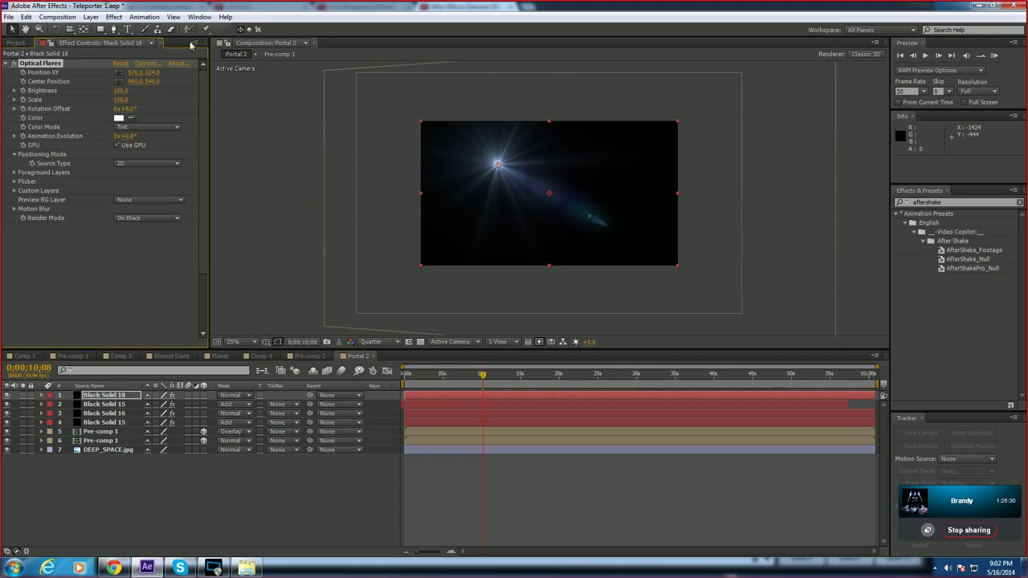
# Step: Open the Optical Flares options and browse the Light and Motion Graphics preset folders for a suitable flare
pyautogui.click(140, 64)
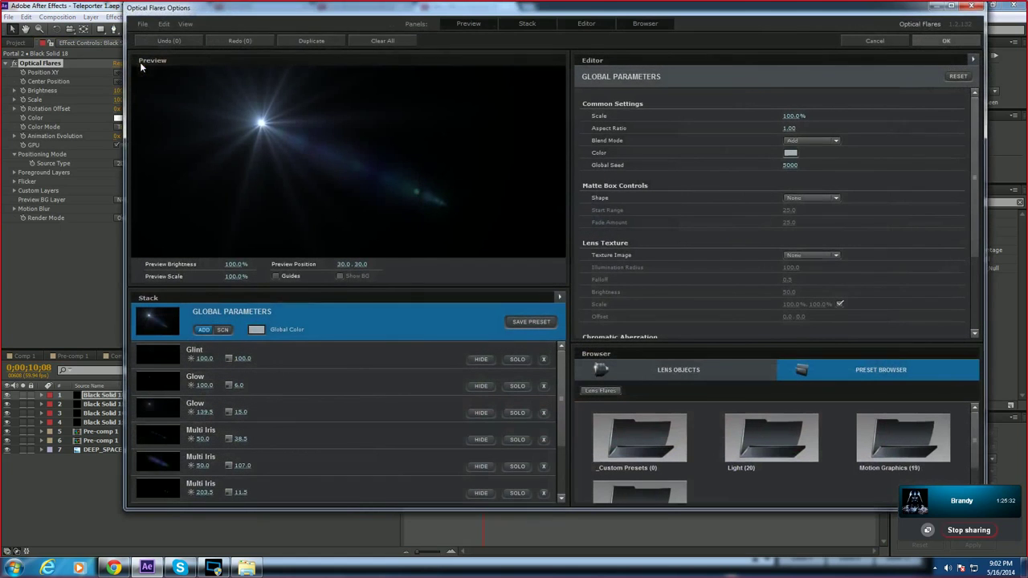
pyautogui.click(903, 438)
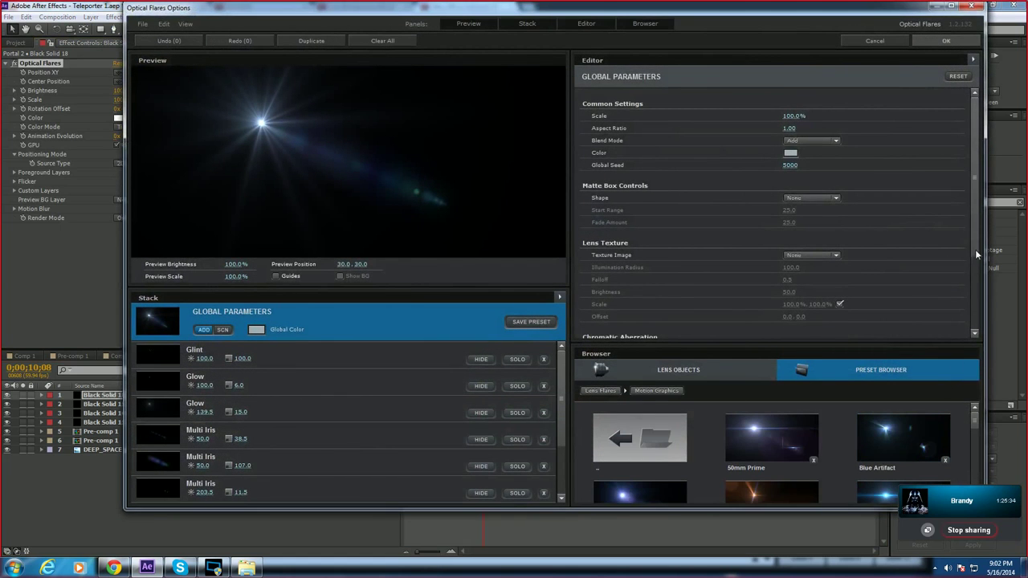
pyautogui.moveTo(976, 254)
pyautogui.mouseDown()
pyautogui.moveTo(976, 277)
pyautogui.moveTo(976, 252)
pyautogui.mouseUp()
pyautogui.moveTo(976, 426)
pyautogui.mouseDown()
pyautogui.moveTo(978, 493)
pyautogui.moveTo(985, 480)
pyautogui.moveTo(990, 487)
pyautogui.mouseUp()
pyautogui.moveTo(988, 485); pyautogui.dragTo(988, 426)
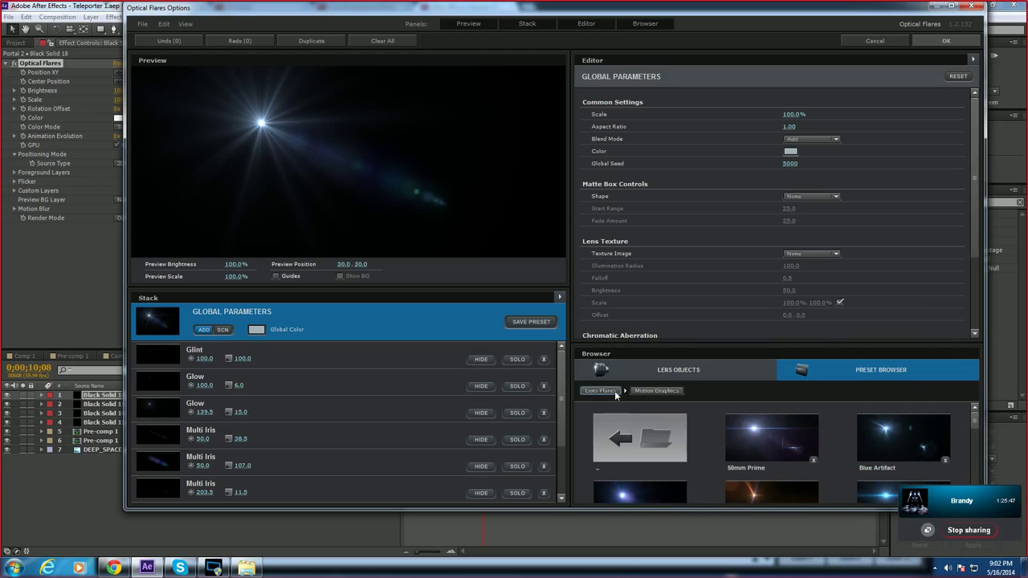
pyautogui.click(615, 390)
pyautogui.doubleClick(756, 435)
pyautogui.moveTo(975, 414)
pyautogui.mouseDown()
pyautogui.moveTo(987, 492)
pyautogui.moveTo(983, 410)
pyautogui.mouseUp()
pyautogui.click(601, 392)
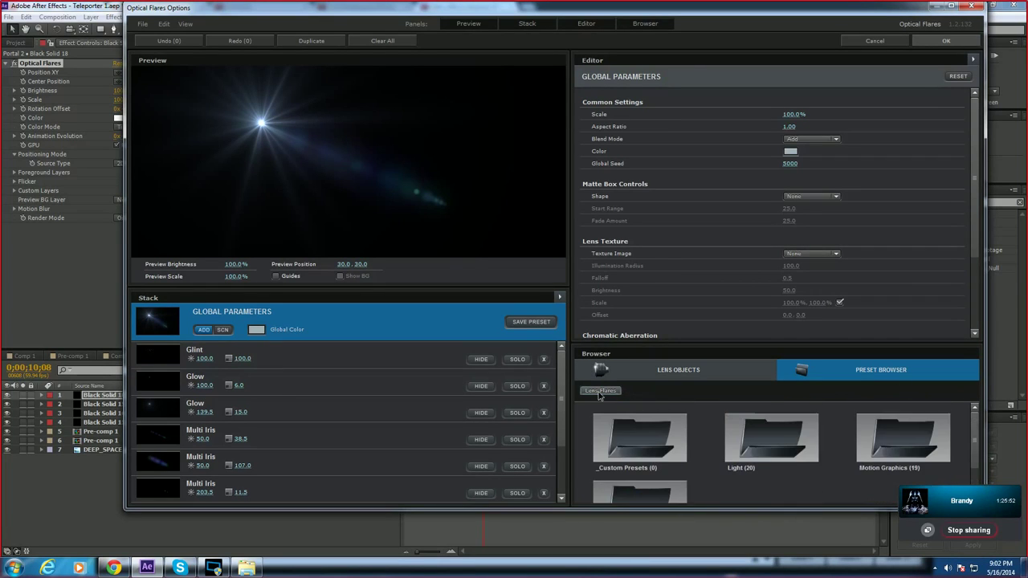
pyautogui.click(927, 448)
pyautogui.scroll(-5, 974, 422)
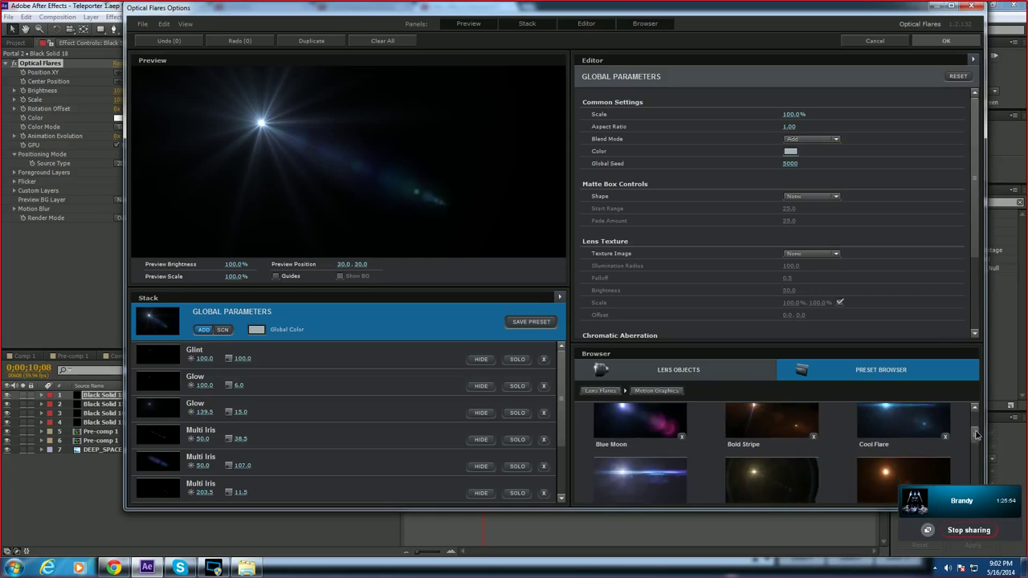
pyautogui.click(601, 390)
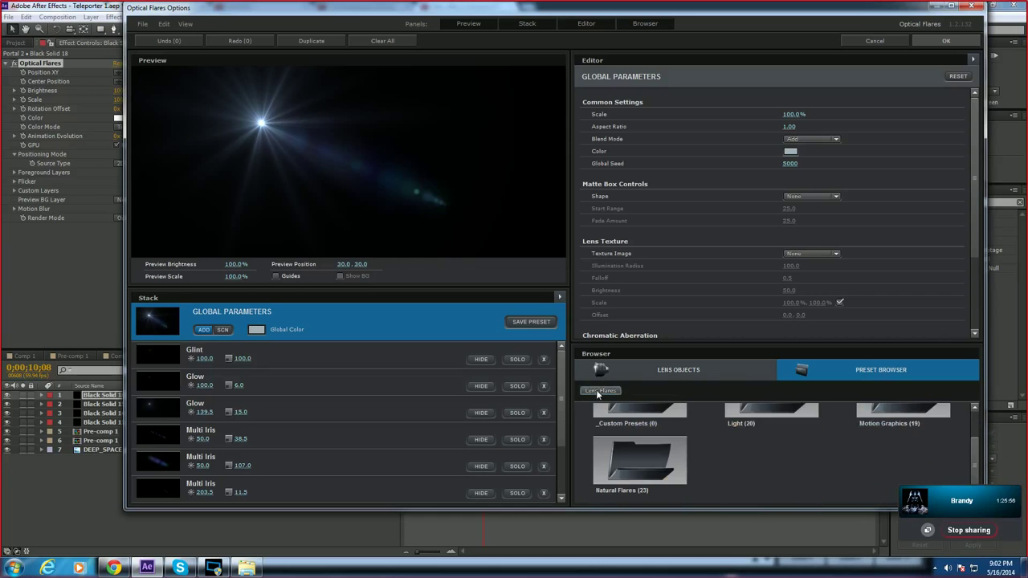
# Step: Load the Side Anamorphic preset from the Natural Flares folder and apply it to the new solid
pyautogui.doubleClick(628, 451)
pyautogui.scroll(-2, 976, 438)
pyautogui.moveTo(976, 438); pyautogui.dragTo(971, 496)
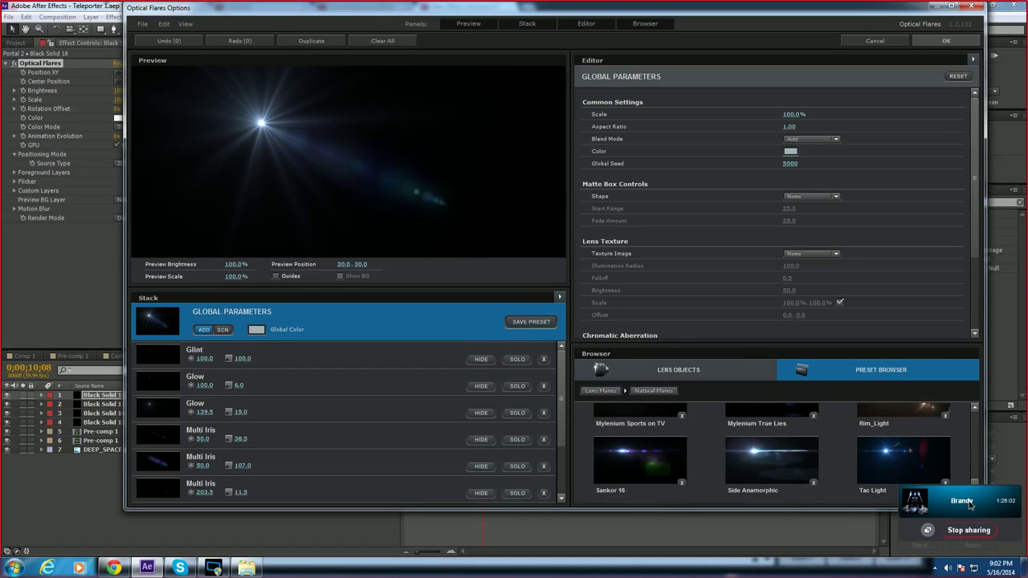
pyautogui.click(780, 450)
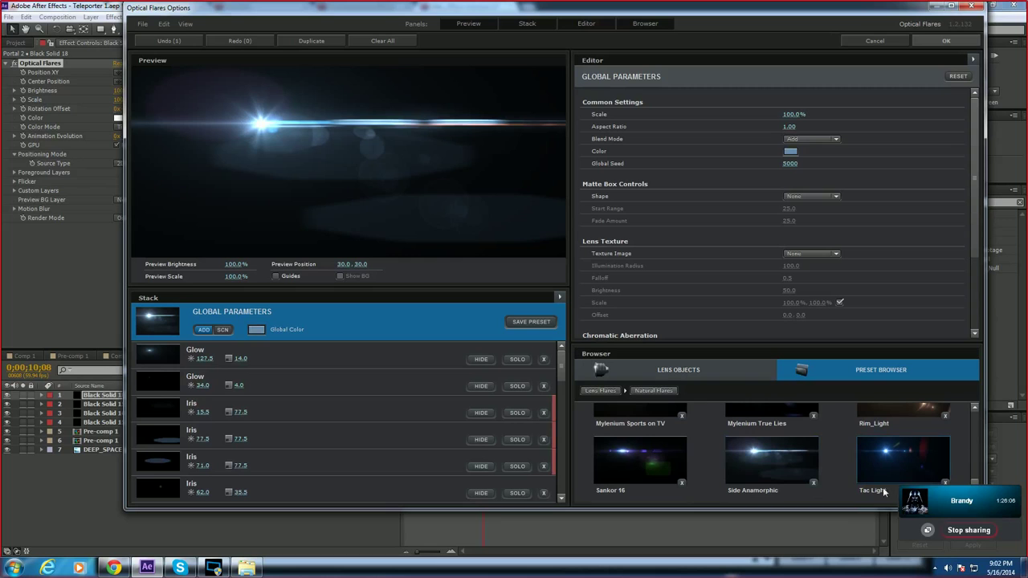
pyautogui.click(945, 42)
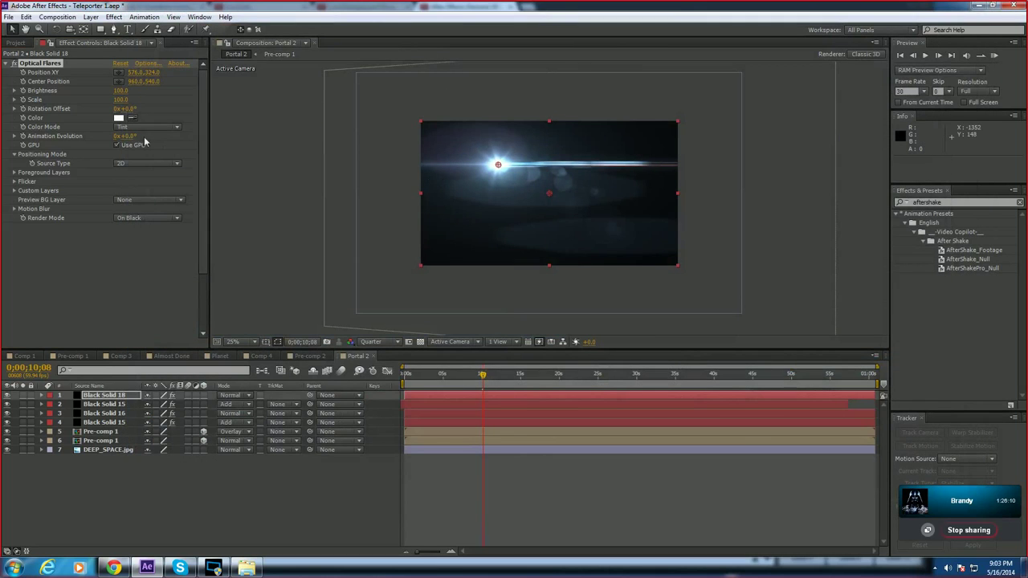
# Step: Tint the Side Anamorphic flare orange and set the Black Solid 18 layer's blending mode to Add
pyautogui.click(118, 118)
pyautogui.moveTo(496, 476); pyautogui.dragTo(494, 492)
pyautogui.click(467, 395)
pyautogui.click(576, 370)
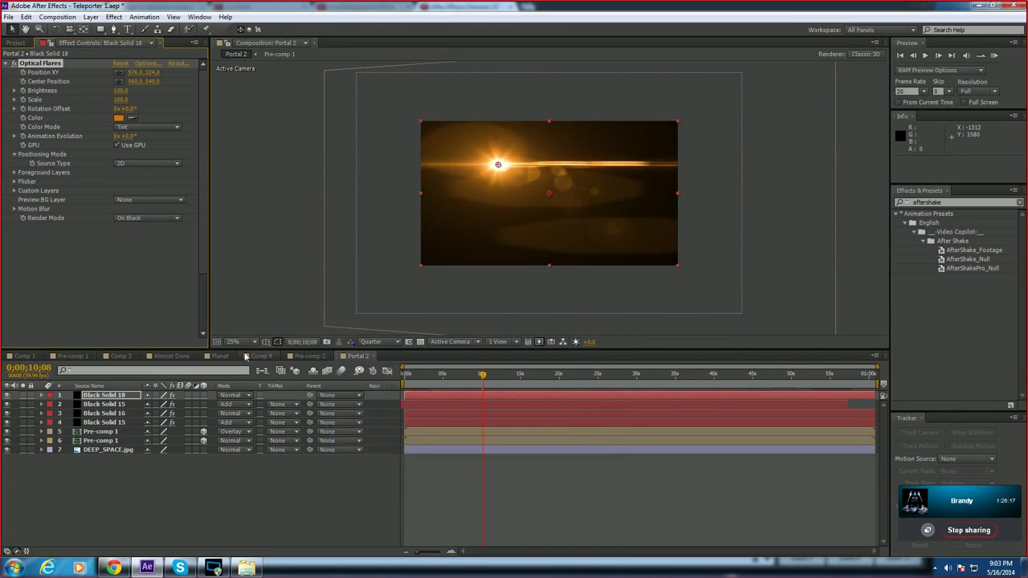
pyautogui.click(248, 394)
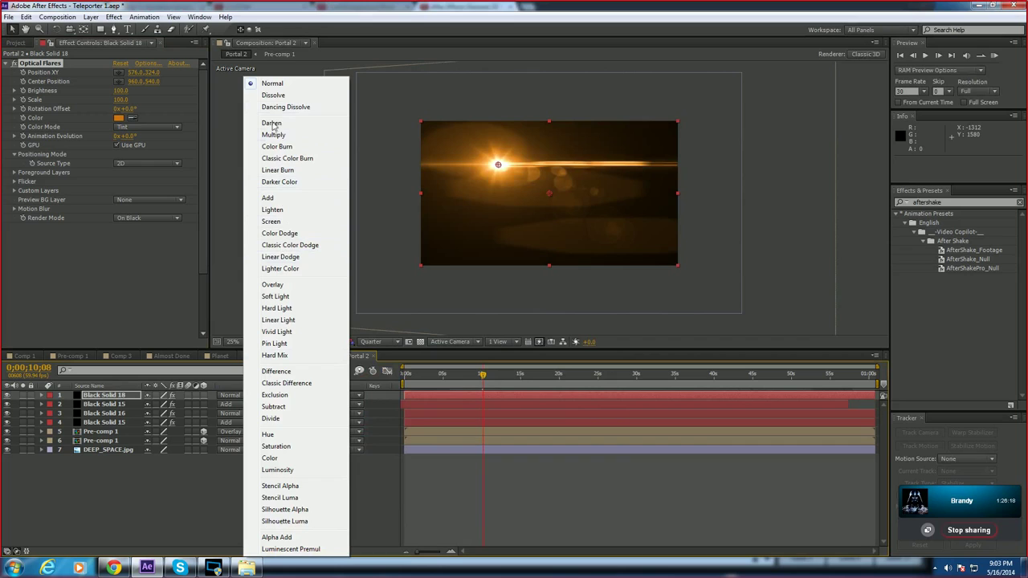
pyautogui.click(269, 198)
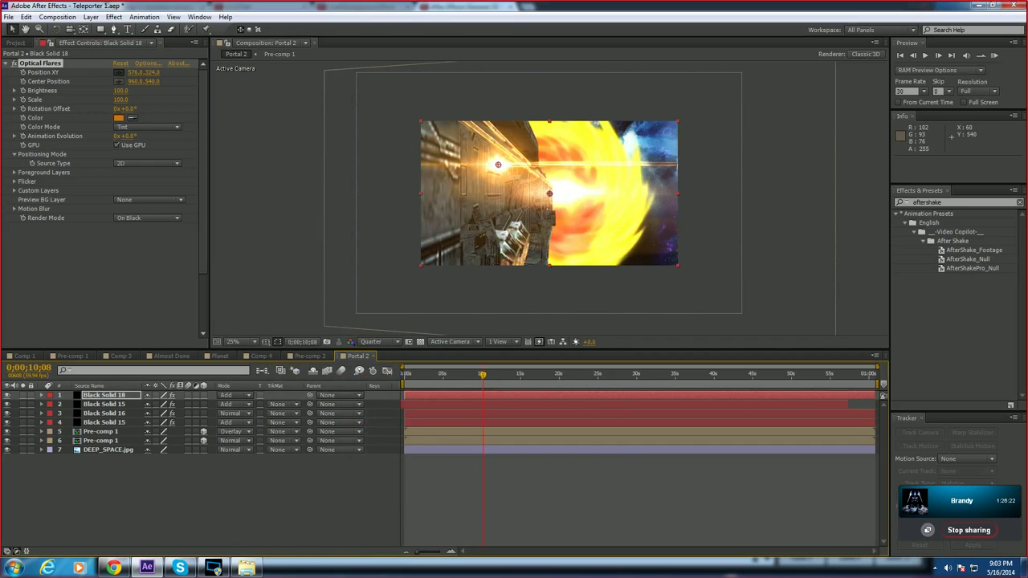
# Step: Move the orange flare's source just beyond the frame's right edge, level with the portal's centre, at about 2100, 516
pyautogui.moveTo(498, 164); pyautogui.dragTo(699, 198)
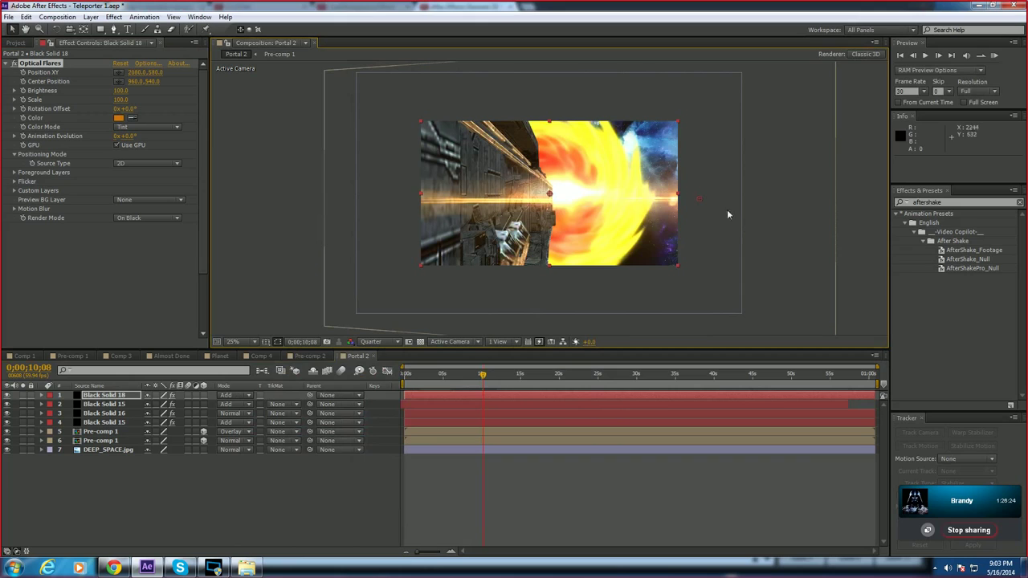
pyautogui.click(120, 73)
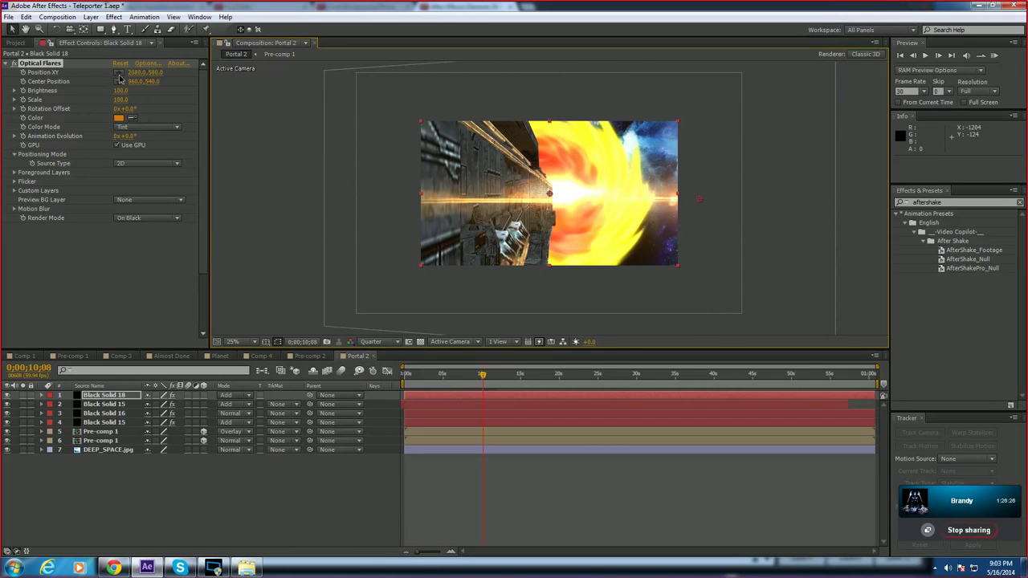
pyautogui.click(701, 194)
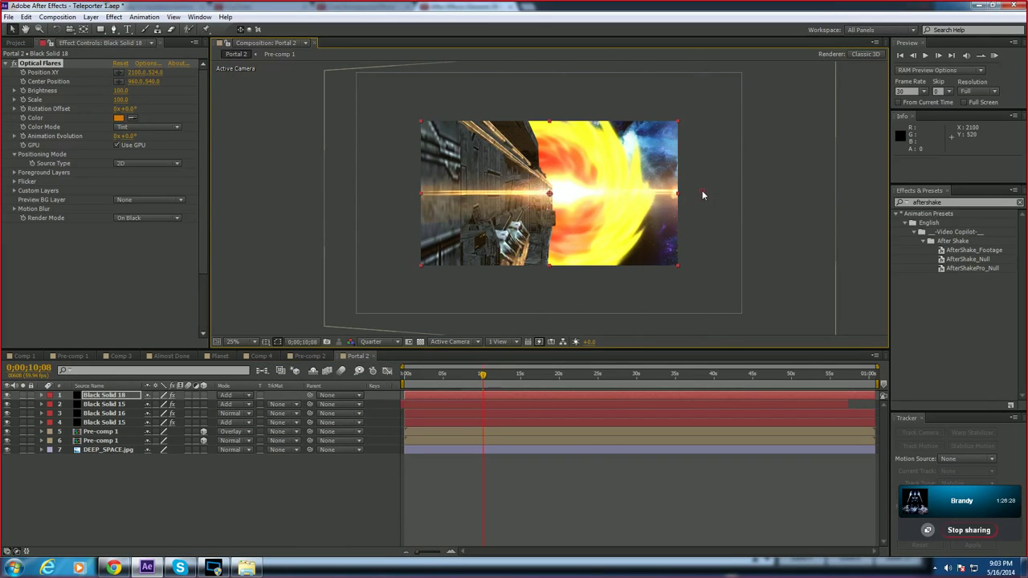
pyautogui.click(118, 72)
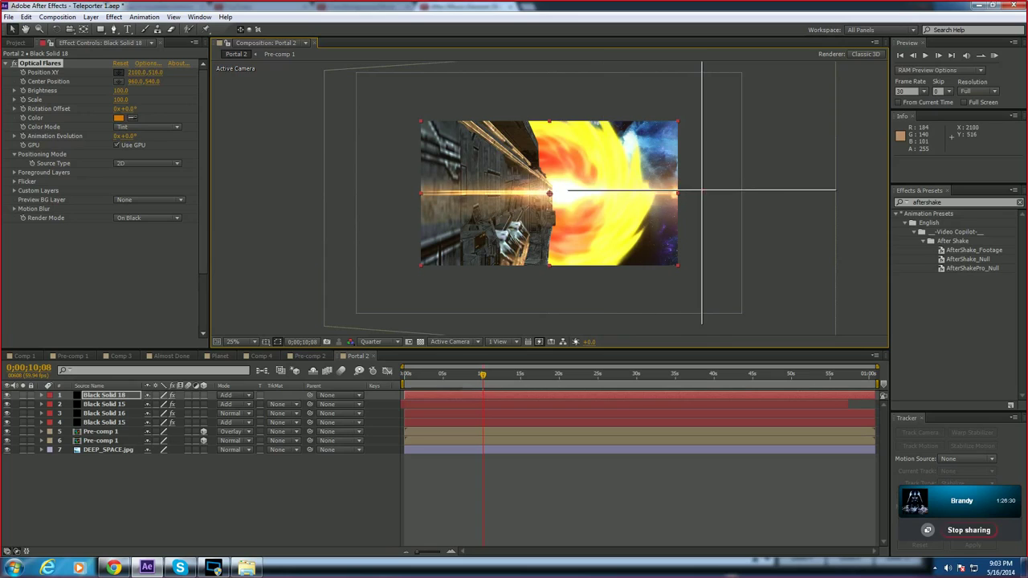
# Step: Place the flare at 2104, 464, just outside the frame, and draw a closed rounded mask around its outer streak on Black Solid 18
pyautogui.click(702, 185)
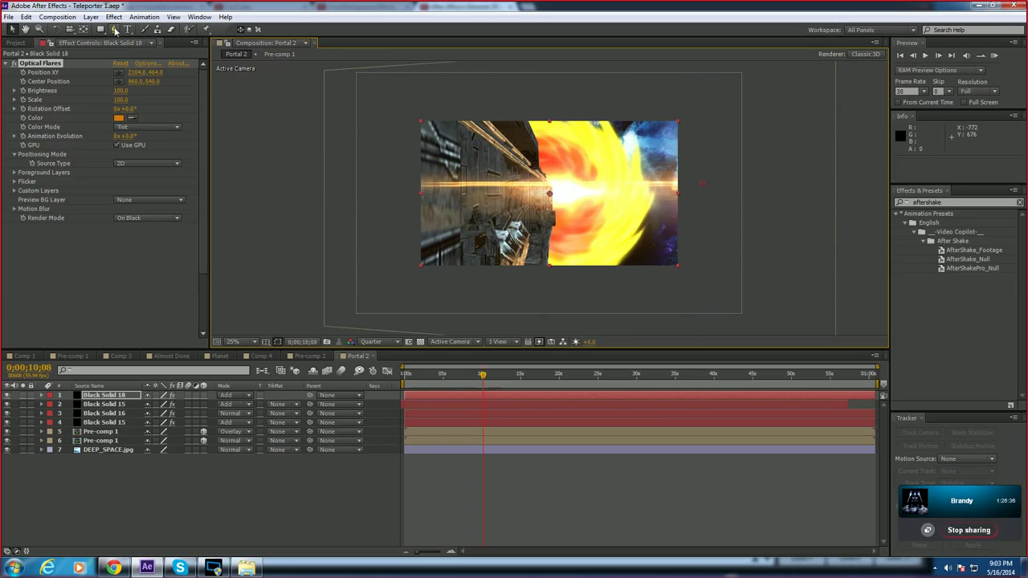
pyautogui.click(113, 29)
pyautogui.click(712, 202)
pyautogui.click(690, 209)
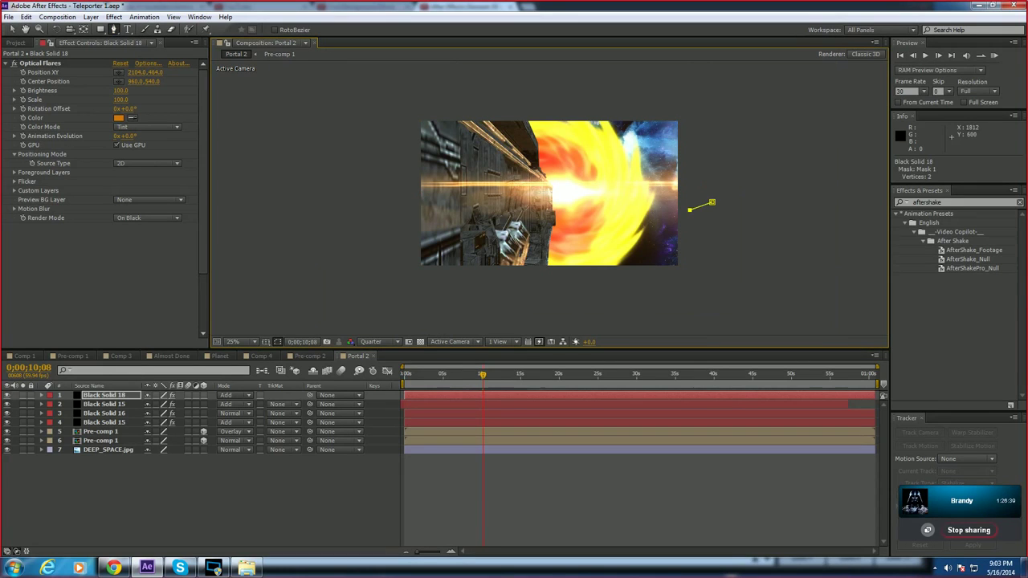
pyautogui.click(665, 202)
pyautogui.click(657, 182)
pyautogui.click(656, 159)
pyautogui.click(716, 153)
pyautogui.click(721, 188)
pyautogui.click(713, 203)
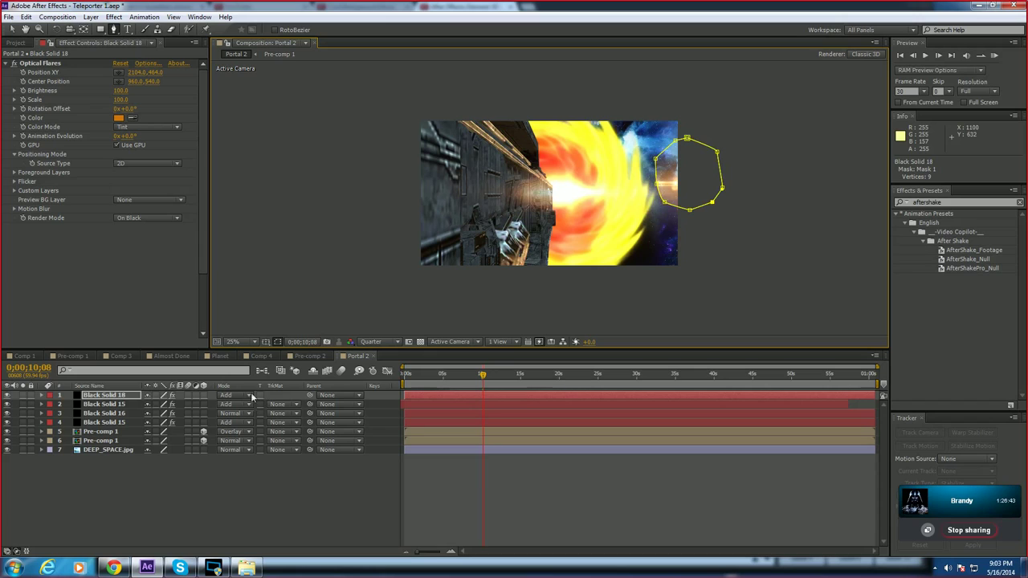
# Step: Invert Mask 1 and reshape it by pulling its inner points over the portal's edge and its lowest point down into the starfield
pyautogui.click(41, 396)
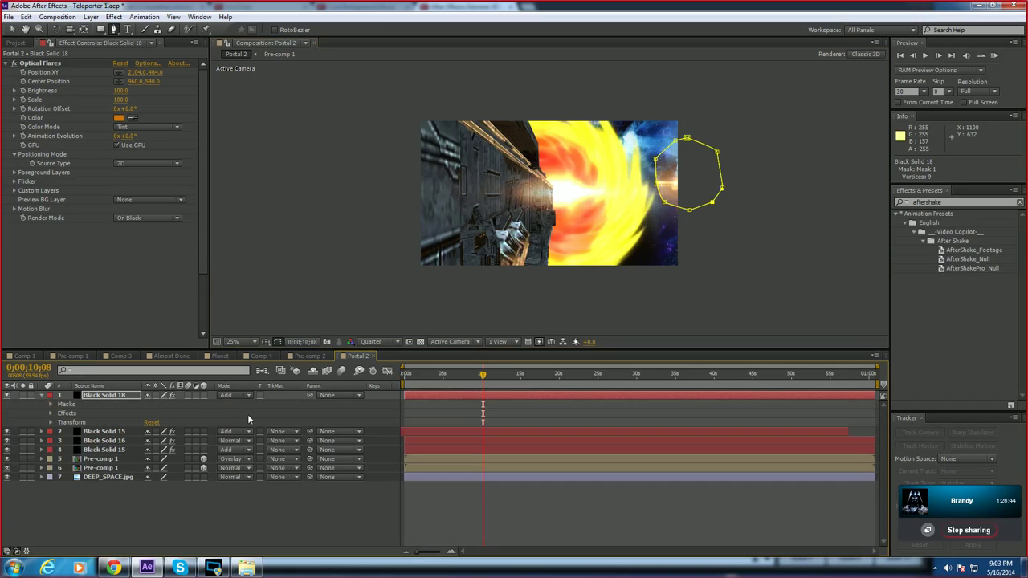
pyautogui.click(50, 405)
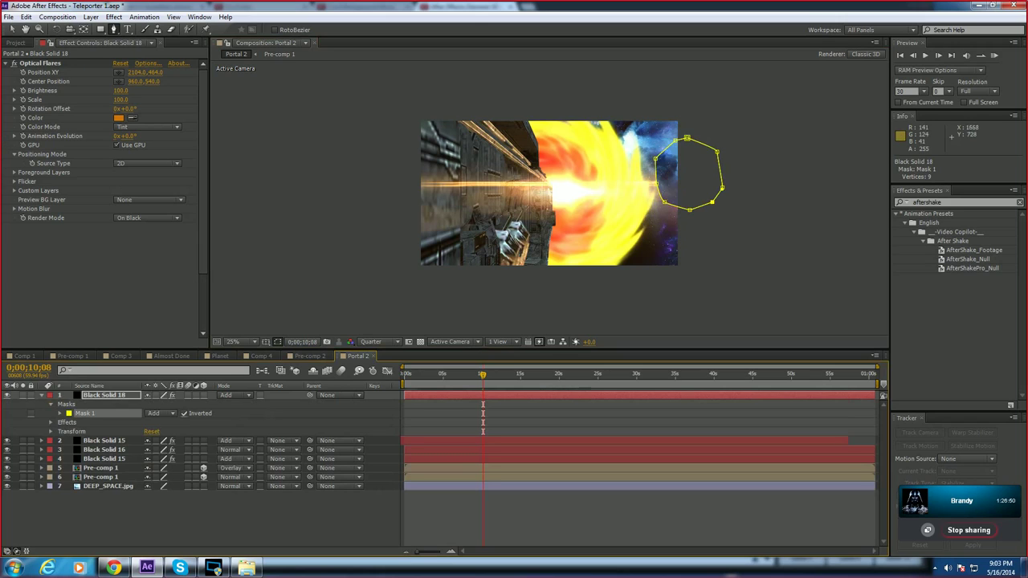
pyautogui.click(12, 29)
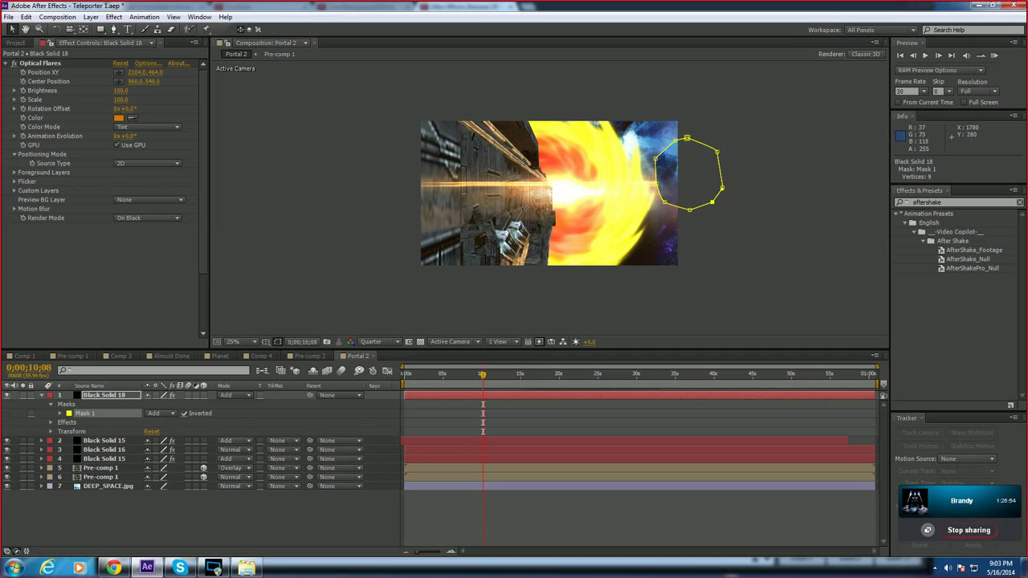
pyautogui.moveTo(655, 158); pyautogui.dragTo(640, 166)
pyautogui.moveTo(664, 201); pyautogui.dragTo(647, 218)
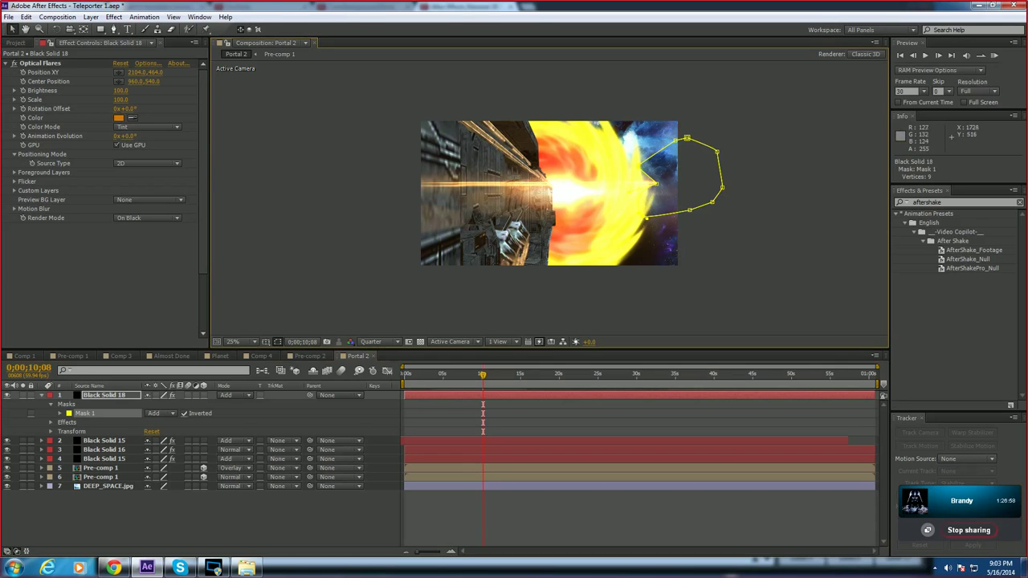
pyautogui.moveTo(655, 183)
pyautogui.mouseDown()
pyautogui.moveTo(685, 183)
pyautogui.moveTo(647, 184)
pyautogui.mouseUp()
pyautogui.hotkey('ctrl', 'z')
pyautogui.moveTo(689, 211); pyautogui.dragTo(682, 244)
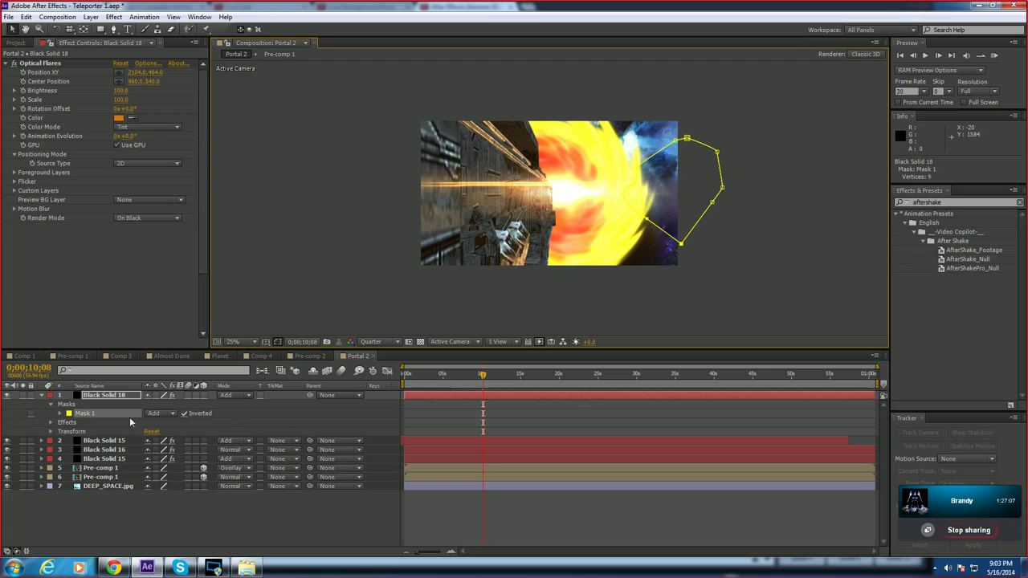
# Step: Set Mask 1's feather to 459 pixels and its expansion to 83 pixels, and play a short preview of the composition
pyautogui.click(67, 413)
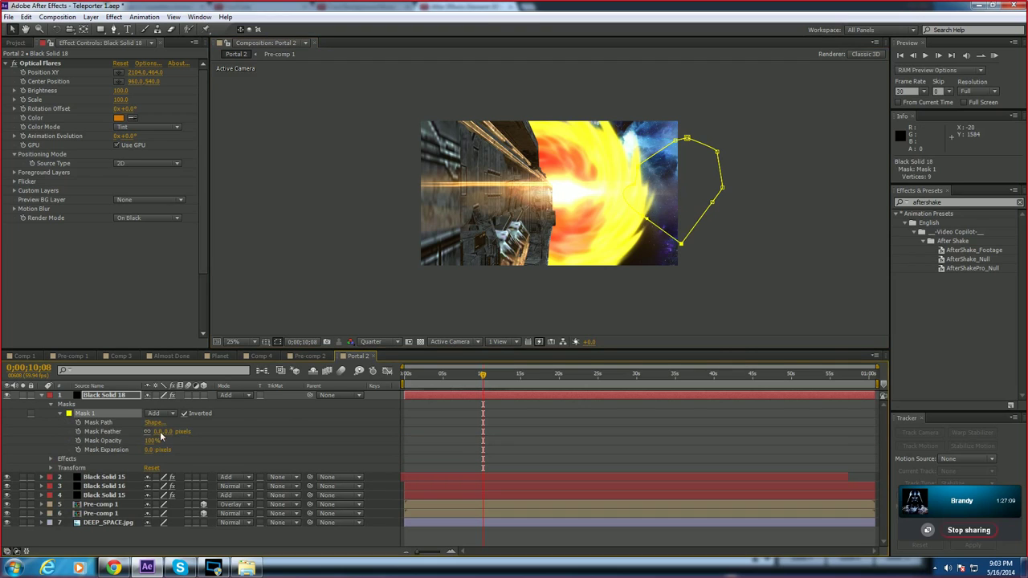
pyautogui.moveTo(160, 435); pyautogui.dragTo(451, 434)
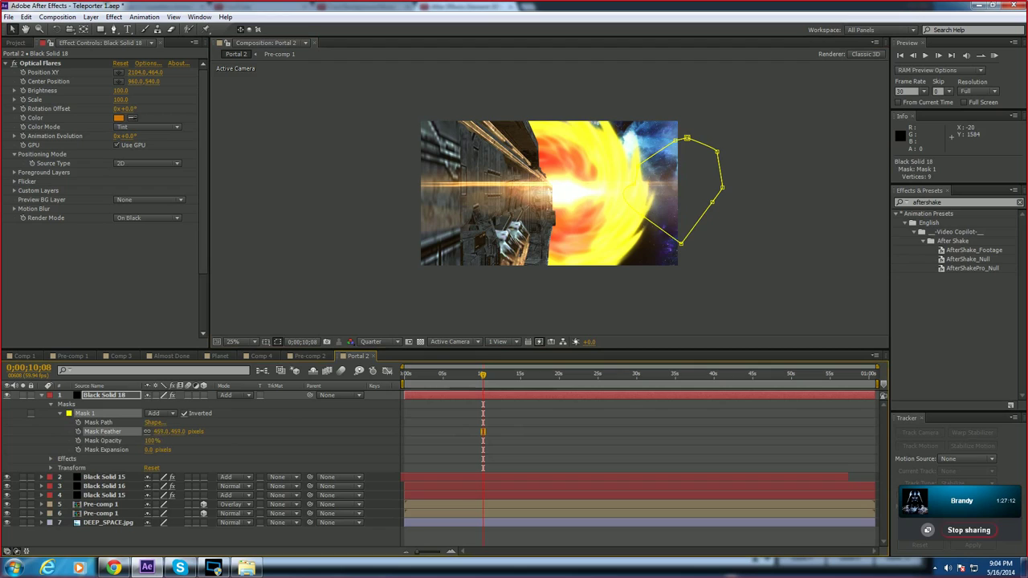
pyautogui.moveTo(150, 450); pyautogui.dragTo(168, 451)
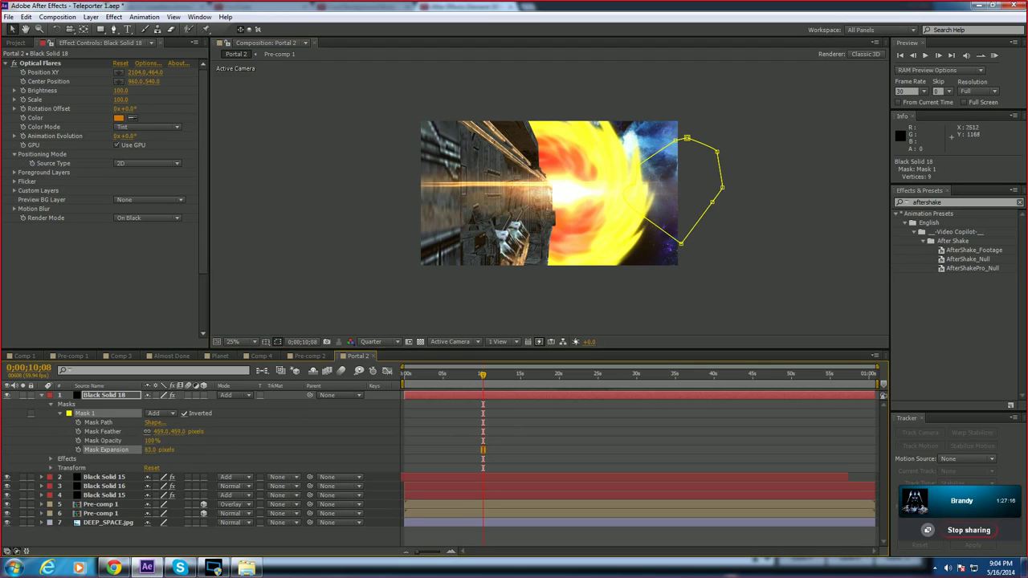
pyautogui.click(796, 248)
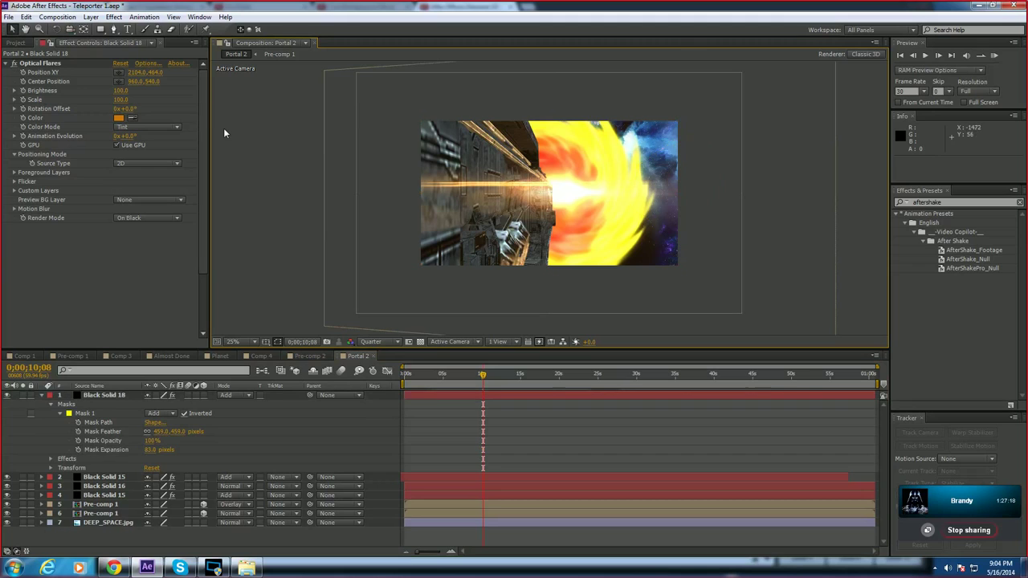
pyautogui.press('space')
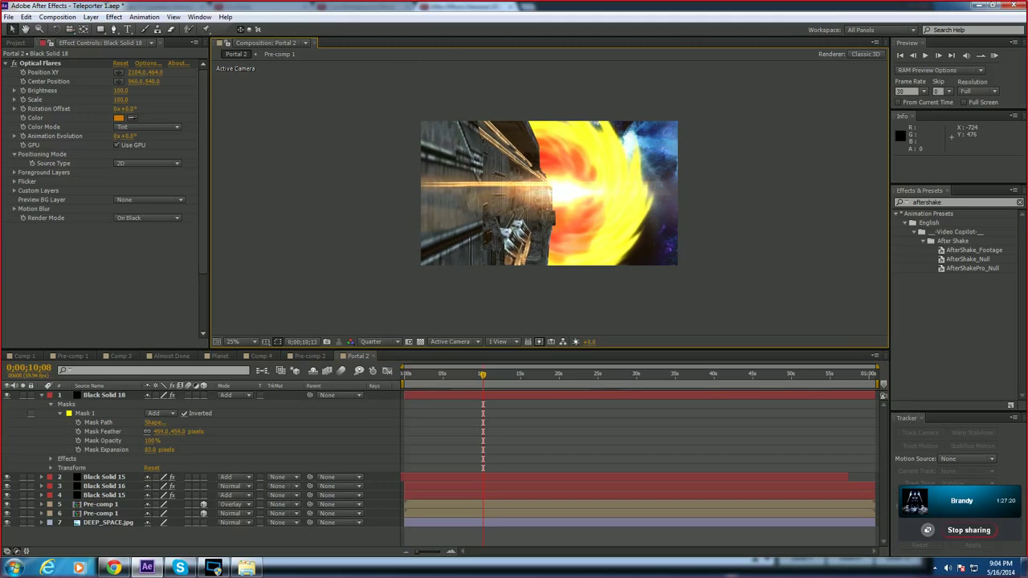
pyautogui.press('space')
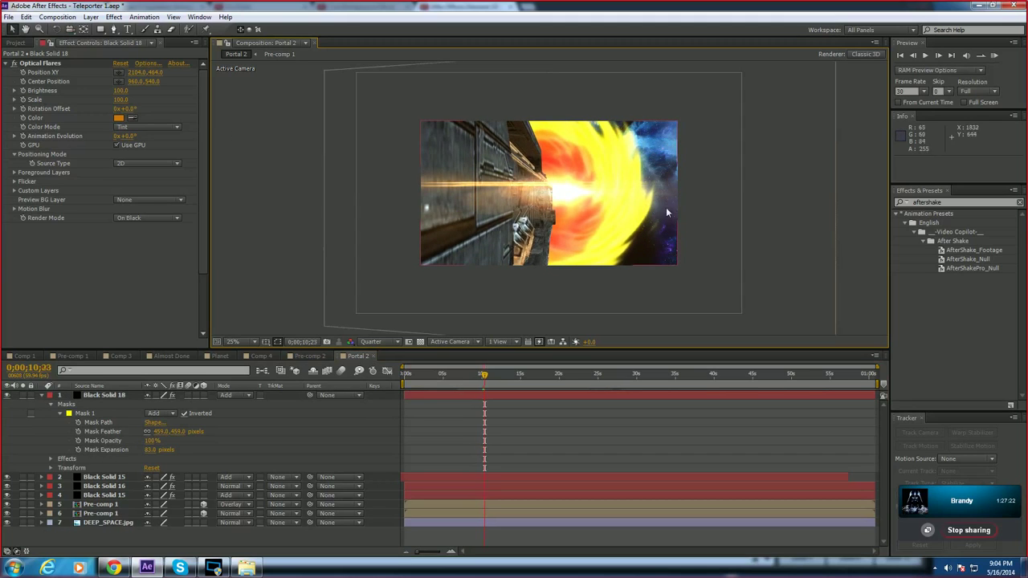
# Step: Reposition the Optical Flares source on Black Solid 18 to 2132, 516
pyautogui.click(118, 72)
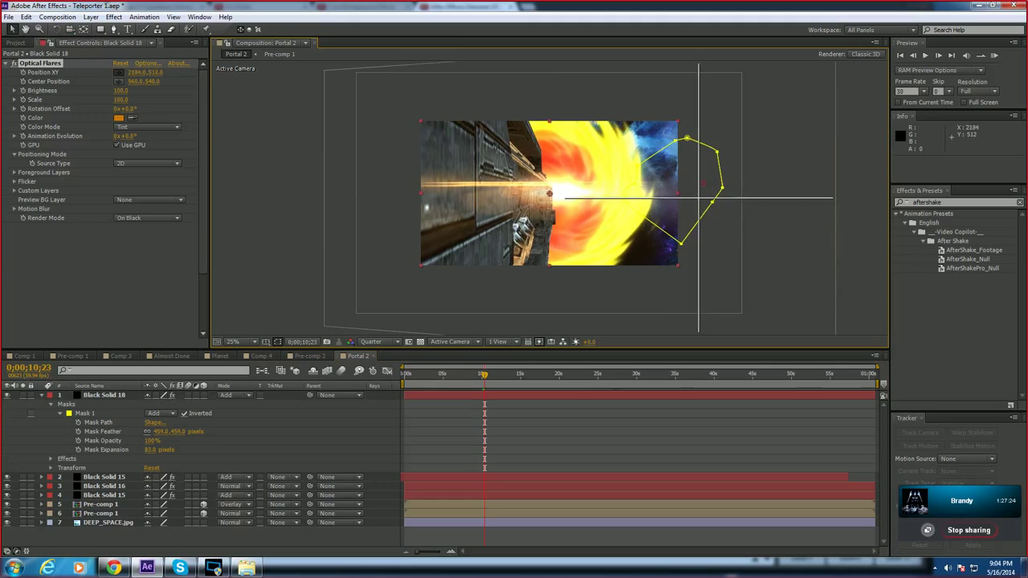
pyautogui.click(708, 194)
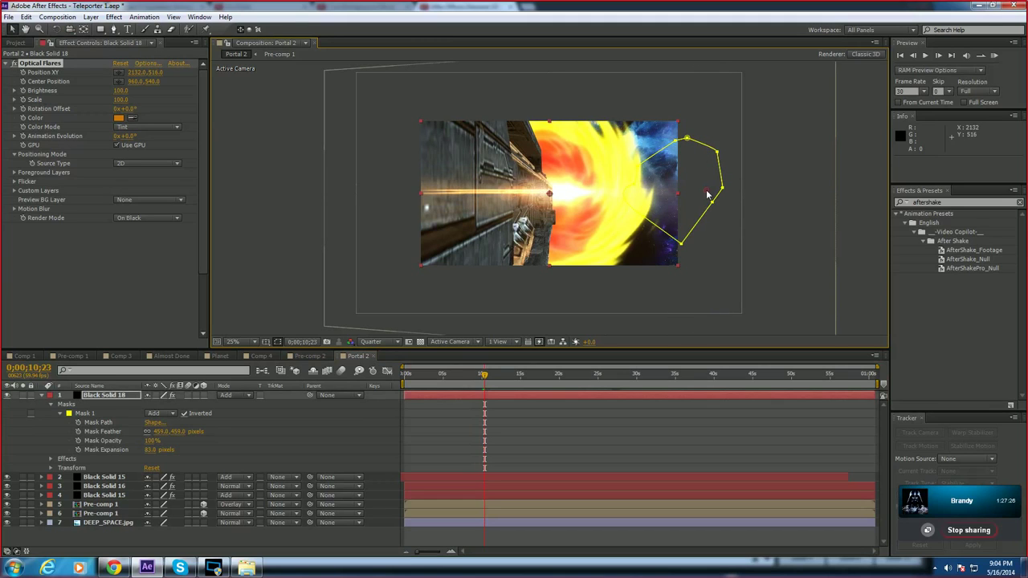
pyautogui.click(283, 214)
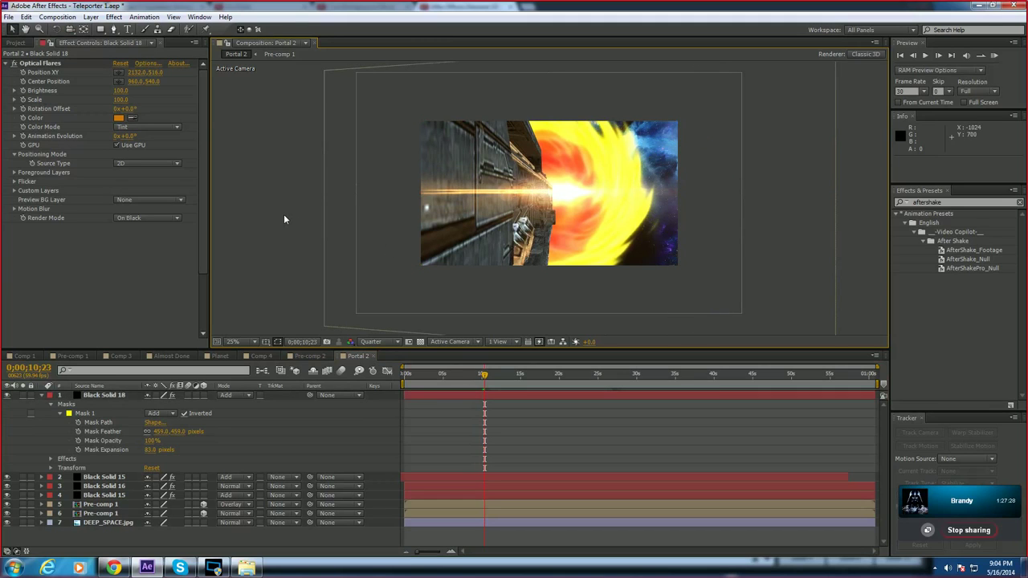
# Step: Set the flare's flicker speed to 76, amount to 51 and random seed to 750, and preview the composition from 0;00;08;30
pyautogui.press('.')
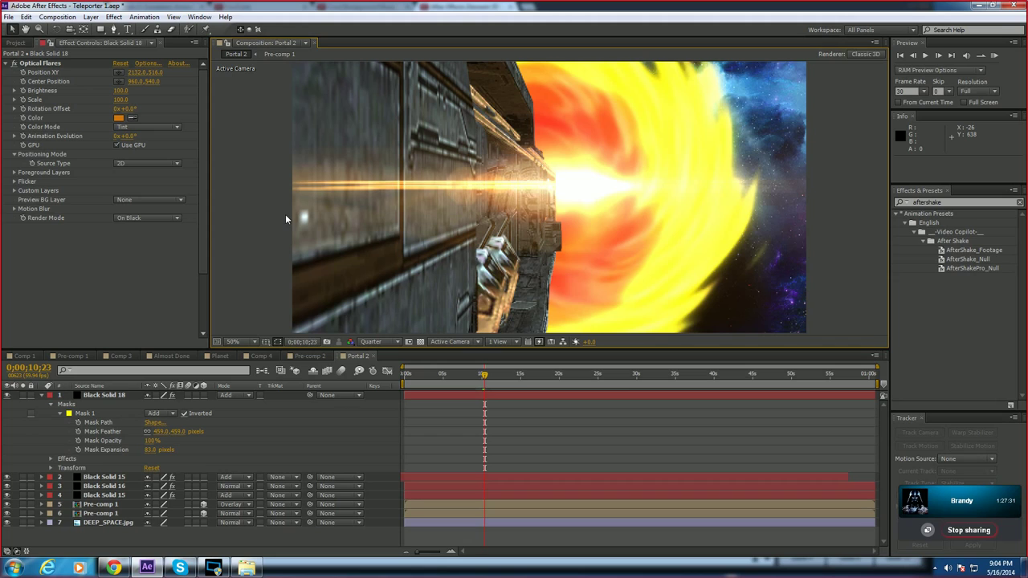
pyautogui.scroll(-1, 391, 233)
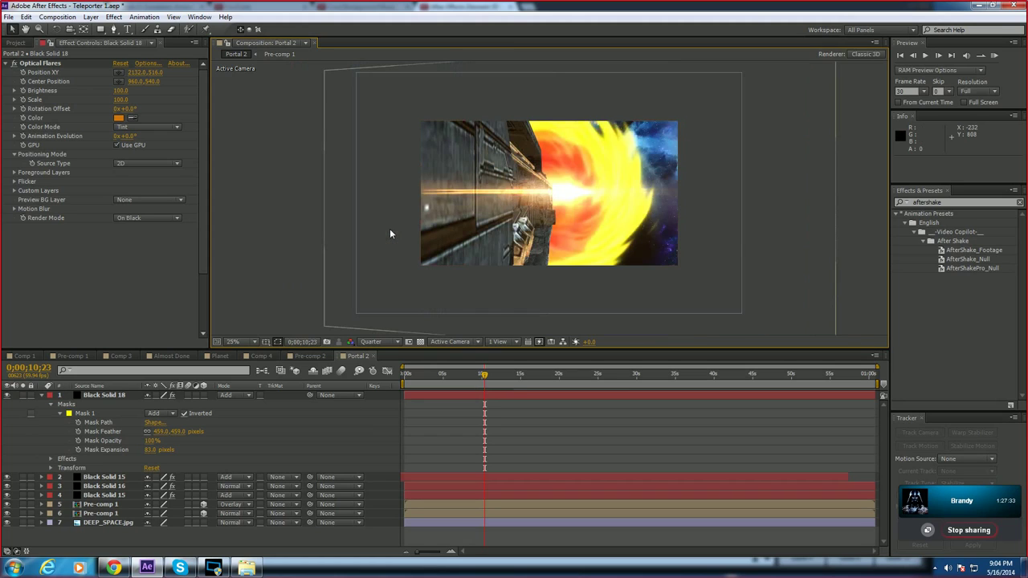
pyautogui.scroll(5, 389, 228)
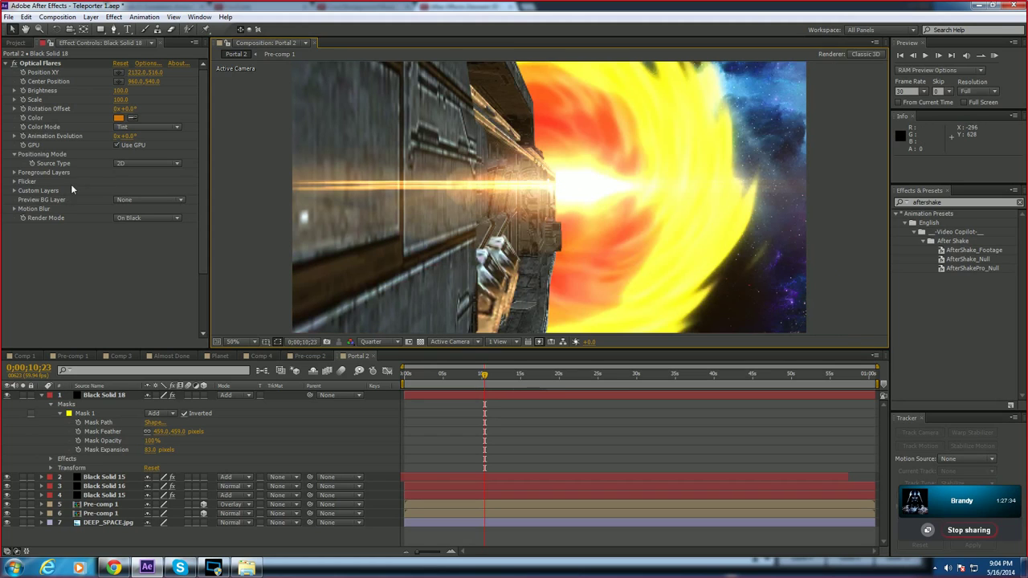
pyautogui.click(14, 182)
pyautogui.moveTo(118, 201); pyautogui.dragTo(142, 208)
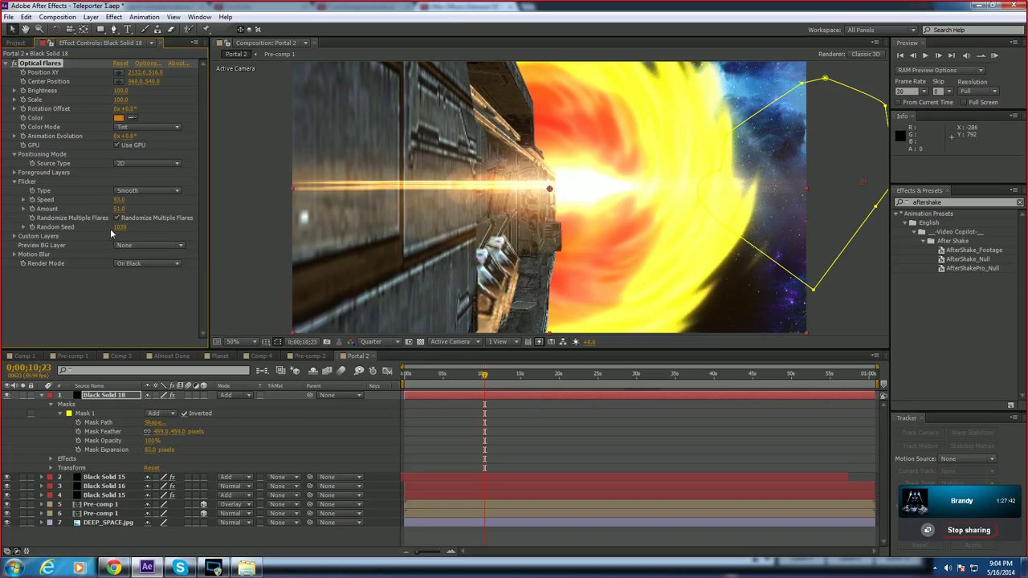
pyautogui.moveTo(118, 200); pyautogui.dragTo(104, 200)
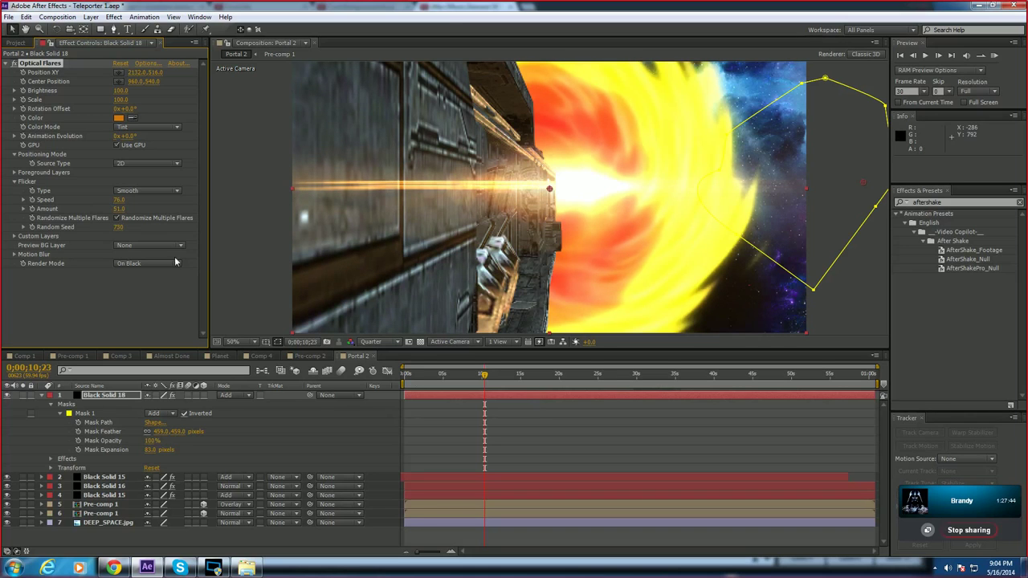
pyautogui.moveTo(483, 379); pyautogui.dragTo(470, 374)
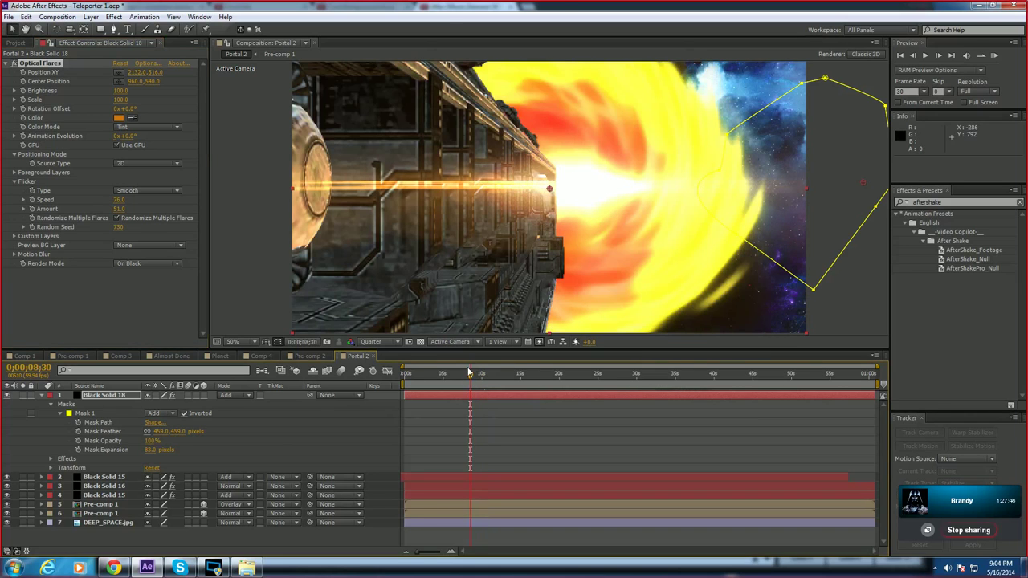
pyautogui.press('space')
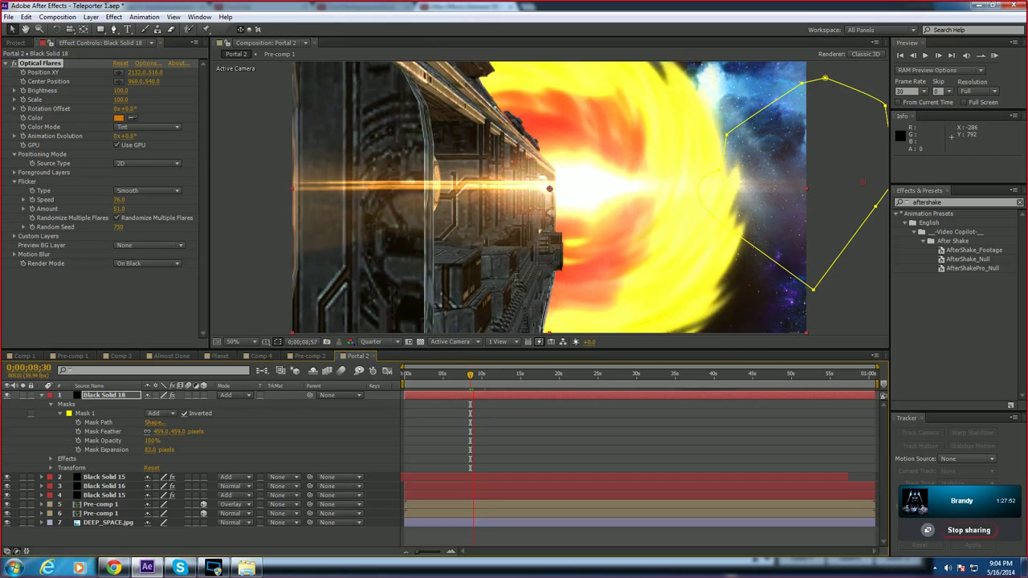
pyautogui.press('space')
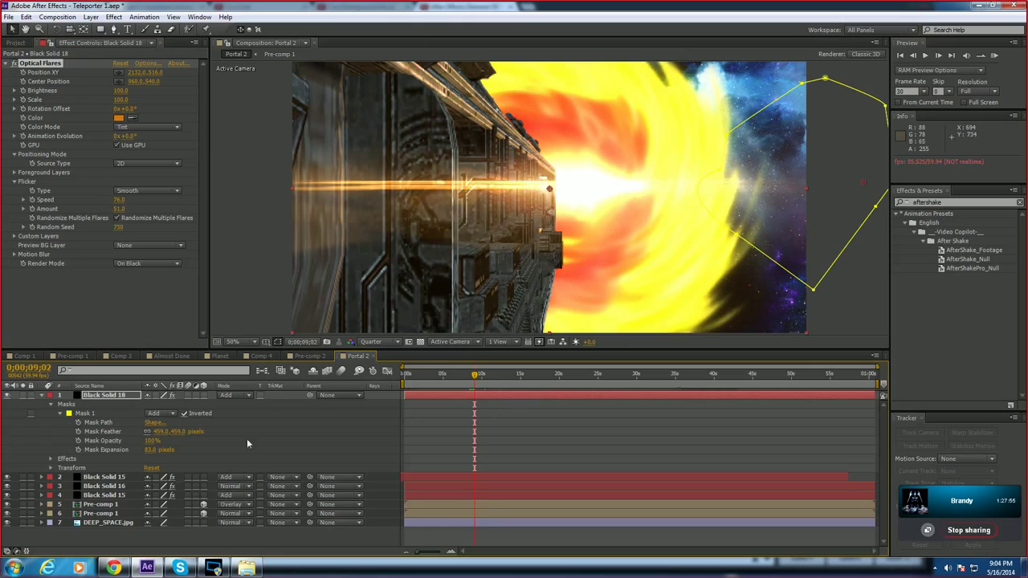
# Step: Make Black Solid 18 a 3D layer and reveal its transform properties
pyautogui.click(42, 396)
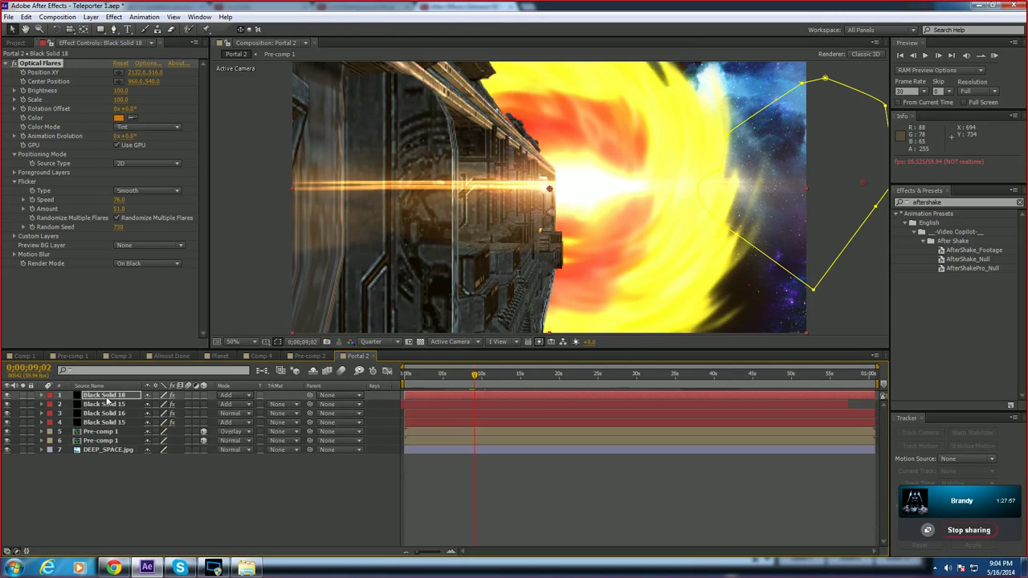
pyautogui.click(106, 397)
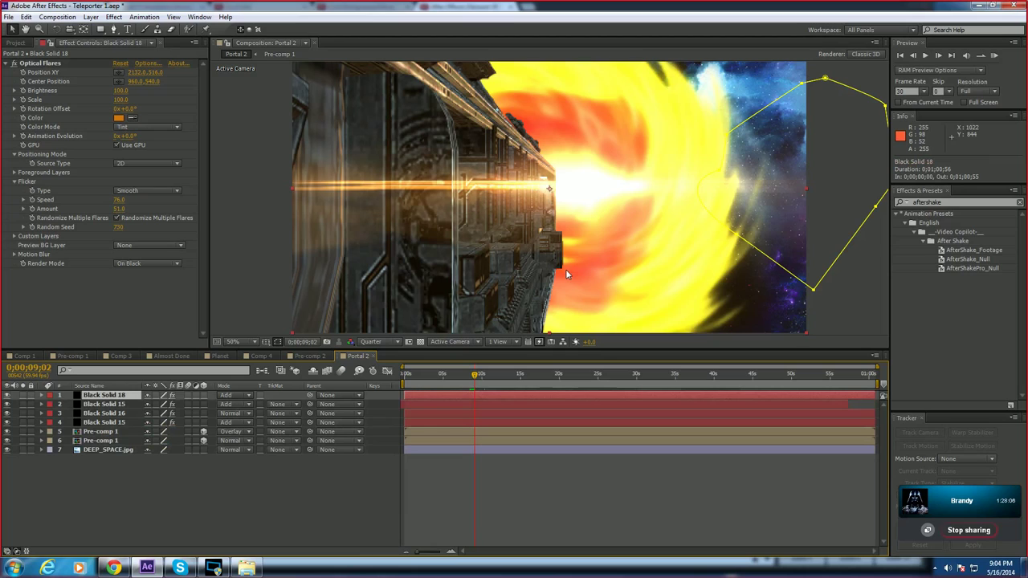
pyautogui.click(203, 395)
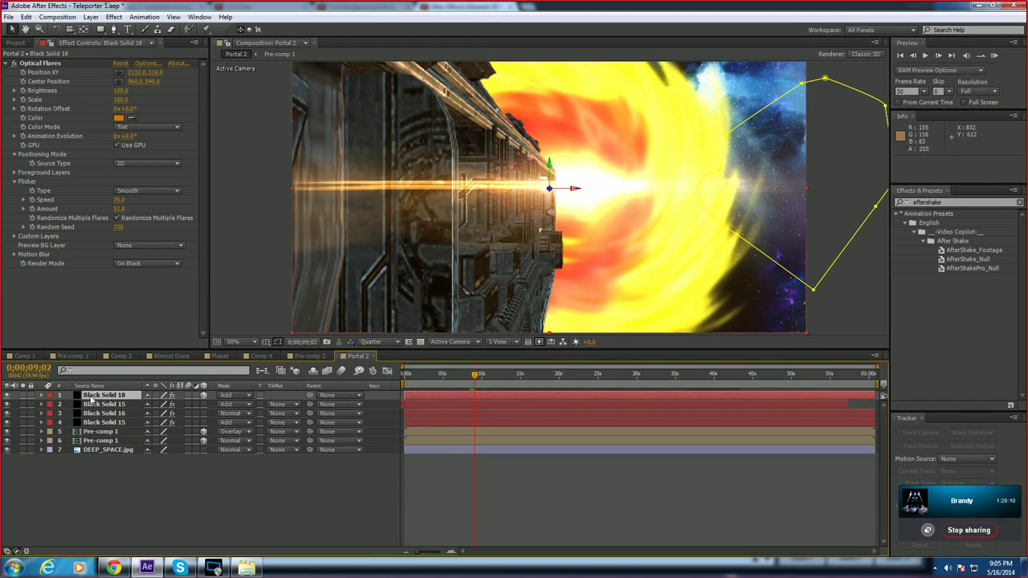
pyautogui.click(42, 396)
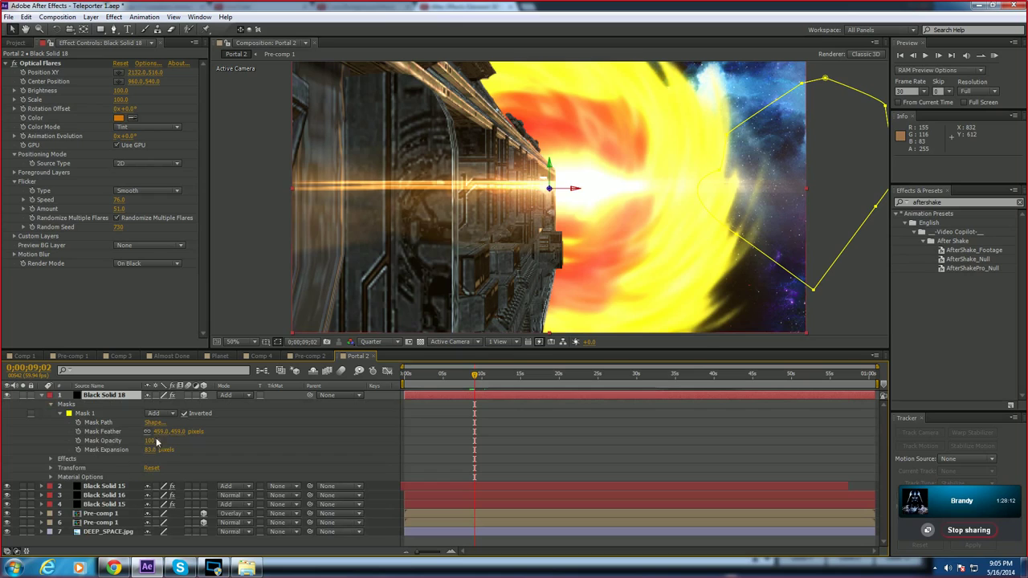
pyautogui.click(58, 414)
pyautogui.click(51, 432)
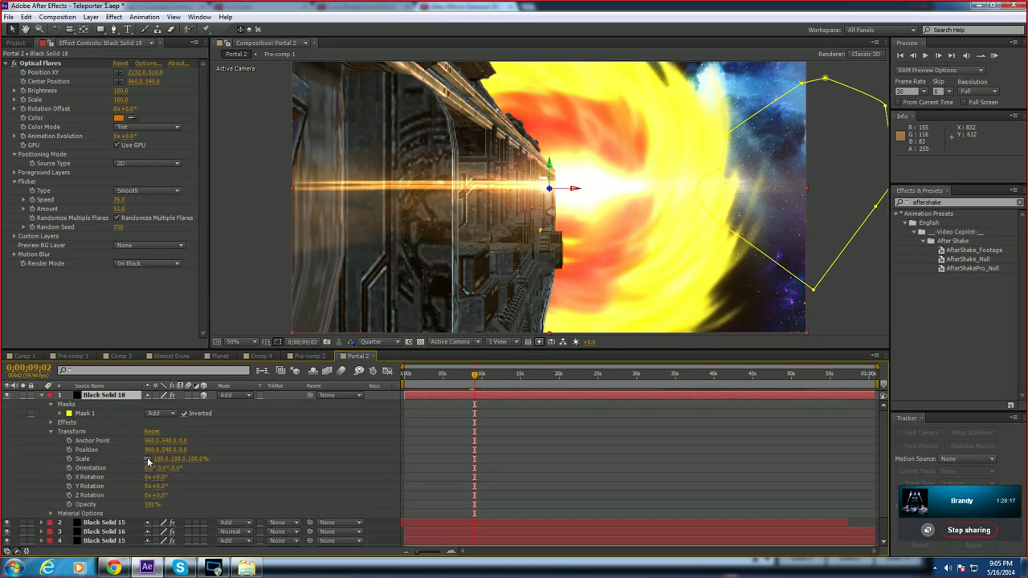
# Step: Try scaling Black Solid 18 up to 116%, and undo the scale change
pyautogui.click(70, 458)
pyautogui.moveTo(158, 458); pyautogui.dragTo(186, 460)
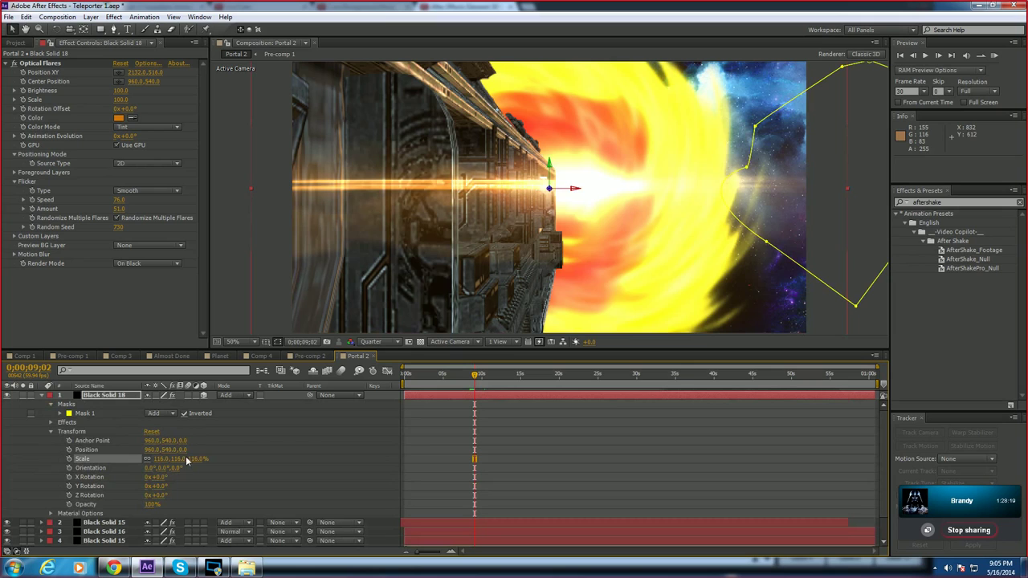
pyautogui.hotkey('ctrl', 'z')
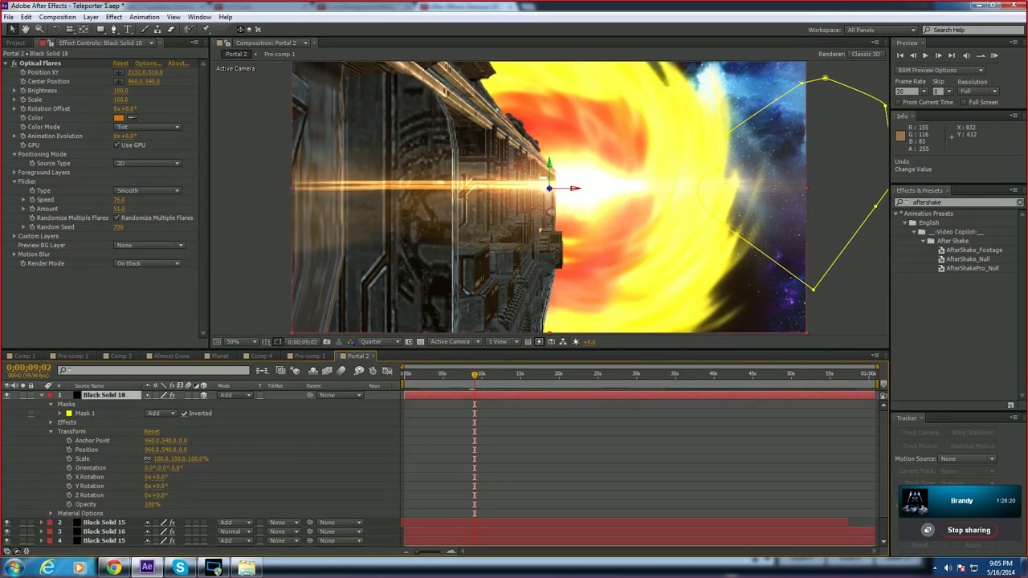
# Step: Try rotating Black Solid 18 about its X and Y axes, and undo the rotation changes
pyautogui.click(69, 486)
pyautogui.moveTo(157, 486)
pyautogui.mouseDown()
pyautogui.moveTo(168, 485)
pyautogui.moveTo(155, 496)
pyautogui.moveTo(168, 496)
pyautogui.moveTo(166, 477)
pyautogui.moveTo(157, 478)
pyautogui.moveTo(171, 475)
pyautogui.mouseUp()
pyautogui.hotkey('ctrl', 'z')
pyautogui.hotkey('ctrl', 'z')
pyautogui.hotkey('ctrl', 'z')
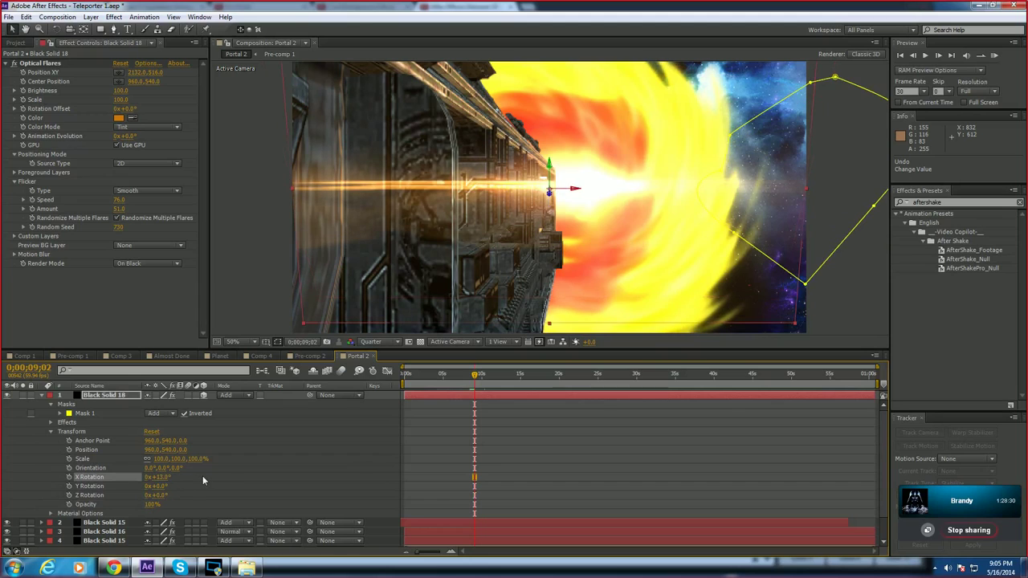
pyautogui.hotkey('ctrl', 'z')
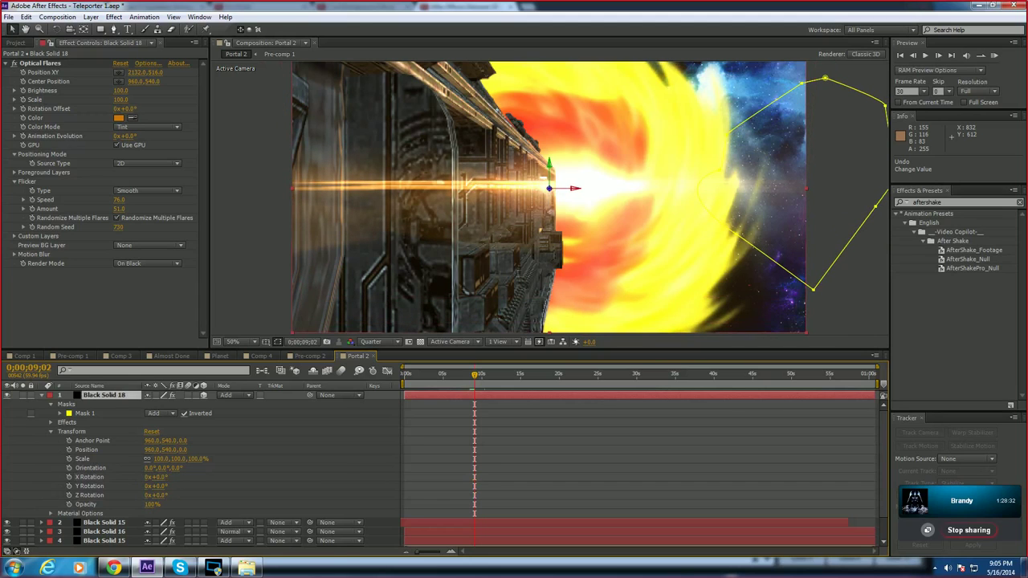
# Step: Set the Y orientation of Black Solid 18 to 294°, turning the flare layer in 3D space
pyautogui.moveTo(163, 467)
pyautogui.mouseDown()
pyautogui.moveTo(174, 468)
pyautogui.moveTo(126, 473)
pyautogui.moveTo(155, 468)
pyautogui.mouseUp()
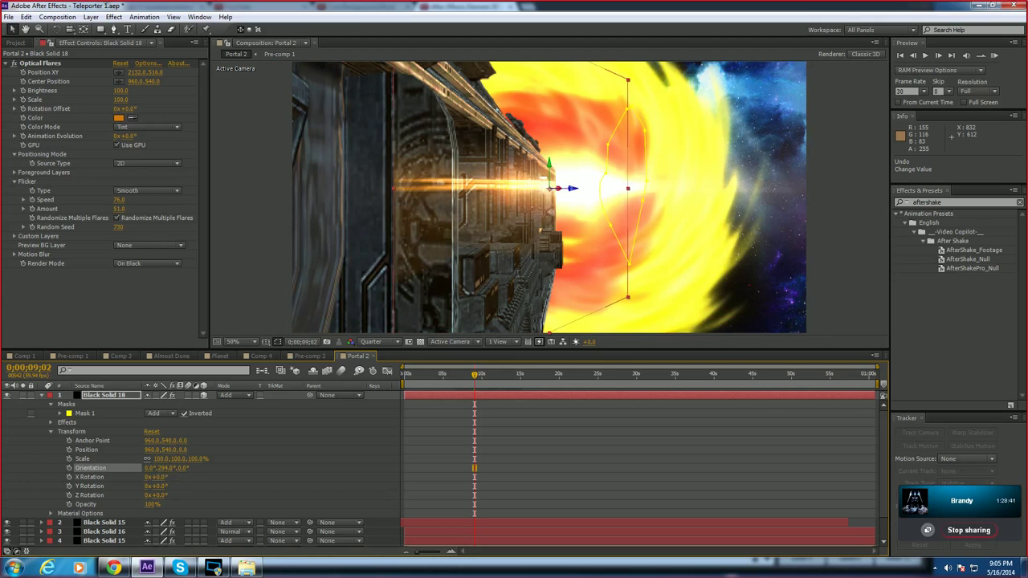
# Step: Move Black Solid 18 to about 705, 582 so the flare crosses the ship wall, and preview the playback
pyautogui.moveTo(584, 203); pyautogui.dragTo(523, 214)
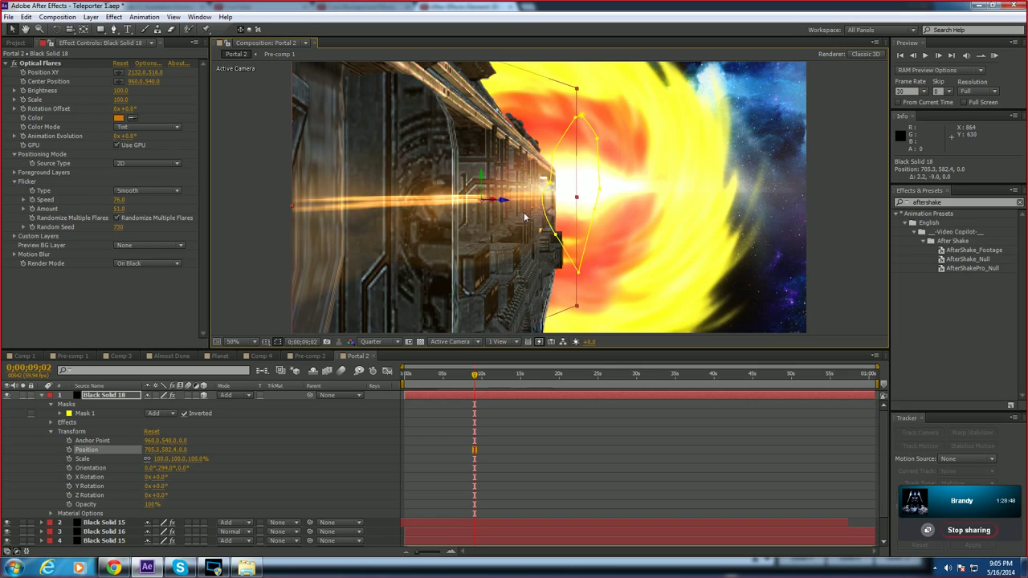
pyautogui.click(868, 196)
pyautogui.press('space')
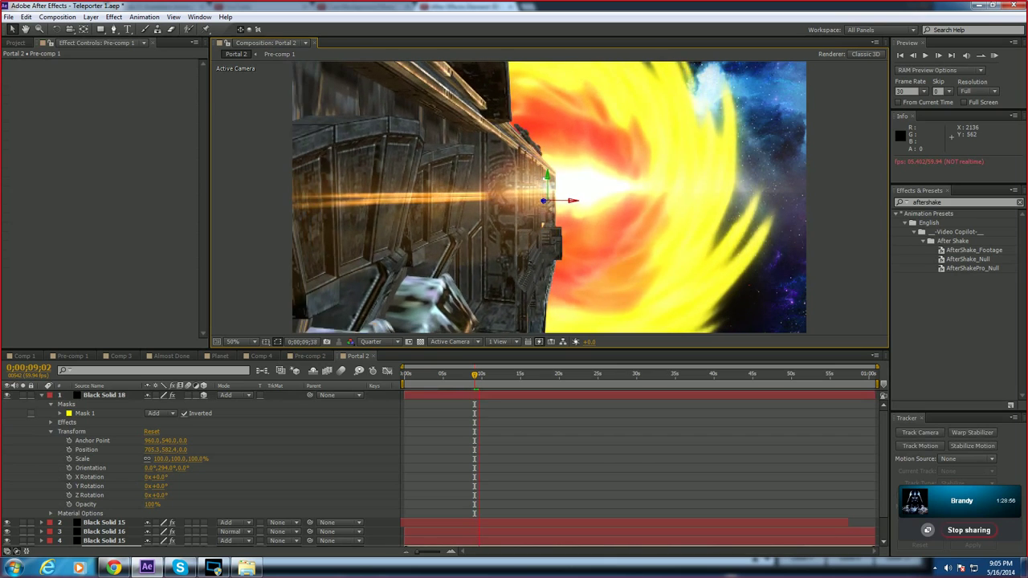
pyautogui.press('space')
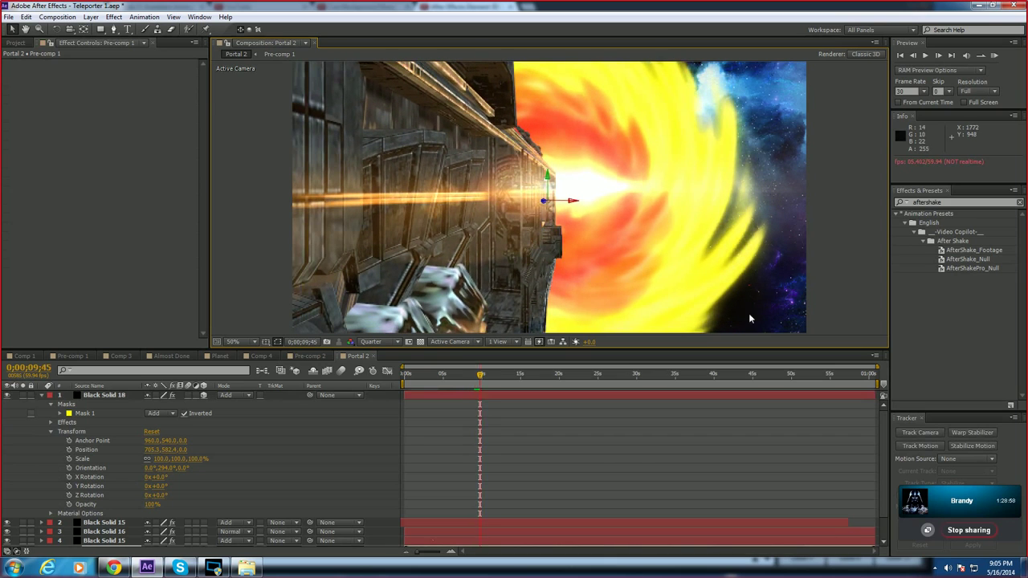
# Step: Set the Y orientation of Black Solid 18 to 291° and move the layer to about 648, 568
pyautogui.moveTo(165, 468); pyautogui.dragTo(172, 468)
pyautogui.moveTo(166, 468); pyautogui.dragTo(162, 467)
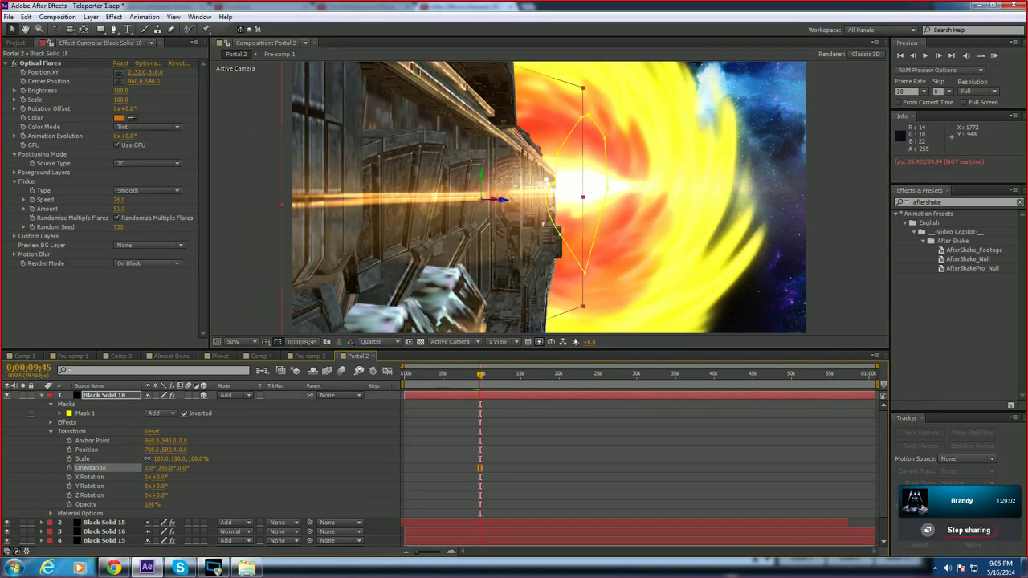
pyautogui.moveTo(539, 228)
pyautogui.mouseDown()
pyautogui.moveTo(525, 236)
pyautogui.moveTo(526, 227)
pyautogui.mouseUp()
pyautogui.click(838, 194)
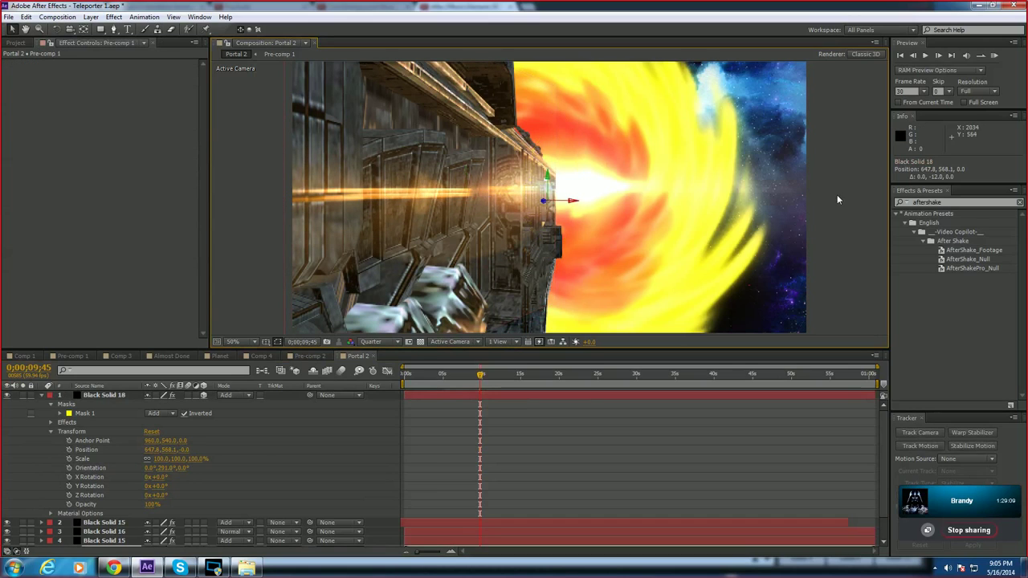
pyautogui.press(',')
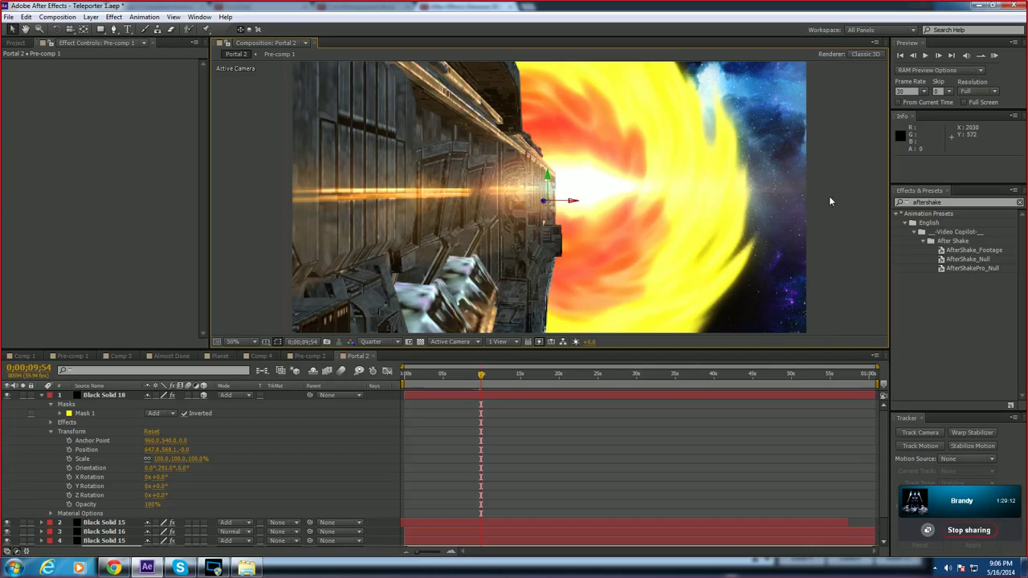
pyautogui.press('.')
# Step: Set the Optical Flares scale to 190 and its brightness to 90 on Black Solid 18
pyautogui.click(112, 397)
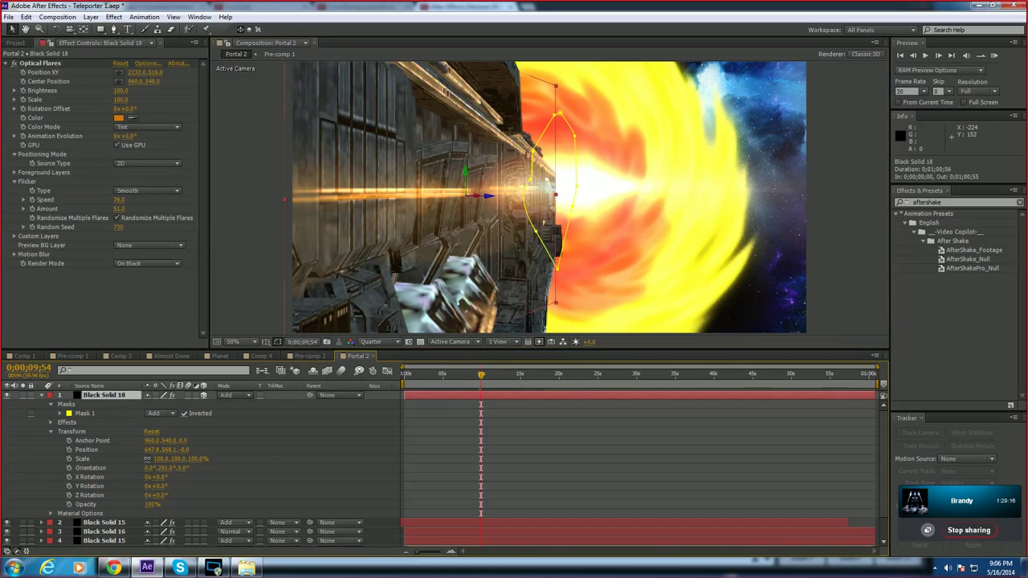
pyautogui.moveTo(120, 99); pyautogui.dragTo(193, 100)
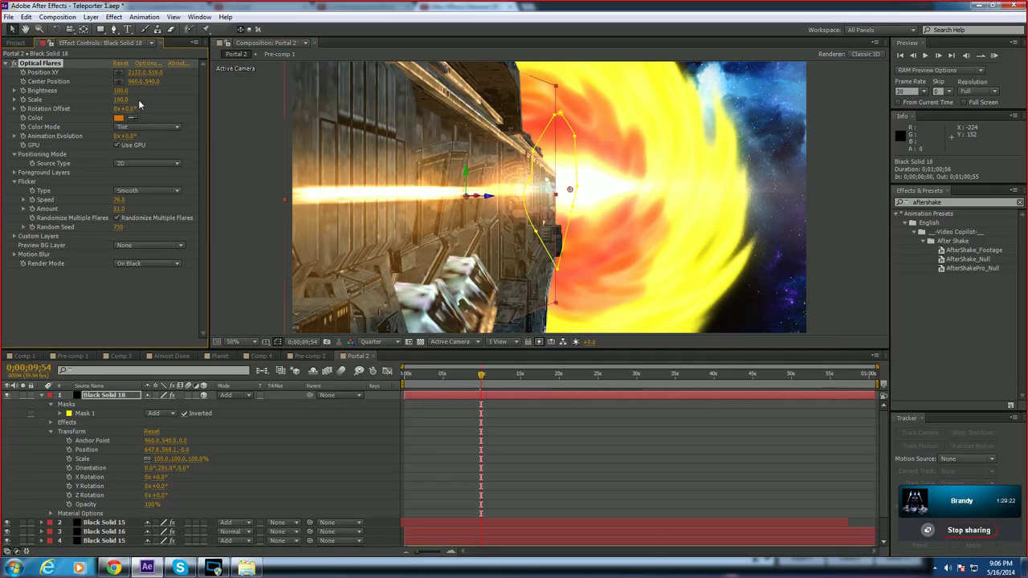
pyautogui.click(120, 90)
pyautogui.write('50')
pyautogui.press('Return')
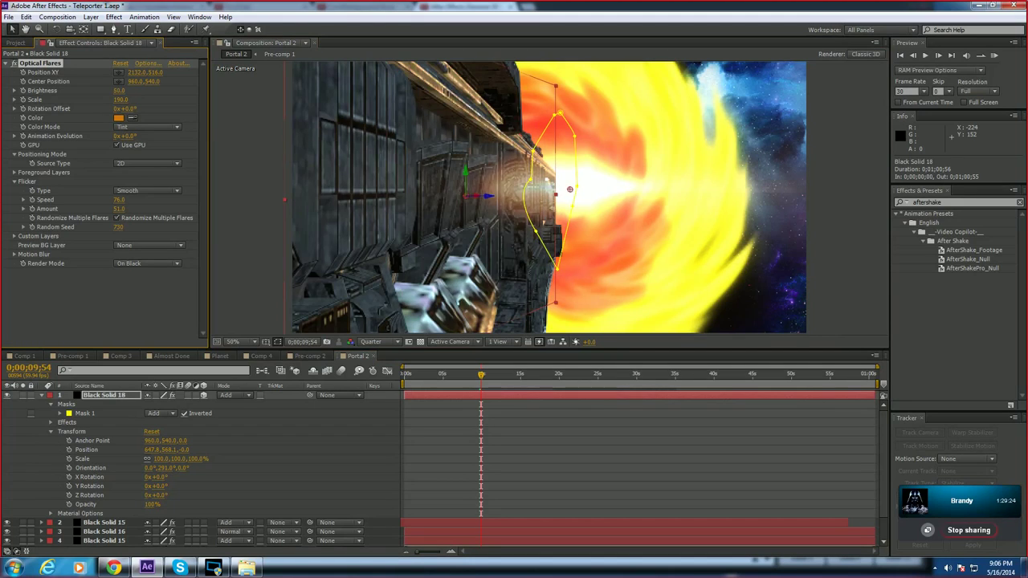
pyautogui.moveTo(119, 90)
pyautogui.mouseDown()
pyautogui.moveTo(78, 90)
pyautogui.moveTo(176, 90)
pyautogui.mouseUp()
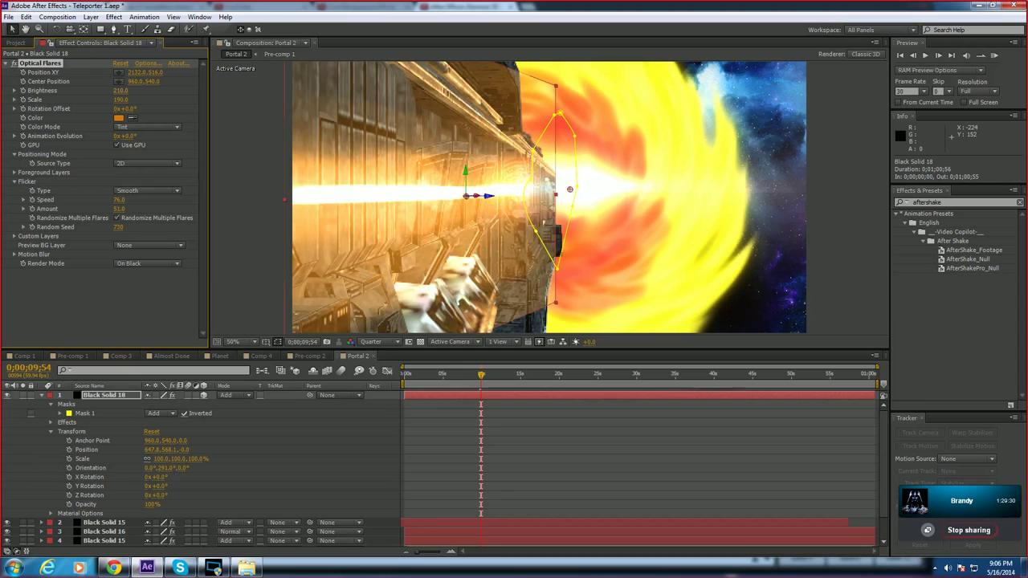
pyautogui.hotkey('ctrl', 'z')
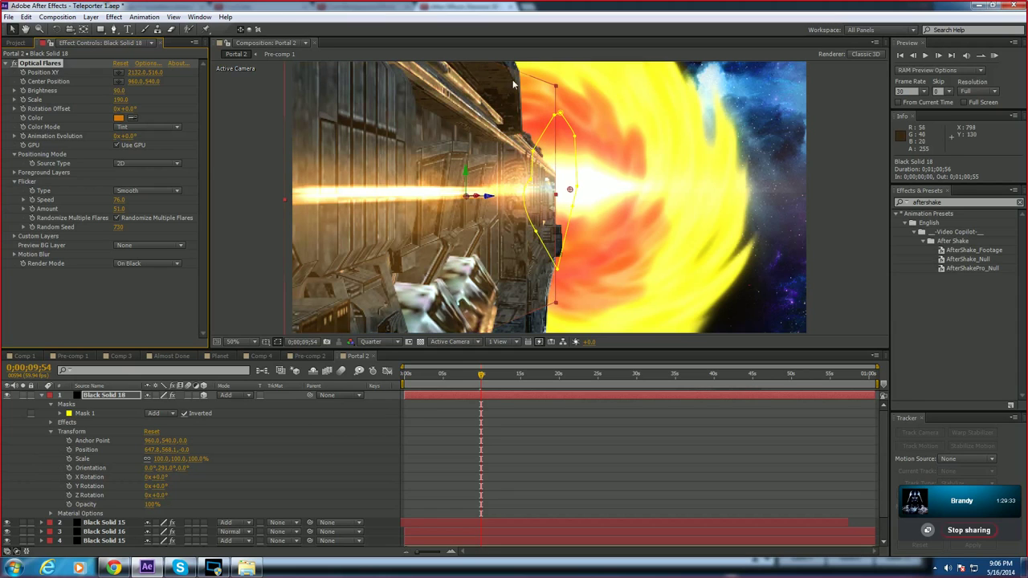
# Step: Stretch the Black Solid 18 layer to about 111% wide and 144% high
pyautogui.scroll(-1, 517, 82)
pyautogui.moveTo(553, 143); pyautogui.dragTo(559, 125)
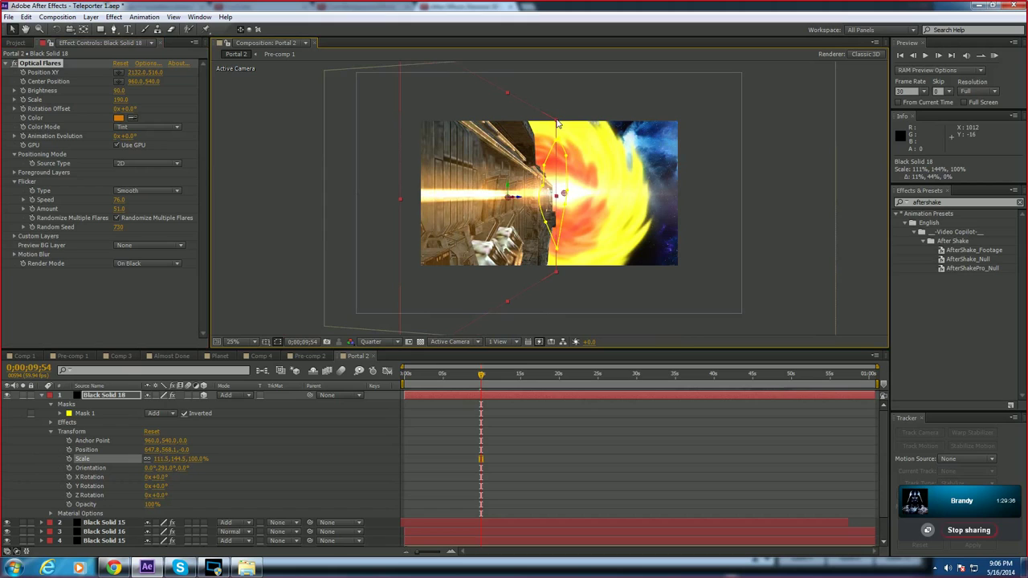
pyautogui.click(763, 126)
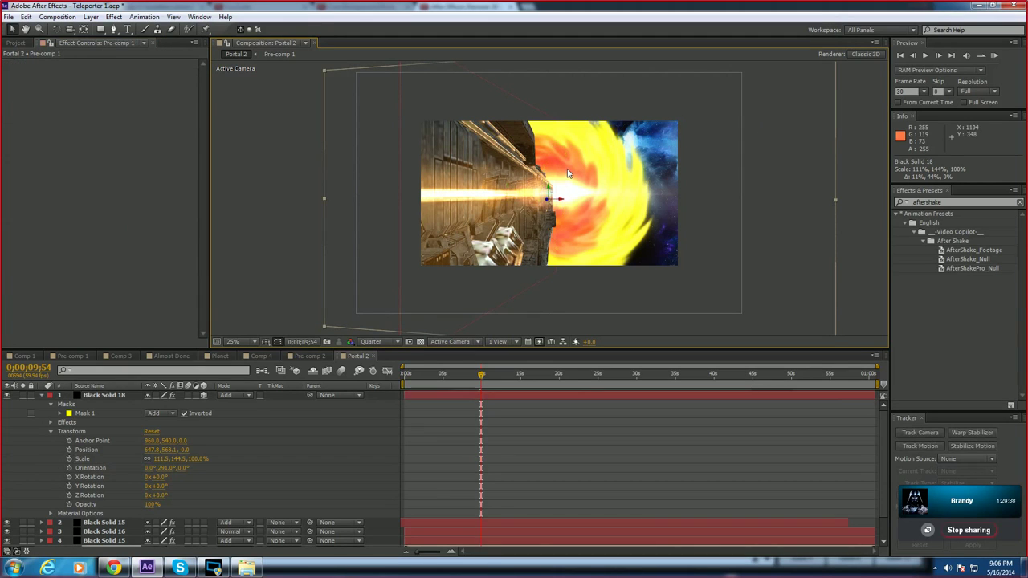
pyautogui.press('.')
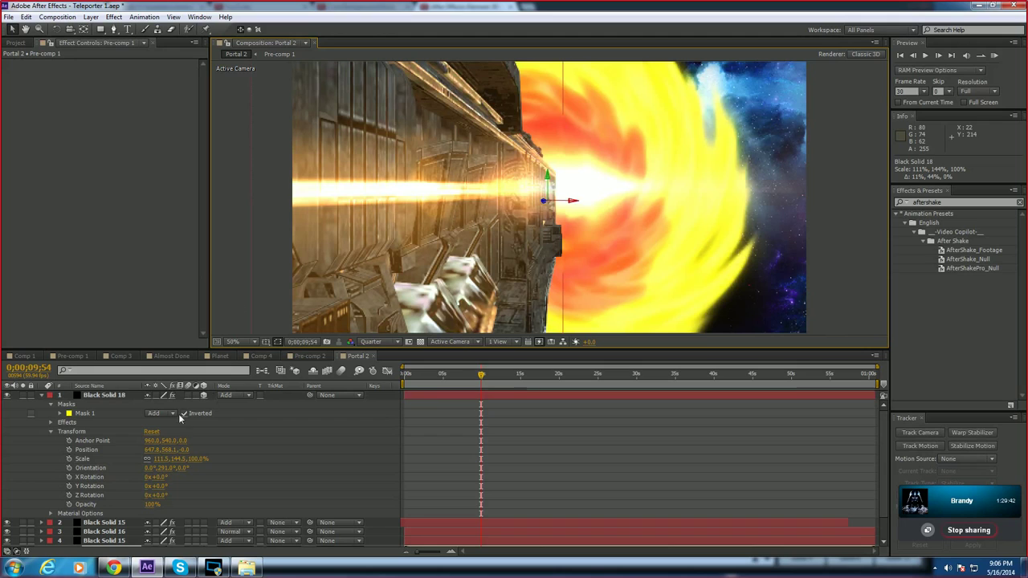
# Step: Try an Optical Flares scale of 120 on Black Solid 18
pyautogui.click(86, 395)
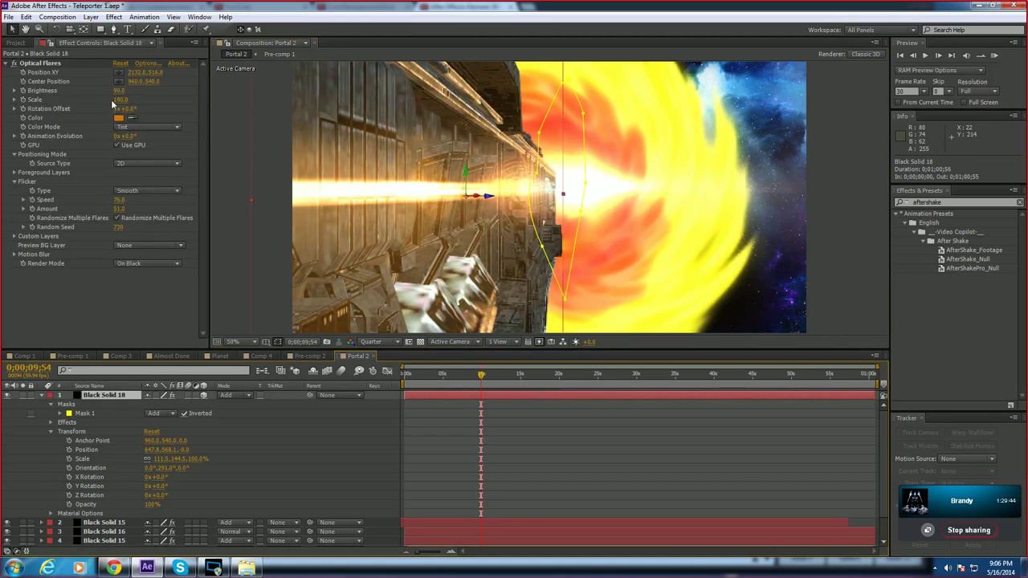
pyautogui.moveTo(119, 99); pyautogui.dragTo(112, 105)
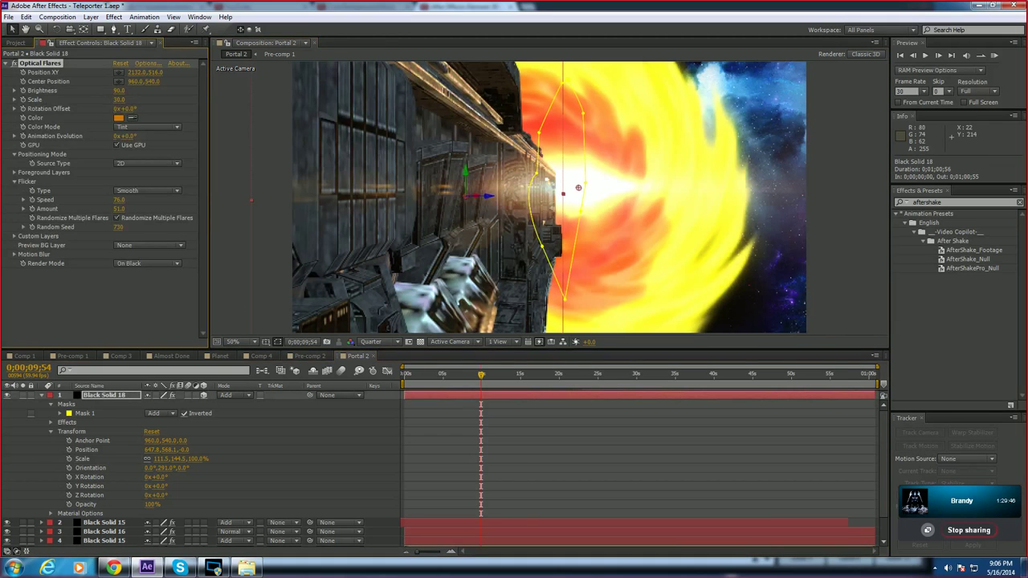
pyautogui.click(120, 99)
pyautogui.write('120')
pyautogui.press('Return')
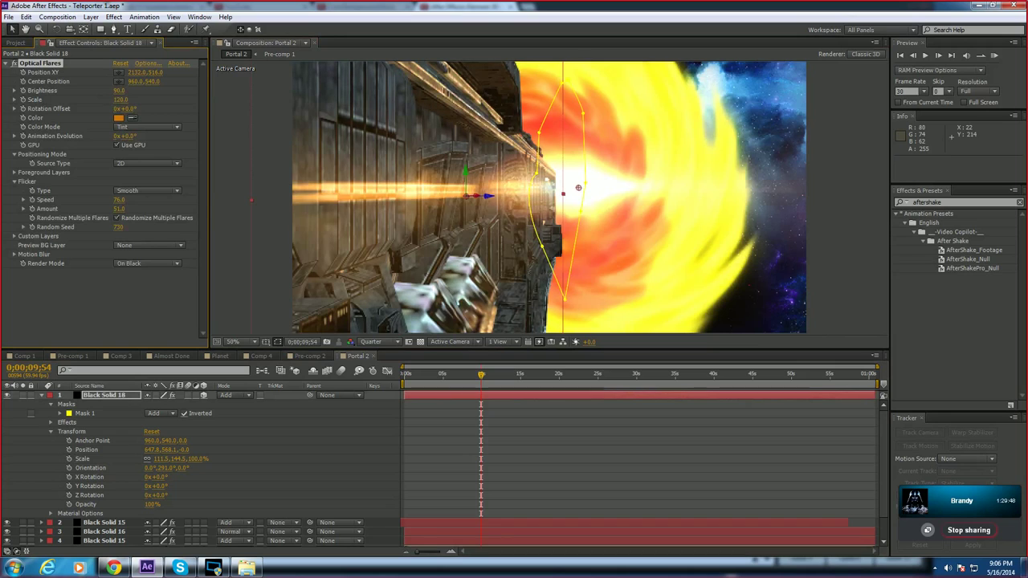
# Step: Set the Optical Flares scale on Black Solid 18 to 150
pyautogui.click(120, 100)
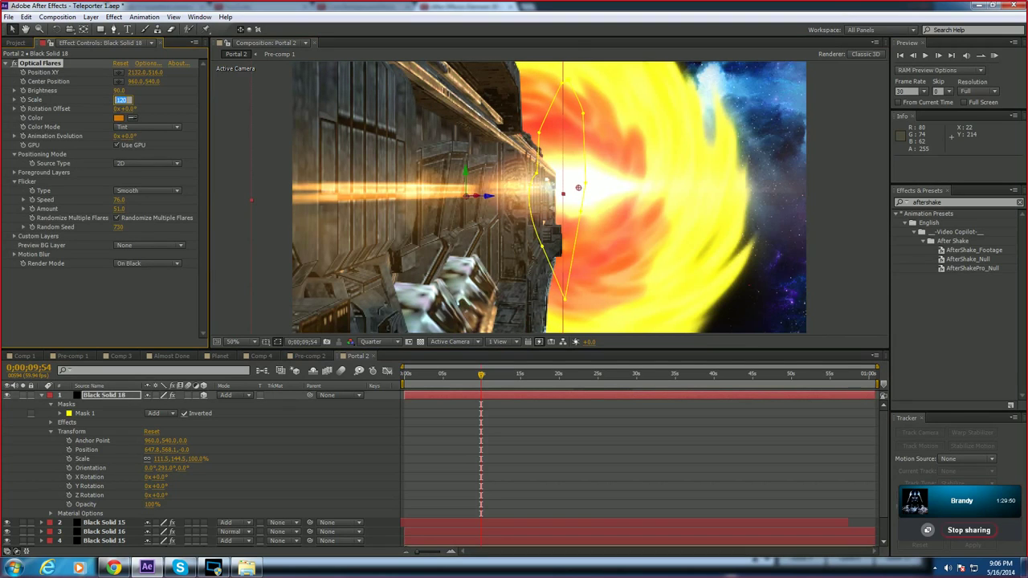
pyautogui.write('150')
pyautogui.press('Return')
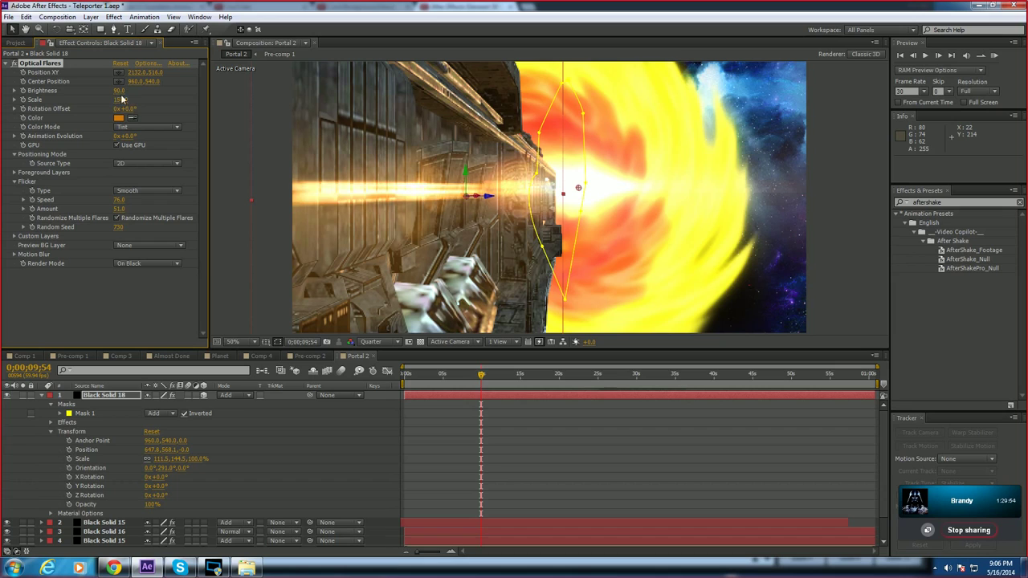
pyautogui.hotkey('ctrl', 'z')
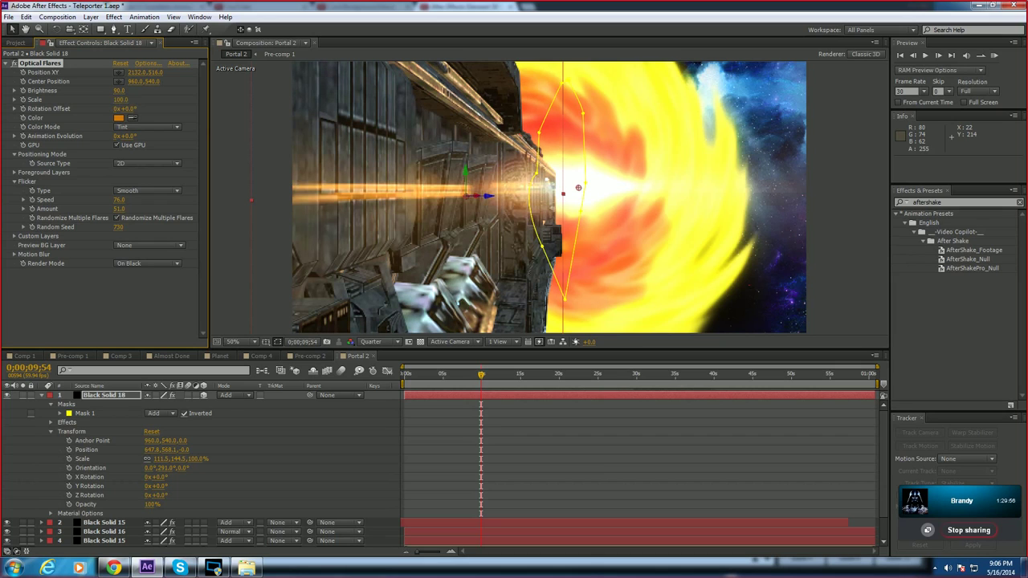
pyautogui.click(122, 100)
pyautogui.write('150')
pyautogui.press('Return')
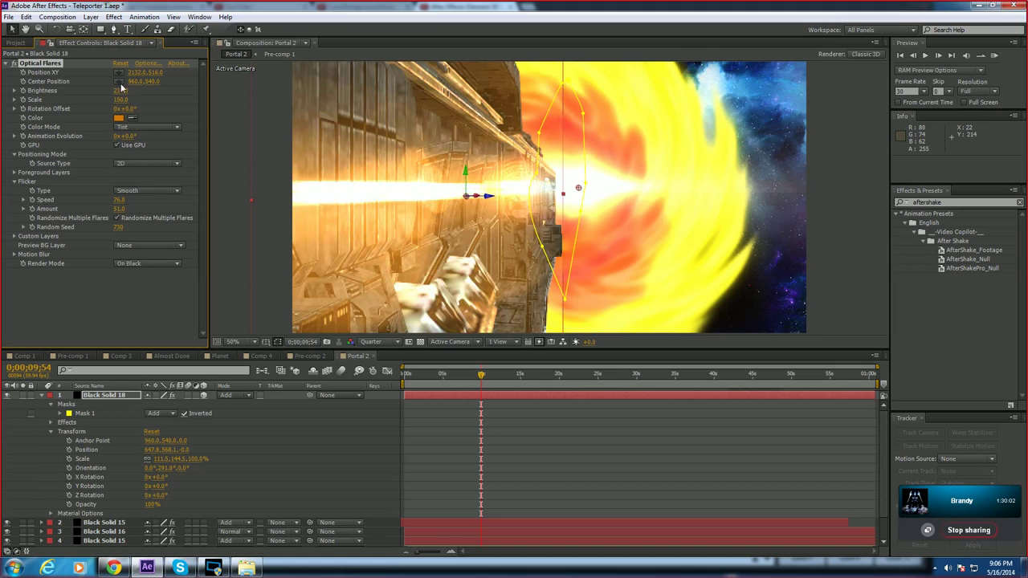
pyautogui.press(',')
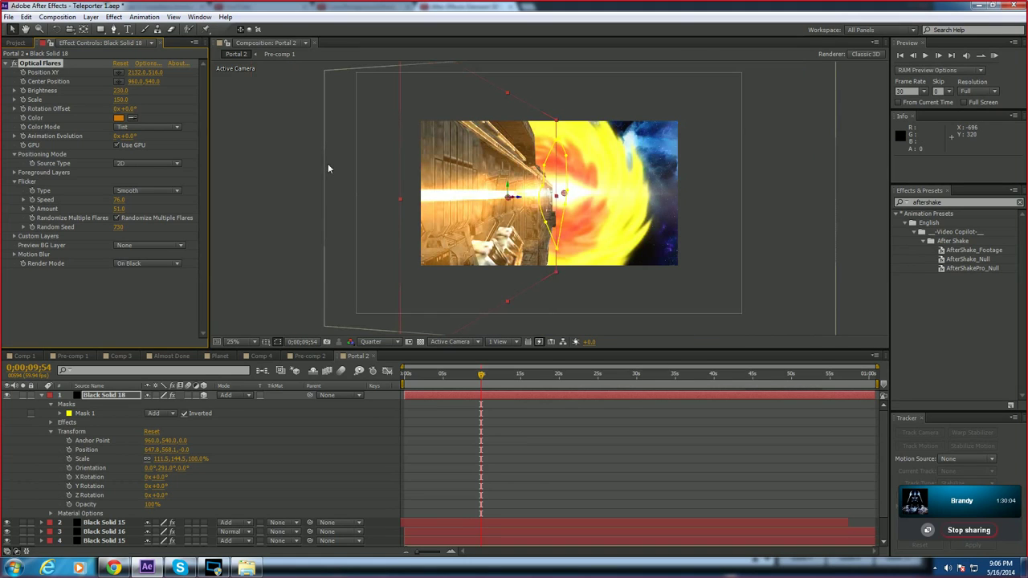
pyautogui.press('.')
pyautogui.press('.')
pyautogui.press('.')
pyautogui.press('.')
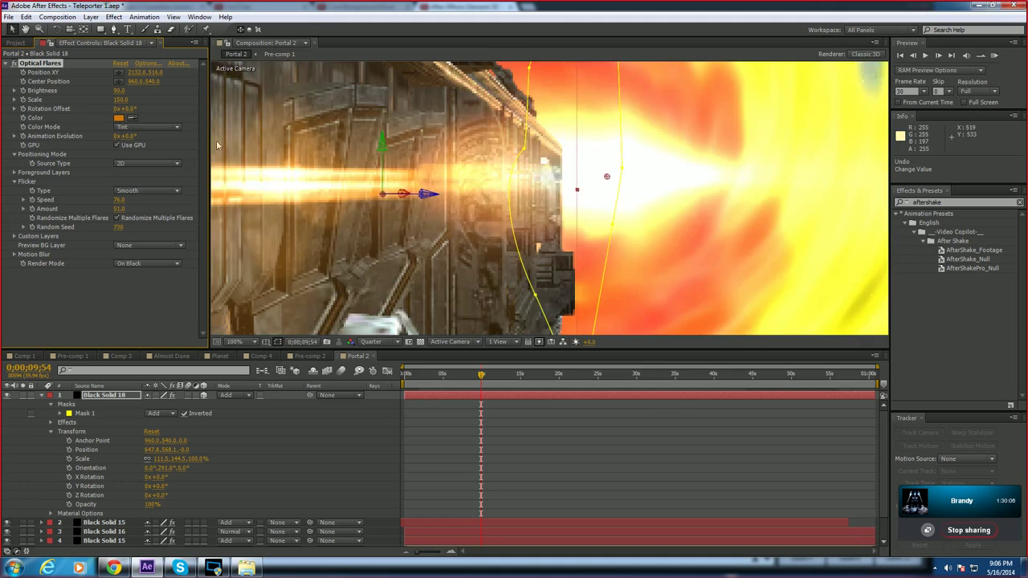
pyautogui.press(',')
pyautogui.press(',')
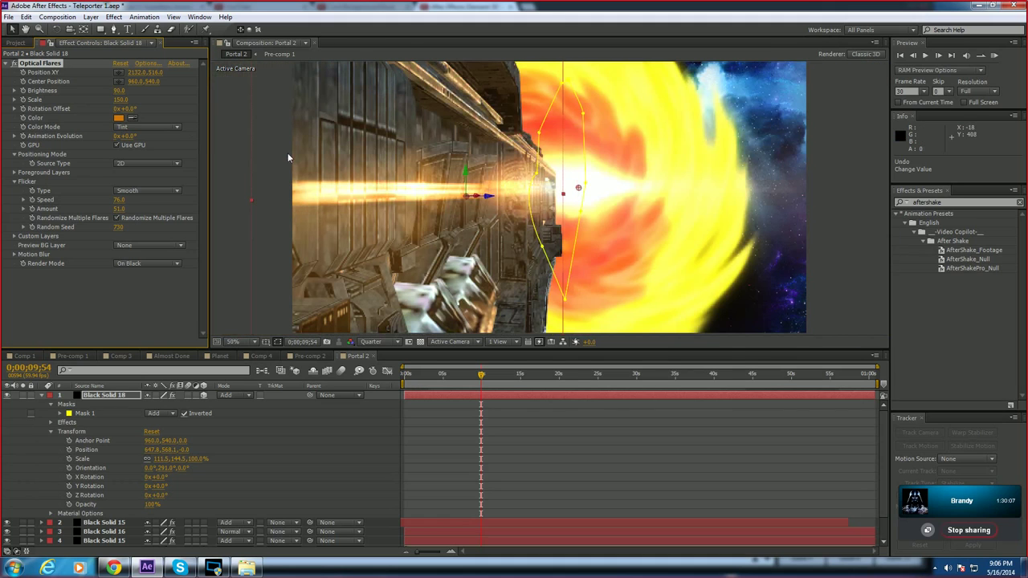
# Step: Try to animate the Optical Flares scale with a wiggle expression using the values 5 and 10
pyautogui.keyDown('alt'); pyautogui.click(23, 100); pyautogui.keyUp('alt')
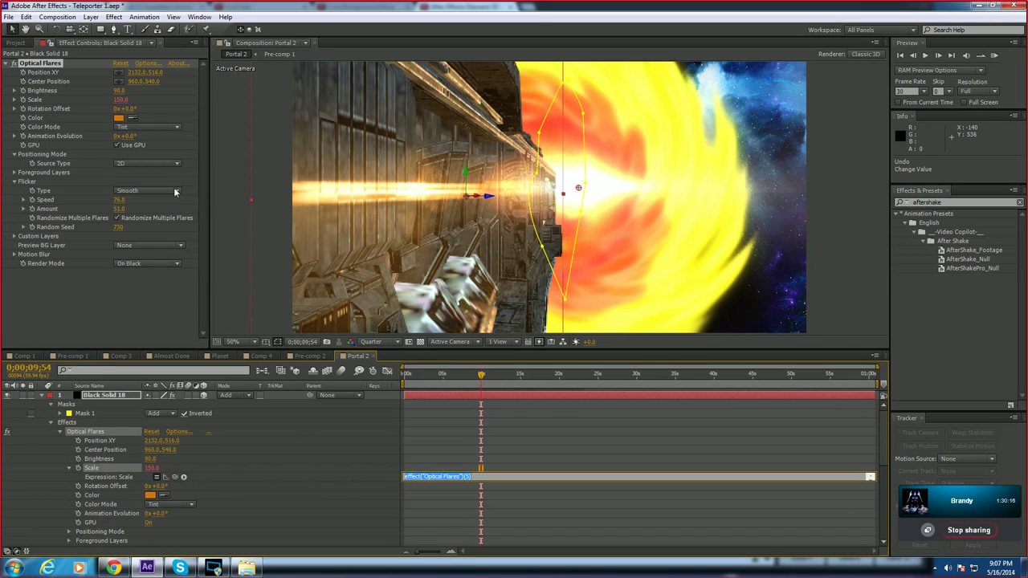
pyautogui.write('wiggle')
pyautogui.write('(5,10)')
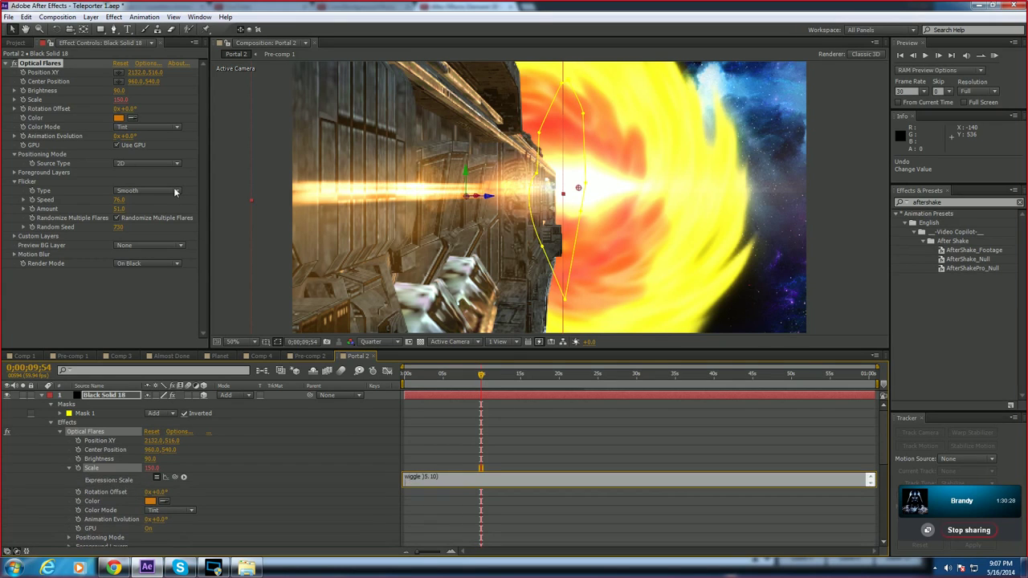
pyautogui.click(355, 418)
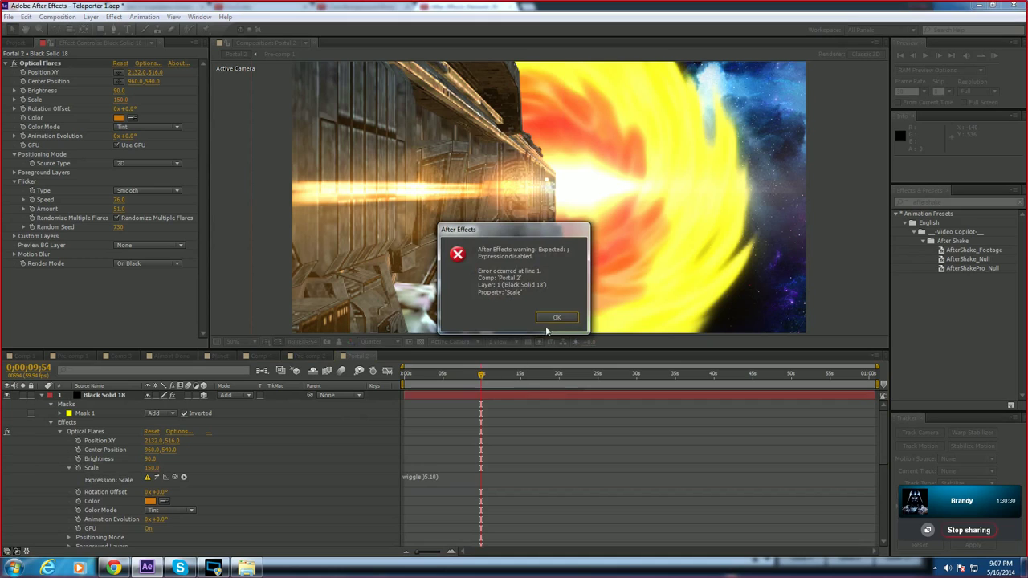
pyautogui.press('Return')
# Step: Delete the wiggle expression from the Optical Flares scale
pyautogui.click(433, 476)
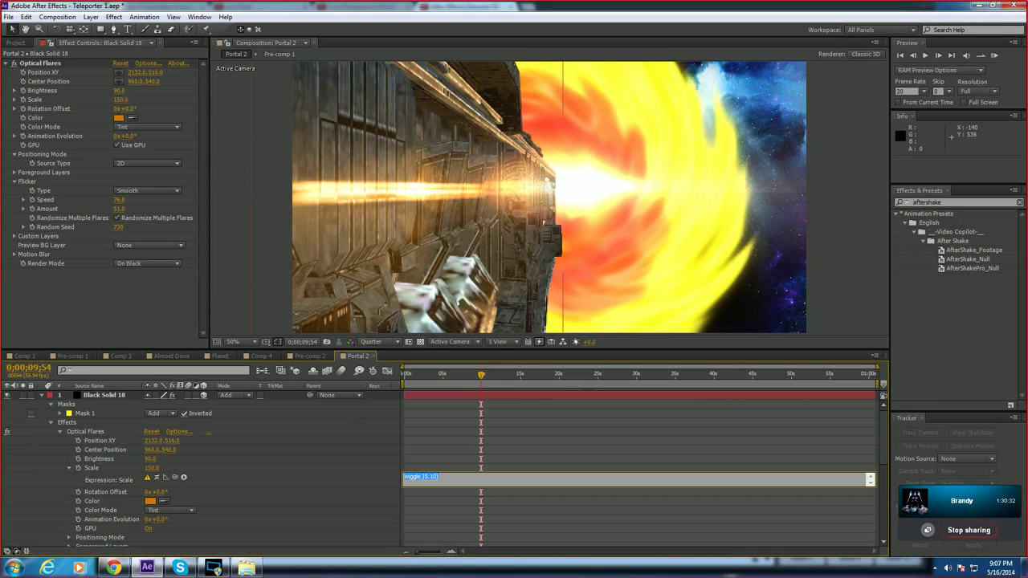
pyautogui.press('BackSpace')
pyautogui.press('Tab')
pyautogui.click(247, 480)
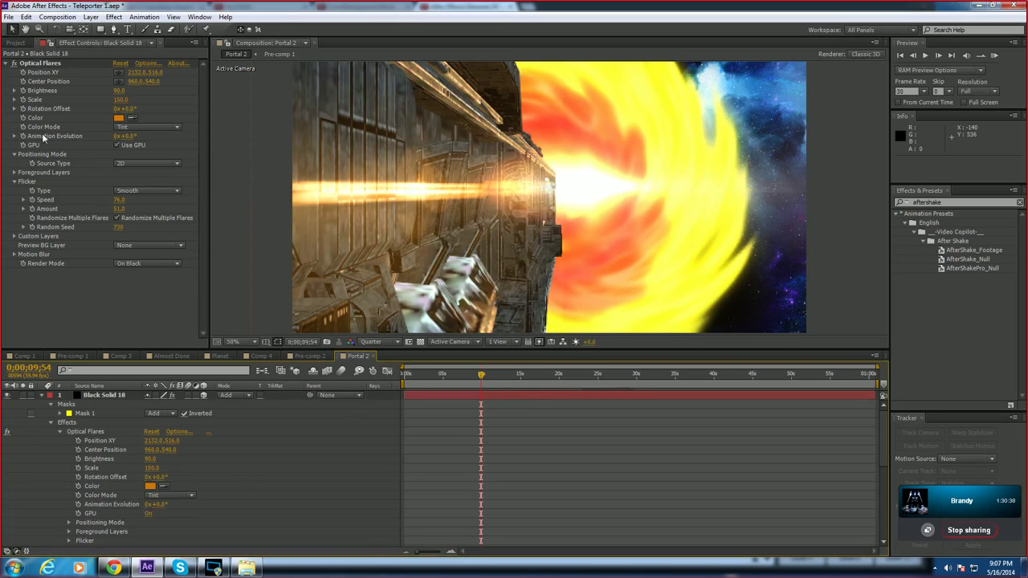
# Step: Try a new expression on the flare's scale, replacing "effect" in the default text with "Wiggle"
pyautogui.keyDown('alt'); pyautogui.click(23, 99); pyautogui.keyUp('alt')
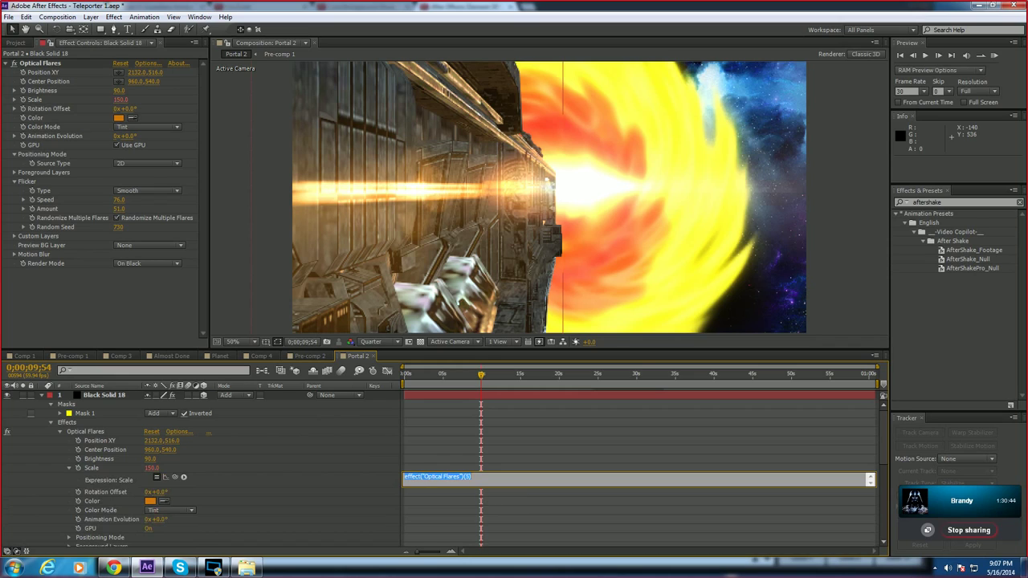
pyautogui.click(472, 476)
pyautogui.moveTo(408, 477); pyautogui.dragTo(419, 476)
pyautogui.press('BackSpace')
pyautogui.press('BackSpace')
pyautogui.write('Wiggle')
pyautogui.click(532, 448)
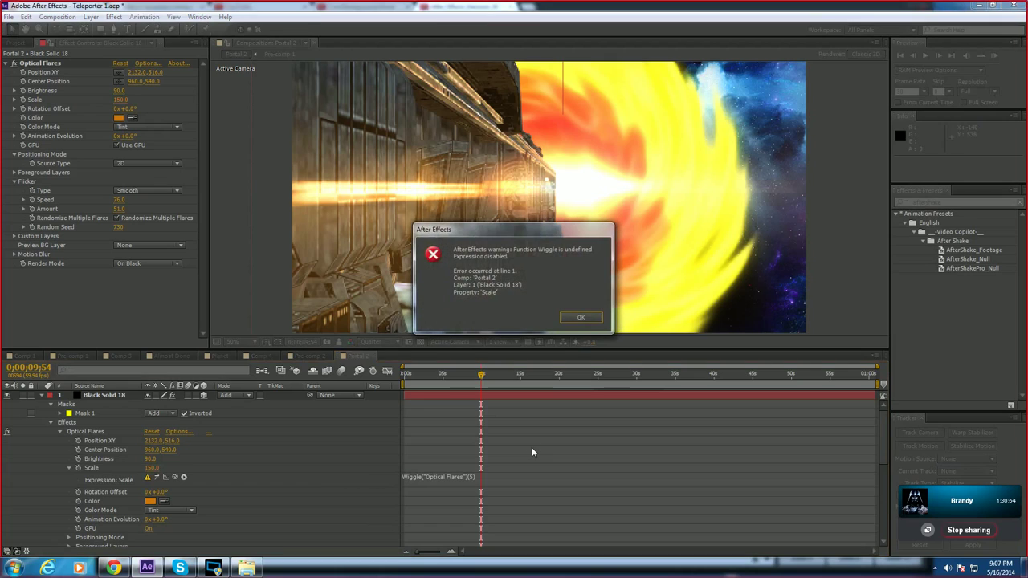
pyautogui.click(581, 318)
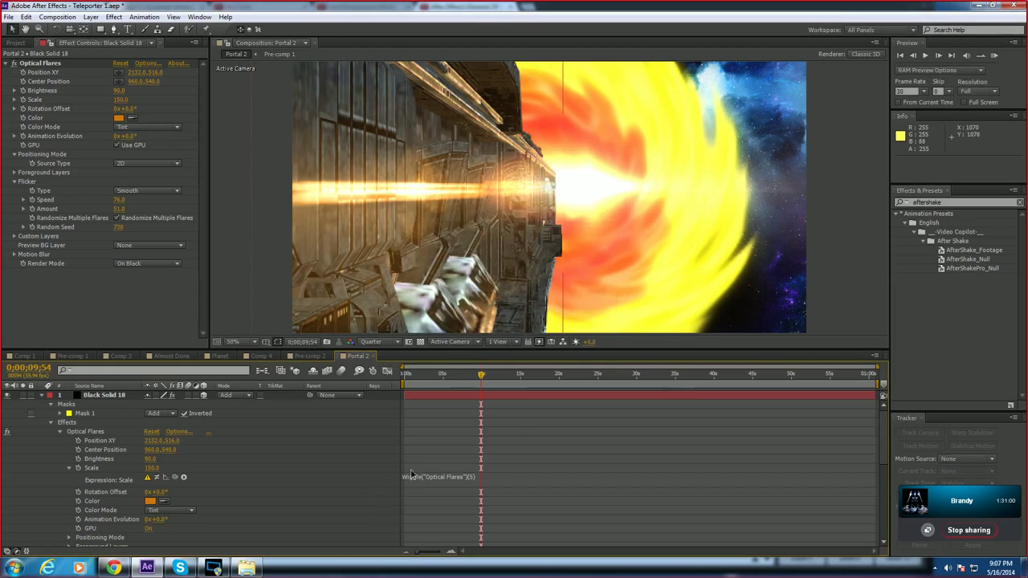
# Step: Review the error details of the Wiggle("Optical Flares")(5) expression and clear it from the flare's scale
pyautogui.click(148, 478)
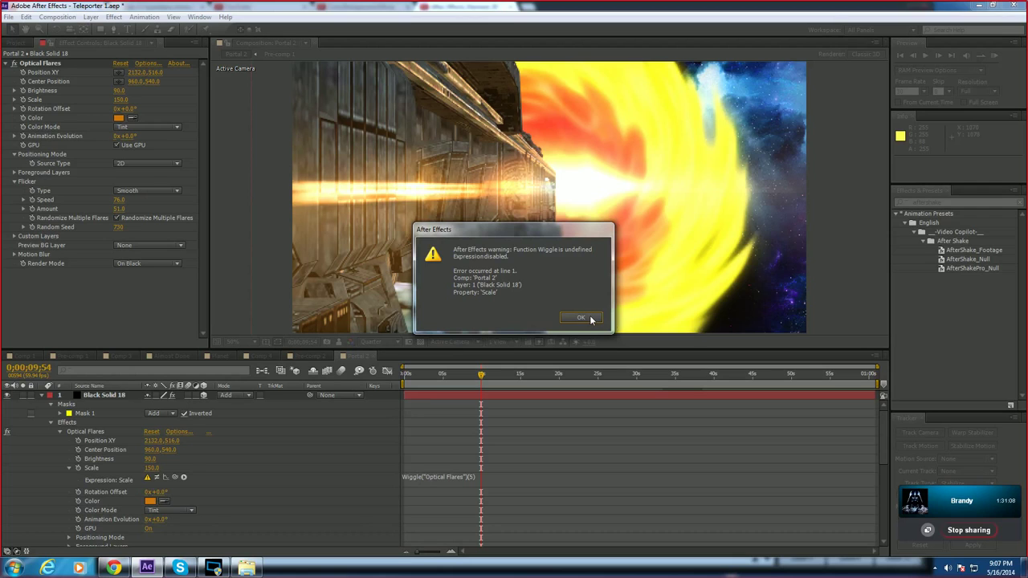
pyautogui.click(581, 318)
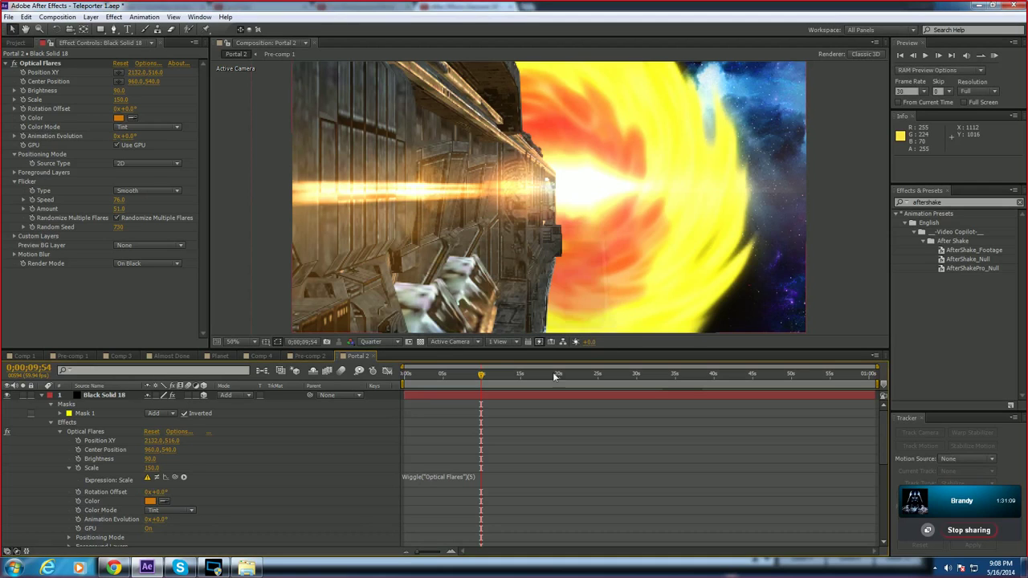
pyautogui.click(444, 478)
pyautogui.press('BackSpace')
pyautogui.click(315, 449)
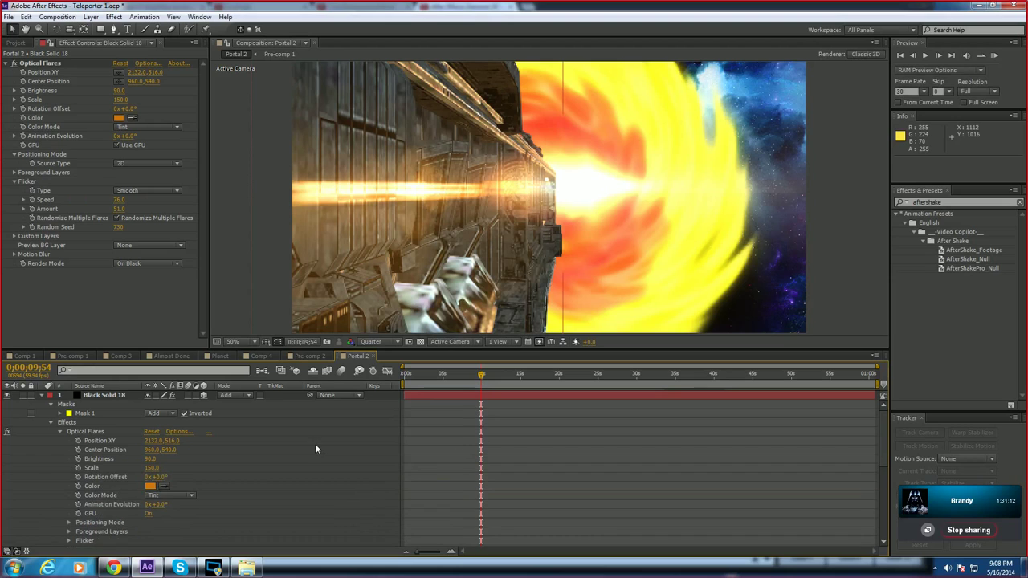
# Step: Start keyframing the Optical Flares scale at 0;00;04;30 and add a keyframe with scale 60 at 0;00;04;55
pyautogui.moveTo(481, 375); pyautogui.dragTo(452, 378)
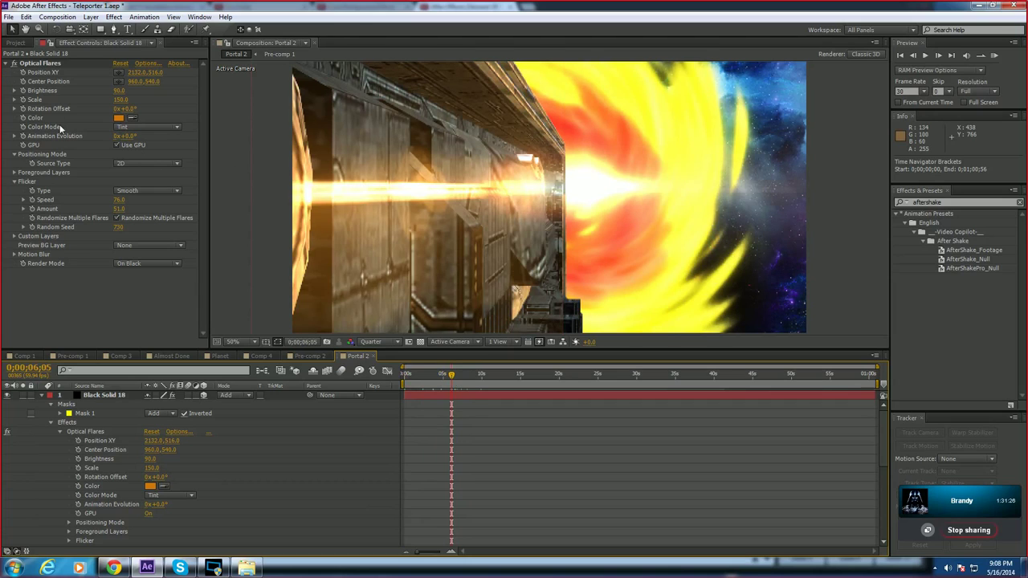
pyautogui.click(24, 100)
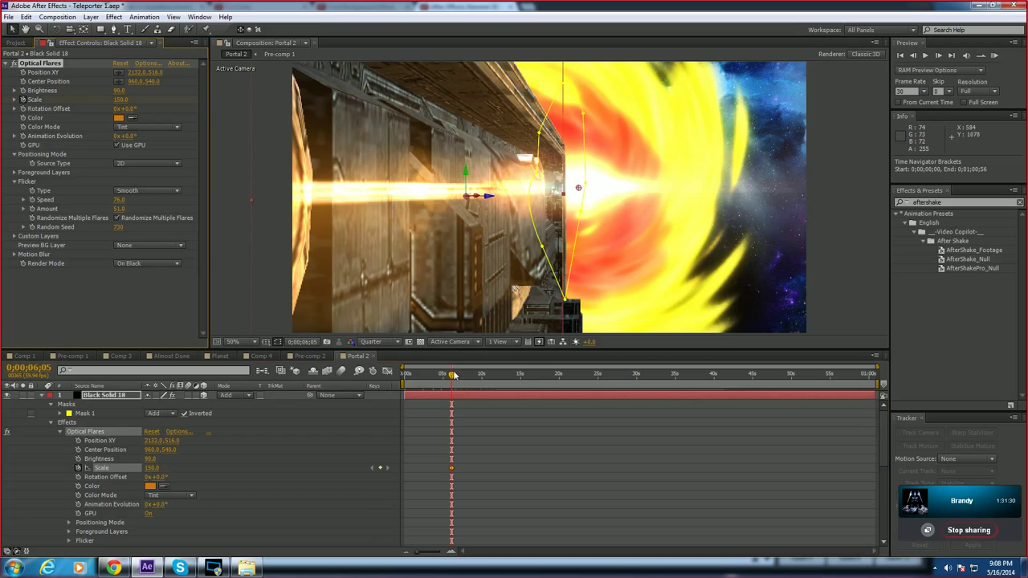
pyautogui.moveTo(452, 375); pyautogui.dragTo(444, 377)
pyautogui.moveTo(451, 468); pyautogui.dragTo(439, 467)
pyautogui.moveTo(444, 375); pyautogui.dragTo(443, 376)
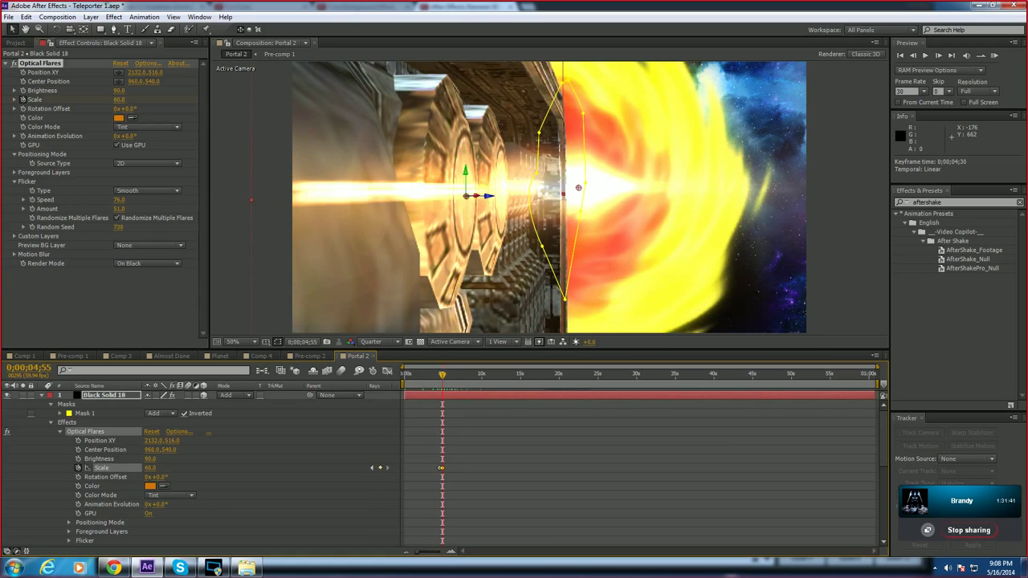
# Step: Add Optical Flares scale keyframes of 140 at 0;00;05;32, 20 at 0;00;06;18 and 170 at 0;00;06;59
pyautogui.moveTo(438, 375); pyautogui.dragTo(448, 375)
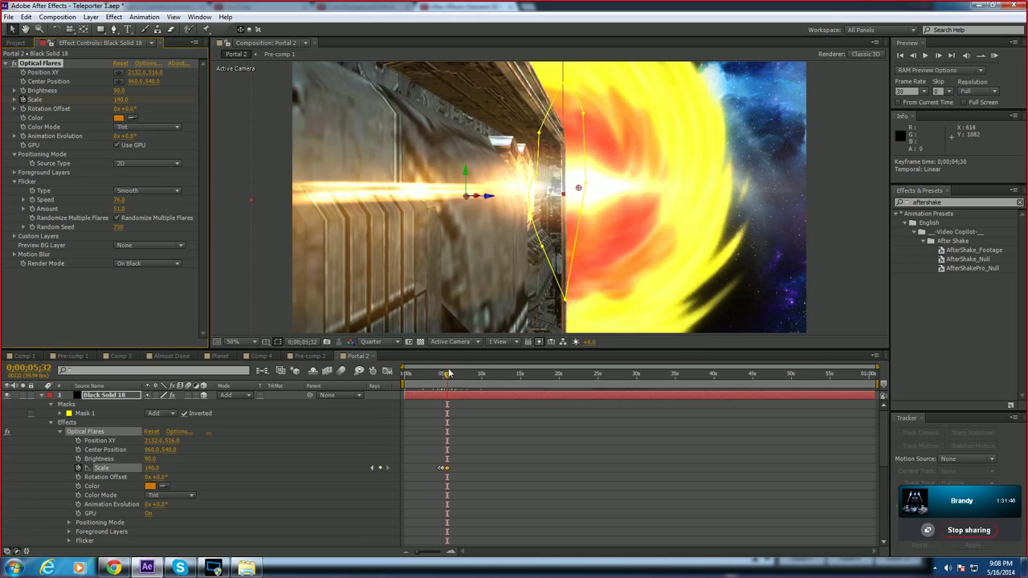
pyautogui.moveTo(447, 376); pyautogui.dragTo(455, 379)
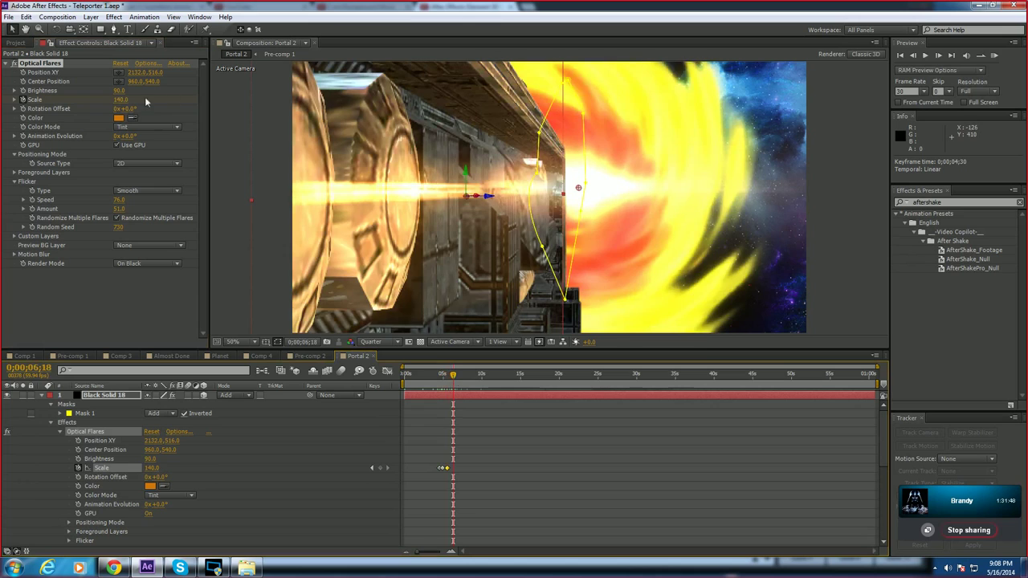
pyautogui.click(120, 99)
pyautogui.write('20')
pyautogui.press('Return')
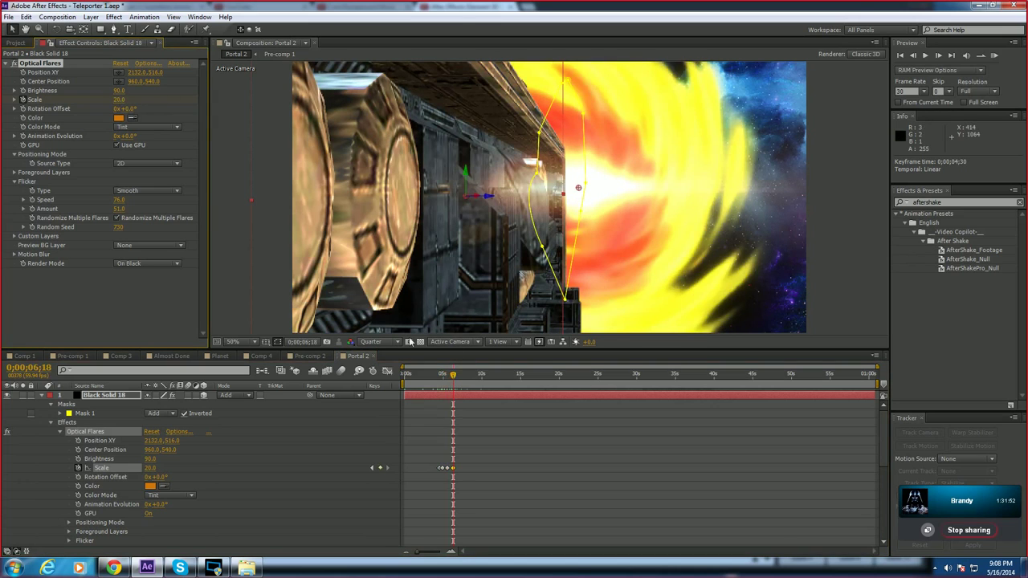
pyautogui.moveTo(454, 375); pyautogui.dragTo(459, 377)
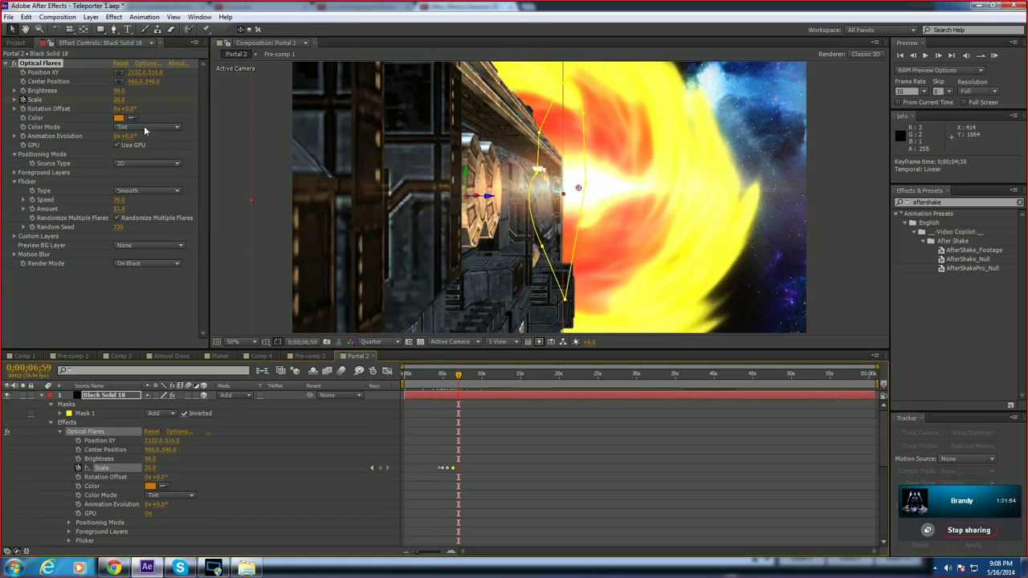
pyautogui.moveTo(119, 99); pyautogui.dragTo(200, 100)
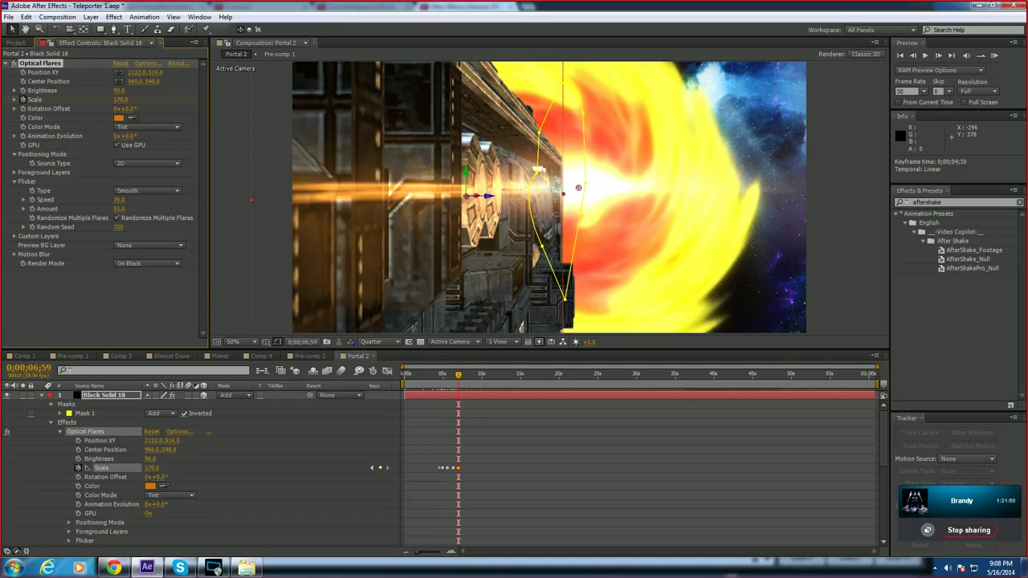
# Step: Play back the flare's scale animation from 0;00;04;38 to check the pulsing
pyautogui.moveTo(459, 379); pyautogui.dragTo(441, 384)
pyautogui.press('space')
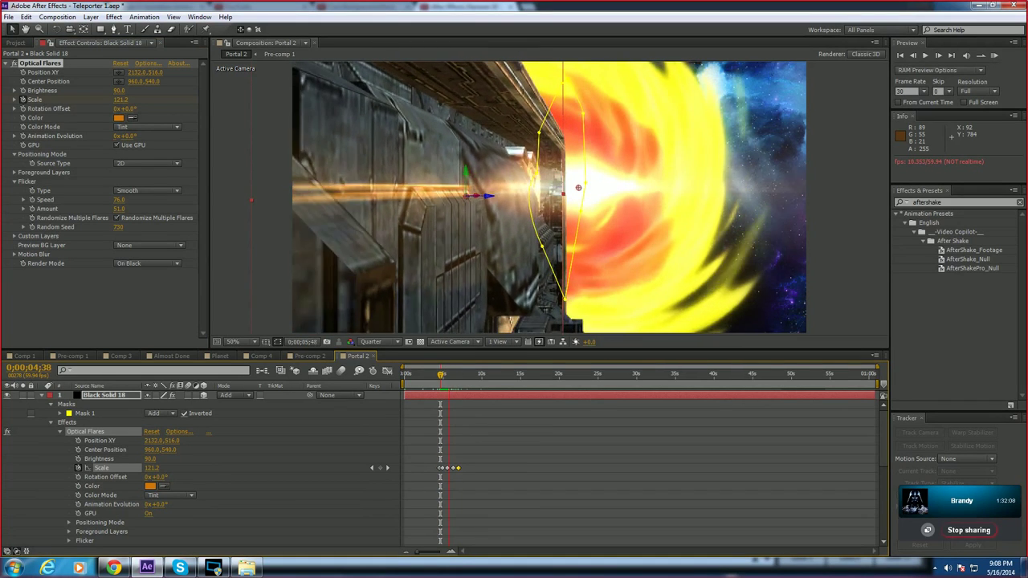
pyautogui.press('space')
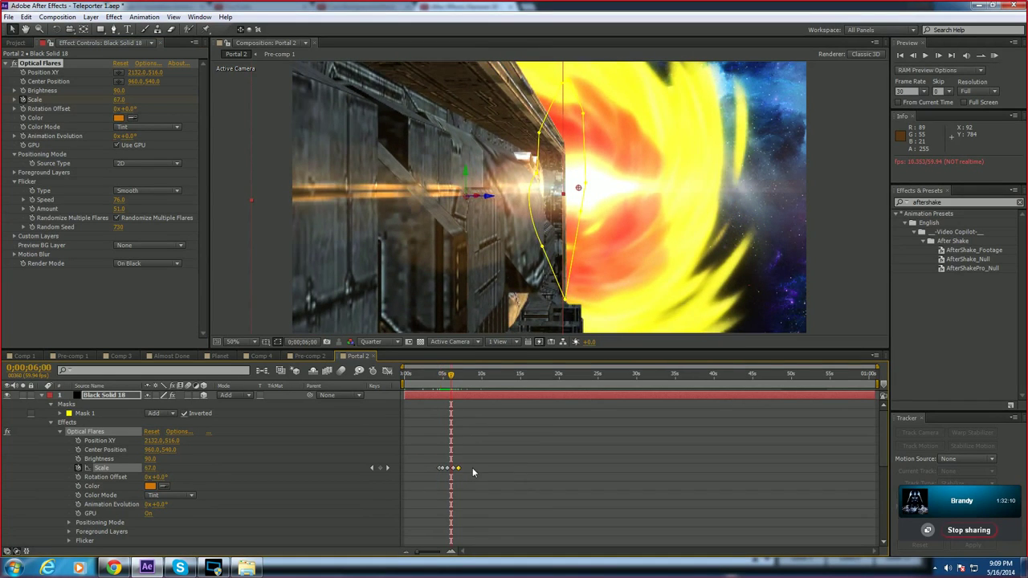
pyautogui.press('space')
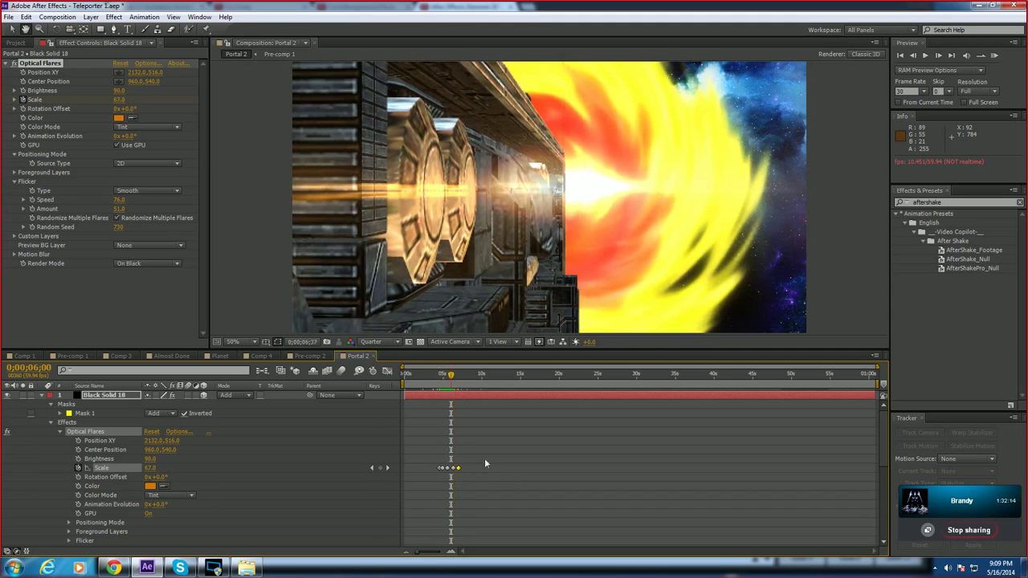
pyautogui.press('space')
# Step: Try to copy the flare's scale keyframes and paste them at 0;00;08;35
pyautogui.moveTo(471, 464); pyautogui.dragTo(429, 475)
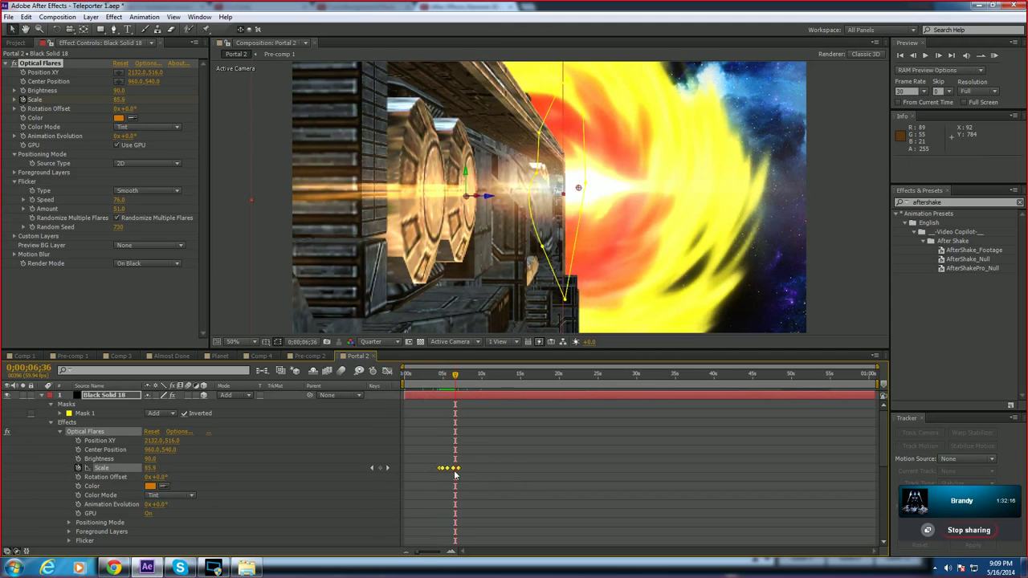
pyautogui.rightClick(451, 473)
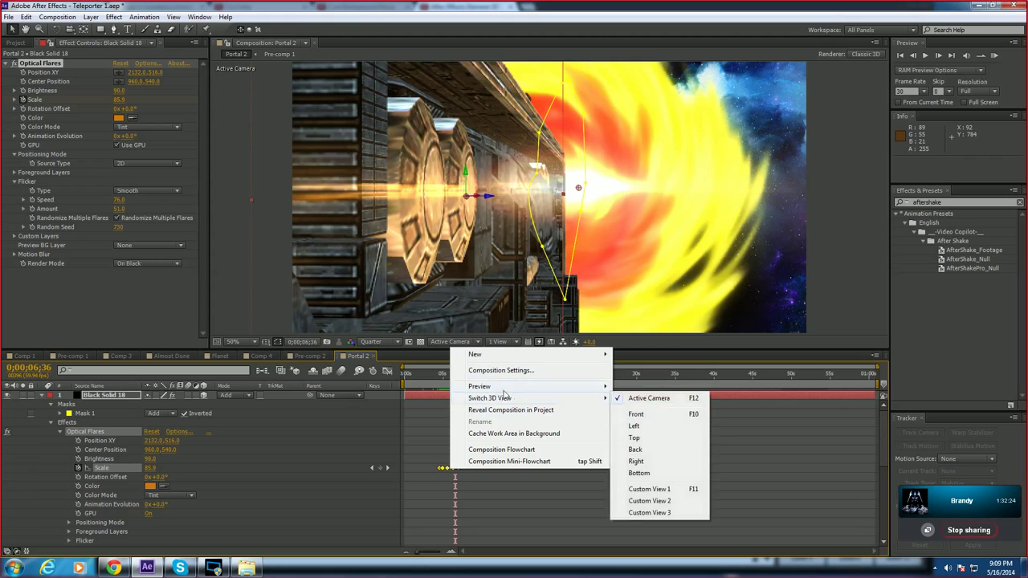
pyautogui.click(426, 461)
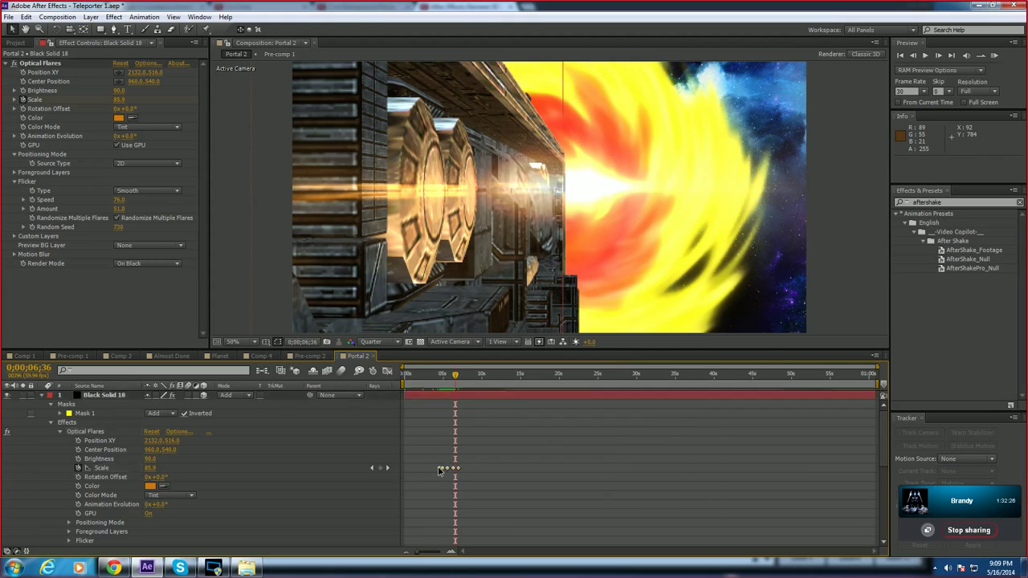
pyautogui.click(440, 469)
pyautogui.rightClick(444, 469)
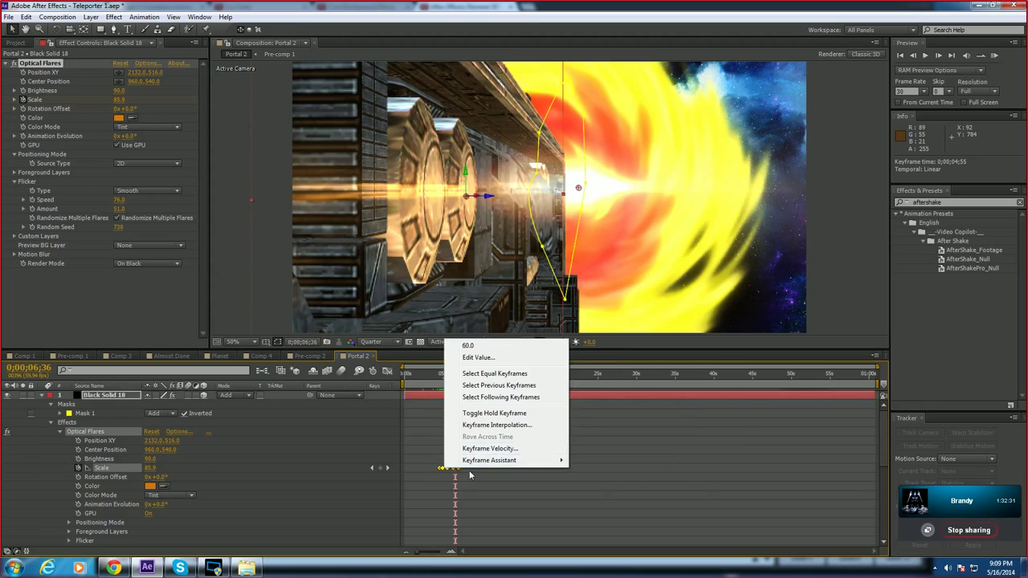
pyautogui.click(469, 471)
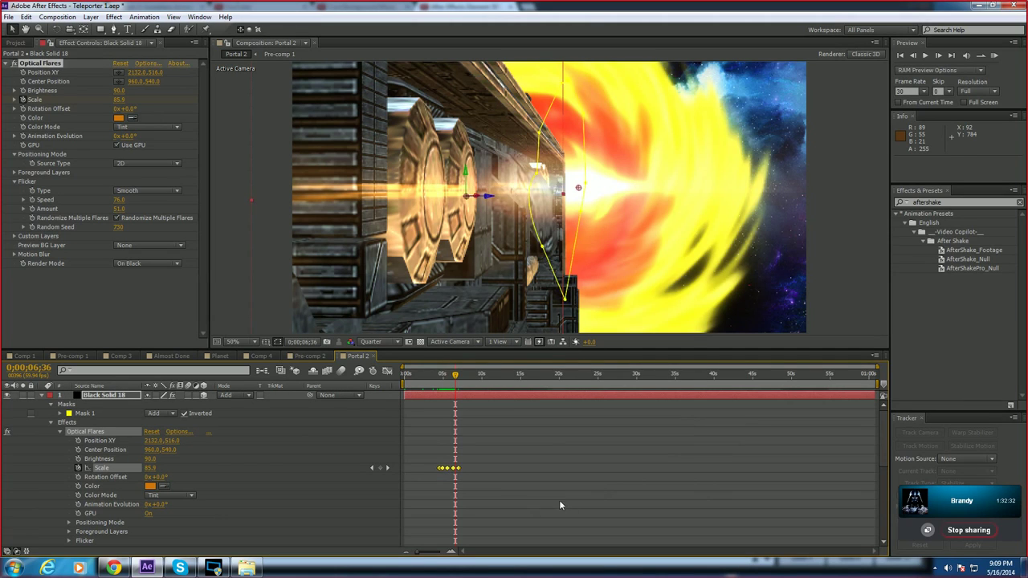
pyautogui.click(477, 468)
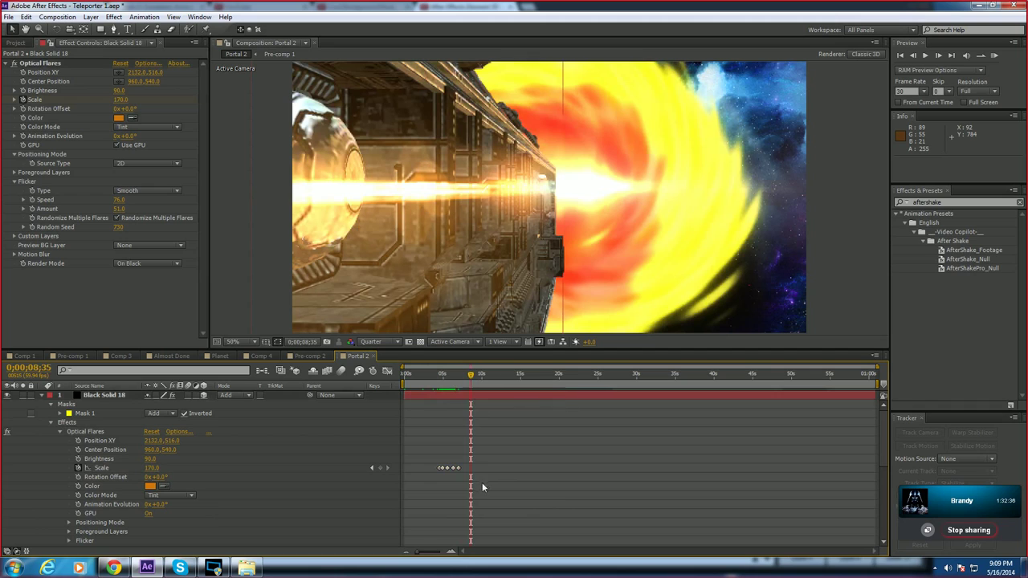
pyautogui.rightClick(472, 474)
pyautogui.click(471, 469)
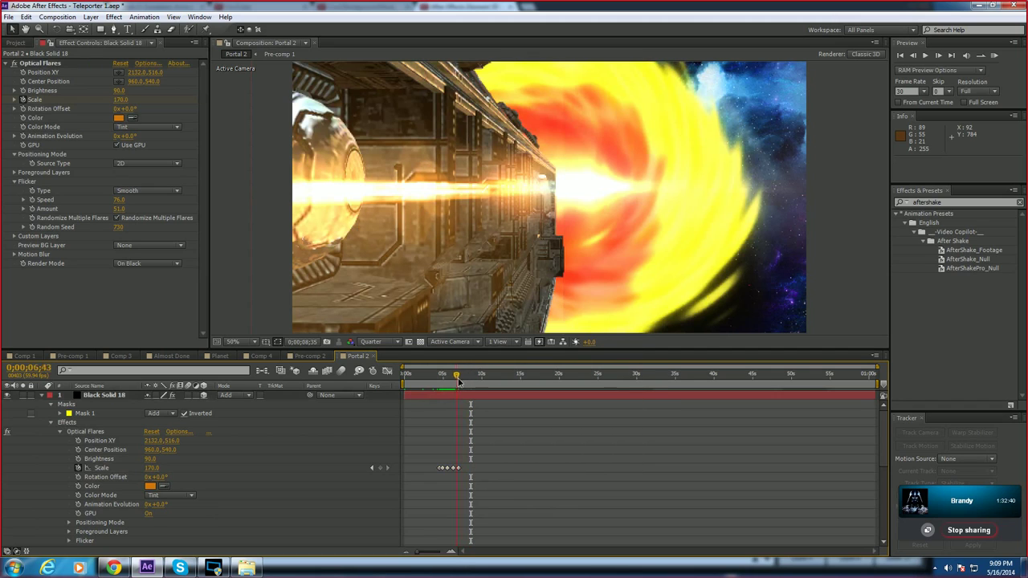
# Step: Step through the flare's scale keyframes from 0;00;04;38, preview from 0;00;07;45, and collapse the Black Solid 18 layer
pyautogui.moveTo(458, 378); pyautogui.dragTo(440, 378)
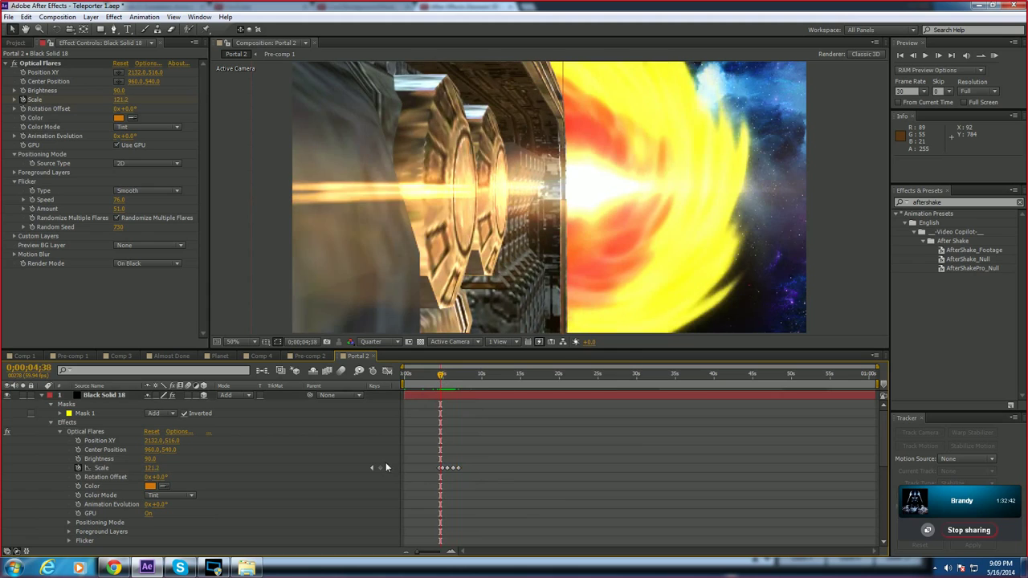
pyautogui.click(387, 468)
pyautogui.click(388, 467)
pyautogui.click(387, 467)
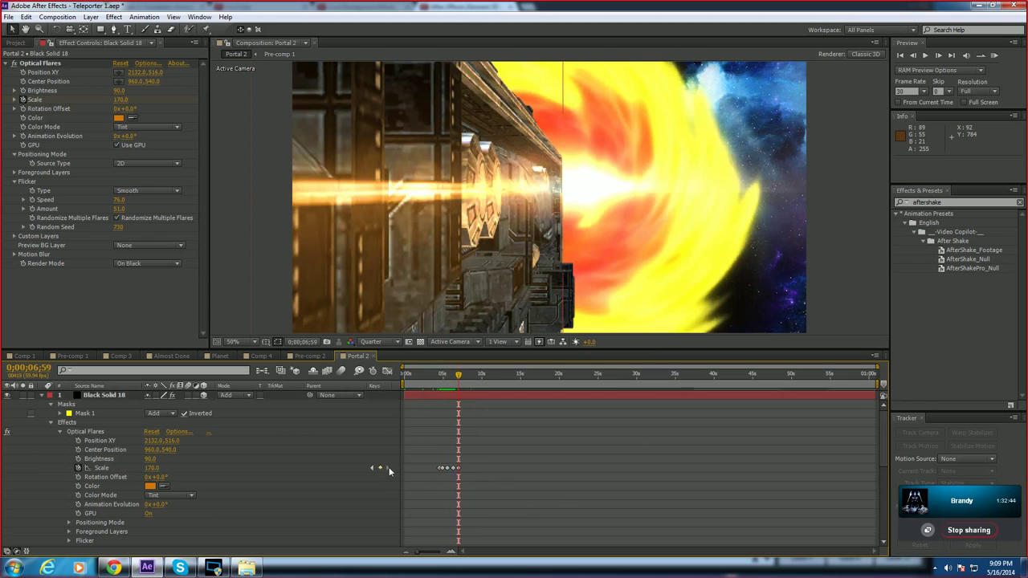
pyautogui.click(465, 380)
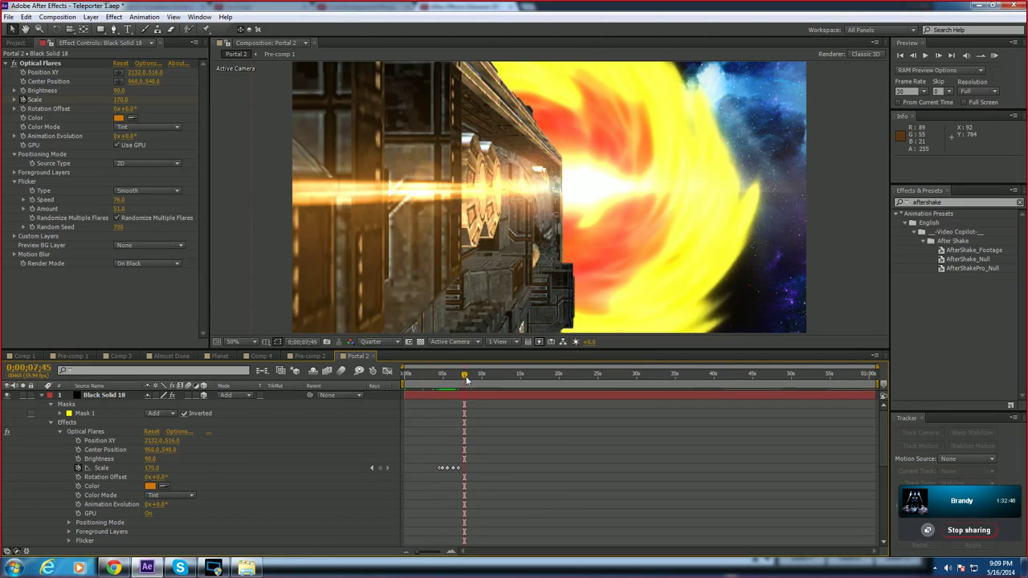
pyautogui.press('space')
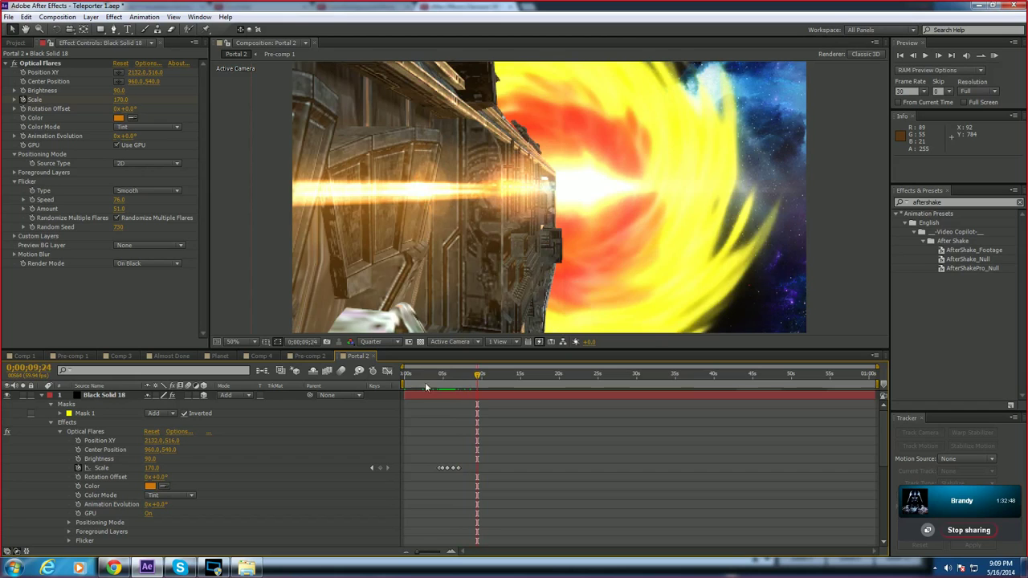
pyautogui.click(43, 396)
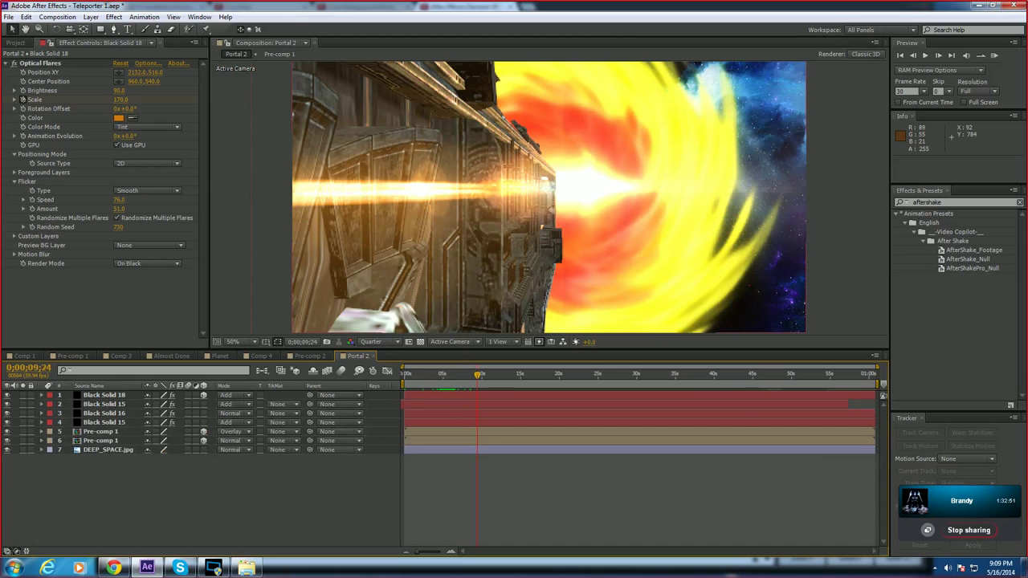
# Step: Switch to Chrome and search Google in a new tab for "how to copy keyframes in after effects"
pyautogui.click(116, 569)
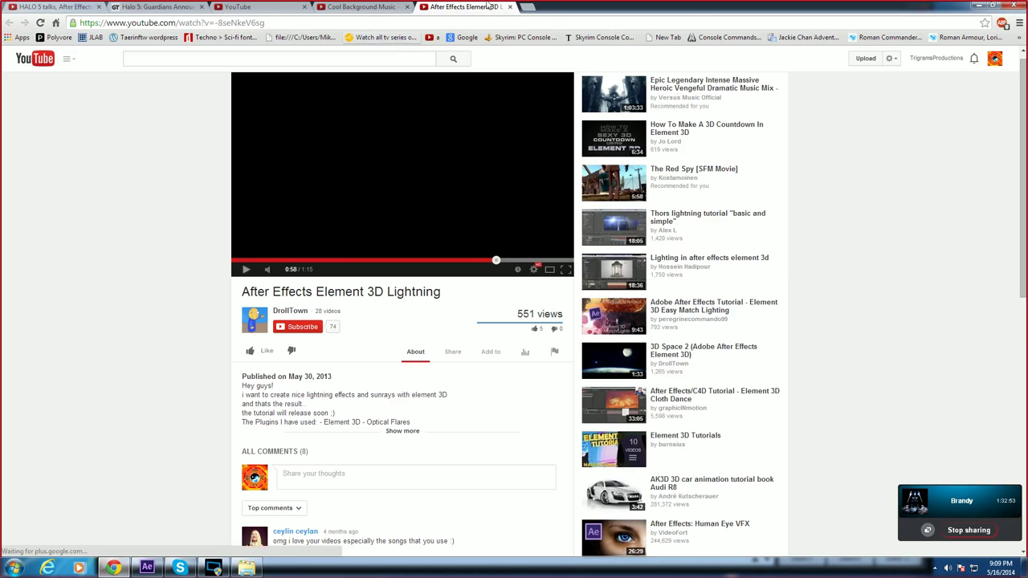
pyautogui.click(530, 8)
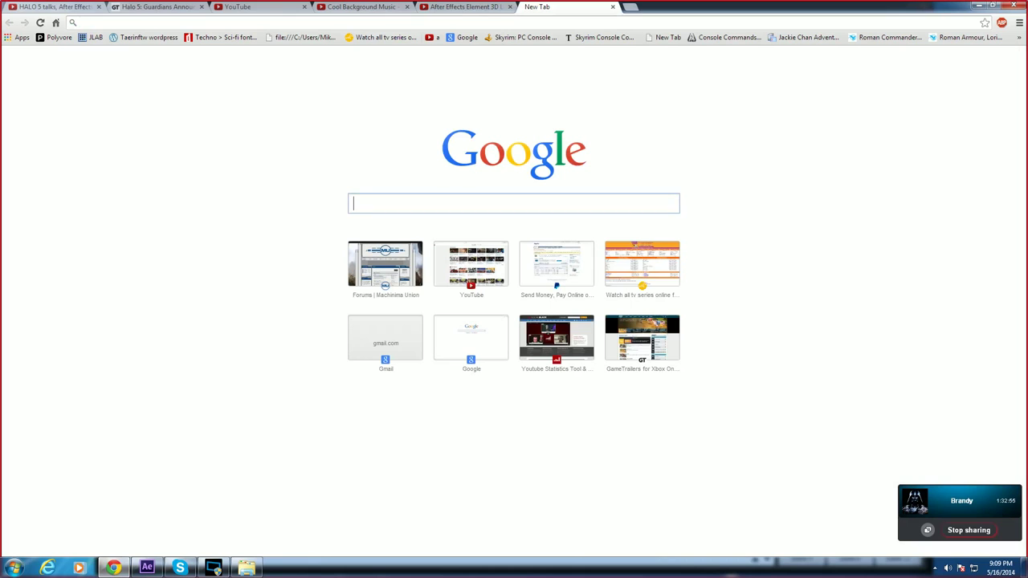
pyautogui.write('how to c')
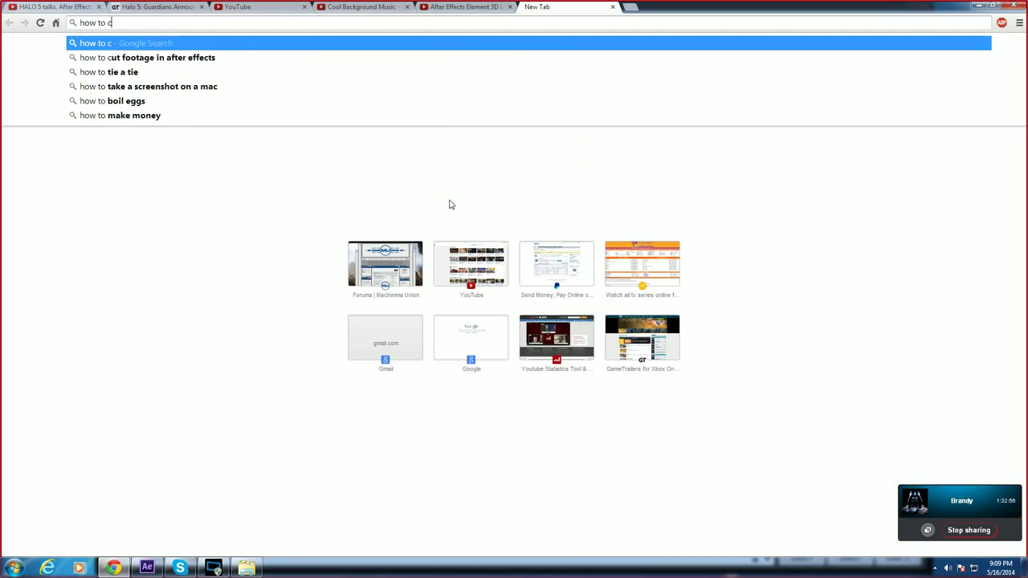
pyautogui.write('opy keyframe')
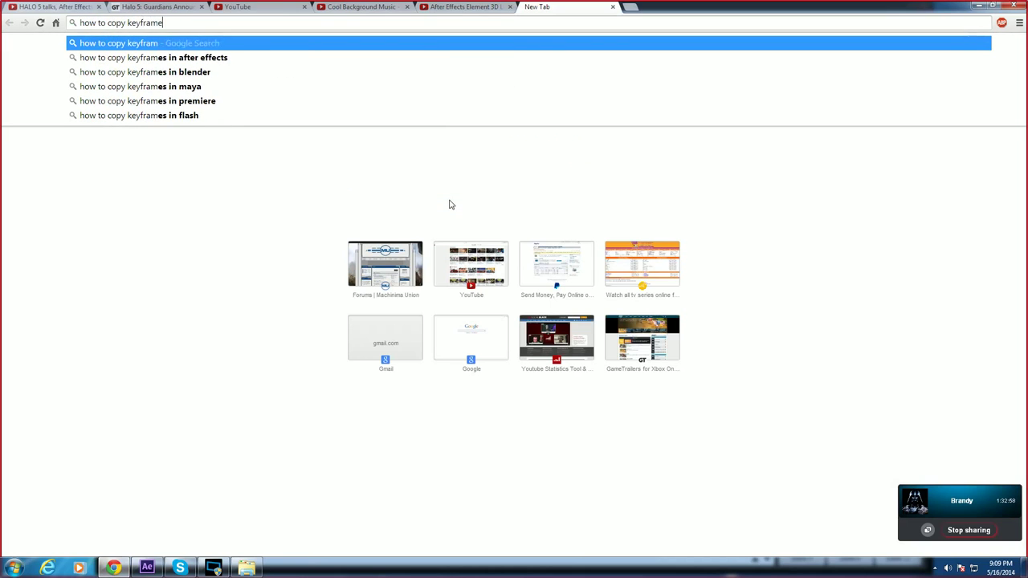
pyautogui.write('s in')
pyautogui.press('Down')
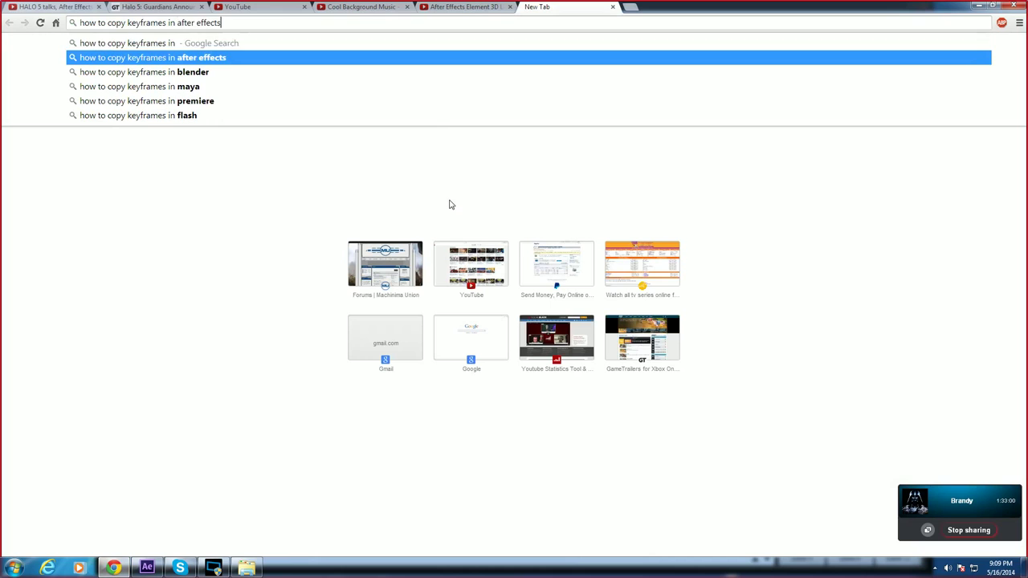
pyautogui.press('Return')
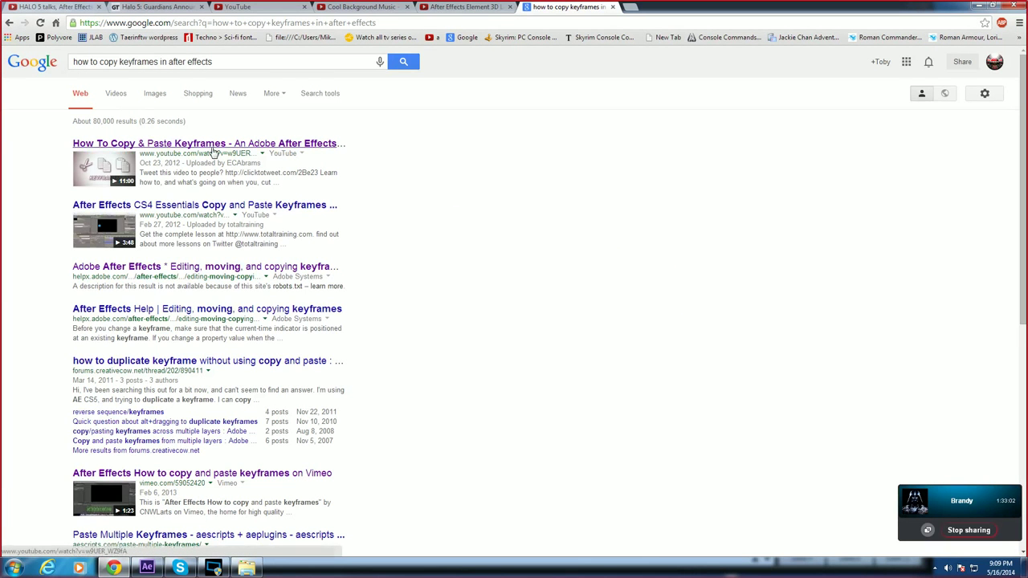
# Step: Open the video "How To Copy & Paste Keyframes" in full screen and skim forward to the part on copying keyframes
pyautogui.click(214, 152)
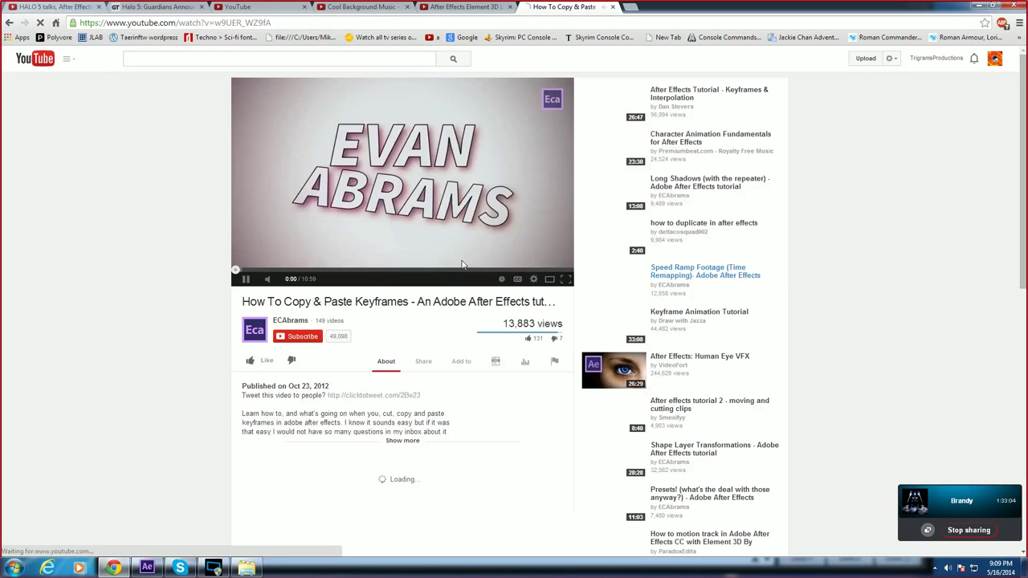
pyautogui.click(566, 279)
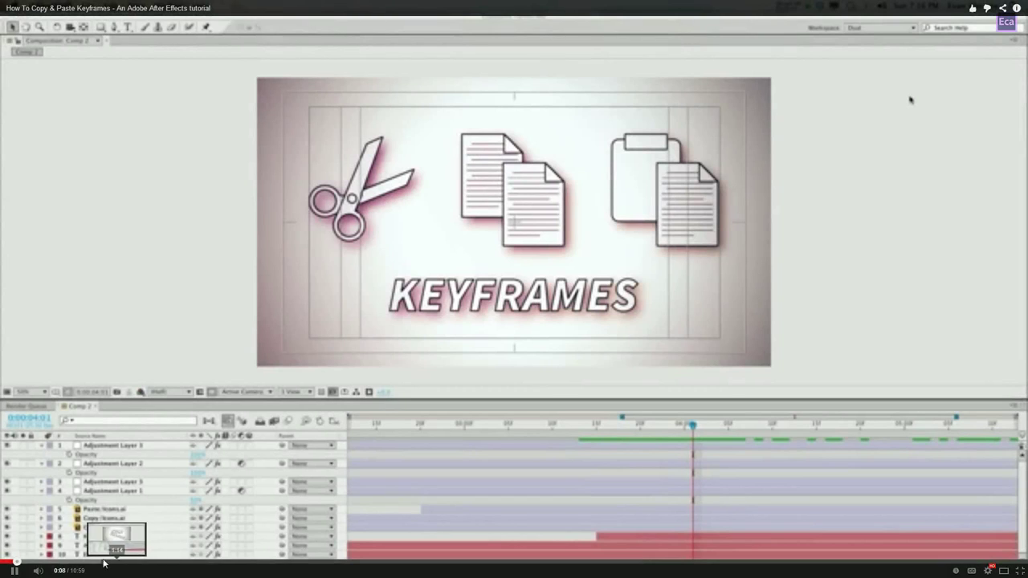
pyautogui.click(69, 562)
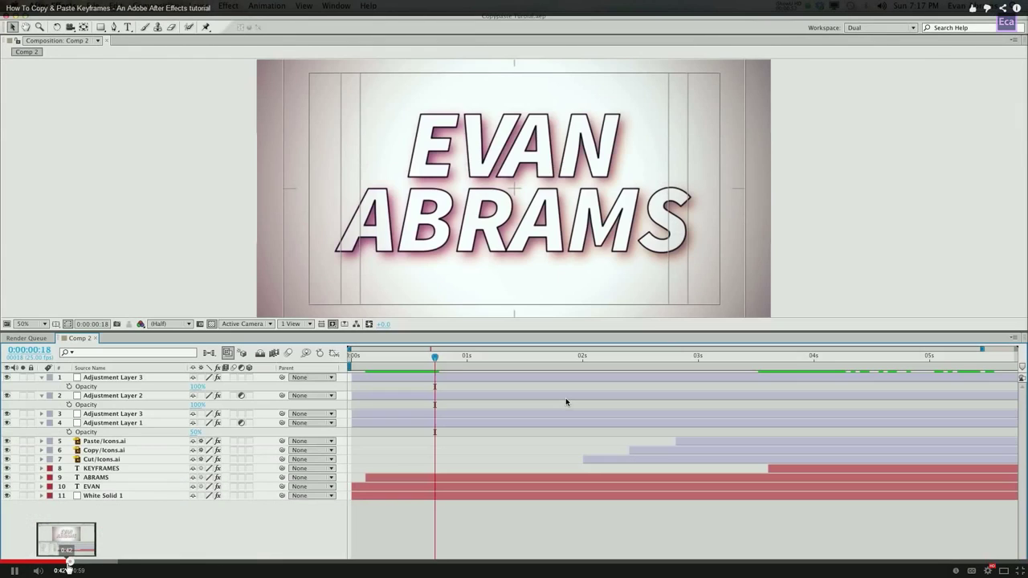
pyautogui.click(113, 566)
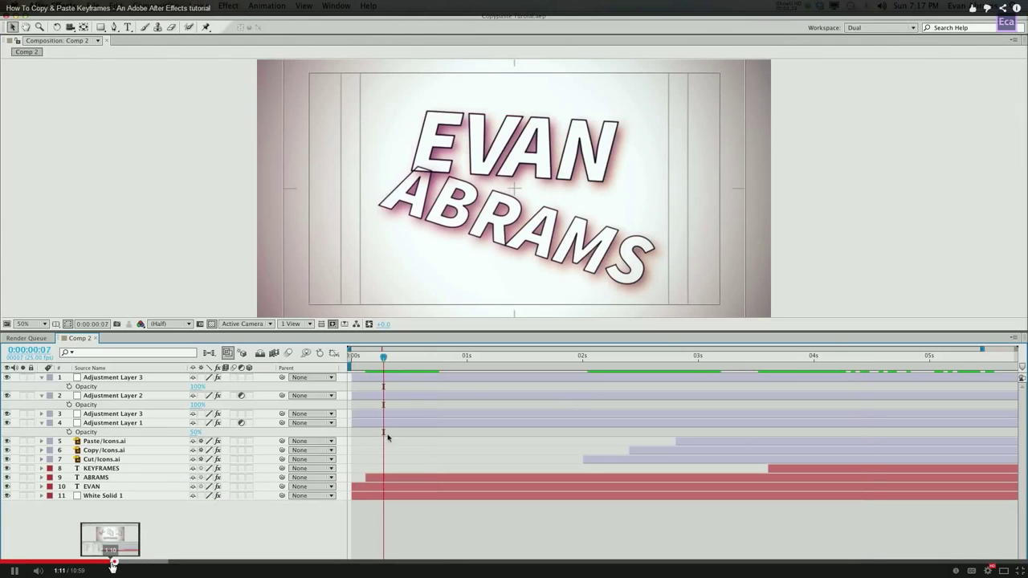
pyautogui.click(147, 562)
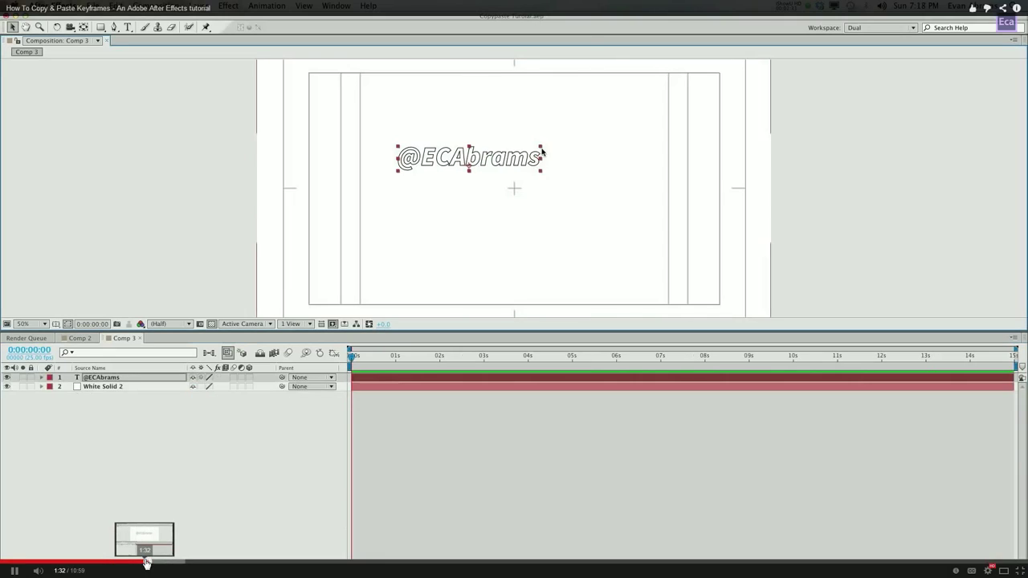
pyautogui.click(169, 562)
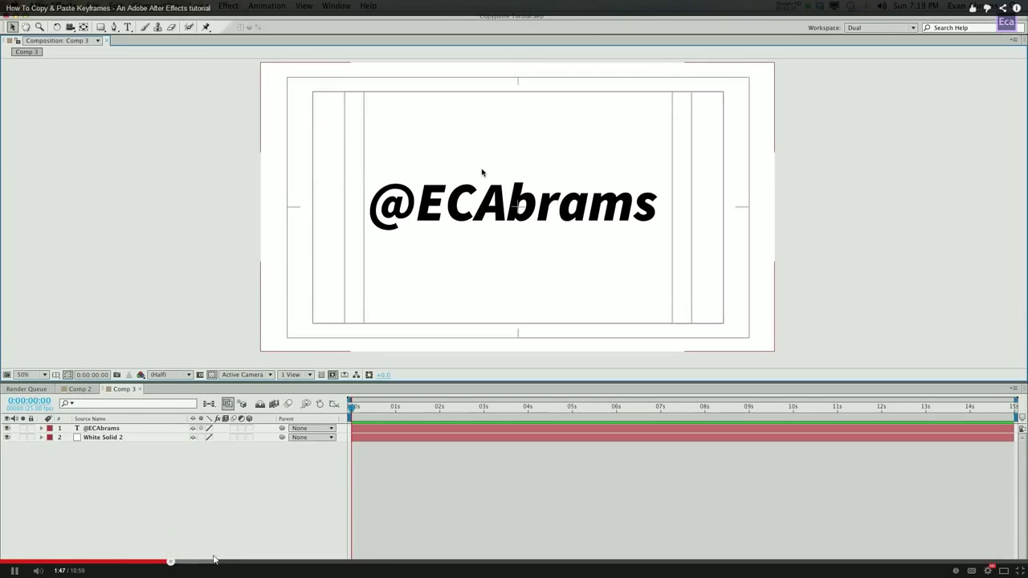
pyautogui.click(218, 561)
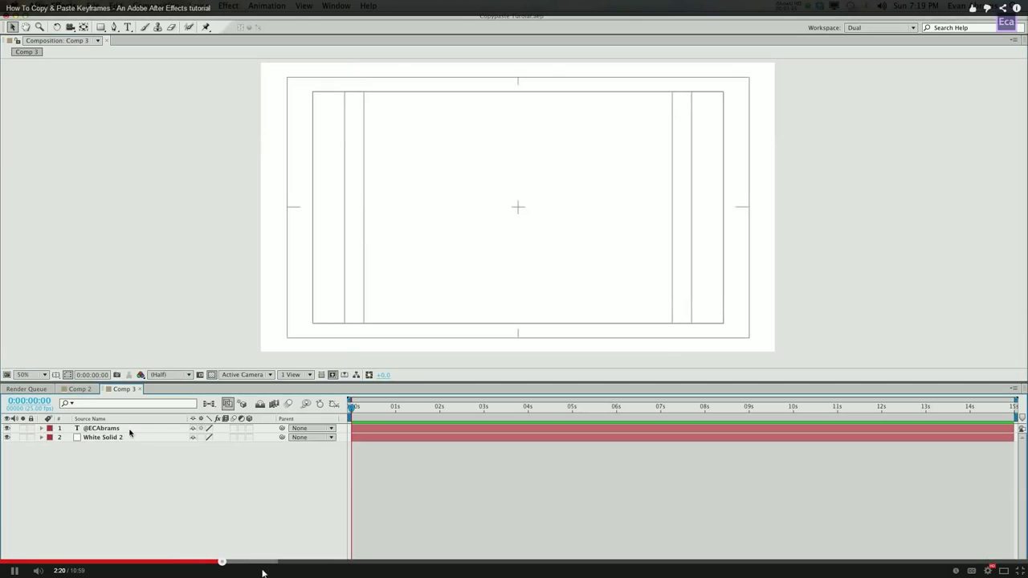
pyautogui.click(244, 561)
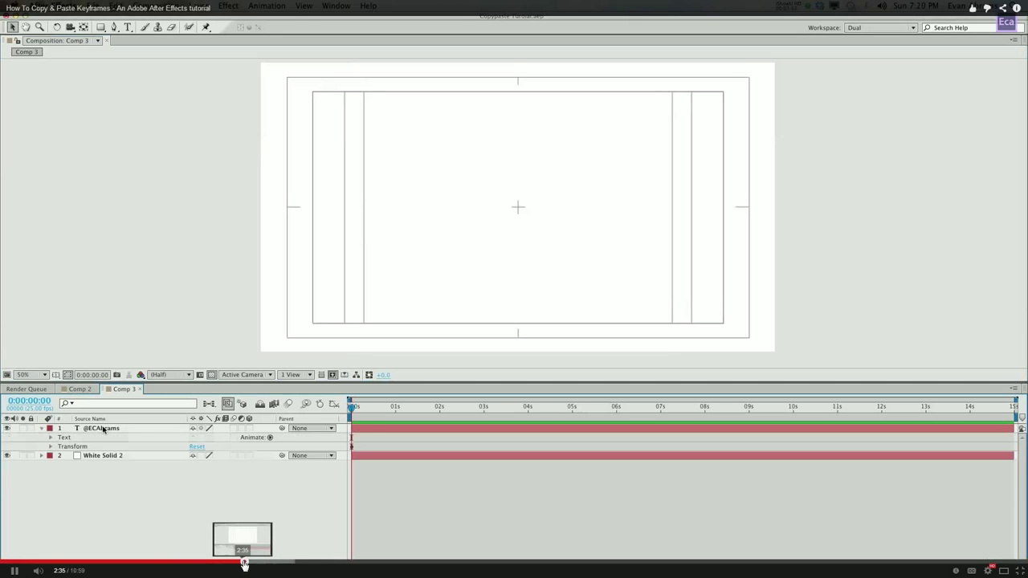
pyautogui.click(287, 561)
pyautogui.click(323, 562)
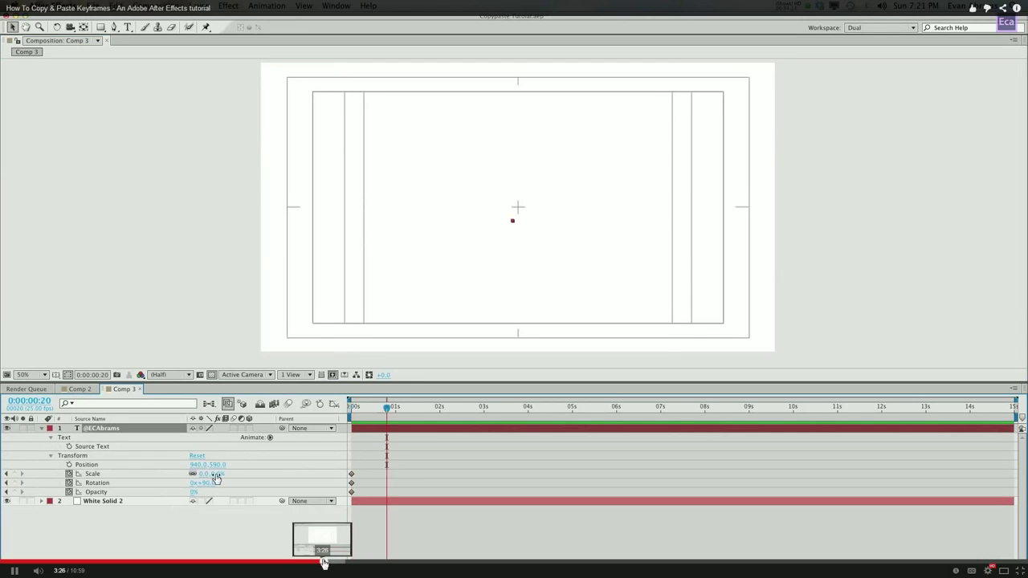
pyautogui.click(356, 563)
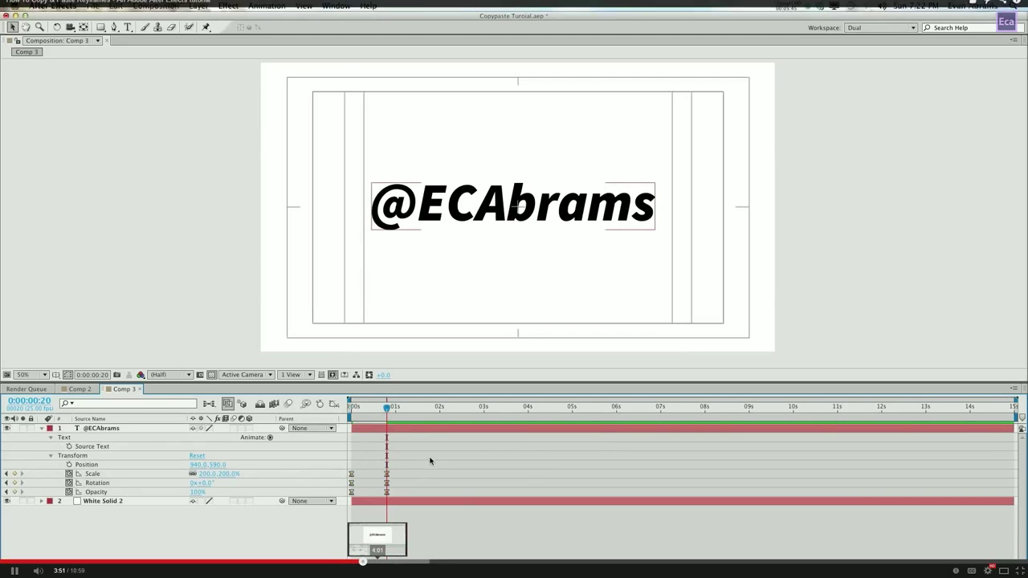
pyautogui.click(433, 561)
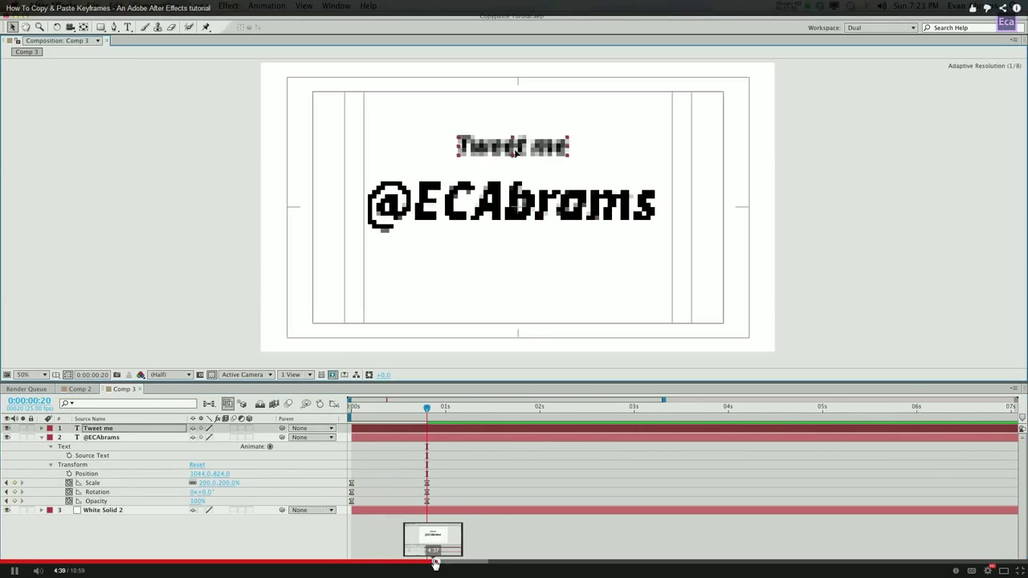
pyautogui.click(479, 561)
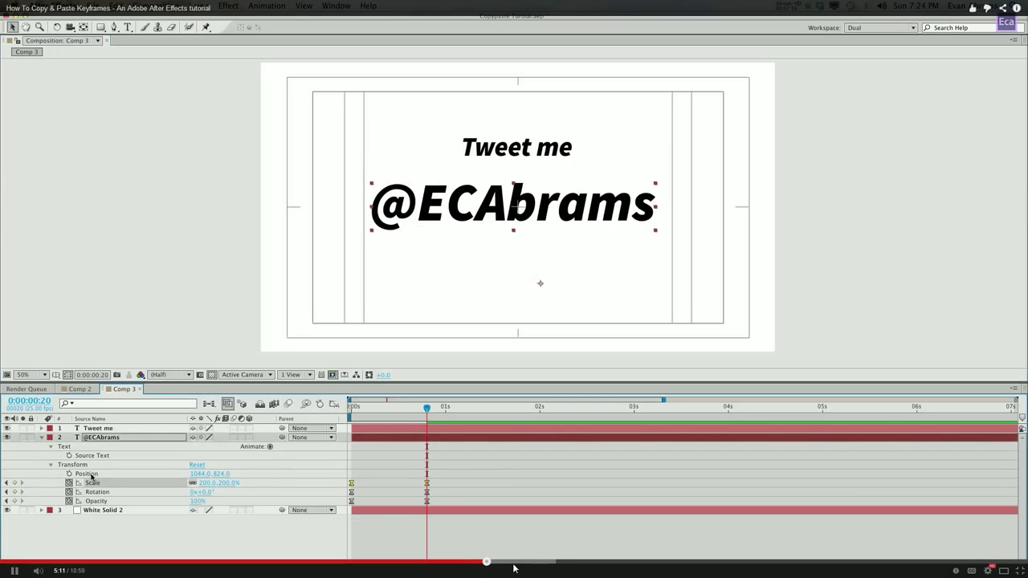
# Step: Rewatch the part from about 5:07 on copying keyframes between layers, pause the video and leave full screen
pyautogui.click(521, 562)
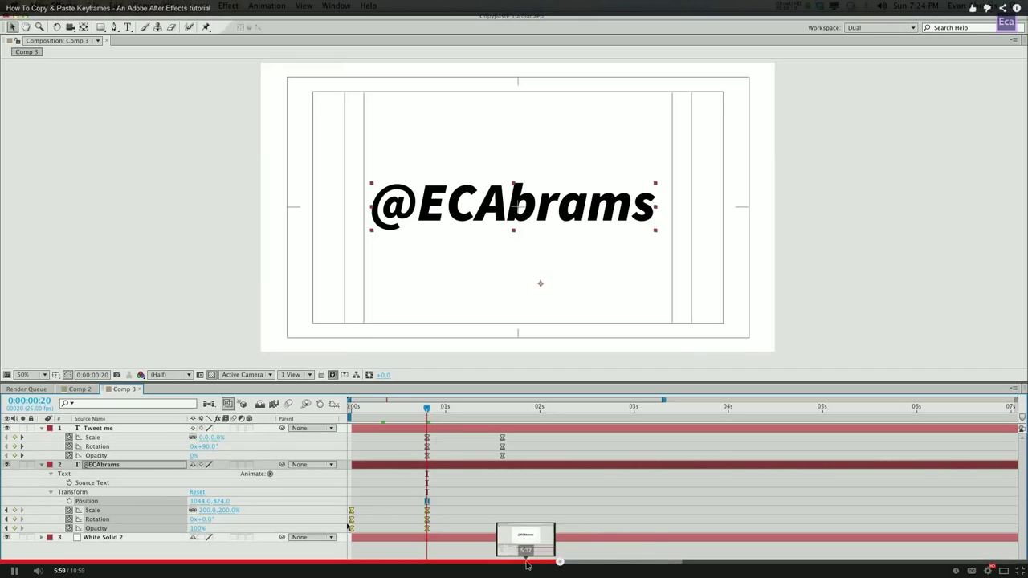
pyautogui.click(524, 562)
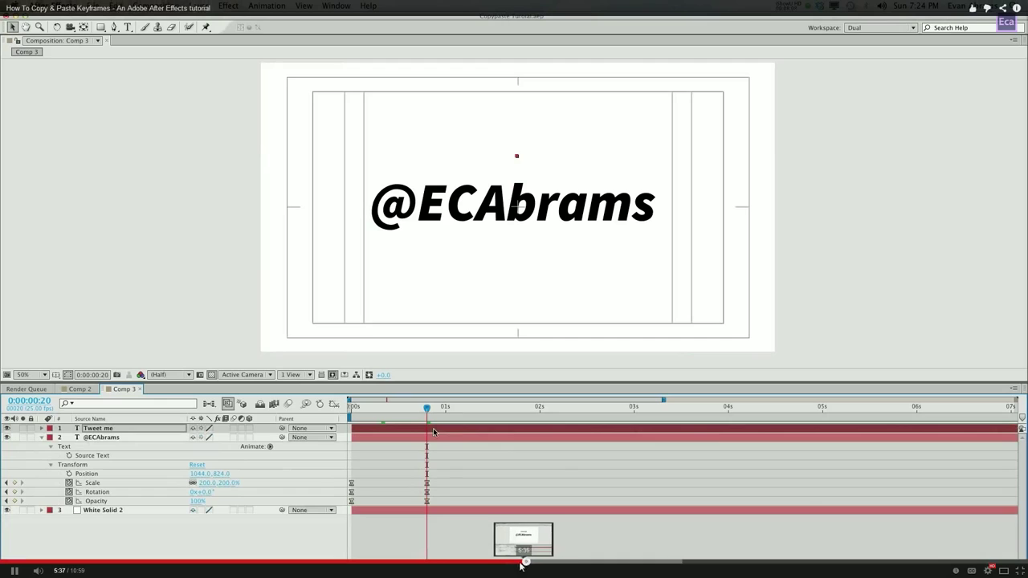
pyautogui.click(502, 562)
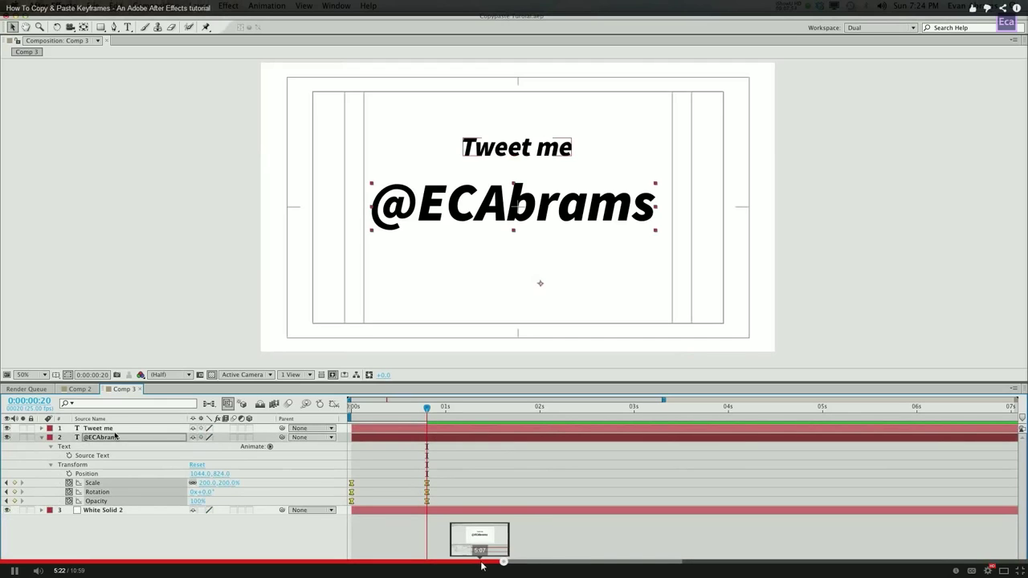
pyautogui.click(482, 563)
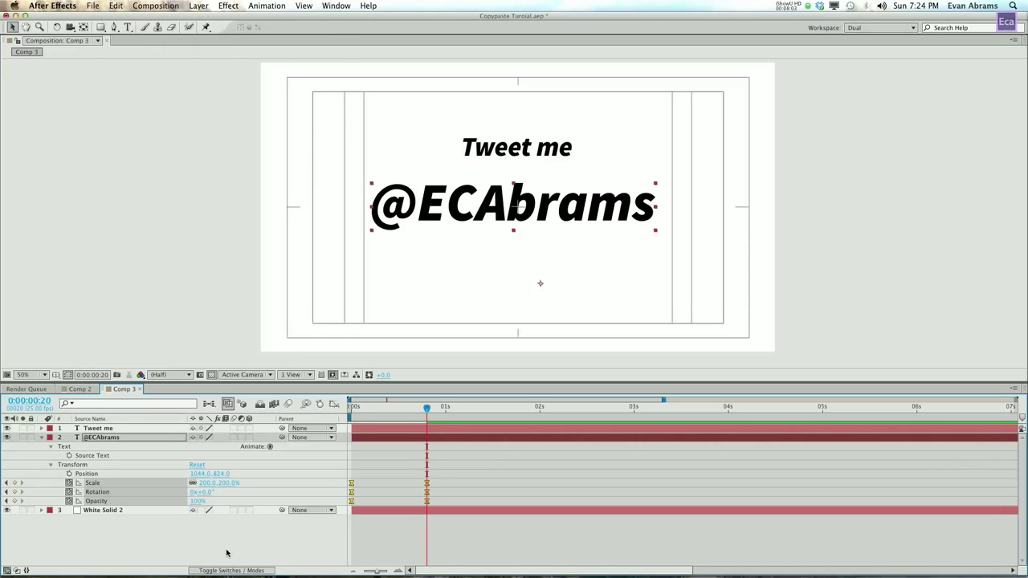
pyautogui.moveTo(224, 547)
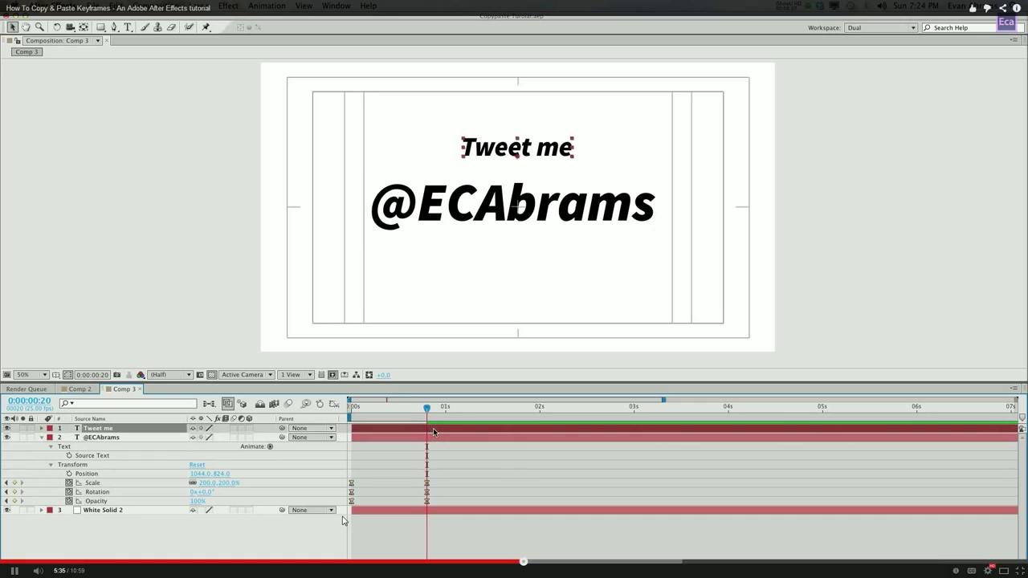
pyautogui.click(12, 568)
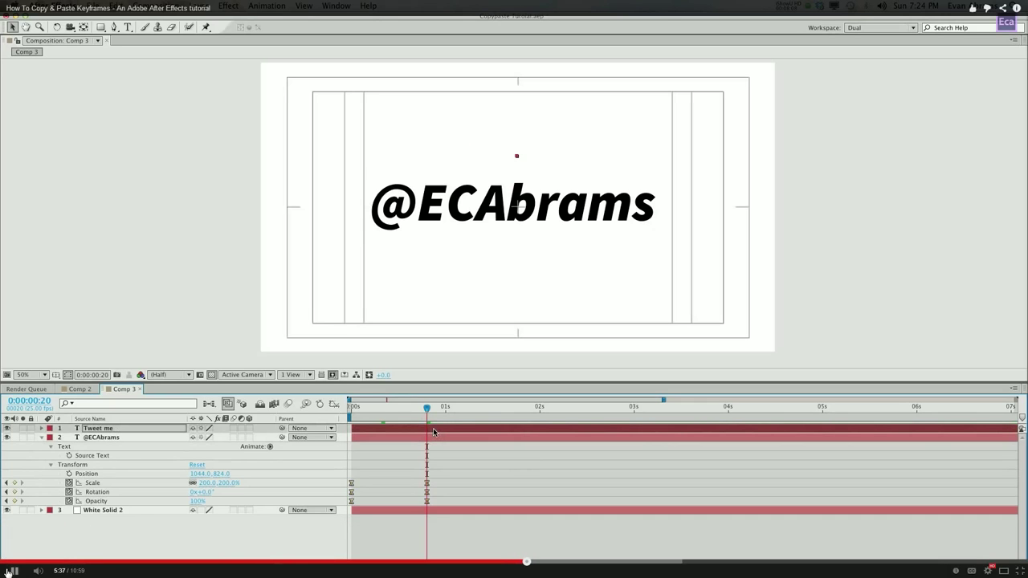
pyautogui.press('Escape')
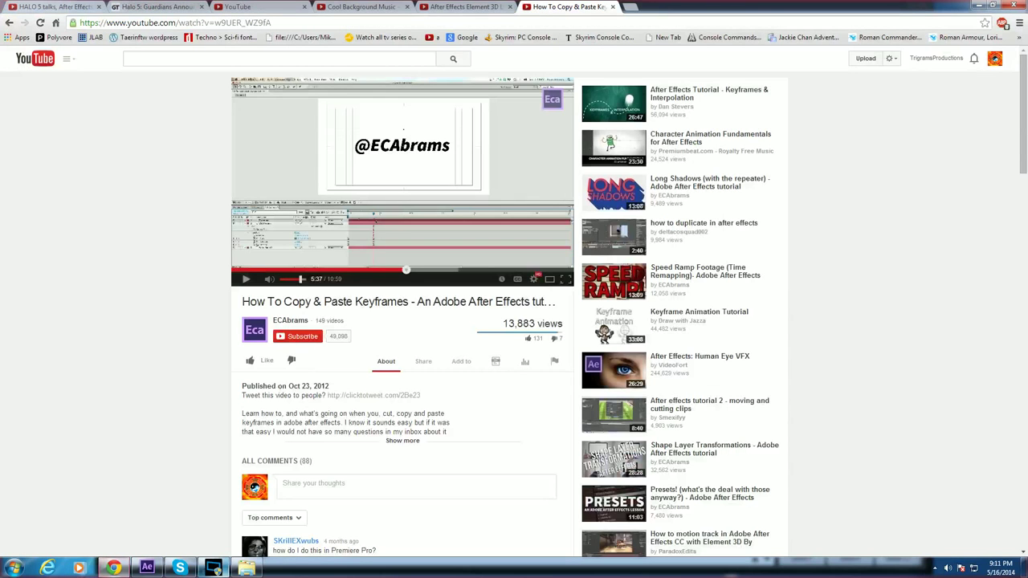
# Step: Switch to After Effects and copy the five Optical Flares Scale keyframes on the Black Solid 18 layer
pyautogui.click(147, 568)
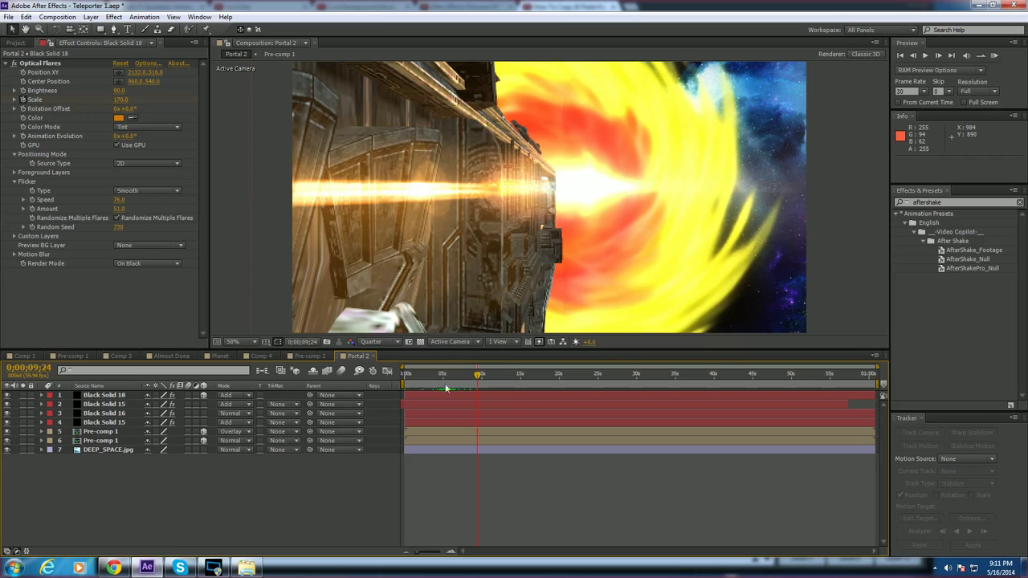
pyautogui.click(44, 396)
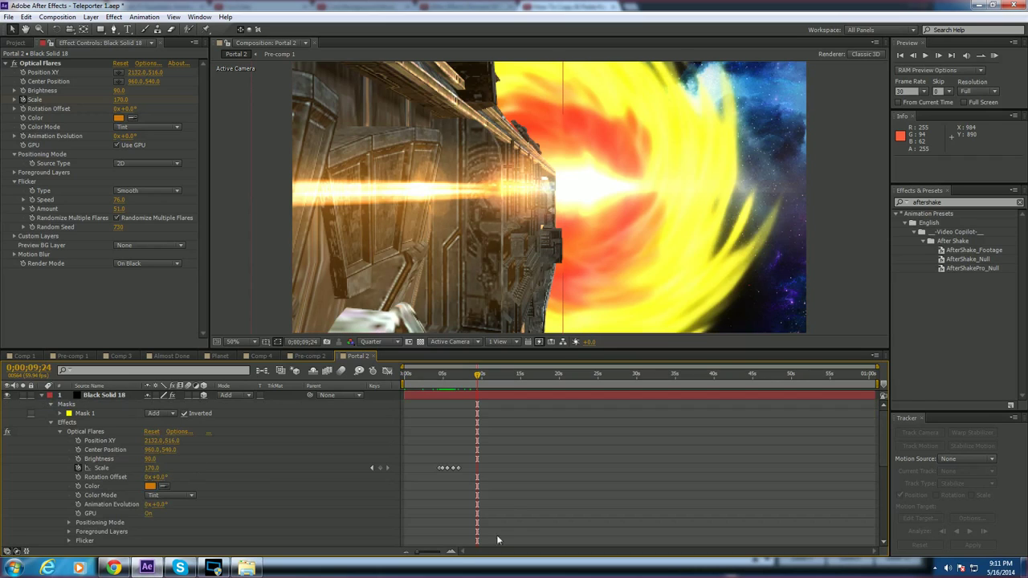
pyautogui.moveTo(457, 475); pyautogui.dragTo(446, 473)
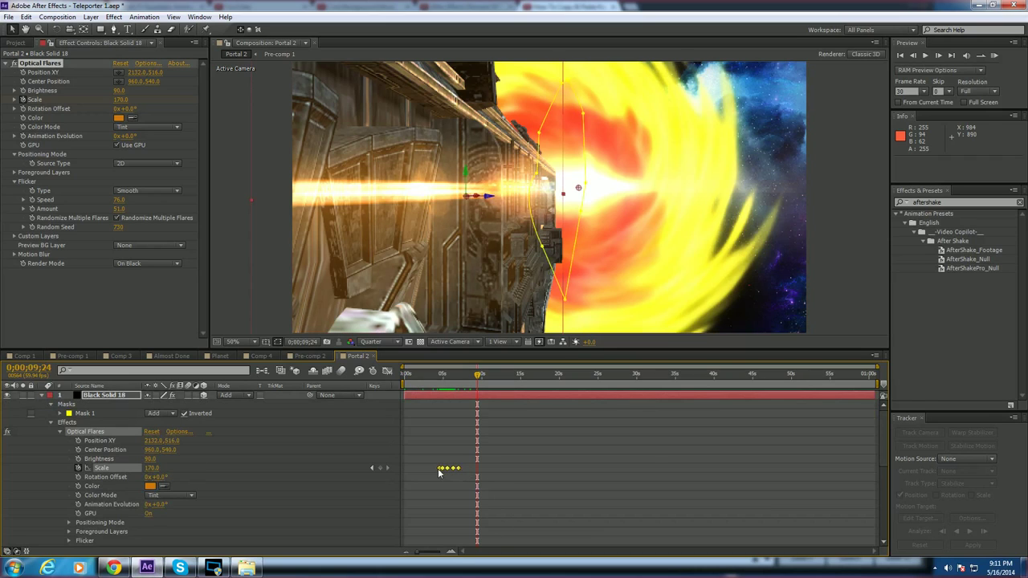
pyautogui.click(25, 17)
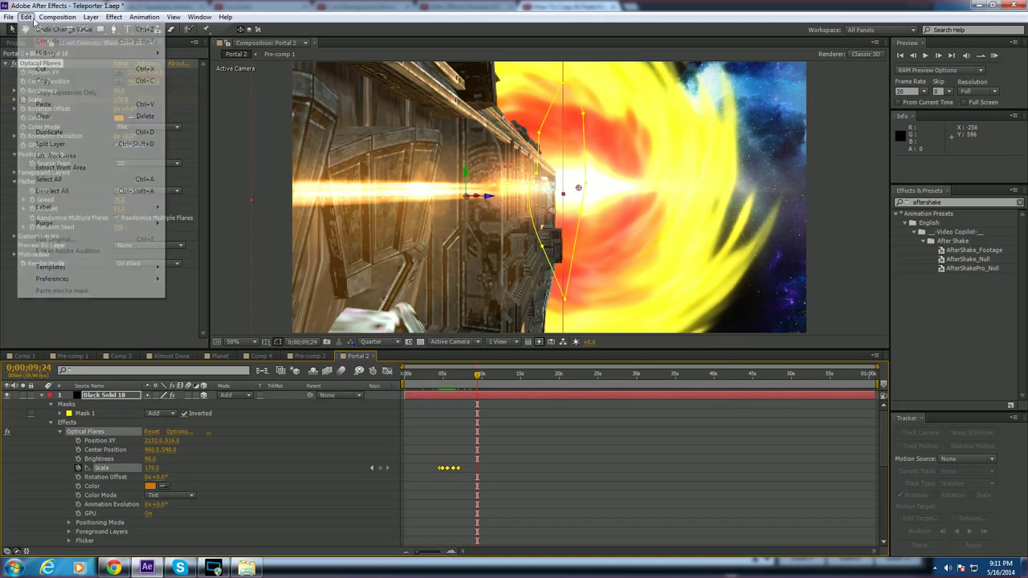
pyautogui.click(43, 81)
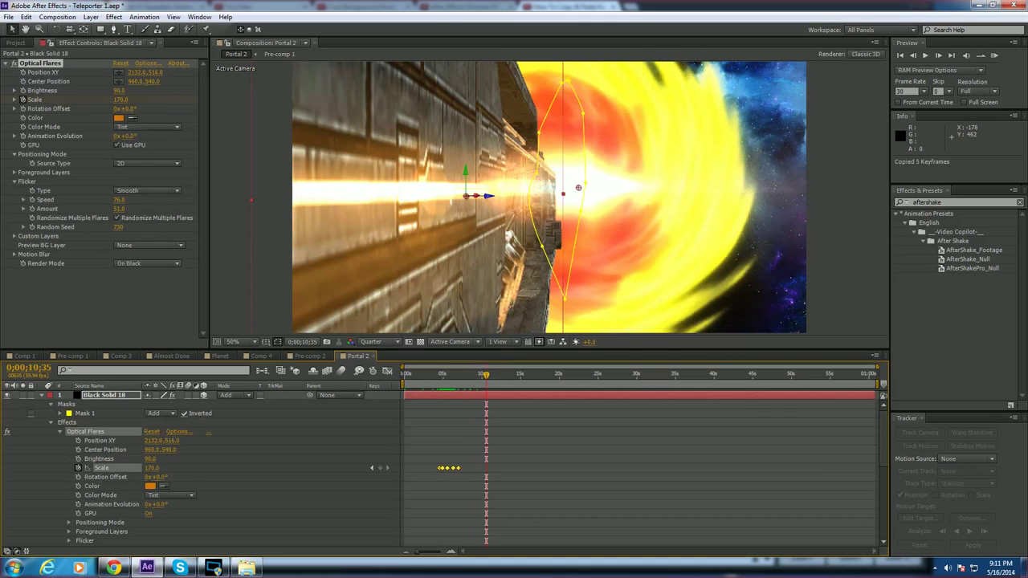
# Step: Paste the five Scale keyframes at 0;00;10;35 and move them earlier to start at 0;00;08;14
pyautogui.click(26, 17)
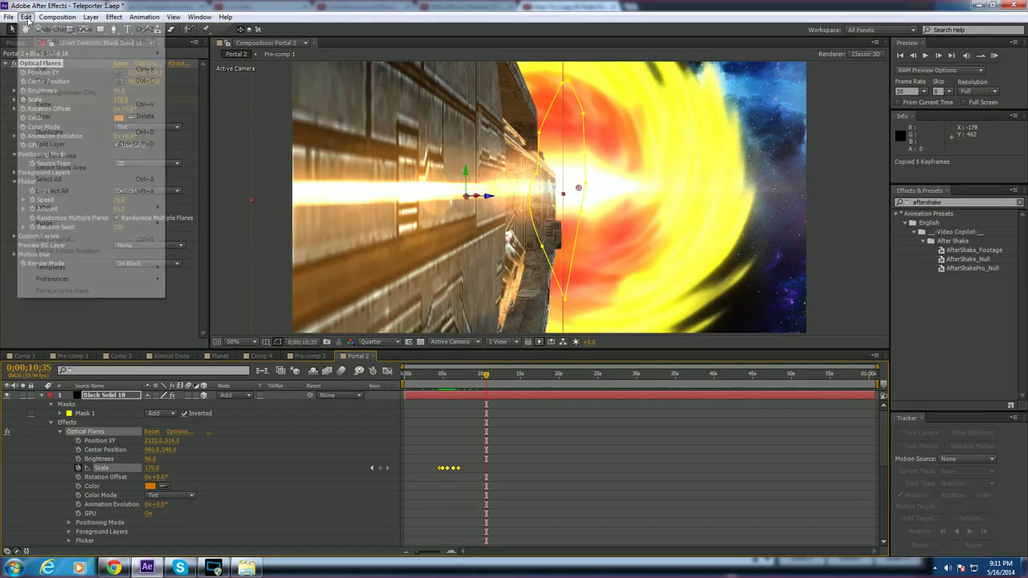
pyautogui.click(73, 106)
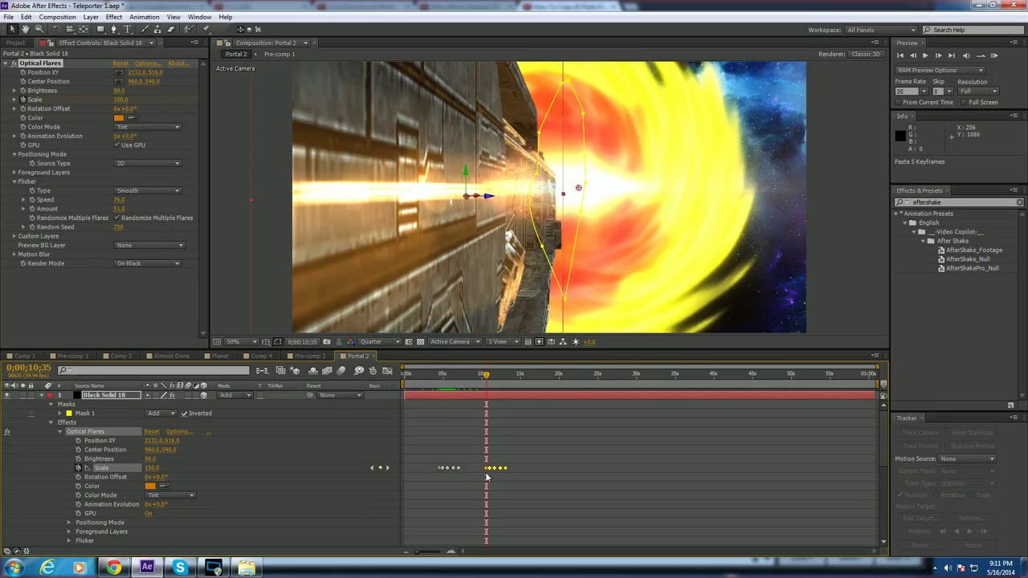
pyautogui.moveTo(487, 474); pyautogui.dragTo(468, 473)
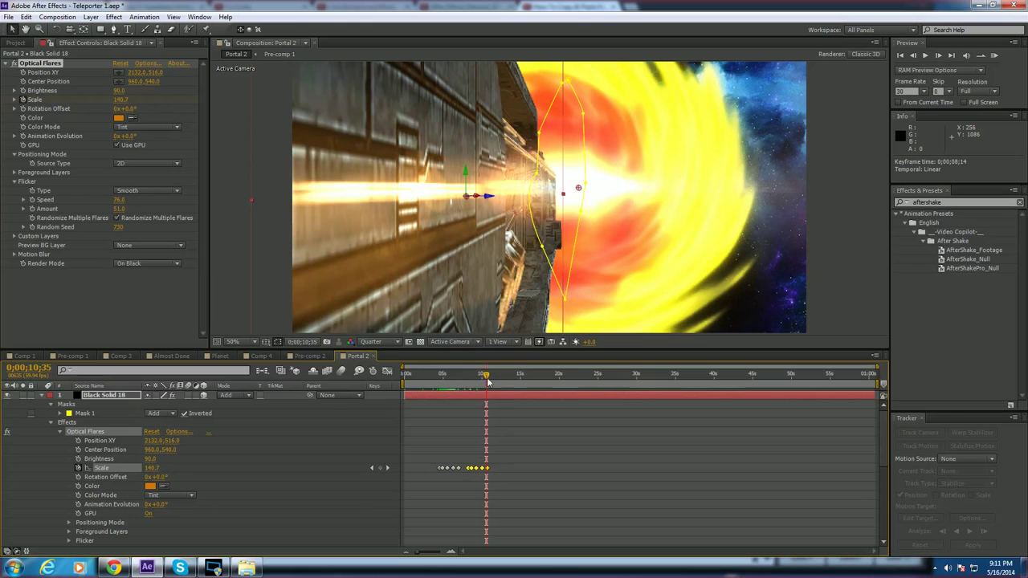
# Step: Play back the flare's scale animation from 0;00;04;38 and from 0;00;10;23, and return the playhead to 0;00;07;41
pyautogui.moveTo(451, 387); pyautogui.dragTo(440, 387)
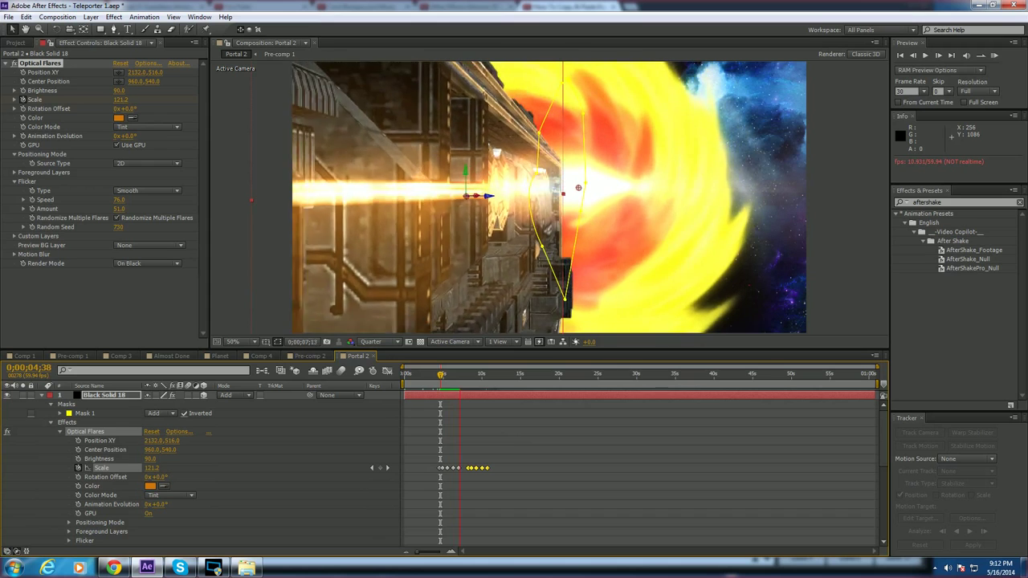
pyautogui.moveTo(454, 375); pyautogui.dragTo(485, 375)
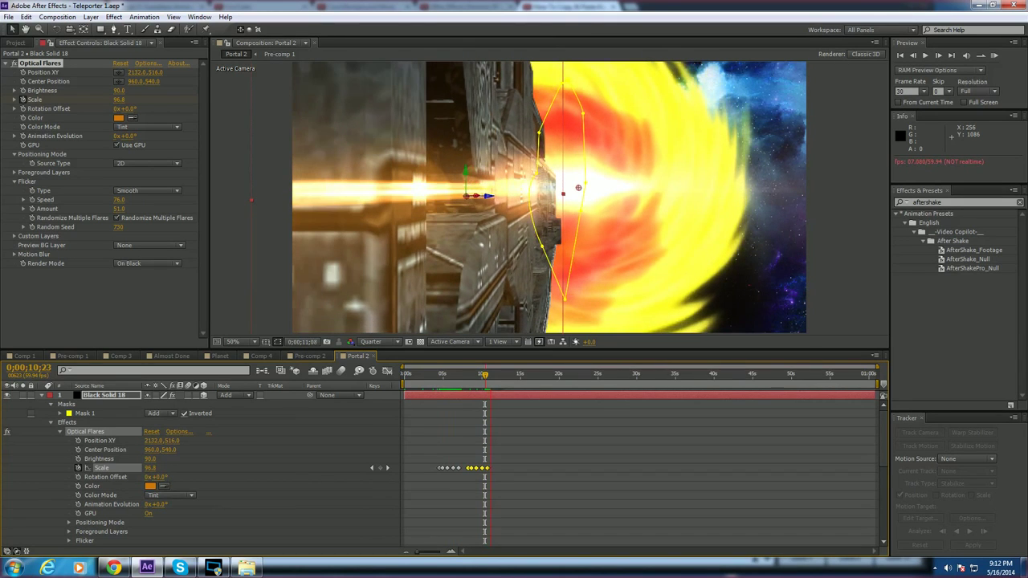
pyautogui.press('space')
pyautogui.click(486, 377)
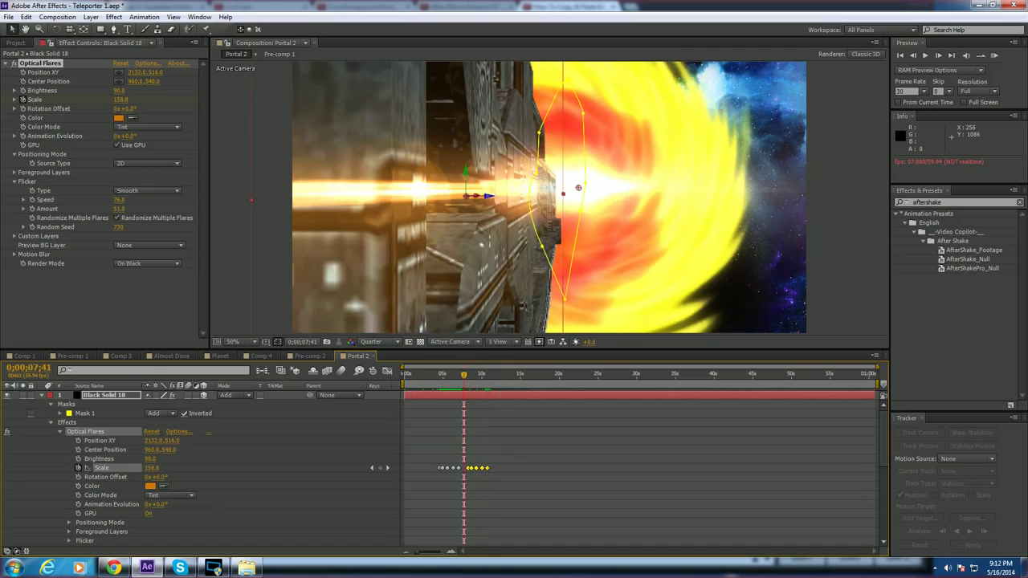
# Step: Save the project and collapse the Black Solid 18 layer
pyautogui.click(8, 17)
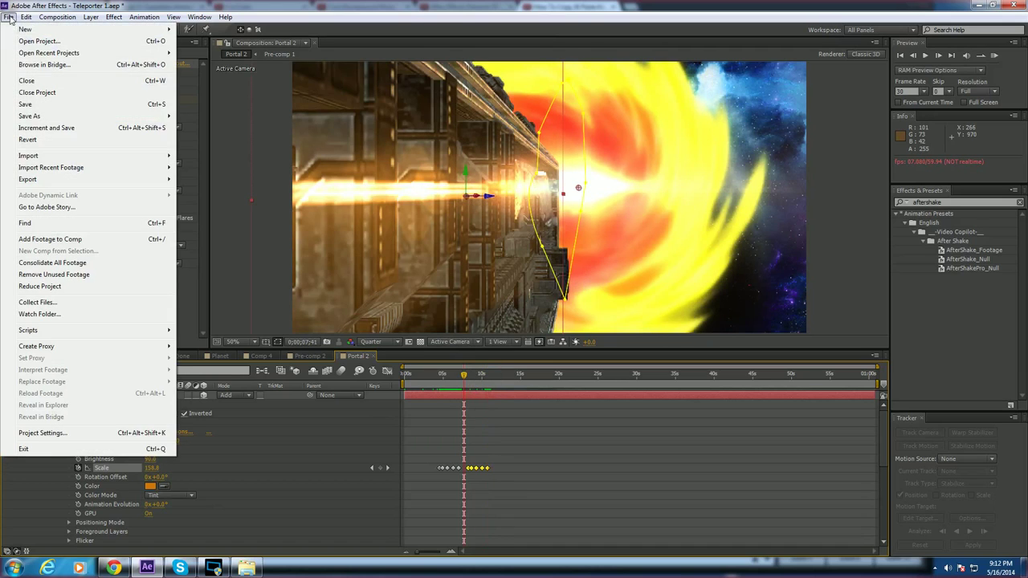
pyautogui.click(70, 105)
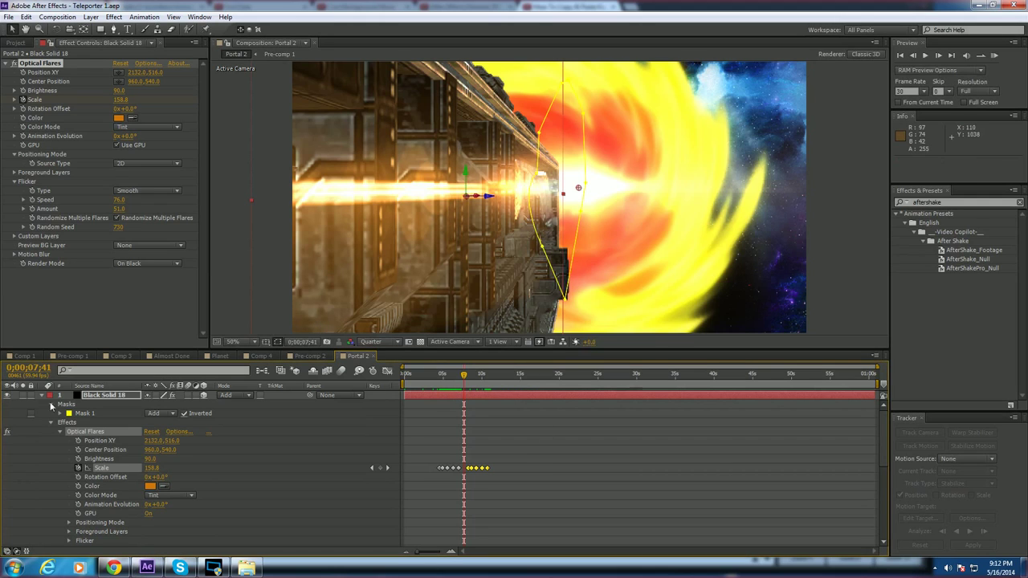
pyautogui.click(42, 395)
pyautogui.click(240, 294)
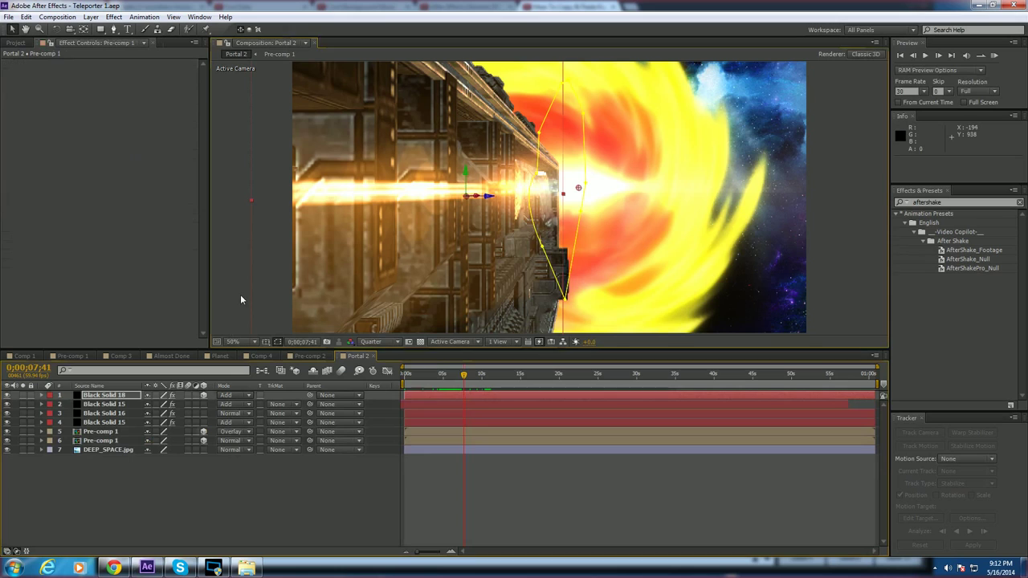
pyautogui.scroll(-4, 566, 151)
pyautogui.scroll(9, 566, 155)
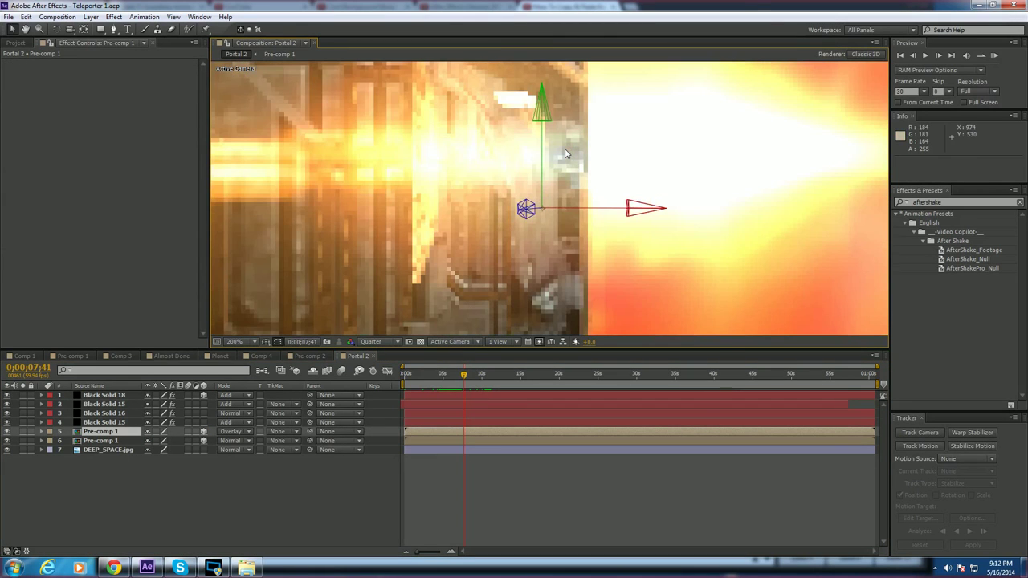
pyautogui.scroll(-2, 551, 164)
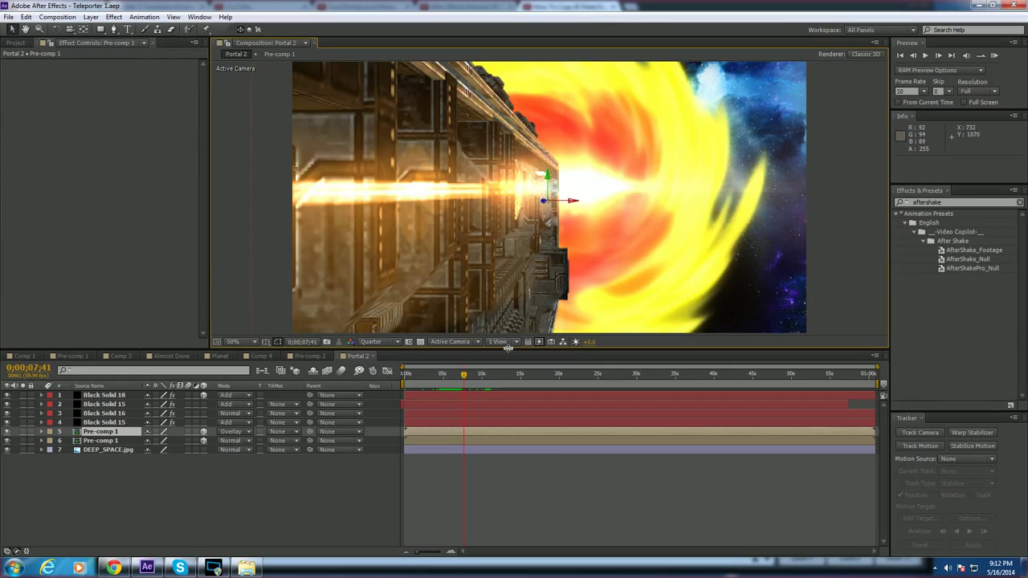
# Step: Move the playhead to 0;00;07;49 and hide the four black solid layers and the Normal-mode Pre-comp 1 layer
pyautogui.moveTo(464, 376)
pyautogui.mouseDown()
pyautogui.moveTo(475, 378)
pyautogui.moveTo(407, 378)
pyautogui.moveTo(466, 375)
pyautogui.mouseUp()
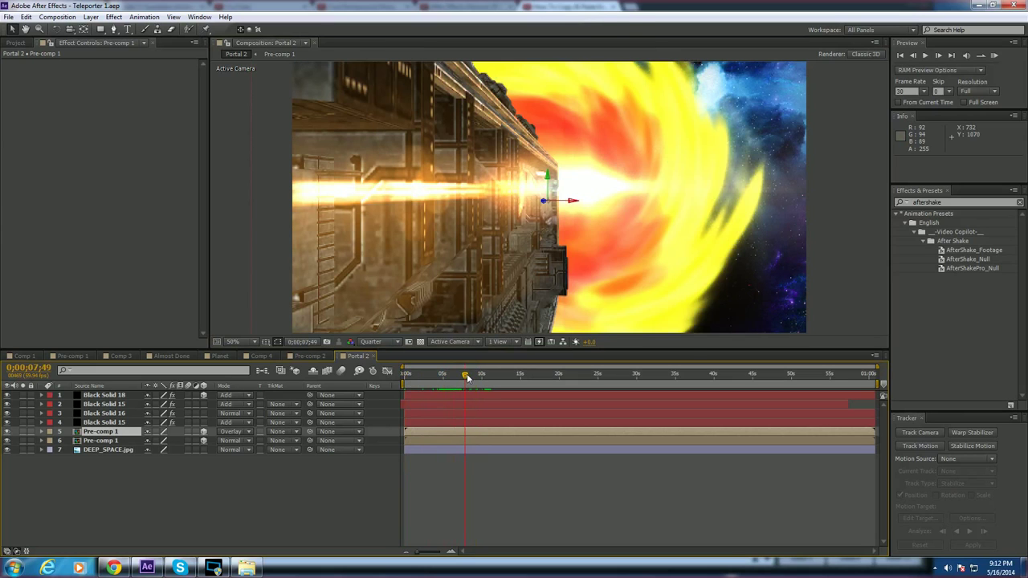
pyautogui.click(6, 421)
pyautogui.click(7, 413)
pyautogui.click(8, 404)
pyautogui.click(7, 395)
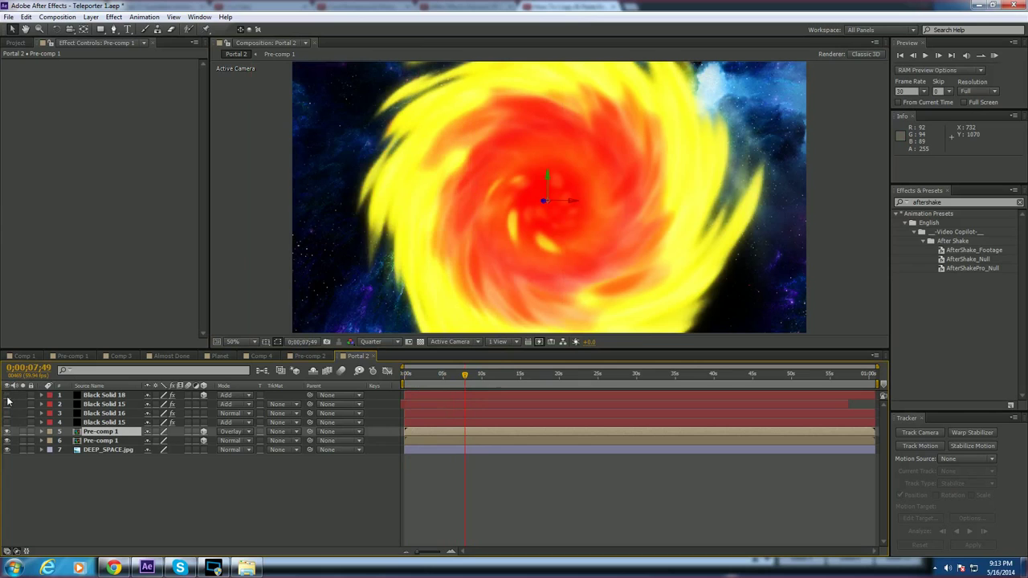
pyautogui.click(8, 441)
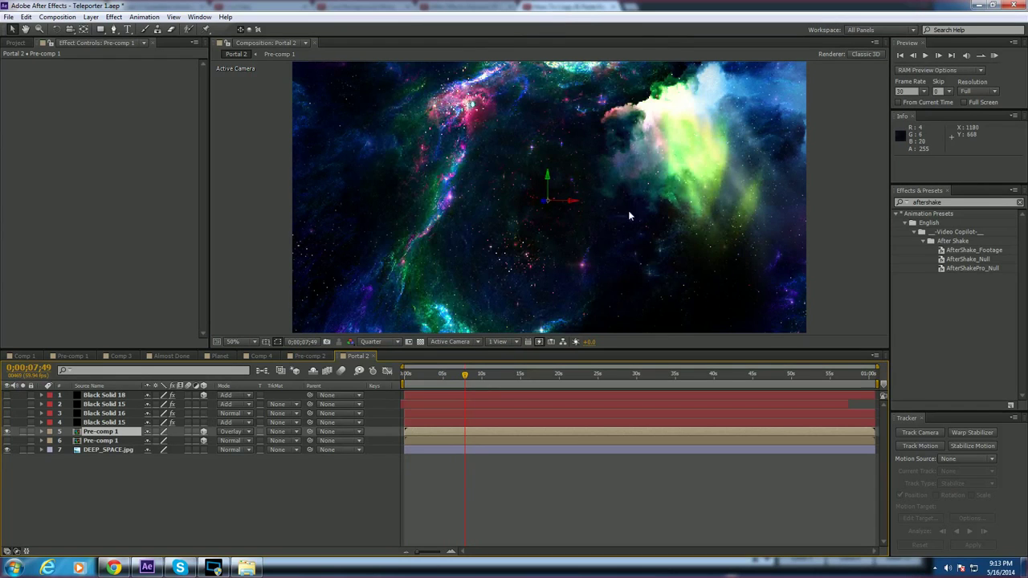
# Step: Set the composition's preview resolution to Full
pyautogui.scroll(-2, 670, 187)
pyautogui.scroll(3, 670, 190)
pyautogui.scroll(-3, 670, 190)
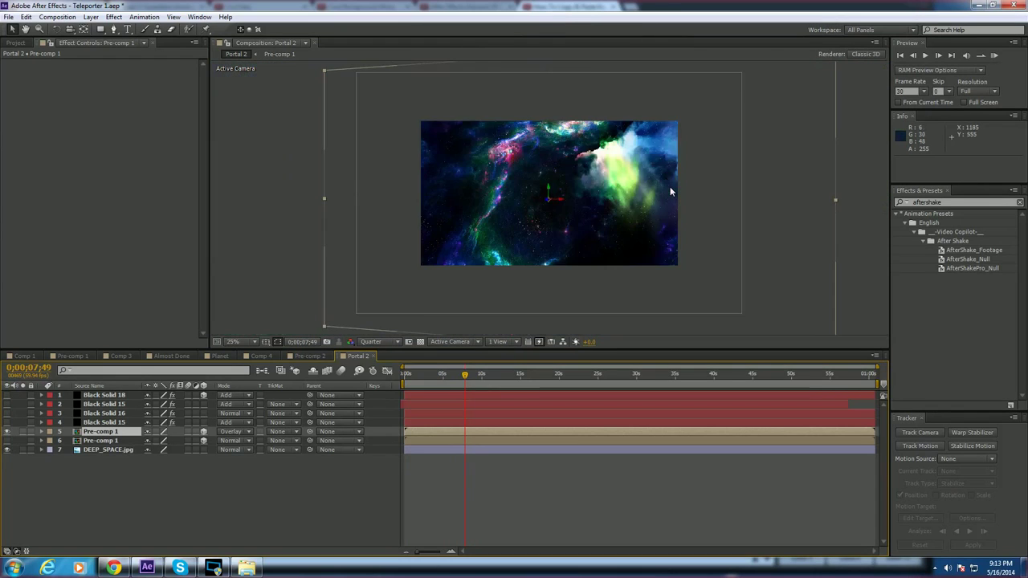
pyautogui.scroll(2, 670, 190)
pyautogui.click(371, 341)
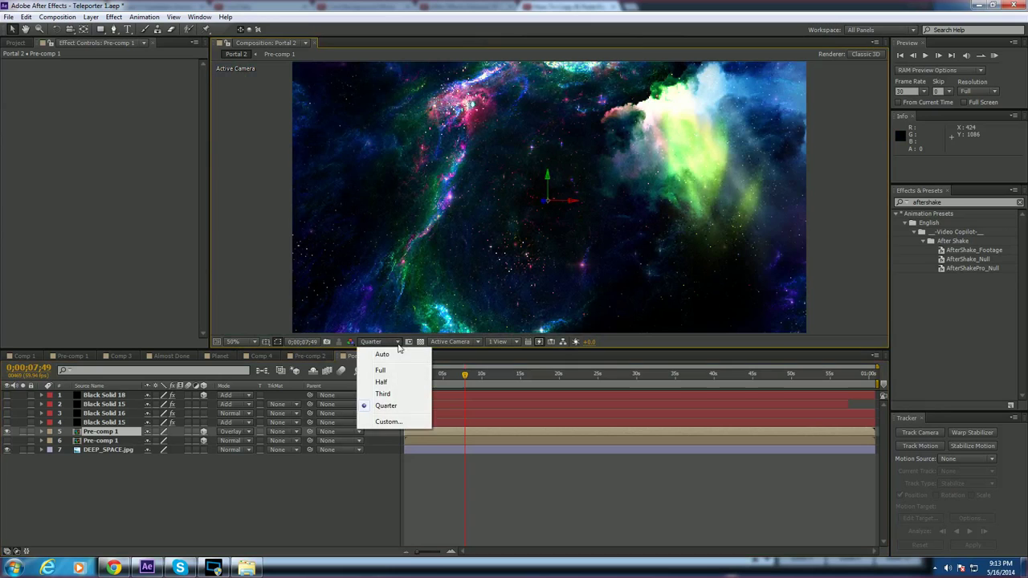
pyautogui.click(389, 362)
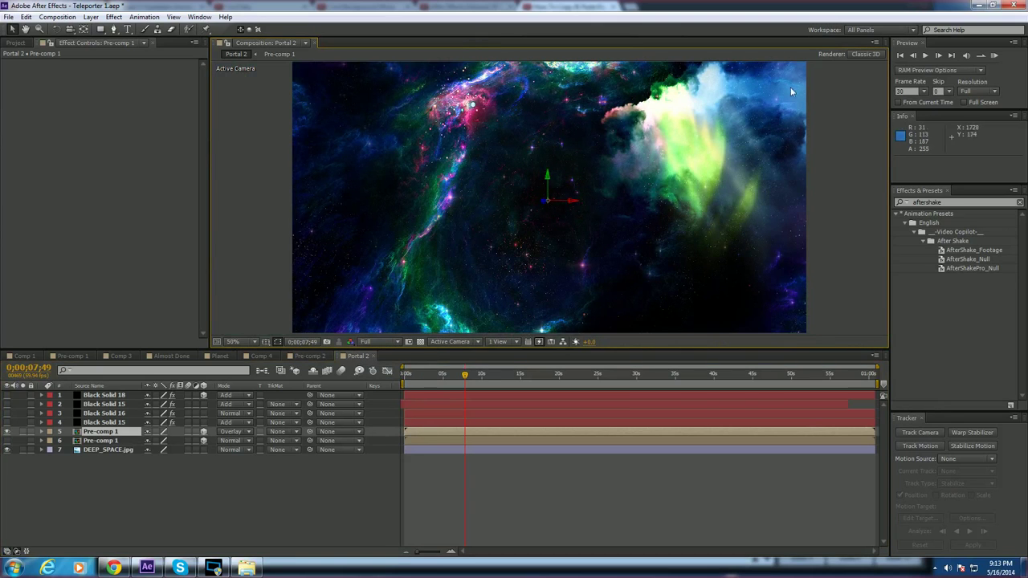
# Step: Select the DEEP_SPACE.jpg layer and set the composition view's magnification to Fit up to 100%
pyautogui.scroll(-3, 320, 237)
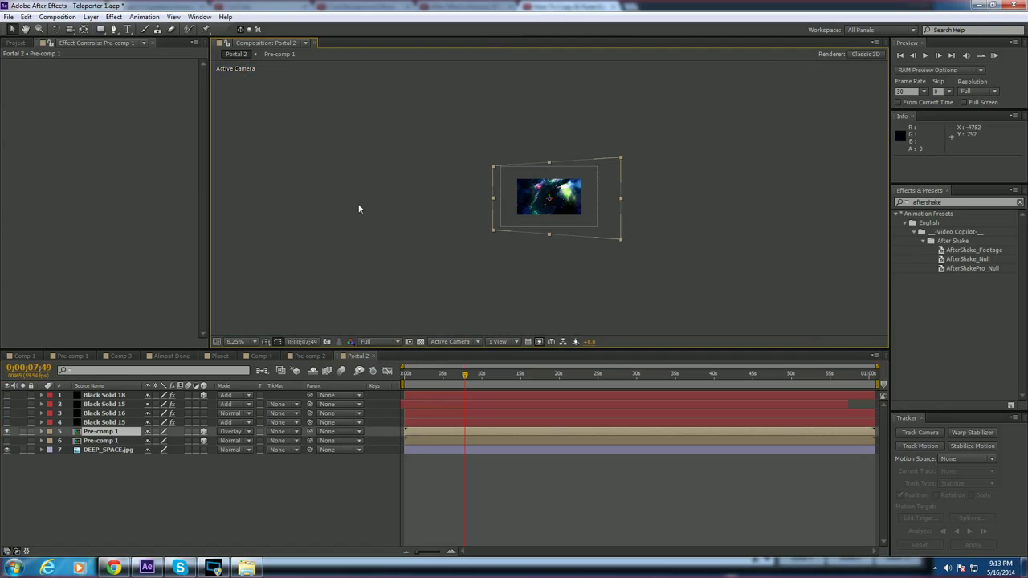
pyautogui.click(100, 448)
pyautogui.press('.')
pyautogui.press('.')
pyautogui.press('.')
pyautogui.press('.')
pyautogui.click(300, 231)
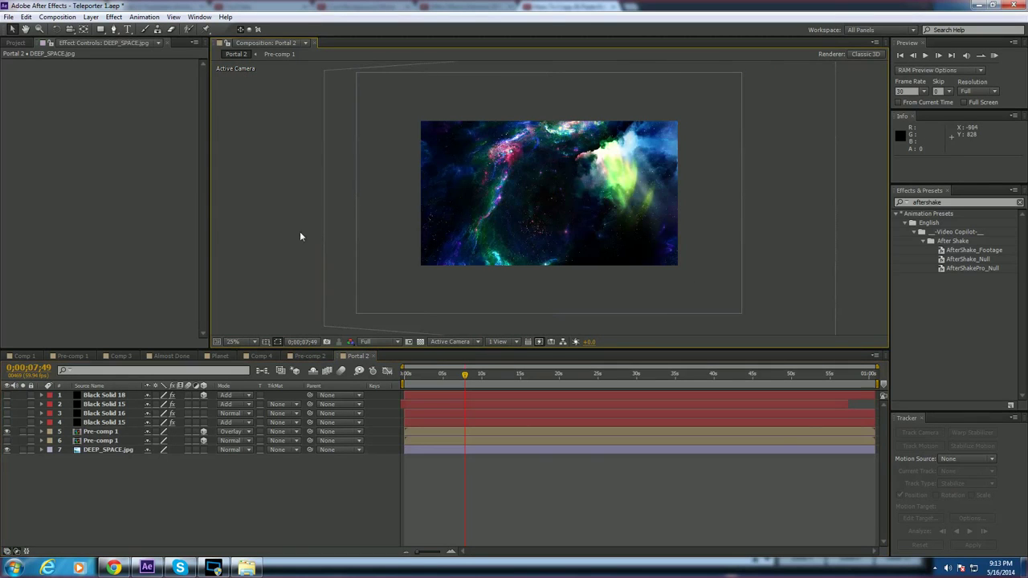
pyautogui.scroll(2, 423, 218)
pyautogui.press(',')
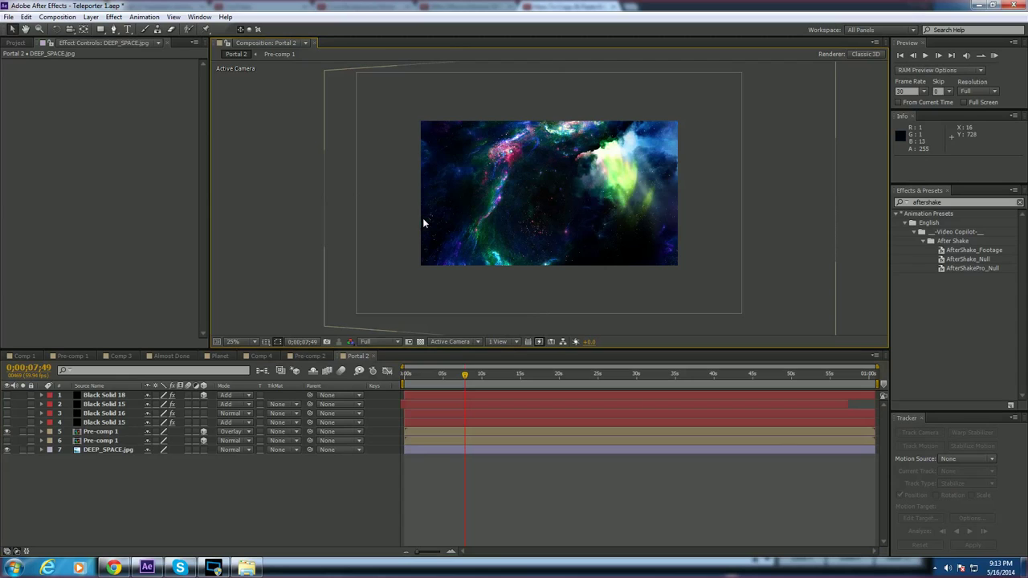
pyautogui.click(254, 342)
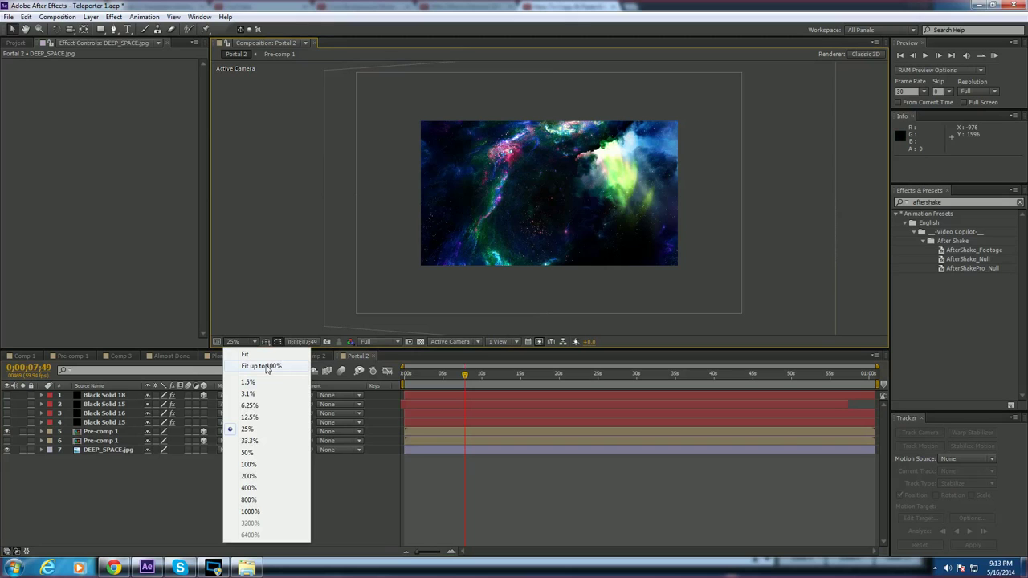
pyautogui.click(267, 367)
# Step: Create a black solid with the default settings and place it directly above the DEEP_SPACE.jpg layer
pyautogui.click(91, 17)
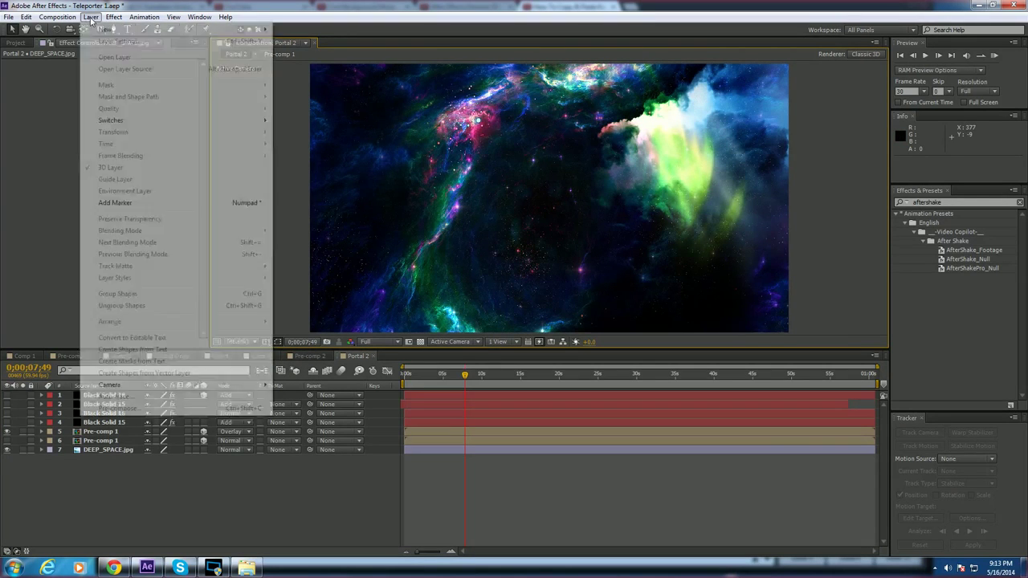
pyautogui.moveTo(123, 31)
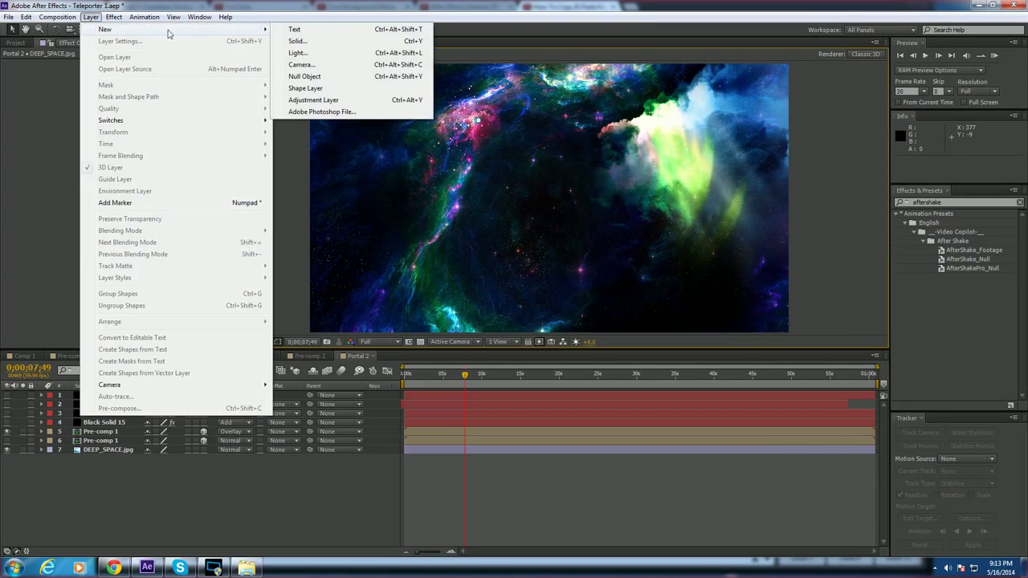
pyautogui.click(318, 44)
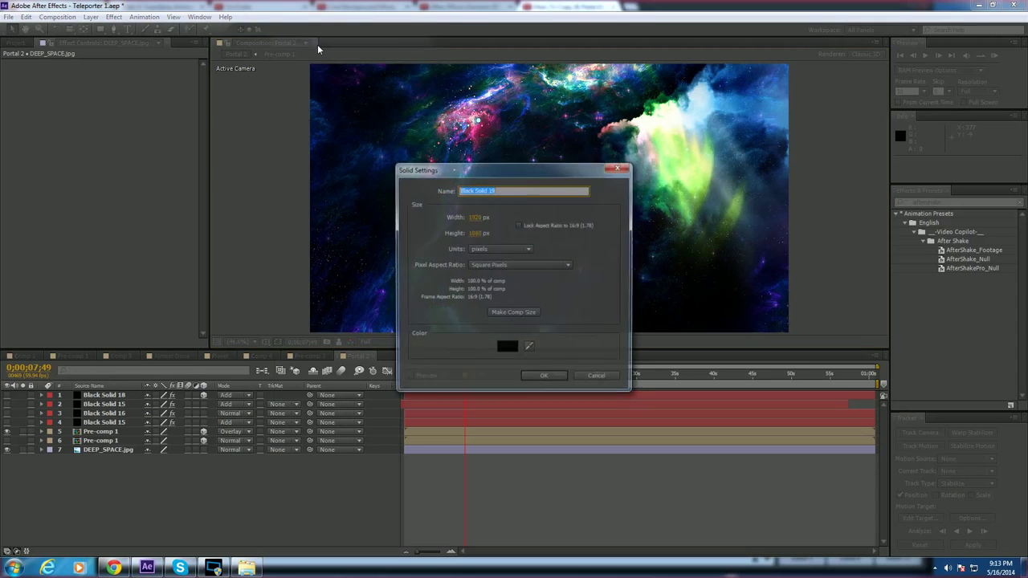
pyautogui.click(543, 378)
pyautogui.moveTo(128, 399); pyautogui.dragTo(114, 456)
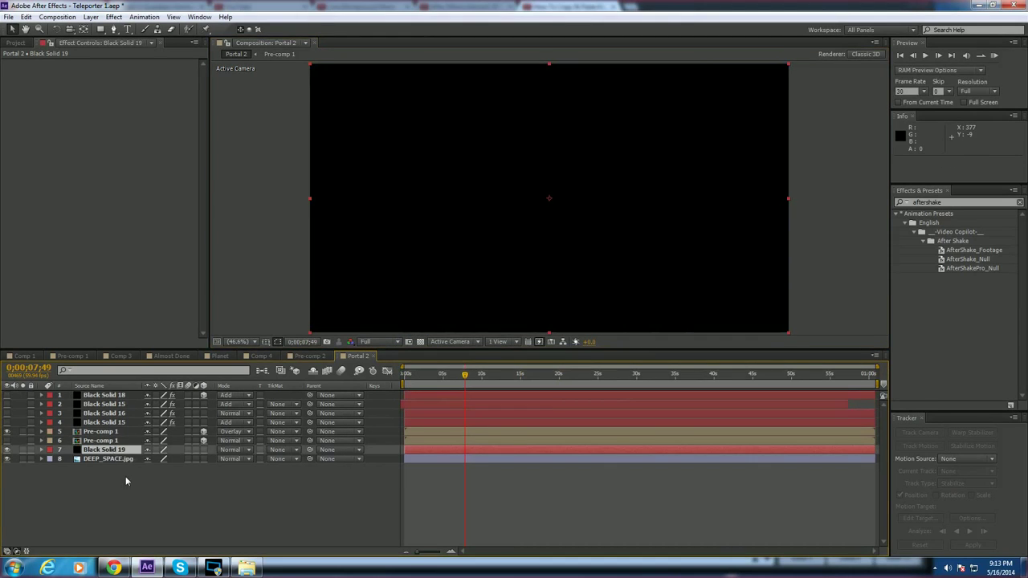
pyautogui.click(126, 482)
pyautogui.click(111, 450)
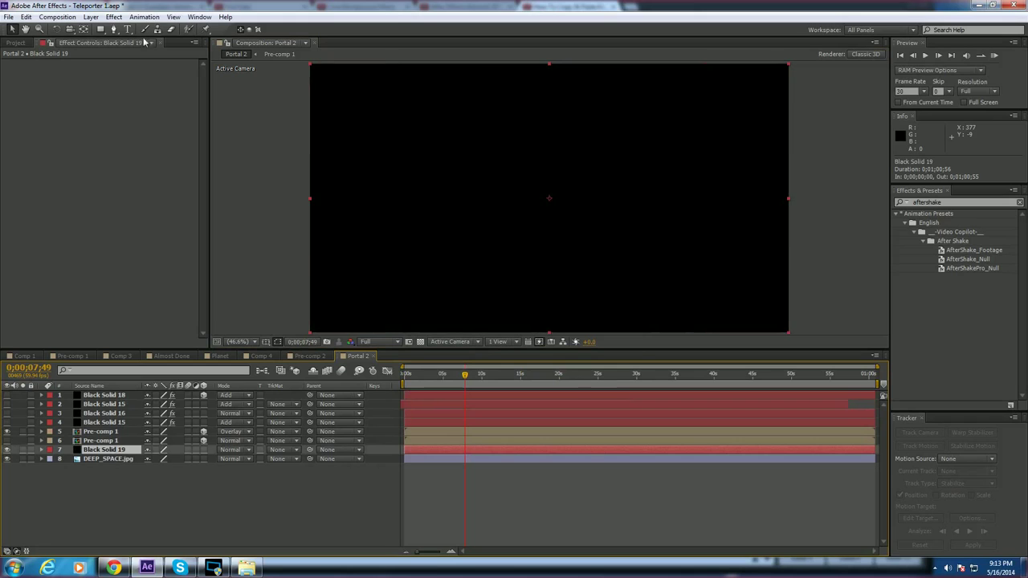
# Step: Apply the Optical Flares effect to the Black Solid 19 layer and move the flare to about 969, 597 near the frame's centre
pyautogui.click(91, 17)
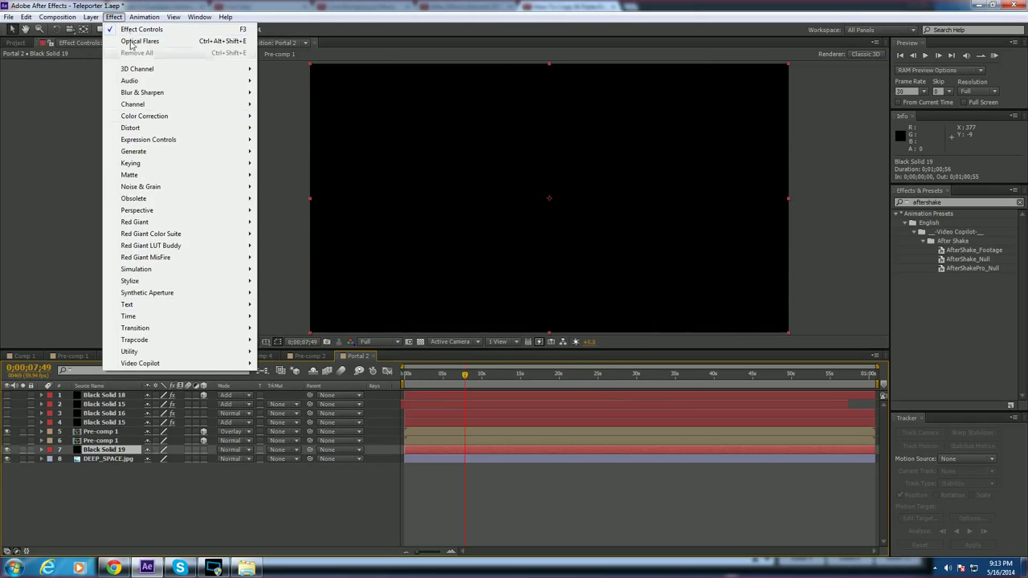
pyautogui.moveTo(239, 363)
pyautogui.click(304, 374)
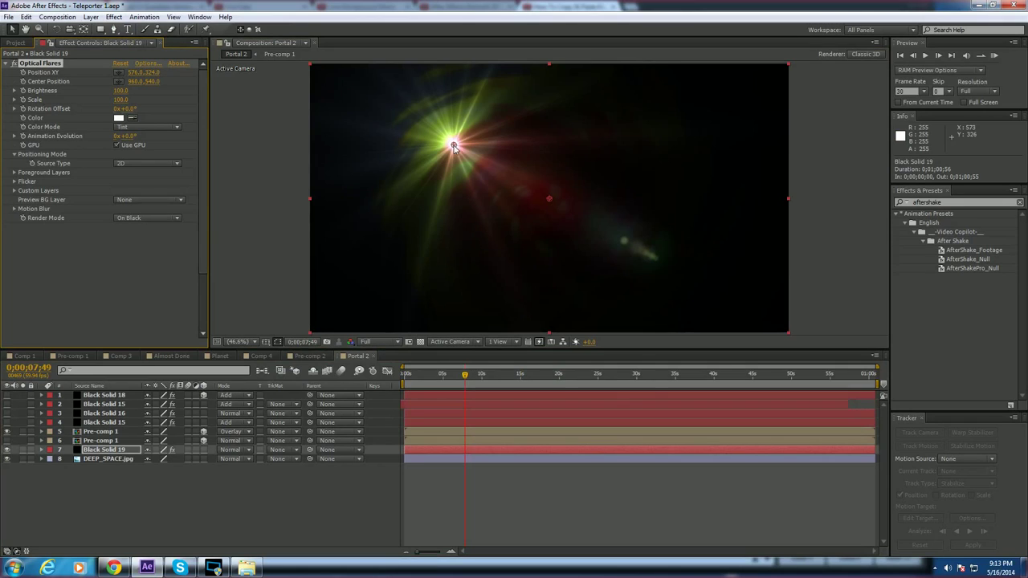
pyautogui.moveTo(454, 145); pyautogui.dragTo(552, 212)
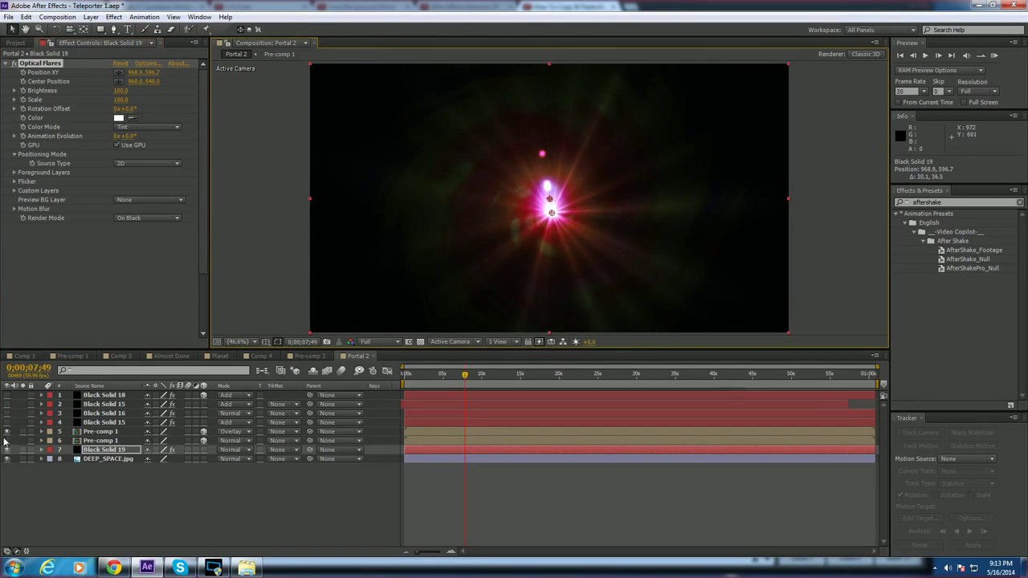
# Step: With both Pre-comp 1 layers hidden, set Black Solid 19 to Add mode and move its flare to about 1424, 197 over the bright cloud
pyautogui.moveTo(7, 440); pyautogui.dragTo(6, 431)
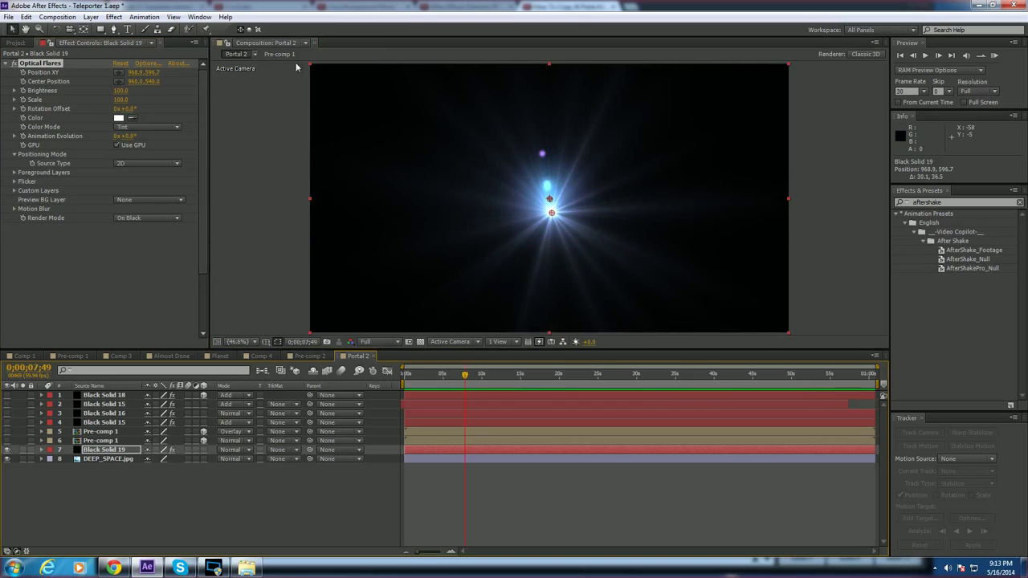
pyautogui.click(246, 452)
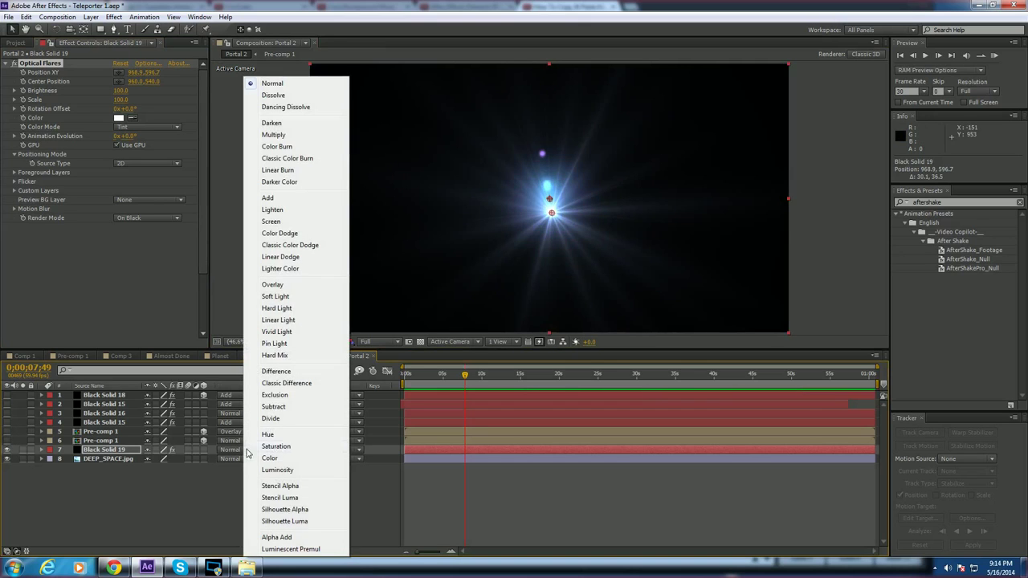
pyautogui.click(269, 198)
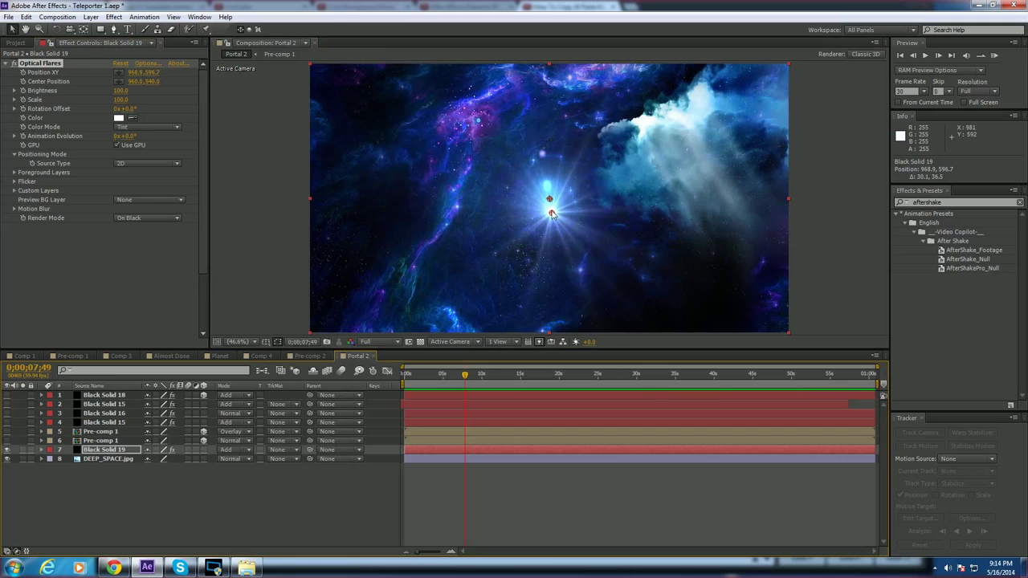
pyautogui.moveTo(552, 212); pyautogui.dragTo(665, 114)
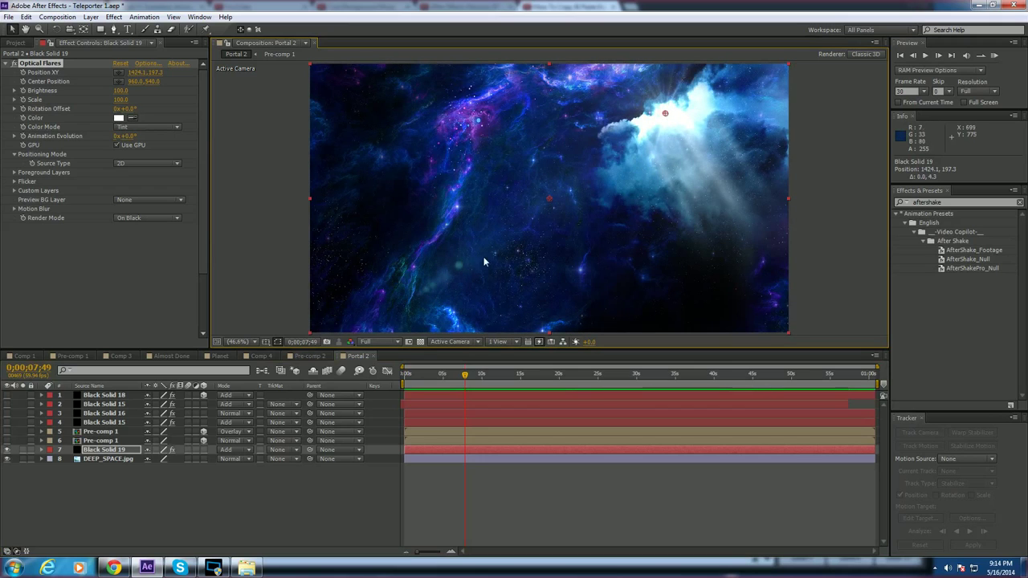
# Step: Set the flare's Flicker speed to 61, amount to 42 and random seed to 510, and preview the flicker
pyautogui.click(14, 182)
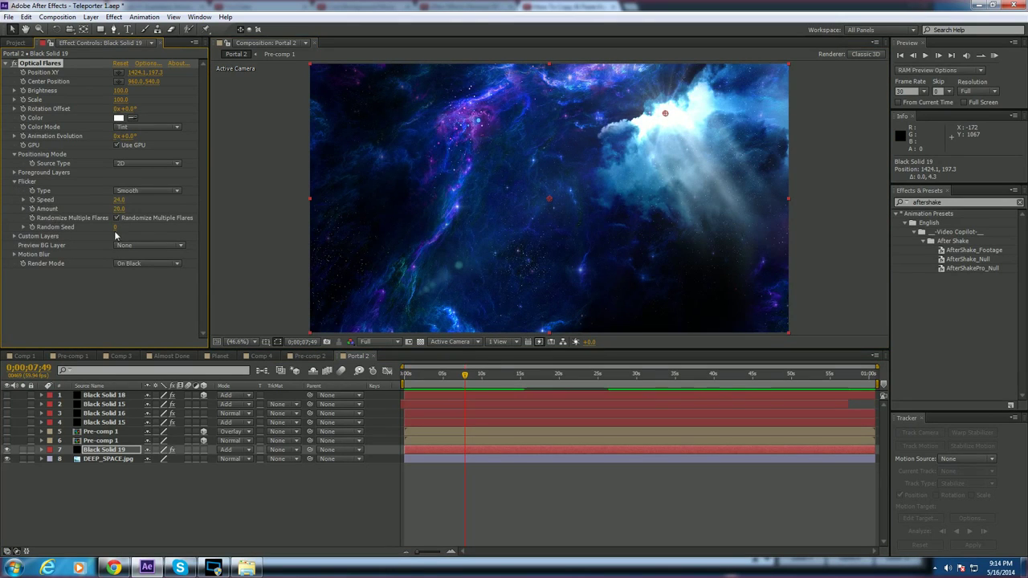
pyautogui.moveTo(116, 227); pyautogui.dragTo(284, 228)
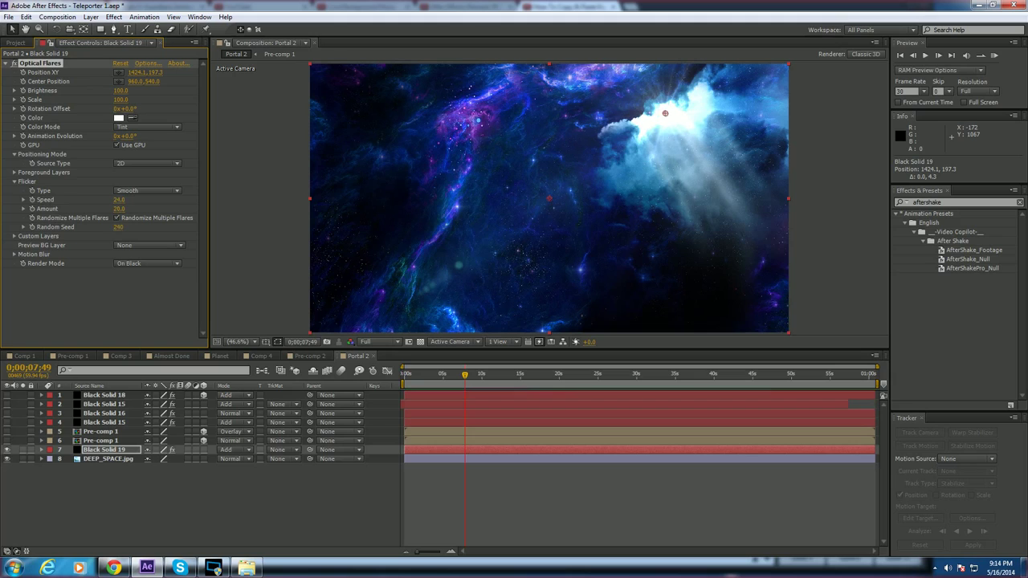
pyautogui.moveTo(464, 375); pyautogui.dragTo(444, 374)
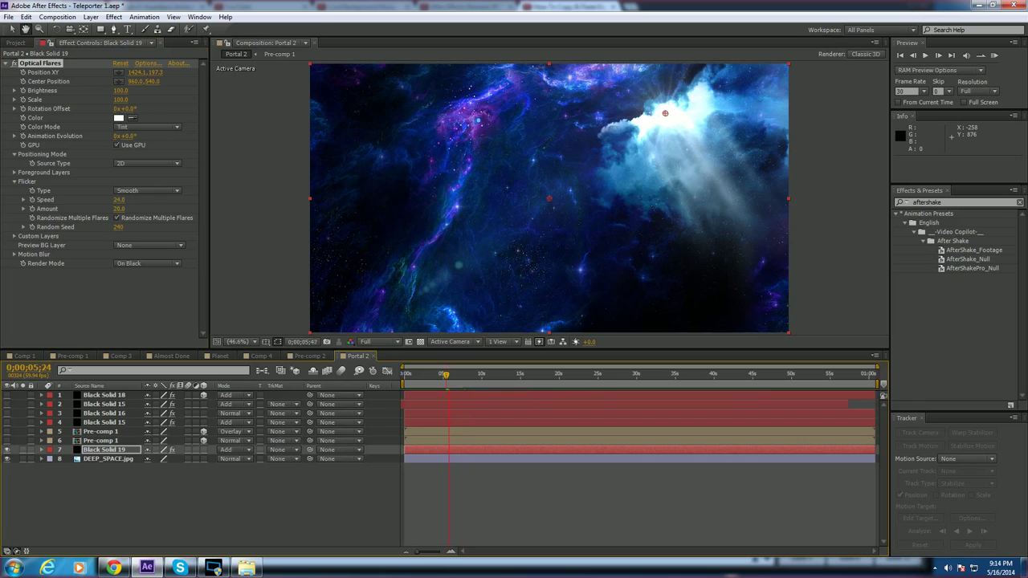
pyautogui.press('space')
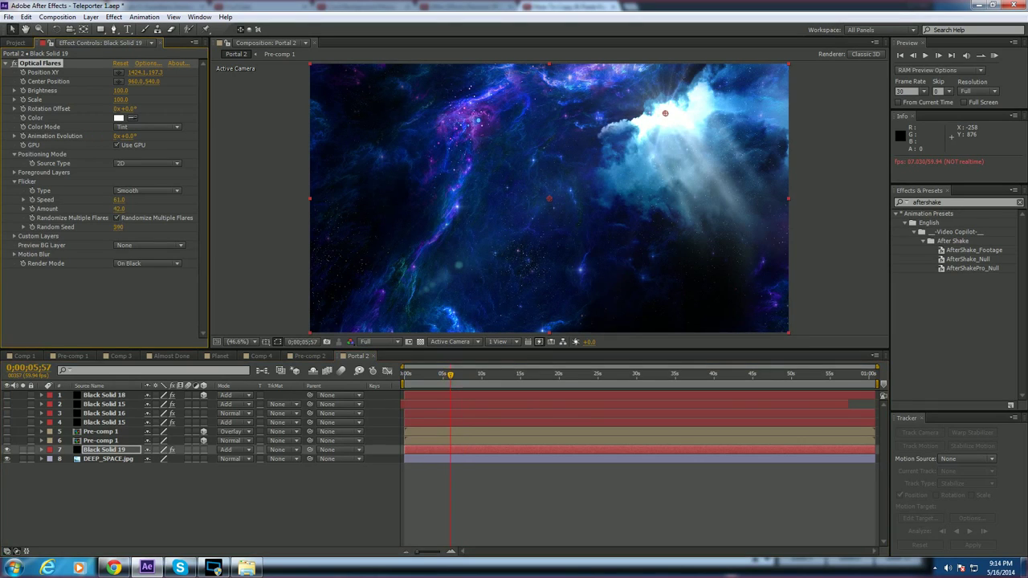
pyautogui.moveTo(133, 229); pyautogui.dragTo(230, 228)
pyautogui.moveTo(452, 374); pyautogui.dragTo(441, 375)
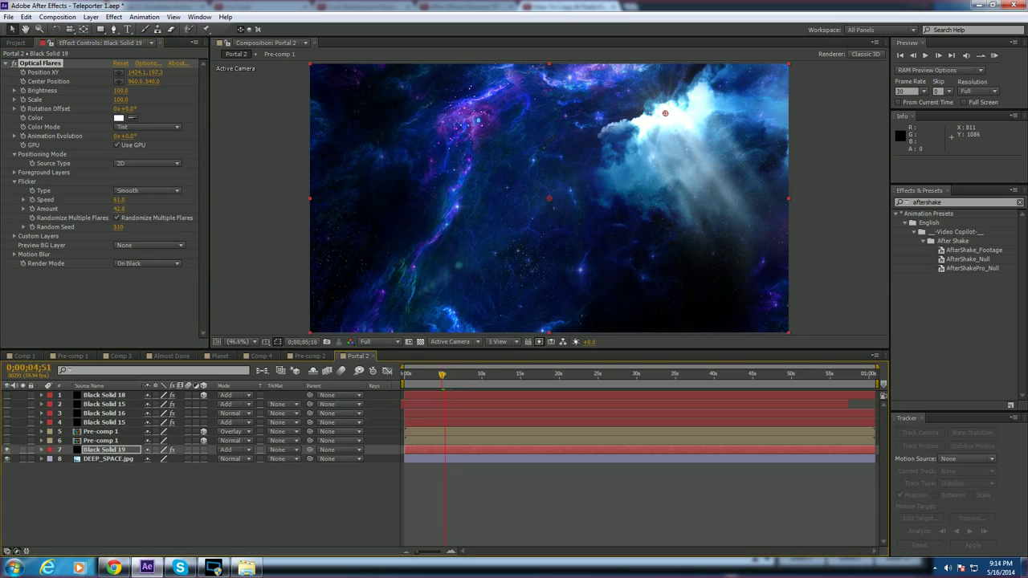
pyautogui.press('space')
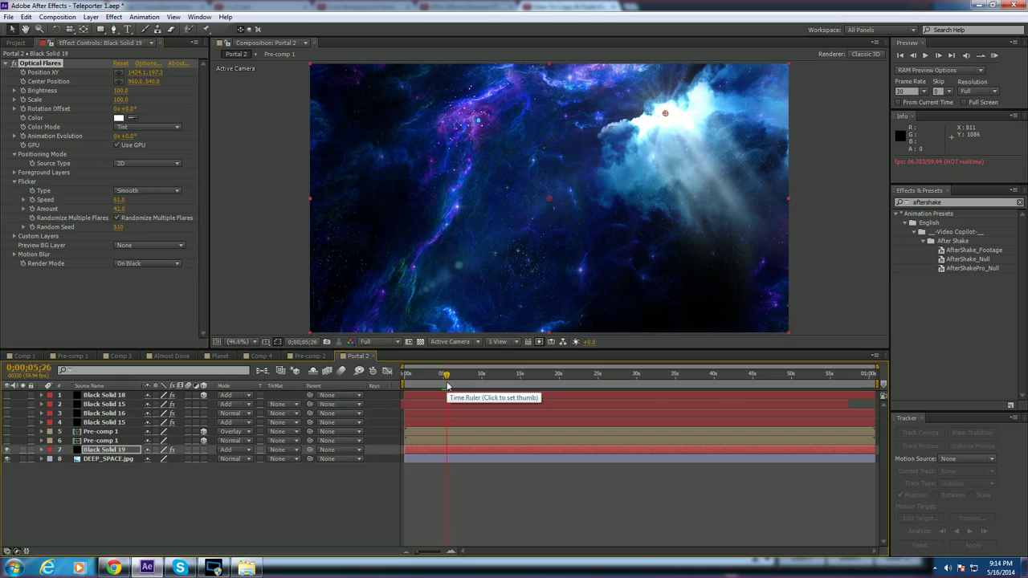
# Step: Show all hidden layers again and toggle the Normal-mode Pre-comp 1 layer to compare the scene with and without the fiery portal
pyautogui.click(7, 432)
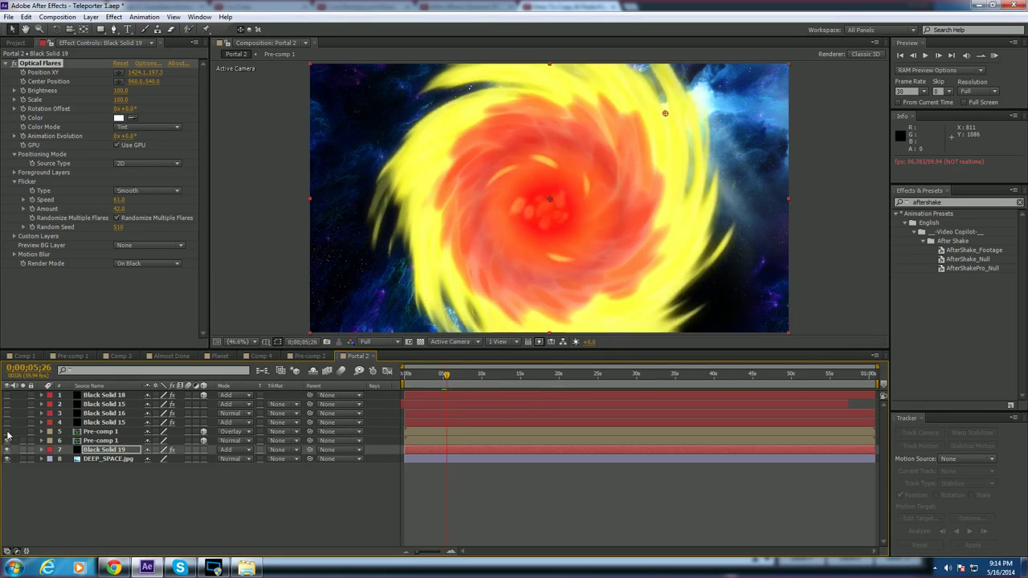
pyautogui.click(7, 422)
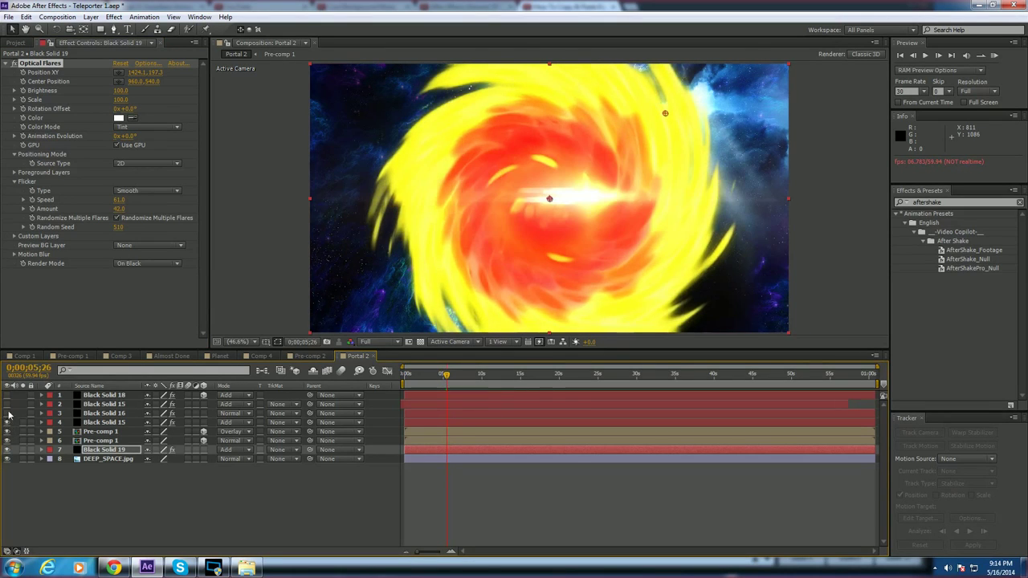
pyautogui.click(7, 405)
pyautogui.click(7, 395)
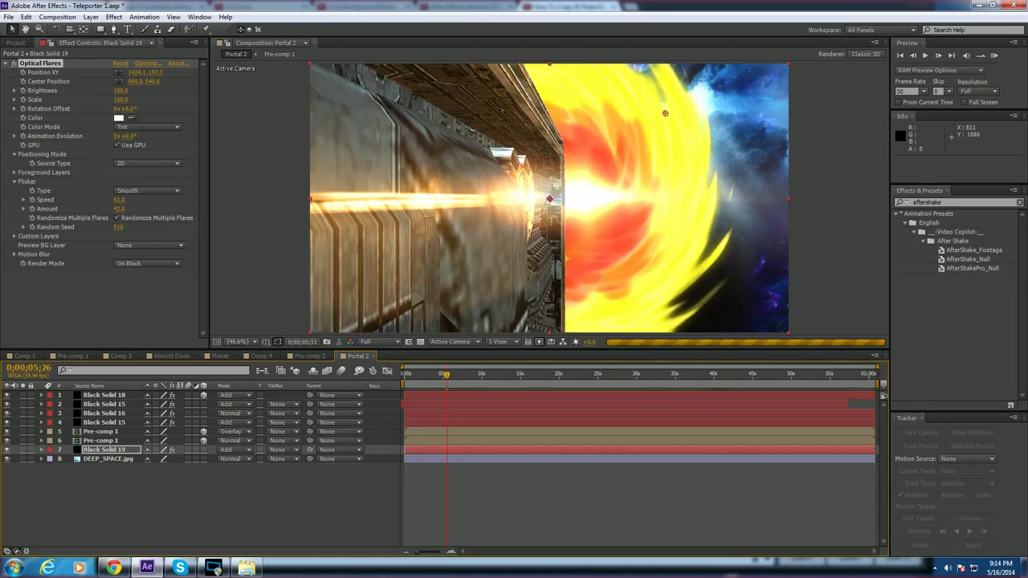
pyautogui.click(8, 442)
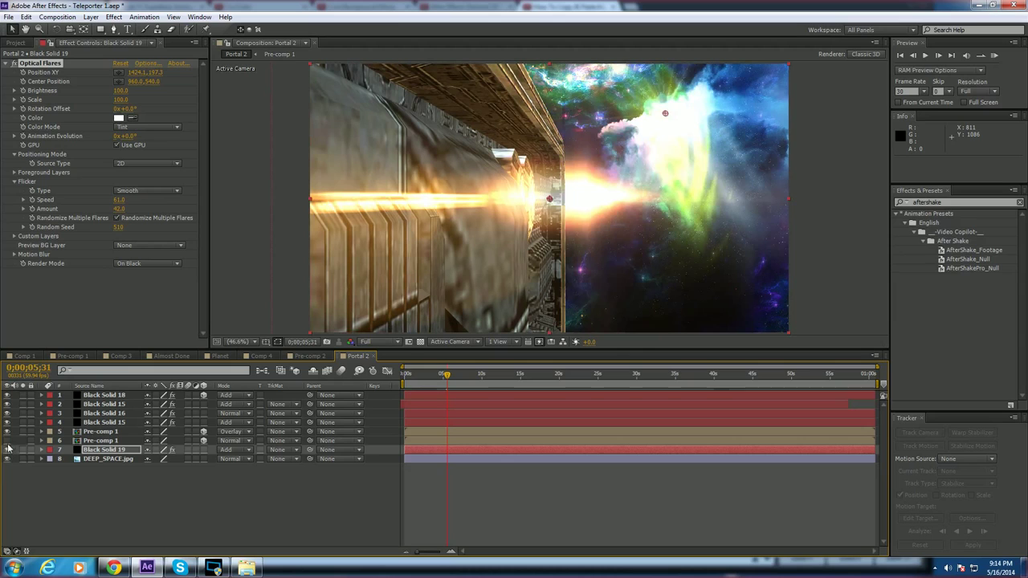
pyautogui.click(7, 442)
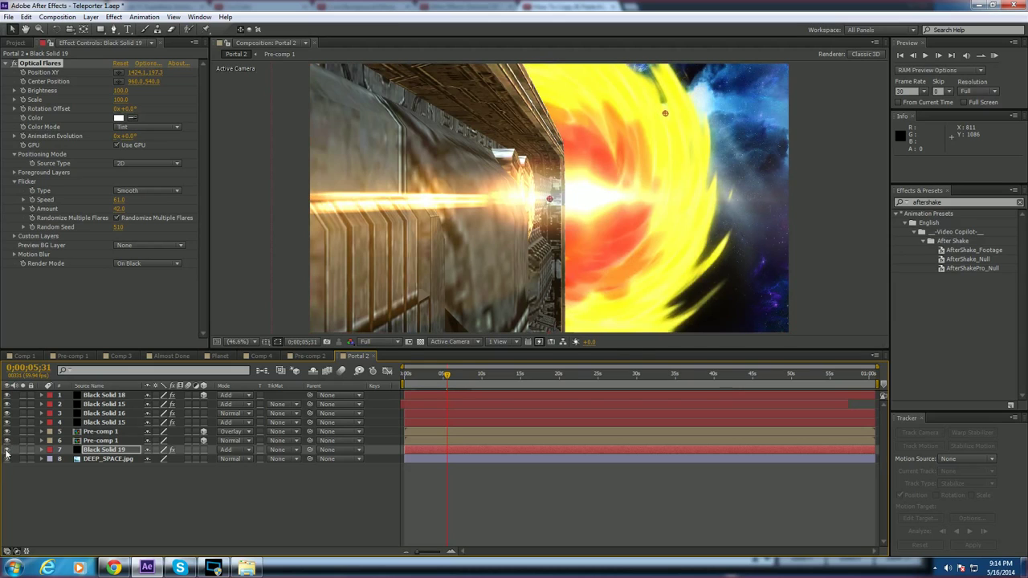
# Step: Hide every layer above DEEP_SPACE.jpg and duplicate the Optical Flares effect on Black Solid 19
pyautogui.click(6, 451)
pyautogui.moveTo(8, 443); pyautogui.dragTo(7, 395)
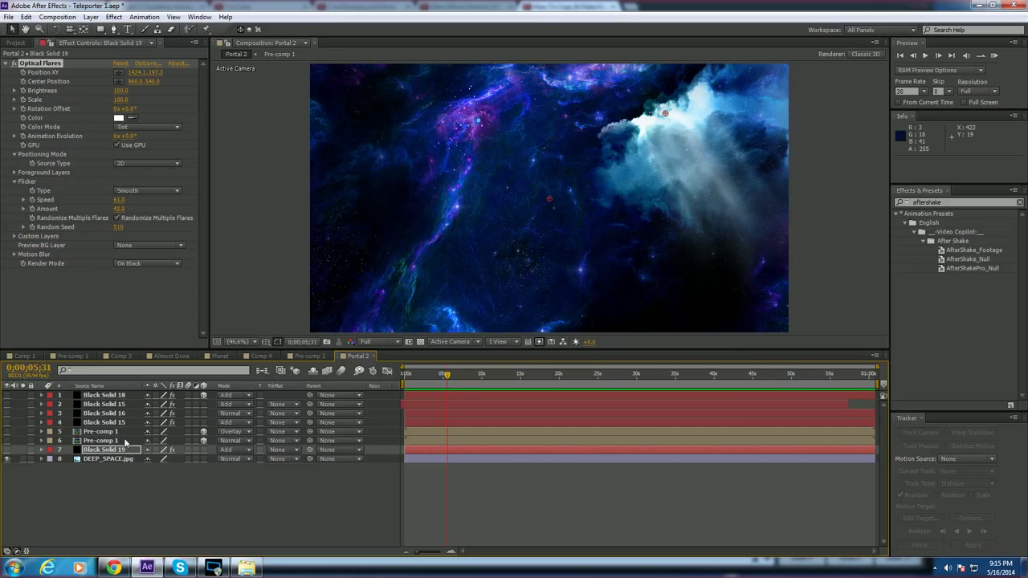
pyautogui.hotkey('ctrl', 'd')
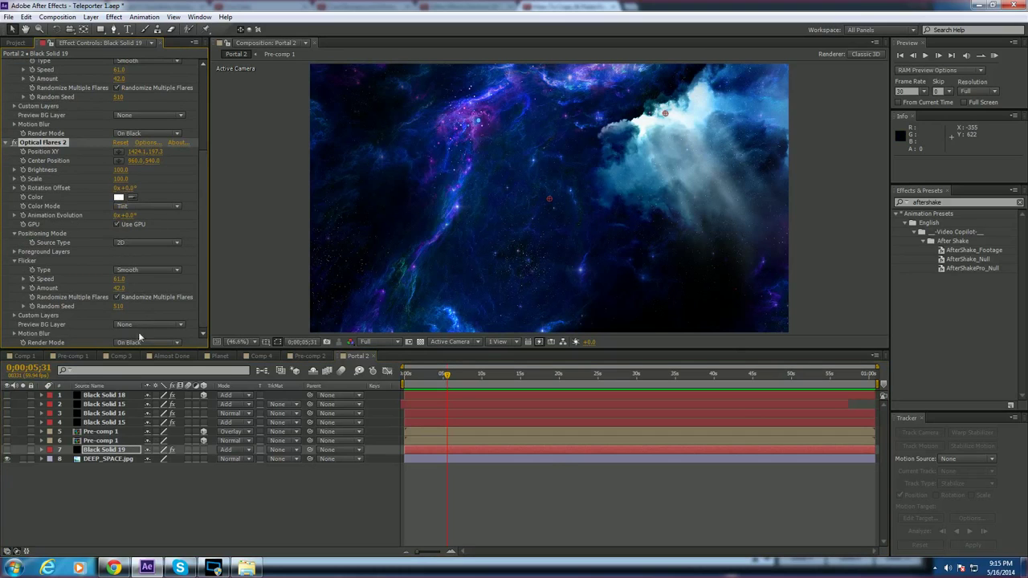
# Step: Delete the second Optical Flares effect, duplicate the Black Solid 19 layer instead, and make the upper copy visible
pyautogui.press('Delete')
pyautogui.click(113, 498)
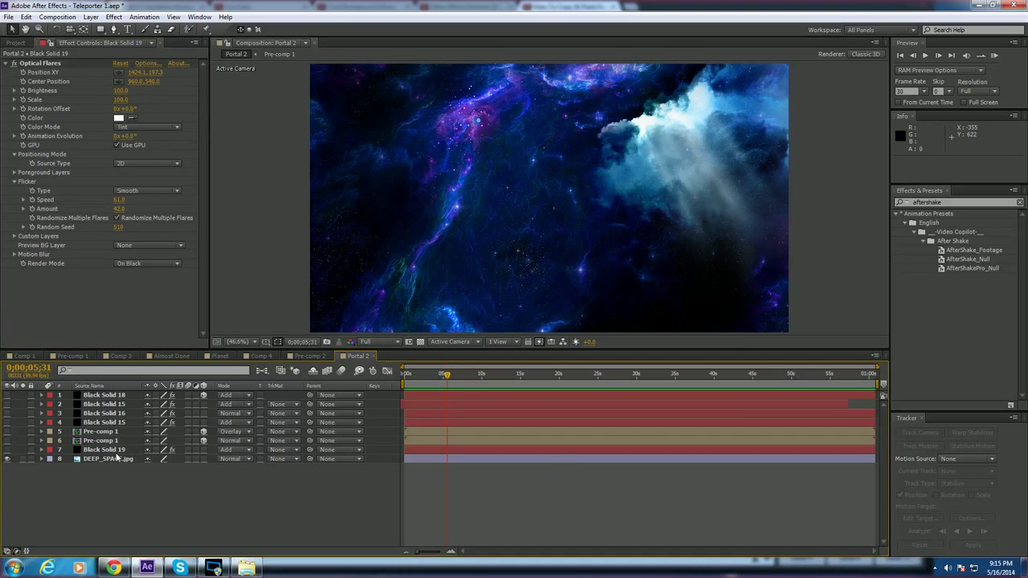
pyautogui.click(119, 451)
pyautogui.hotkey('ctrl', 'd')
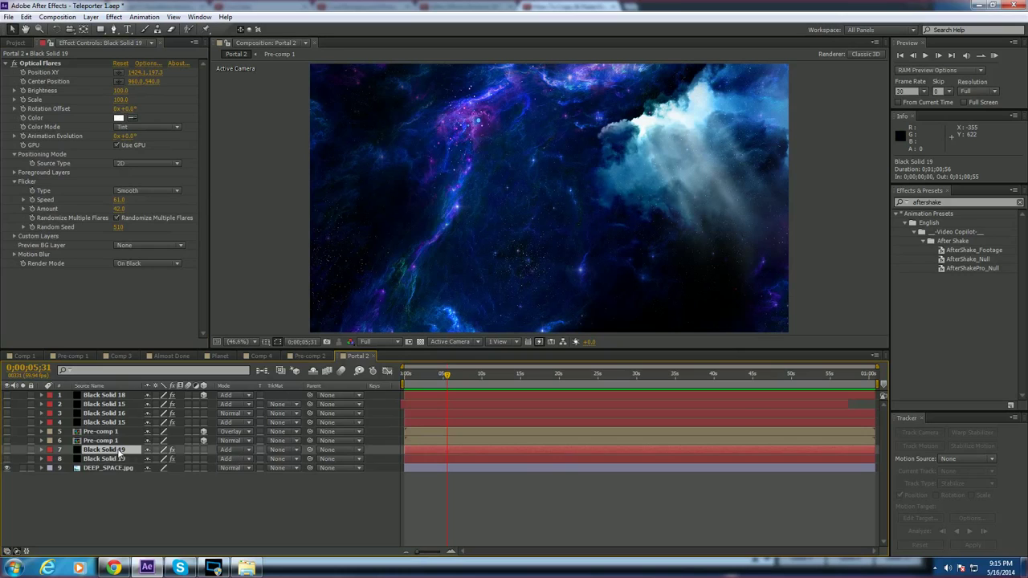
pyautogui.click(7, 450)
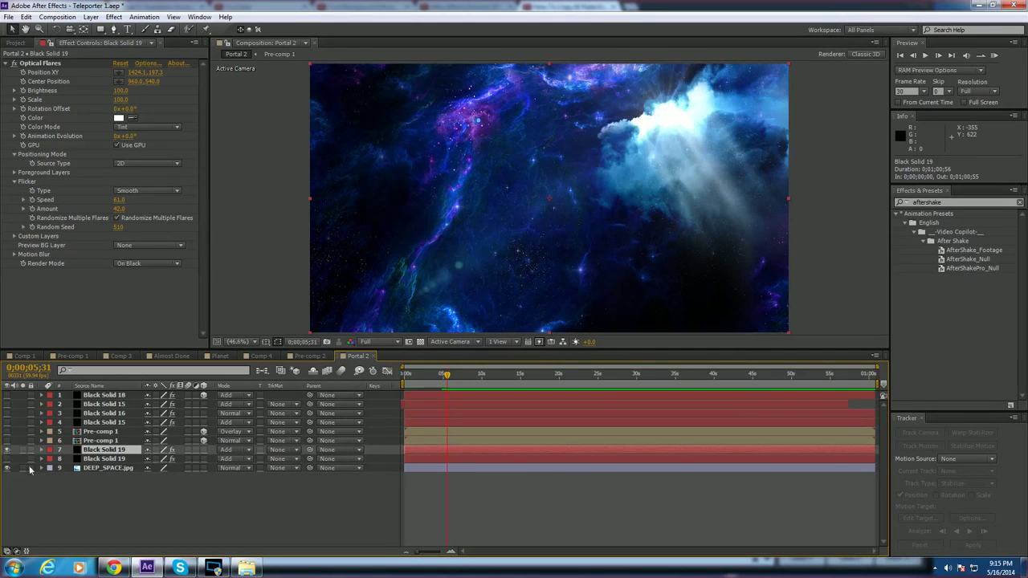
# Step: Move the upper Black Solid 19's flare to about 1866, 966 in the dark corner of the space background
pyautogui.click(188, 106)
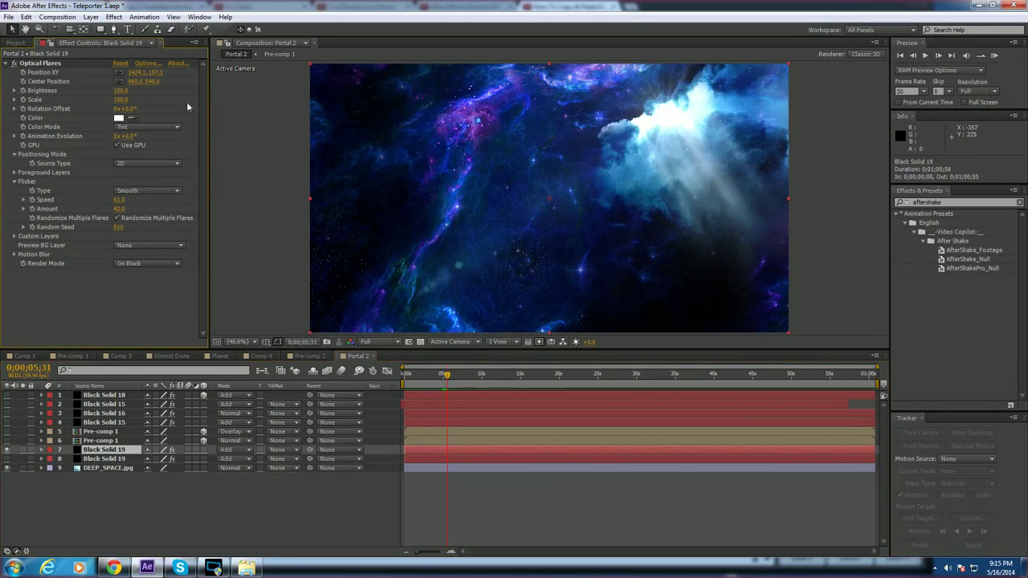
pyautogui.click(119, 72)
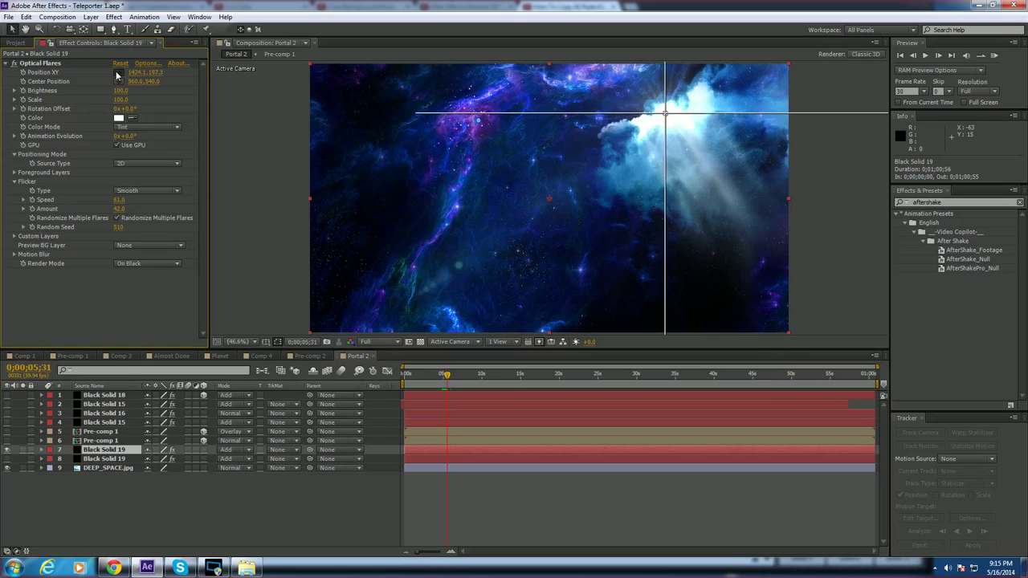
pyautogui.click(775, 304)
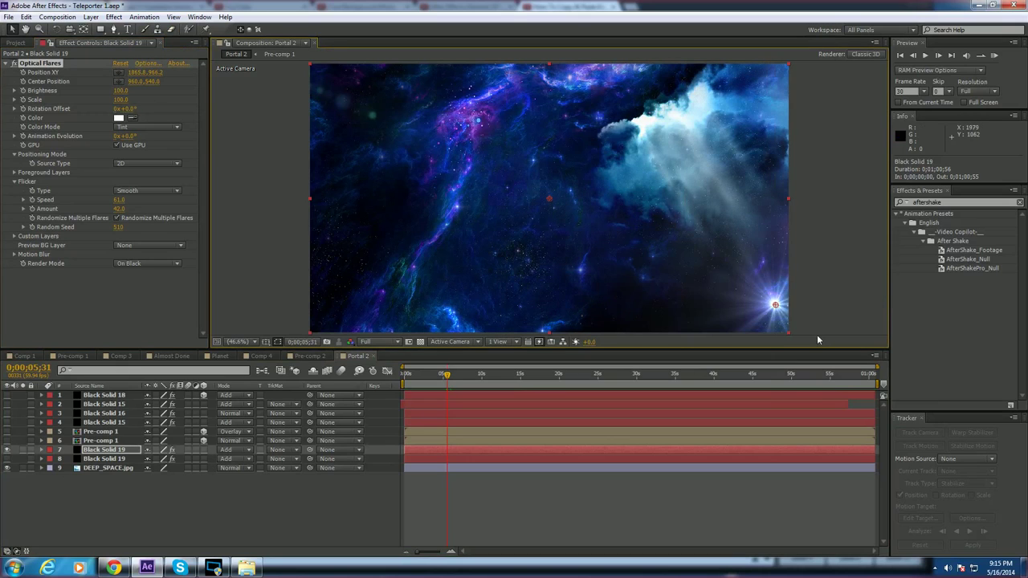
# Step: Tint the repositioned flare a deep purple
pyautogui.click(120, 121)
pyautogui.moveTo(489, 442); pyautogui.dragTo(497, 404)
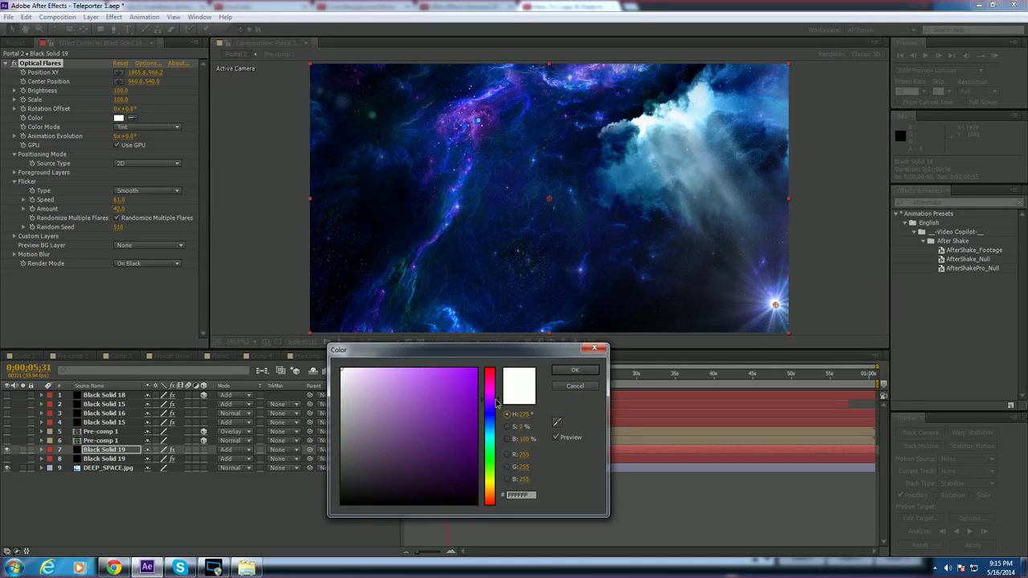
pyautogui.click(463, 430)
pyautogui.click(575, 371)
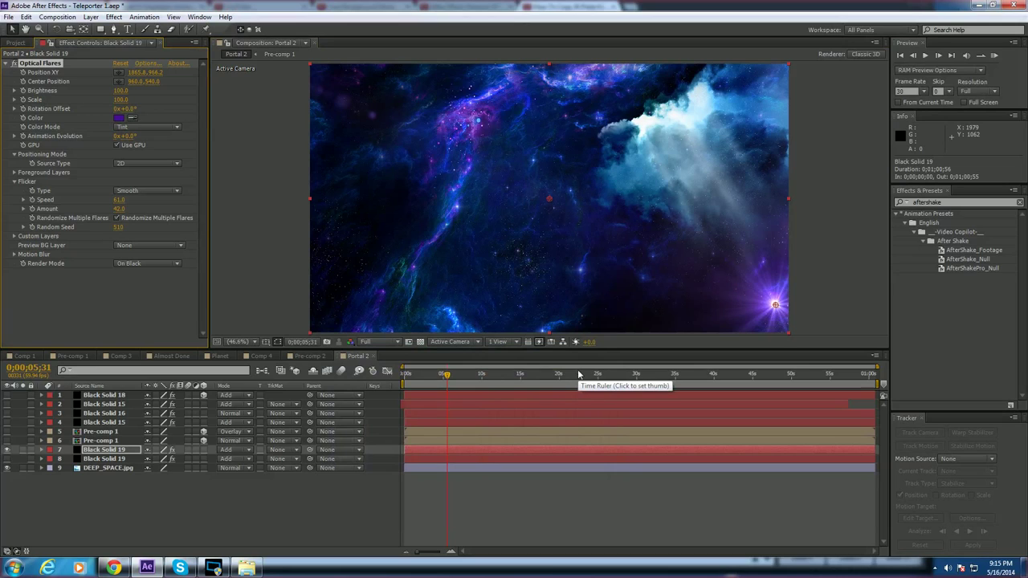
# Step: Set the purple flare's scale to 50 and brightness to 80, with Flicker speed 97 and amount 95
pyautogui.click(120, 99)
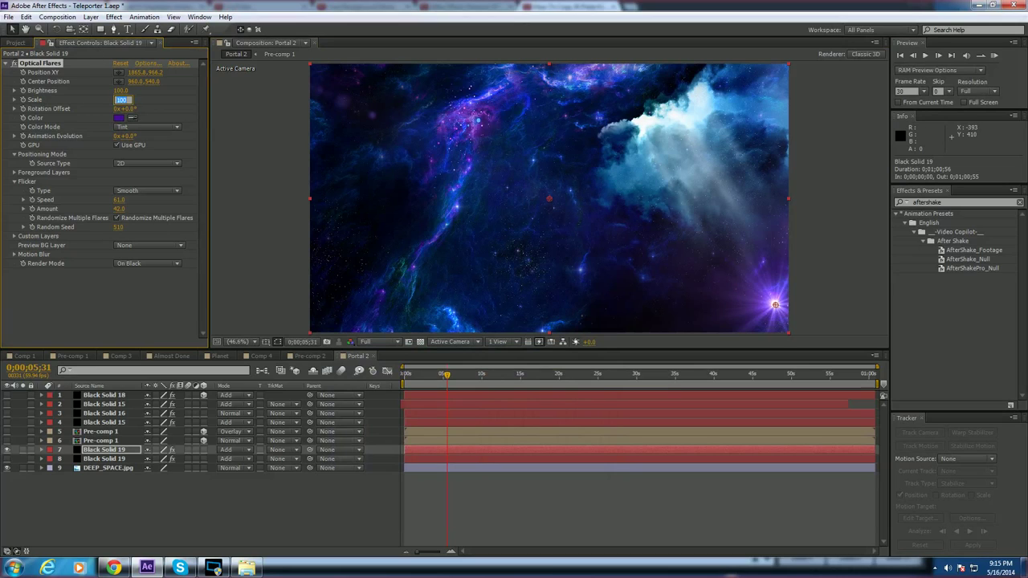
pyautogui.press('Return')
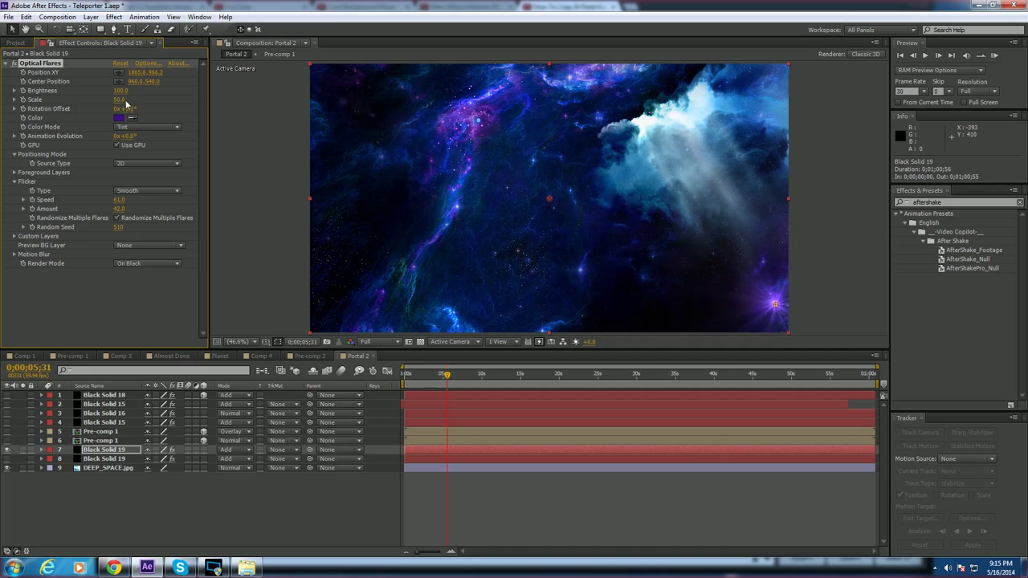
pyautogui.click(74, 275)
pyautogui.click(120, 90)
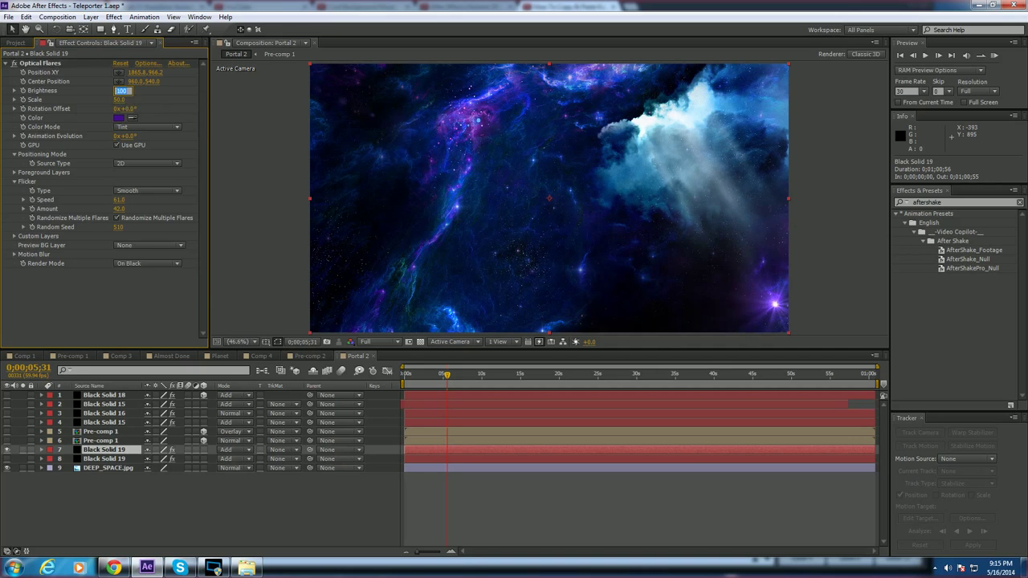
pyautogui.write('80')
pyautogui.press('Return')
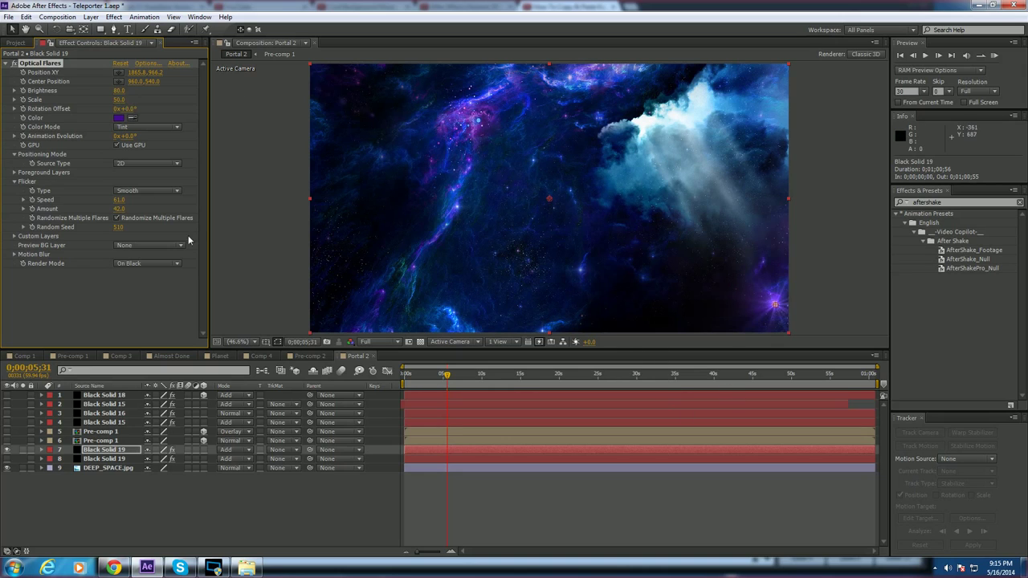
pyautogui.moveTo(119, 200); pyautogui.dragTo(121, 199)
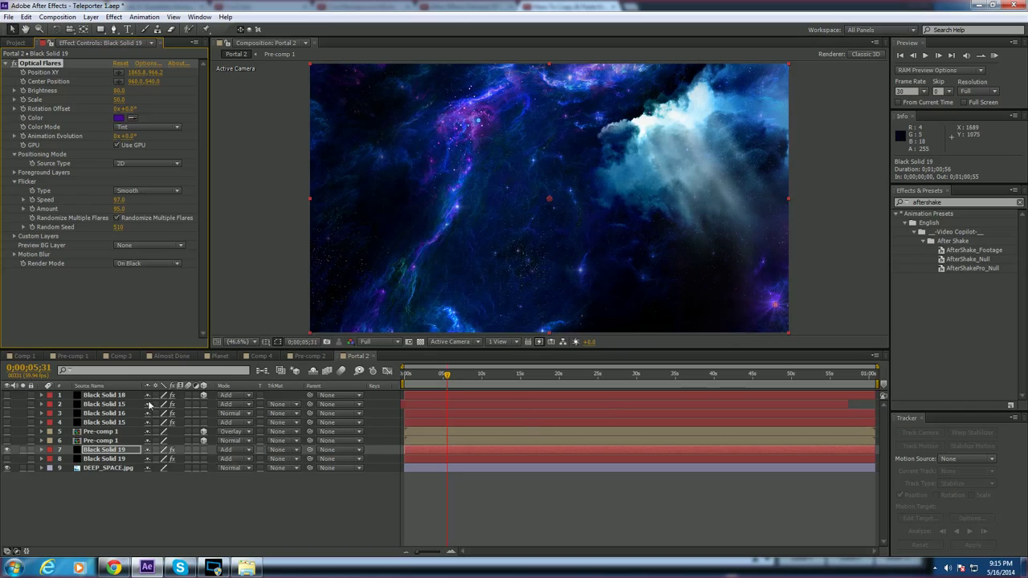
# Step: Show all hidden layers again and preview the full portal scene with both background flares
pyautogui.moveTo(6, 460); pyautogui.dragTo(6, 423)
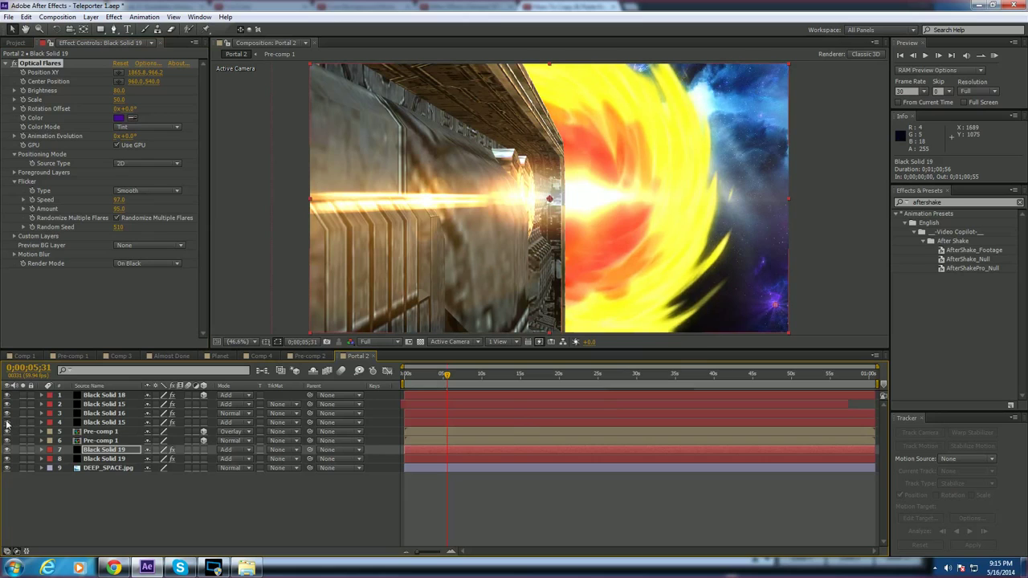
pyautogui.press('space')
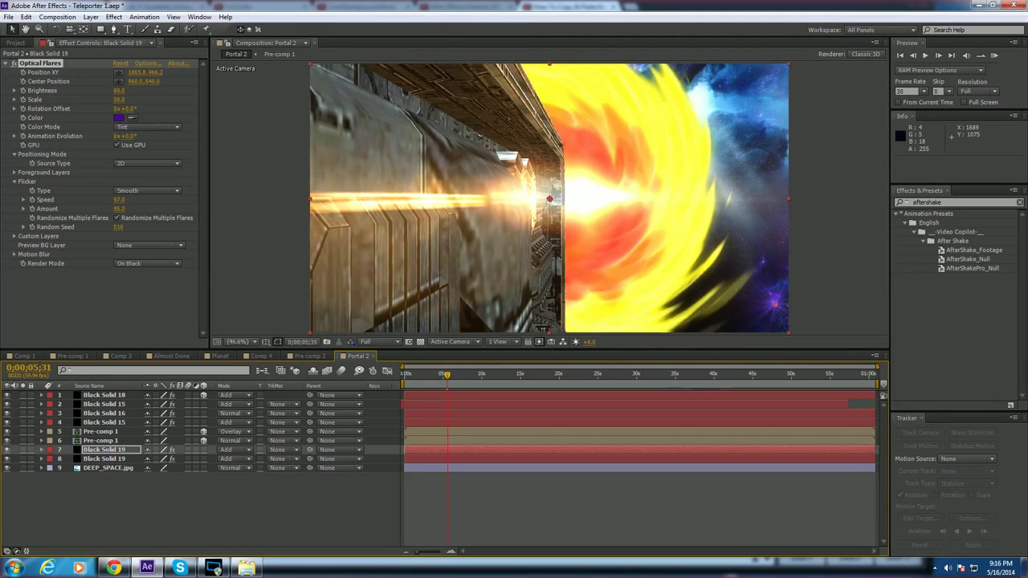
pyautogui.click(849, 280)
pyautogui.press('KP_0')
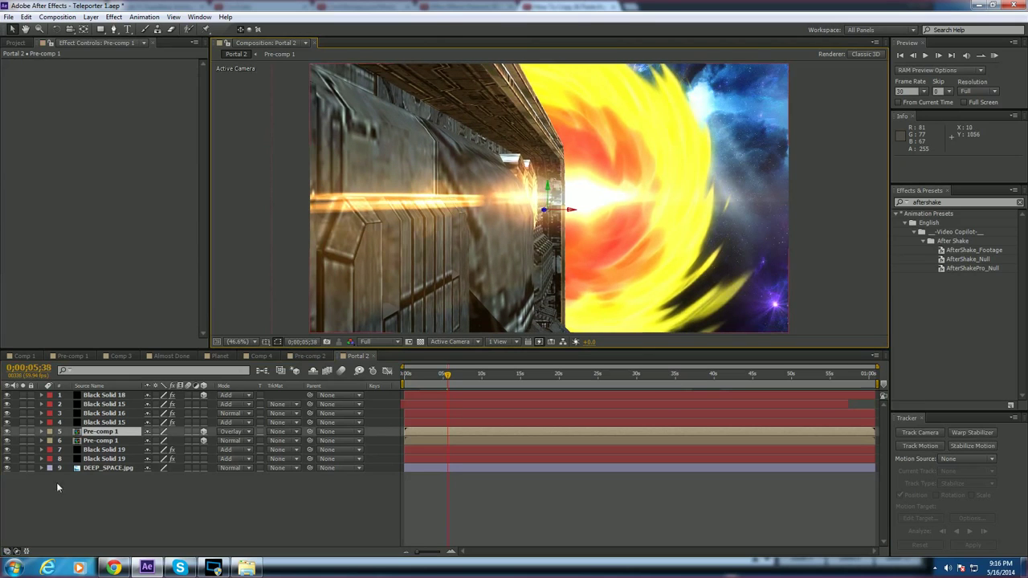
# Step: Create a new black solid, apply the Element effect to it, and open the Starter_Pack models in its scene setup
pyautogui.rightClick(116, 503)
pyautogui.moveTo(192, 388)
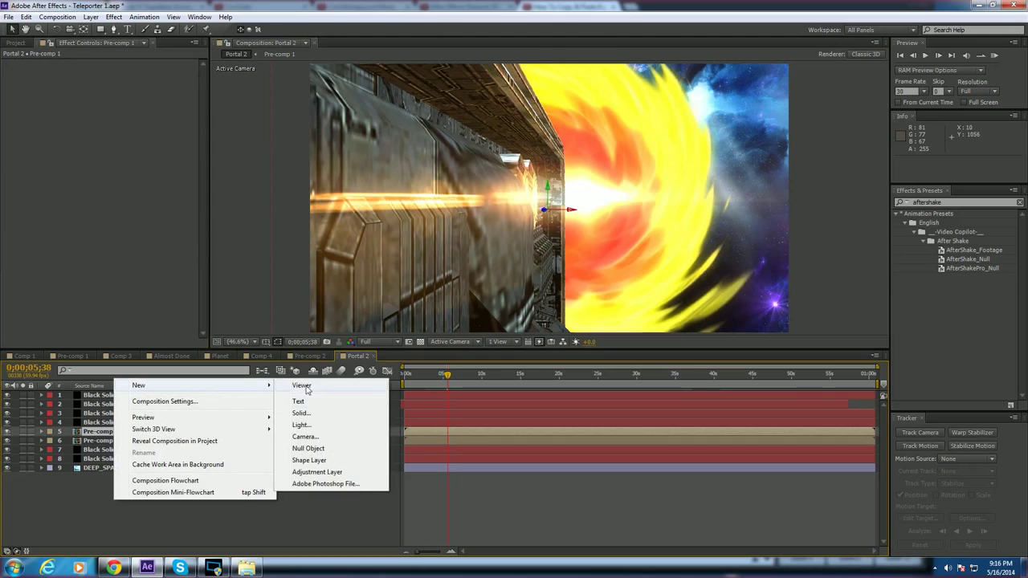
pyautogui.click(343, 415)
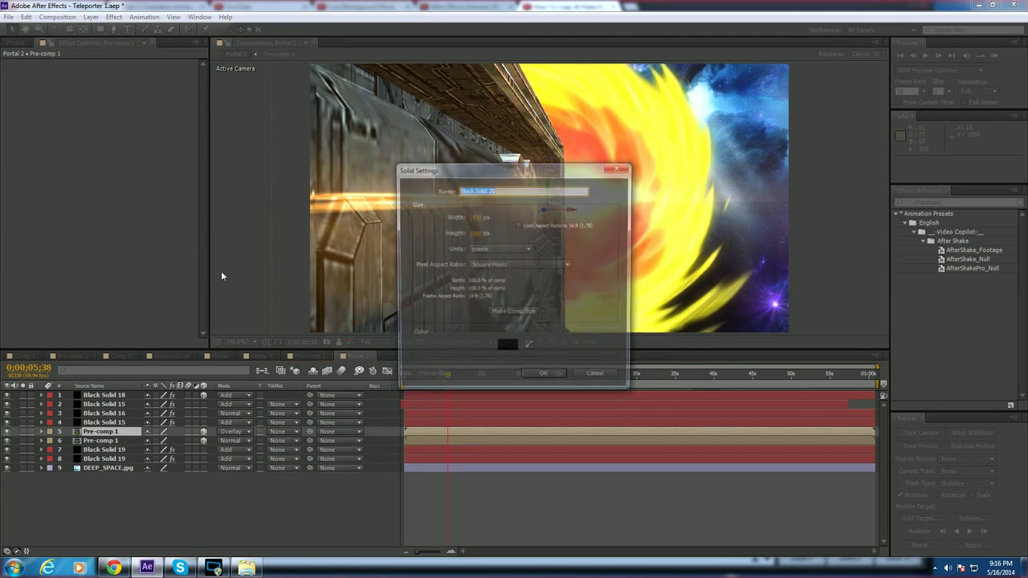
pyautogui.click(543, 373)
pyautogui.click(113, 17)
pyautogui.moveTo(227, 365)
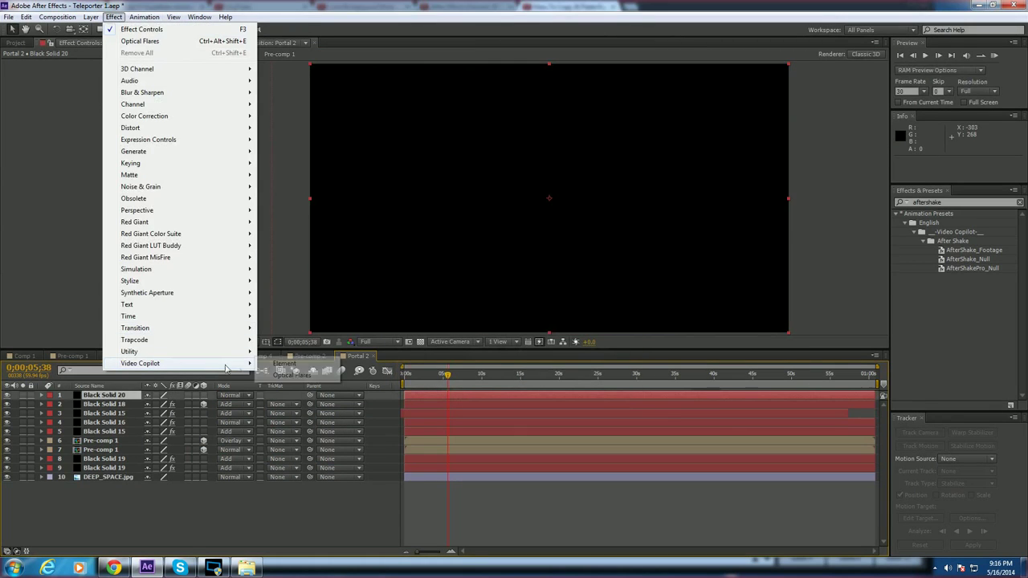
pyautogui.click(284, 364)
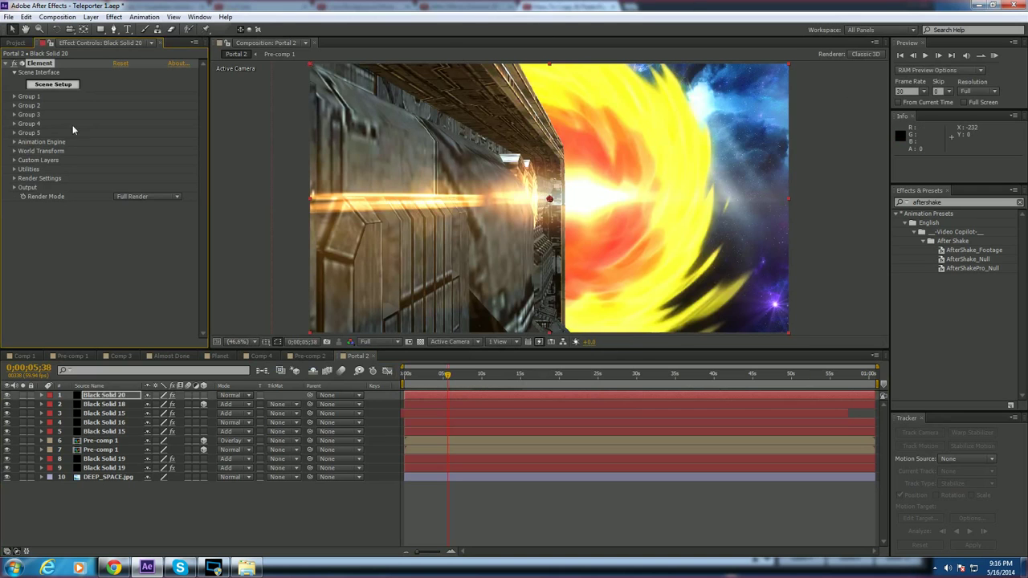
pyautogui.click(53, 85)
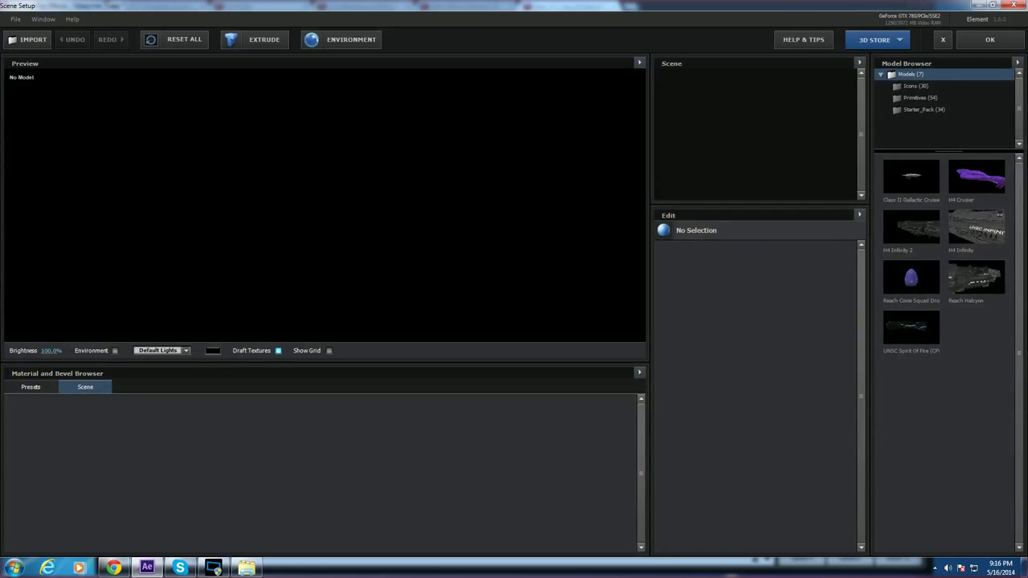
pyautogui.click(909, 115)
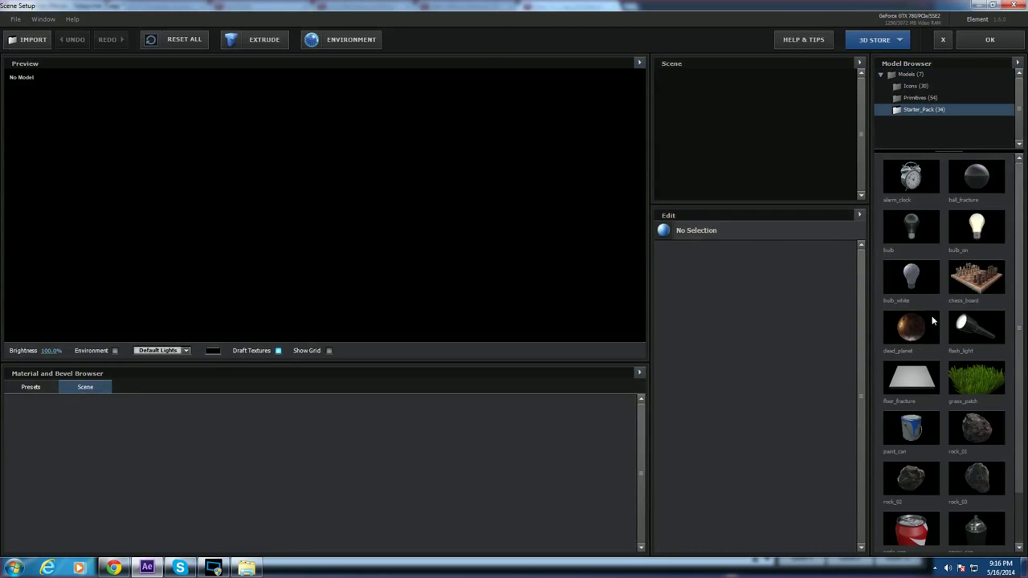
pyautogui.scroll(-1, 972, 475)
pyautogui.click(973, 409)
pyautogui.click(955, 467)
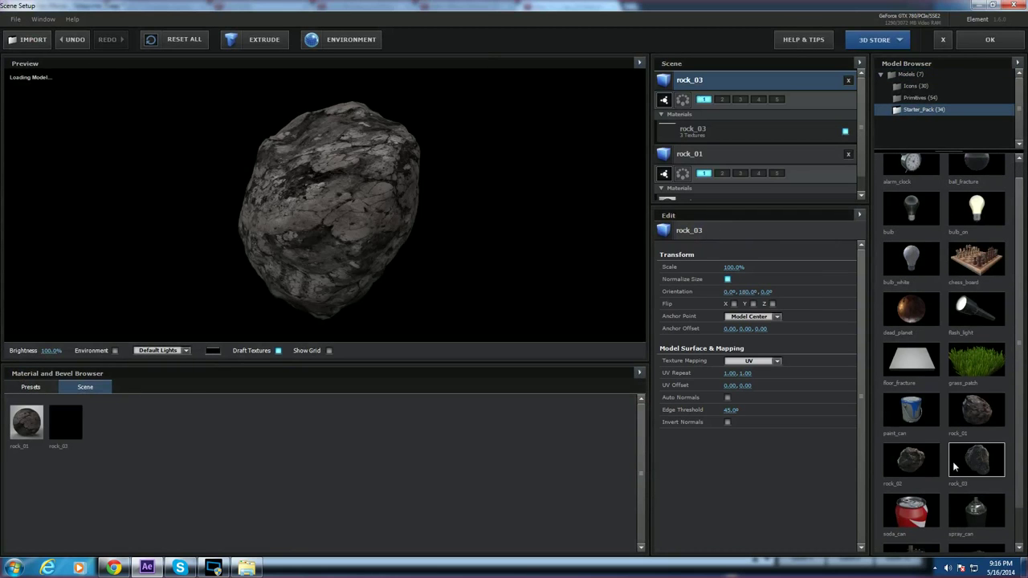
pyautogui.click(910, 459)
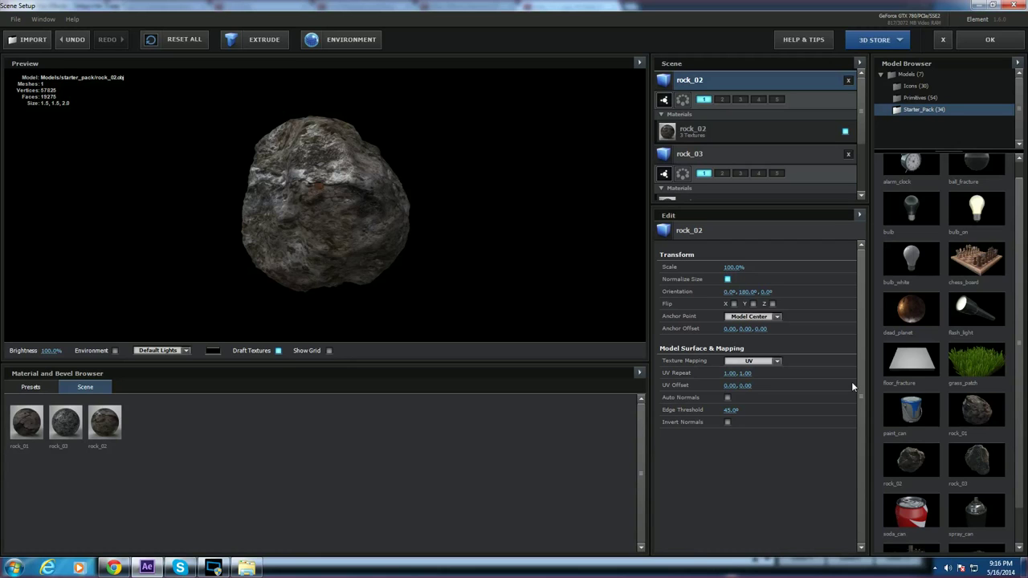
pyautogui.click(849, 81)
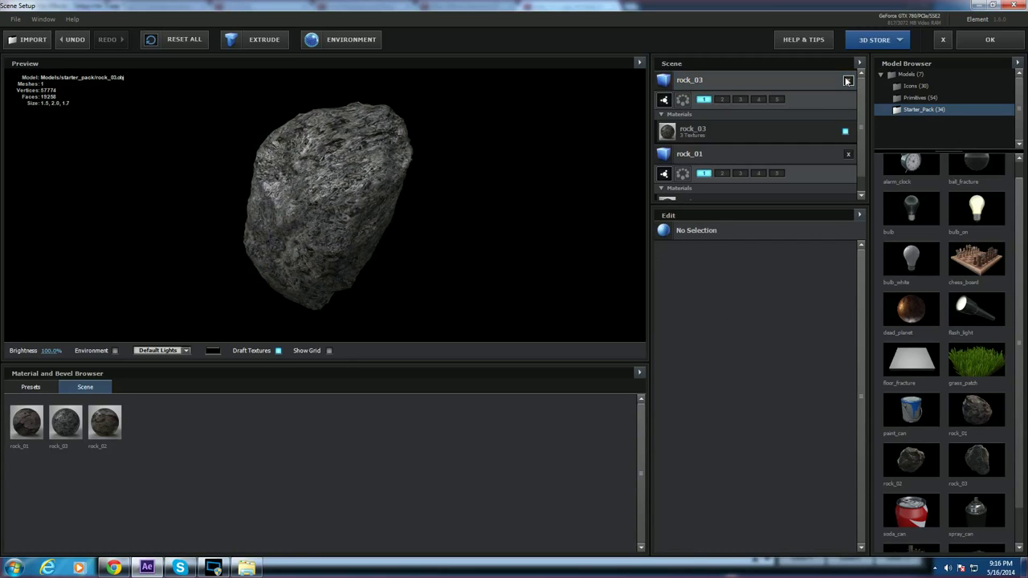
pyautogui.click(848, 80)
pyautogui.click(848, 80)
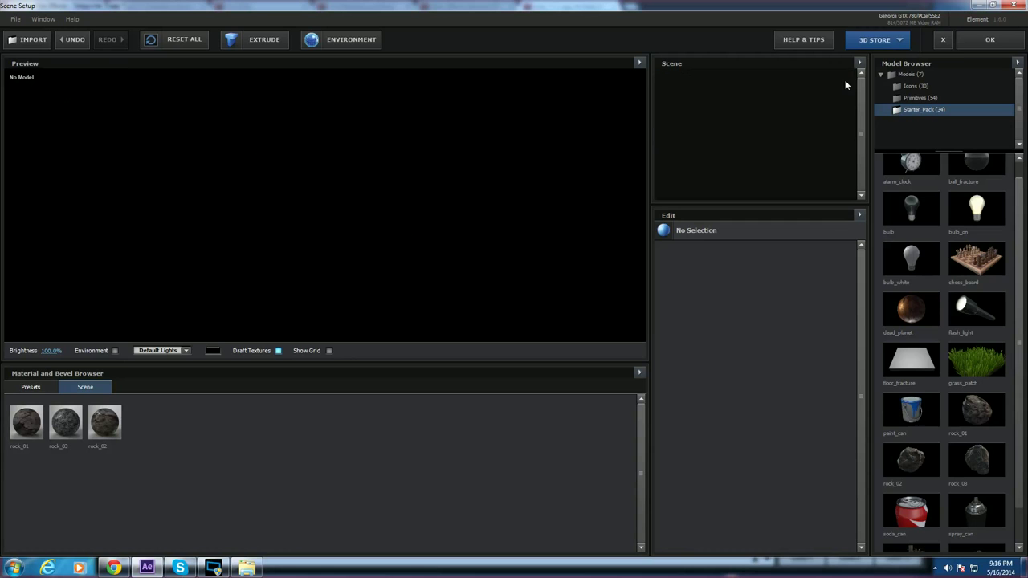
# Step: Add the rock_01 model and set its material to diffuse 3.09, specular 4.21, shininess 0.91 and ambient 2.05
pyautogui.click(977, 410)
pyautogui.moveTo(297, 207); pyautogui.dragTo(387, 188)
pyautogui.click(712, 141)
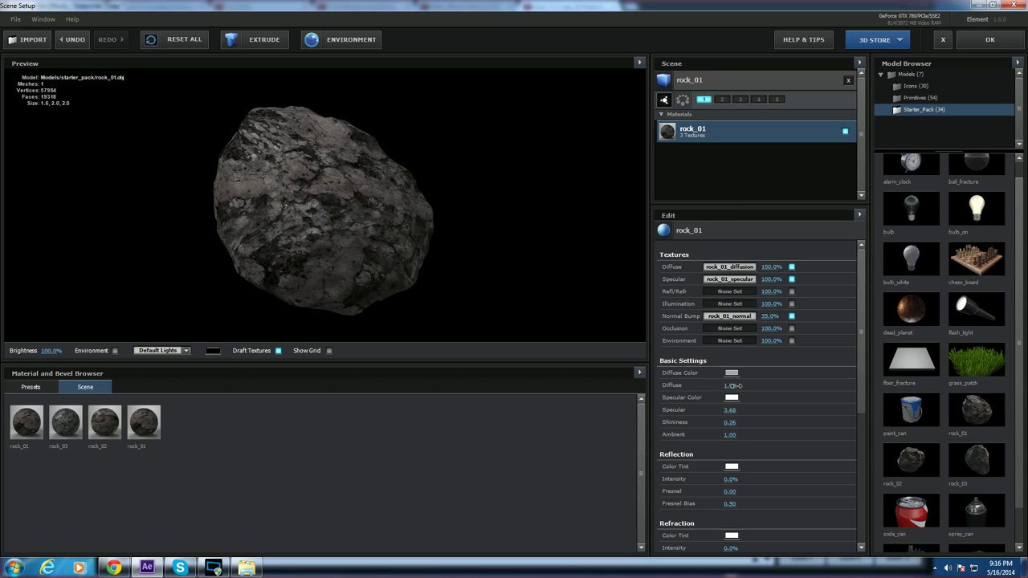
pyautogui.moveTo(728, 387); pyautogui.dragTo(782, 433)
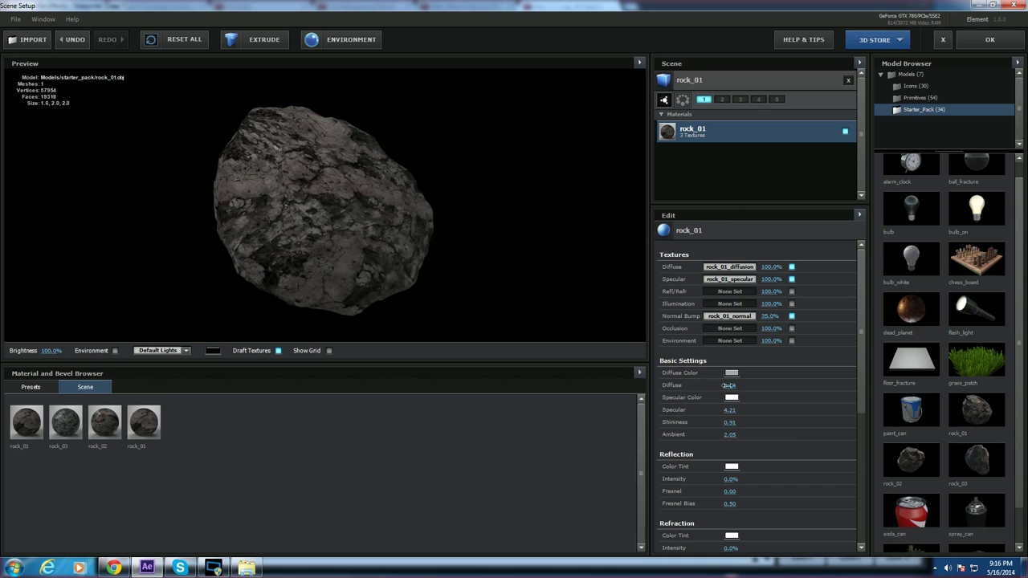
pyautogui.moveTo(729, 385); pyautogui.dragTo(656, 387)
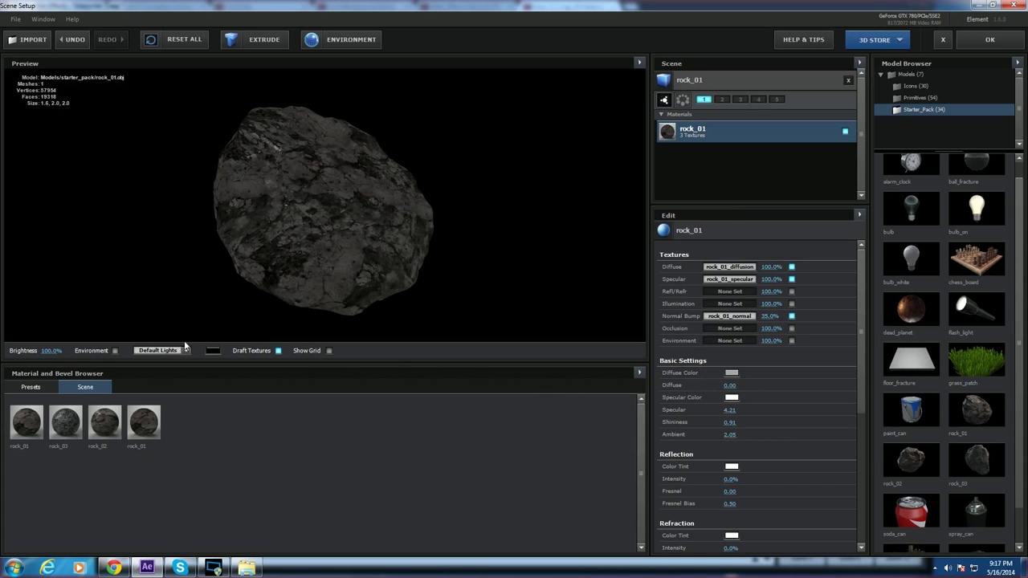
pyautogui.moveTo(727, 387); pyautogui.dragTo(806, 379)
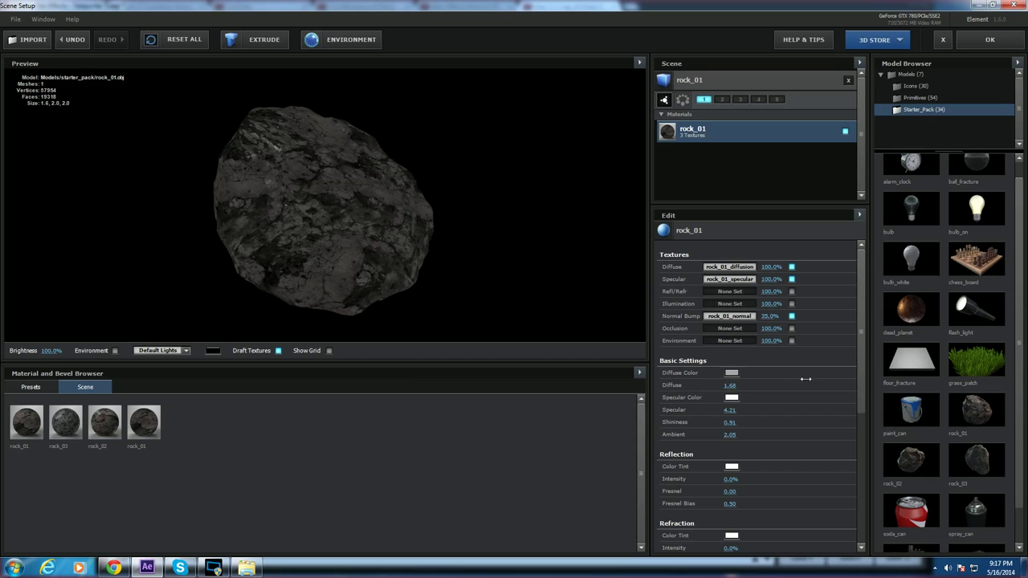
pyautogui.moveTo(729, 385); pyautogui.dragTo(803, 380)
# Step: Darken rock_01's diffuse color to 201D1D, inspect the rock from another angle, and accept the scene setup
pyautogui.click(732, 376)
pyautogui.moveTo(742, 402); pyautogui.dragTo(649, 438)
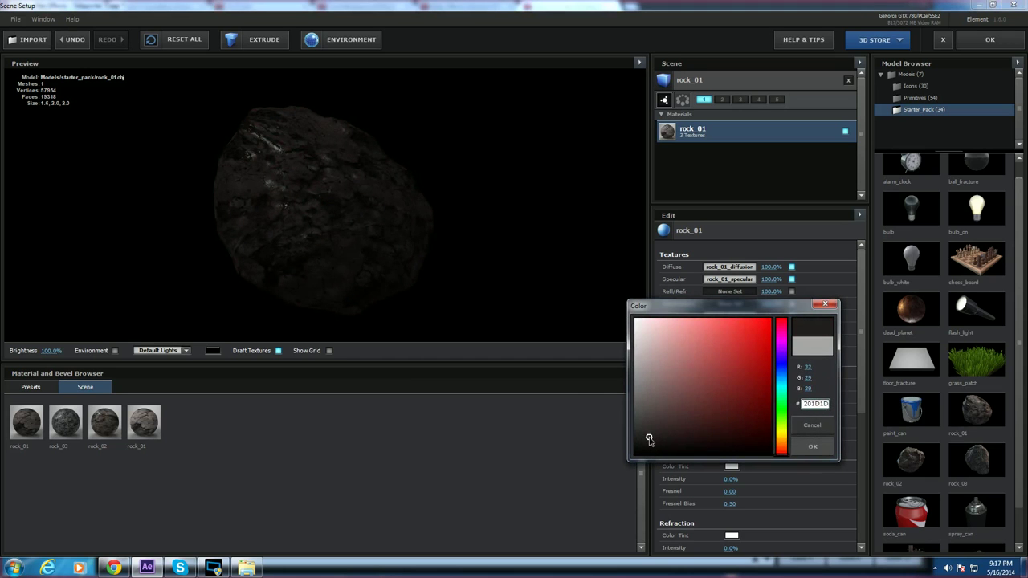
pyautogui.click(813, 447)
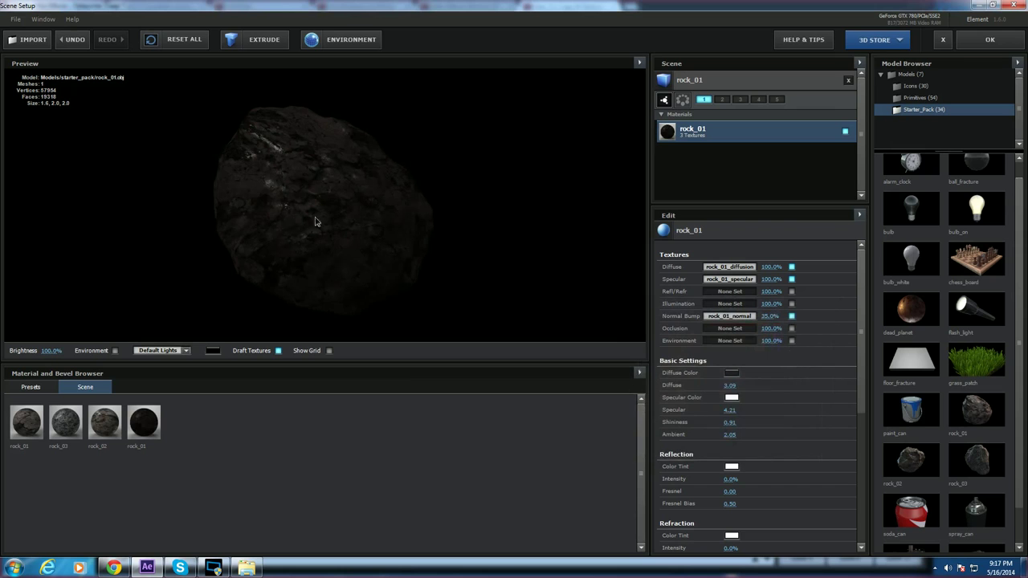
pyautogui.moveTo(486, 230); pyautogui.dragTo(259, 190)
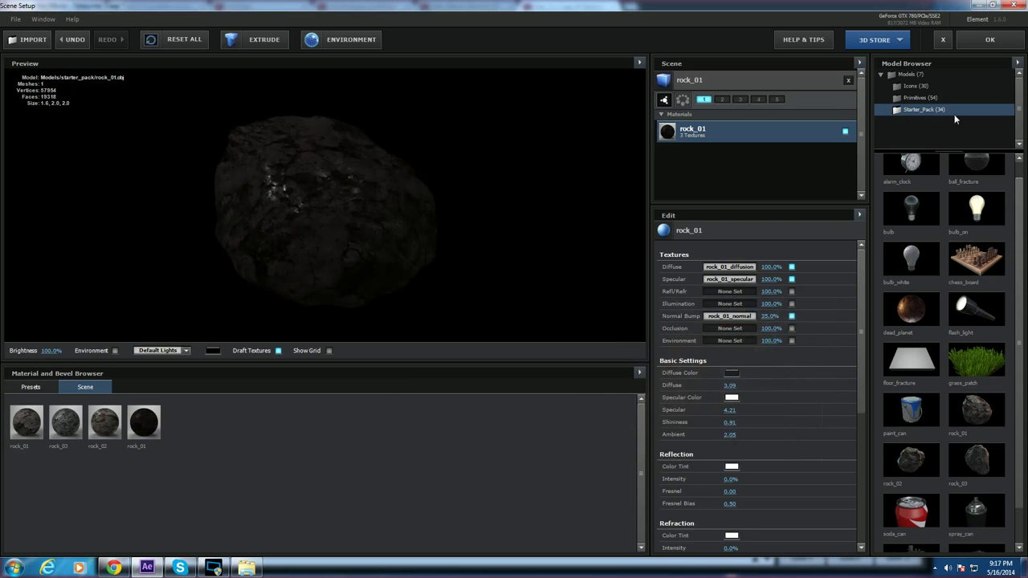
pyautogui.click(978, 47)
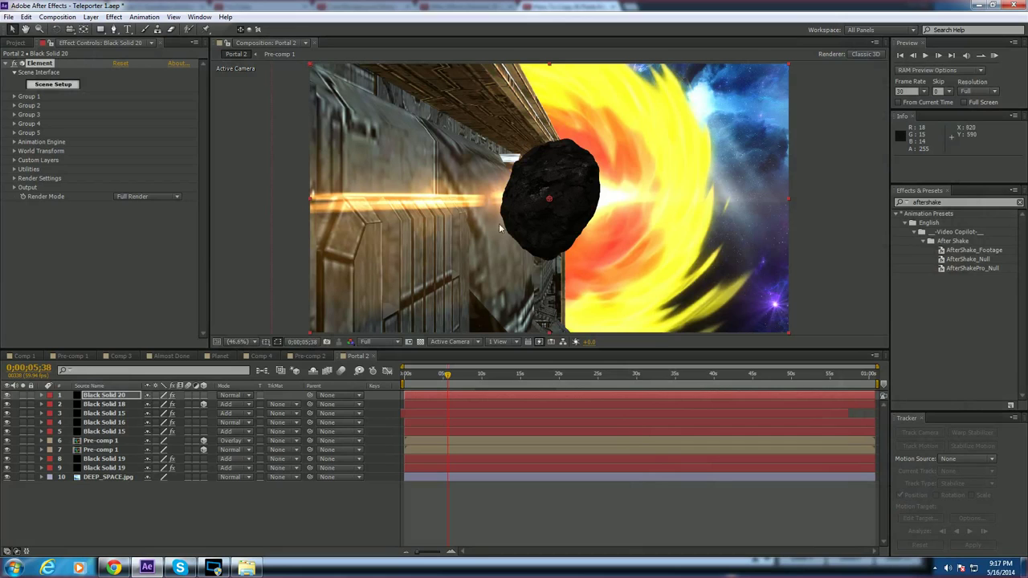
pyautogui.moveTo(119, 396); pyautogui.dragTo(120, 460)
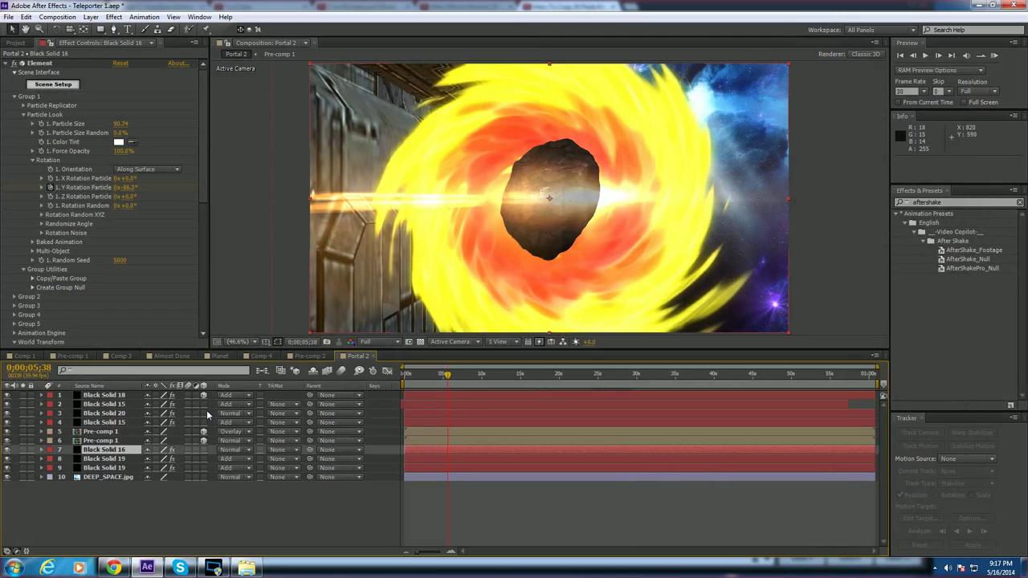
pyautogui.hotkey('ctrl', 'z')
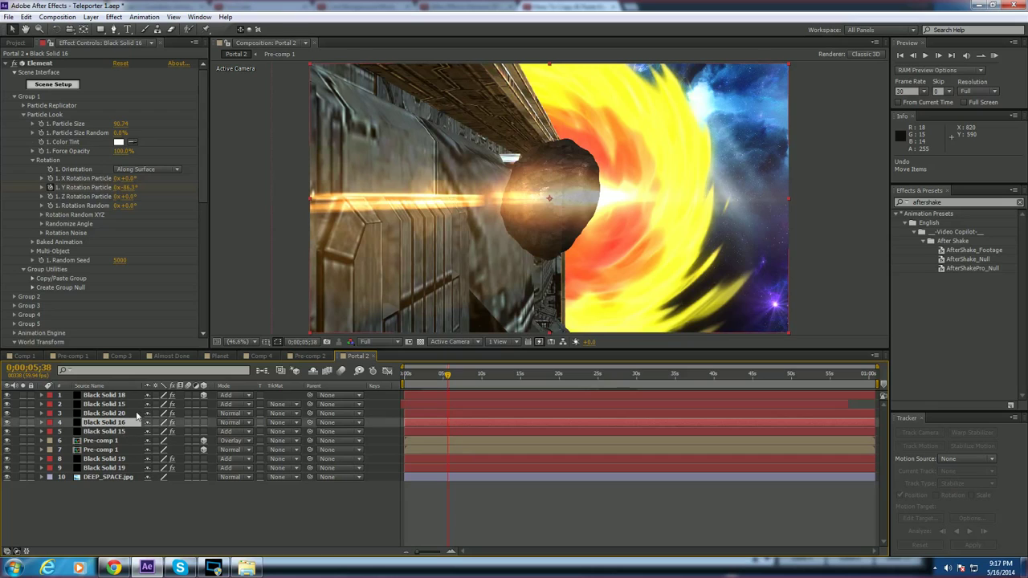
pyautogui.hotkey('ctrl', 'z')
# Step: Move the asteroid layer Black Solid 20 directly below both Pre-comp 1 layers and hide every other layer
pyautogui.moveTo(129, 404); pyautogui.dragTo(133, 462)
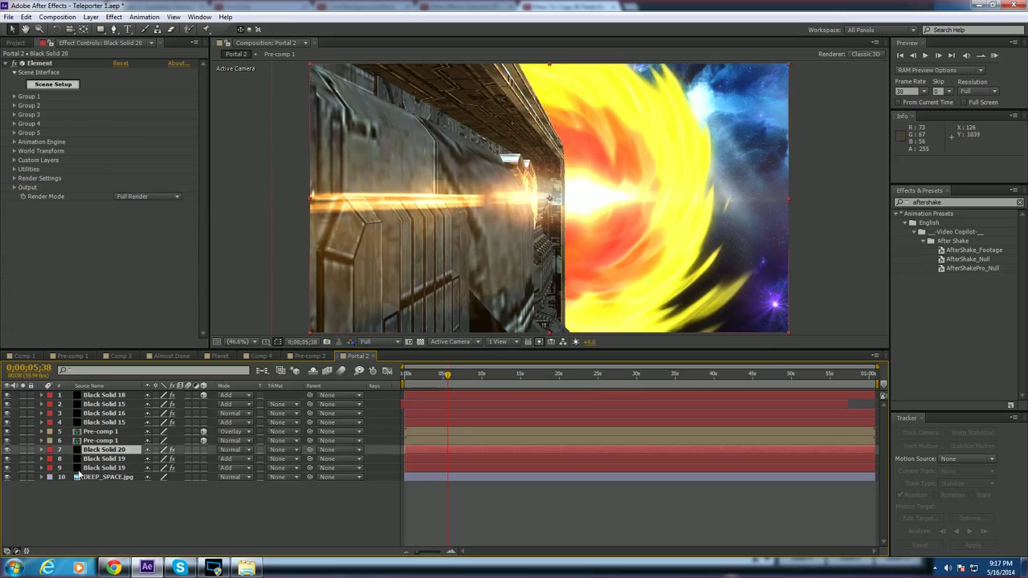
pyautogui.click(6, 476)
pyautogui.click(6, 468)
pyautogui.click(6, 459)
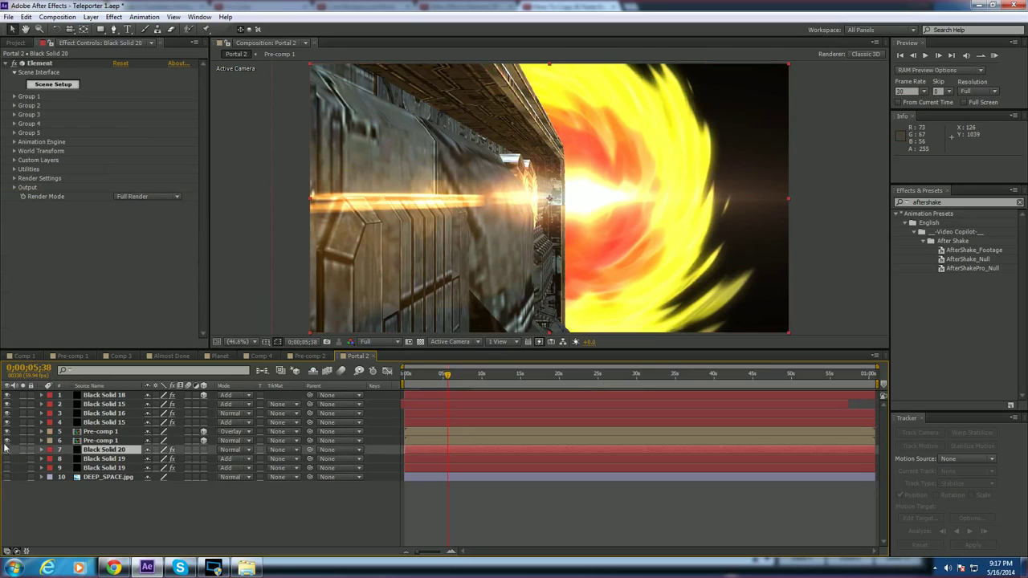
pyautogui.click(7, 440)
pyautogui.click(7, 432)
pyautogui.click(6, 423)
pyautogui.click(6, 413)
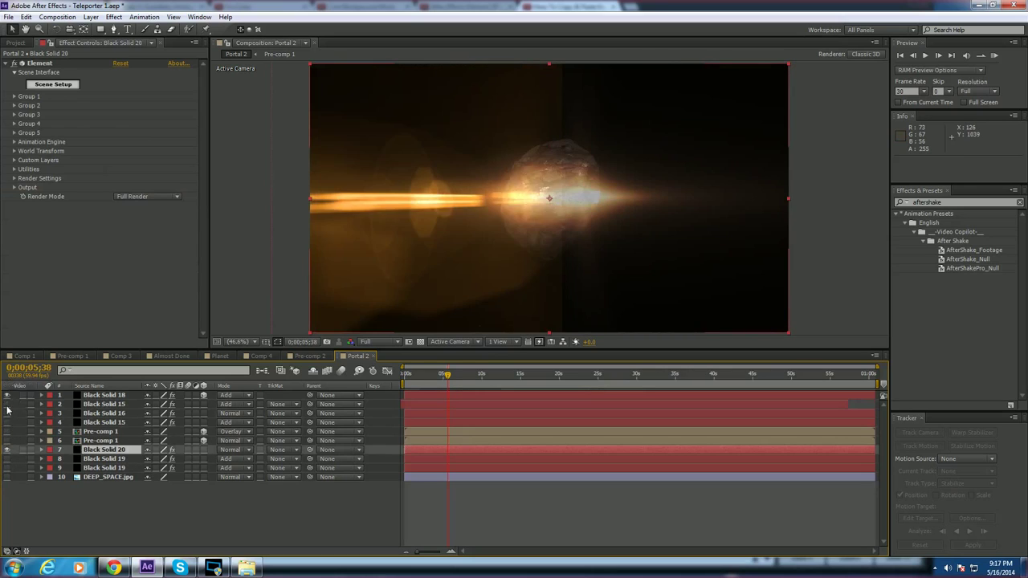
pyautogui.click(6, 404)
pyautogui.click(6, 395)
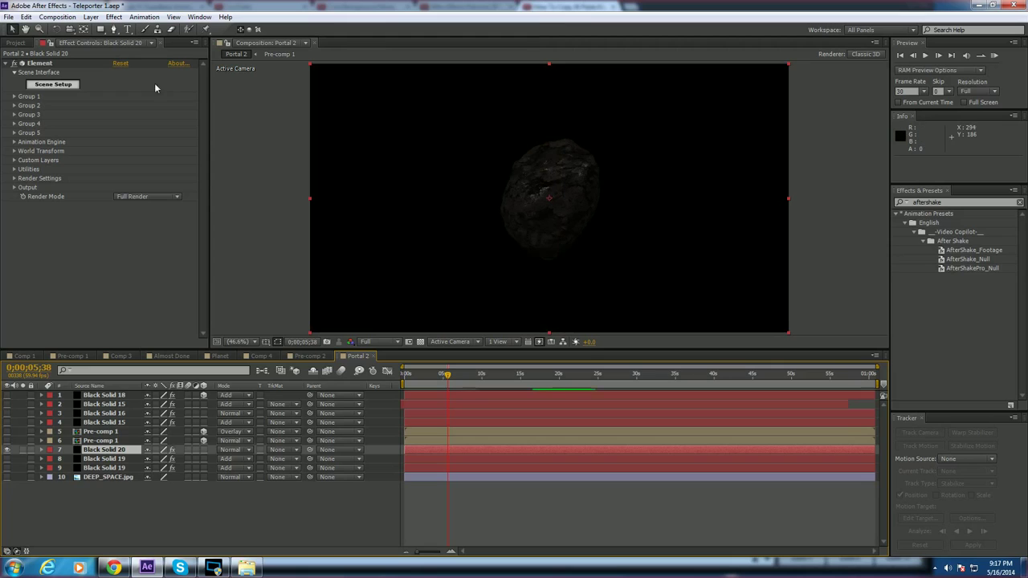
# Step: Set Element's Group 1 particle count to 10 and its particle offset to 9
pyautogui.click(13, 96)
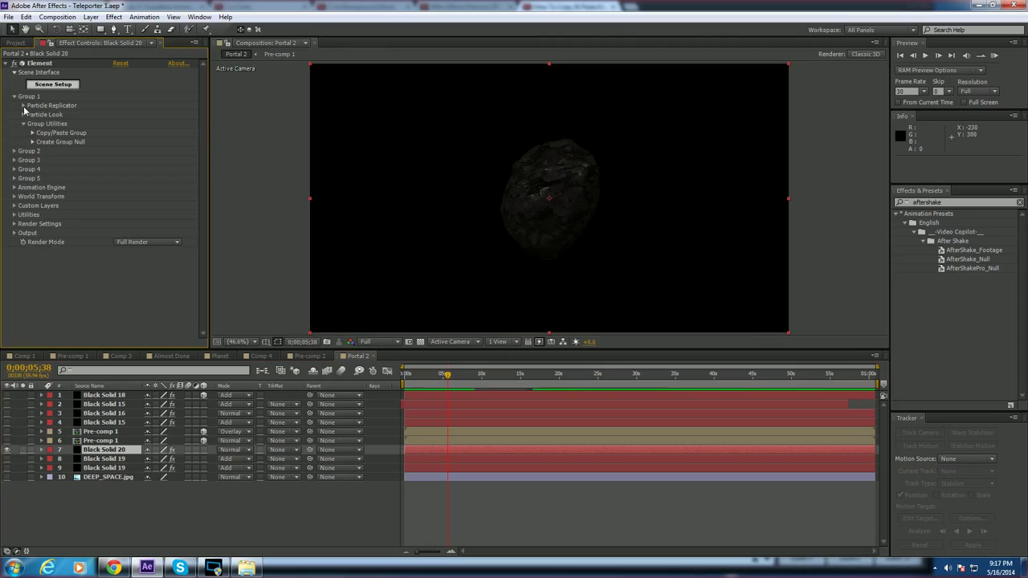
pyautogui.click(23, 105)
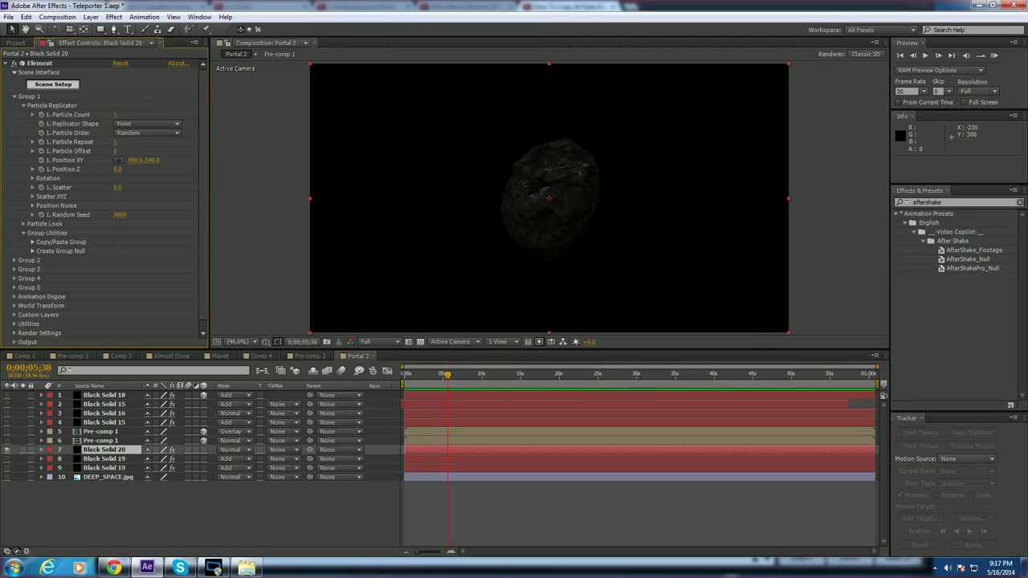
pyautogui.click(115, 114)
pyautogui.write('10')
pyautogui.press('Return')
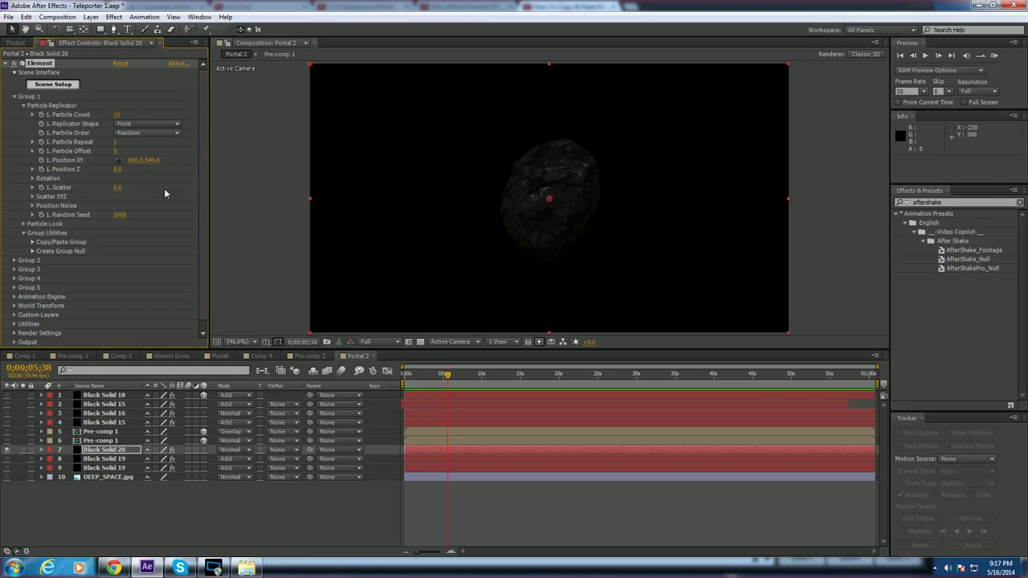
pyautogui.click(33, 178)
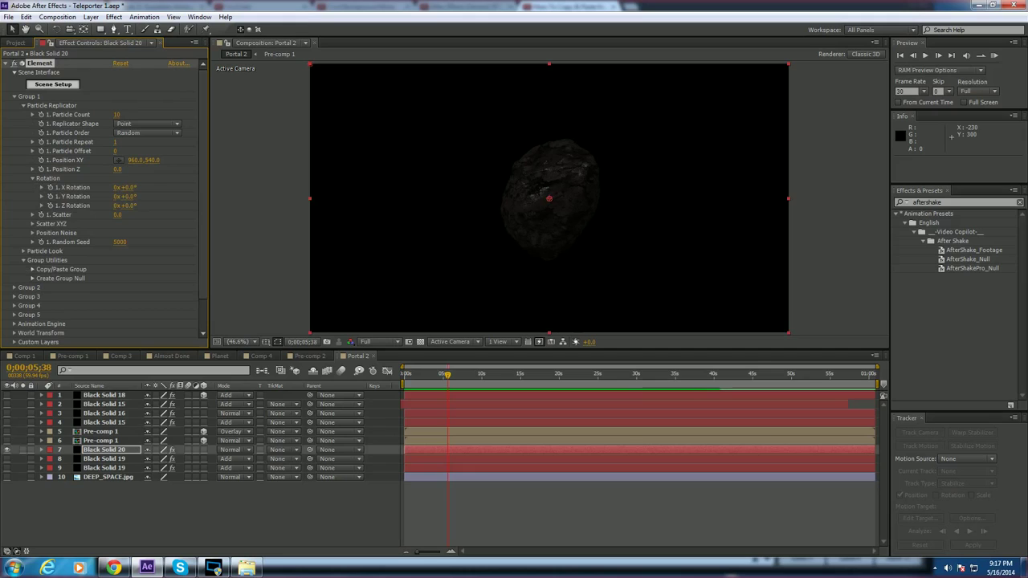
pyautogui.click(33, 152)
pyautogui.moveTo(118, 166); pyautogui.dragTo(143, 171)
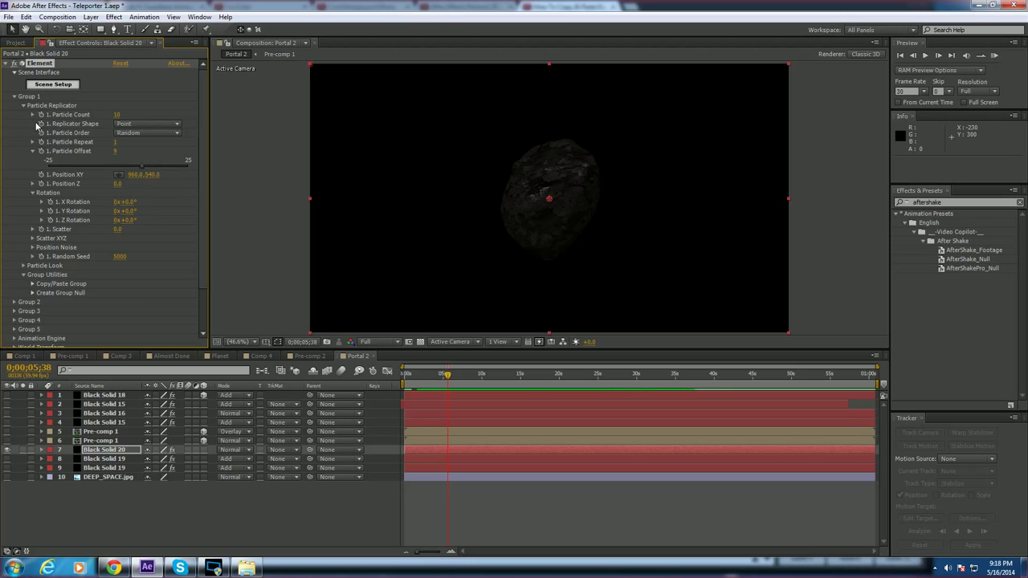
# Step: Change Group 1's replicator shape to 3D Grid and set its scale to X 6.50, Y 8.20 and Z 2.20
pyautogui.click(162, 126)
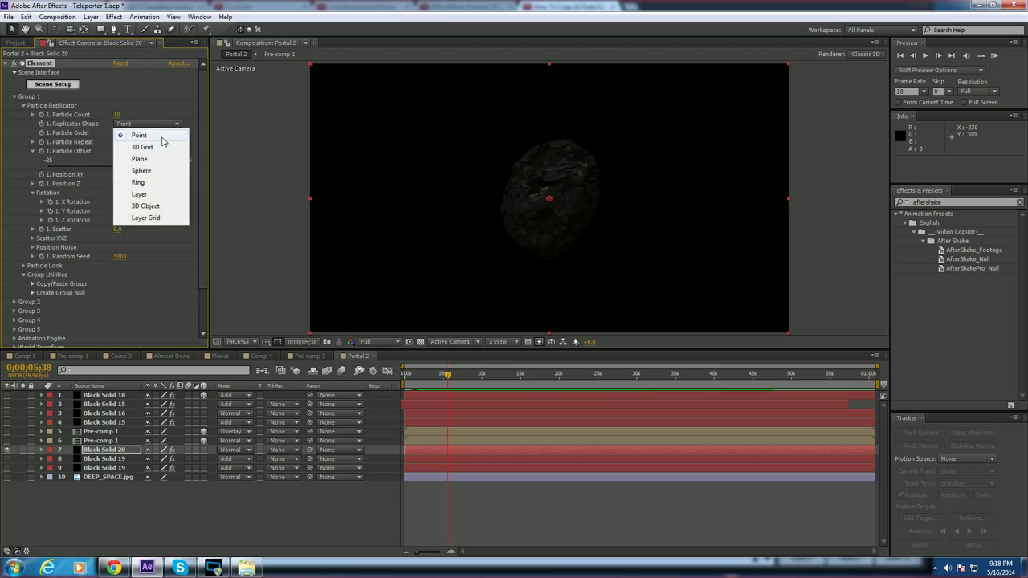
pyautogui.click(142, 147)
pyautogui.press('u')
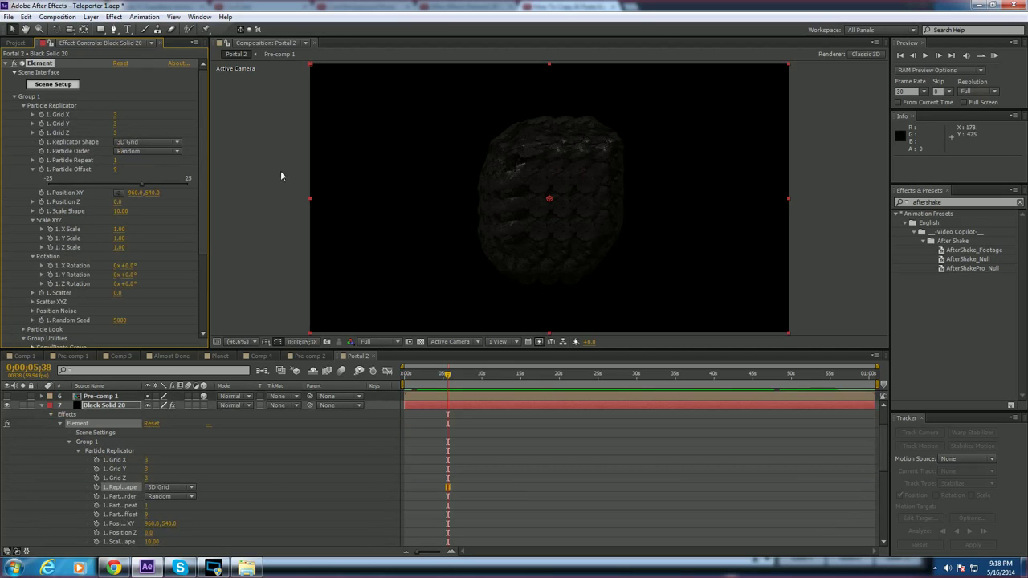
pyautogui.moveTo(143, 180); pyautogui.dragTo(142, 184)
pyautogui.moveTo(119, 229); pyautogui.dragTo(137, 239)
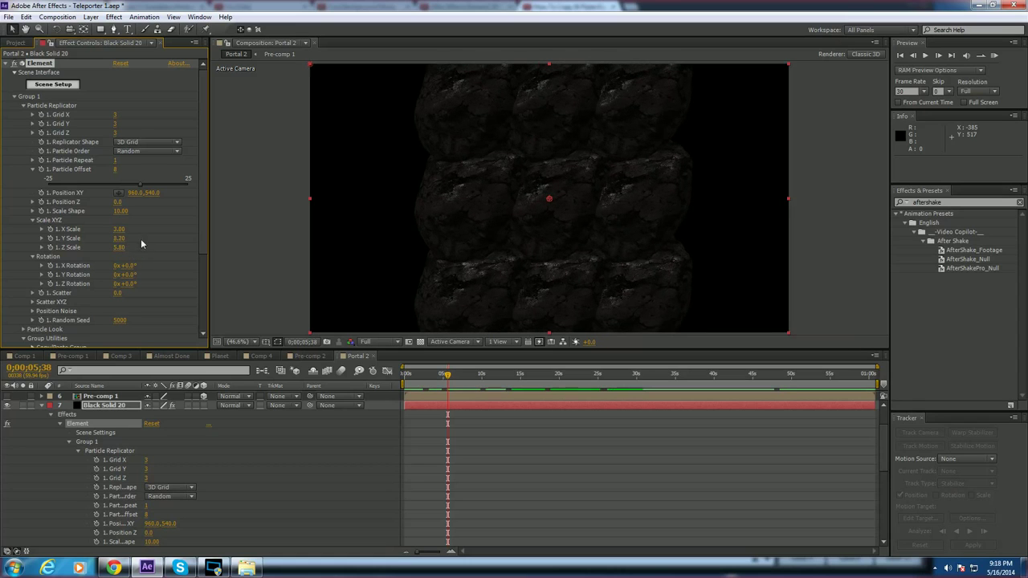
pyautogui.moveTo(116, 230); pyautogui.dragTo(136, 234)
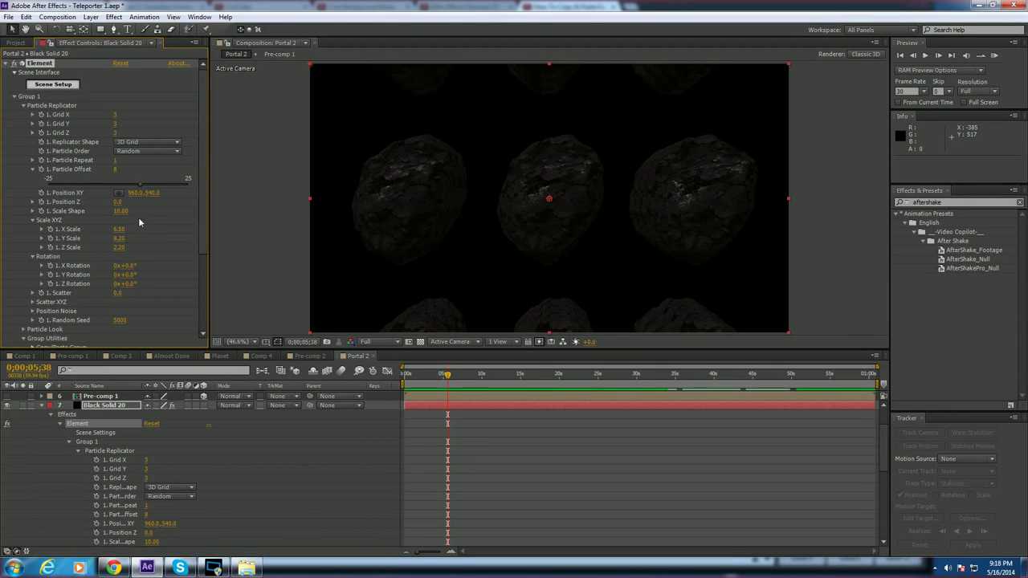
# Step: Adjust the asteroid grid to particle offset -3, scale shape 10.10 and X scale 6.10, and push it back to Position Z 2240
pyautogui.moveTo(122, 212); pyautogui.dragTo(111, 189)
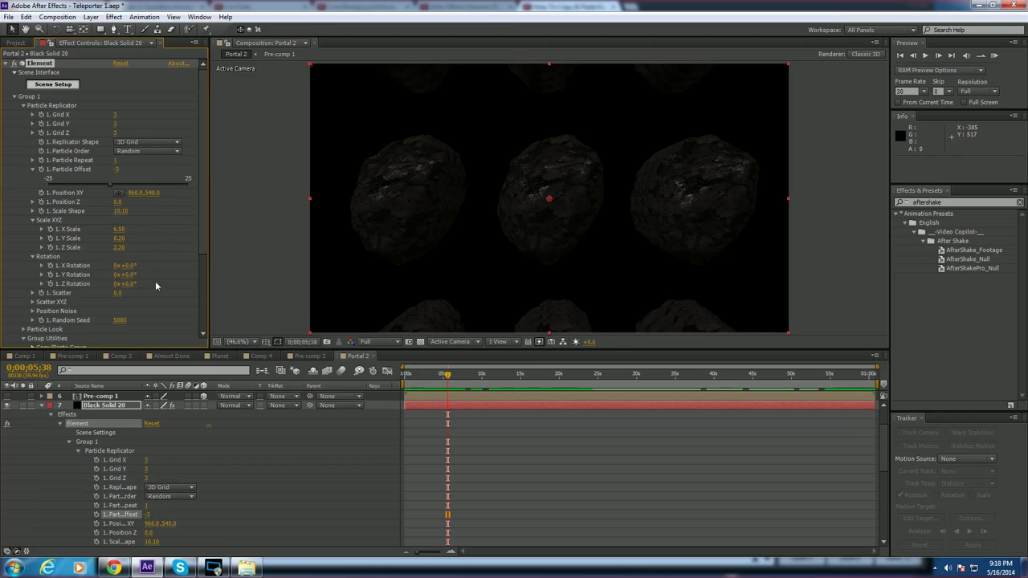
pyautogui.moveTo(124, 230); pyautogui.dragTo(112, 230)
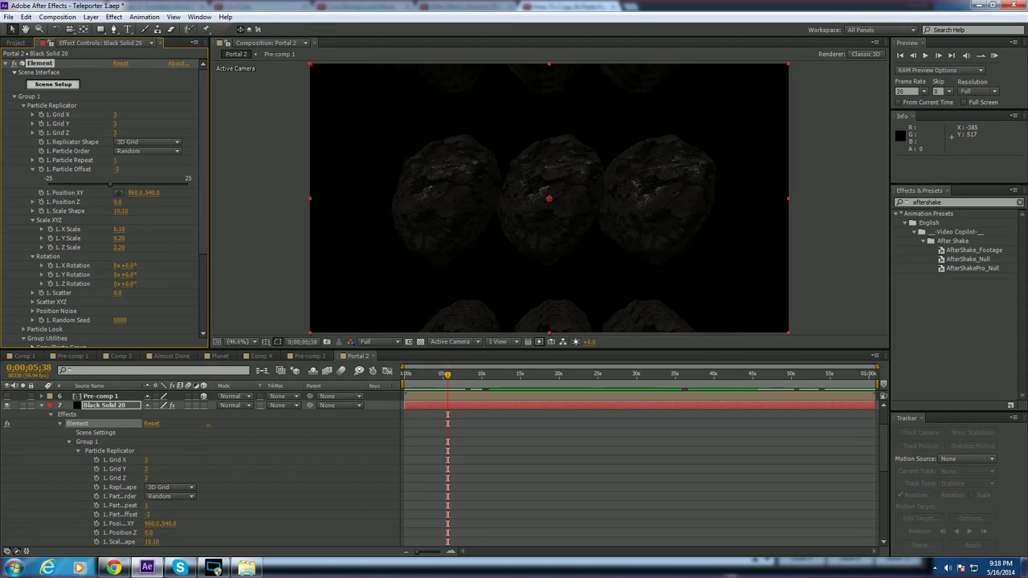
pyautogui.click(119, 230)
pyautogui.click(157, 292)
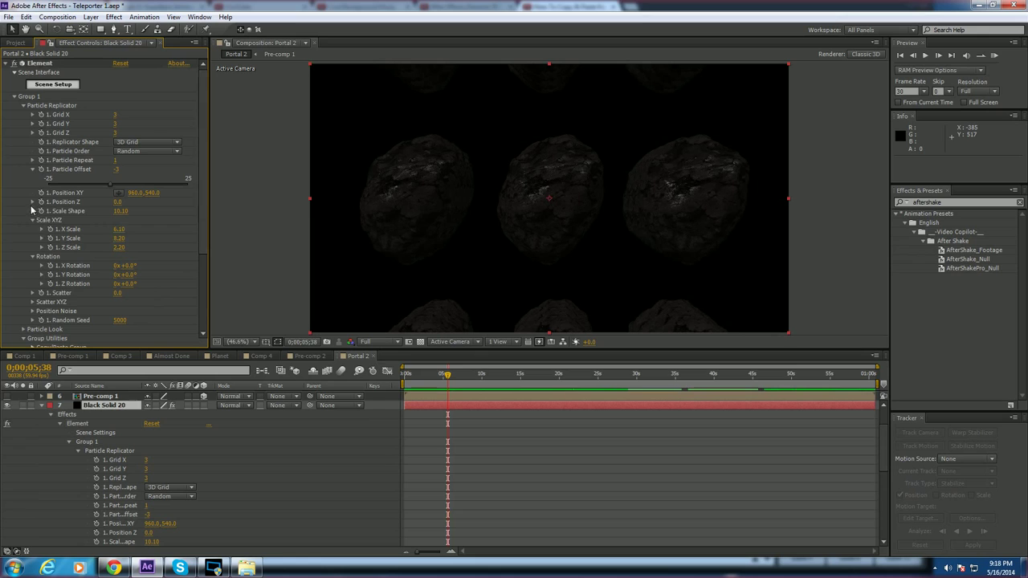
pyautogui.moveTo(117, 201); pyautogui.dragTo(286, 202)
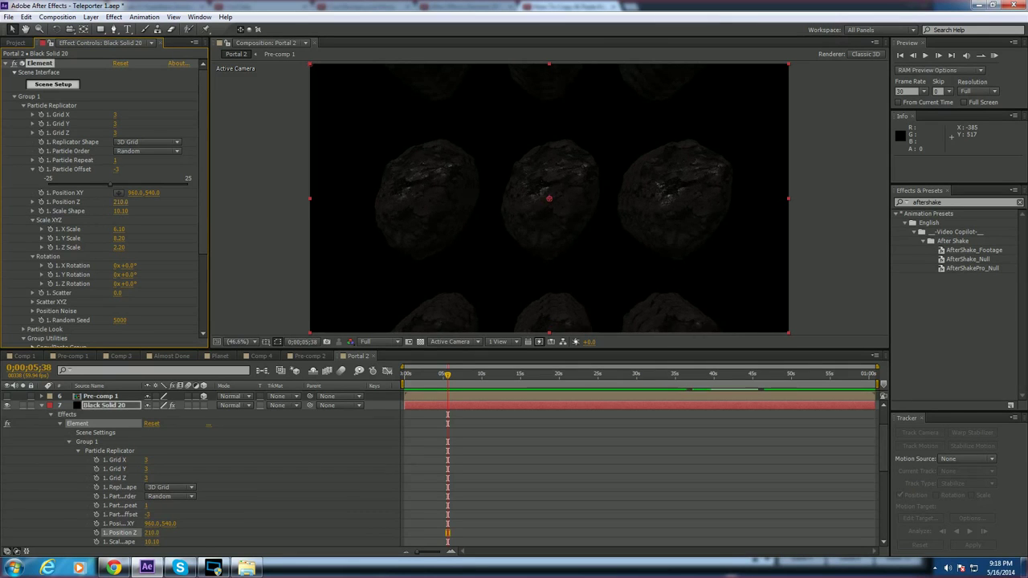
pyautogui.moveTo(132, 201); pyautogui.dragTo(159, 206)
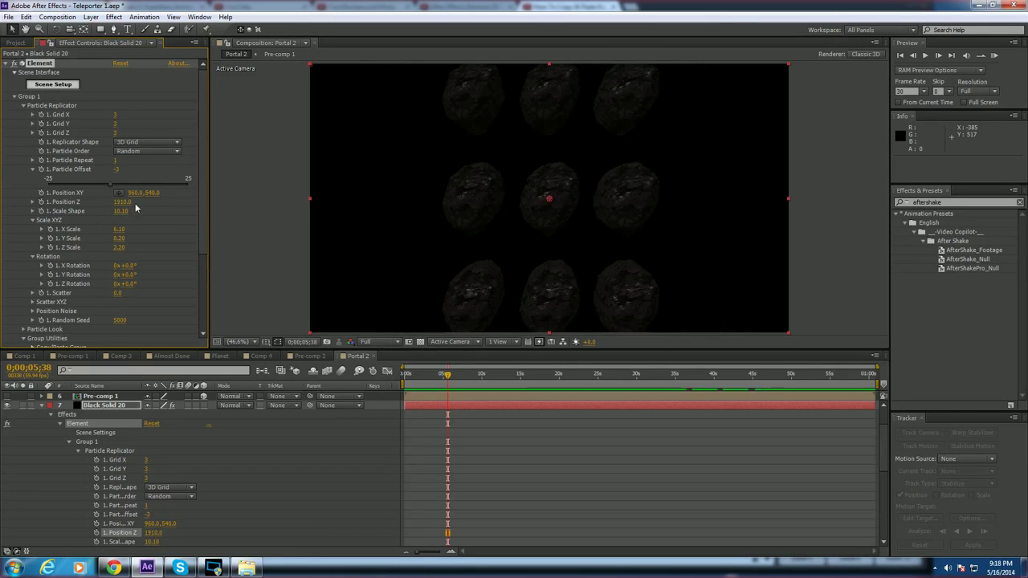
# Step: Scatter the asteroids irregularly with X Scatter 15.9, Y Scatter 11.4 and Z Scatter 9.2
pyautogui.moveTo(204, 168); pyautogui.dragTo(204, 188)
pyautogui.scroll(-1, 204, 190)
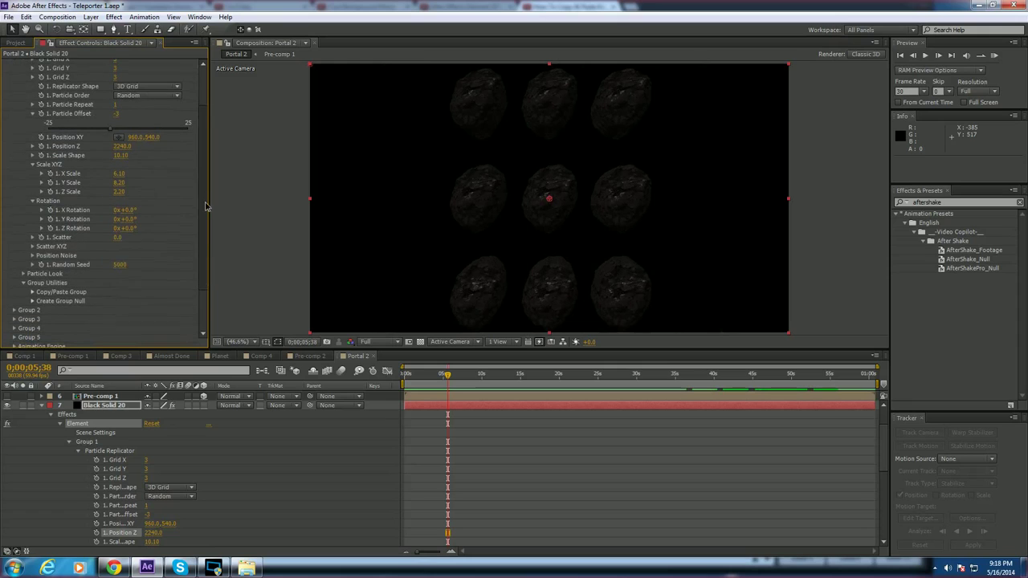
pyautogui.click(33, 247)
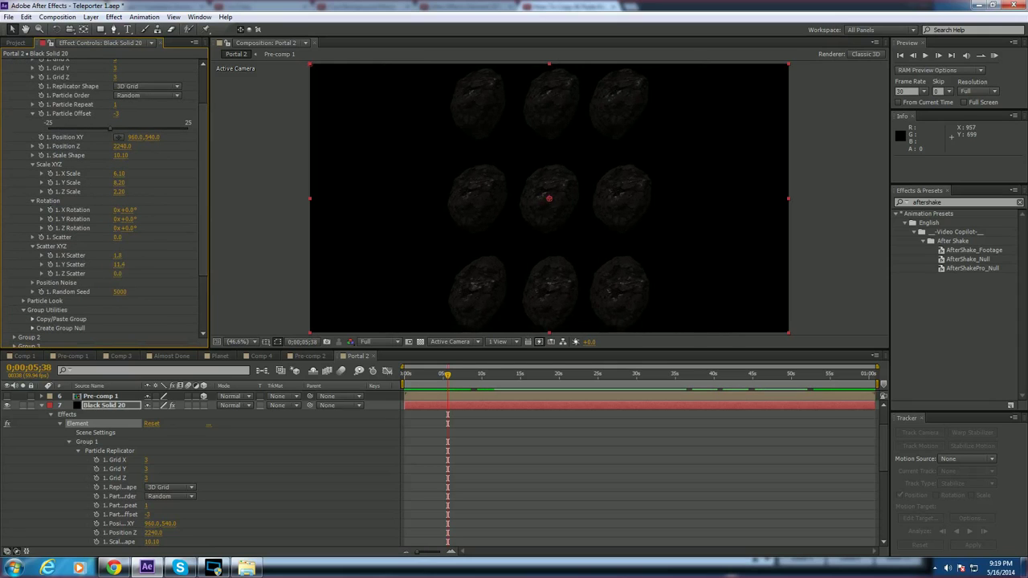
pyautogui.moveTo(548, 238); pyautogui.dragTo(599, 237)
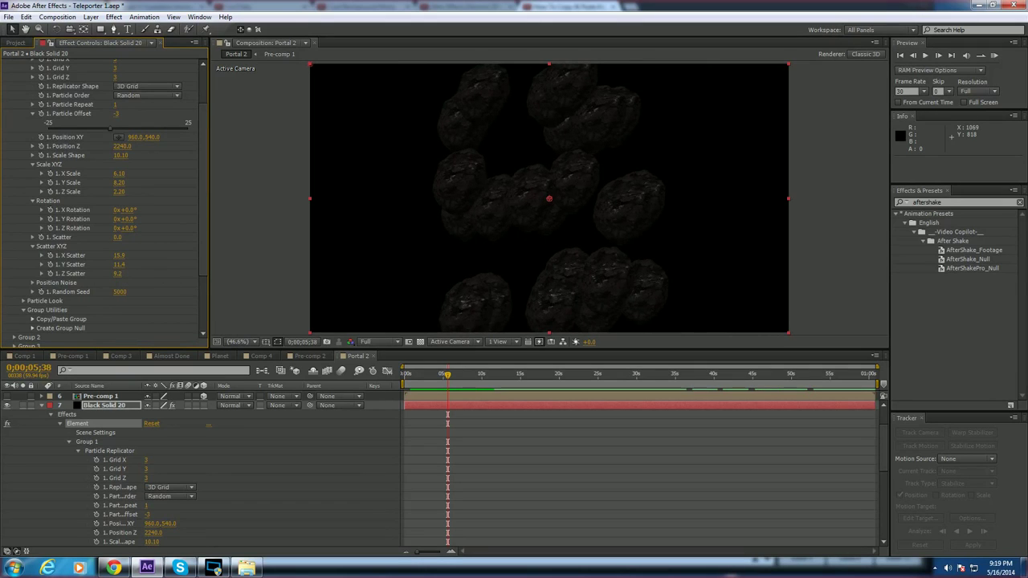
pyautogui.moveTo(119, 273); pyautogui.dragTo(111, 273)
pyautogui.moveTo(120, 291); pyautogui.dragTo(2, 303)
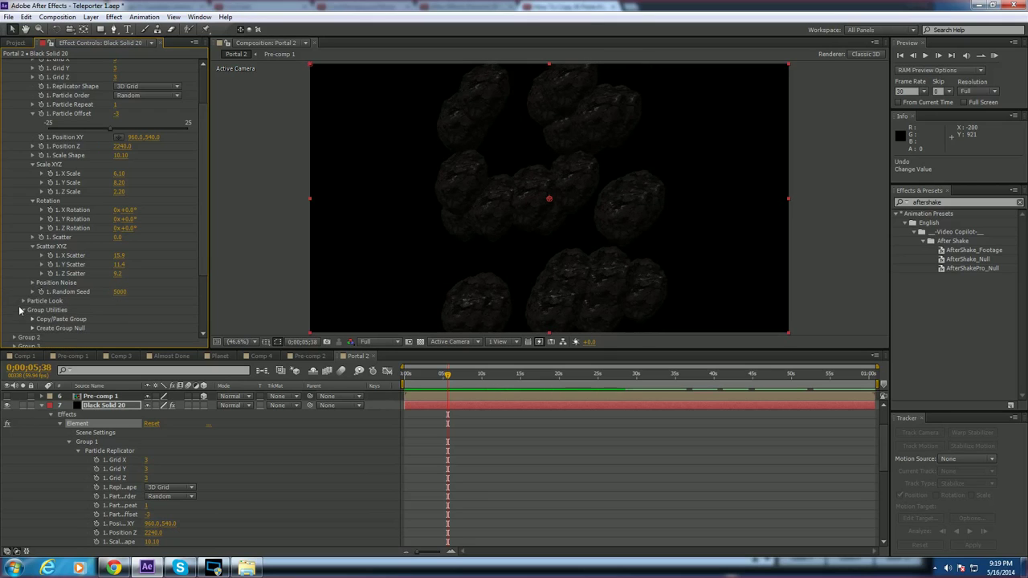
# Step: Shrink the asteroids by setting Group 1's particle size to 4.28 in Particle Look
pyautogui.click(23, 301)
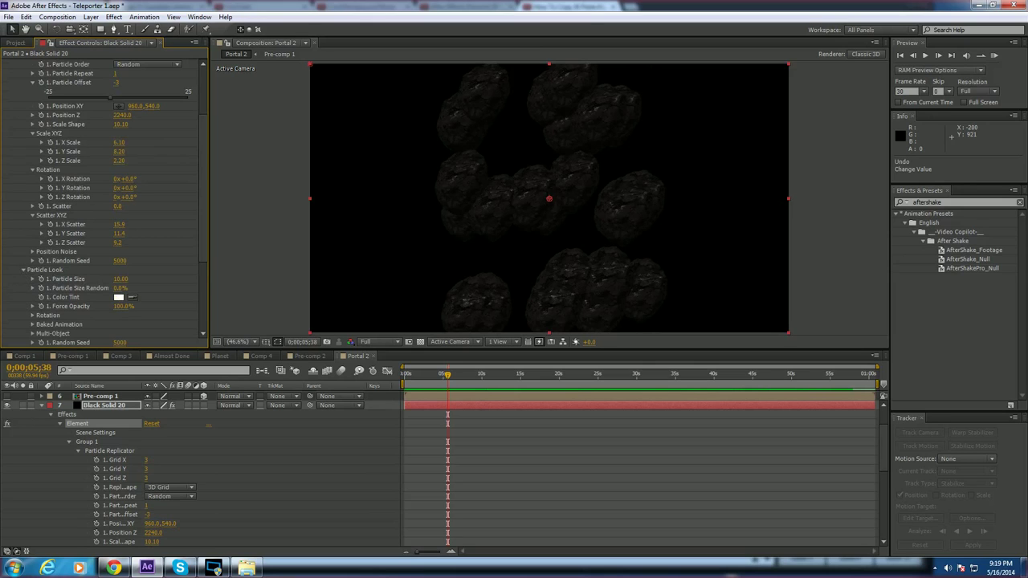
pyautogui.moveTo(119, 278); pyautogui.dragTo(77, 284)
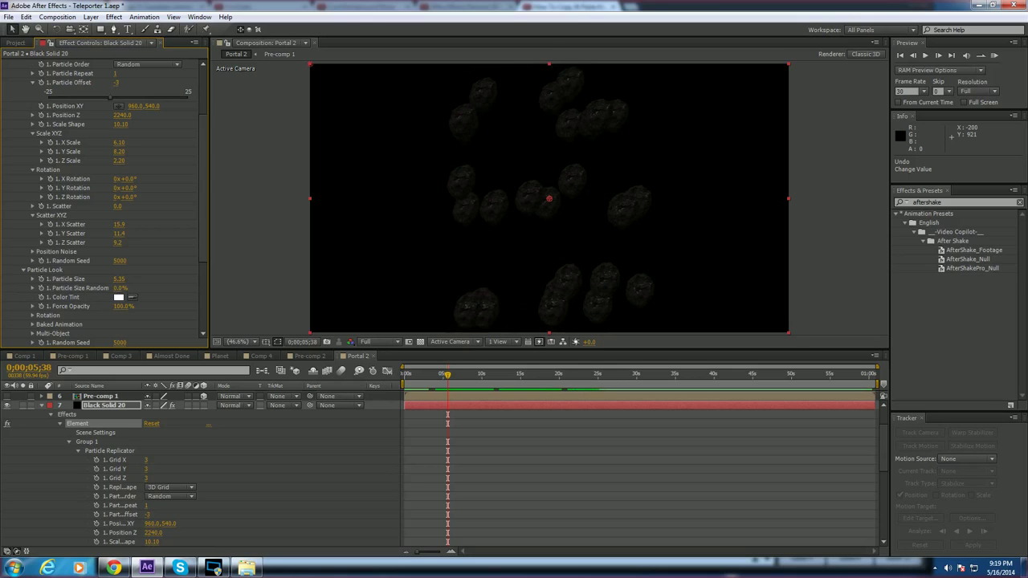
pyautogui.moveTo(119, 279); pyautogui.dragTo(57, 280)
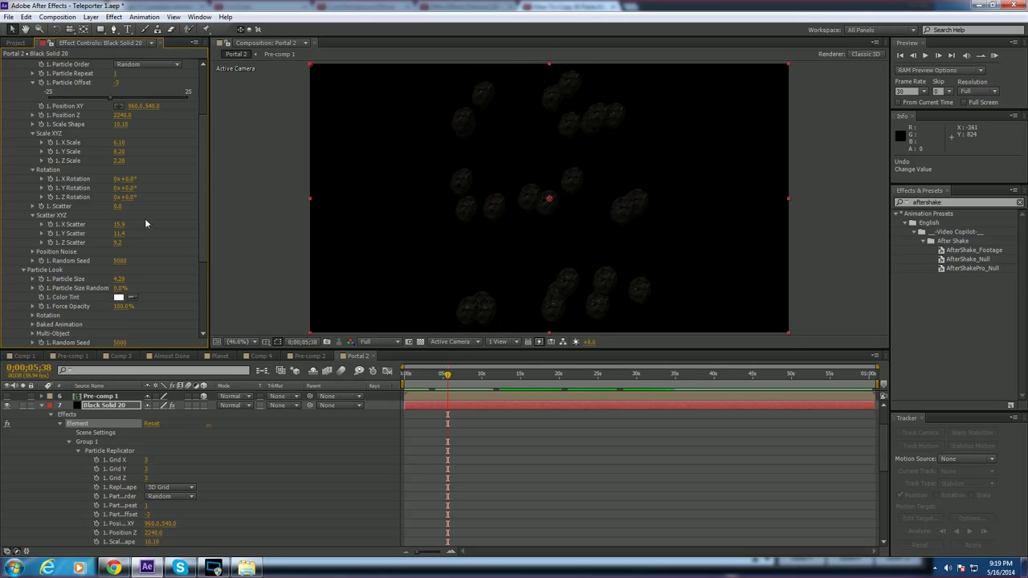
# Step: Spread the asteroid grid wider by setting its scale to X 8.90, Y 8.40 and Z 7.30
pyautogui.moveTo(123, 143); pyautogui.dragTo(429, 153)
pyautogui.moveTo(123, 151); pyautogui.dragTo(214, 152)
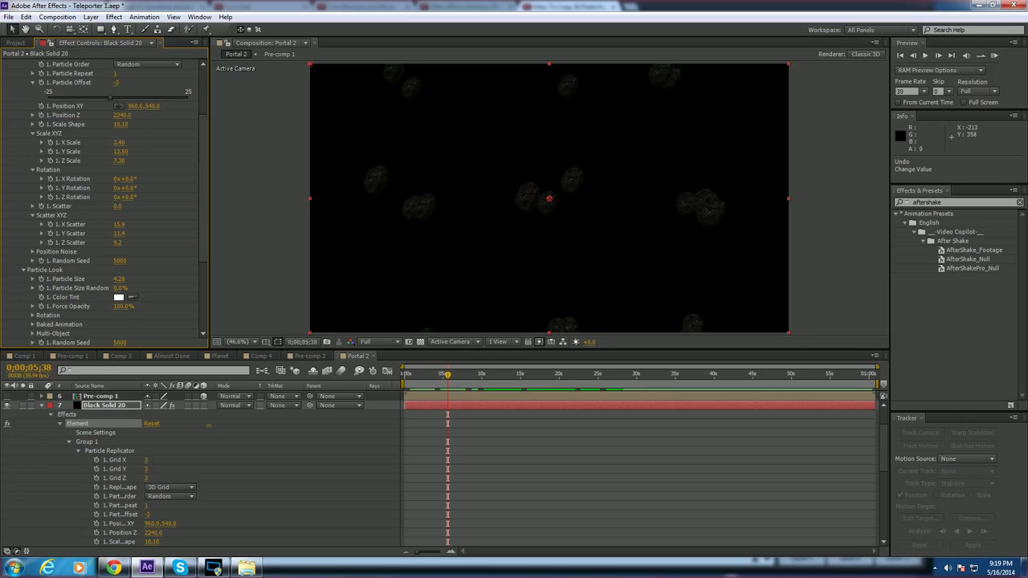
pyautogui.moveTo(119, 142); pyautogui.dragTo(143, 142)
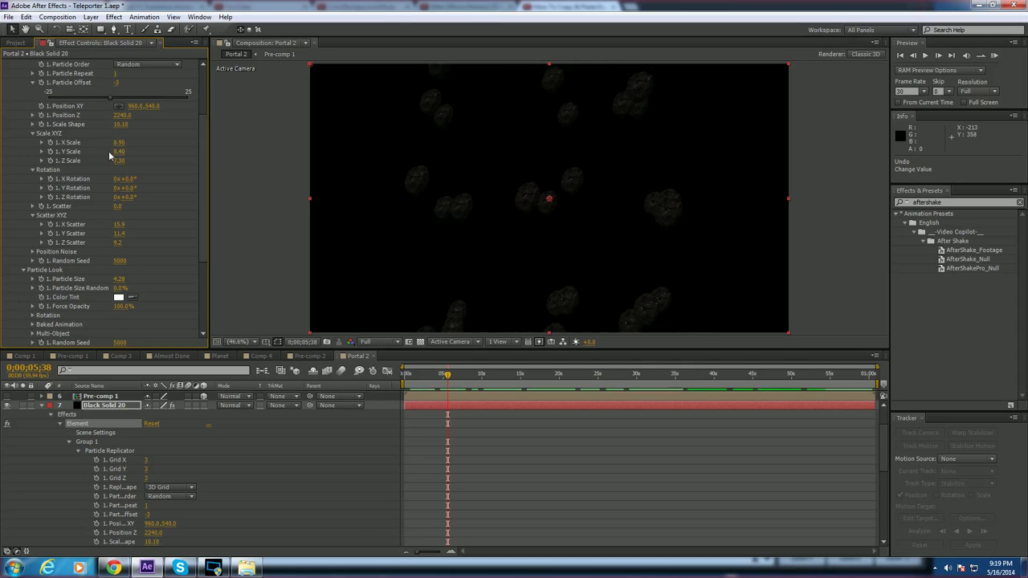
# Step: Set Group 1's overall scatter to 11.3 and vary the asteroid sizes with a particle size random of 74%
pyautogui.moveTo(207, 146); pyautogui.dragTo(202, 176)
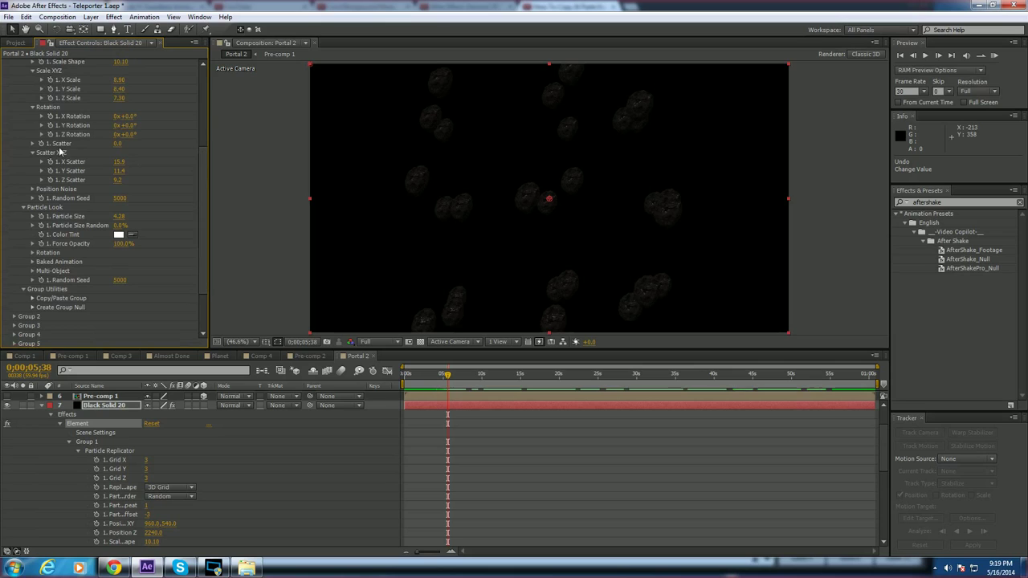
pyautogui.moveTo(118, 143); pyautogui.dragTo(121, 143)
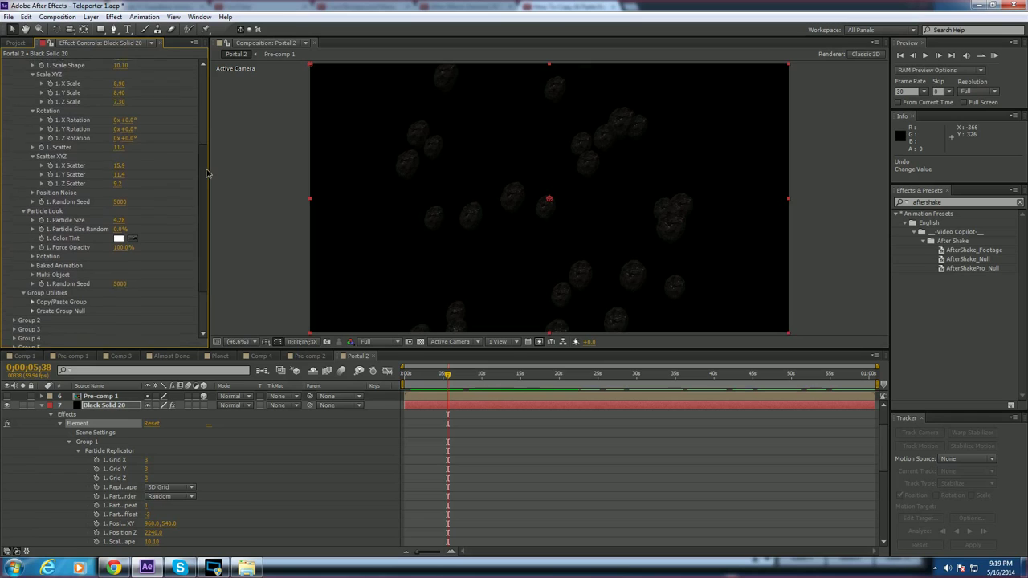
pyautogui.moveTo(206, 171); pyautogui.dragTo(205, 134)
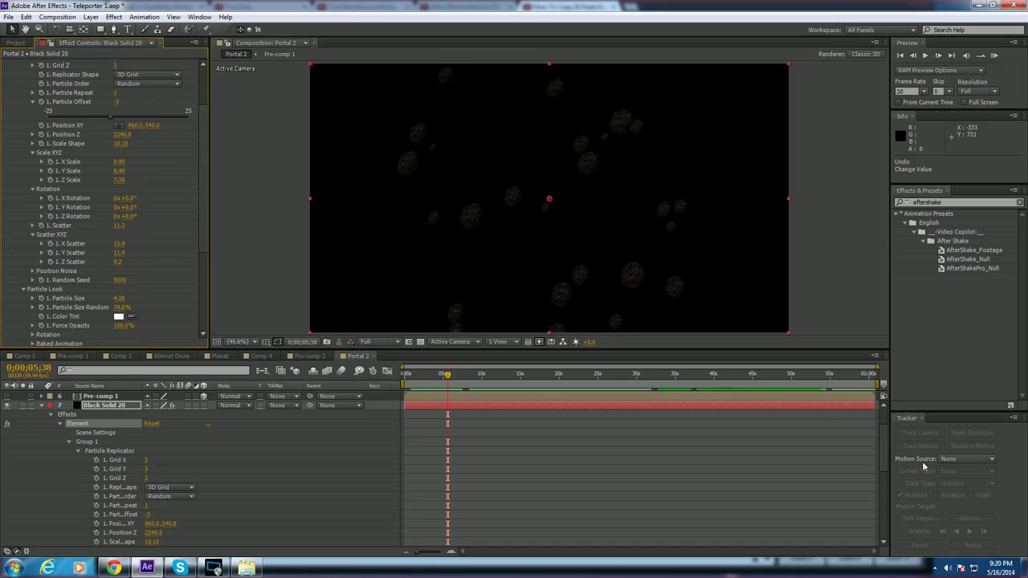
# Step: Collapse the asteroid layer's properties and turn on the visibility of all the other Portal 2 layers
pyautogui.scroll(2, 883, 442)
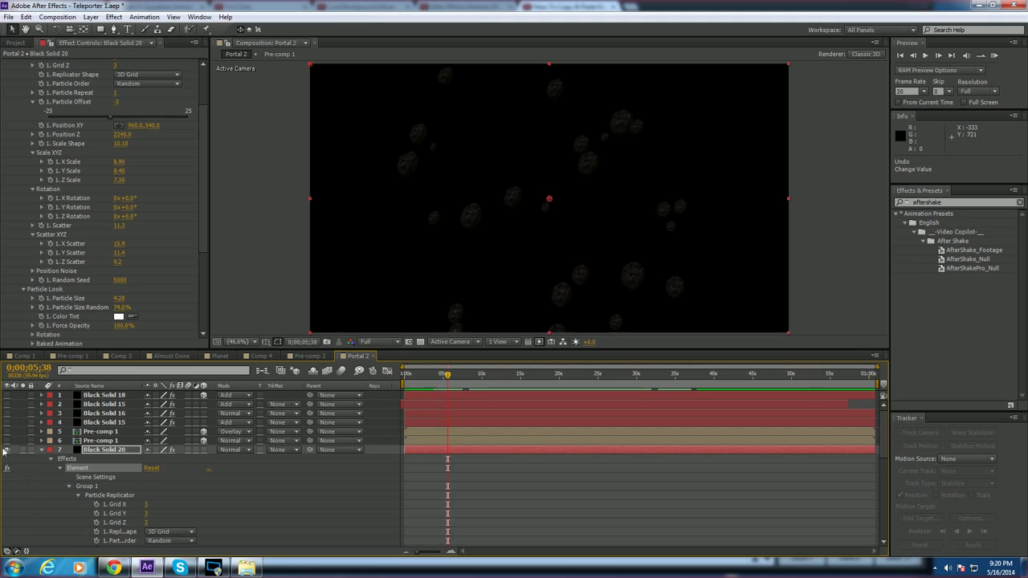
pyautogui.click(42, 451)
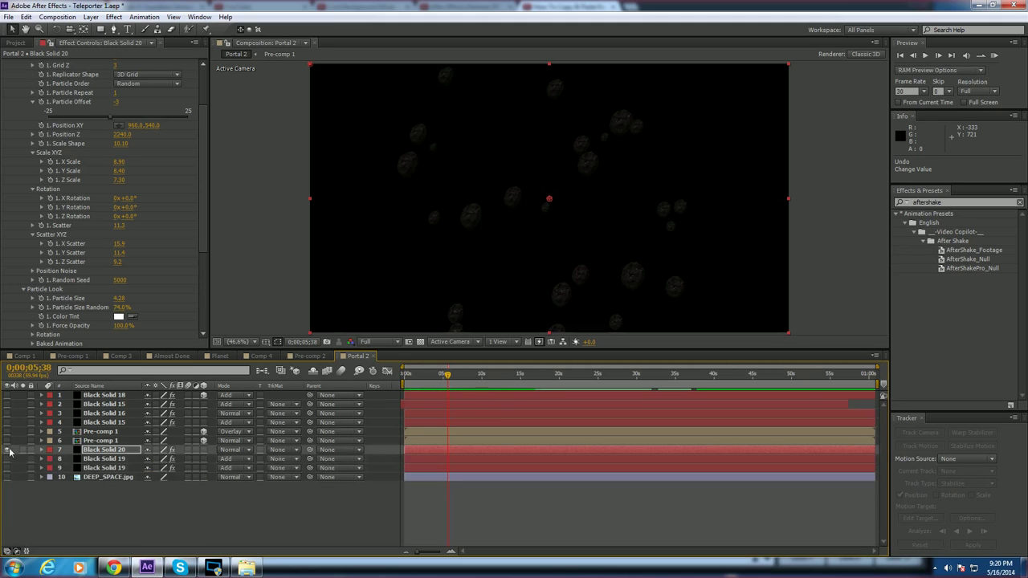
pyautogui.click(6, 459)
pyautogui.click(7, 468)
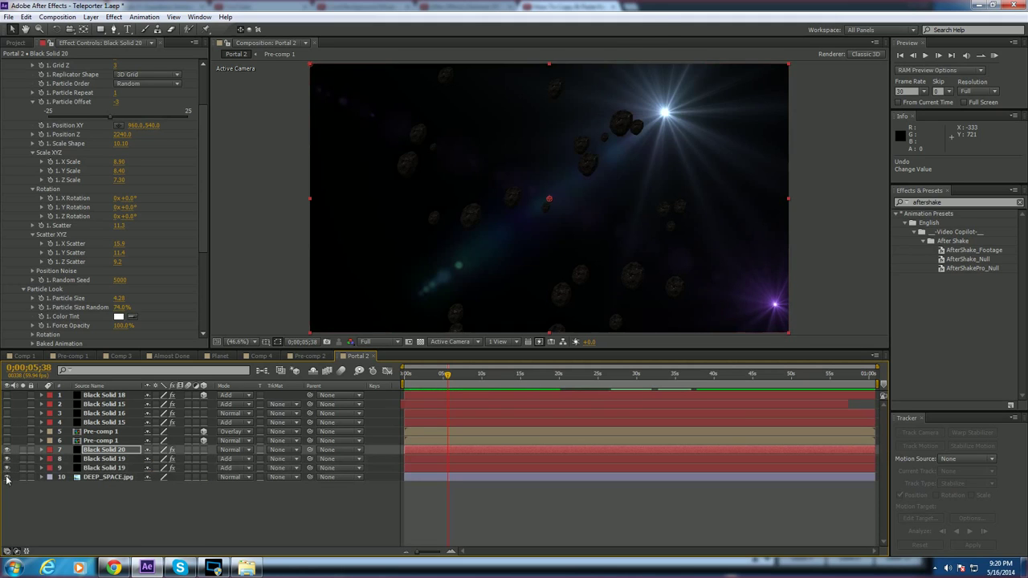
pyautogui.click(6, 477)
pyautogui.click(6, 440)
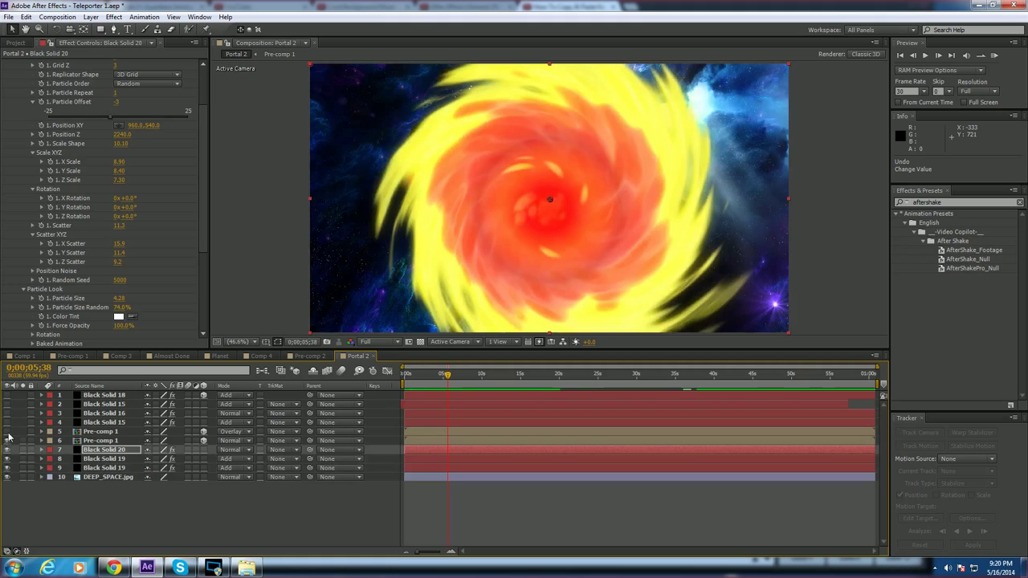
pyautogui.click(6, 432)
pyautogui.click(7, 421)
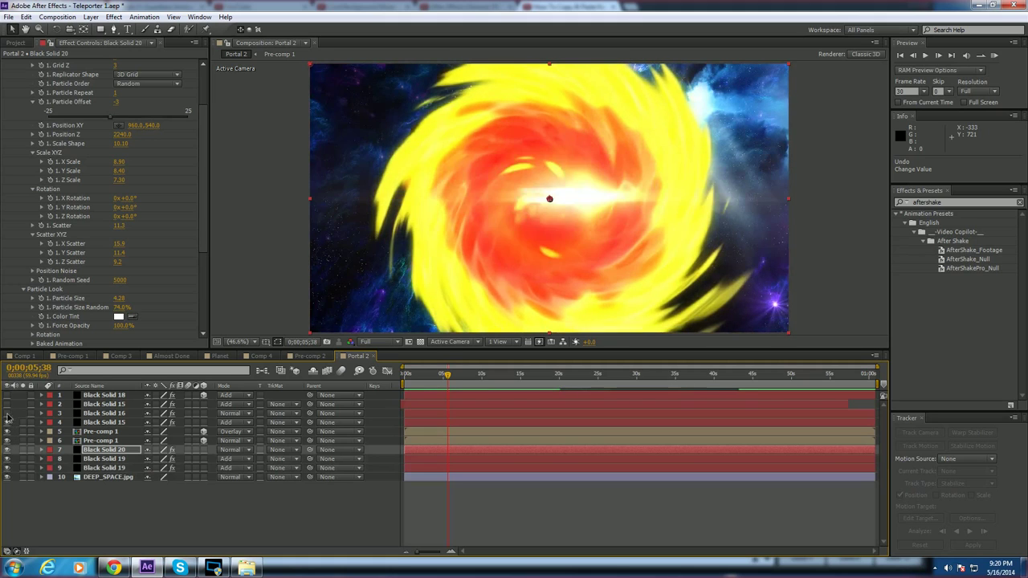
pyautogui.click(7, 413)
pyautogui.click(7, 404)
pyautogui.click(6, 395)
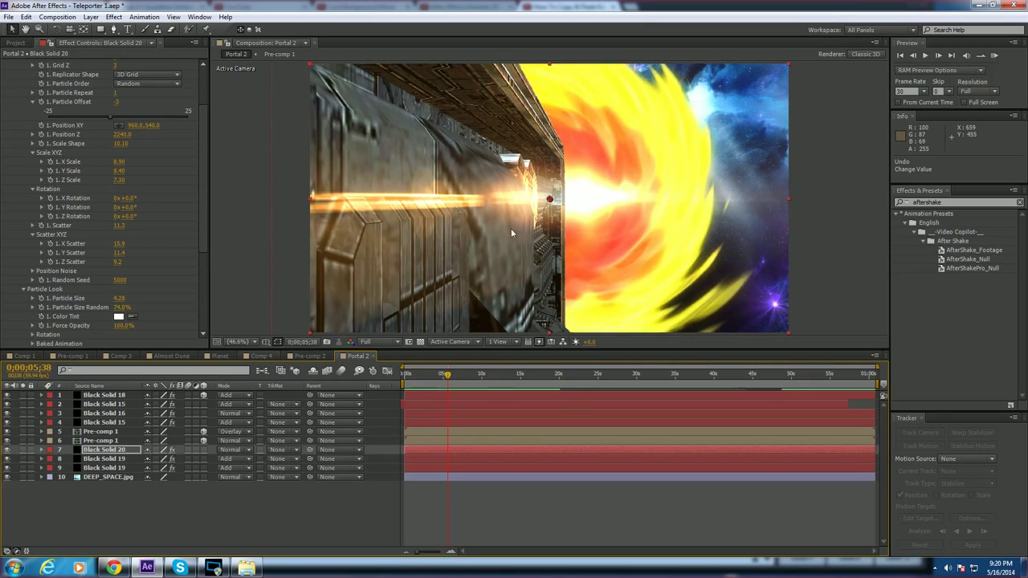
# Step: Move the asteroid layer beside the portal to about 1569.8, 329.6 and shrink it to about 38% by 59%
pyautogui.moveTo(573, 219); pyautogui.dragTo(744, 158)
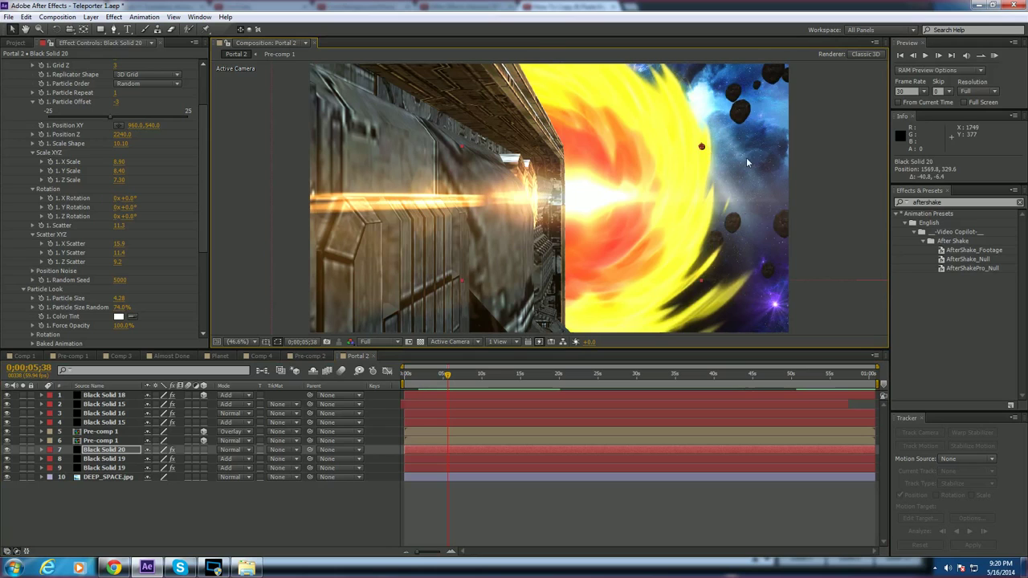
pyautogui.scroll(-4, 668, 256)
pyautogui.press('.')
pyautogui.press('.')
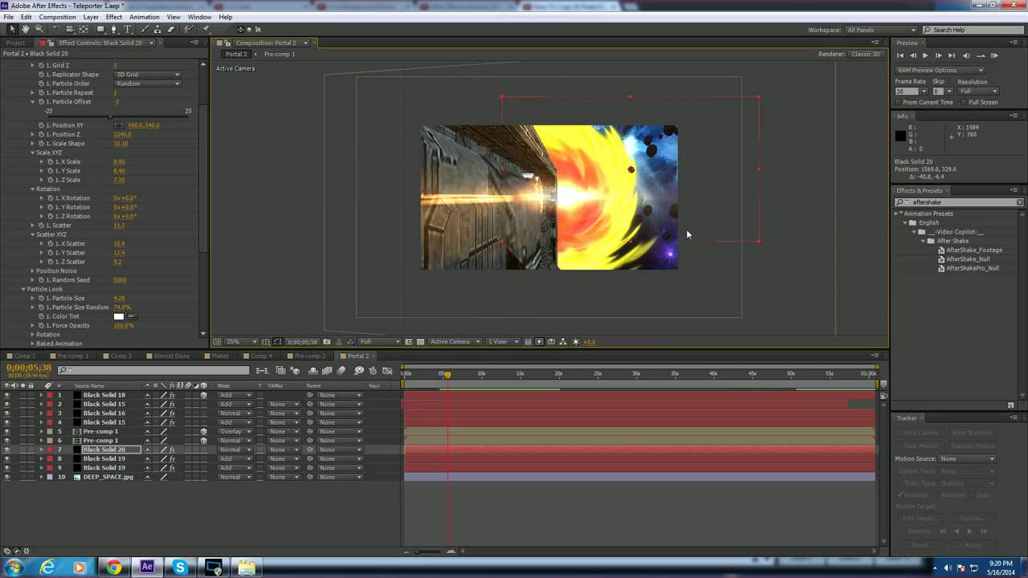
pyautogui.moveTo(757, 245); pyautogui.dragTo(681, 213)
pyautogui.scroll(2, 694, 217)
pyautogui.scroll(-2, 699, 214)
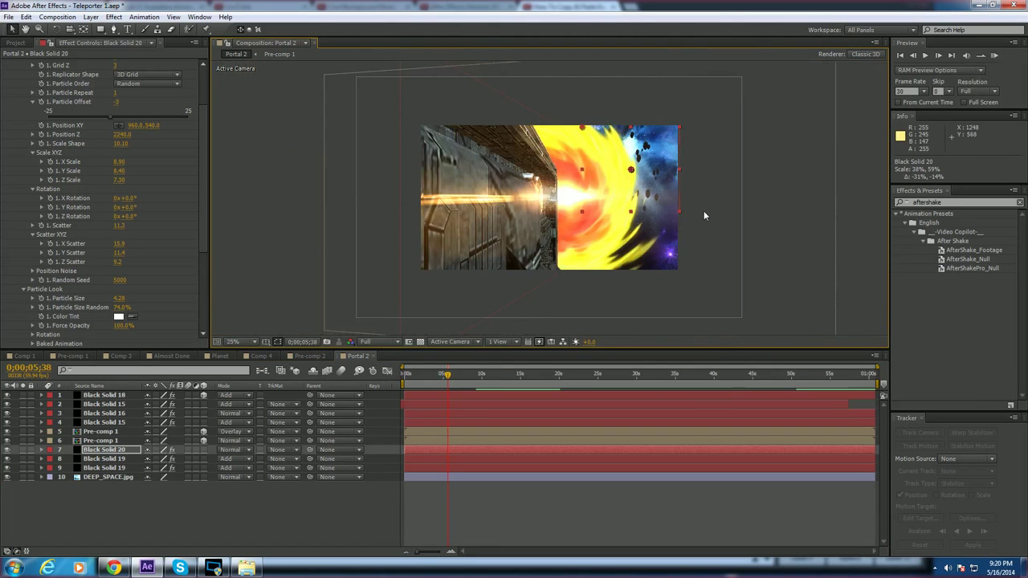
pyautogui.scroll(1, 704, 212)
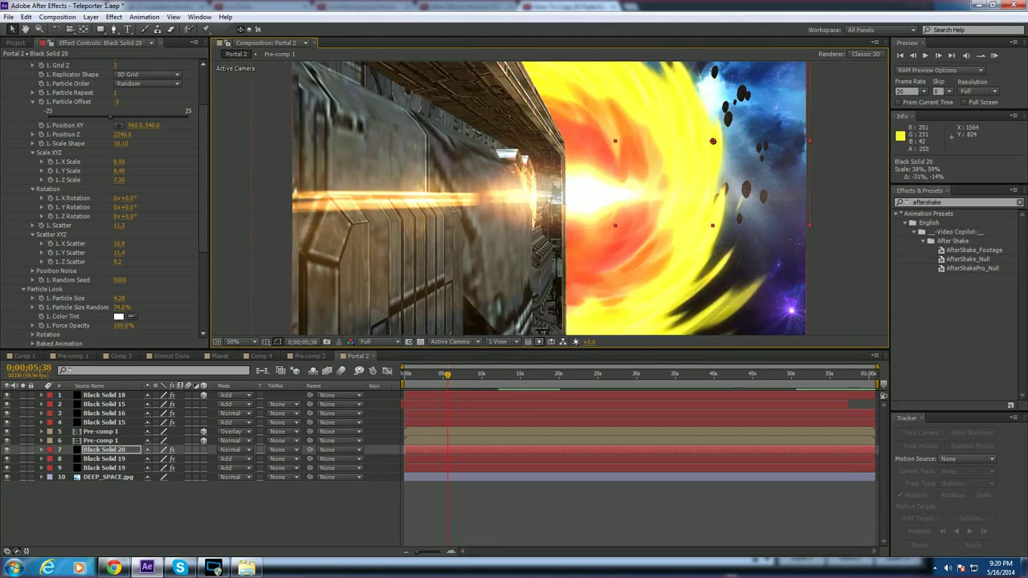
pyautogui.moveTo(713, 273); pyautogui.dragTo(650, 284)
pyautogui.moveTo(745, 239); pyautogui.dragTo(772, 236)
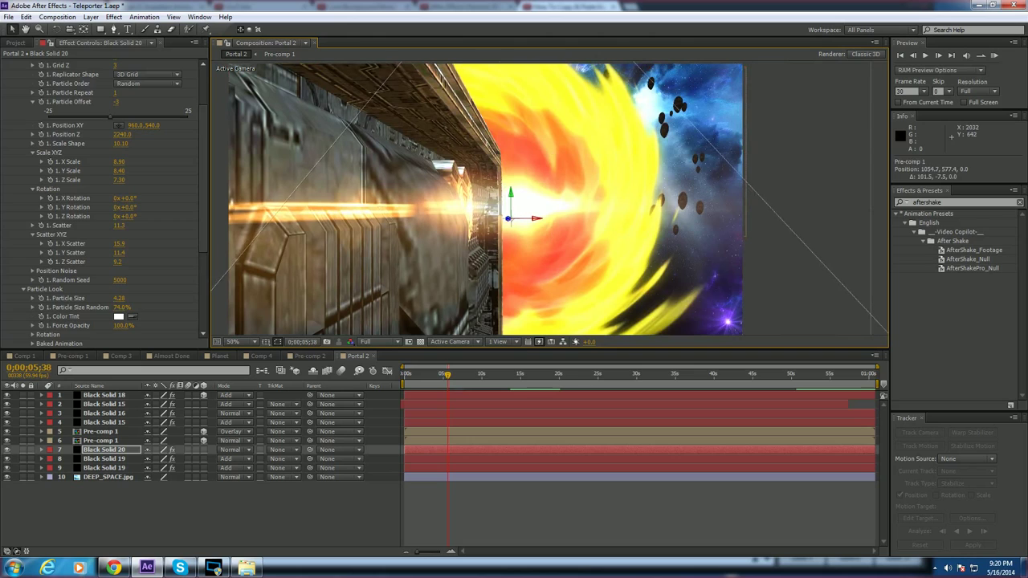
pyautogui.hotkey('ctrl', 'z')
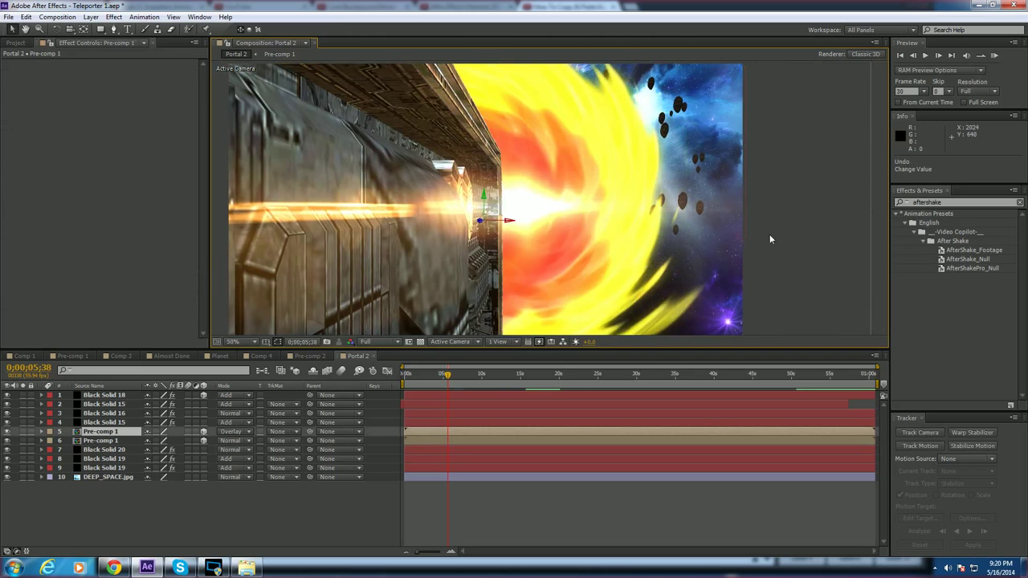
# Step: Rescale the asteroid layer and move it over the open space beside the portal, at about 1701.8, 227.6
pyautogui.click(701, 296)
pyautogui.moveTo(830, 259)
pyautogui.mouseDown()
pyautogui.moveTo(873, 233)
pyautogui.moveTo(832, 246)
pyautogui.mouseUp()
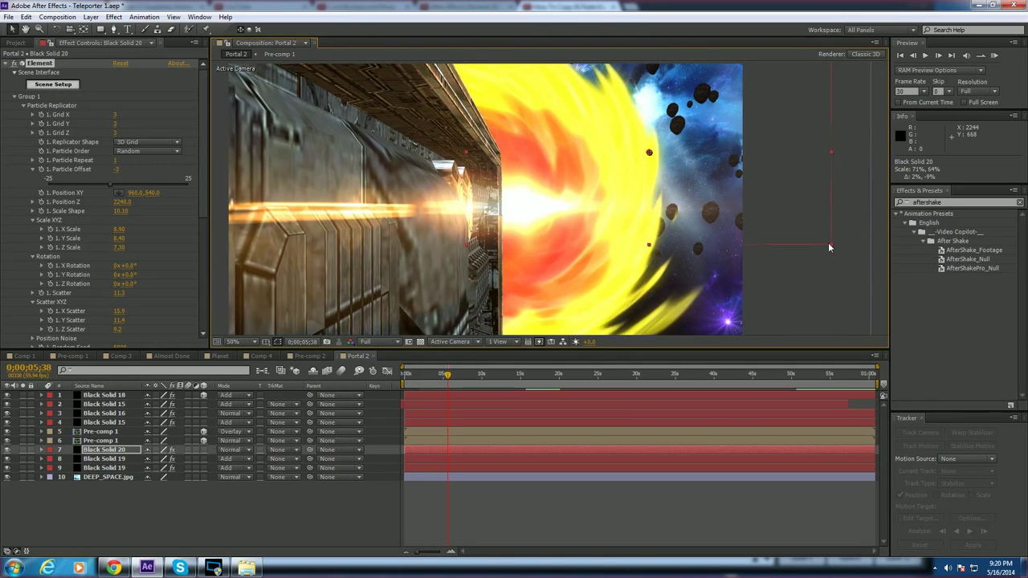
pyautogui.scroll(-2, 792, 213)
pyautogui.scroll(2, 786, 216)
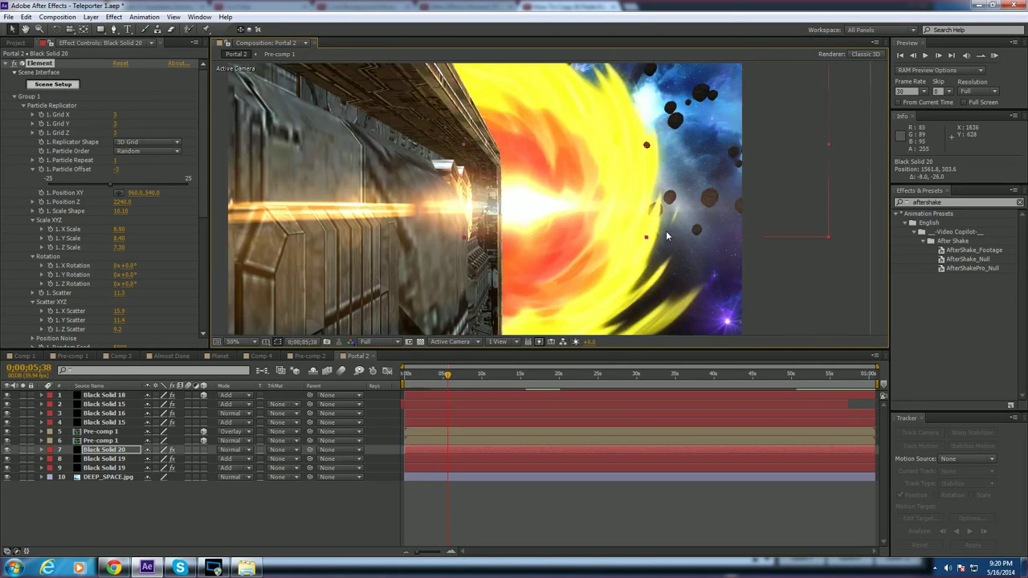
pyautogui.moveTo(822, 233); pyautogui.dragTo(773, 163)
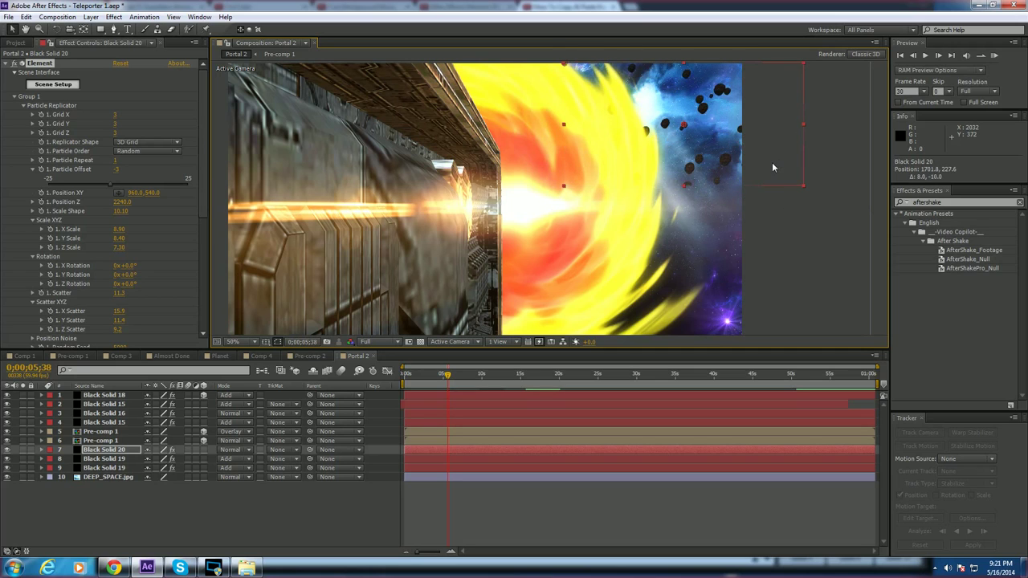
pyautogui.click(830, 262)
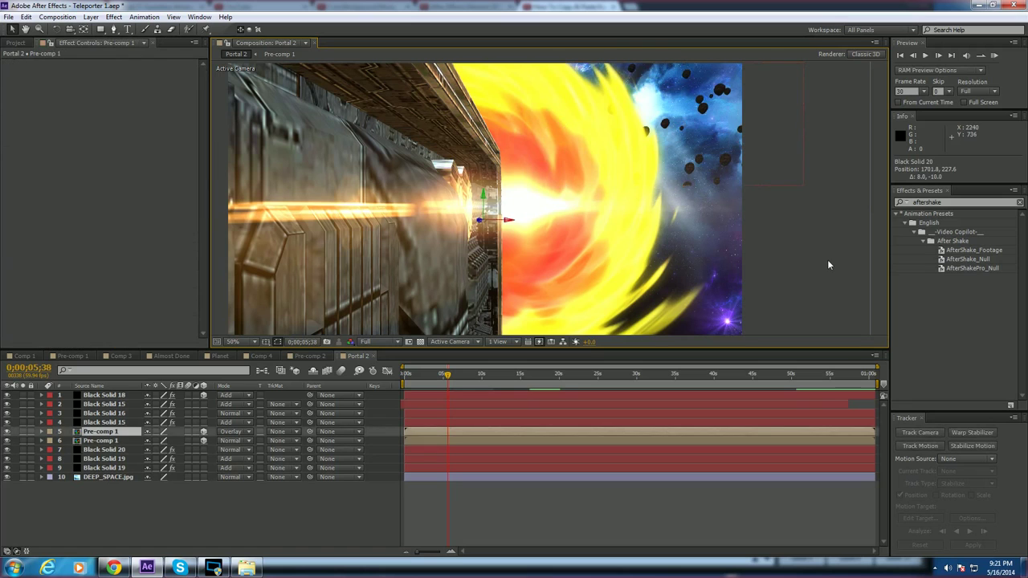
# Step: Draw a rounded rectangle mask on the asteroid layer, Black Solid 20, enclosing the asteroids beside the portal
pyautogui.scroll(1, 776, 105)
pyautogui.moveTo(816, 189); pyautogui.dragTo(616, 289)
pyautogui.scroll(-1, 596, 237)
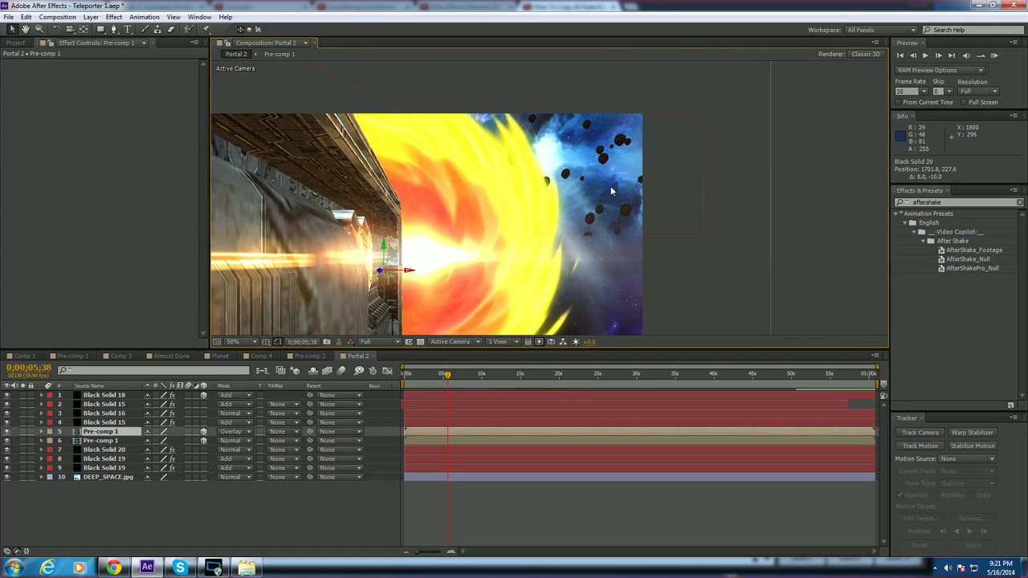
pyautogui.click(117, 450)
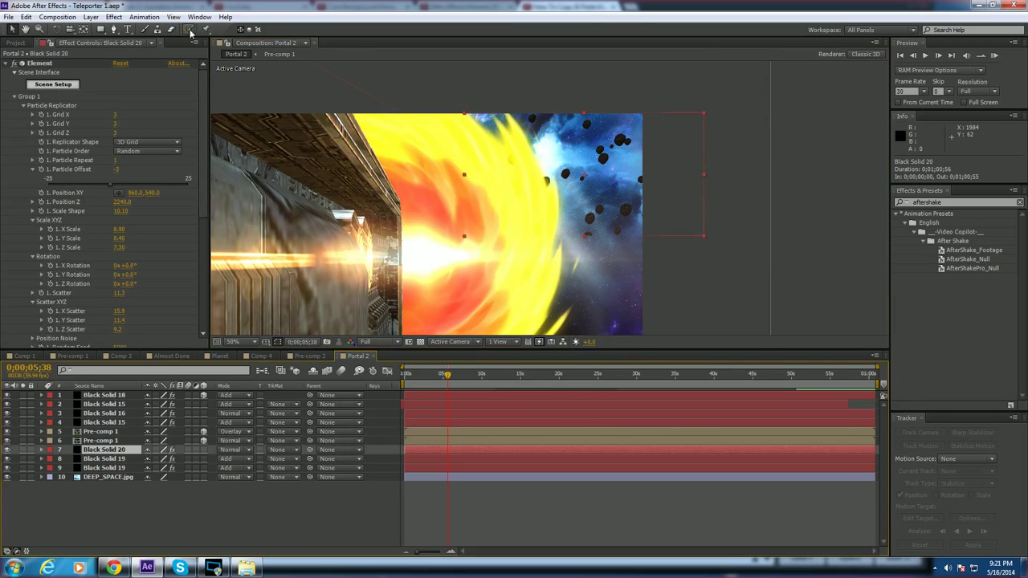
pyautogui.click(101, 30)
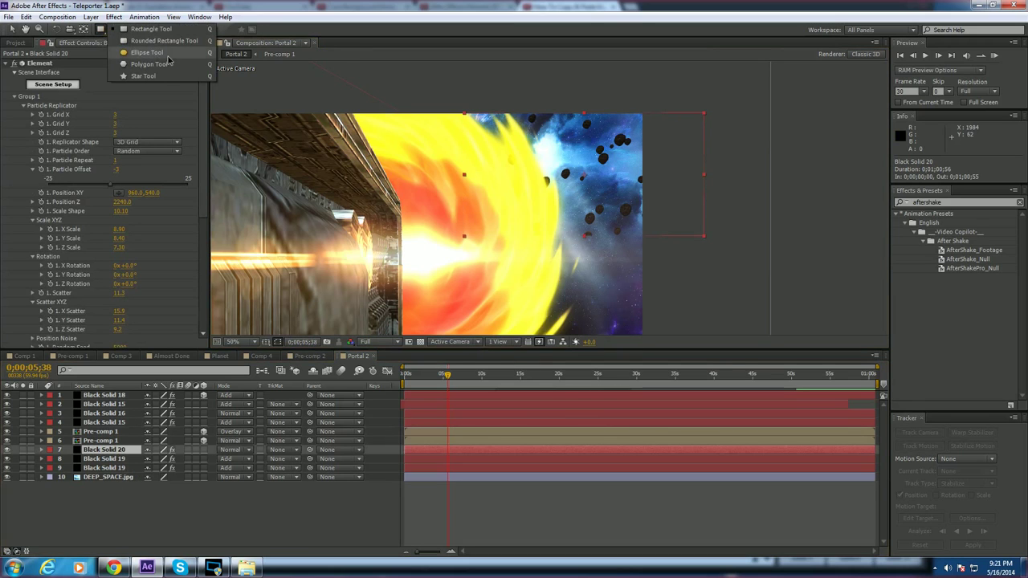
pyautogui.click(171, 42)
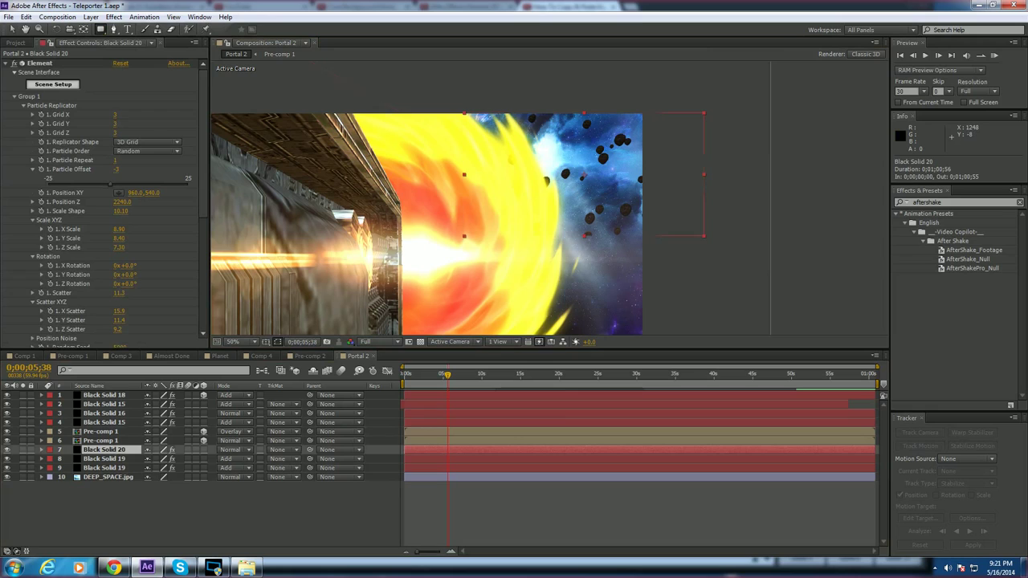
pyautogui.moveTo(463, 111)
pyautogui.mouseDown()
pyautogui.moveTo(631, 186)
pyautogui.moveTo(702, 239)
pyautogui.moveTo(688, 248)
pyautogui.moveTo(667, 234)
pyautogui.mouseUp()
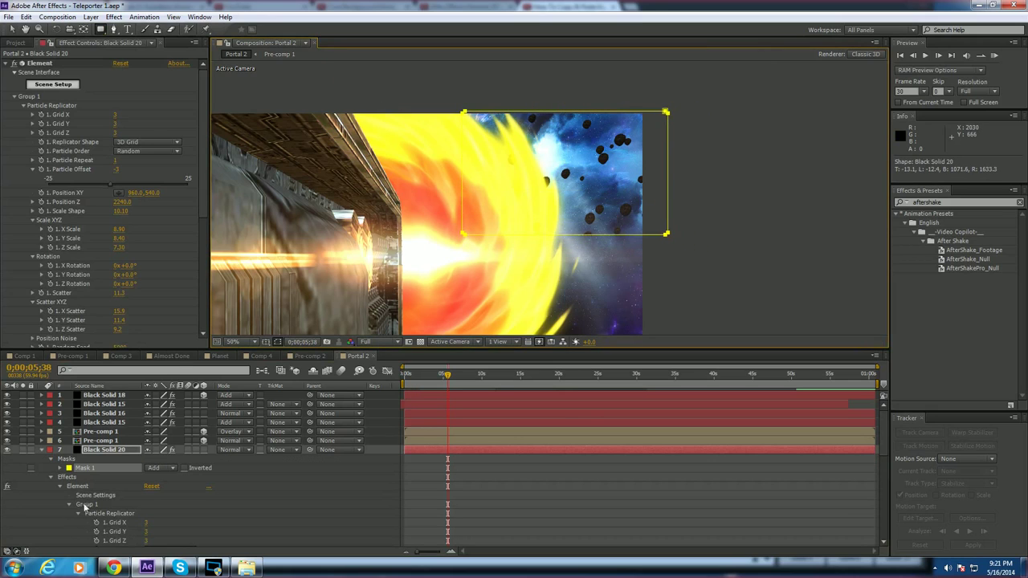
# Step: Soften the asteroid mask's edges with a Mask Feather of 463 pixels and a Mask Expansion of -499 pixels
pyautogui.click(61, 468)
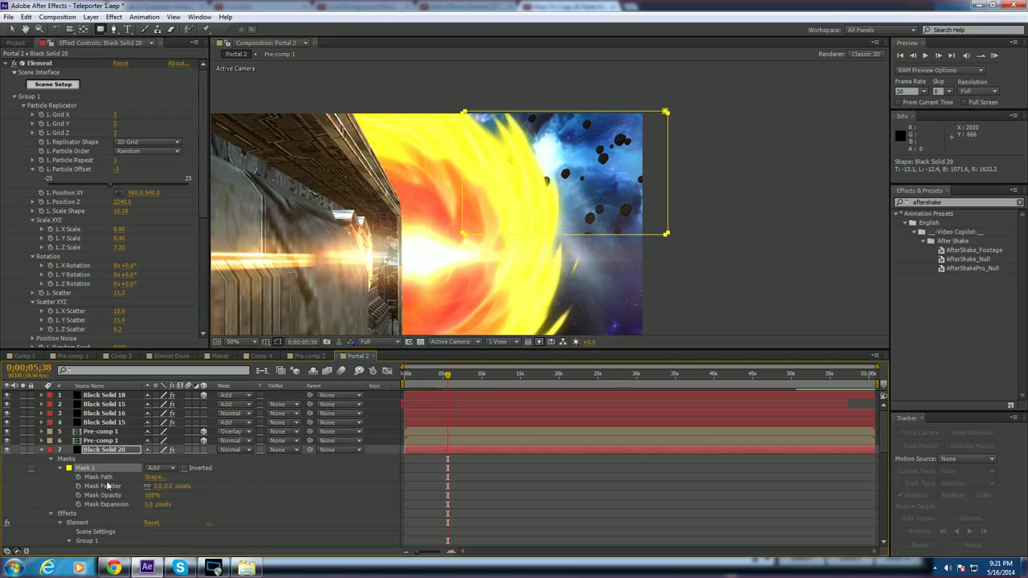
pyautogui.moveTo(157, 487); pyautogui.dragTo(121, 504)
pyautogui.click(106, 505)
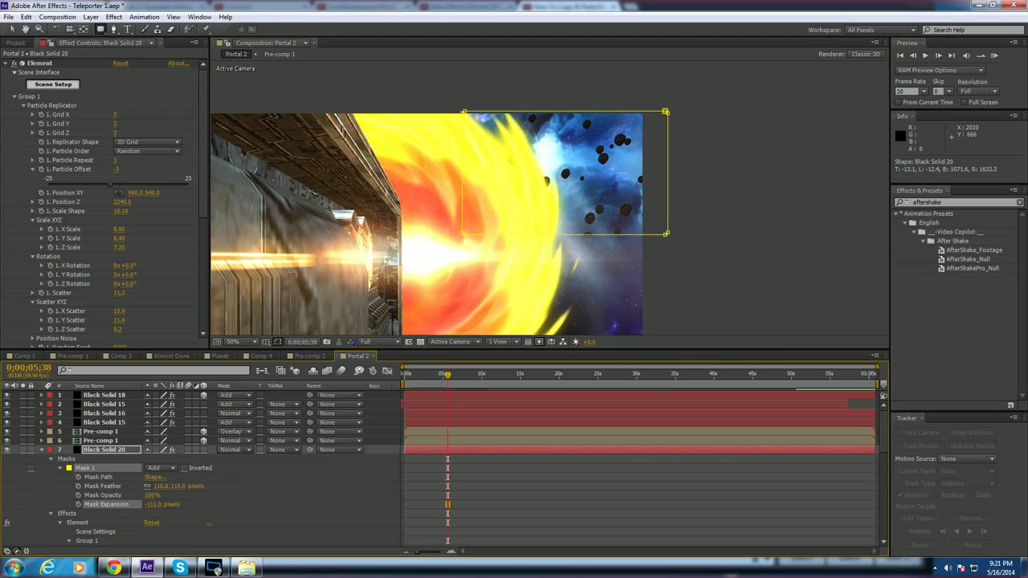
pyautogui.moveTo(149, 505); pyautogui.dragTo(96, 495)
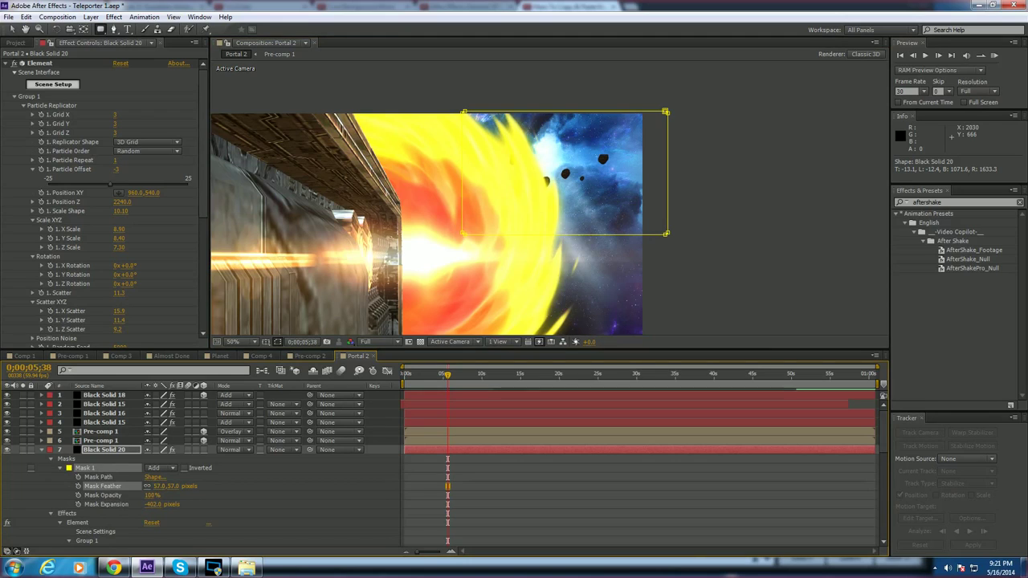
pyautogui.moveTo(165, 486); pyautogui.dragTo(211, 487)
pyautogui.moveTo(184, 487); pyautogui.dragTo(193, 487)
pyautogui.moveTo(169, 486); pyautogui.dragTo(171, 486)
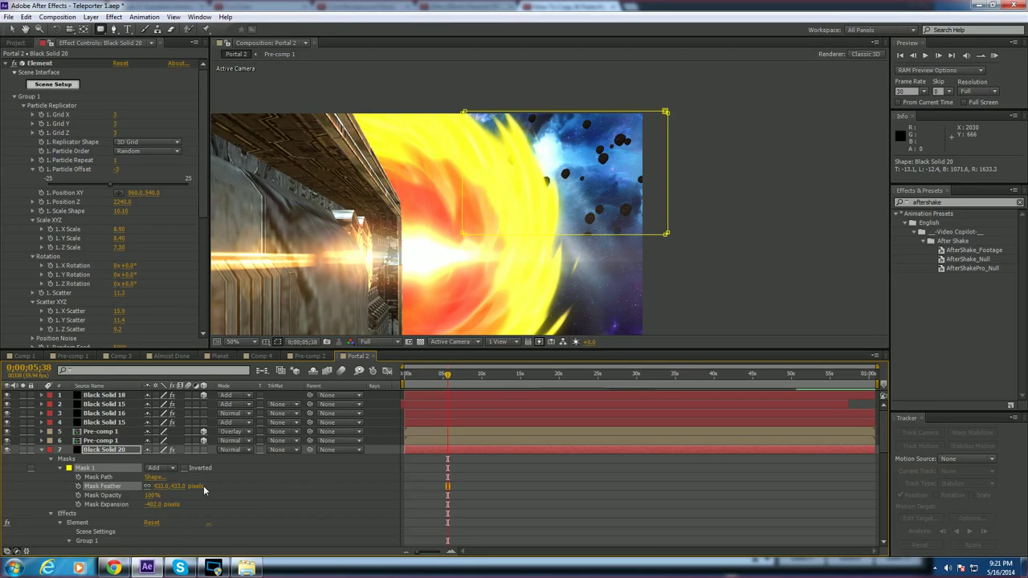
pyautogui.moveTo(152, 506); pyautogui.dragTo(88, 520)
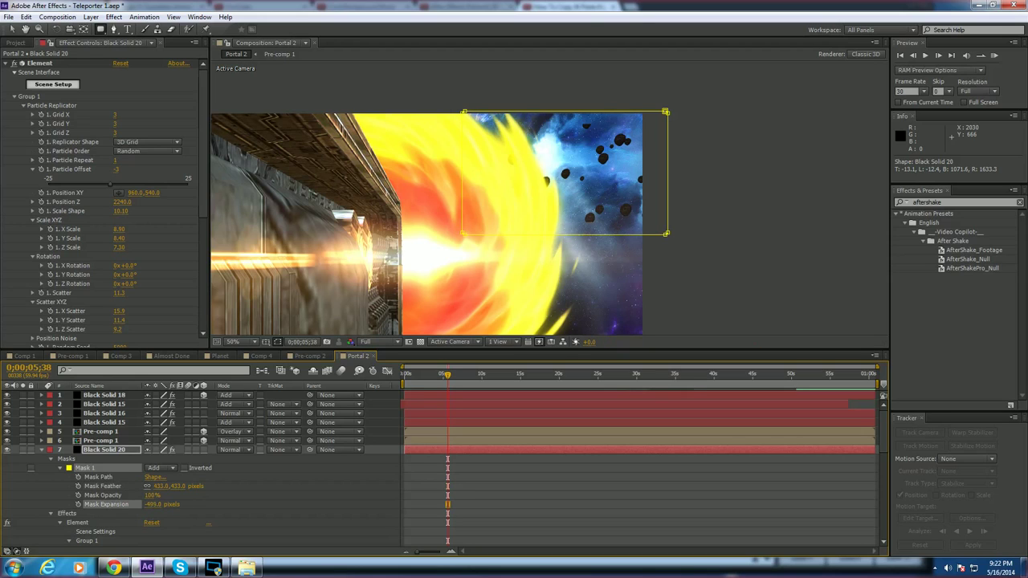
pyautogui.moveTo(158, 487); pyautogui.dragTo(170, 490)
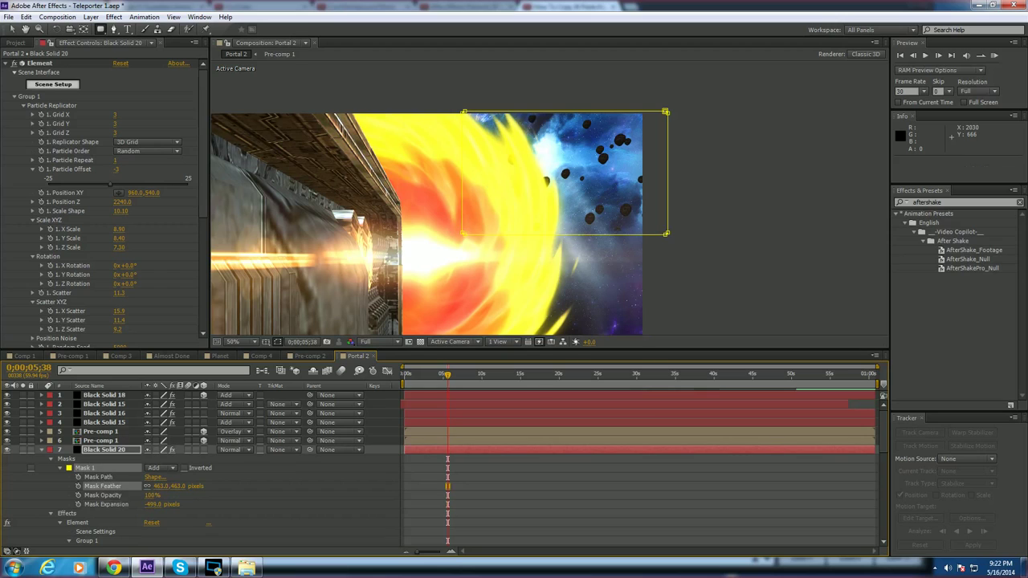
pyautogui.click(673, 277)
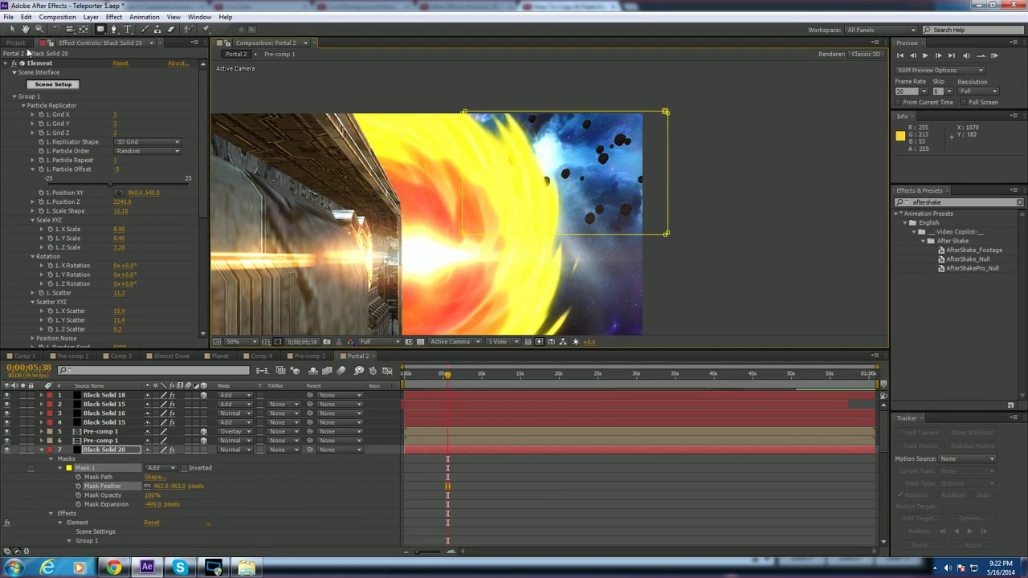
pyautogui.click(12, 29)
pyautogui.doubleClick(726, 185)
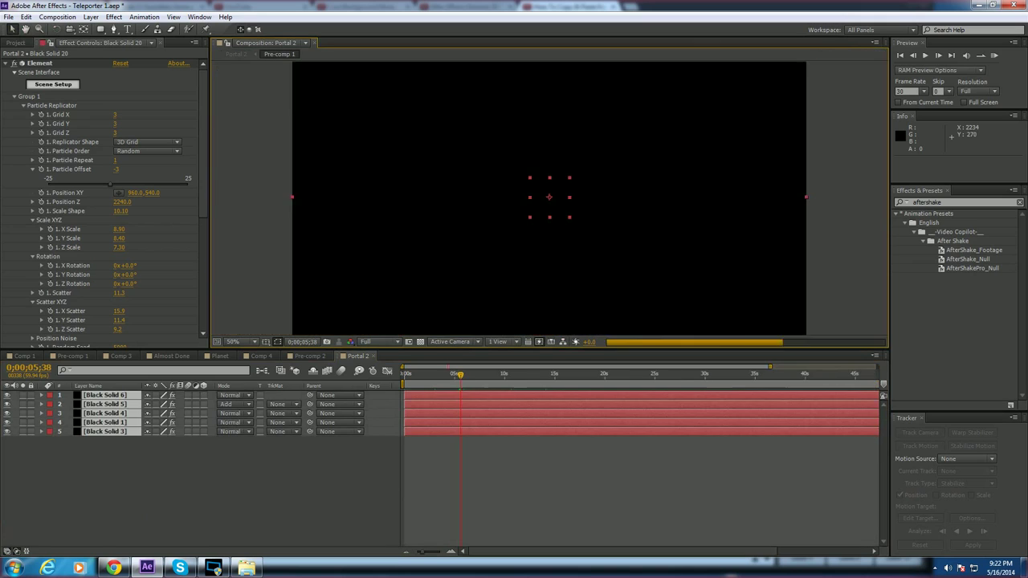
pyautogui.click(358, 358)
pyautogui.click(804, 220)
pyautogui.scroll(-4, 811, 175)
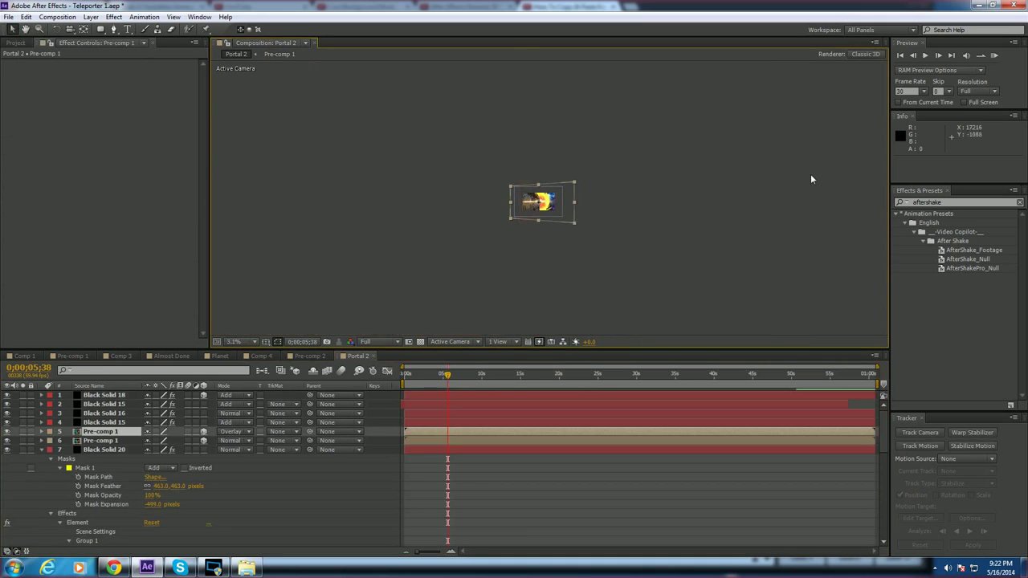
pyautogui.scroll(6, 696, 215)
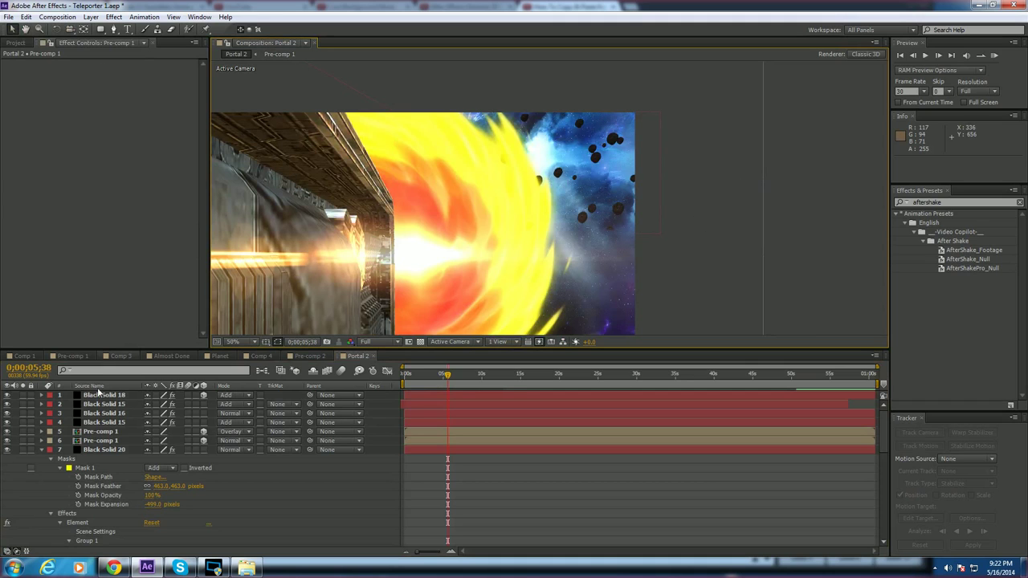
# Step: Shift Mask 1 slightly upward around the asteroids and fine-tune its position in small downward nudges
pyautogui.click(85, 468)
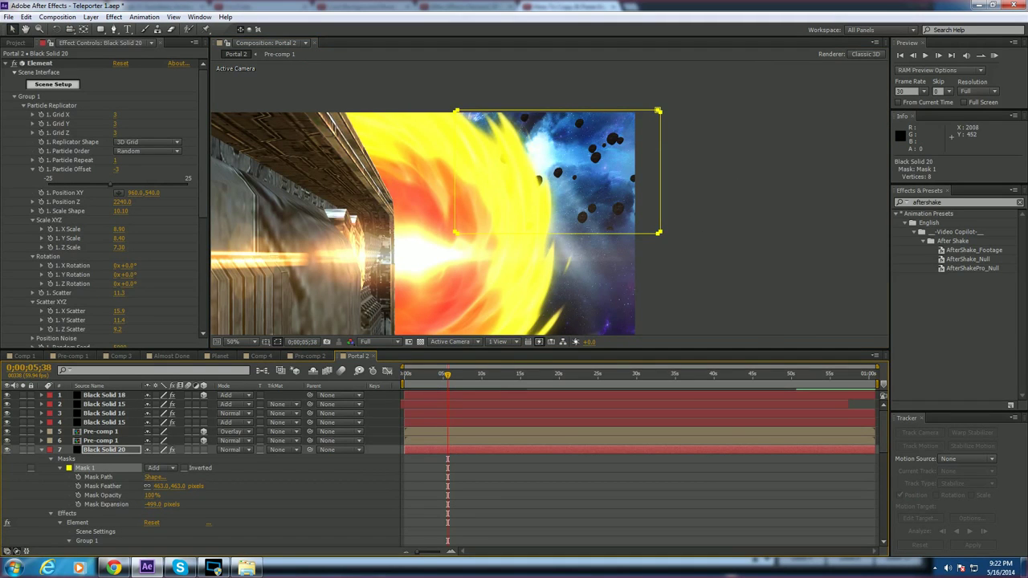
pyautogui.moveTo(658, 233); pyautogui.dragTo(654, 227)
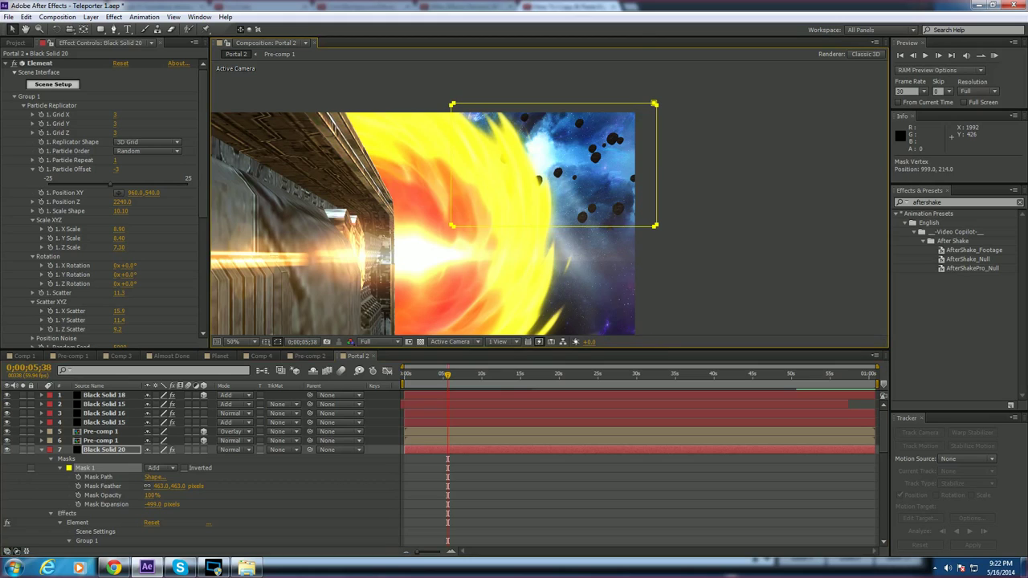
pyautogui.moveTo(655, 104); pyautogui.dragTo(658, 102)
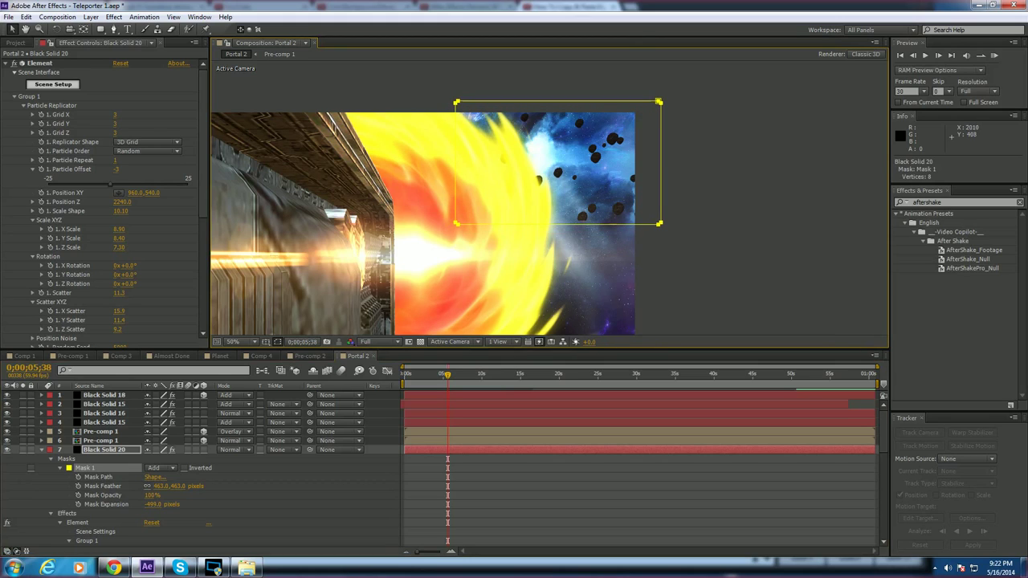
pyautogui.press('Down')
pyautogui.press('Down')
pyautogui.press('Down')
pyautogui.press('Down')
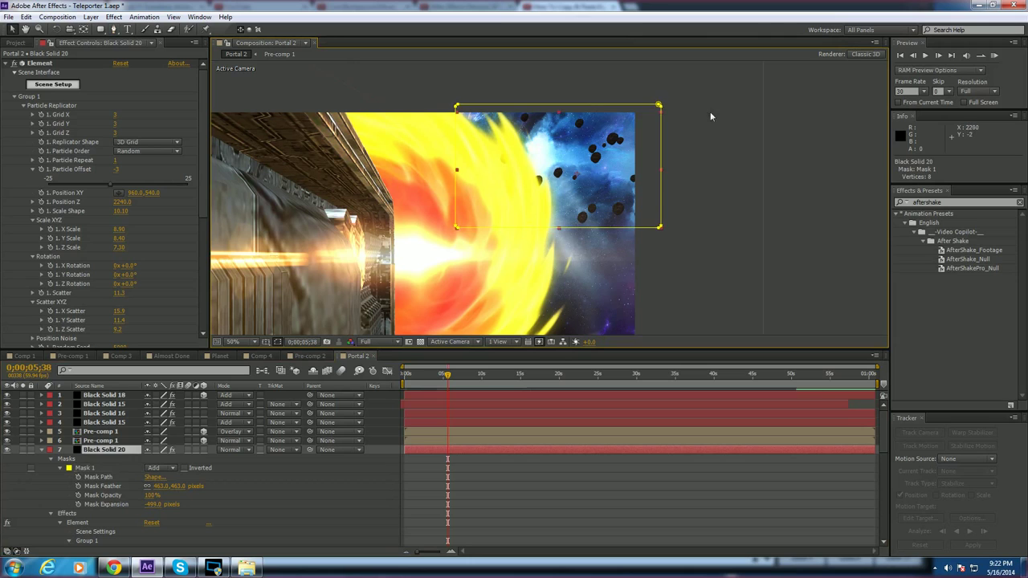
# Step: Open the Particle Look rotation settings of Group 1 in the Element effect on the asteroid layer, Black Solid 20
pyautogui.click(735, 115)
pyautogui.scroll(1, 638, 227)
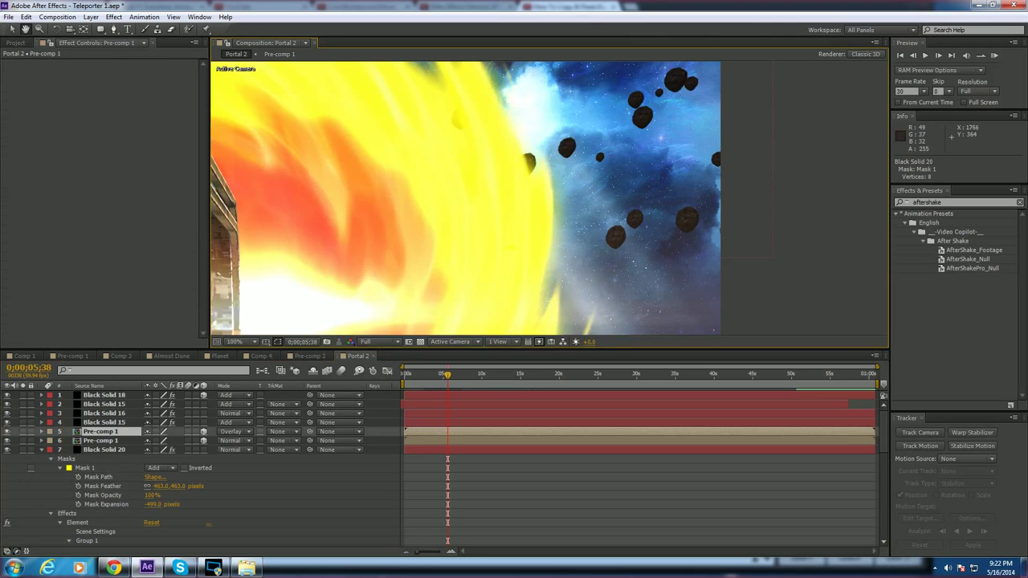
pyautogui.press('space')
pyautogui.moveTo(768, 193); pyautogui.dragTo(763, 265)
pyautogui.moveTo(759, 164); pyautogui.dragTo(710, 144)
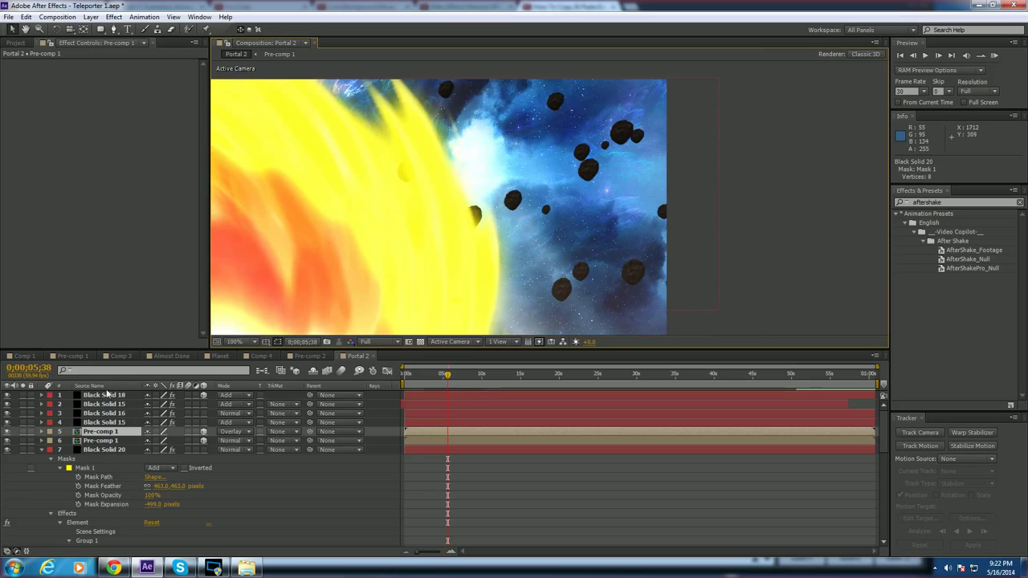
pyautogui.click(109, 449)
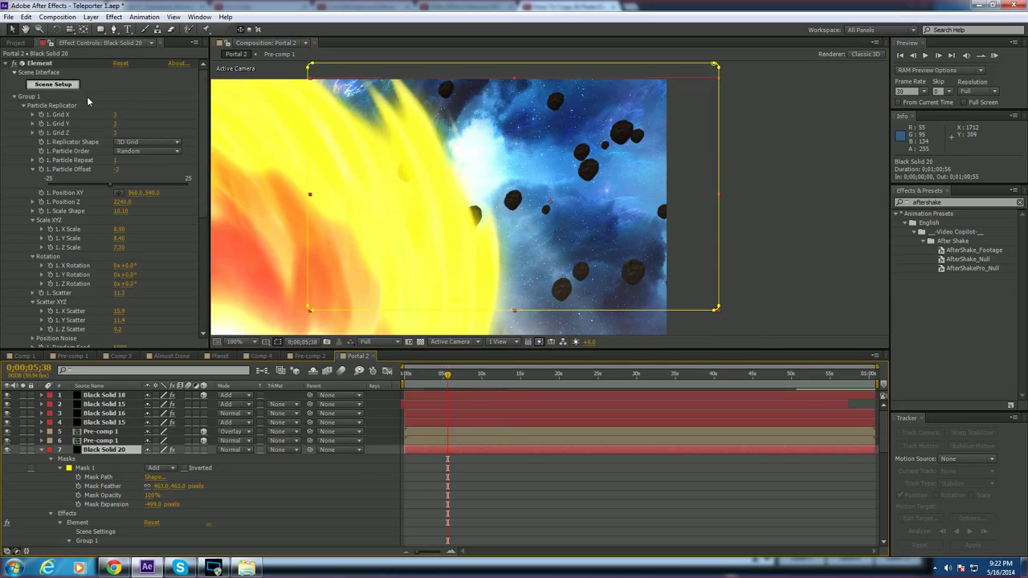
pyautogui.click(13, 97)
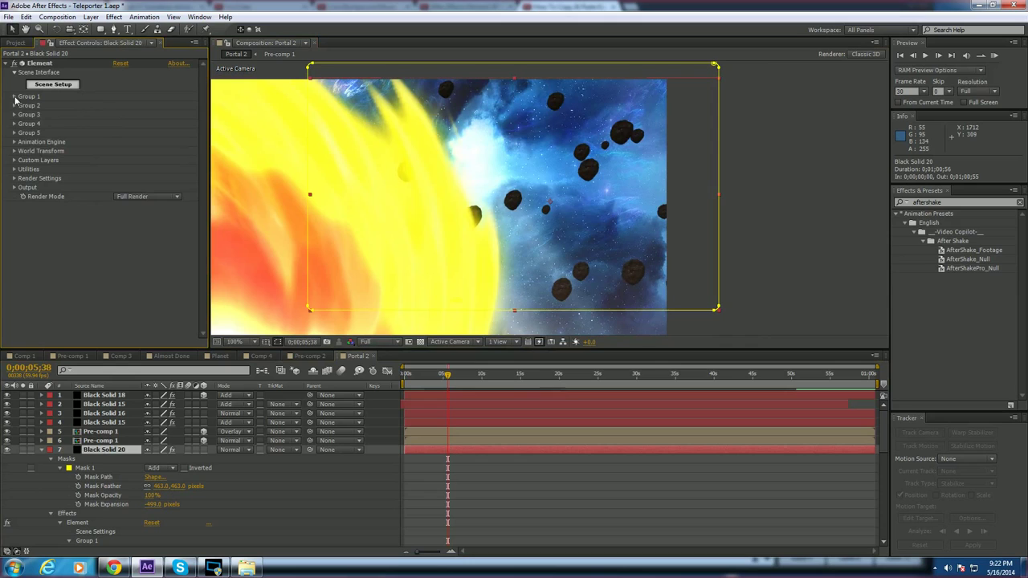
pyautogui.click(15, 151)
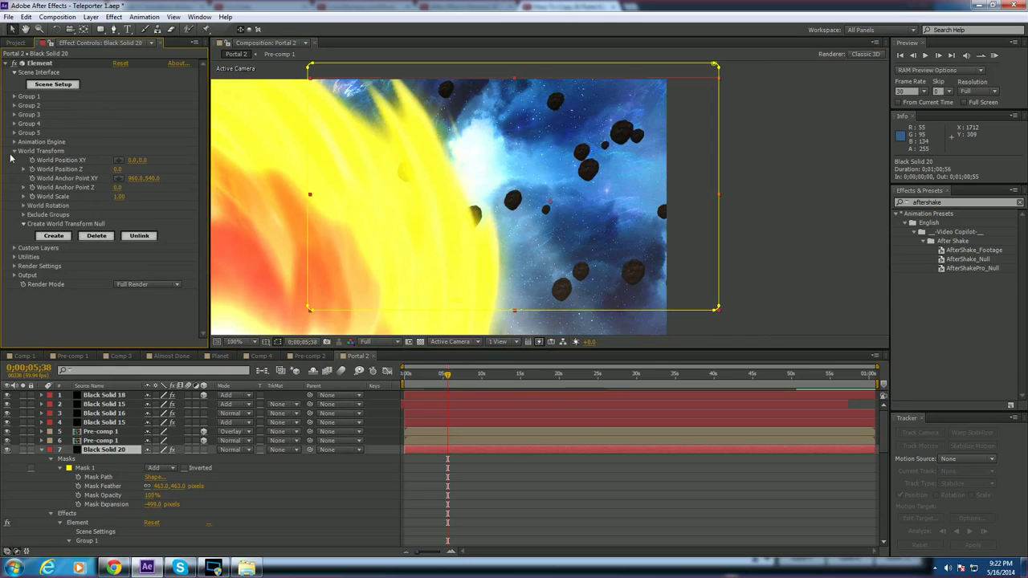
pyautogui.click(14, 151)
pyautogui.click(13, 97)
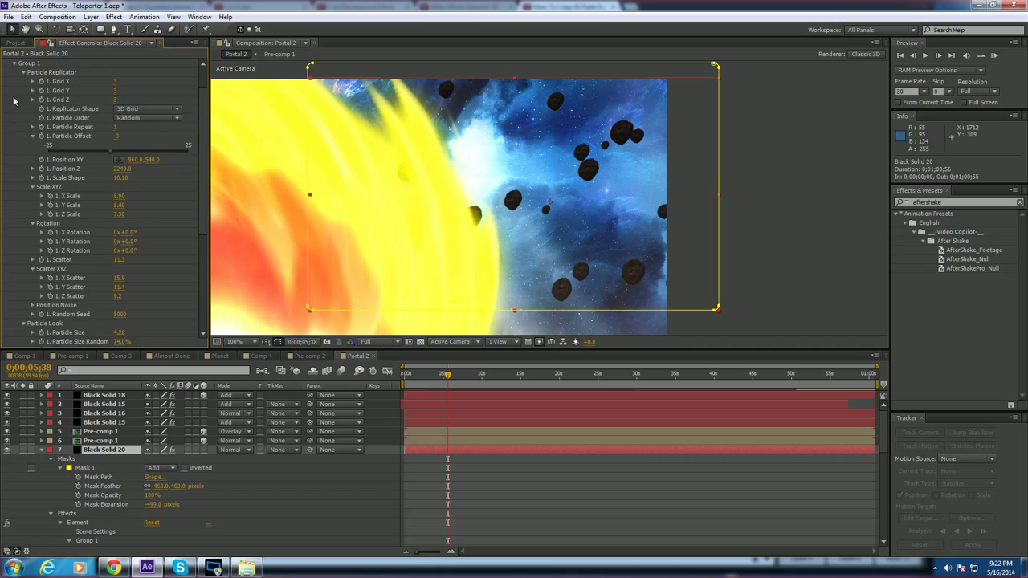
pyautogui.scroll(2, 14, 100)
pyautogui.click(23, 106)
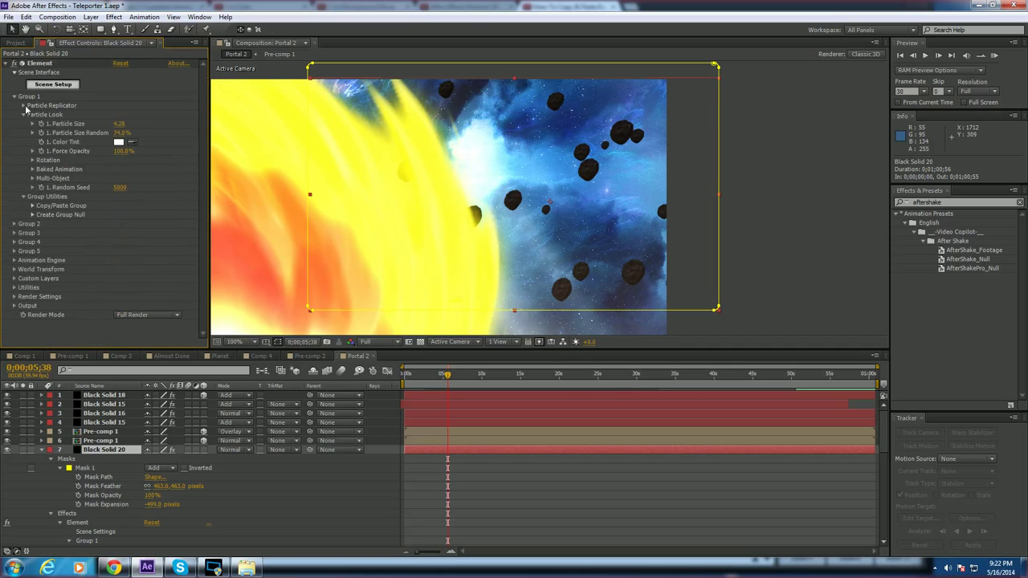
pyautogui.click(33, 160)
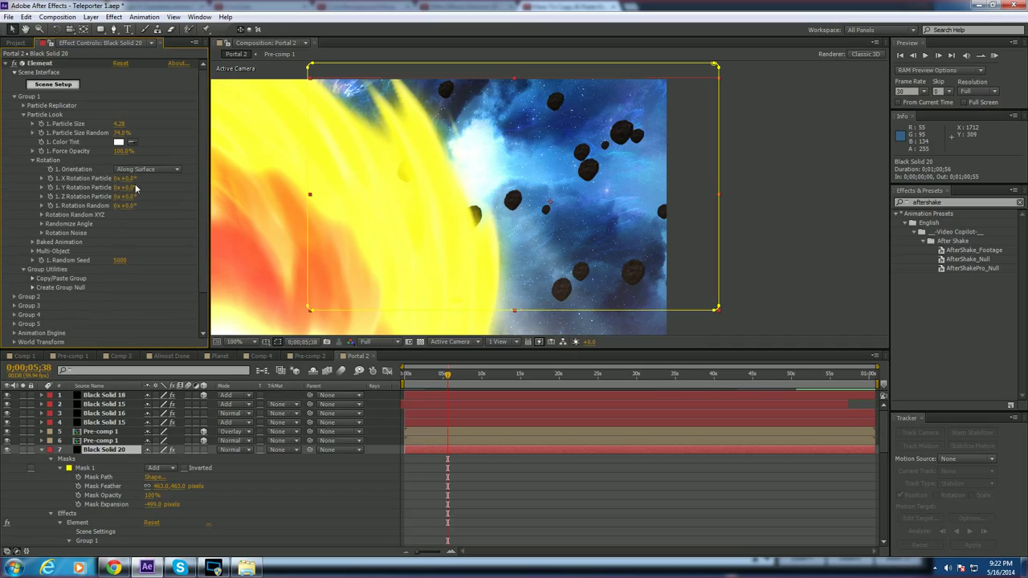
# Step: Try a Y Rotation Particle of 19° on the asteroids and undo it
pyautogui.moveTo(128, 187); pyautogui.dragTo(144, 187)
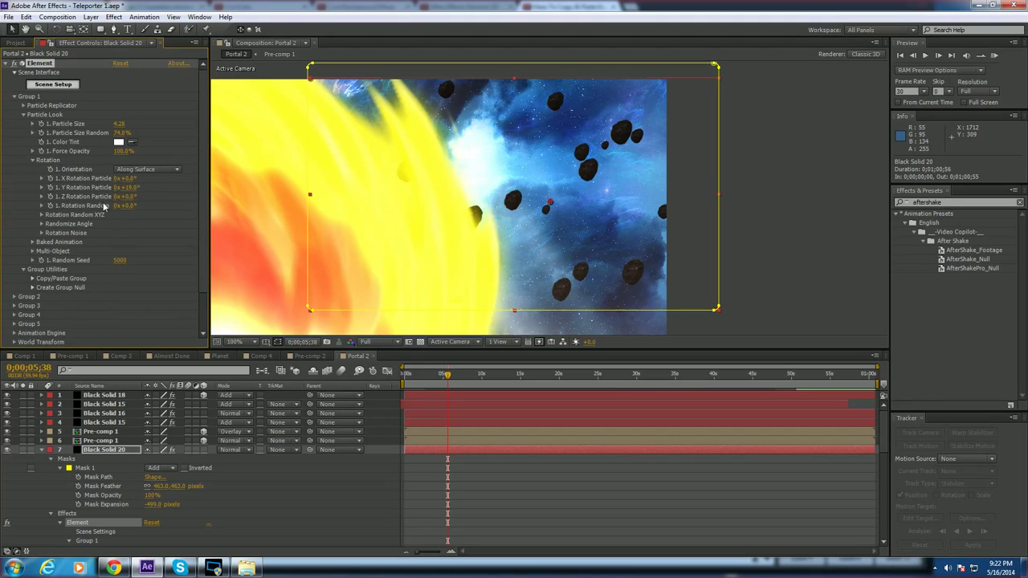
pyautogui.hotkey('ctrl', 'z')
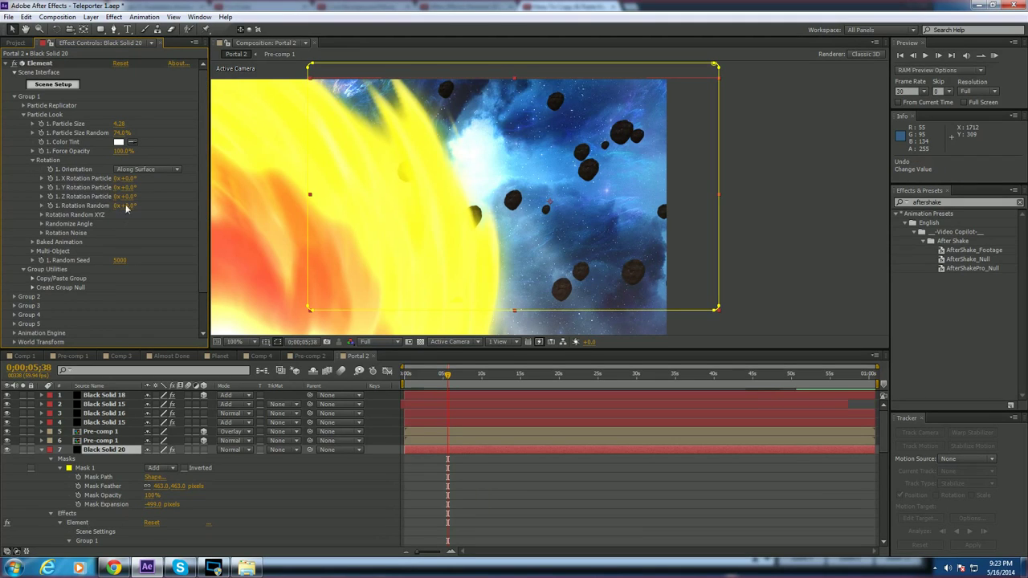
# Step: Keyframe the asteroids' Rotation Random at 0° at 0;00;03;23 and at 1x+32° at 0;00;13;21
pyautogui.moveTo(447, 374); pyautogui.dragTo(431, 374)
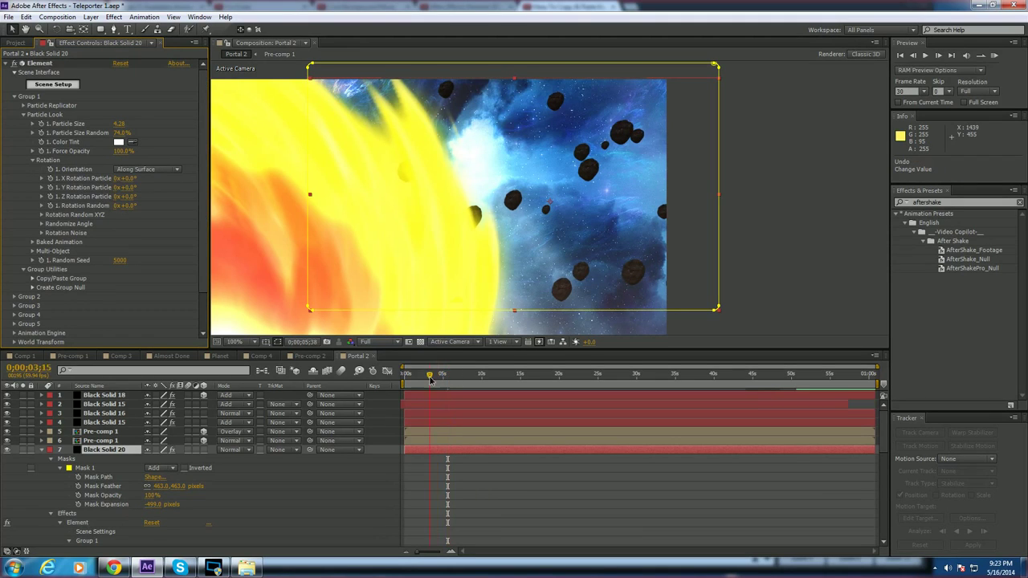
pyautogui.click(50, 206)
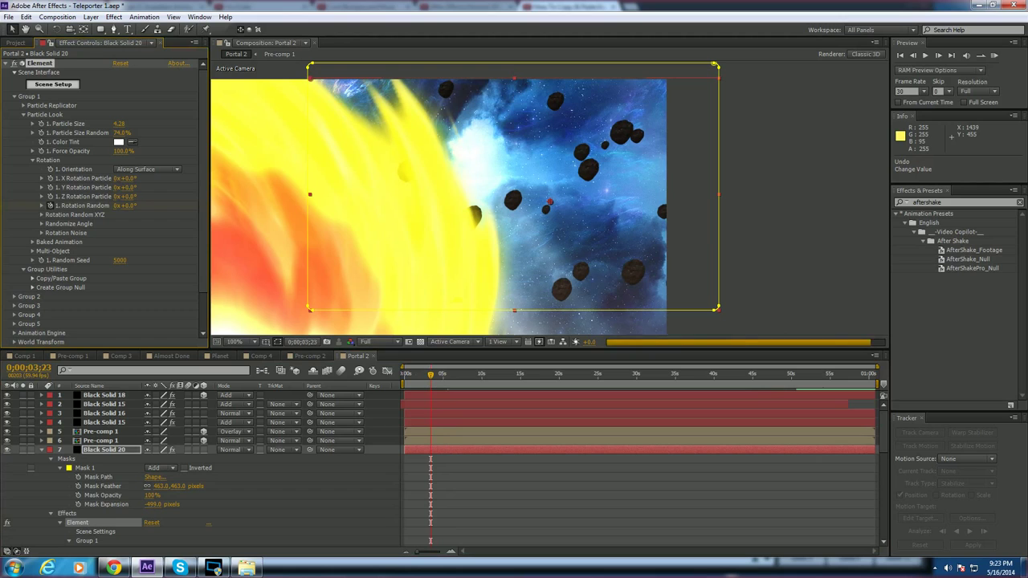
pyautogui.moveTo(490, 375); pyautogui.dragTo(510, 383)
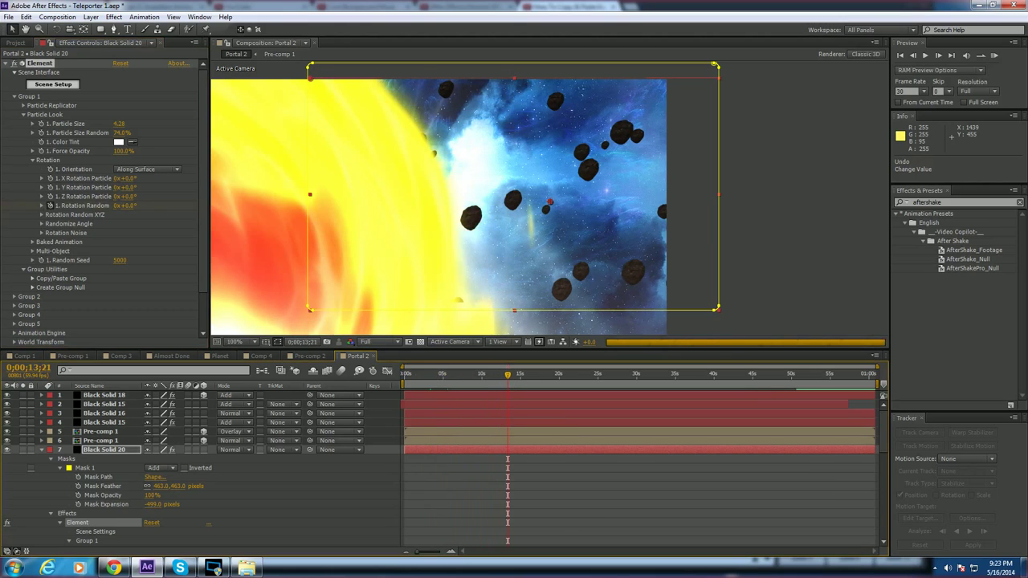
pyautogui.moveTo(128, 205); pyautogui.dragTo(254, 207)
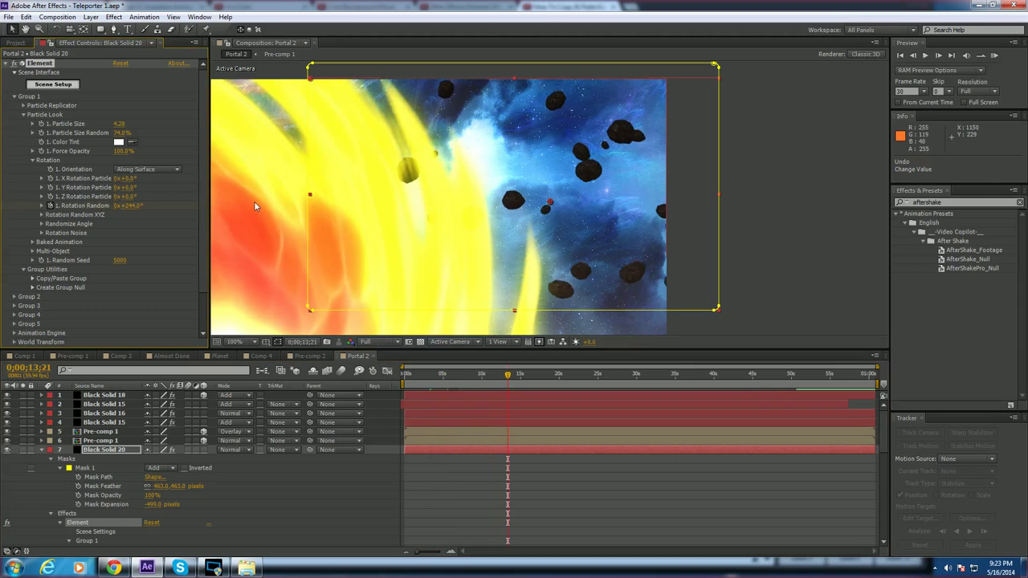
pyautogui.moveTo(136, 206); pyautogui.dragTo(383, 215)
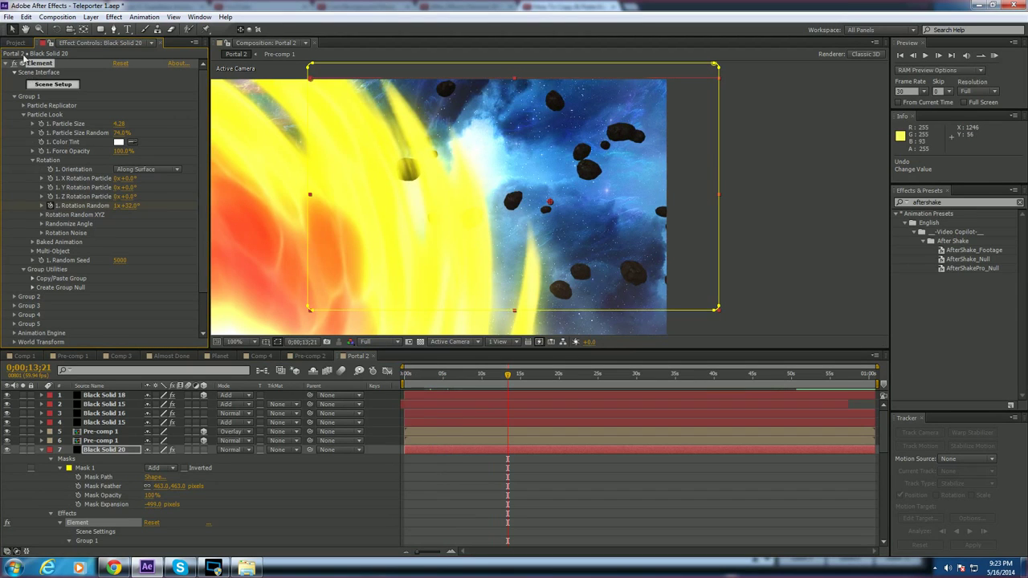
# Step: Expand the Render Settings of the Element effect on Black Solid 20
pyautogui.click(744, 143)
pyautogui.scroll(-2, 747, 140)
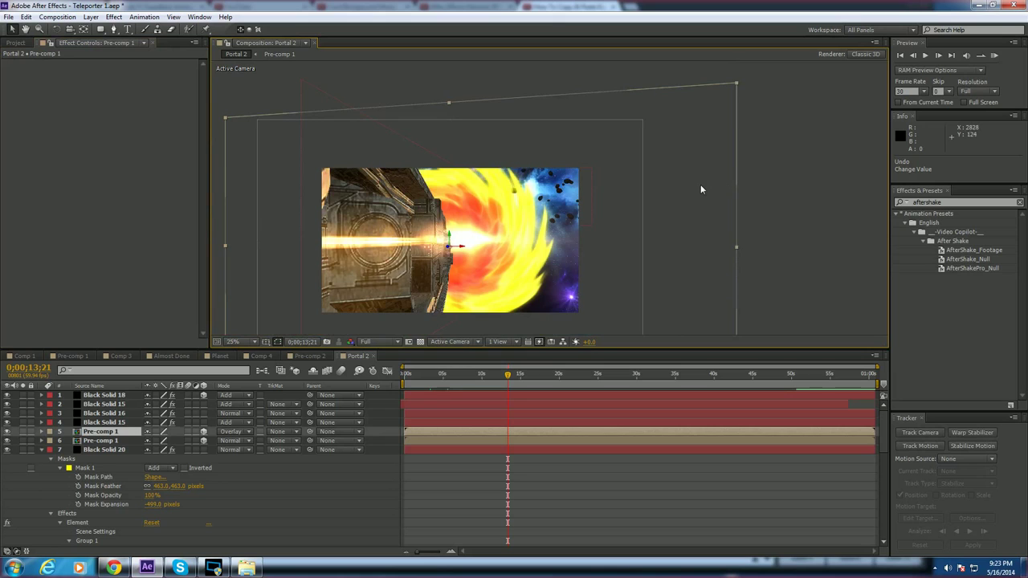
pyautogui.scroll(1, 701, 185)
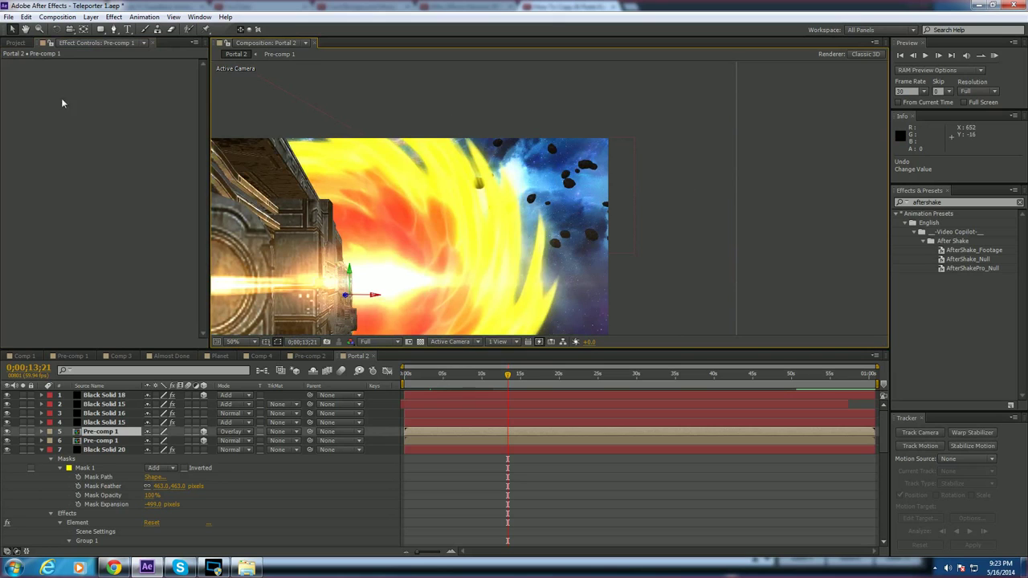
pyautogui.click(105, 450)
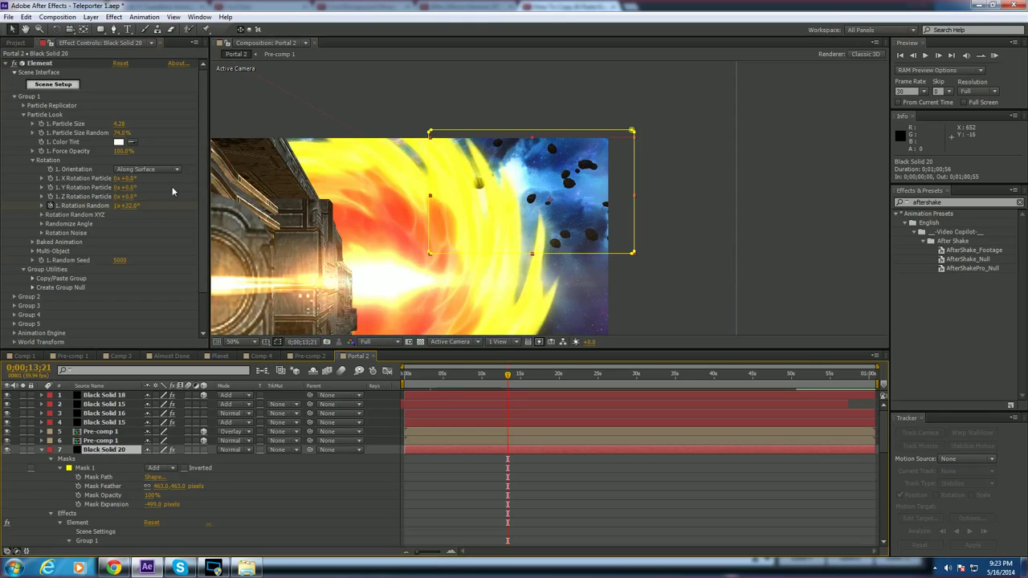
pyautogui.scroll(-2, 193, 177)
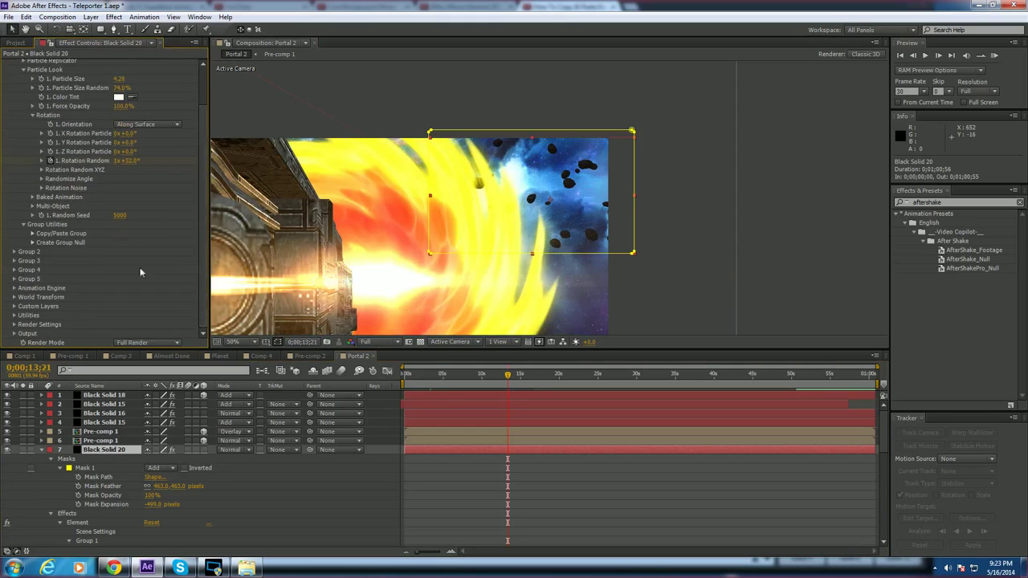
pyautogui.click(14, 315)
pyautogui.scroll(-1, 104, 241)
pyautogui.scroll(-1, 199, 295)
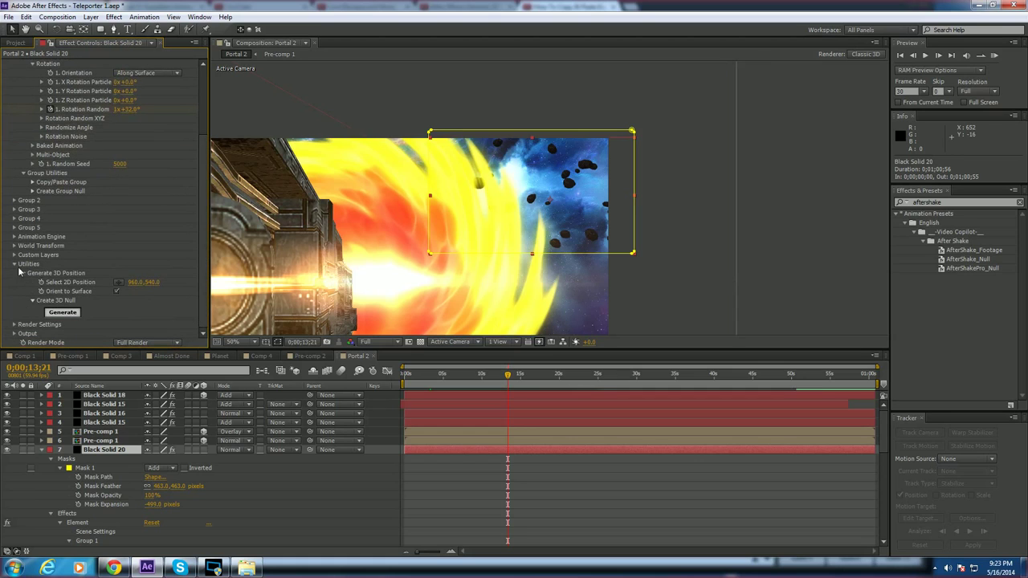
pyautogui.click(13, 265)
pyautogui.click(15, 325)
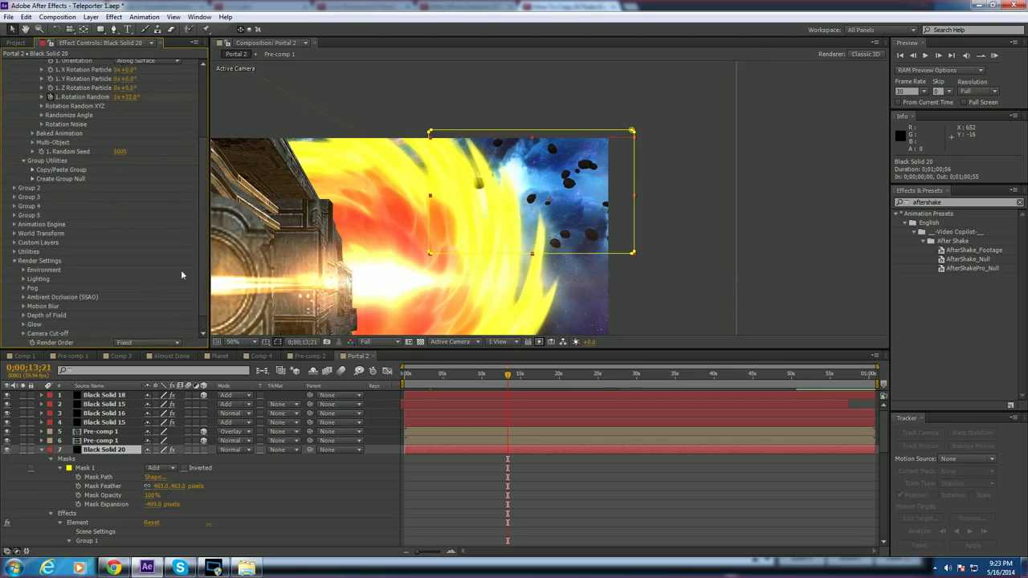
pyautogui.scroll(-3, 40, 282)
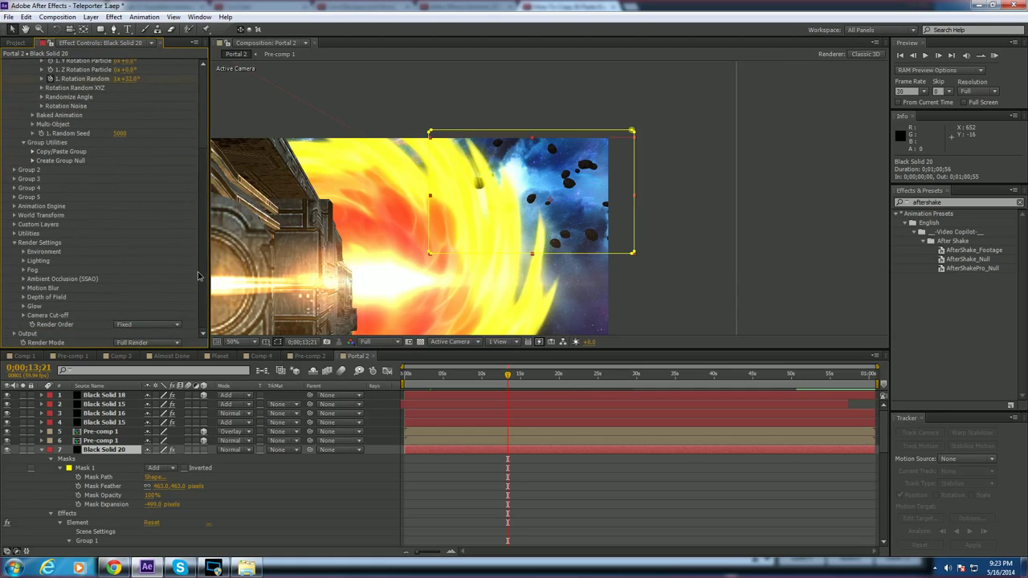
# Step: Enable Fog on the asteroids with a blue Fog Color sampled from the space background, and adjust the Fog Opacity
pyautogui.click(24, 270)
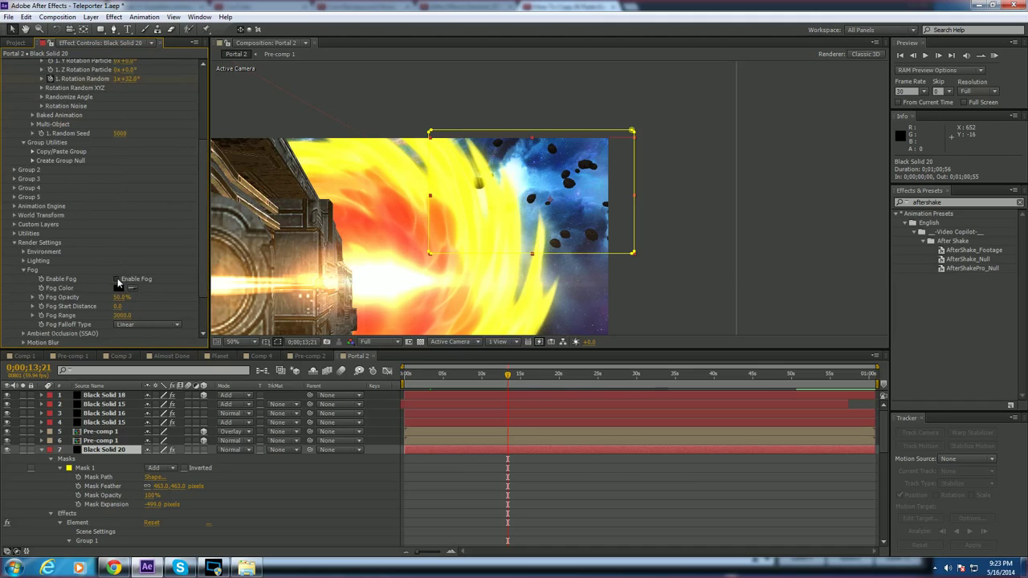
pyautogui.click(116, 280)
pyautogui.click(132, 288)
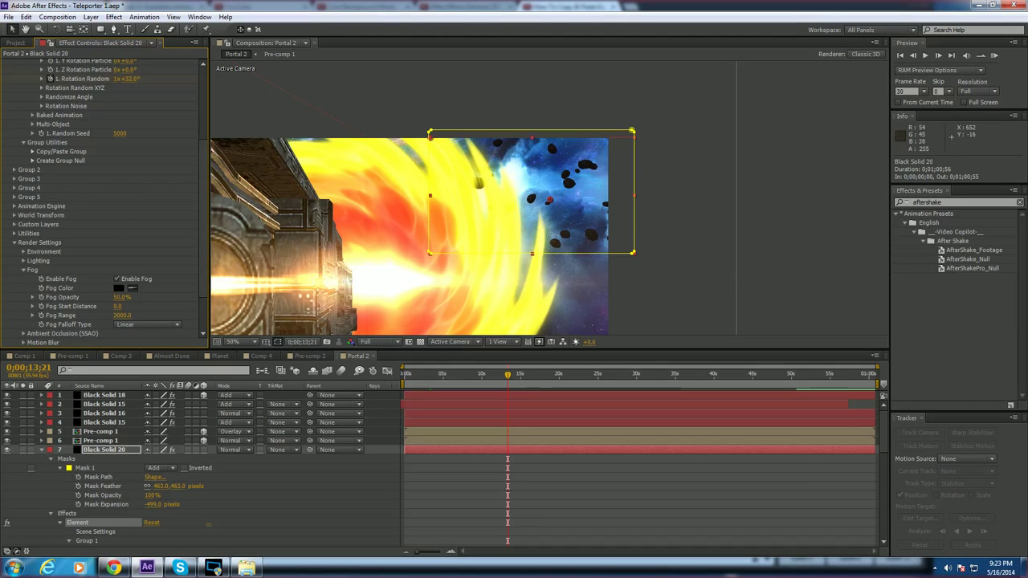
pyautogui.click(583, 201)
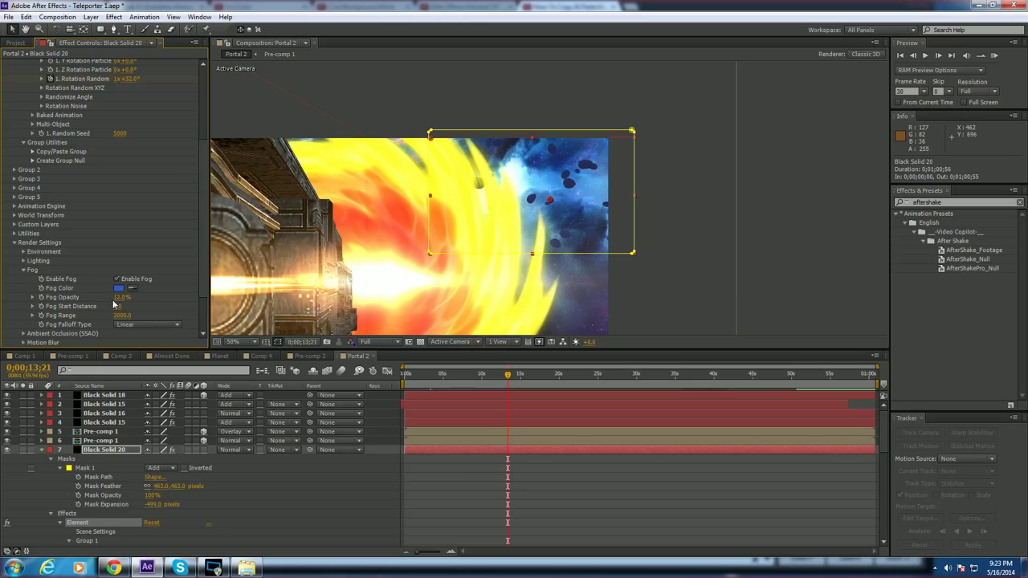
pyautogui.click(817, 161)
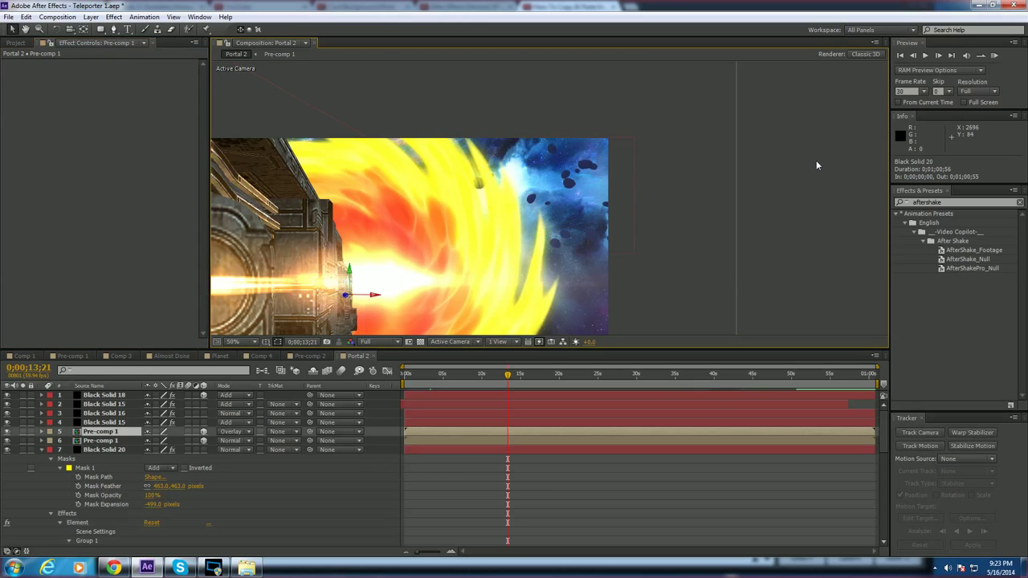
# Step: Fit the composition up to 100% in the viewer and preview the scene around 0;00;13;21 and 0;00;06;48
pyautogui.press(',')
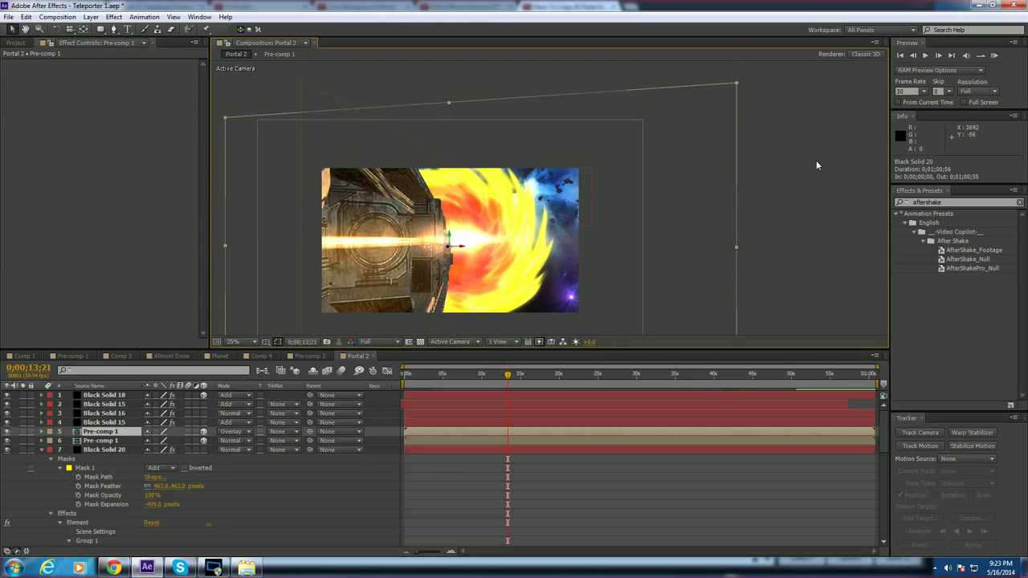
pyautogui.press('space')
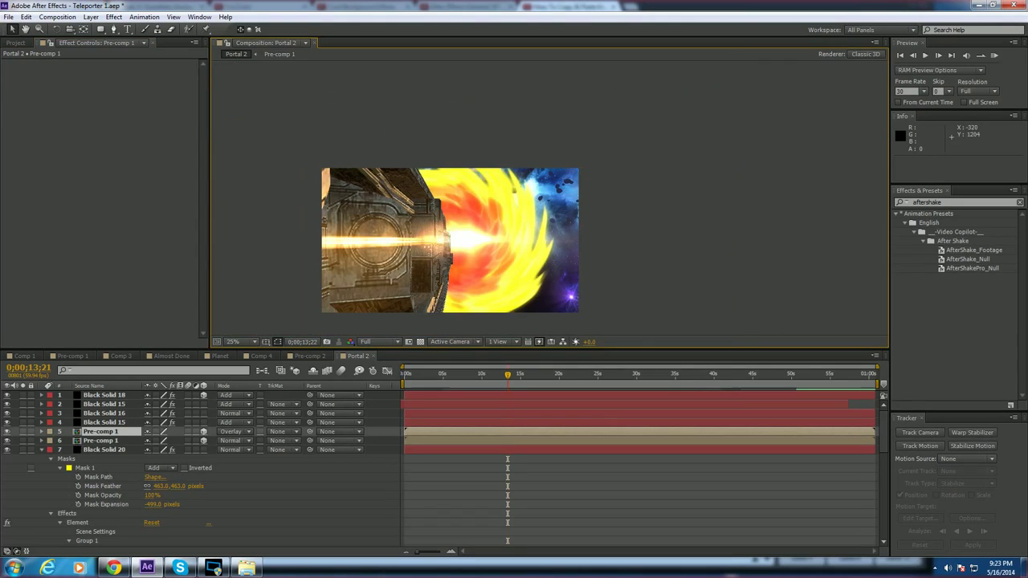
pyautogui.click(233, 342)
pyautogui.click(259, 367)
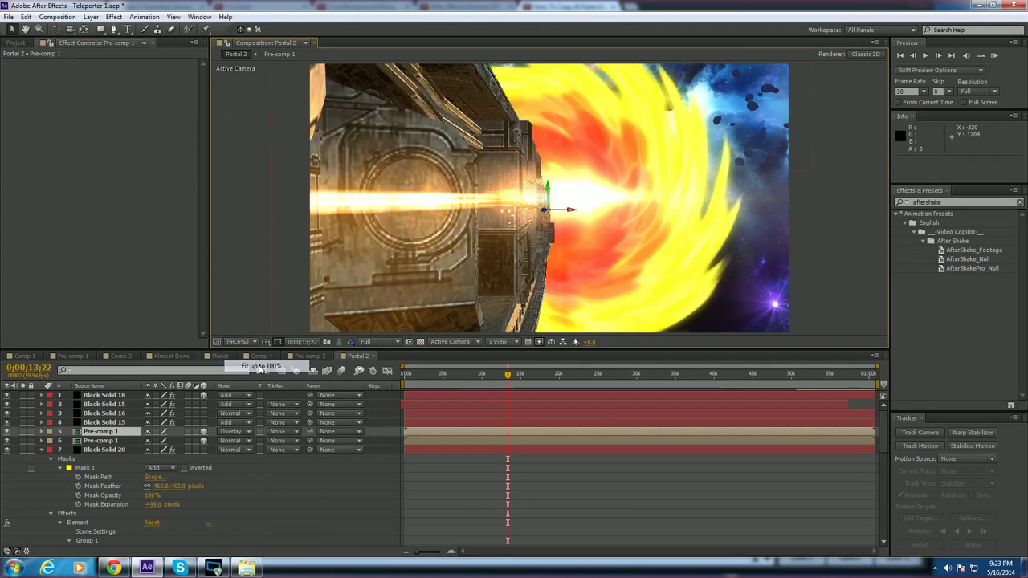
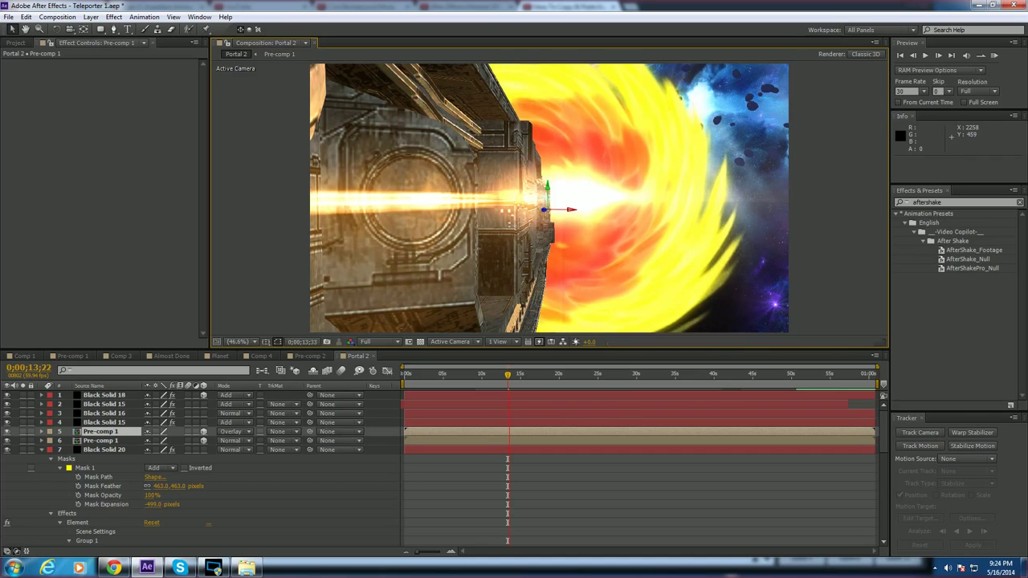
pyautogui.moveTo(507, 376); pyautogui.dragTo(456, 383)
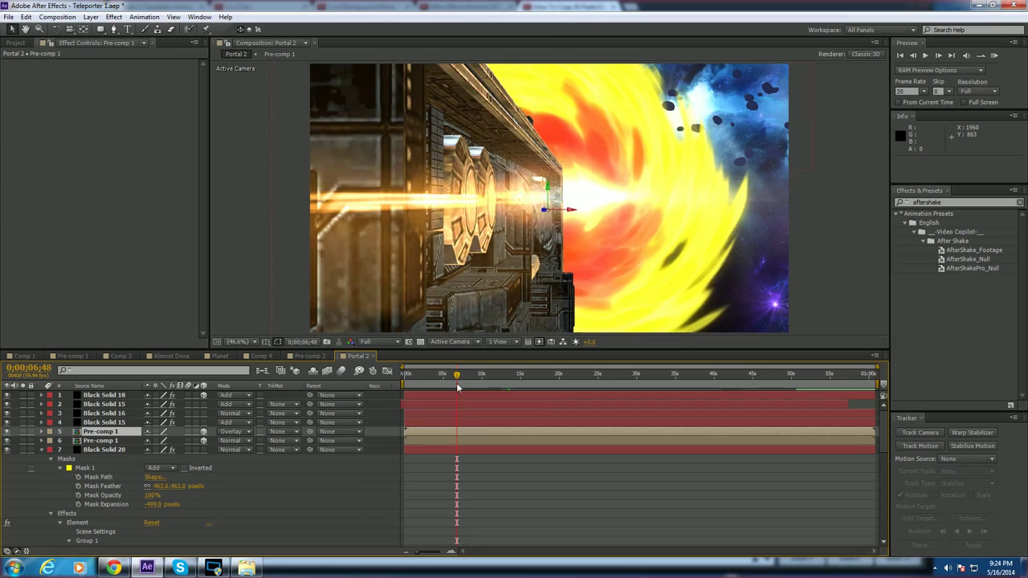
pyautogui.press('space')
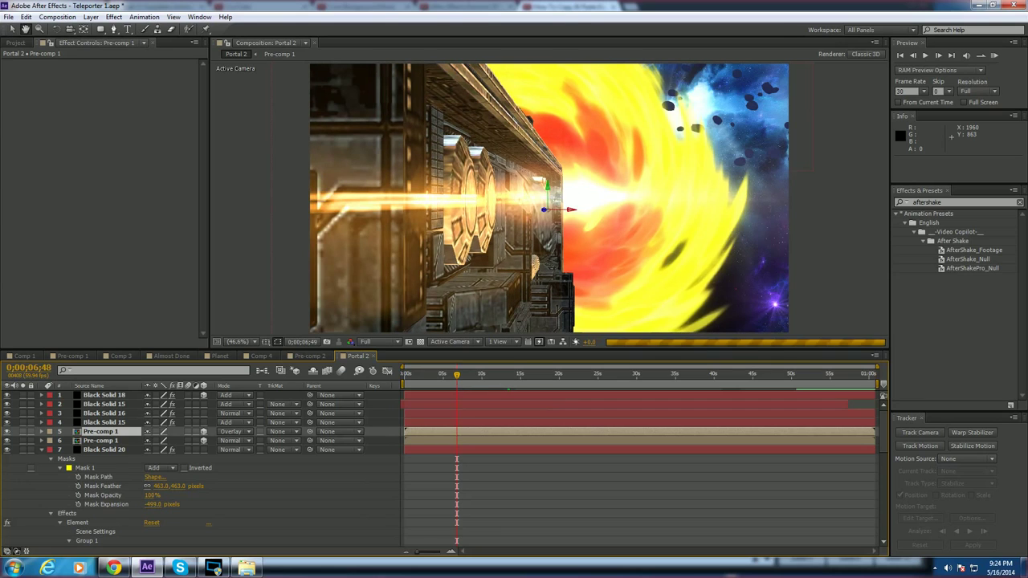
# Step: Collapse the mask and effect properties of the asteroid layer, Black Solid 20
pyautogui.click(42, 432)
pyautogui.click(42, 431)
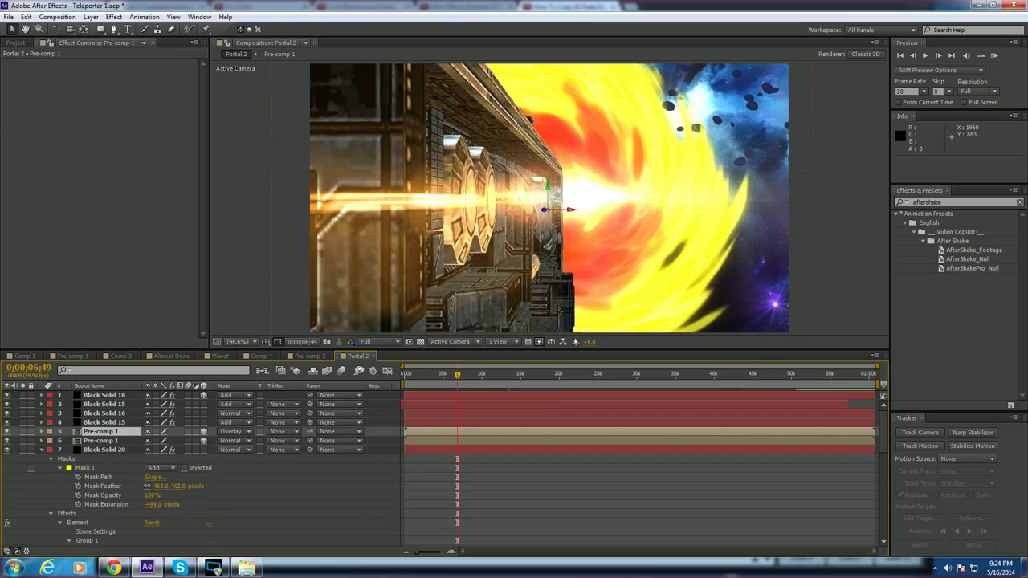
pyautogui.press('v')
pyautogui.press('pagedown')
pyautogui.click(41, 451)
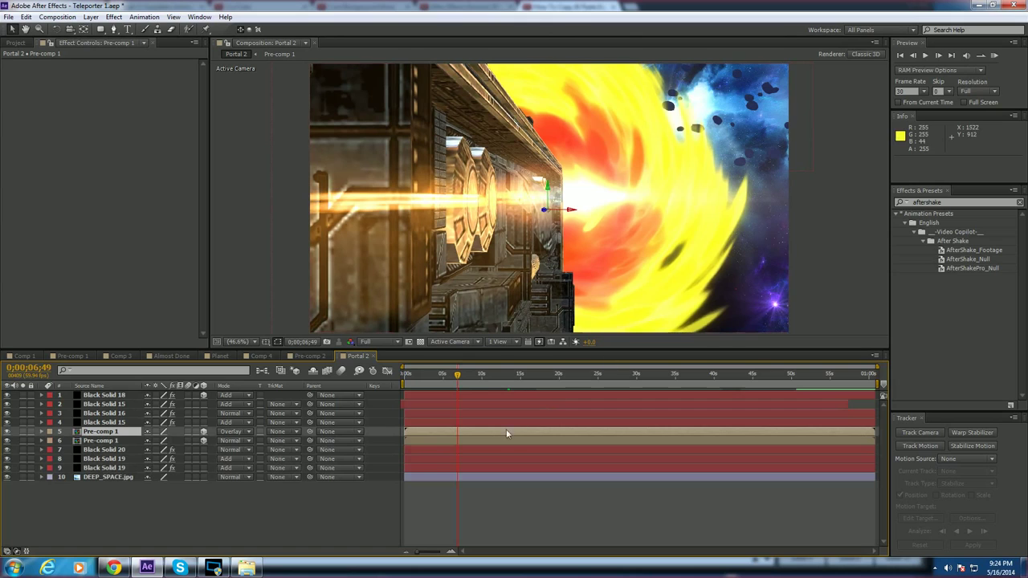
pyautogui.scroll(-2, 810, 241)
pyautogui.scroll(3, 810, 241)
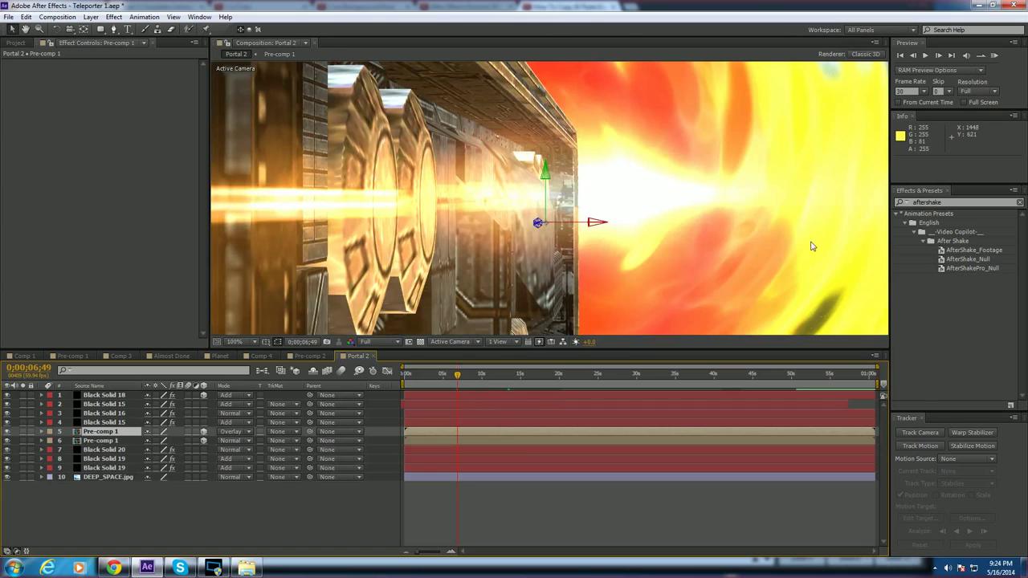
# Step: Preview the Portal 2 composition at 50% magnification around 0;00;11;50, 0;00;12;31 and 0;00;13;04
pyautogui.click(495, 375)
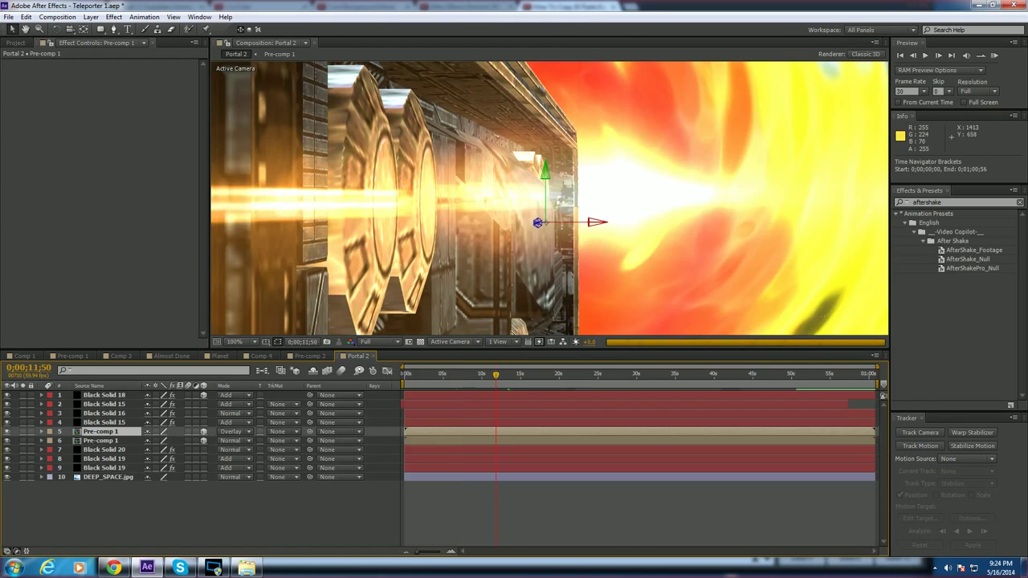
pyautogui.scroll(-2, 620, 201)
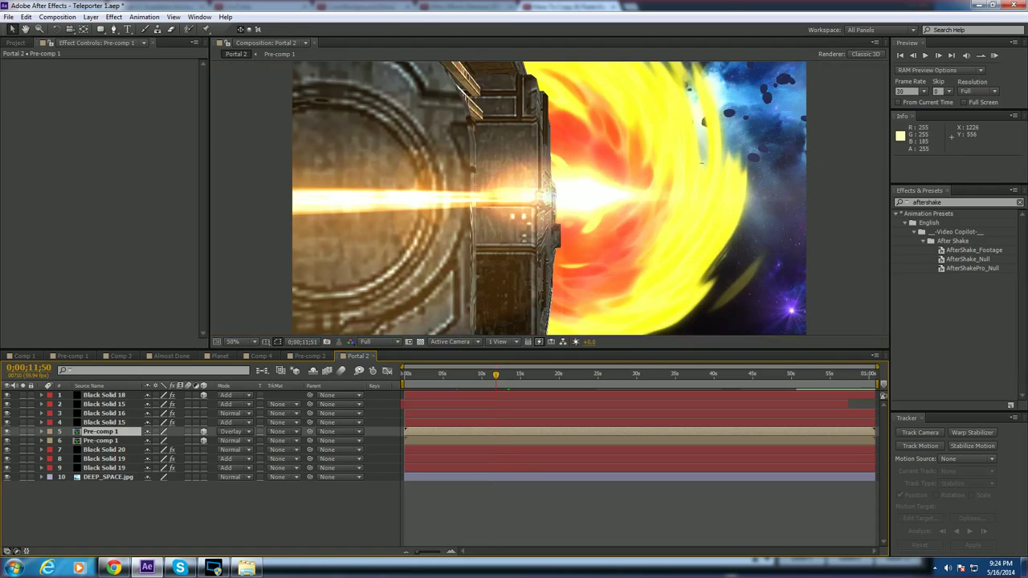
pyautogui.click(501, 376)
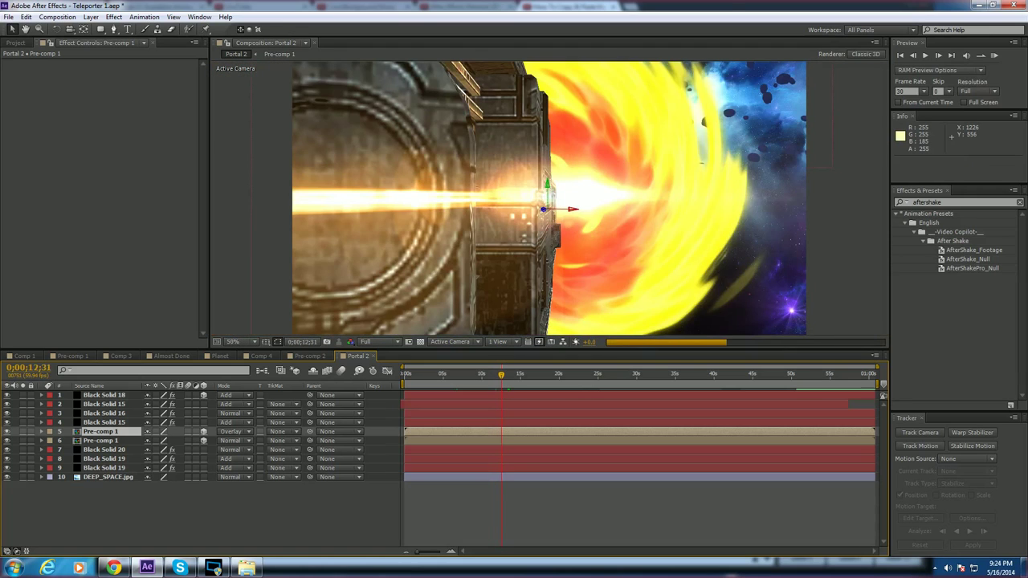
pyautogui.click(504, 378)
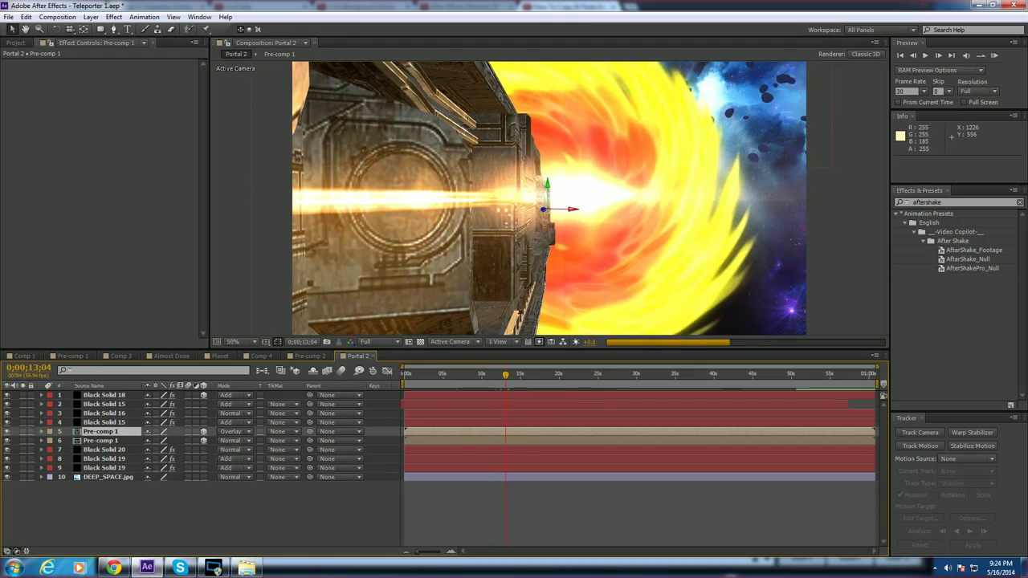
pyautogui.scroll(-1, 675, 242)
pyautogui.scroll(2, 675, 241)
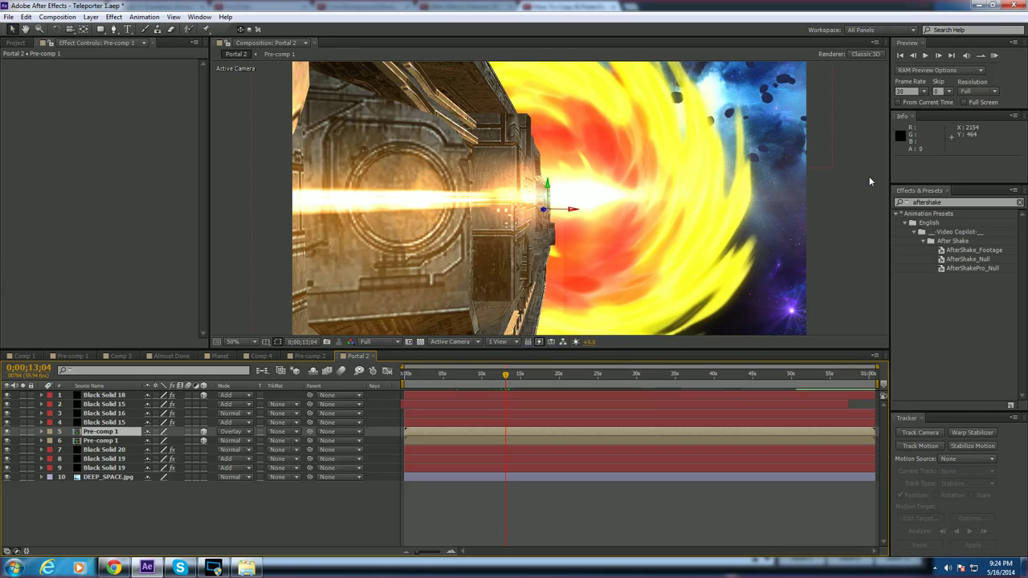
# Step: Save the Teleporter 1 project under its existing file name
pyautogui.click(9, 17)
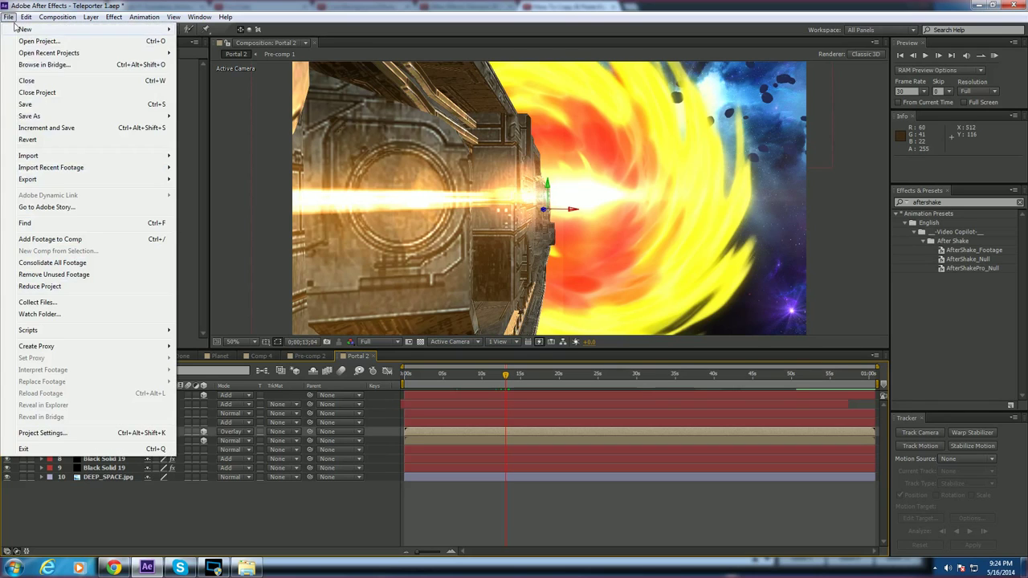
pyautogui.click(62, 105)
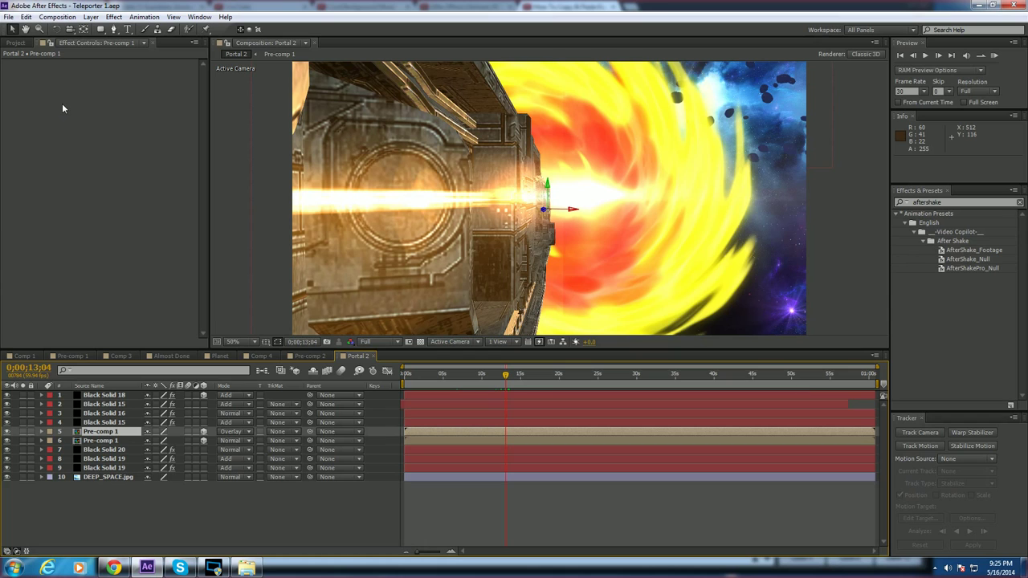
# Step: Switch to Chrome and show the YouTube Live Control Room of the running stream
pyautogui.click(114, 568)
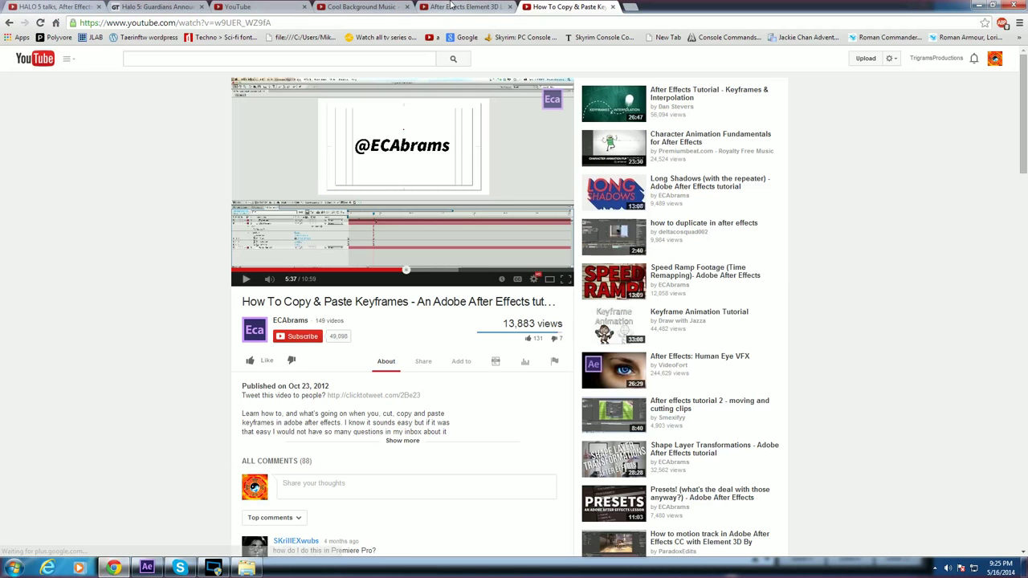
pyautogui.click(241, 7)
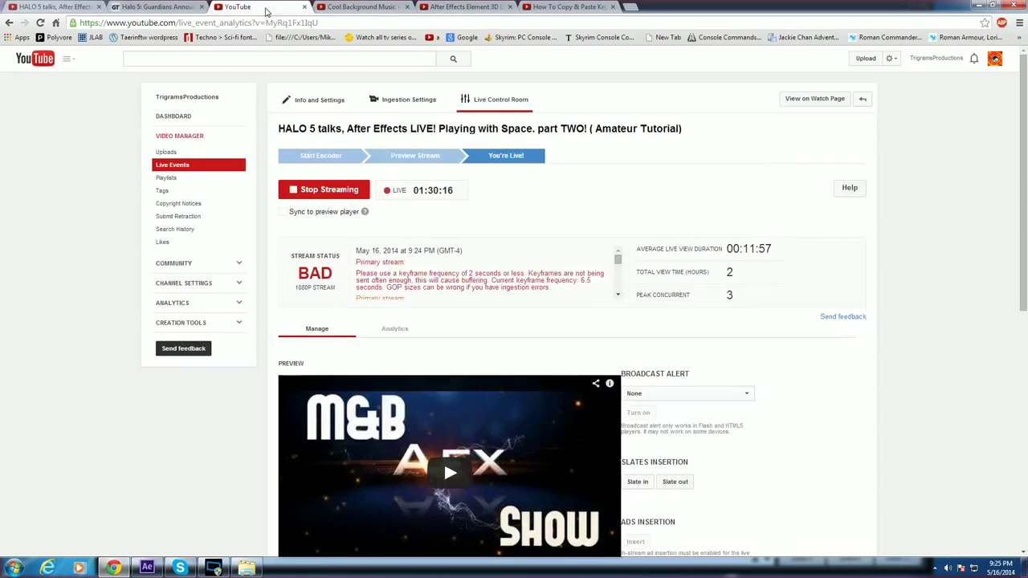